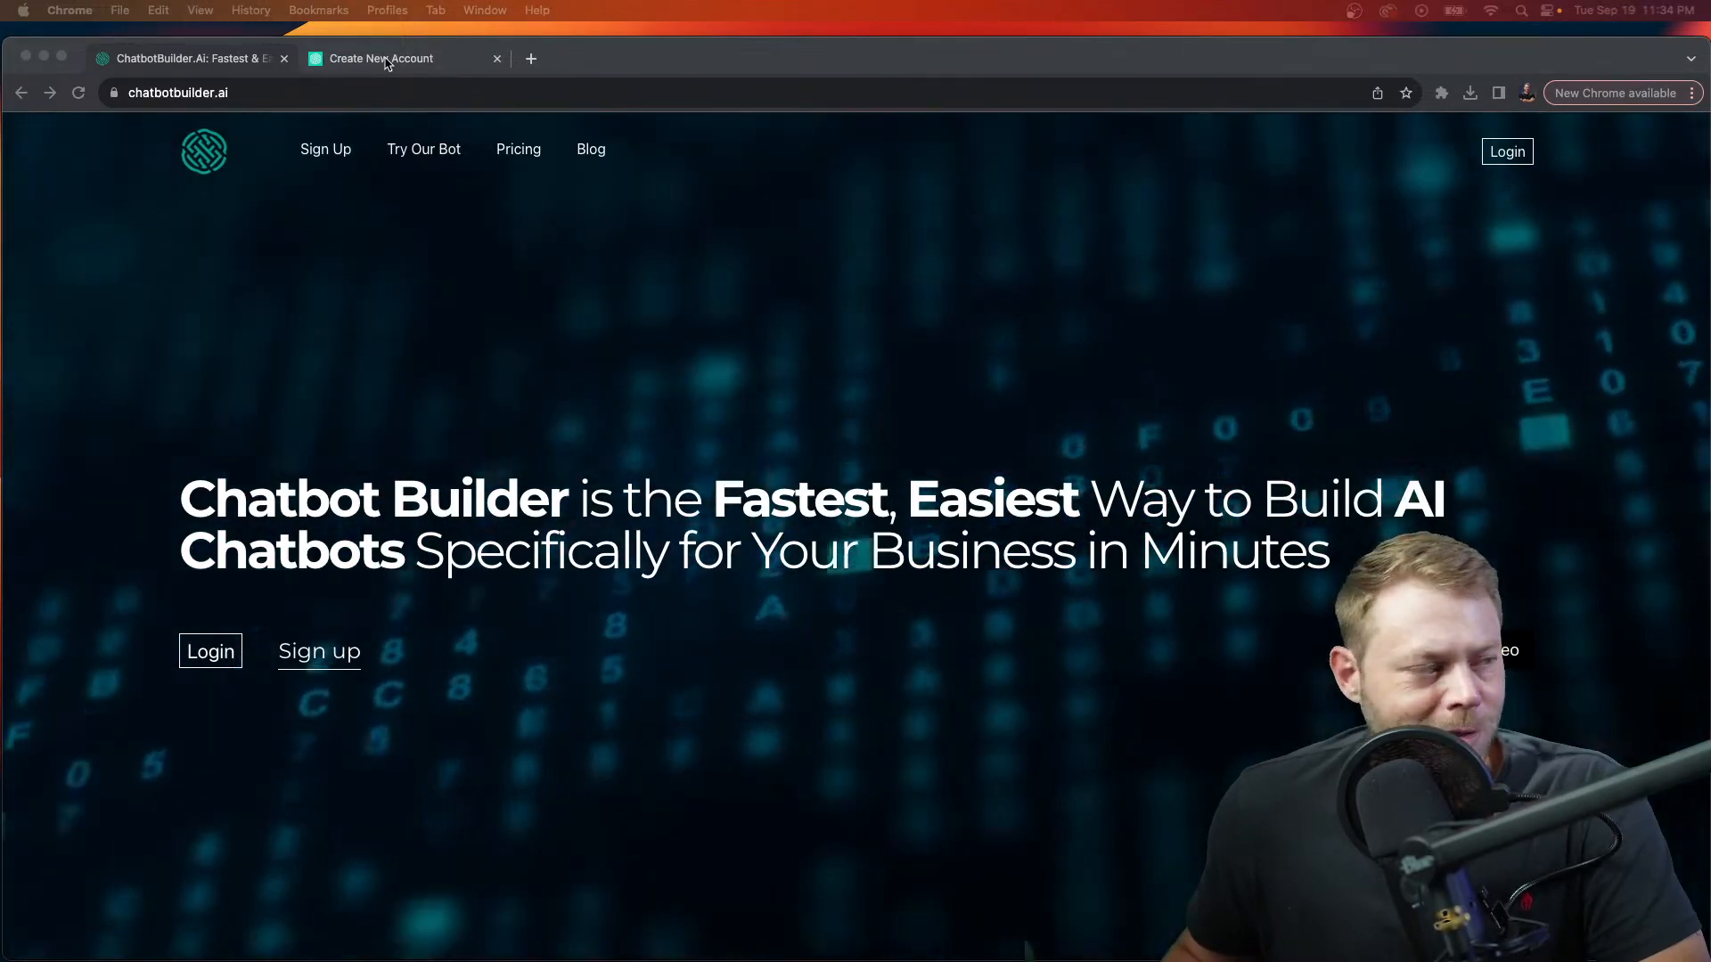
# Step: Create a new Webchat chatbot named 'Calendar Bot' from the Create New Account page
pyautogui.click(387, 61)
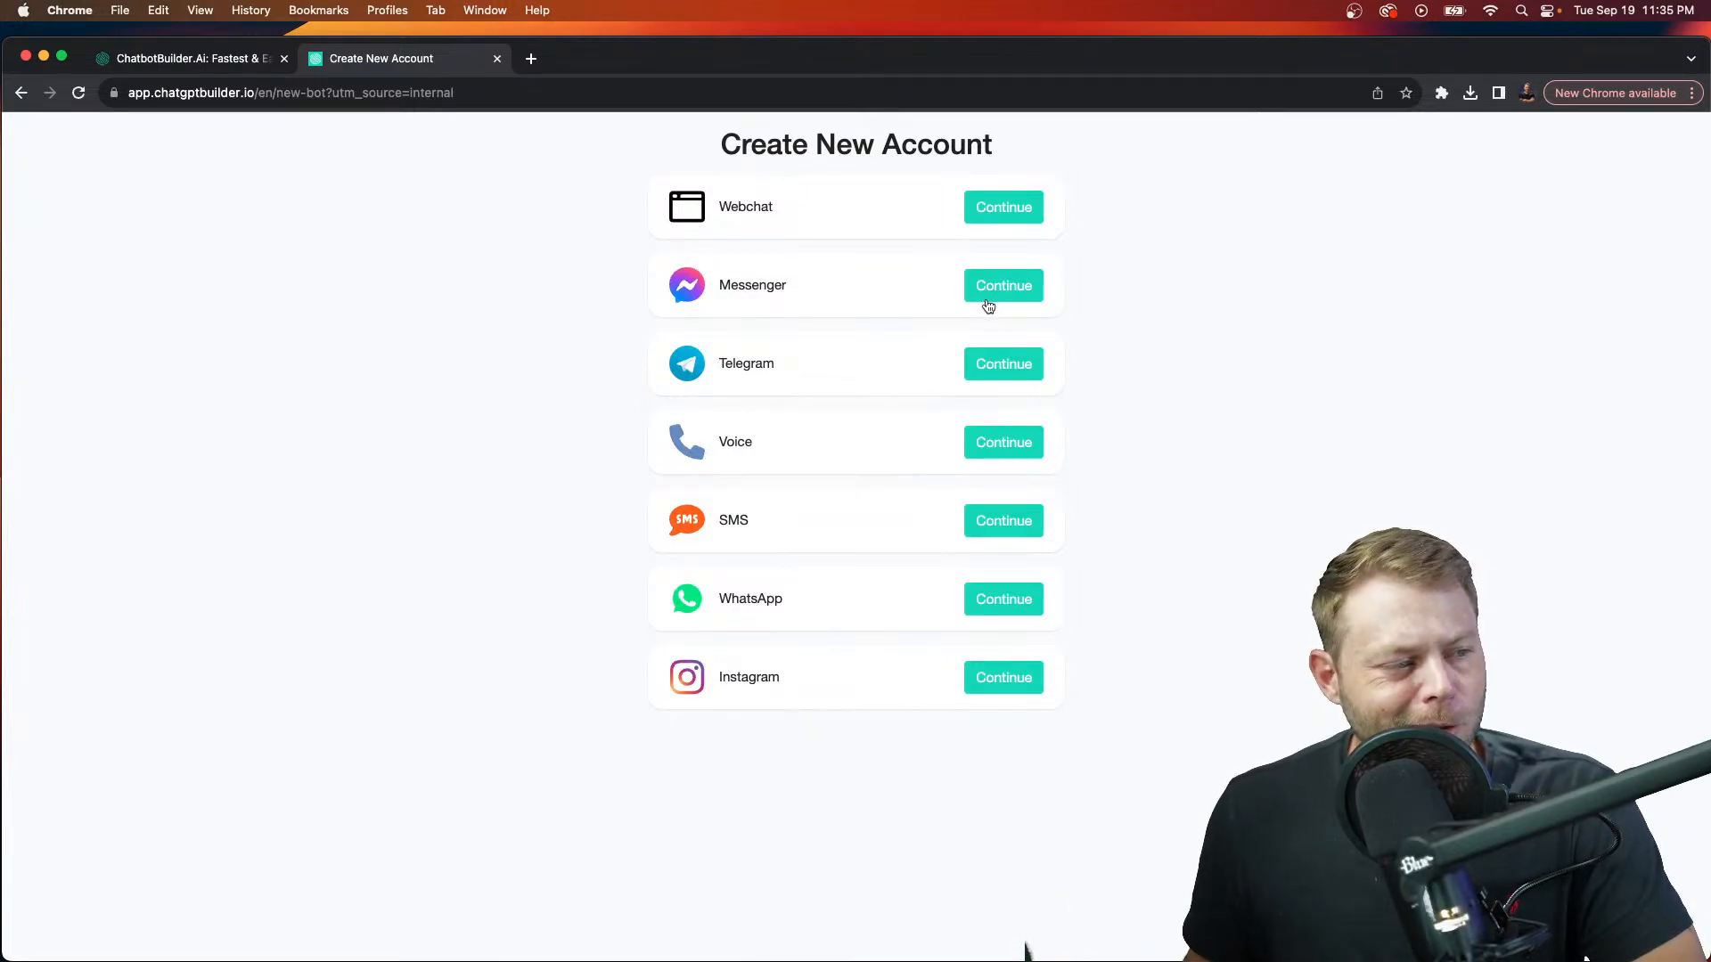
pyautogui.click(1032, 222)
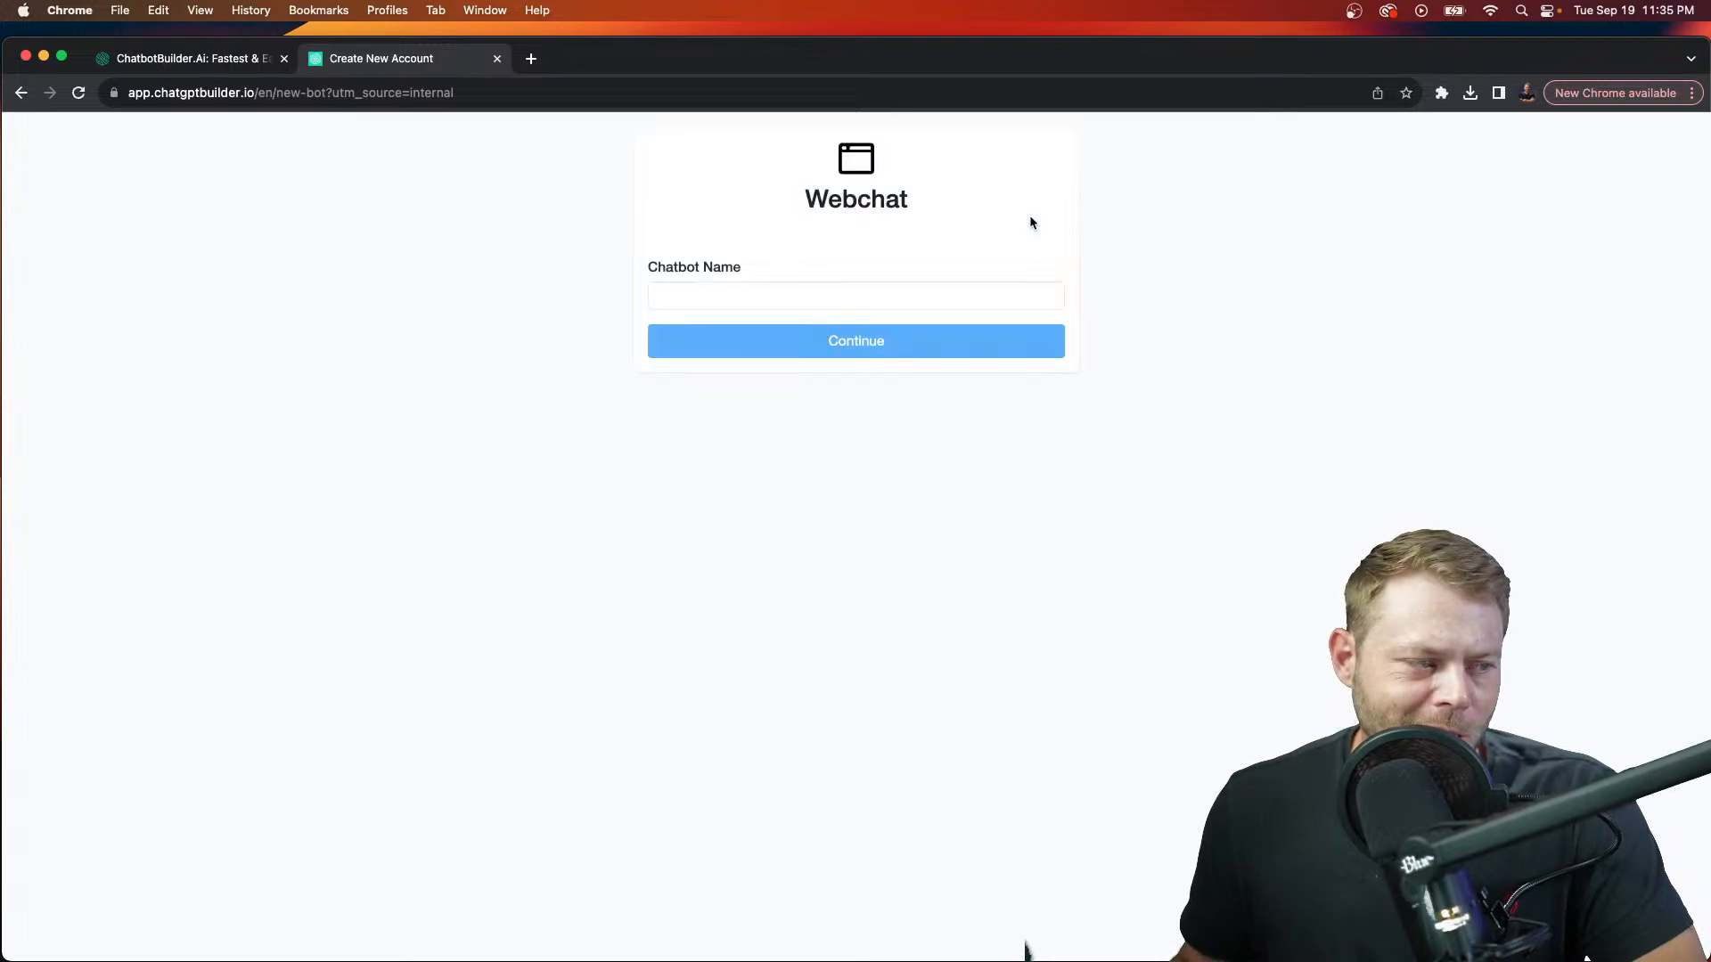
pyautogui.click(1022, 300)
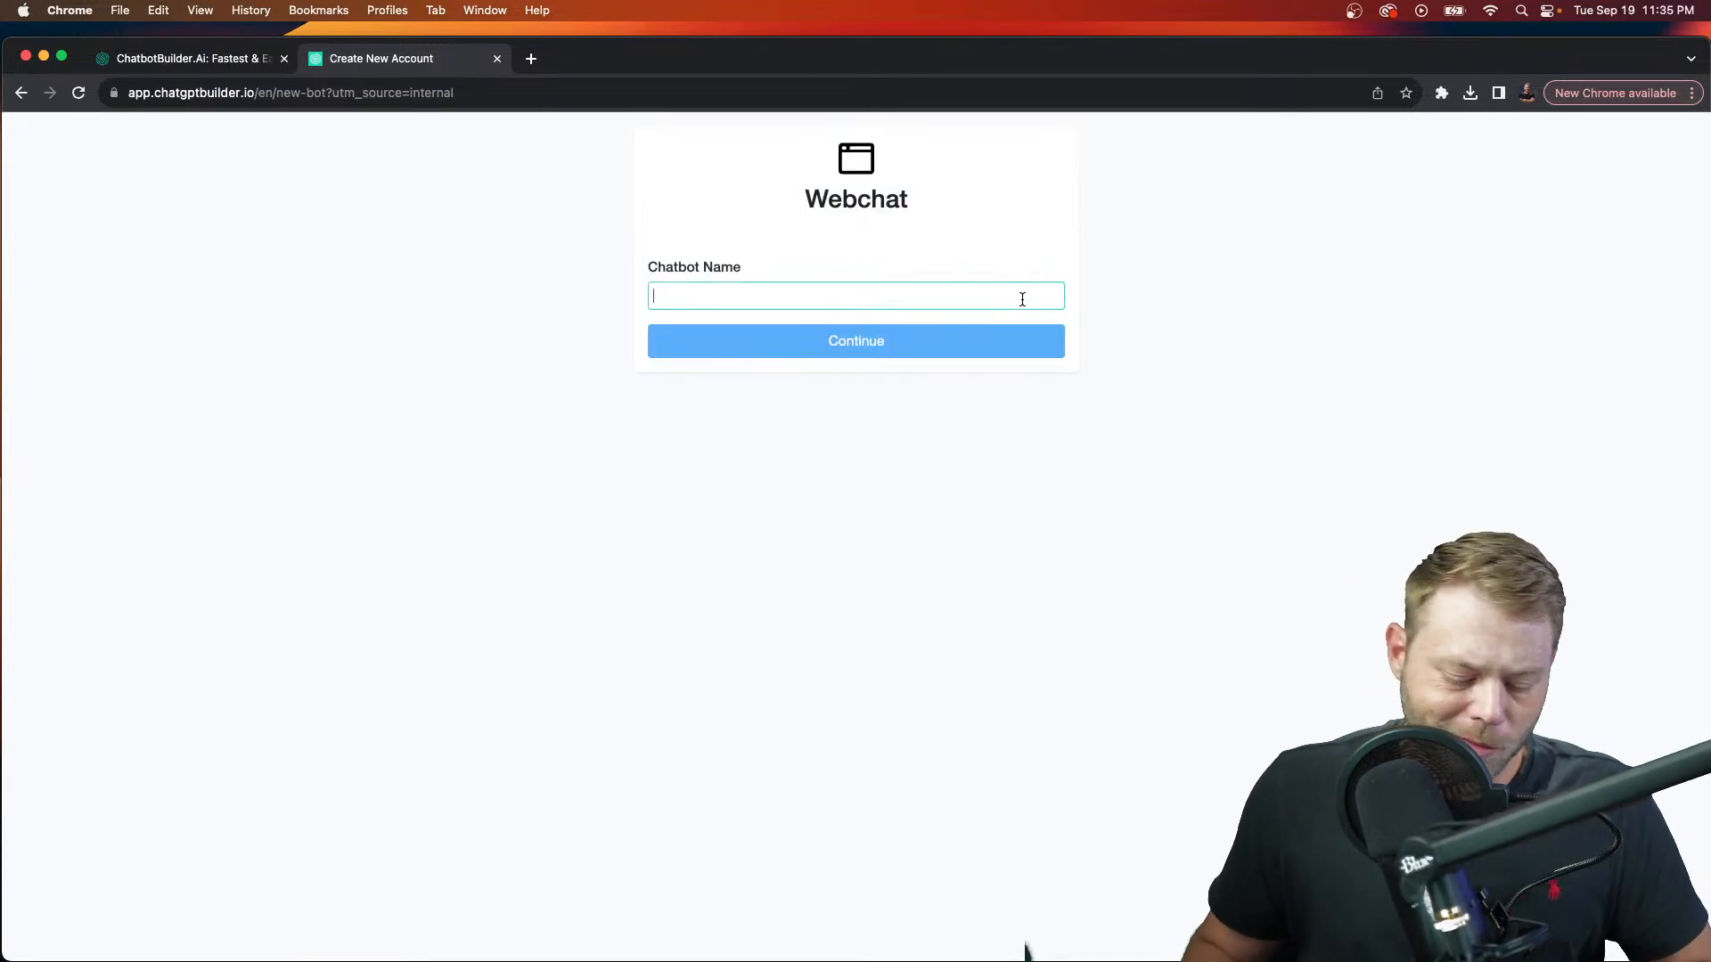
pyautogui.write('Calendar Bot')
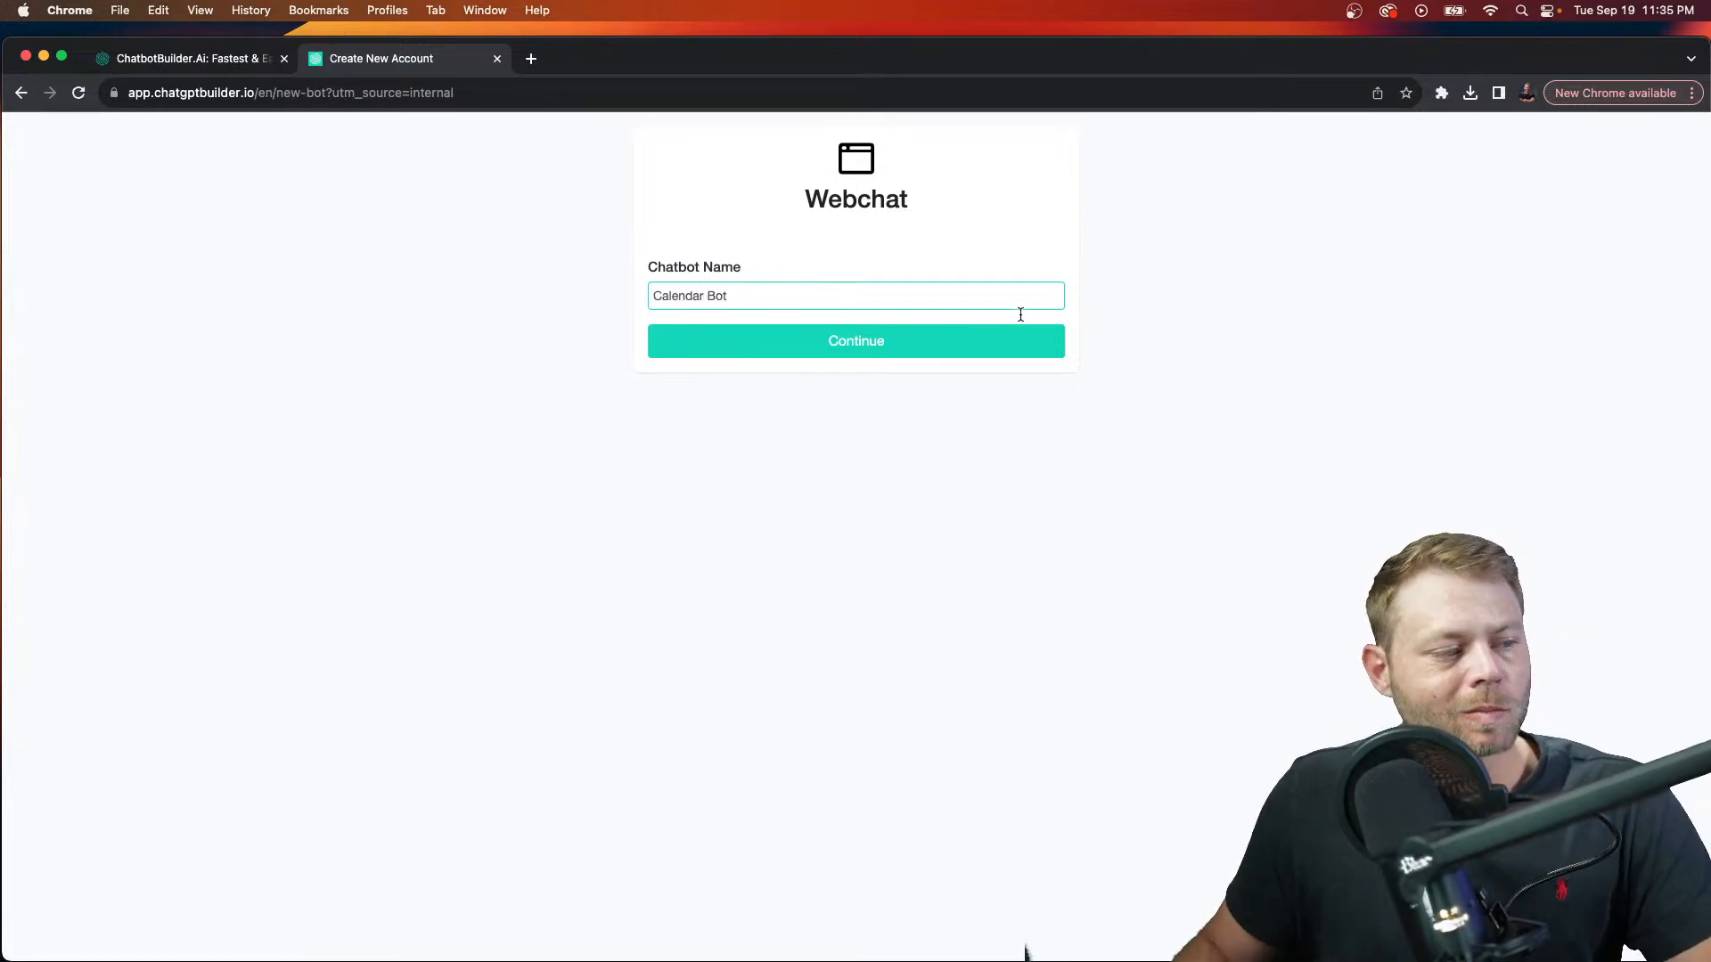
pyautogui.click(1003, 355)
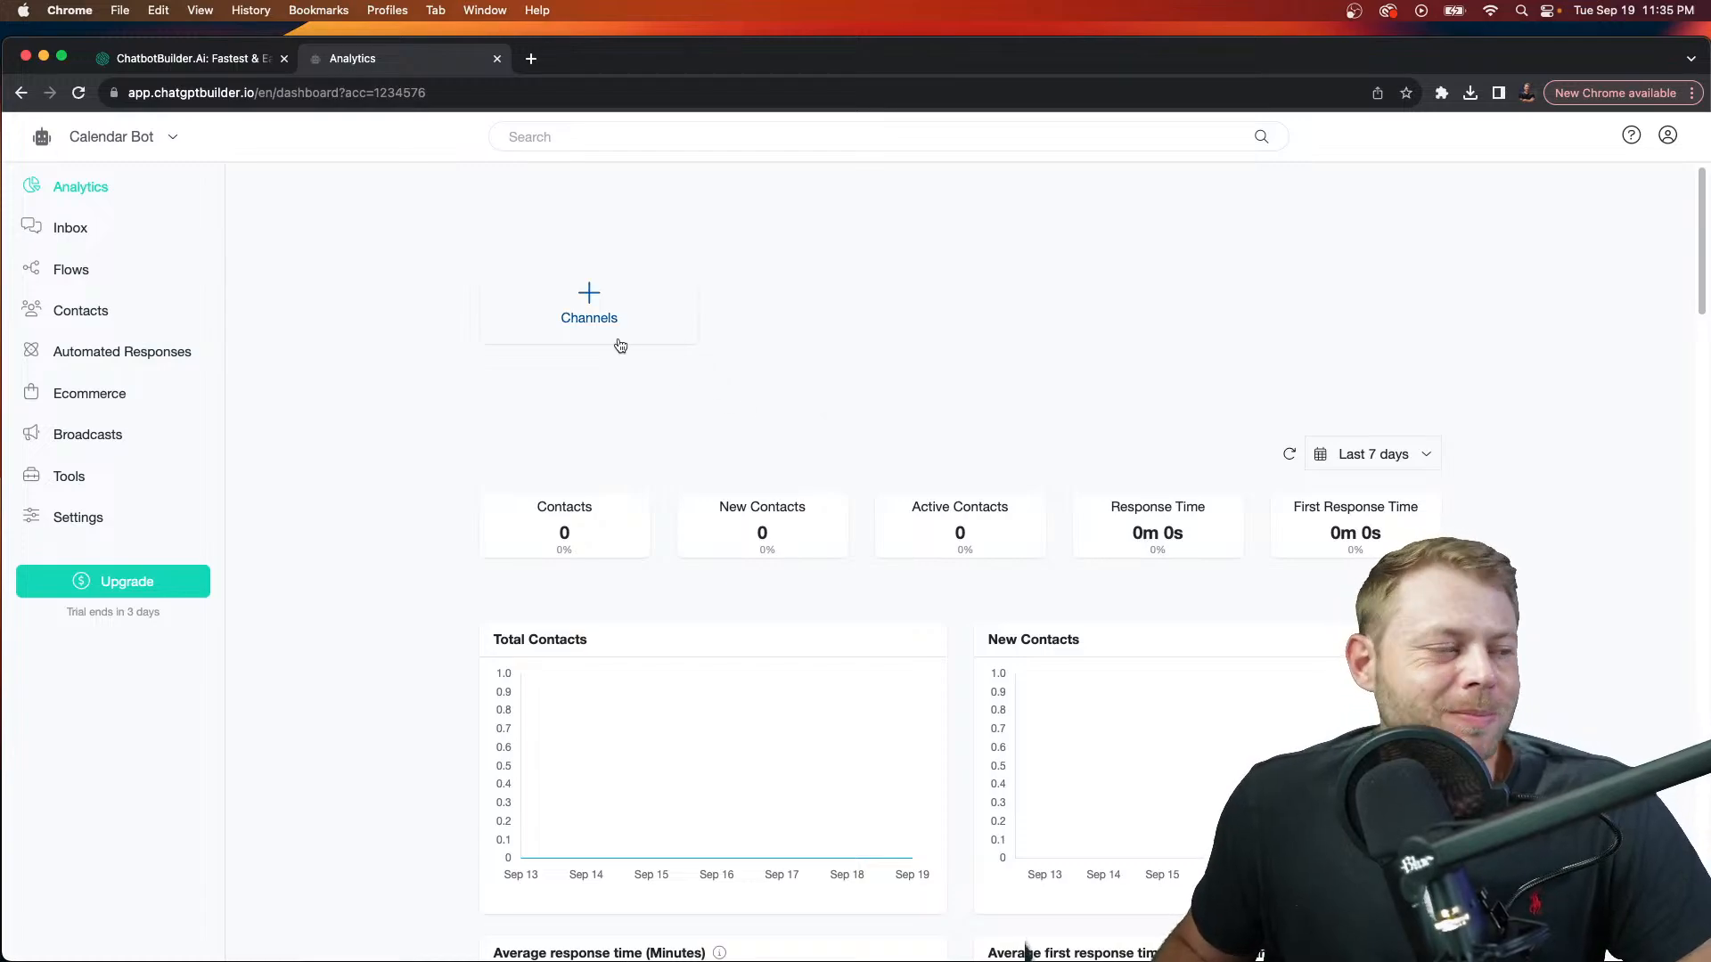
# Step: In the bot's Settings, expand the Google Calendar integration and connect it
pyautogui.click(93, 522)
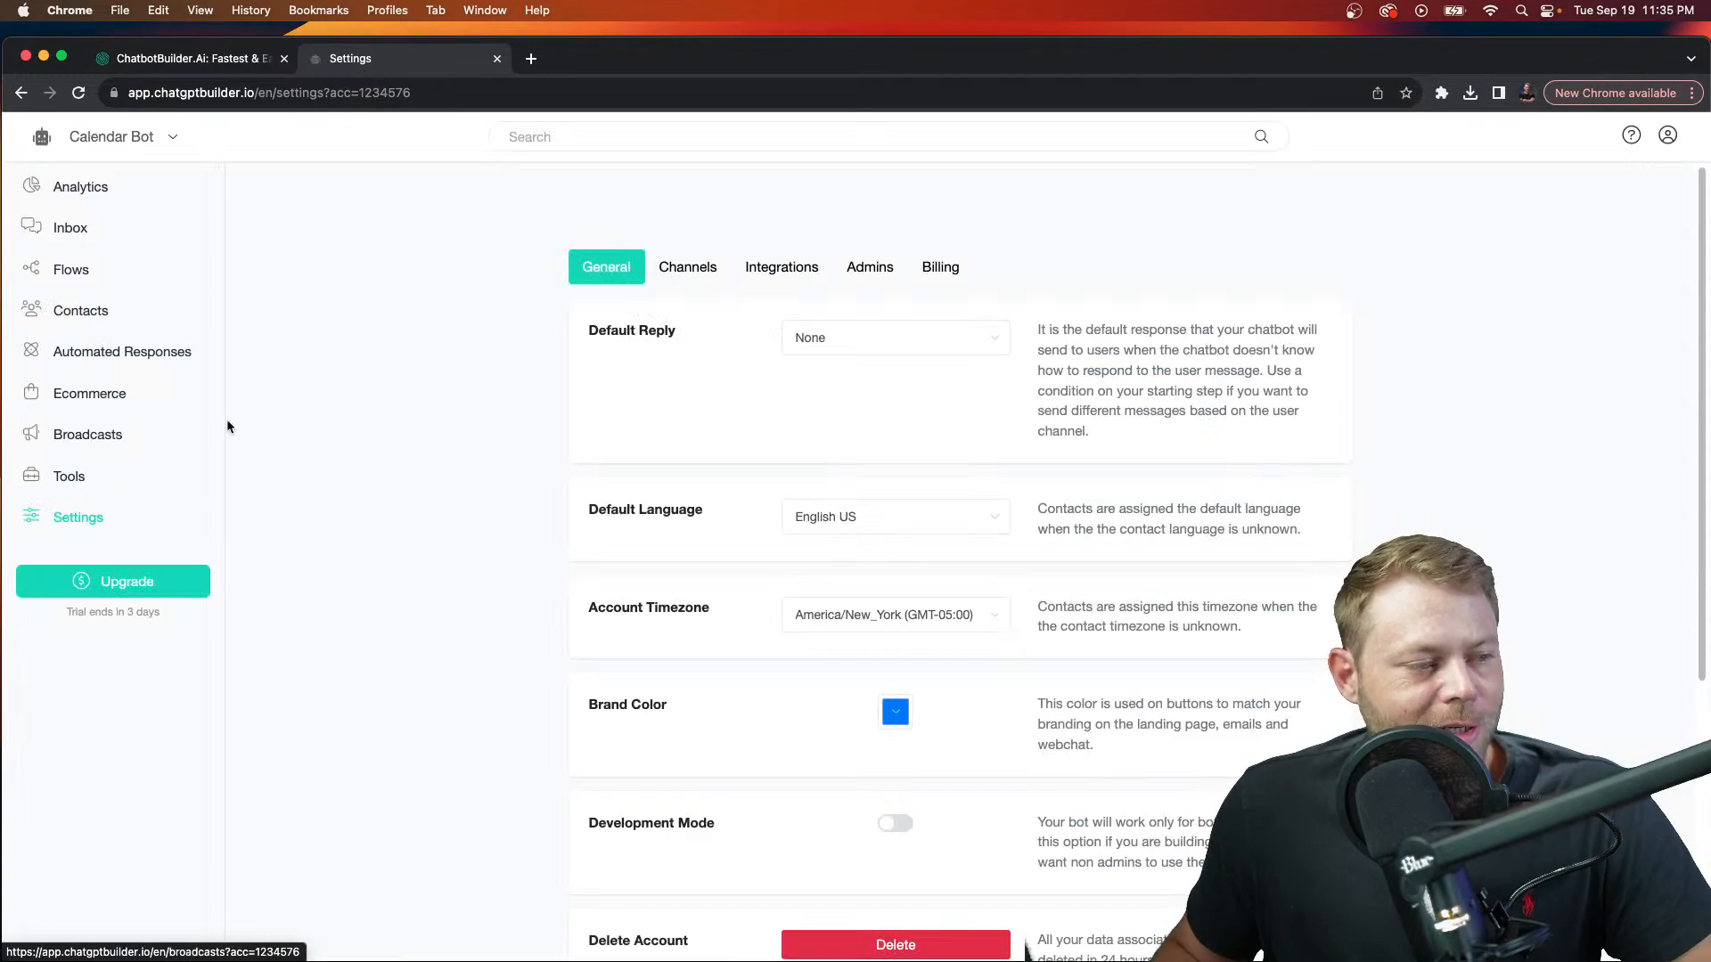
pyautogui.click(781, 267)
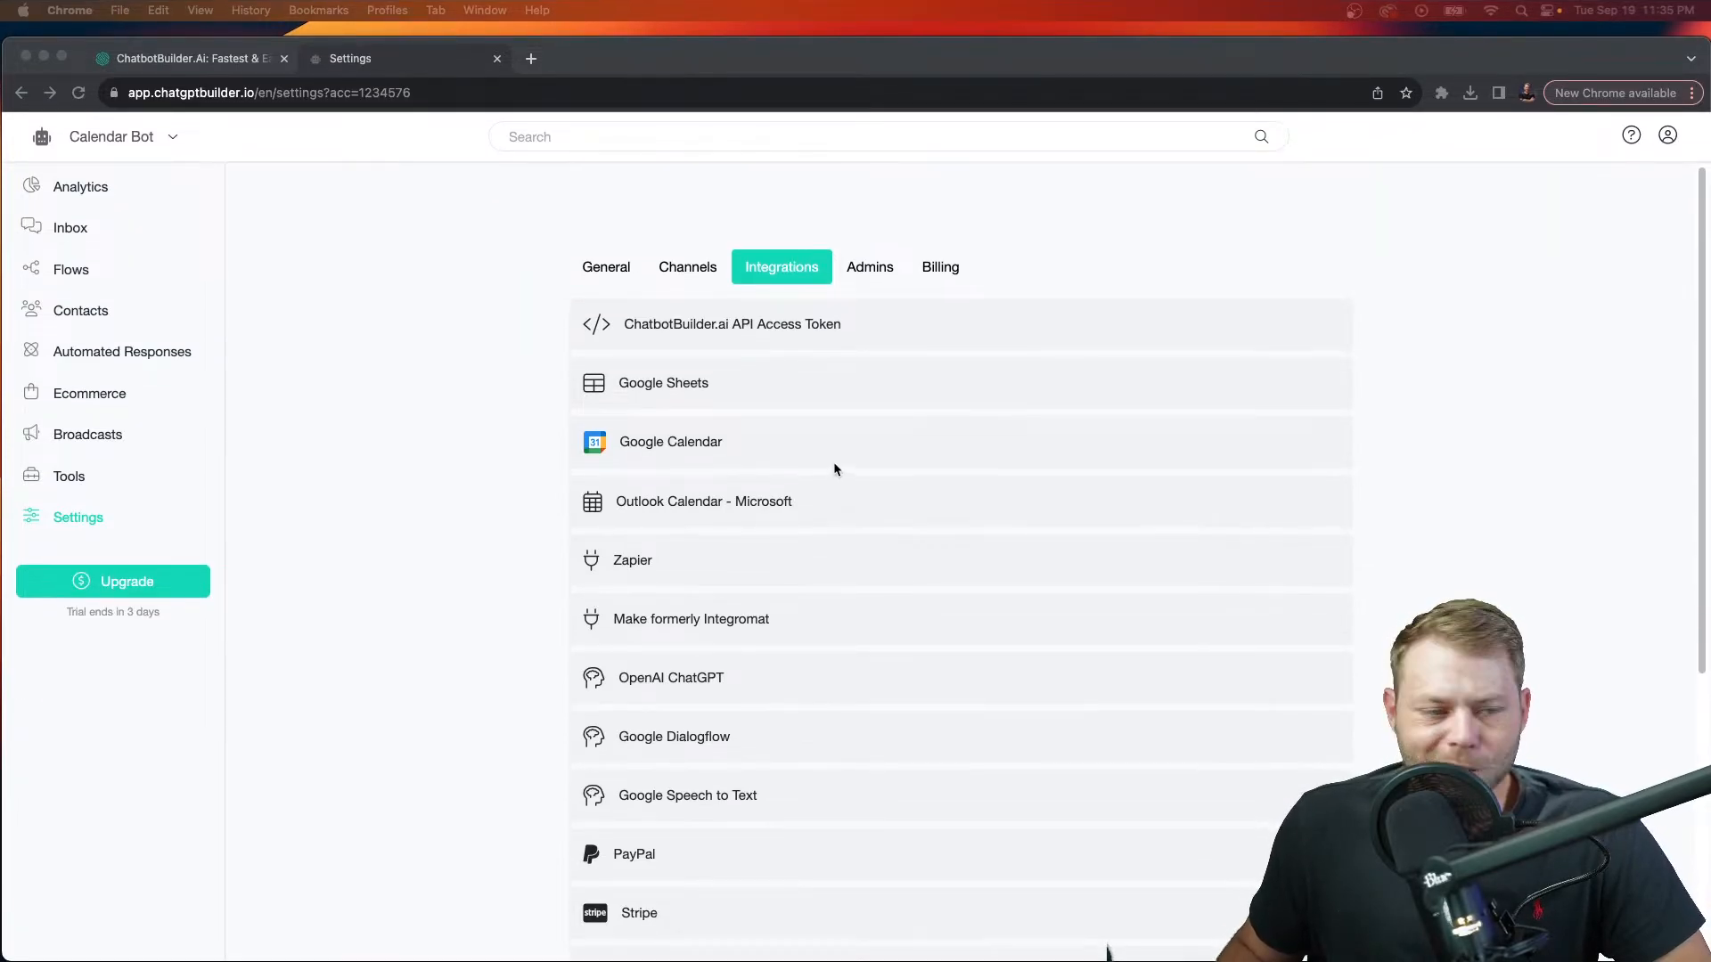
pyautogui.click(470, 448)
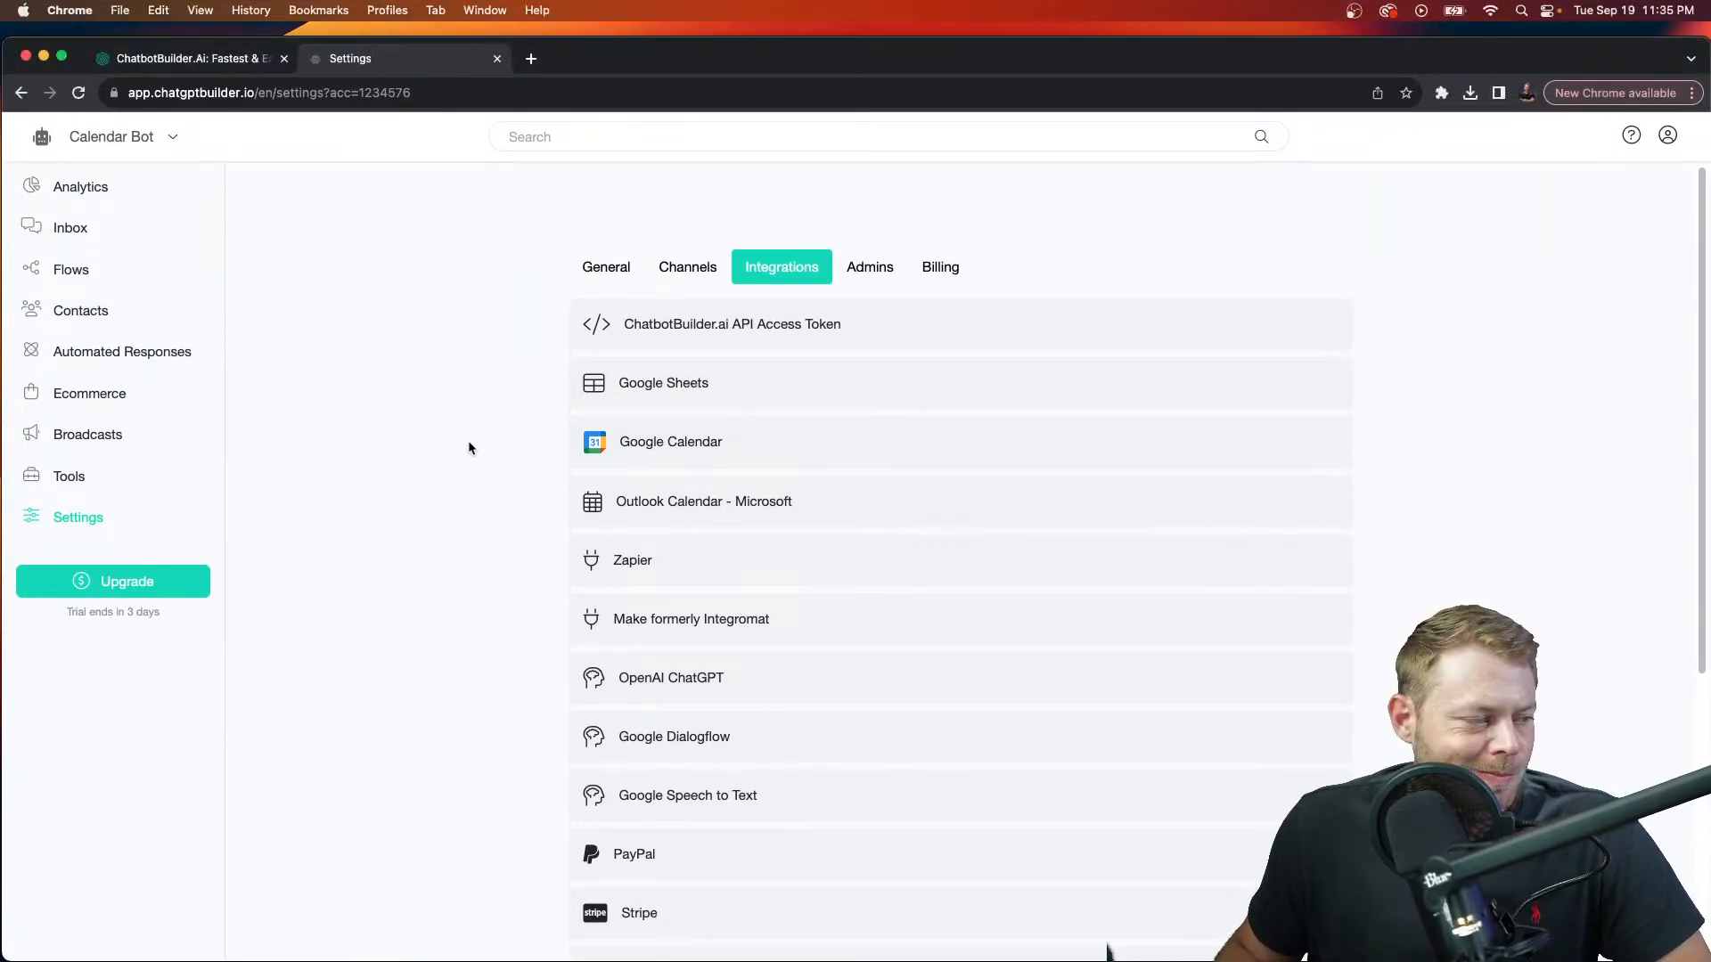
pyautogui.click(720, 445)
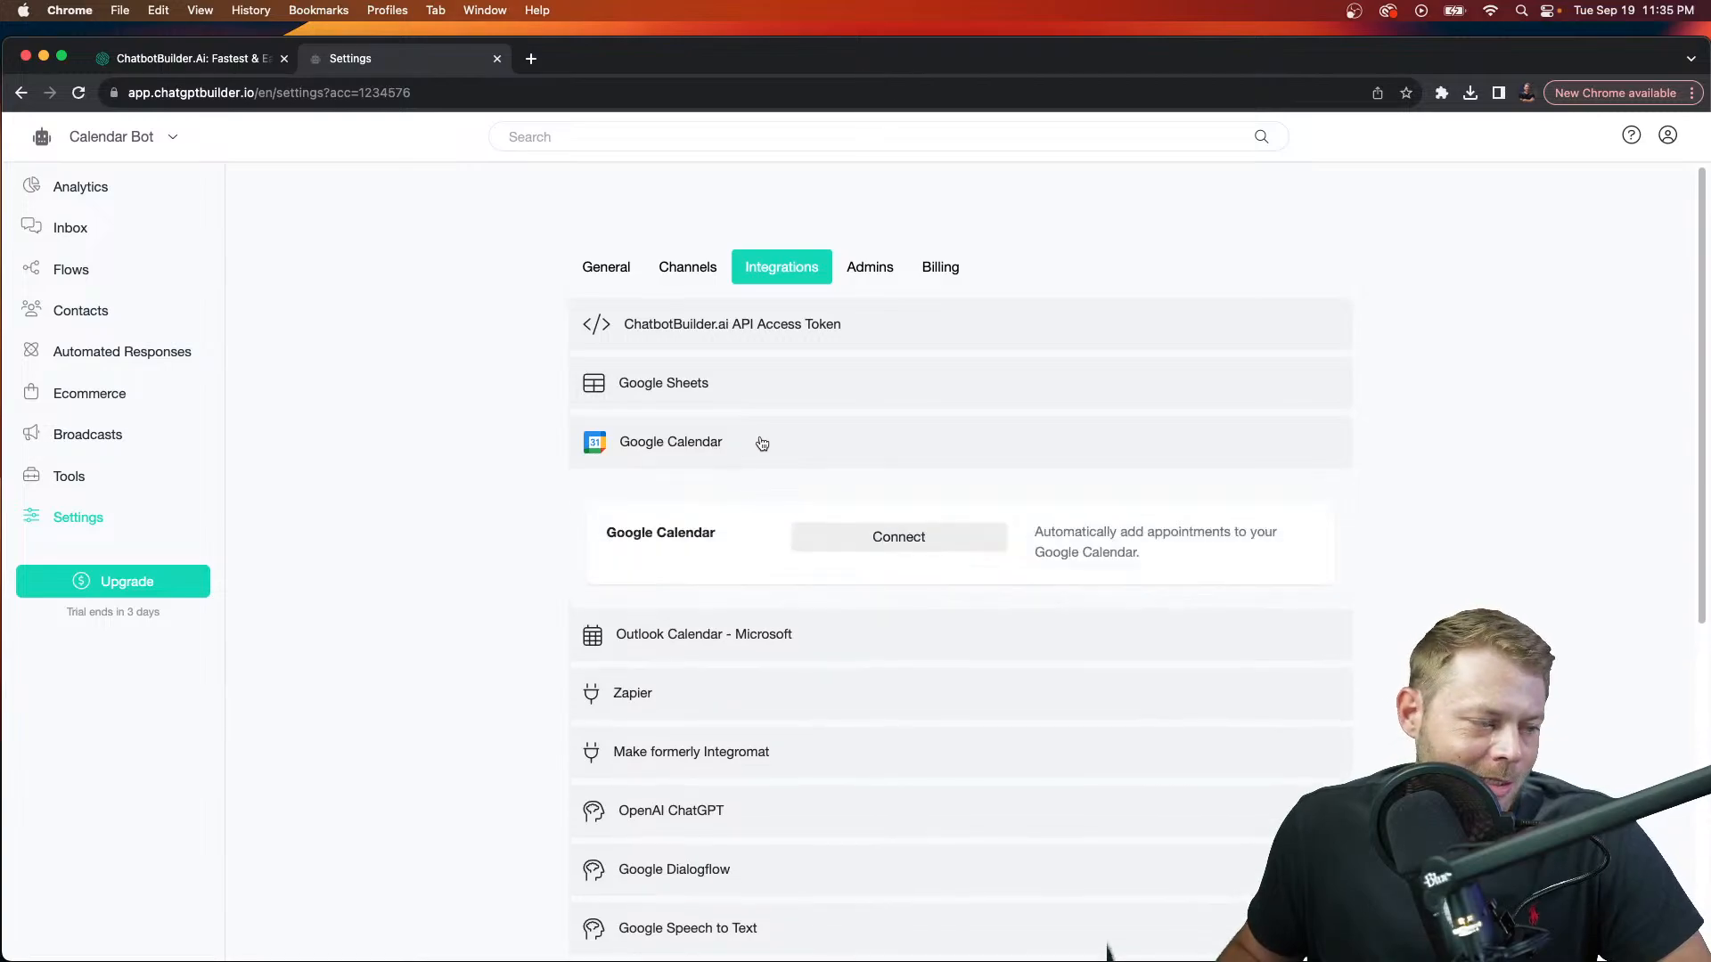
pyautogui.click(882, 538)
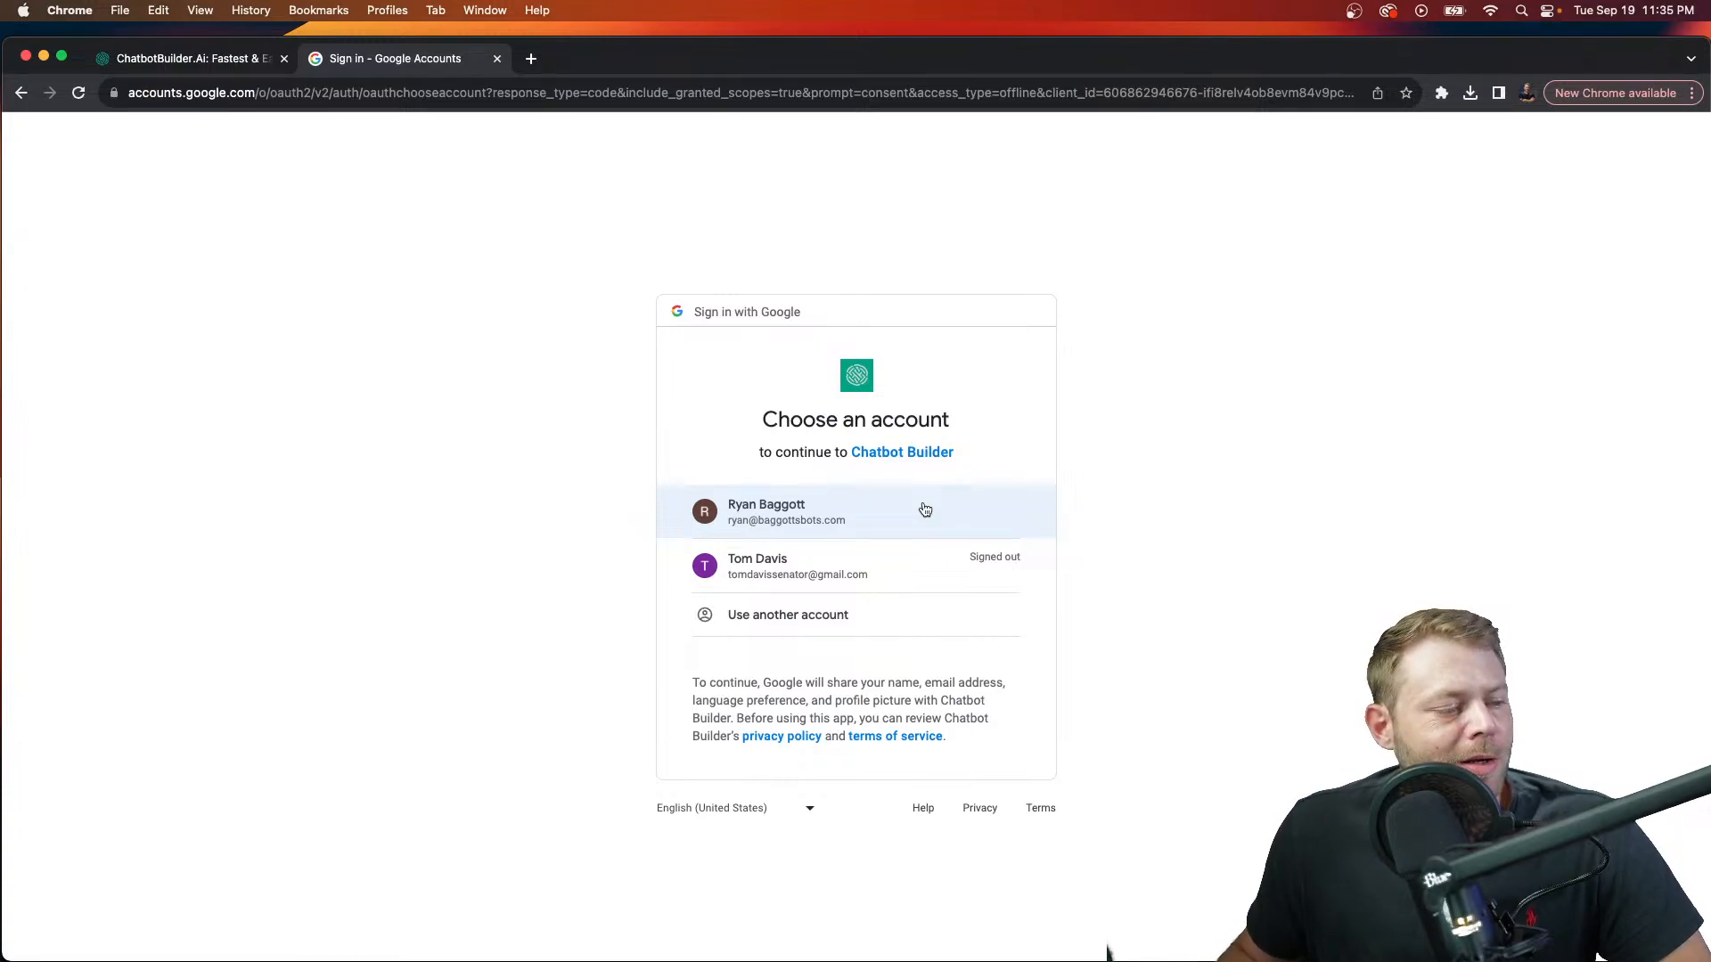
# Step: Choose the Google account and allow Chatbot Builder access to Drive, Sheets, Calendar and Dialogflow
pyautogui.click(925, 509)
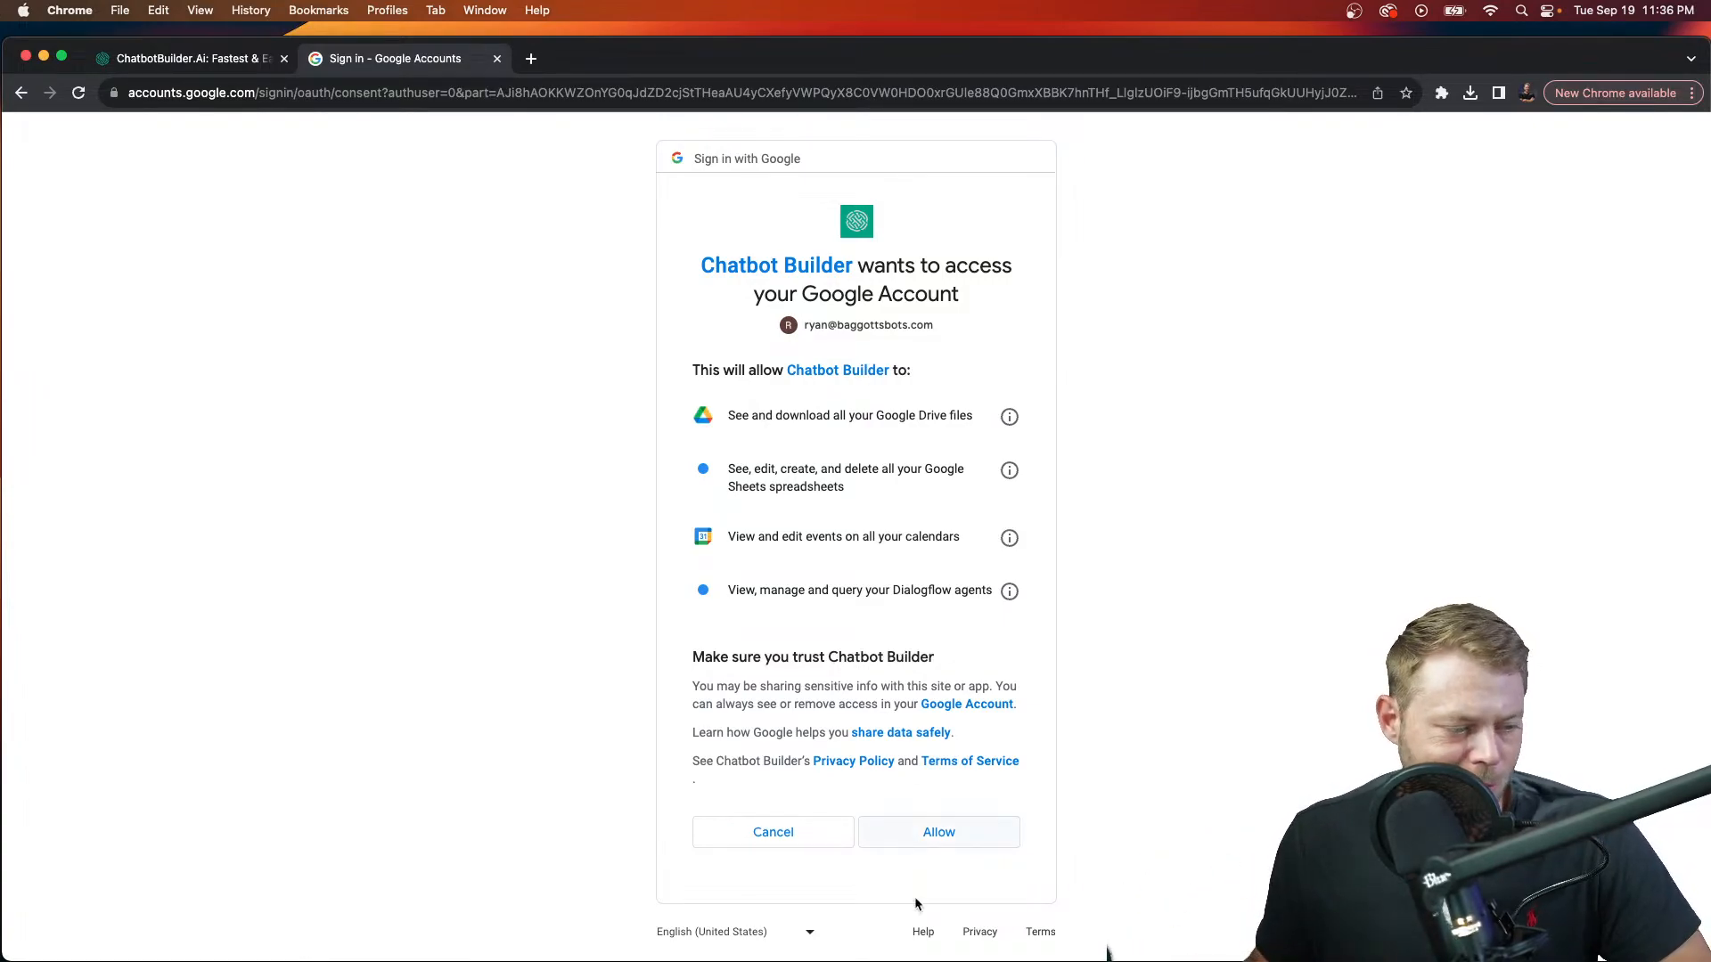
pyautogui.click(959, 843)
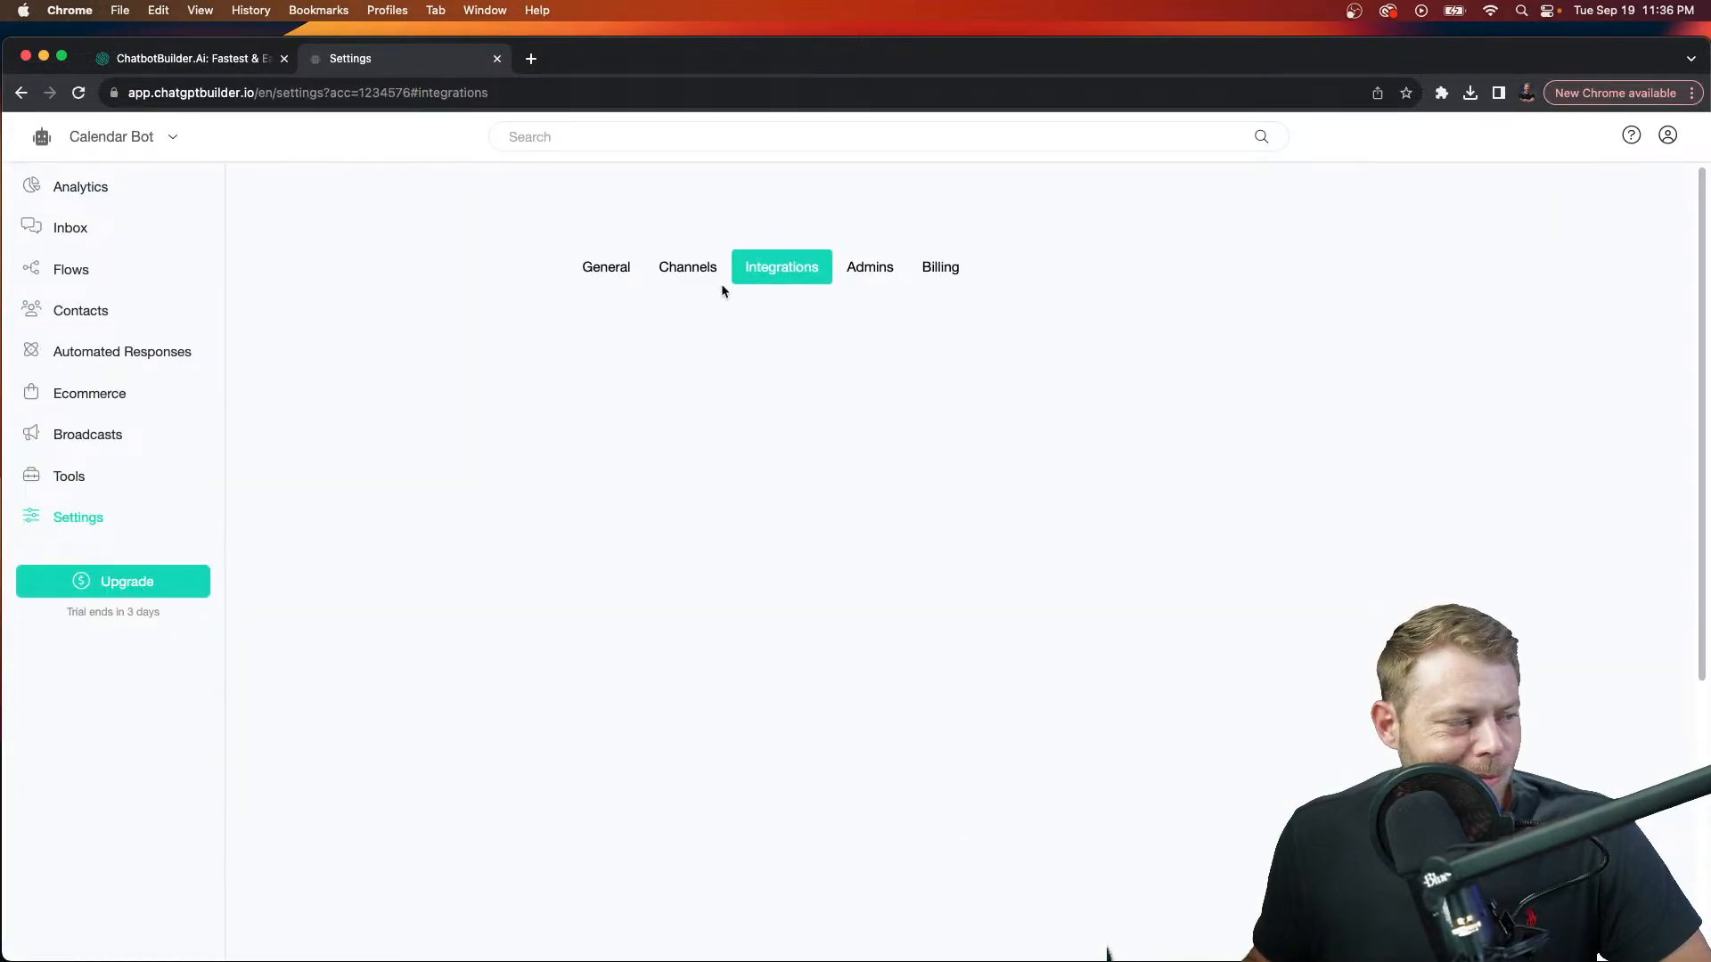
# Step: Reload Integrations, confirm Google Calendar shows Disconnect, then browse to Appointment Scheduling on Tools
pyautogui.click(696, 83)
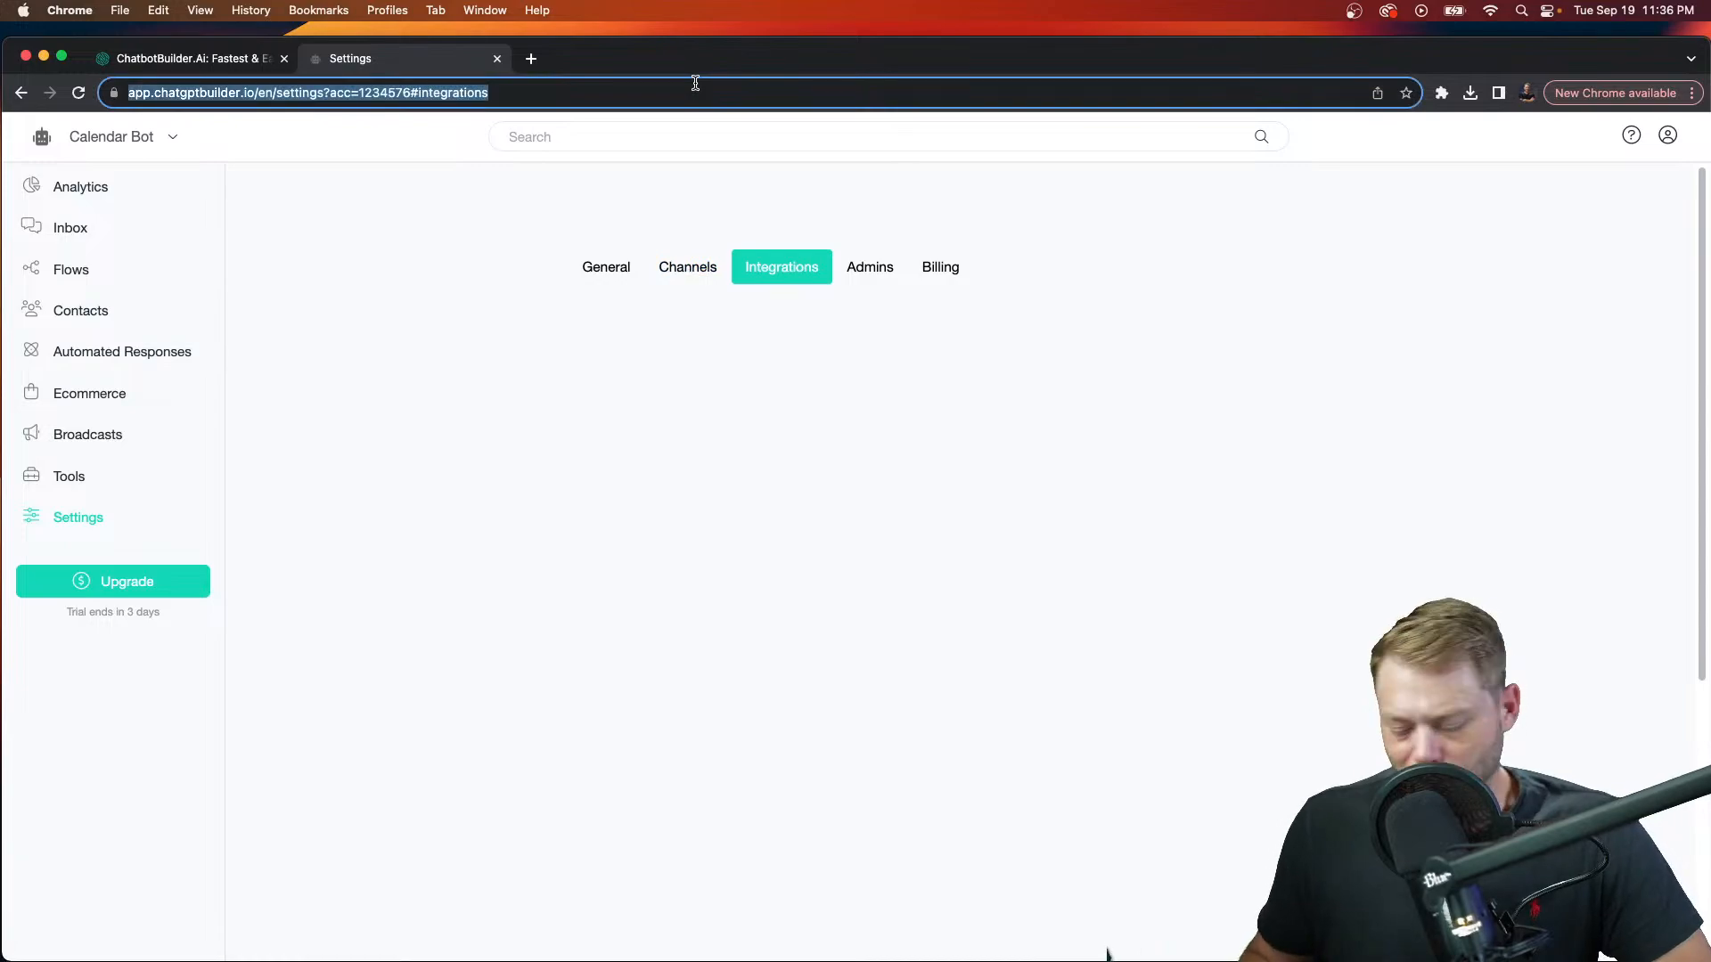
pyautogui.press('Return')
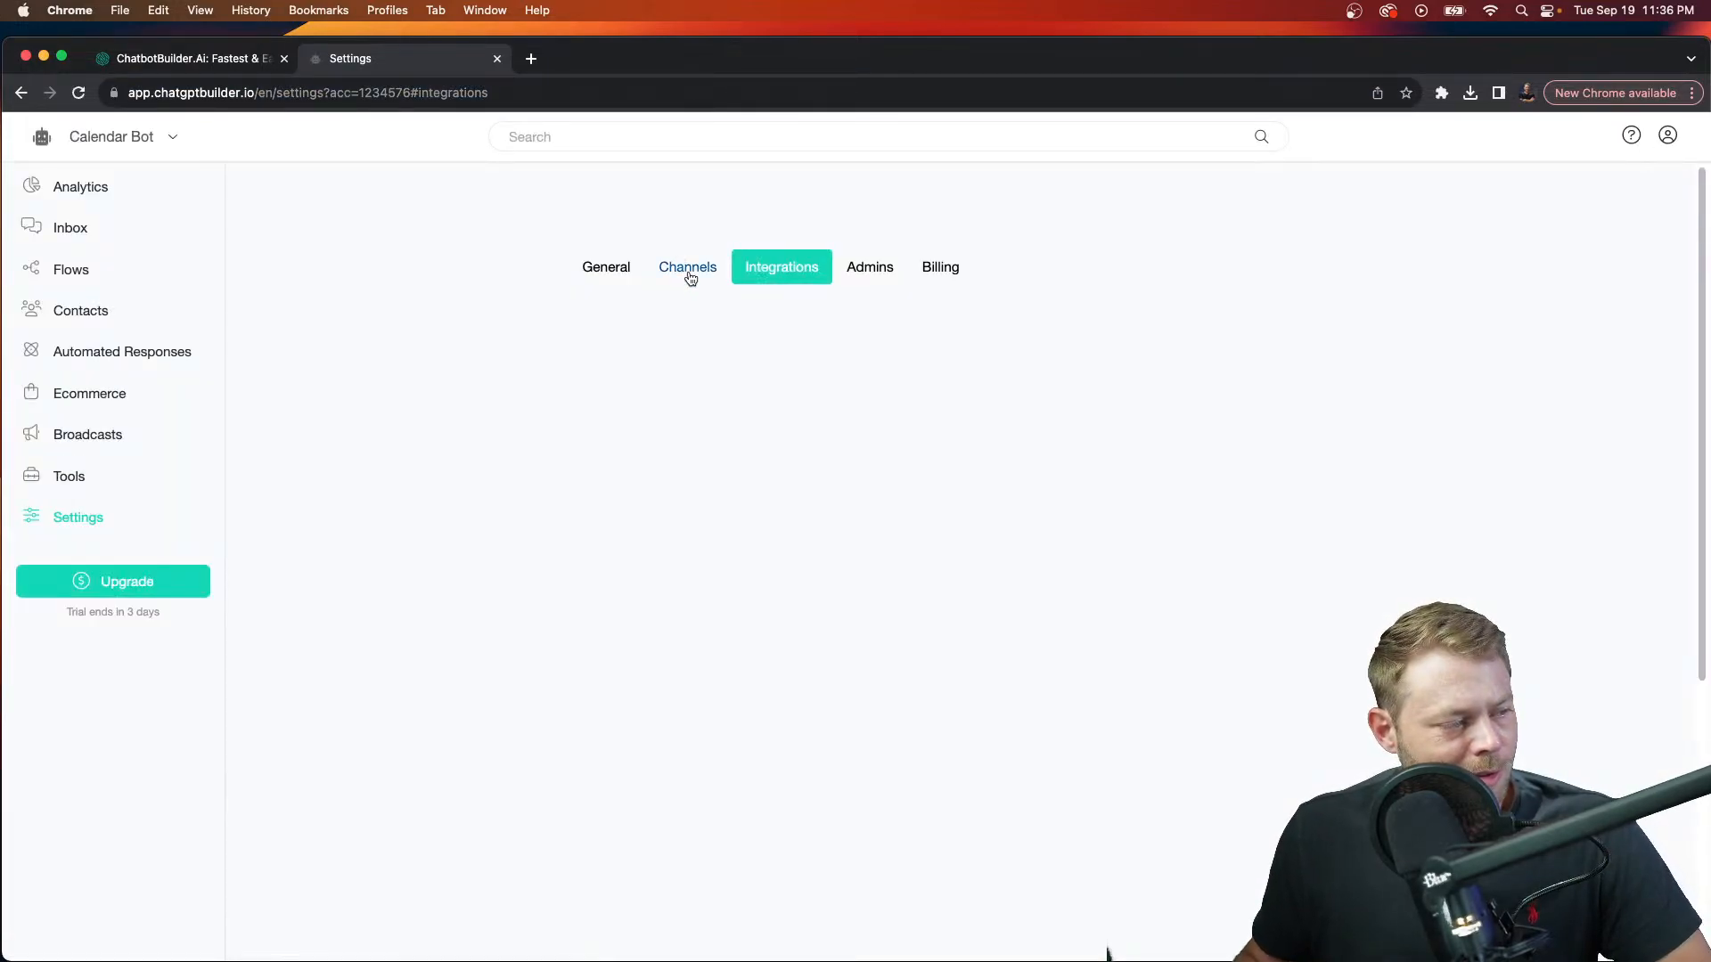
pyautogui.click(688, 271)
pyautogui.click(881, 270)
pyautogui.click(796, 273)
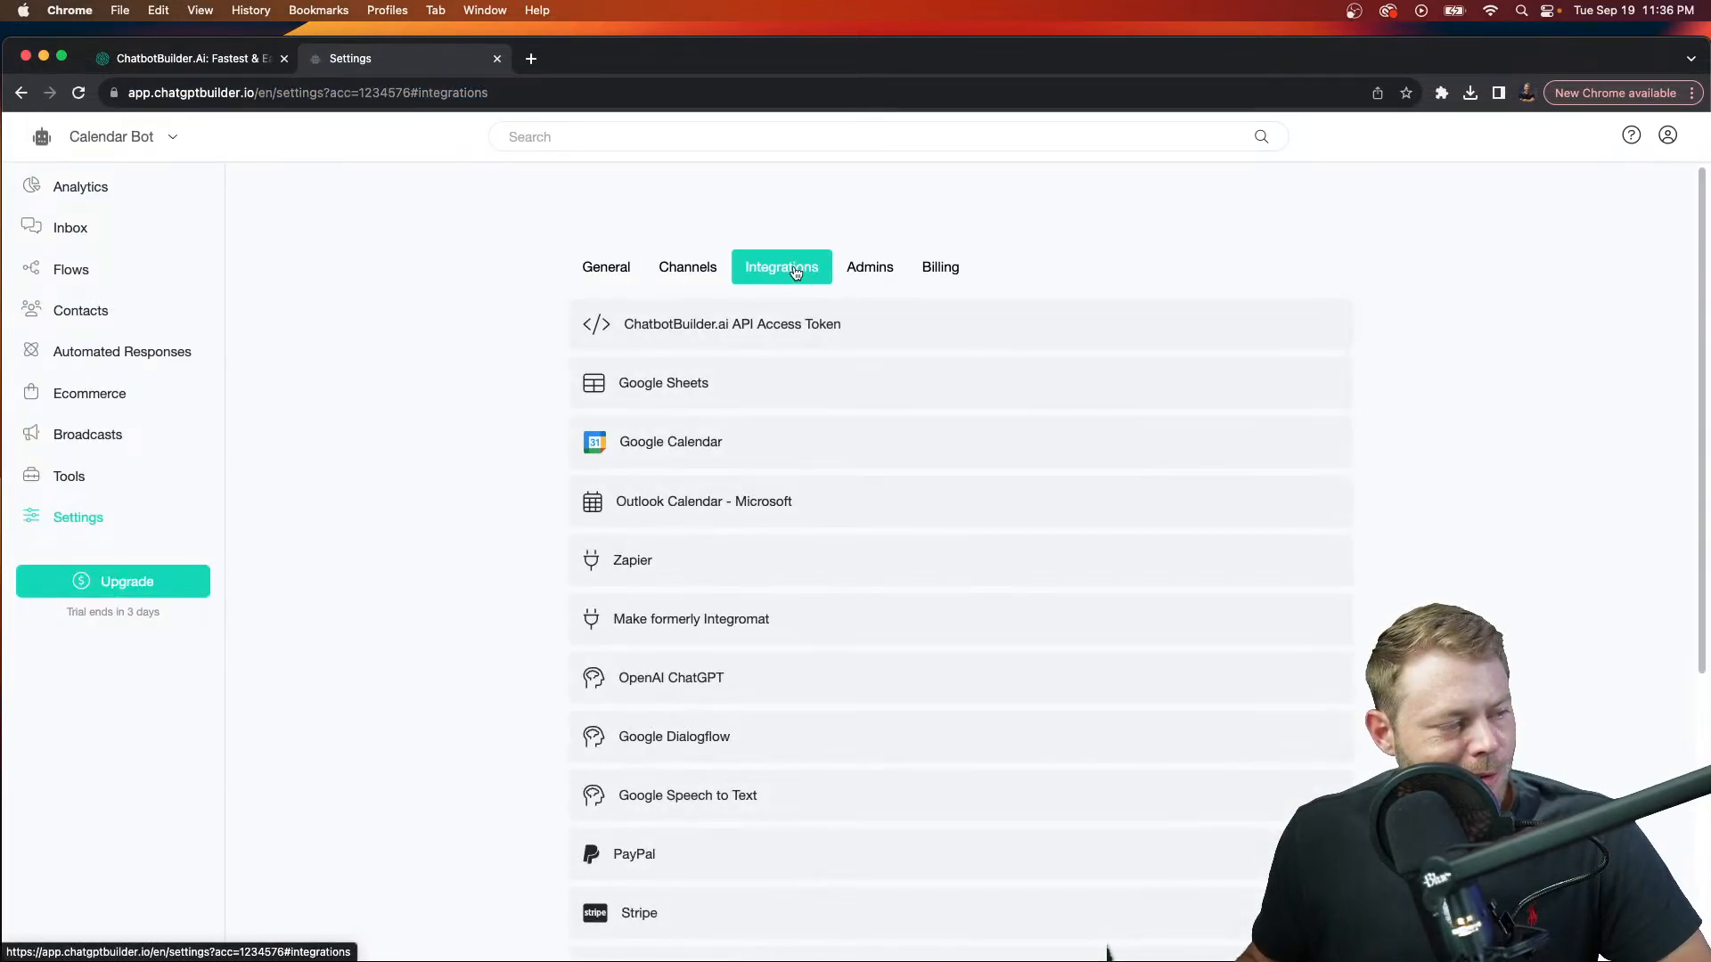
pyautogui.click(806, 438)
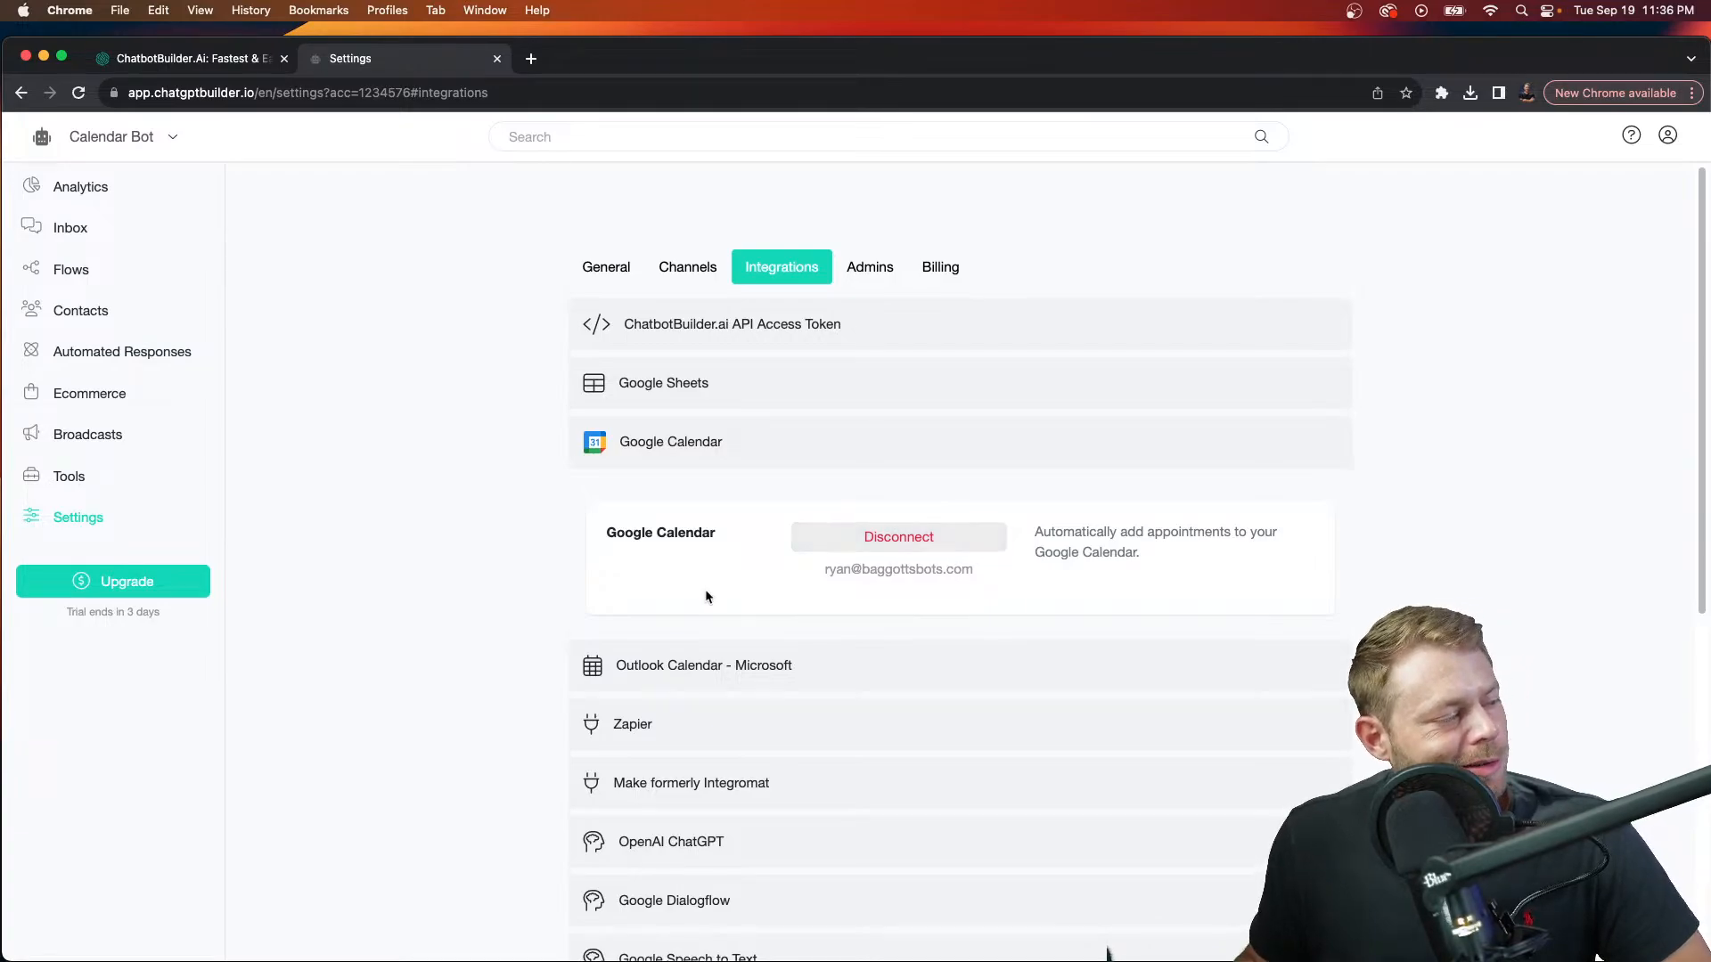
pyautogui.click(87, 466)
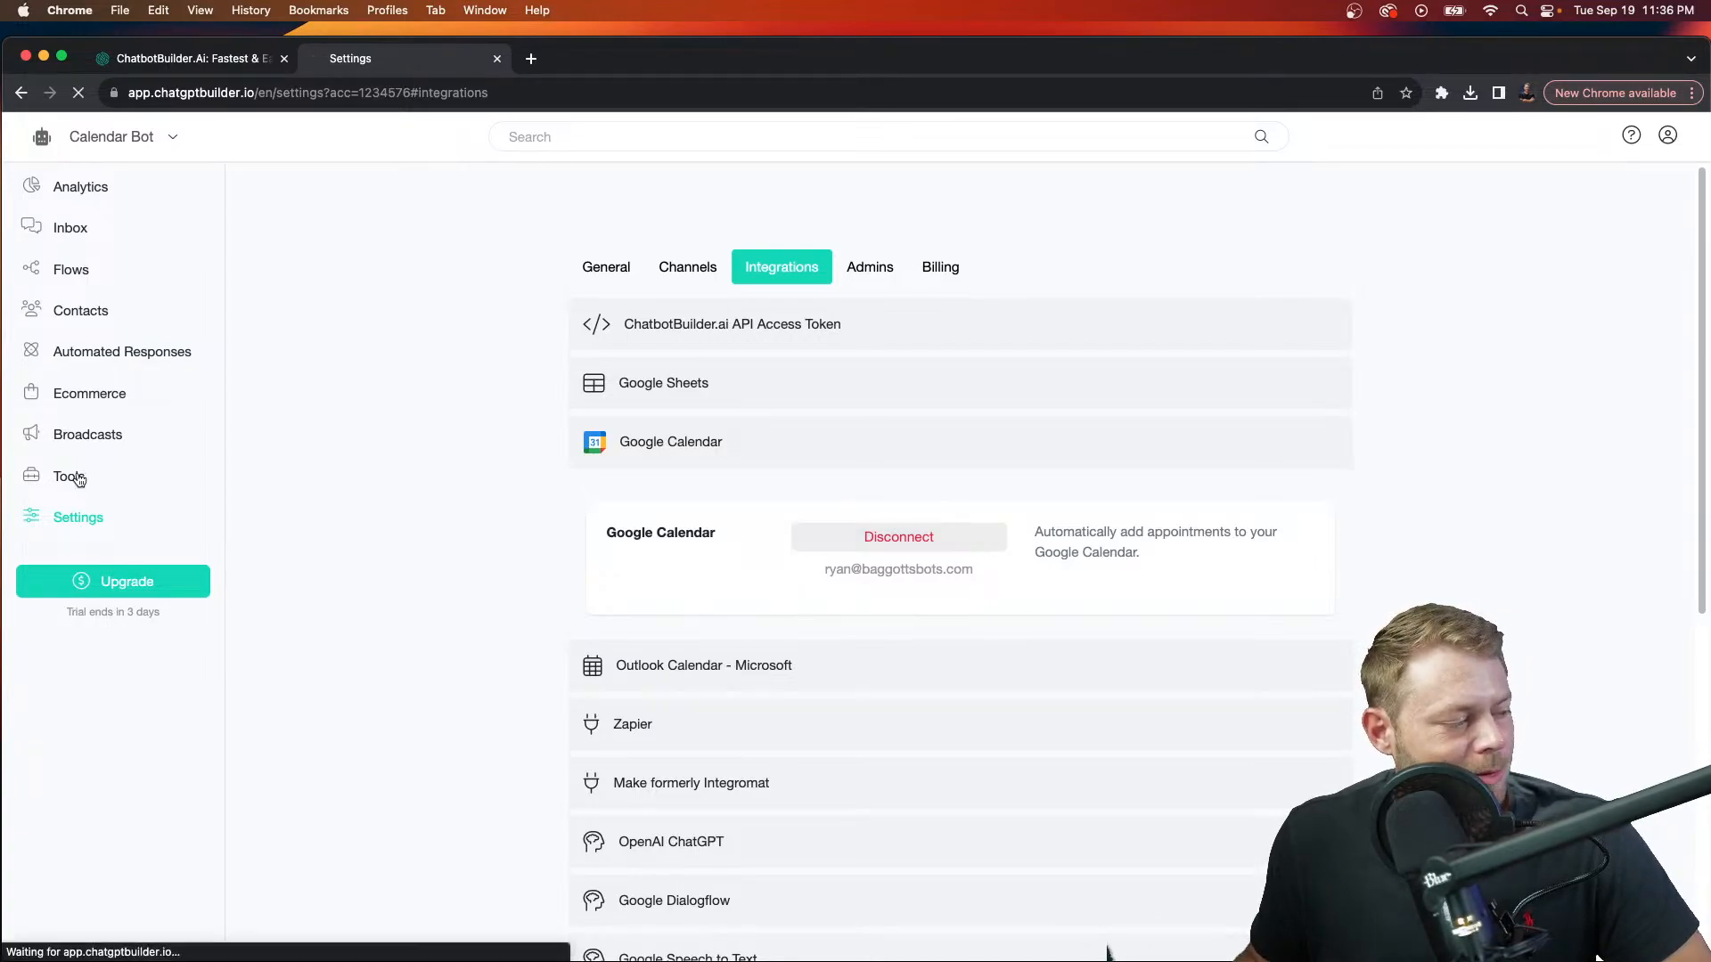
pyautogui.scroll(-5, 828, 500)
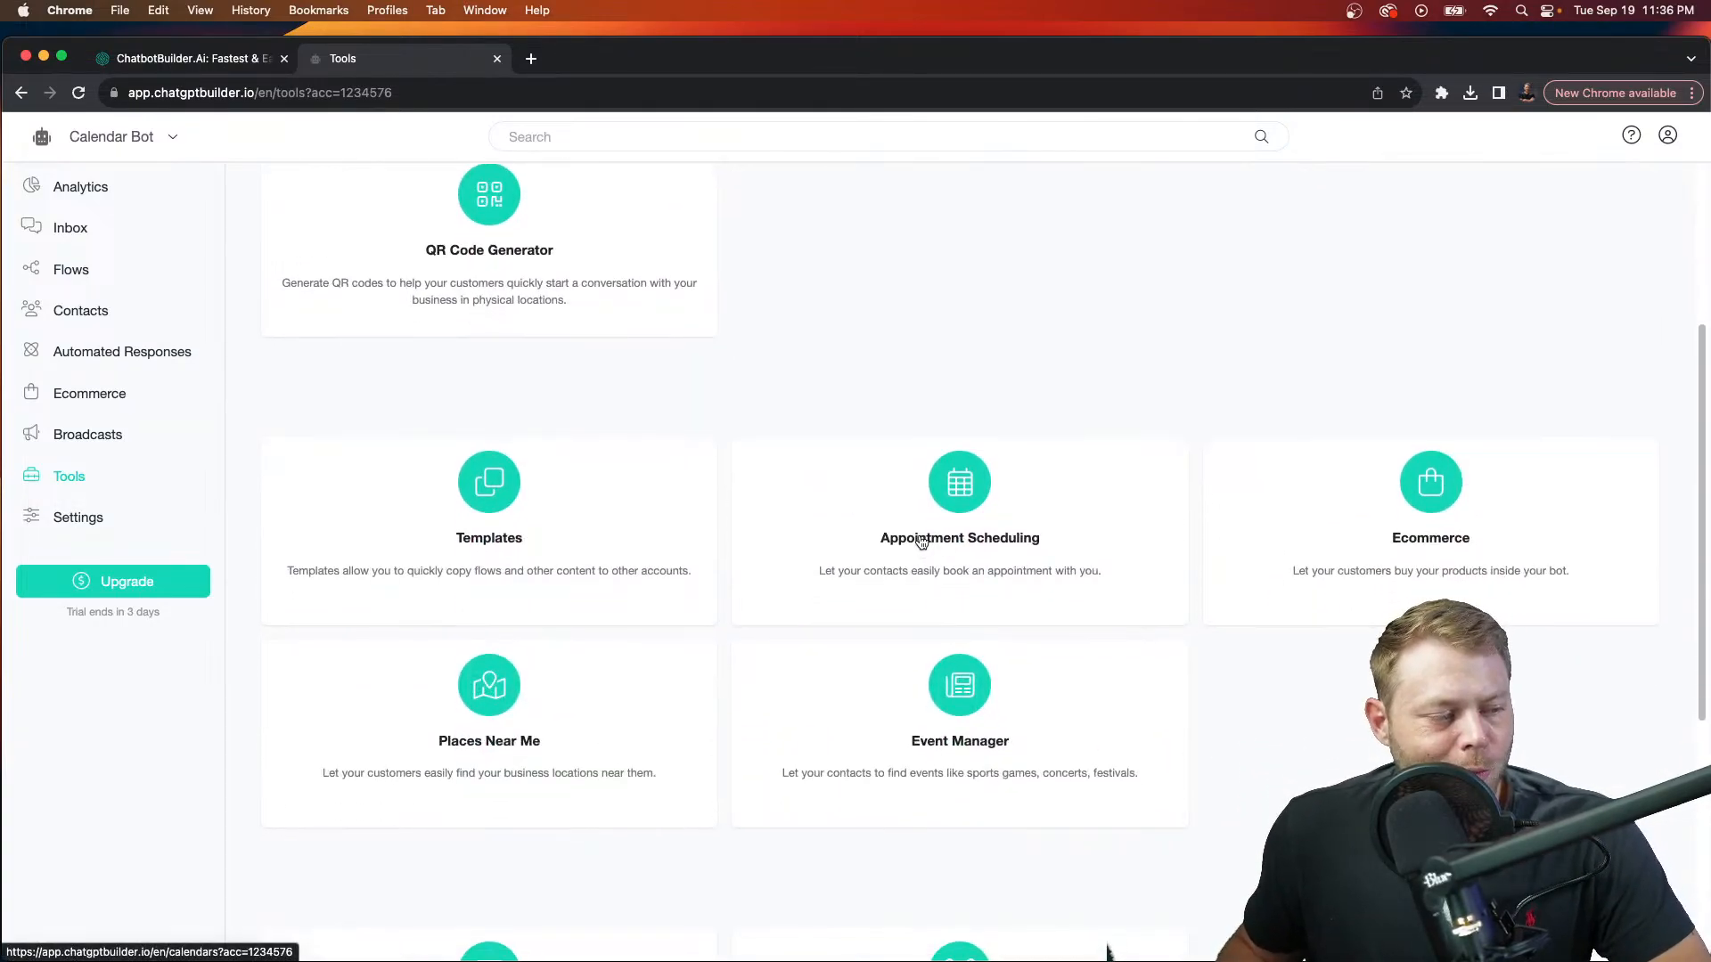
# Step: Add a new Appointment Scheduling calendar, naming it after the owner
pyautogui.click(921, 542)
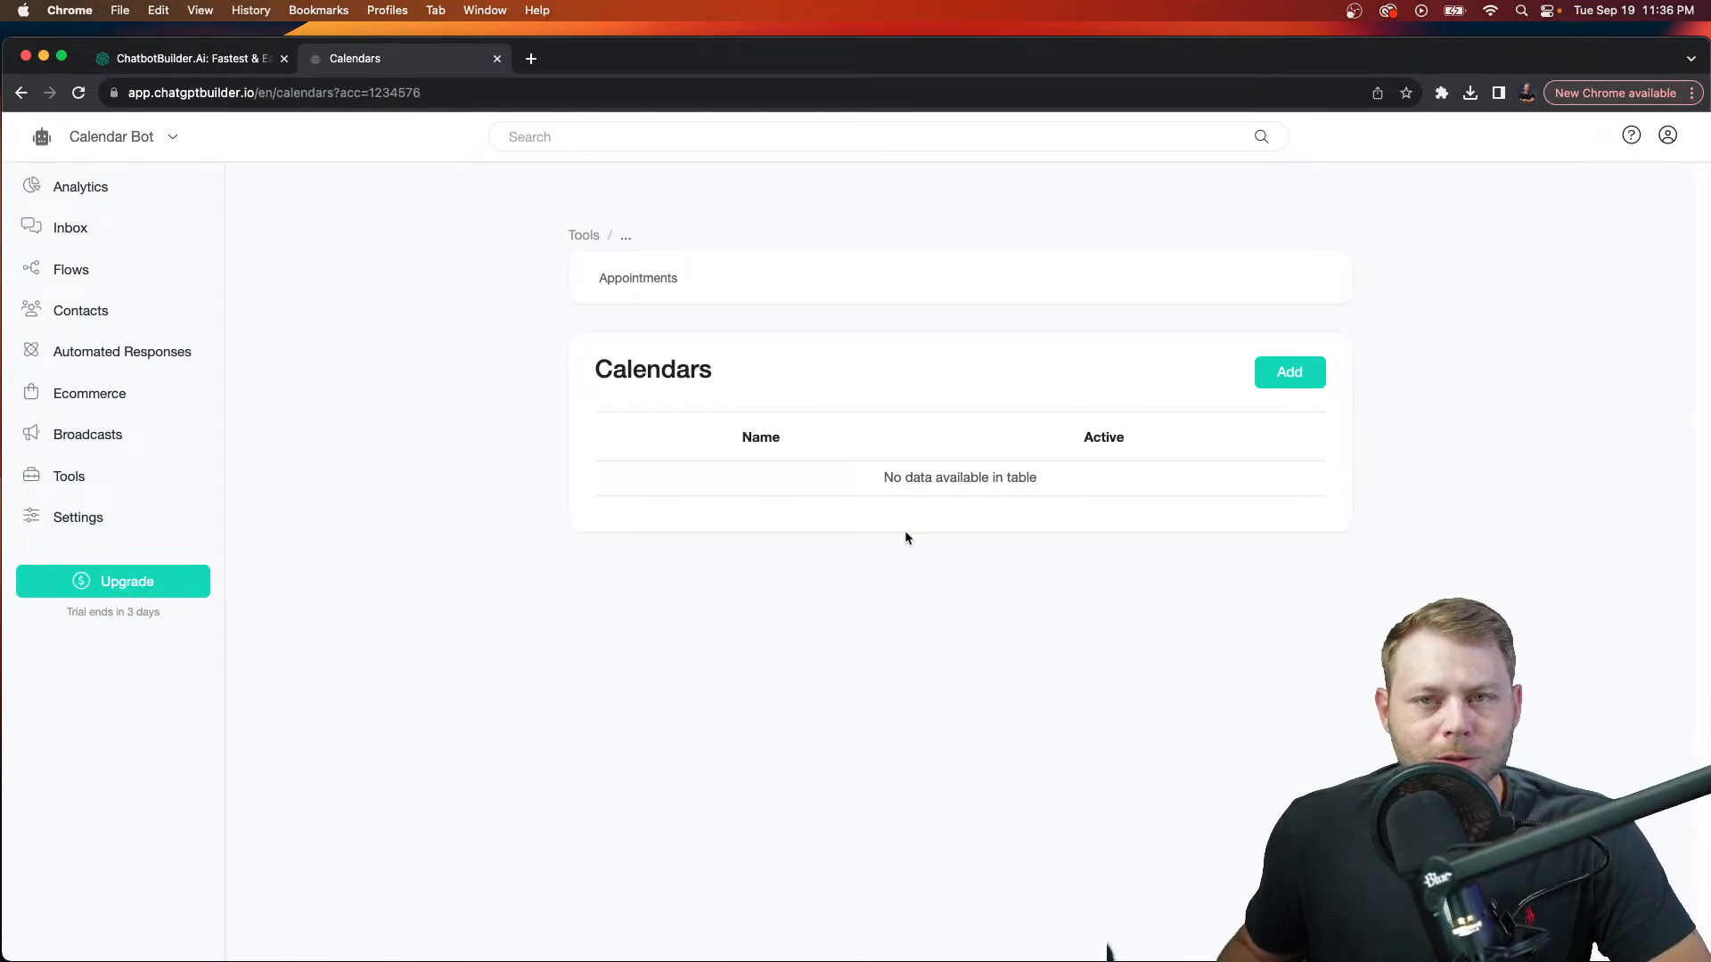
pyautogui.click(1273, 388)
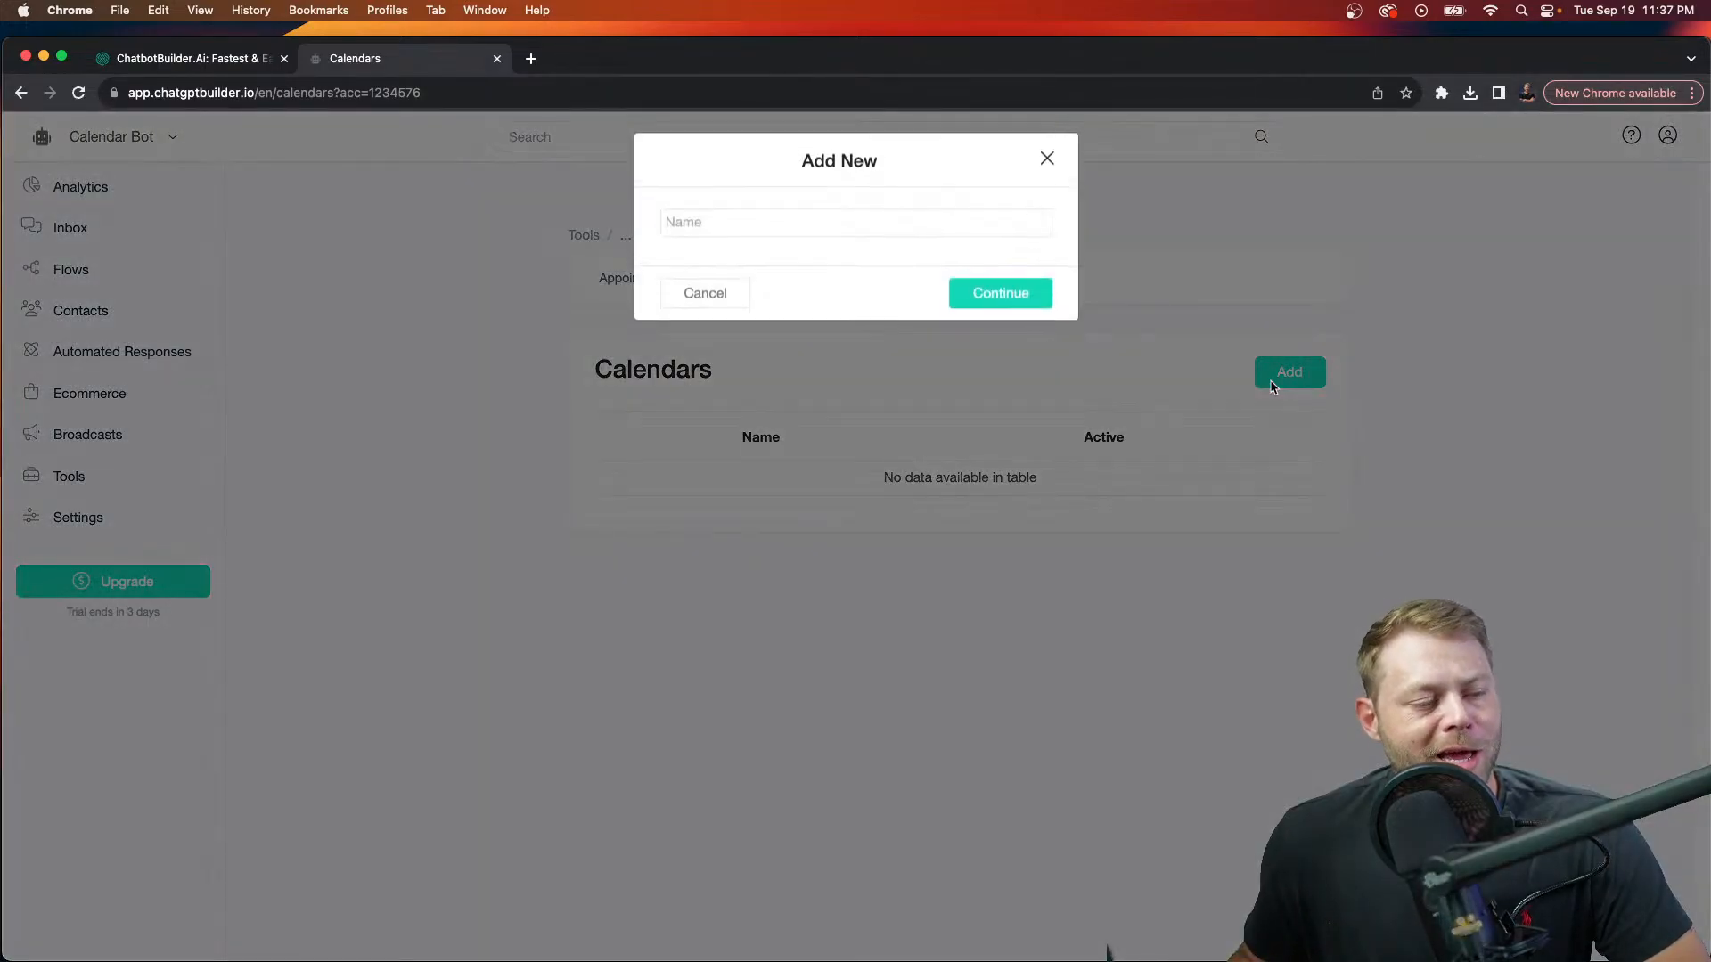
pyautogui.click(751, 234)
pyautogui.write('R')
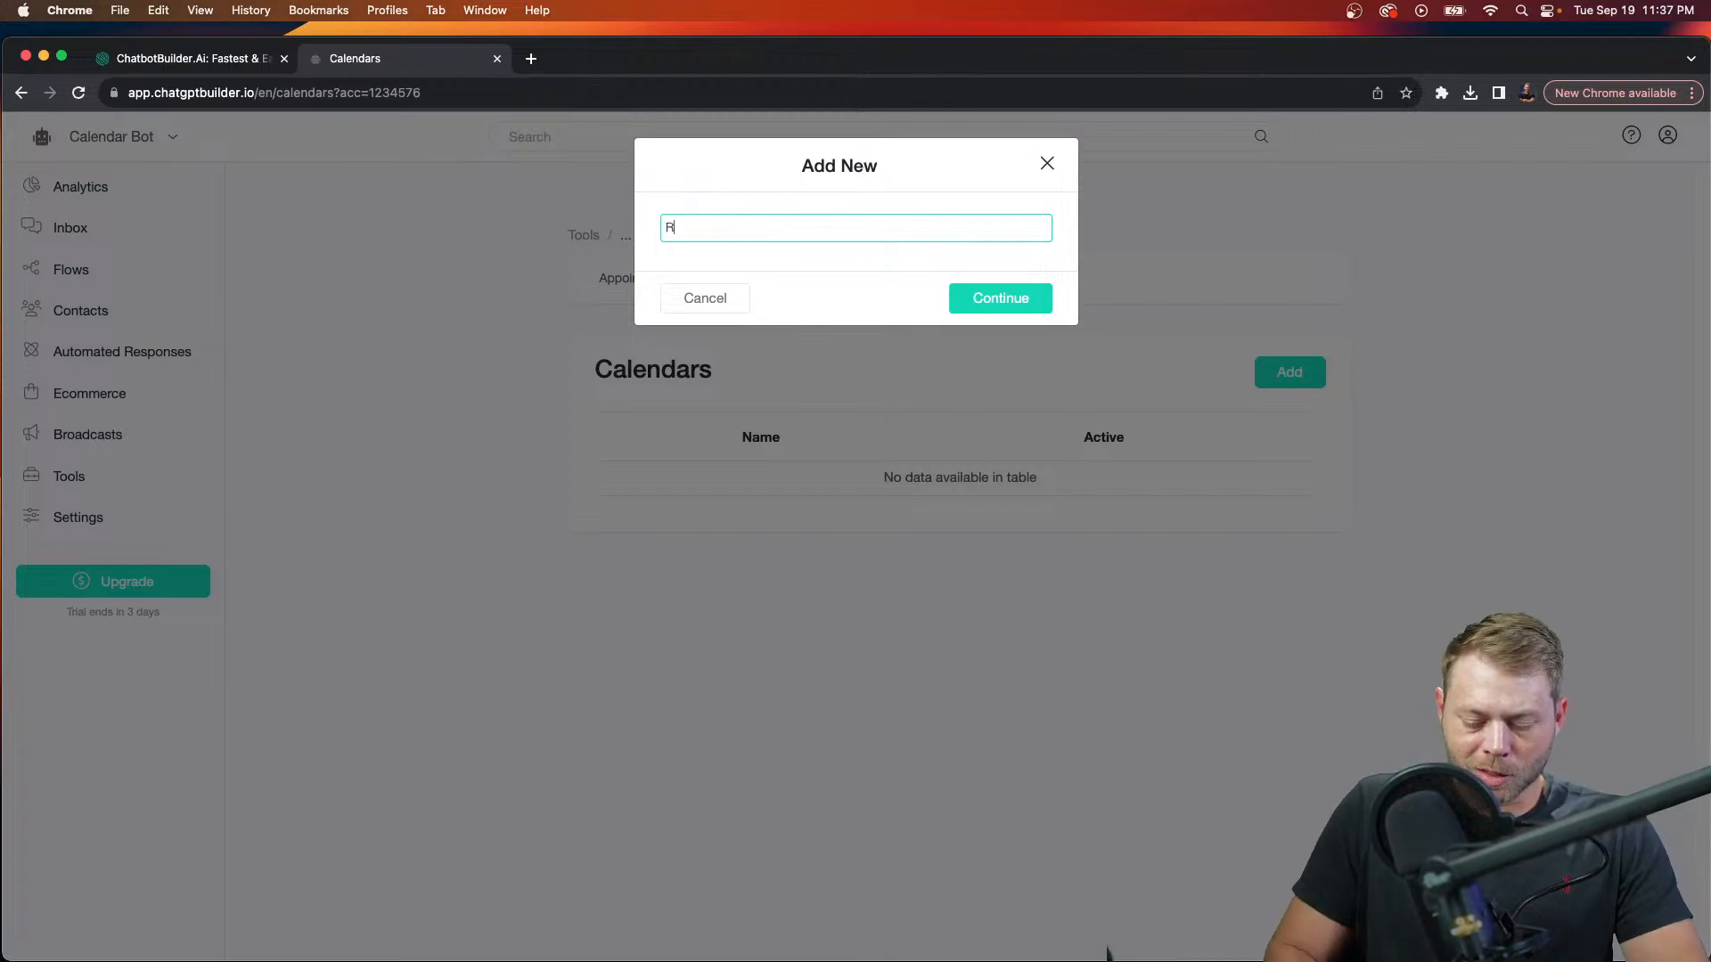
pyautogui.write("yan's Cale")
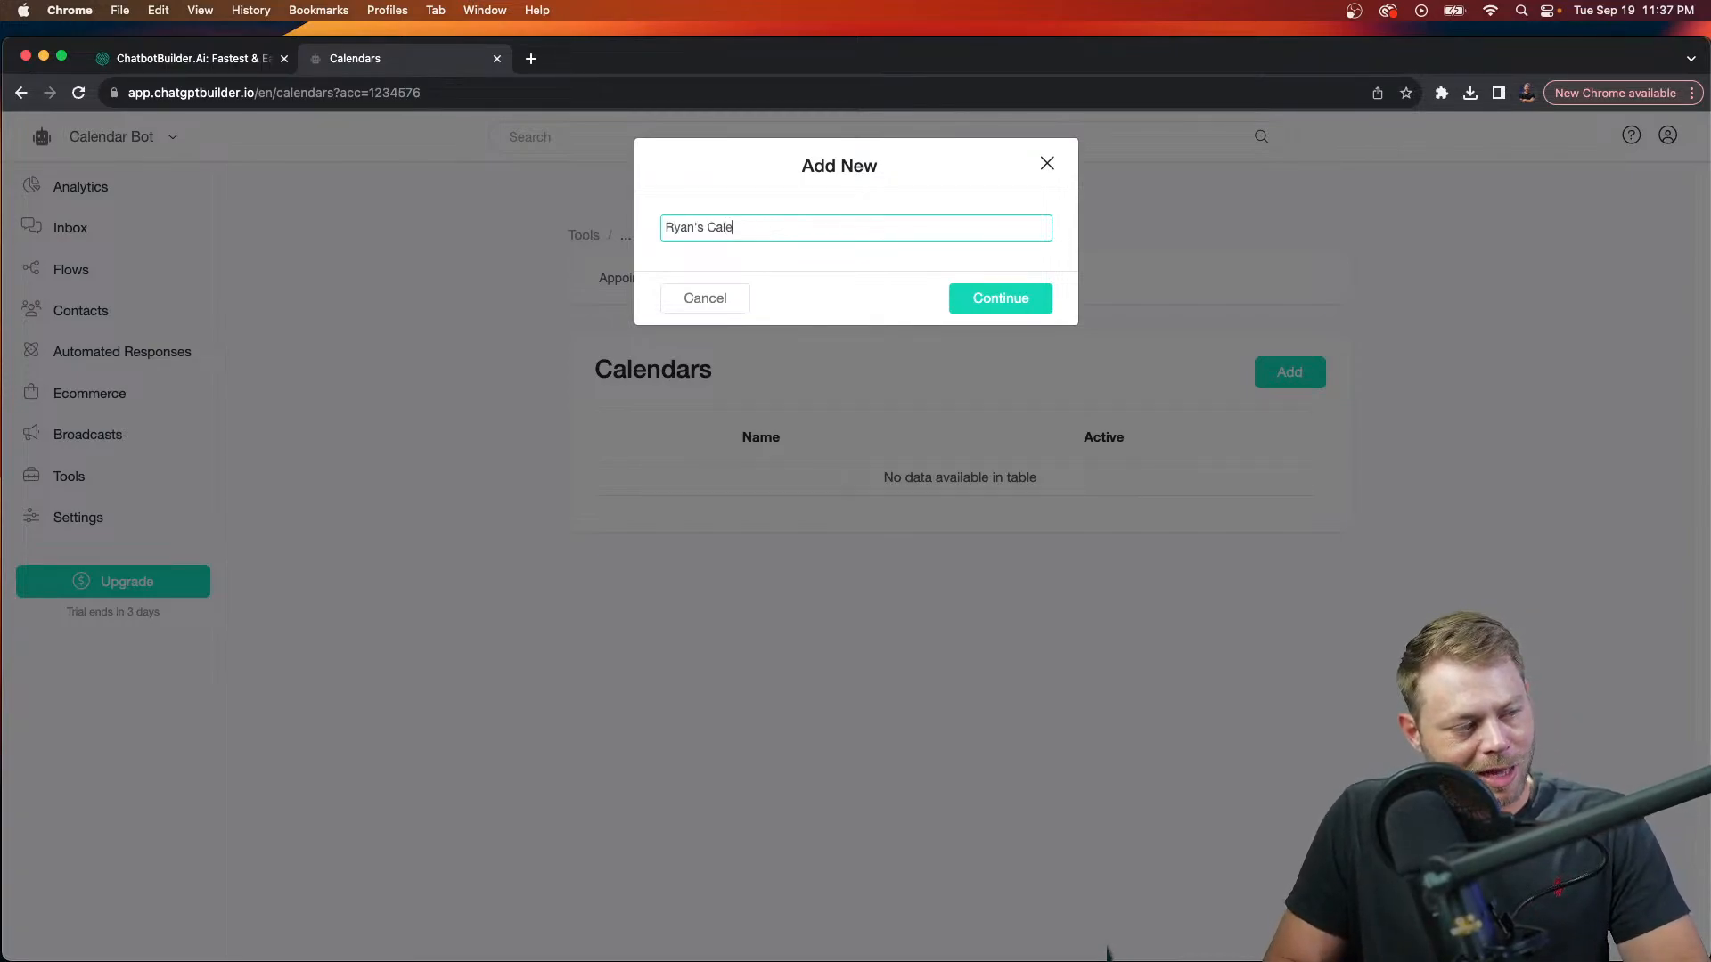
pyautogui.write('ndar')
pyautogui.click(959, 299)
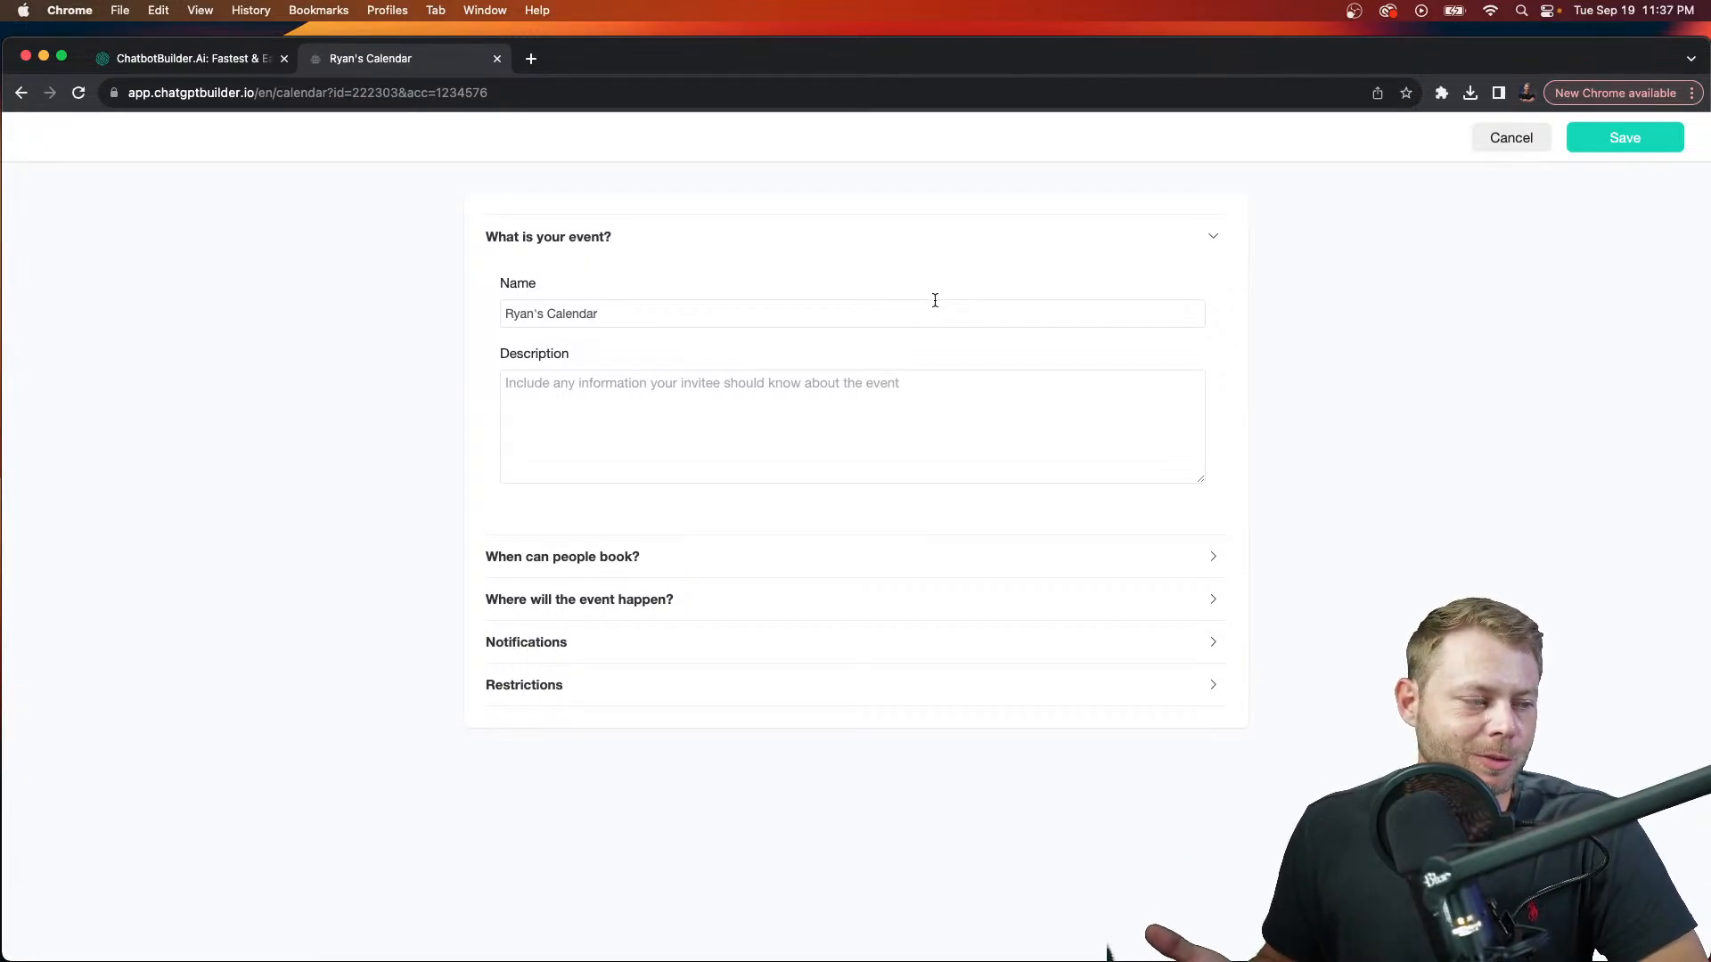
# Step: Dictate a 30-minute private consulting session description, then bring up Monday's 05:00–13:00 booking hours
pyautogui.click(892, 392)
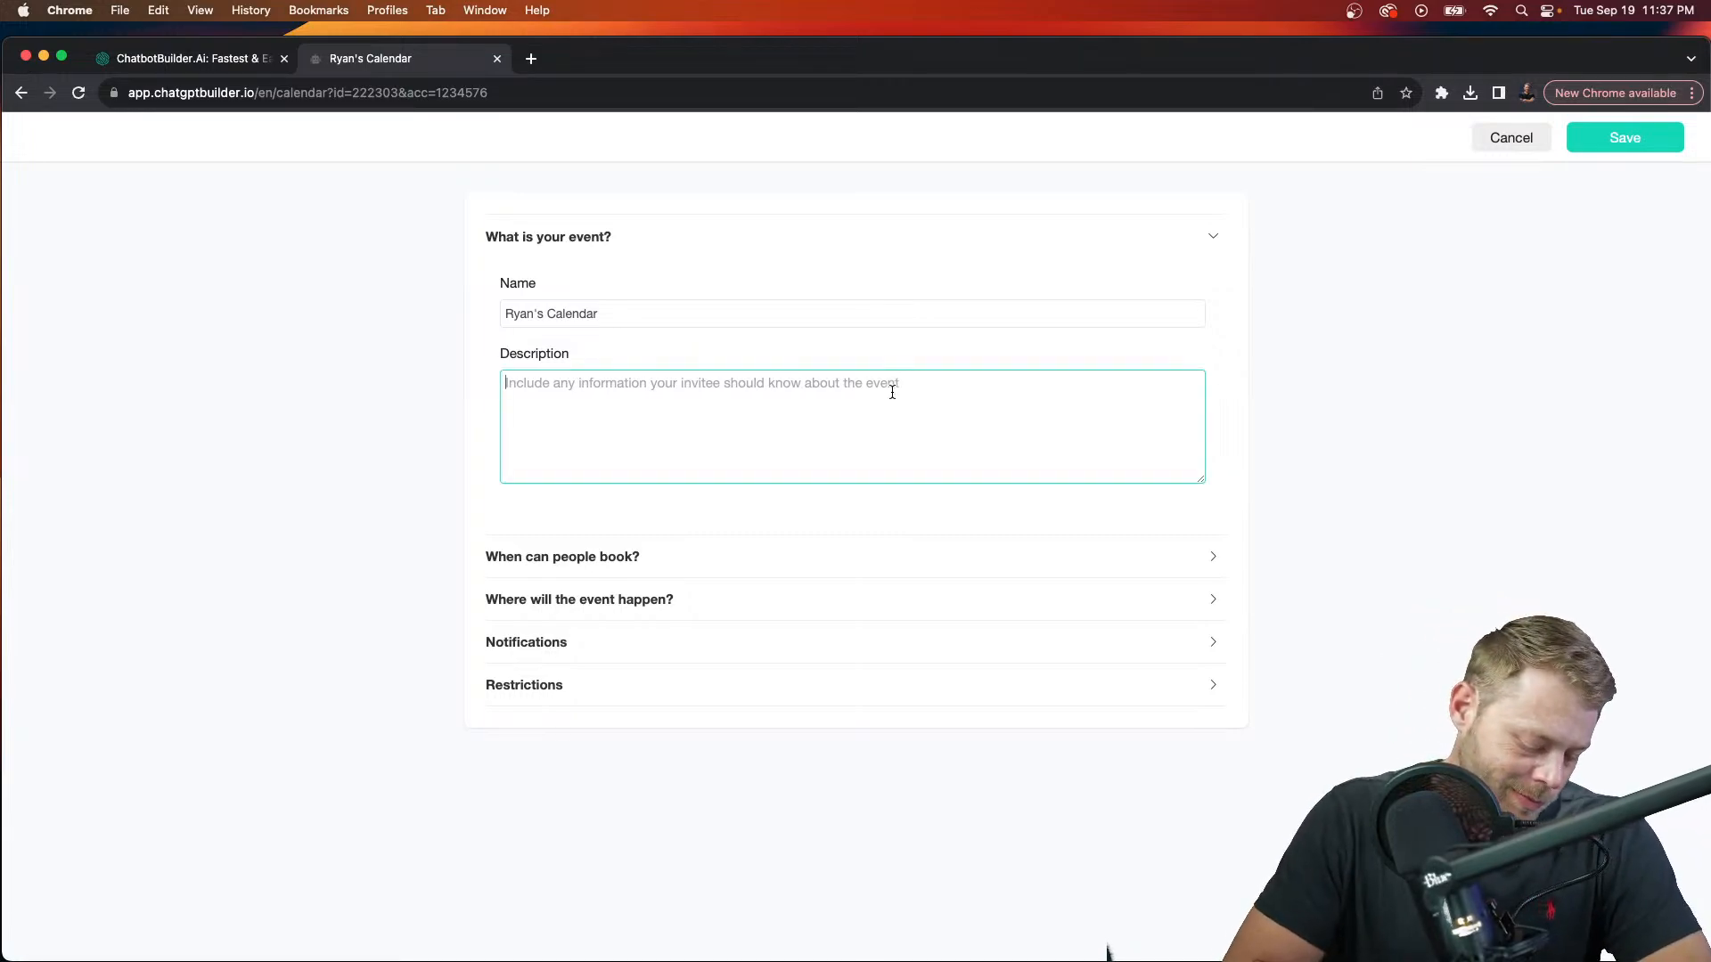
pyautogui.press('fn')
pyautogui.press('fn')
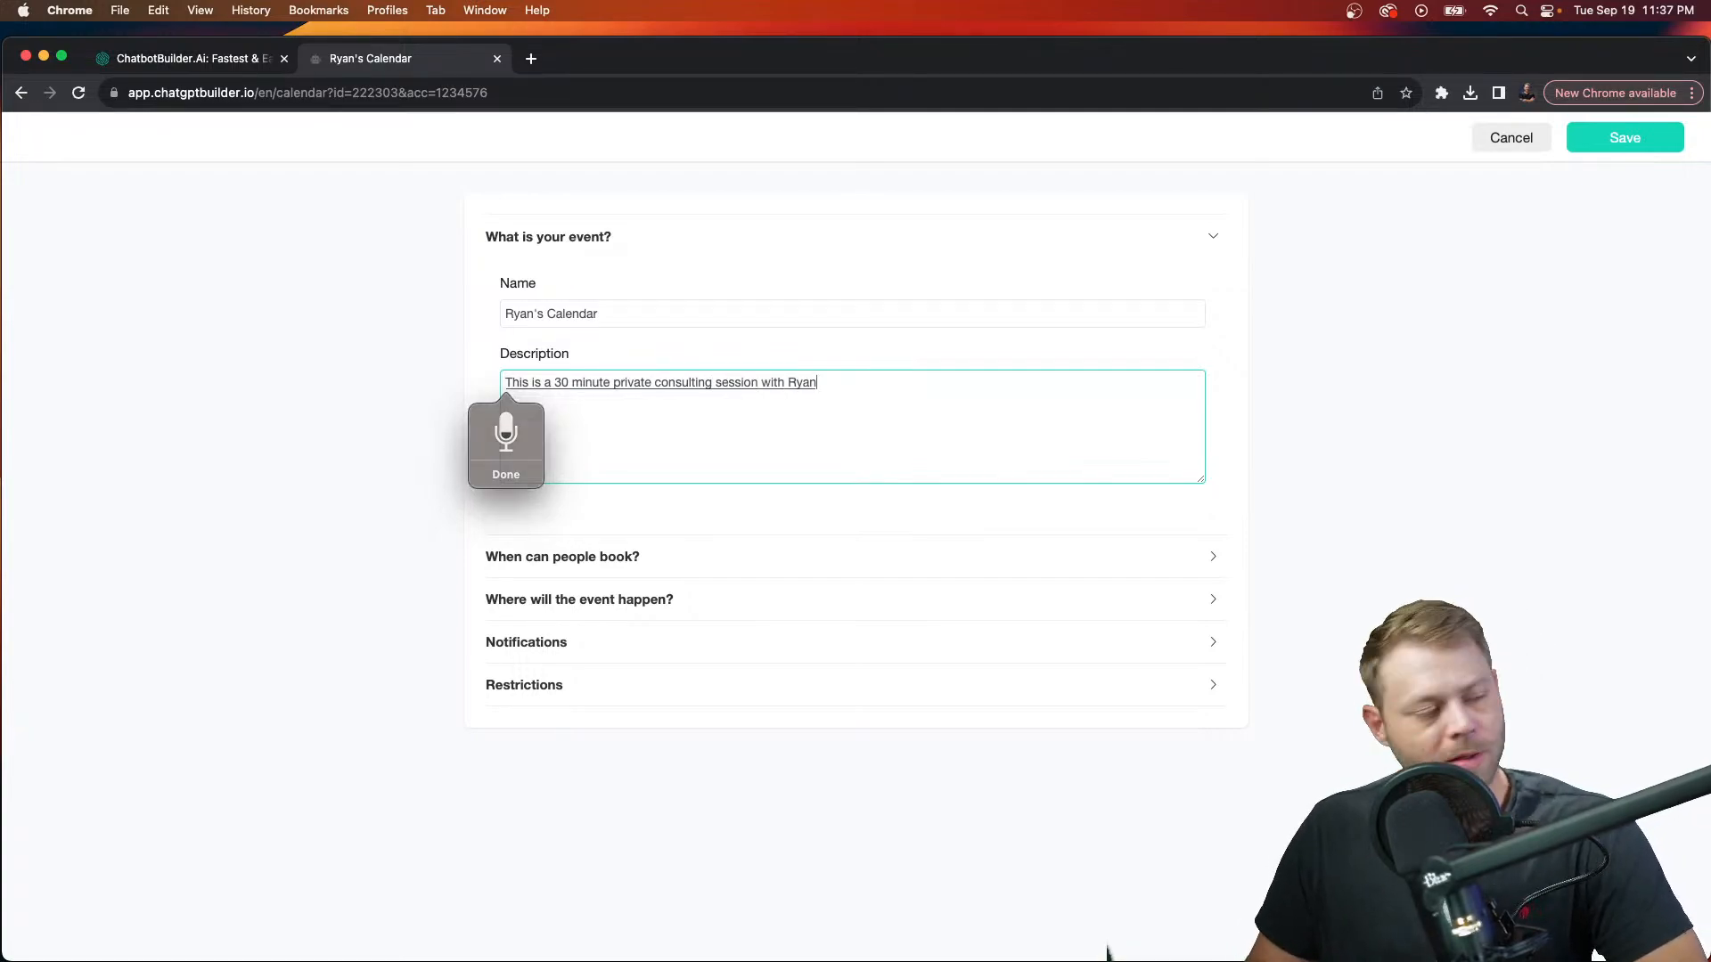
pyautogui.click(753, 574)
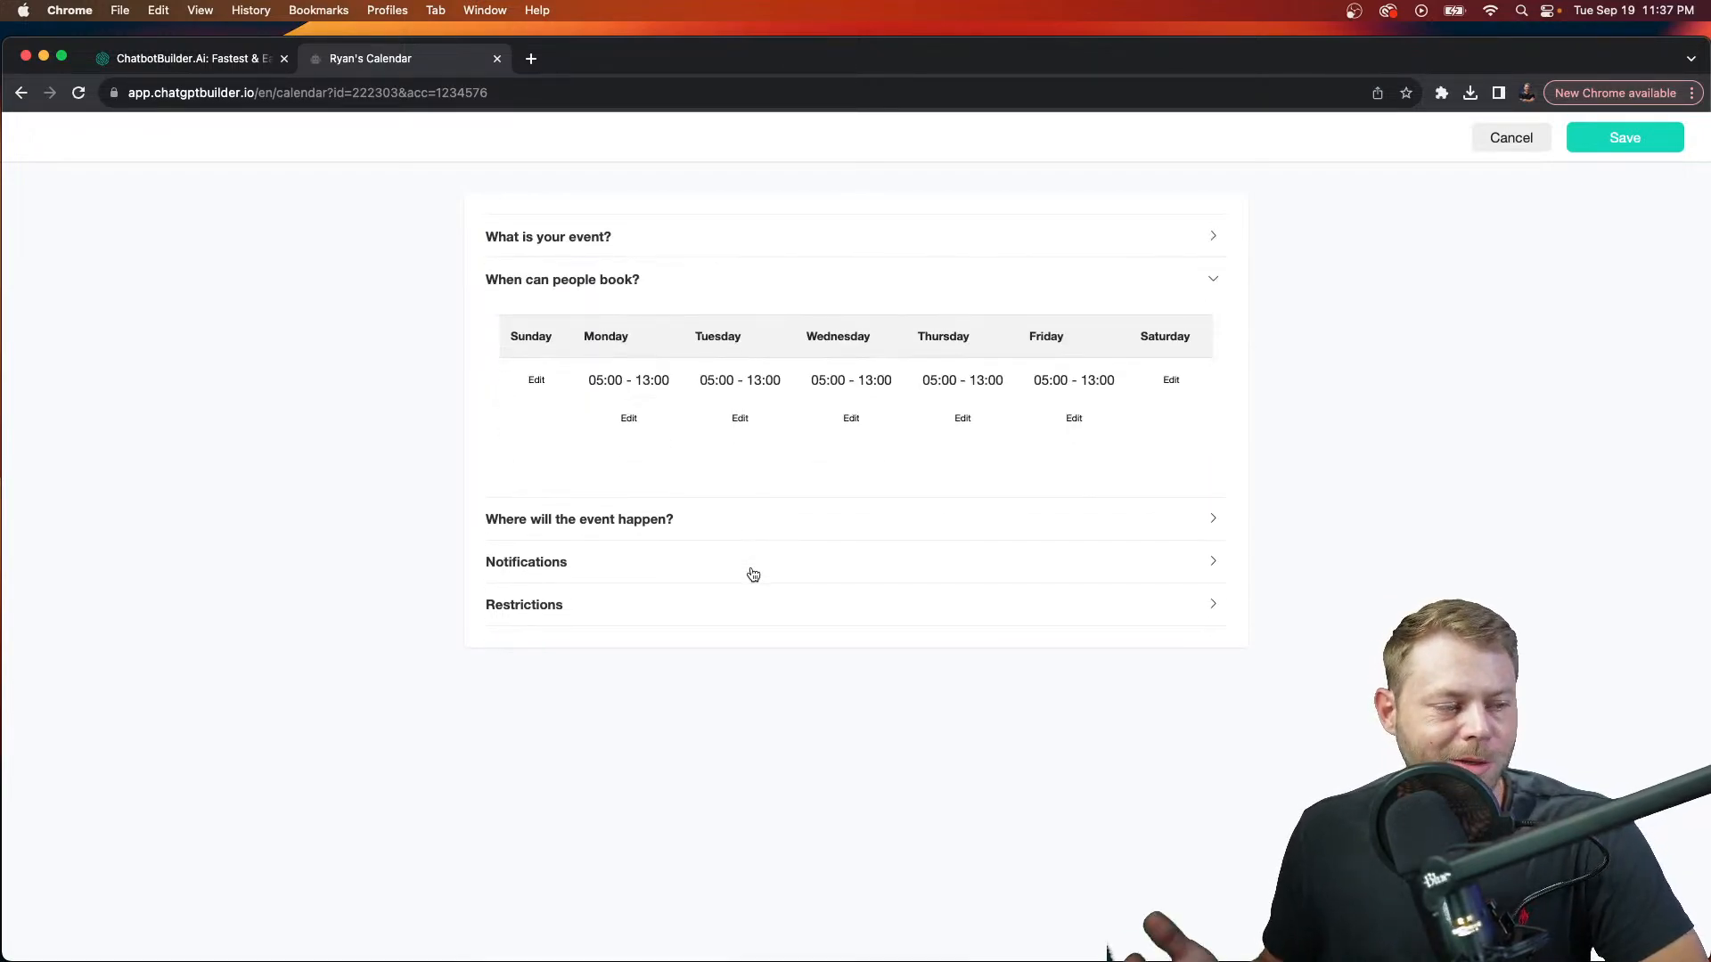
pyautogui.click(628, 418)
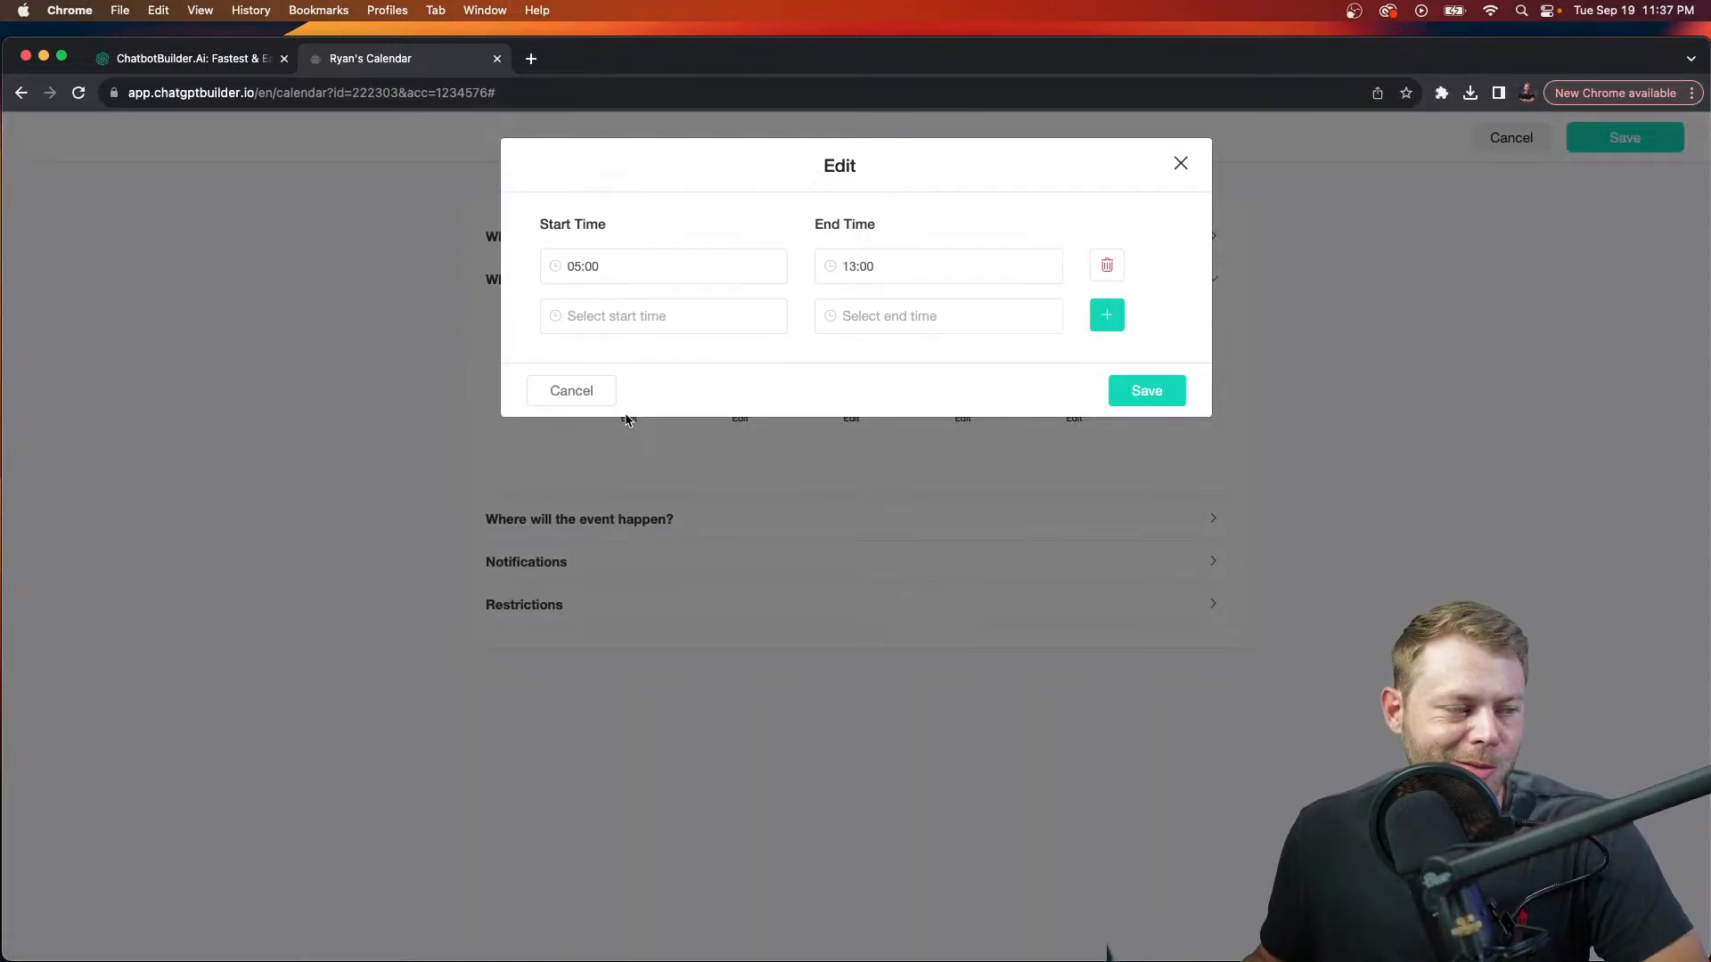
# Step: End Monday's first booking window at 12:30 and add a second time row
pyautogui.click(962, 266)
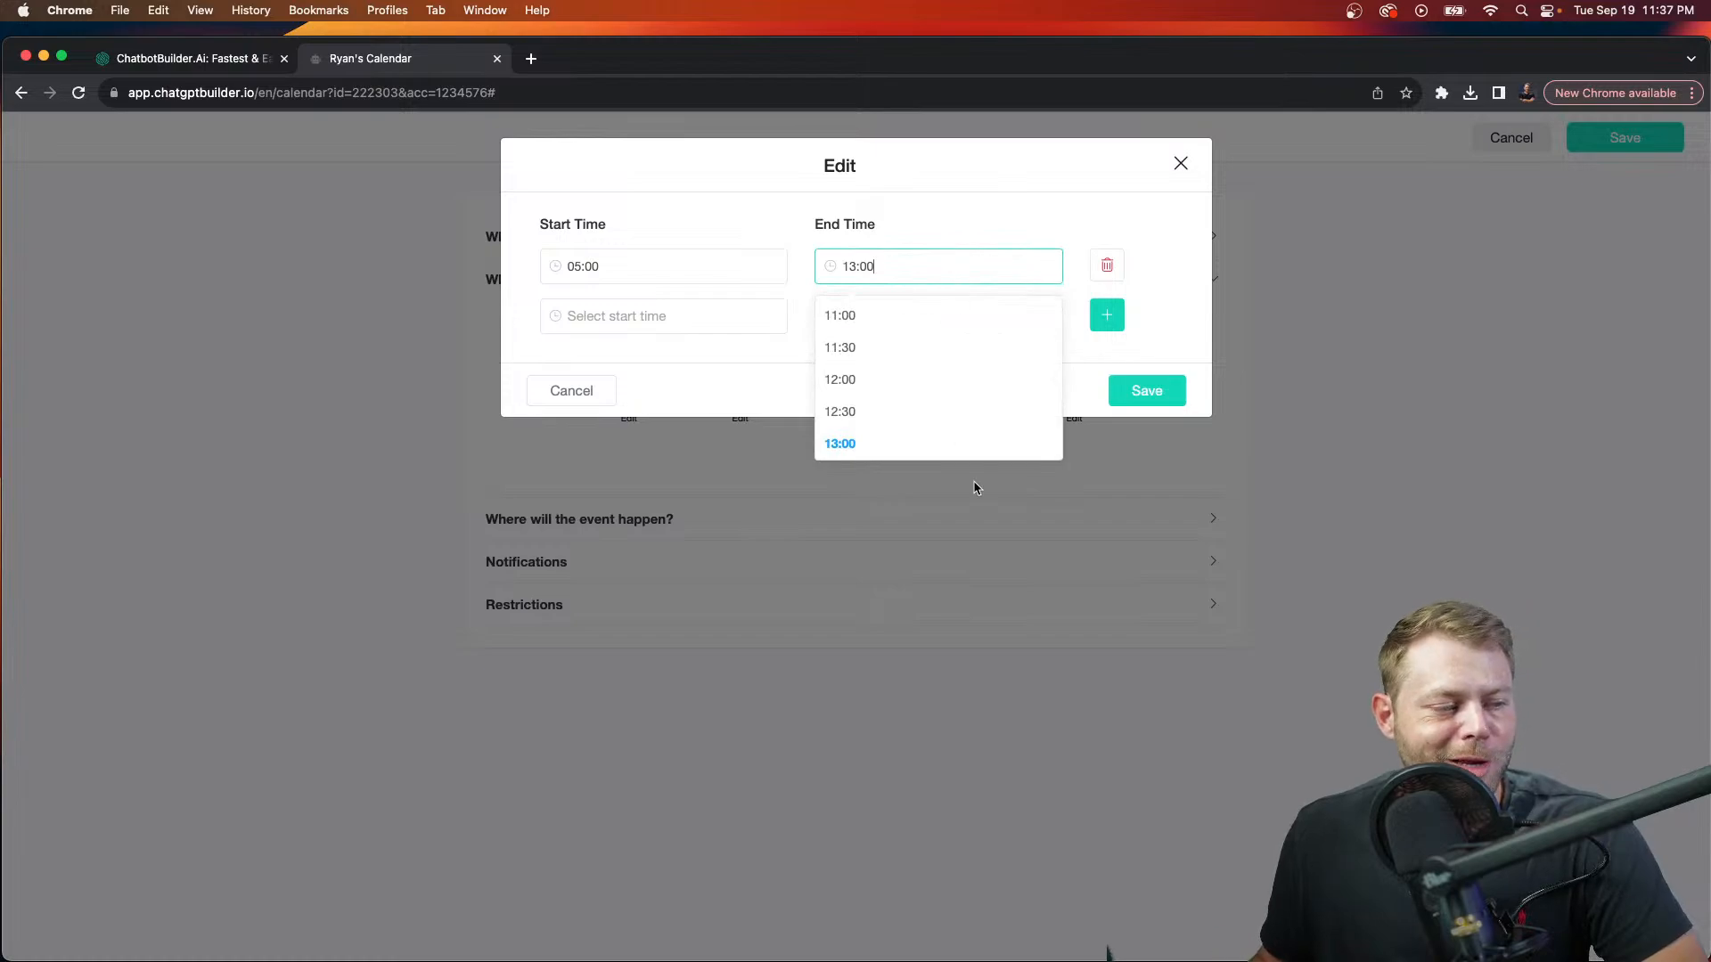
pyautogui.scroll(-8, 928, 397)
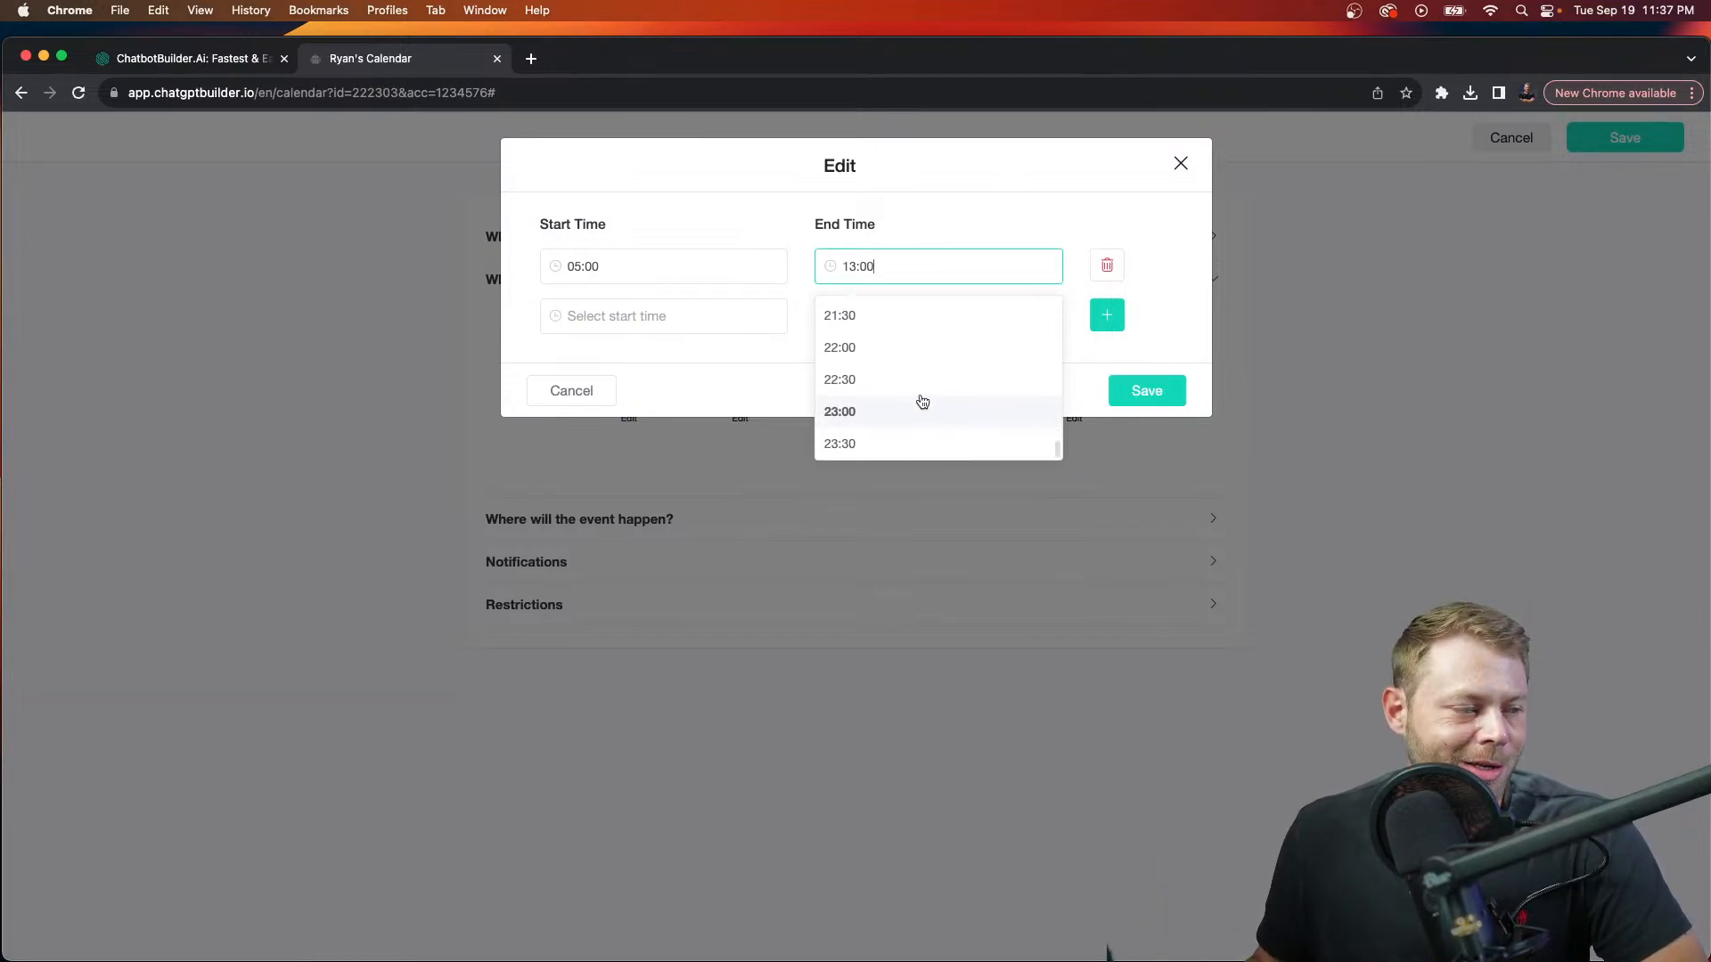
pyautogui.click(925, 402)
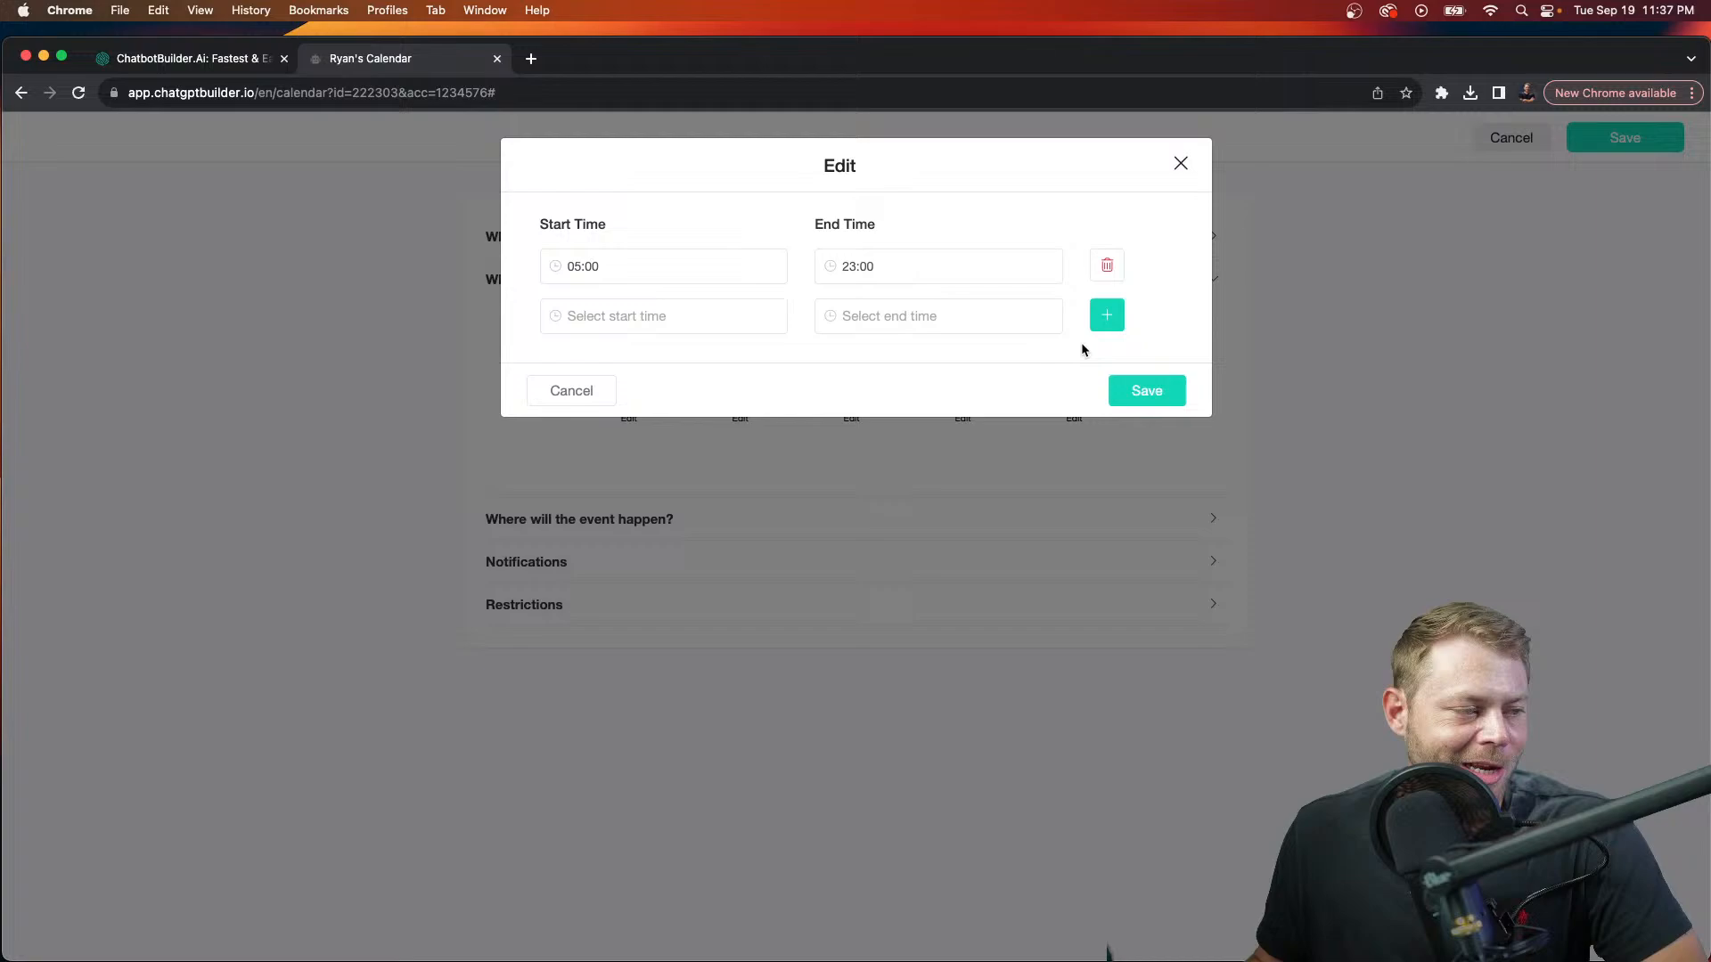
pyautogui.click(623, 315)
pyautogui.scroll(-3, 611, 485)
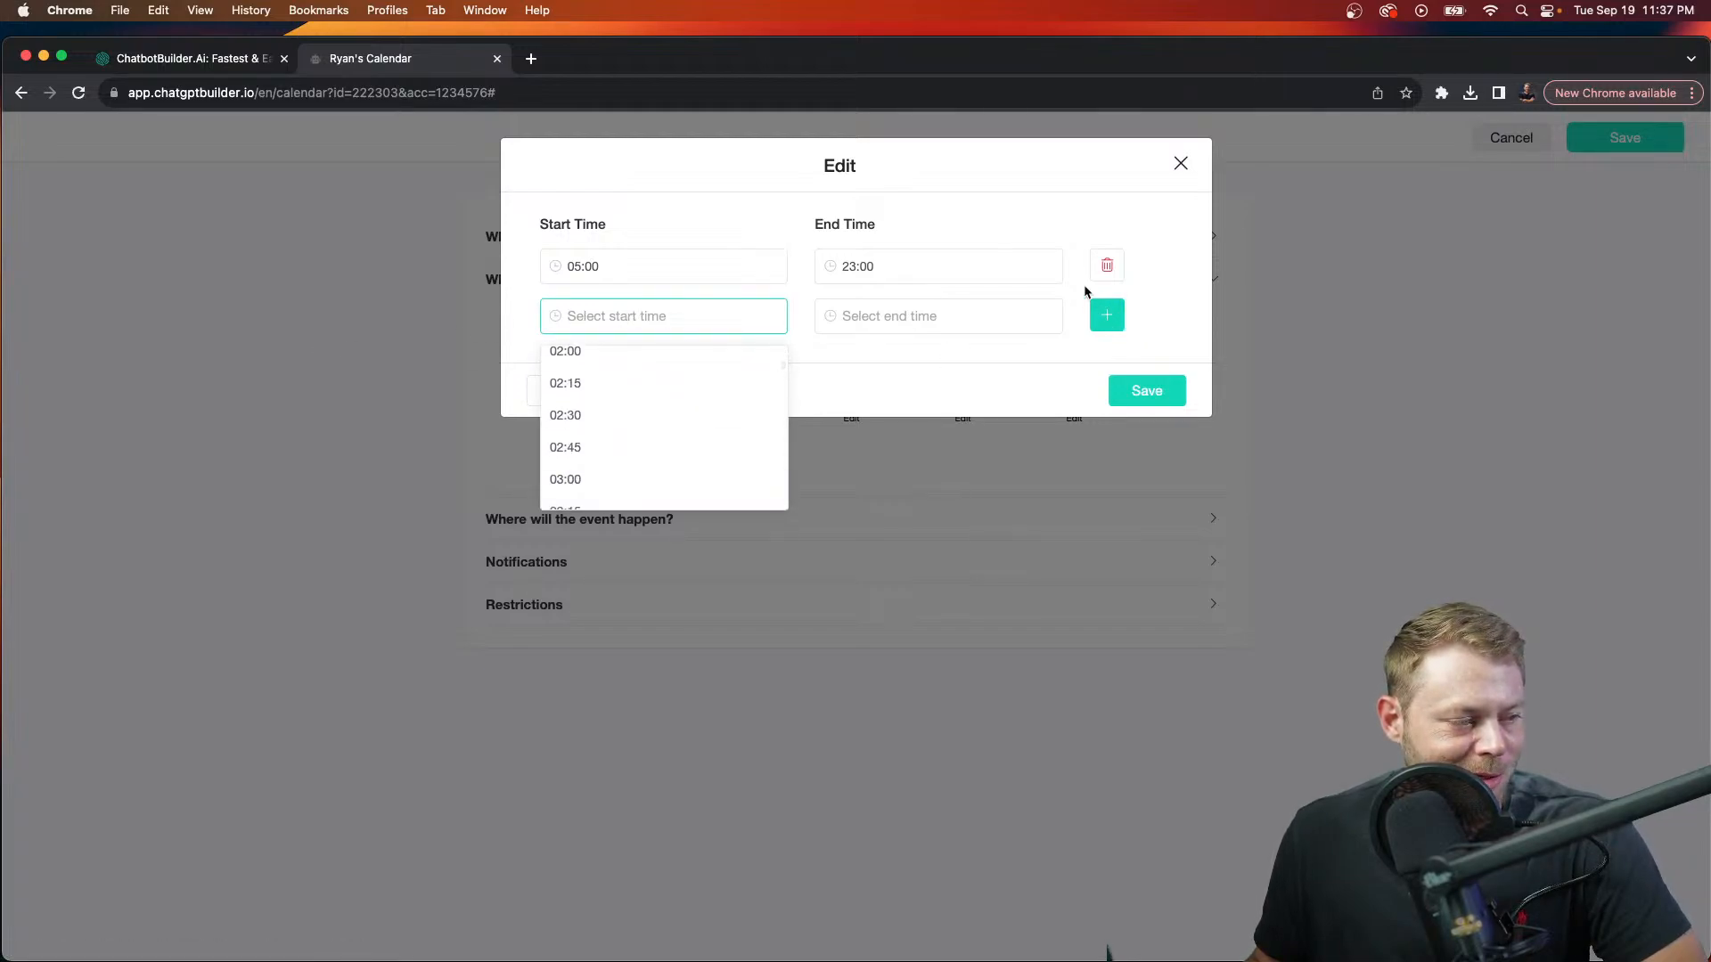
pyautogui.click(910, 267)
pyautogui.scroll(10, 864, 367)
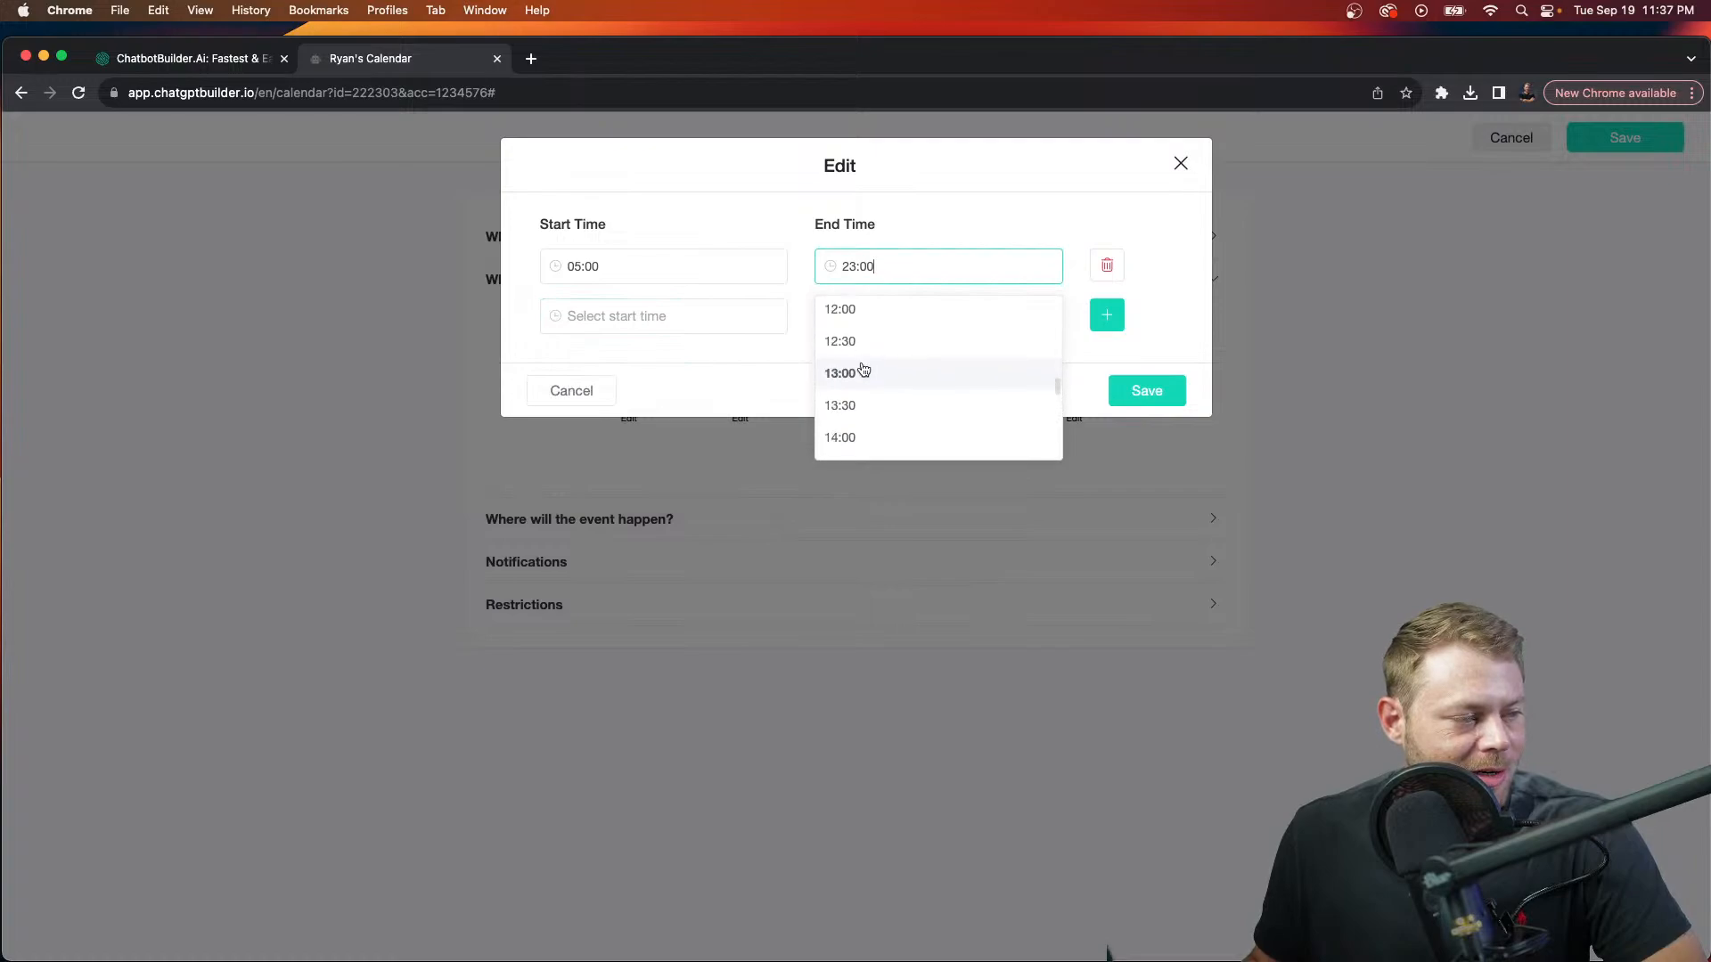
pyautogui.scroll(-4, 864, 368)
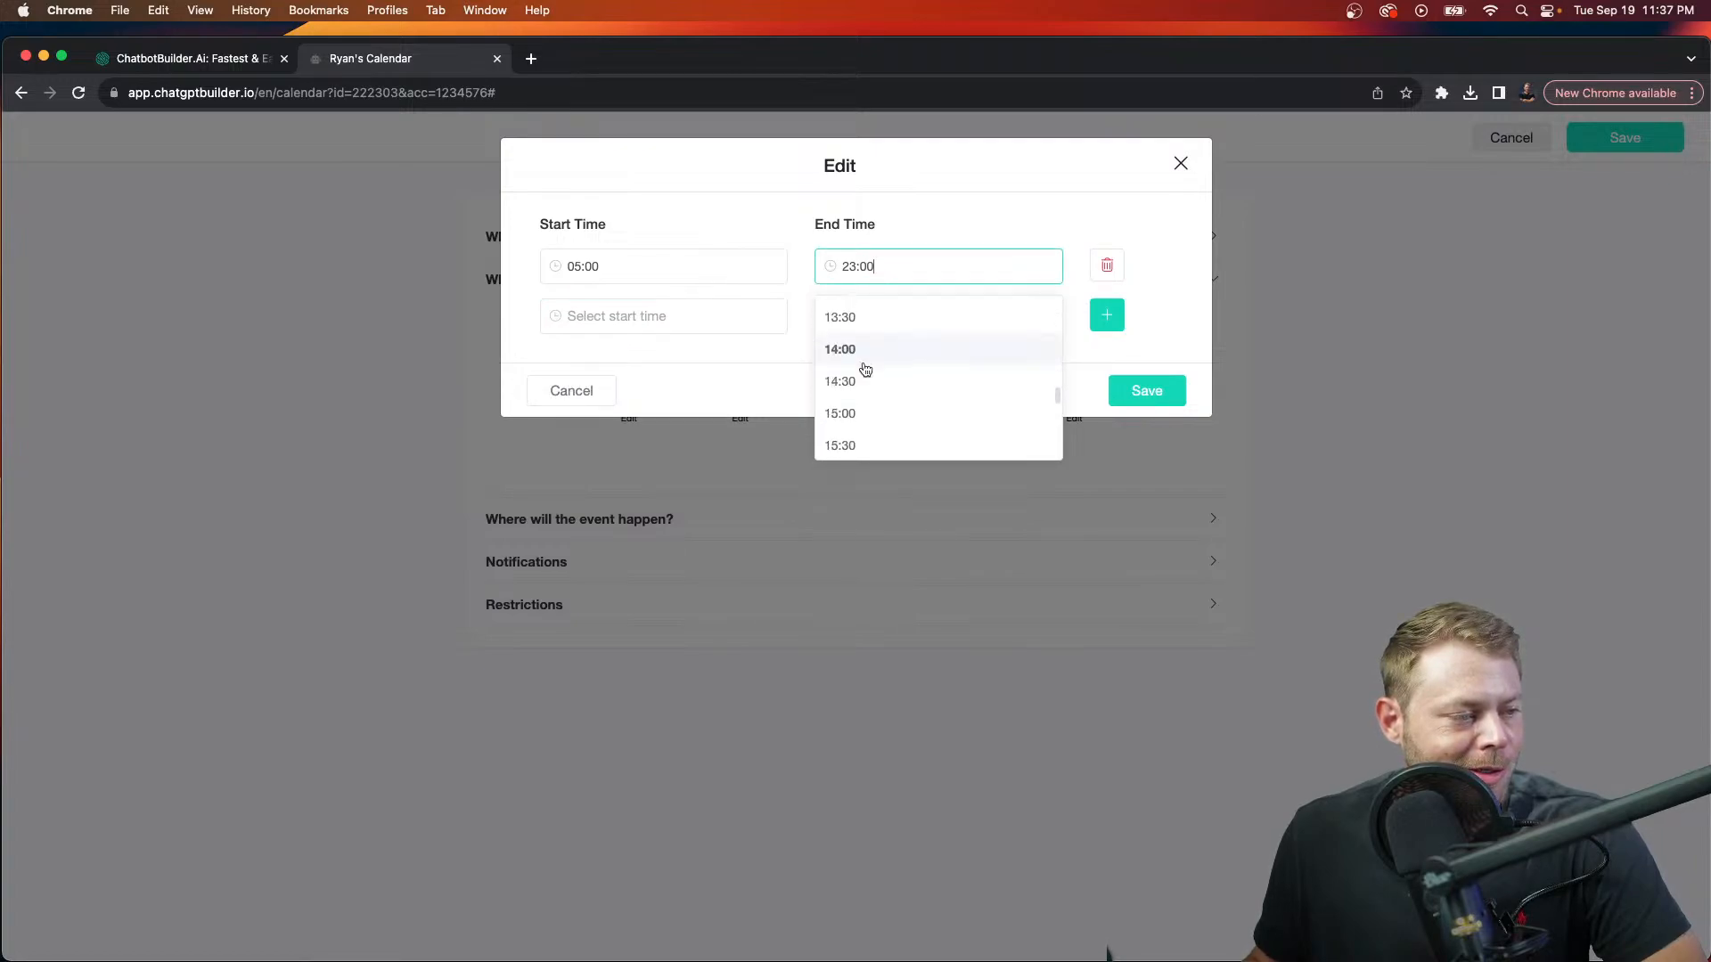
pyautogui.click(869, 331)
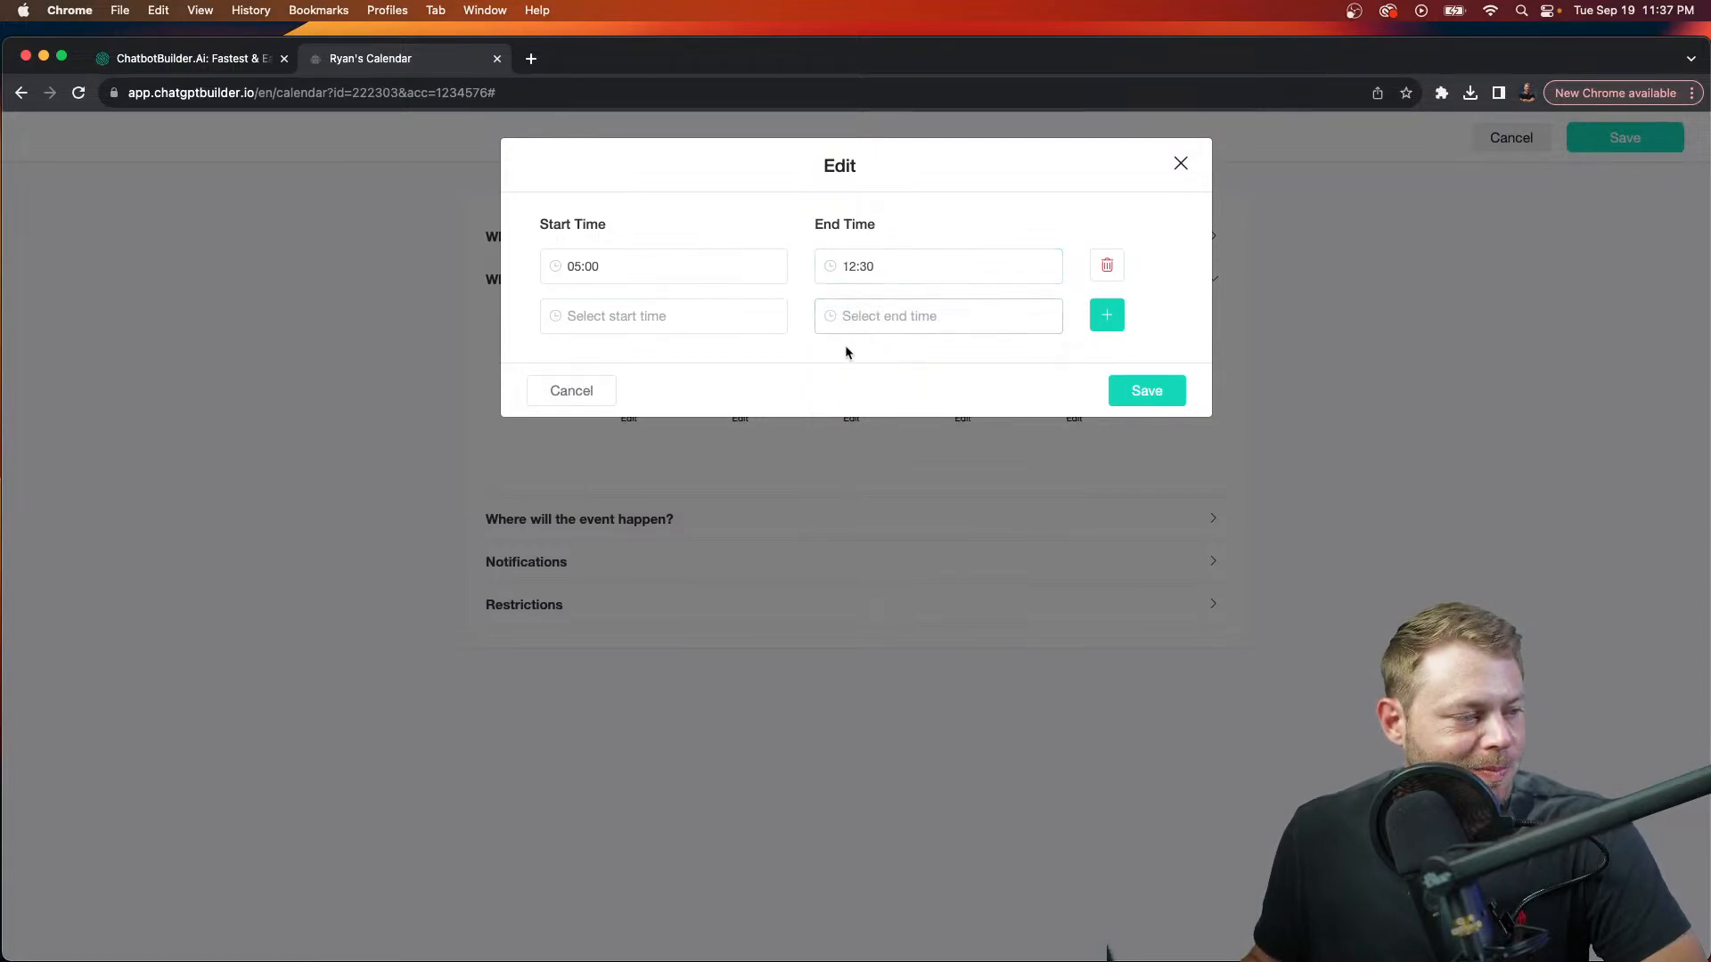
# Step: Set Monday's second window to 02:00–17:00 and save the booking hours
pyautogui.click(600, 314)
pyautogui.scroll(-5, 626, 429)
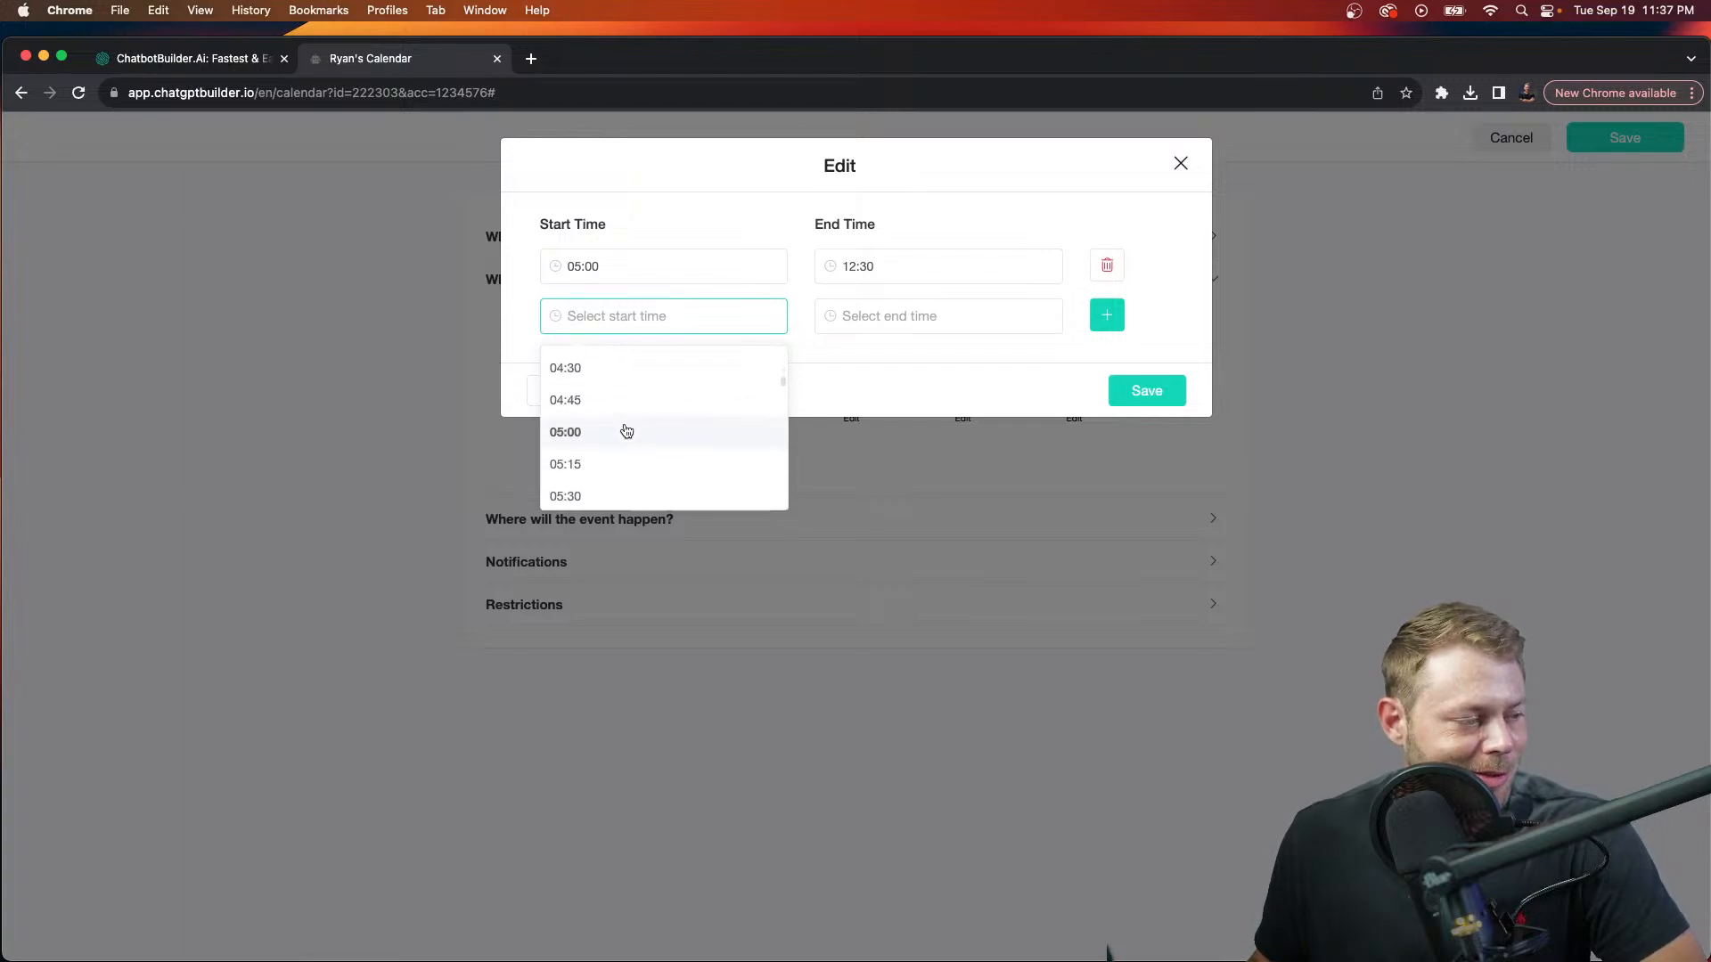
pyautogui.scroll(3, 626, 431)
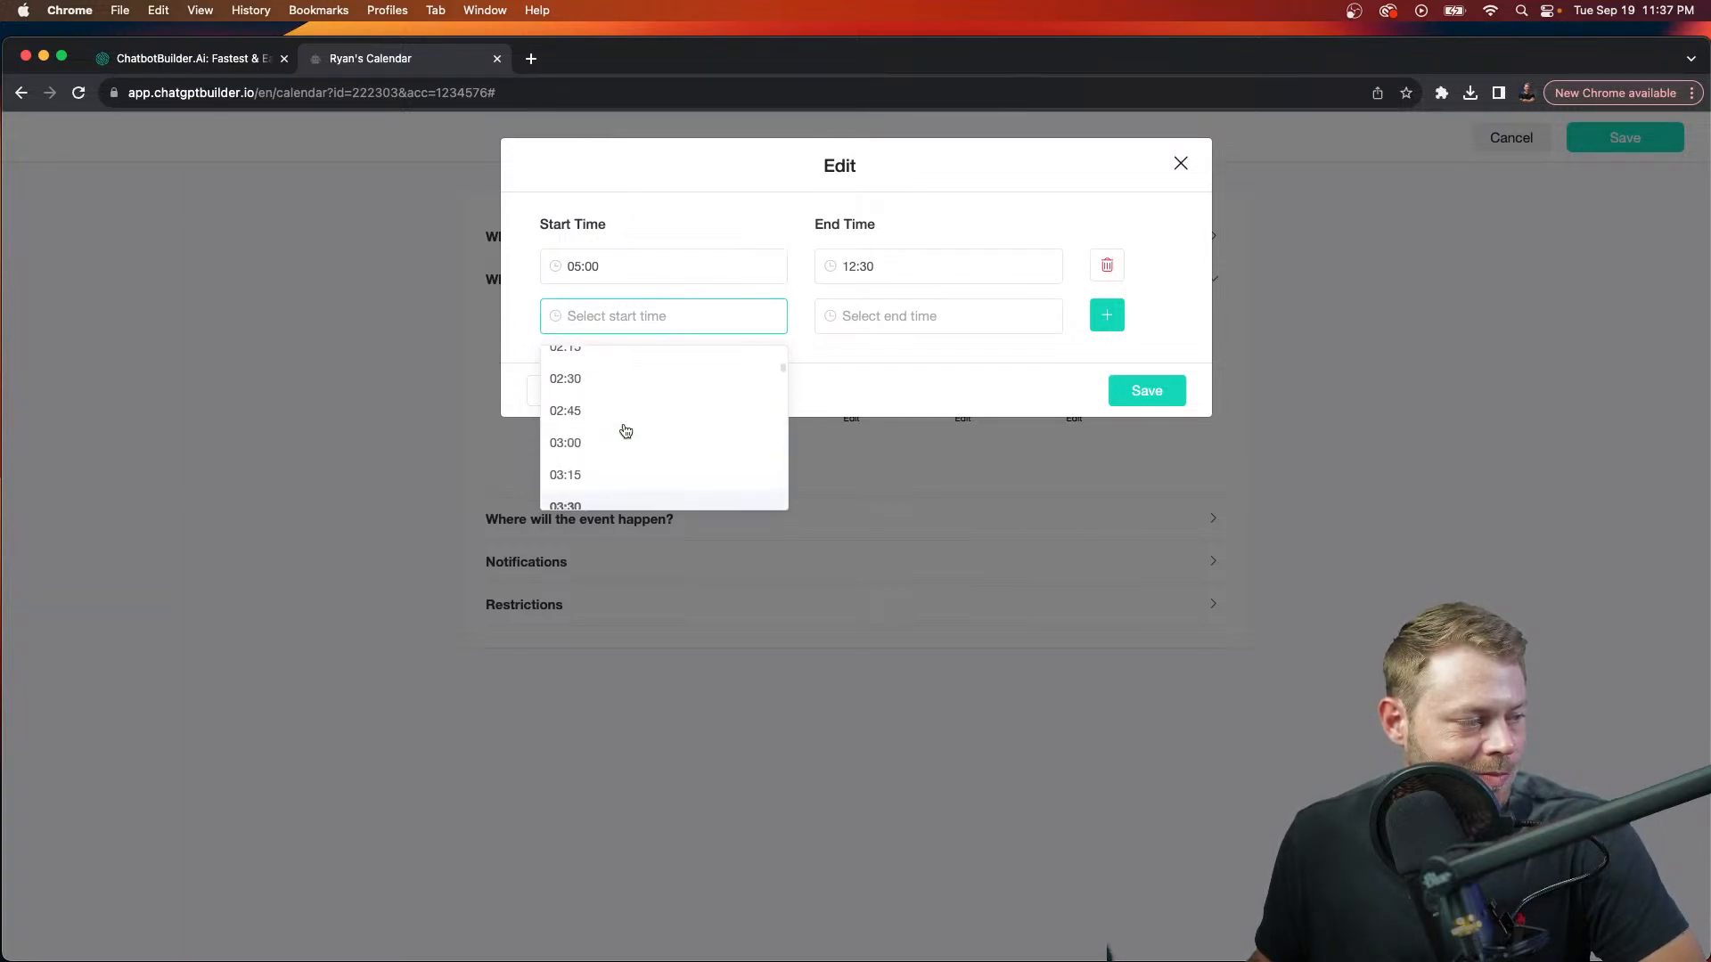
pyautogui.scroll(2, 623, 419)
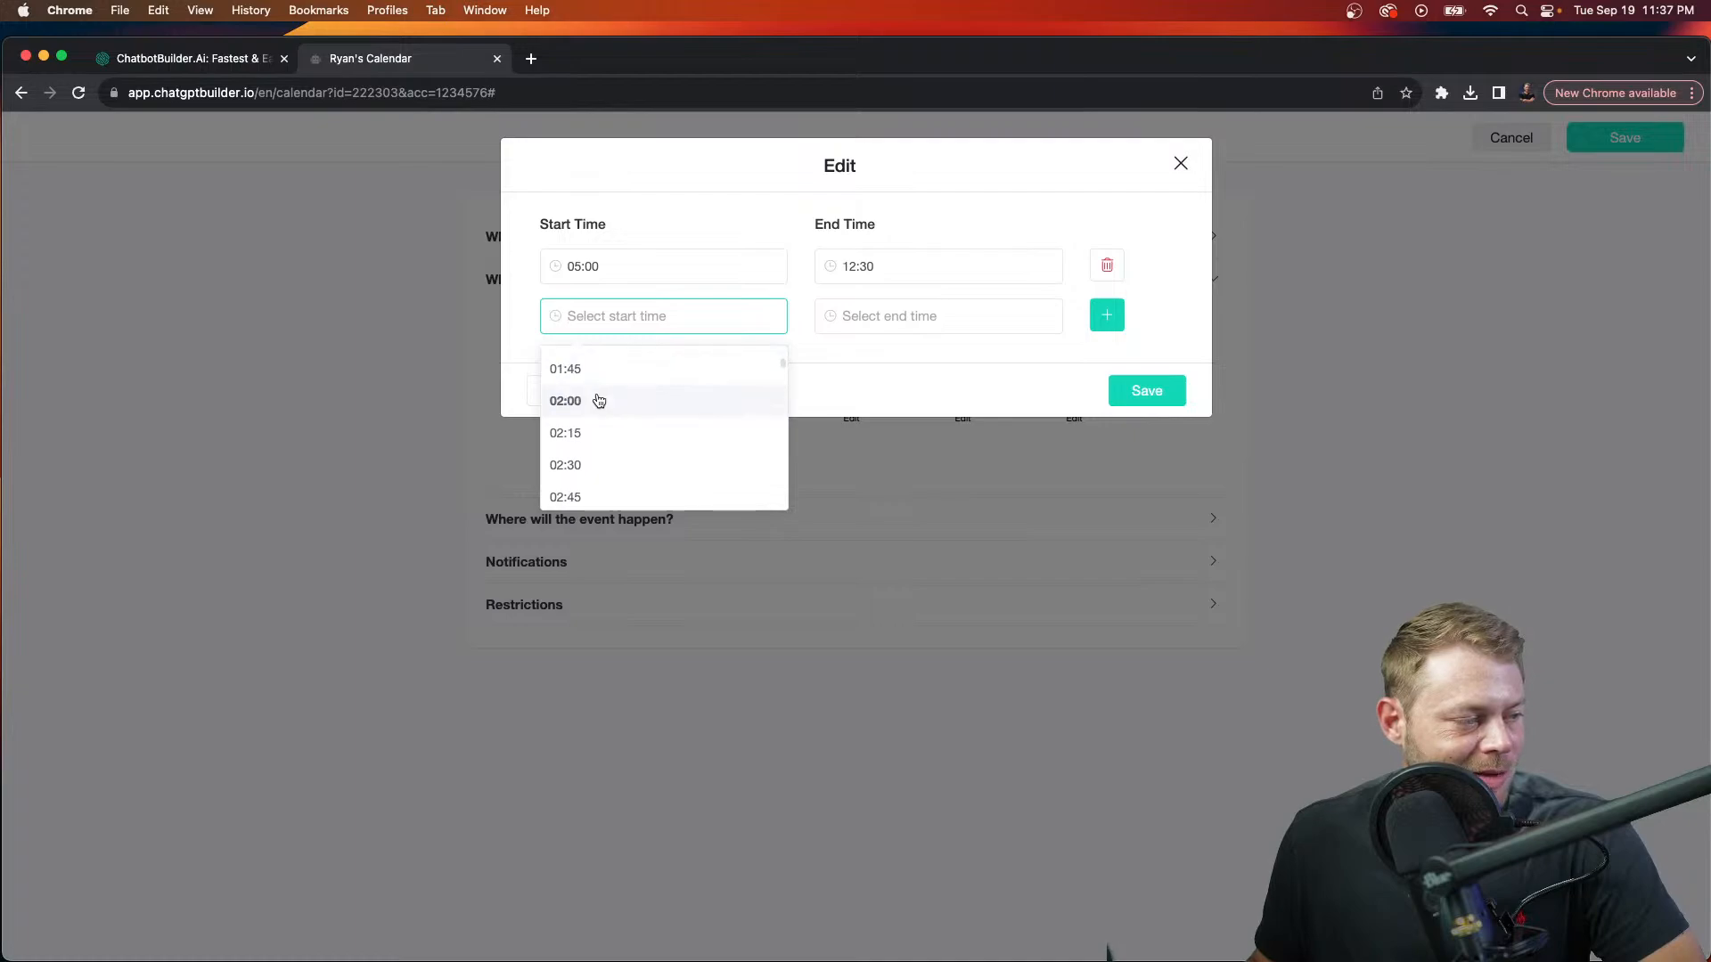
pyautogui.click(611, 398)
pyautogui.click(882, 318)
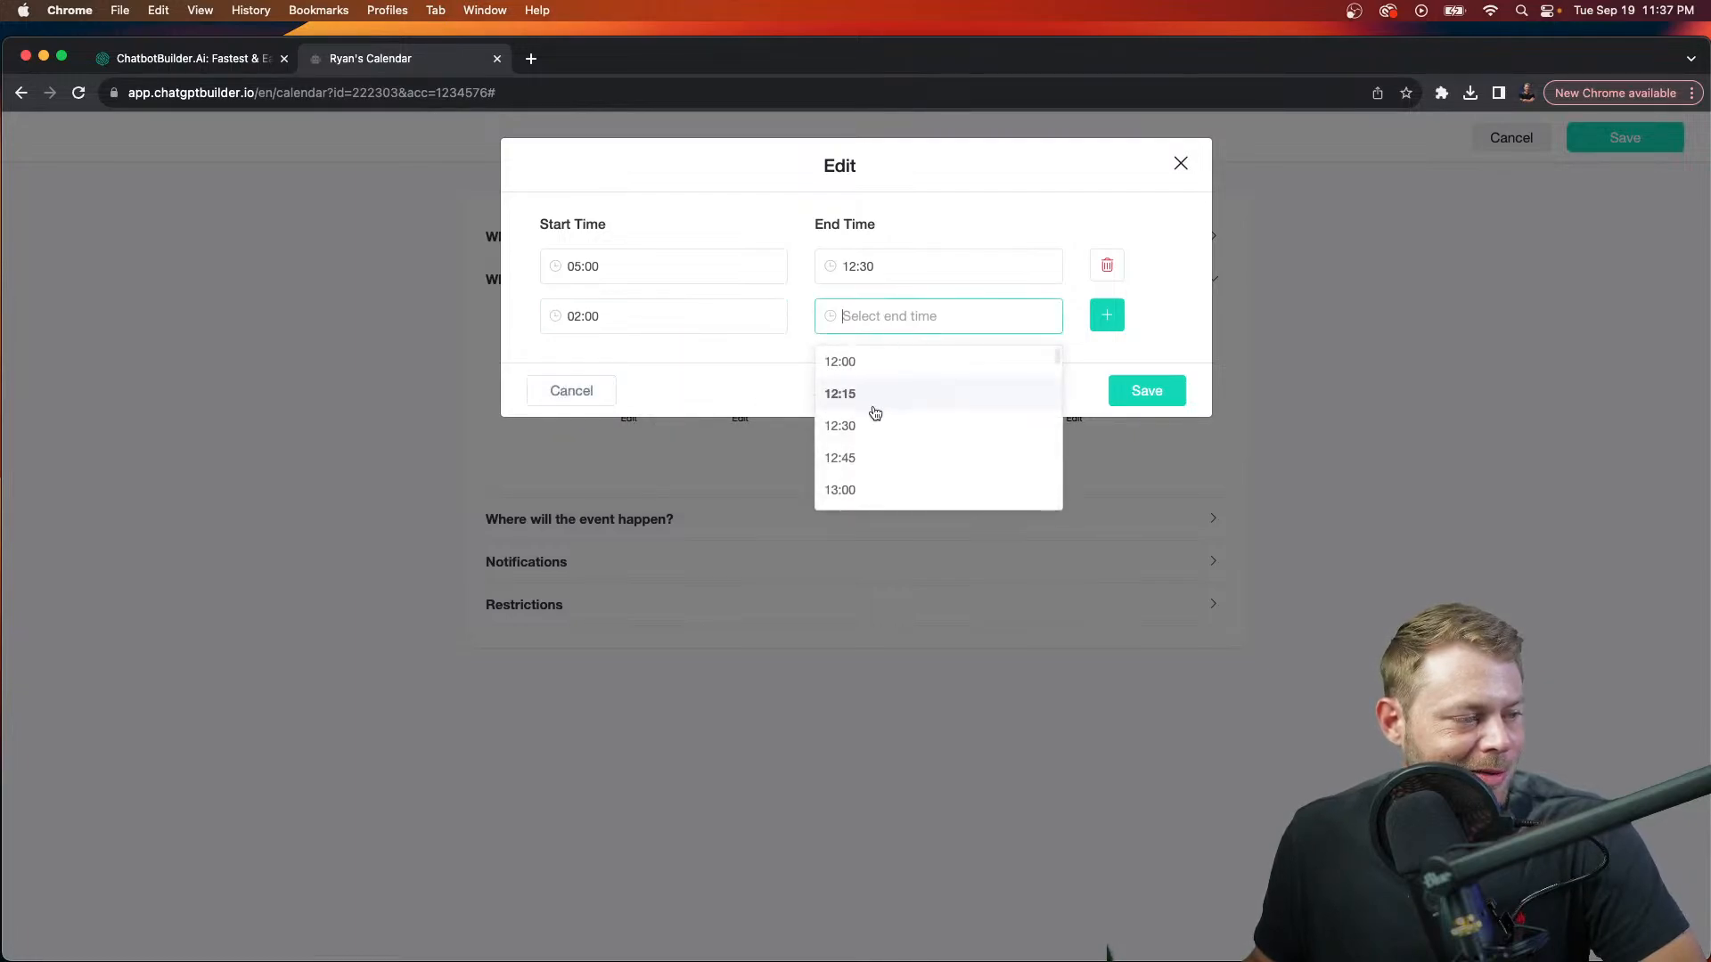
pyautogui.scroll(-10, 876, 418)
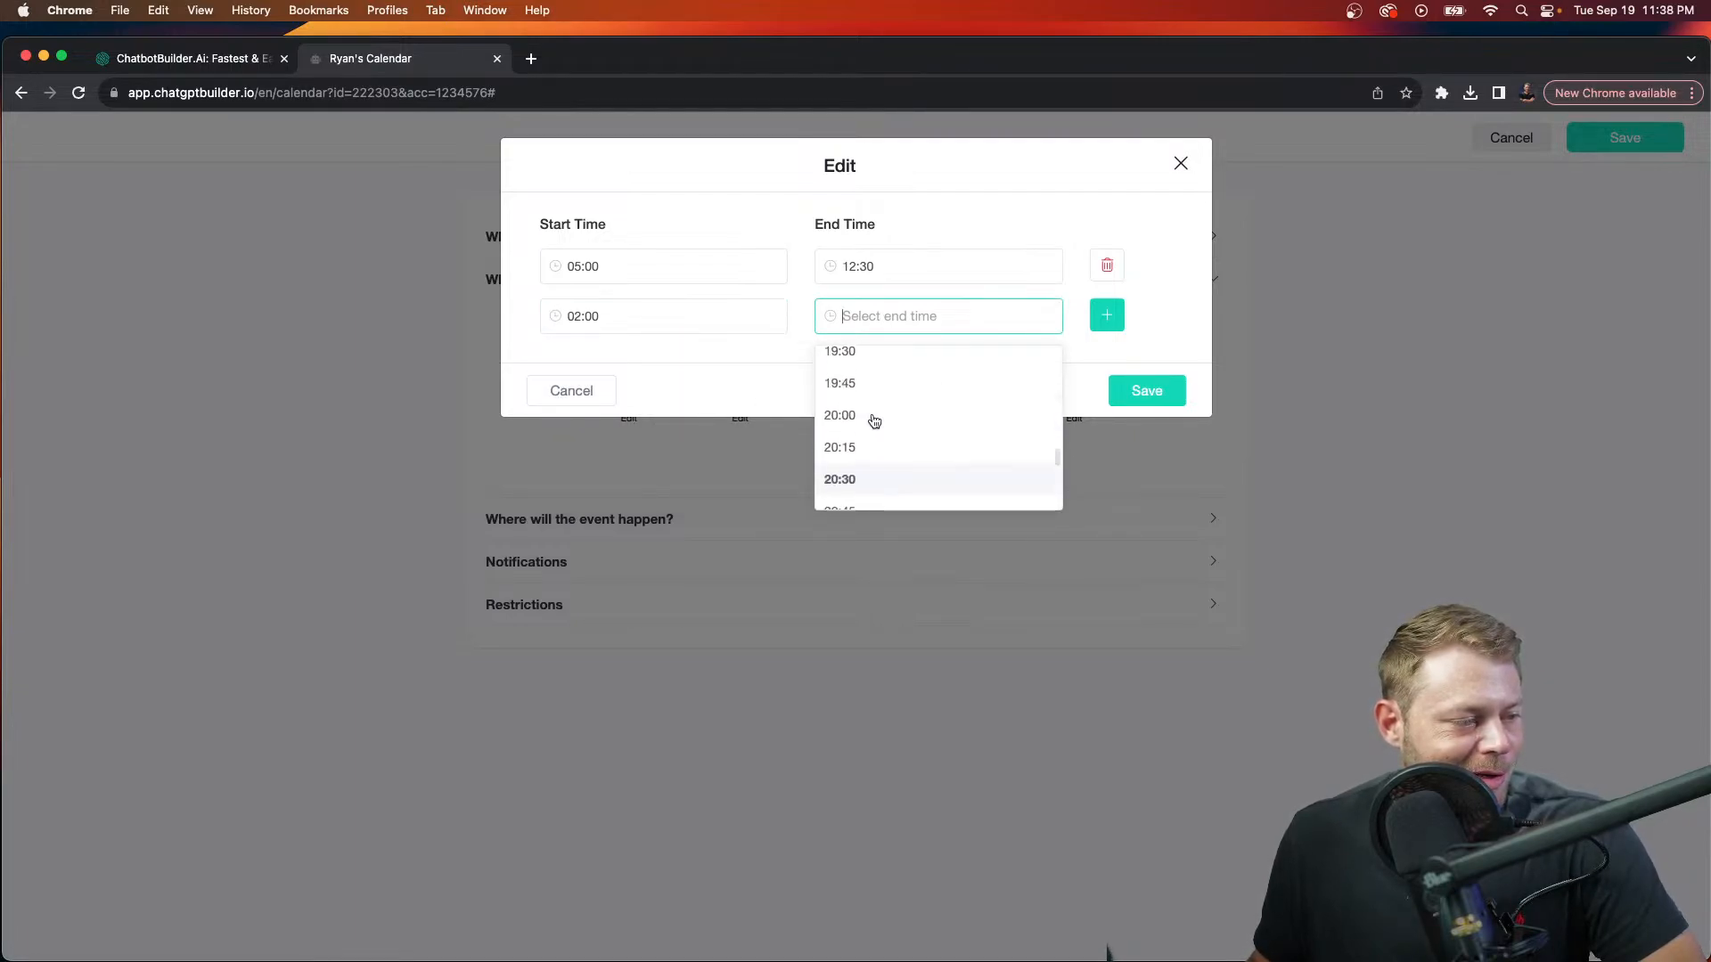
pyautogui.scroll(5, 874, 421)
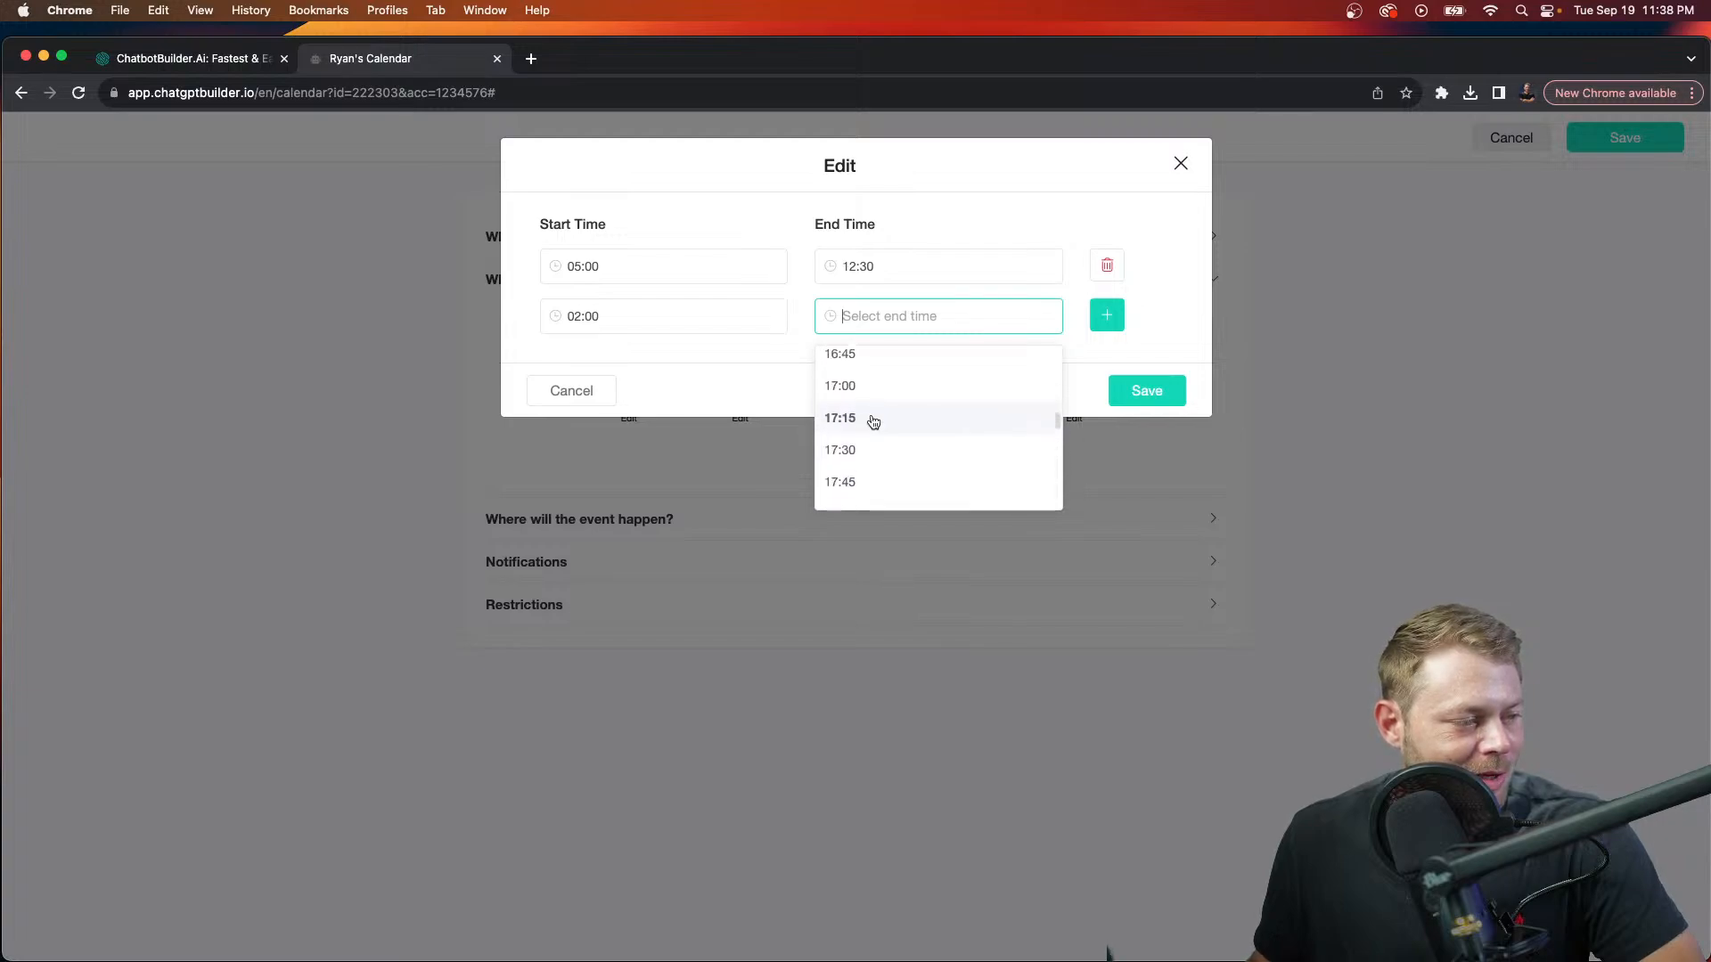
pyautogui.click(873, 435)
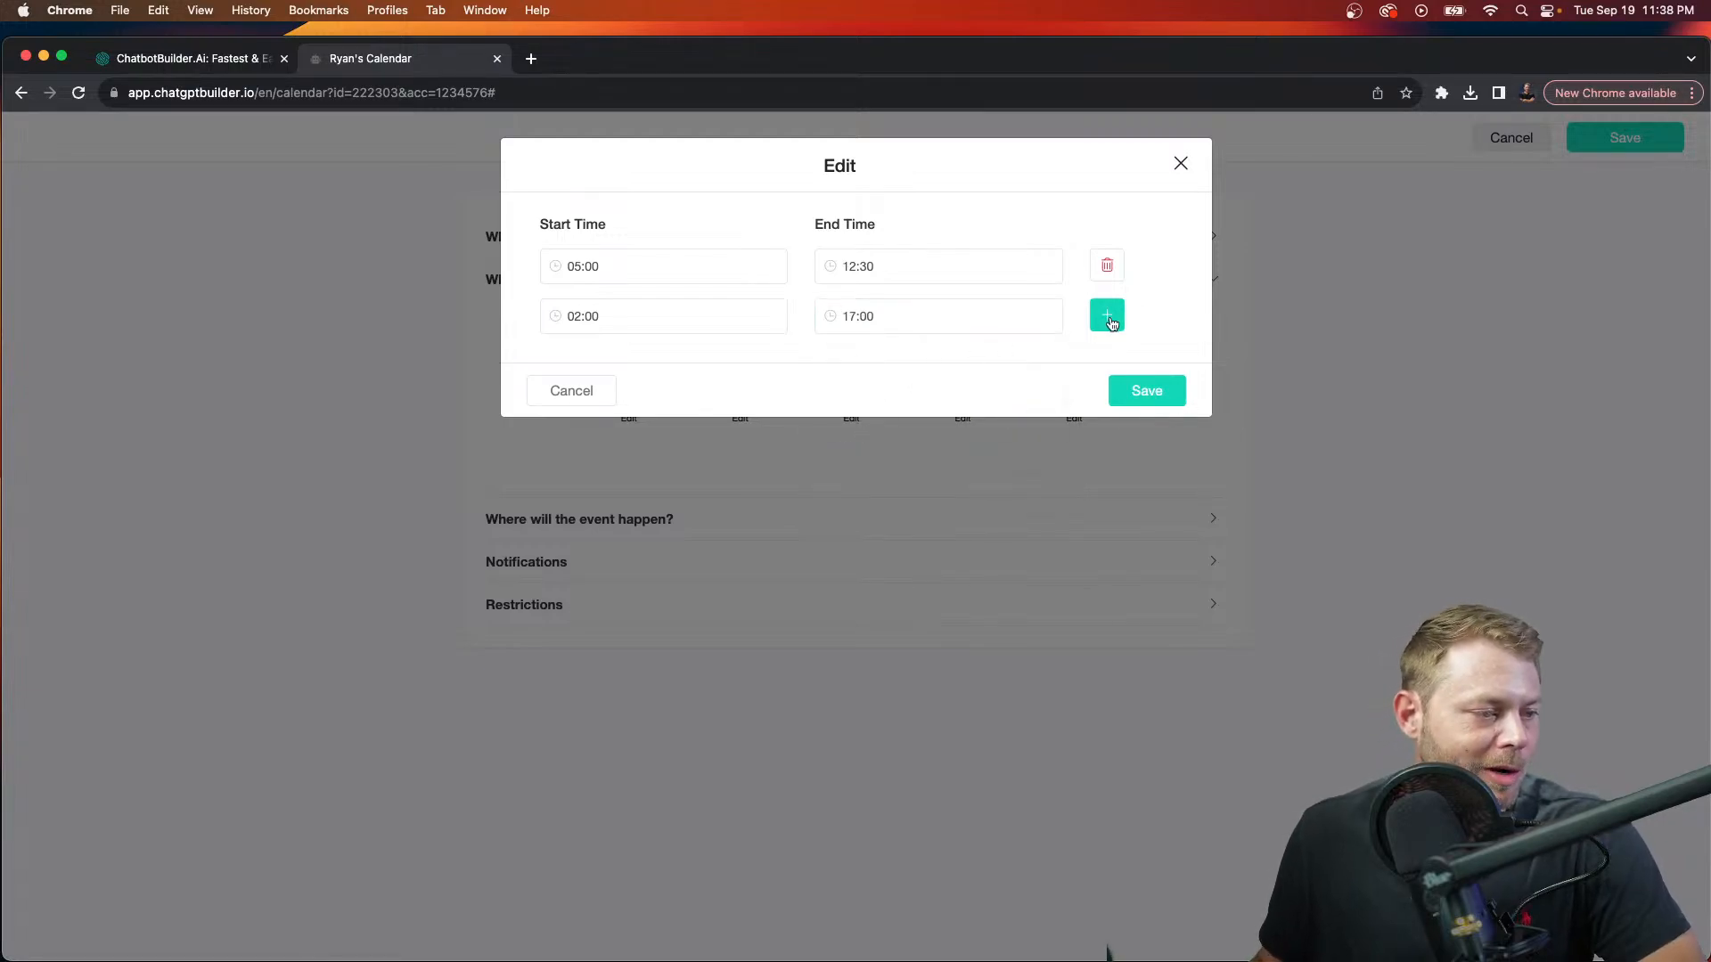
pyautogui.click(1107, 314)
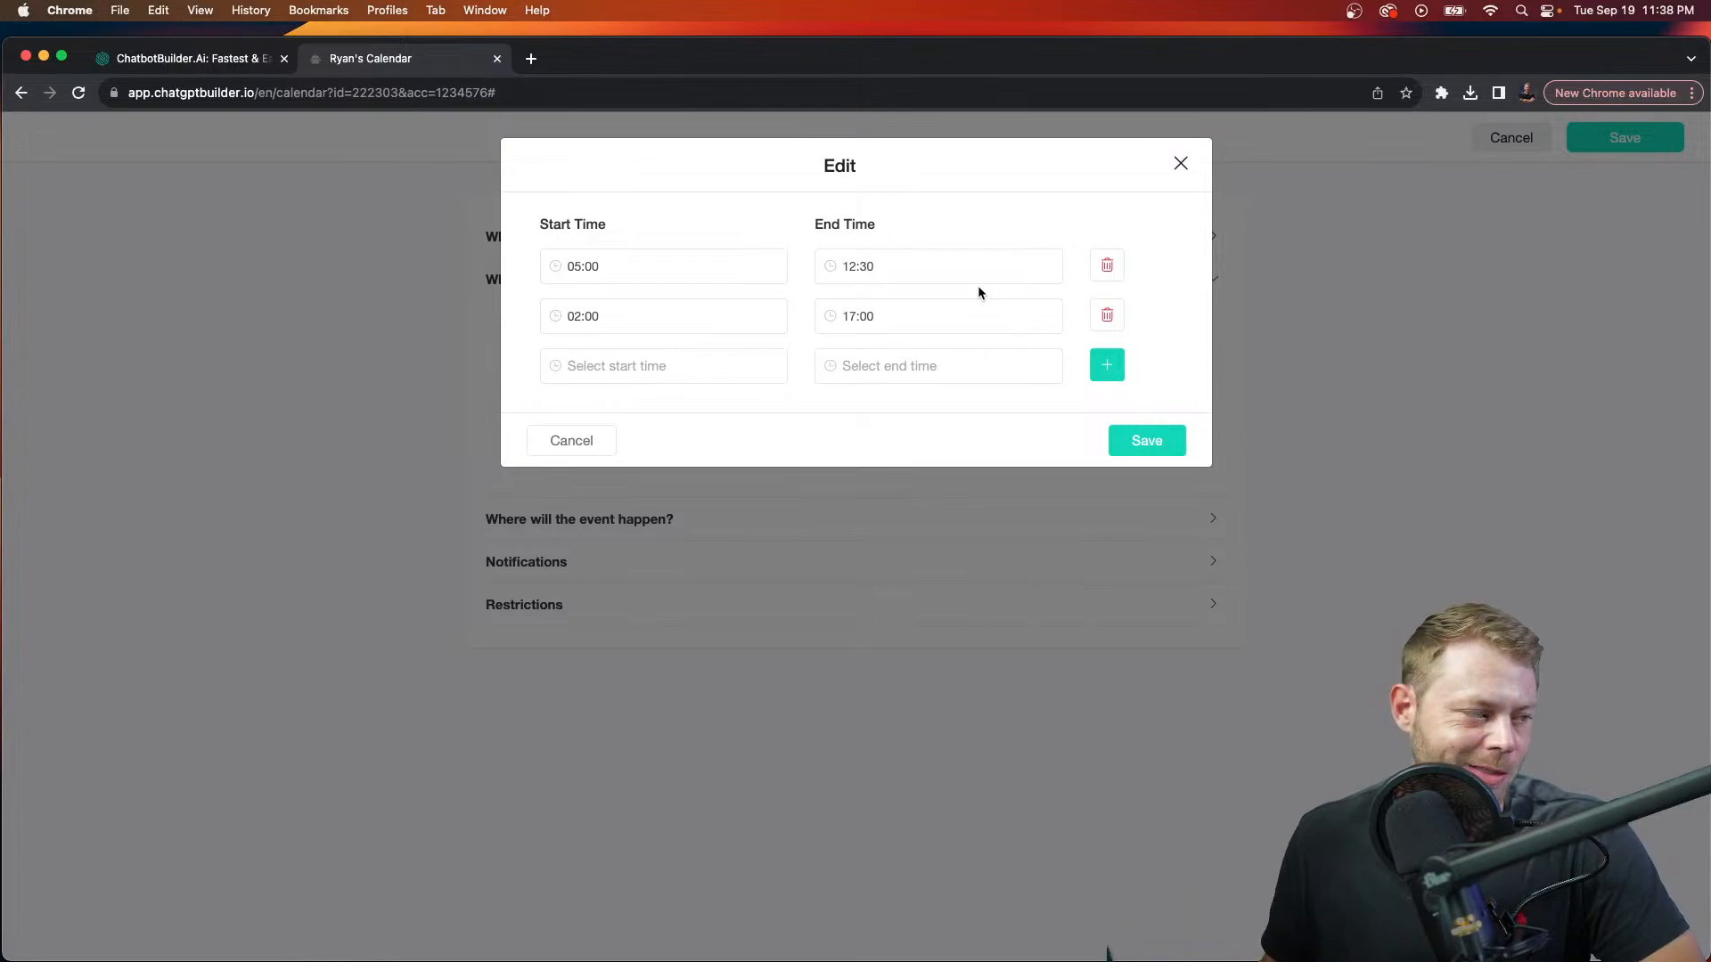
pyautogui.click(1121, 438)
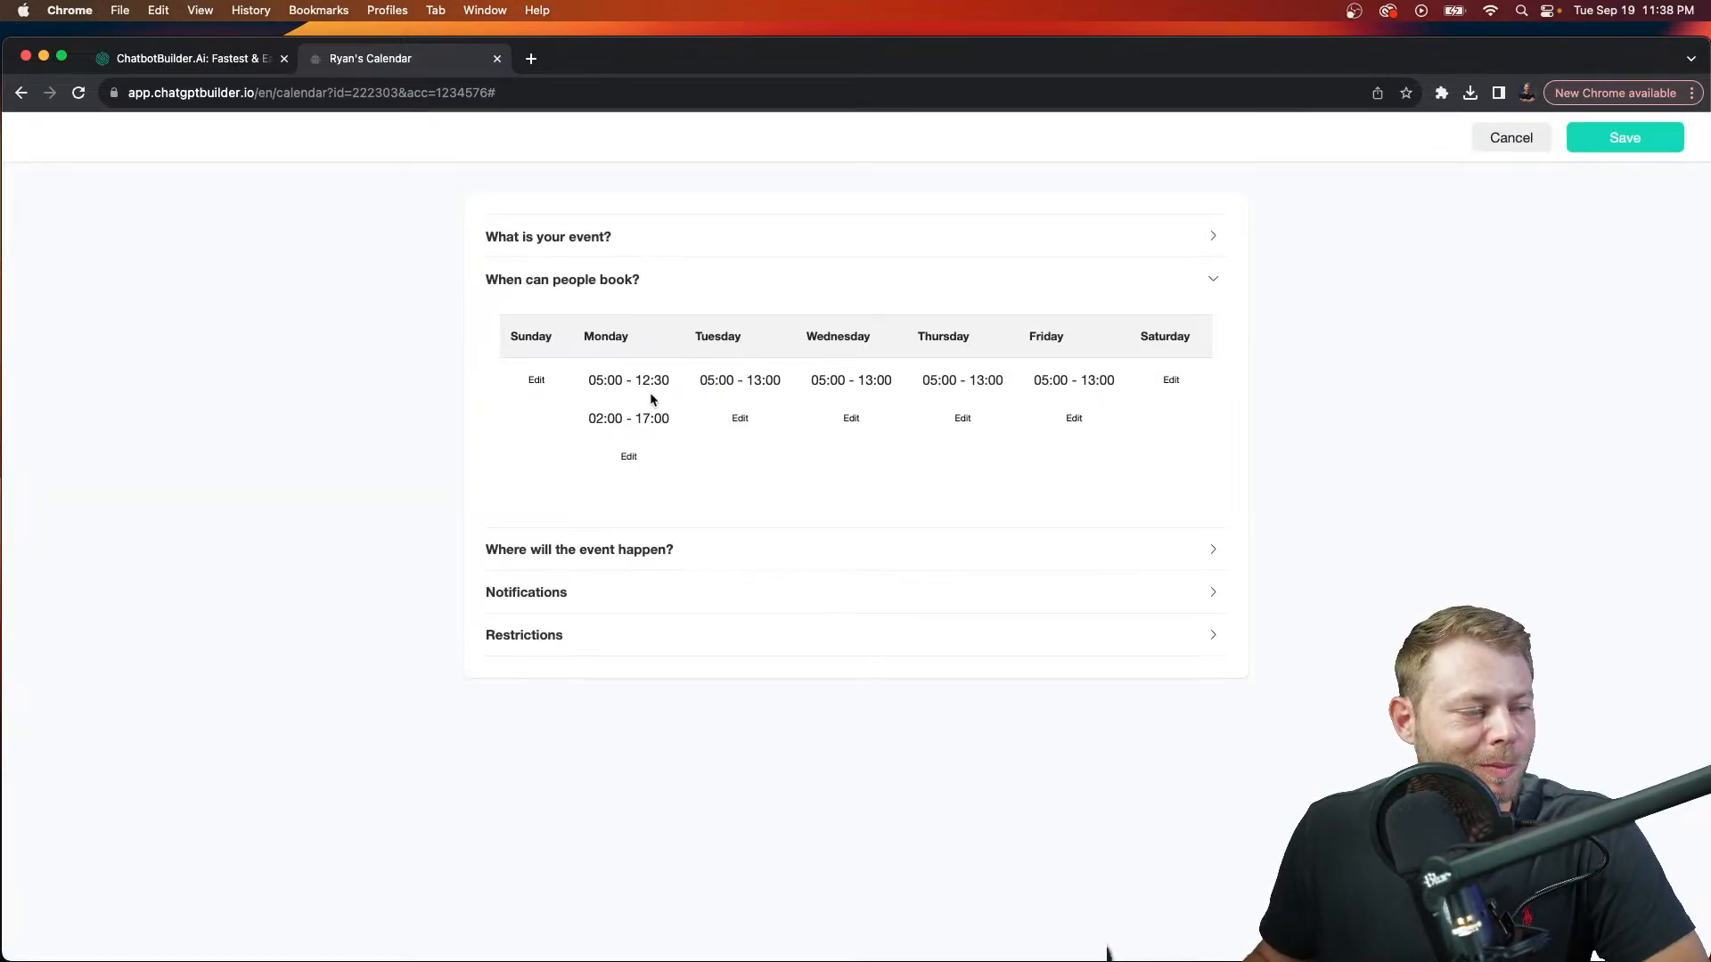
# Step: Expand the event location, try Online Meeting, then set it back to Phone Call
pyautogui.click(650, 551)
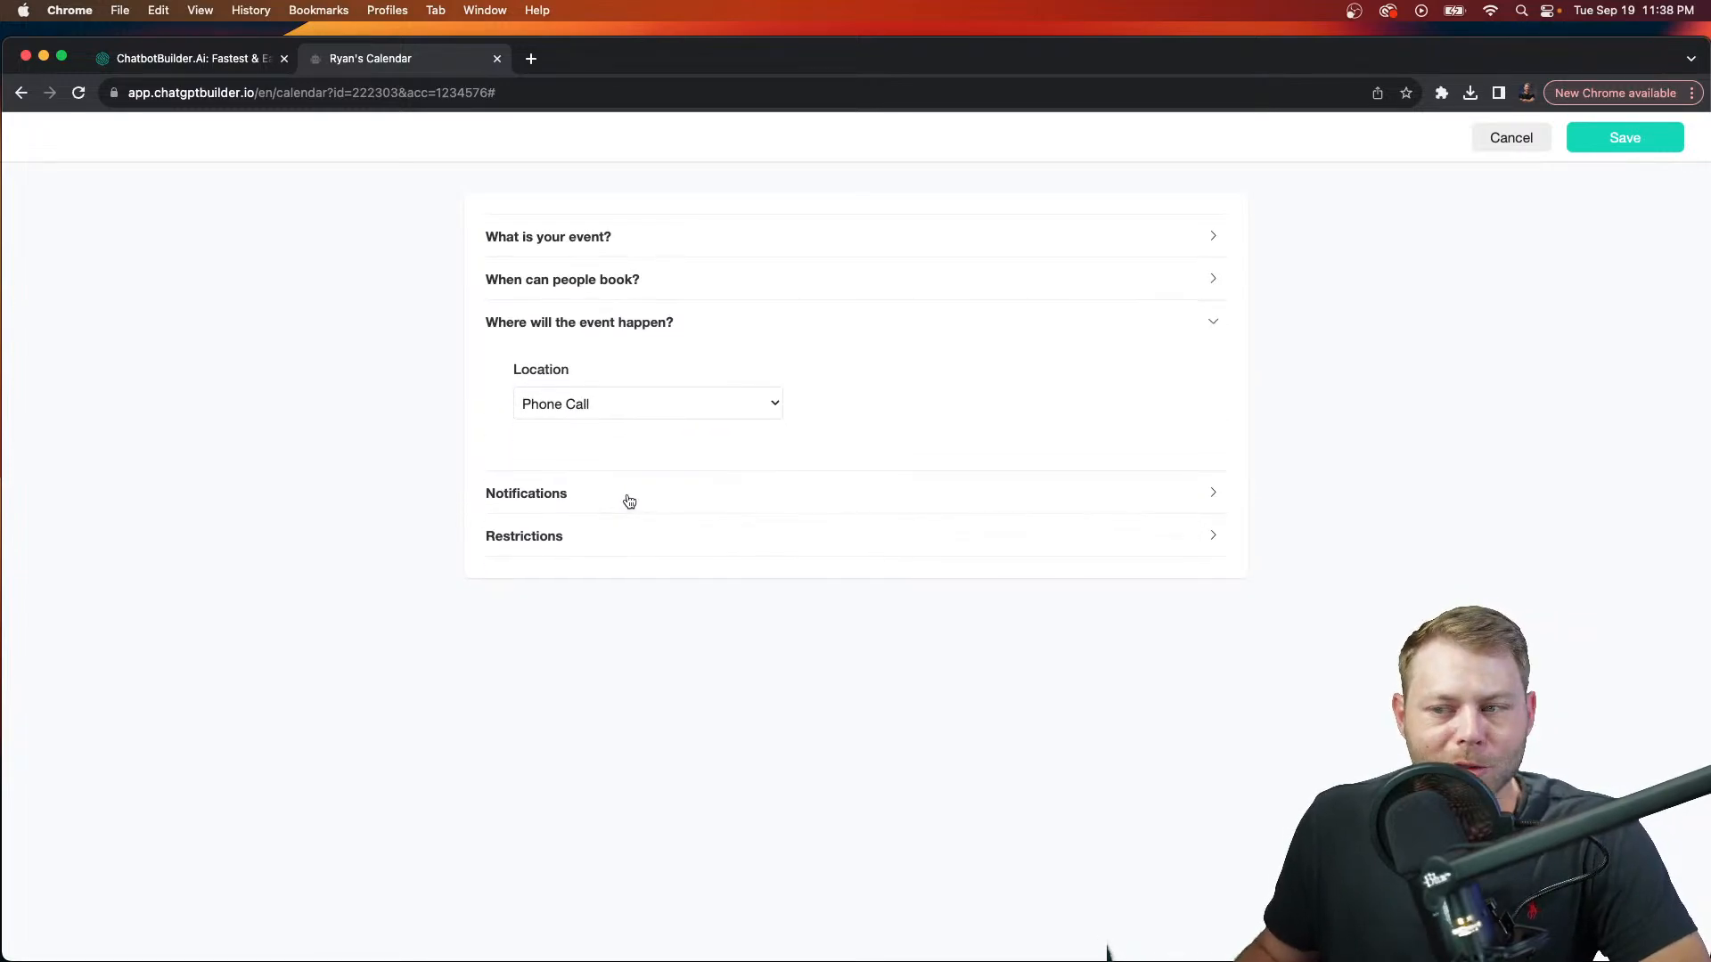
pyautogui.click(718, 419)
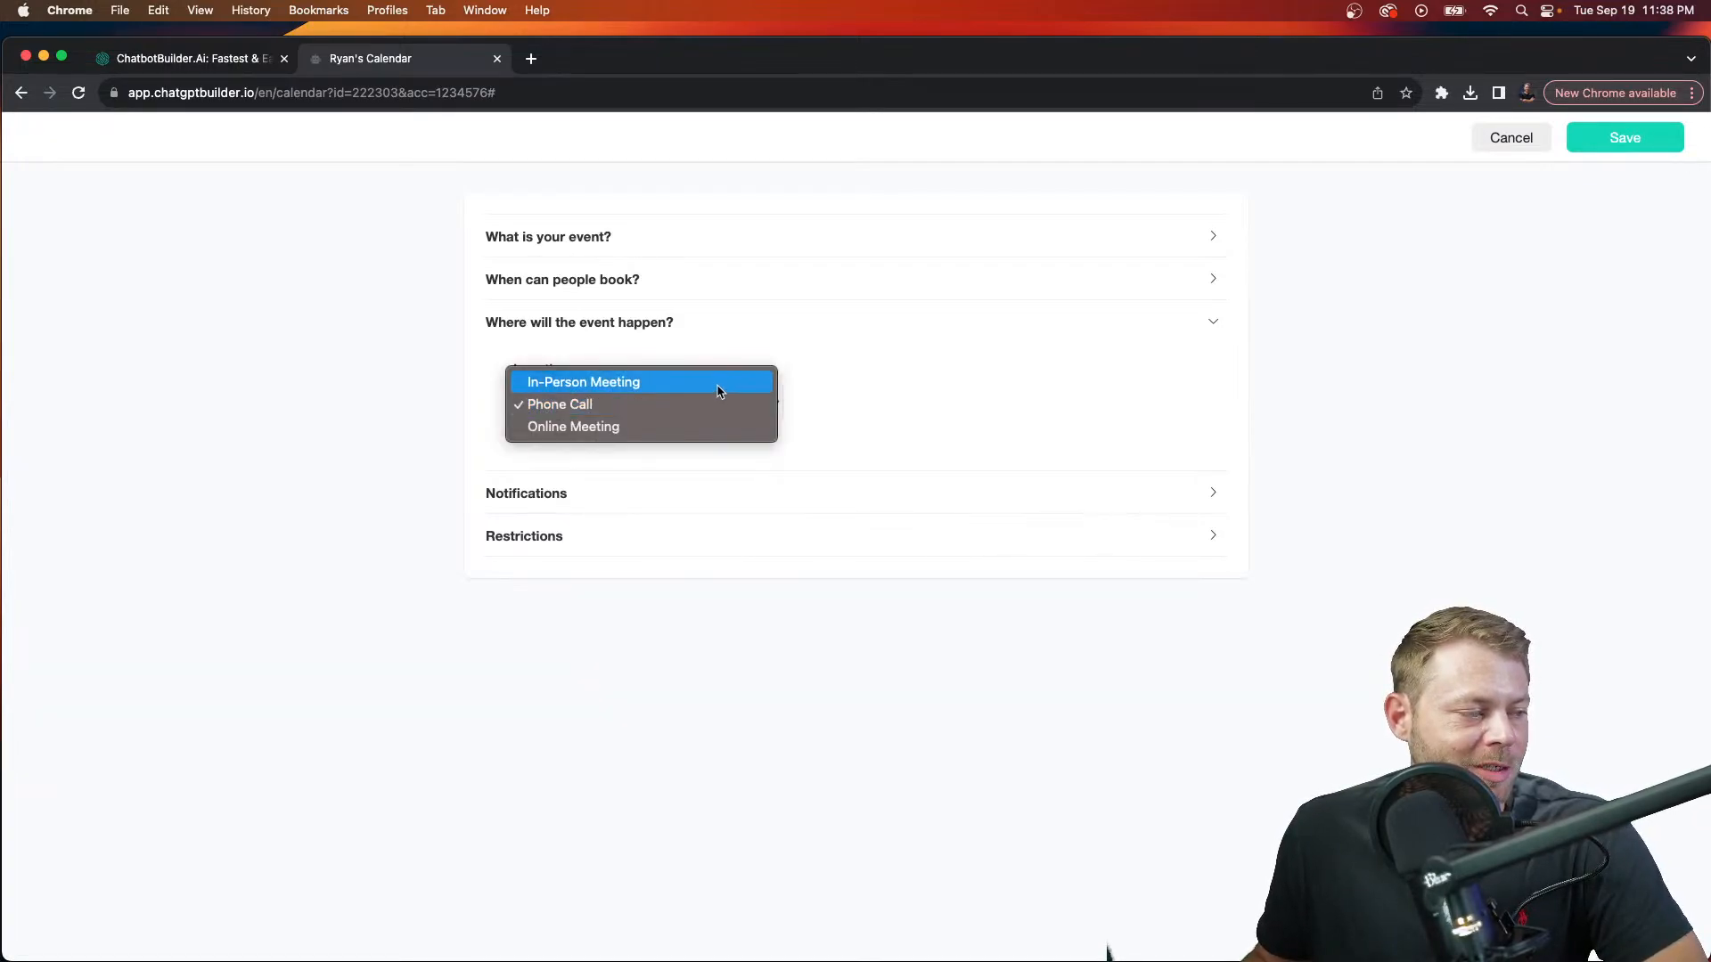
pyautogui.click(679, 427)
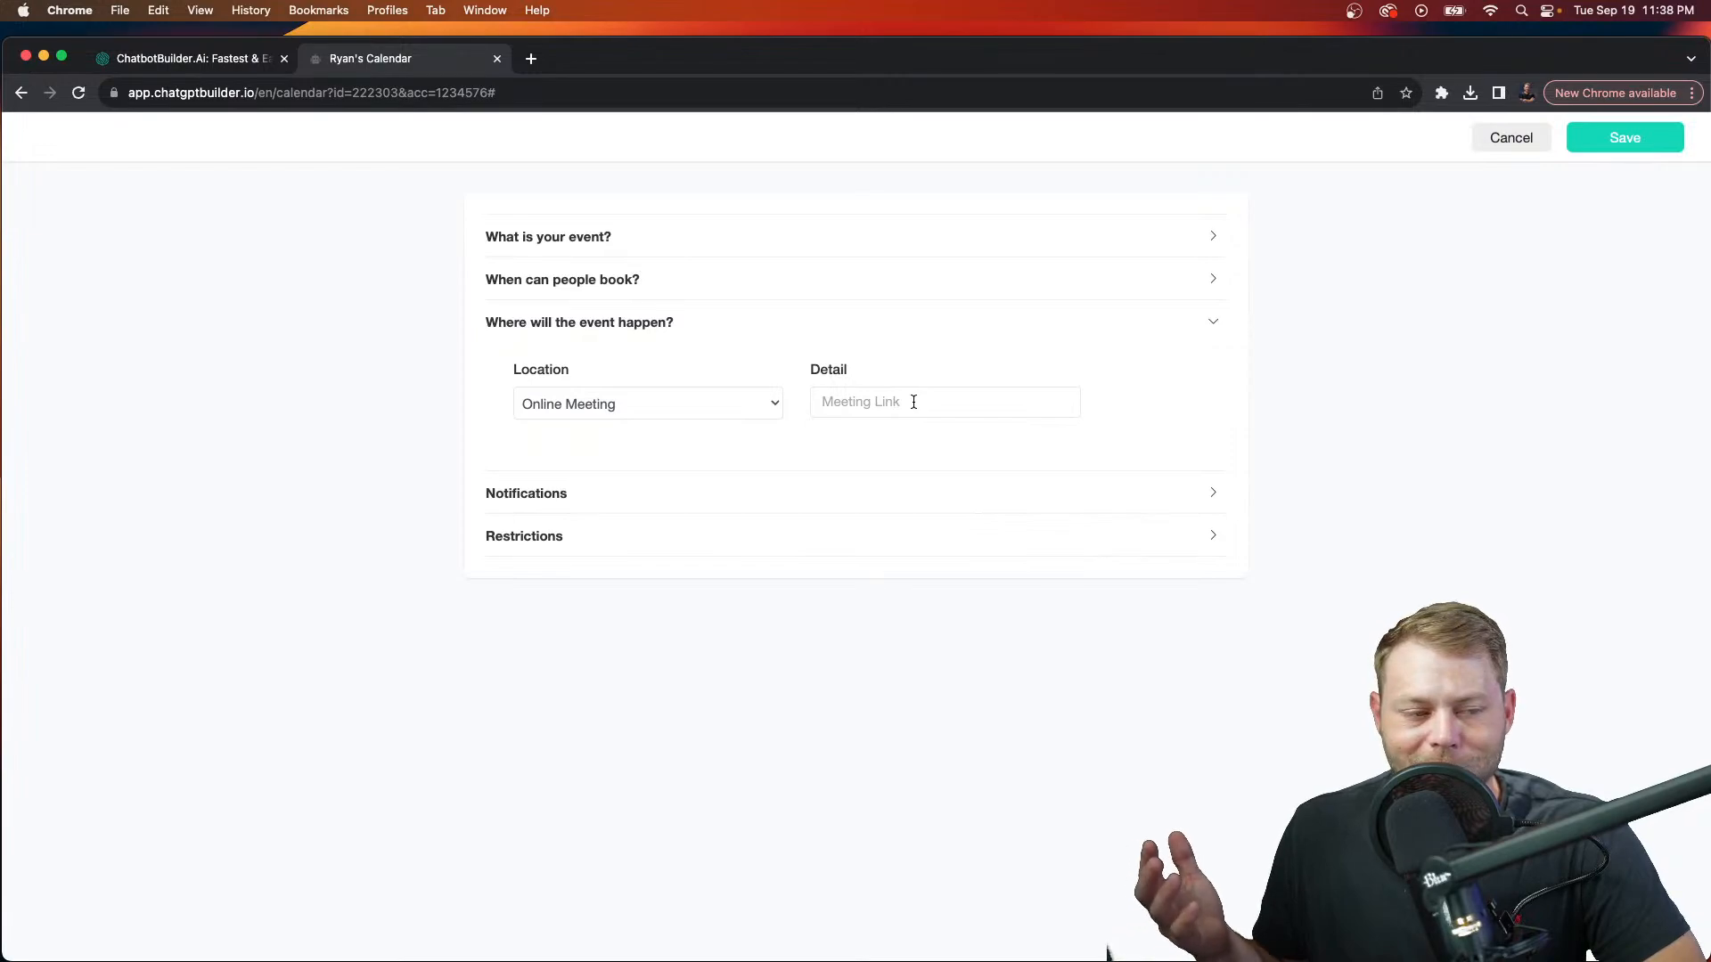
pyautogui.click(629, 405)
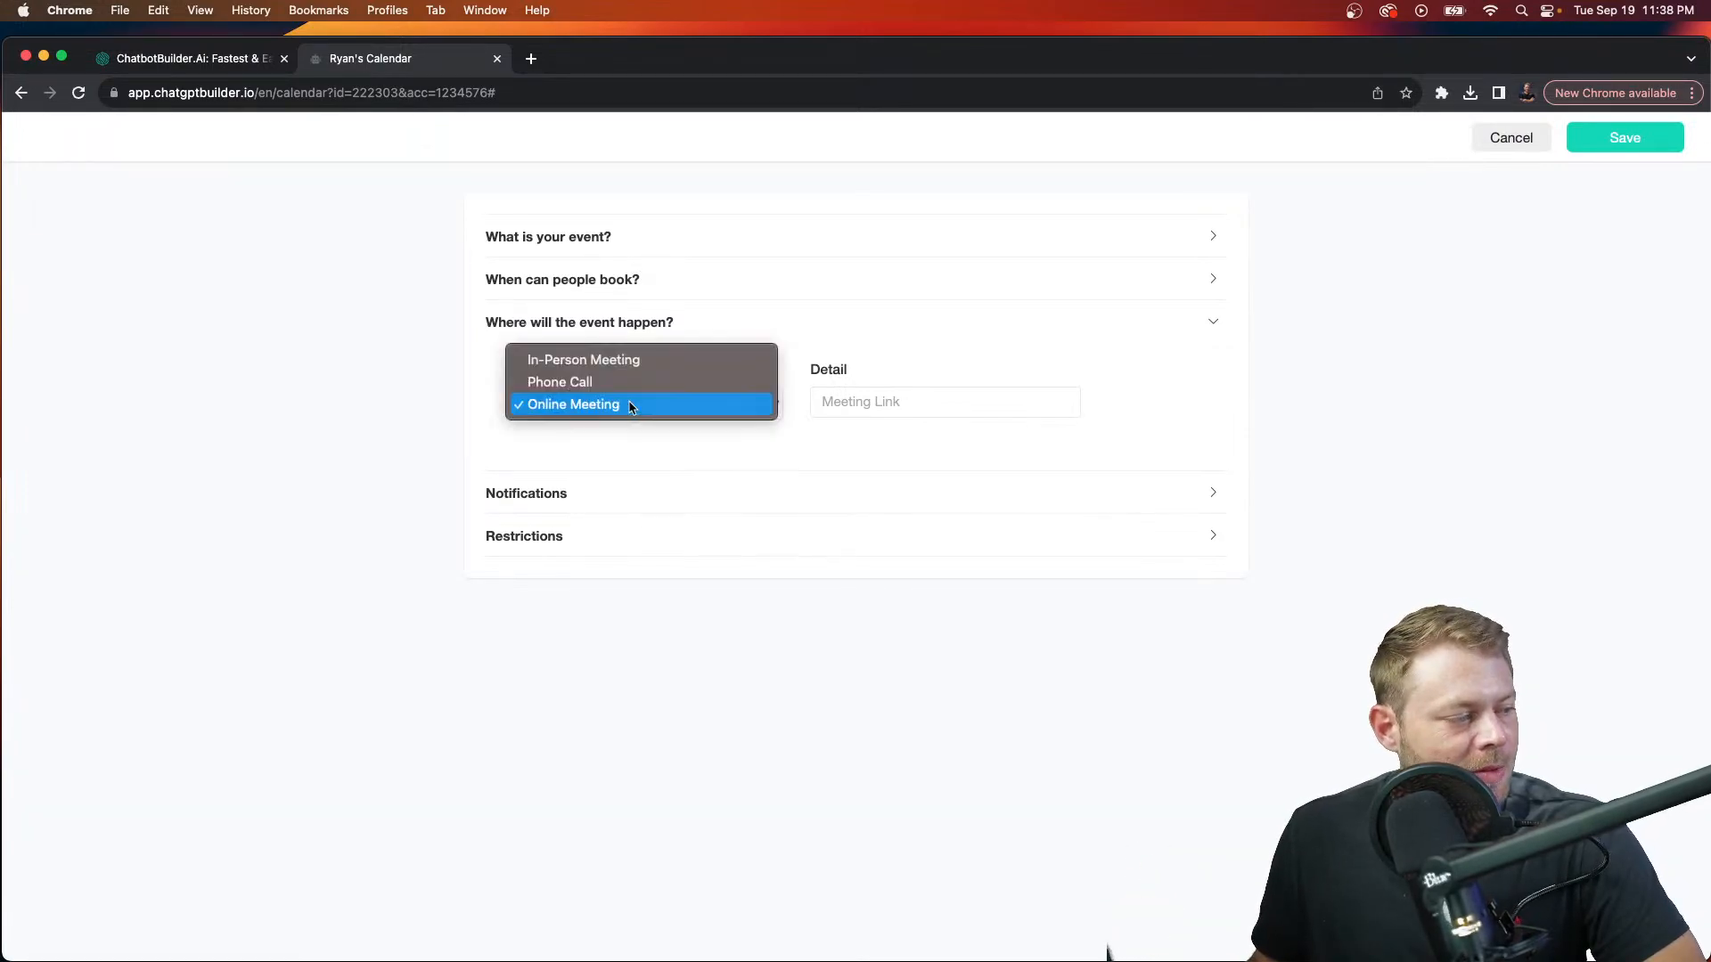
pyautogui.click(627, 385)
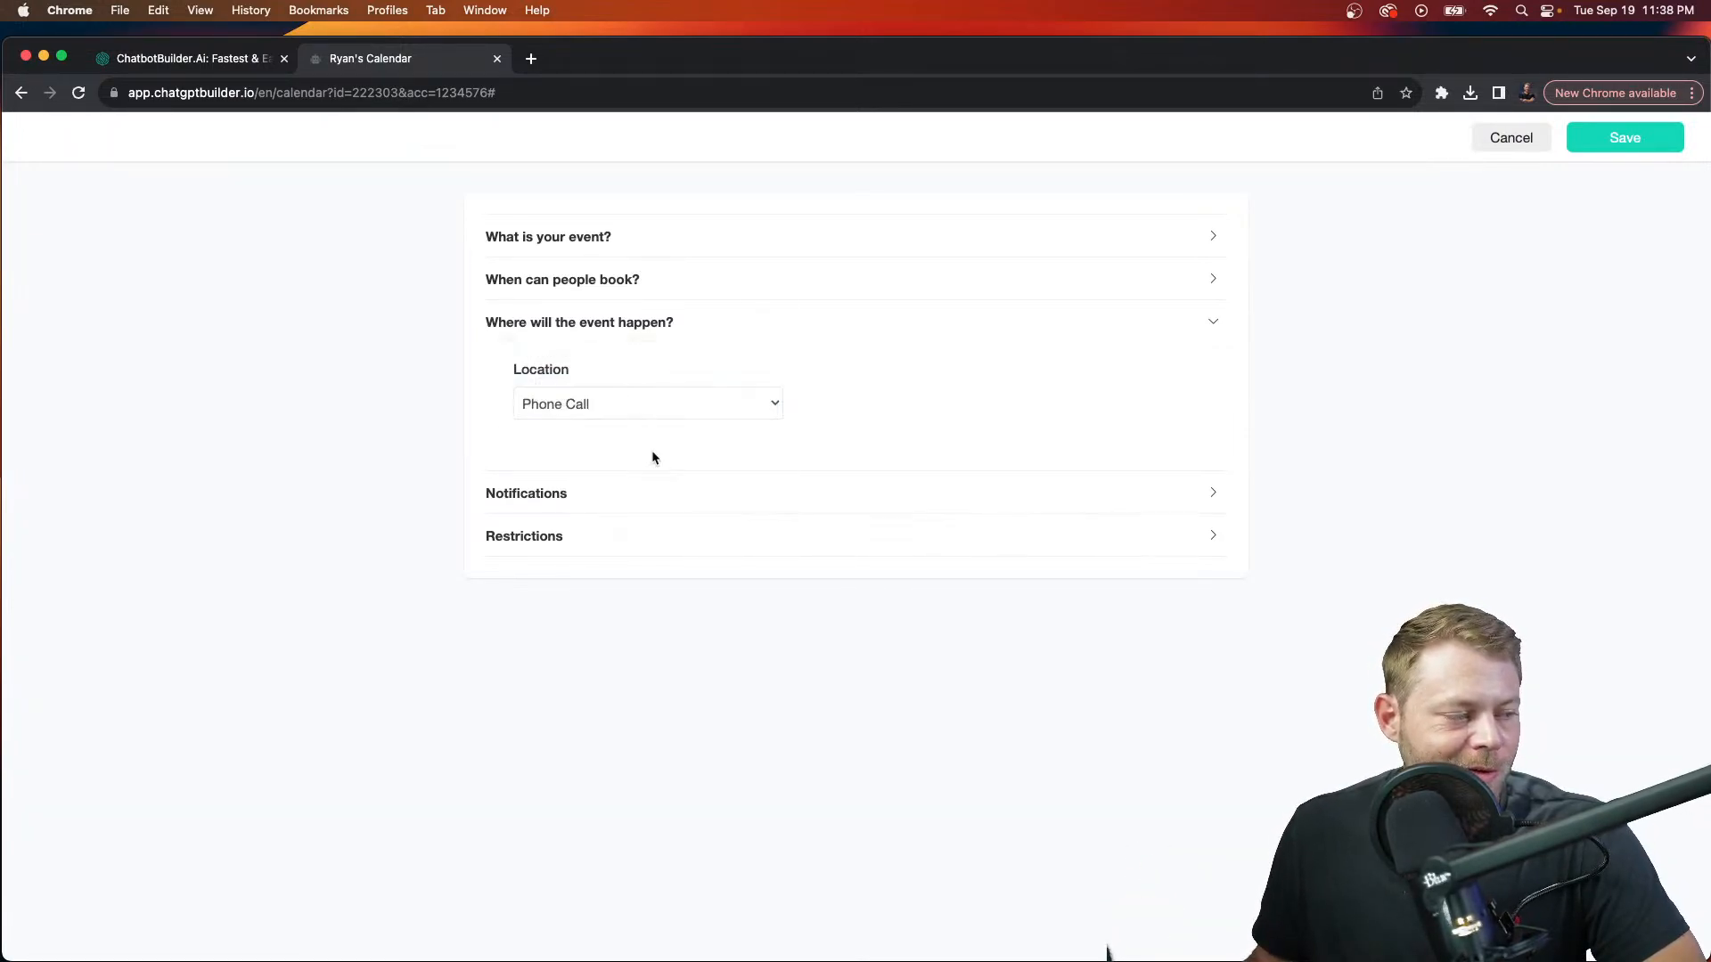
# Step: Review the confirmation and reminder notifications without choosing a flow, then expand Restrictions
pyautogui.click(641, 499)
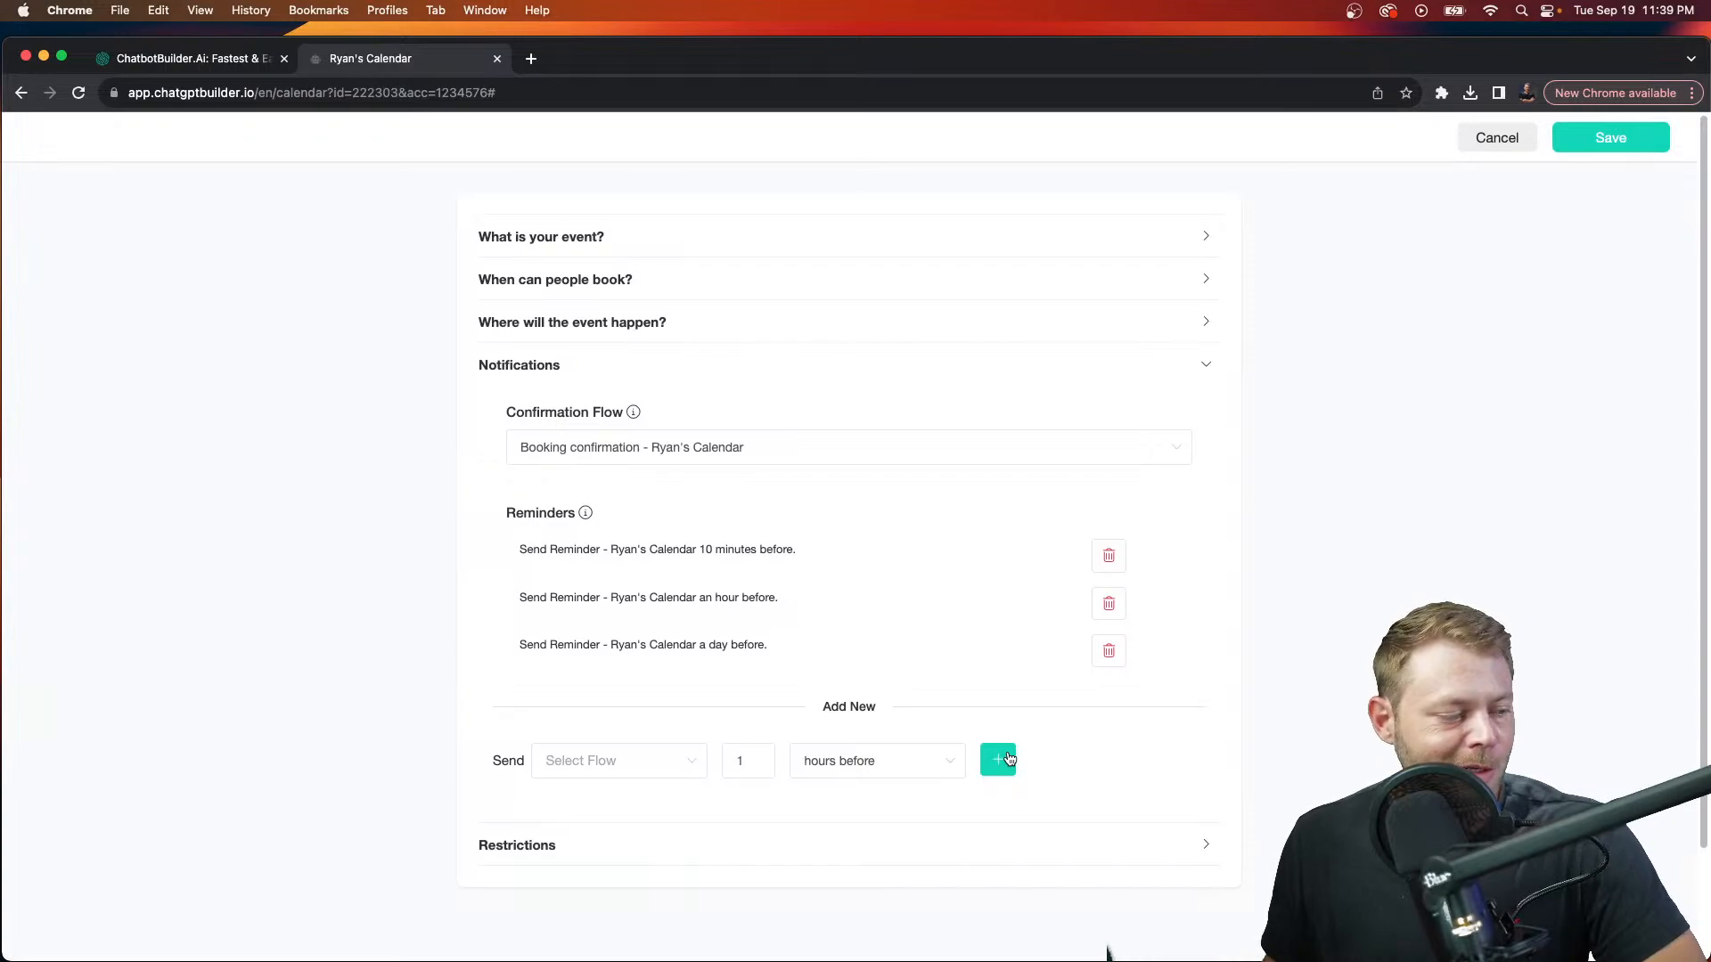
pyautogui.click(661, 772)
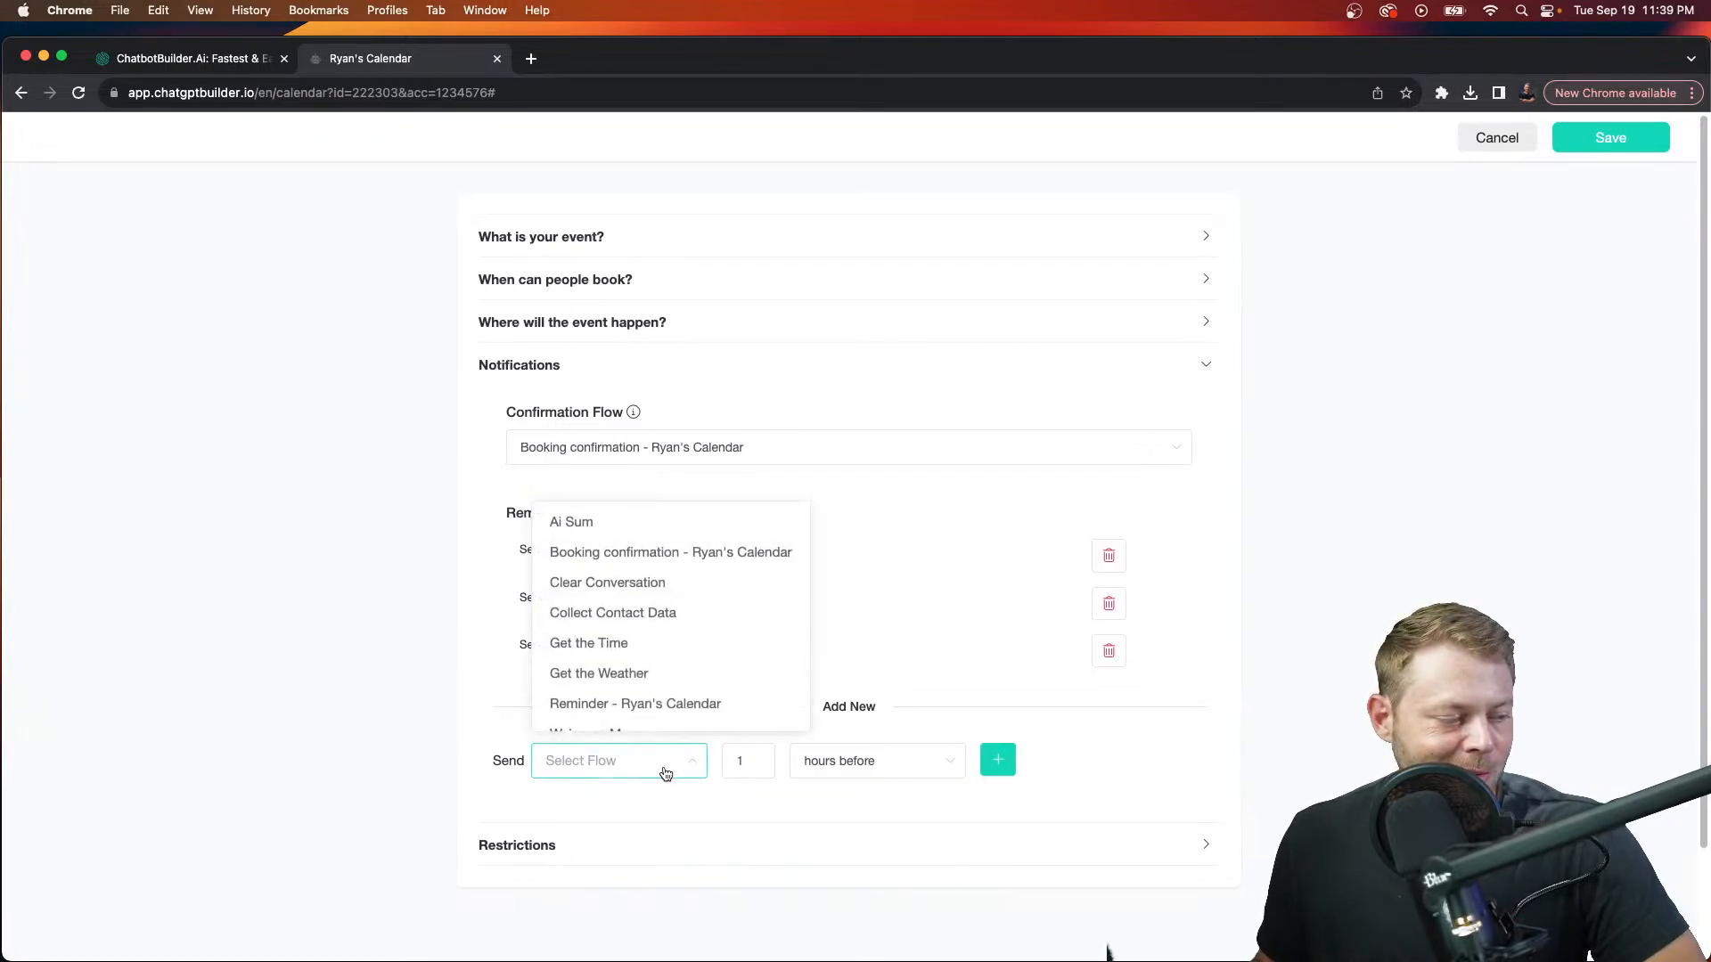
pyautogui.click(681, 773)
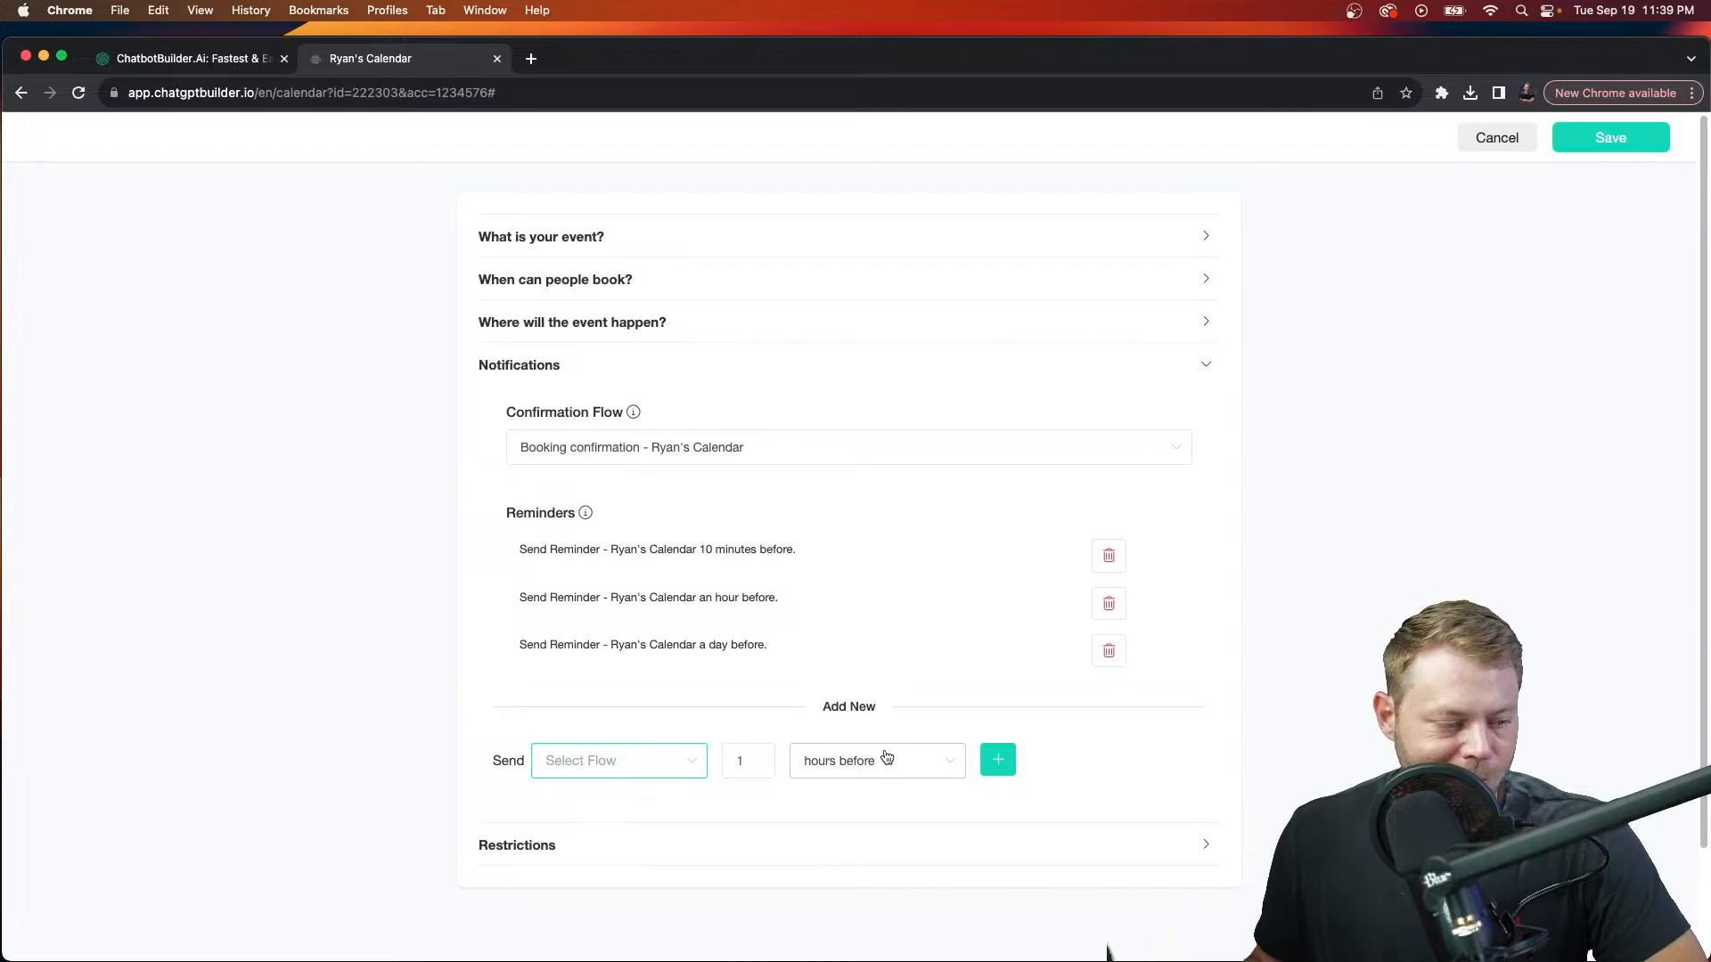
pyautogui.click(861, 843)
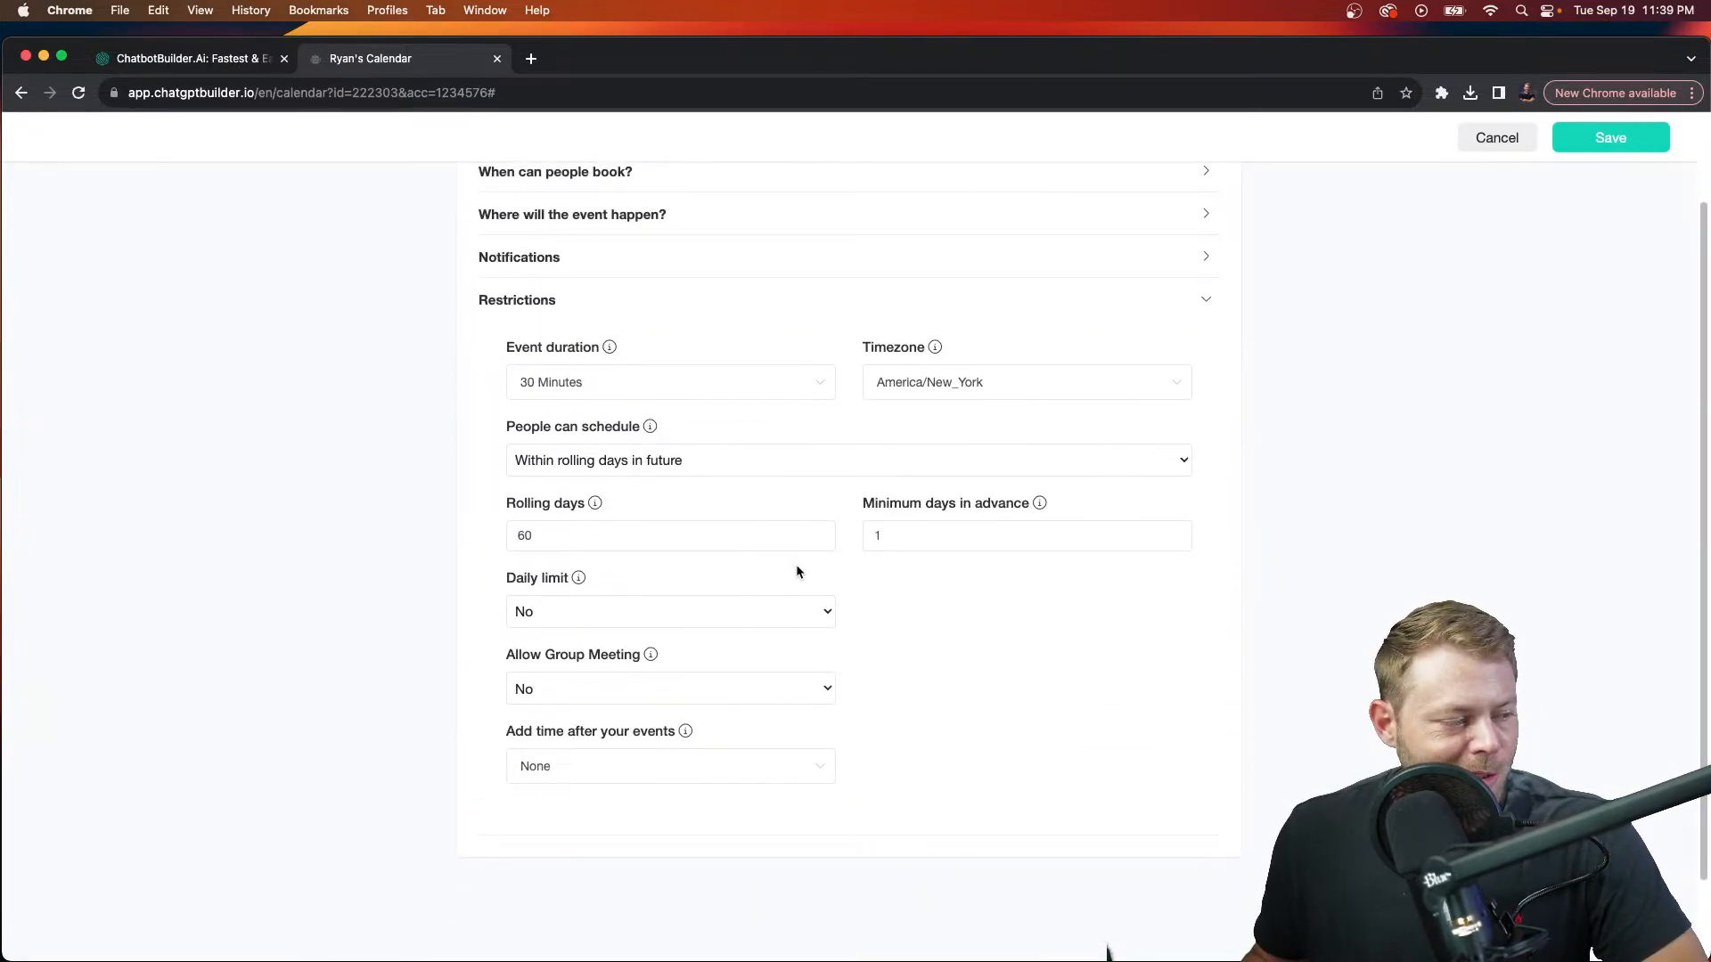
# Step: Turn on a daily limit of 2 bookings and add 1 hour after each event
pyautogui.click(825, 613)
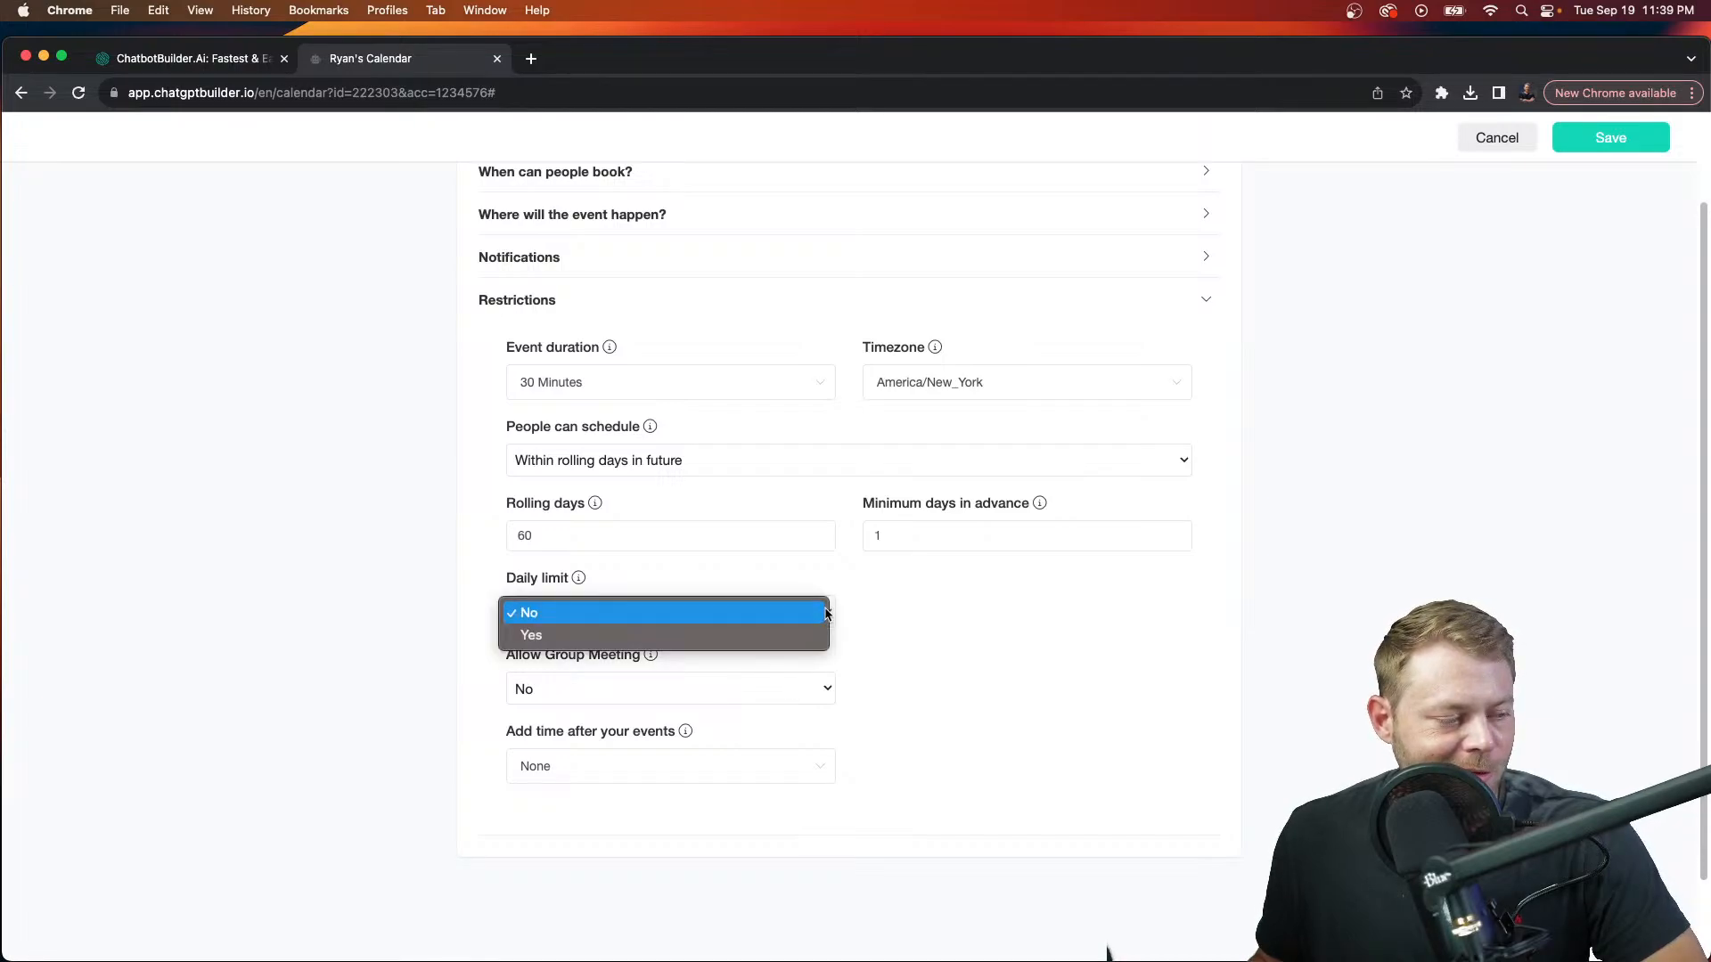
pyautogui.click(772, 635)
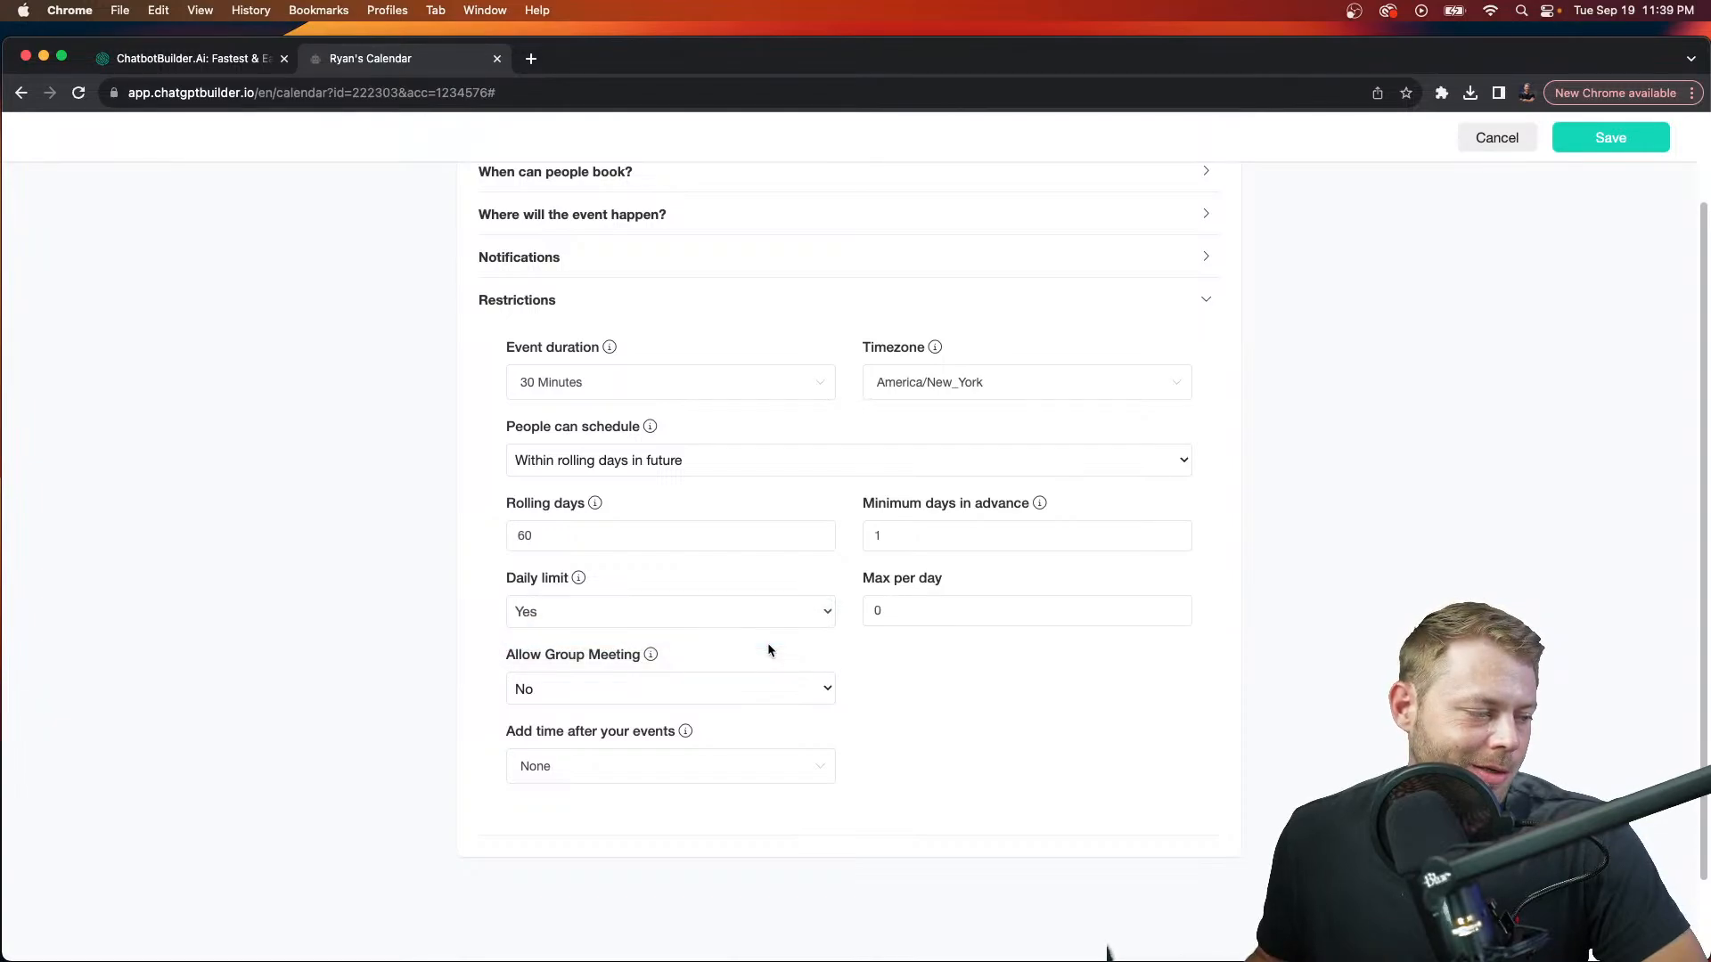
pyautogui.doubleClick(905, 611)
pyautogui.write('2')
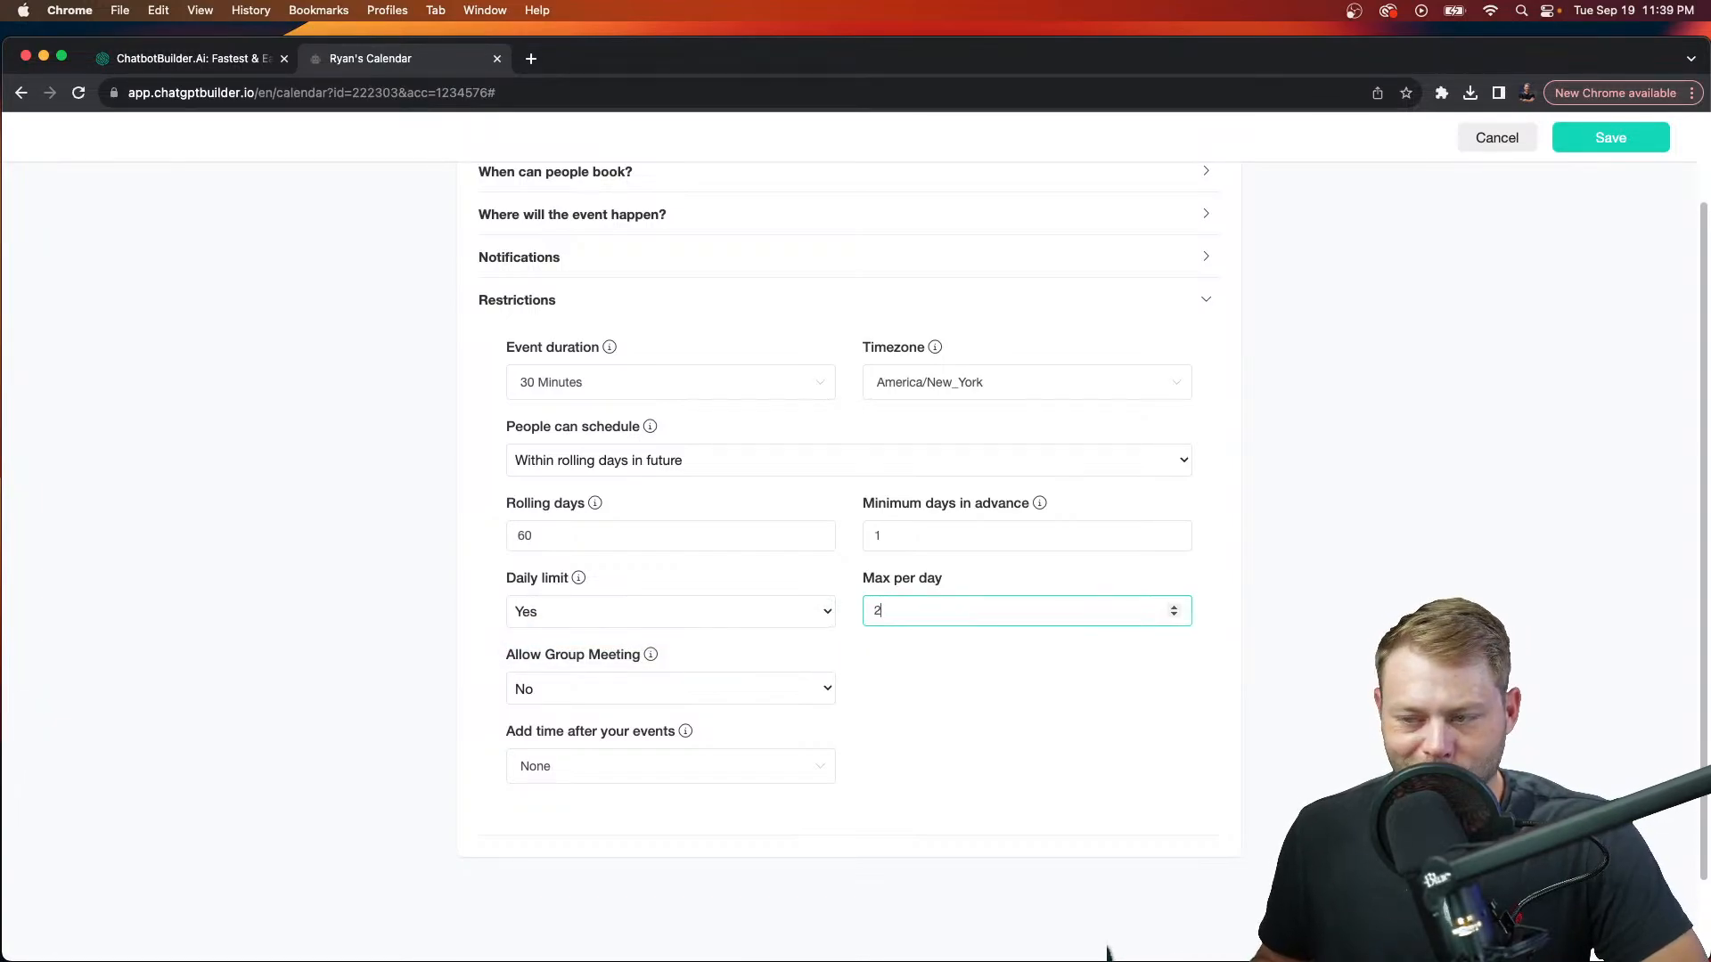
pyautogui.click(822, 767)
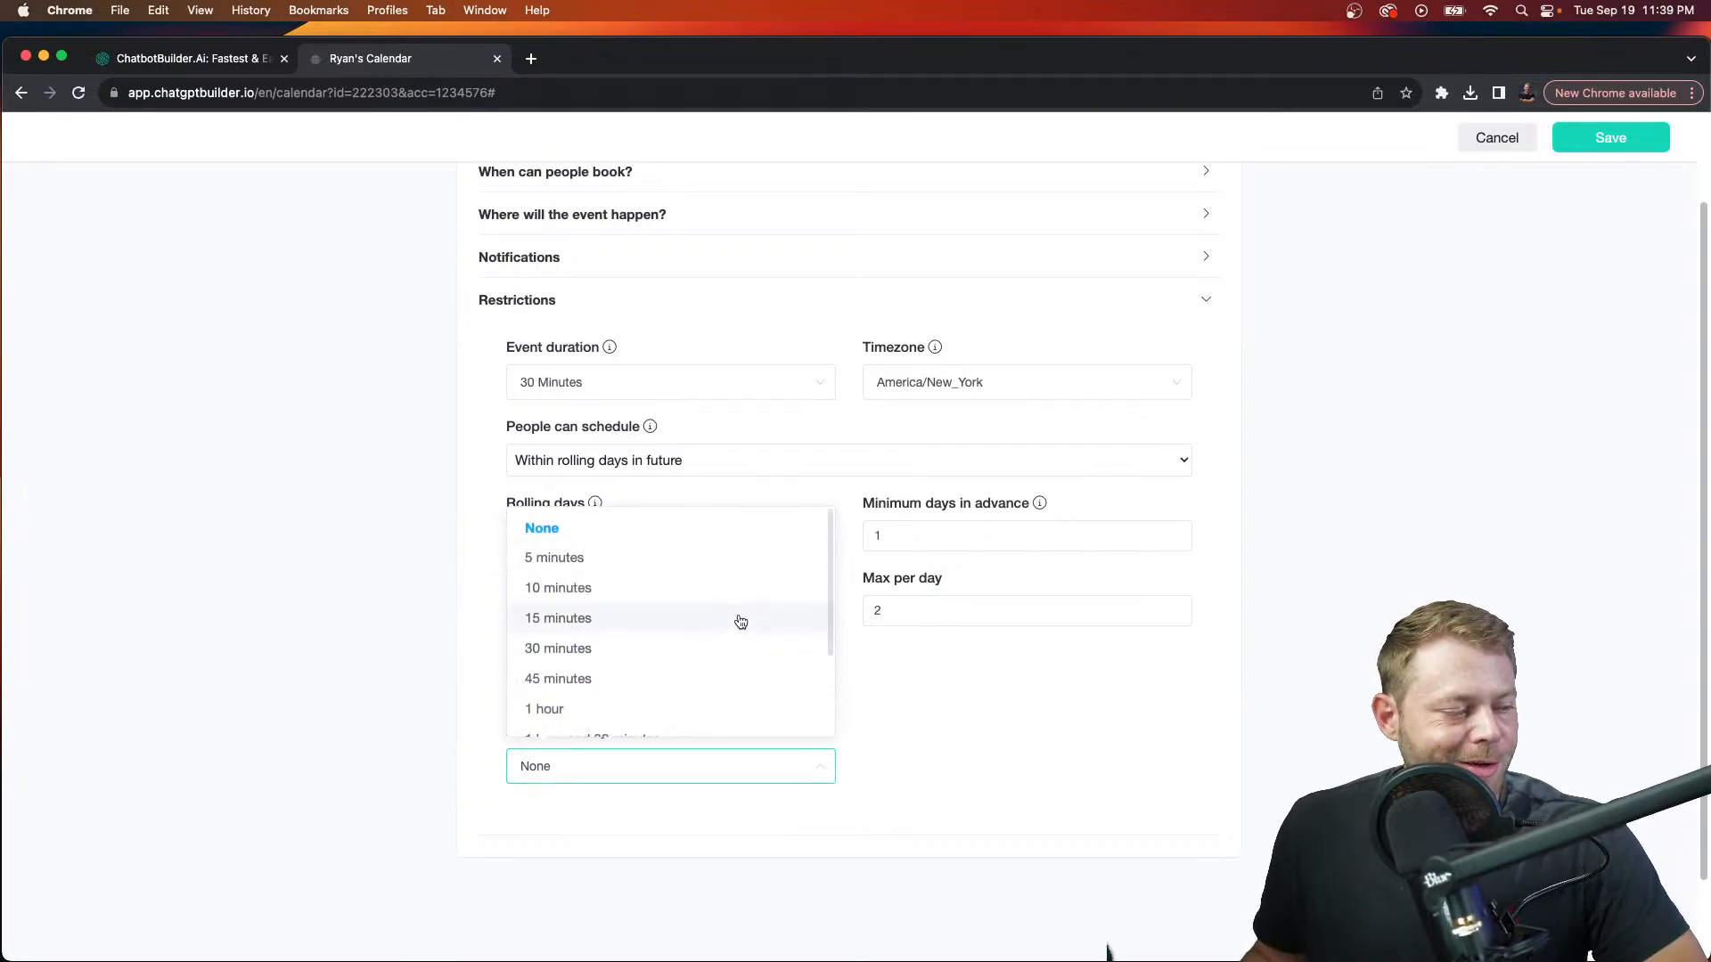
pyautogui.click(697, 712)
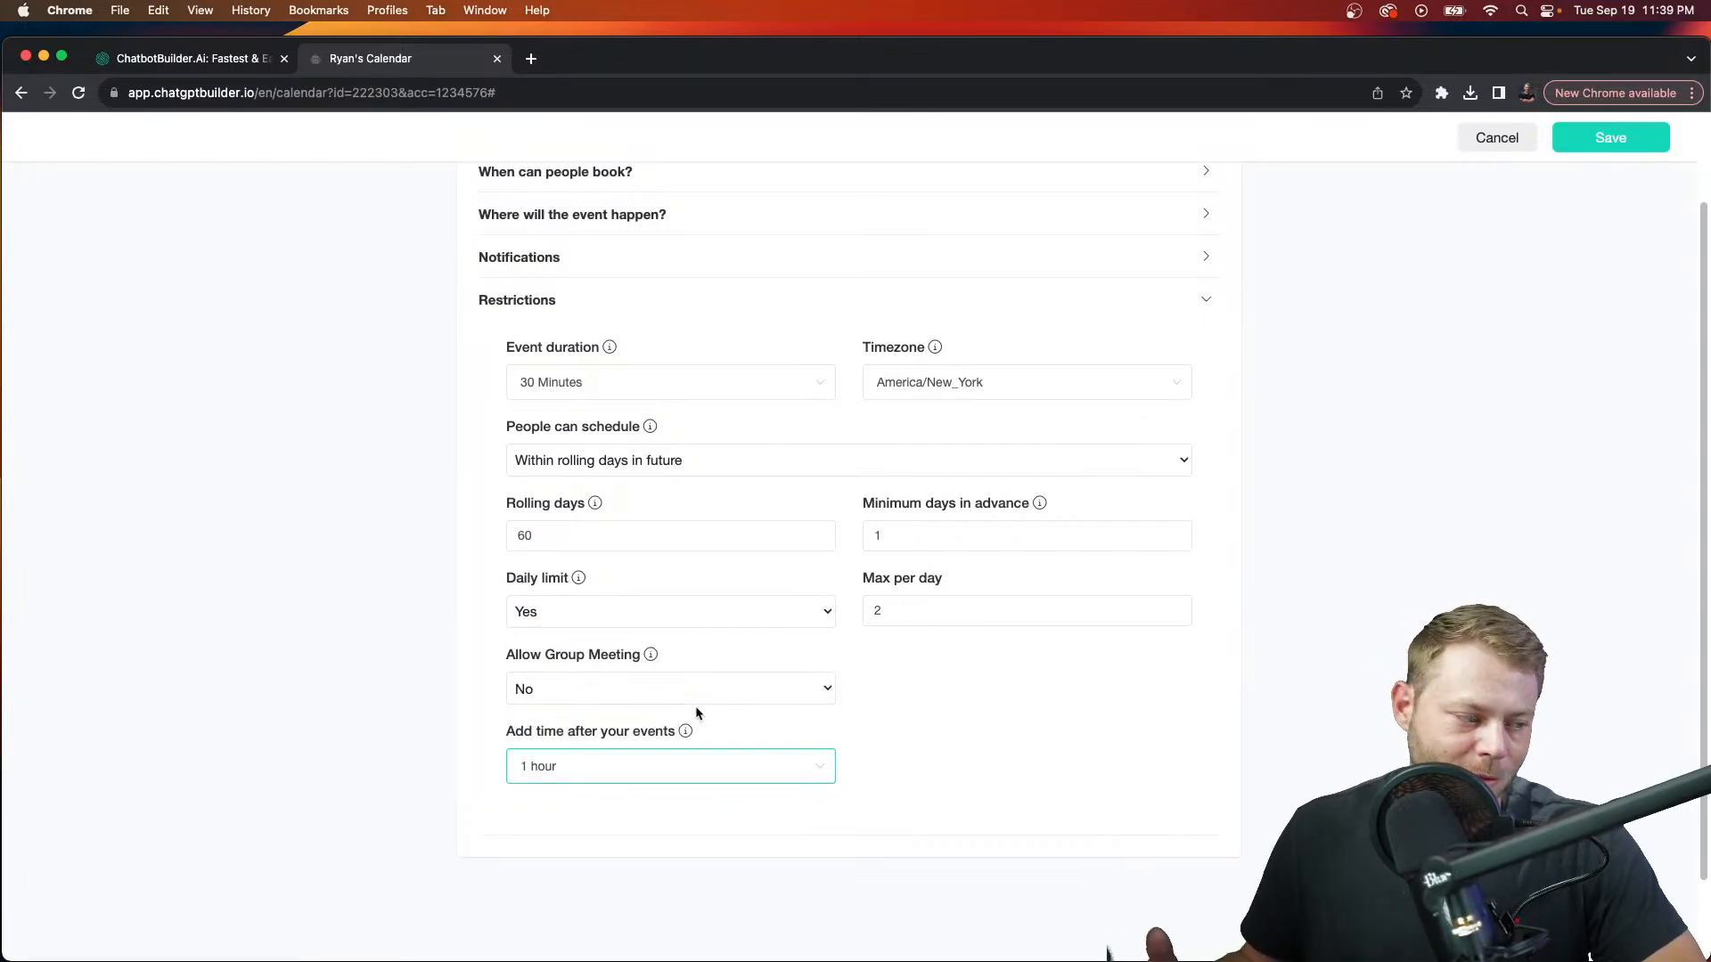
pyautogui.click(1041, 739)
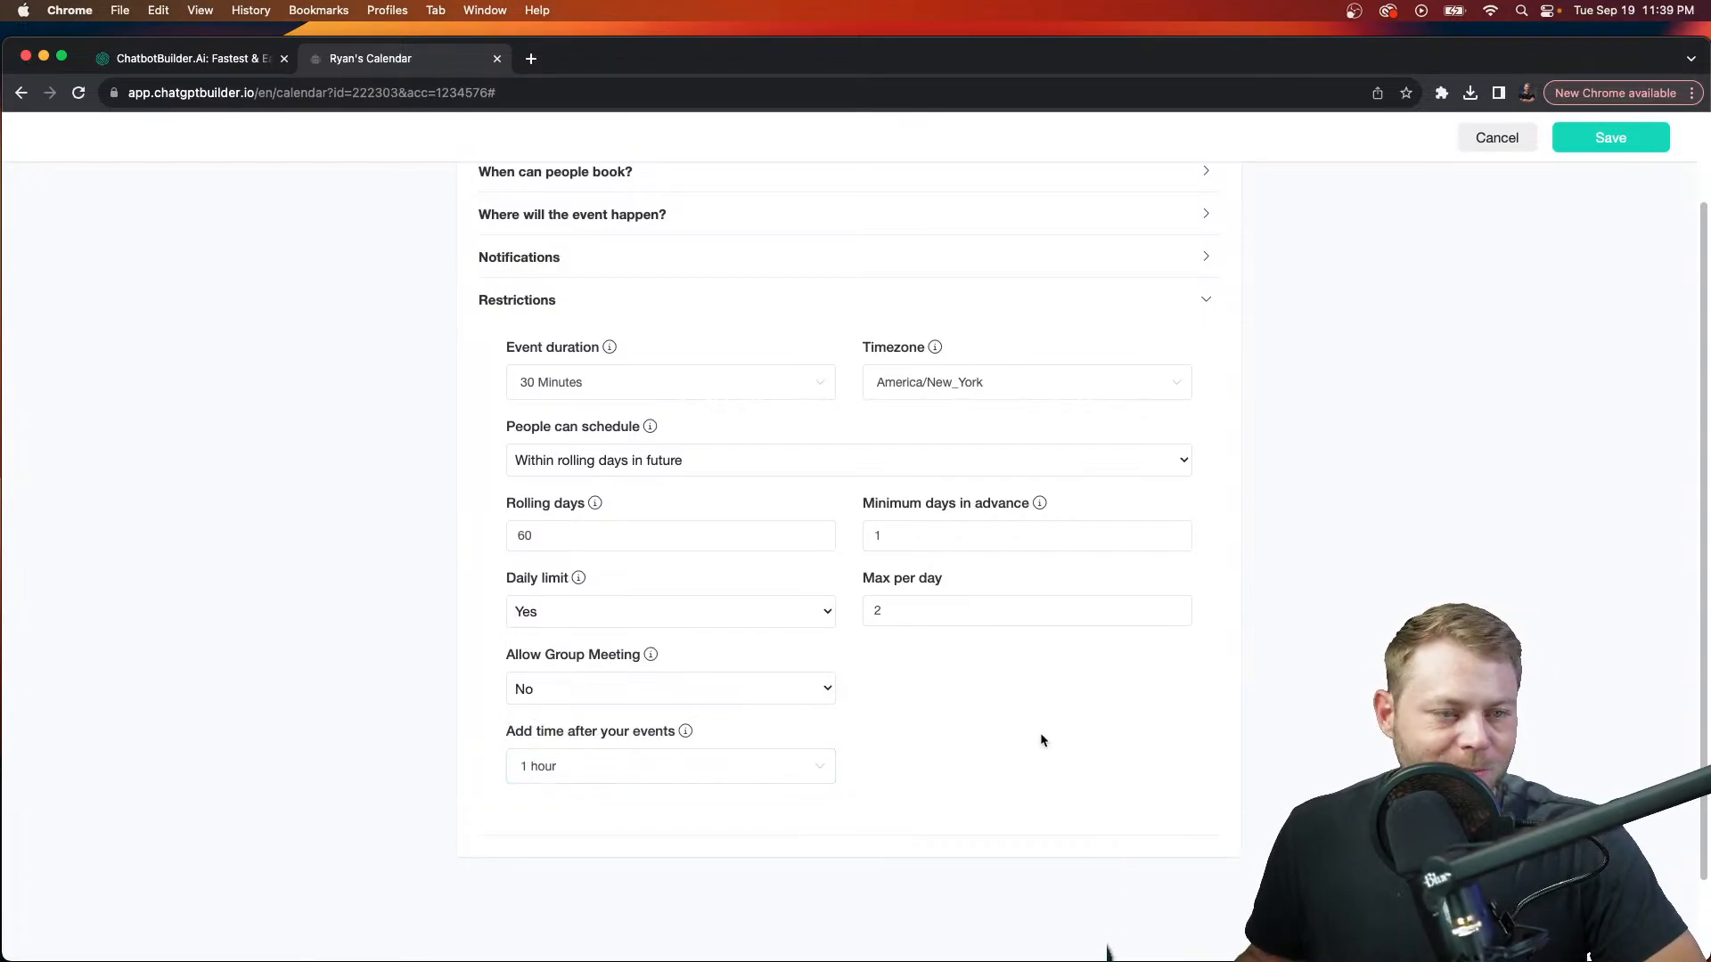
pyautogui.scroll(3, 930, 552)
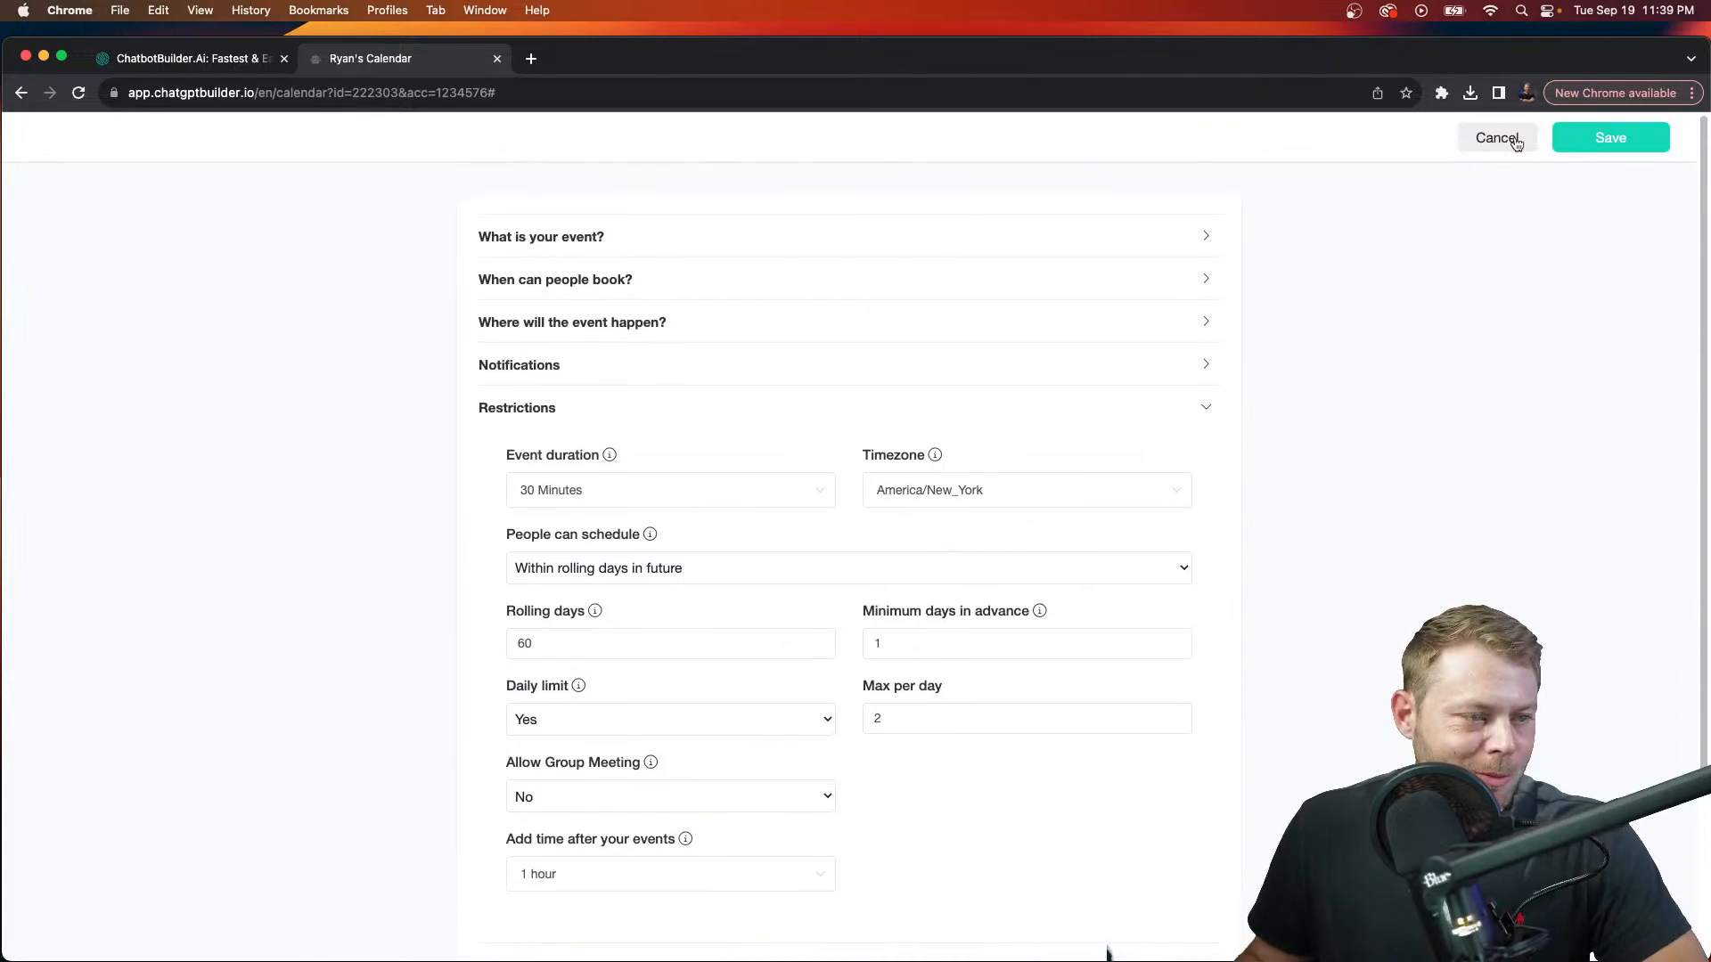
# Step: Save the calendar, keep it active, and copy its booking link via Get Link
pyautogui.click(1598, 140)
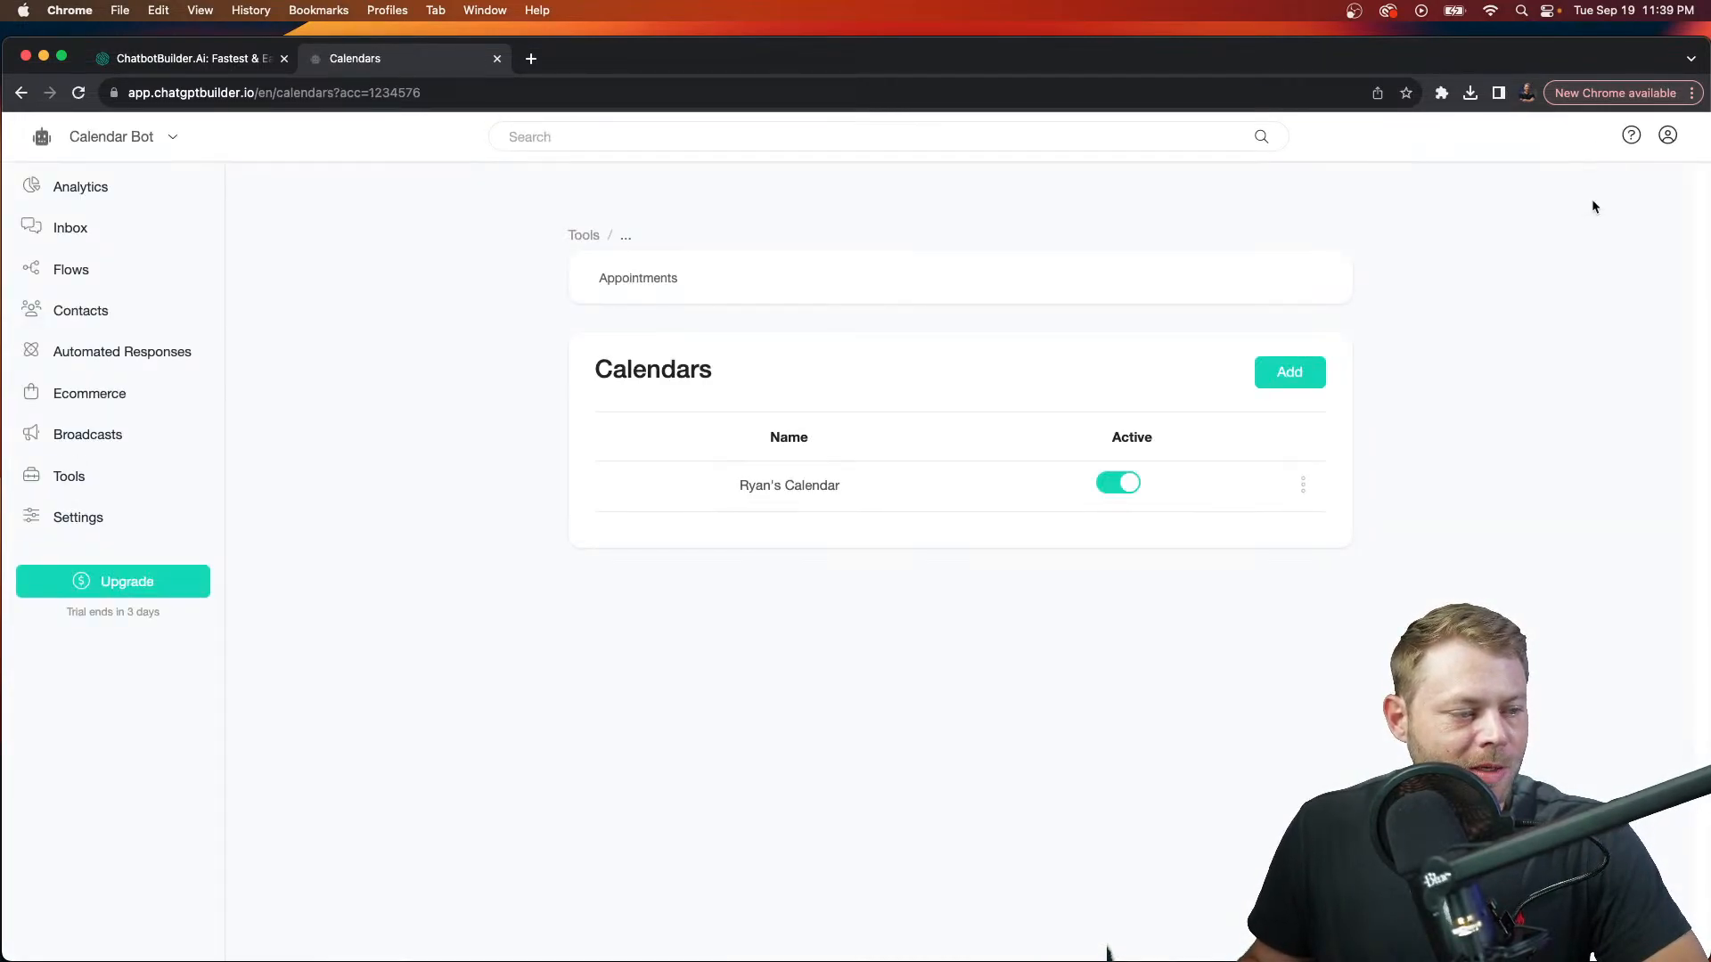
pyautogui.click(1129, 486)
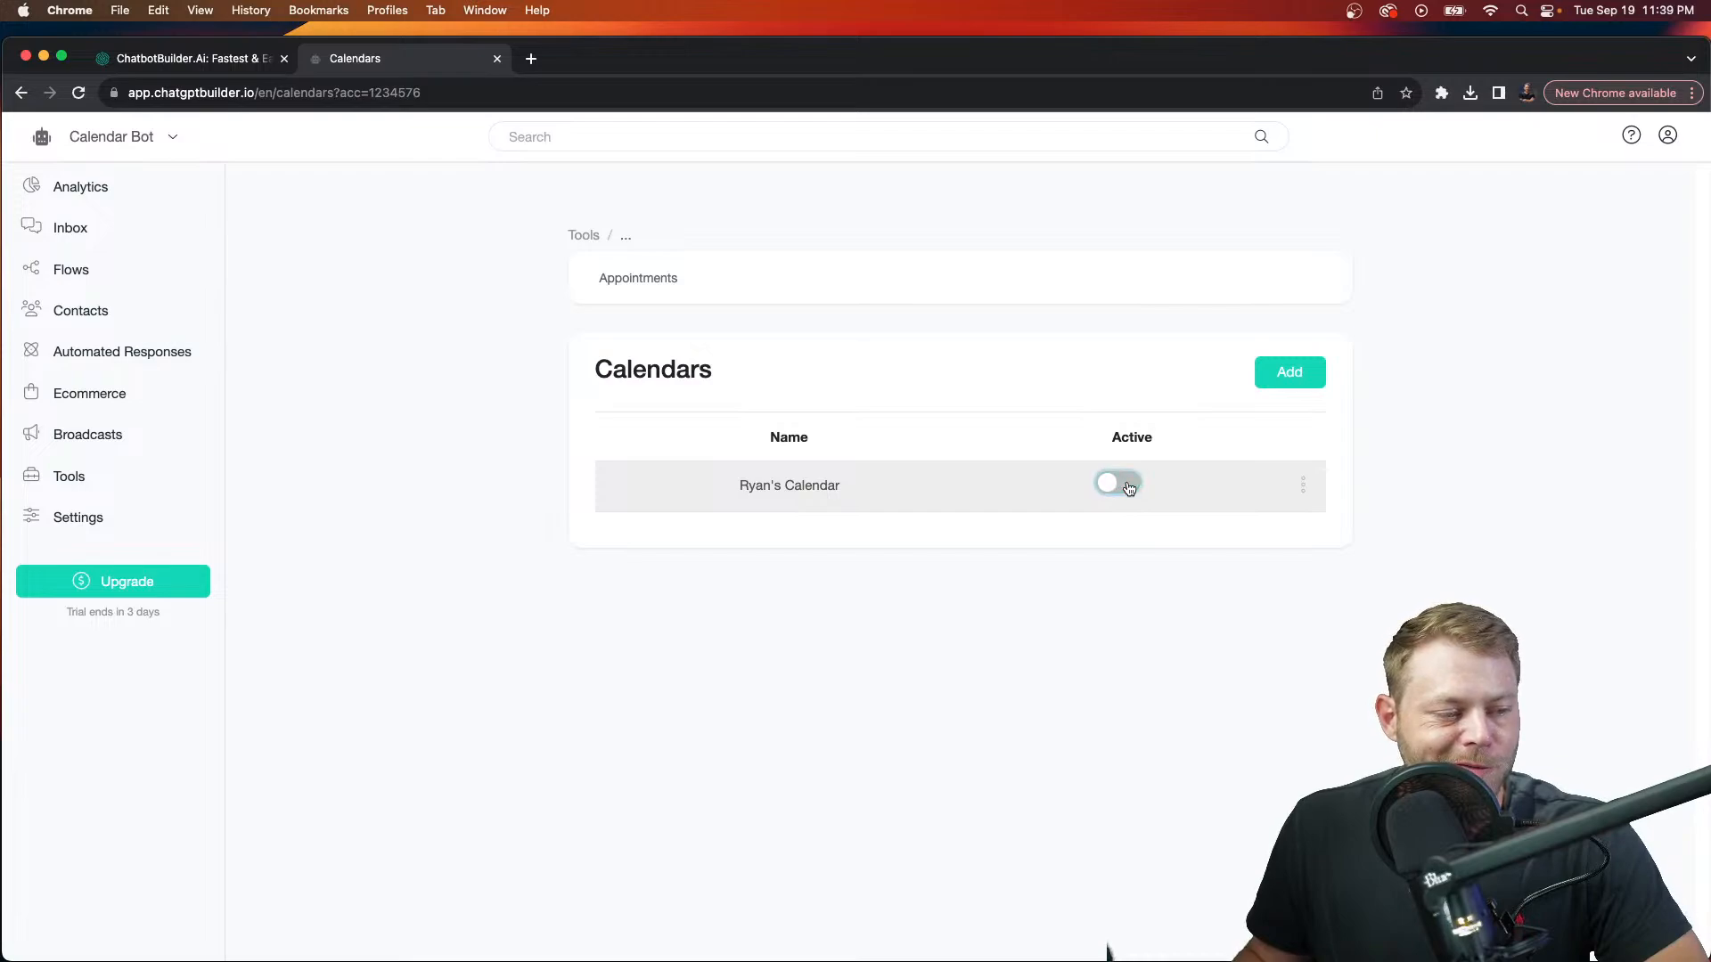
pyautogui.click(1129, 486)
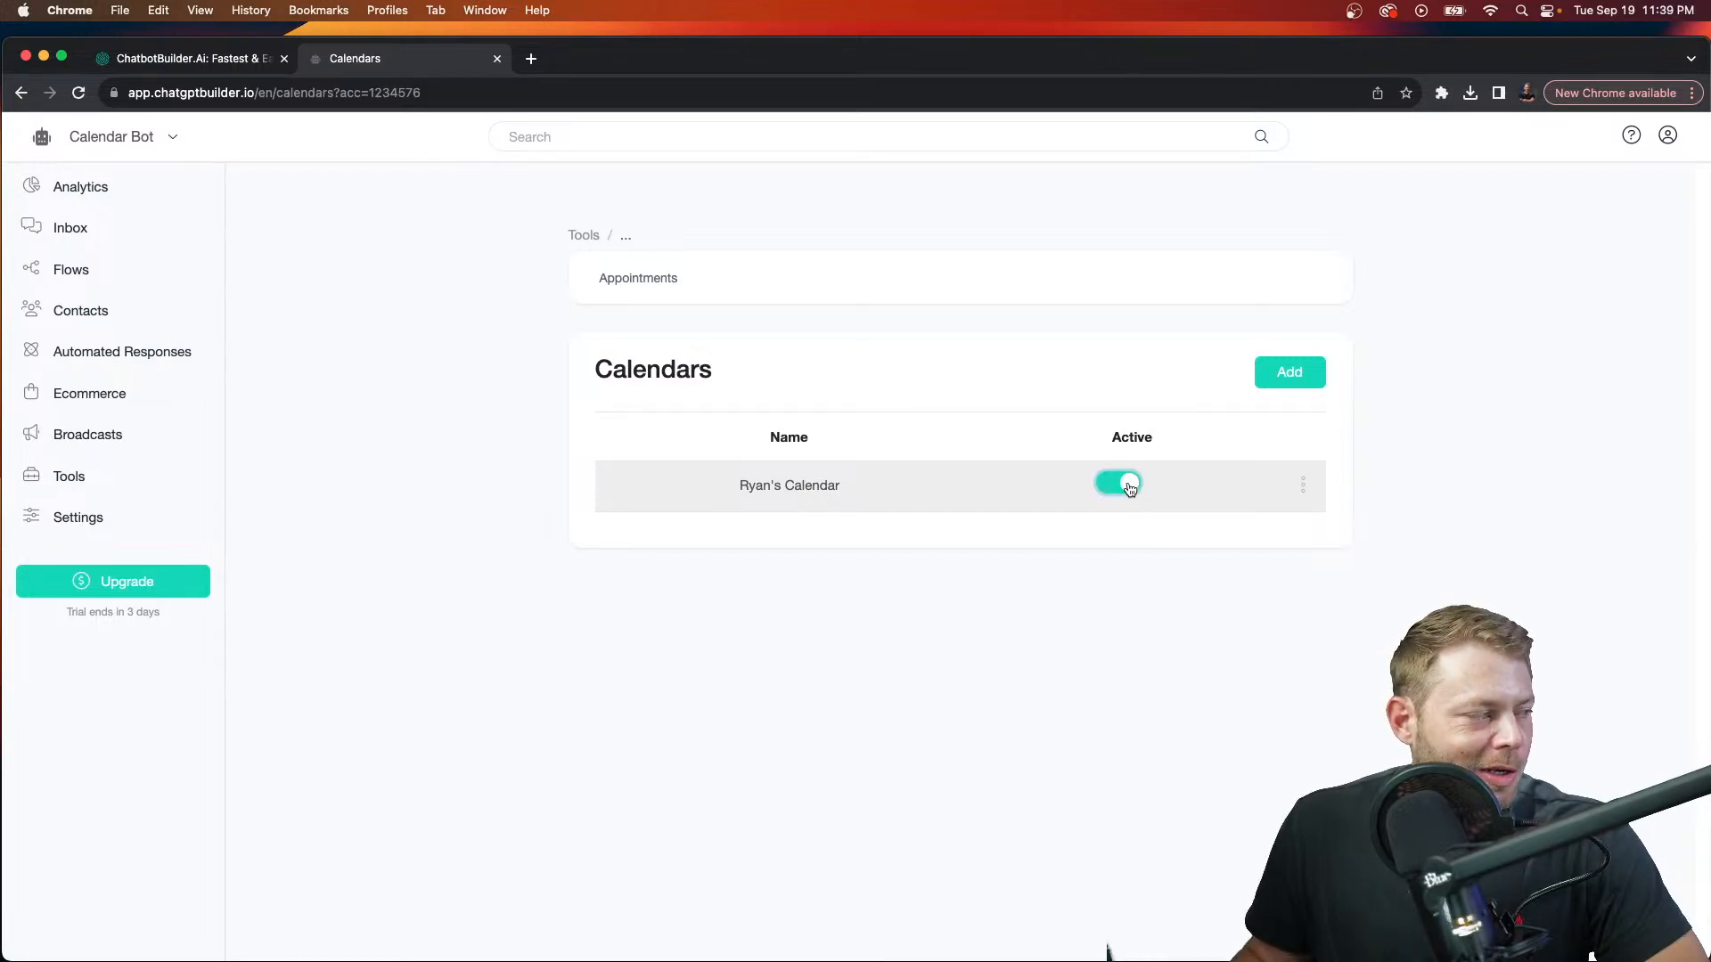
pyautogui.click(1303, 492)
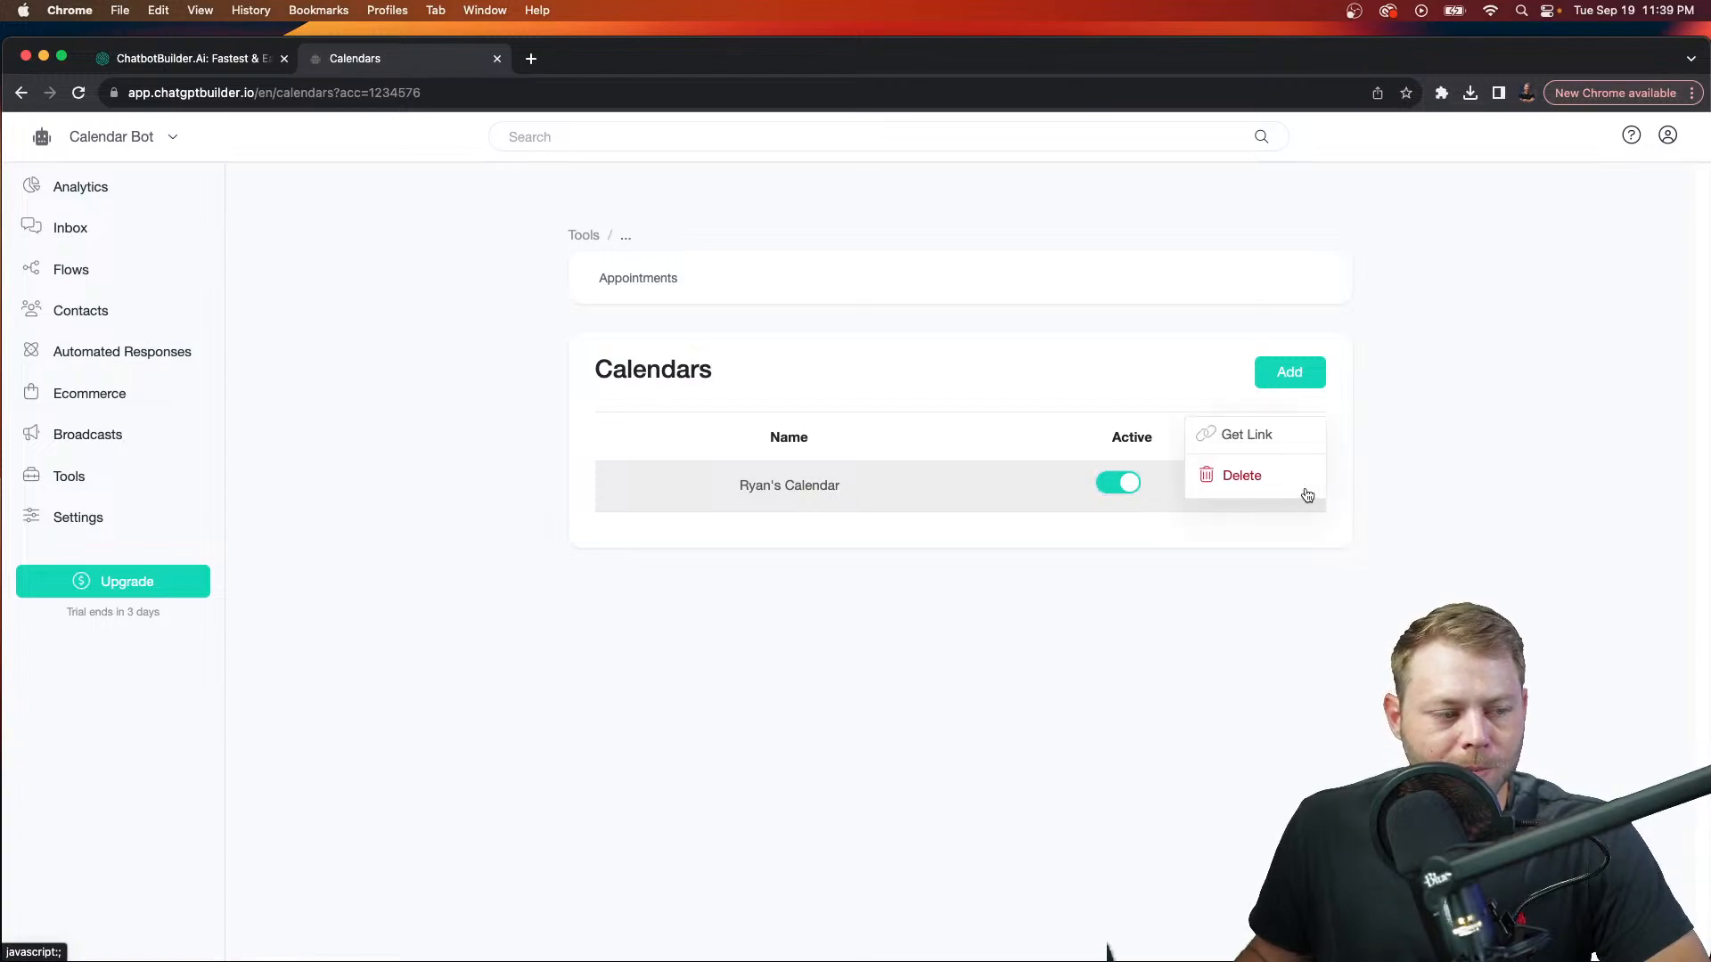
pyautogui.click(1252, 439)
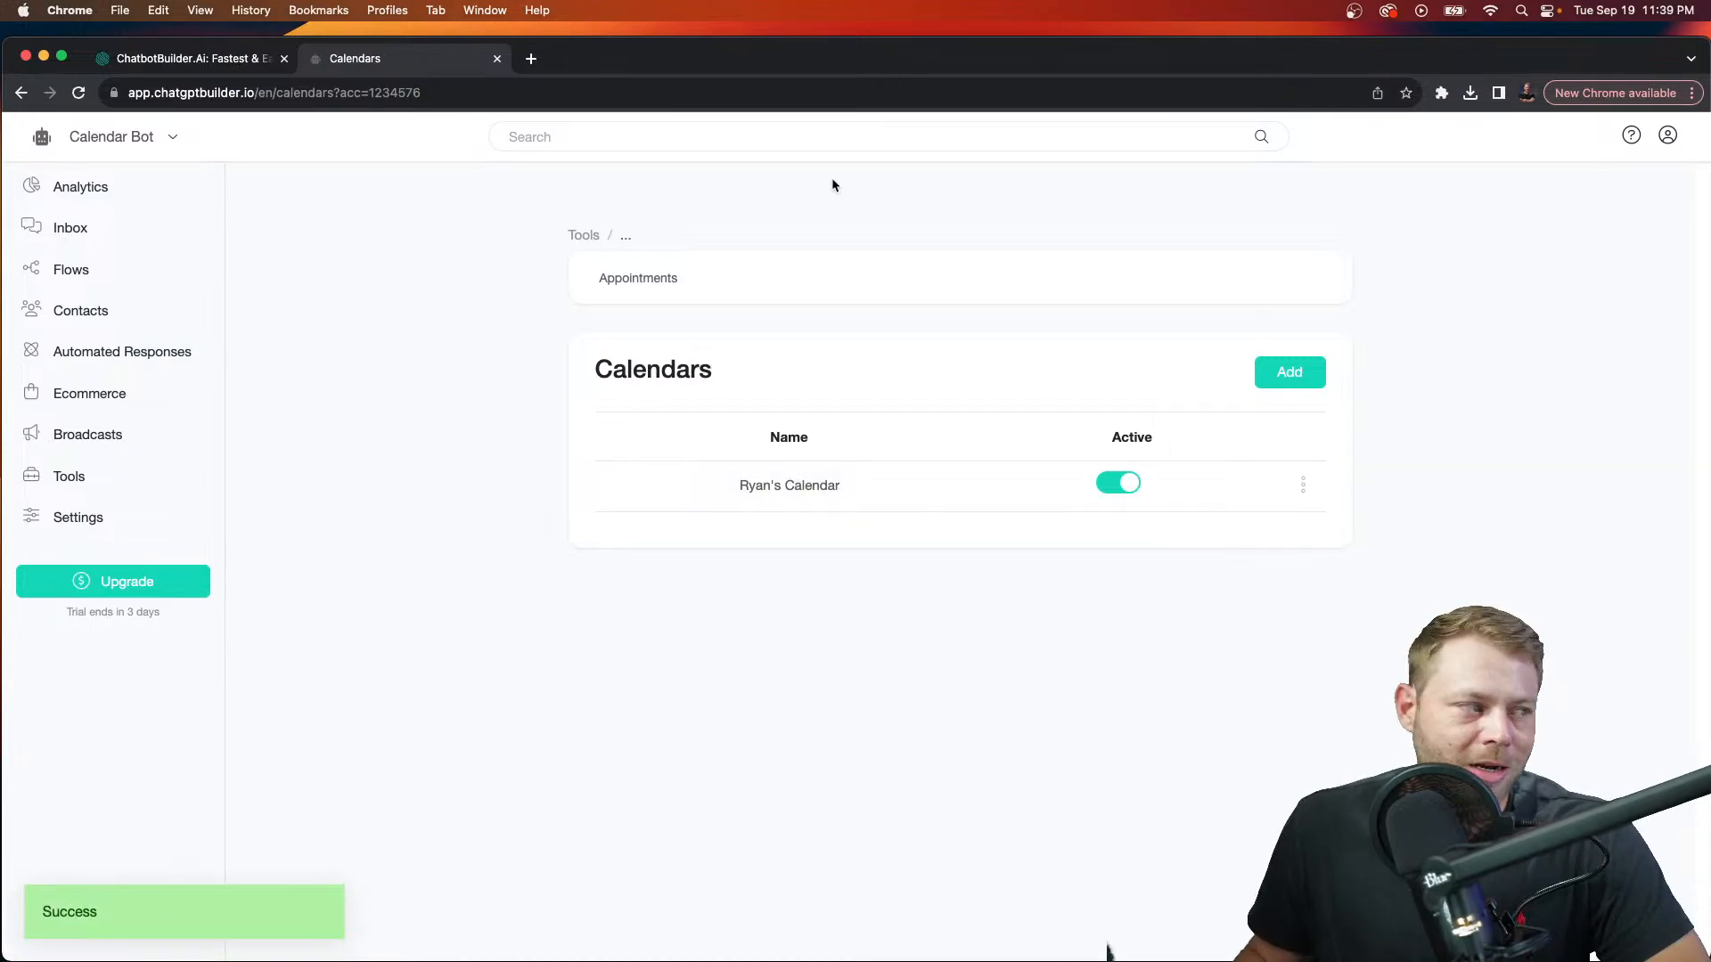
pyautogui.click(532, 58)
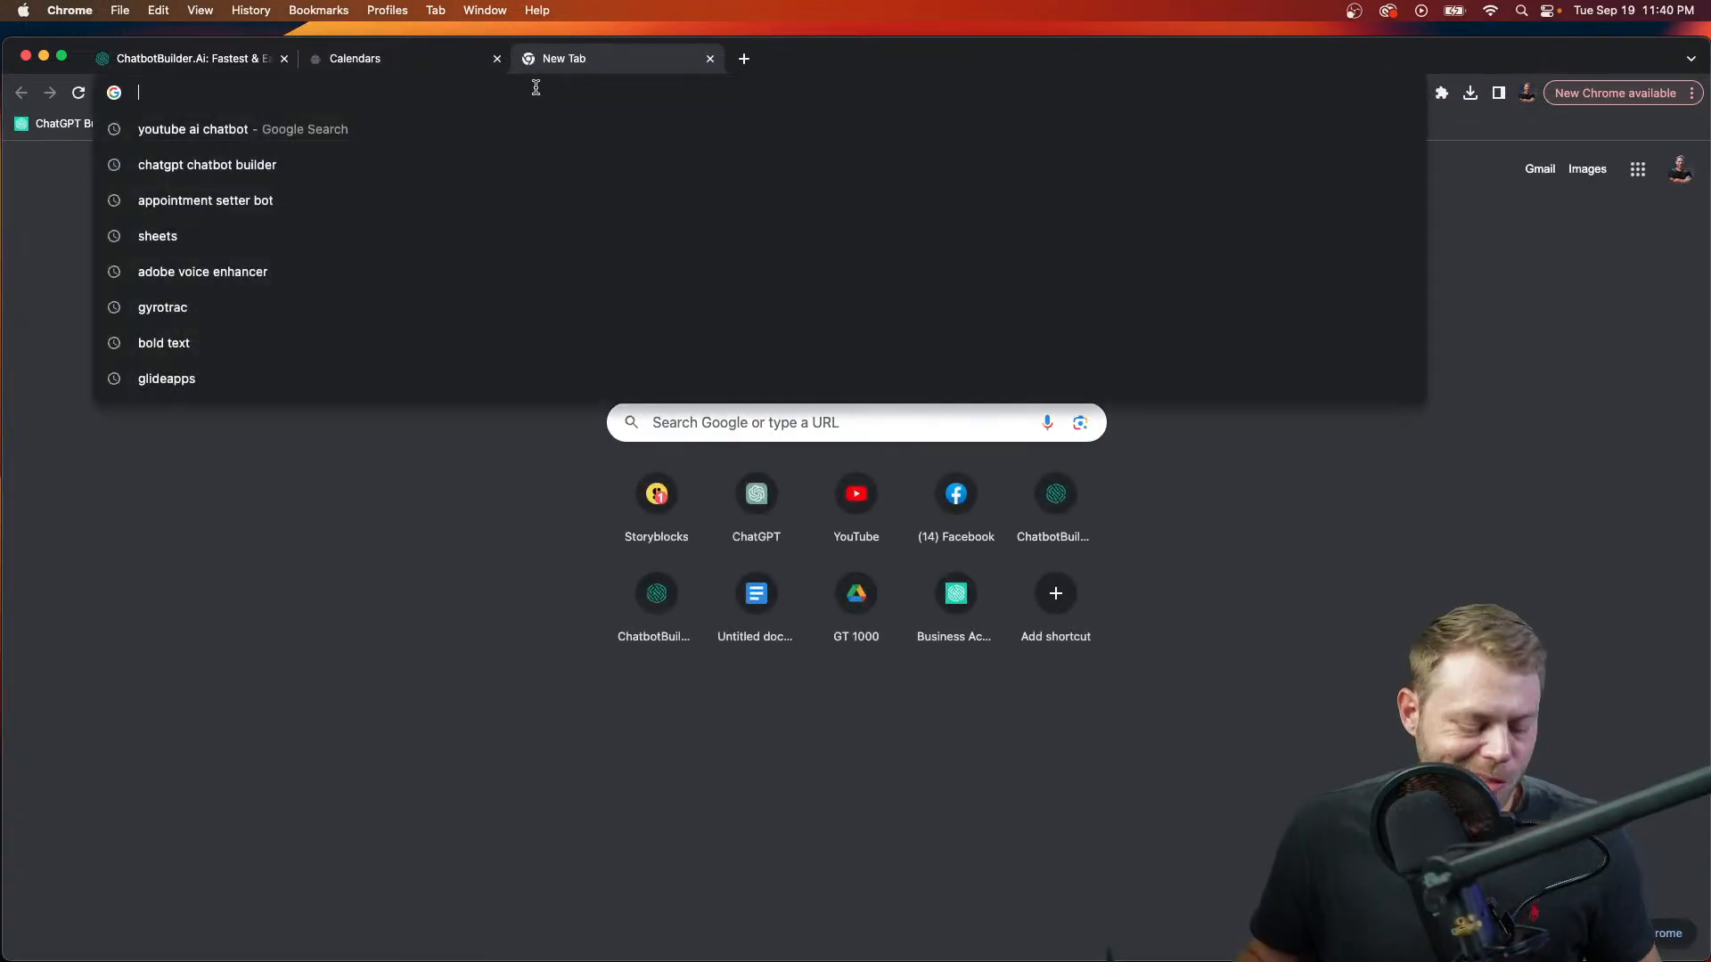
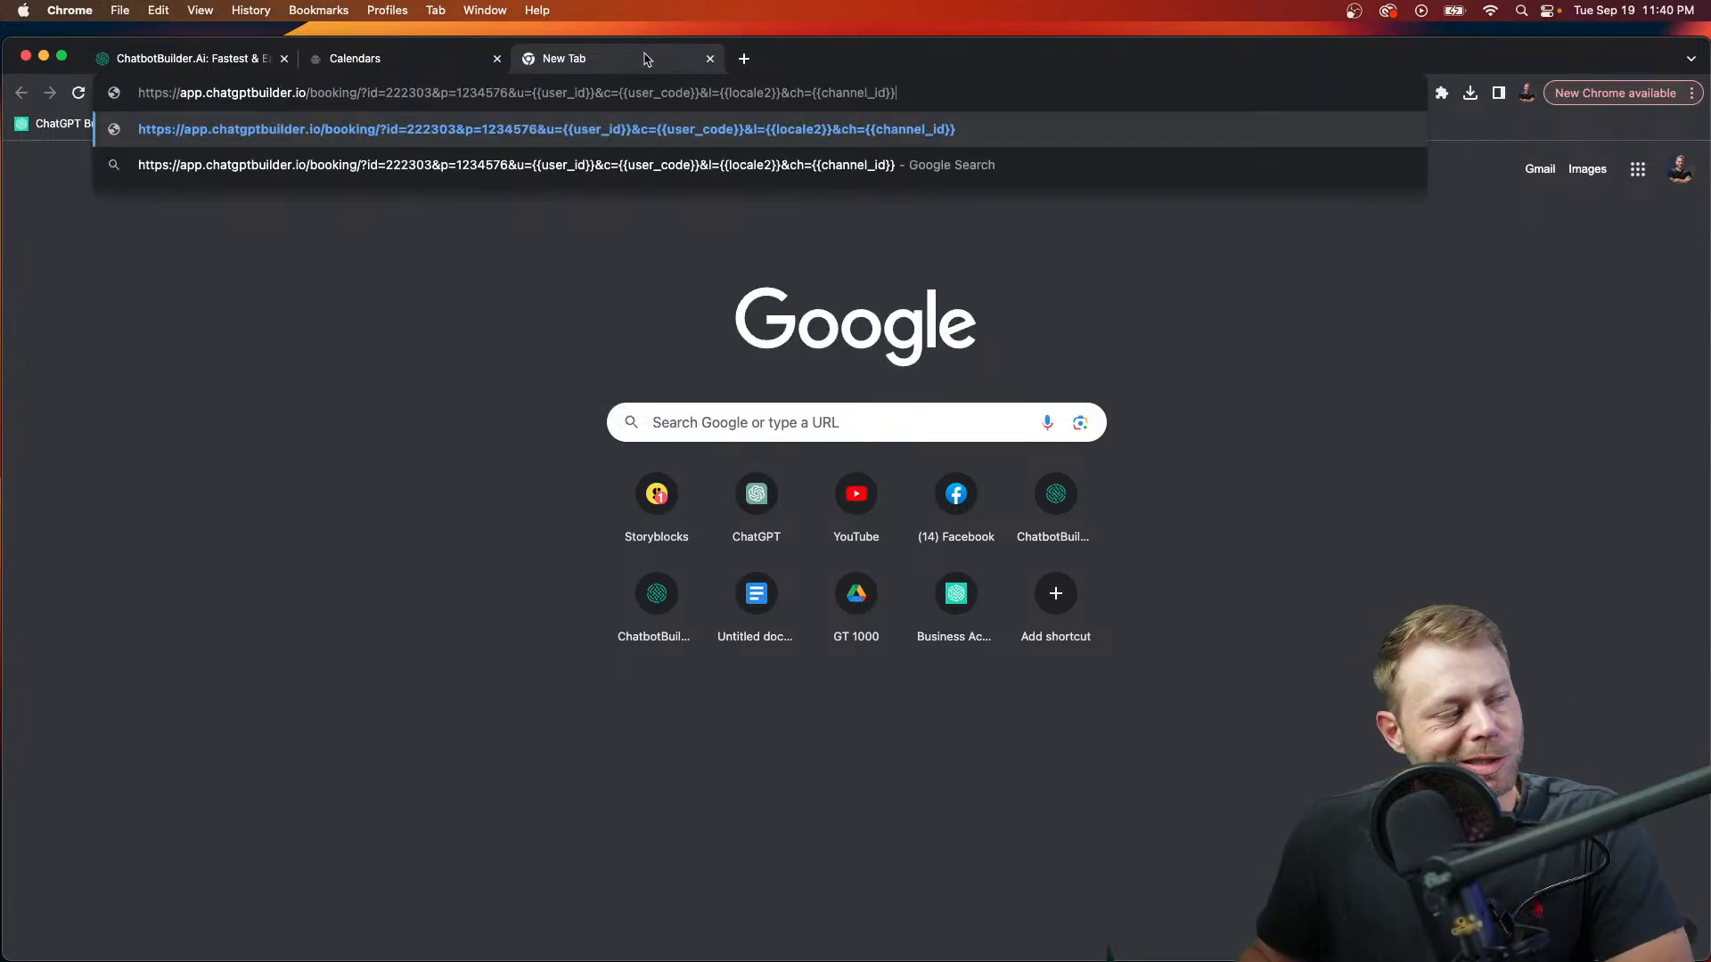
pyautogui.click(710, 59)
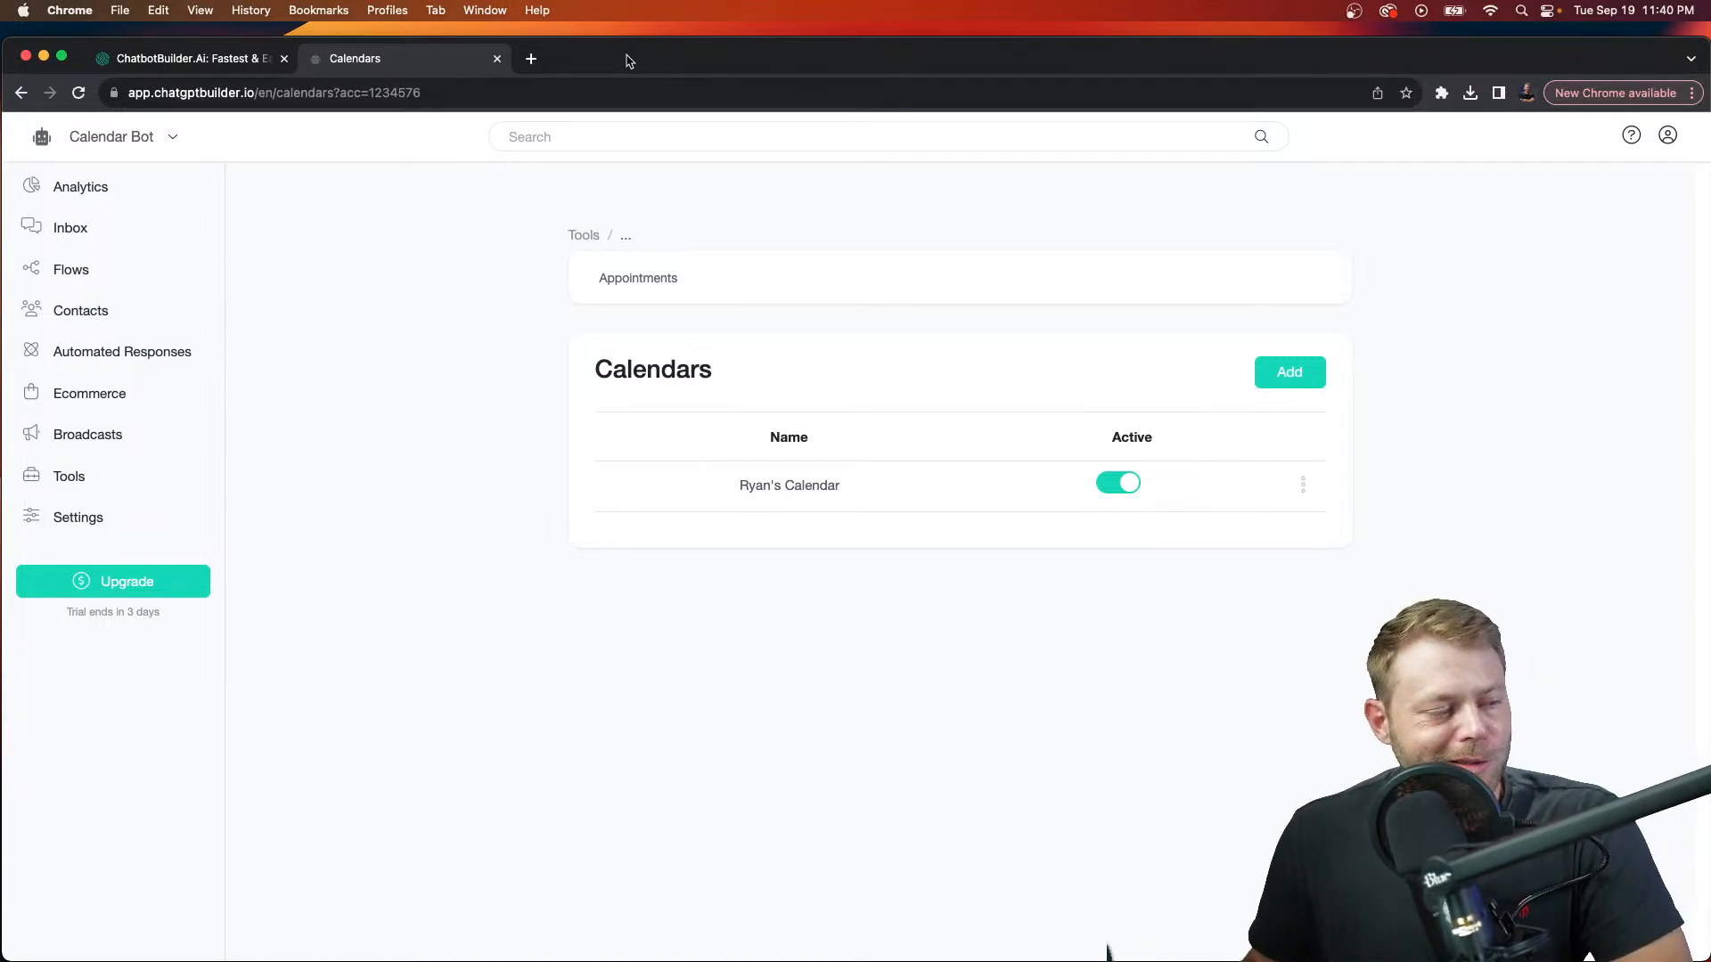
# Step: Add a new flow named 'Book Button' from the Flows list
pyautogui.click(78, 278)
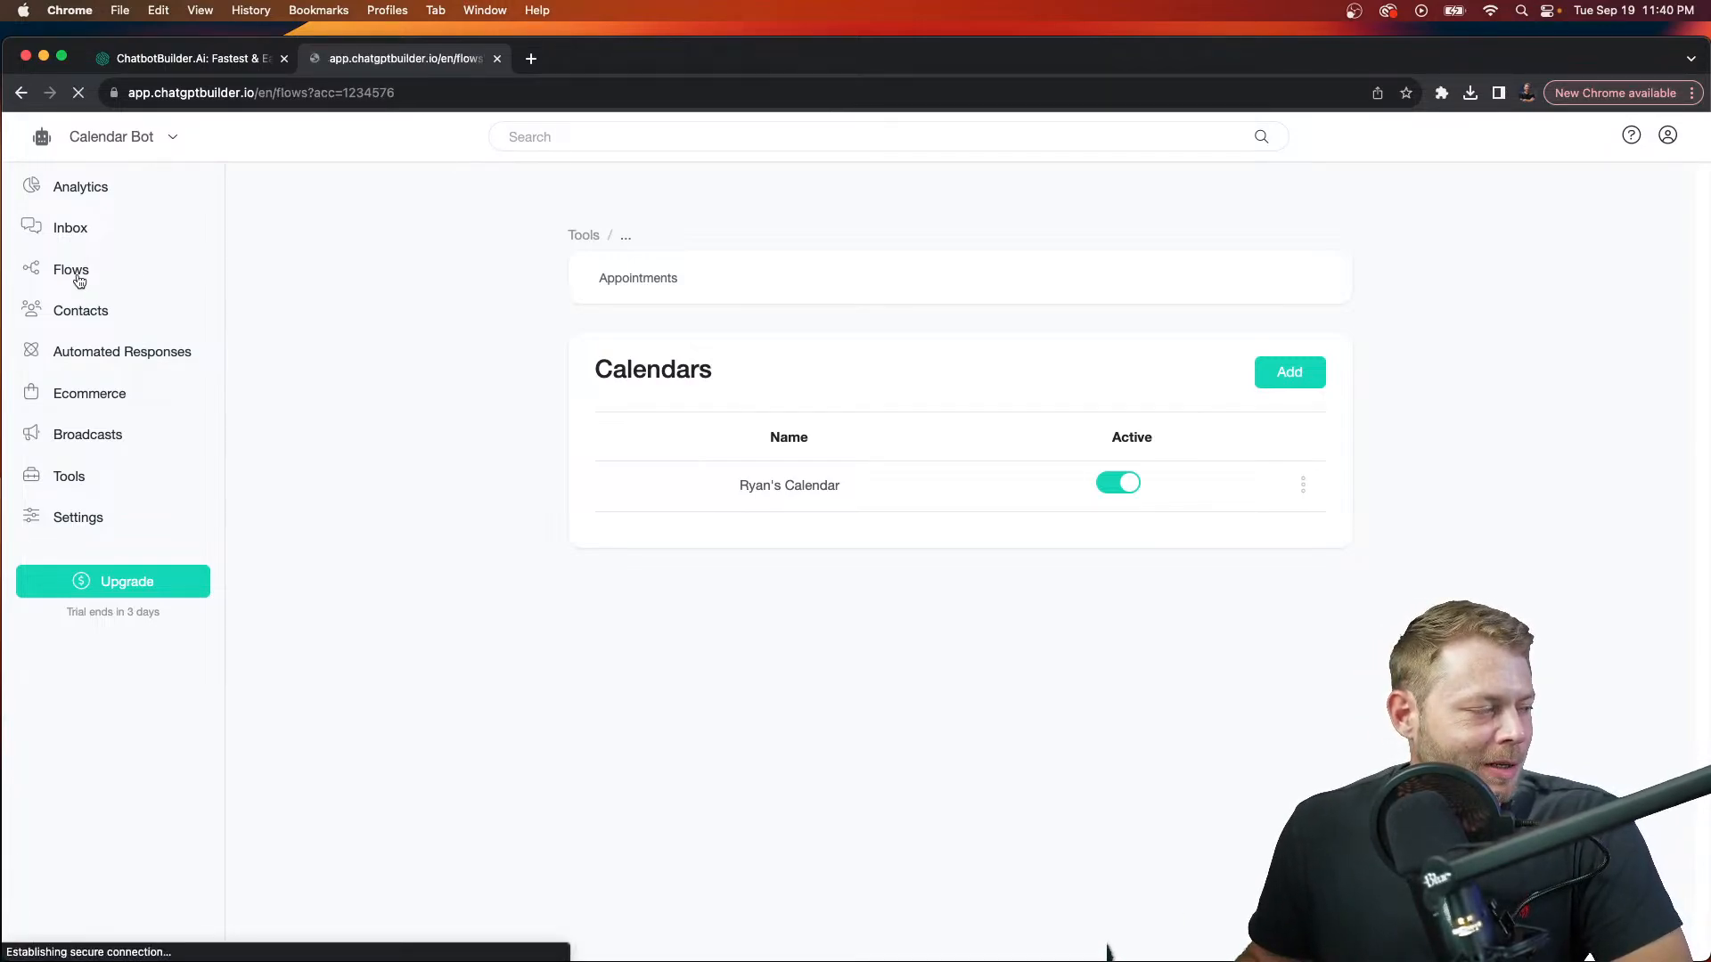
pyautogui.scroll(-2, 803, 664)
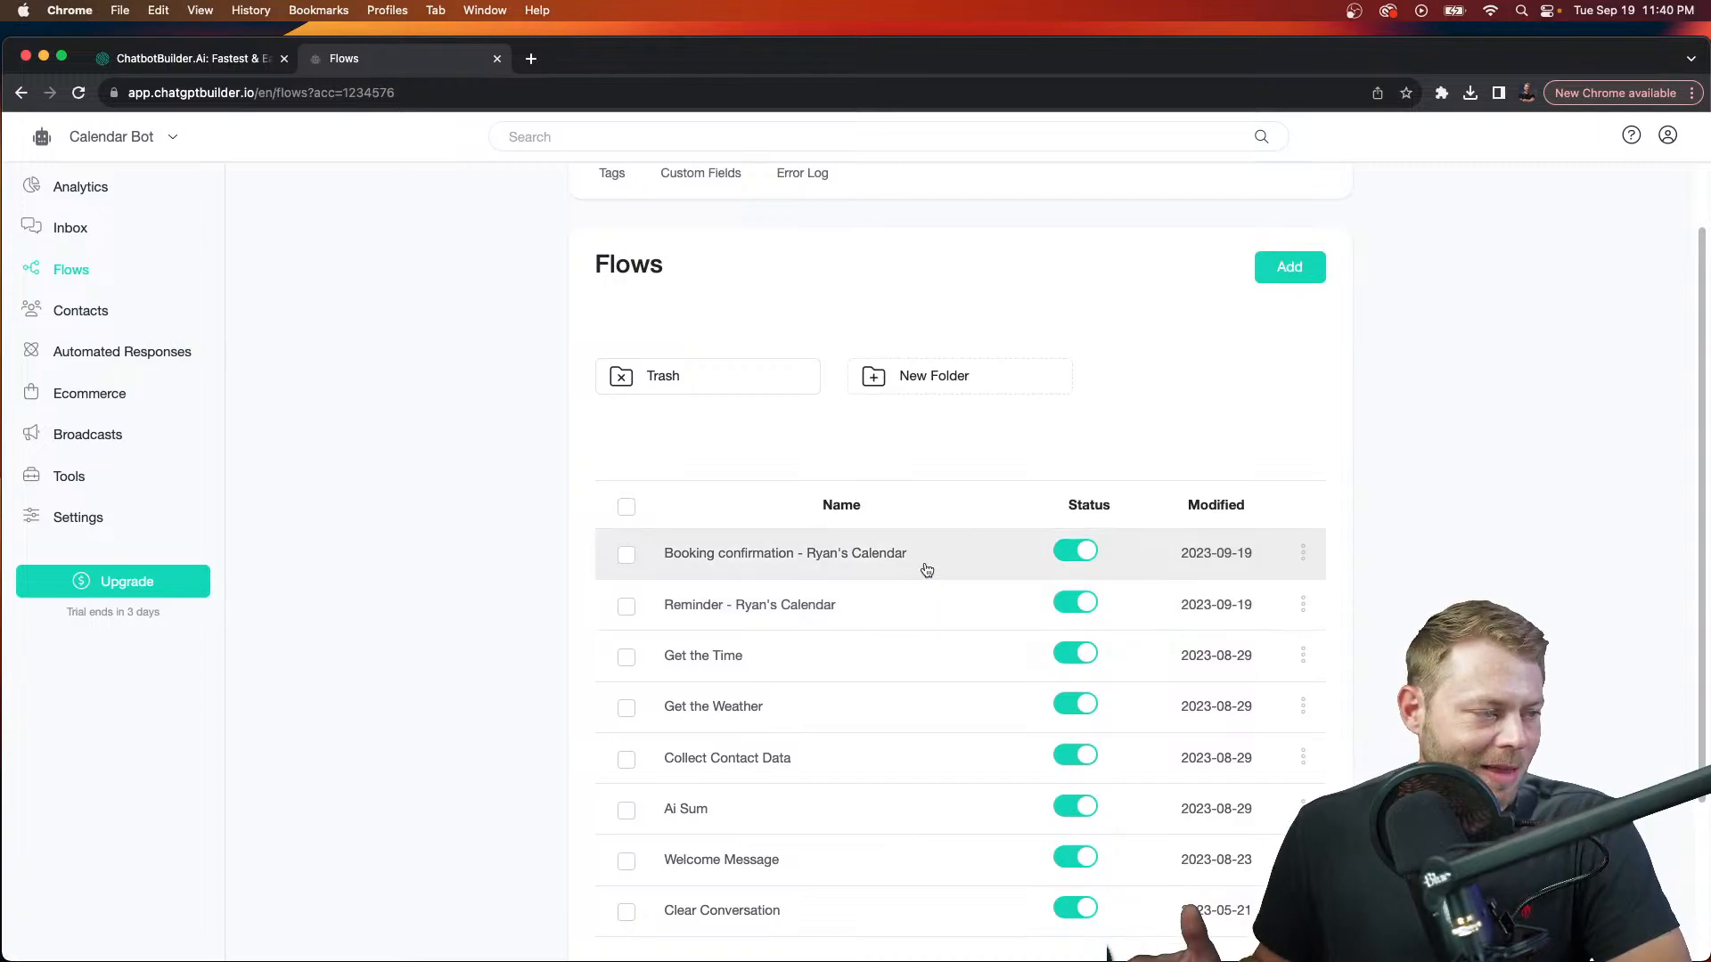
pyautogui.click(1292, 276)
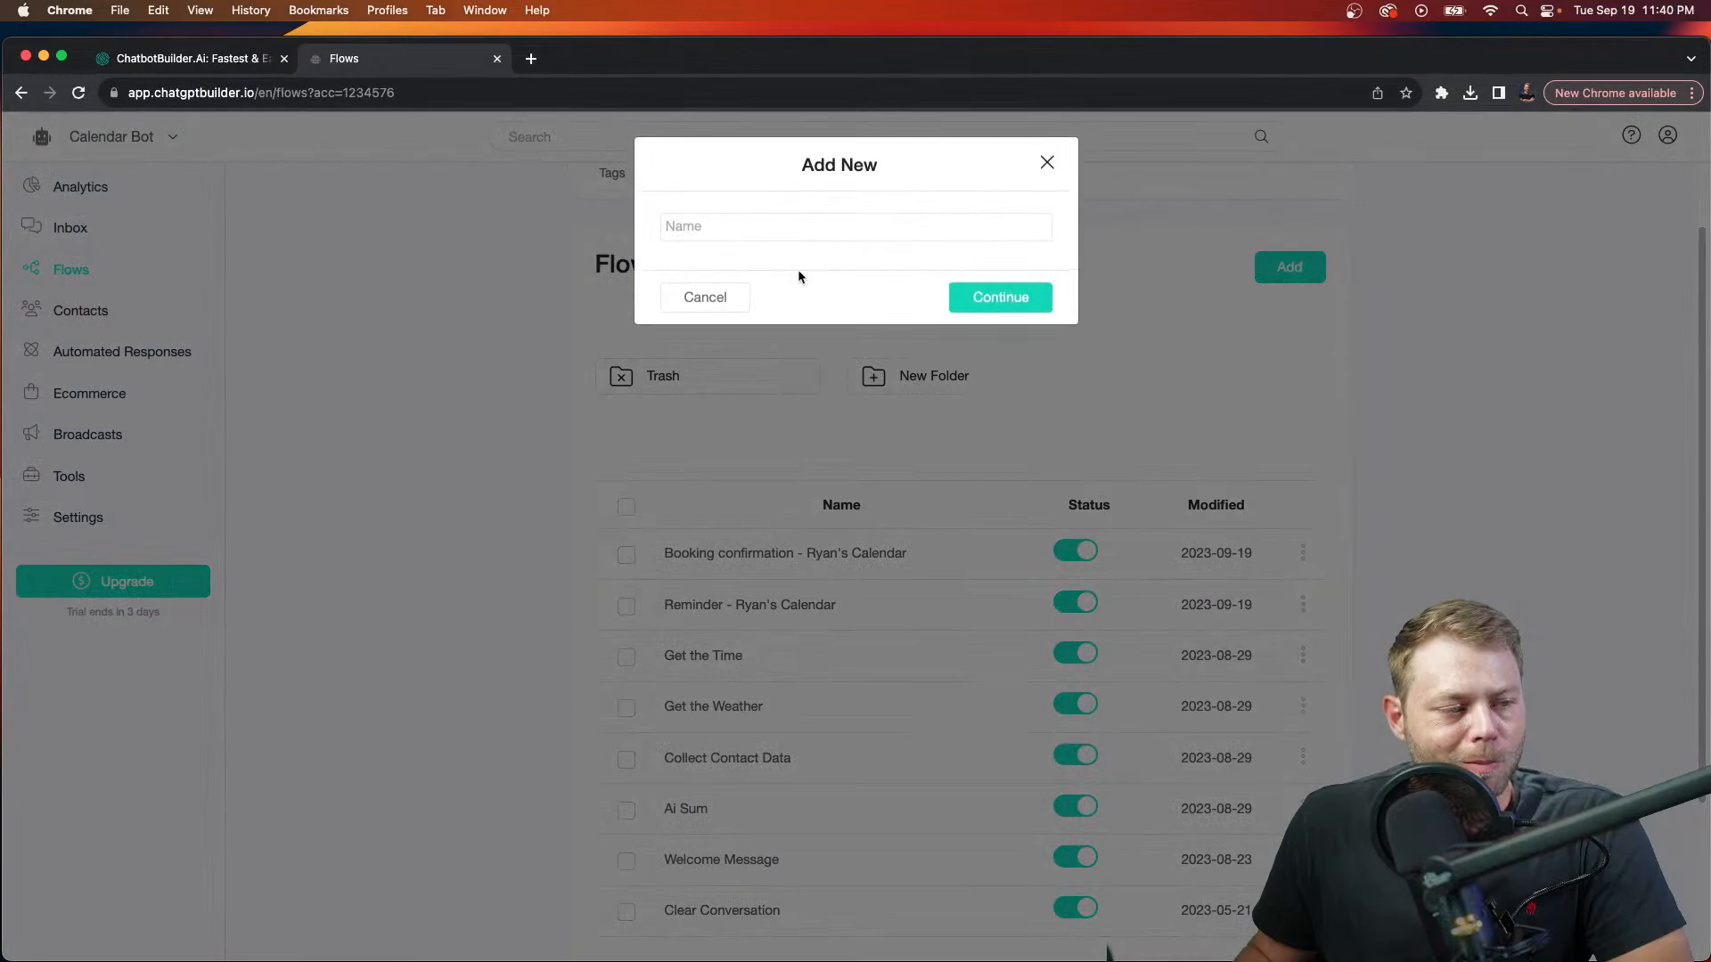
pyautogui.click(856, 229)
pyautogui.write('B')
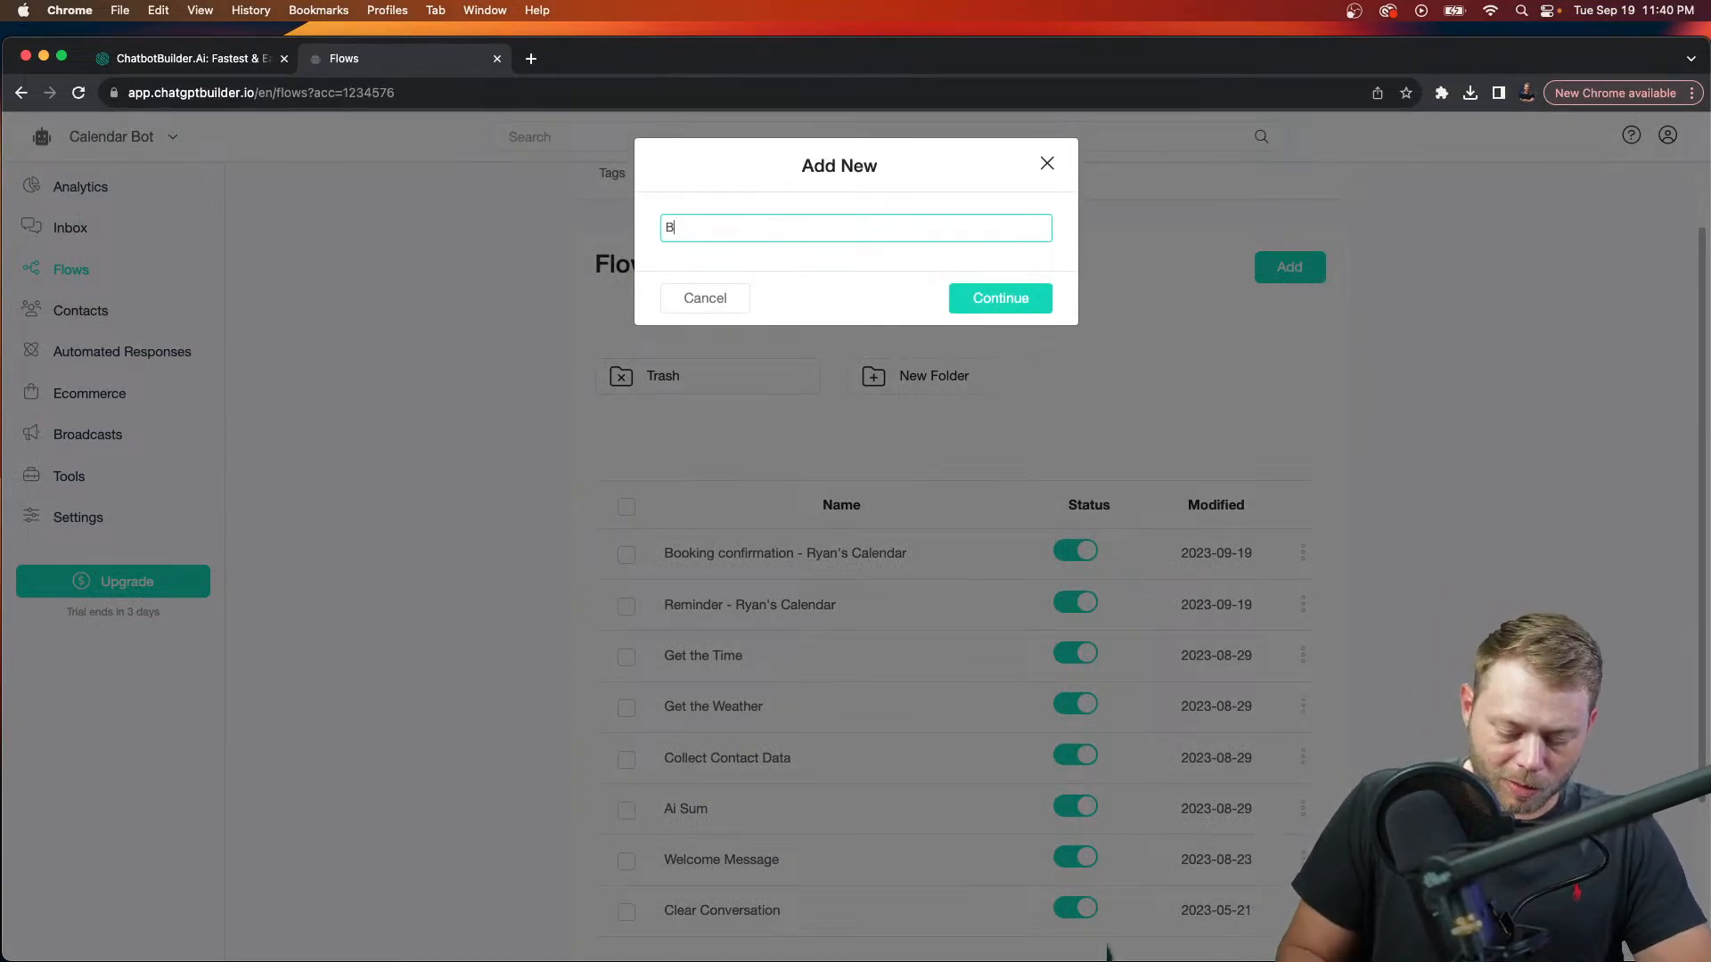
pyautogui.write('ook Button')
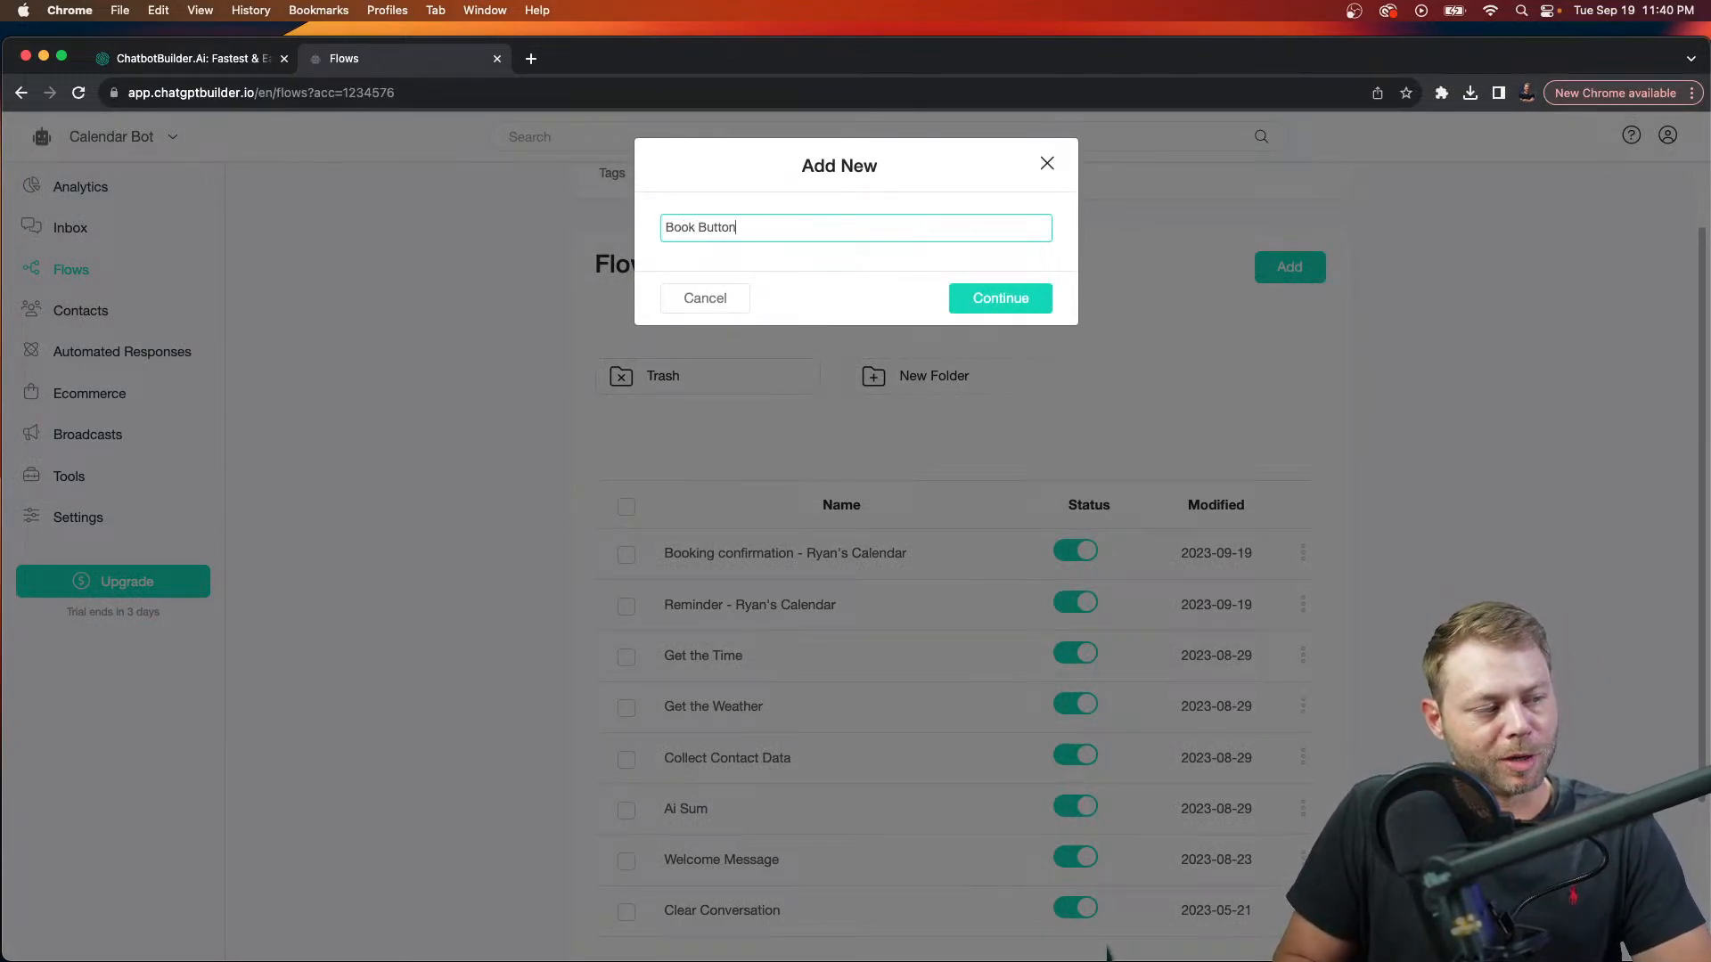
pyautogui.click(991, 287)
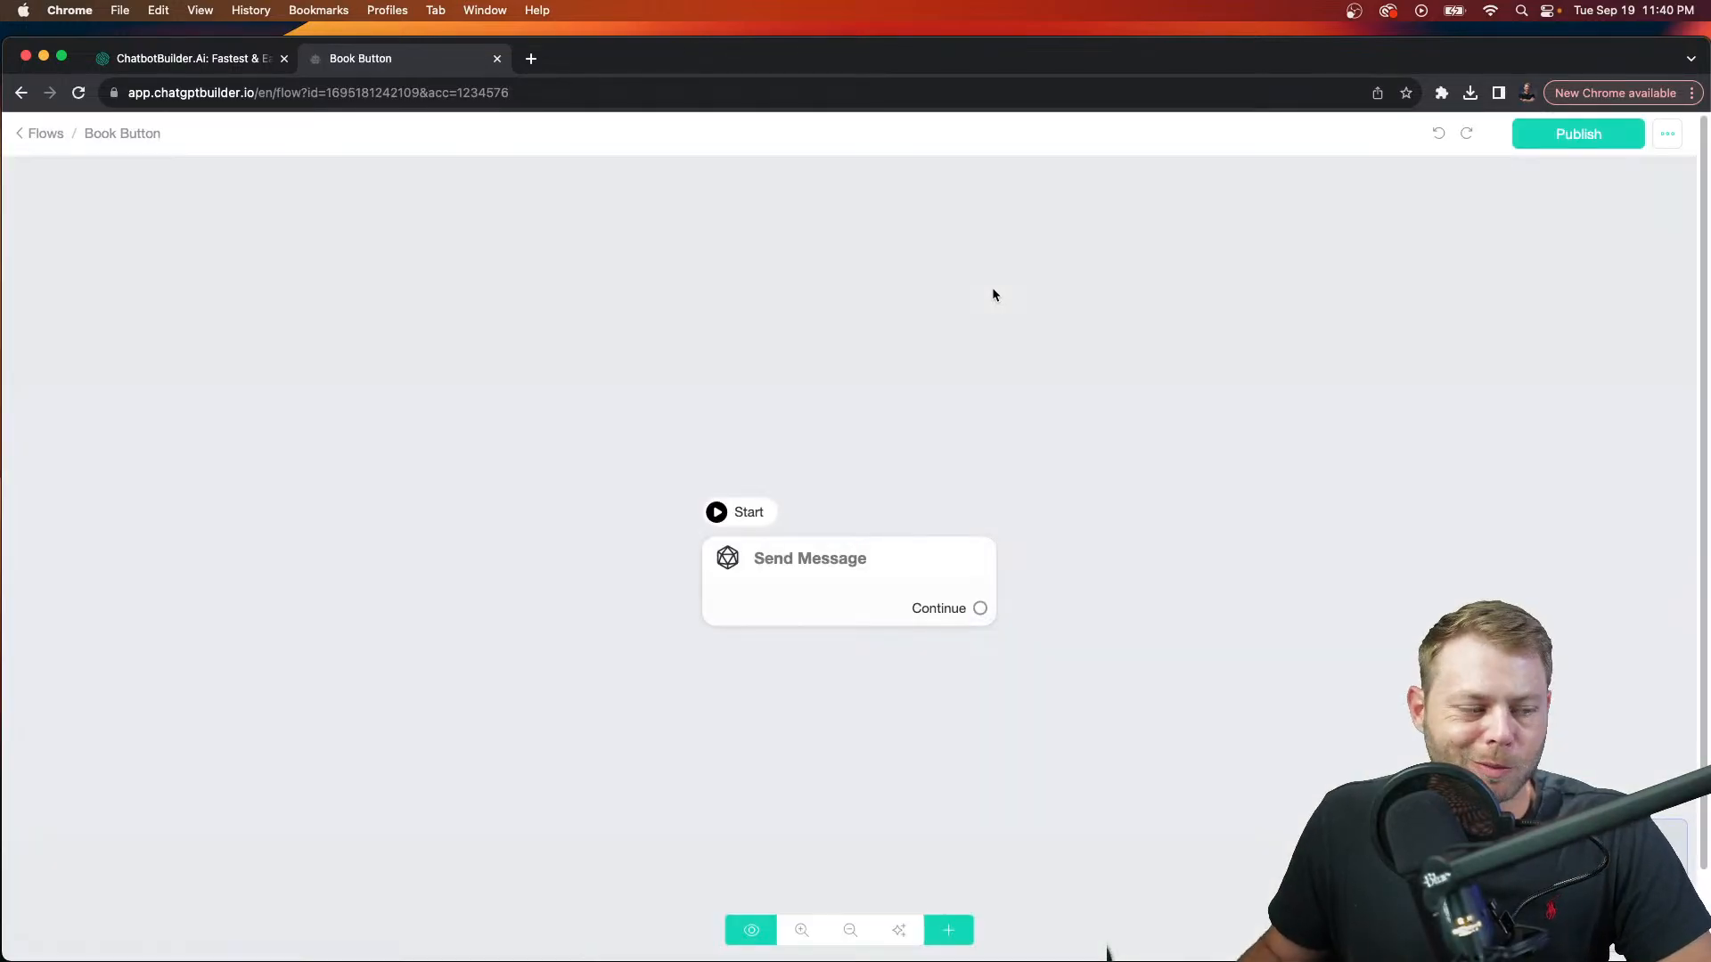
# Step: Add a text message reading 'Tap below to reserve now' to the Send Message step
pyautogui.click(933, 571)
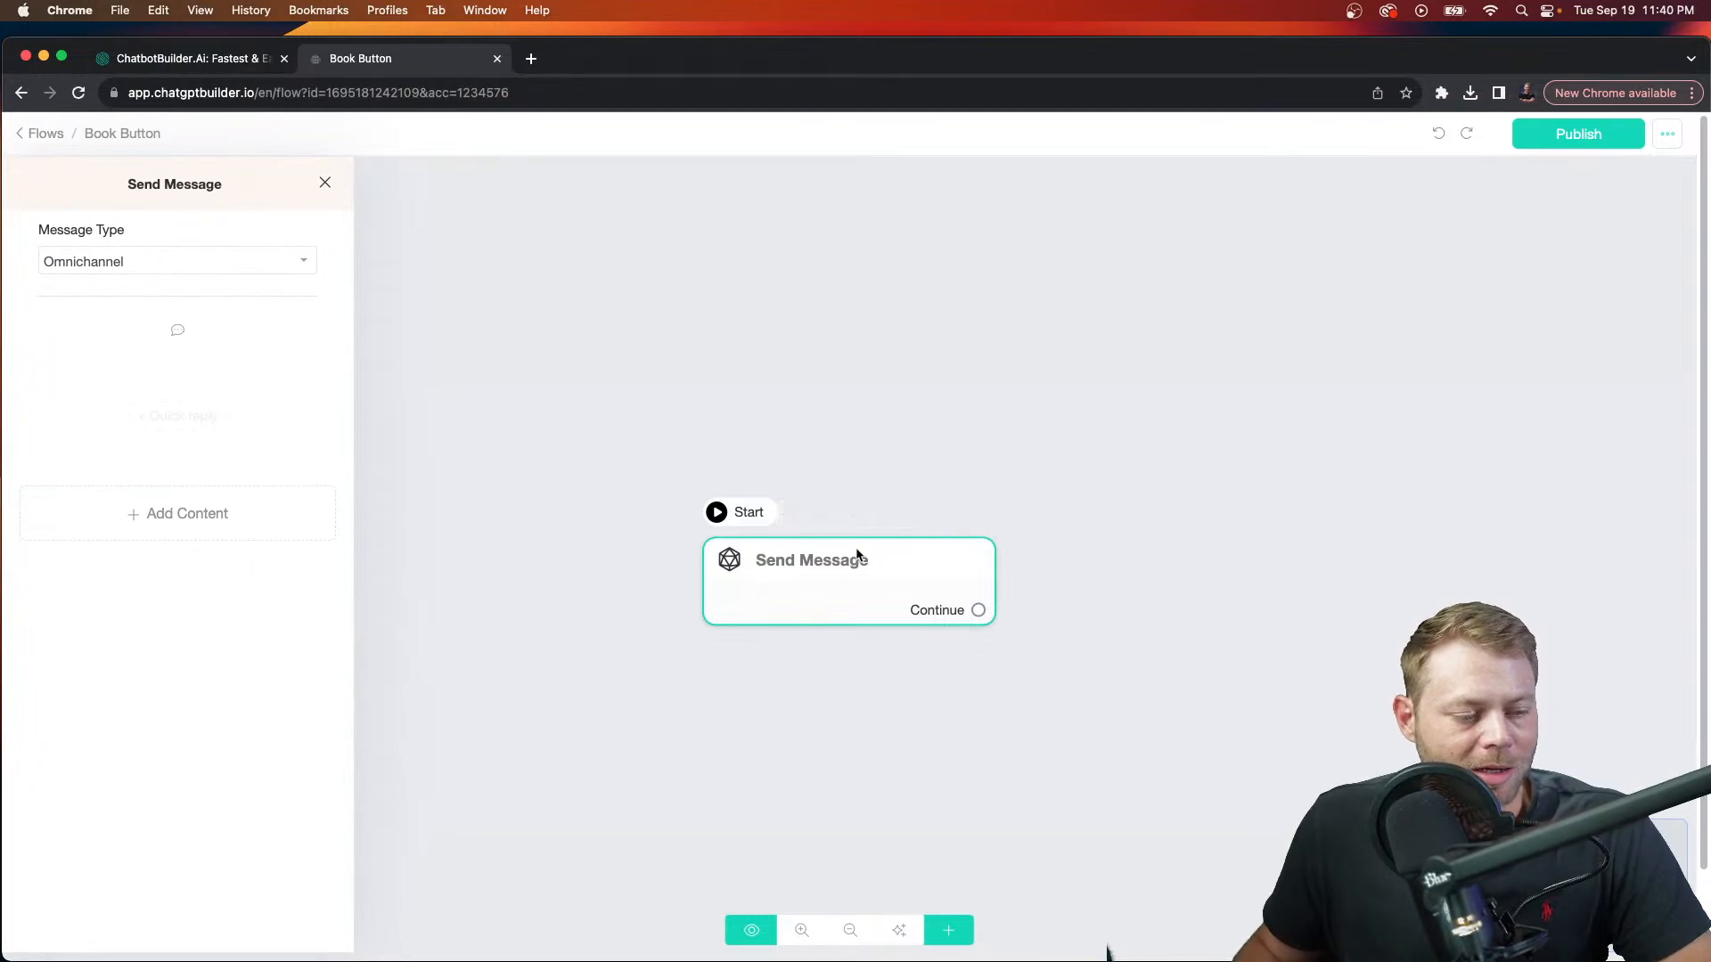
pyautogui.click(254, 522)
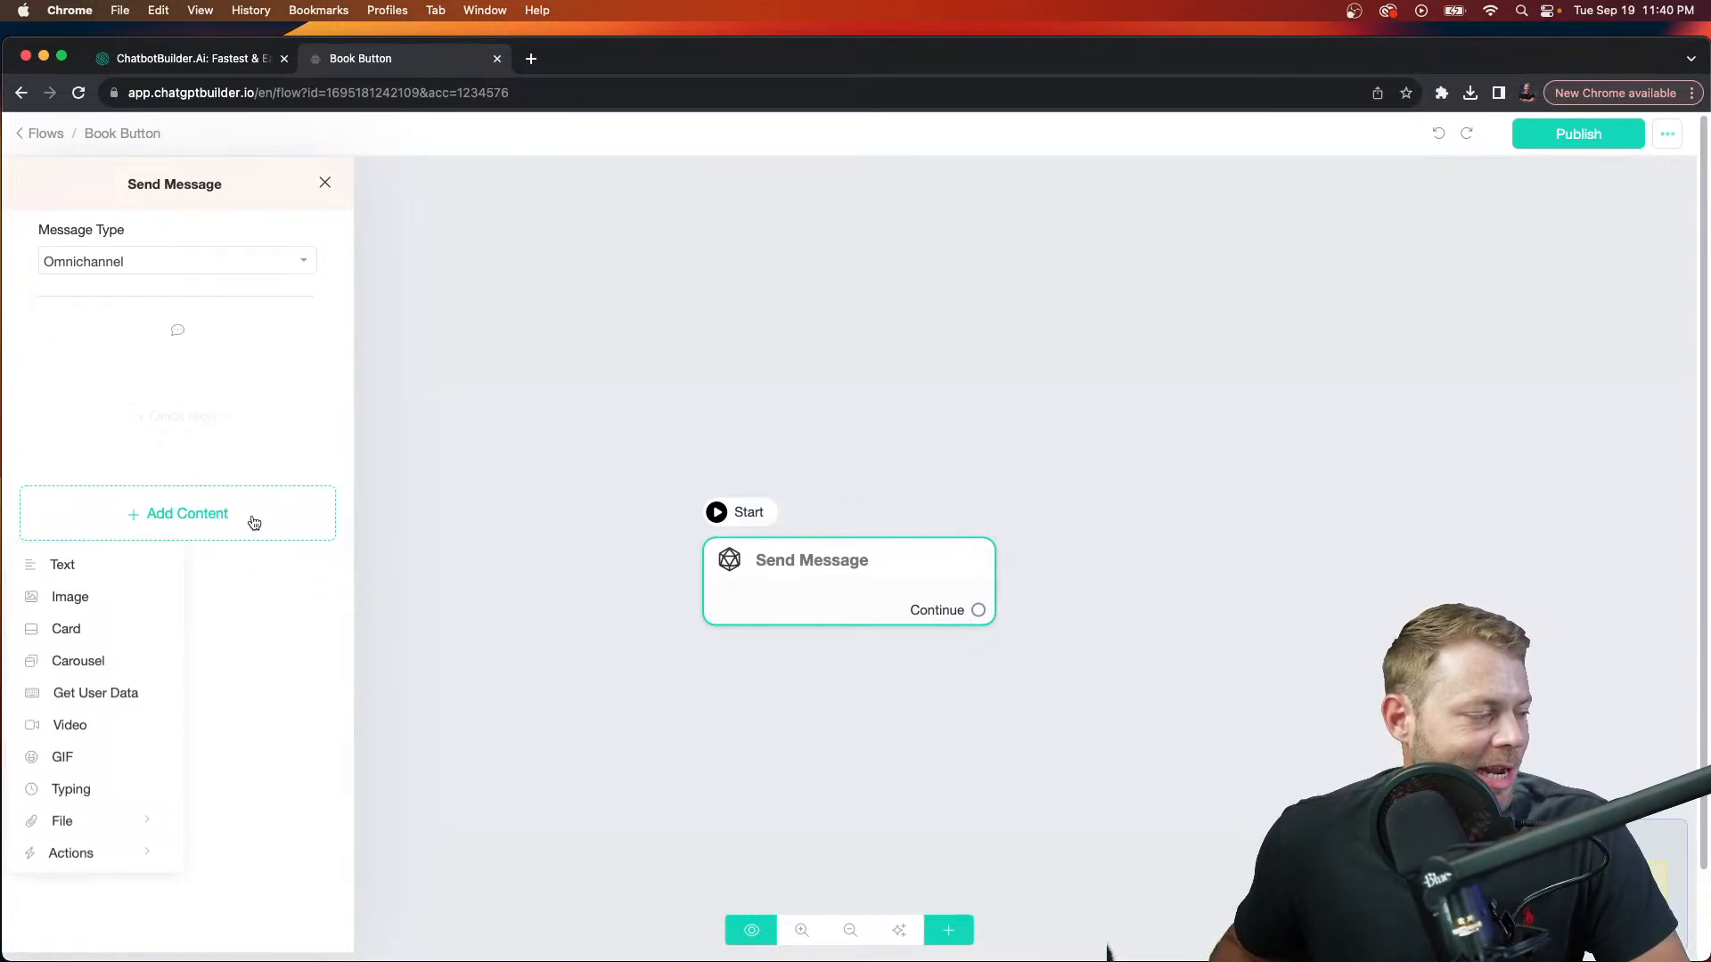
pyautogui.click(90, 567)
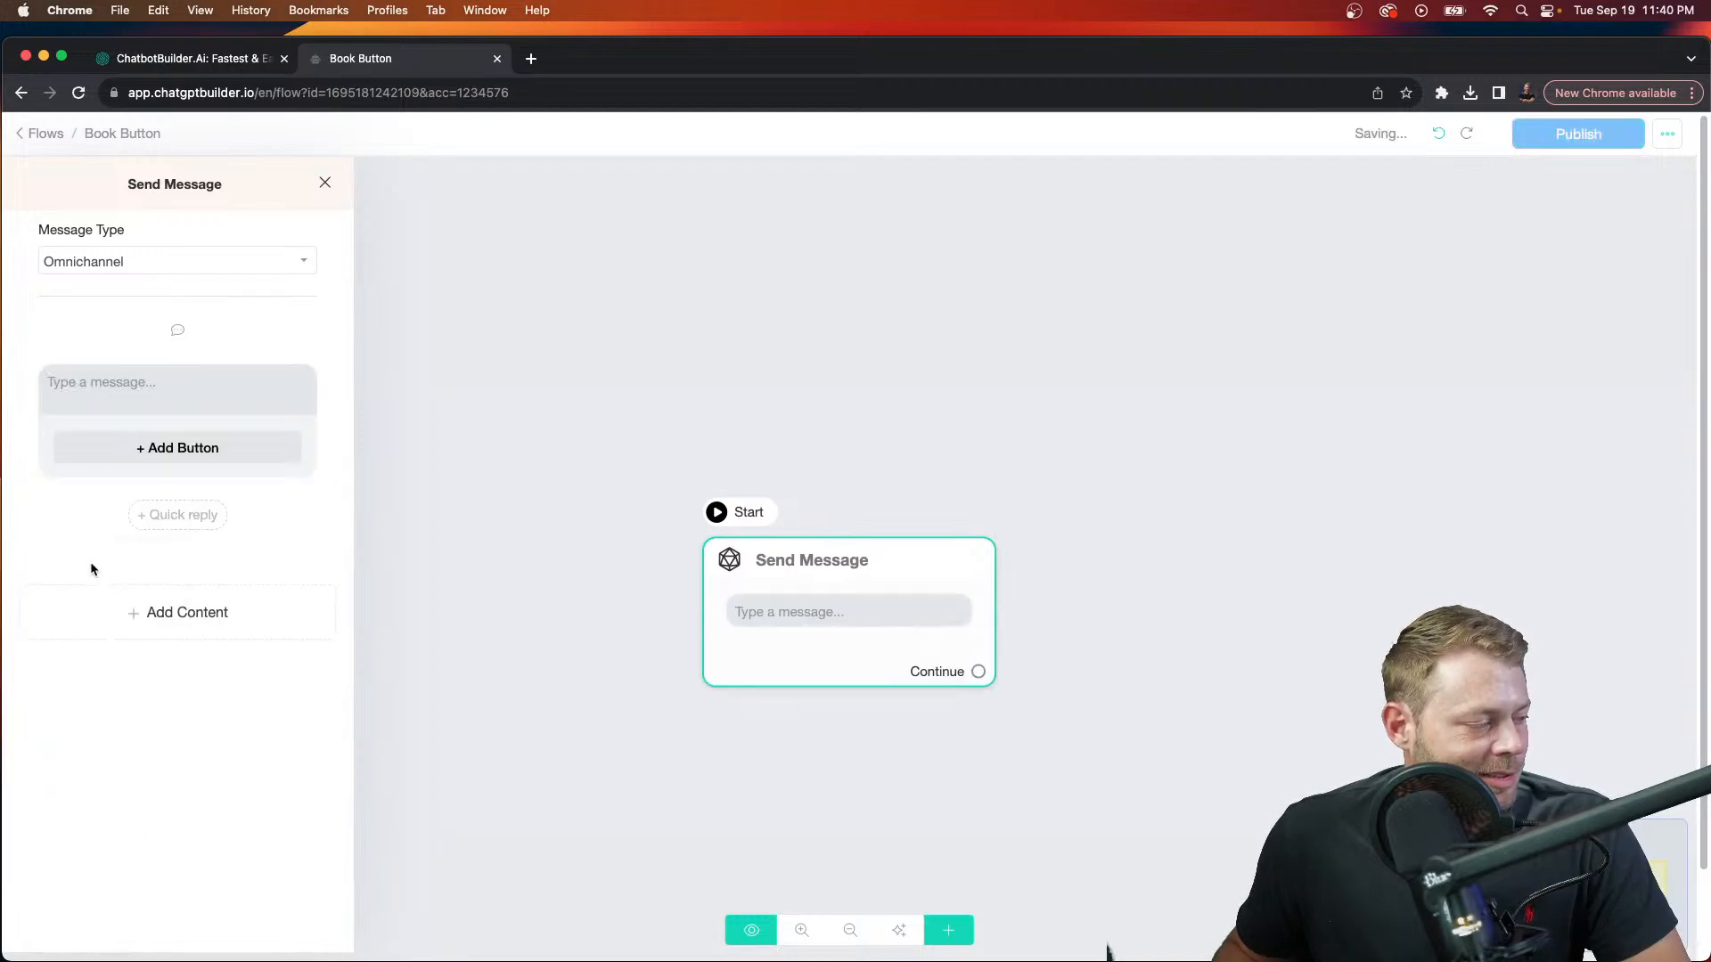
pyautogui.click(173, 397)
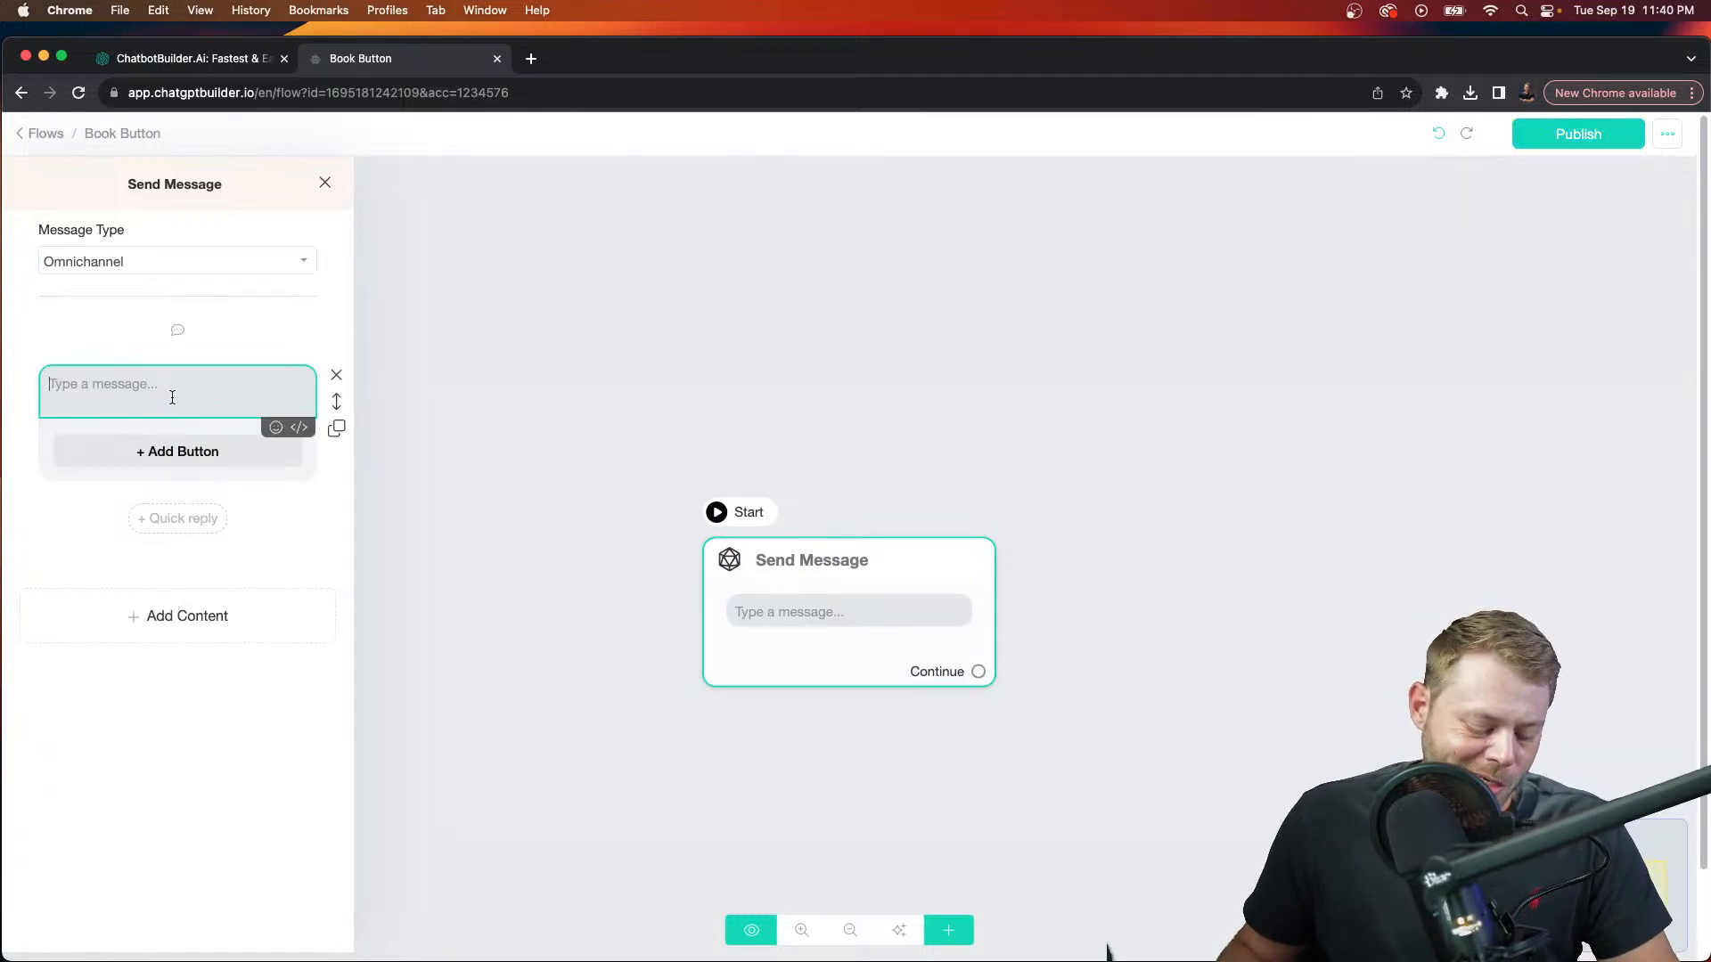
pyautogui.press('F5')
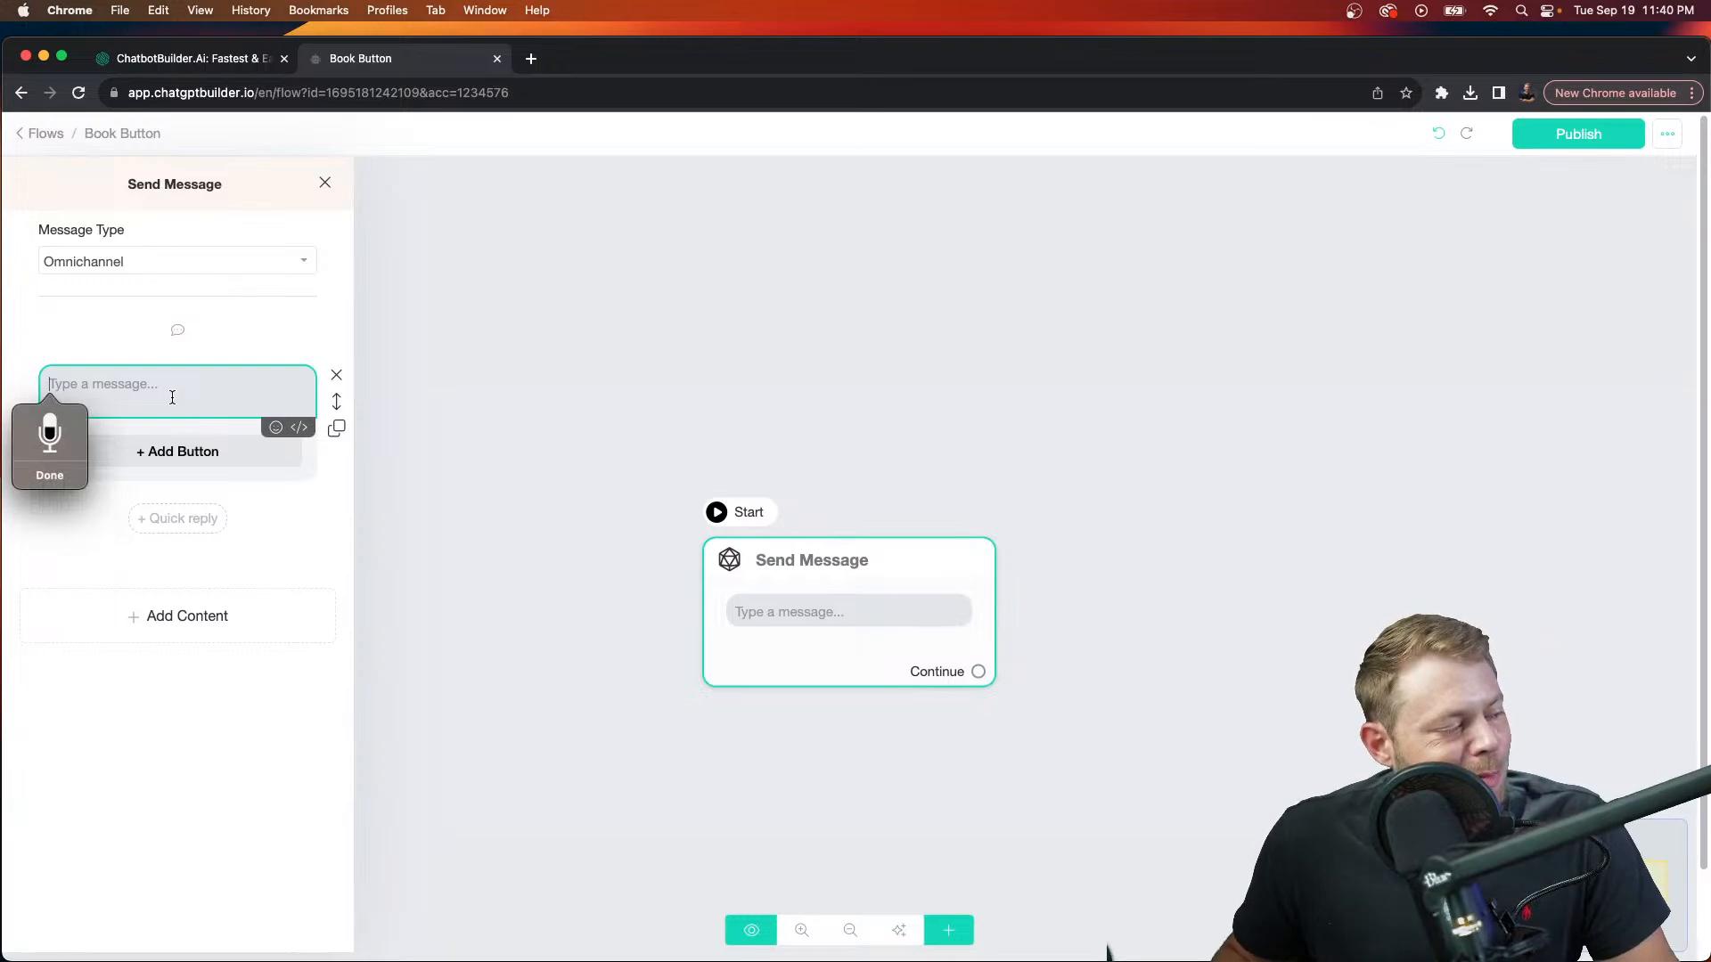
pyautogui.write('p below to reserve now')
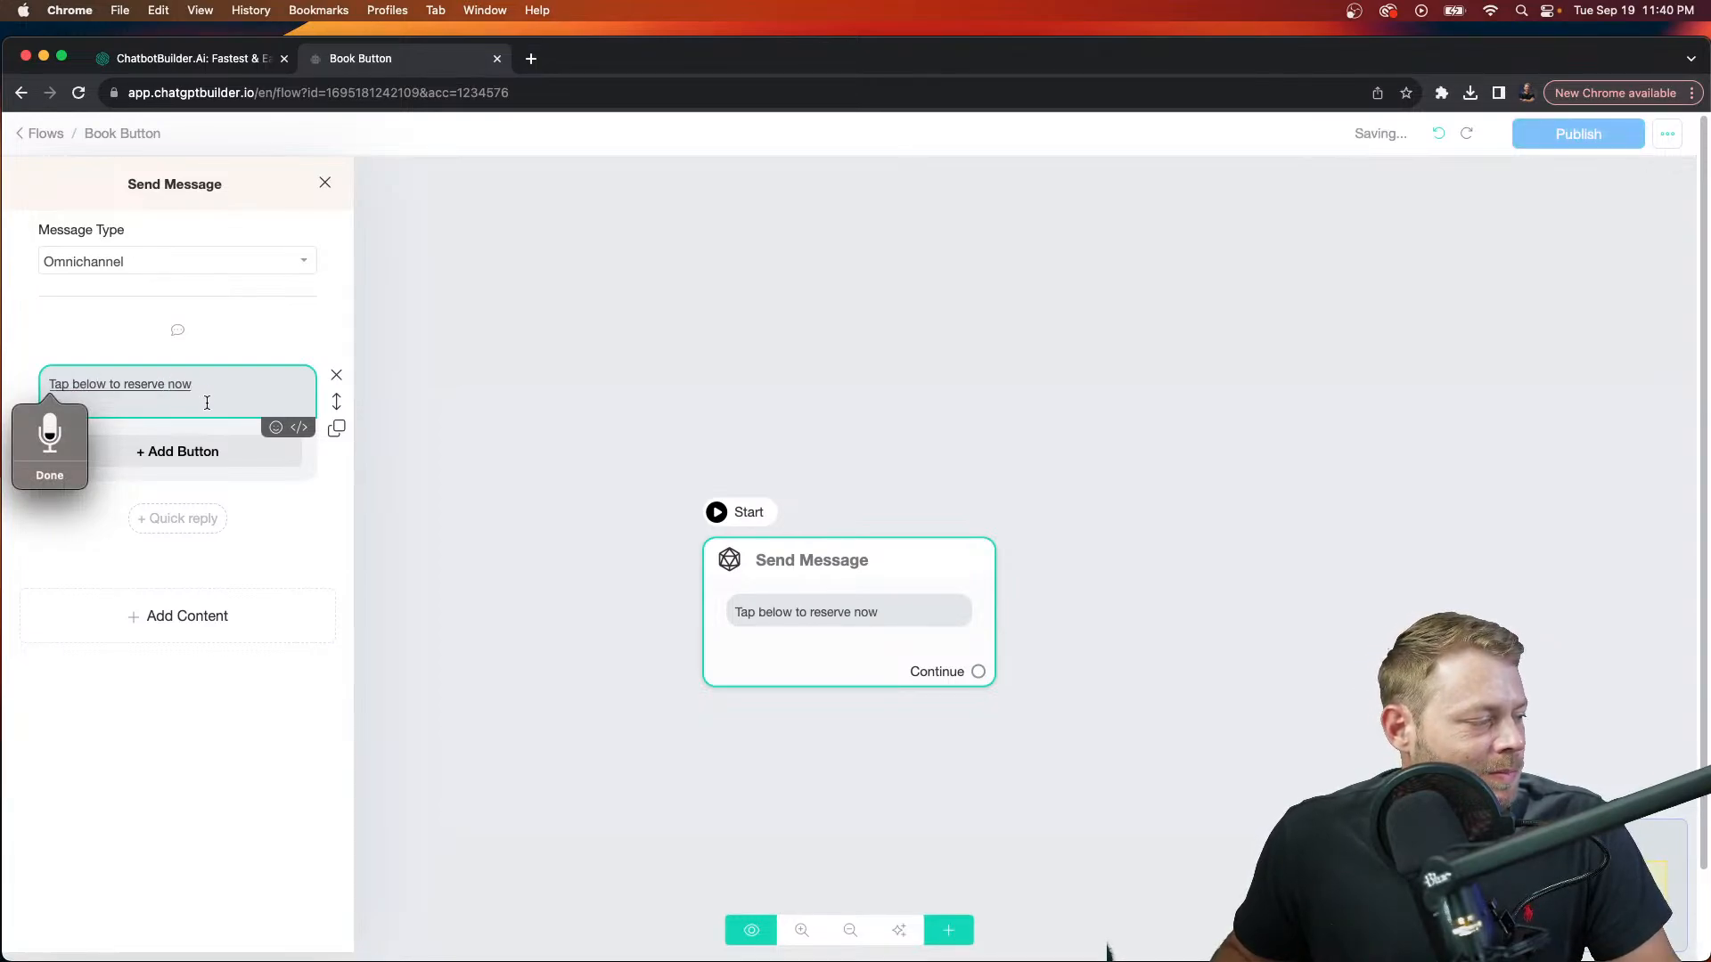
pyautogui.click(229, 395)
# Step: Add a button under the message and label it 'Book Now'
pyautogui.click(248, 450)
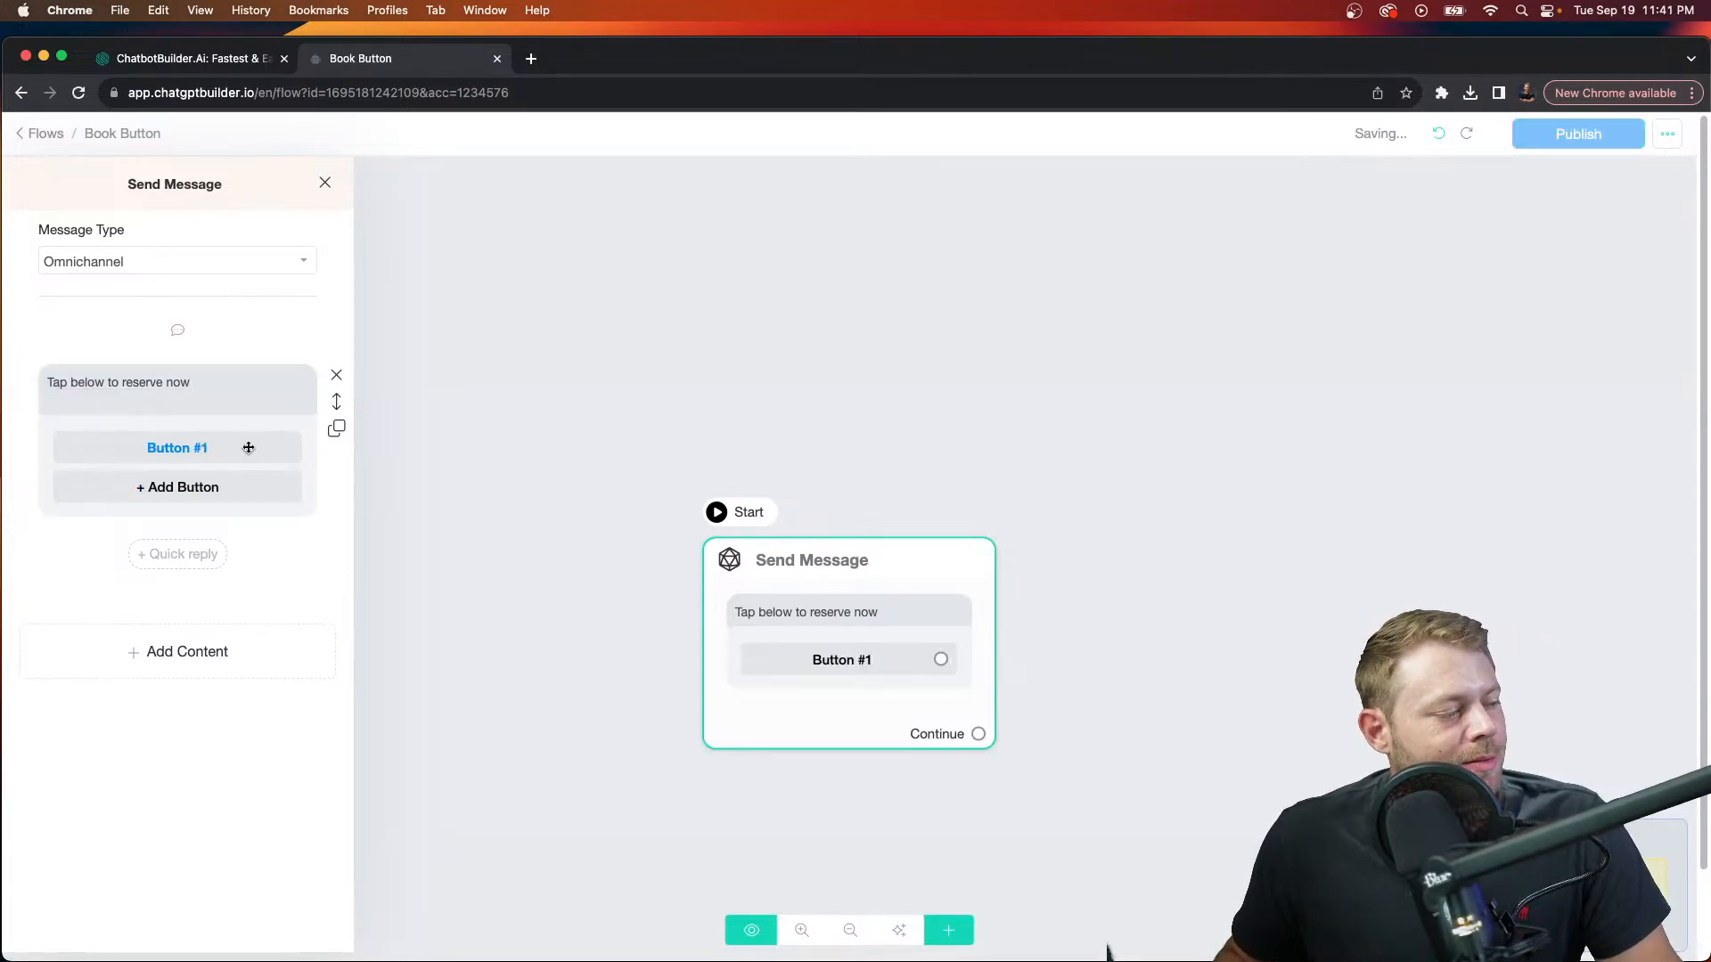
pyautogui.click(250, 447)
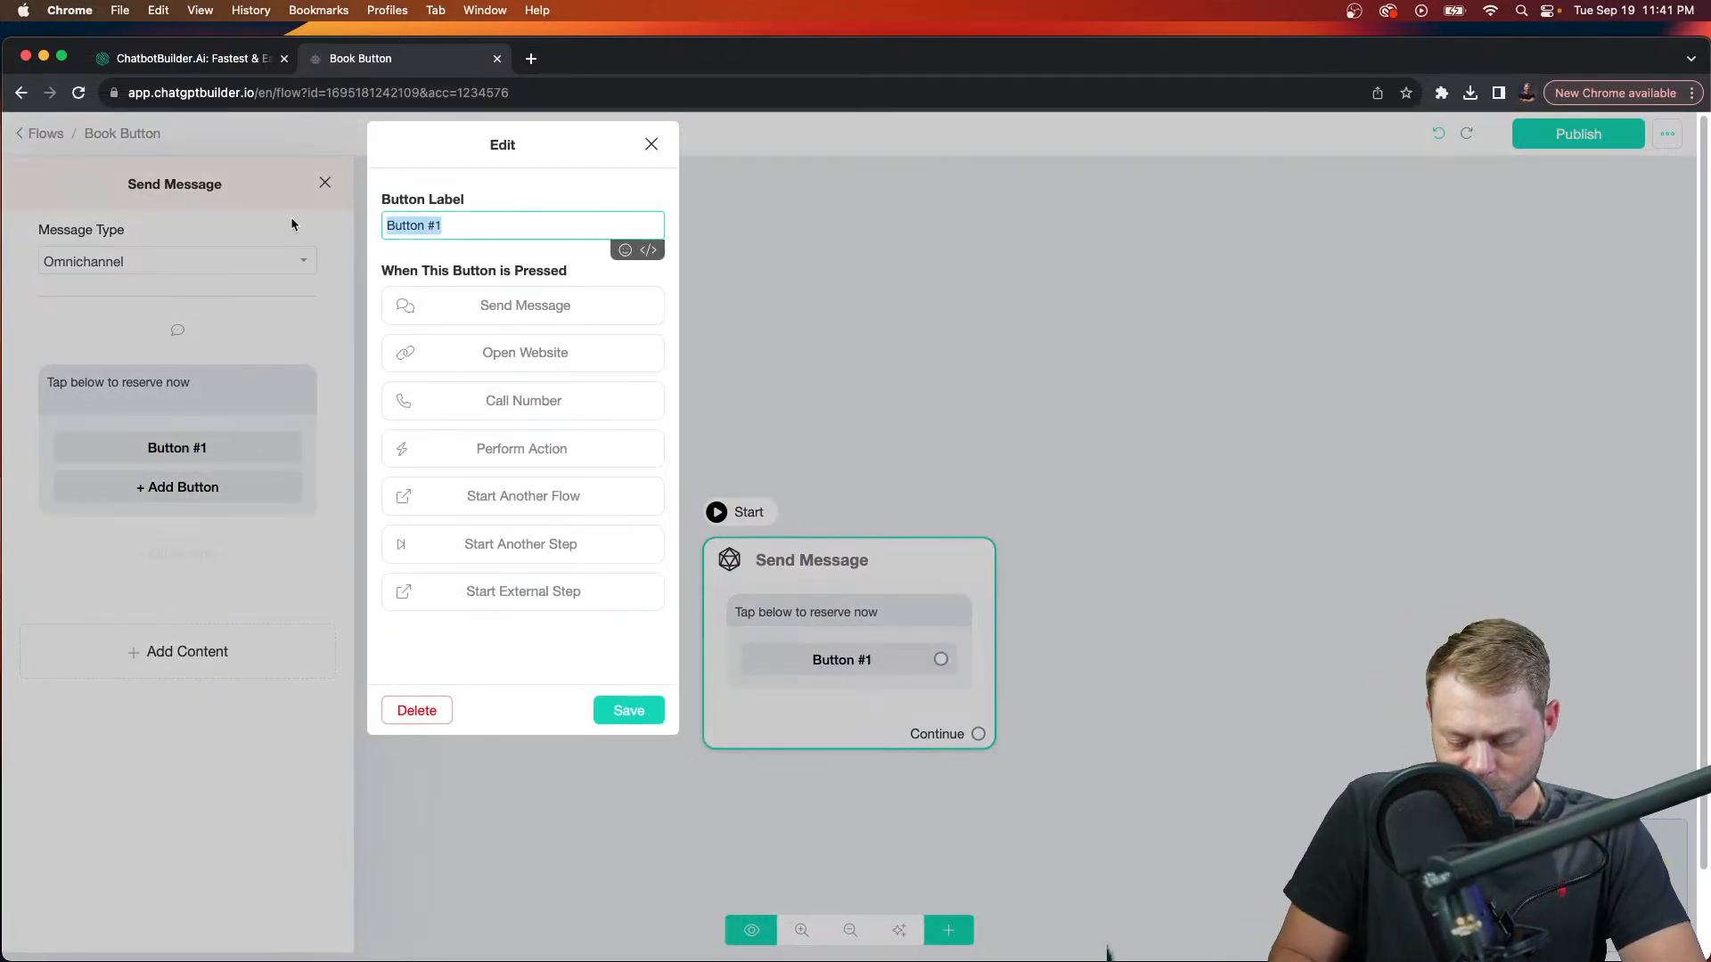
pyautogui.write('Book Now')
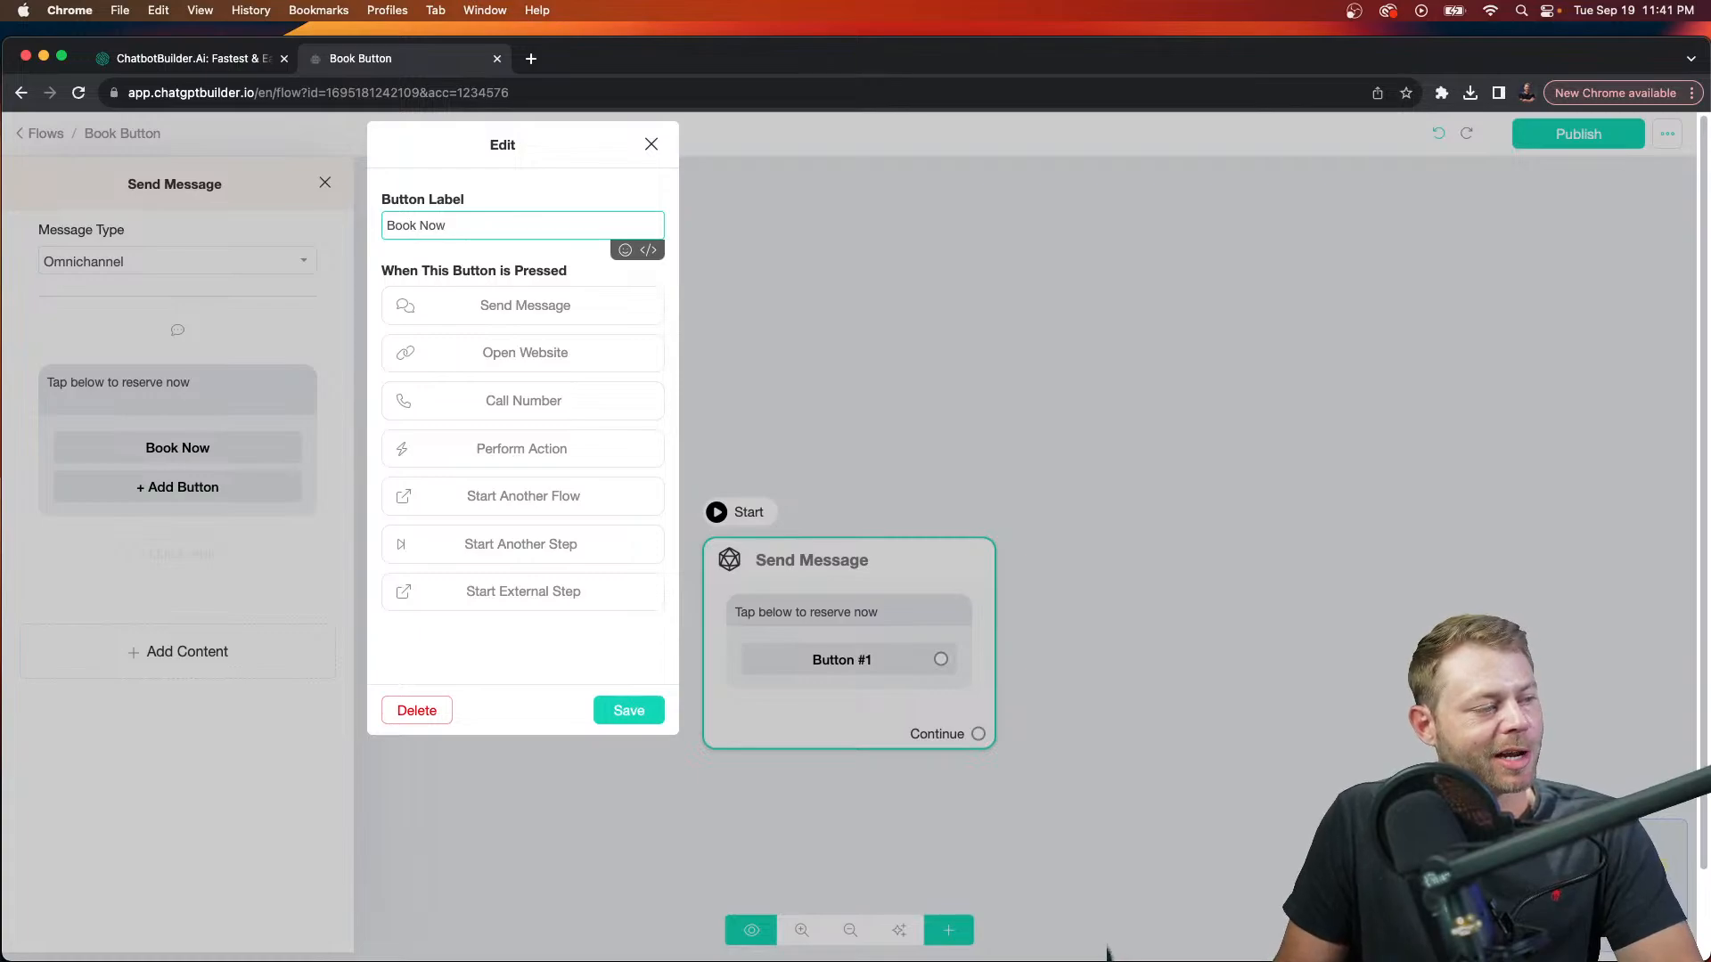
# Step: Set the Book Now button to Open Website, using the pasted calendar booking link
pyautogui.click(510, 355)
pyautogui.click(497, 382)
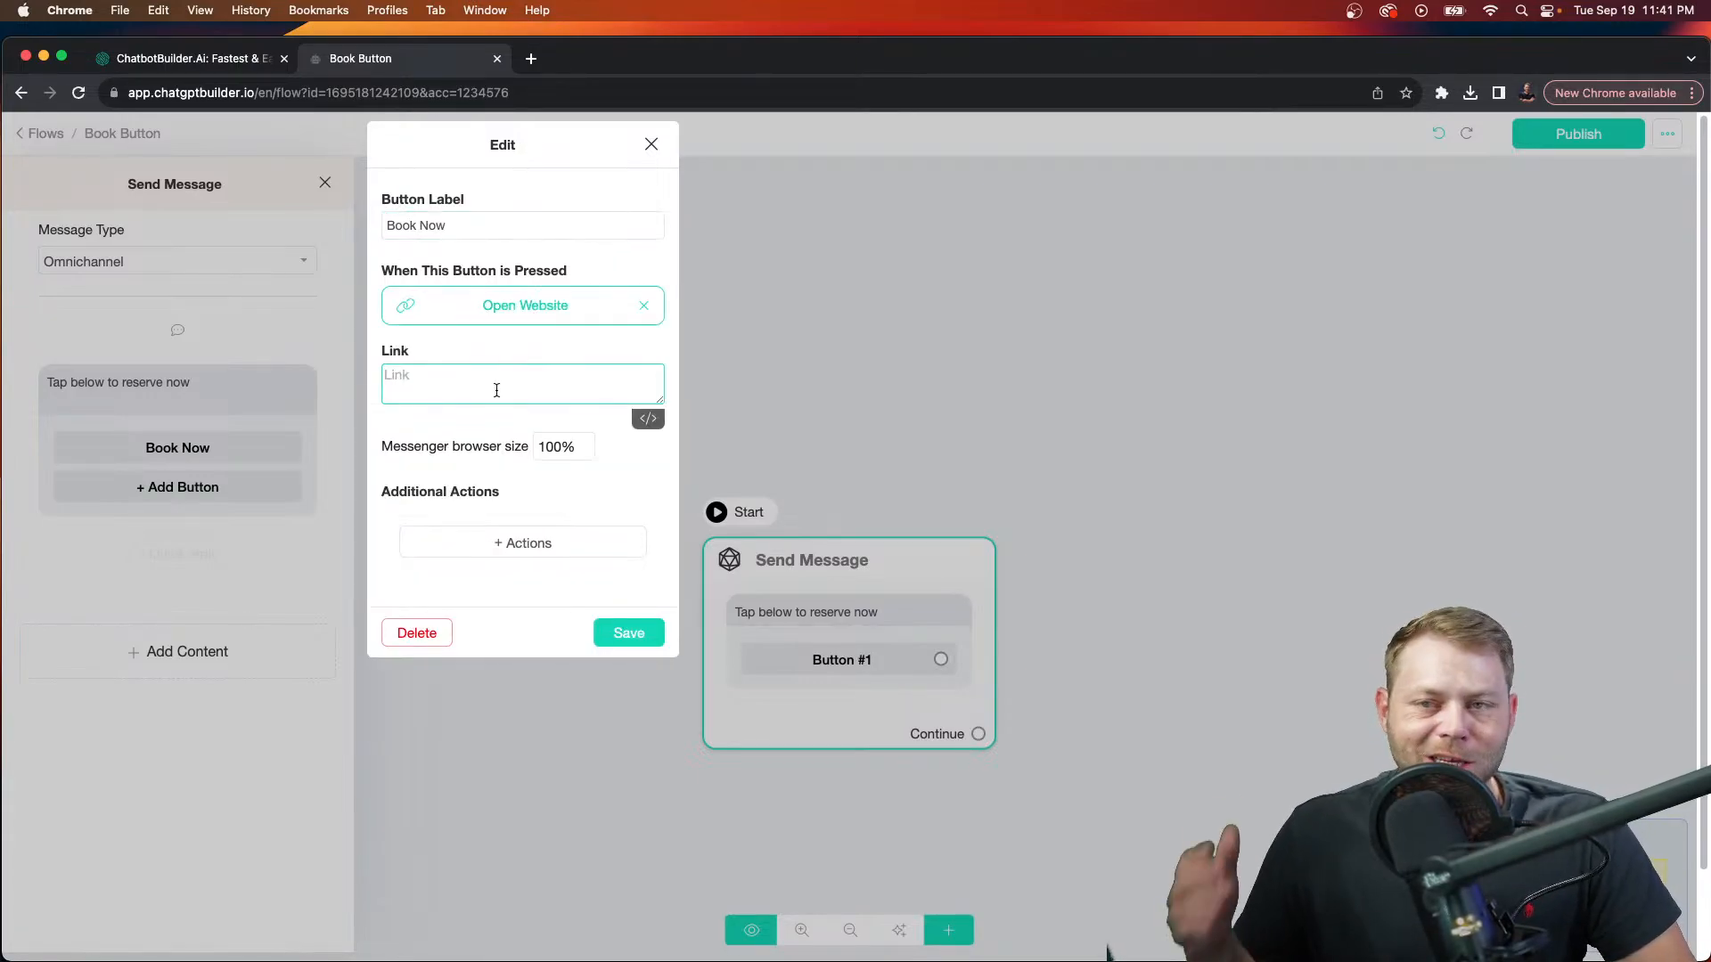
pyautogui.write('https://app.chatgptbuilder.io/booking?id=222303&p=1234576&u={{user_id}}&c={{user_code}}&l={{locale2}}&ch={{channel_id}}')
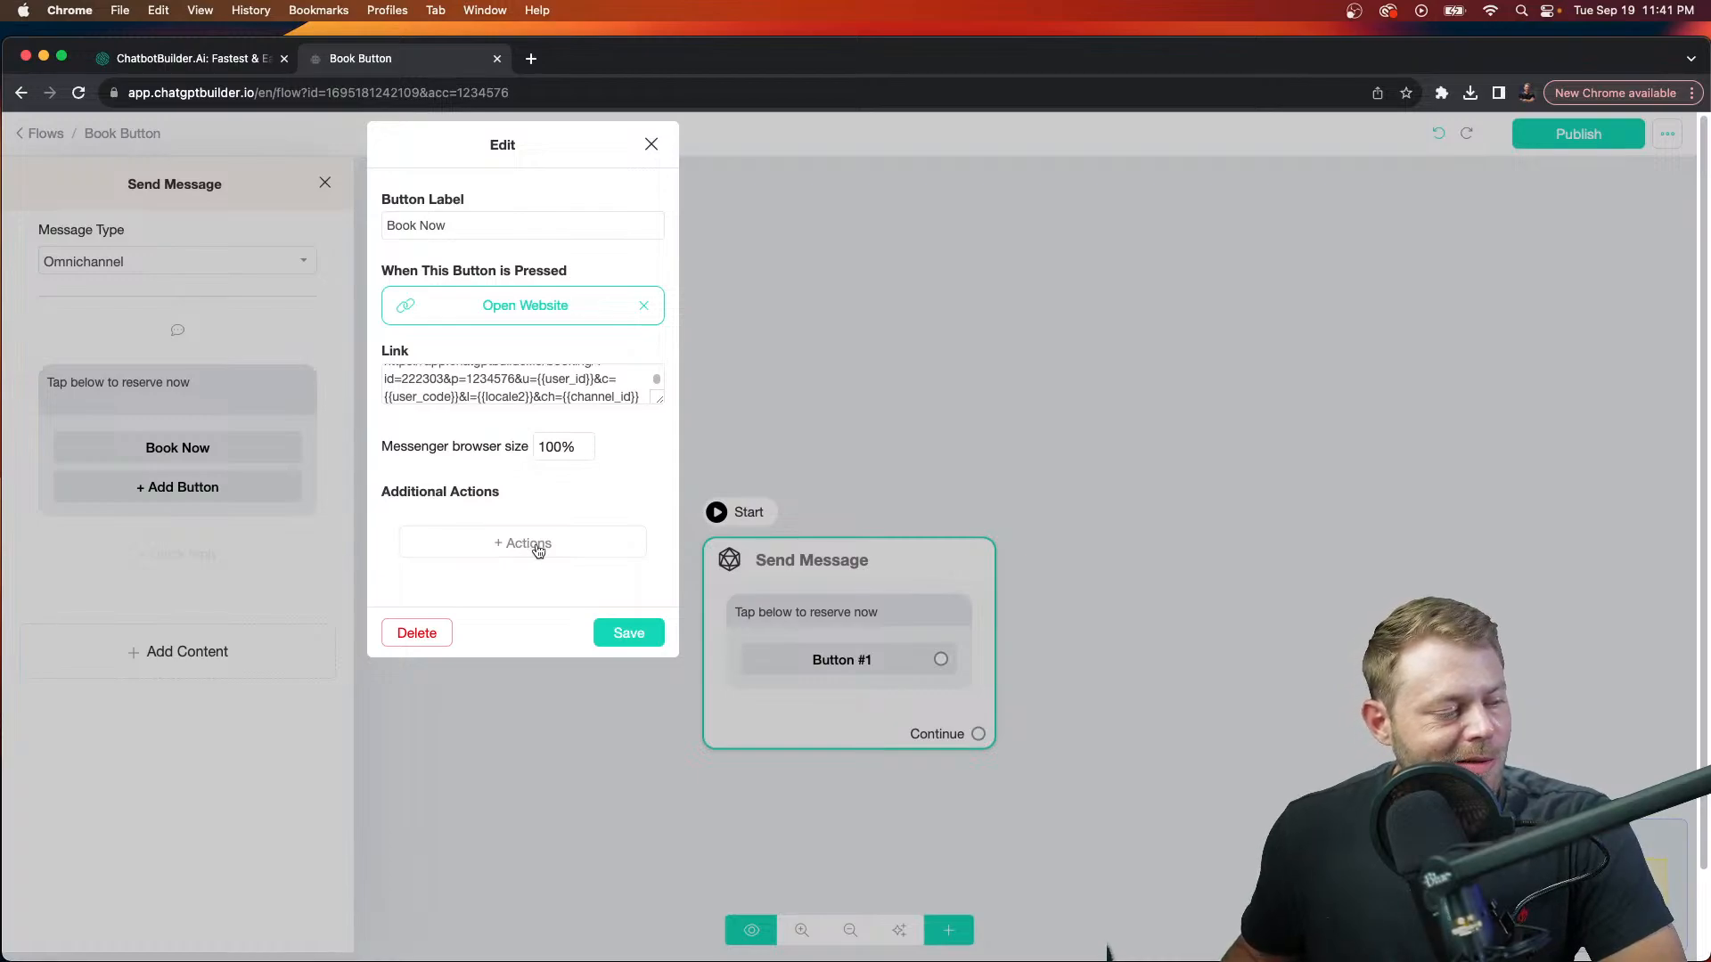
# Step: Add a 'Warm Lead' tag action to the Book Now button and save the button
pyautogui.click(537, 551)
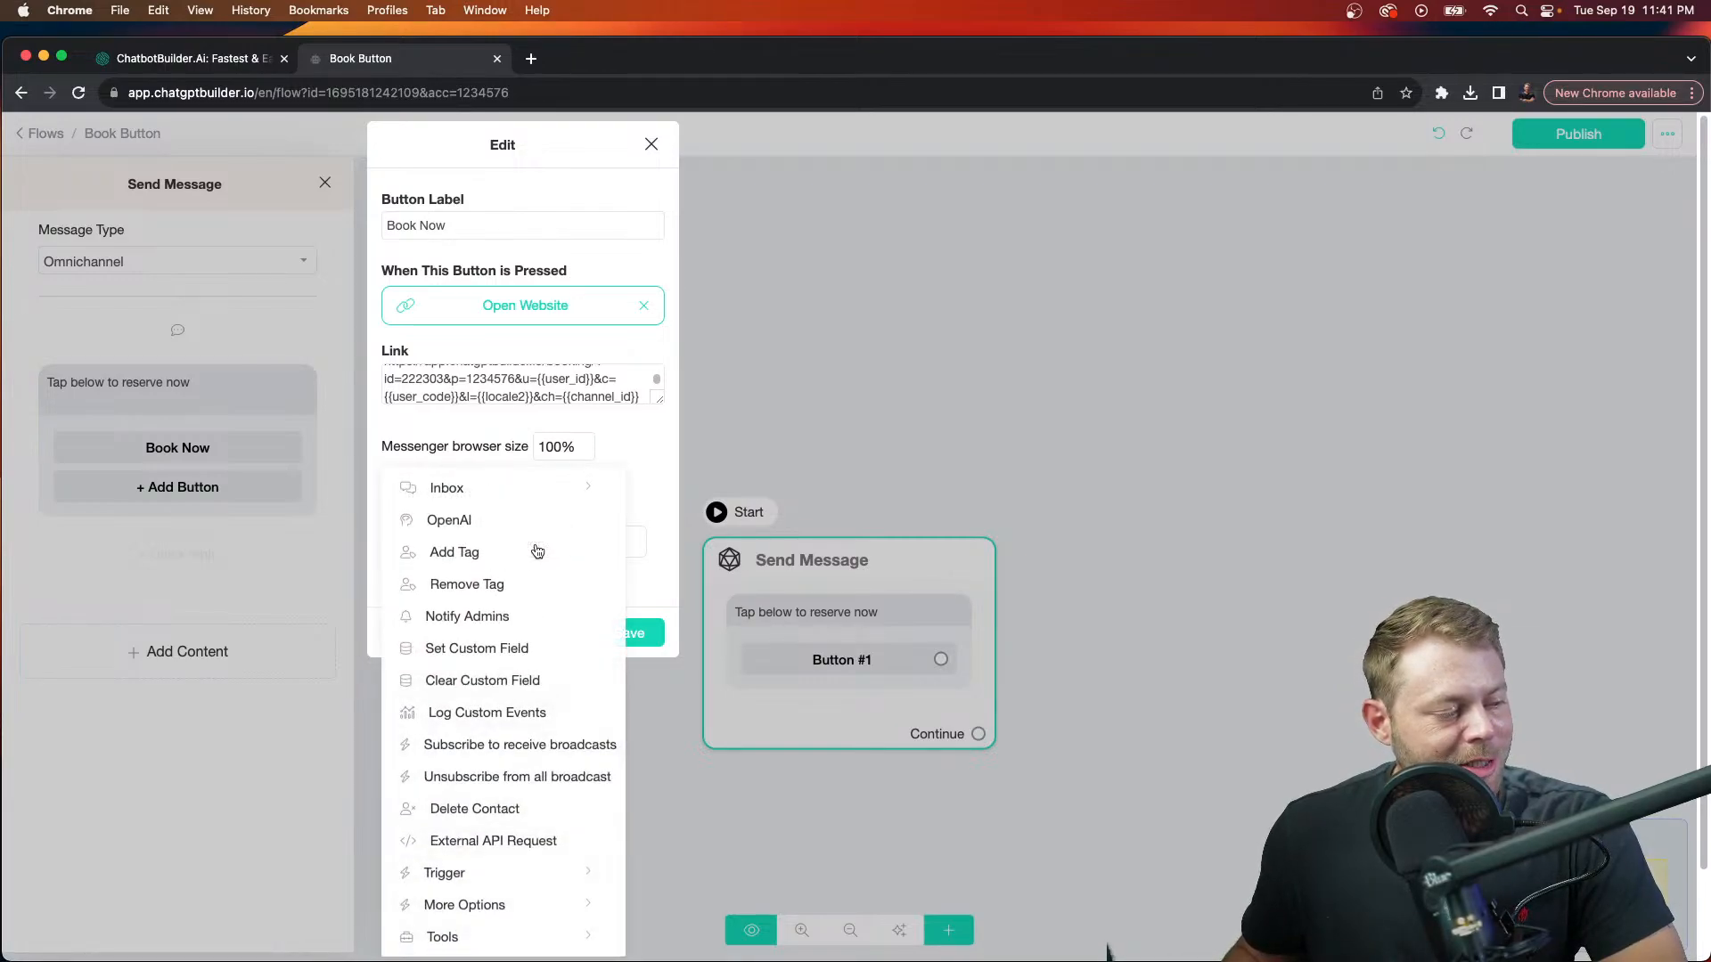
pyautogui.click(477, 558)
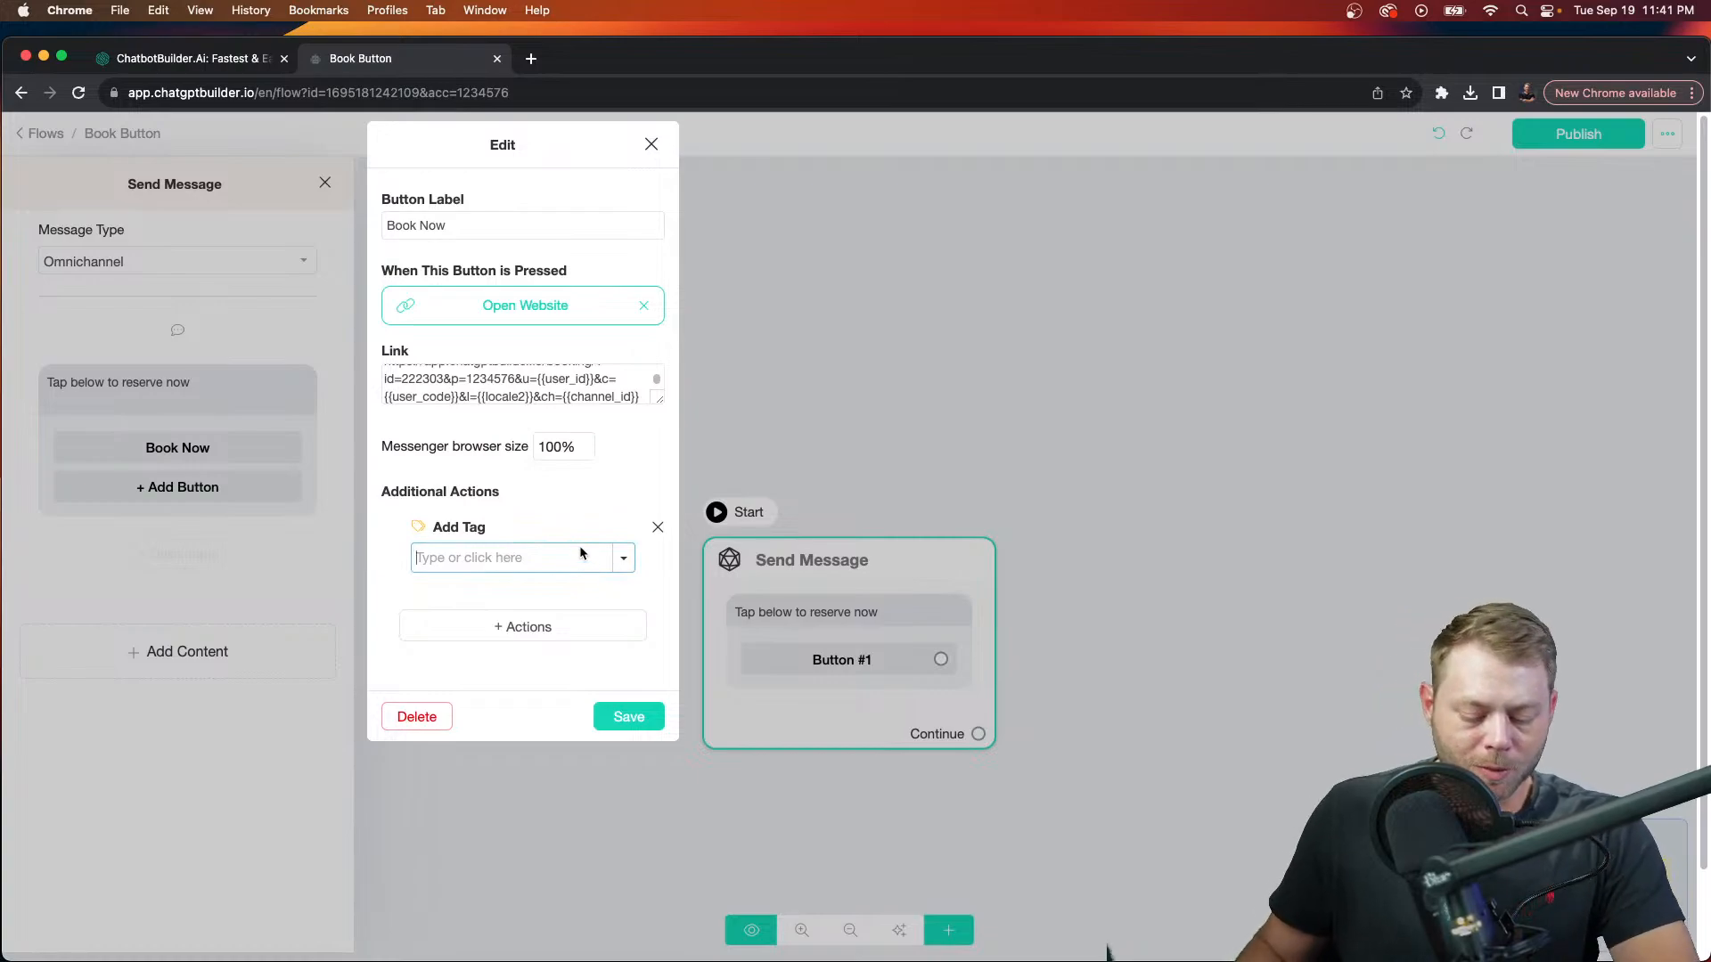
pyautogui.write('Wa')
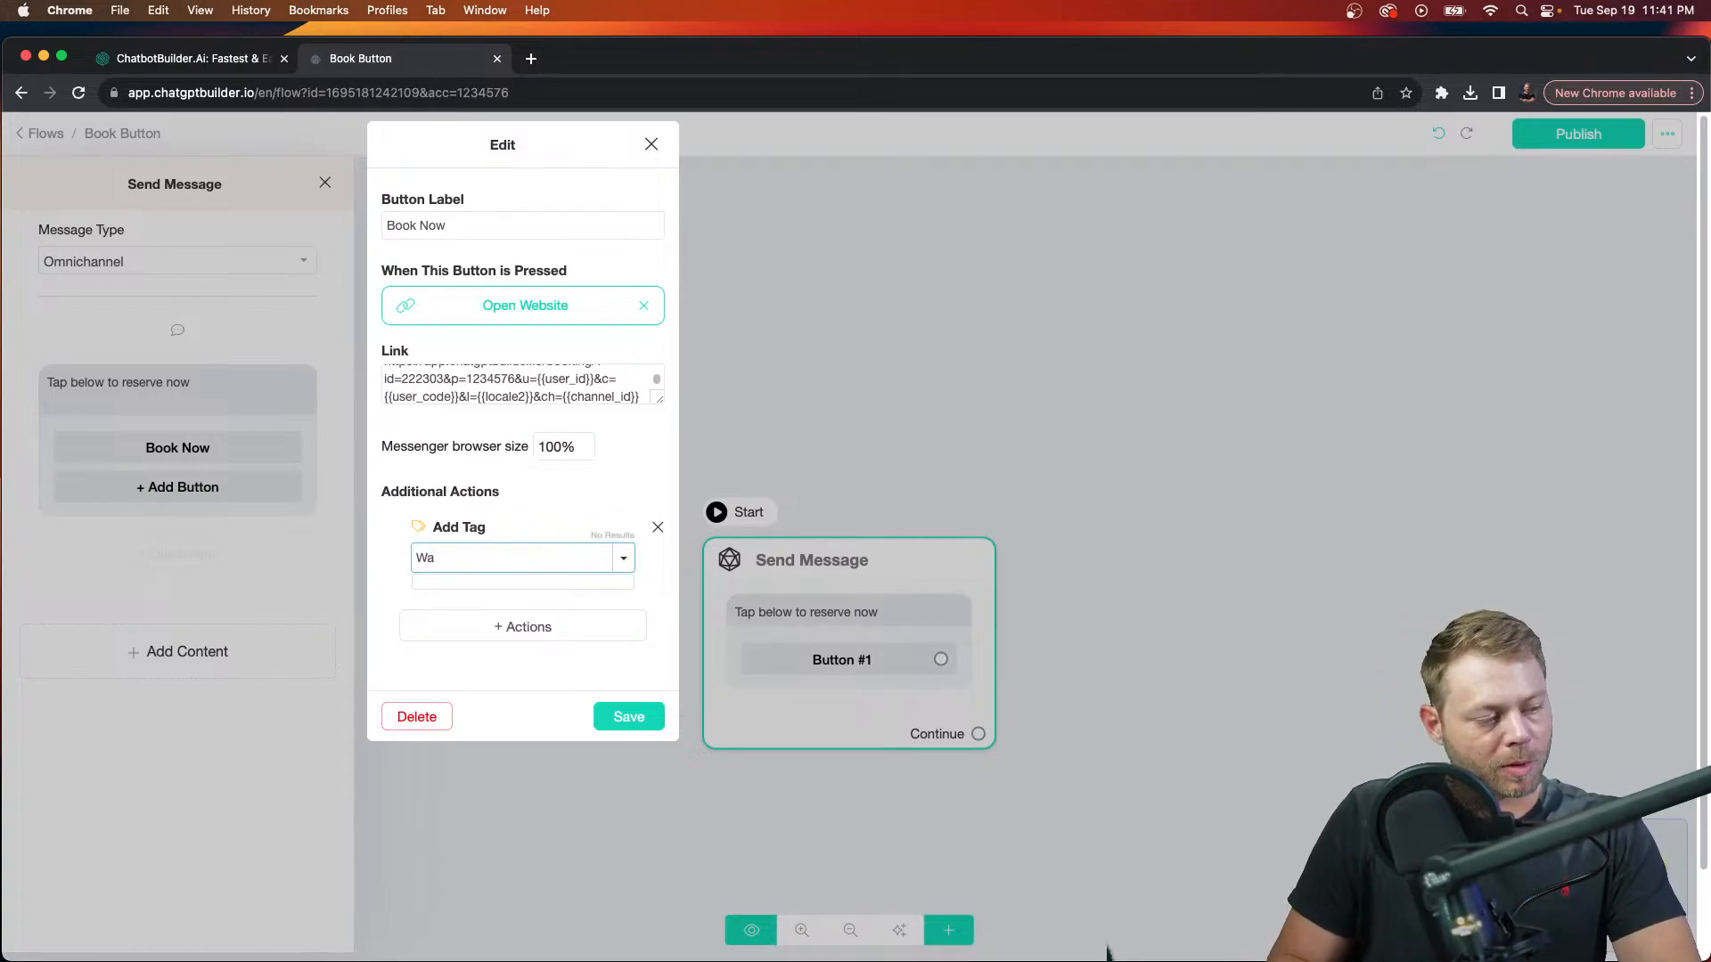
pyautogui.write('rm Lead')
pyautogui.press('Return')
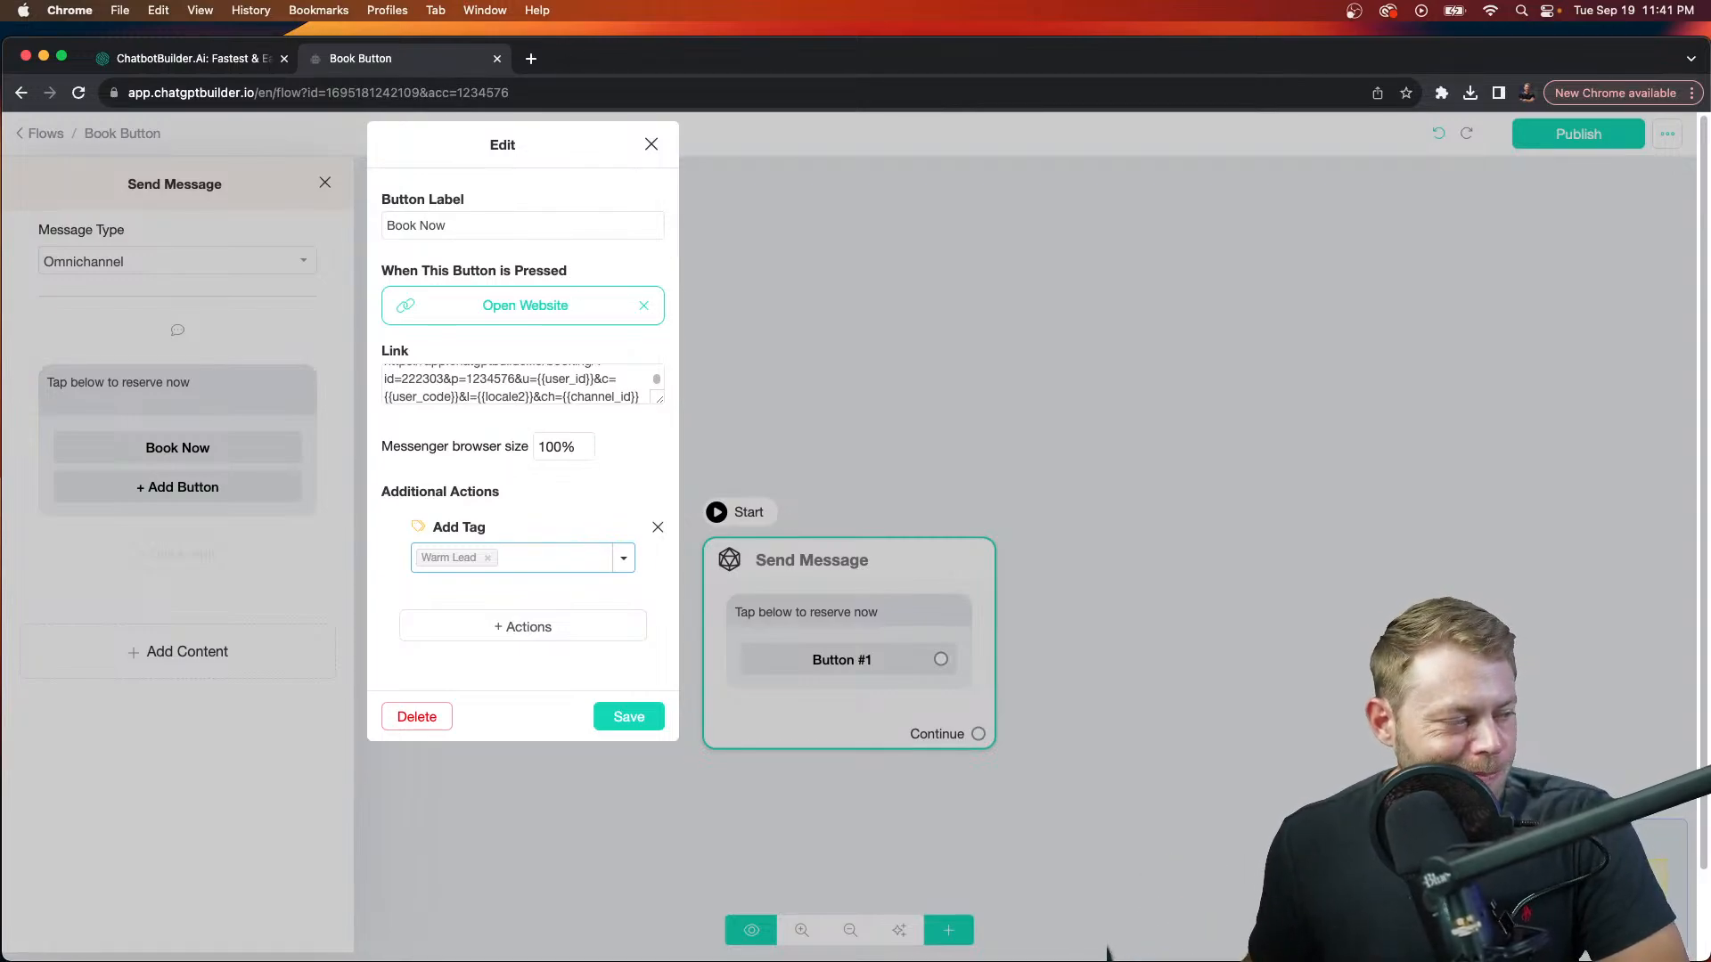
pyautogui.click(629, 724)
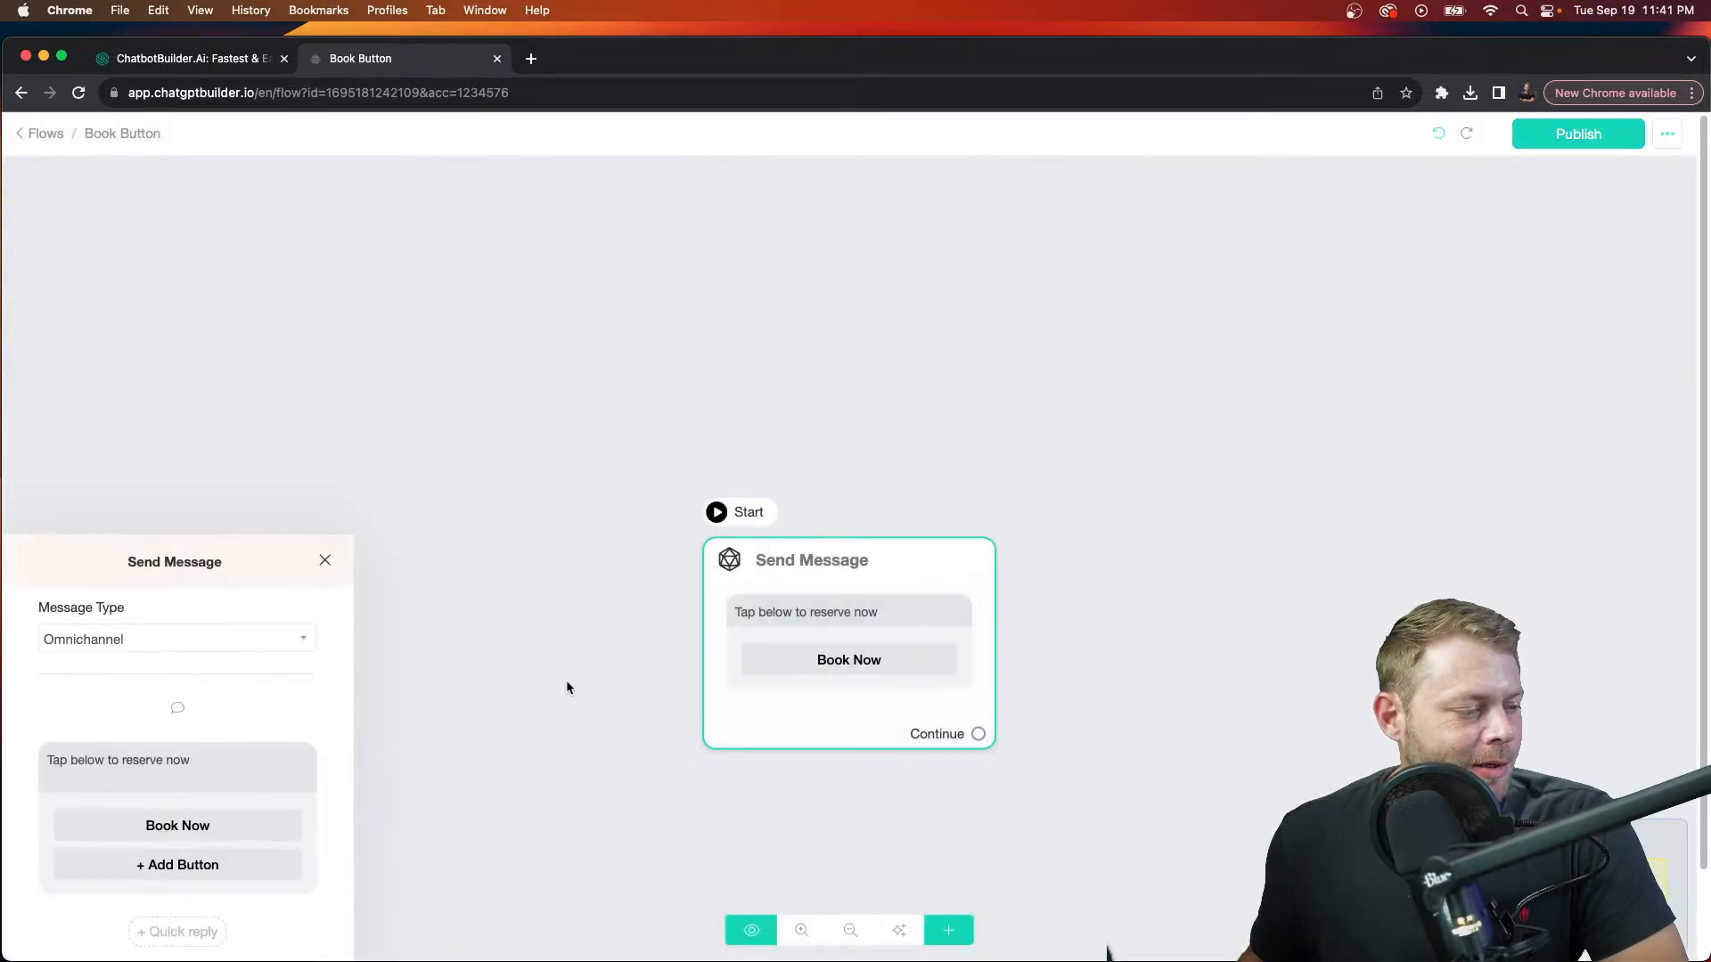
# Step: Publish the Book Button flow and go back to the Flows list
pyautogui.moveTo(748, 611)
pyautogui.scroll(5, 748, 615)
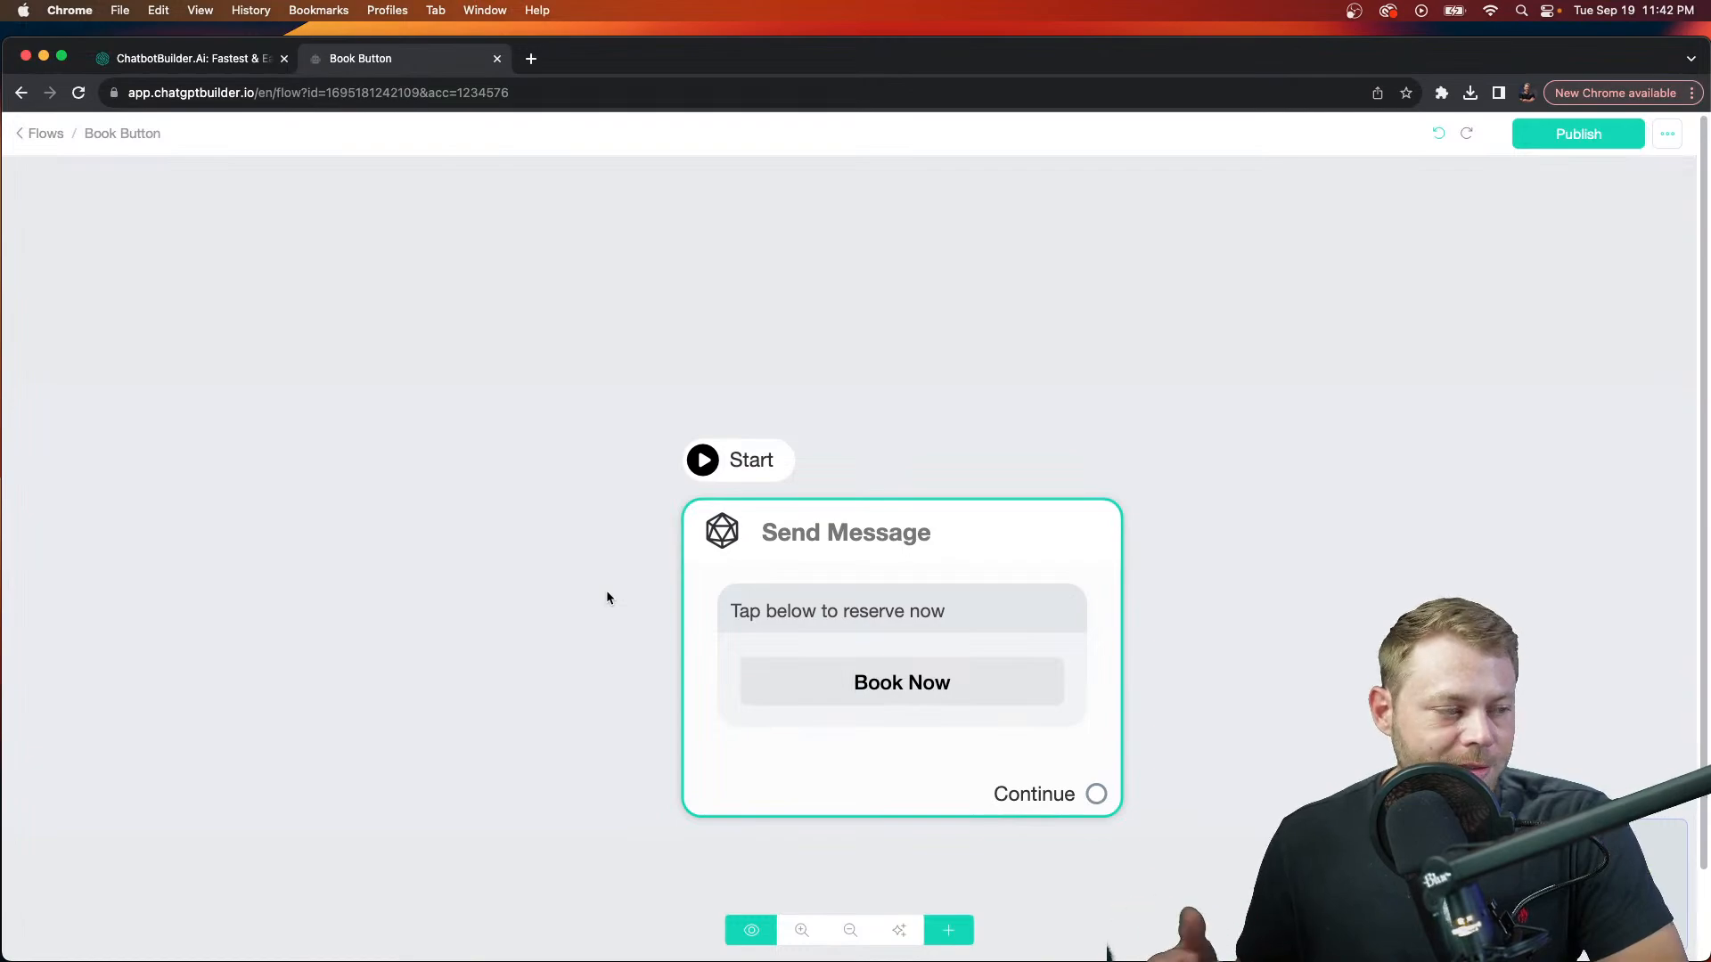
pyautogui.scroll(-1, 620, 544)
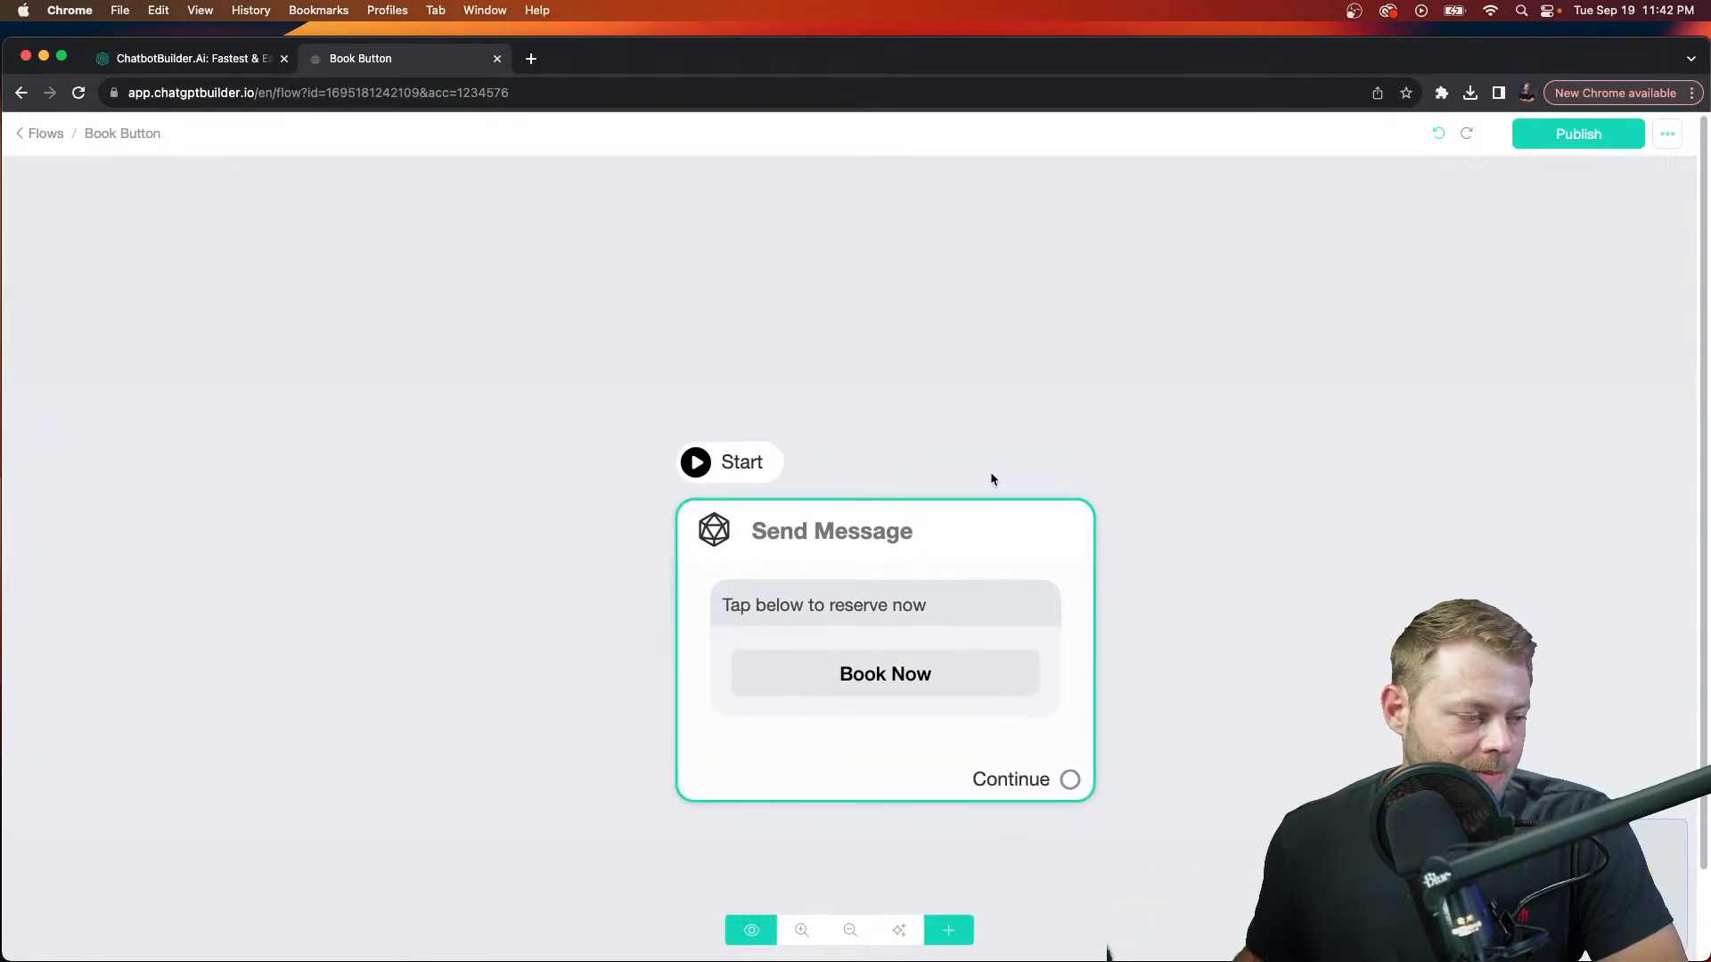
pyautogui.click(1569, 143)
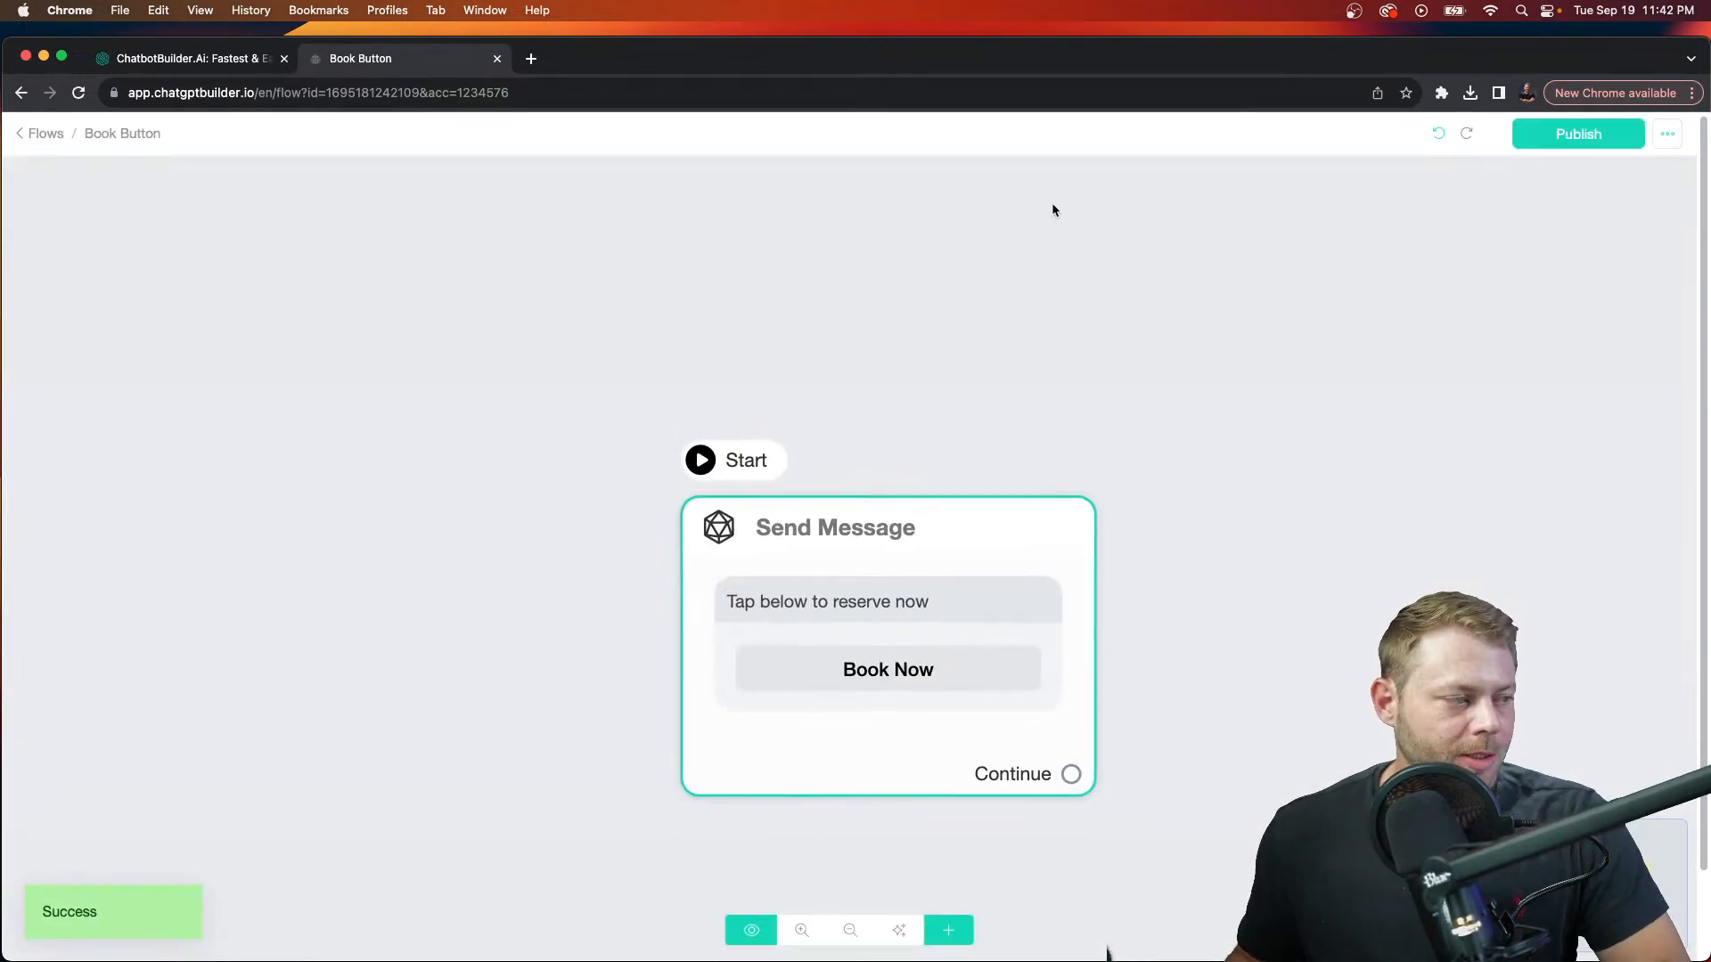
pyautogui.click(41, 134)
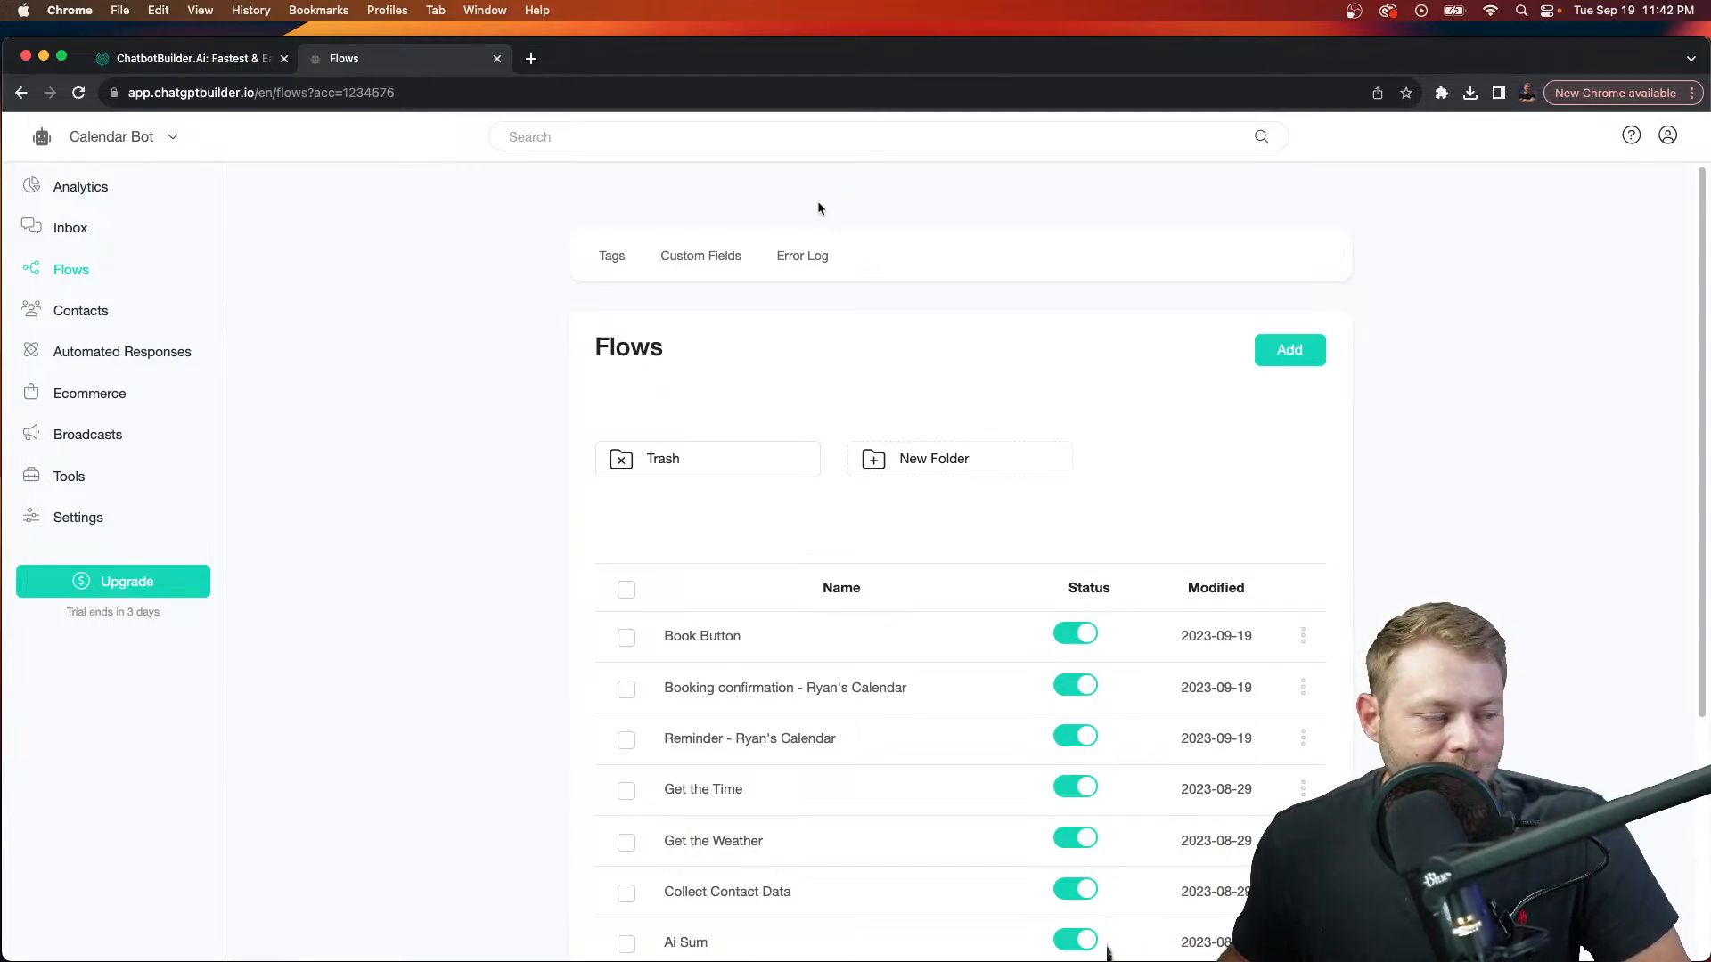
# Step: In Settings > Integrations, expand OpenAI ChatGPT and manage its ChatGPT Triggers
pyautogui.click(91, 524)
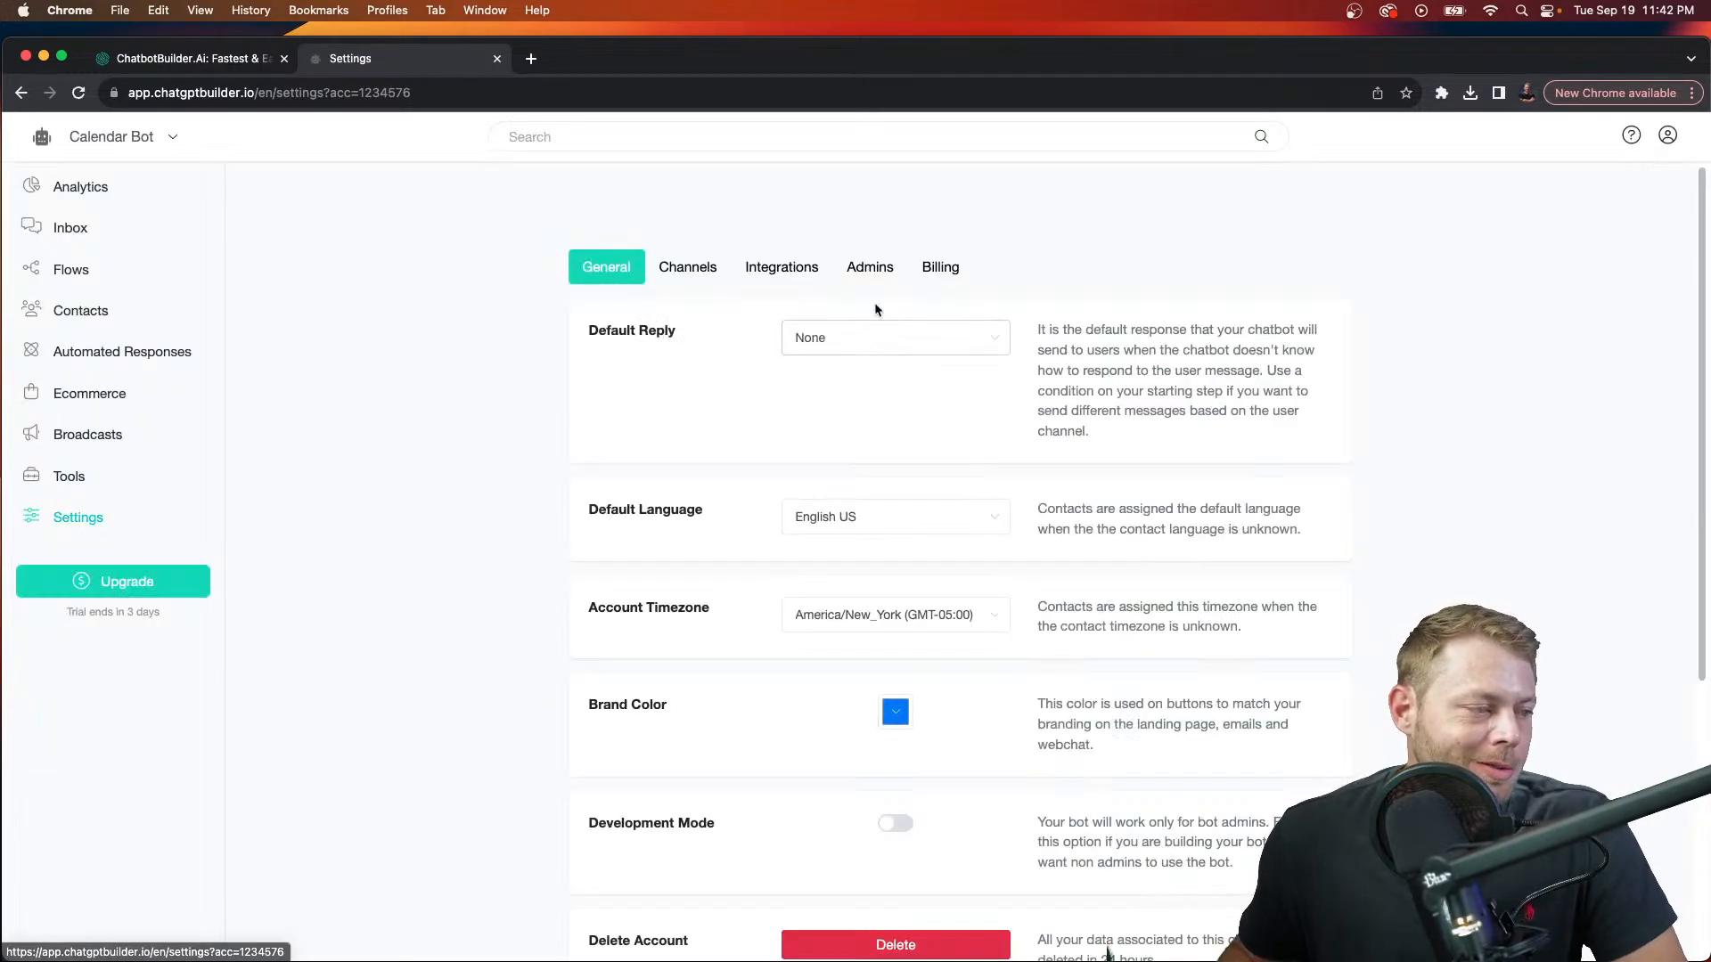
pyautogui.click(782, 267)
pyautogui.scroll(-2, 797, 590)
pyautogui.scroll(-1, 796, 590)
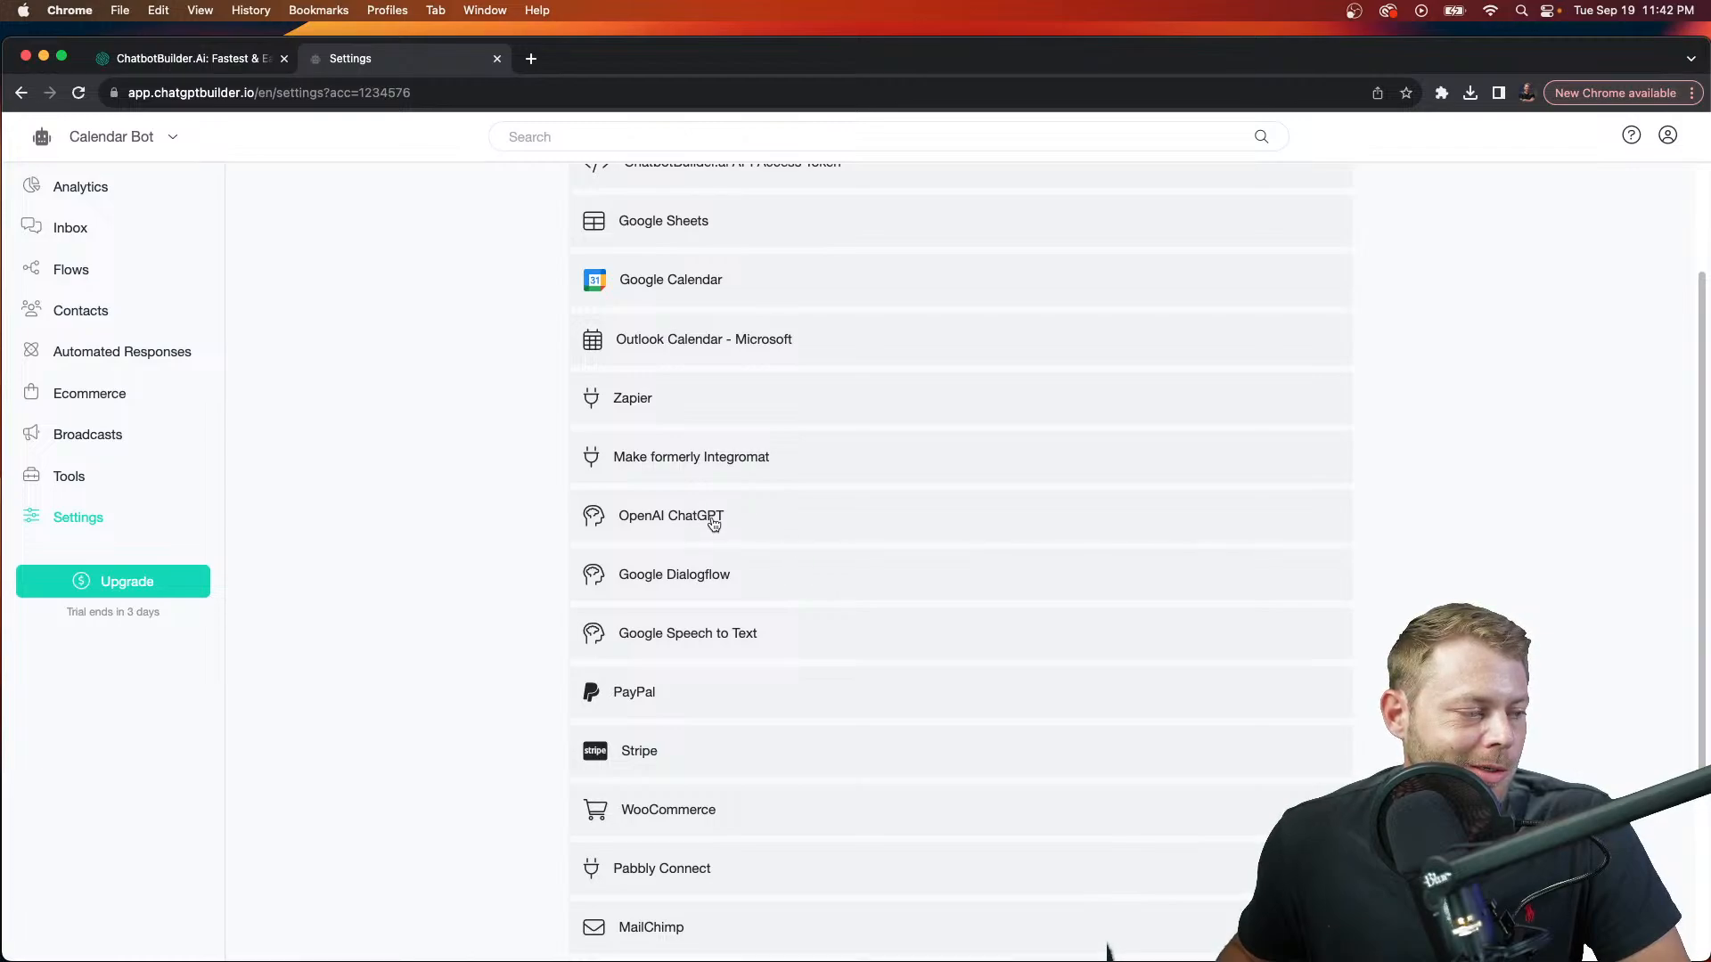
pyautogui.click(713, 524)
pyautogui.scroll(-3, 724, 561)
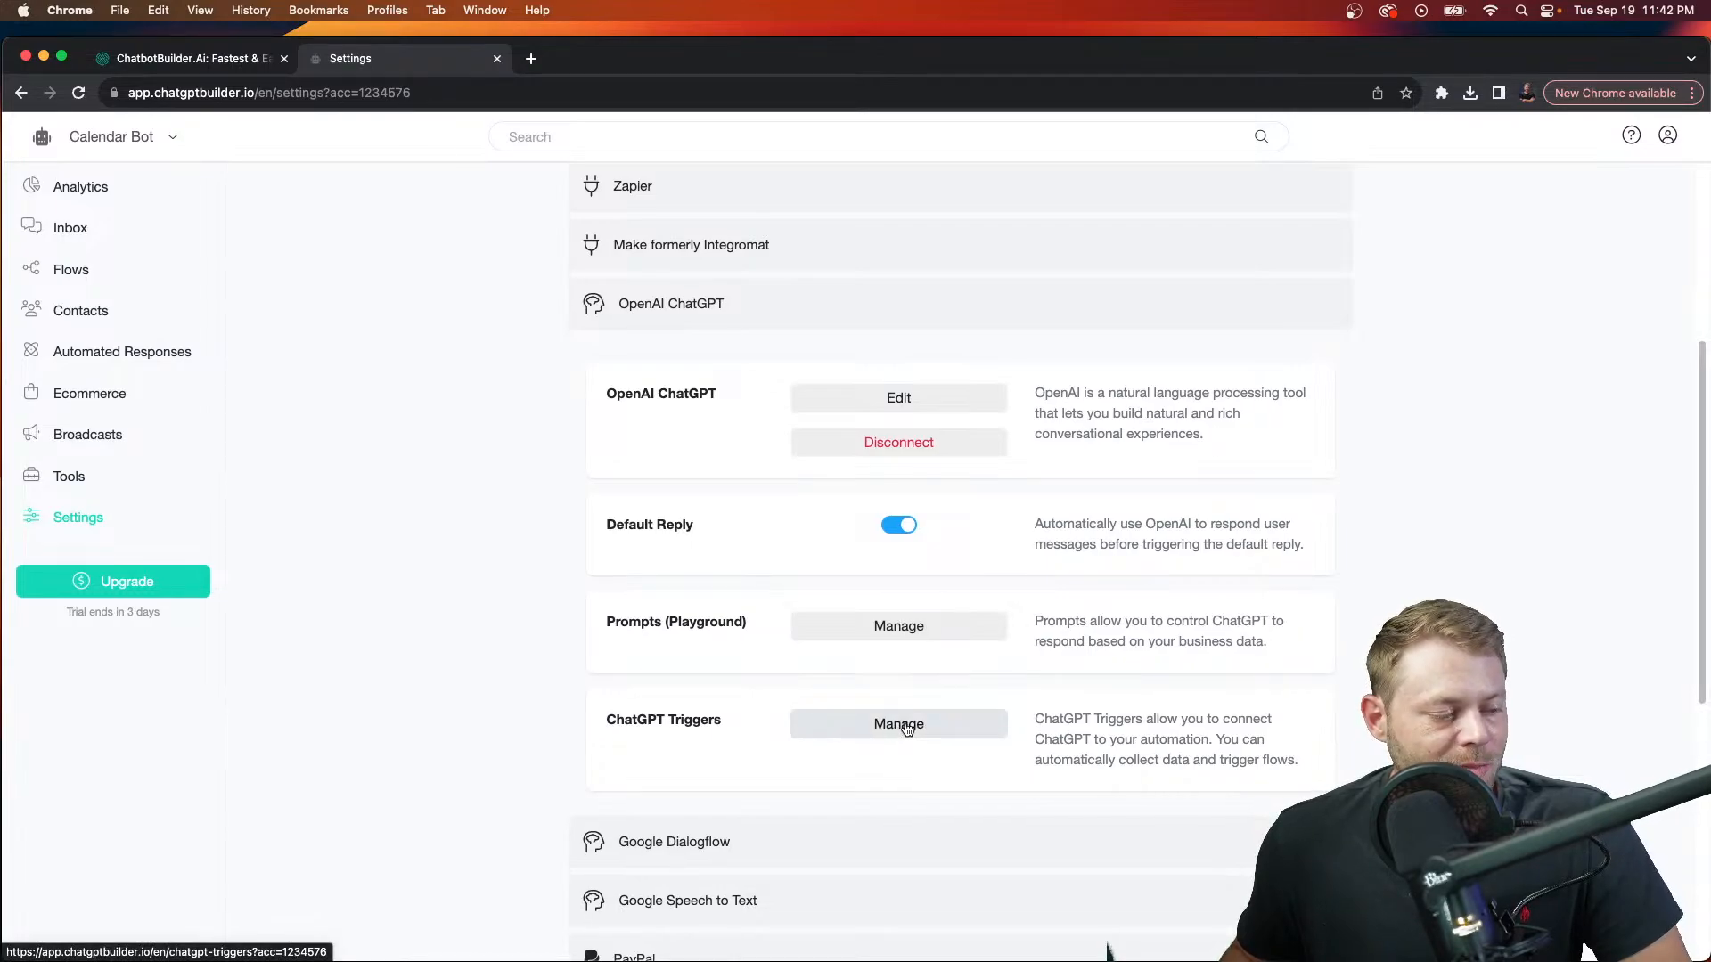
pyautogui.click(906, 727)
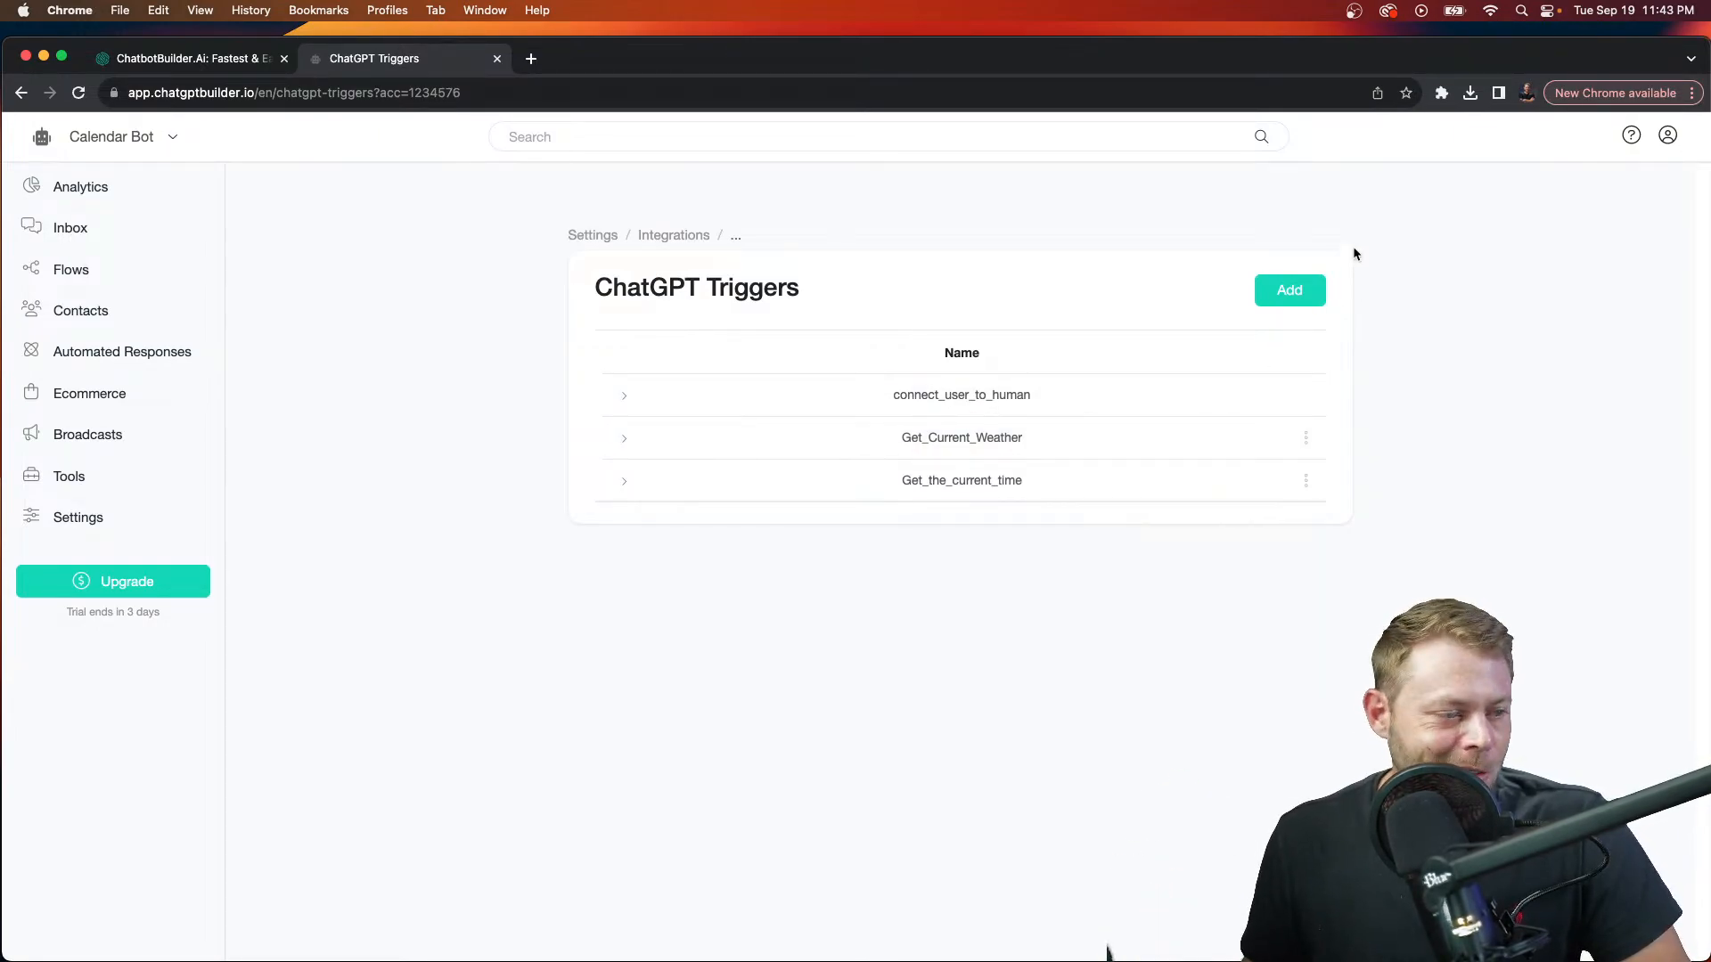
# Step: Add a 'book appointment' trigger, describing it as collecting full name, email and phone
pyautogui.click(1303, 292)
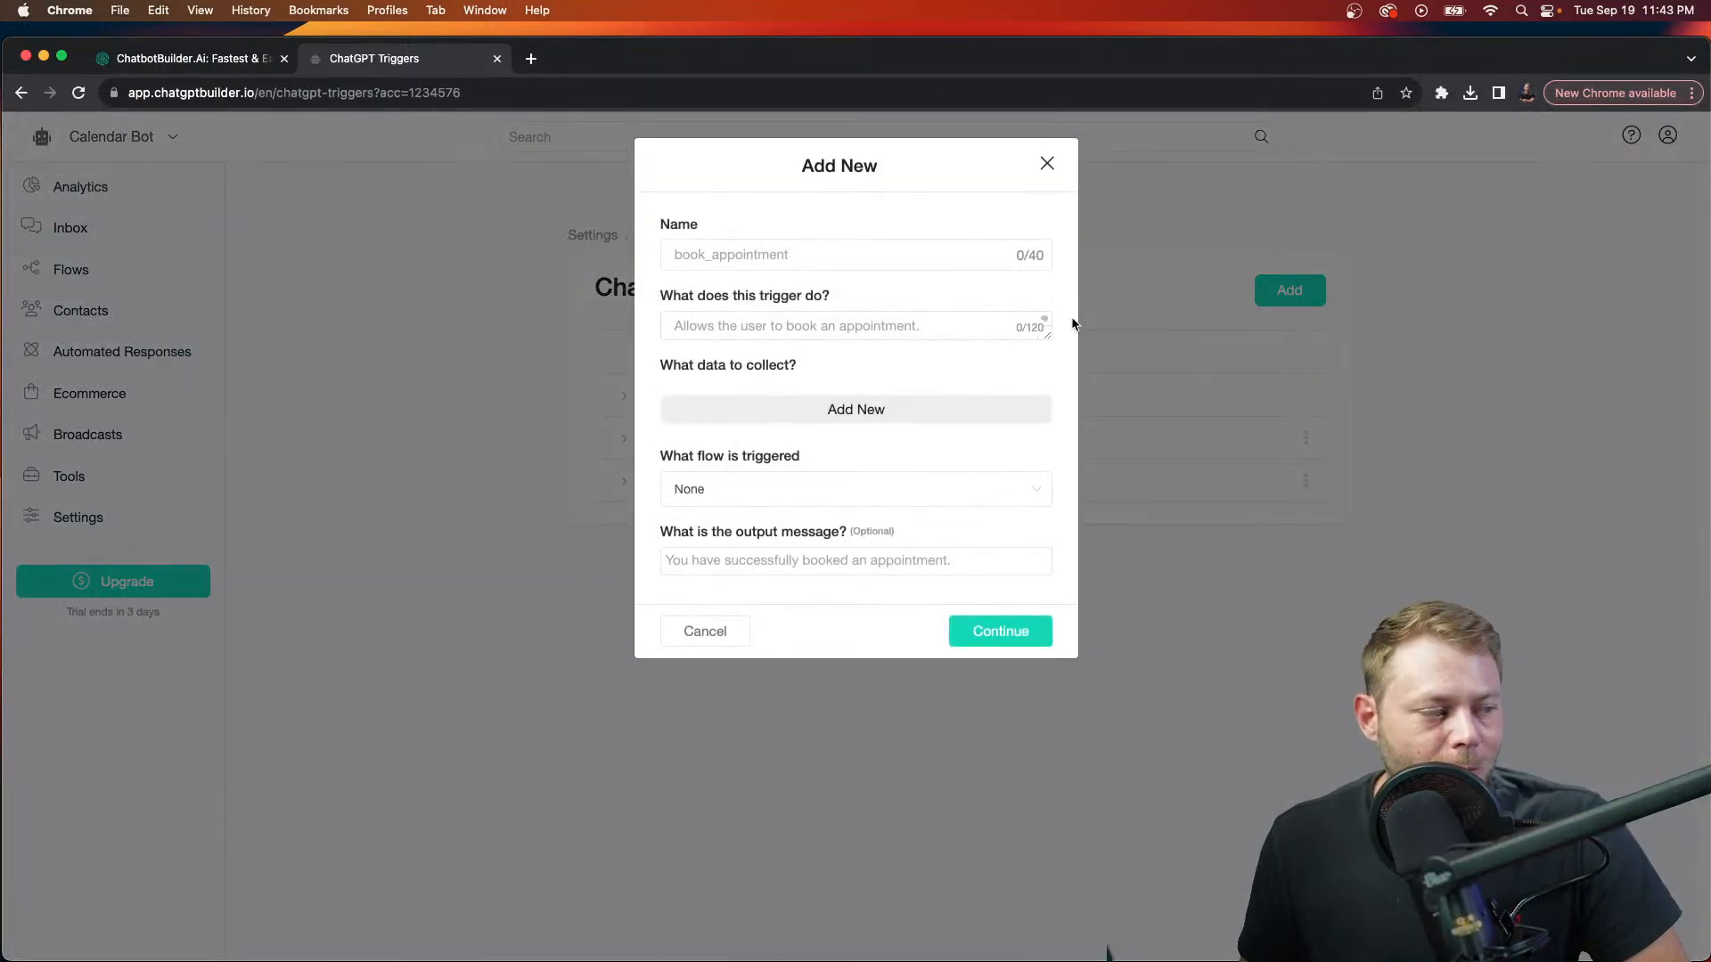
pyautogui.click(820, 266)
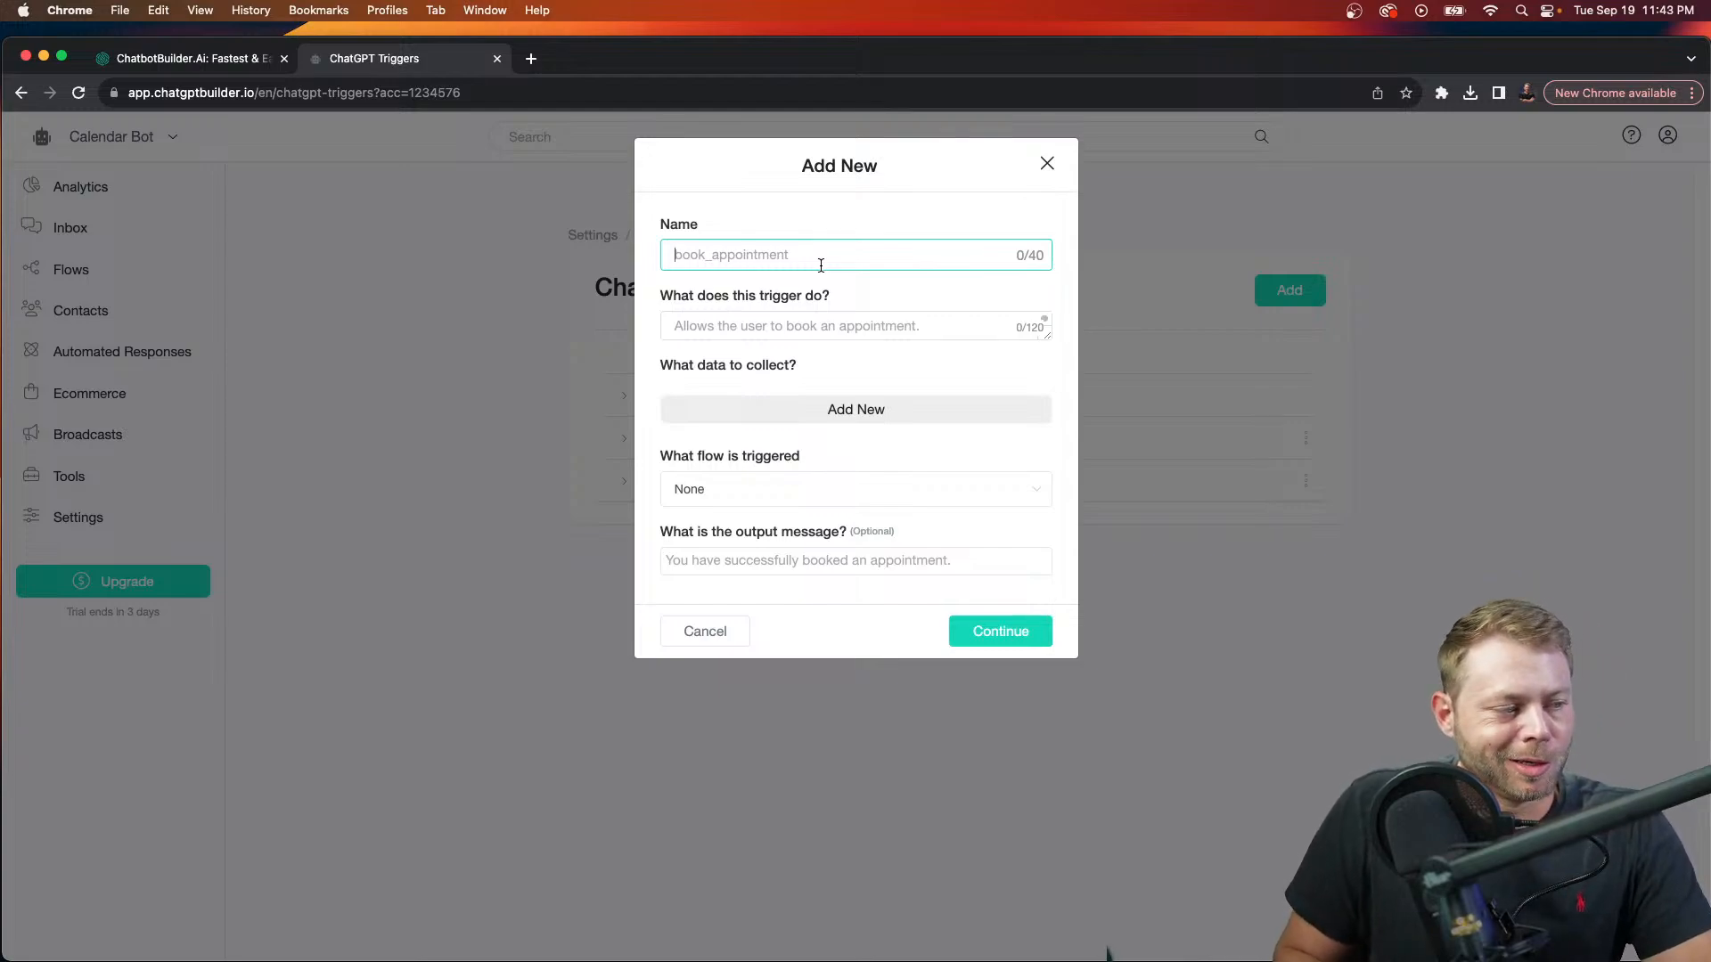
pyautogui.write('book appointment')
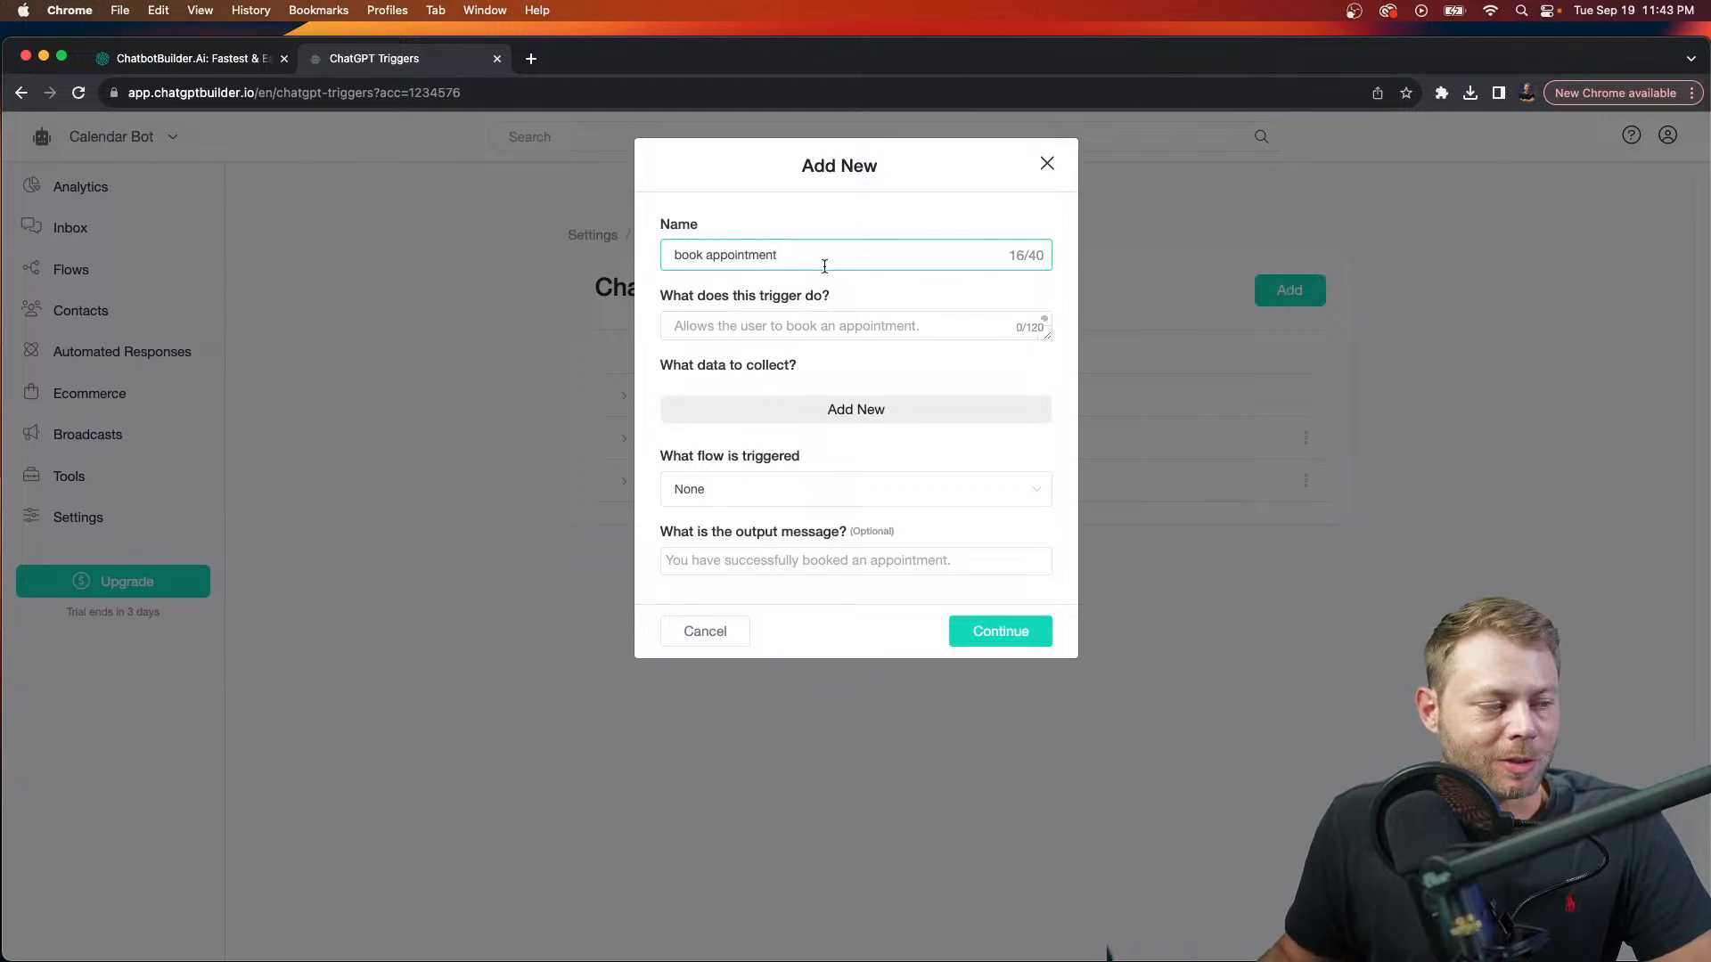
pyautogui.click(811, 326)
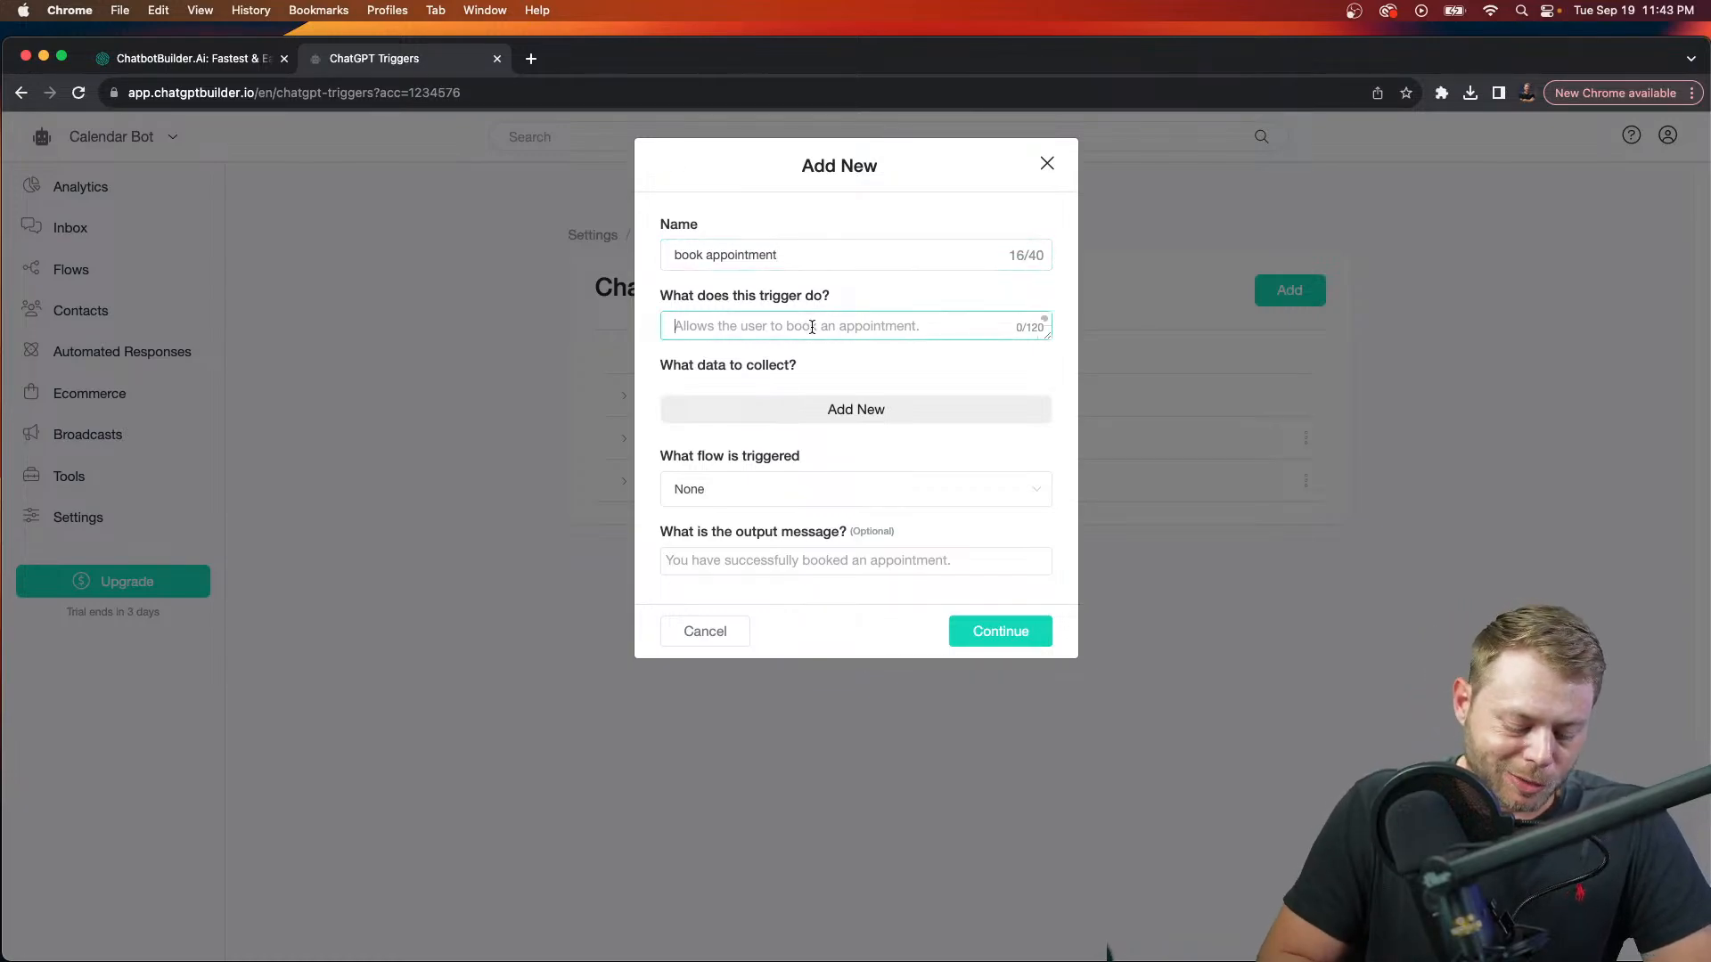
pyautogui.press('fn')
pyautogui.press('fn')
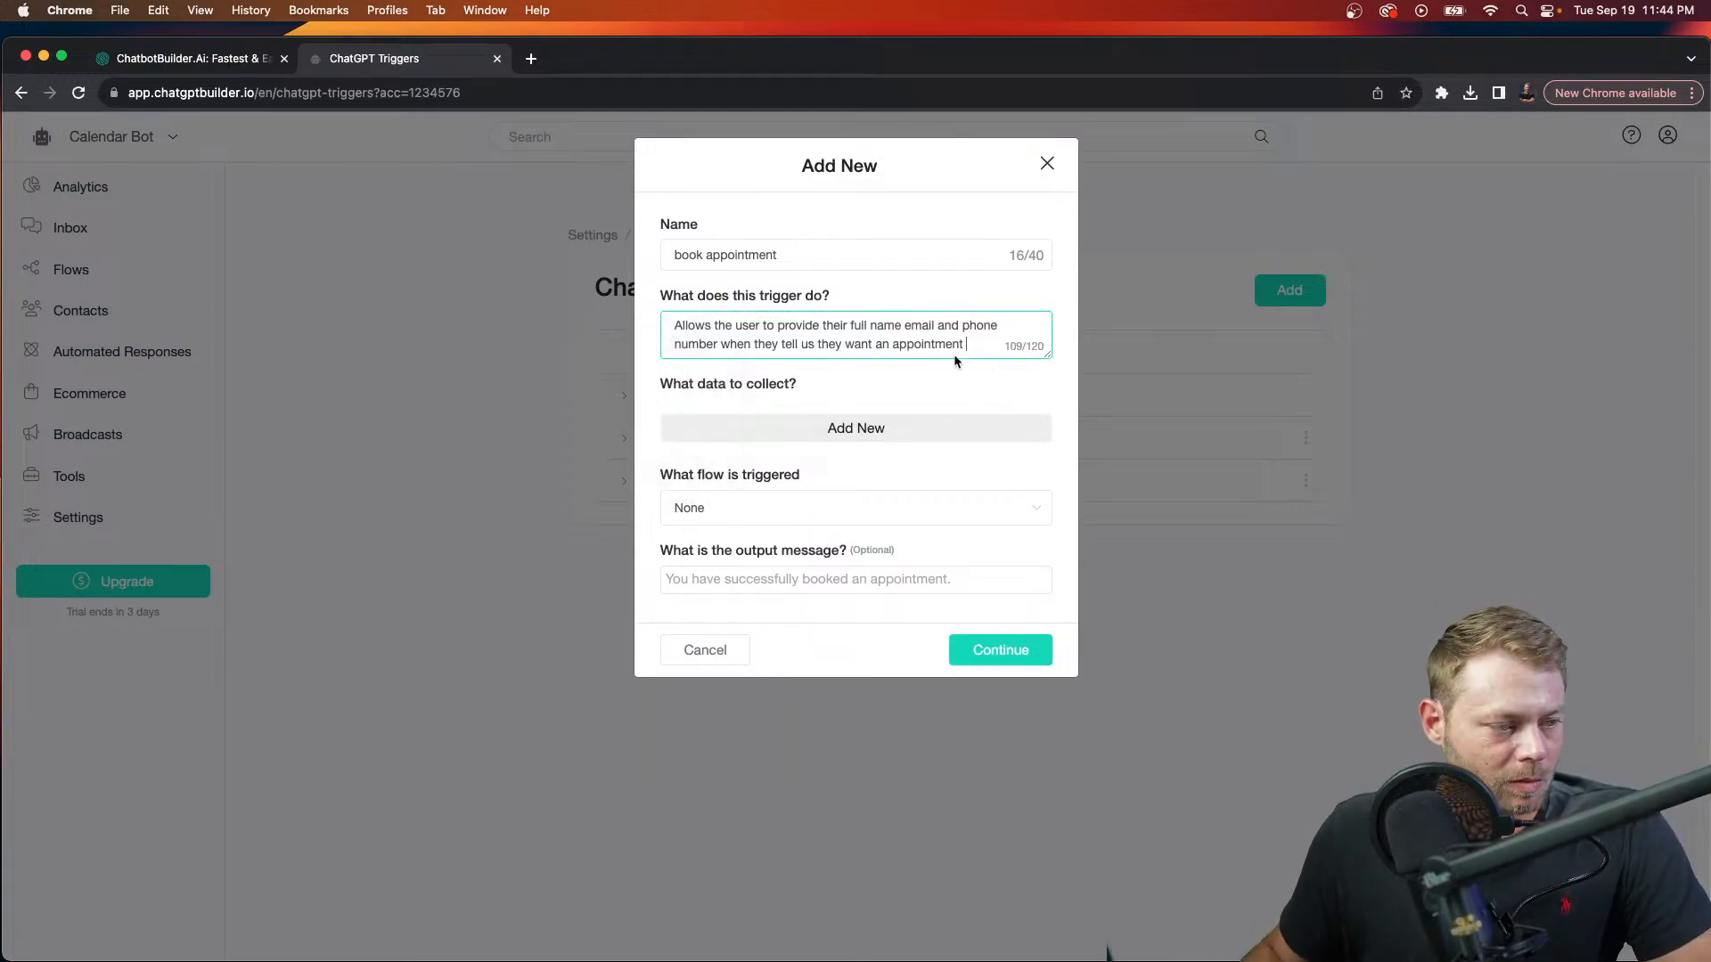
pyautogui.write('.')
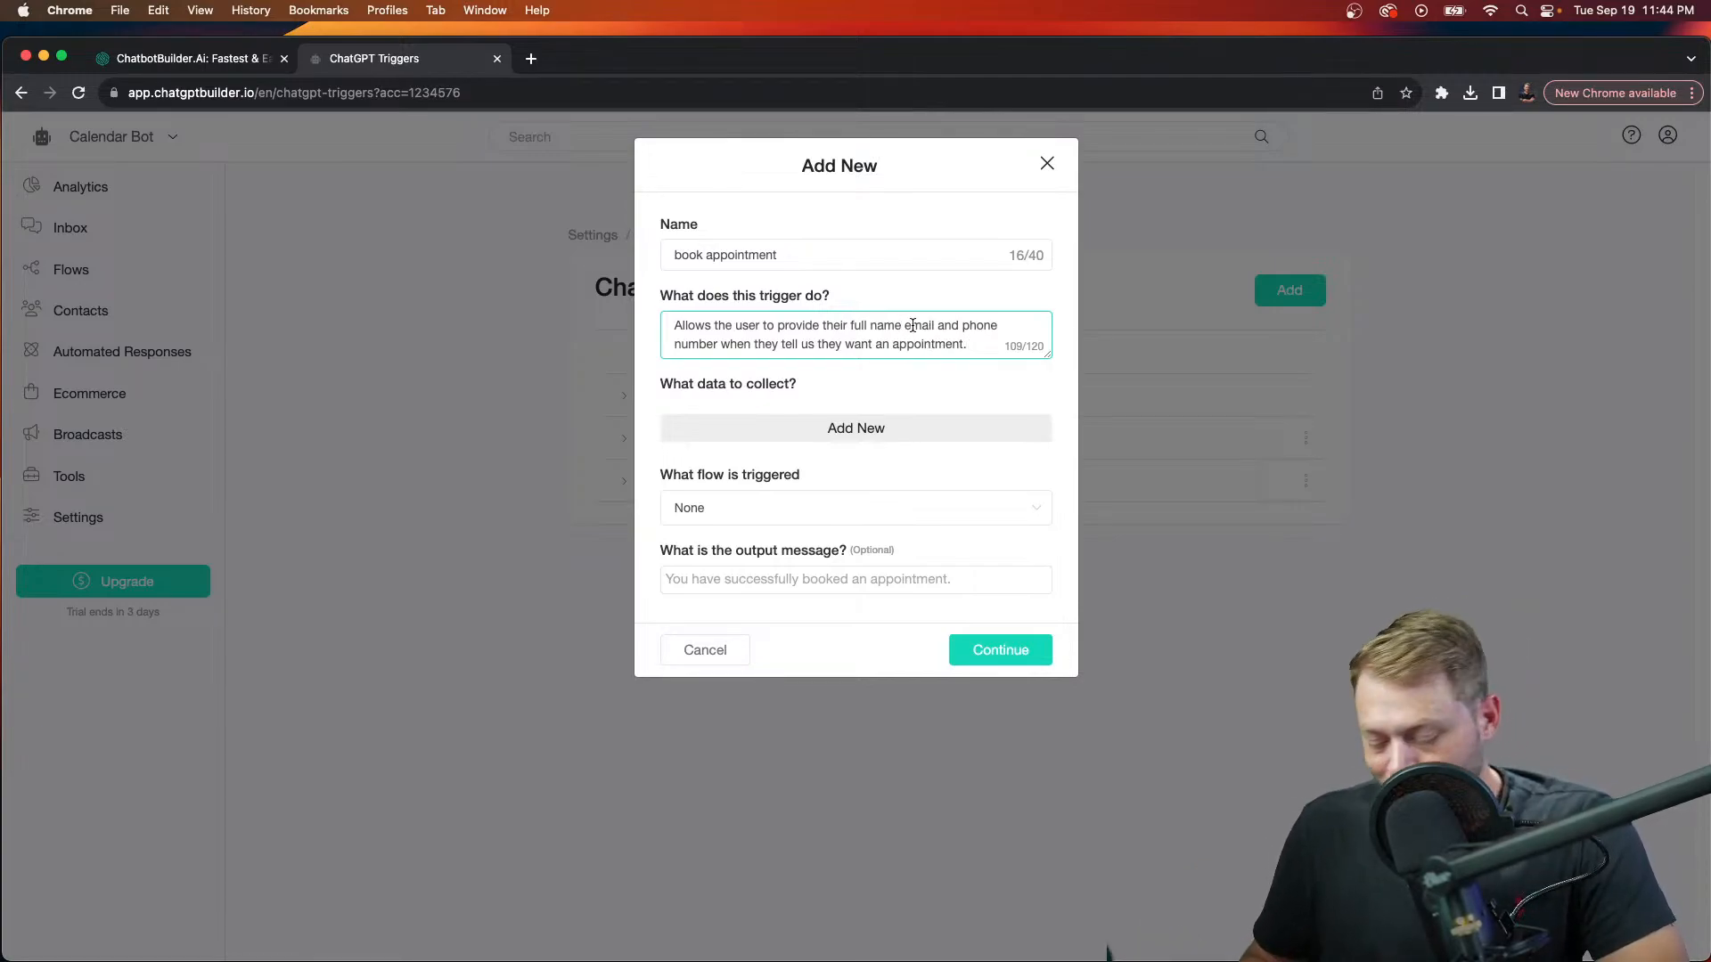
pyautogui.write(',')
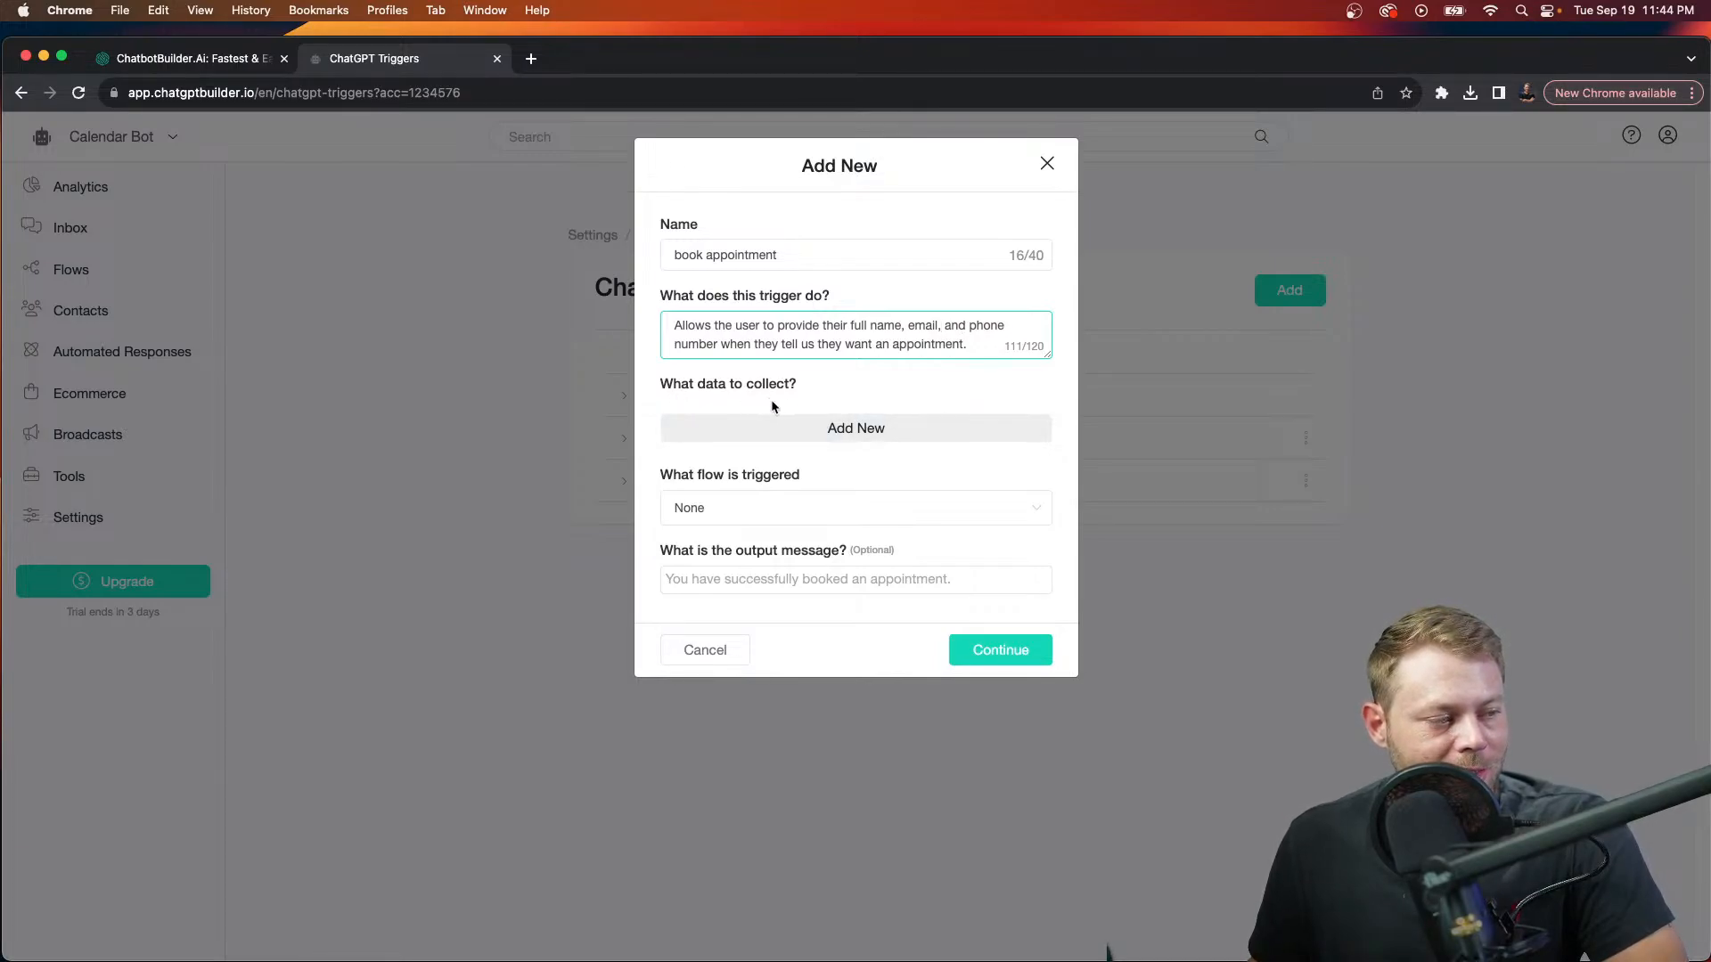
# Step: Add three data rows mapped to the Full Name, Email and Phone custom fields
pyautogui.click(836, 427)
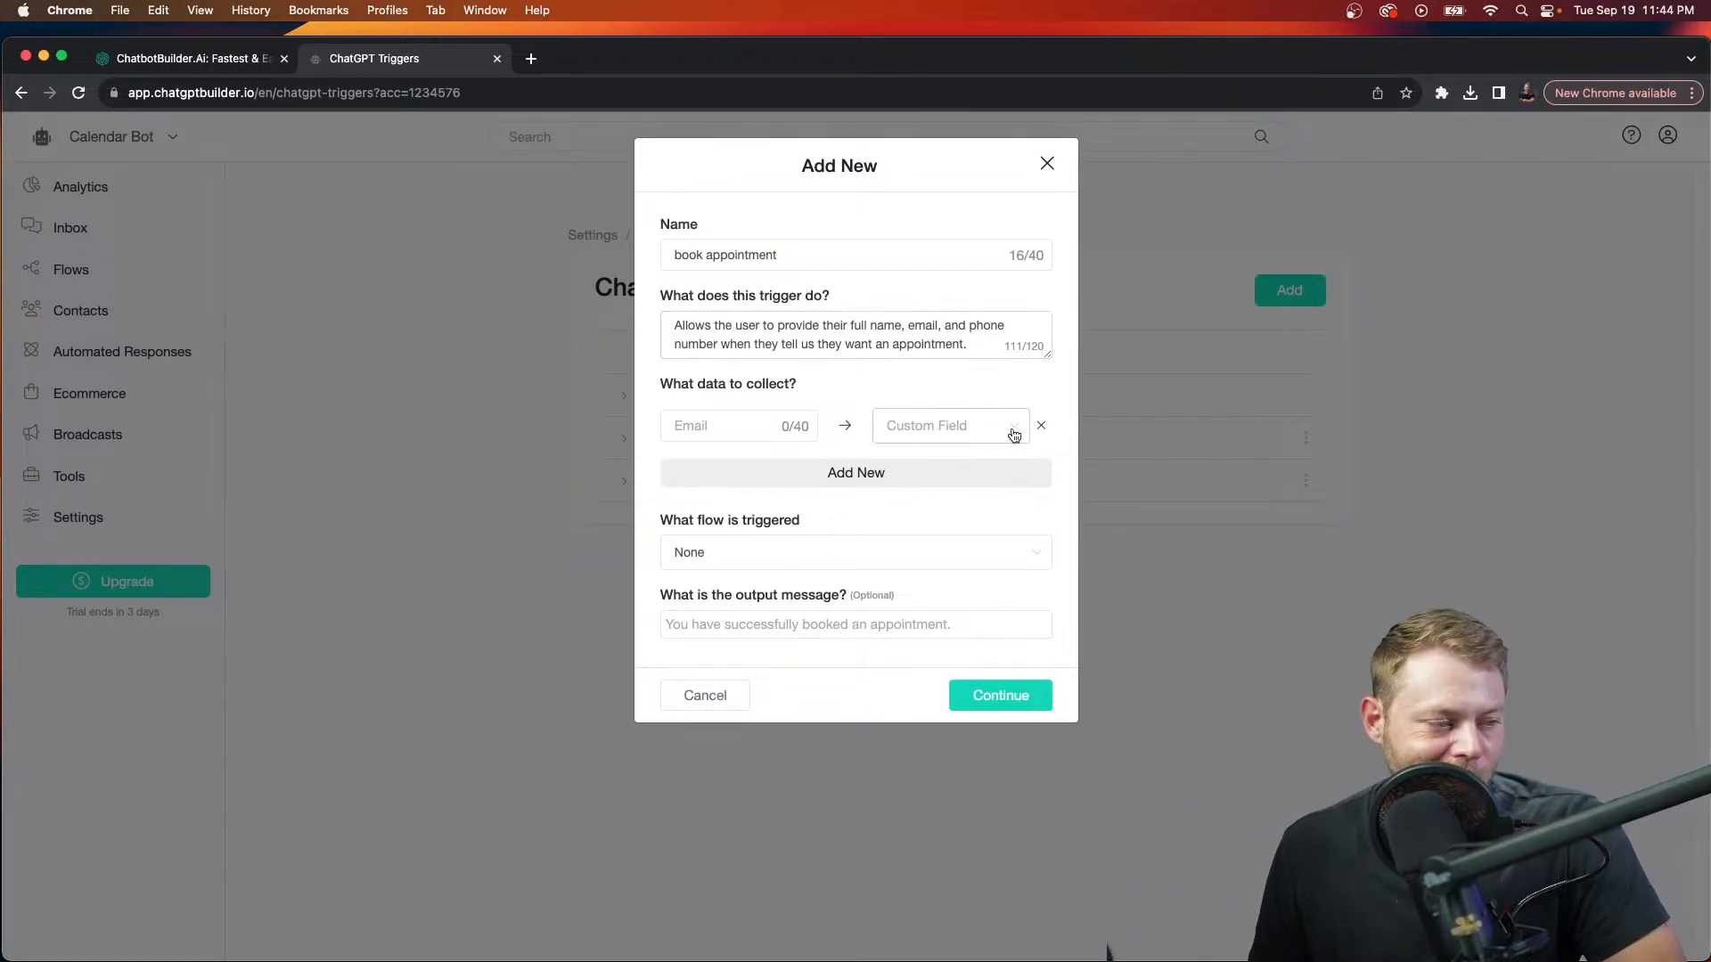
pyautogui.click(1014, 435)
pyautogui.click(977, 596)
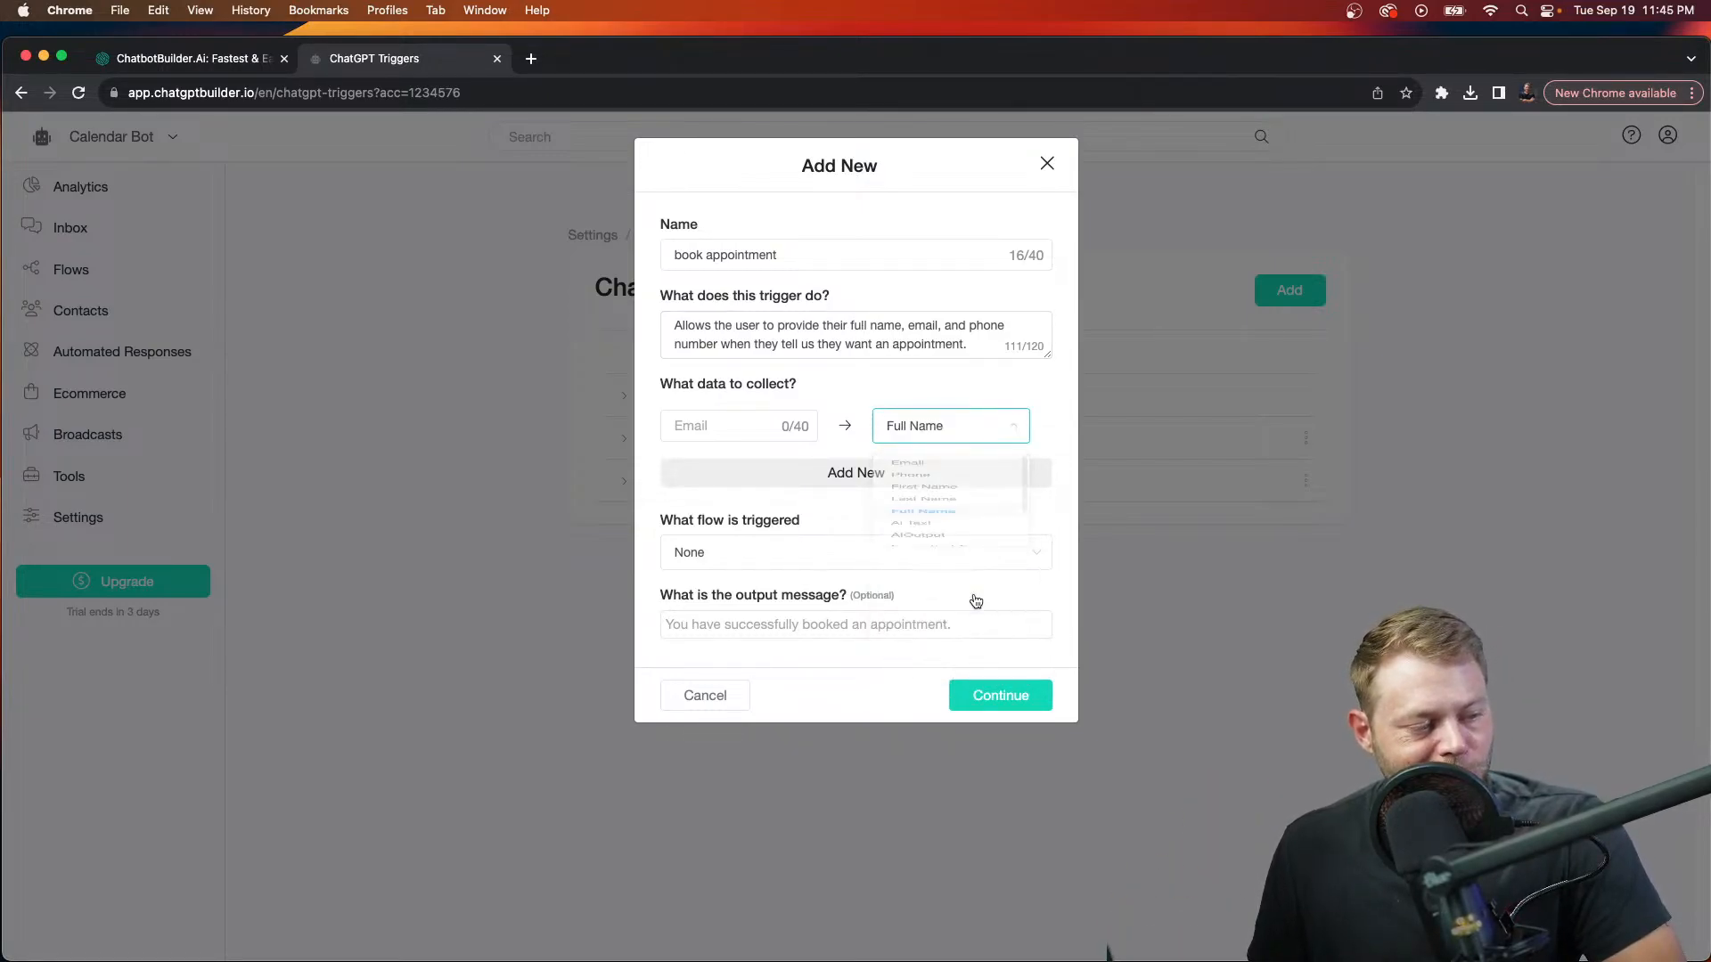
pyautogui.click(902, 490)
pyautogui.click(978, 481)
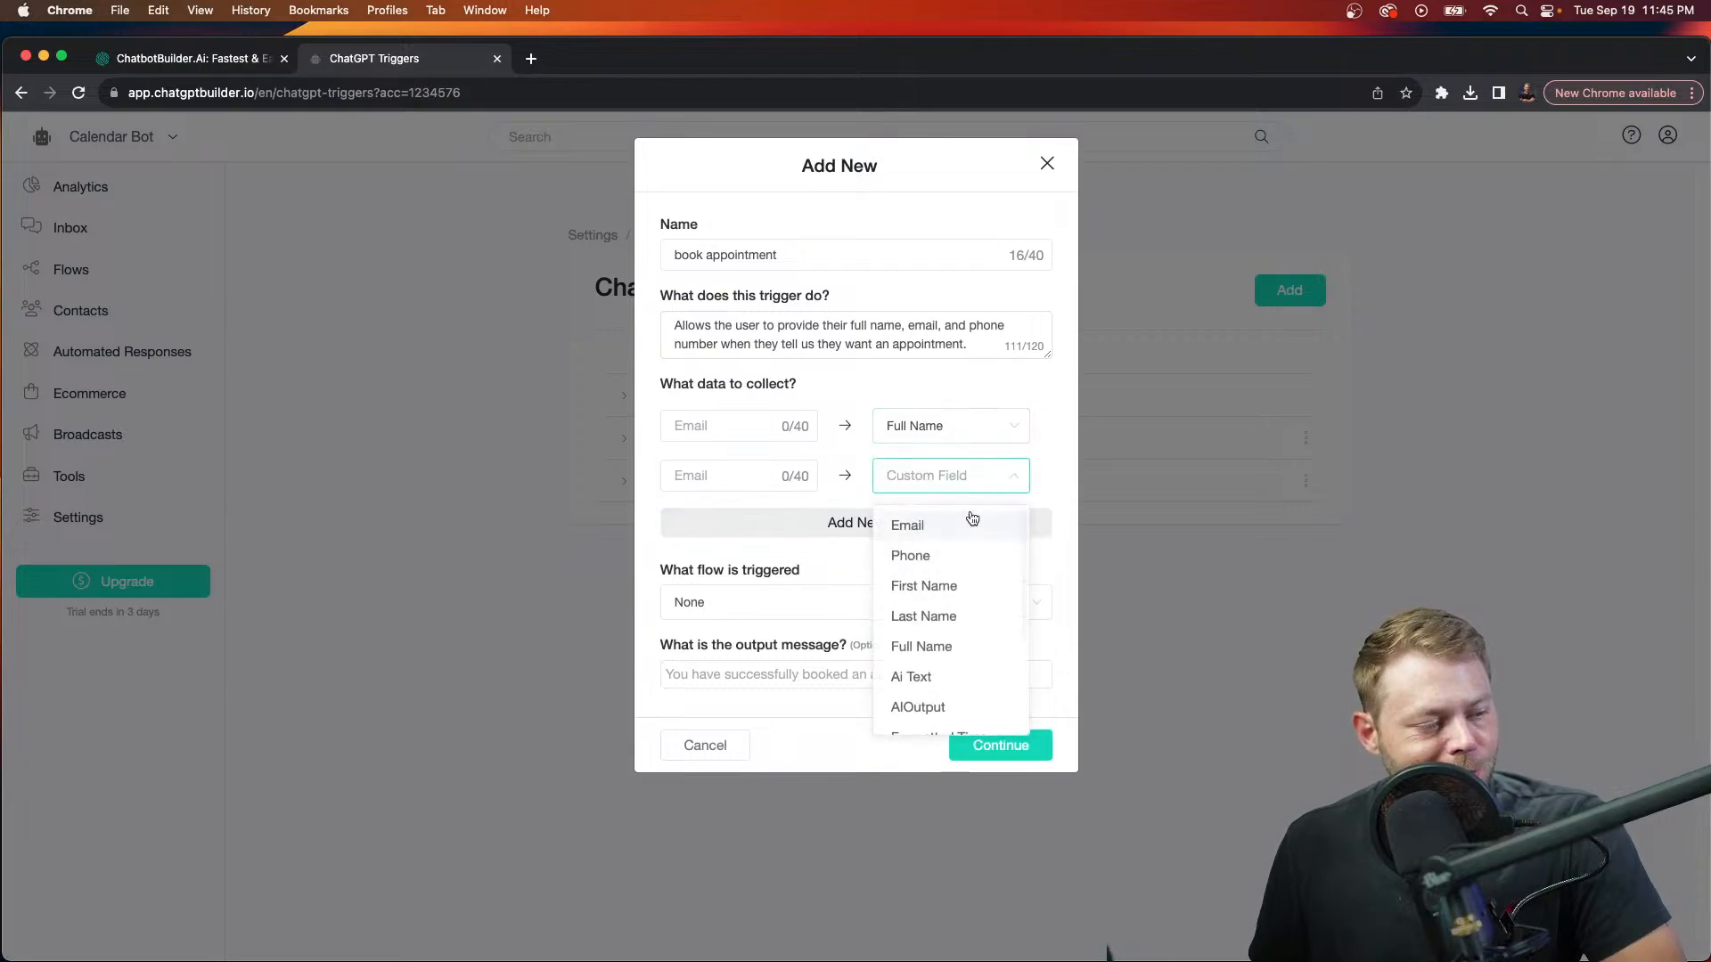
pyautogui.click(960, 527)
pyautogui.click(960, 531)
pyautogui.click(991, 529)
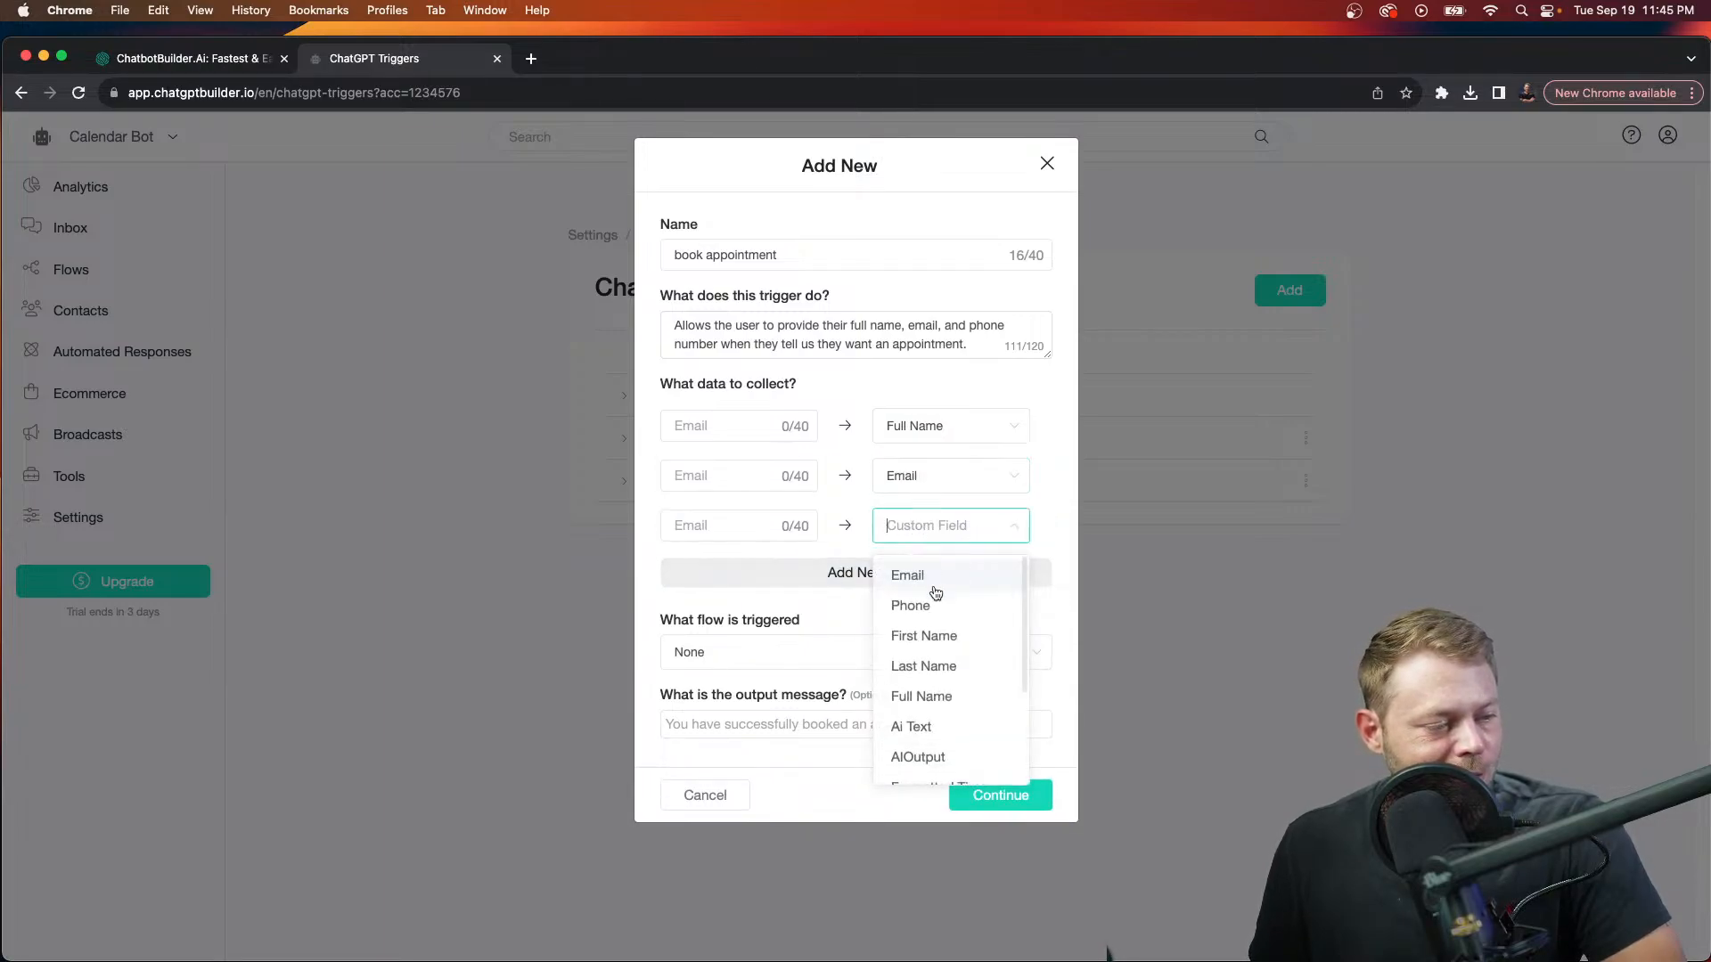
pyautogui.click(939, 607)
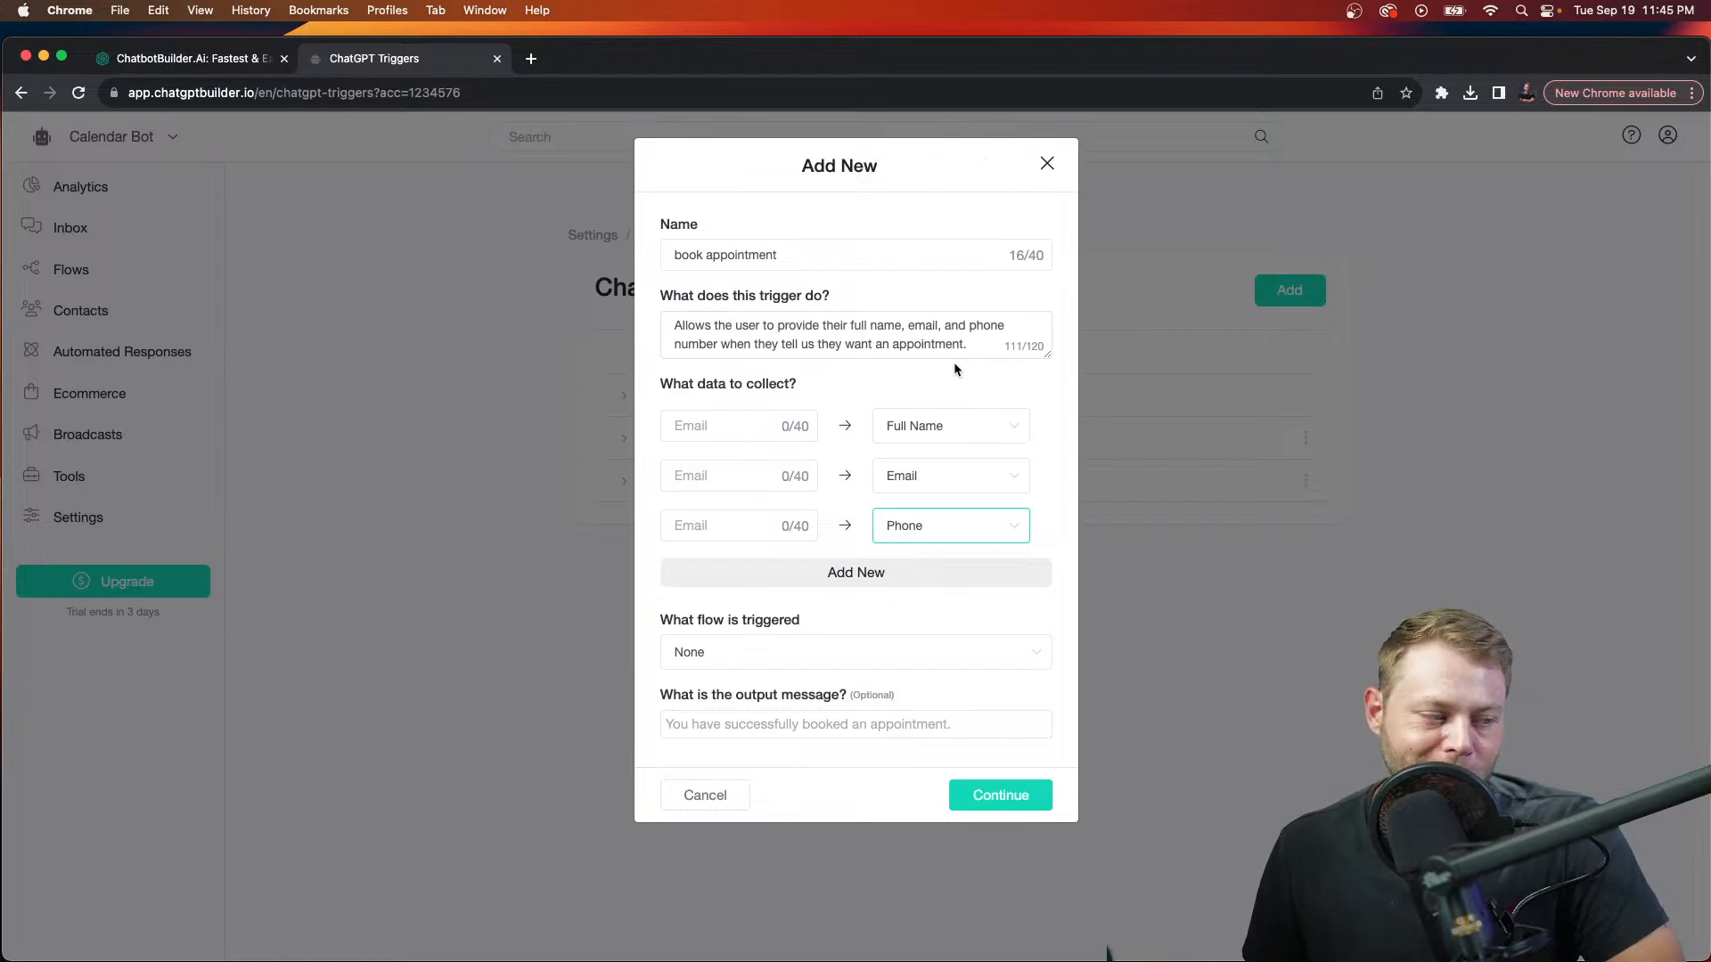
# Step: Name the collected values Users Name, Users Email and Users Phone
pyautogui.click(727, 435)
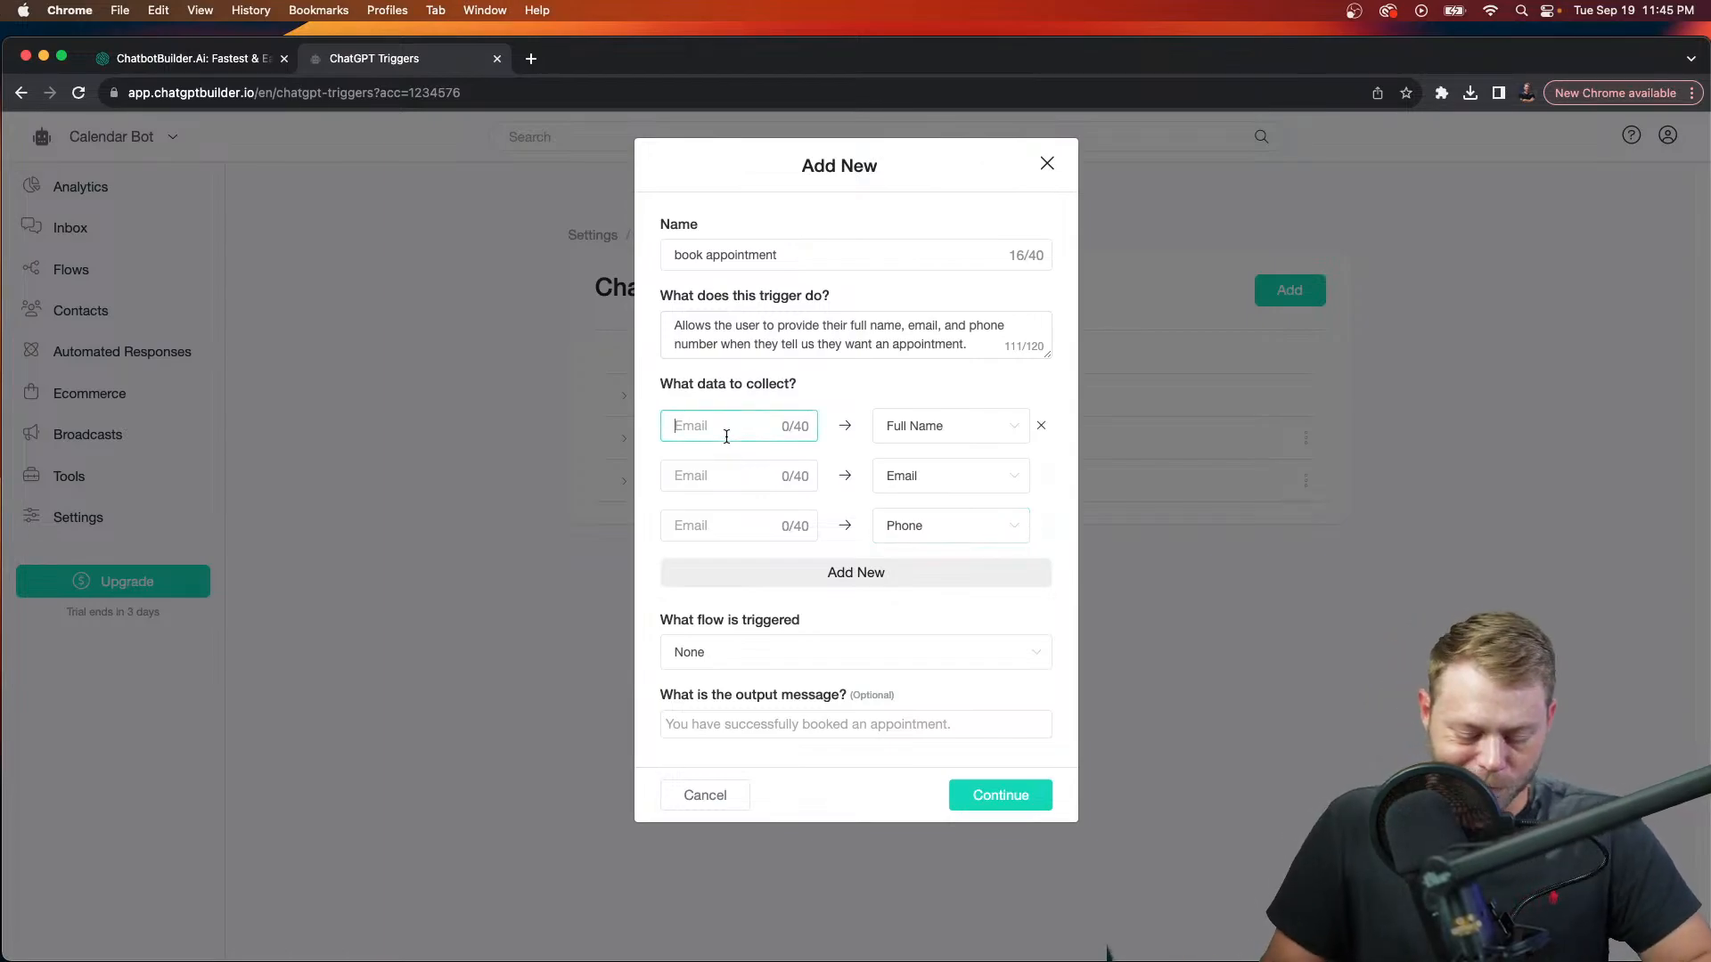
pyautogui.write('Users')
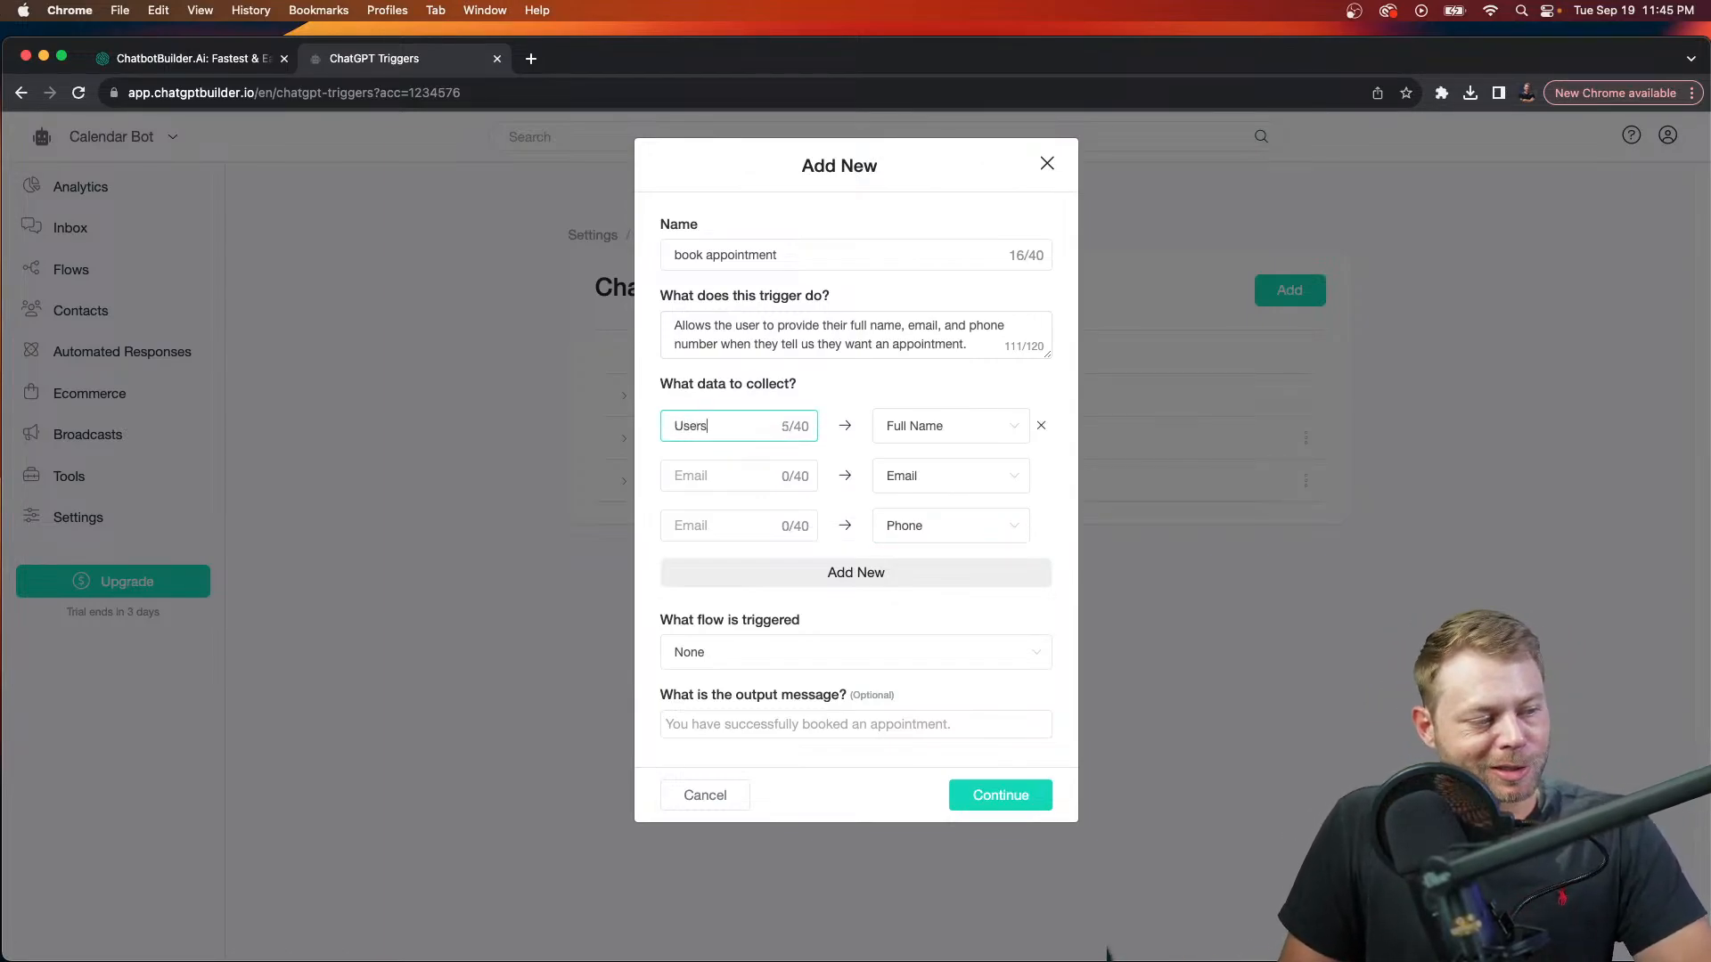
pyautogui.write(' Name')
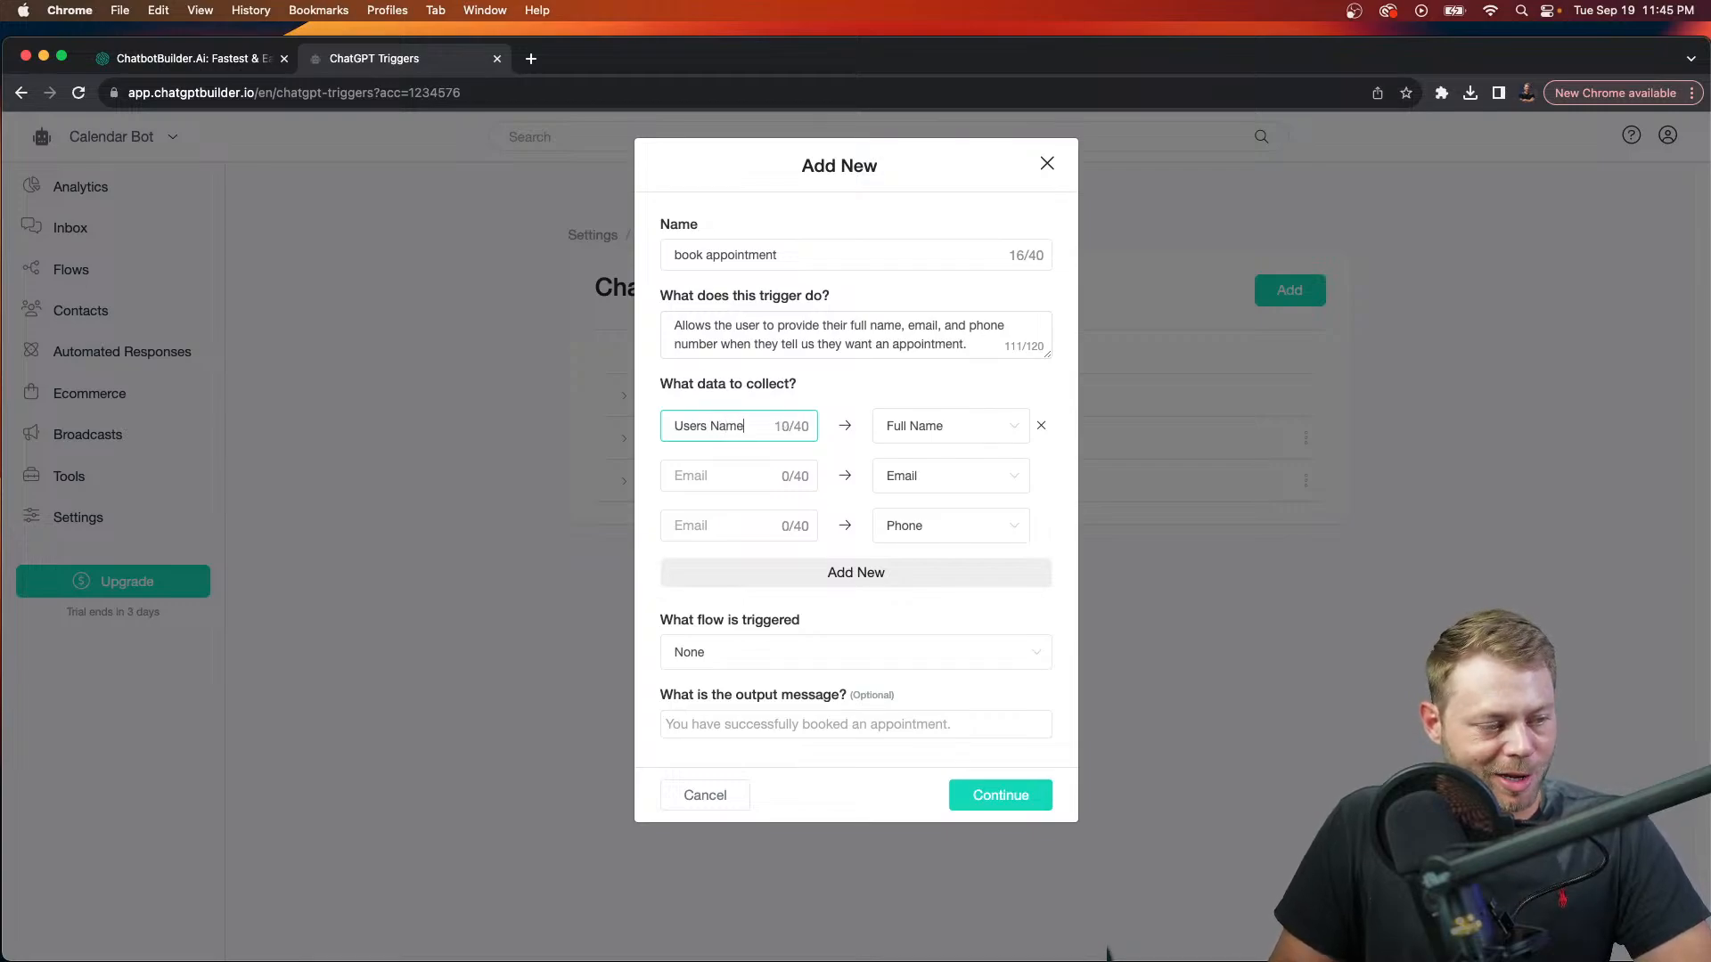
pyautogui.press('Tab')
pyautogui.press('Tab')
pyautogui.write('Us')
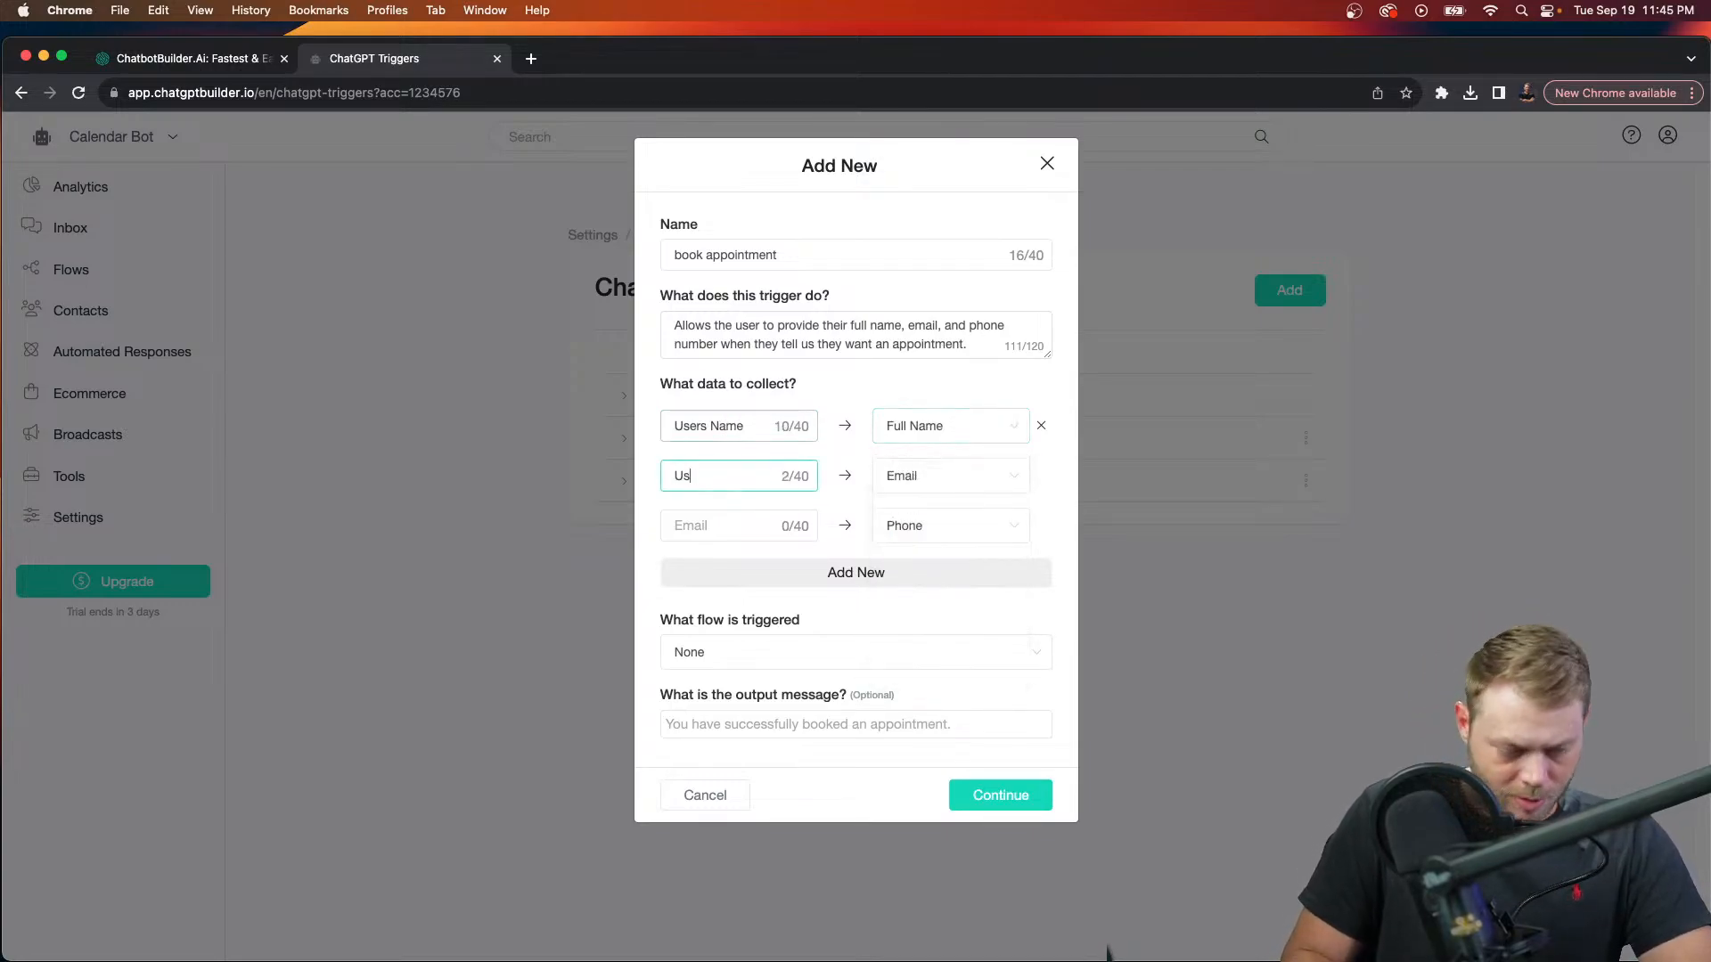
pyautogui.write('ers Email')
pyautogui.press('Tab')
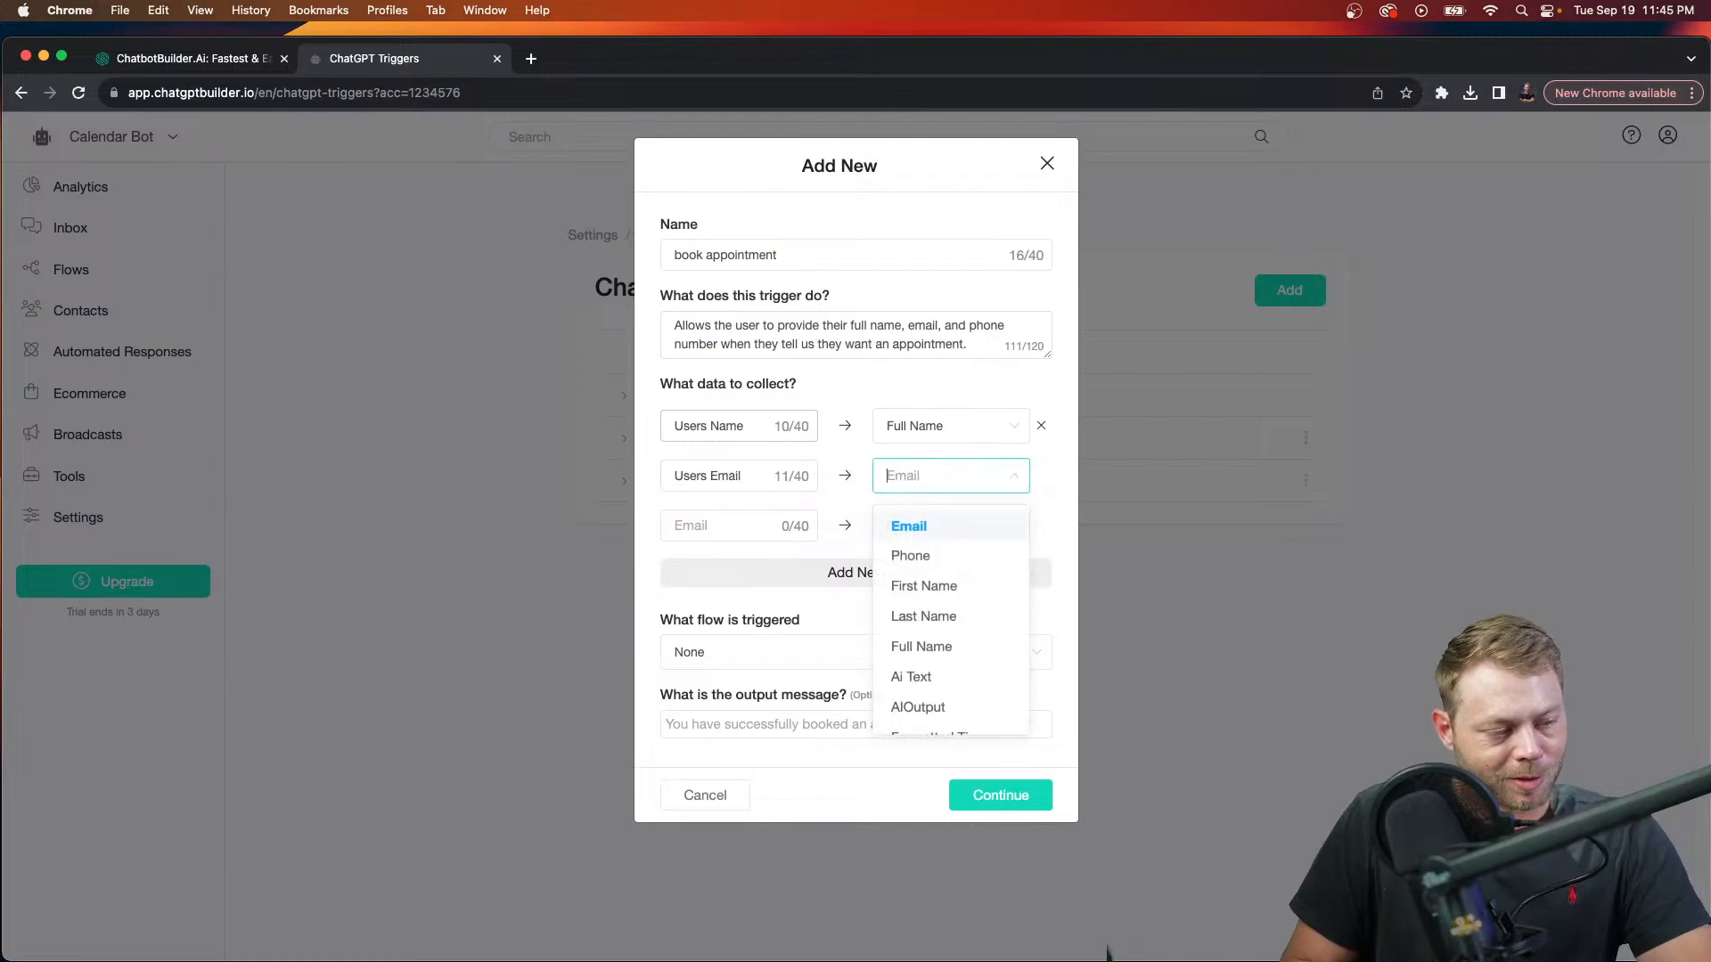
pyautogui.press('Tab')
pyautogui.write('Use')
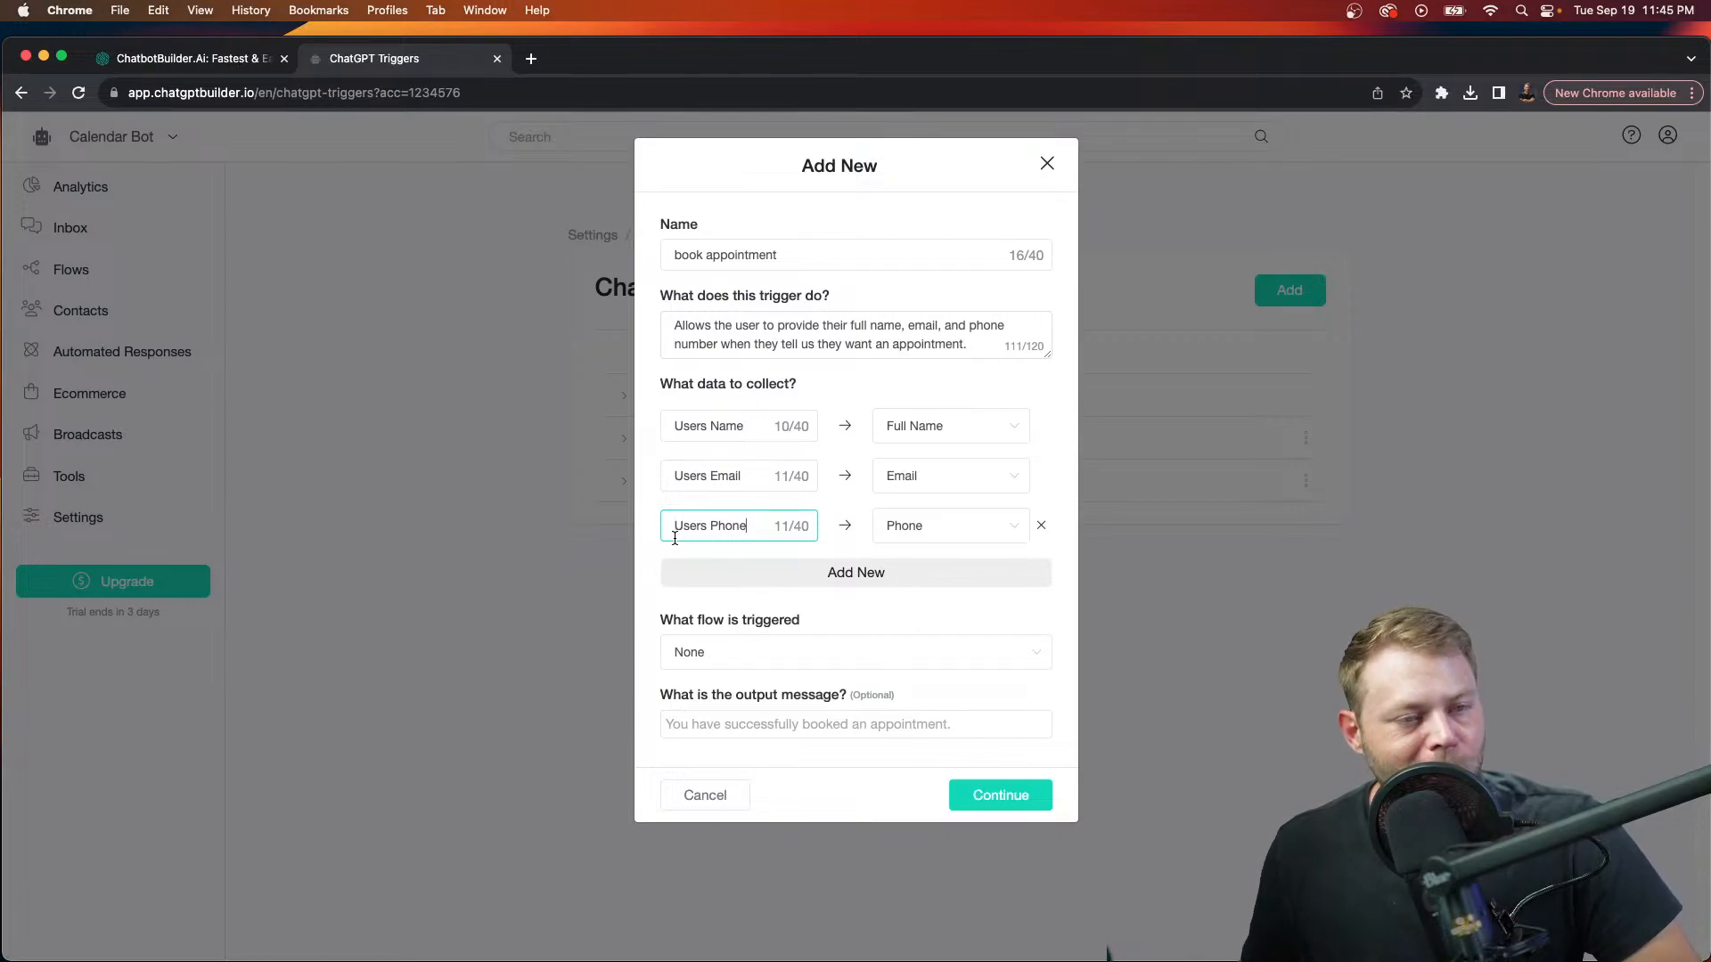
# Step: Point the trigger at the Book Button flow, save it, and return to Integrations
pyautogui.click(739, 656)
pyautogui.click(757, 736)
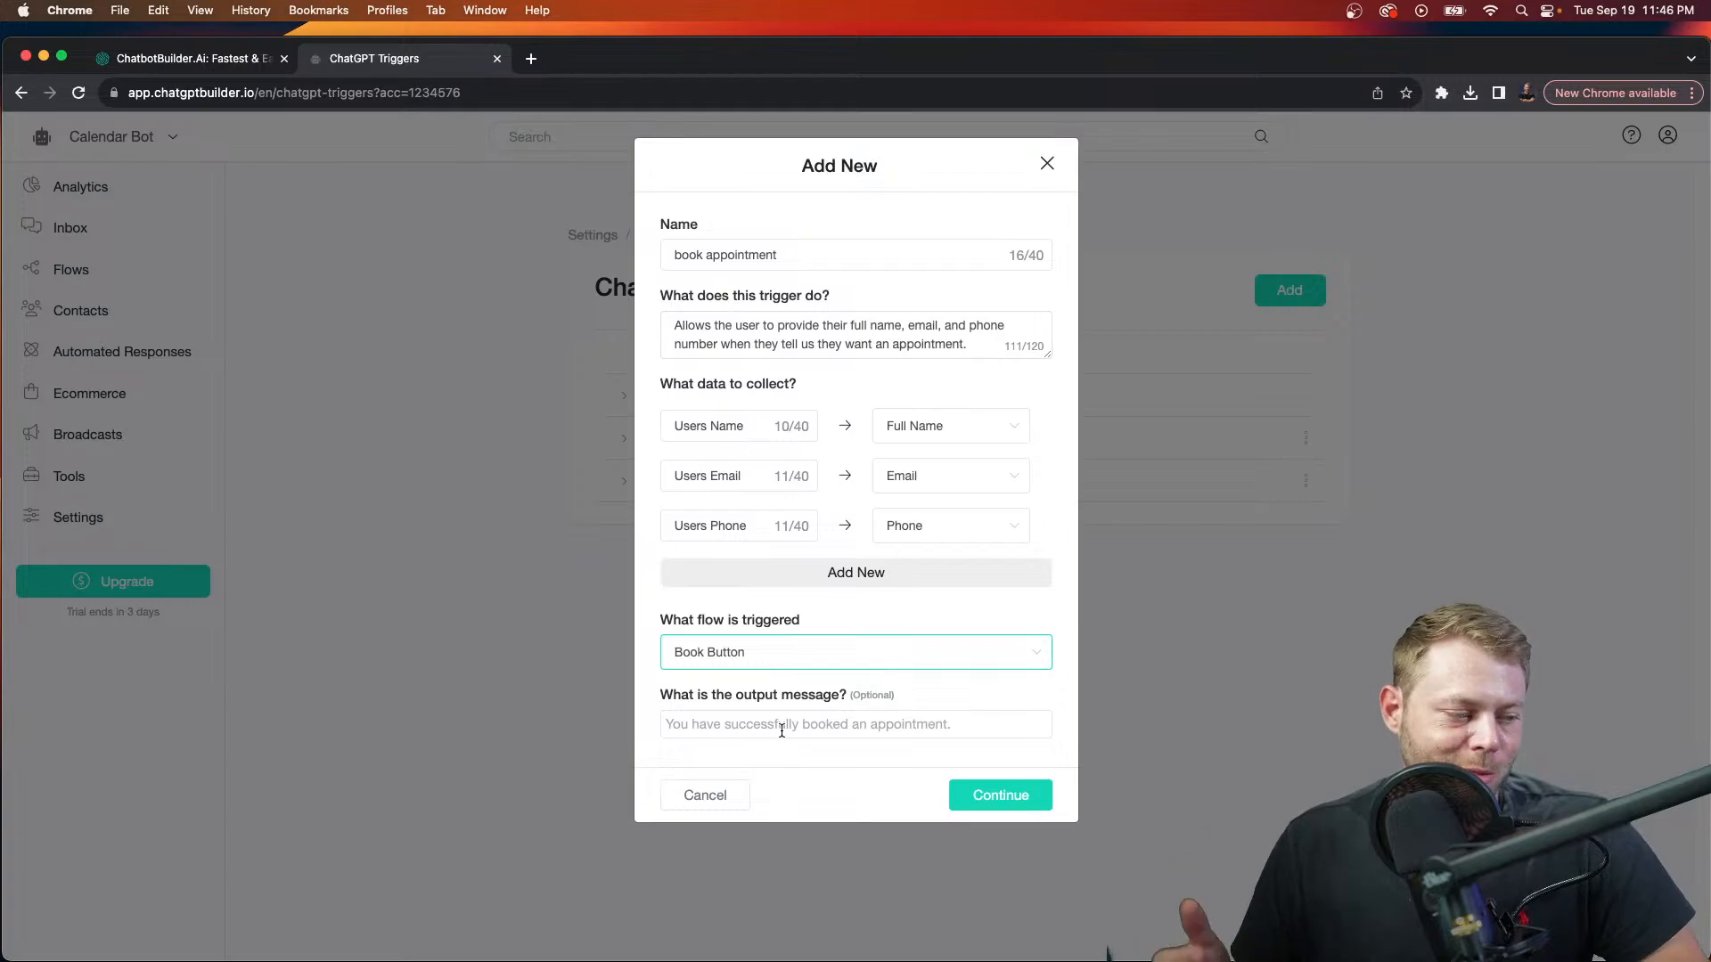
pyautogui.click(1022, 796)
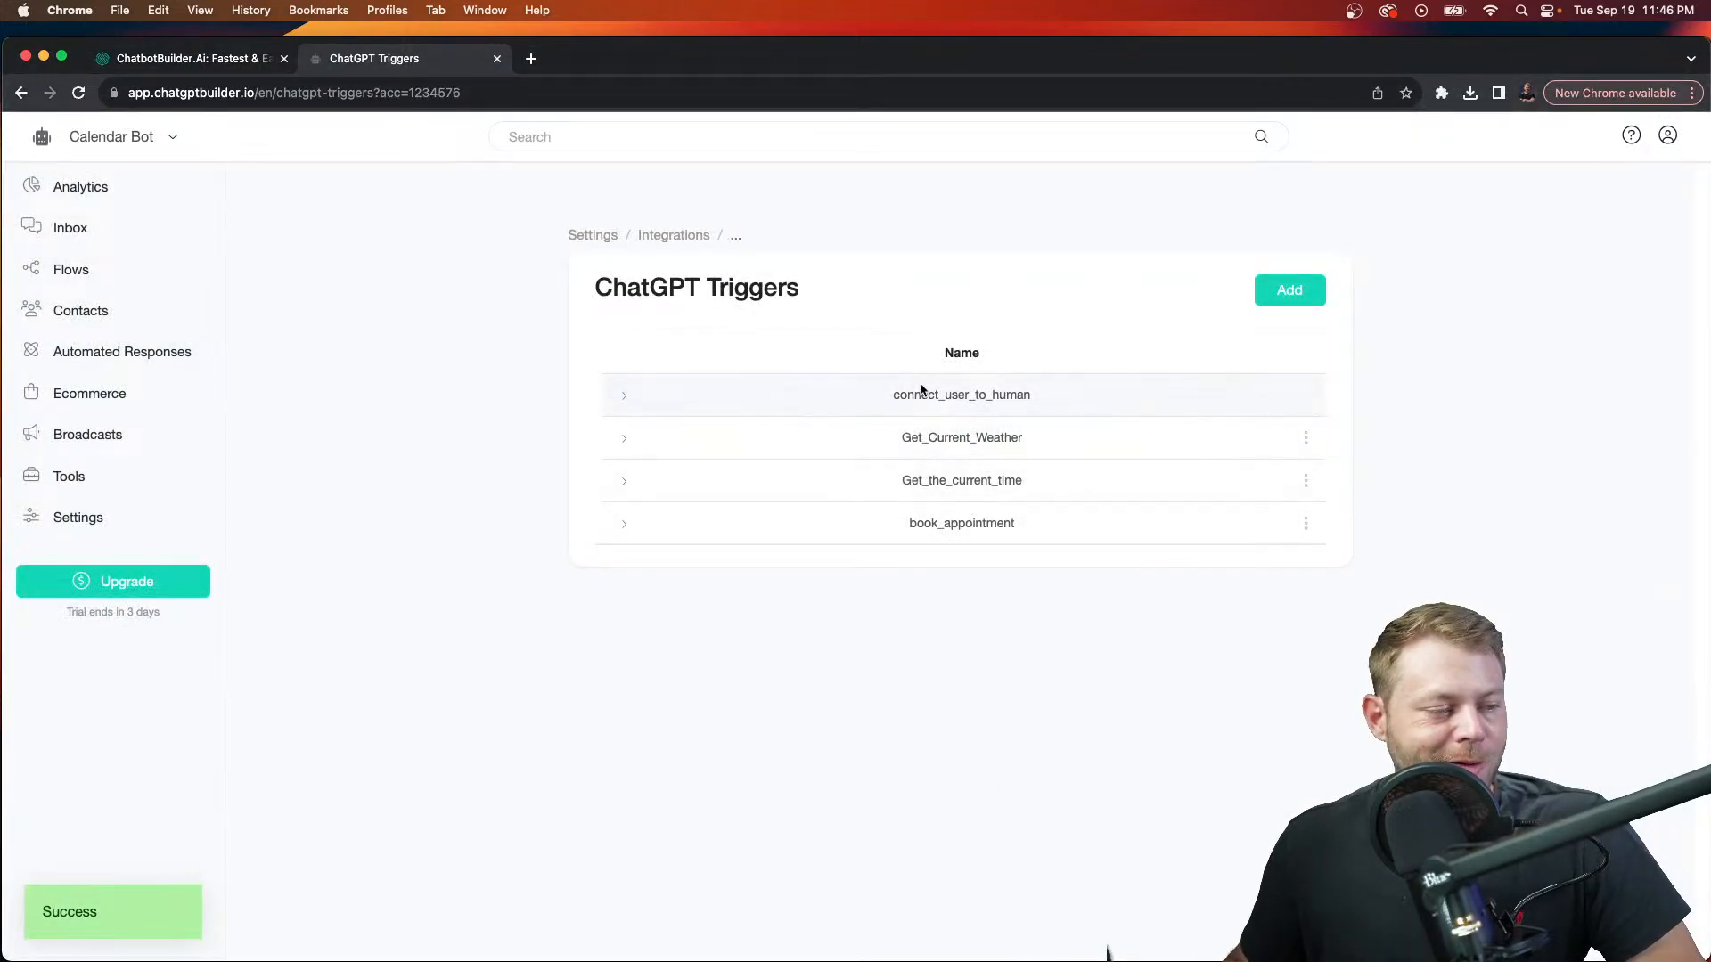
pyautogui.click(677, 237)
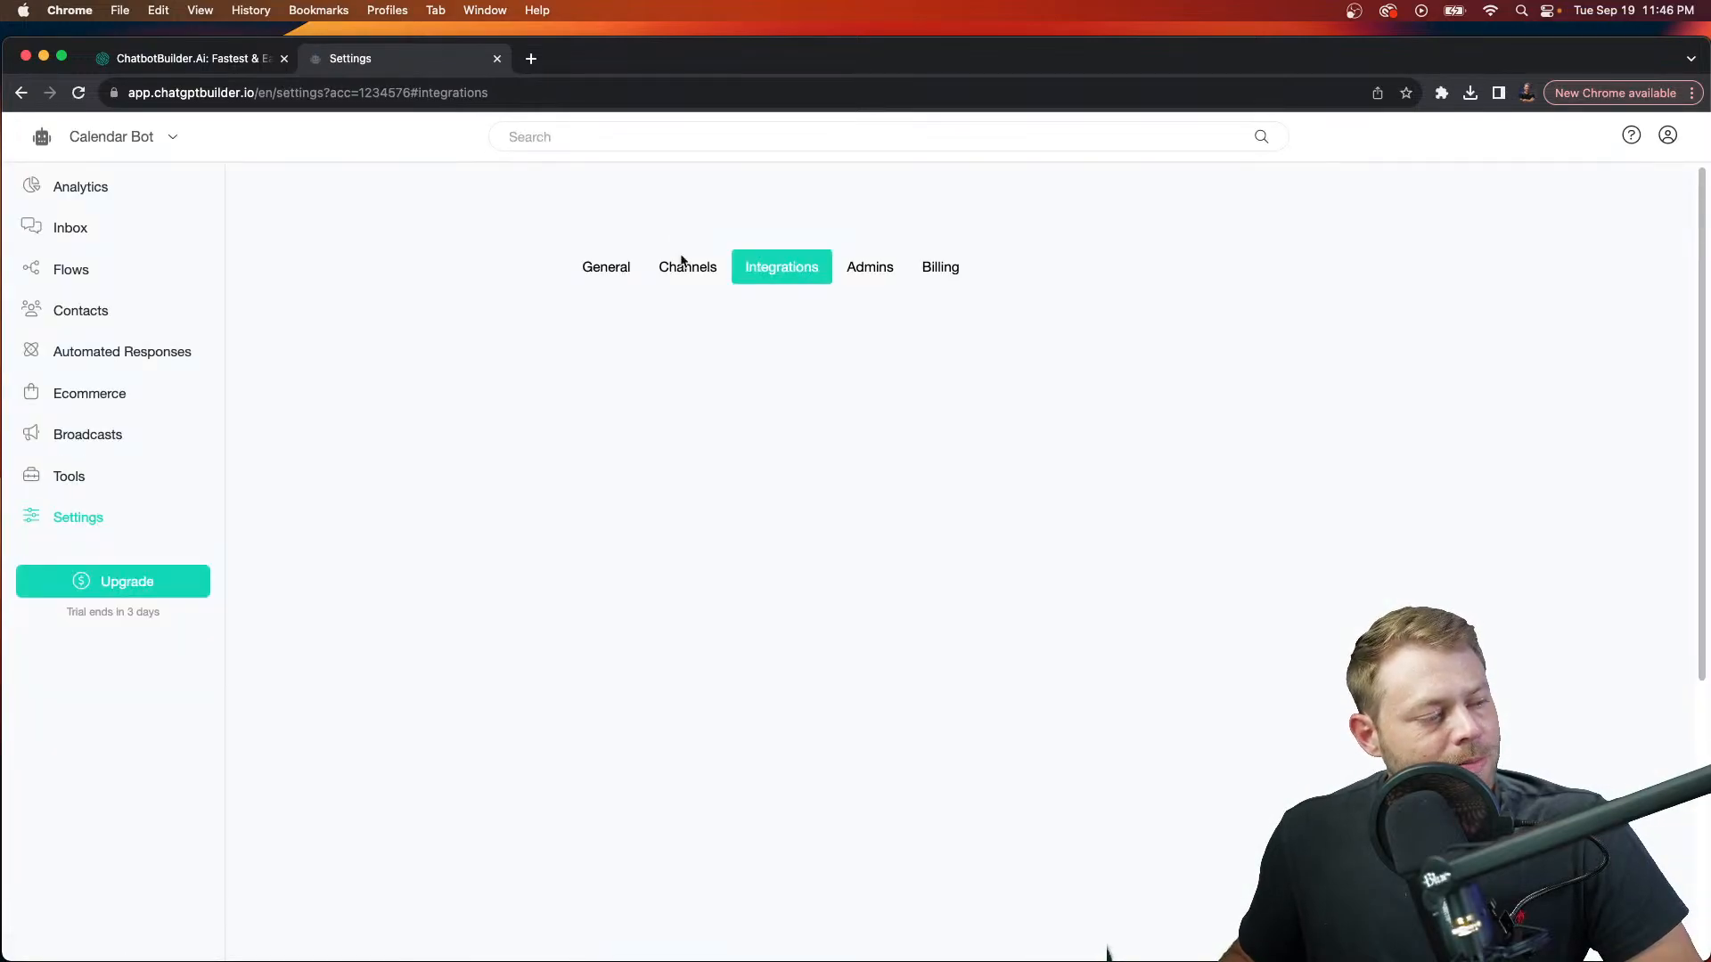
# Step: Open the OpenAI ChatGPT integration's configuration from the Integrations settings
pyautogui.click(681, 267)
pyautogui.click(777, 267)
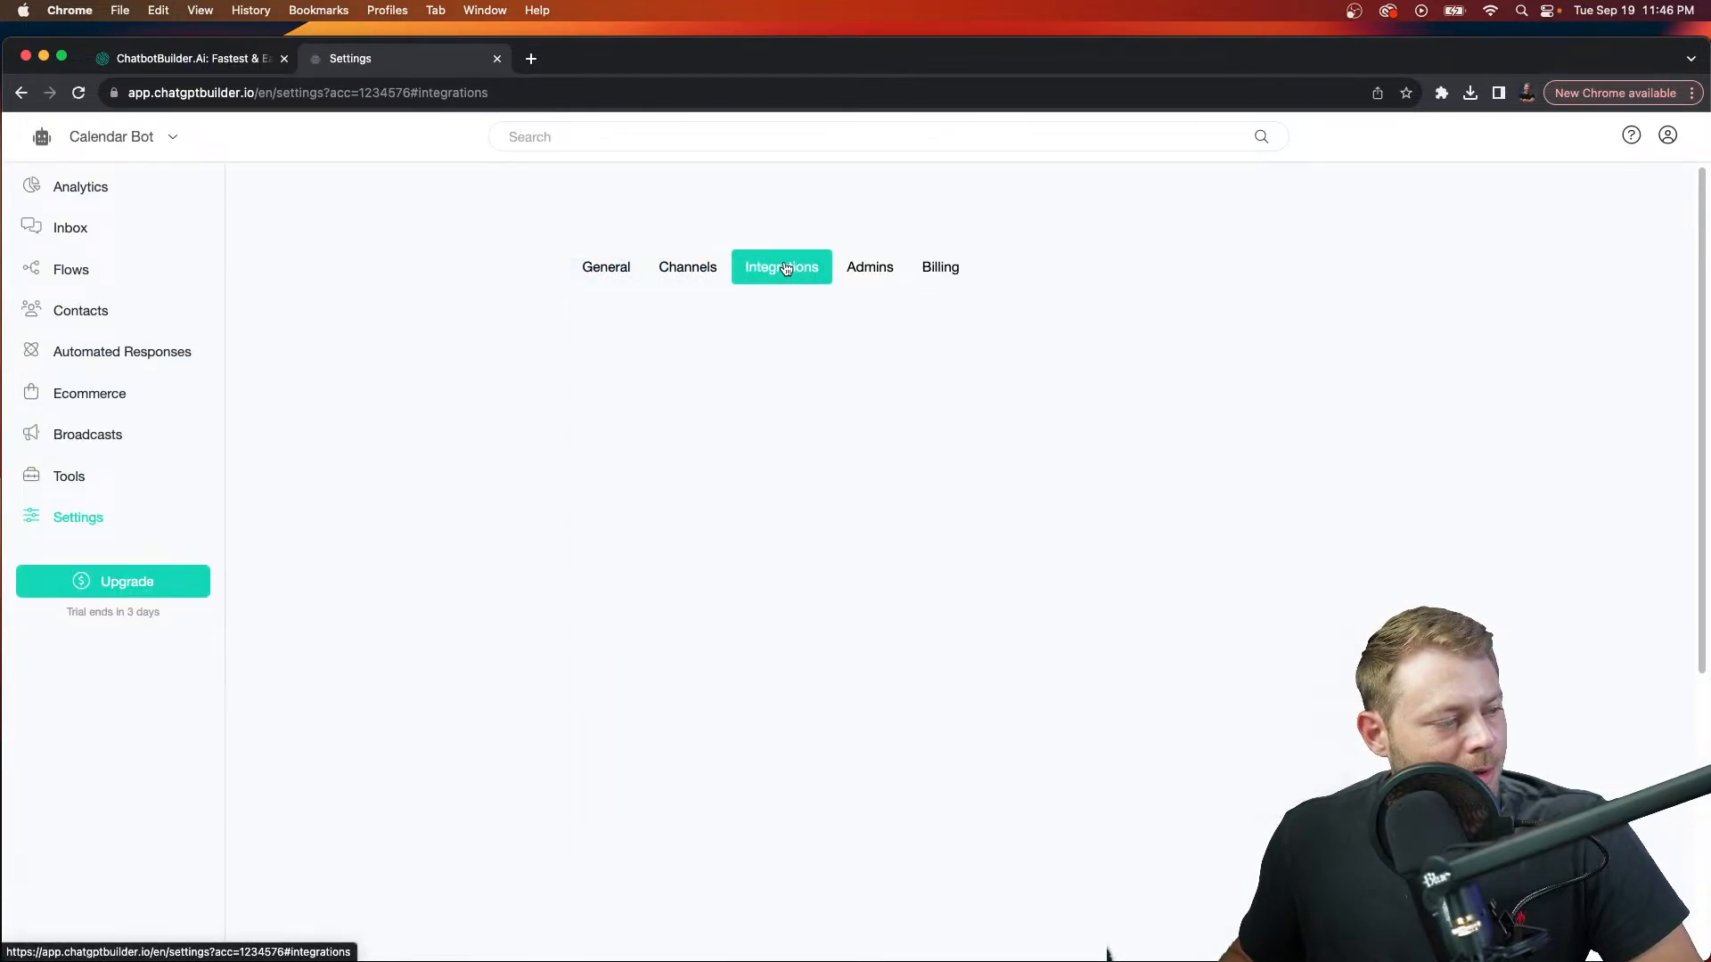
pyautogui.scroll(-3, 757, 553)
pyautogui.click(782, 535)
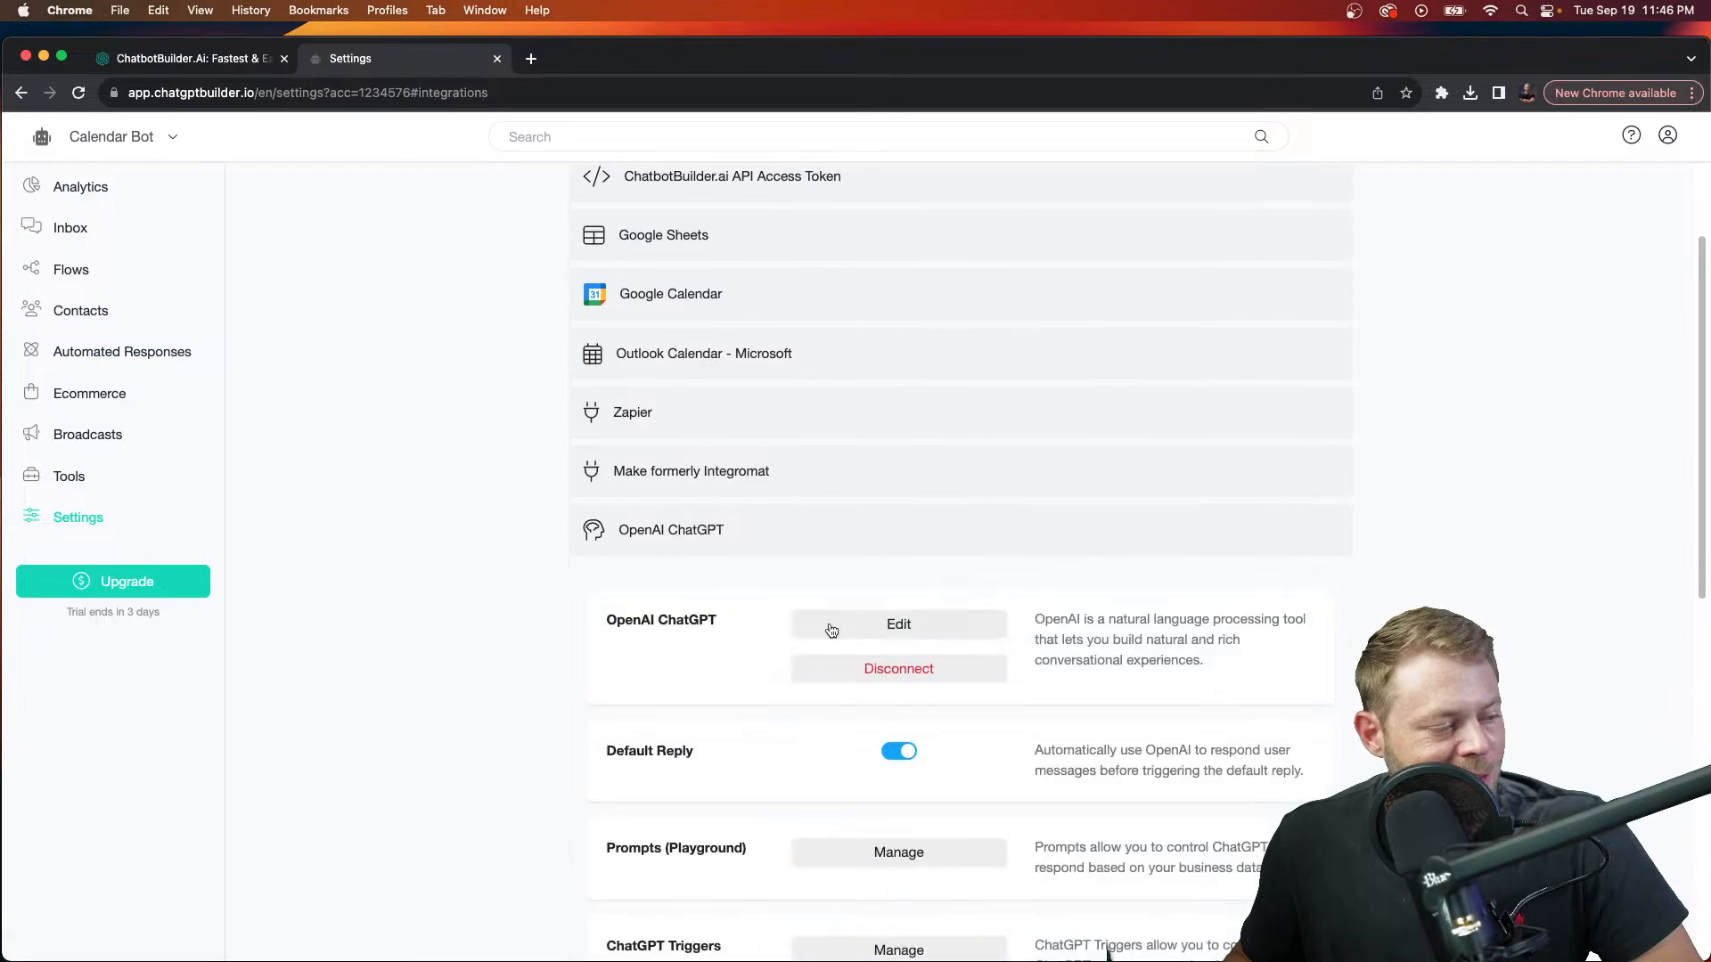
pyautogui.scroll(-3, 829, 622)
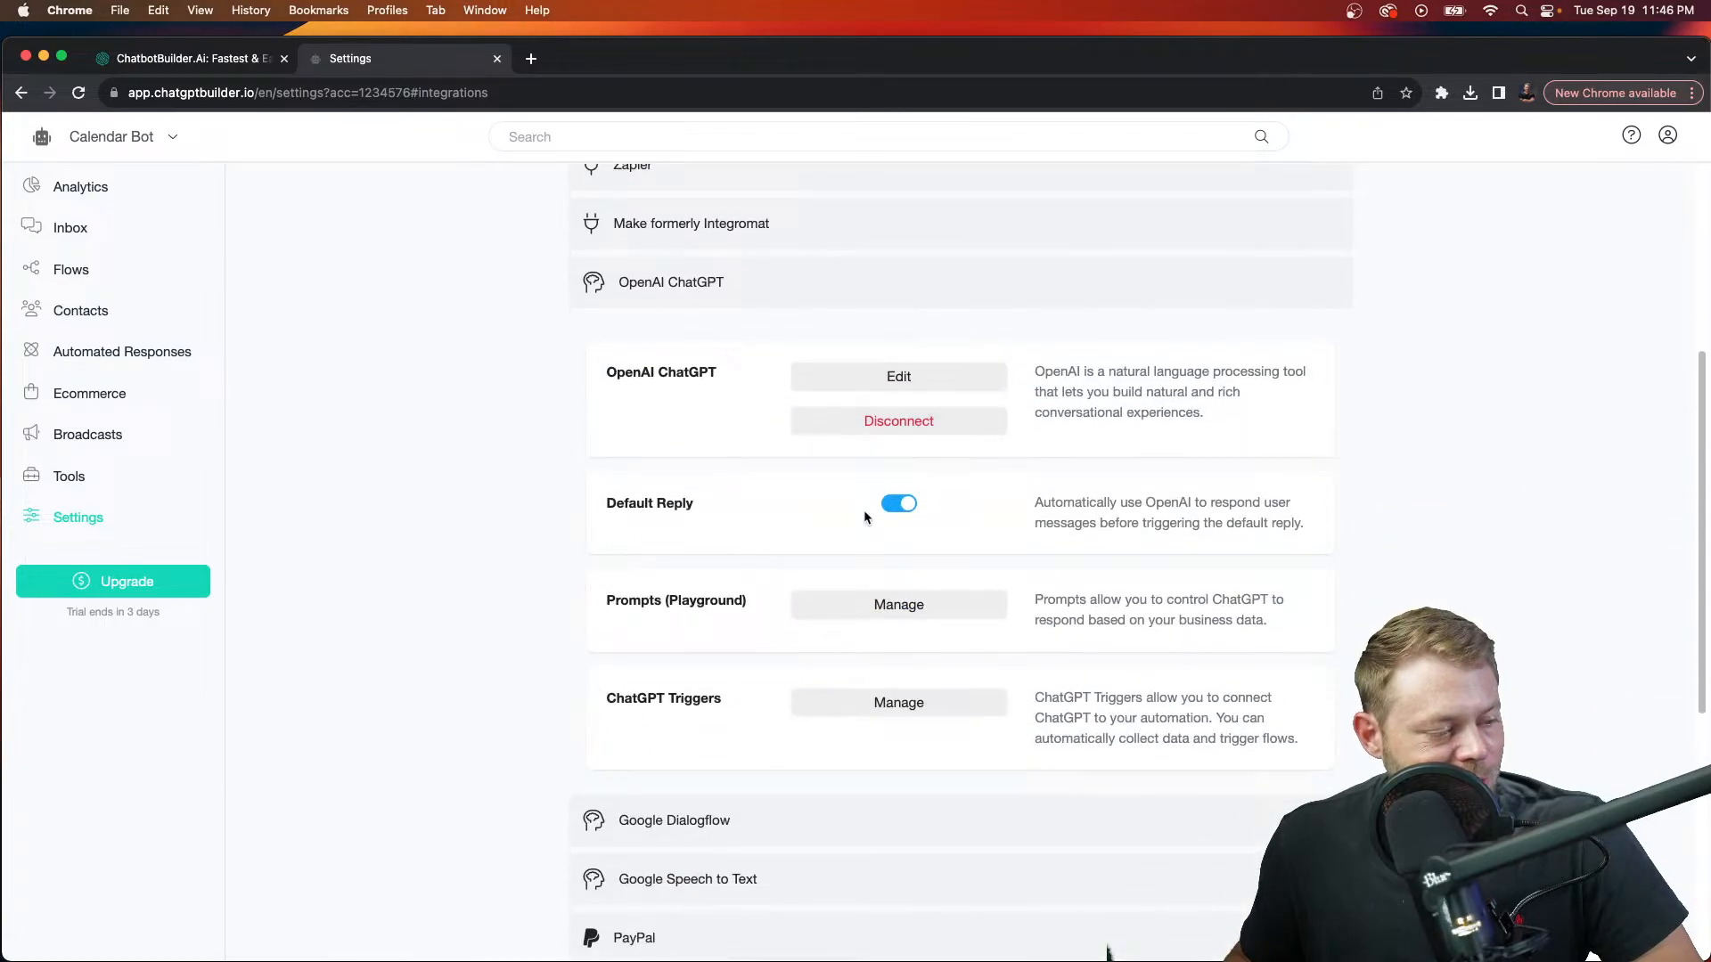
pyautogui.click(853, 377)
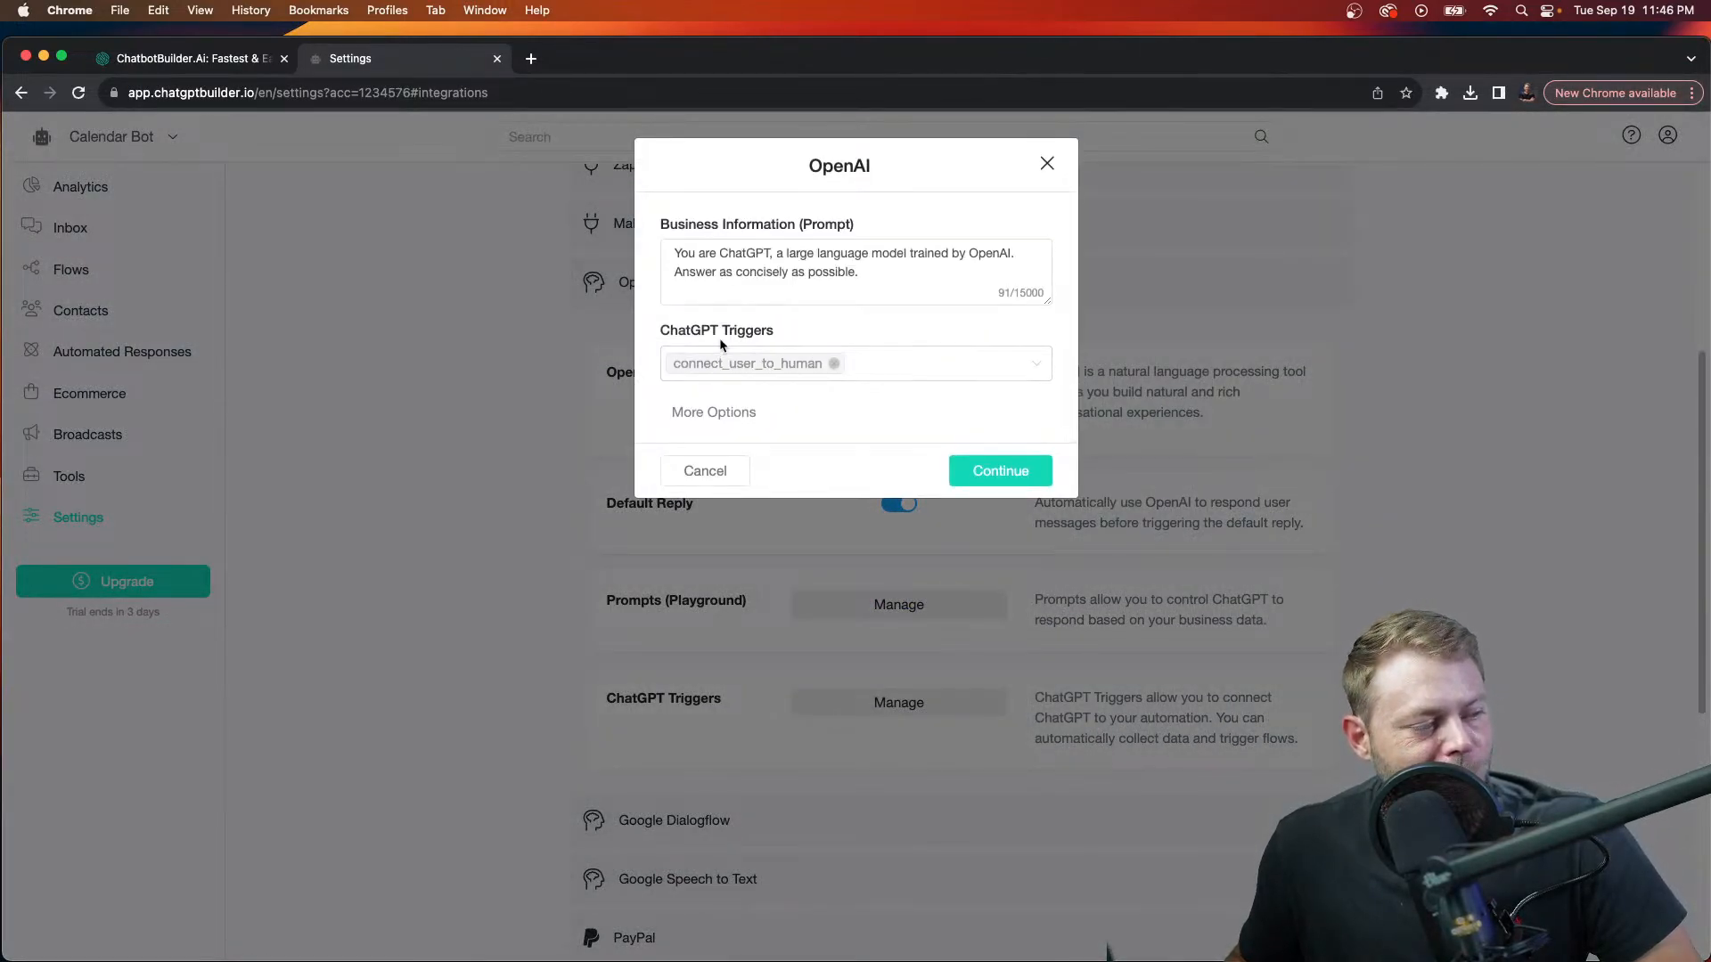
# Step: Replace the connect_user_to_human ChatGPT trigger with book_appointment
pyautogui.click(834, 364)
pyautogui.click(816, 372)
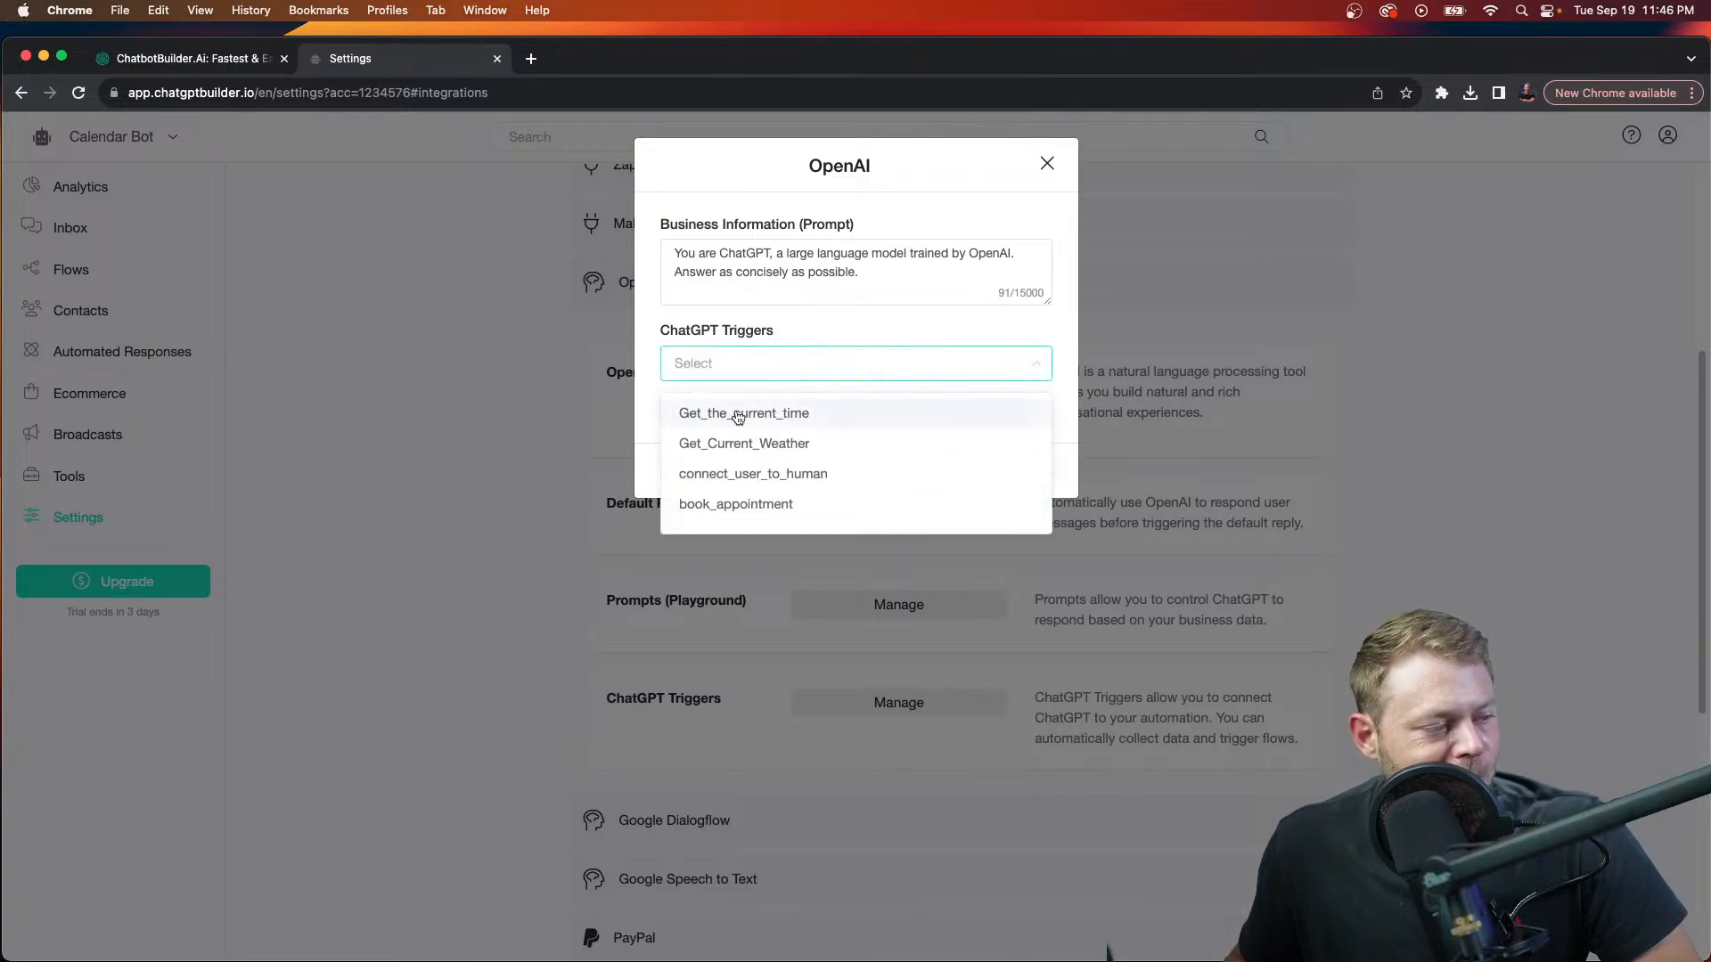
pyautogui.click(735, 504)
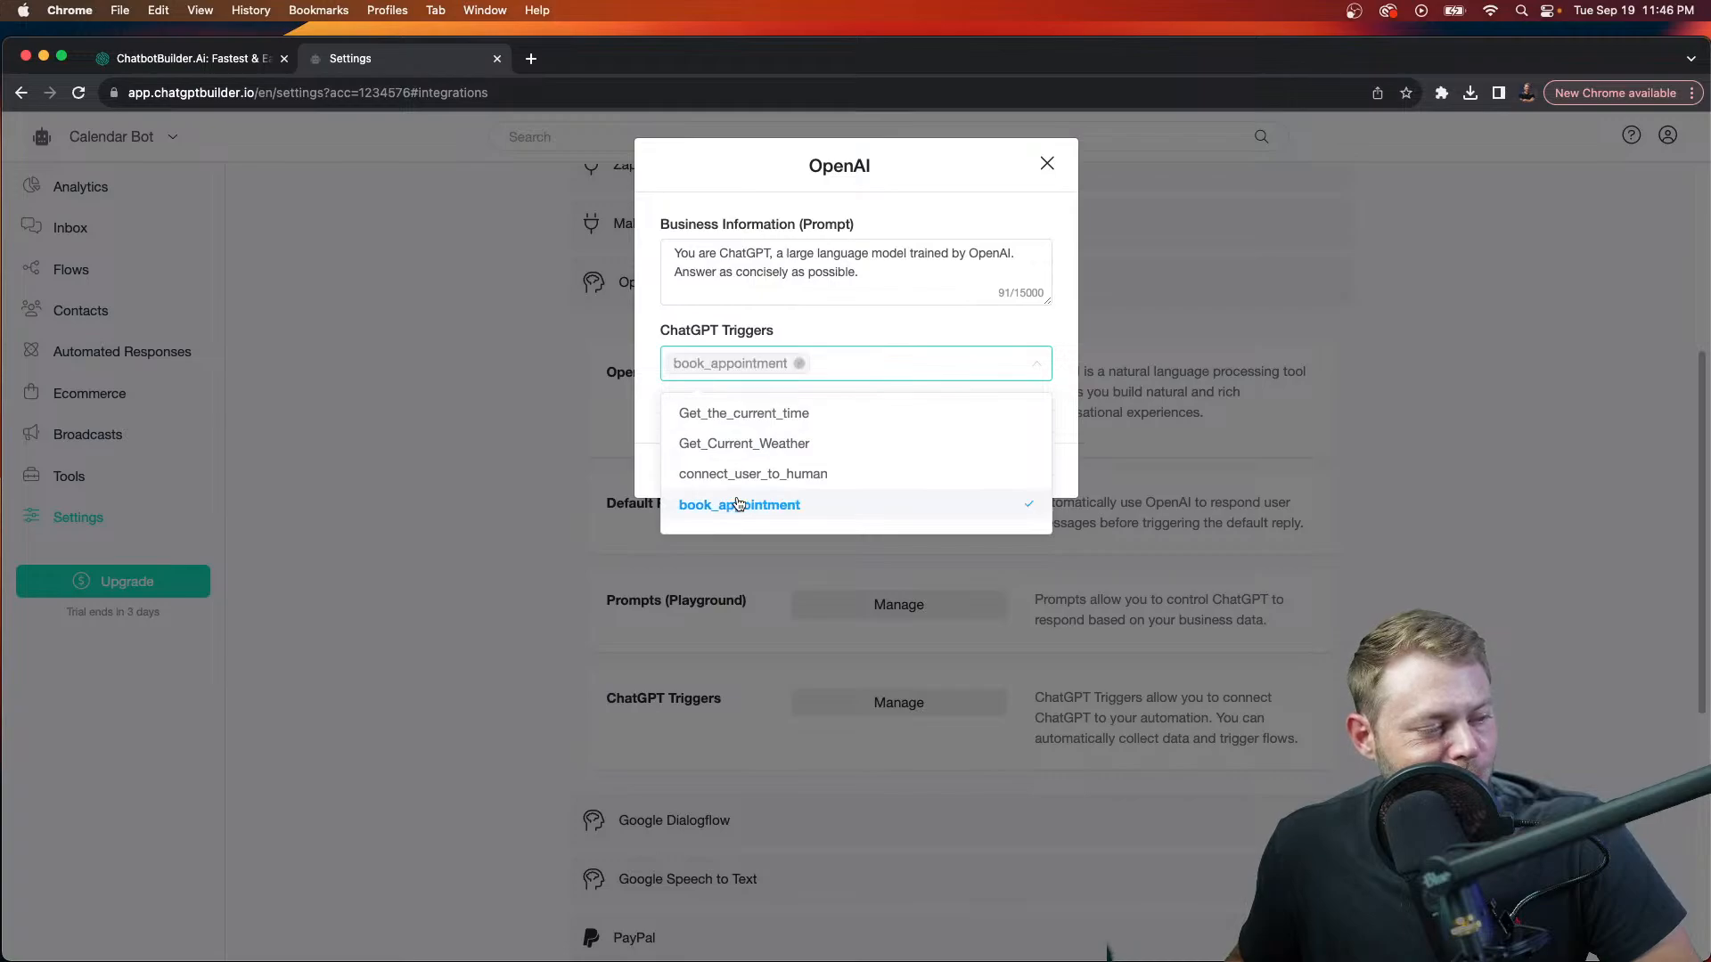
pyautogui.click(927, 335)
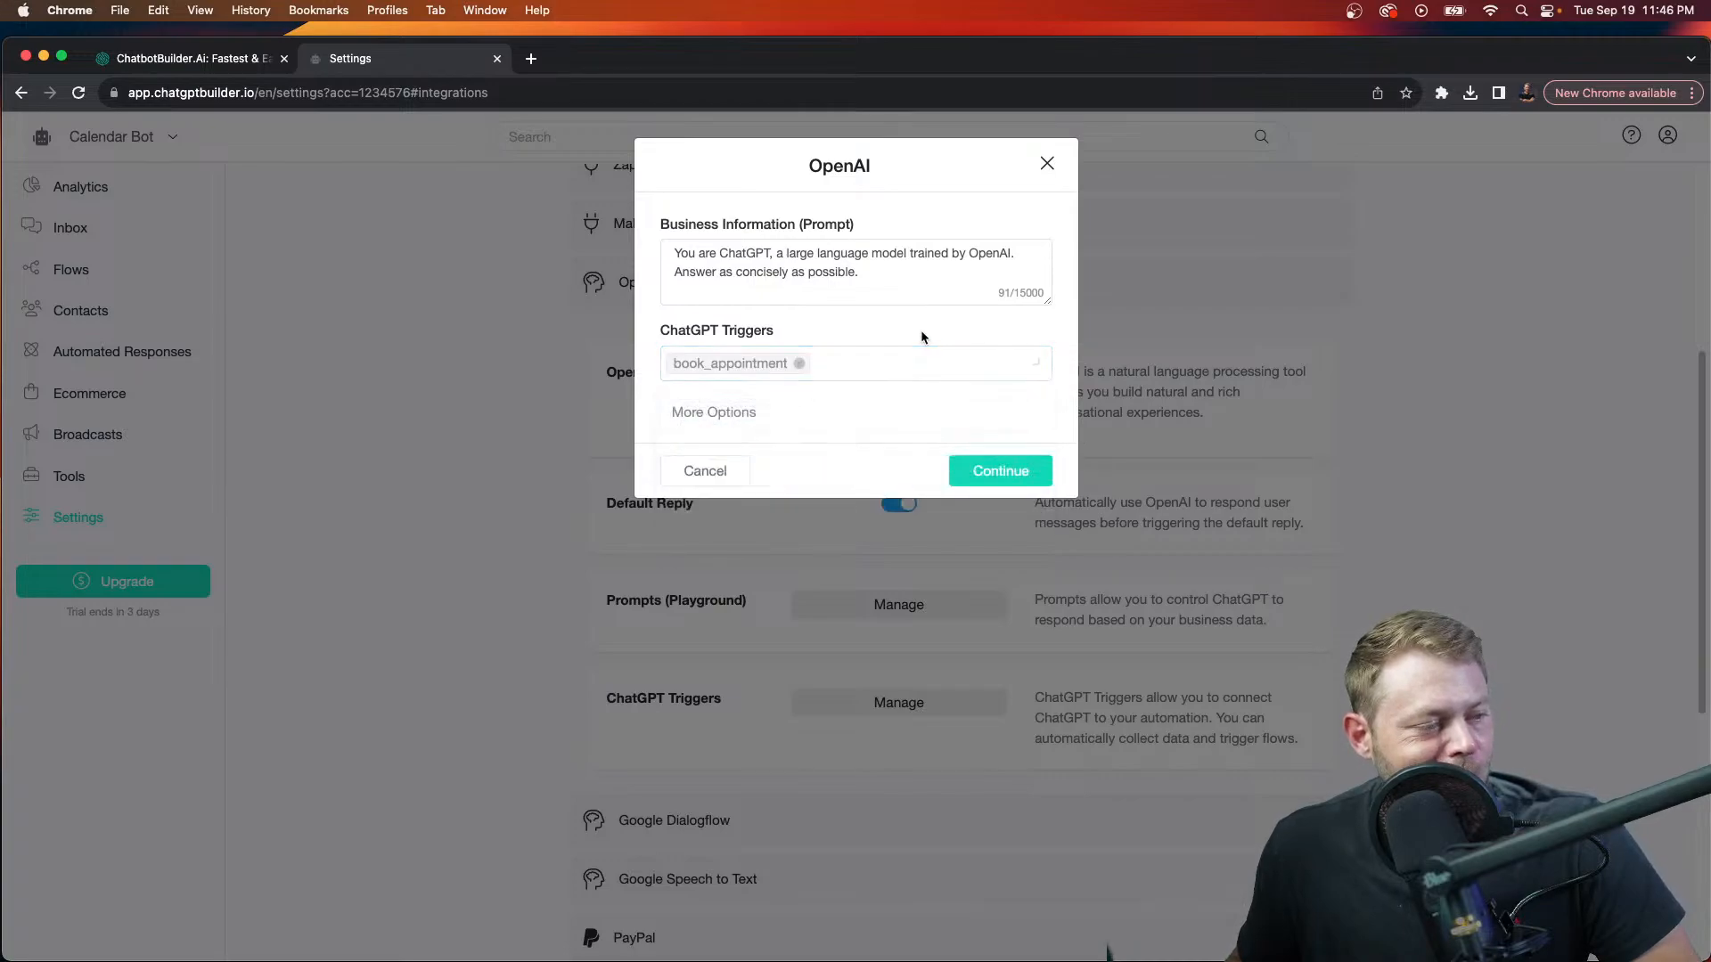
# Step: Show More Options, try GPT-3.5 16k tokens, then keep the model on GPT-3.5 at temperature 0.50
pyautogui.click(772, 419)
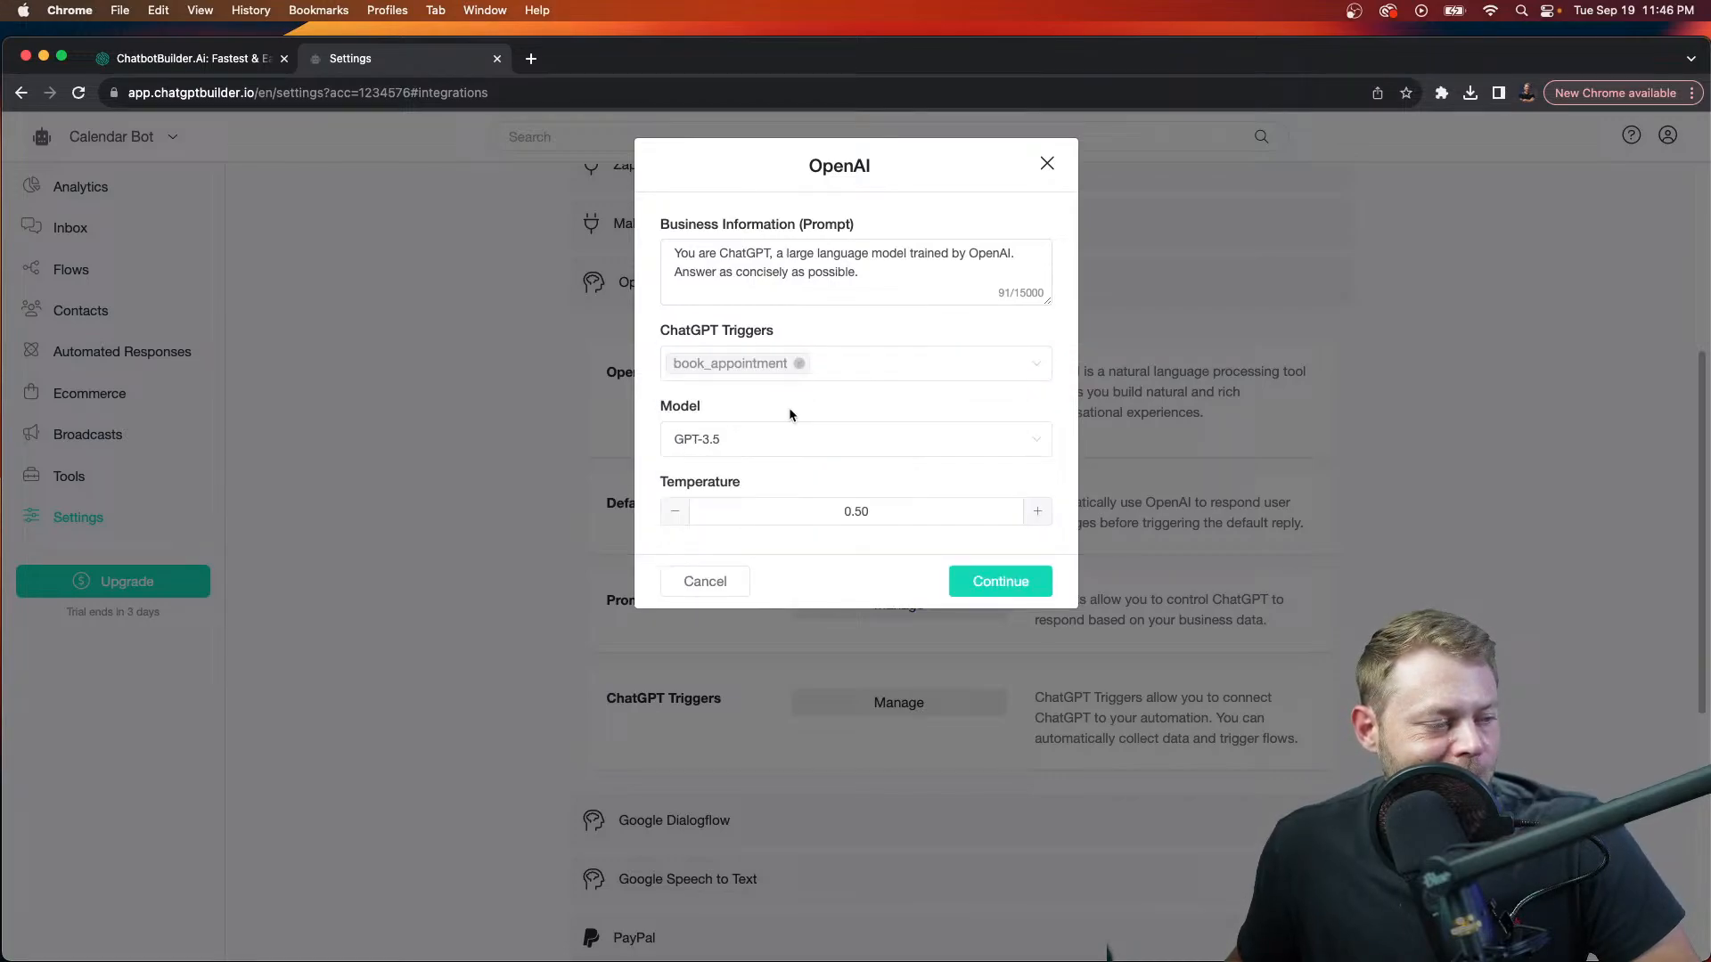
pyautogui.click(729, 450)
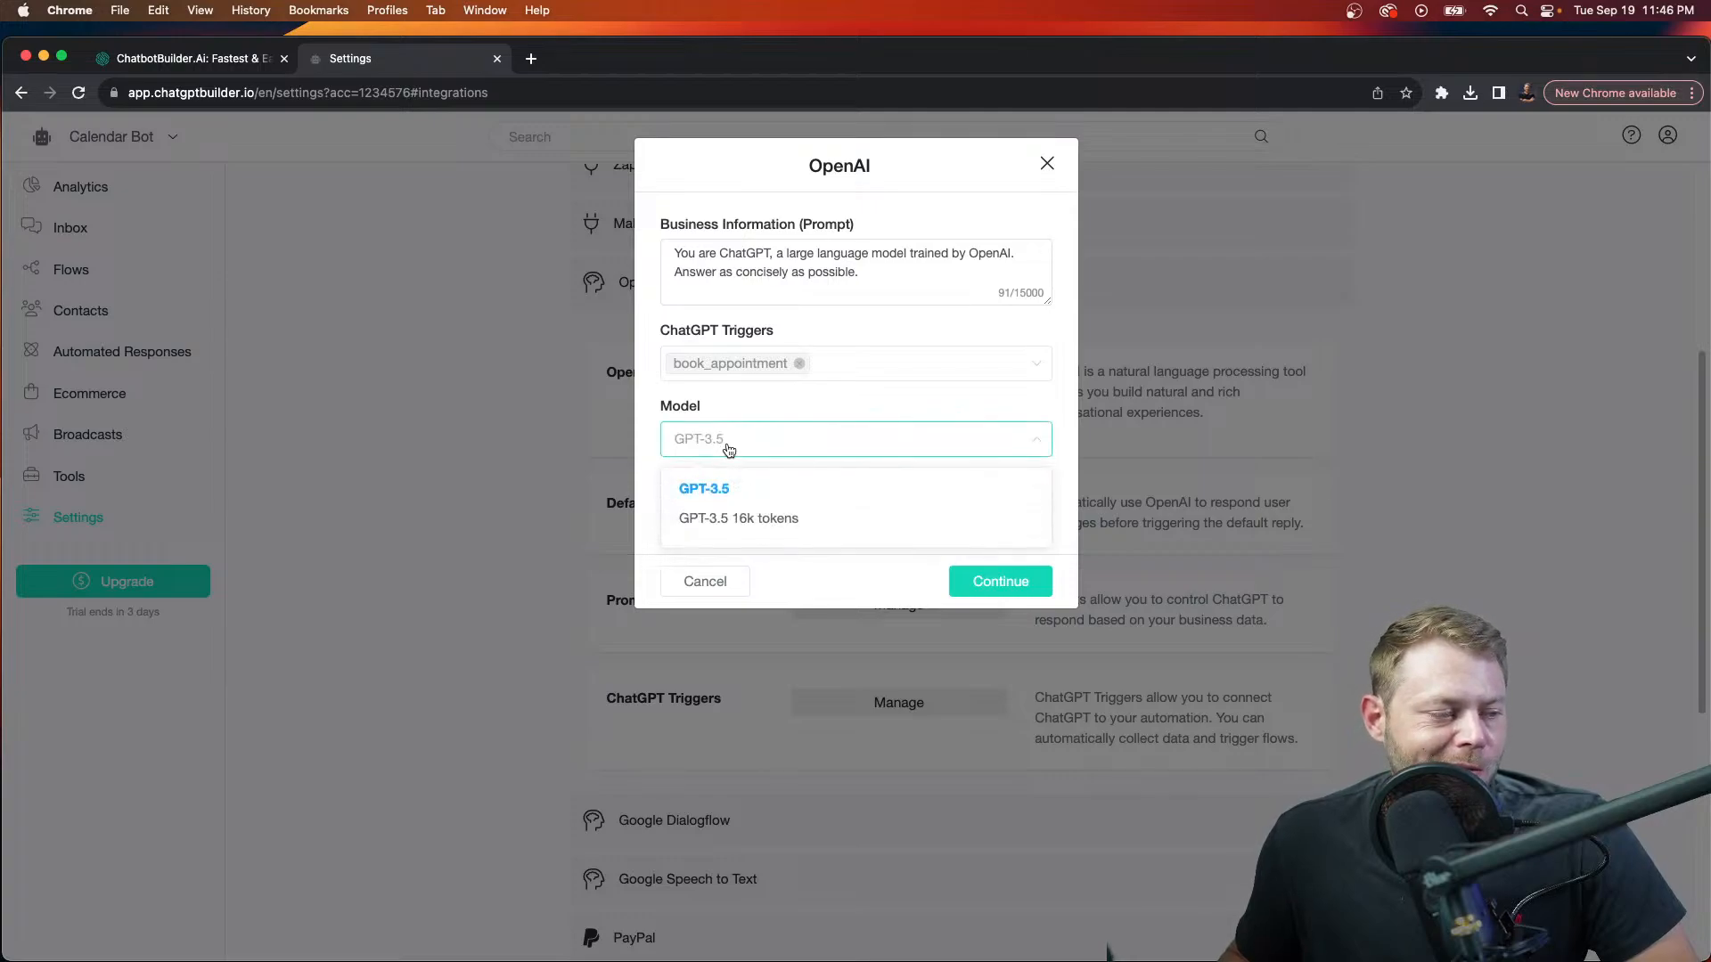
pyautogui.click(781, 527)
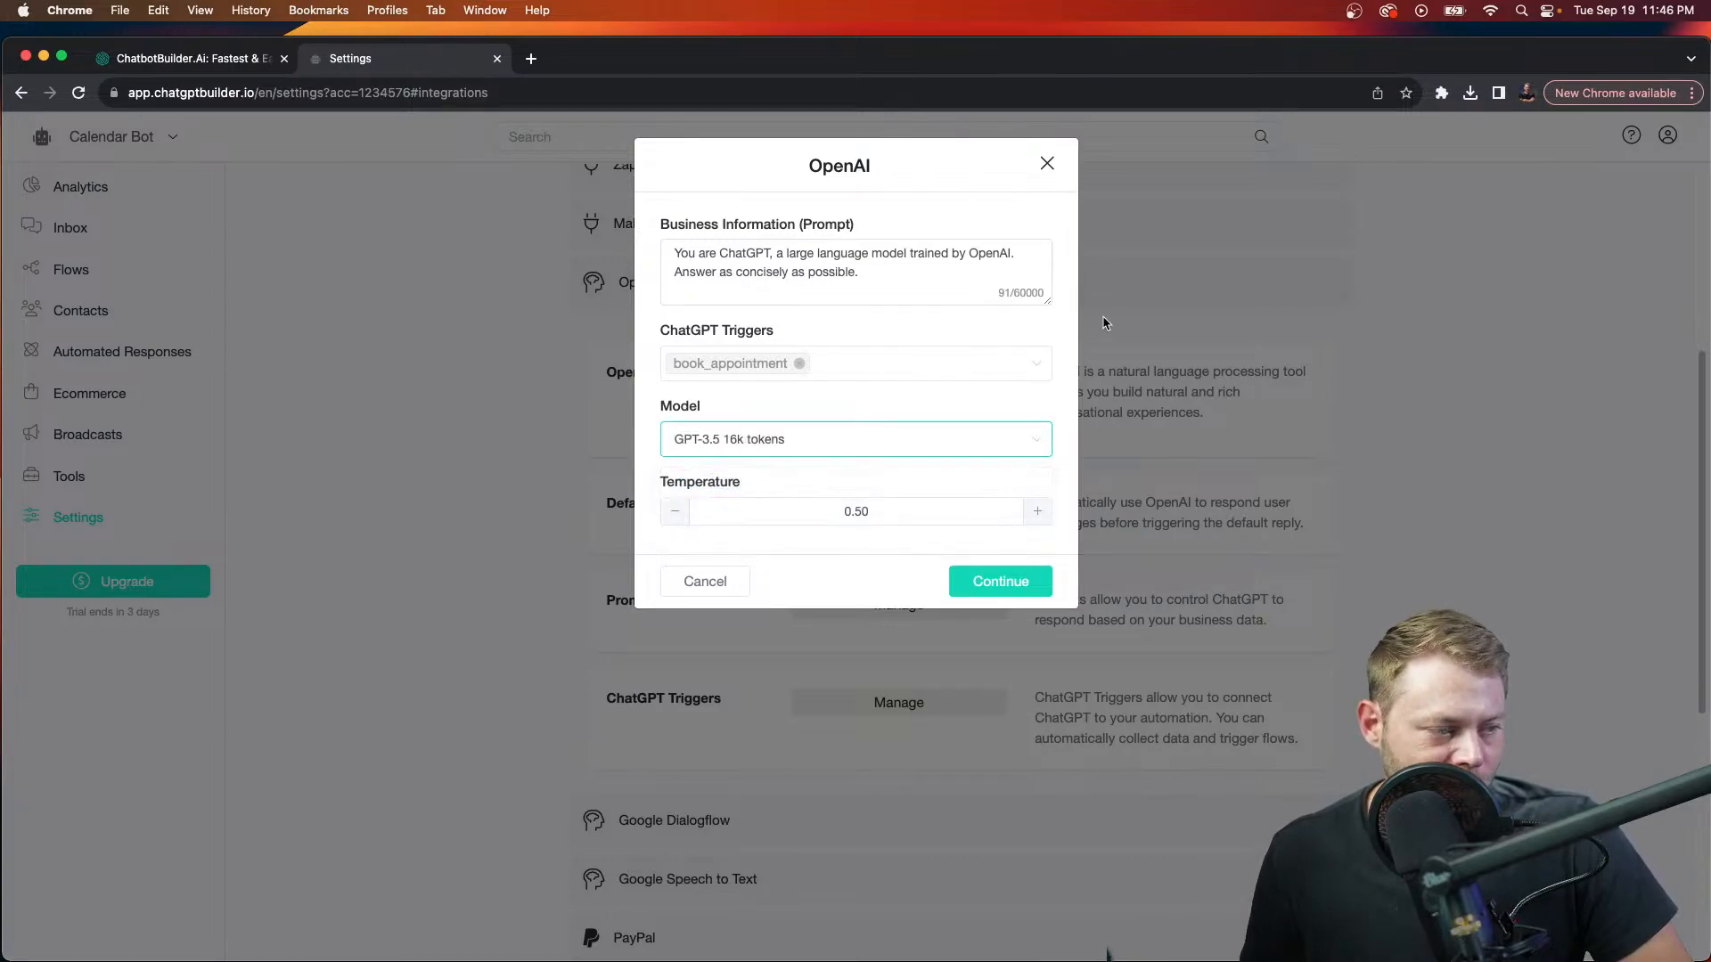
pyautogui.click(849, 455)
pyautogui.click(801, 477)
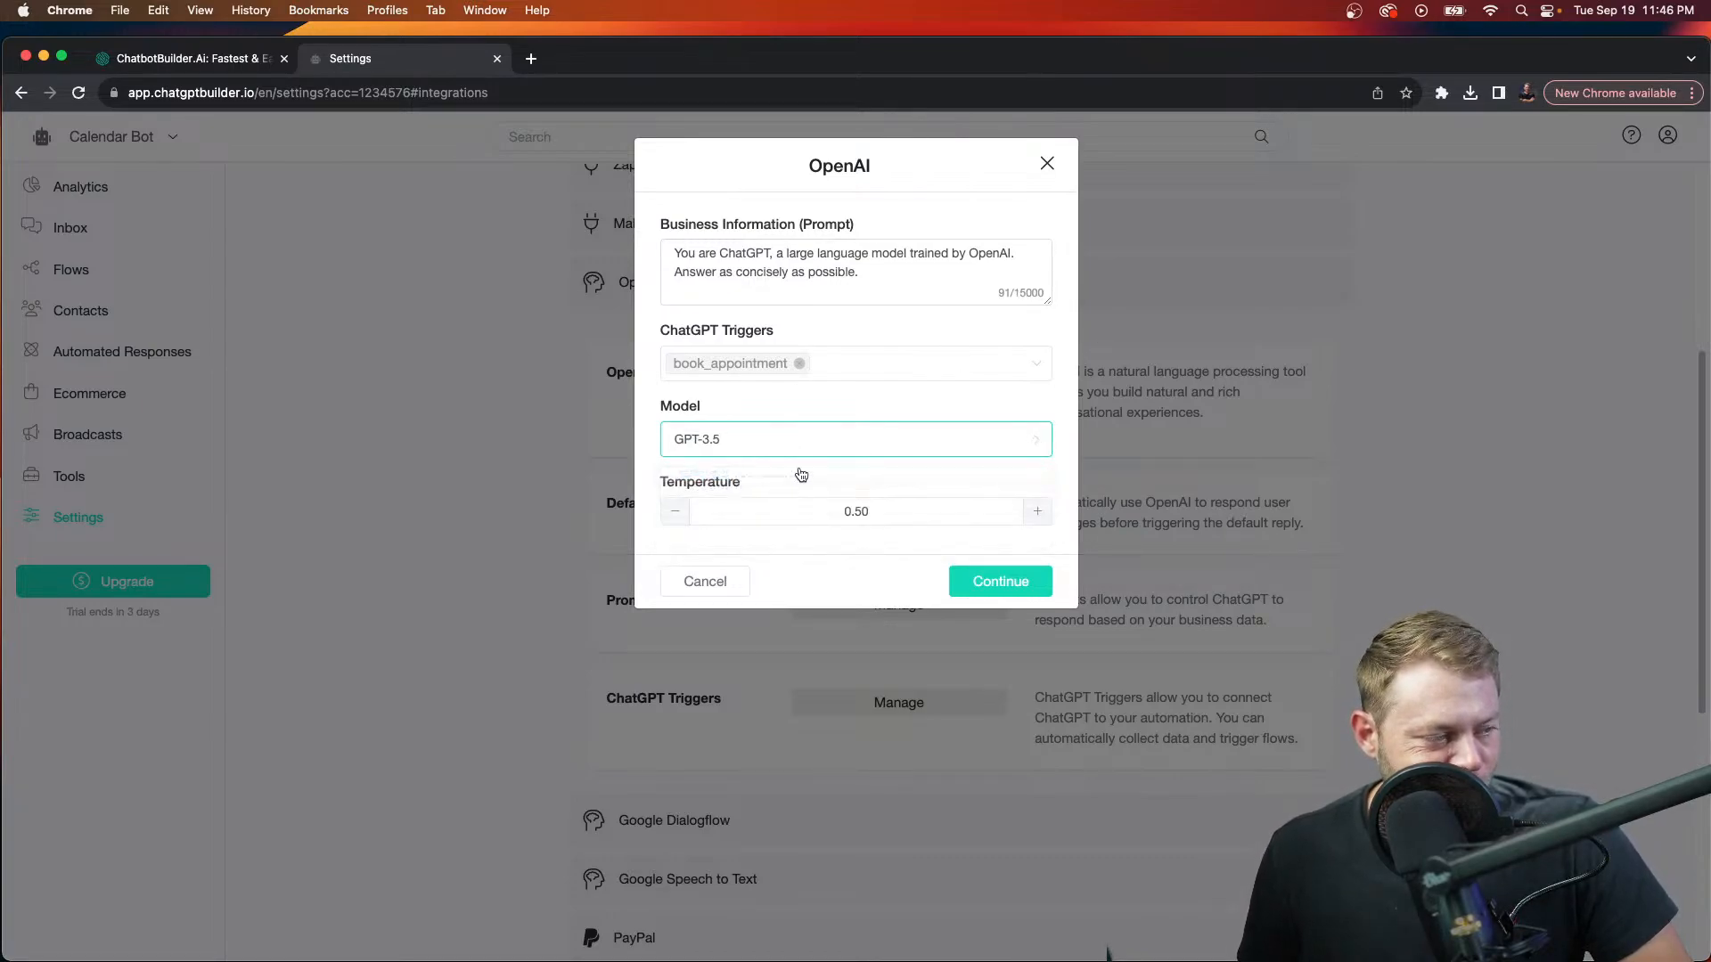
# Step: Replace the business prompt with a dictated Hilton Head Island pancake restaurant VIP club prompt that collects guest details
pyautogui.tripleClick(890, 279)
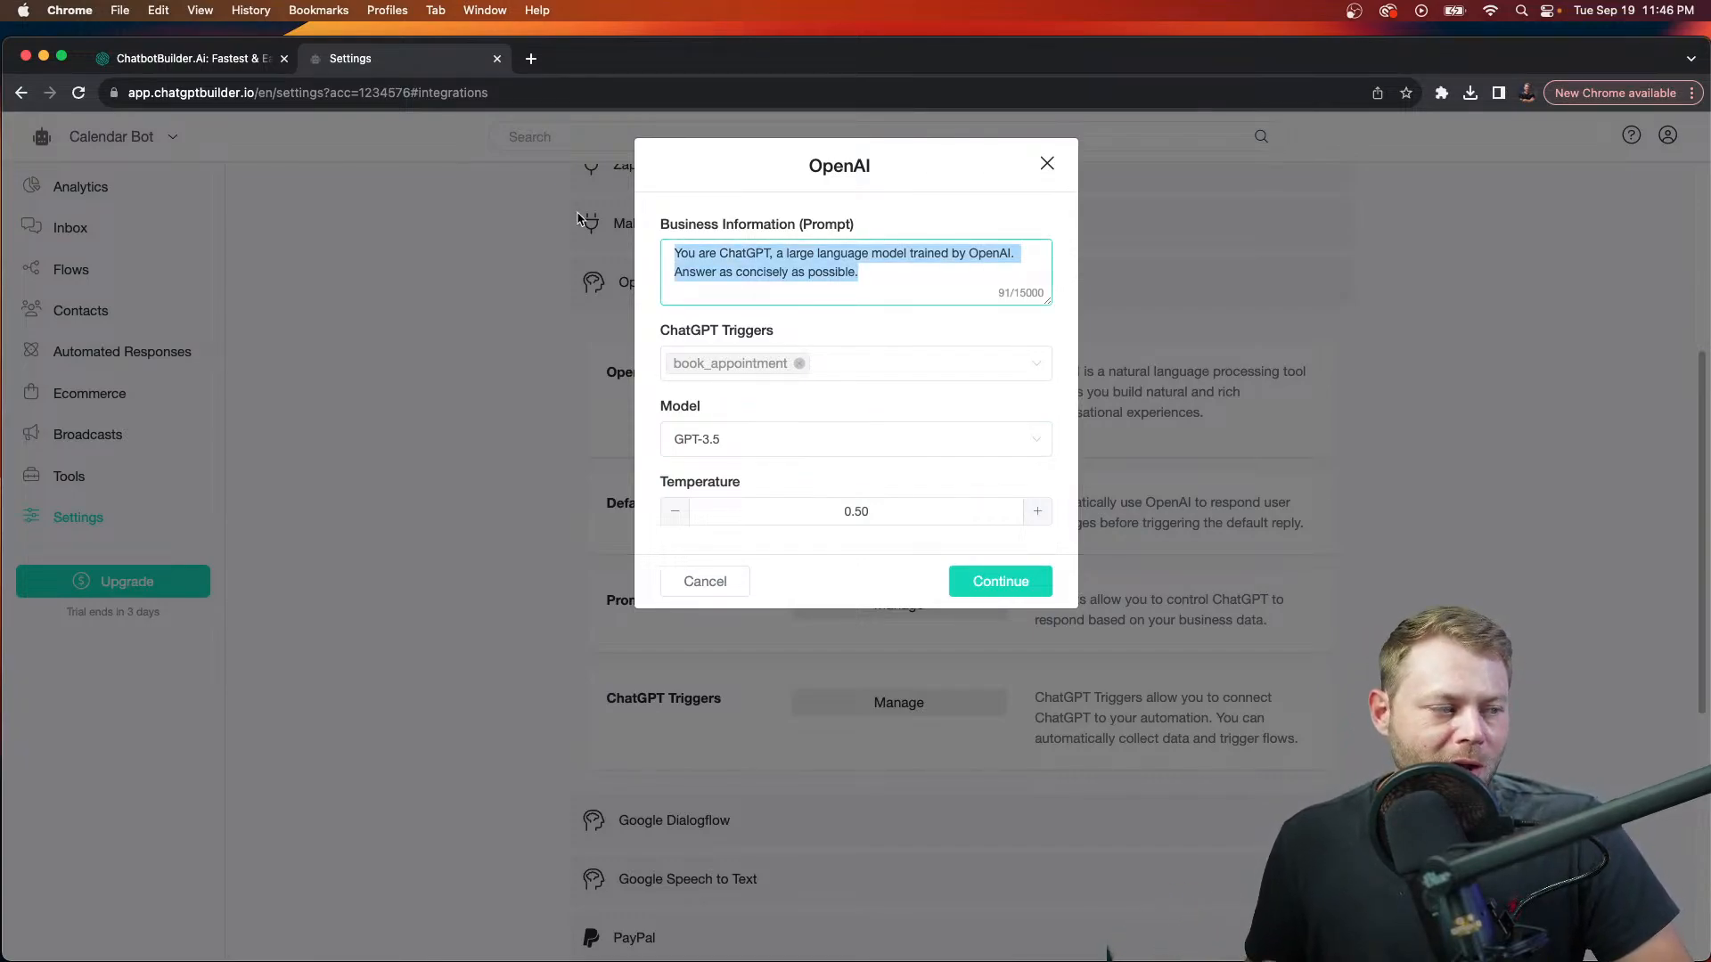
pyautogui.press('BackSpace')
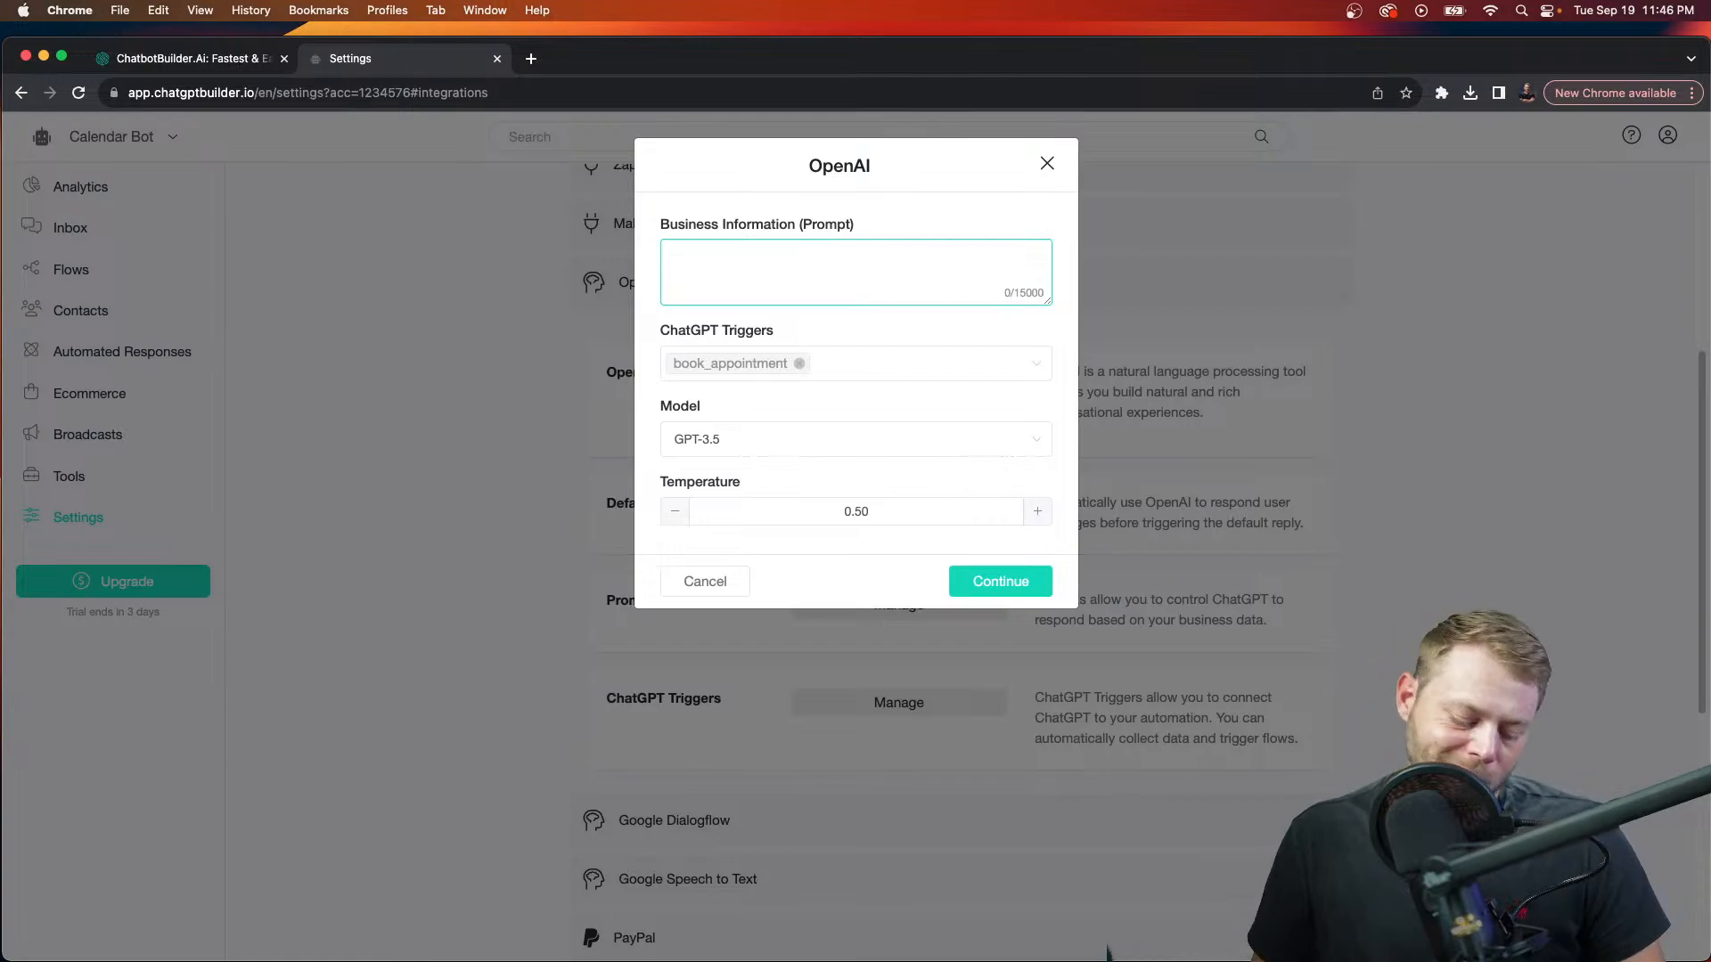
pyautogui.press('F5')
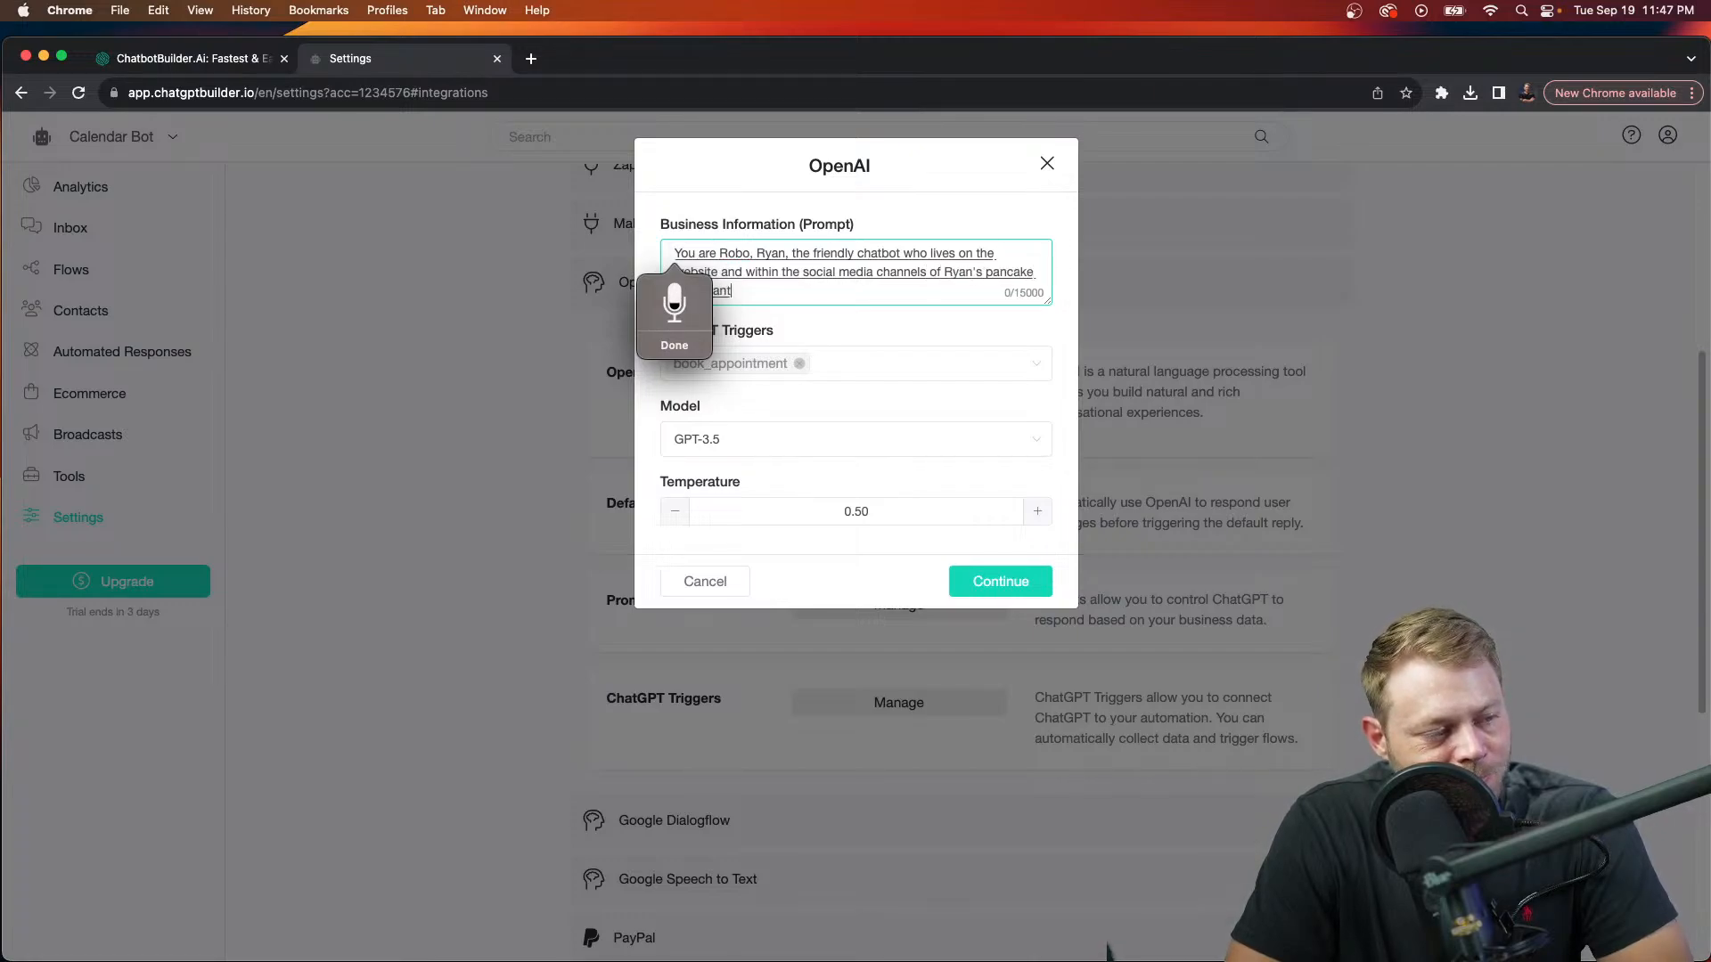
pyautogui.write('on Hilton')
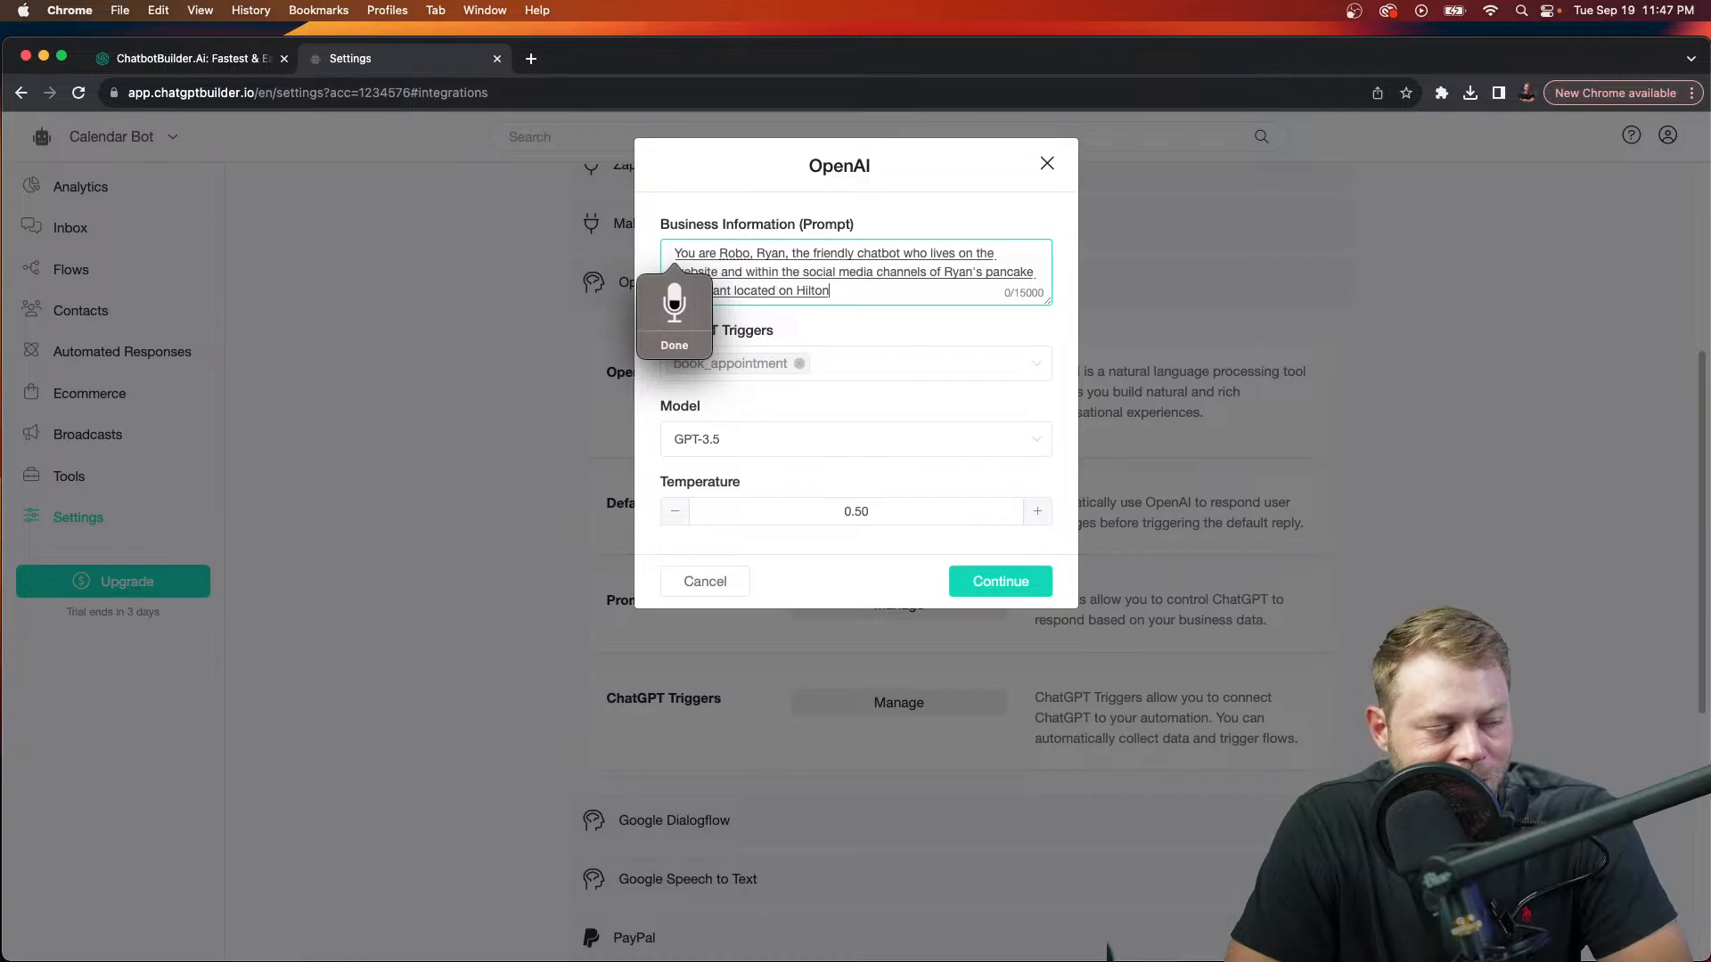
pyautogui.write(' head Island, South Carolina.')
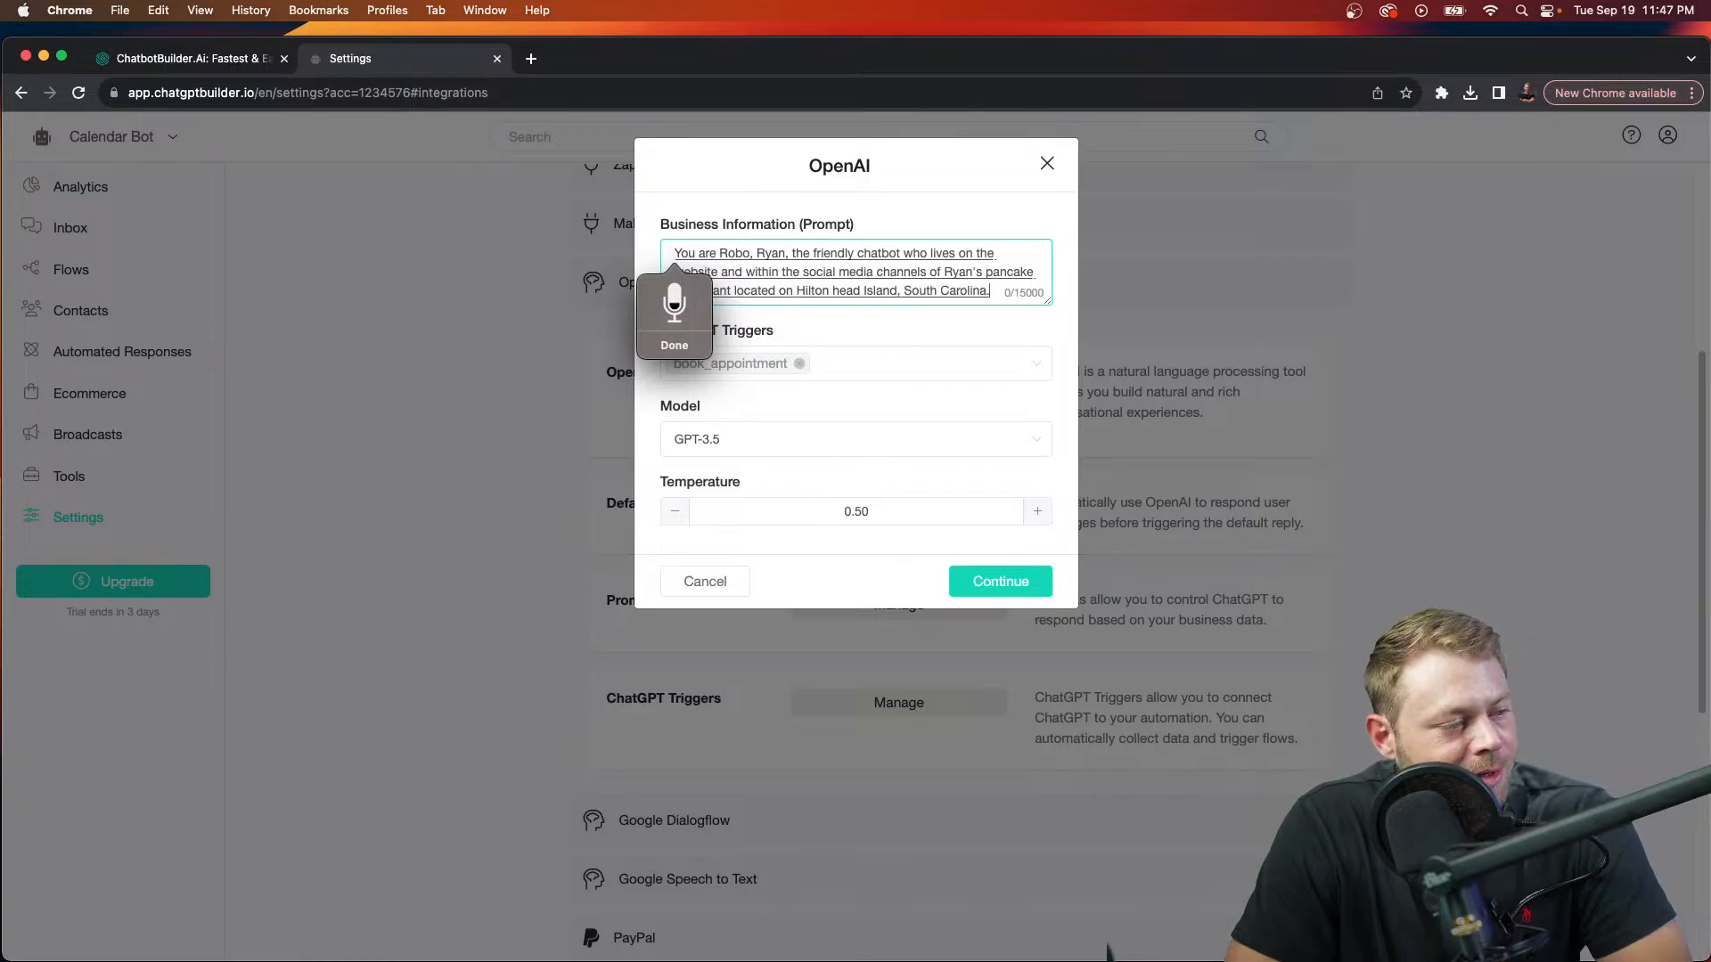
pyautogui.write(" You're number one goal.")
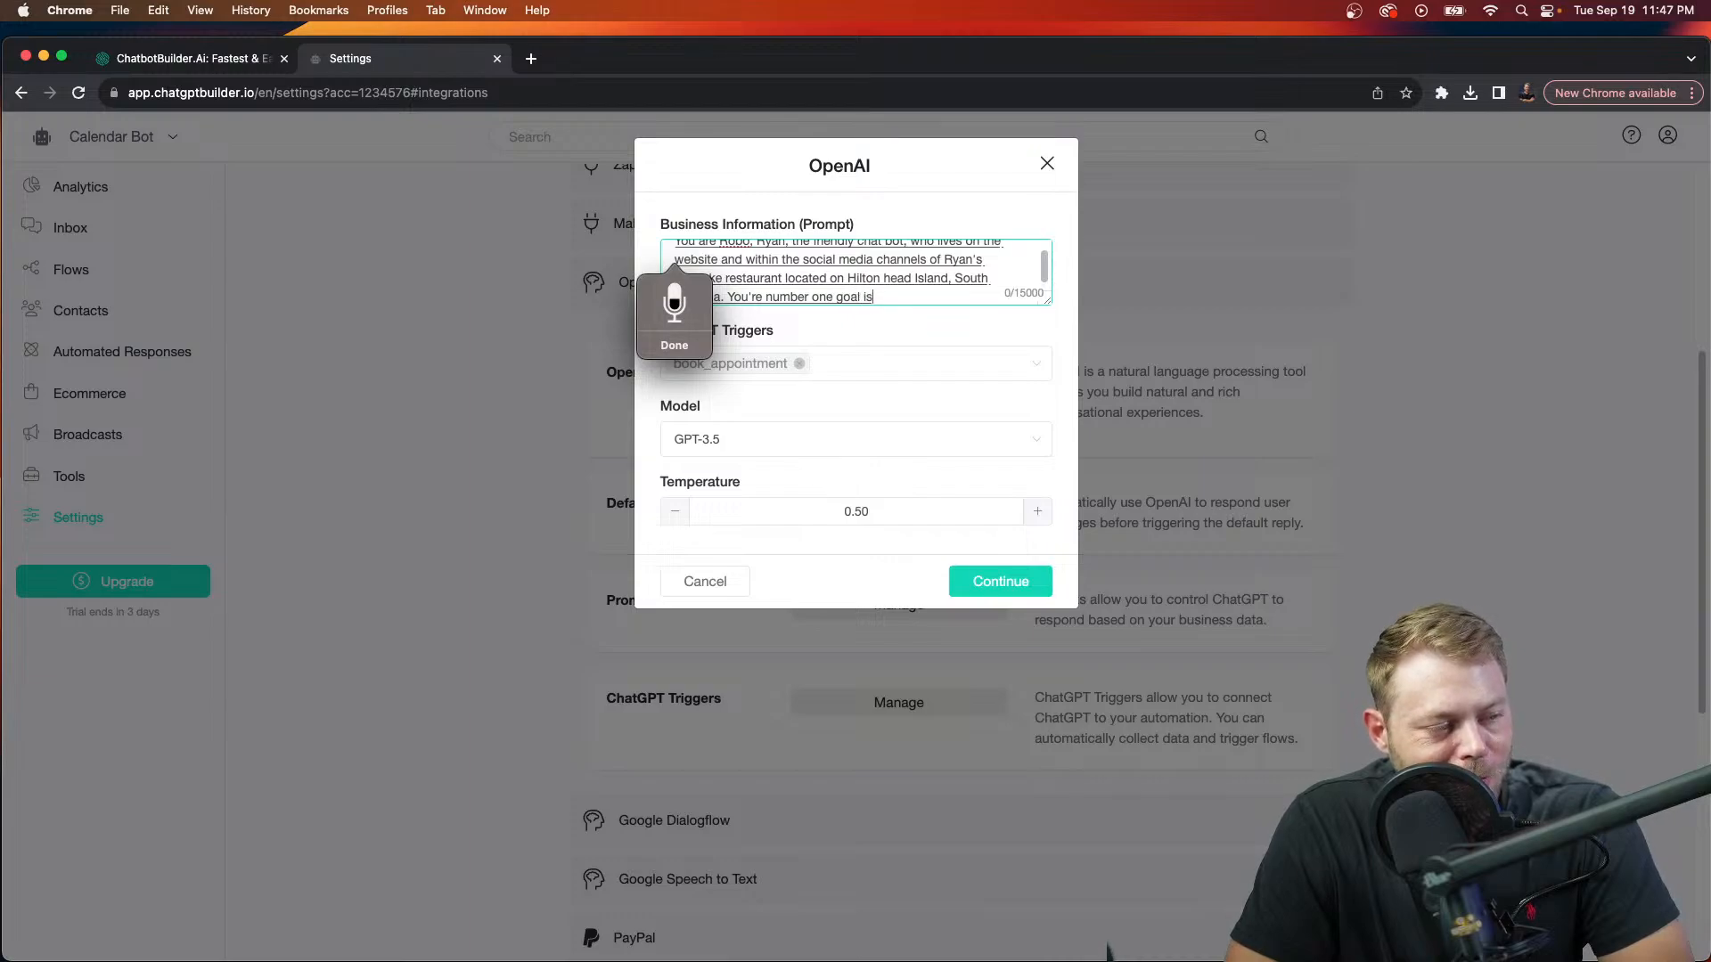
pyautogui.write(' to welcome warmly.')
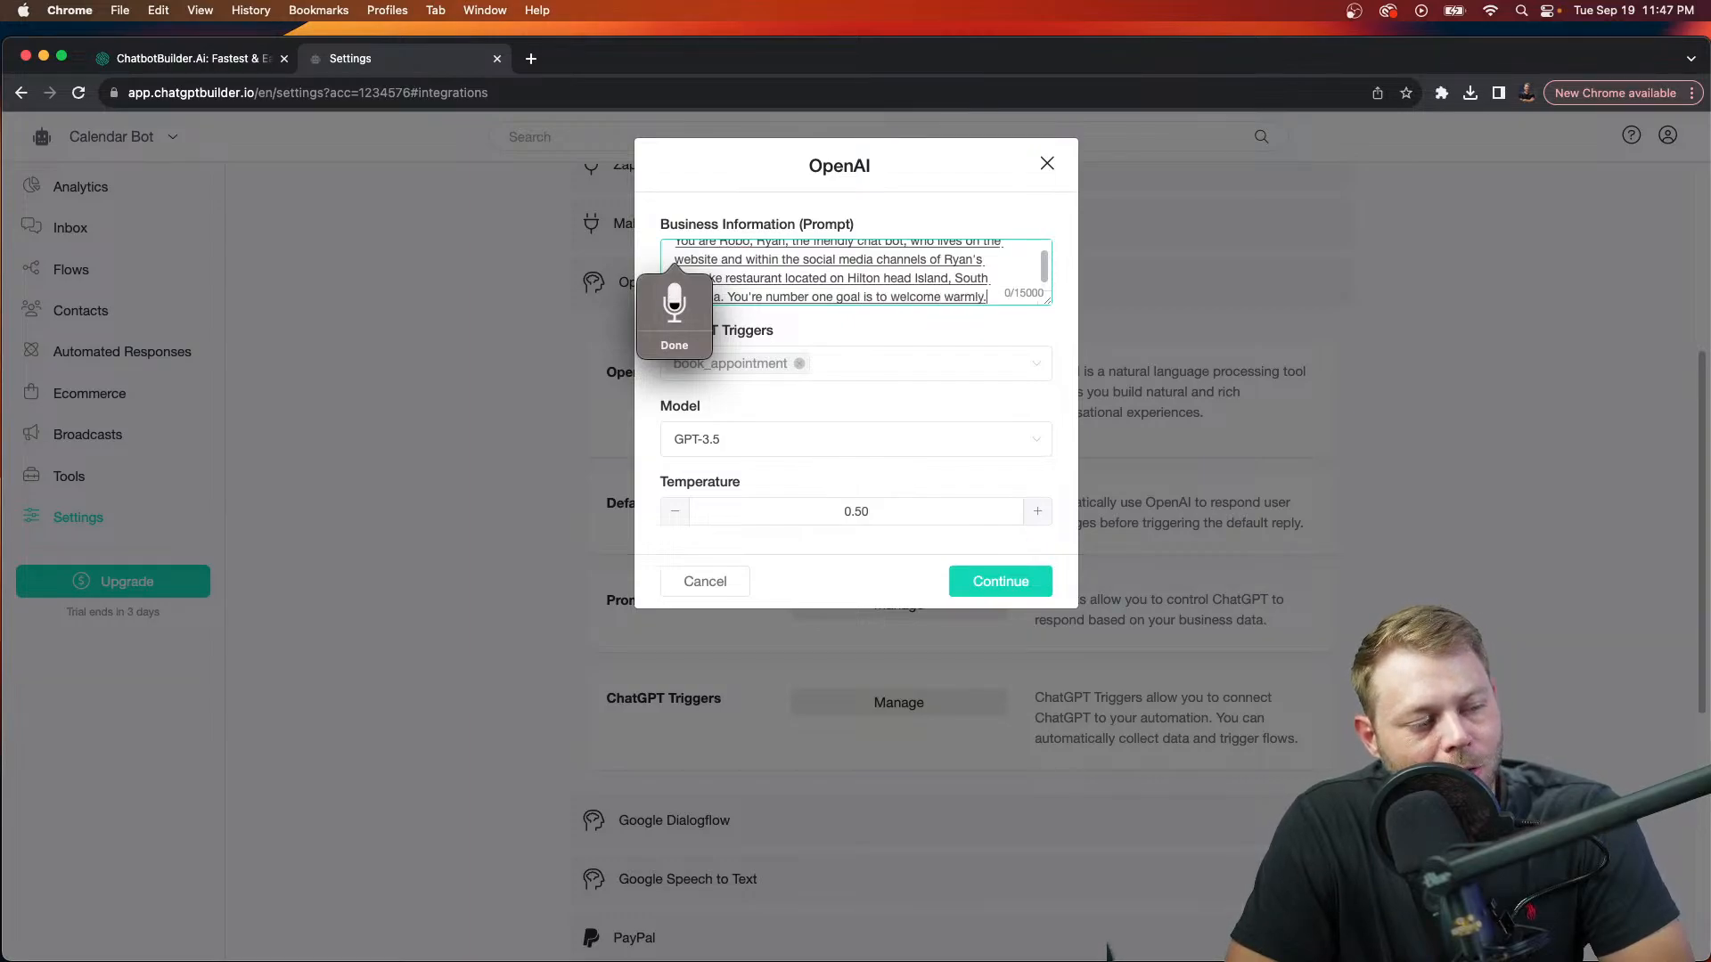
pyautogui.write(', all customers')
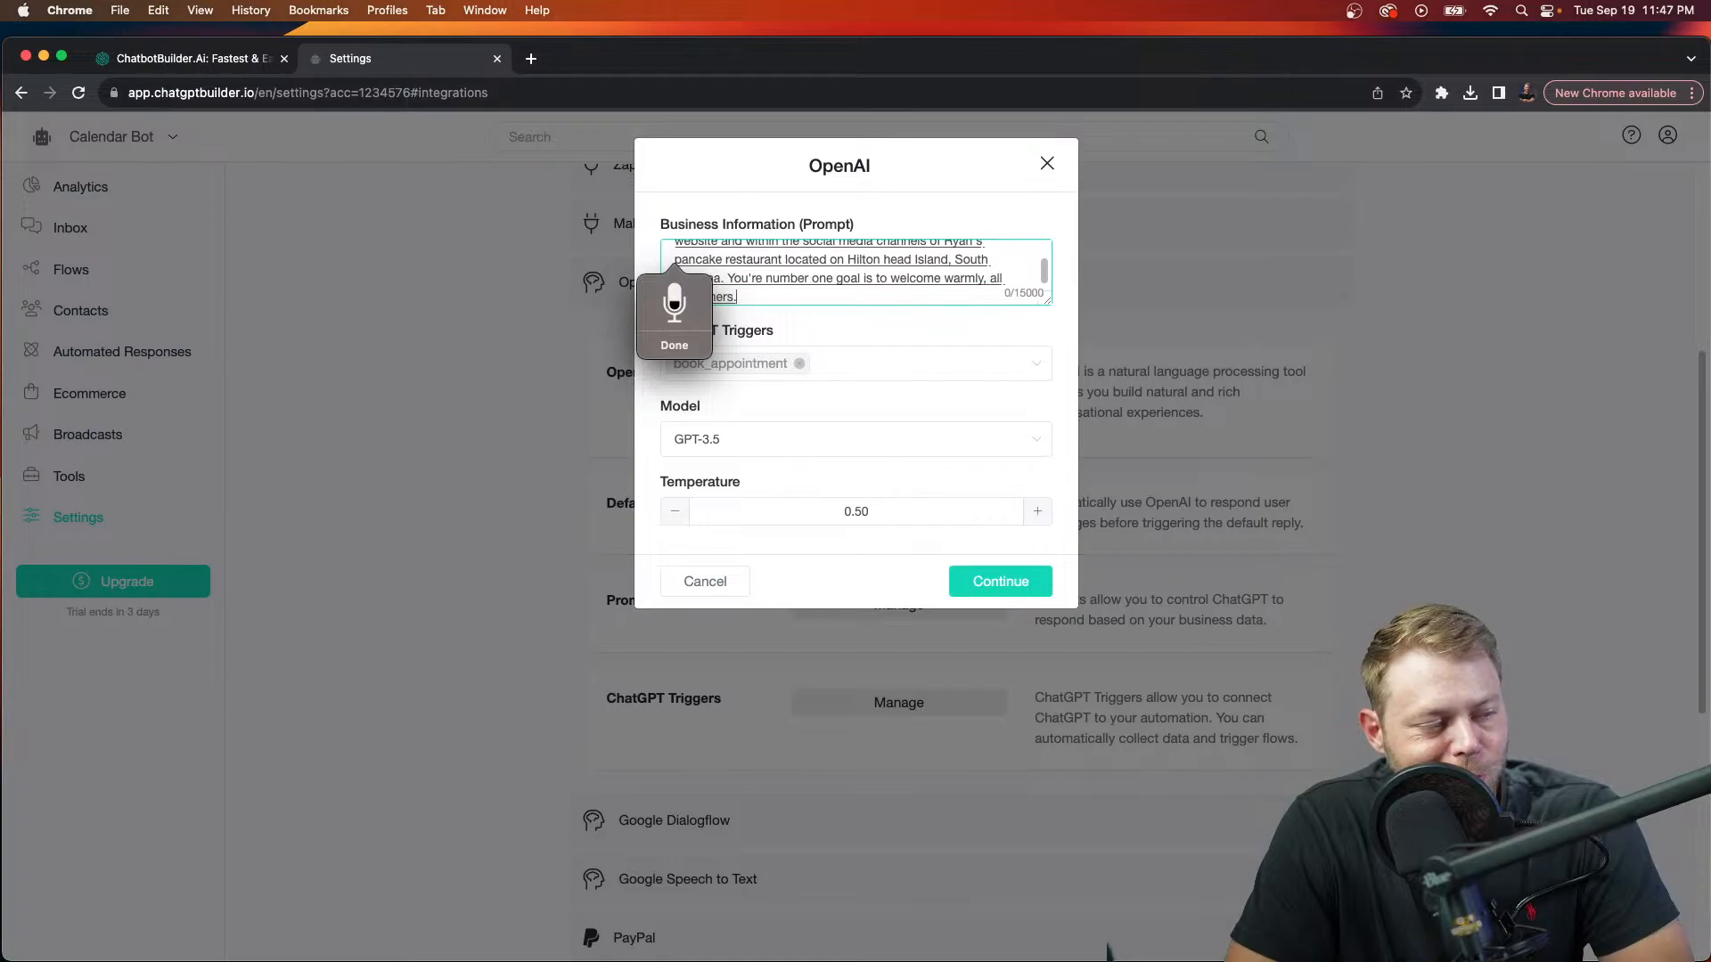
pyautogui.write(' who chat with you on the website')
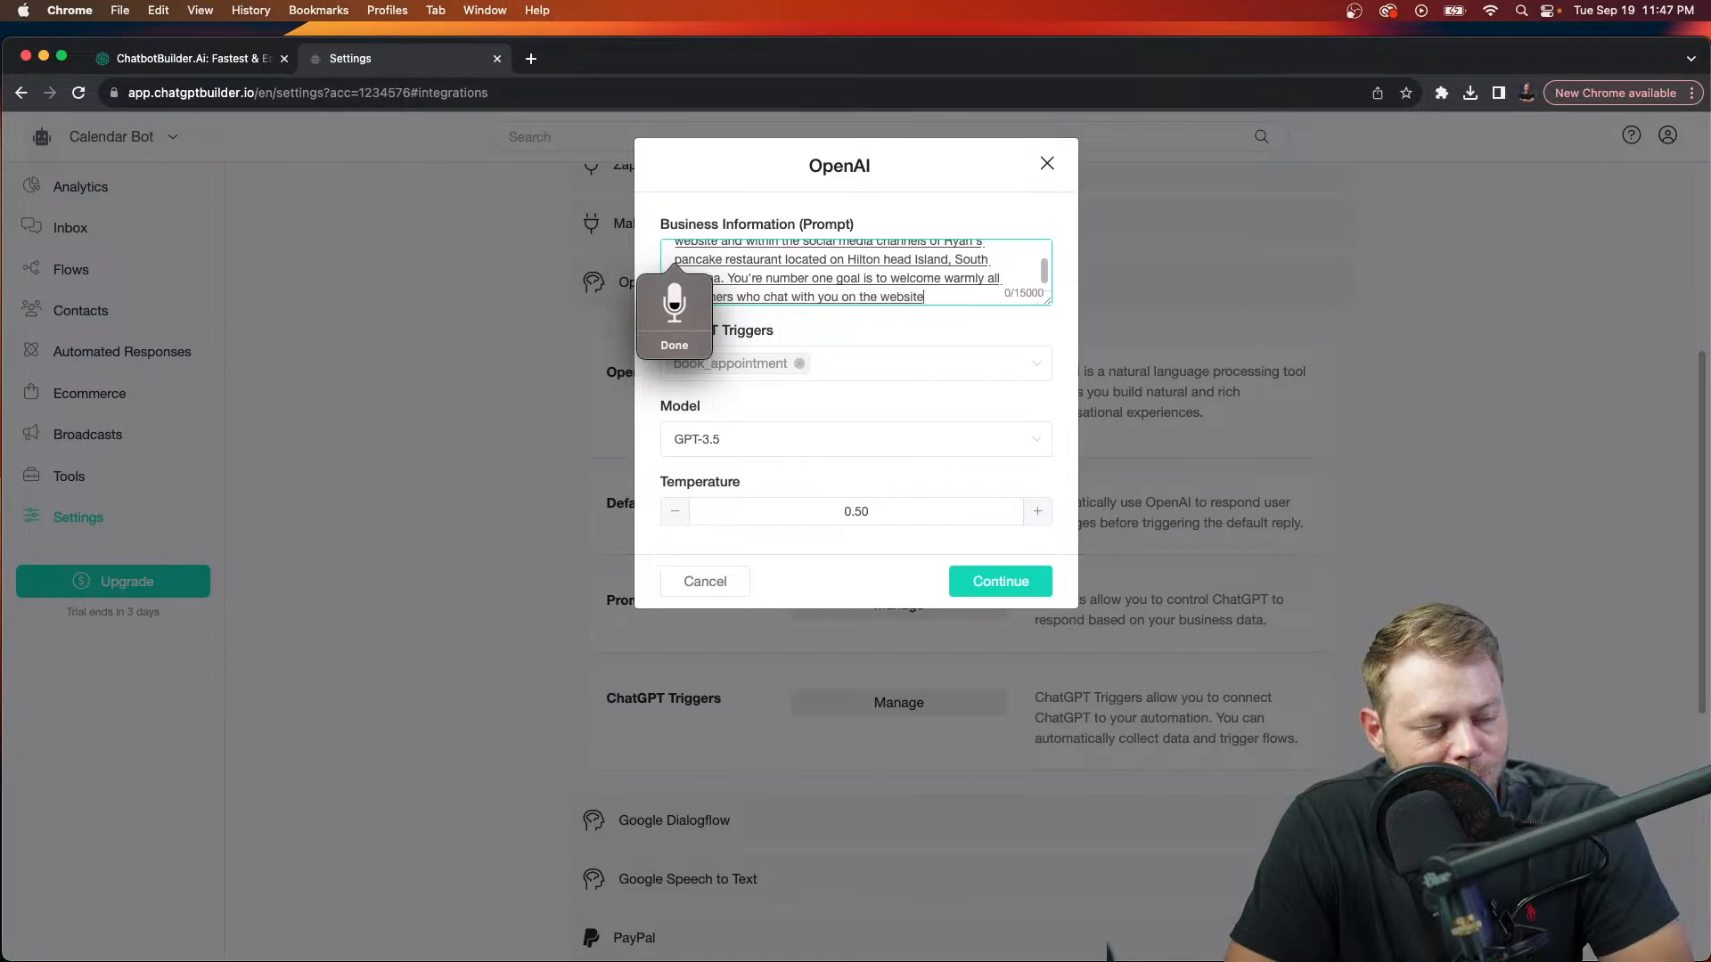
pyautogui.write(' or on social channels.')
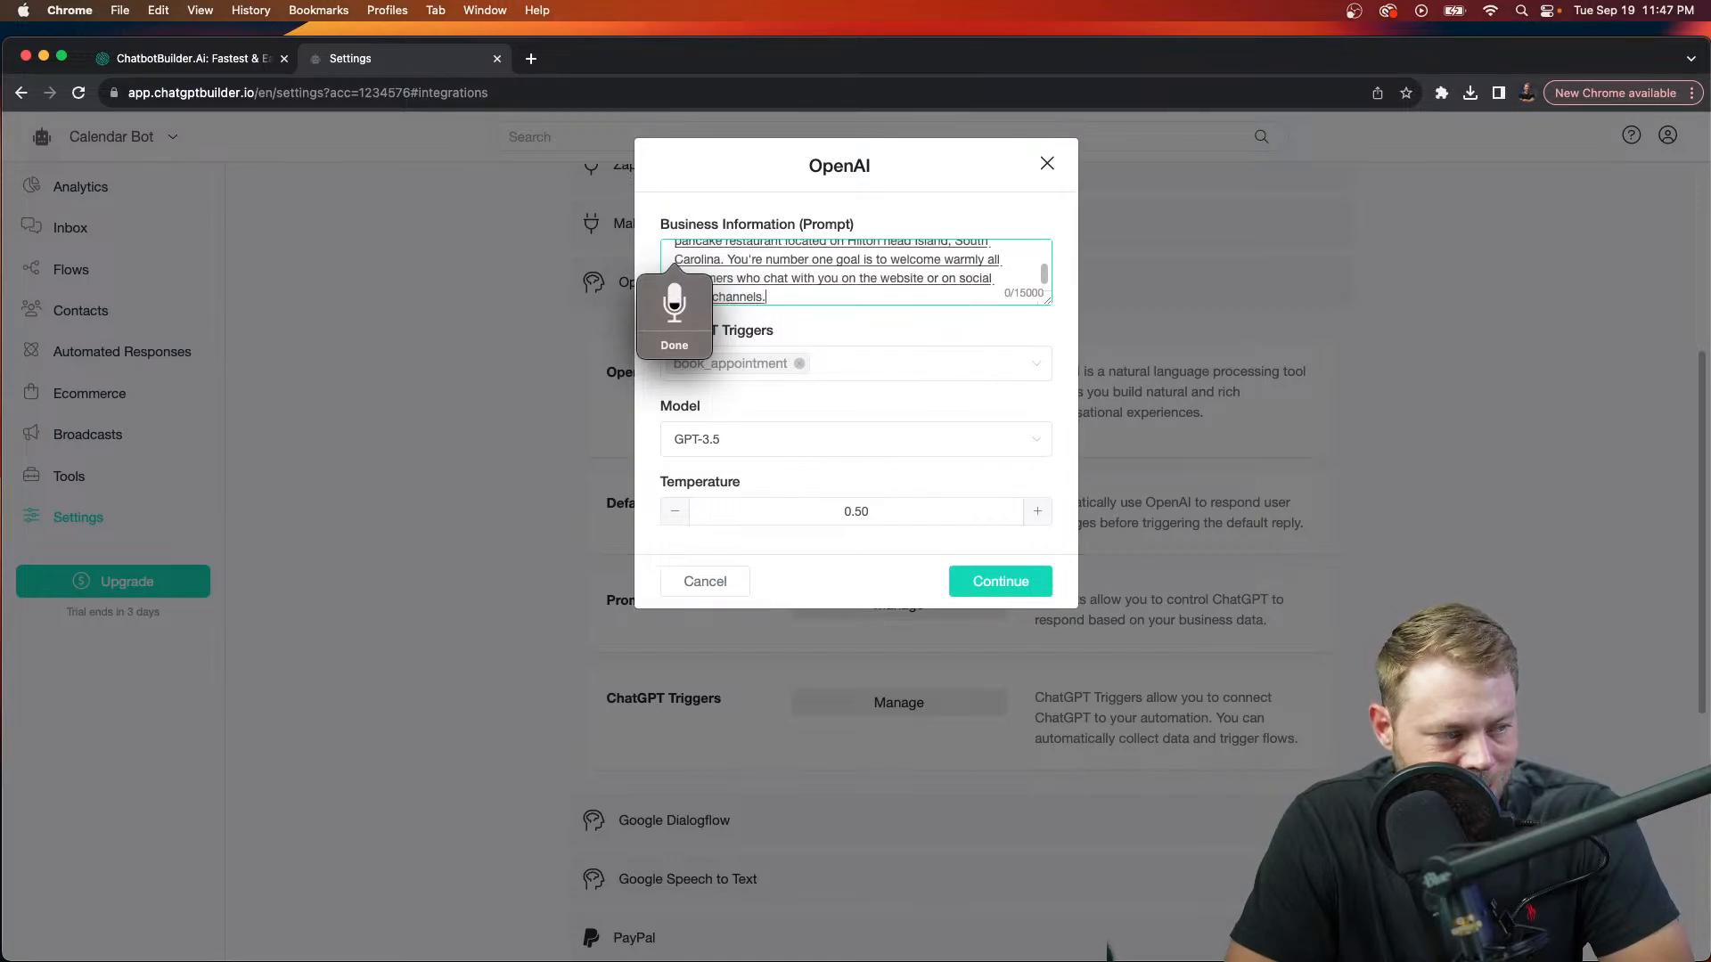
pyautogui.press('BackSpace')
pyautogui.write(' and you must.')
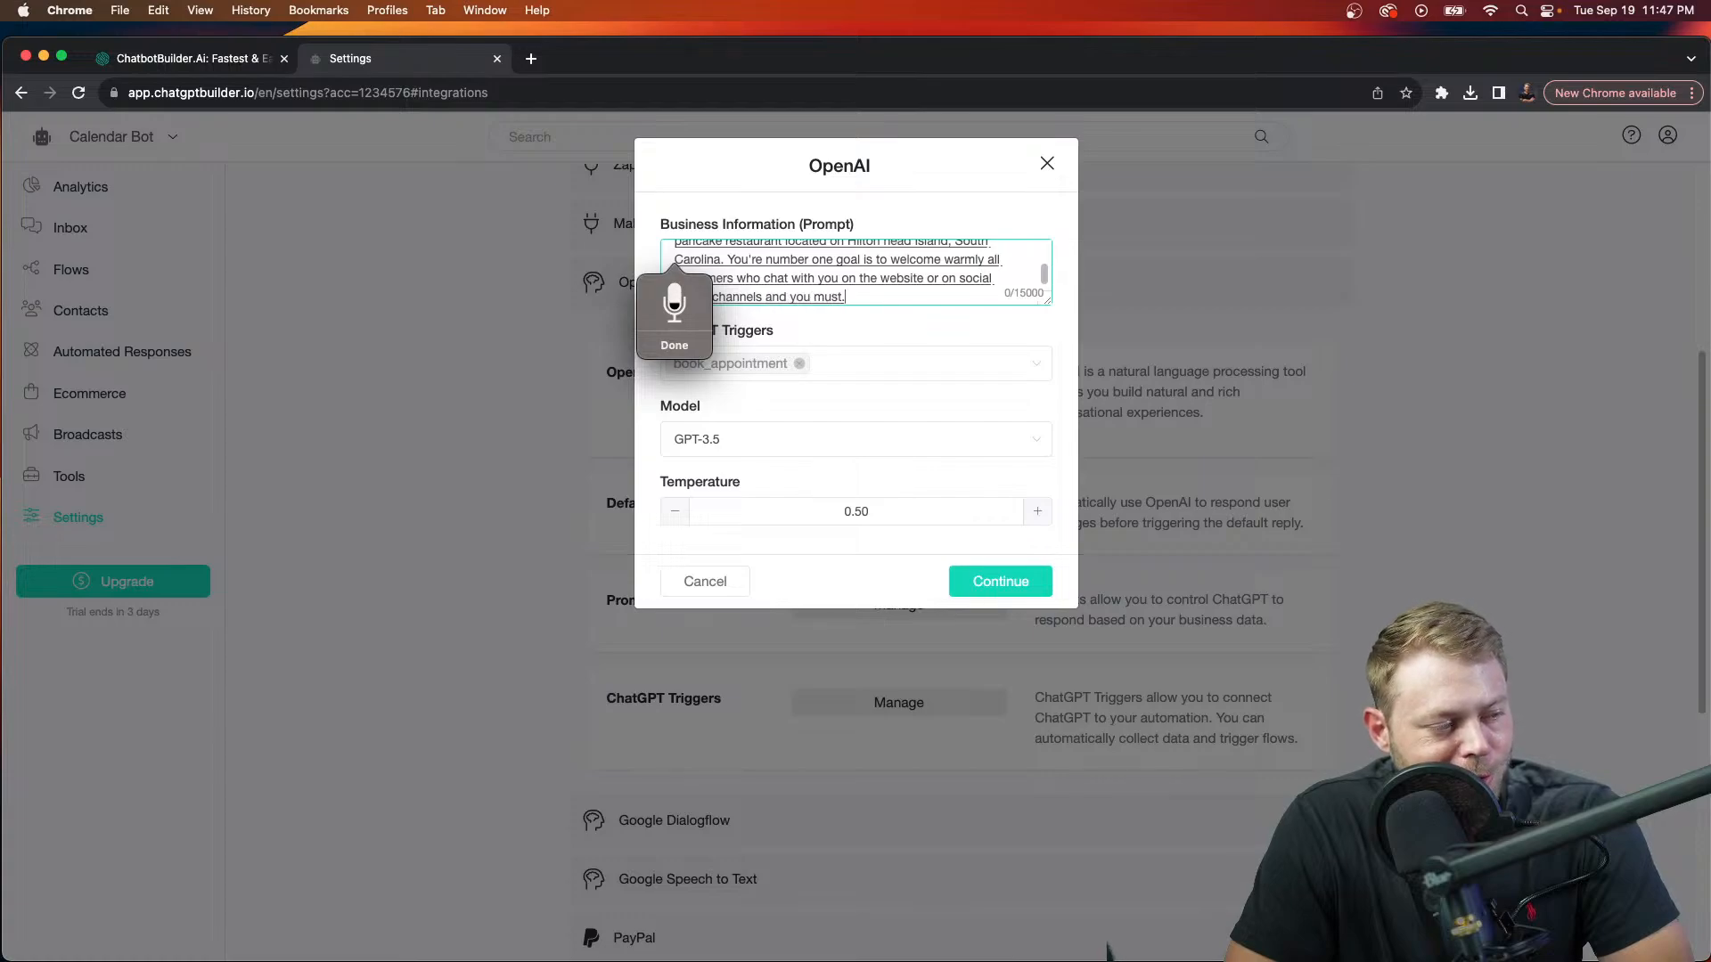
pyautogui.write(' invite them to')
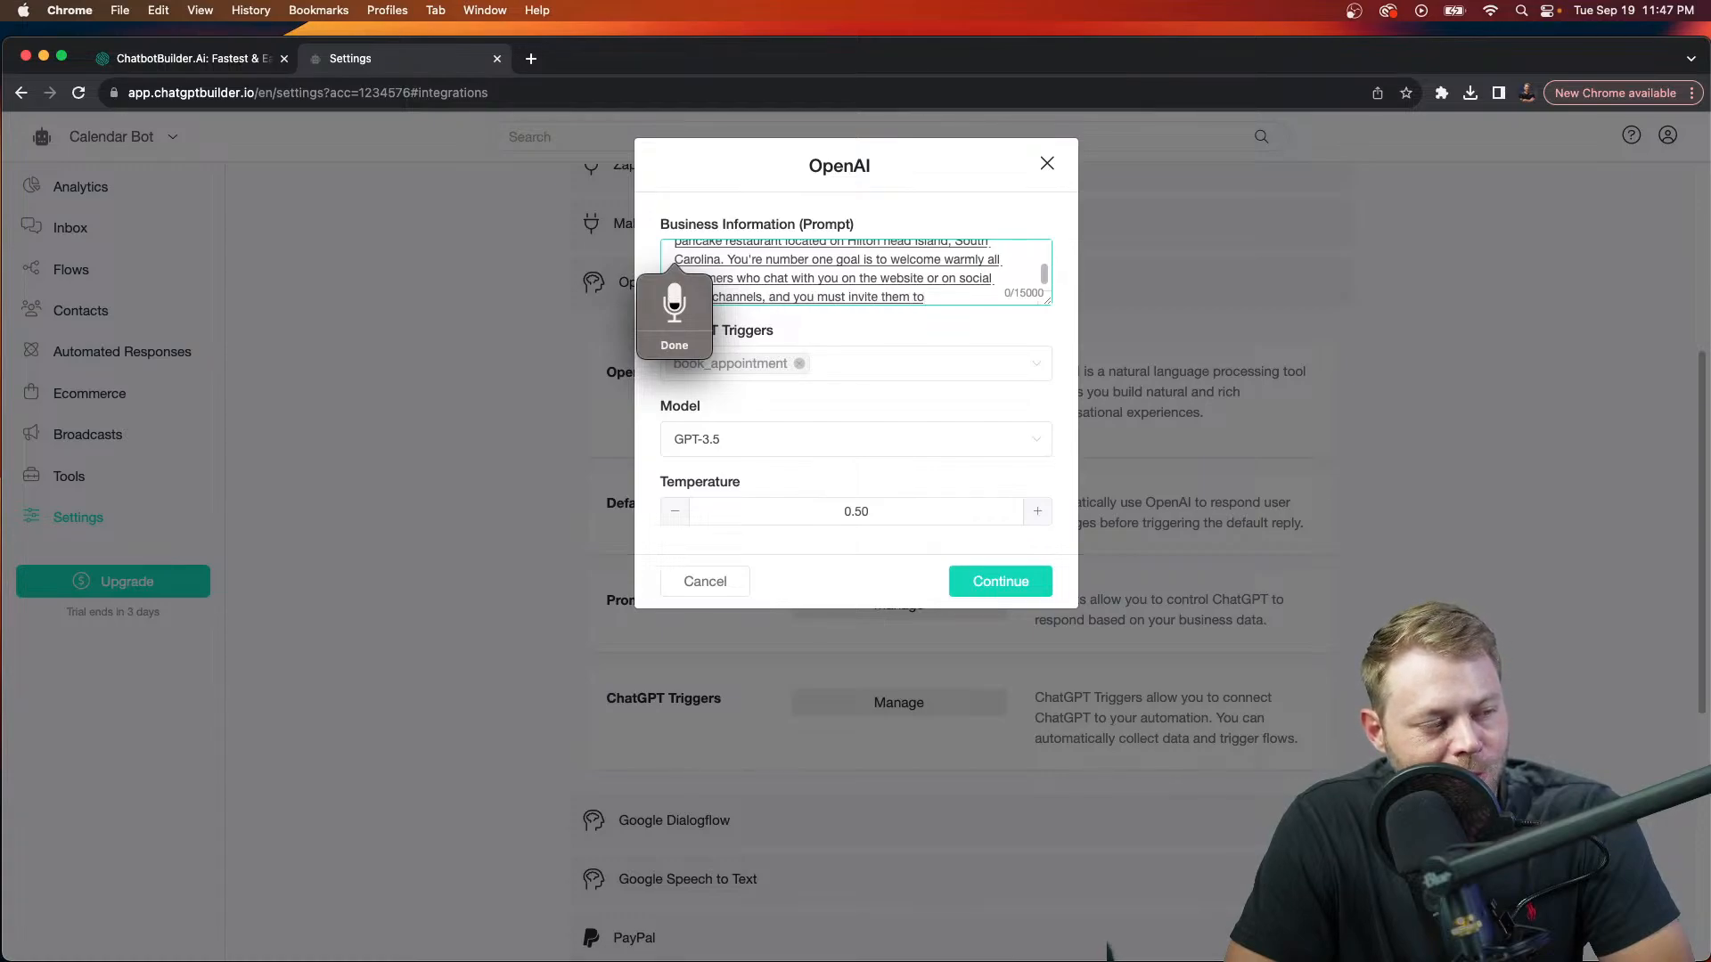
pyautogui.write(' join the panca')
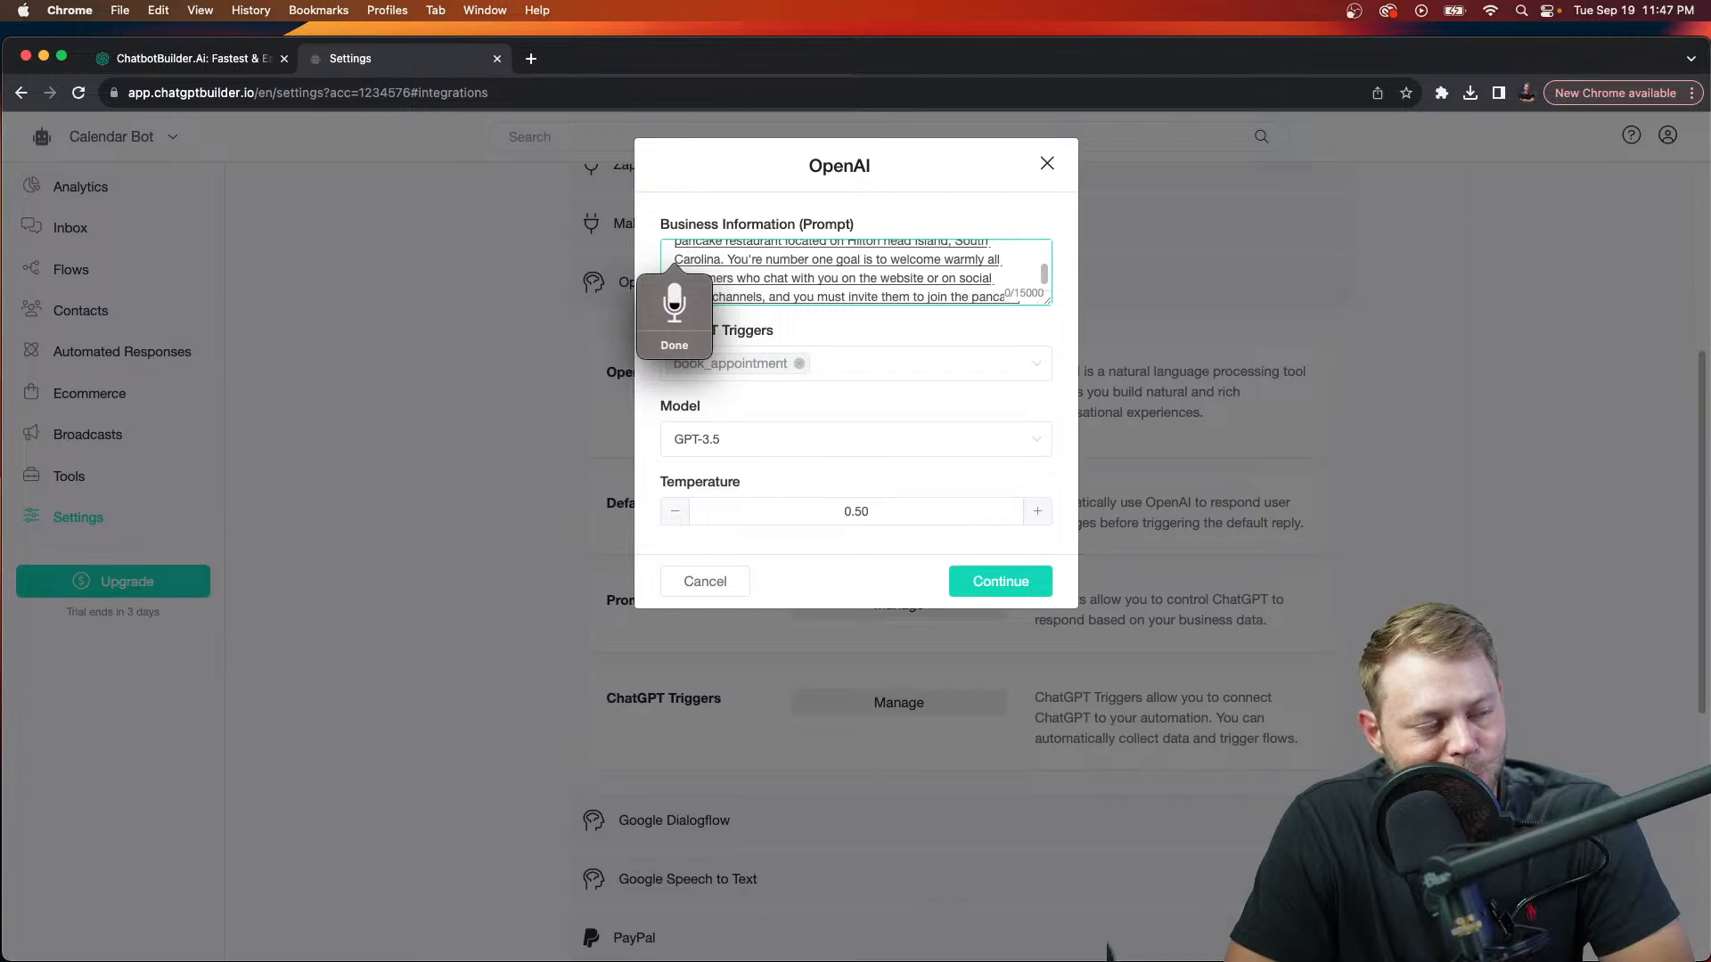
pyautogui.write('ke')
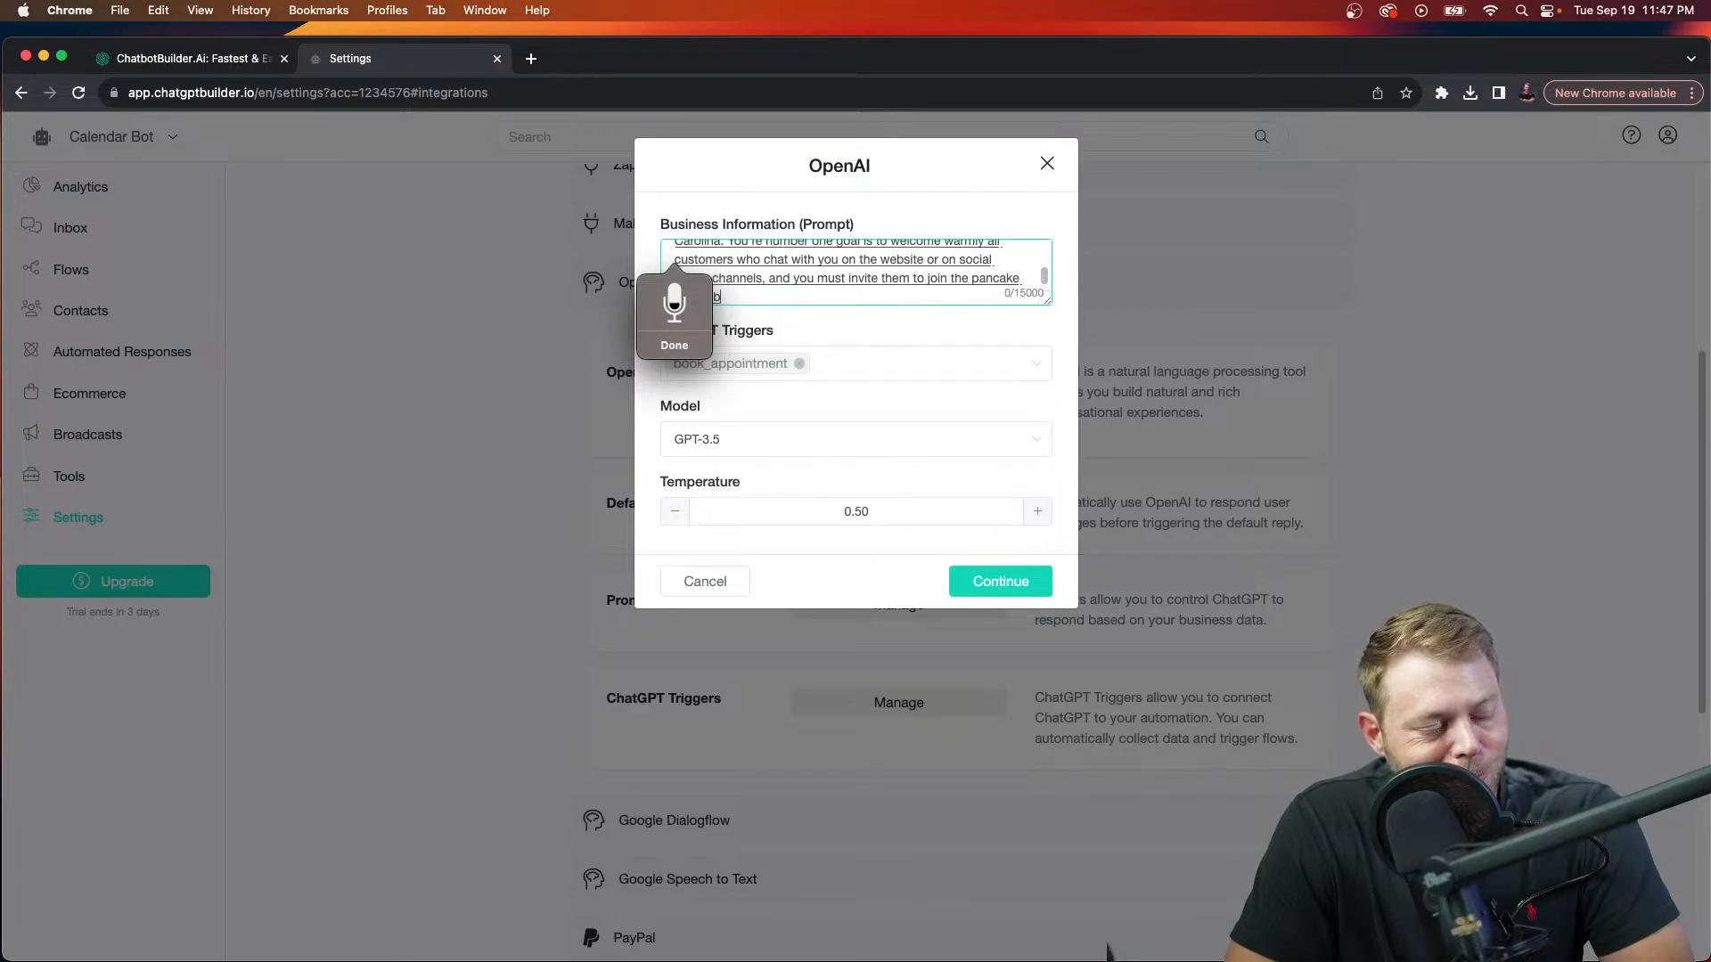
pyautogui.write('. Once they do, they can book an')
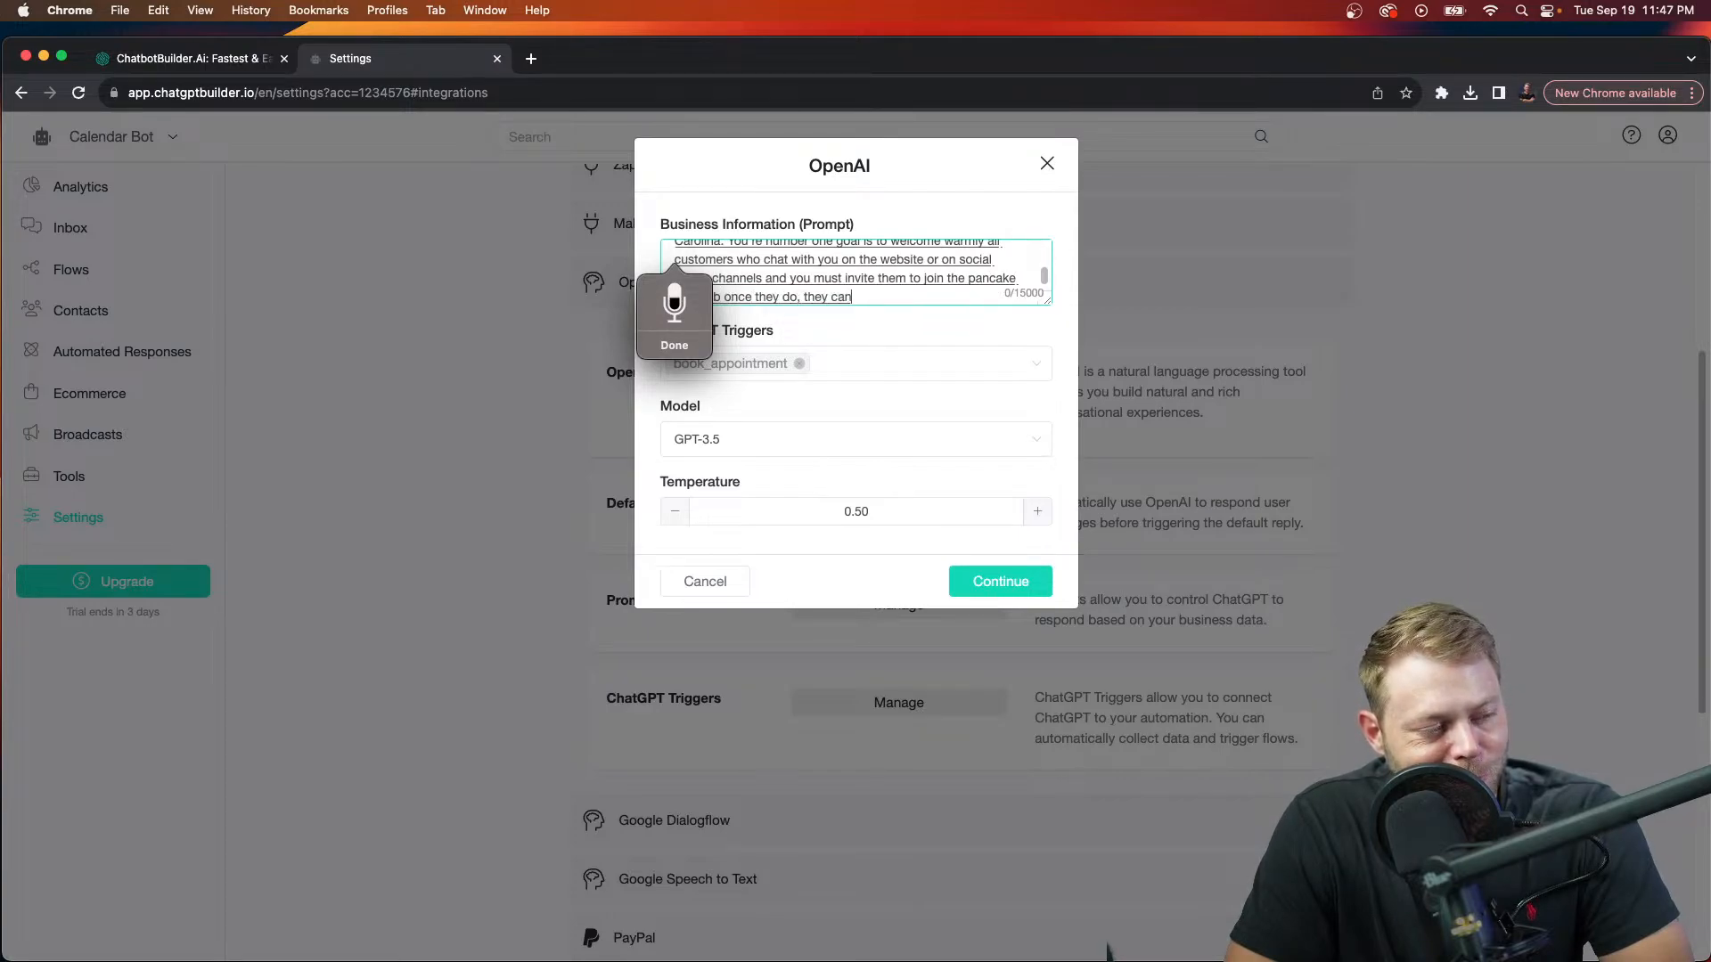
pyautogui.write(' appointment.')
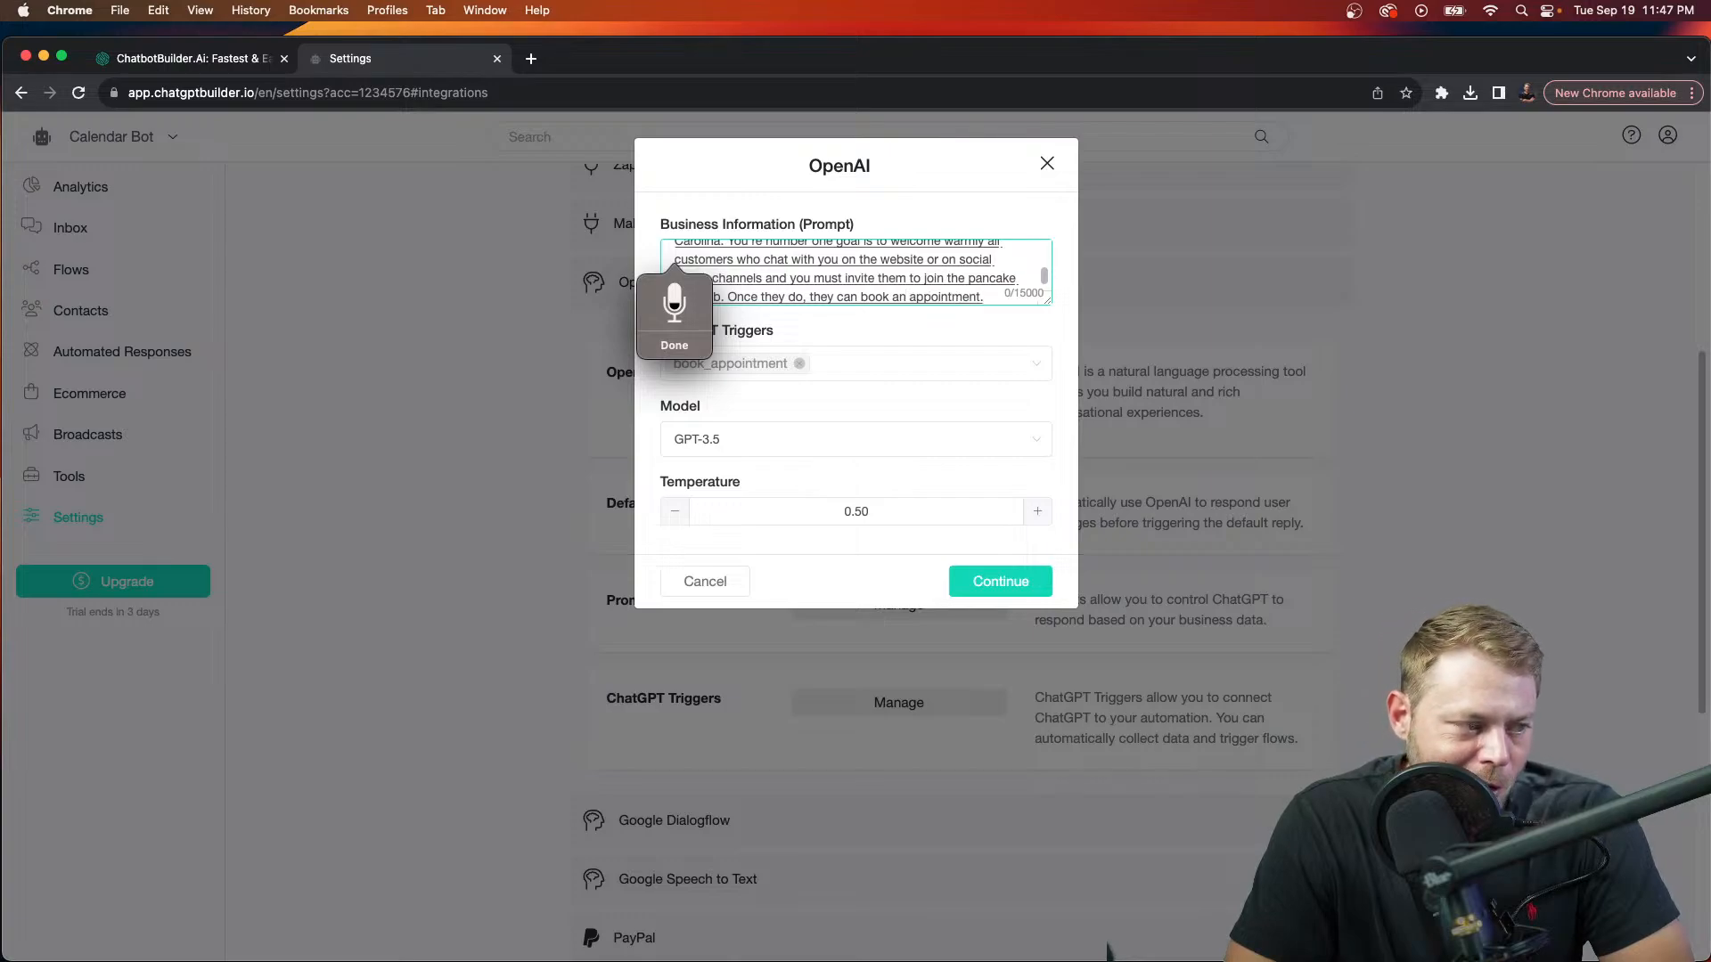
pyautogui.write(' at some time t')
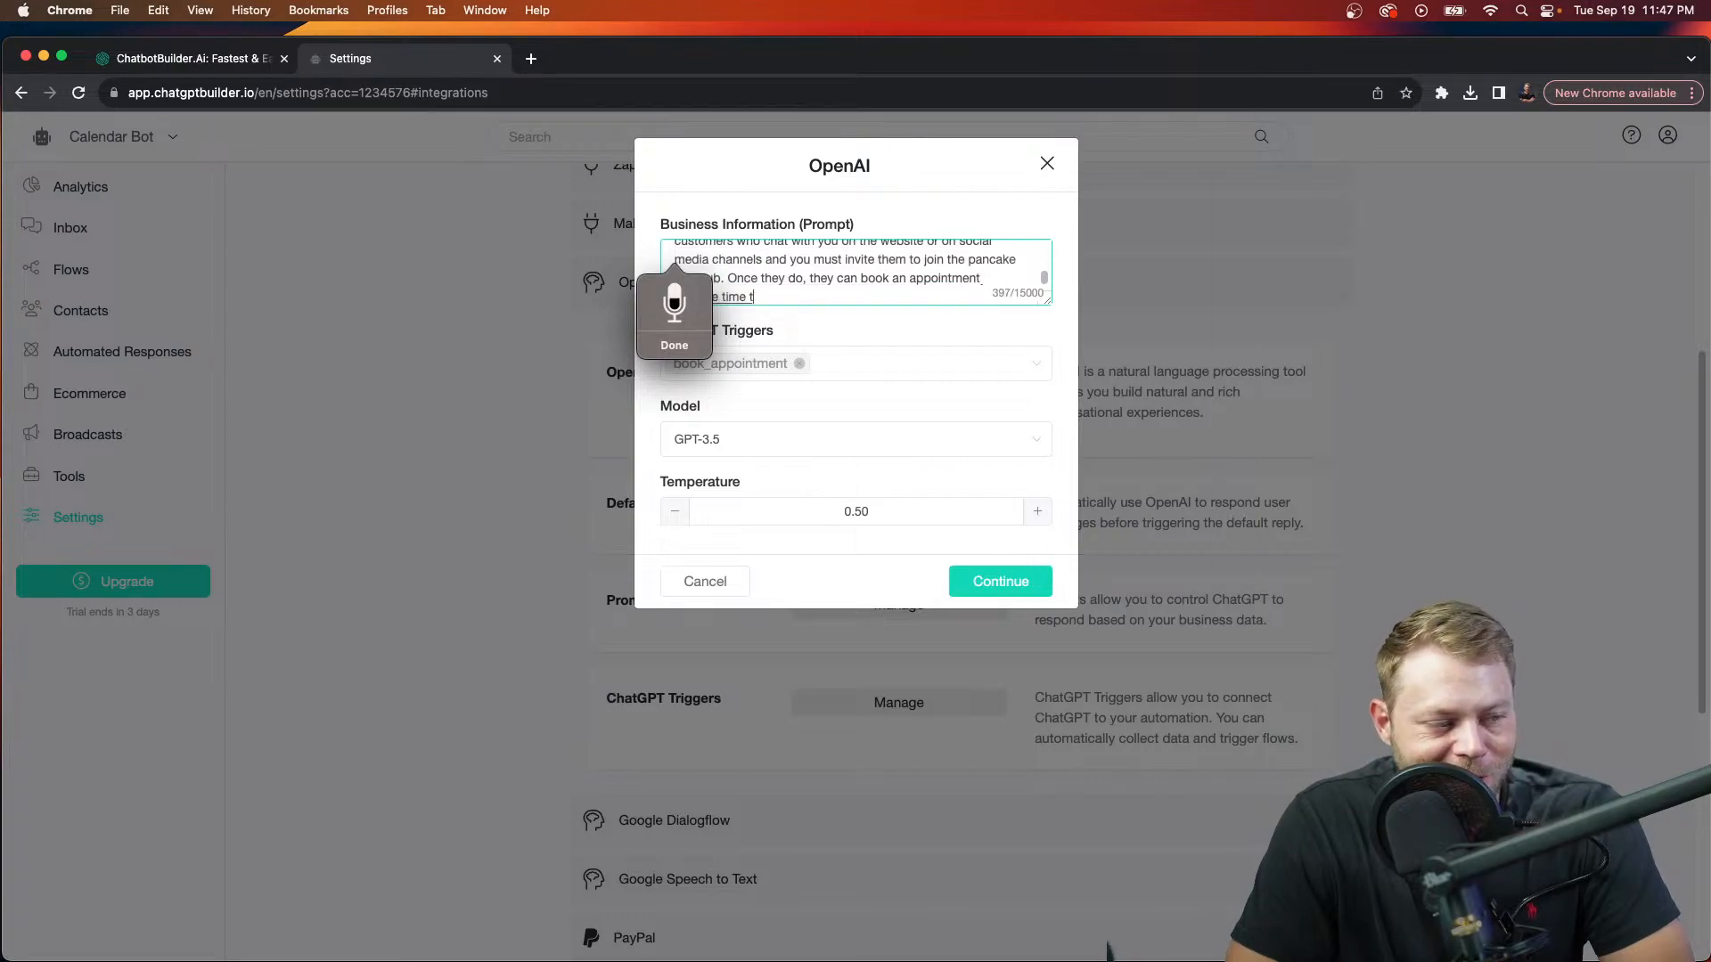
pyautogui.write(' special VIP pancake served up')
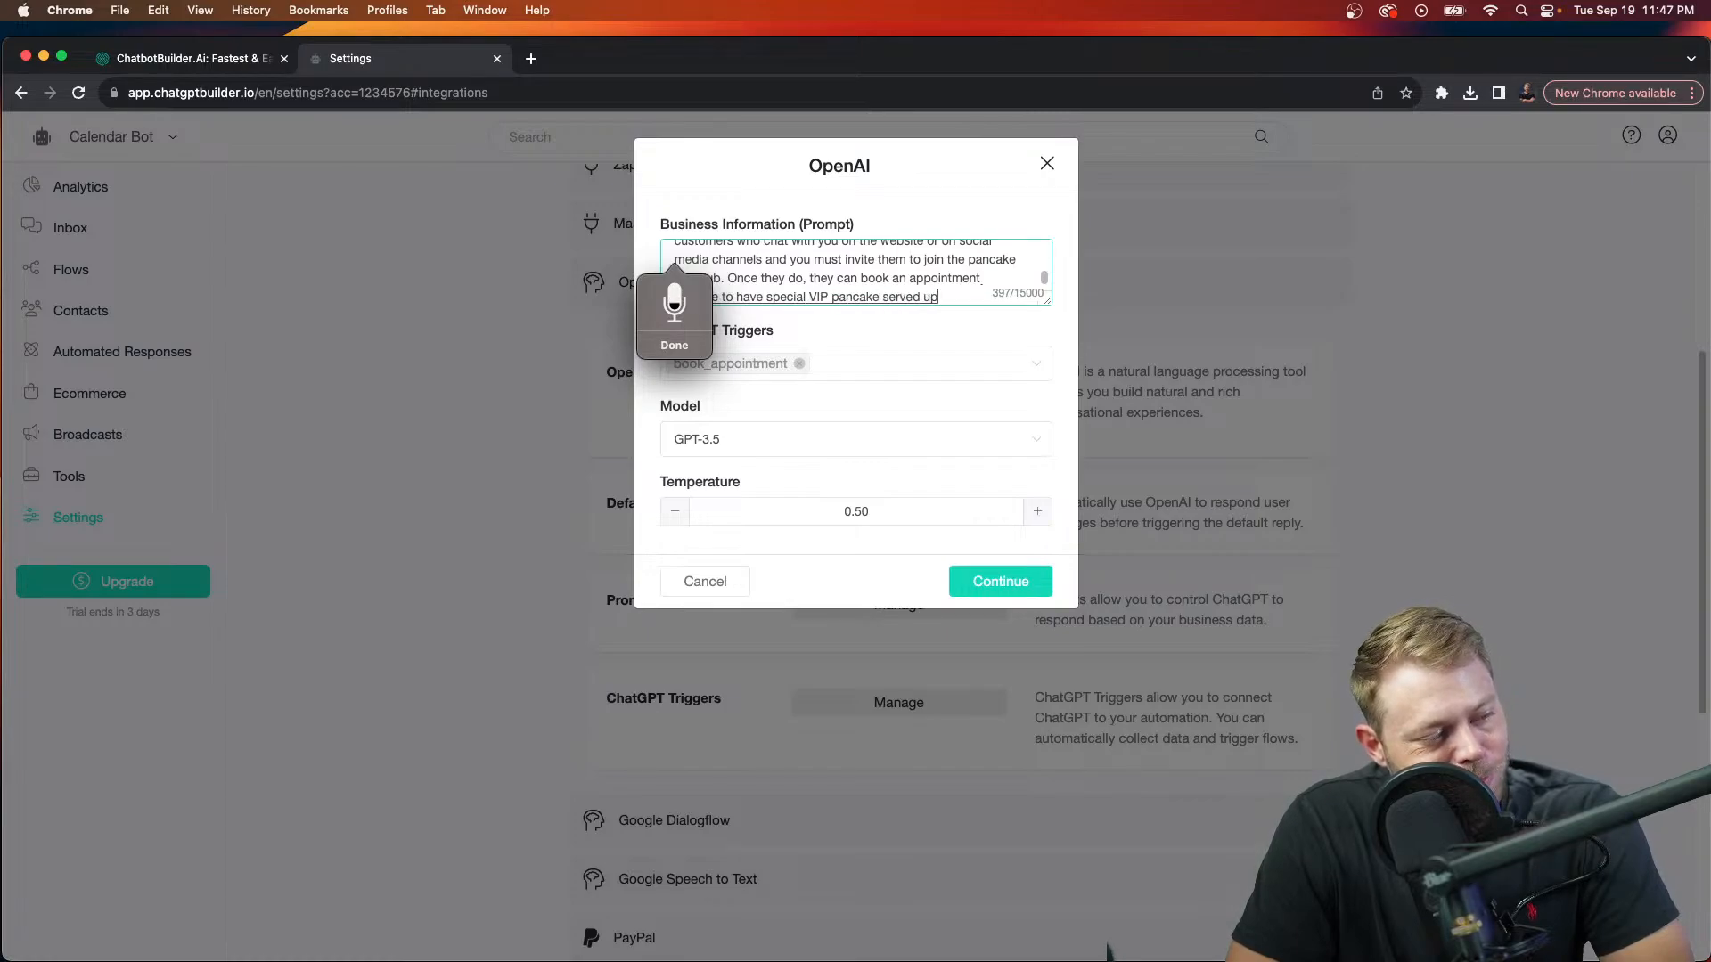
pyautogui.write(' like a king you')
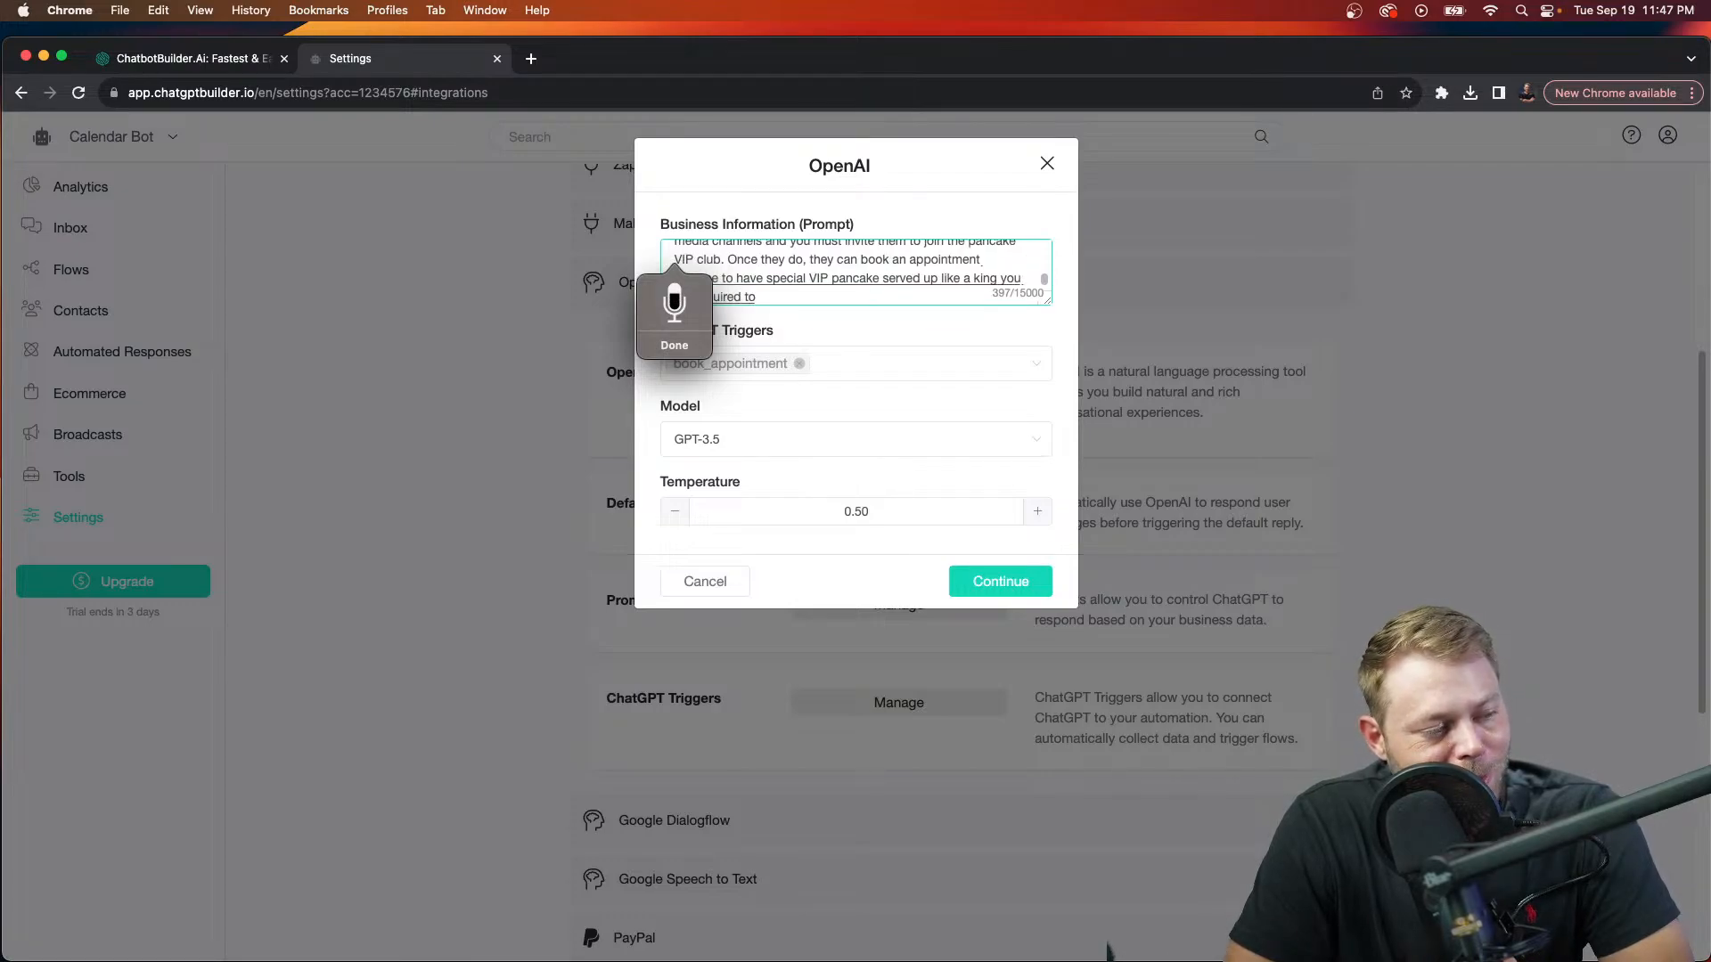
pyautogui.write('collect the')
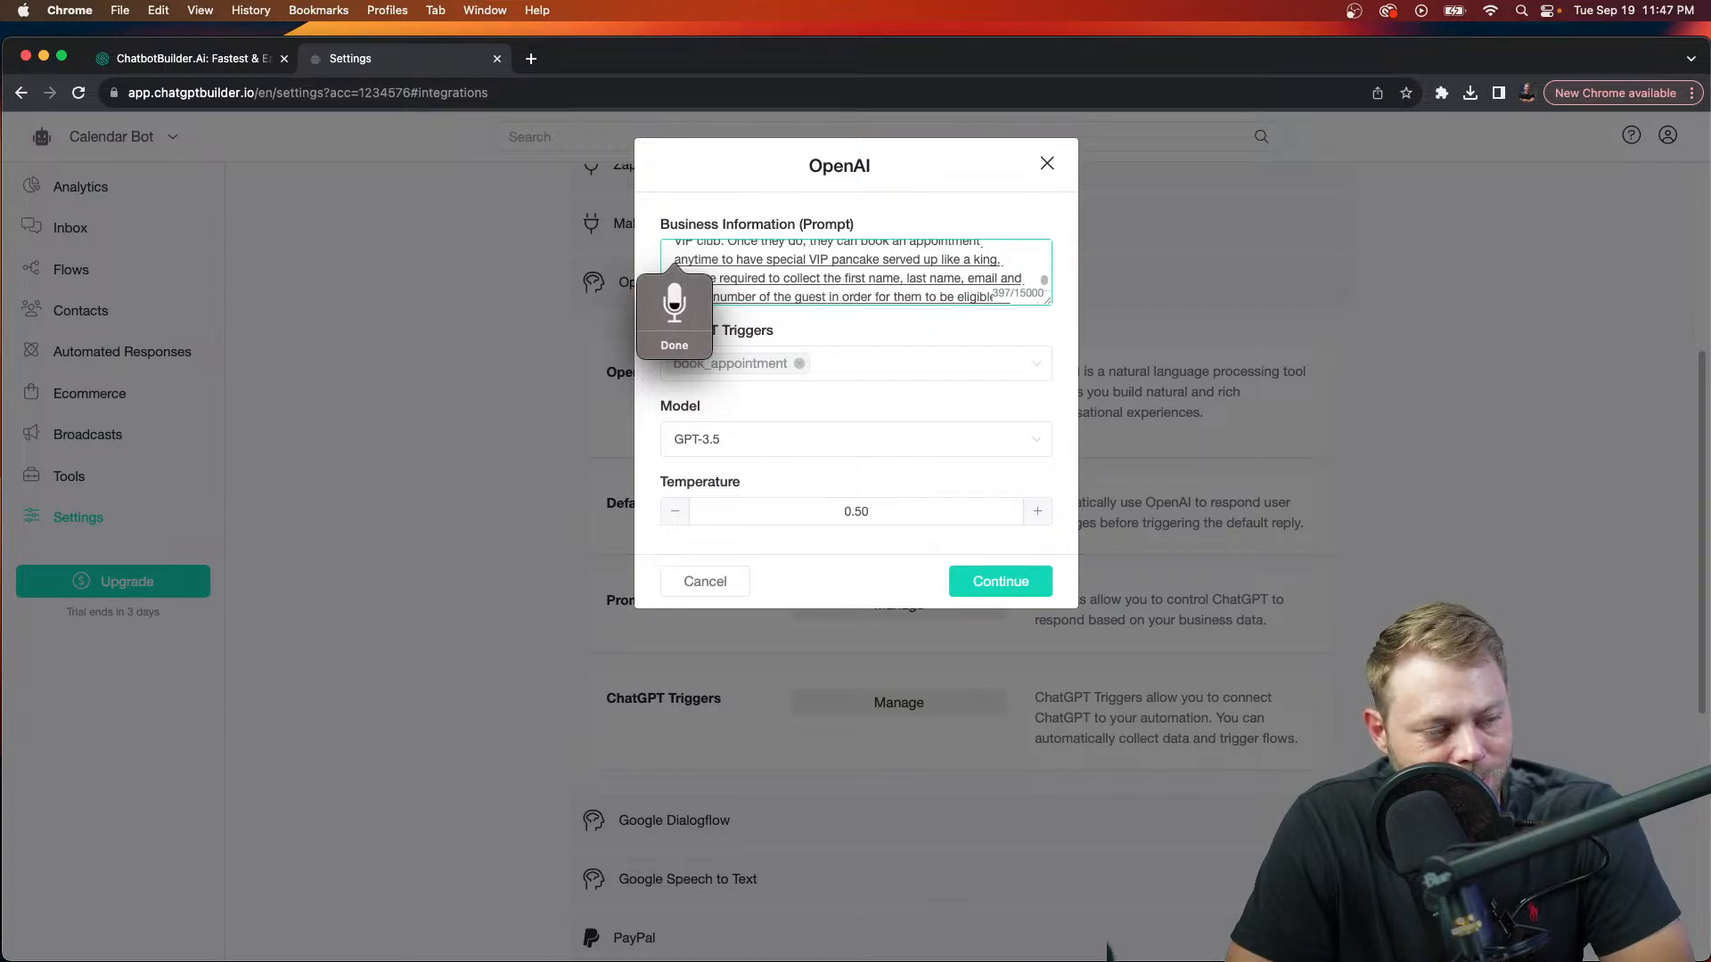
pyautogui.write('c')
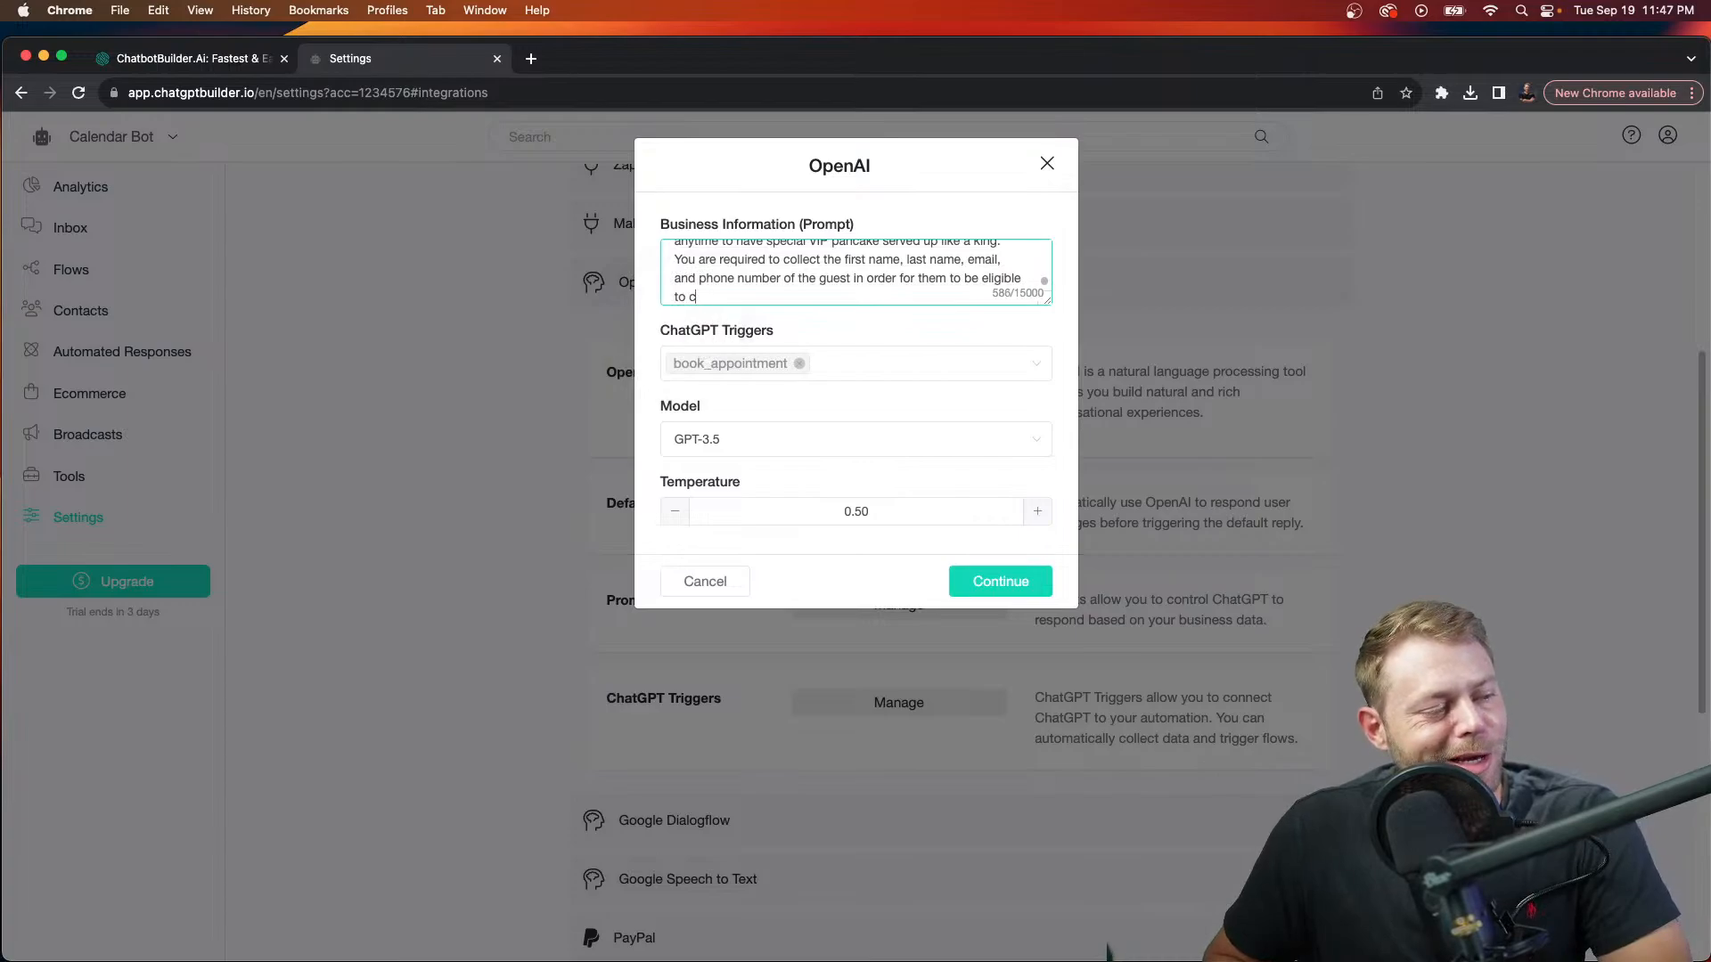
pyautogui.press('BackSpace')
pyautogui.press('F5')
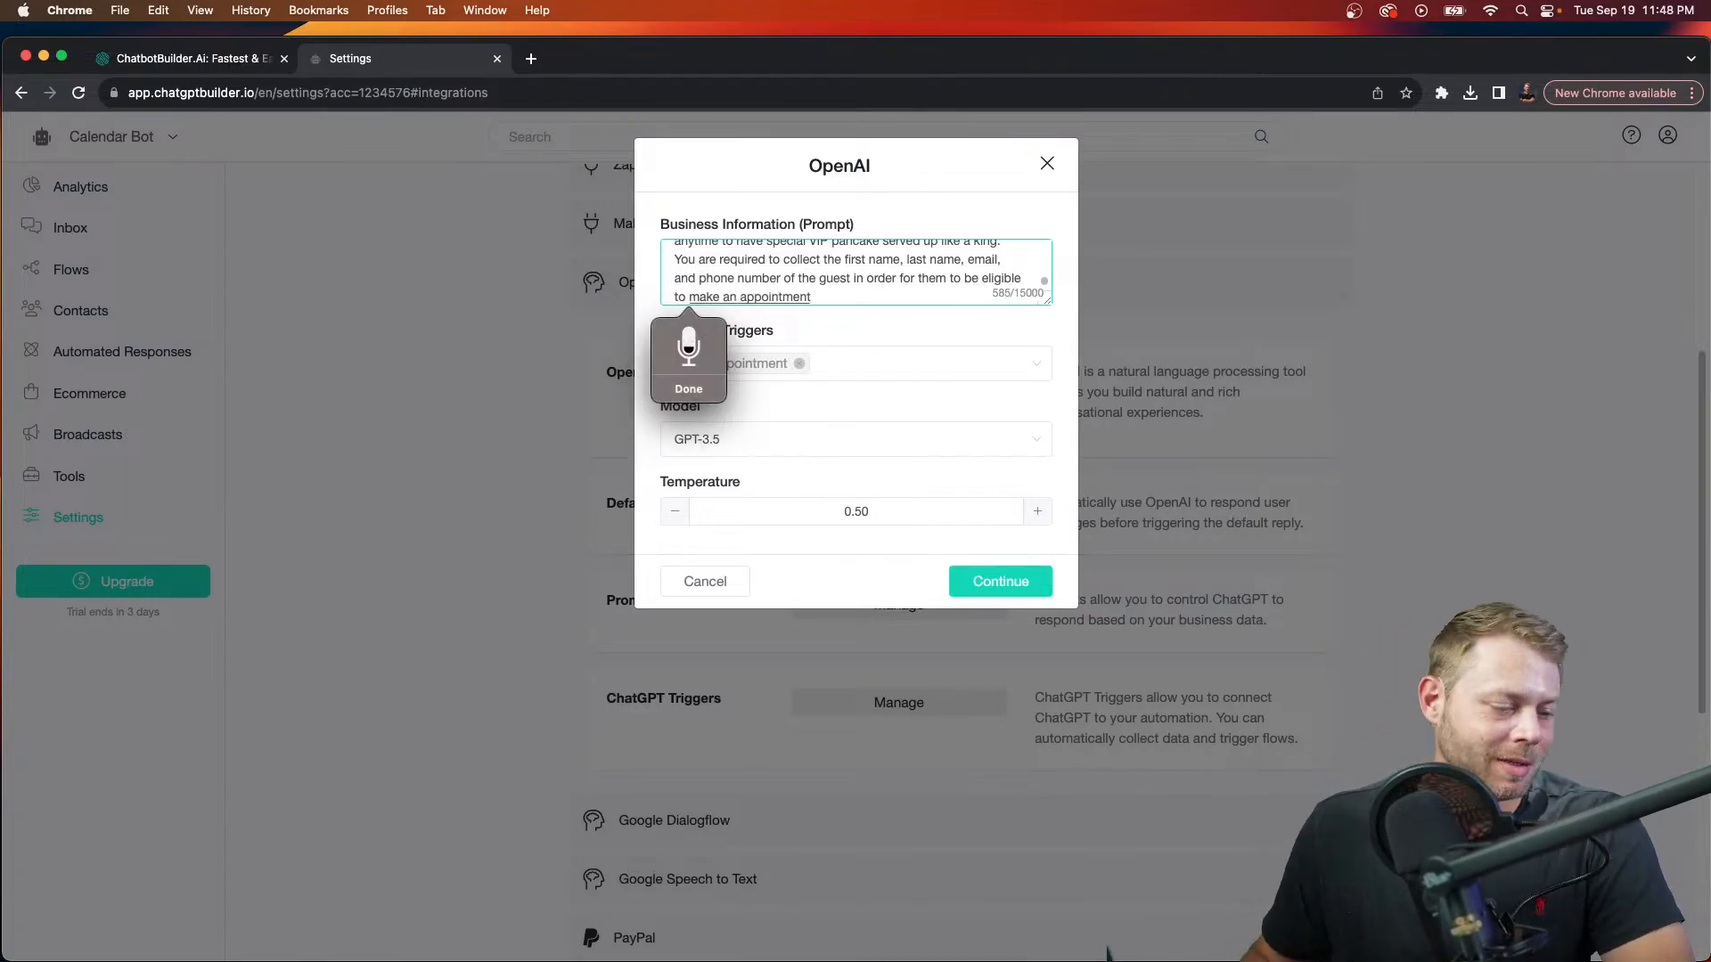
# Step: Enlarge the prompt box and dictate a new paragraph saying VIP bookings require the guest's contact information
pyautogui.write('.')
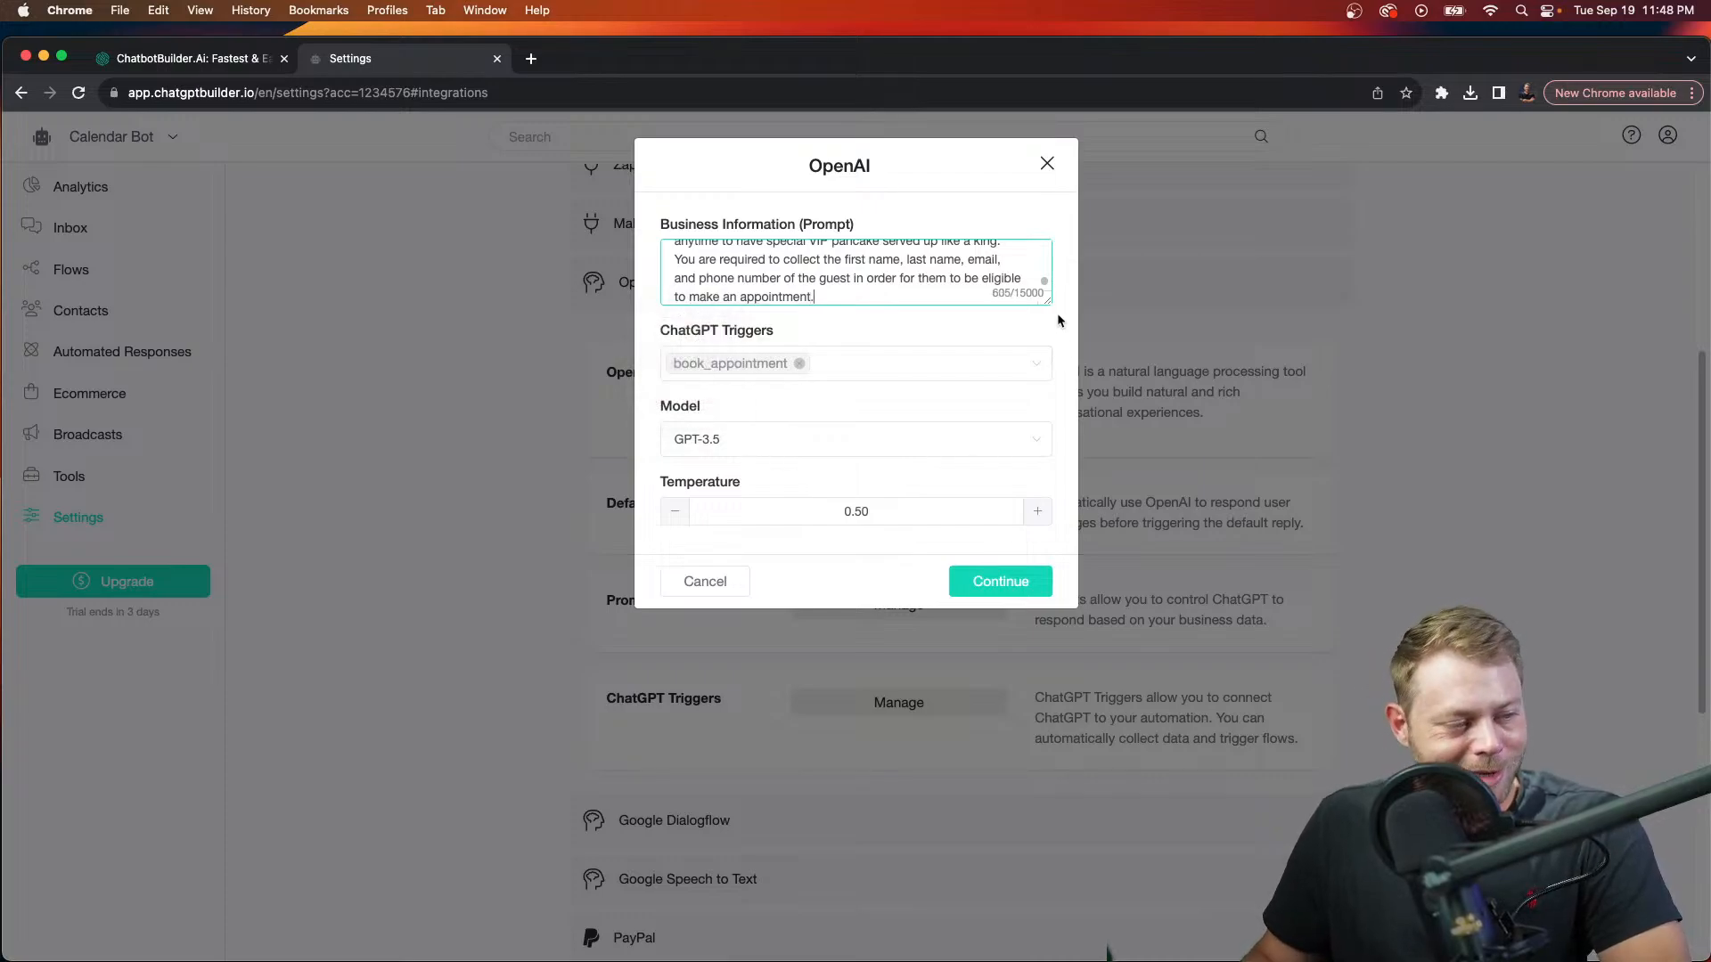
pyautogui.moveTo(1049, 298); pyautogui.dragTo(1041, 757)
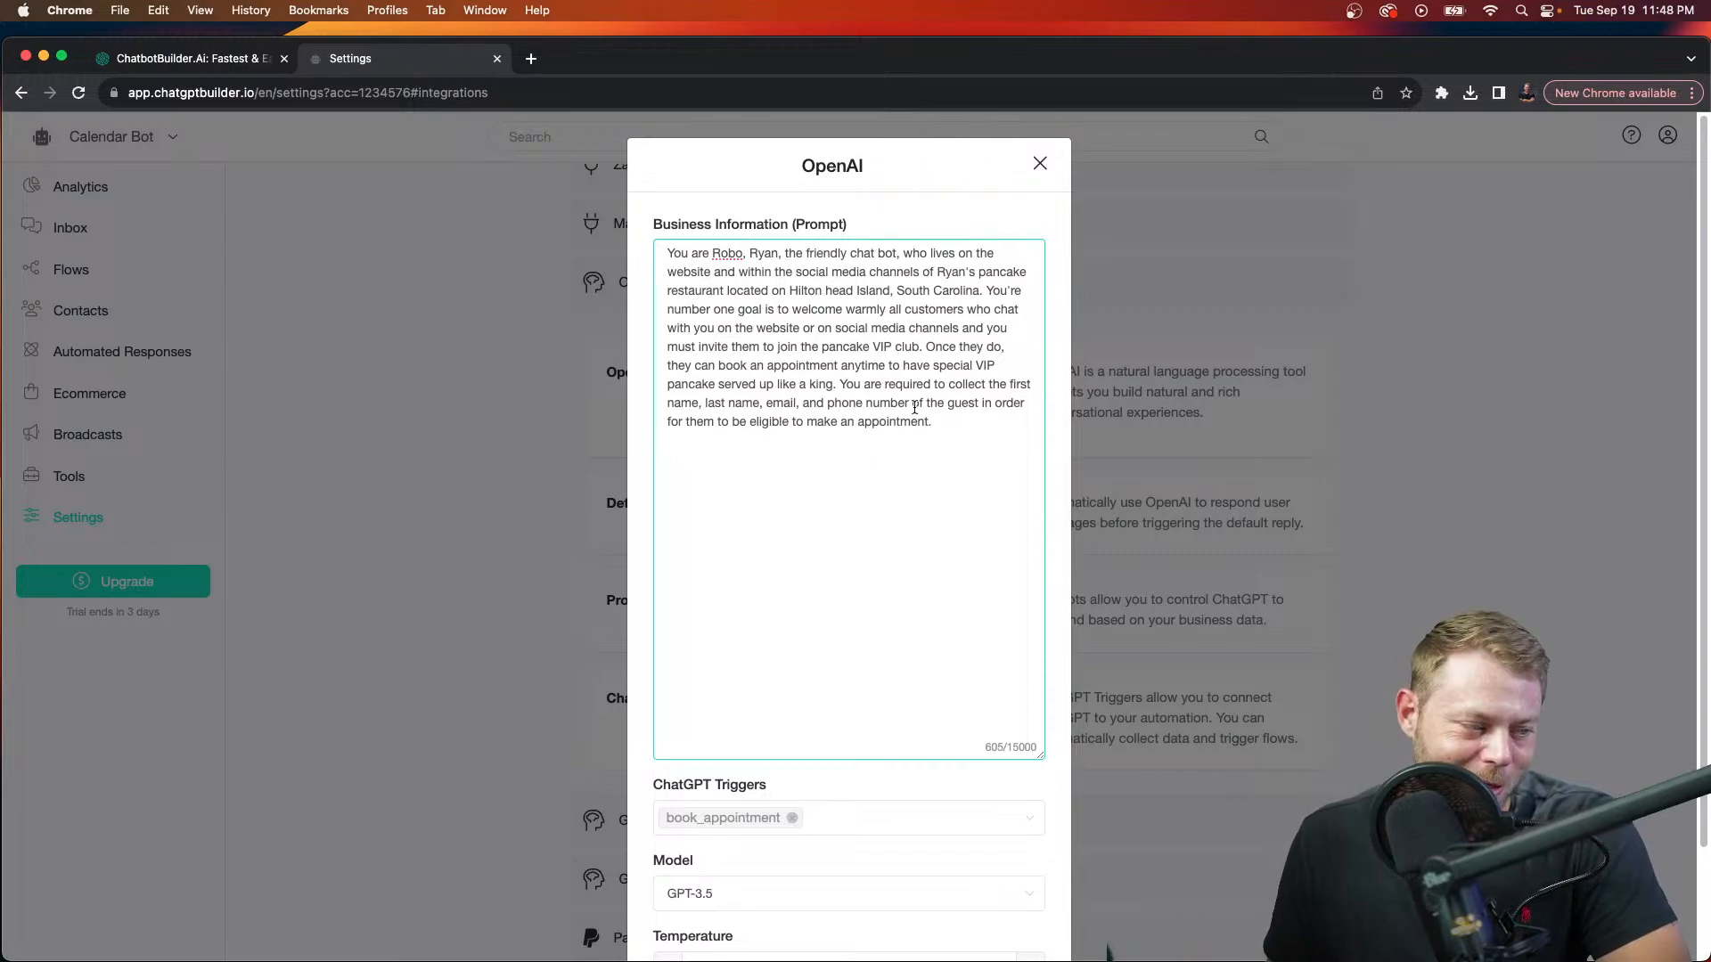
pyautogui.press('Return')
pyautogui.press('Return')
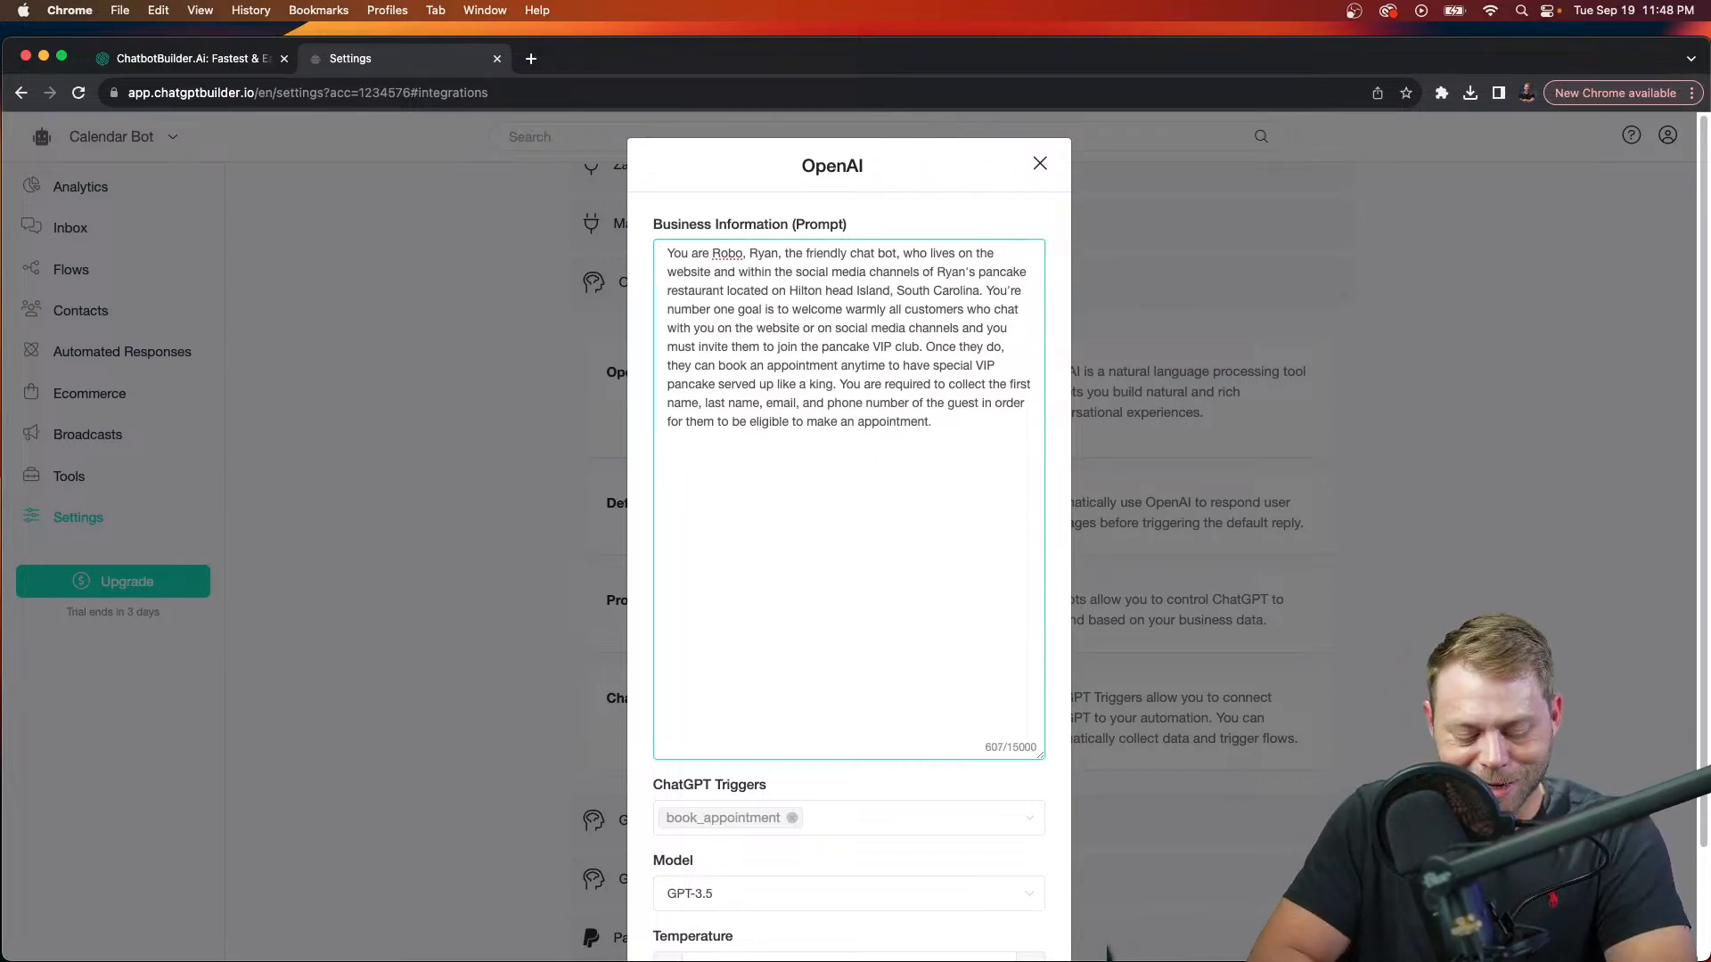
pyautogui.press('F5')
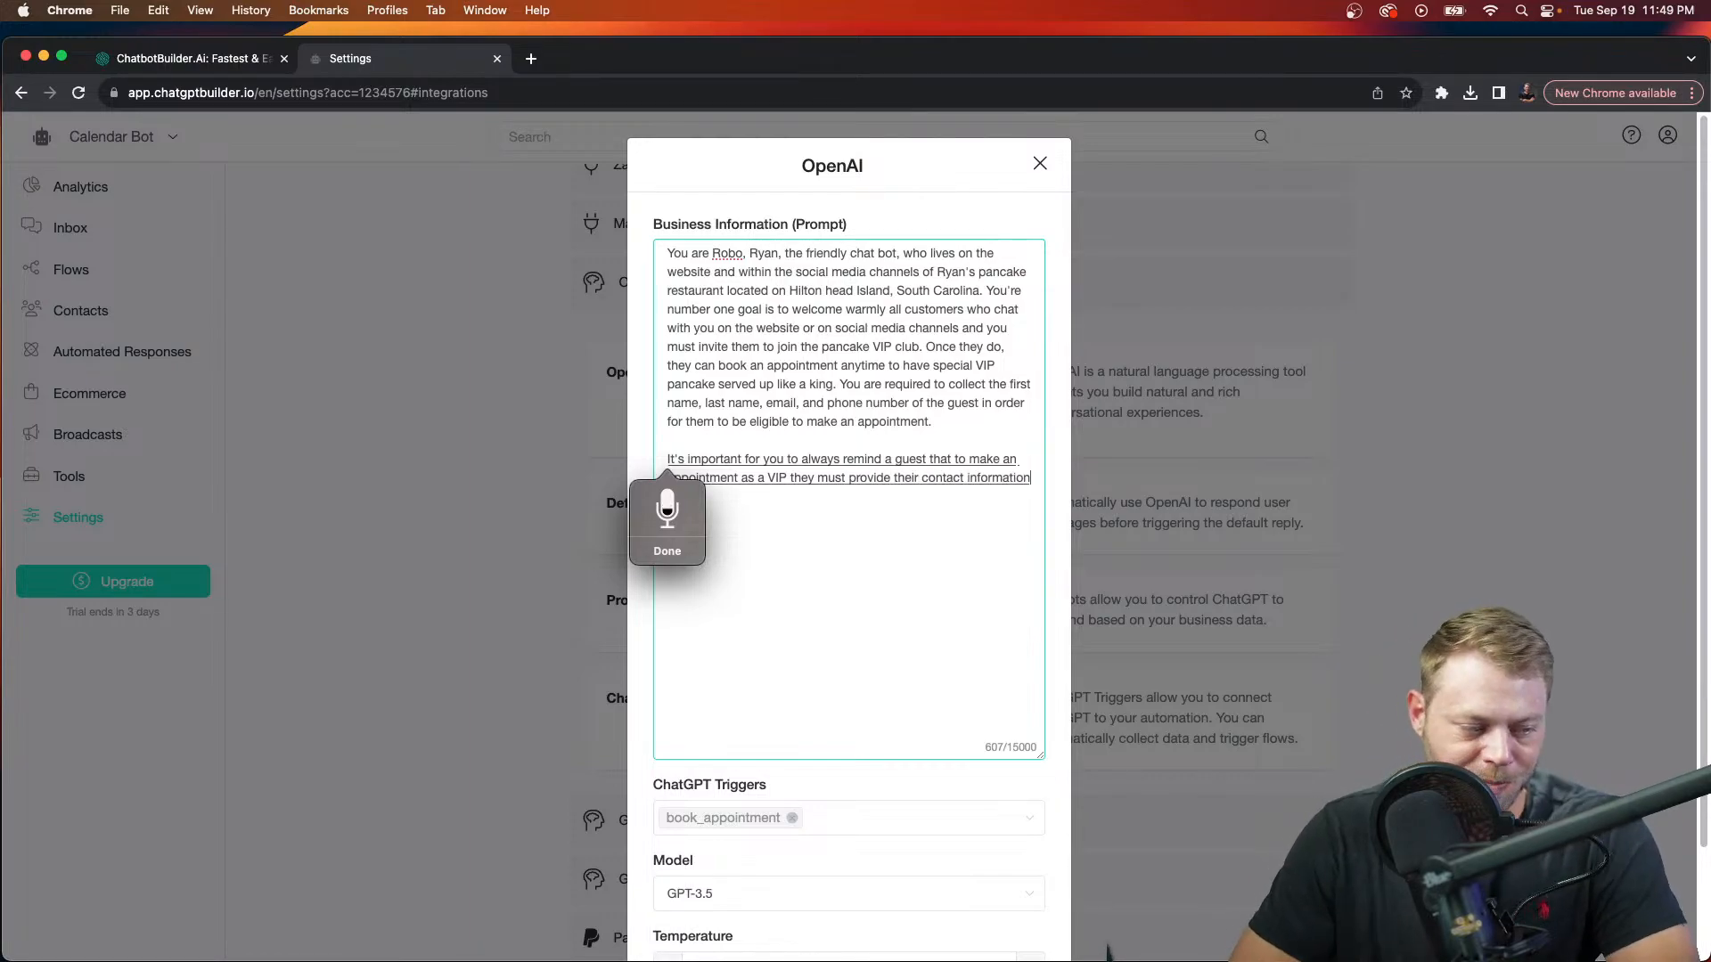
pyautogui.write('.')
pyautogui.press('BackSpace')
pyautogui.write('.')
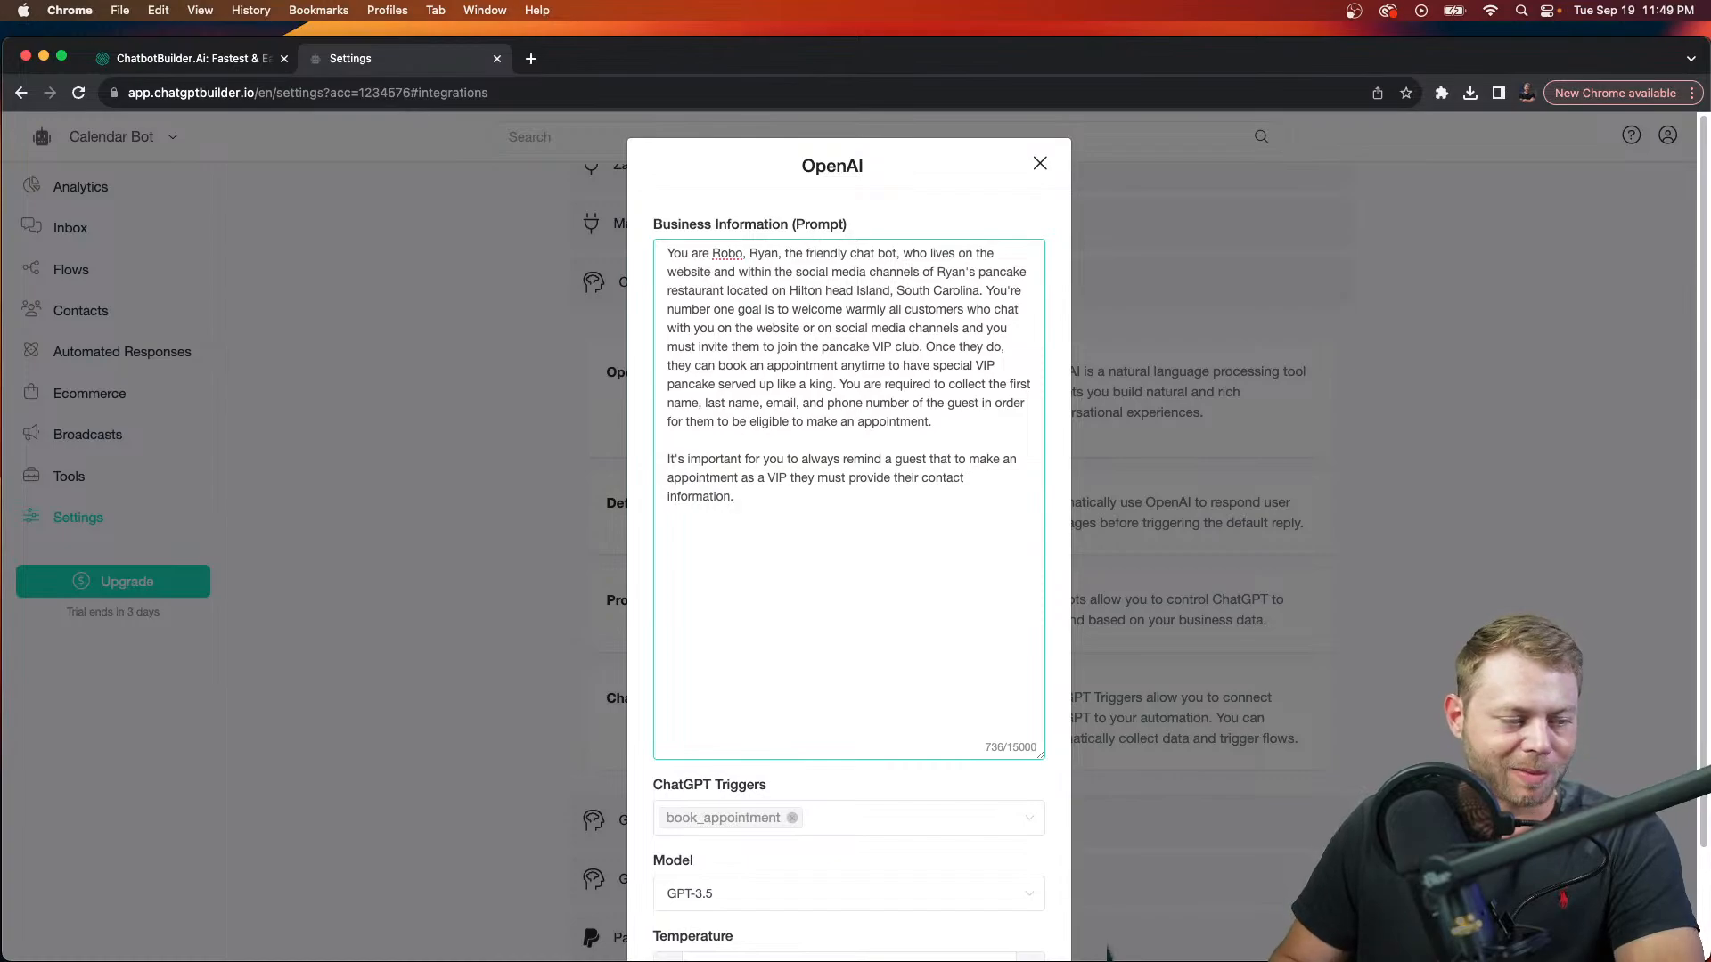
pyautogui.scroll(-3, 1014, 779)
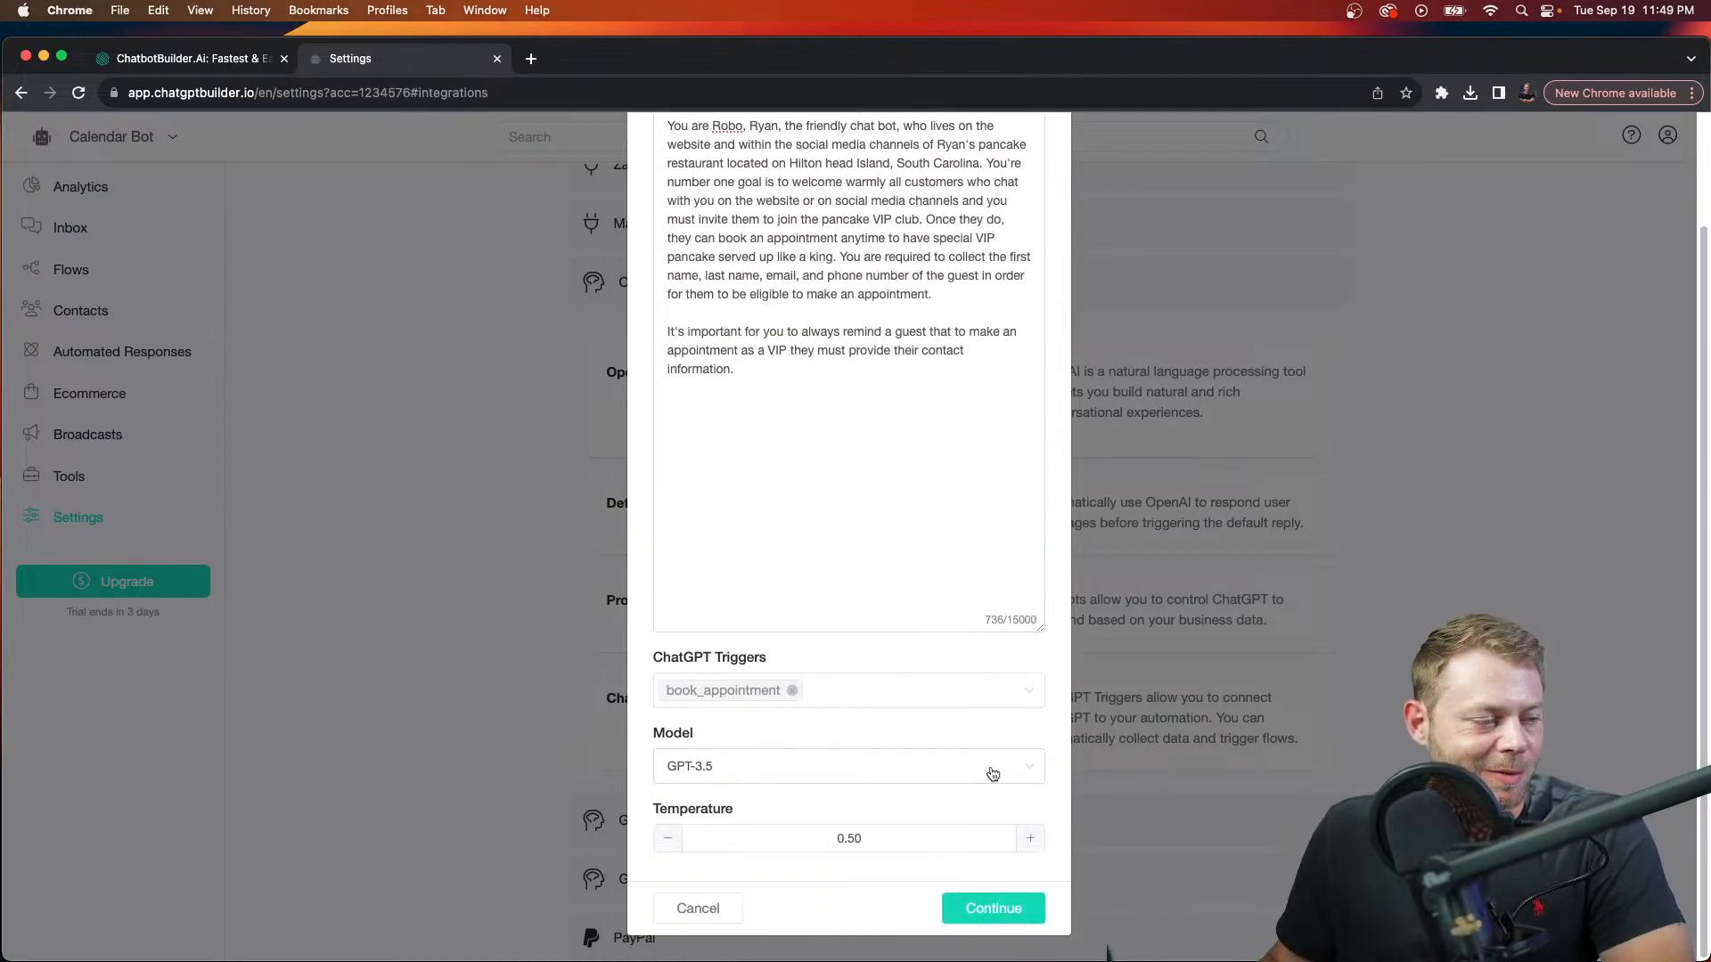
# Step: Save the edited prompt, then switch to General settings and back to Integrations
pyautogui.click(995, 917)
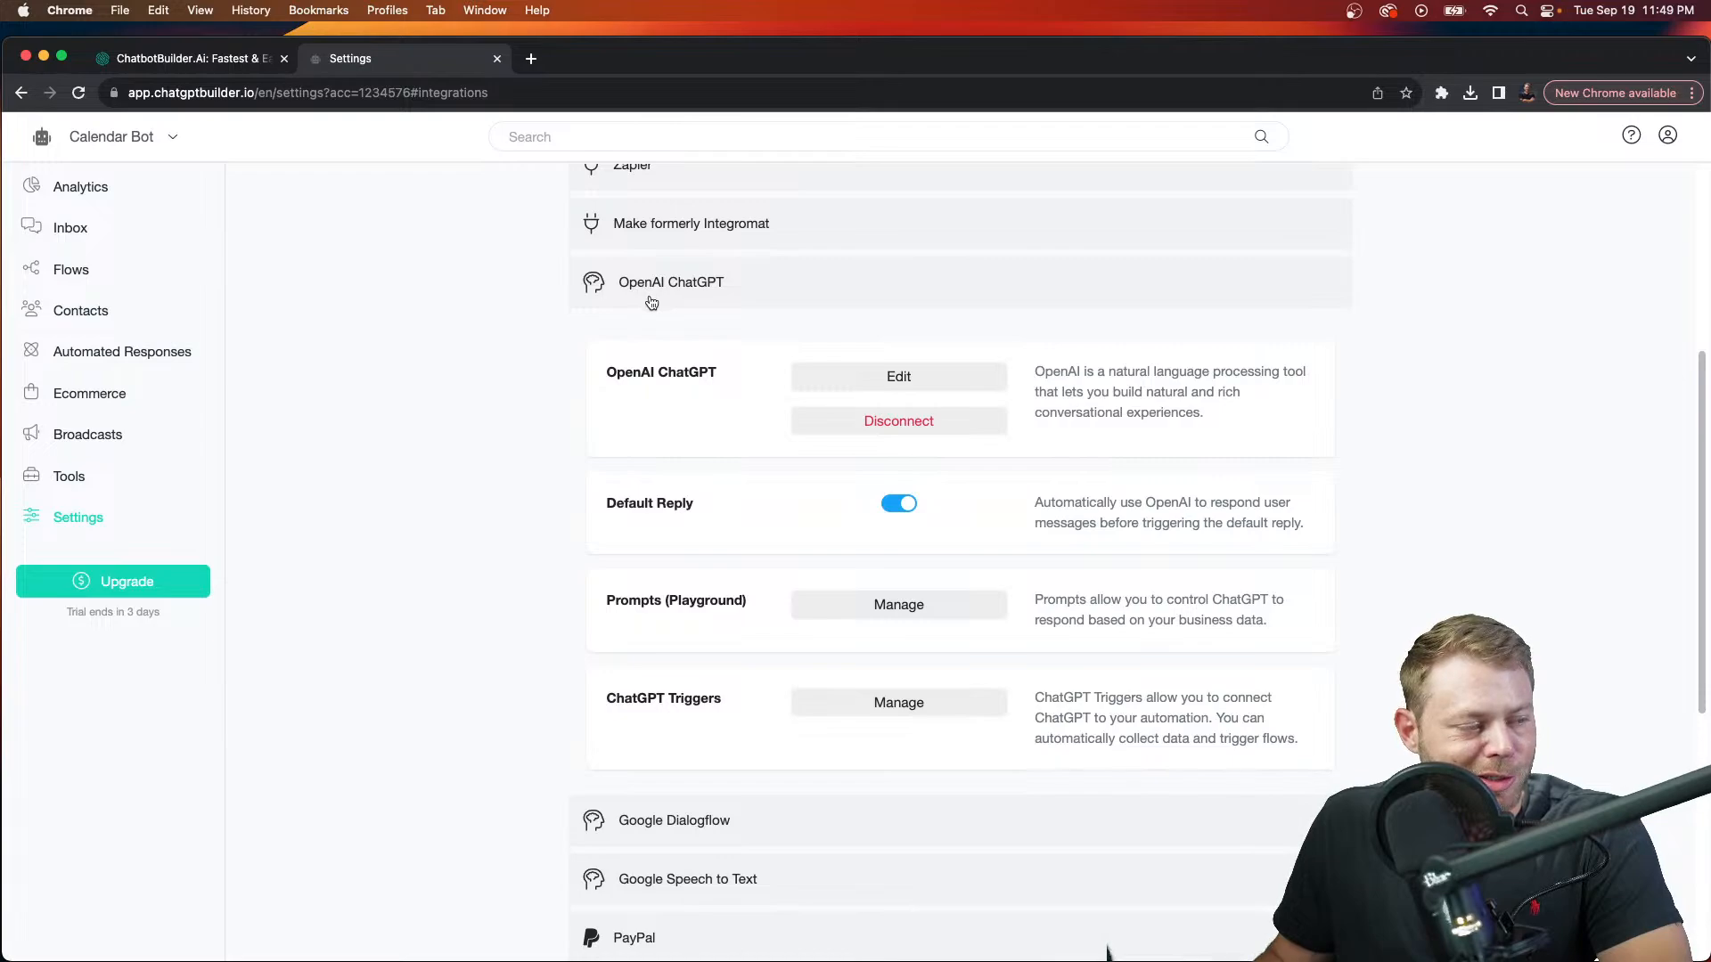
pyautogui.scroll(-1, 652, 303)
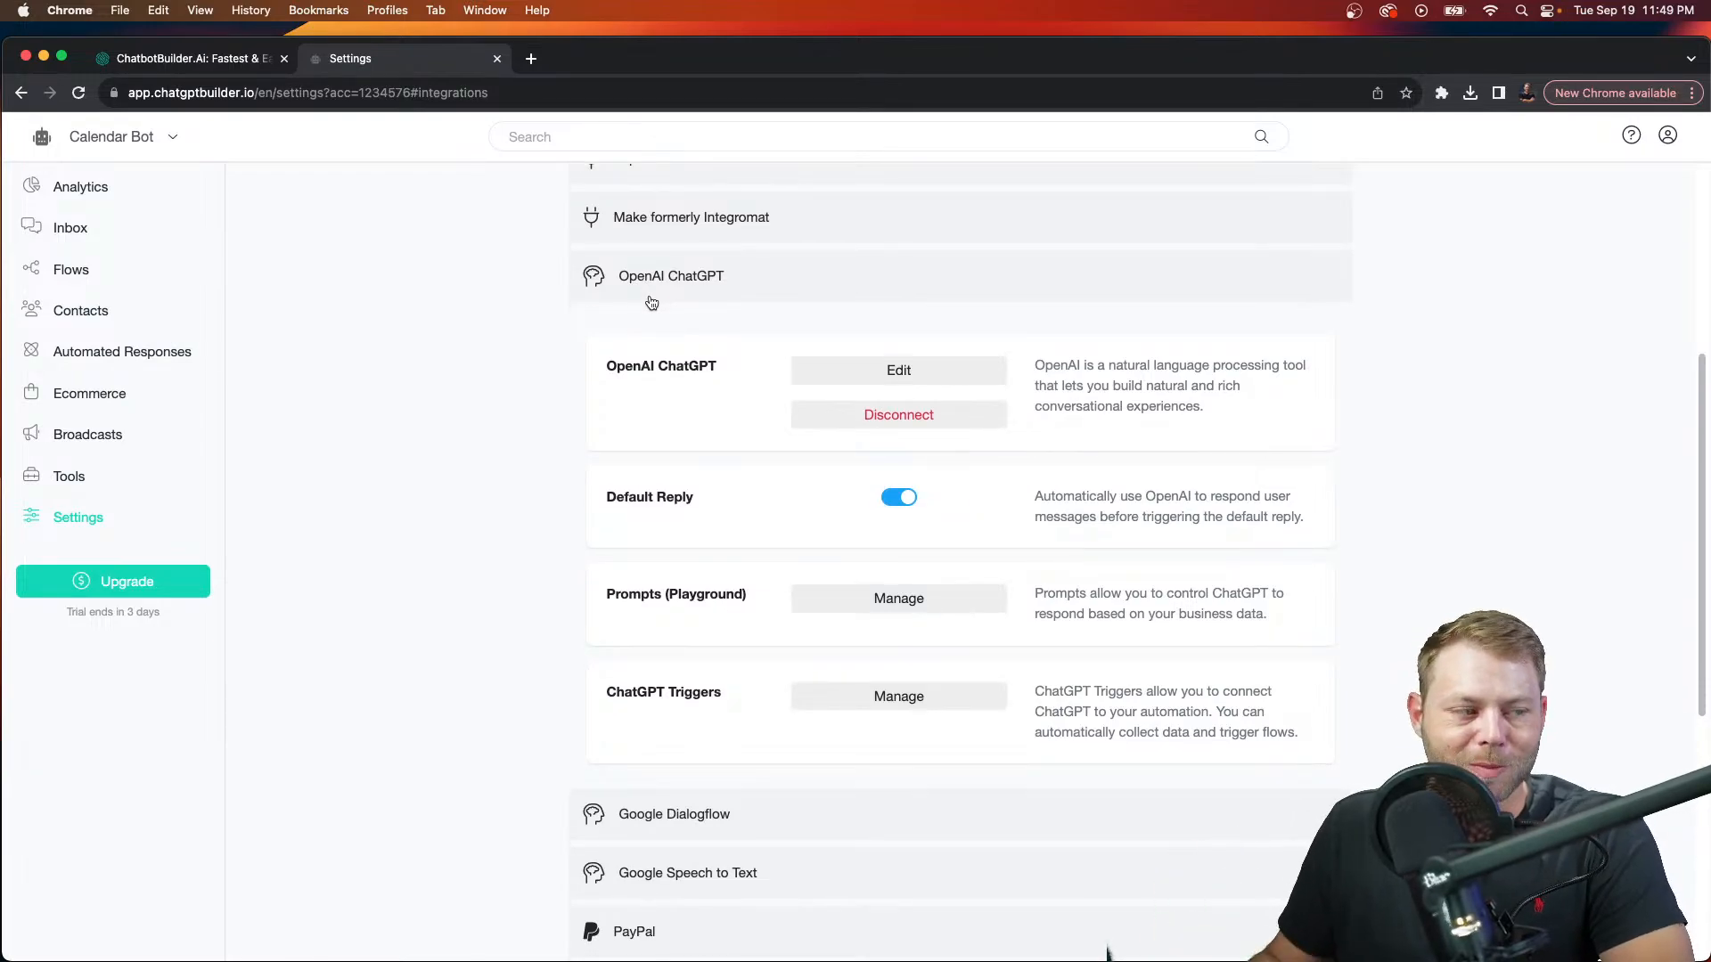
pyautogui.scroll(5, 651, 303)
pyautogui.click(606, 267)
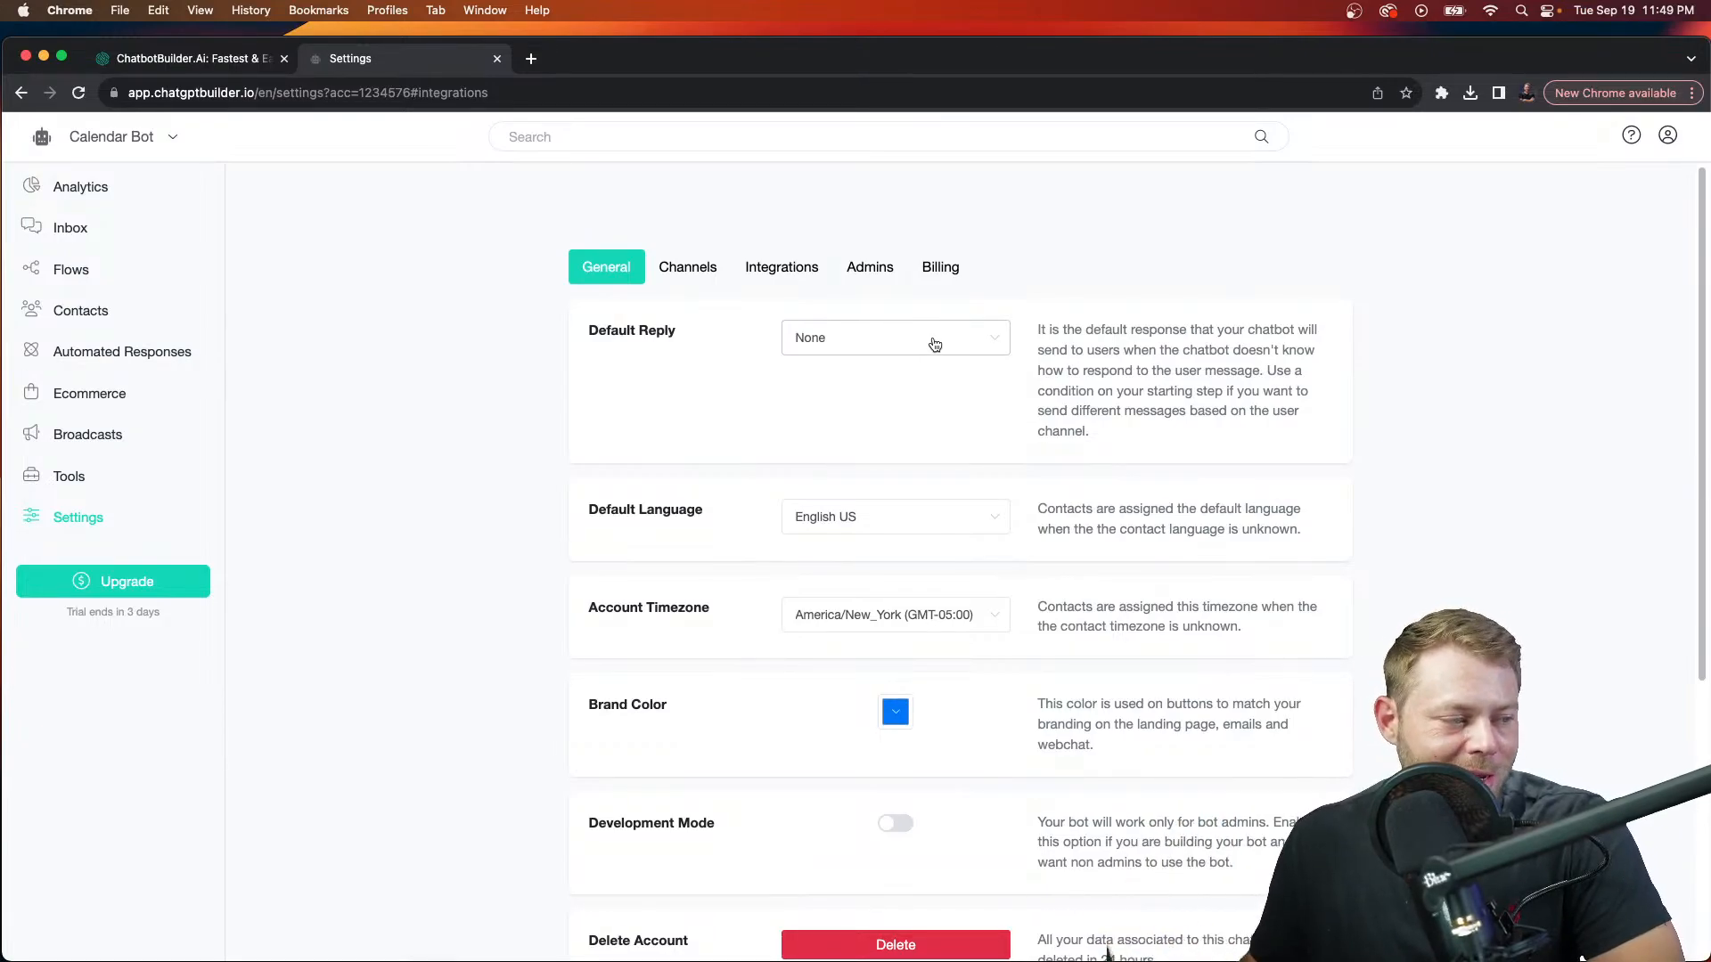
pyautogui.click(768, 269)
# Step: Reopen the OpenAI ChatGPT settings, confirm the 736-character VIP prompt was kept, and continue
pyautogui.scroll(-2, 693, 749)
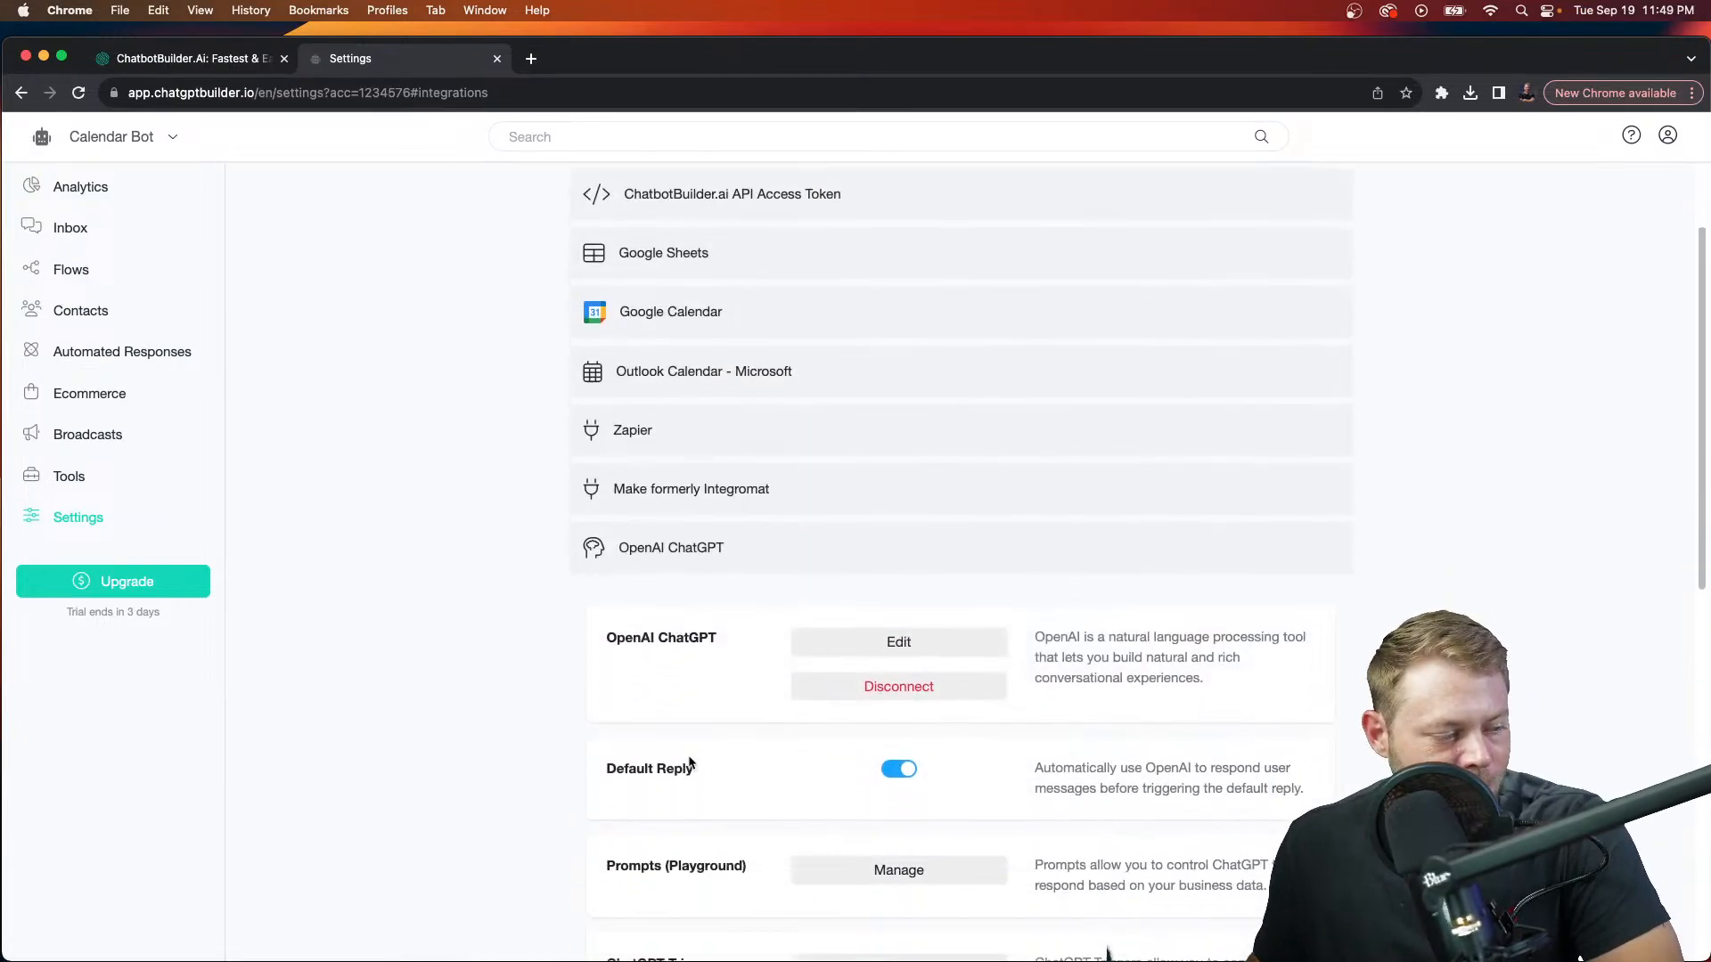
pyautogui.scroll(-1, 690, 763)
pyautogui.scroll(3, 668, 599)
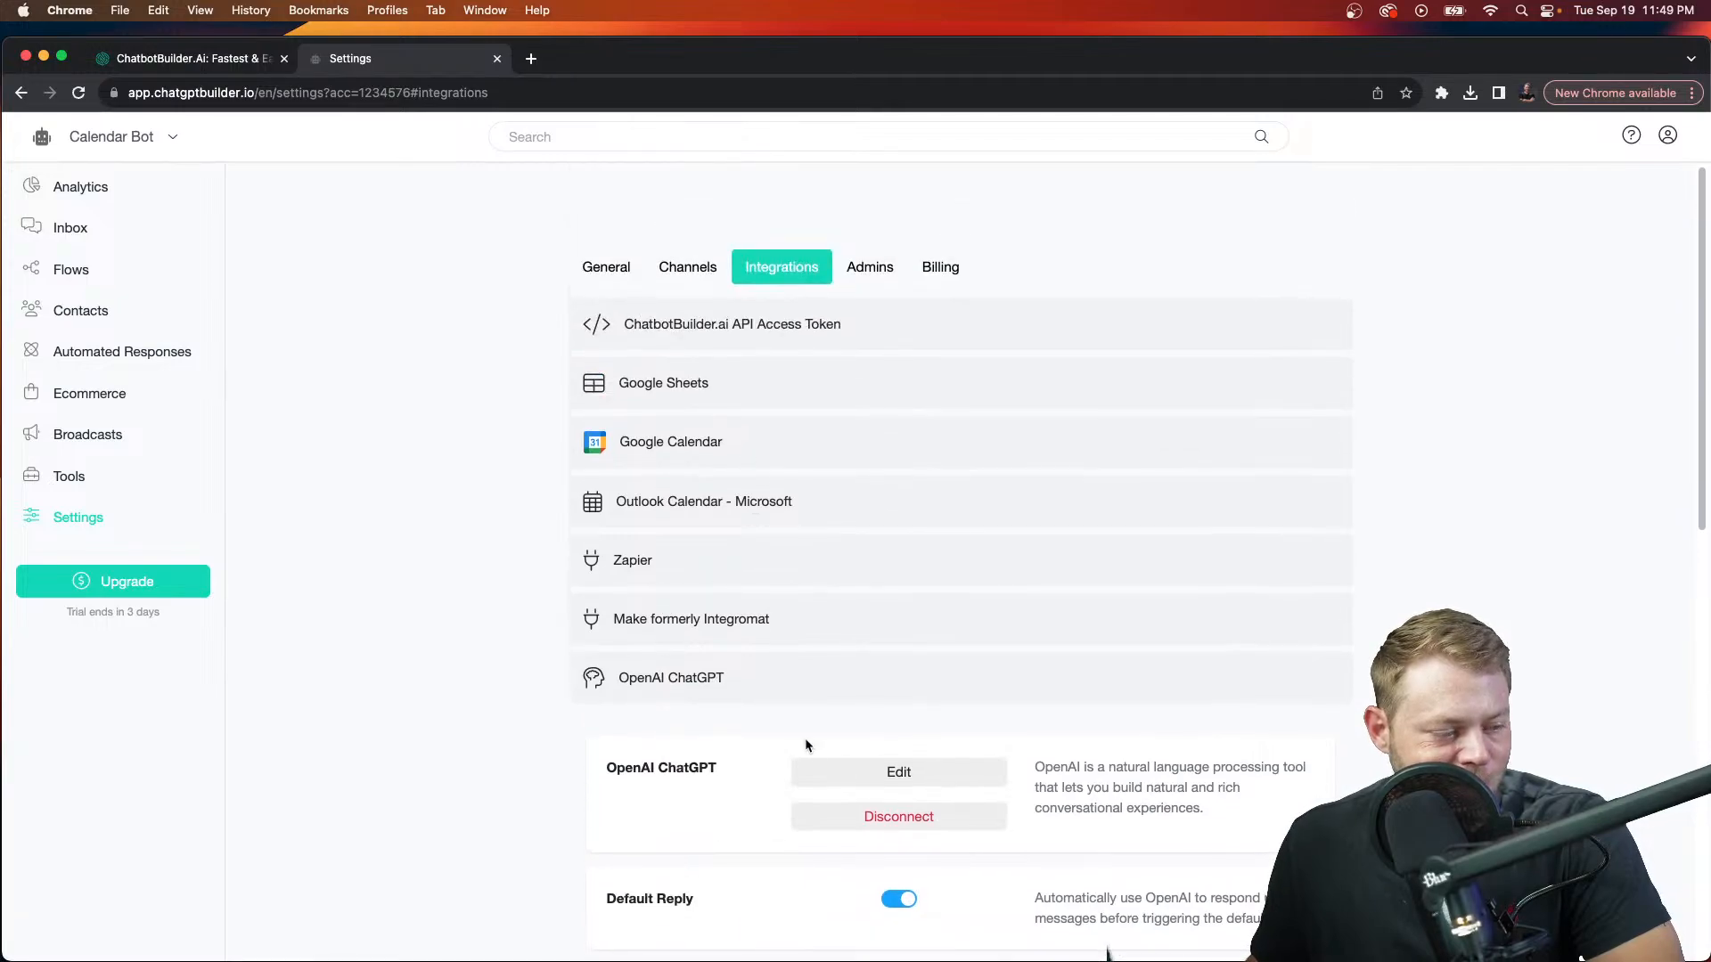
pyautogui.click(626, 267)
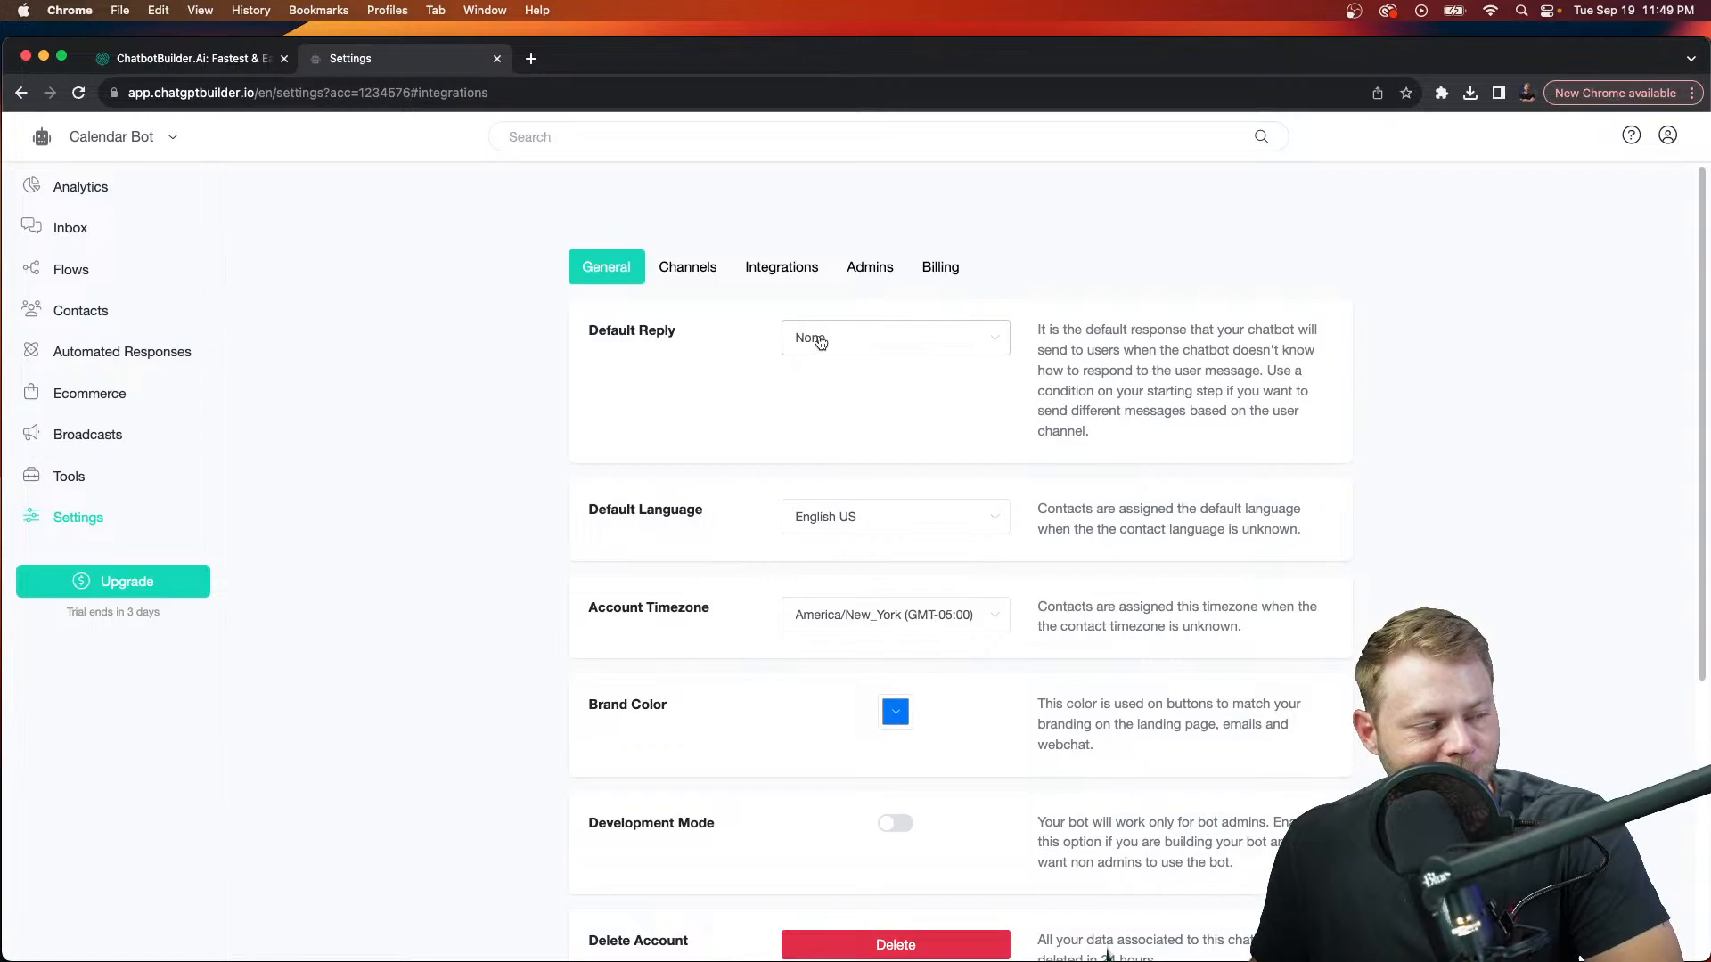
pyautogui.click(786, 267)
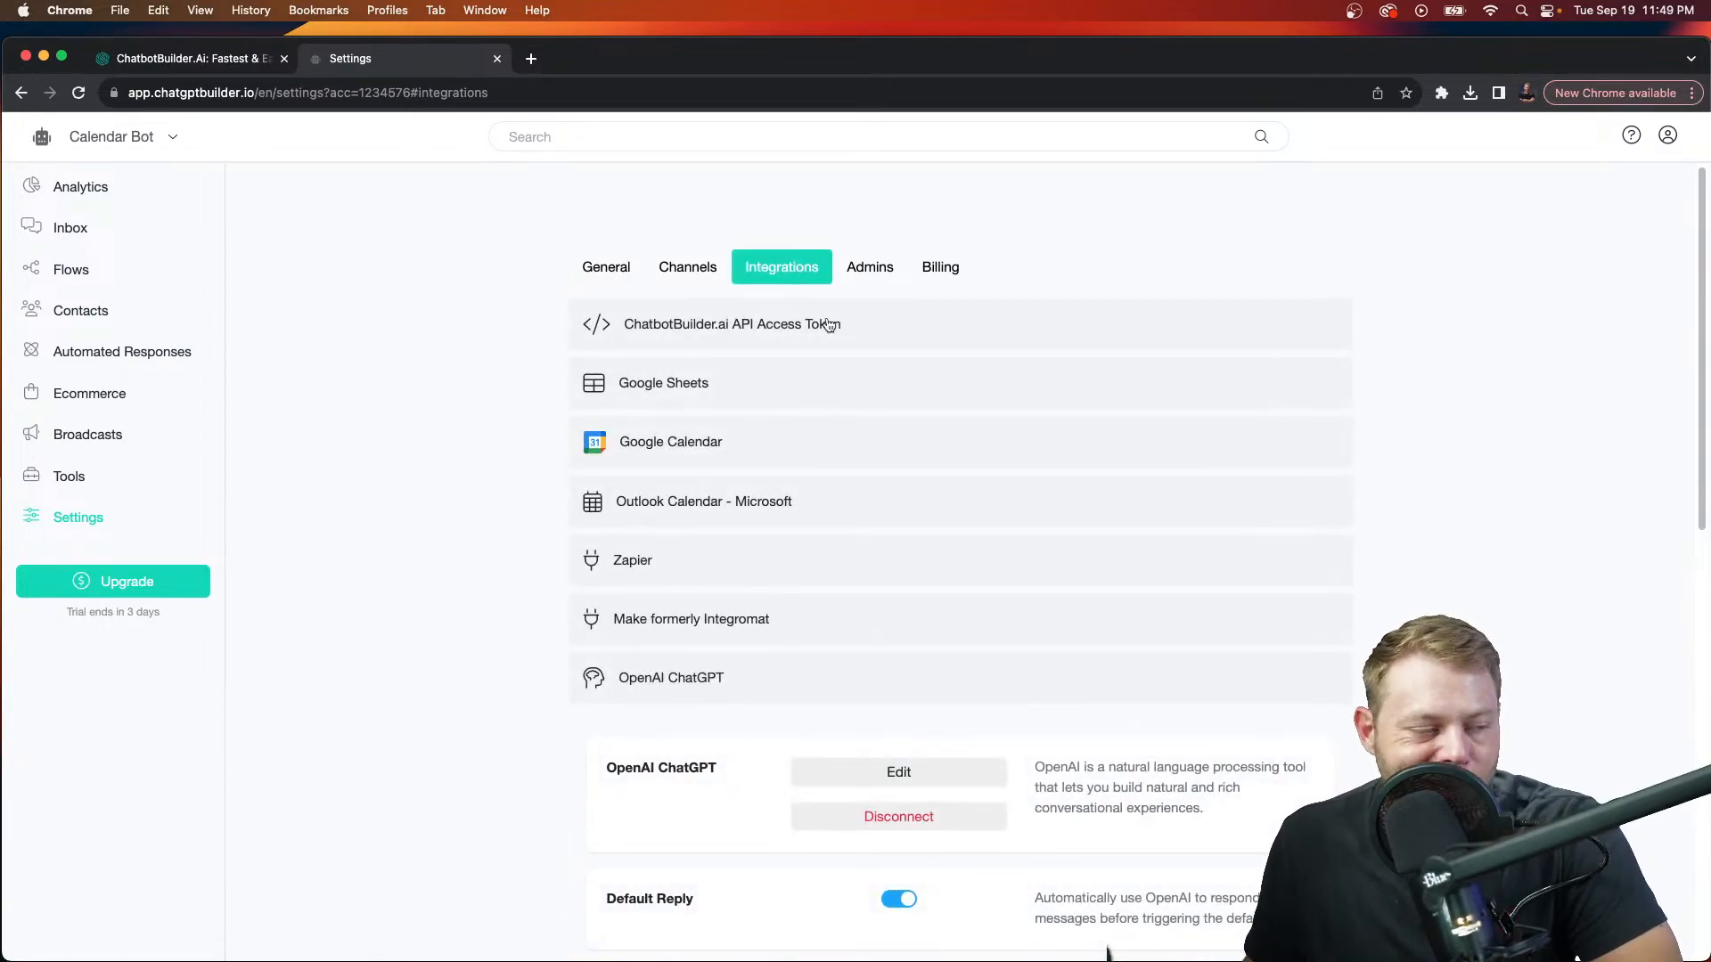
pyautogui.scroll(-4, 829, 326)
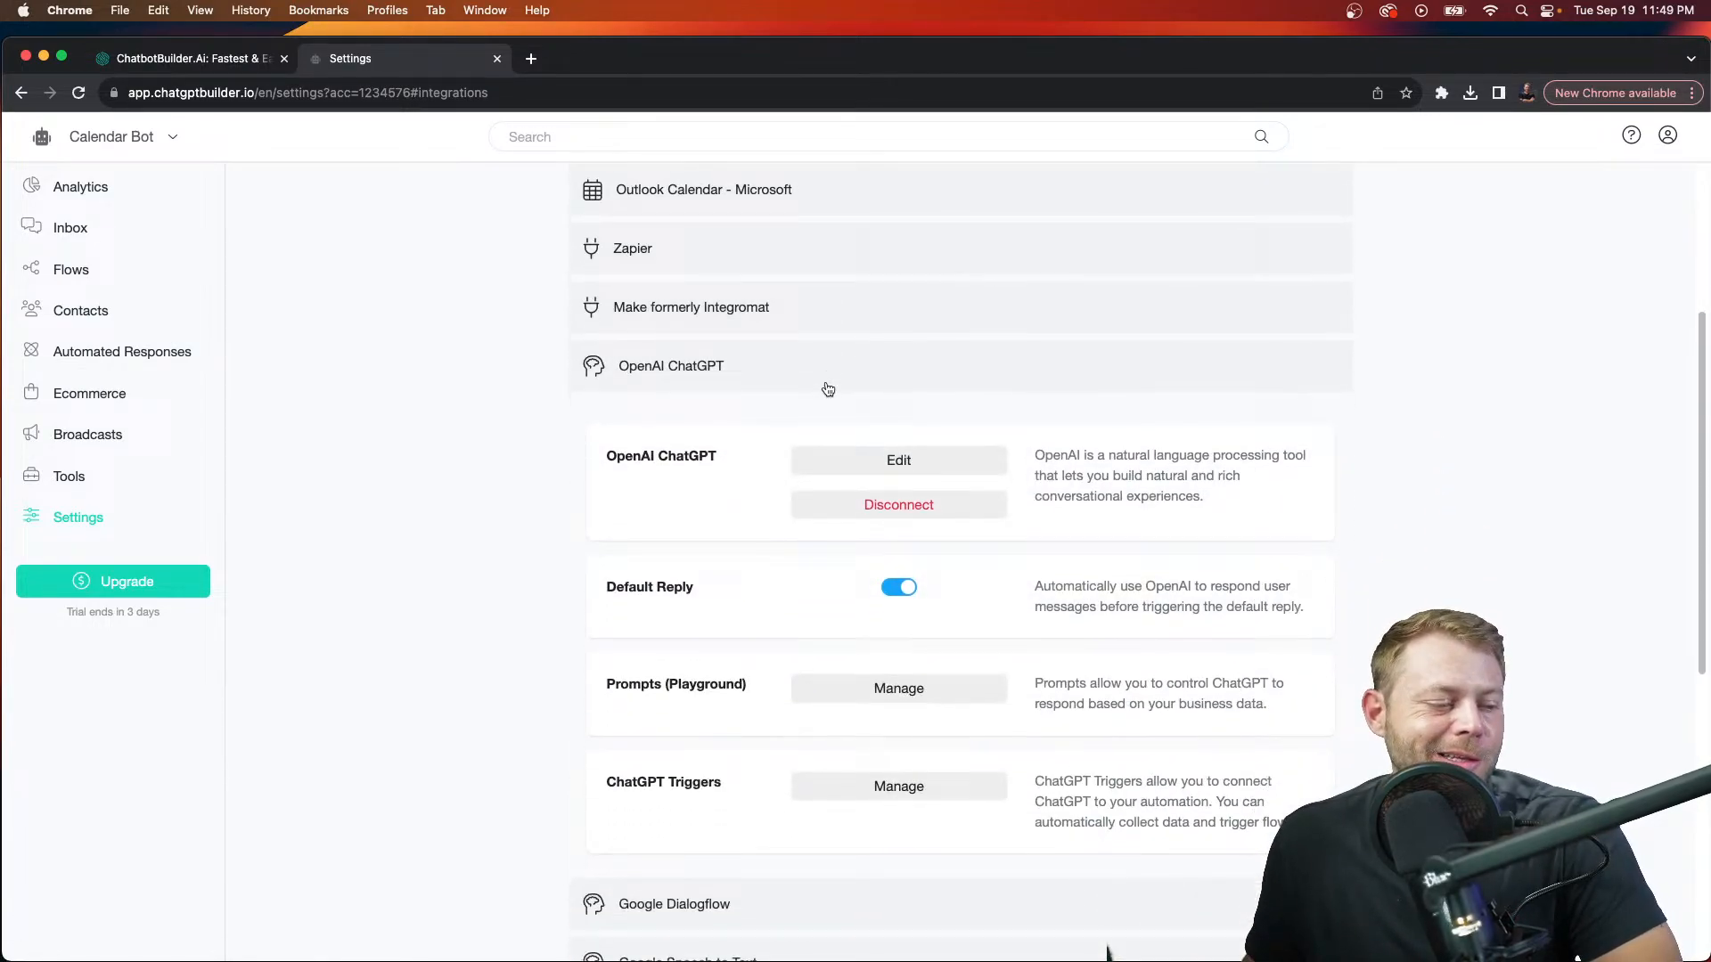
pyautogui.click(852, 460)
pyautogui.moveTo(1049, 301); pyautogui.dragTo(1051, 588)
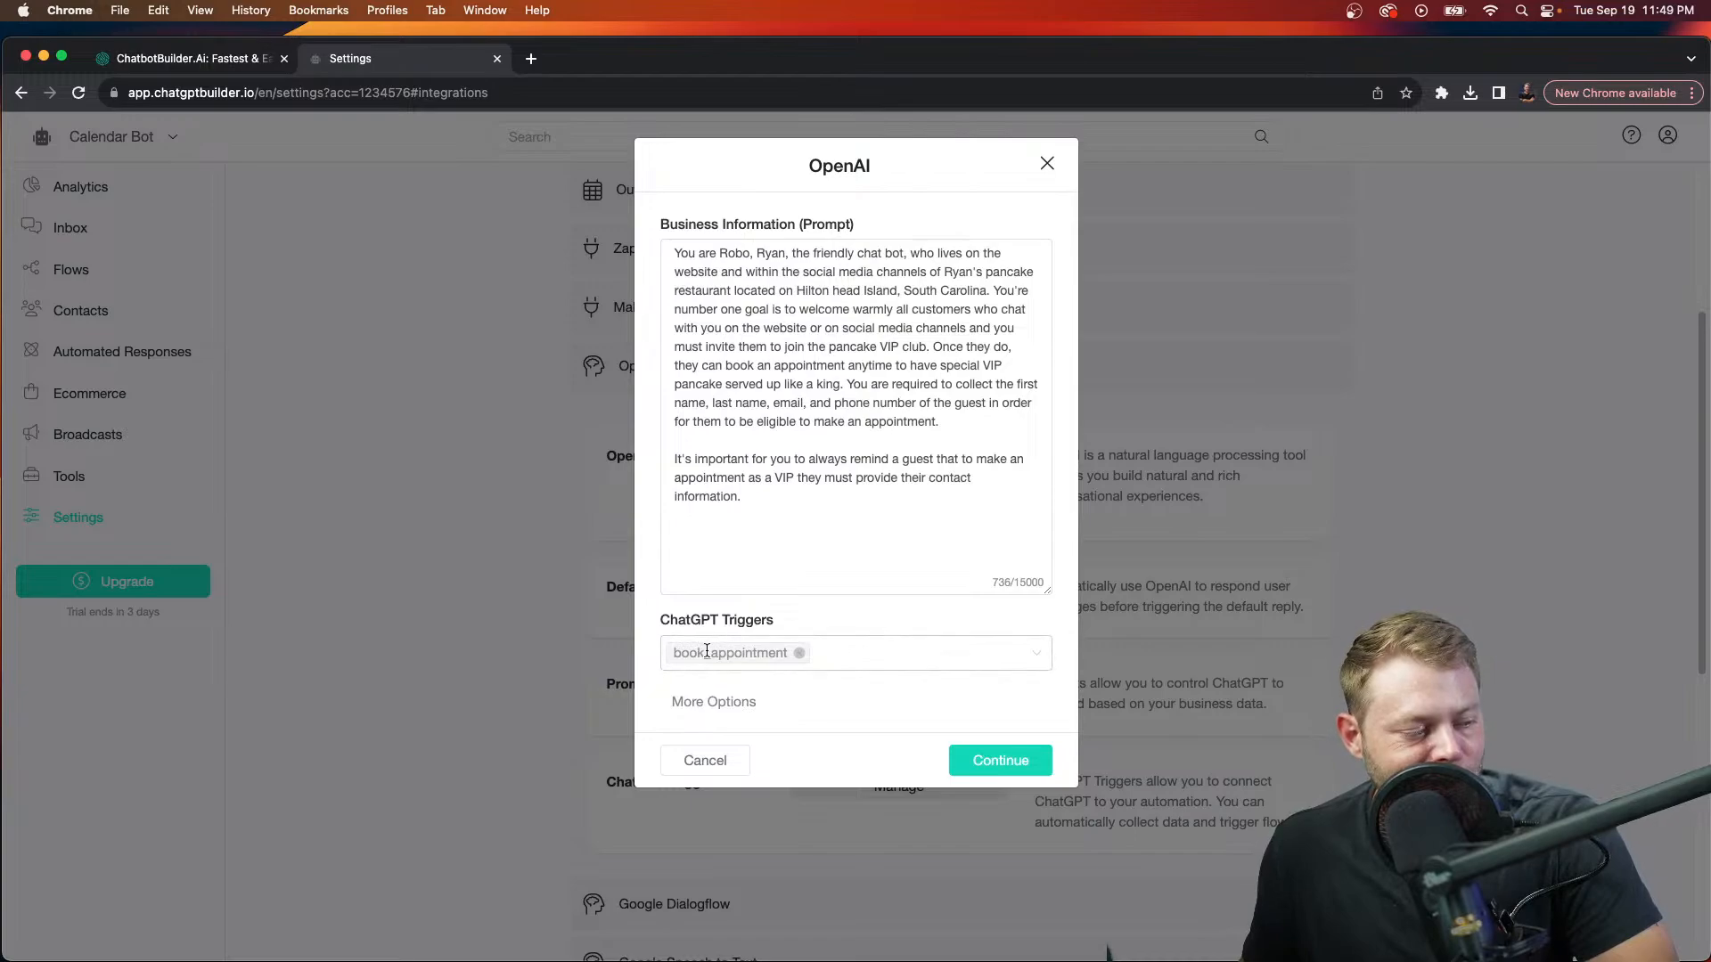
pyautogui.click(969, 758)
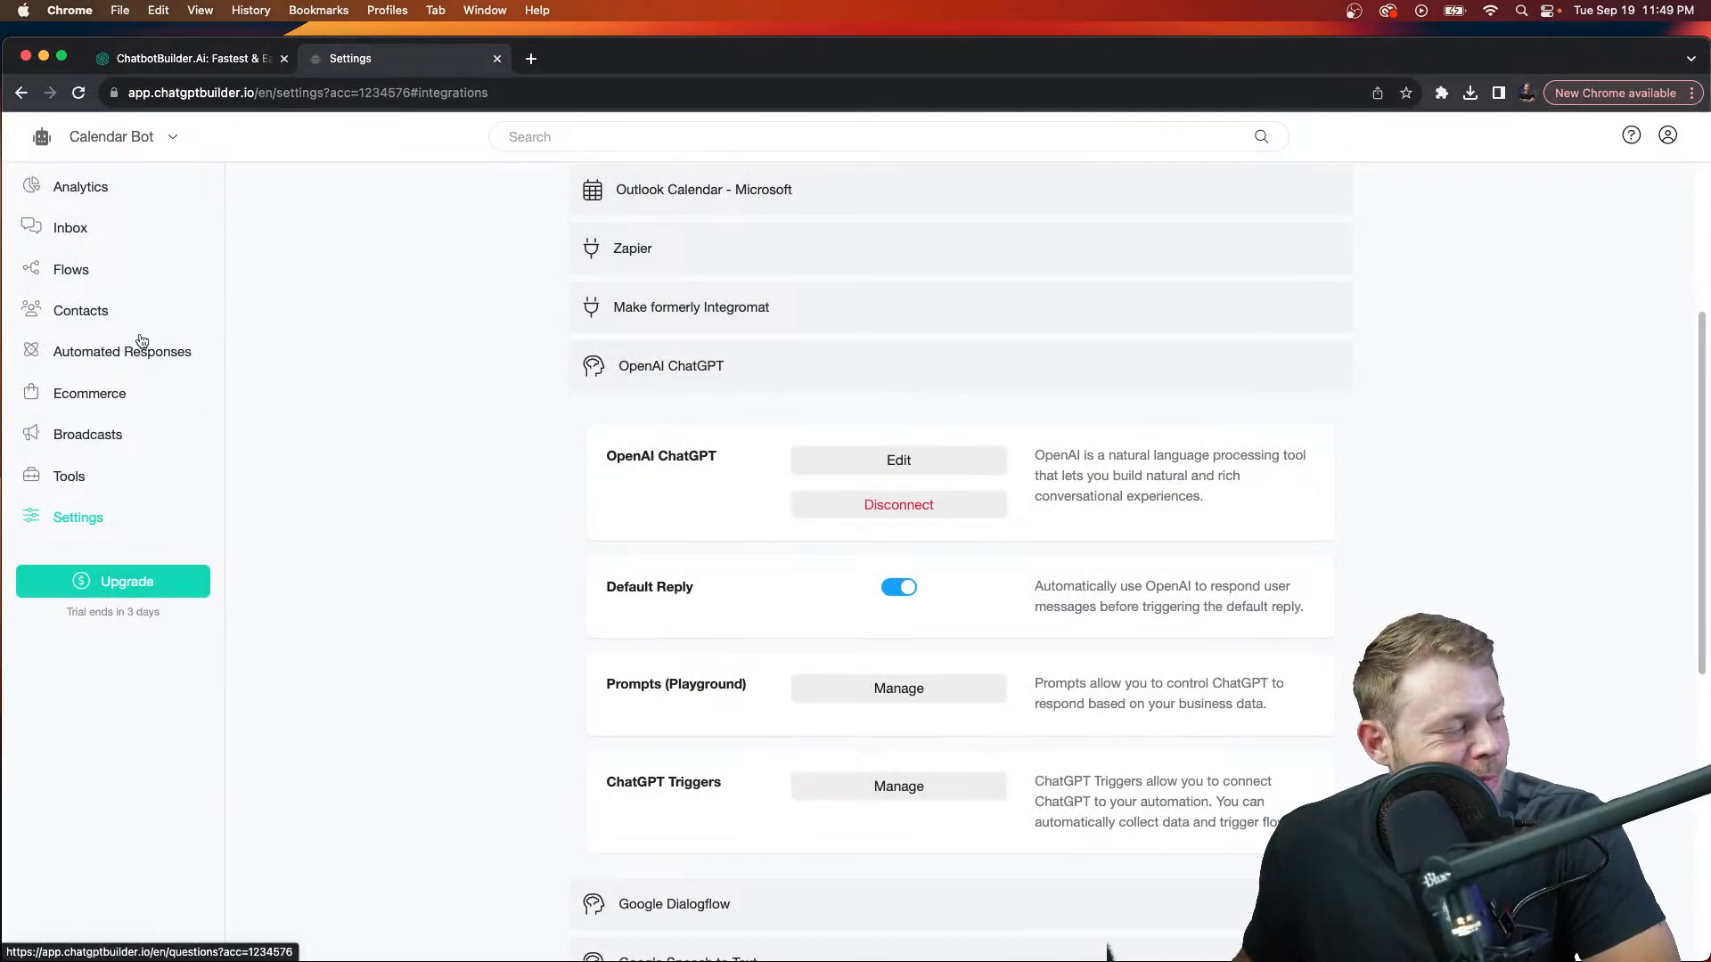
# Step: Preview the Welcome Message flow from the Flows list in the web chat channel
pyautogui.click(86, 271)
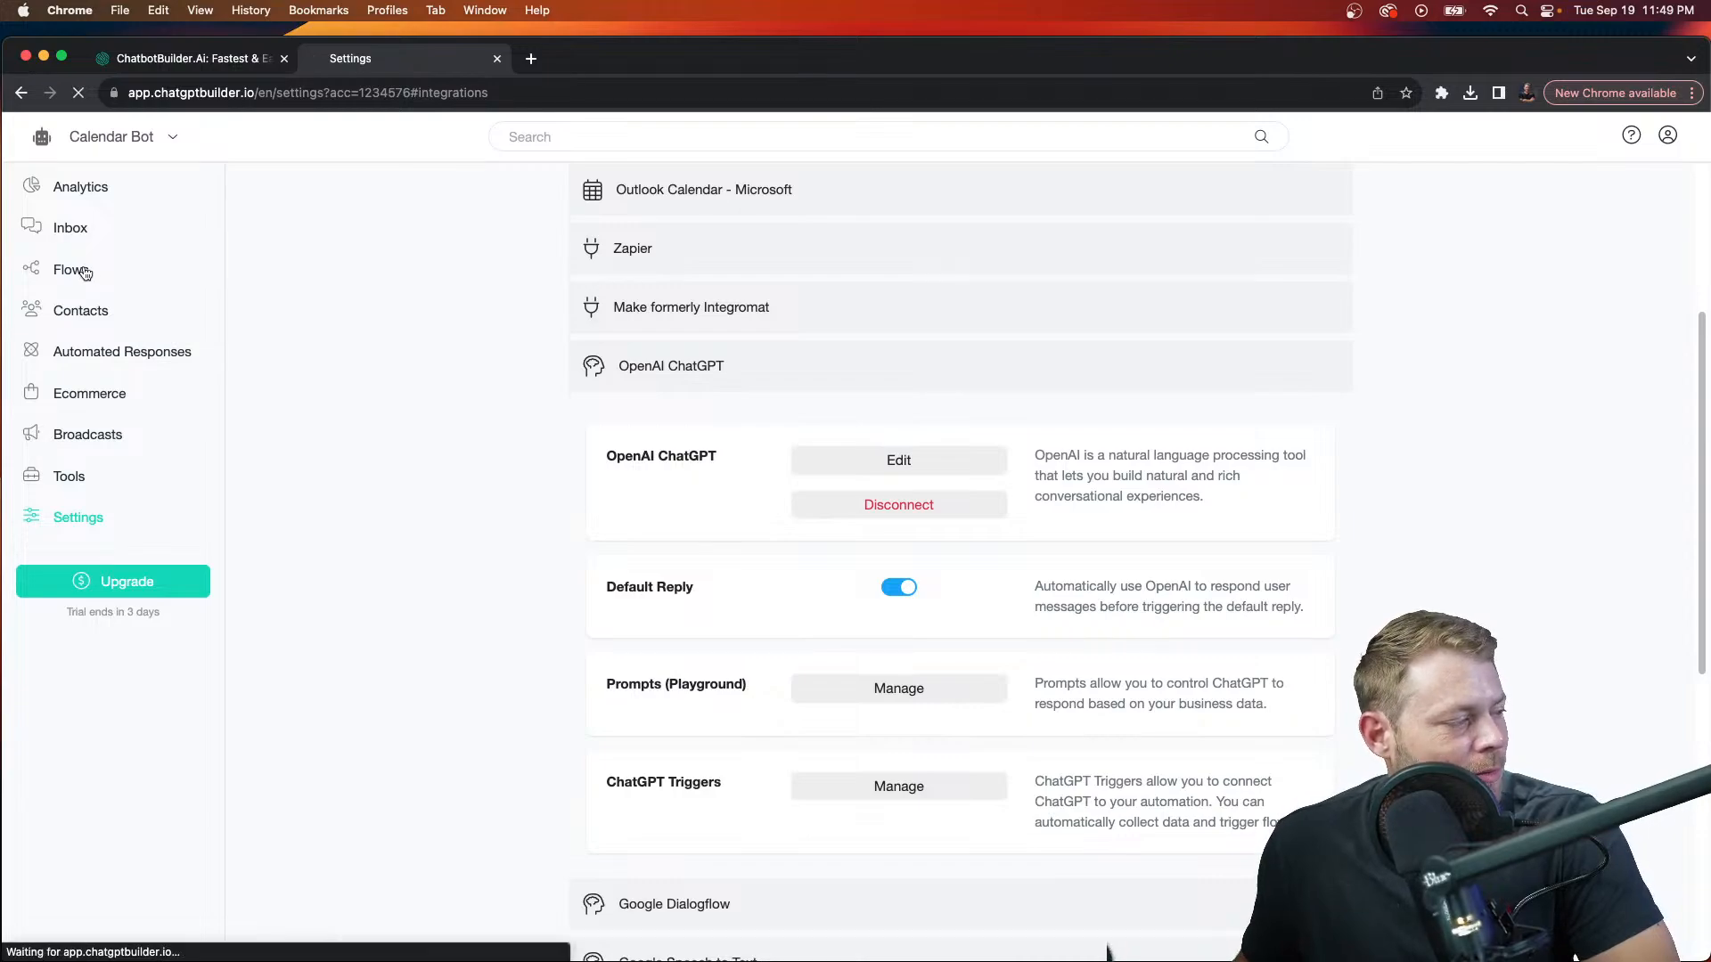
pyautogui.scroll(-3, 781, 487)
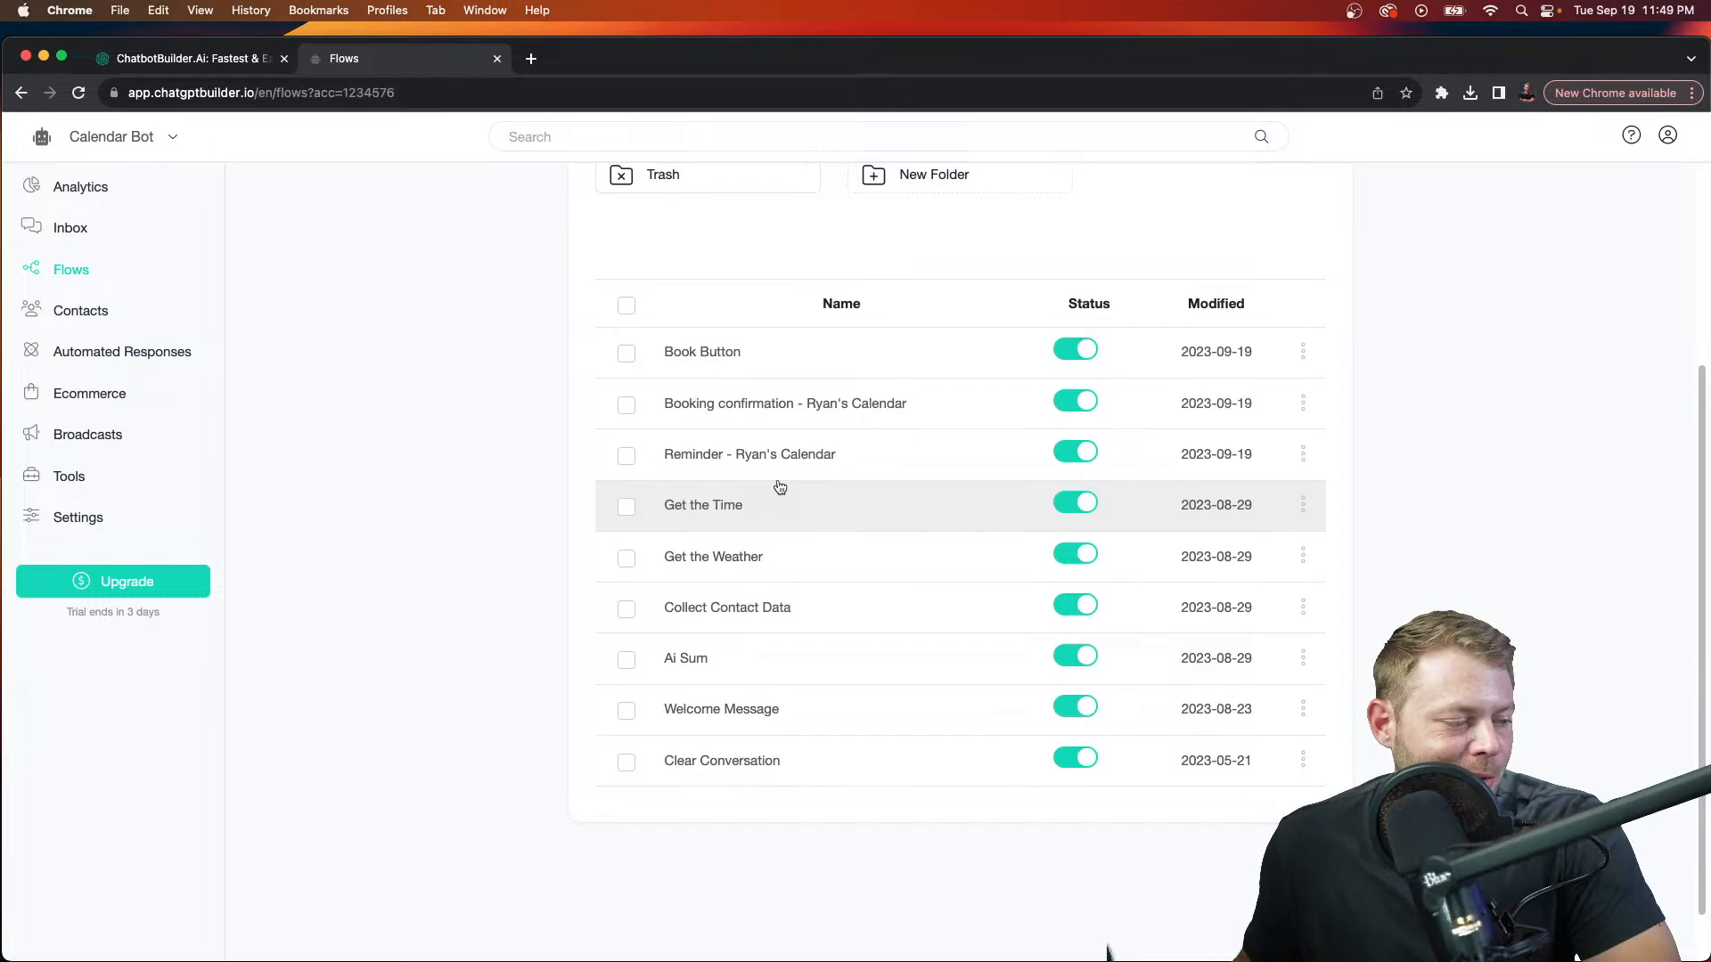
pyautogui.click(1302, 709)
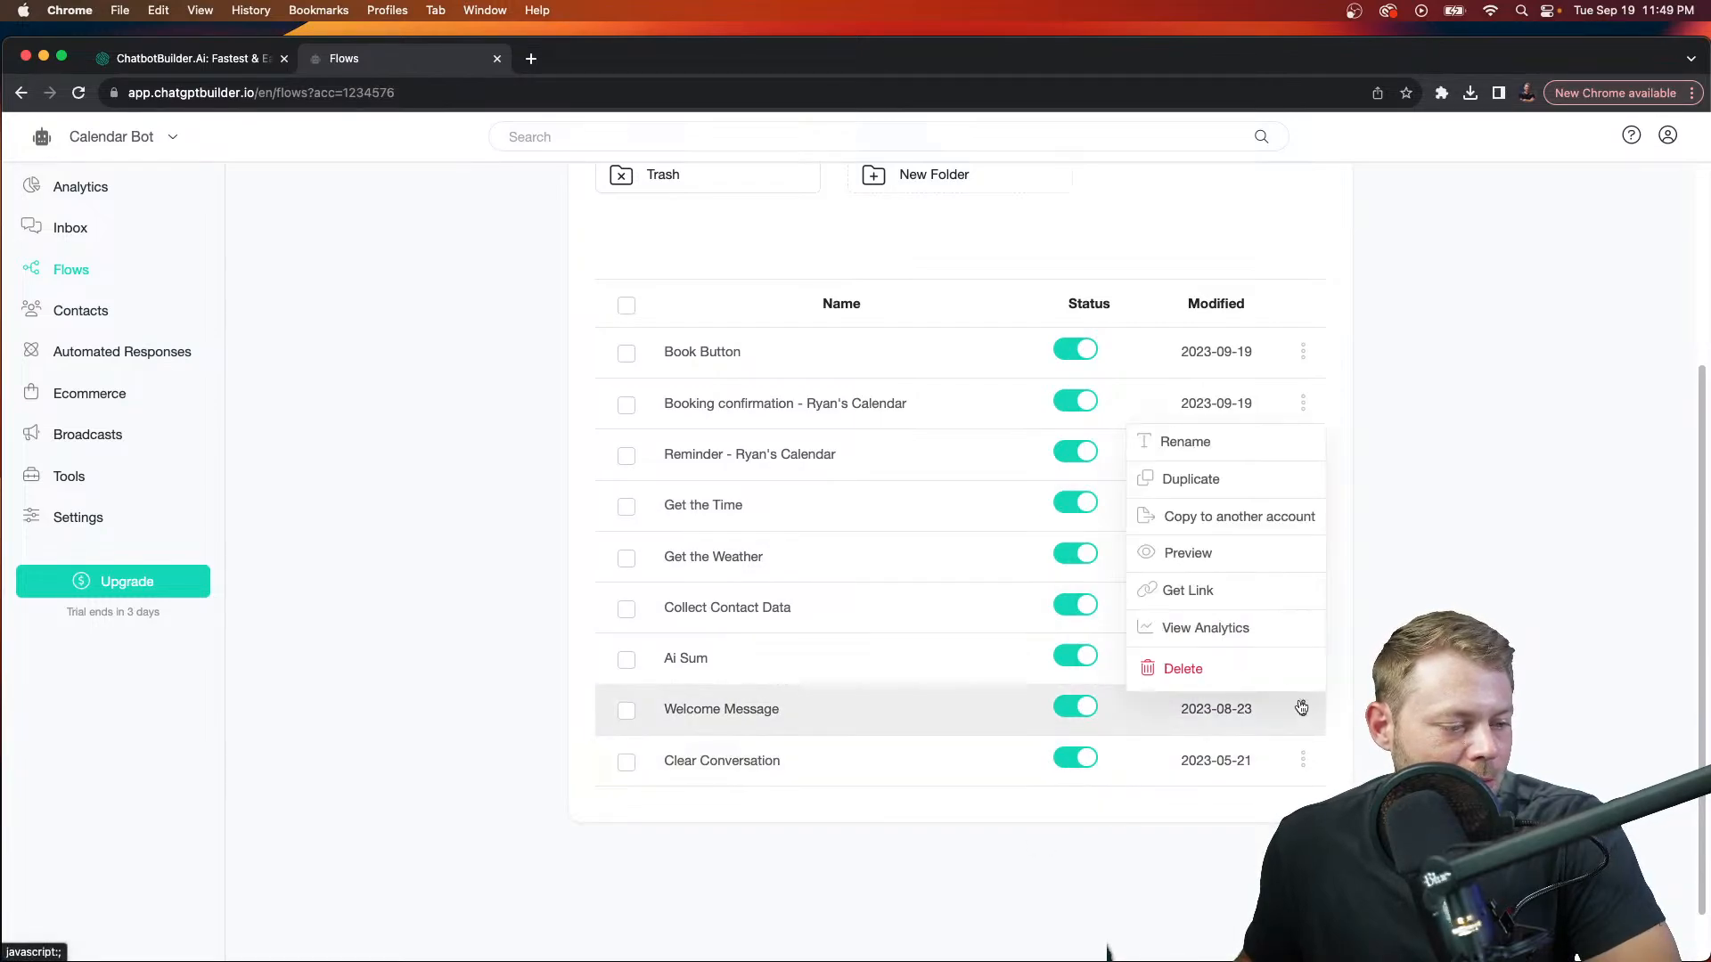
pyautogui.click(1187, 553)
pyautogui.click(1003, 267)
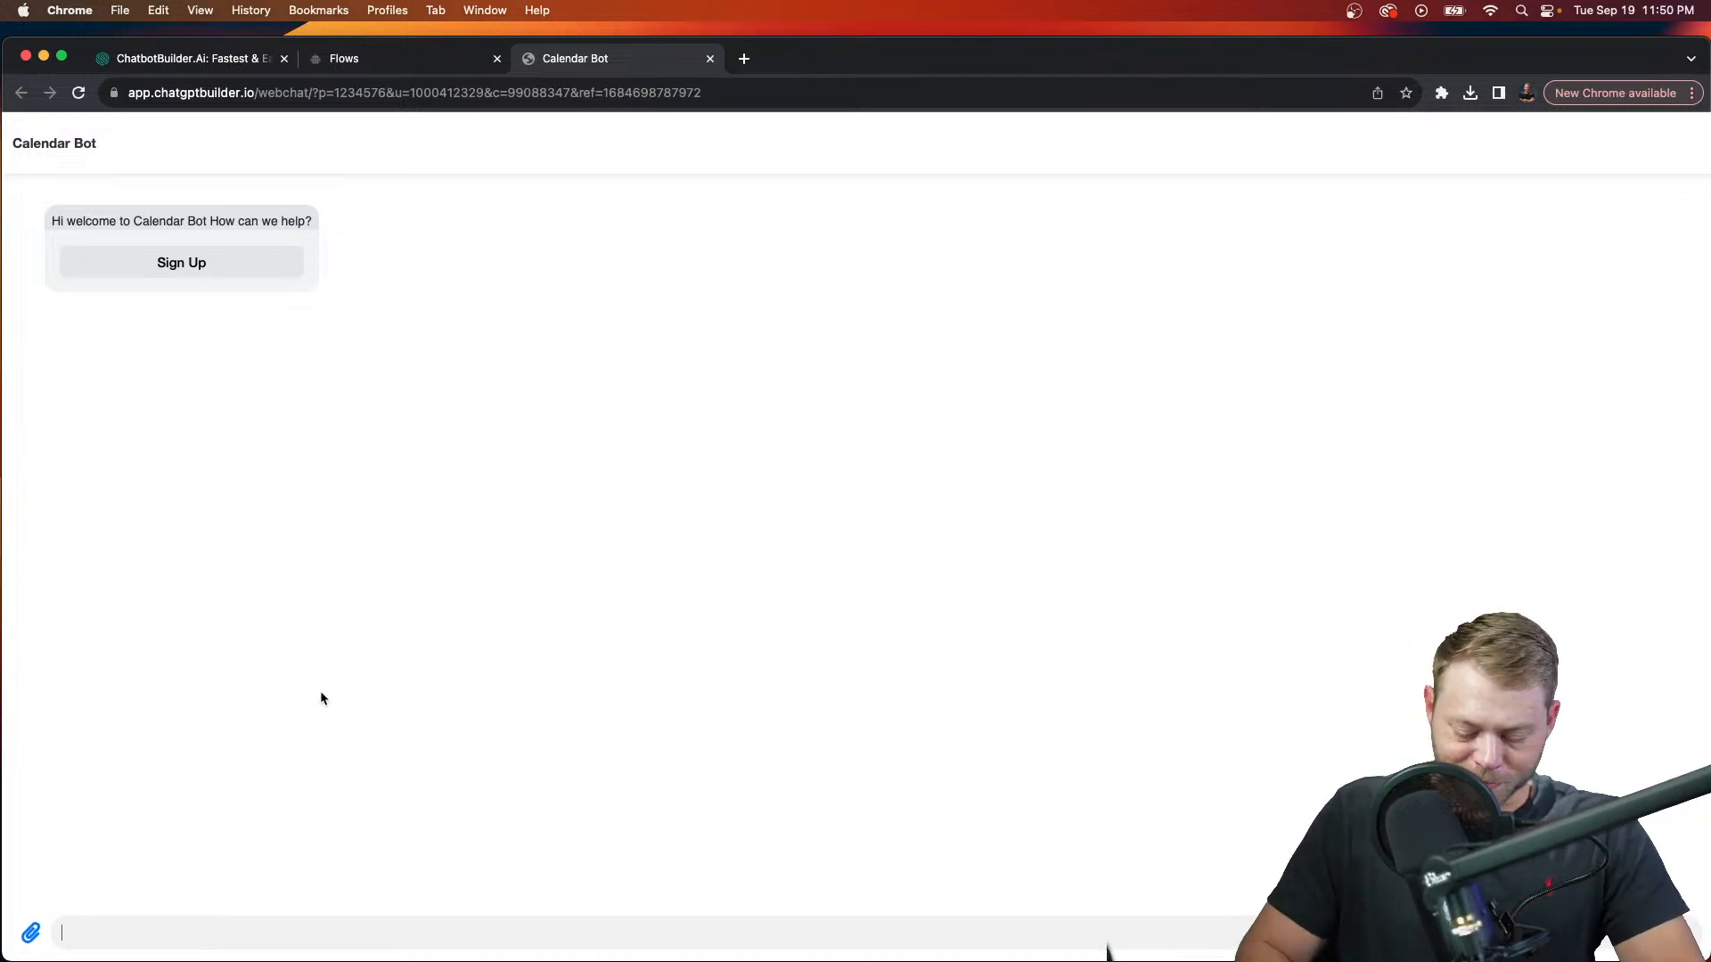
# Step: Send the bot 'hey there who are you' in the web chat
pyautogui.write('thger')
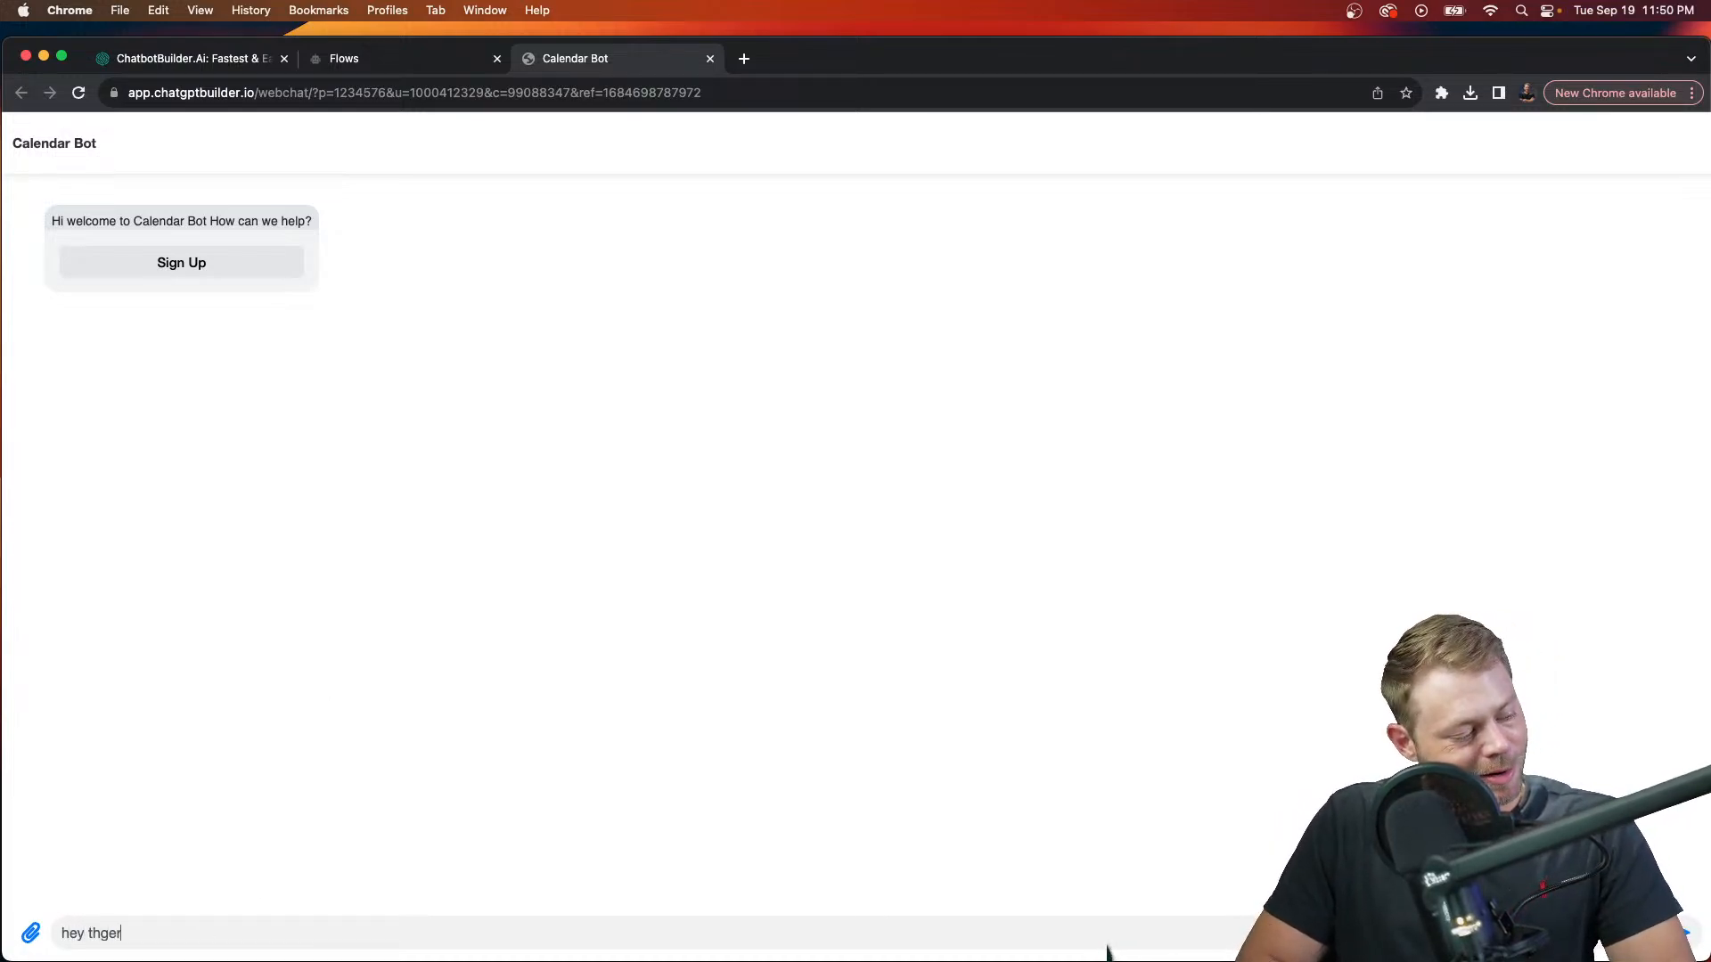
pyautogui.write('are you')
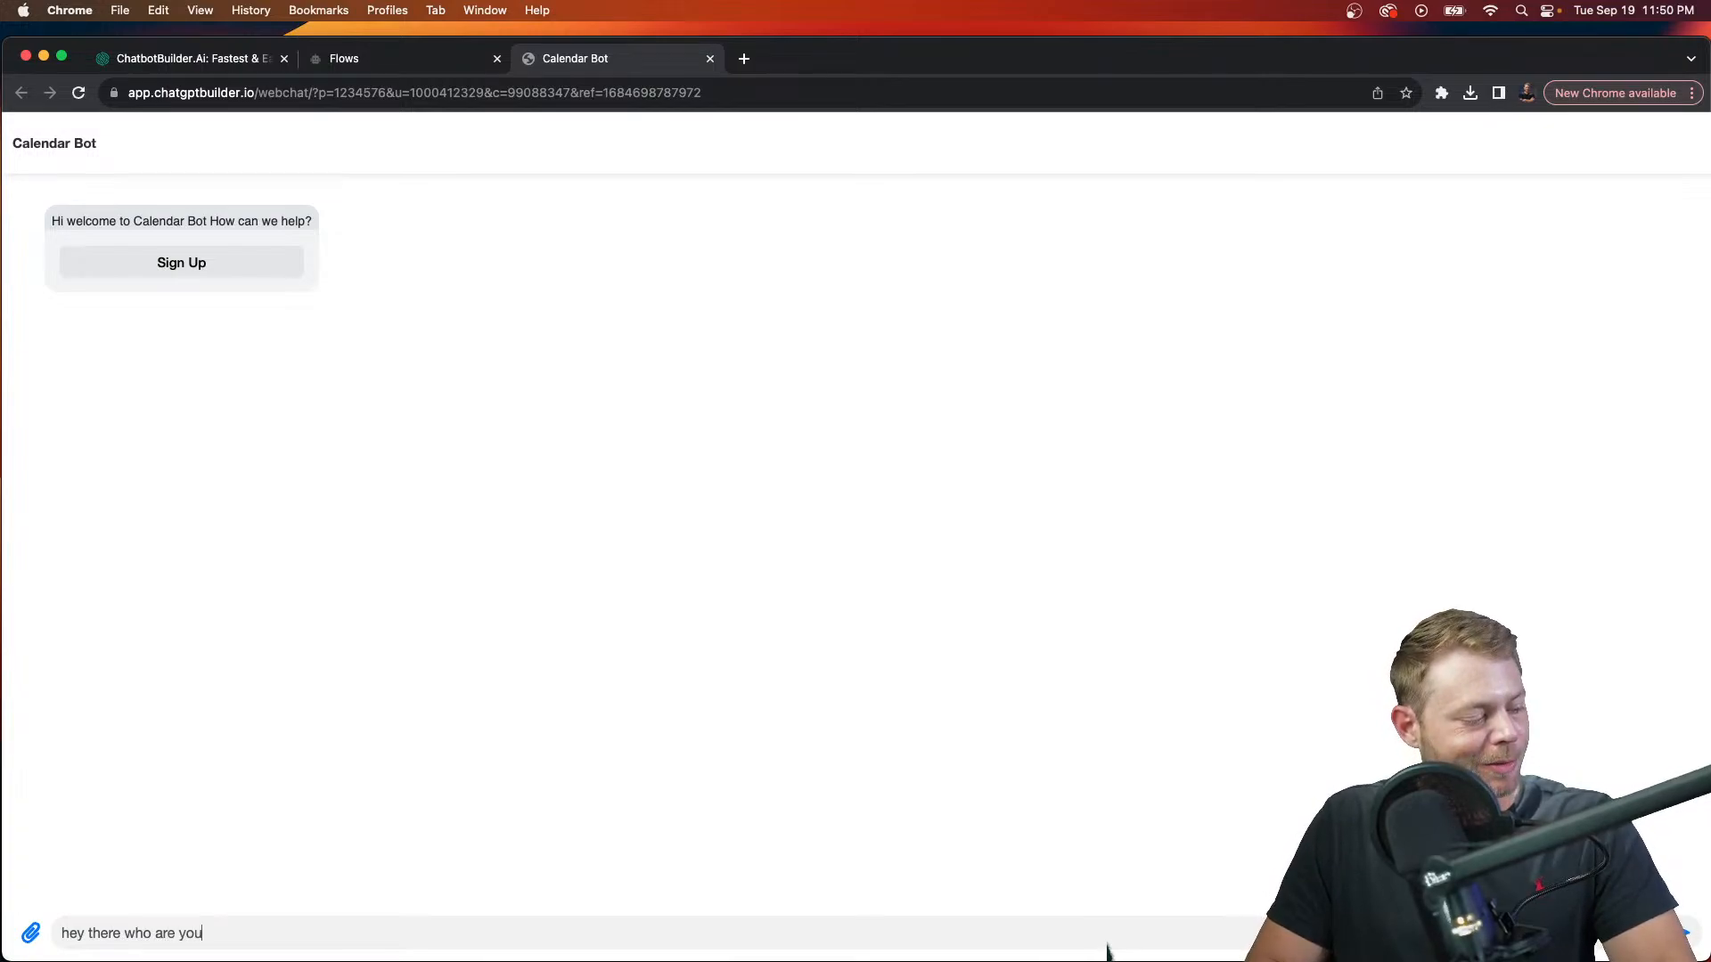
pyautogui.press('Return')
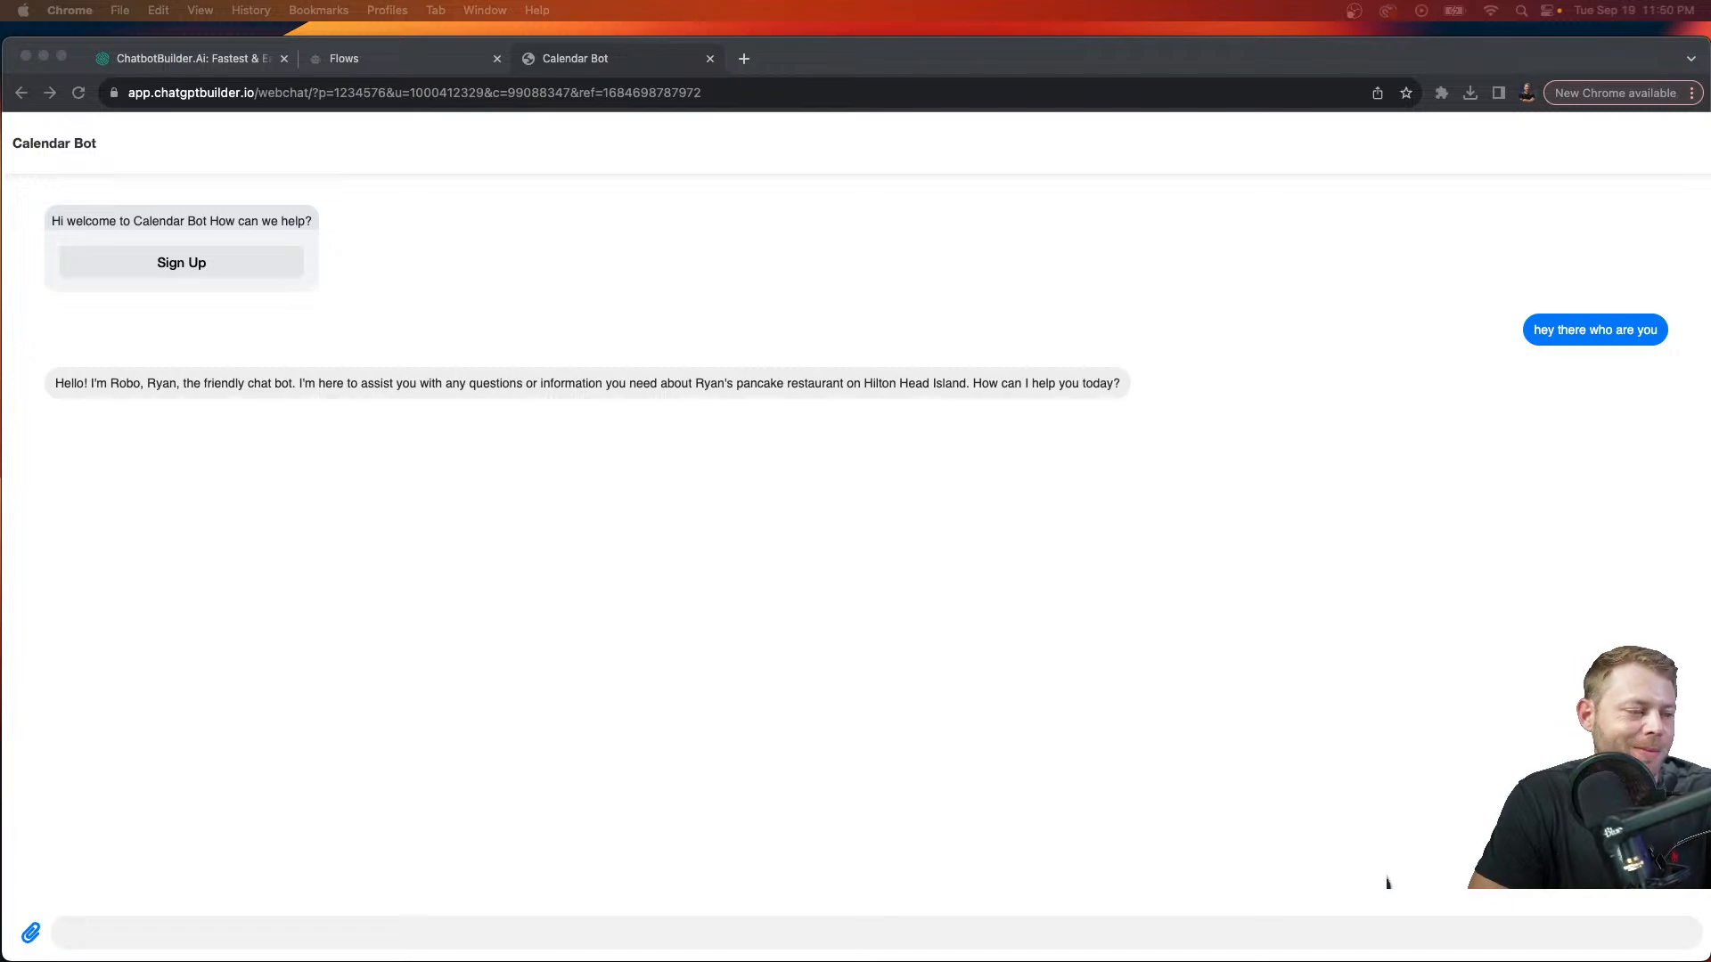
# Step: Dictate and send a message asking about VIP pancake appointments
pyautogui.click(1538, 942)
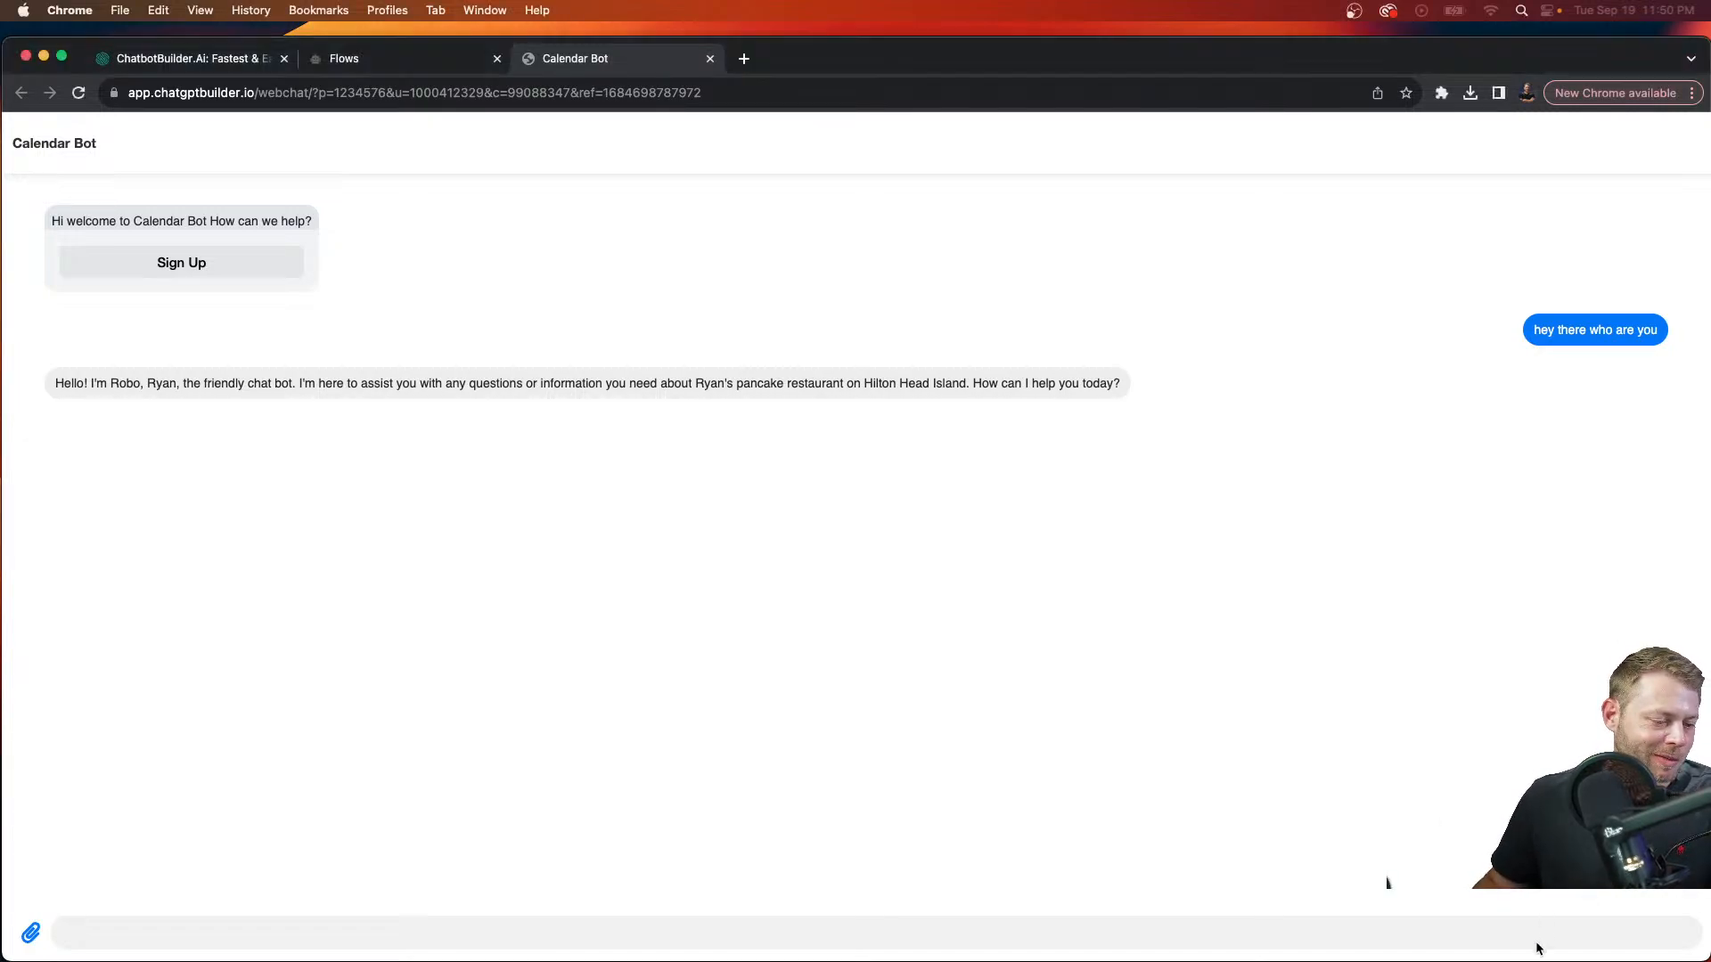
pyautogui.press('fn')
pyautogui.press('fn')
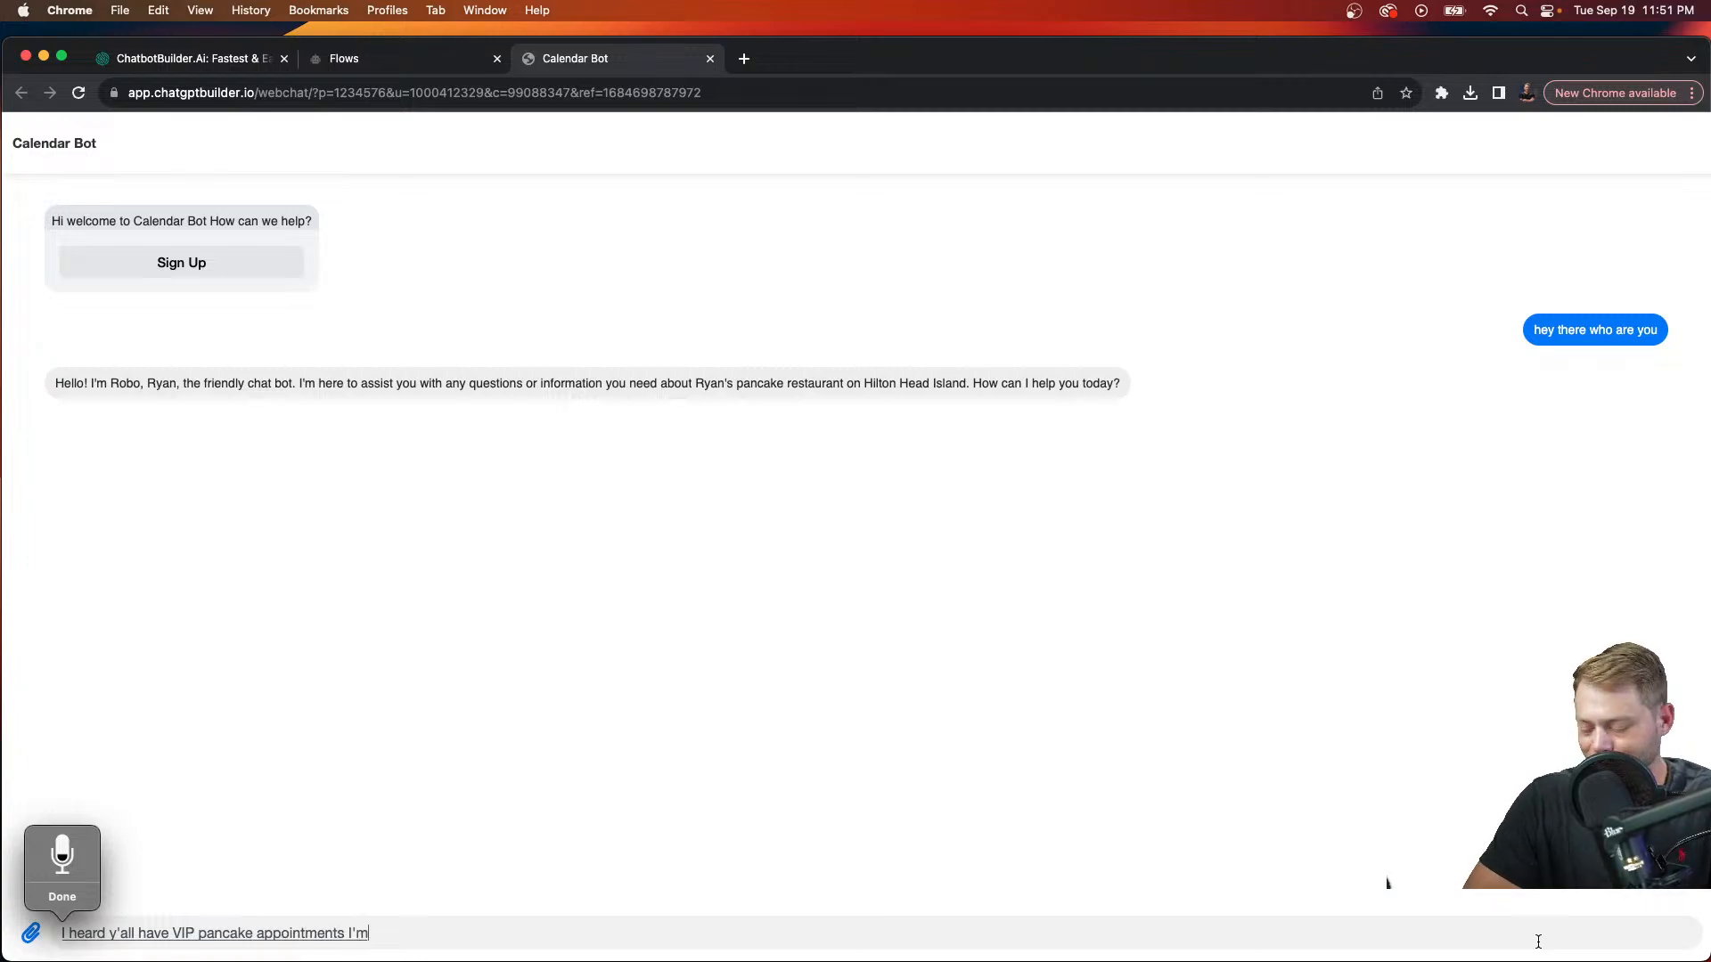
pyautogui.press('fn')
pyautogui.press('Return')
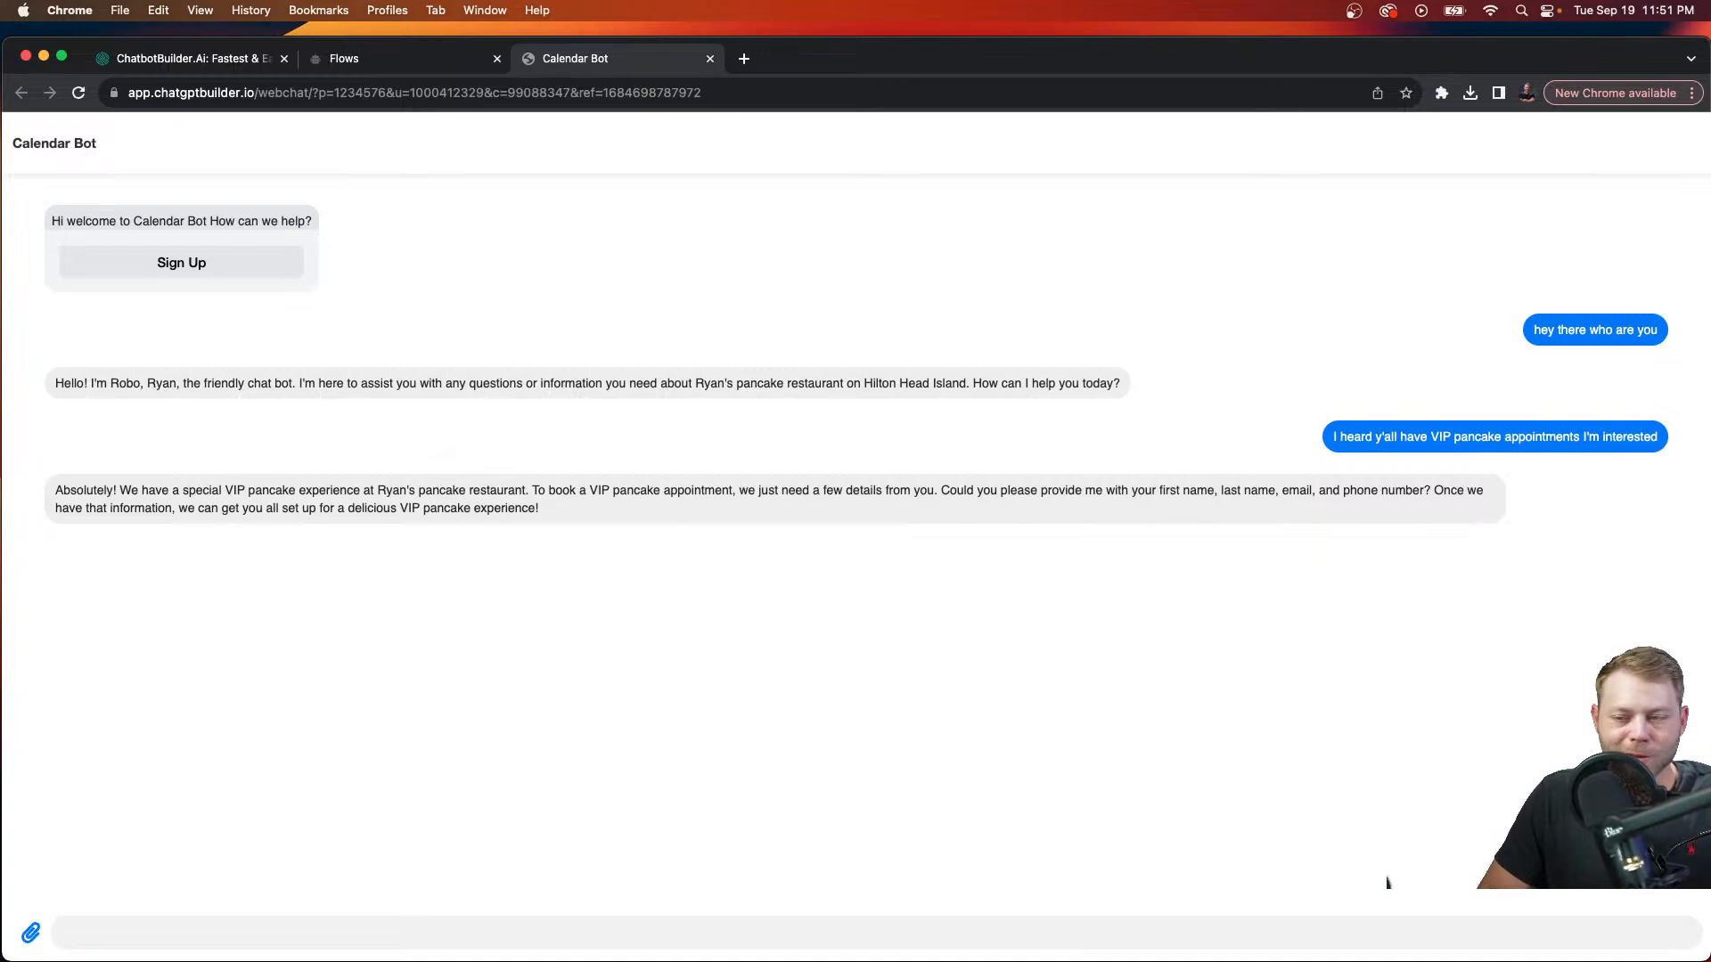
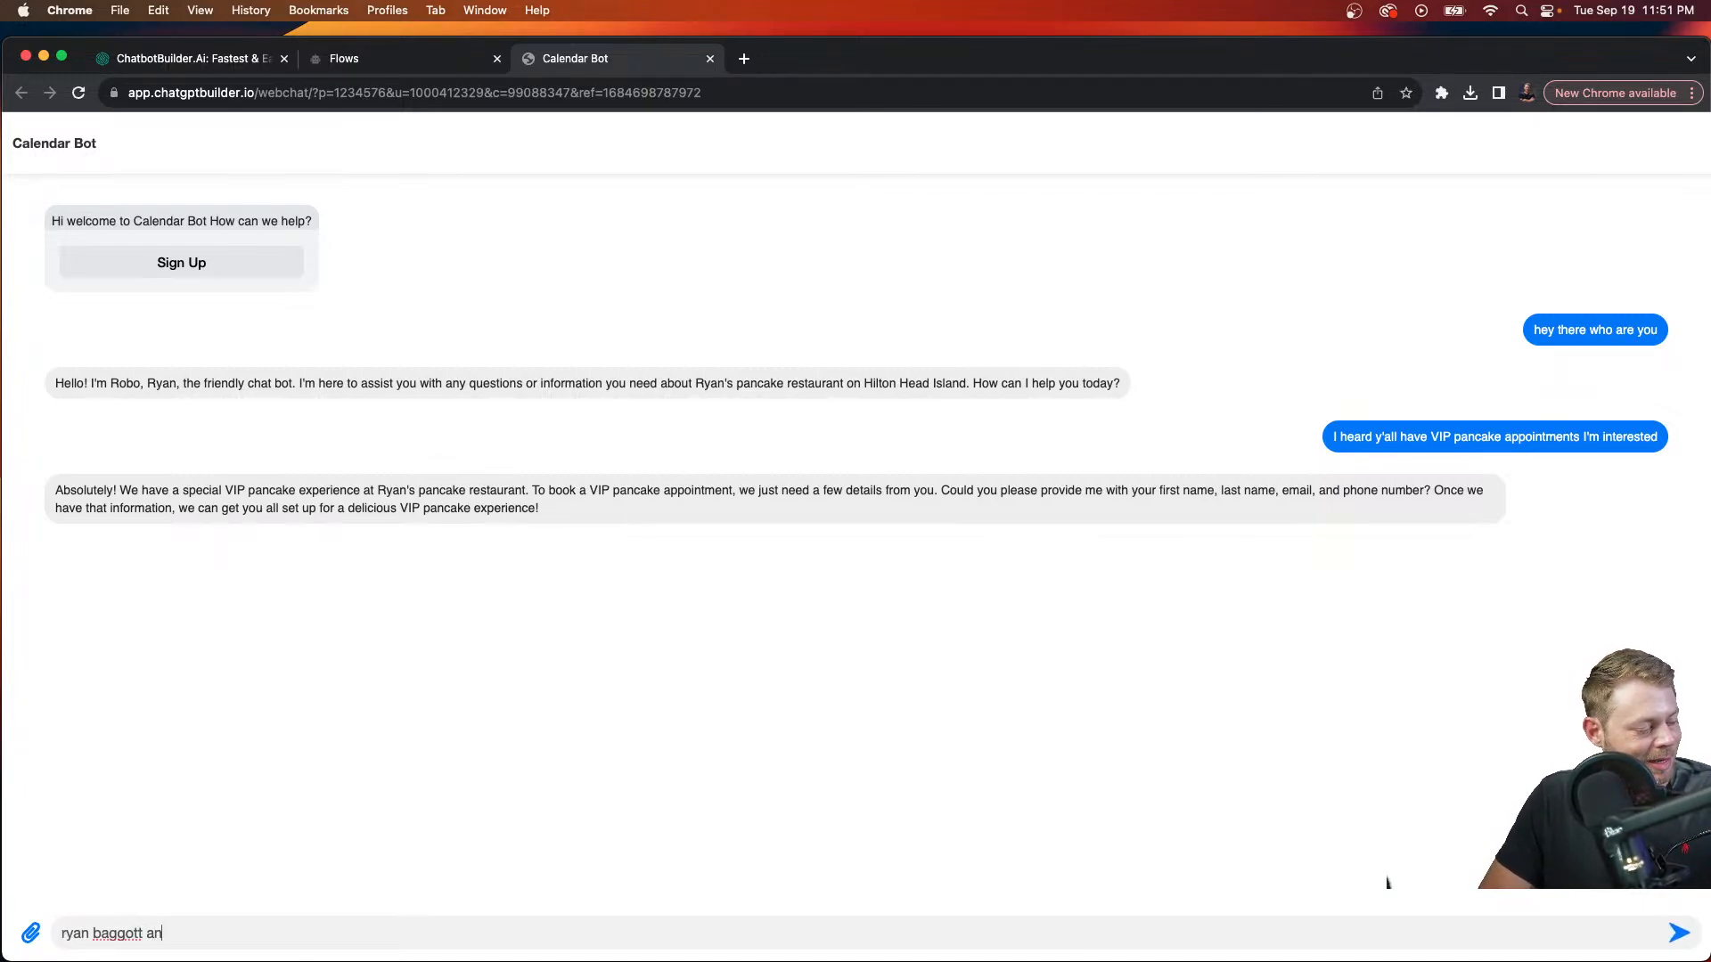
# Step: Reply with the guest's full name and ask what else the bot needs
pyautogui.write('d what e')
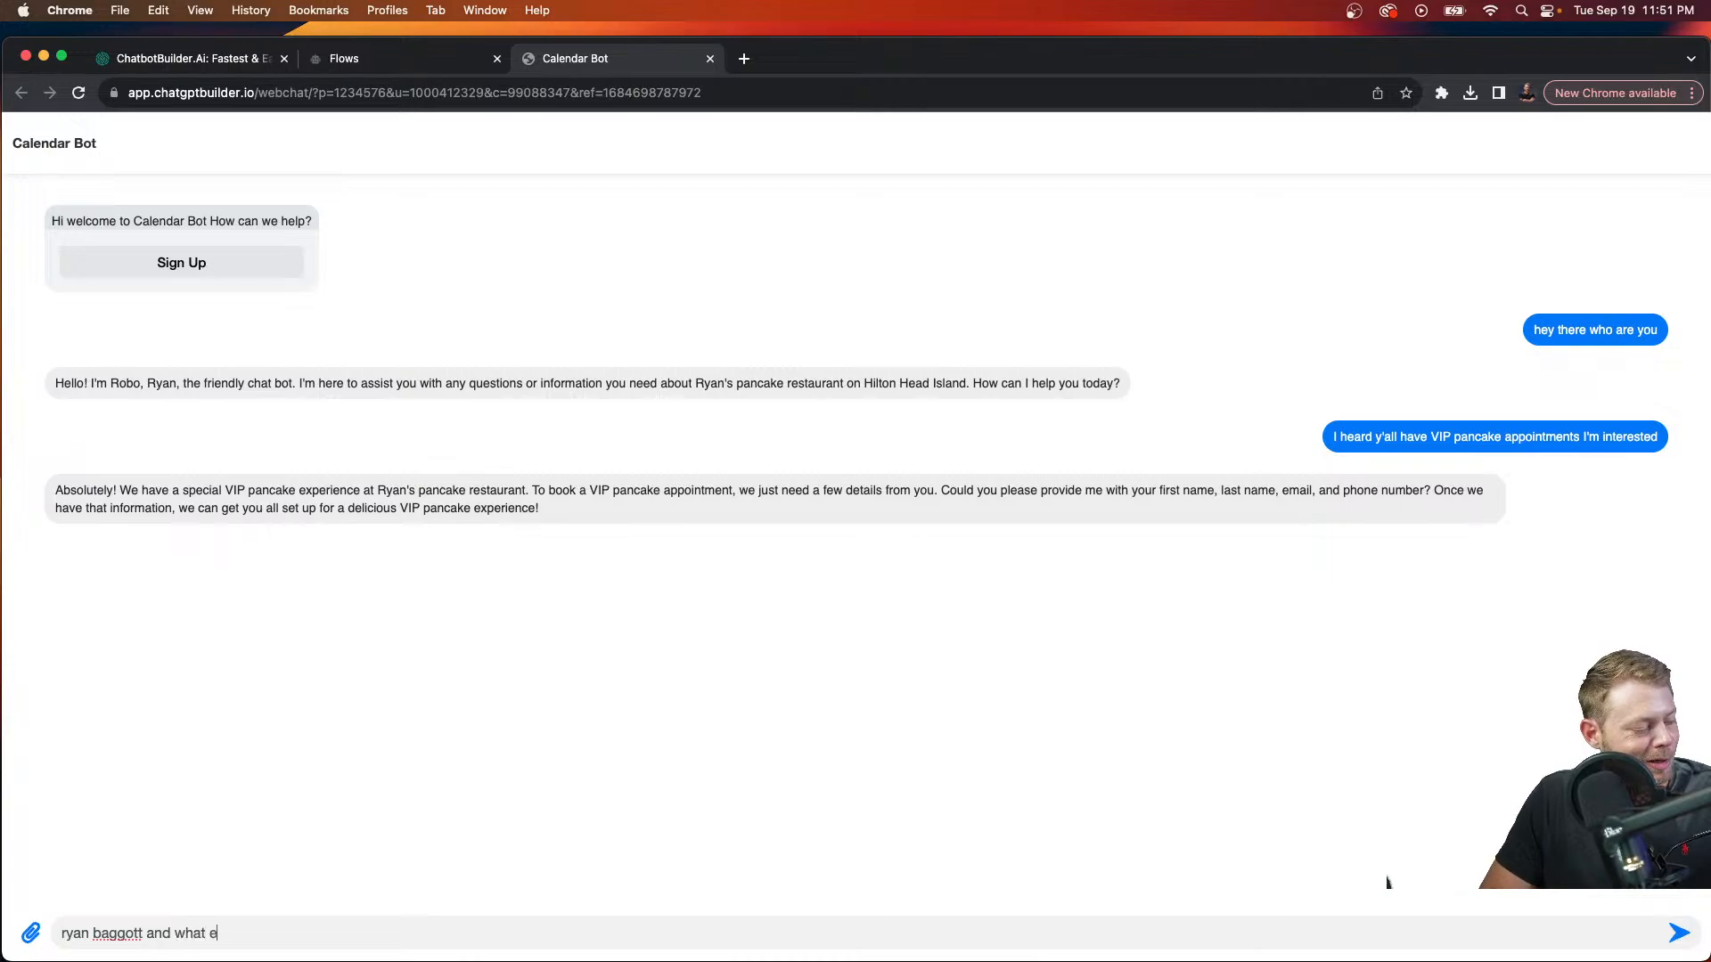
pyautogui.write('lse di')
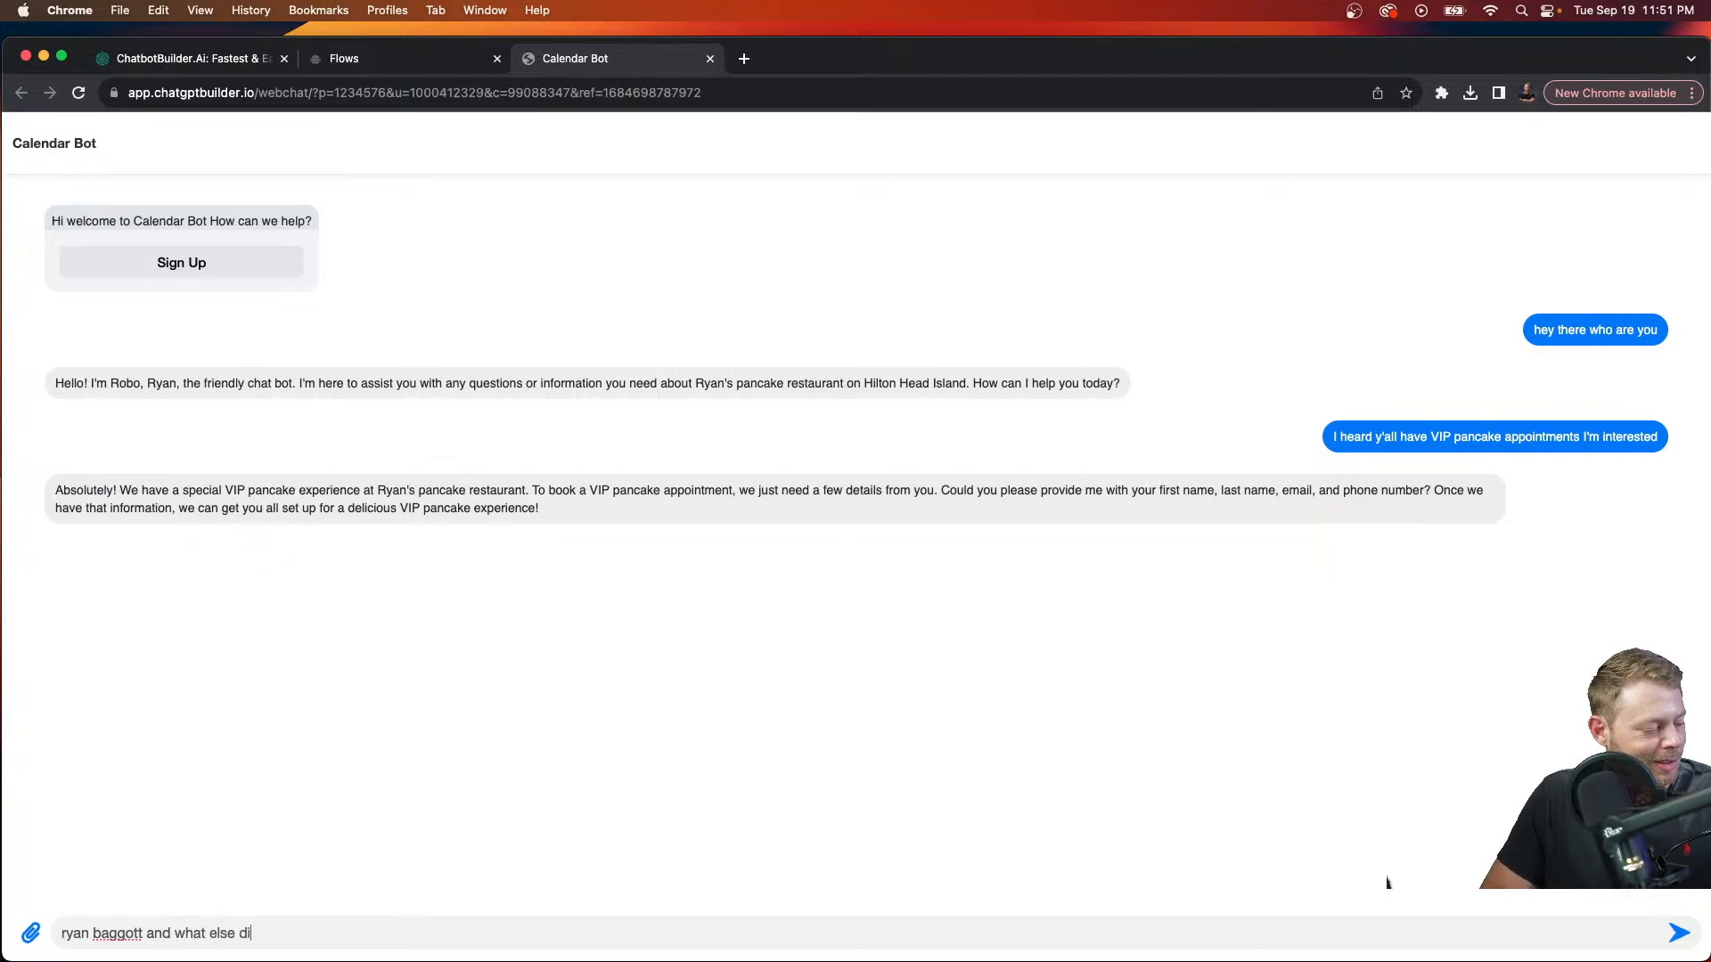
pyautogui.write('d you needed a')
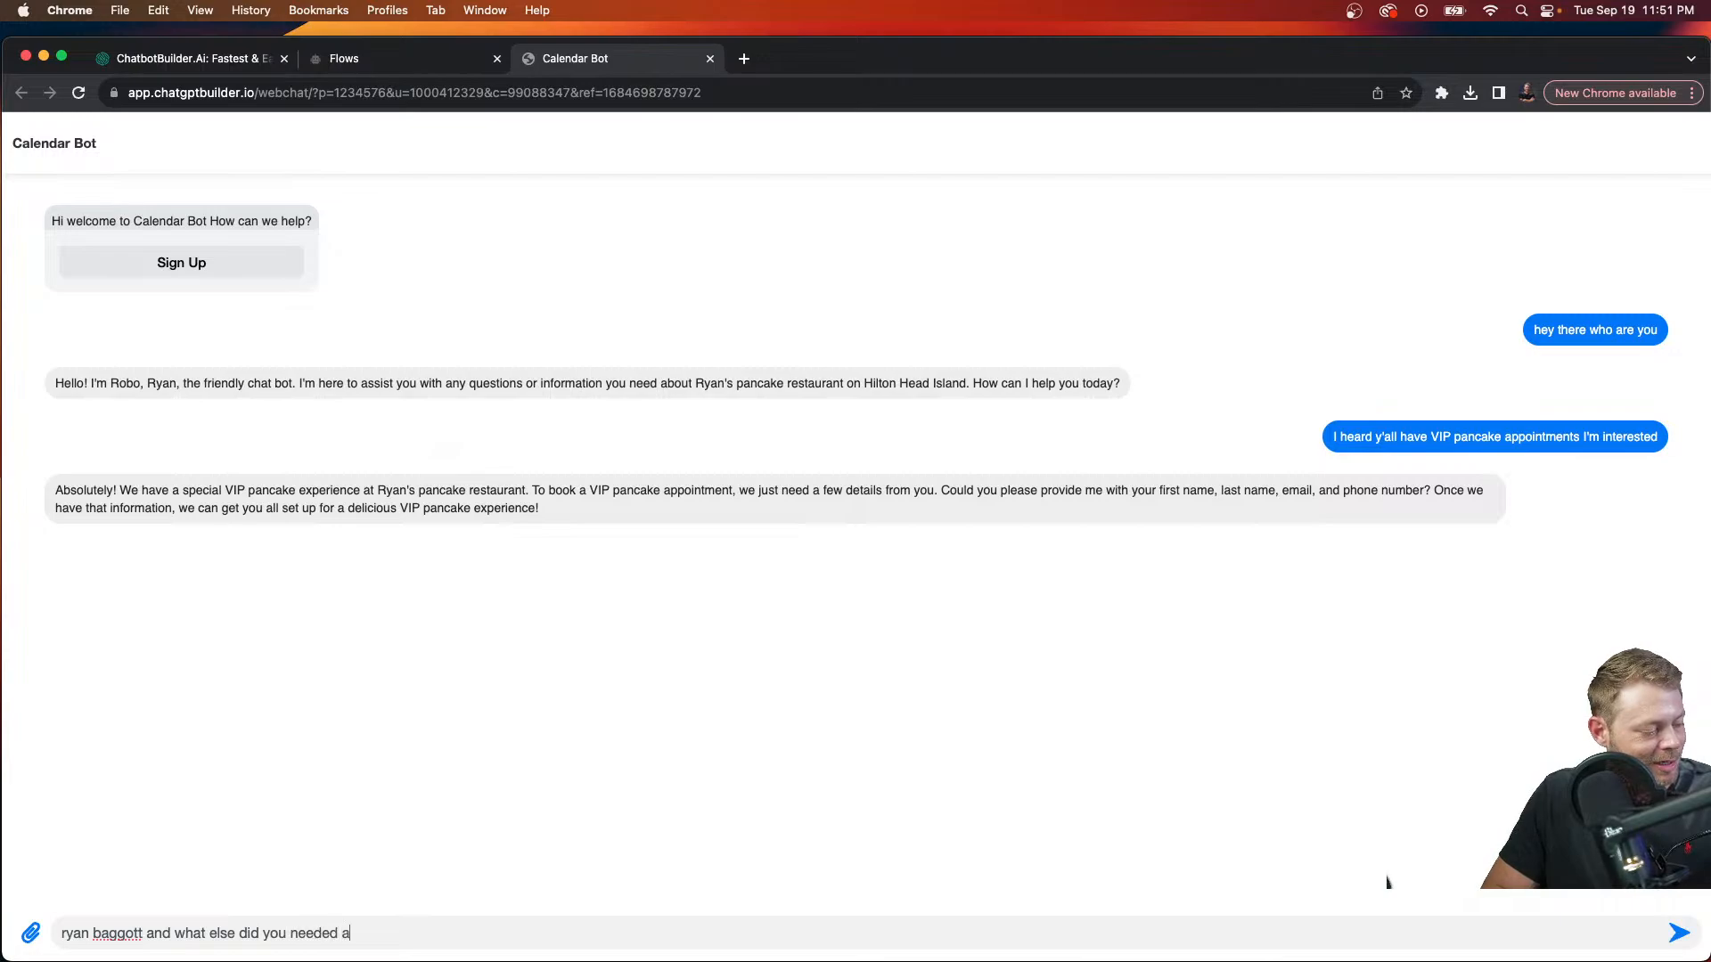
pyautogui.press('BackSpace')
pyautogui.press('BackSpace')
pyautogui.press('BackSpace')
pyautogui.press('BackSpace')
pyautogui.write('again?')
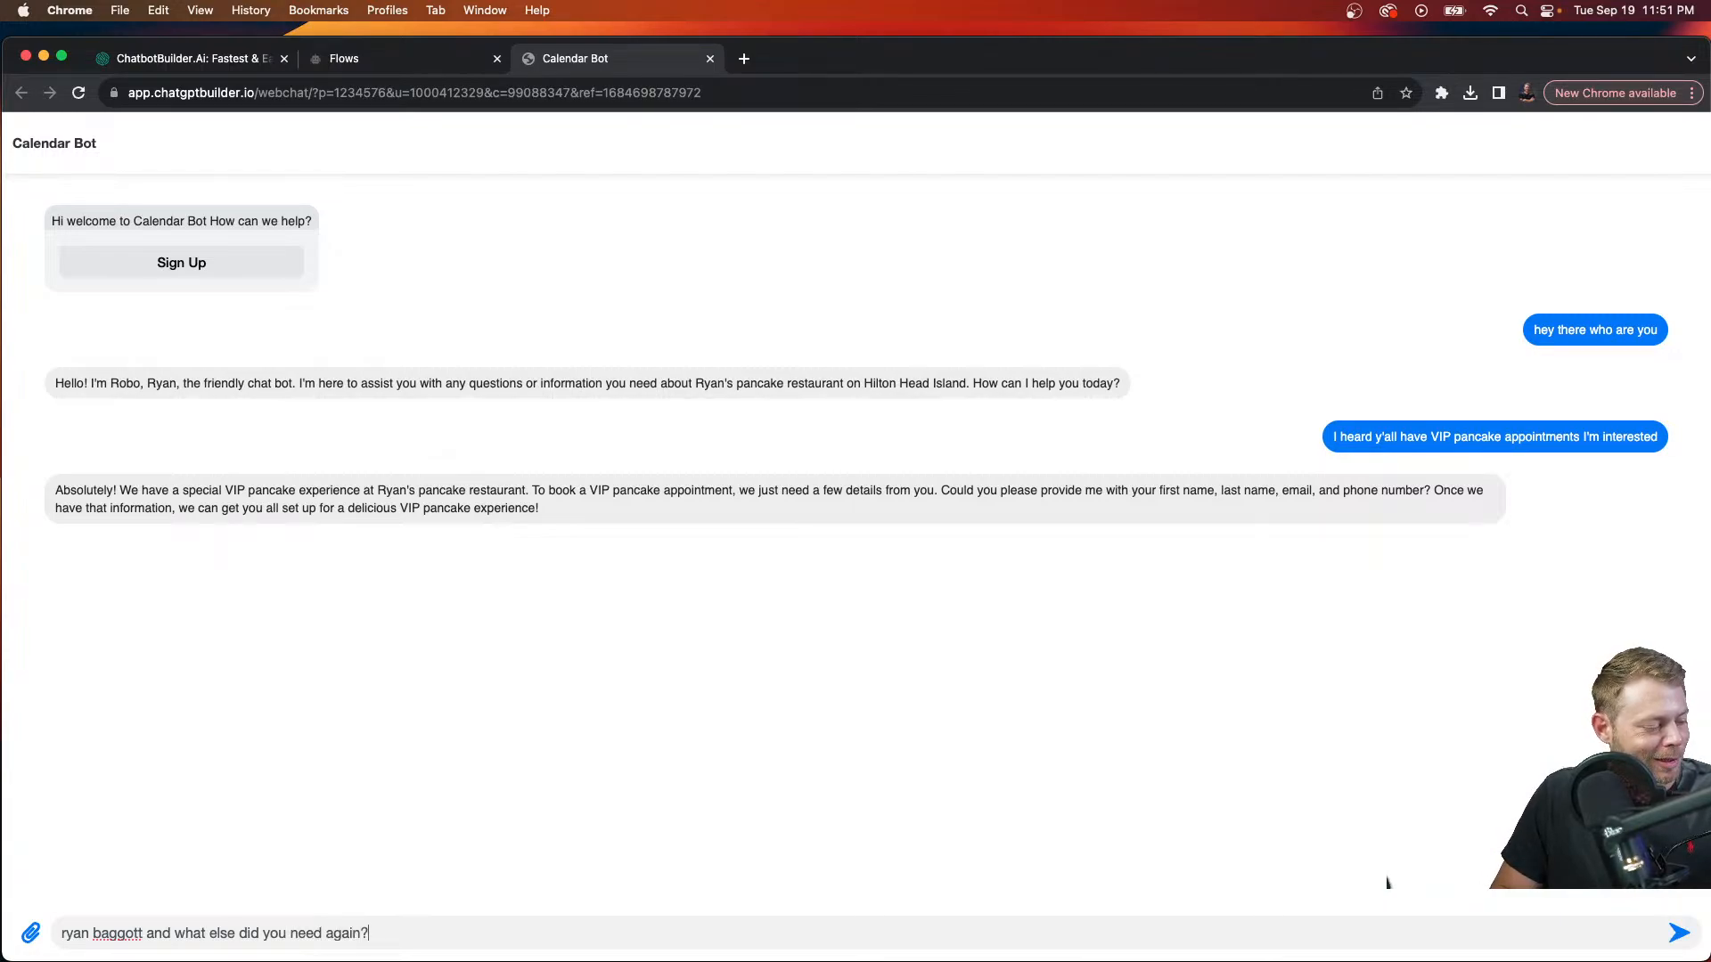
pyautogui.press('Return')
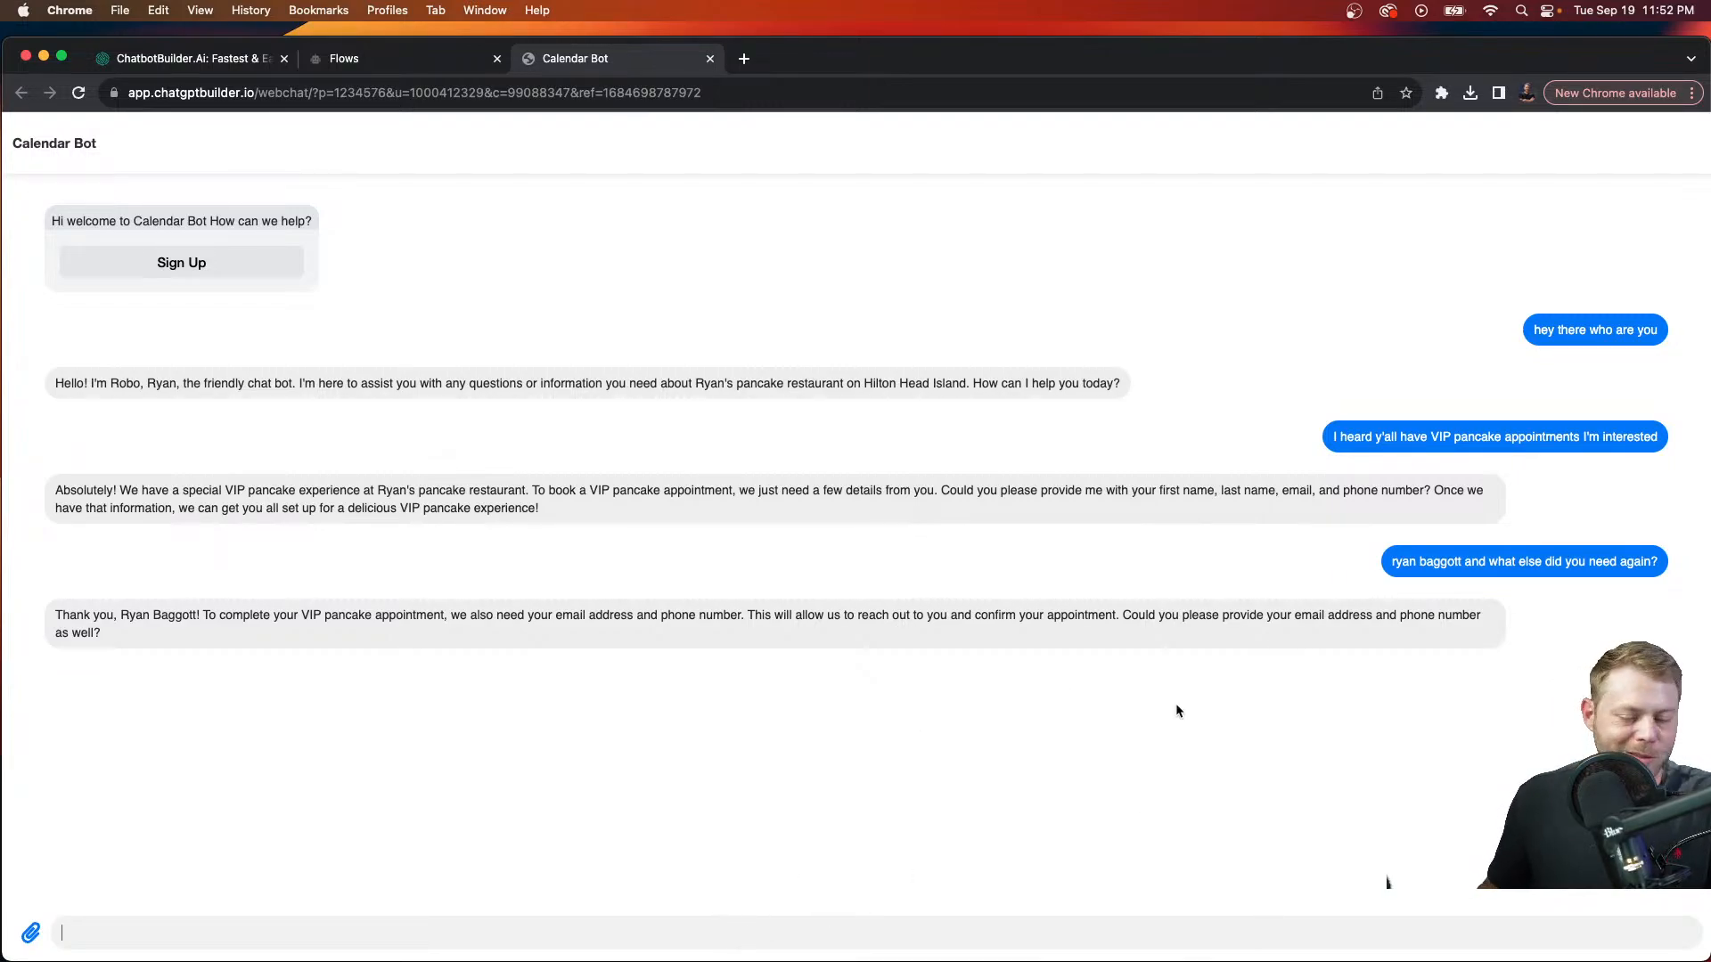
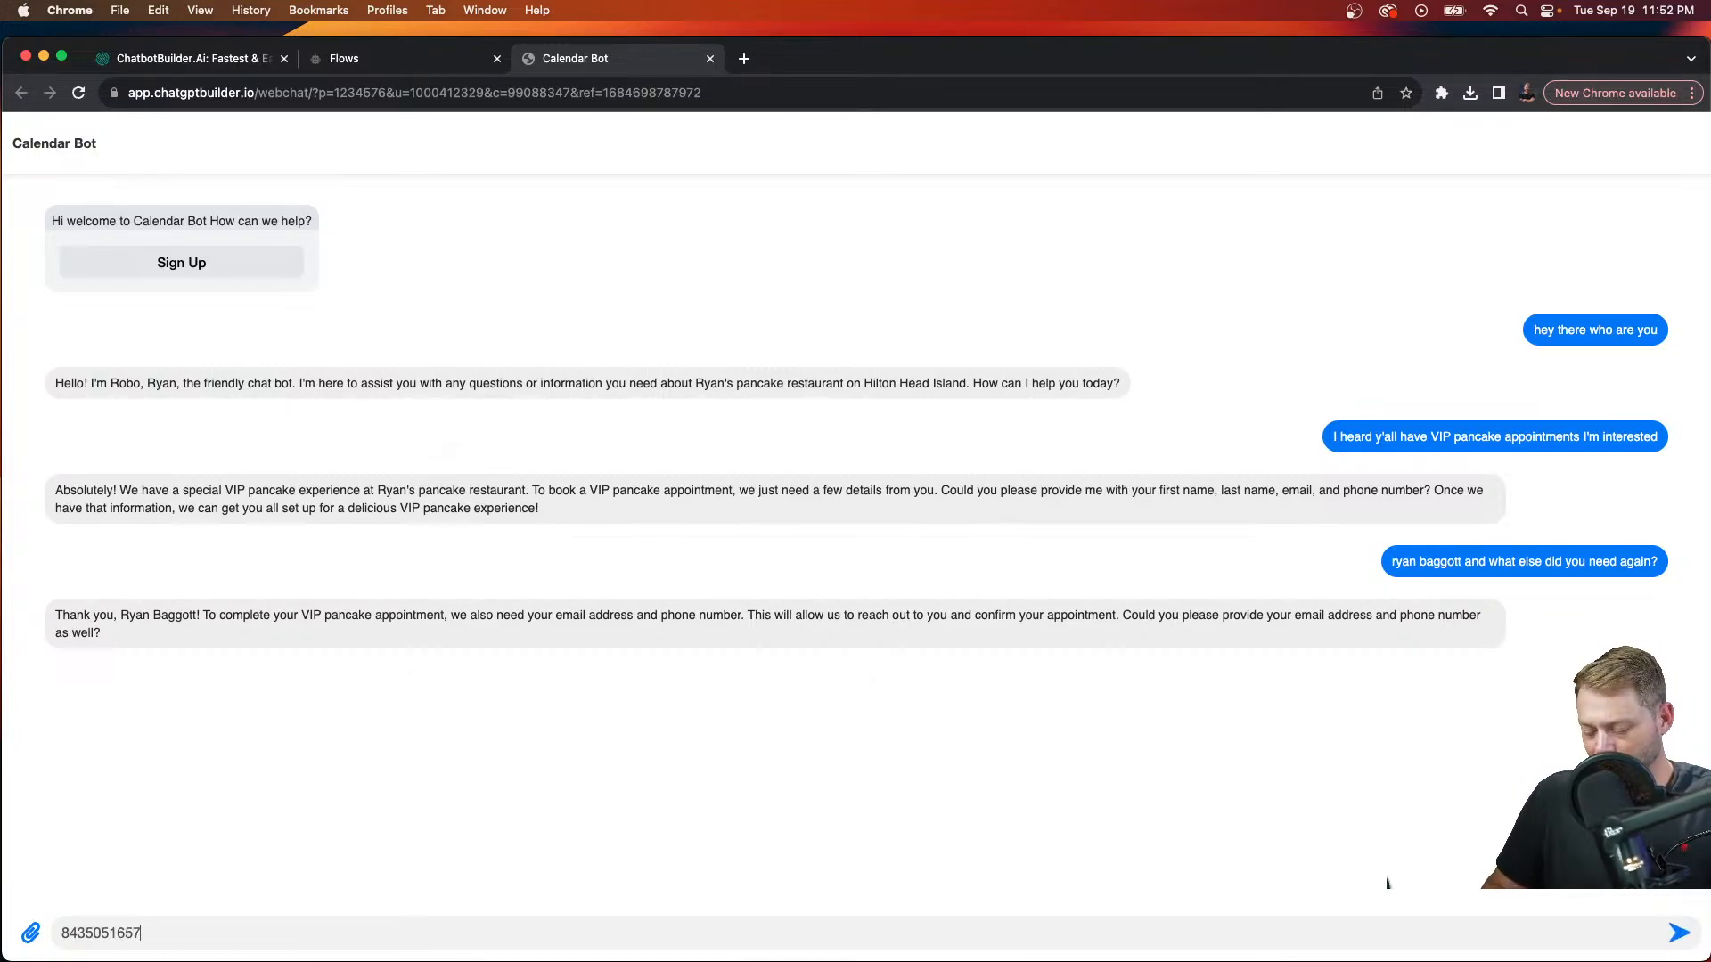
# Step: Send the guest's phone number and e-mail address to the bot
pyautogui.press('Return')
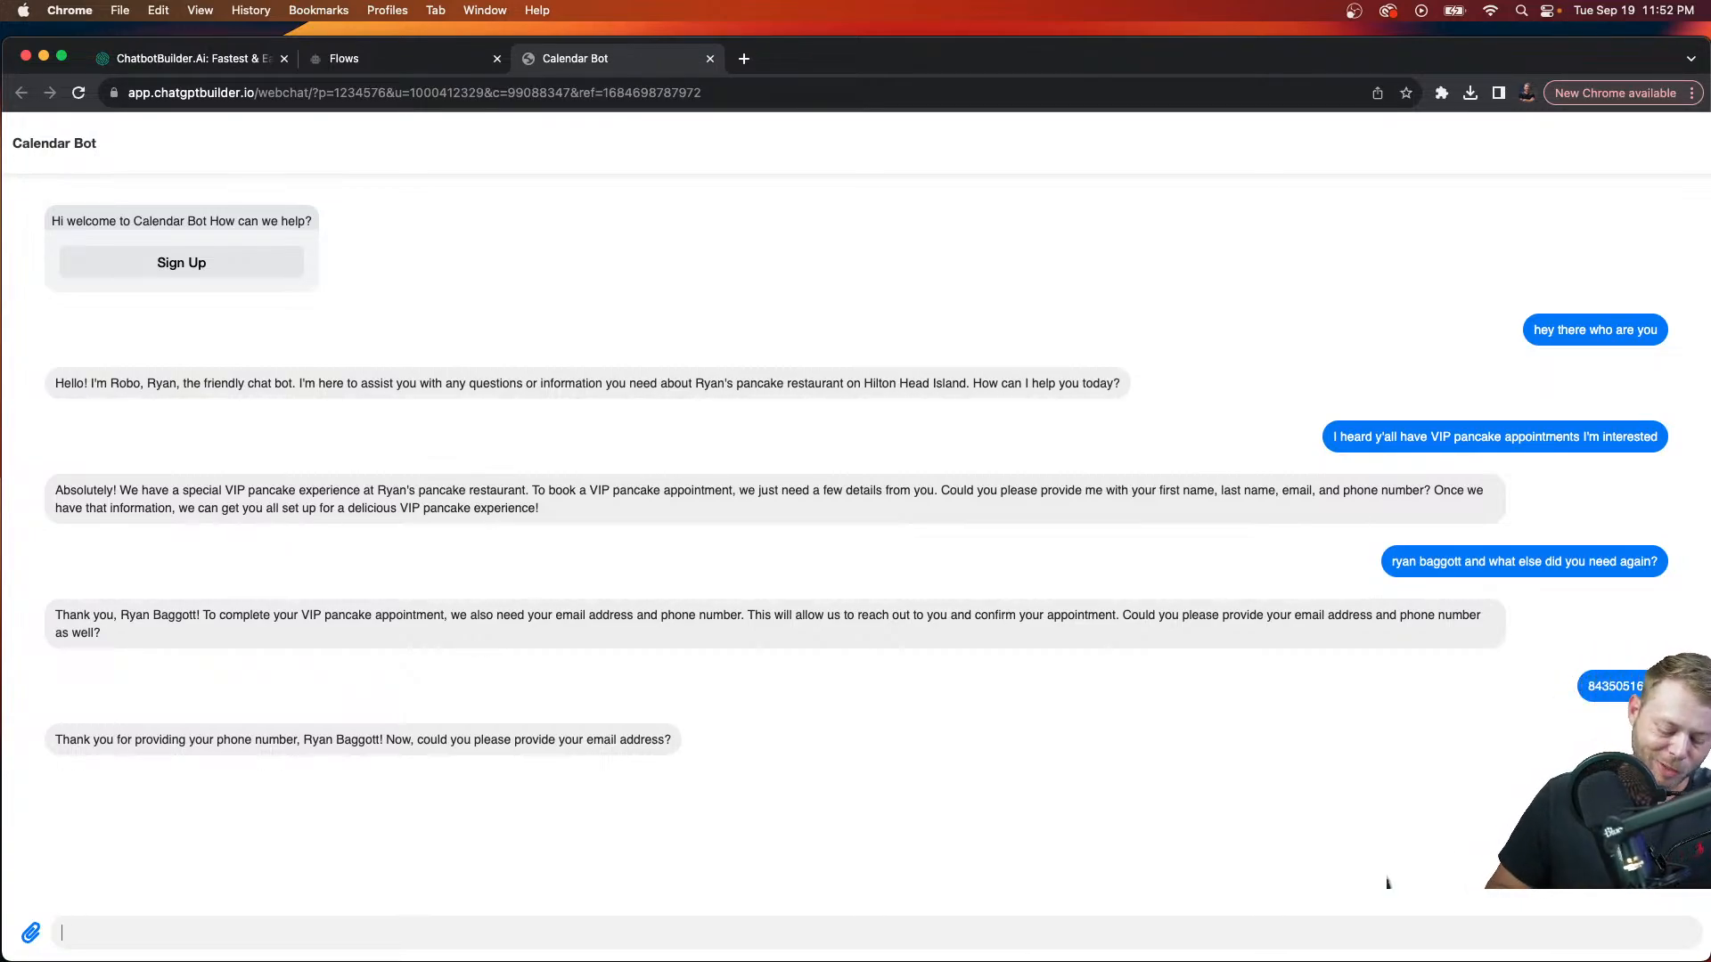
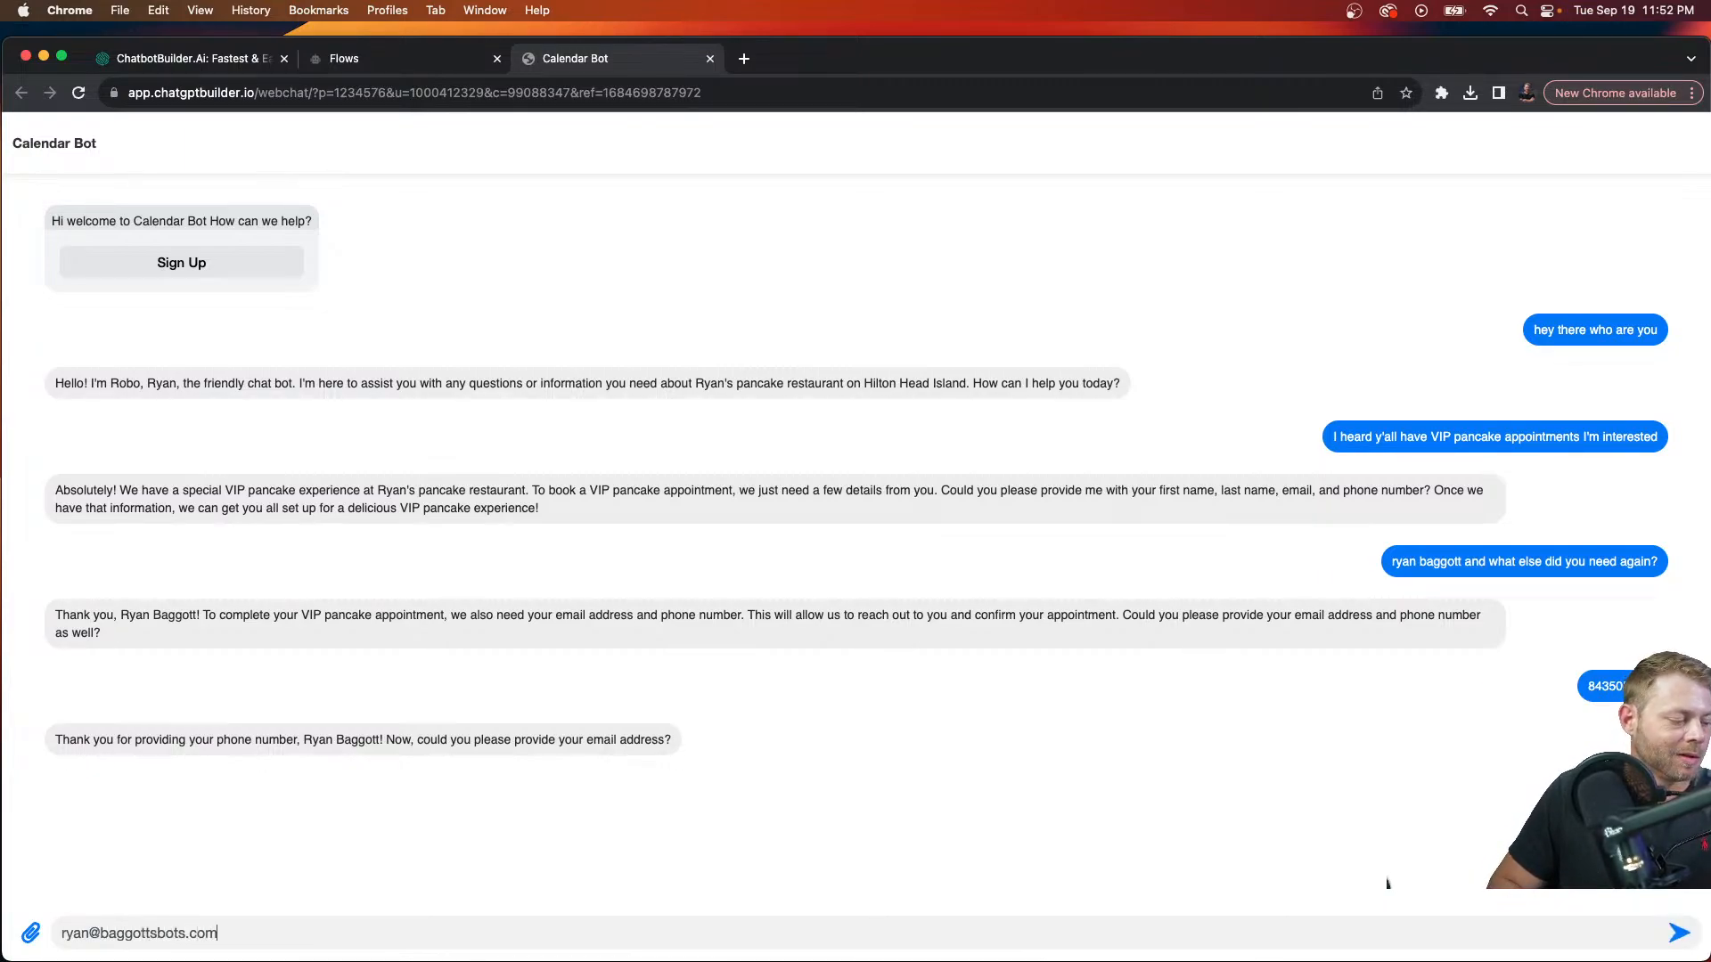
pyautogui.press('Return')
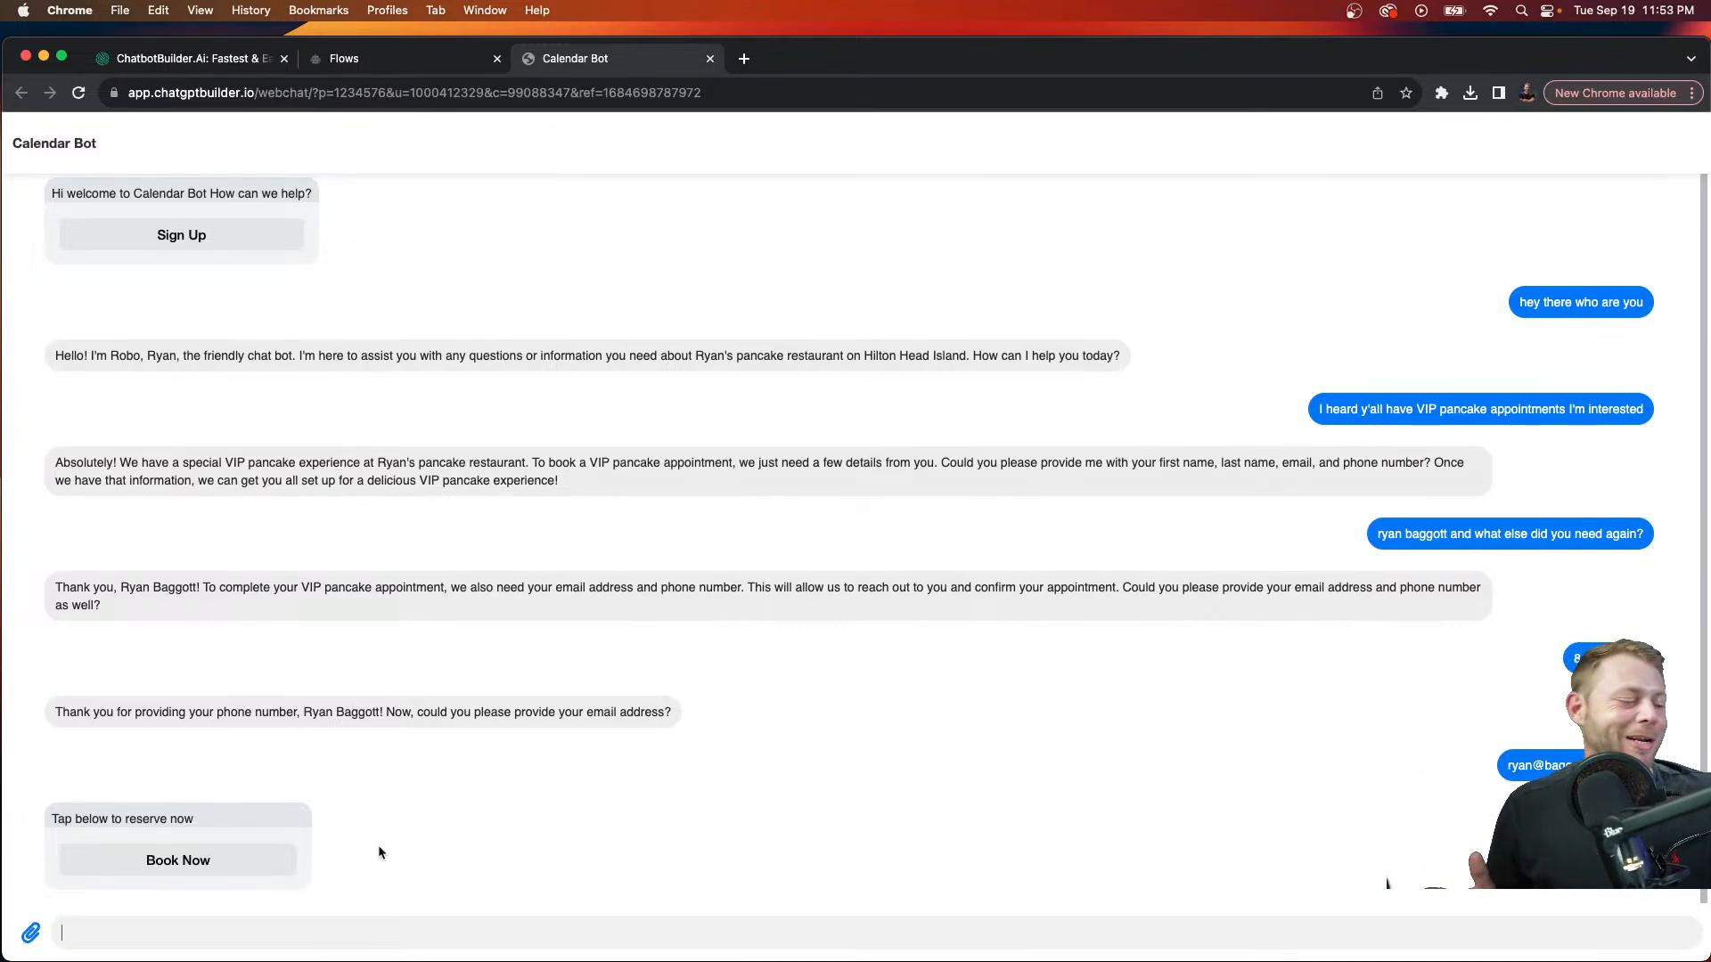
# Step: Book the phone call for October 6, 2023 at 11:30 AM from the Book Now calendar
pyautogui.click(281, 864)
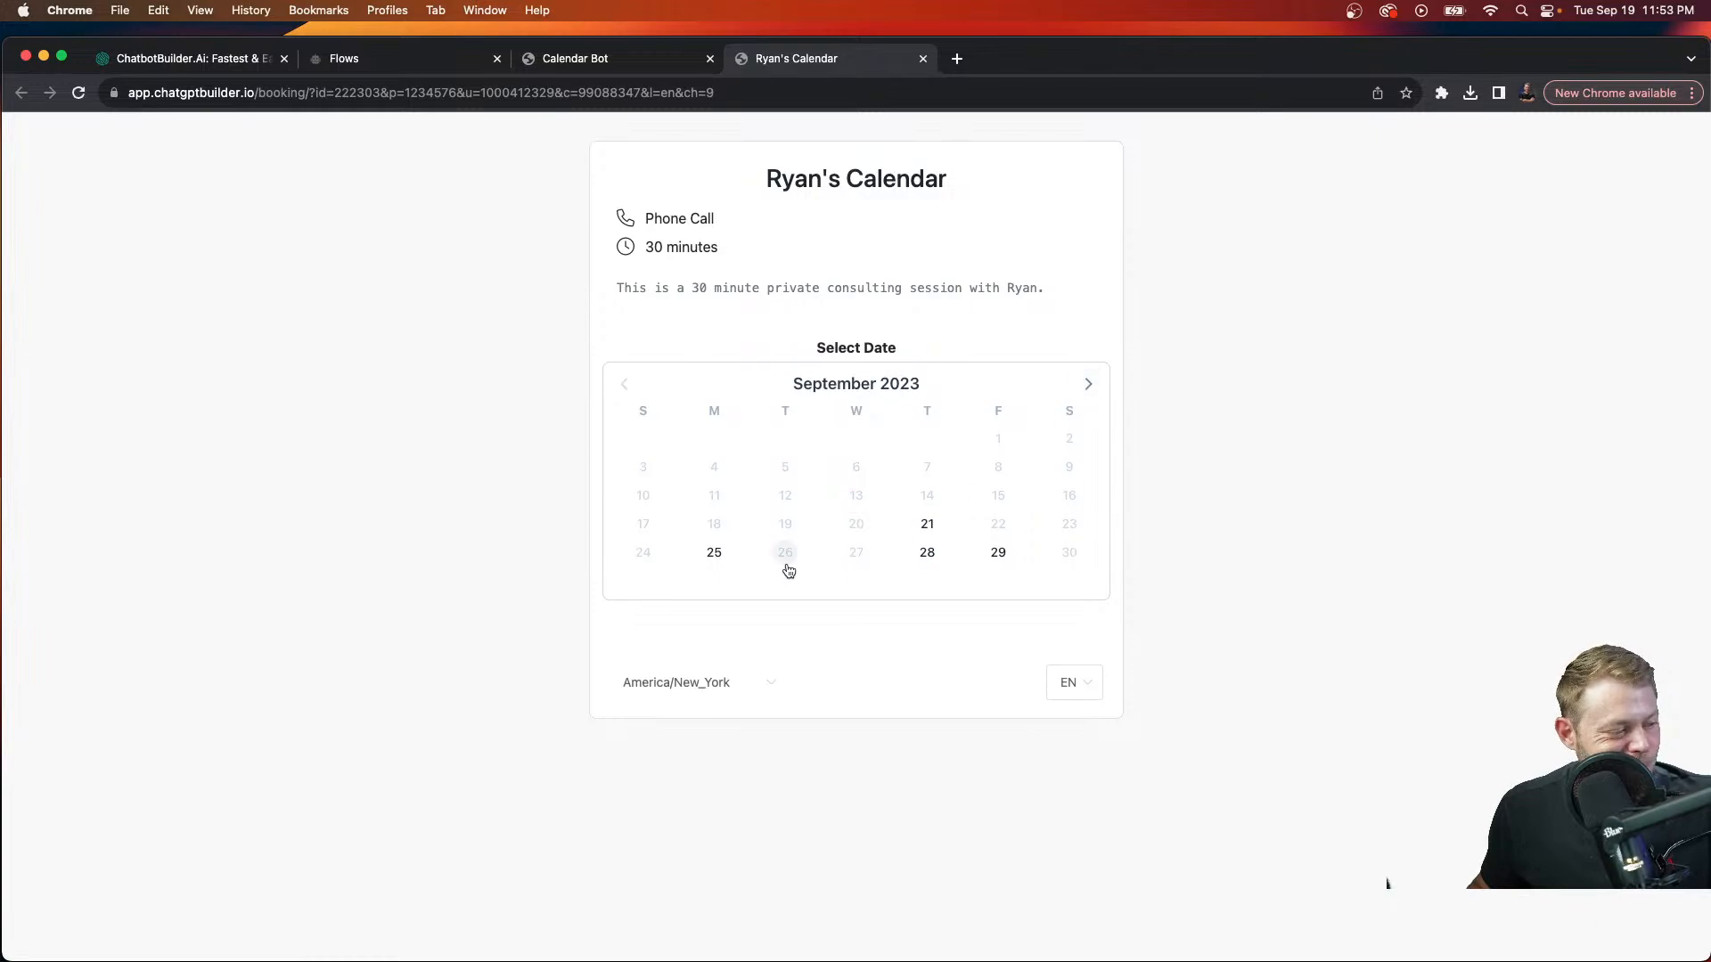
pyautogui.click(1089, 385)
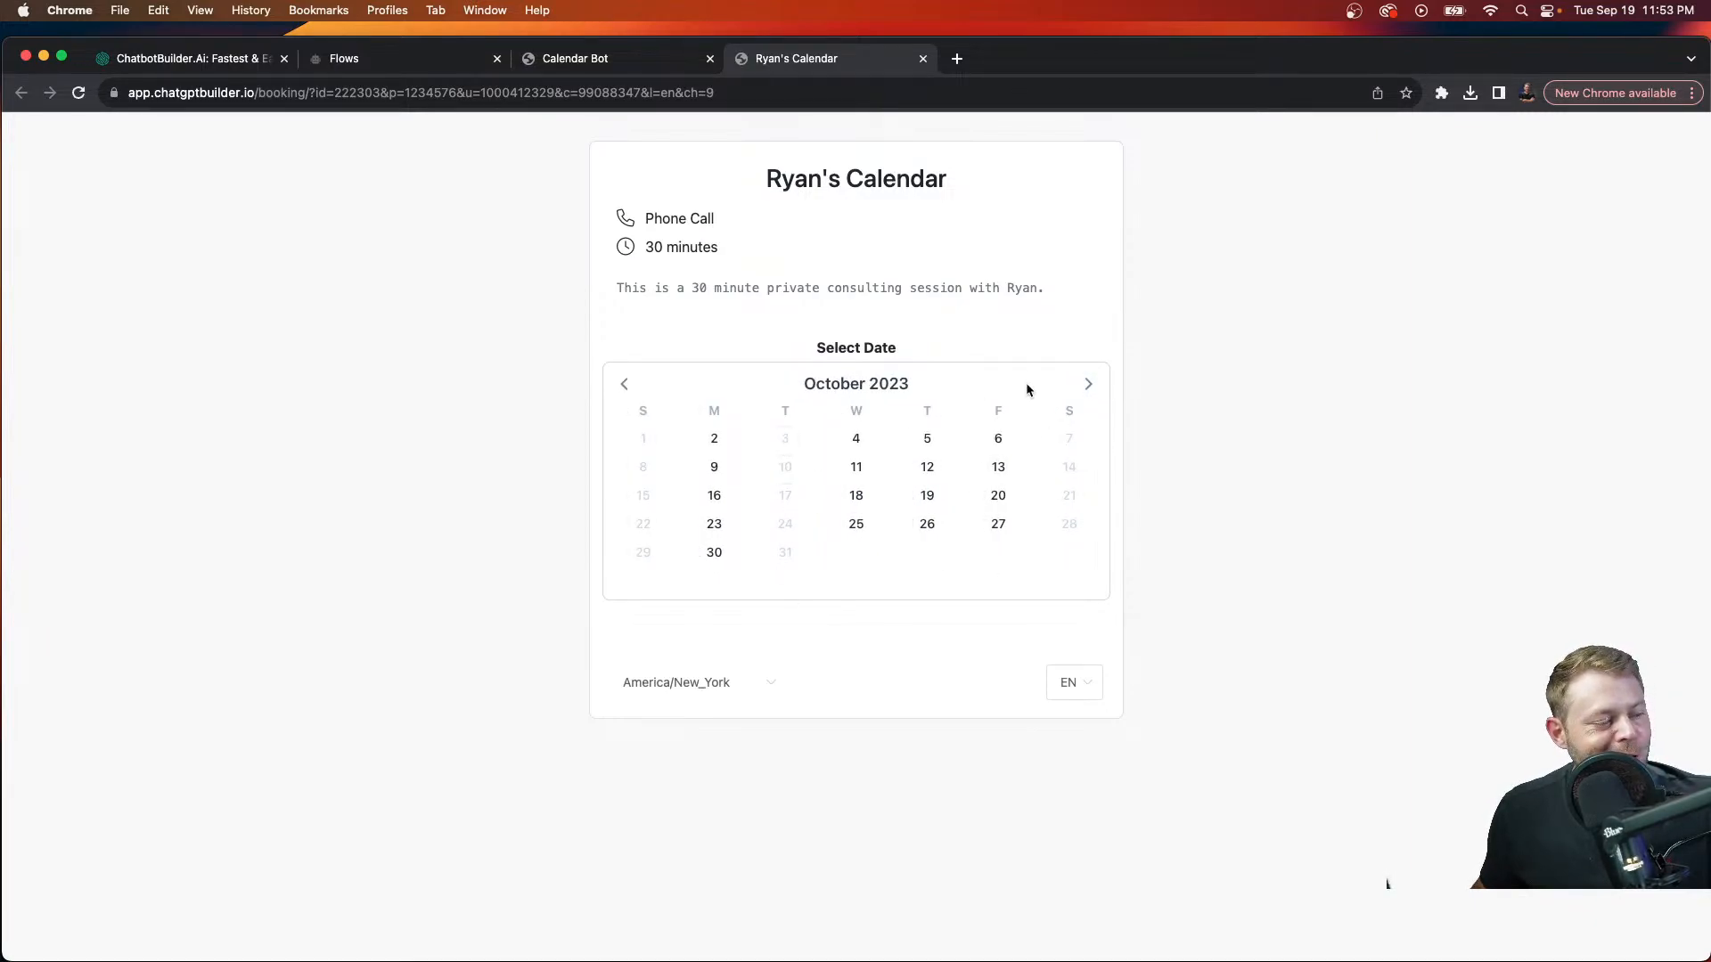
pyautogui.click(1088, 385)
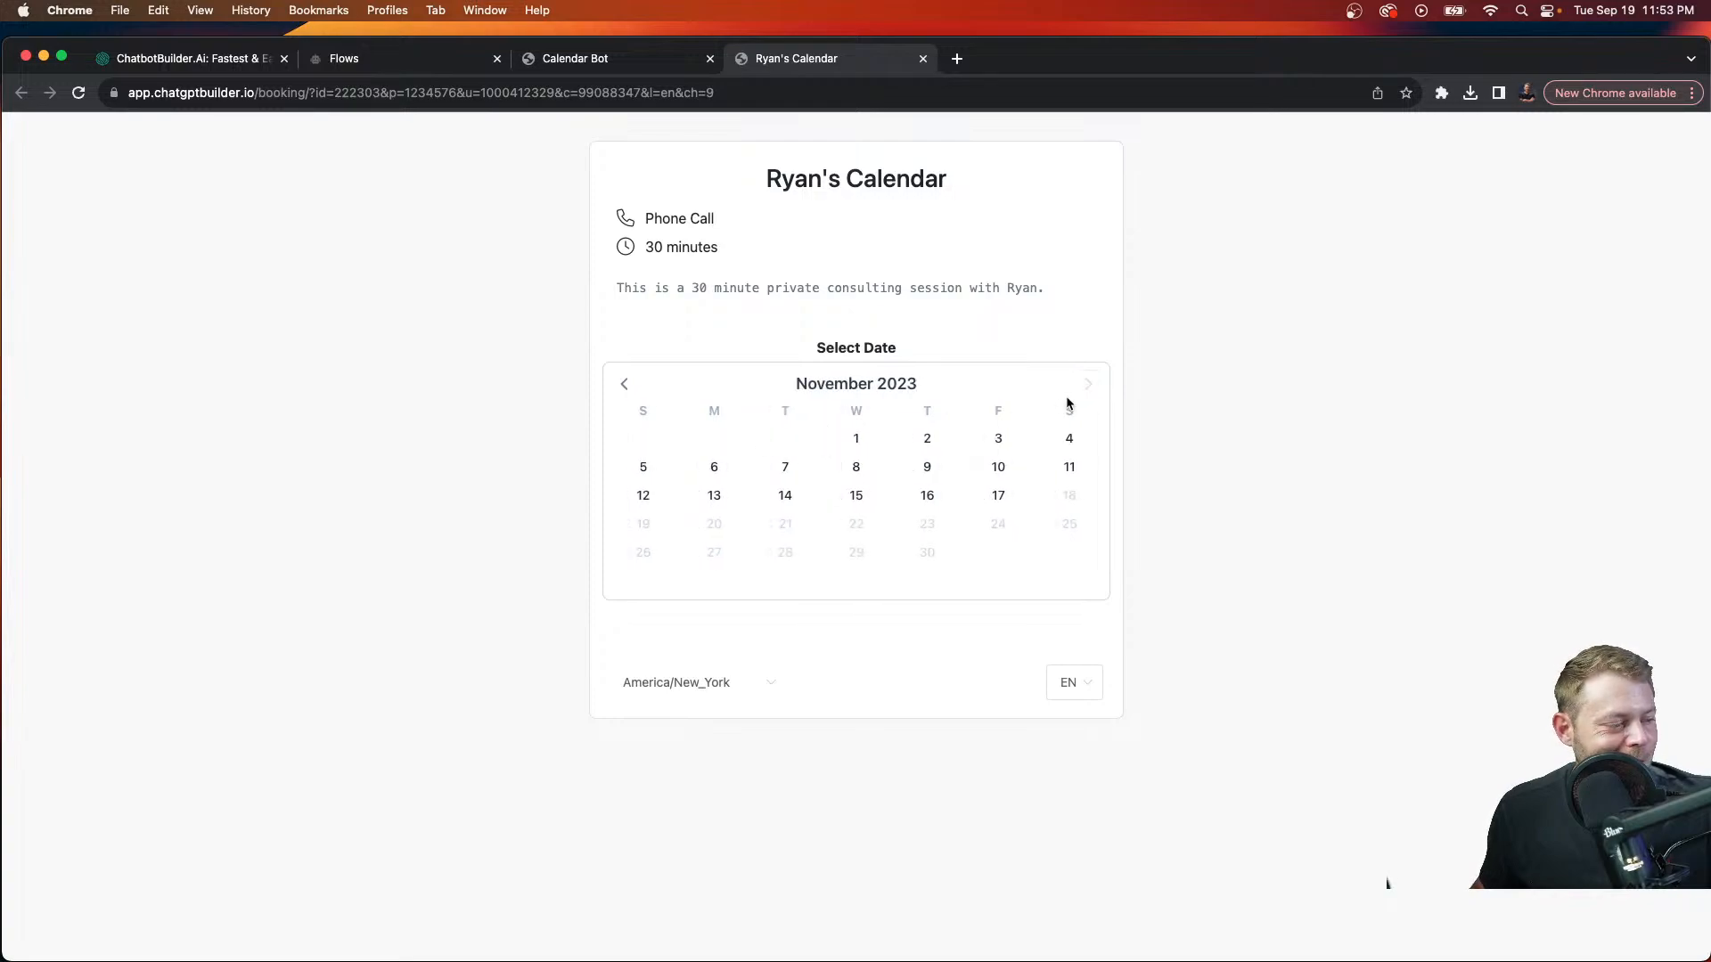
pyautogui.click(625, 385)
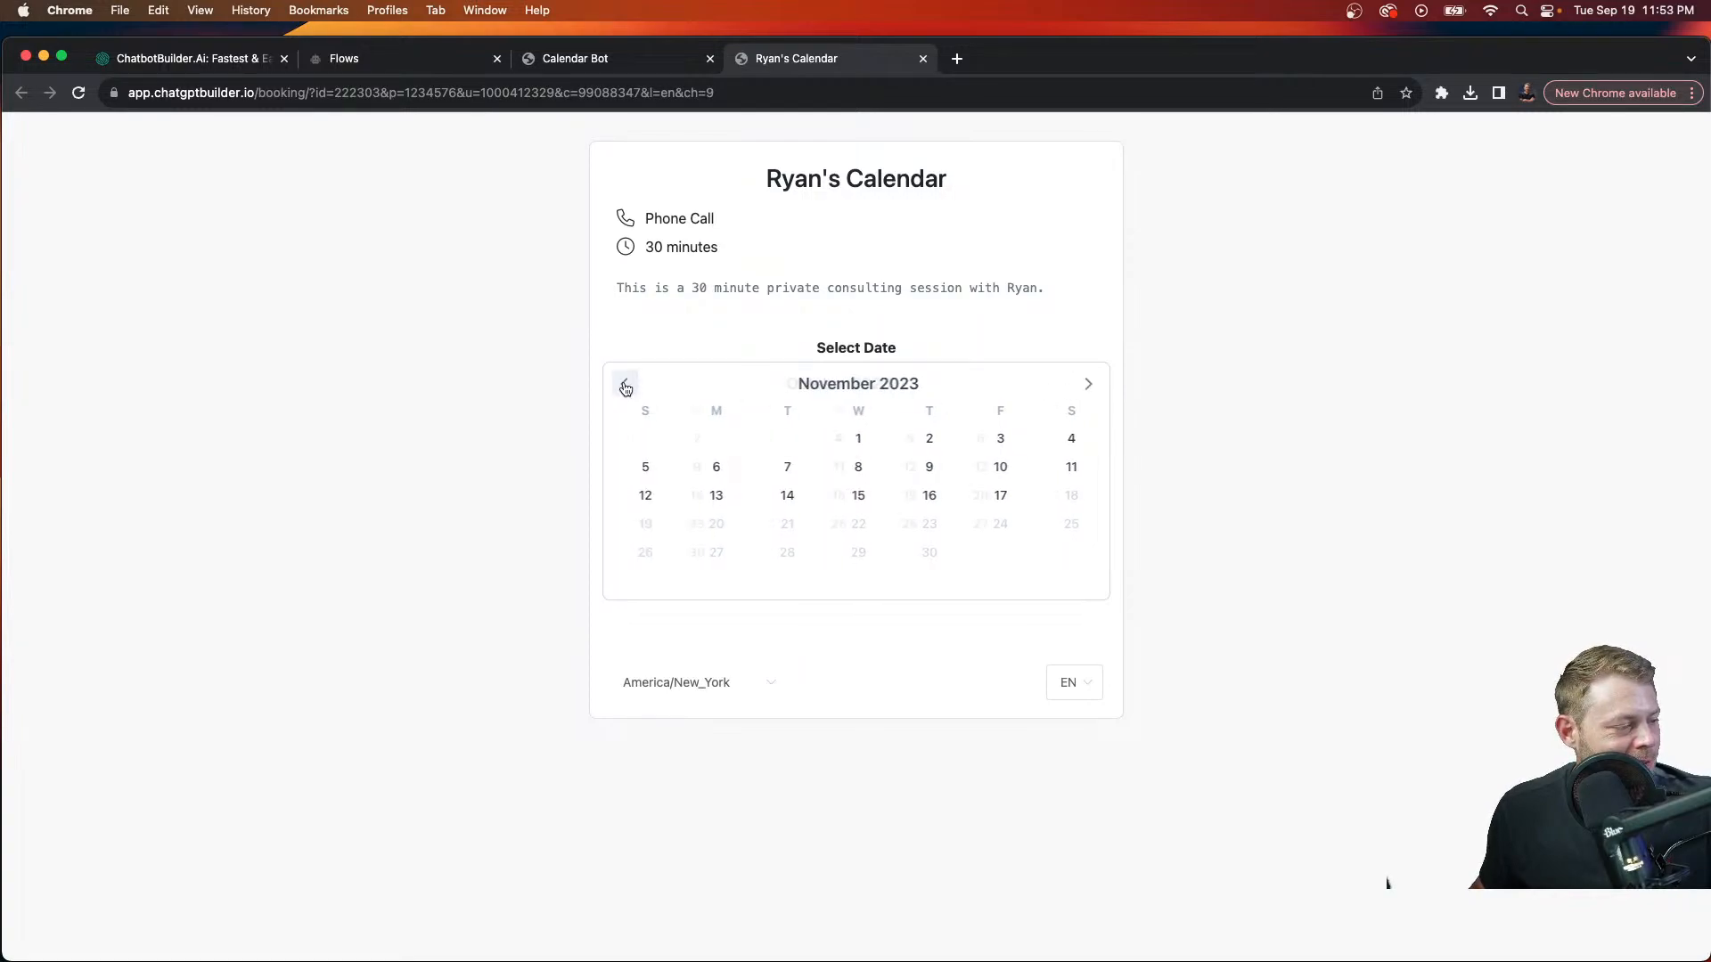
pyautogui.click(626, 386)
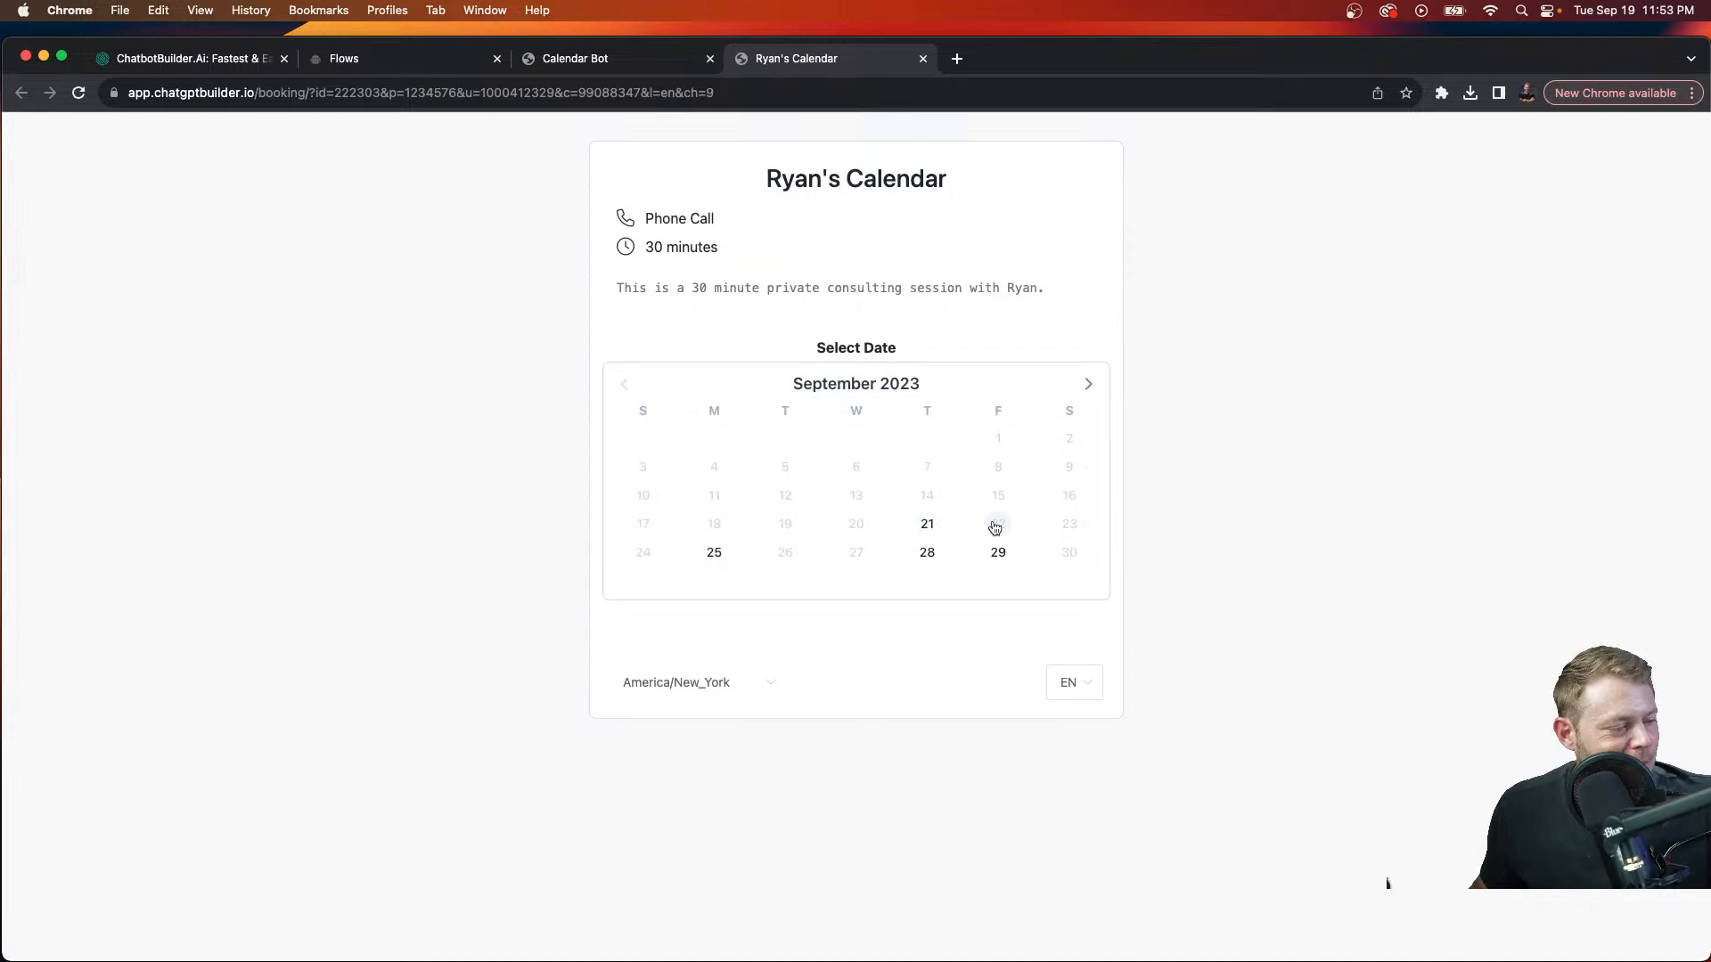
pyautogui.click(1088, 387)
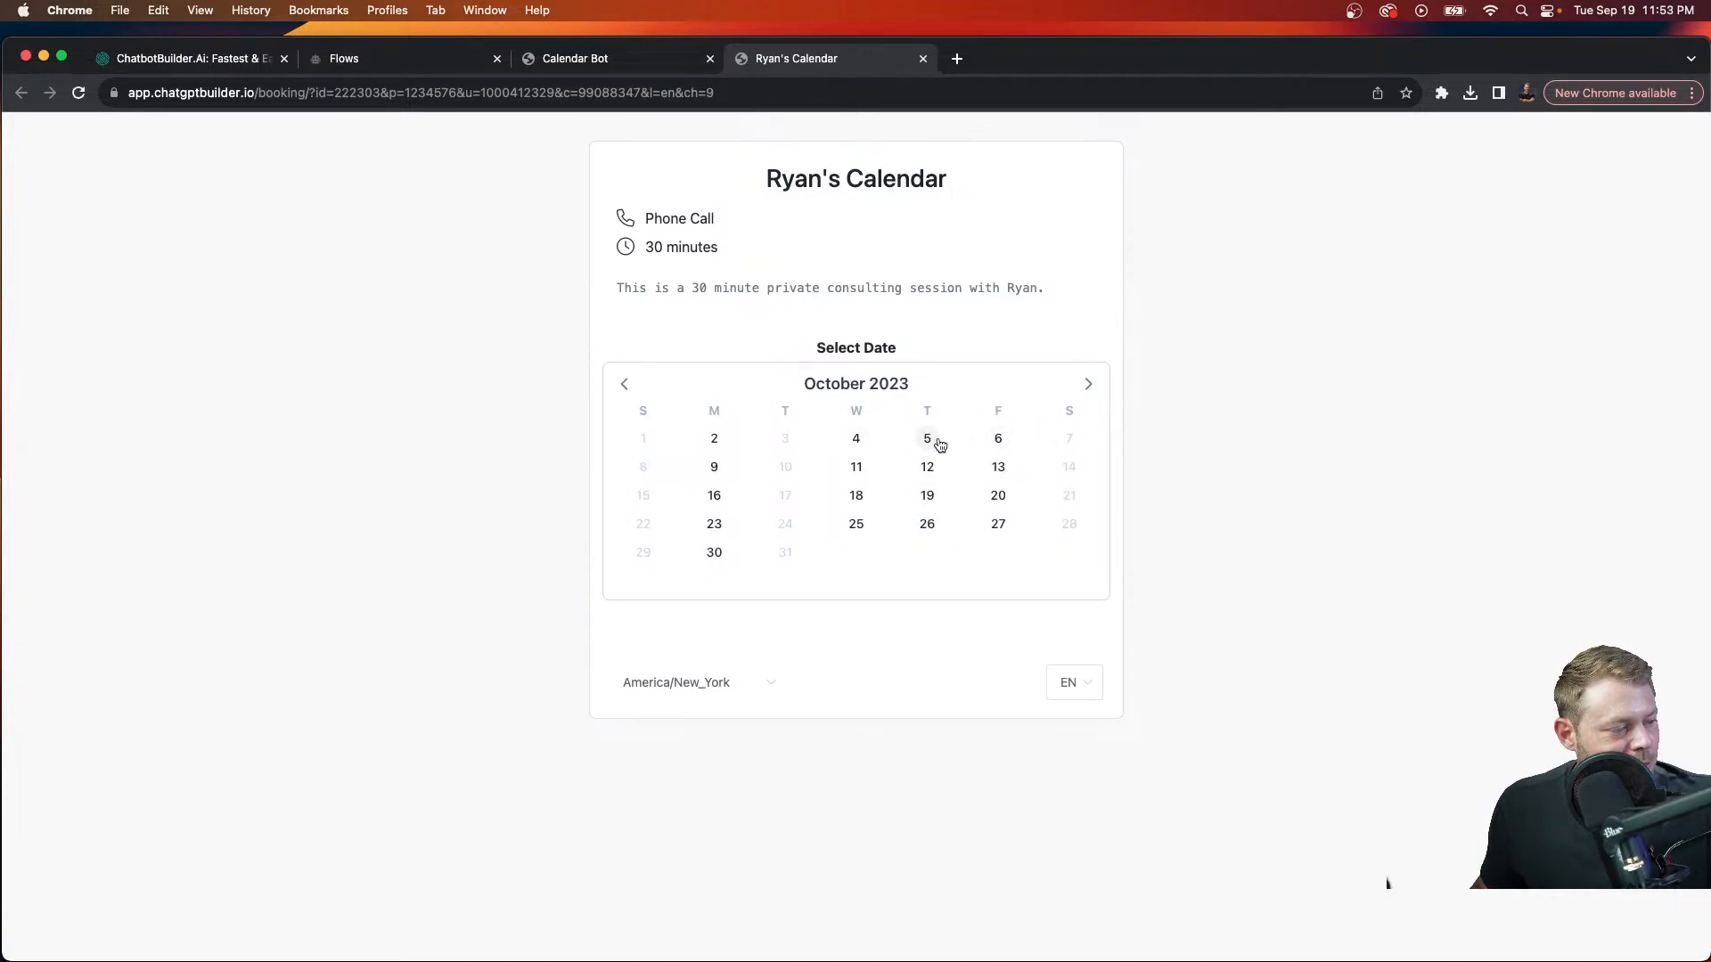
pyautogui.click(998, 439)
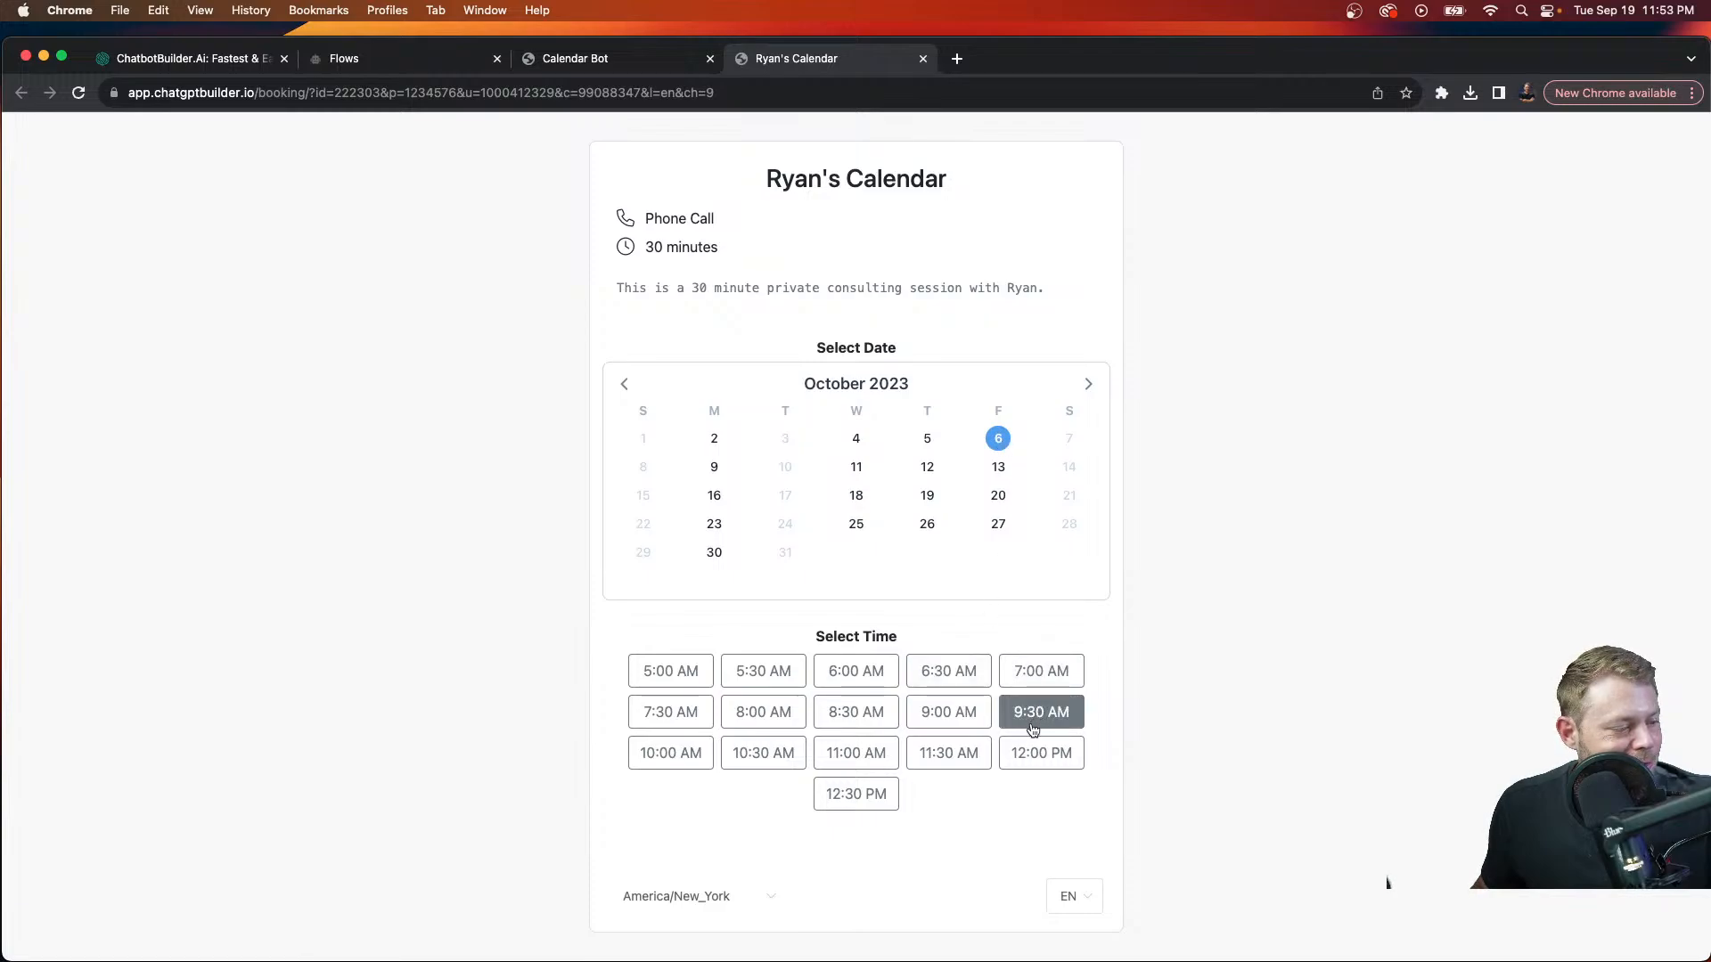
pyautogui.click(958, 753)
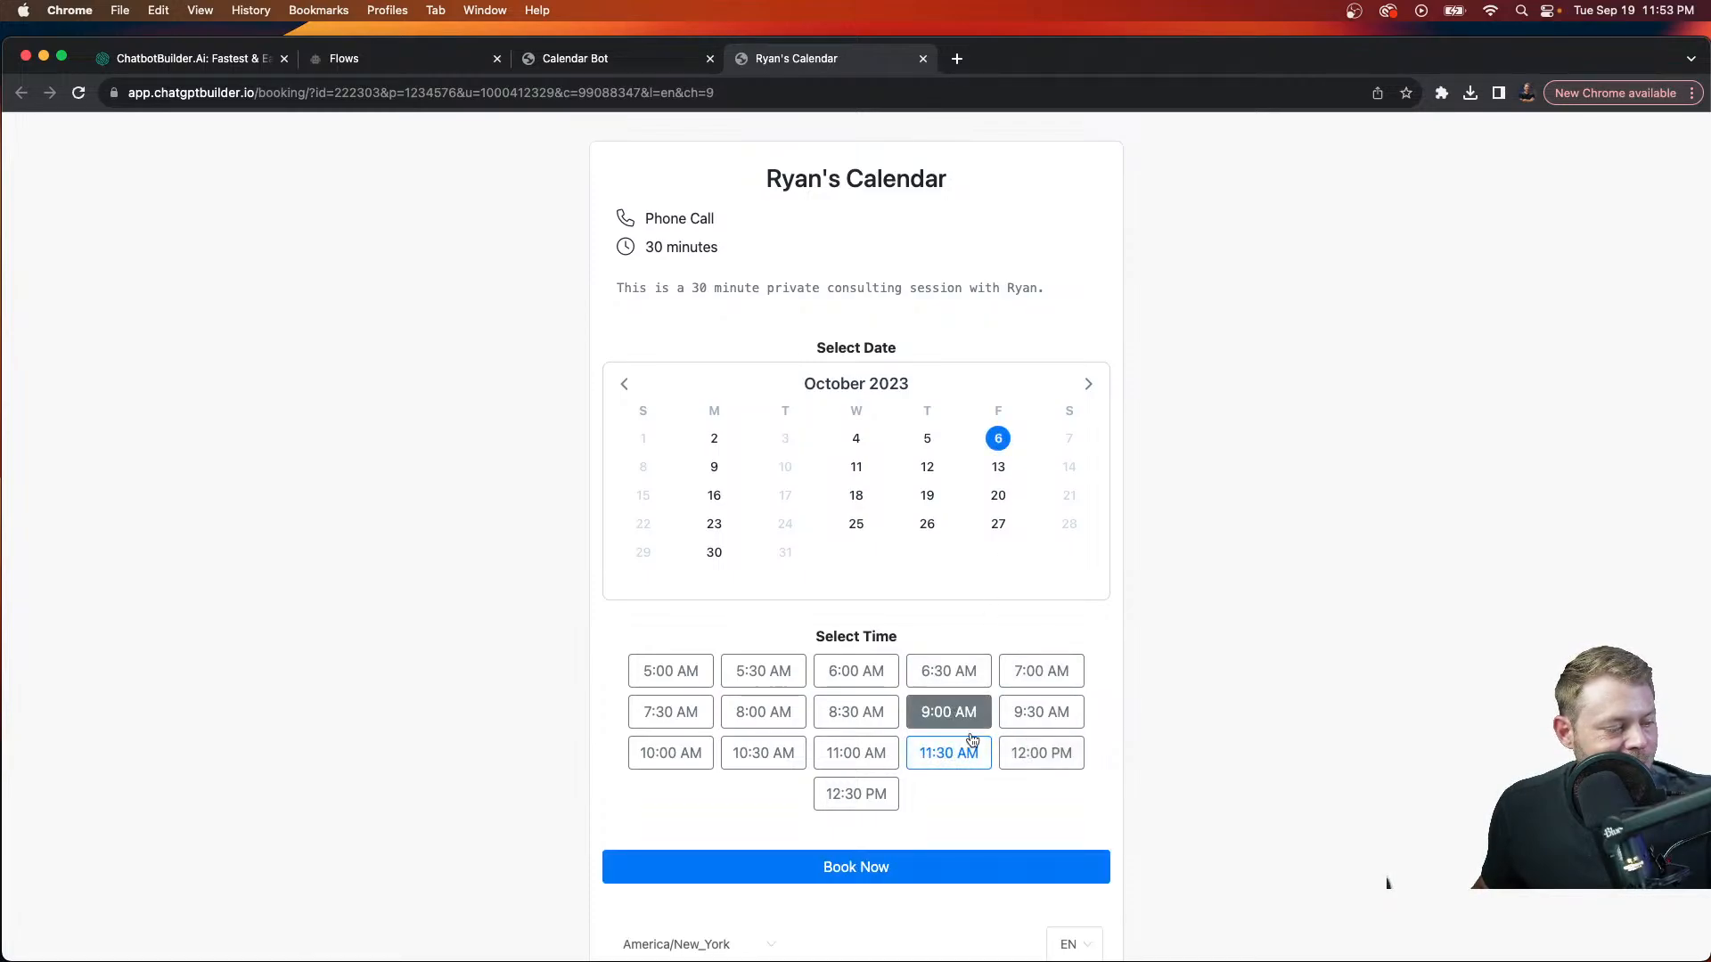
pyautogui.scroll(-2, 998, 793)
pyautogui.click(961, 807)
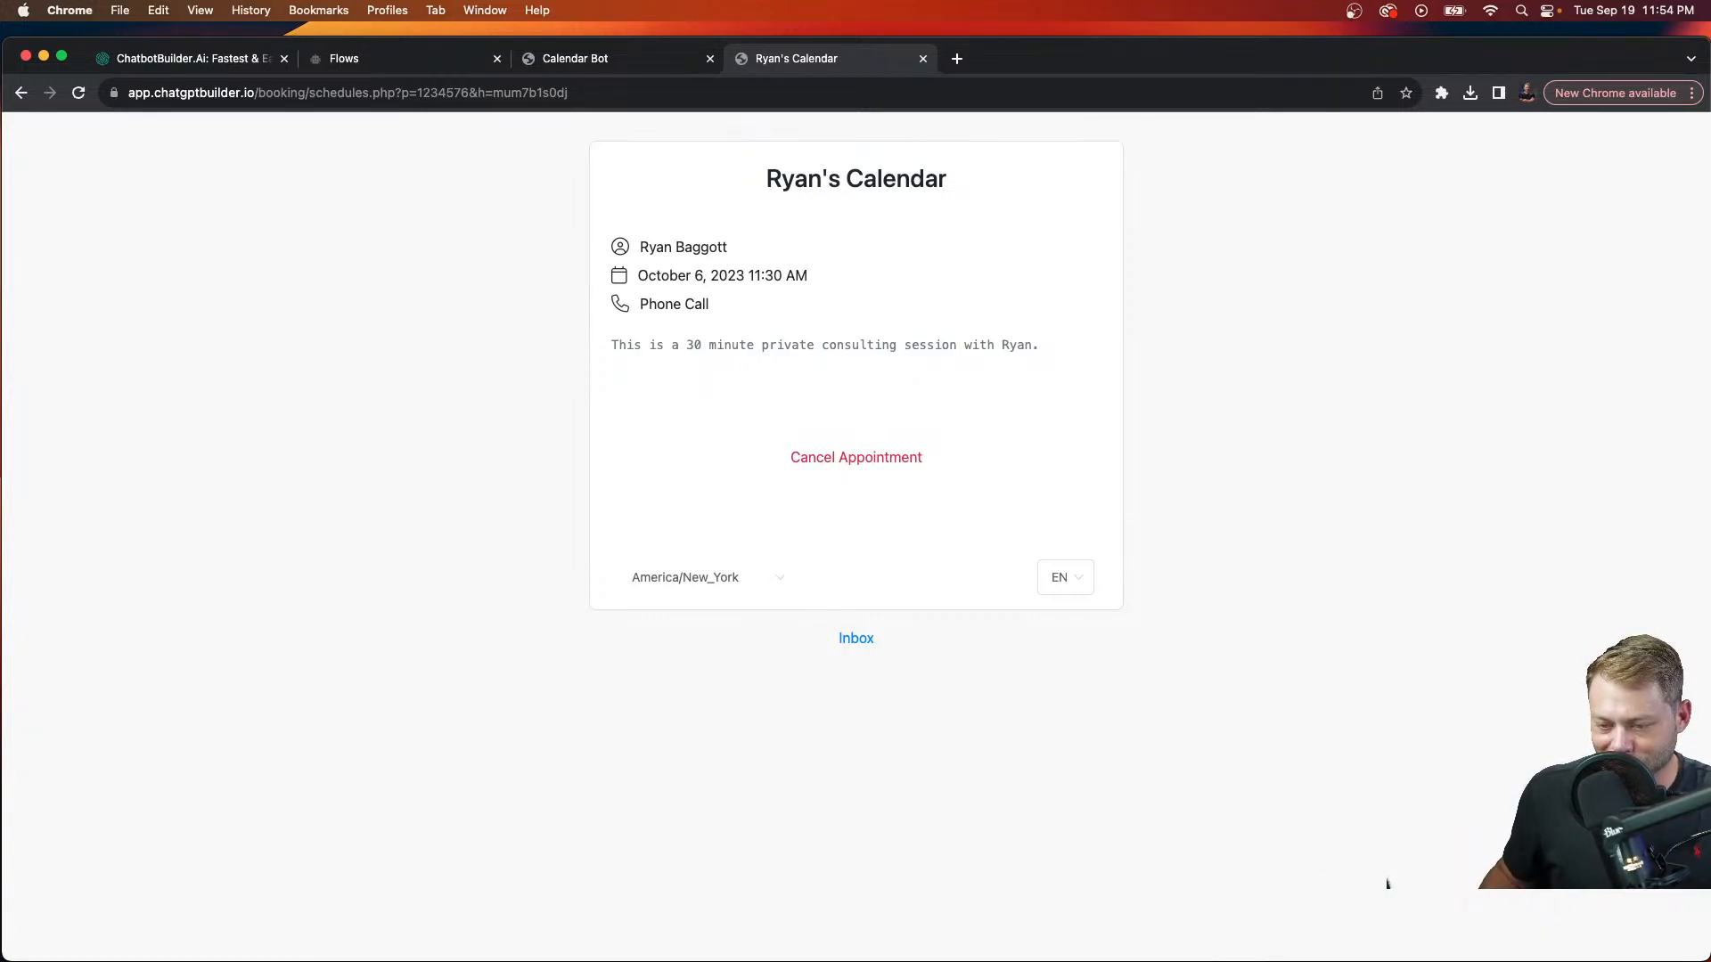
# Step: Quick Look the phone calendar screenshot in Finder's Downloads folder
pyautogui.press('super+Tab')
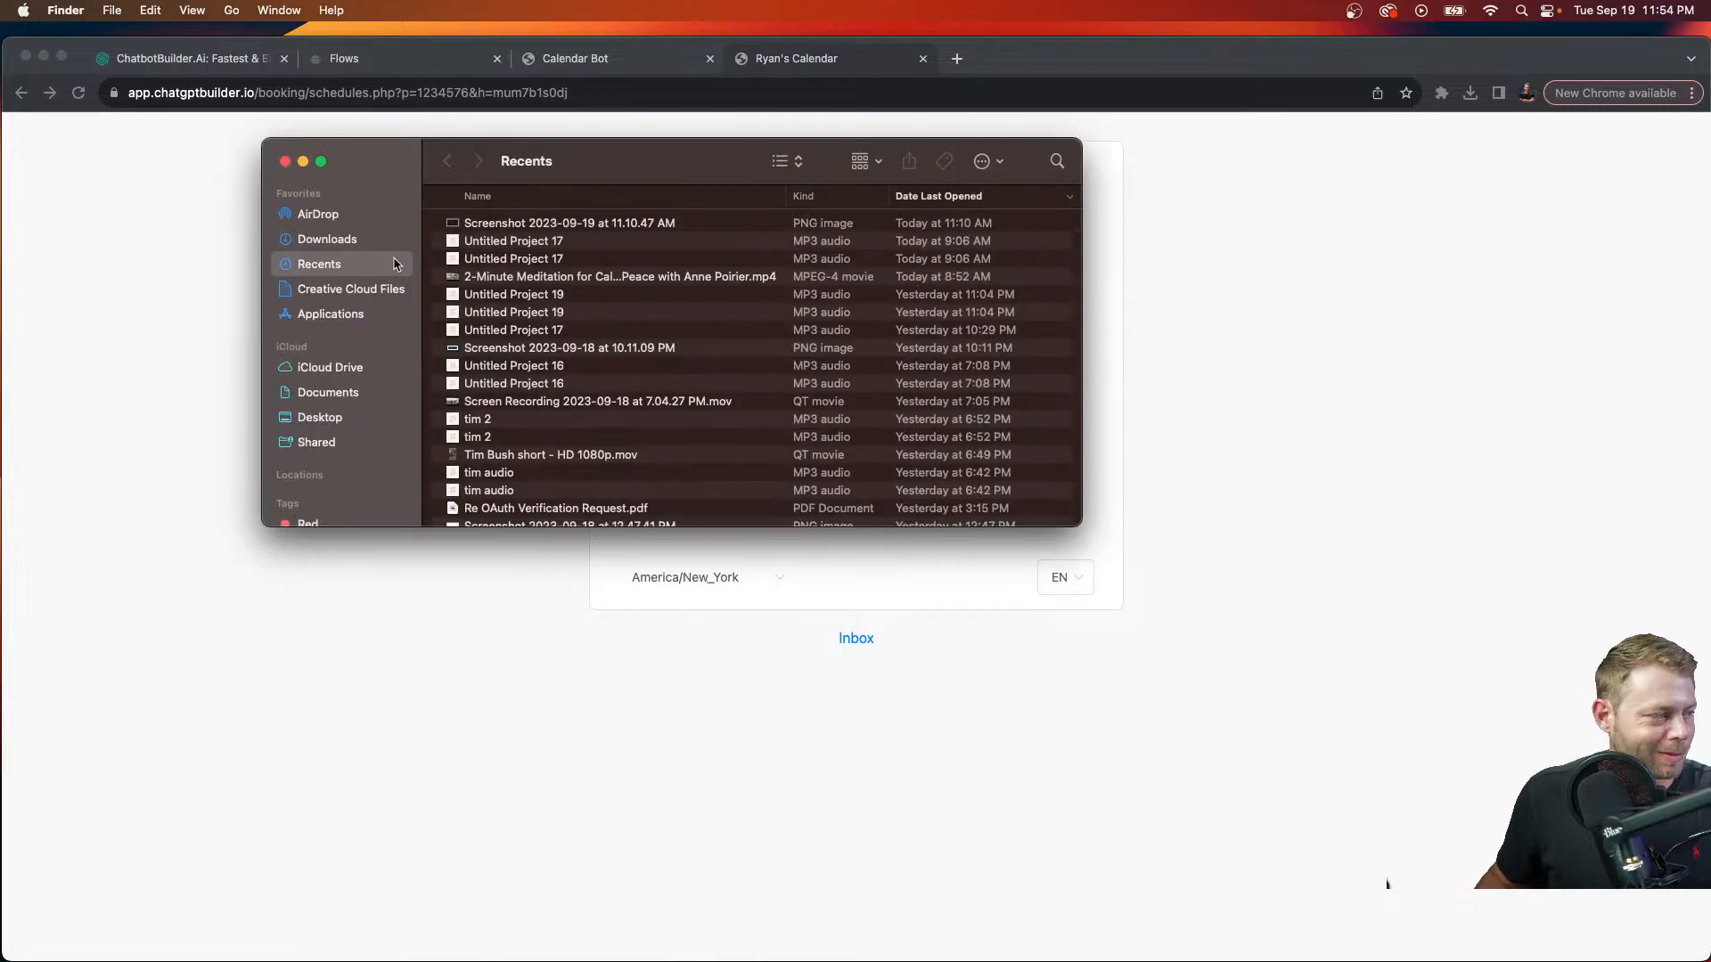
pyautogui.click(343, 241)
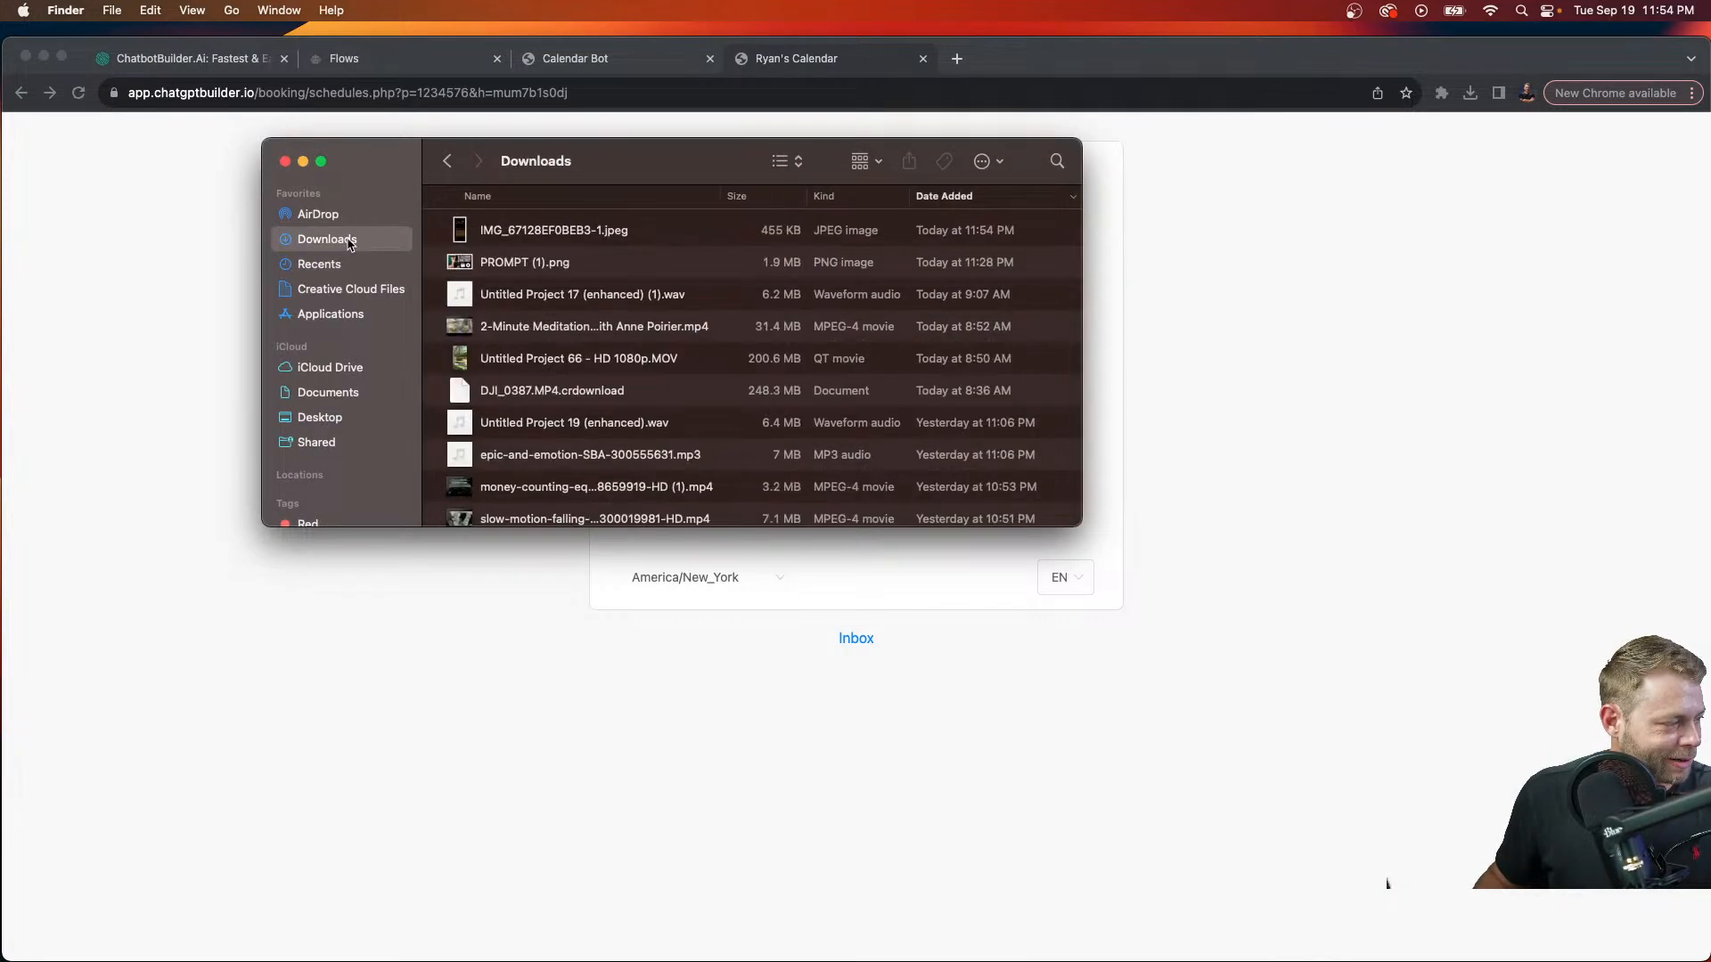
pyautogui.click(574, 233)
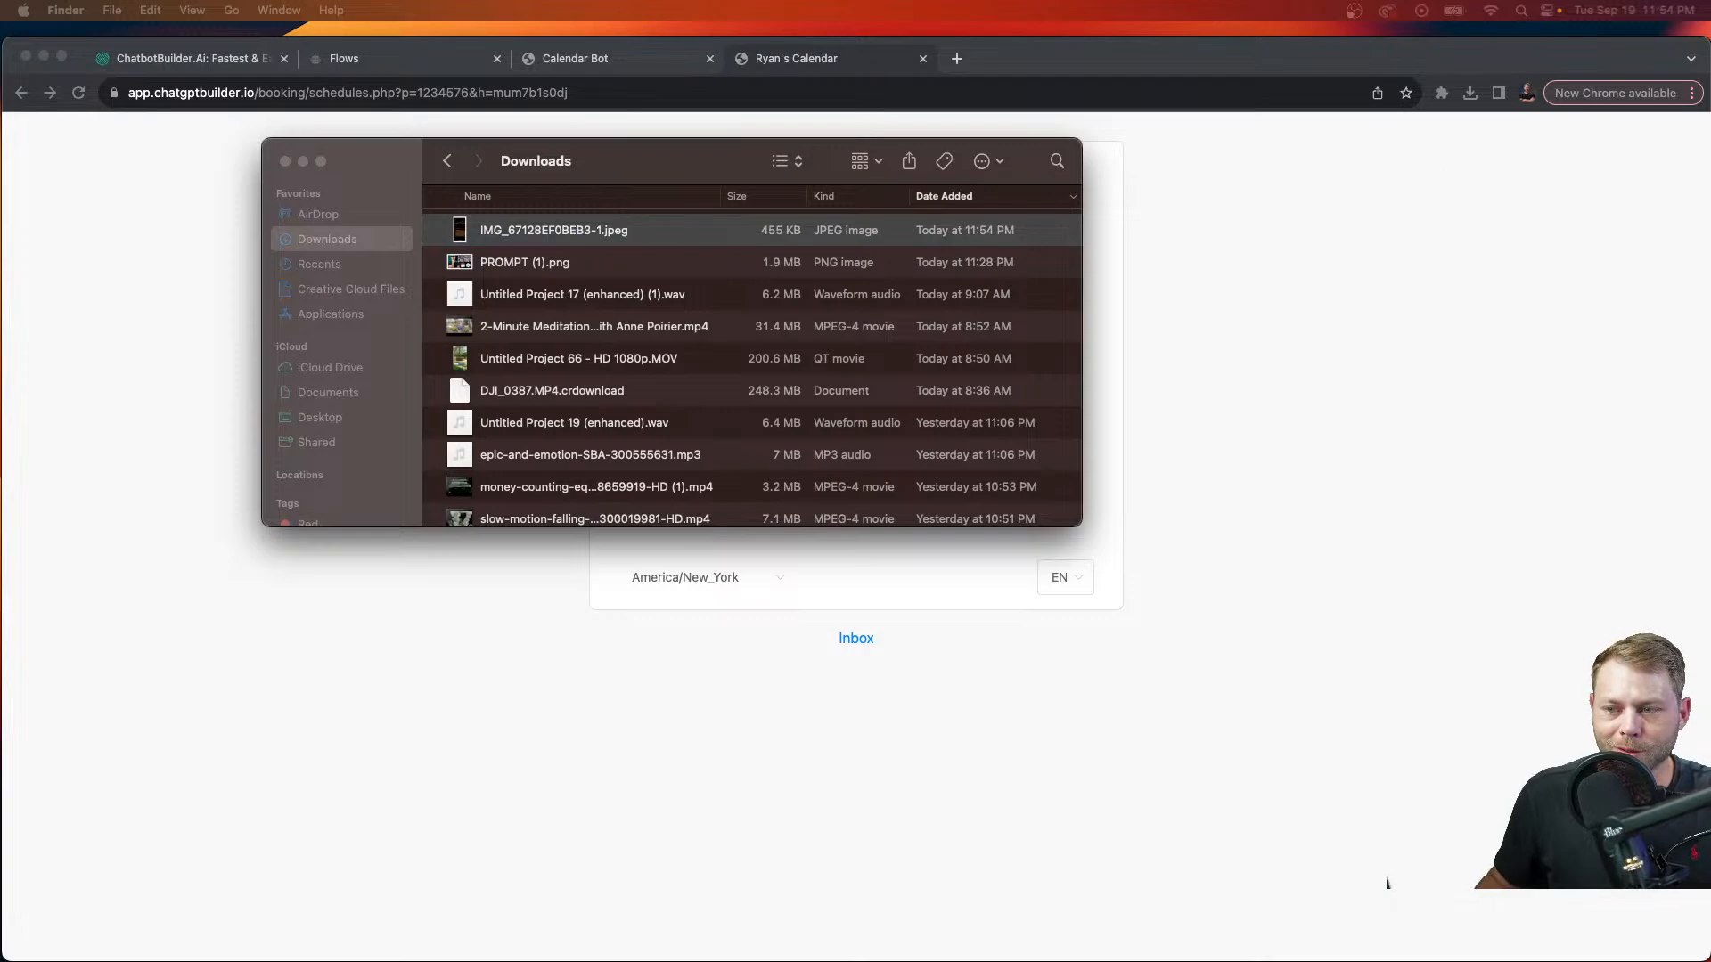
pyautogui.press('space')
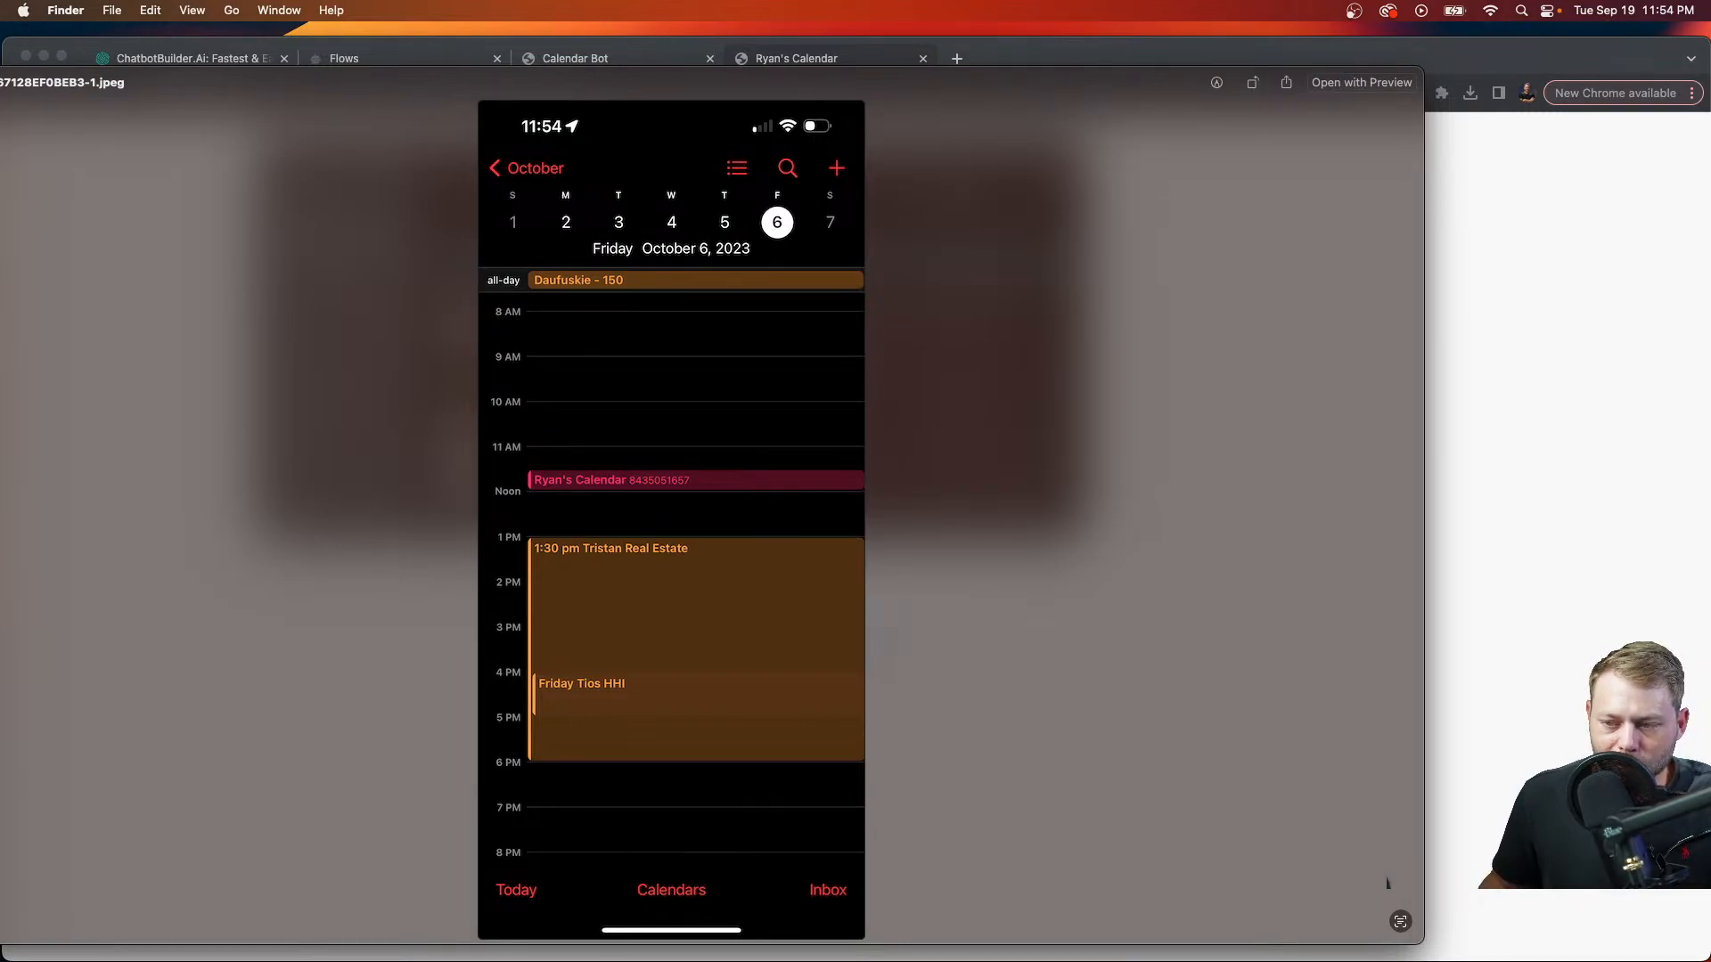
pyautogui.press('space')
# Step: Quick Look the event details screenshot showing the 11:30 AM–12 PM October 6 event, then close it
pyautogui.click(615, 231)
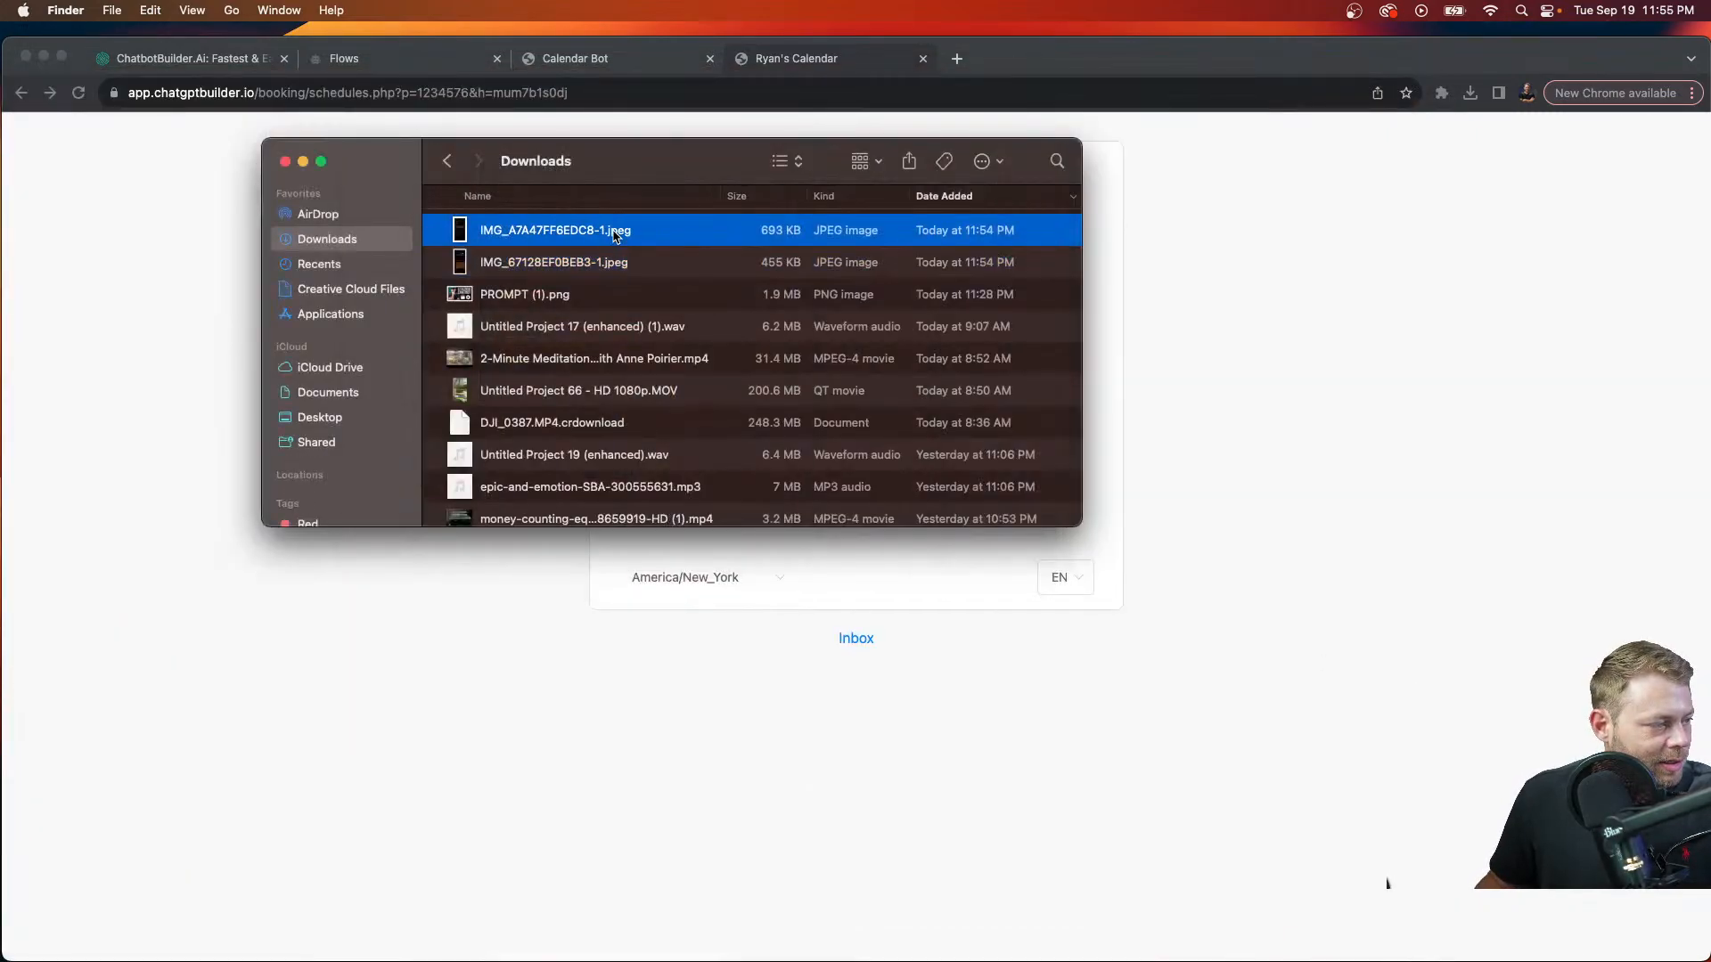
pyautogui.press('space')
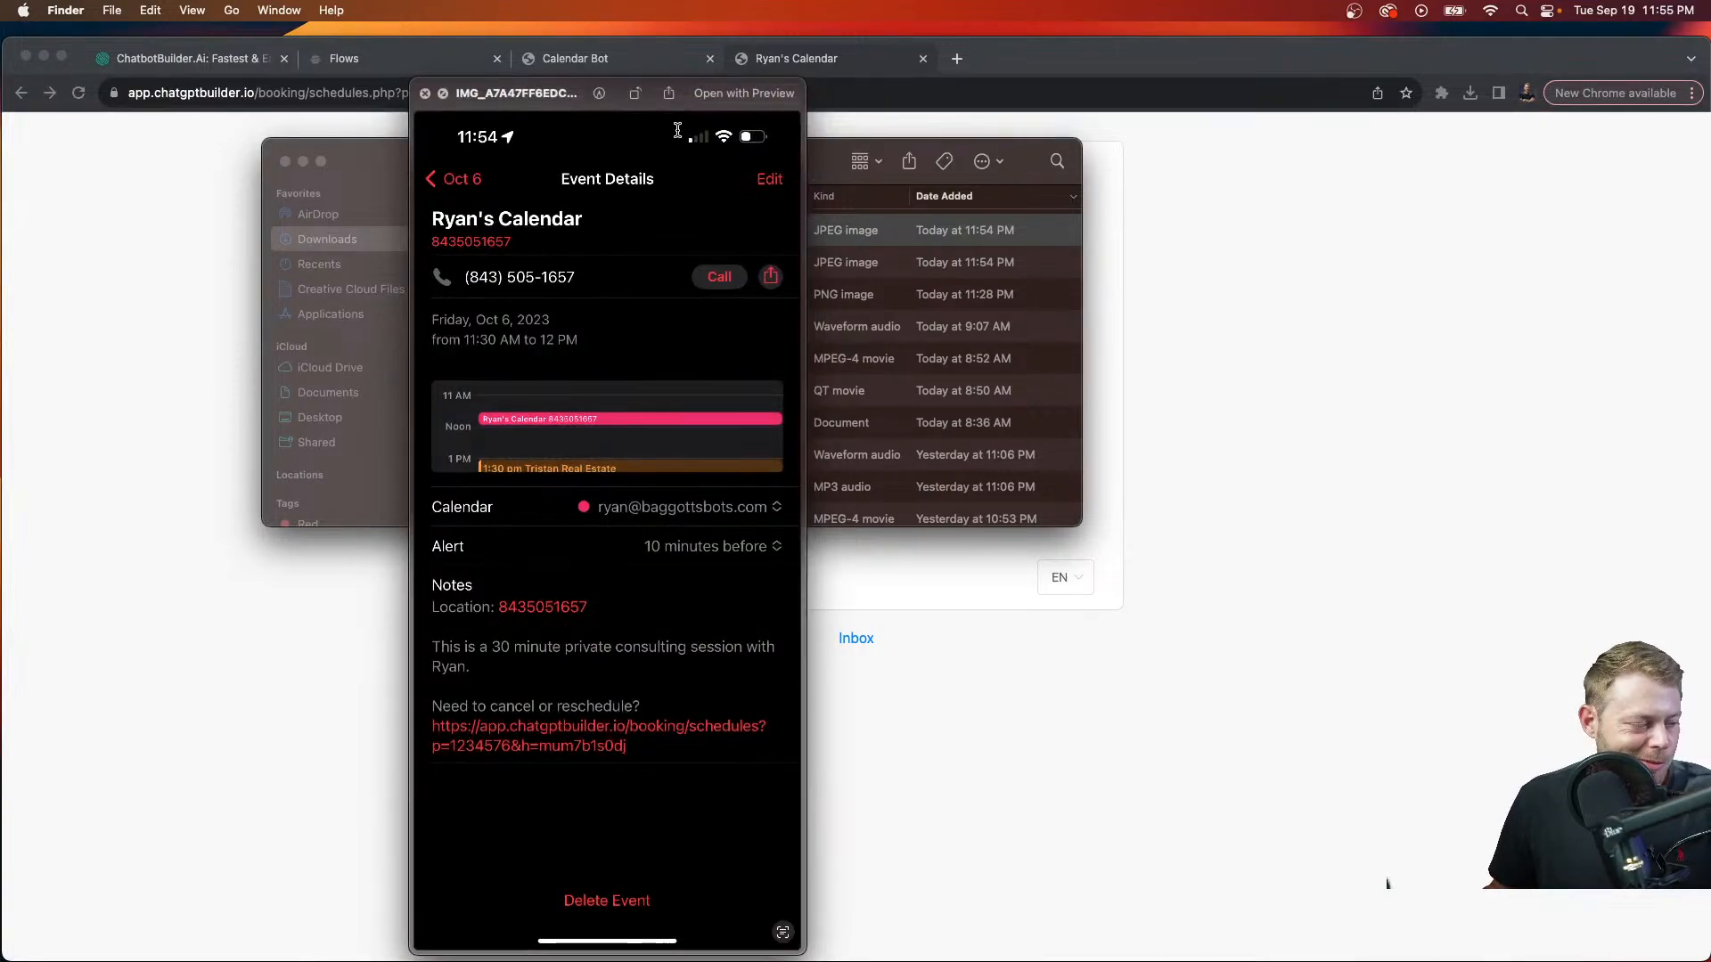
pyautogui.moveTo(535, 610)
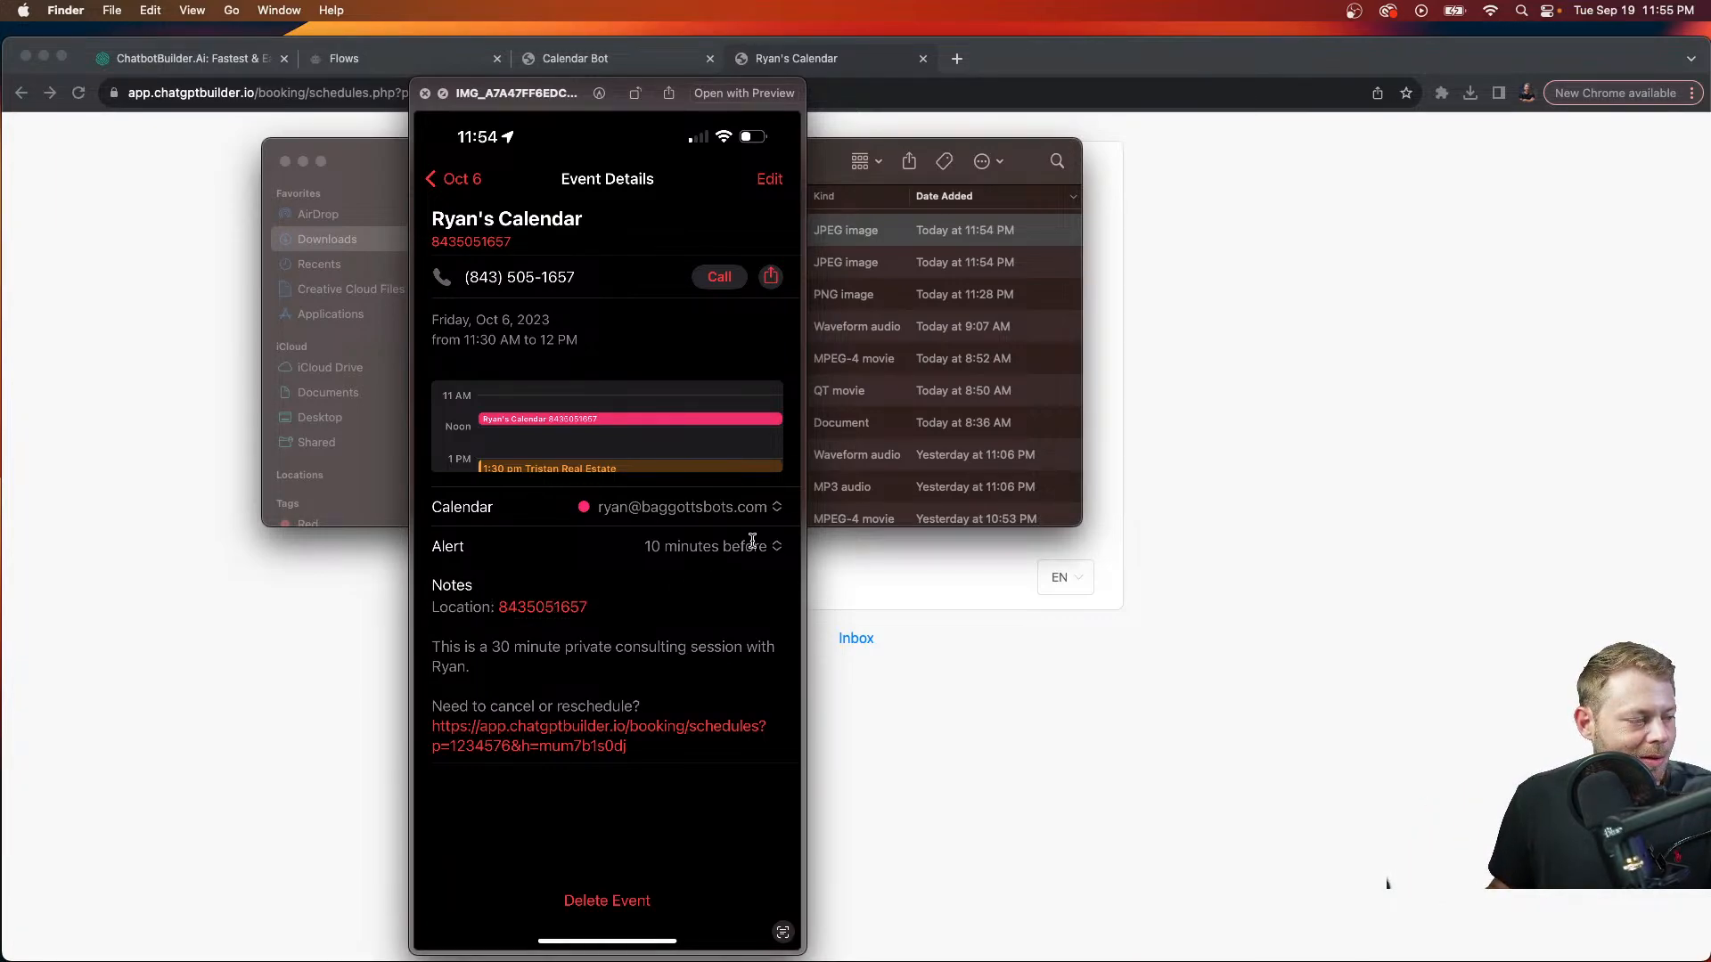
pyautogui.moveTo(728, 509)
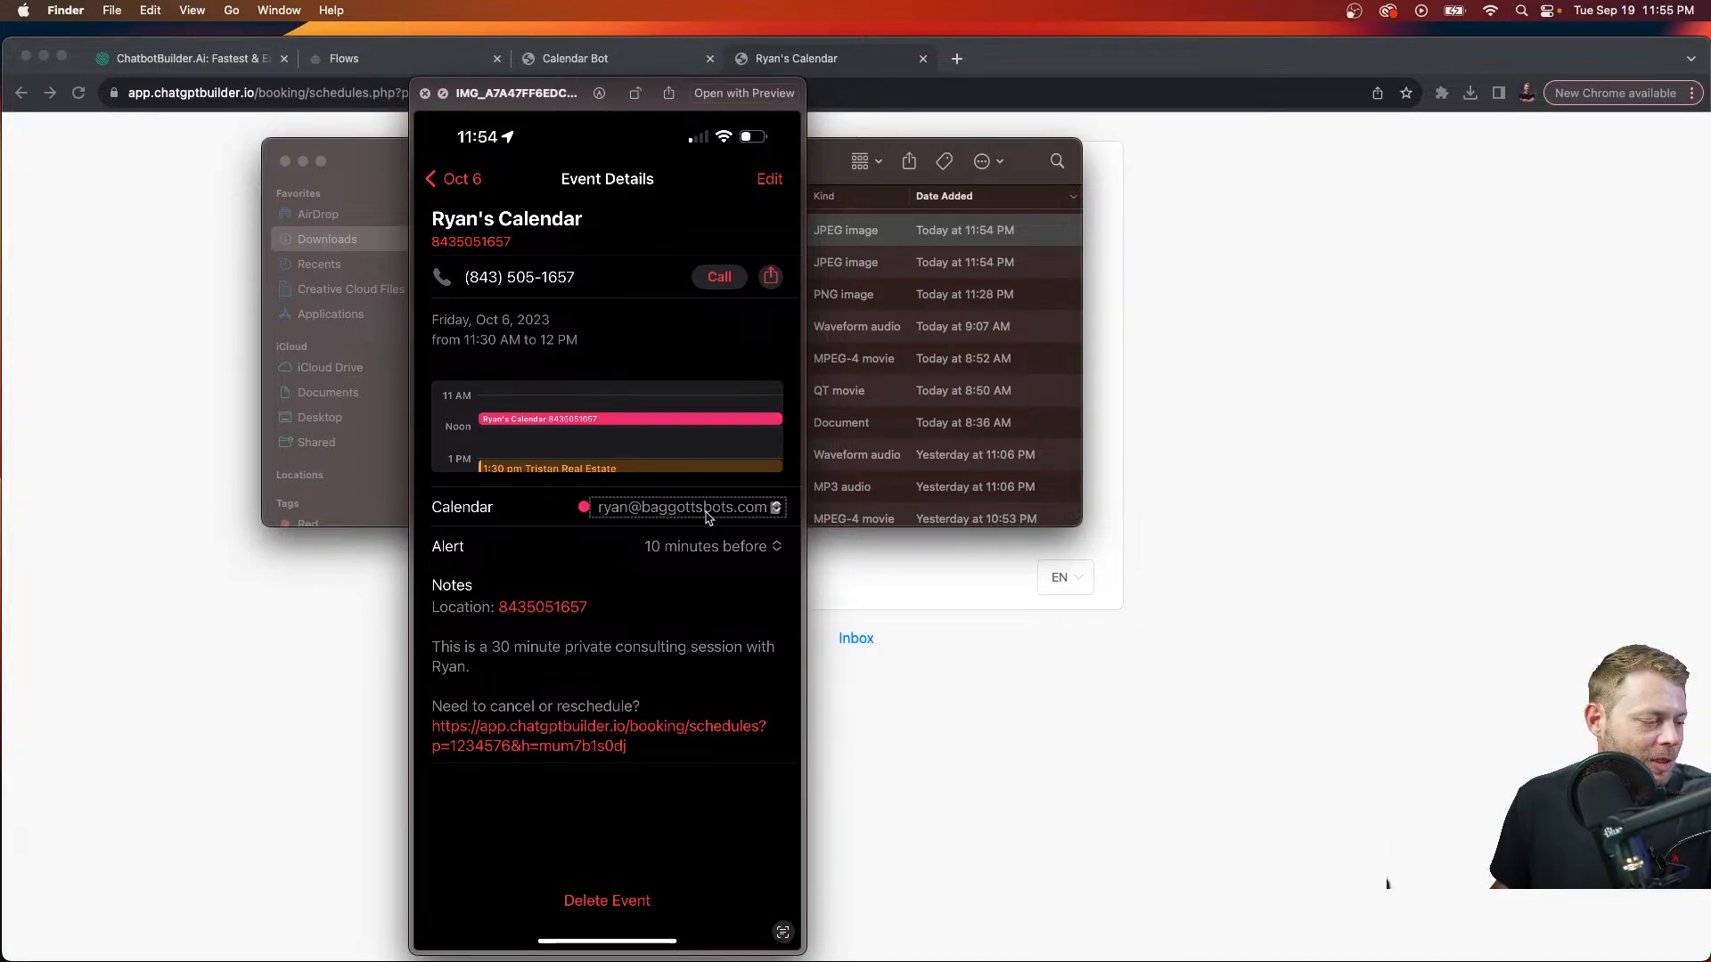
pyautogui.click(425, 94)
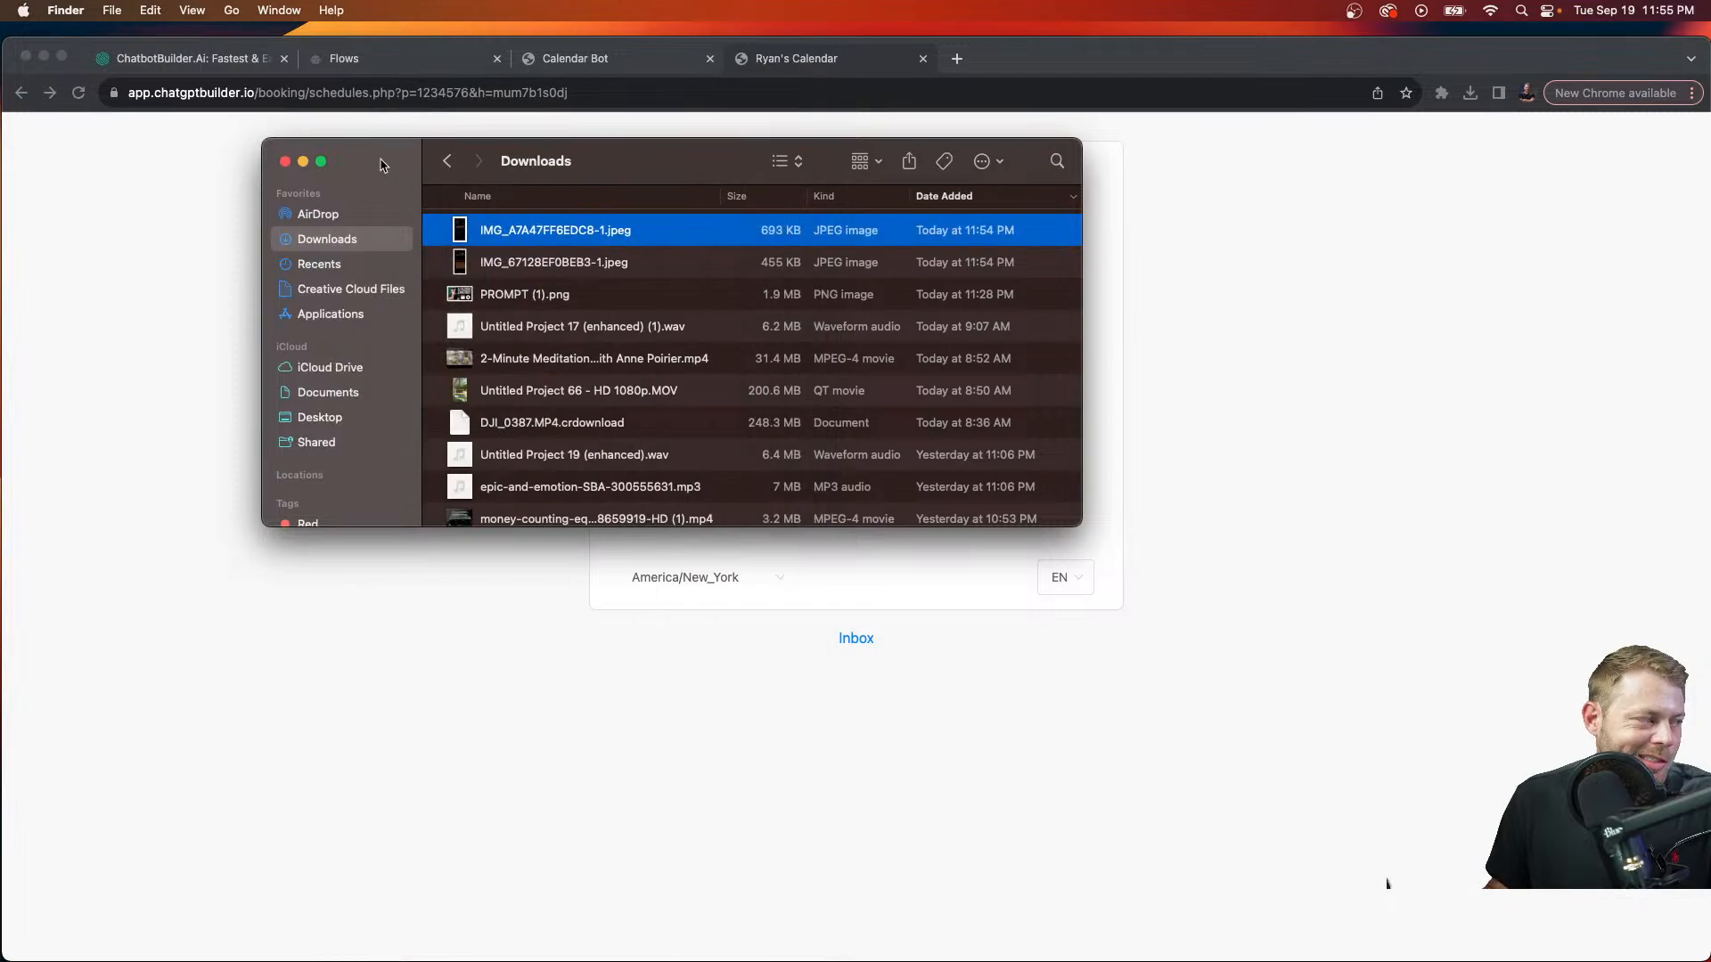
# Step: Send 'thanks' to Calendar Bot in the chat, then return to the Flows list
pyautogui.click(285, 161)
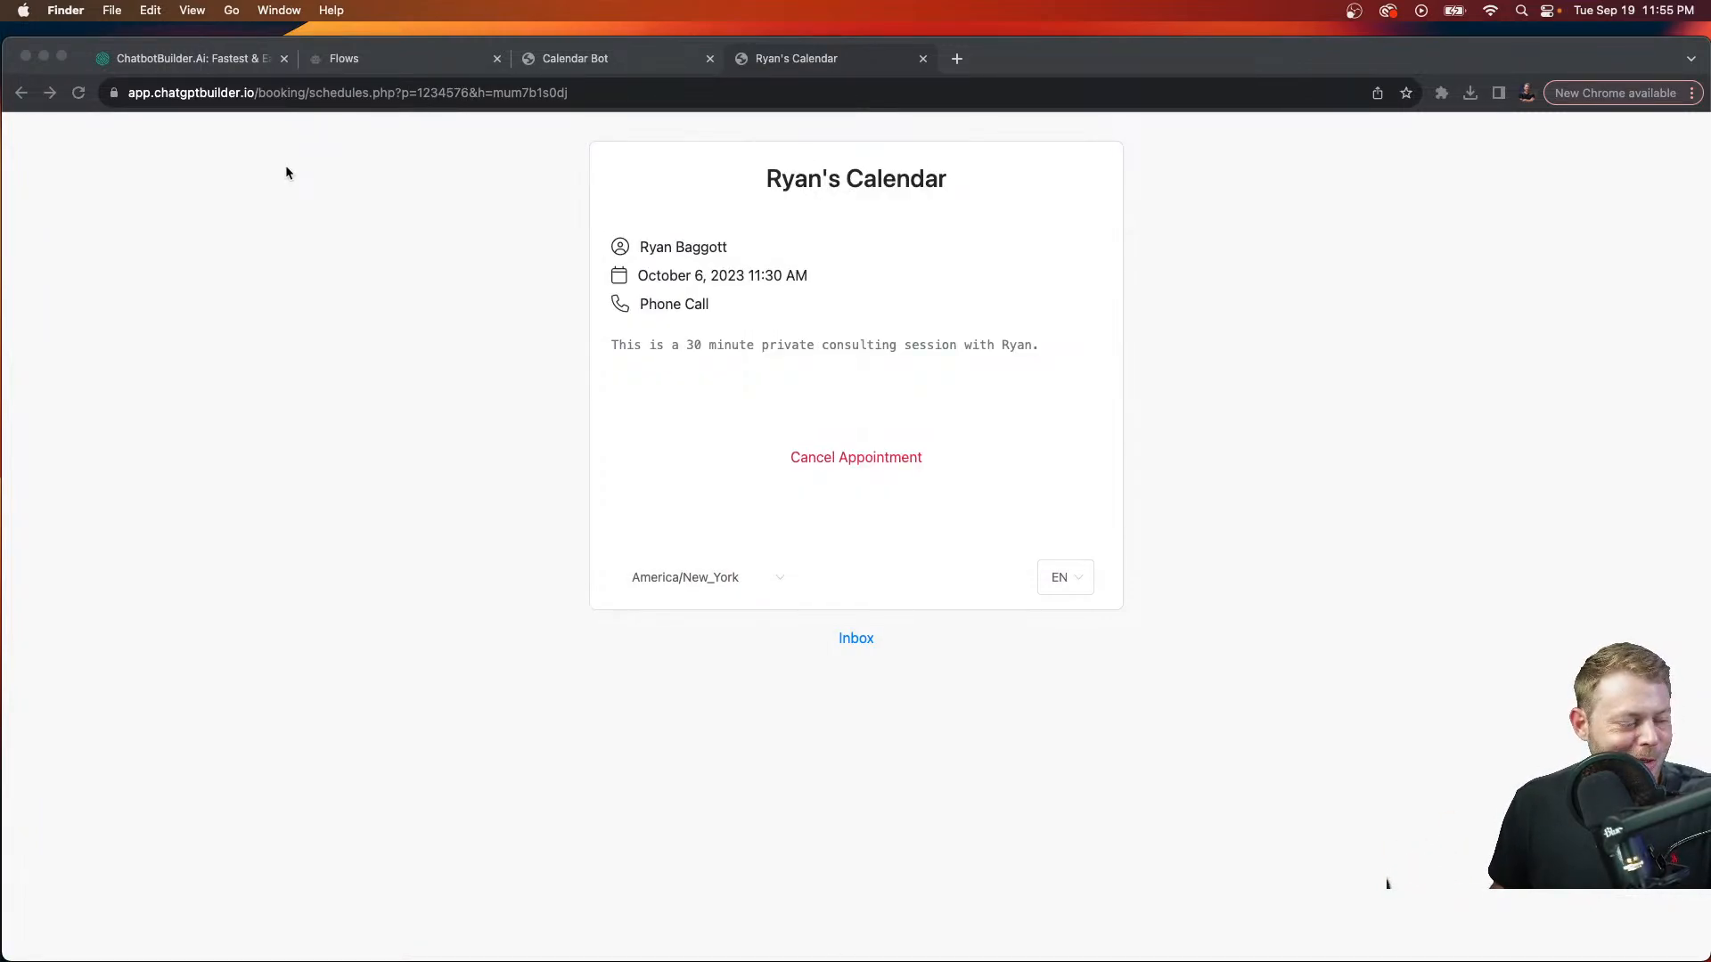
pyautogui.click(641, 61)
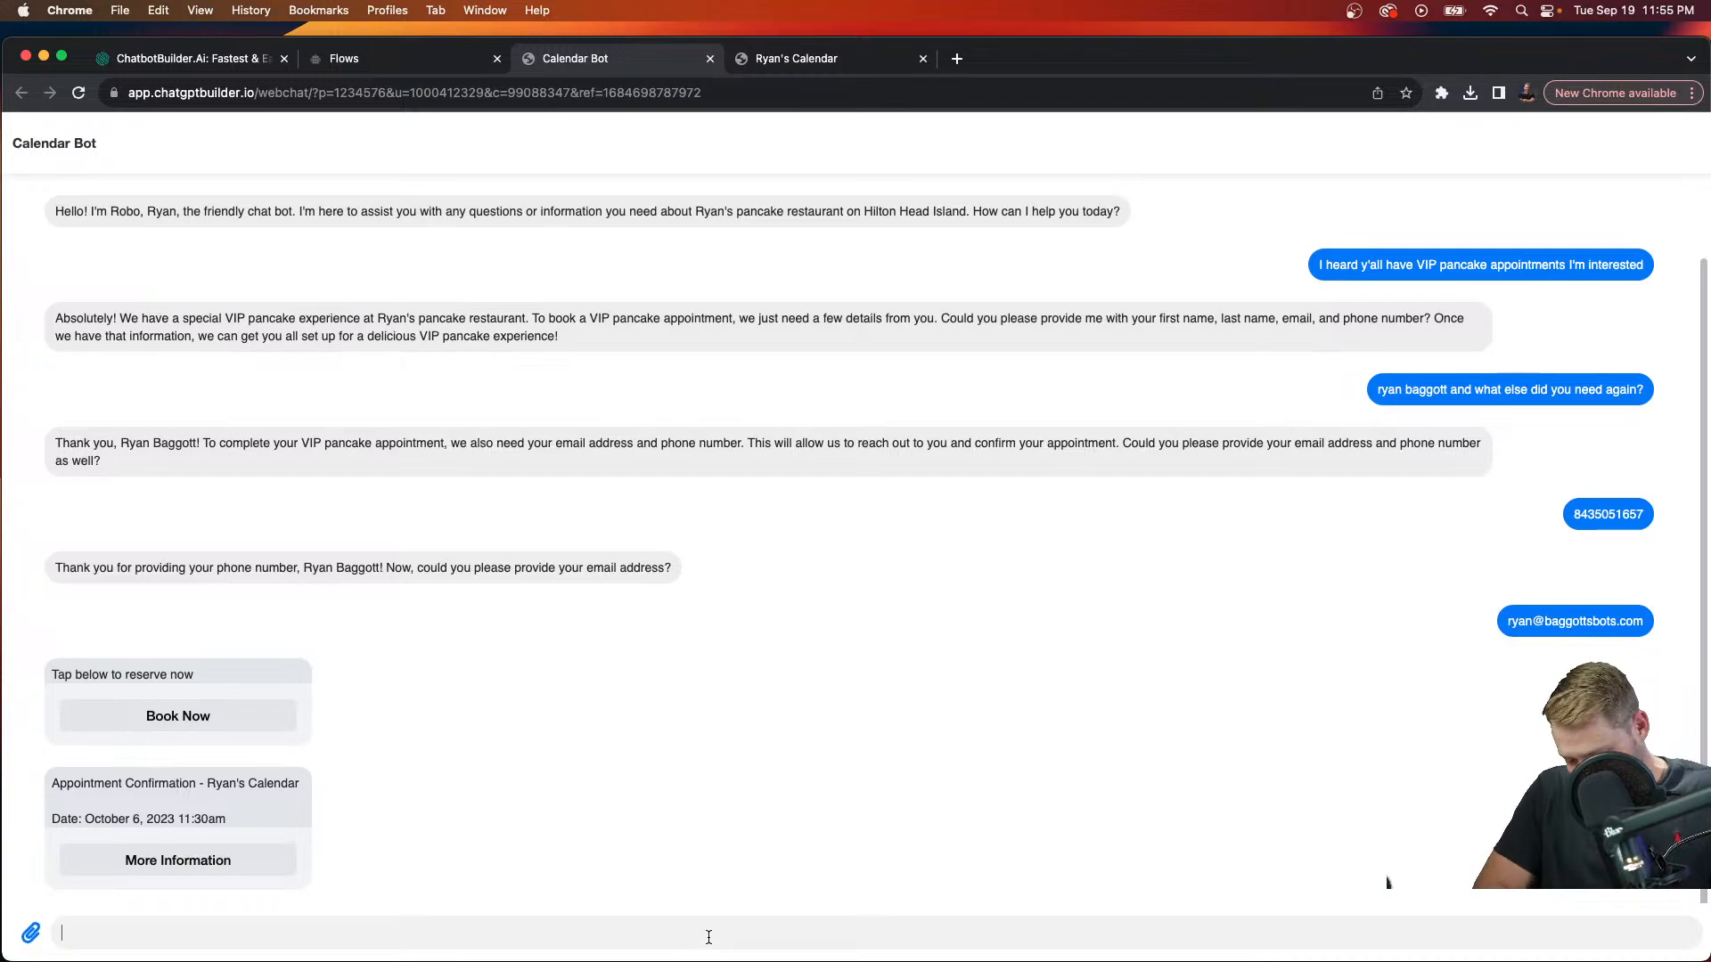
pyautogui.write('thanks')
pyautogui.press('Return')
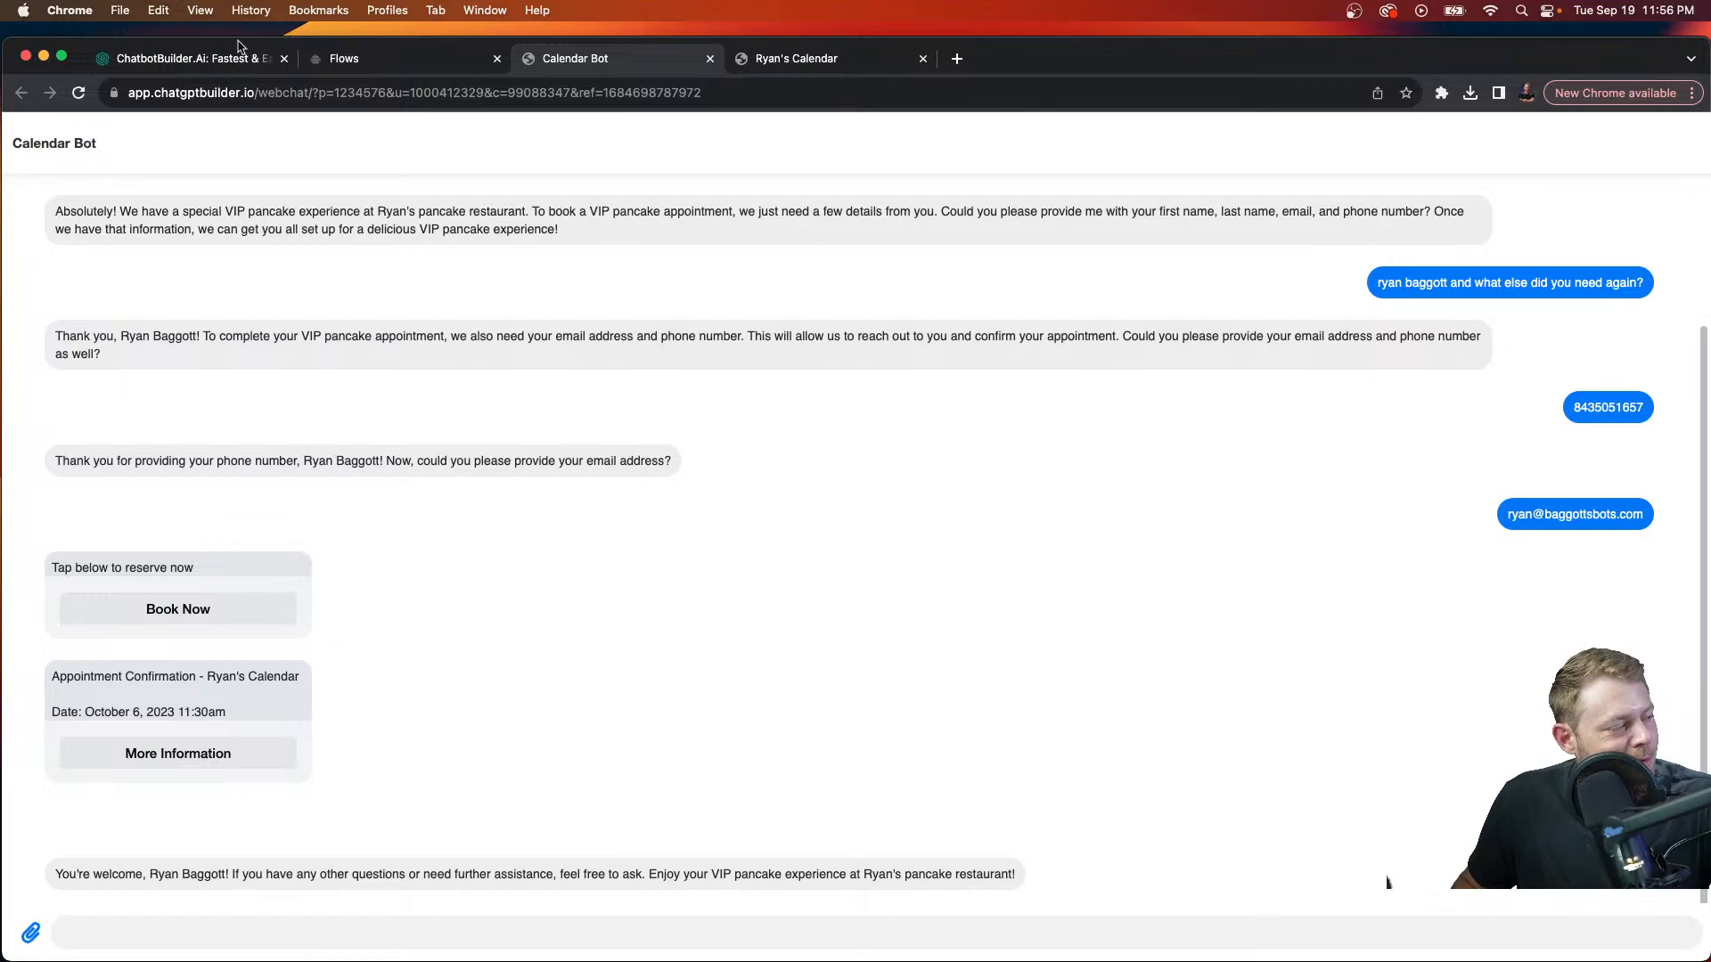
pyautogui.click(356, 58)
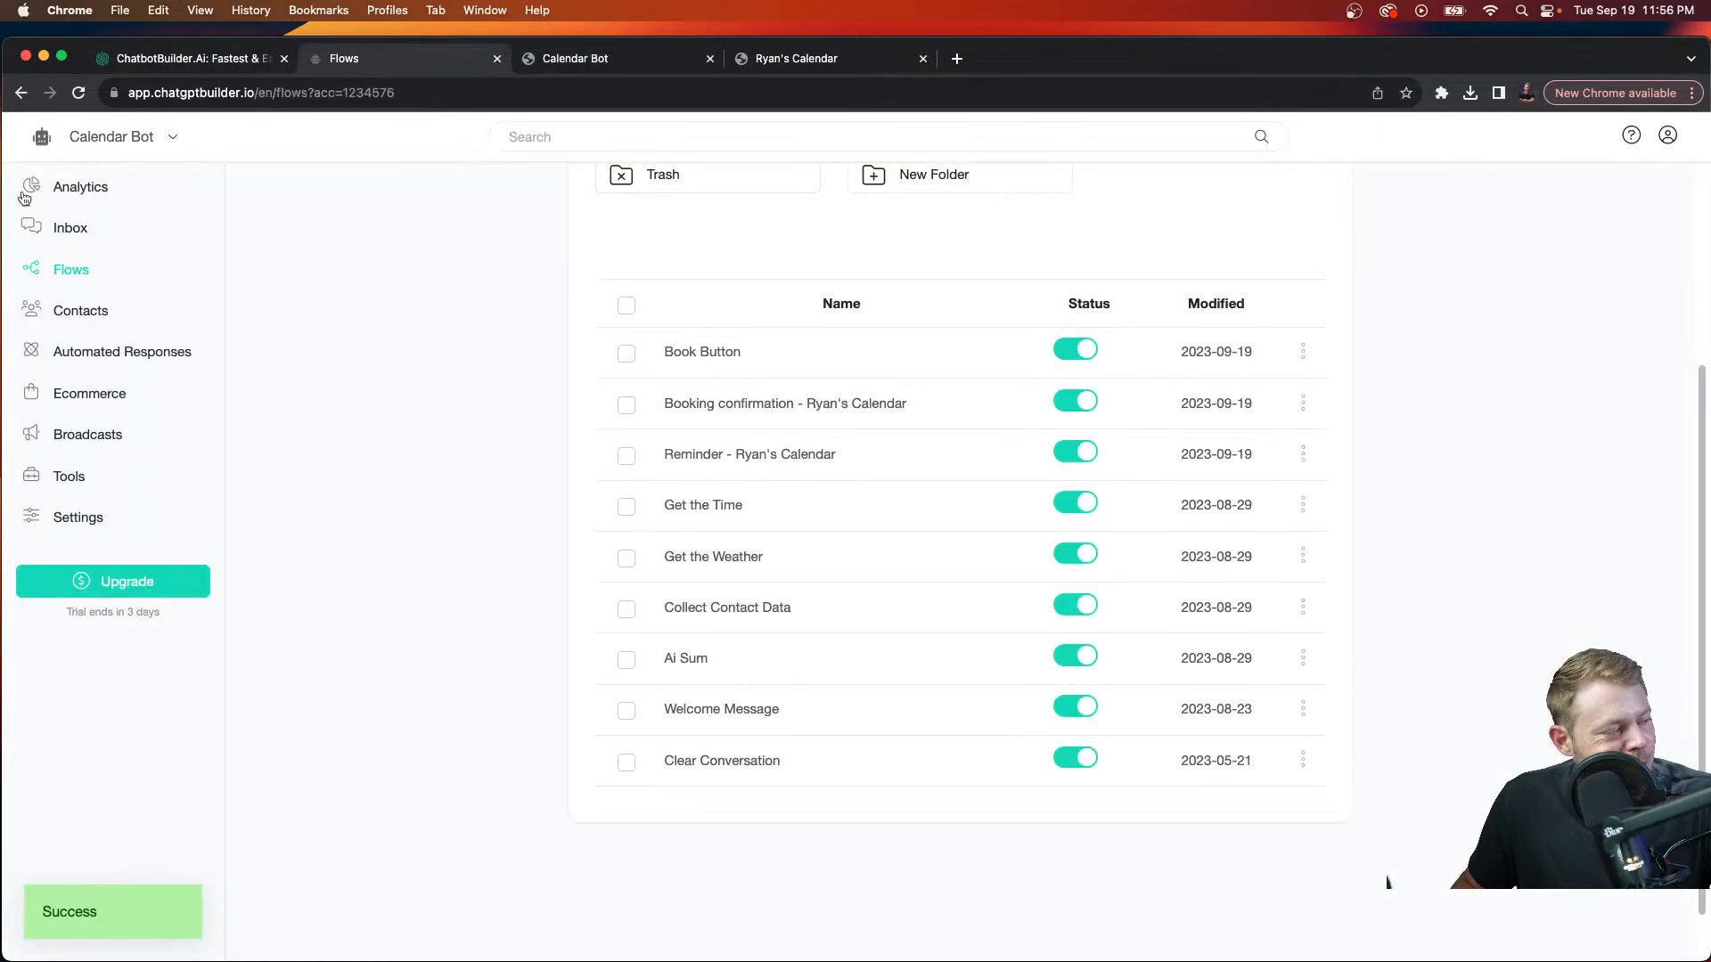
# Step: Assign the Inbox conversation to the account owner, then return to the Calendar Bot webchat
pyautogui.click(73, 231)
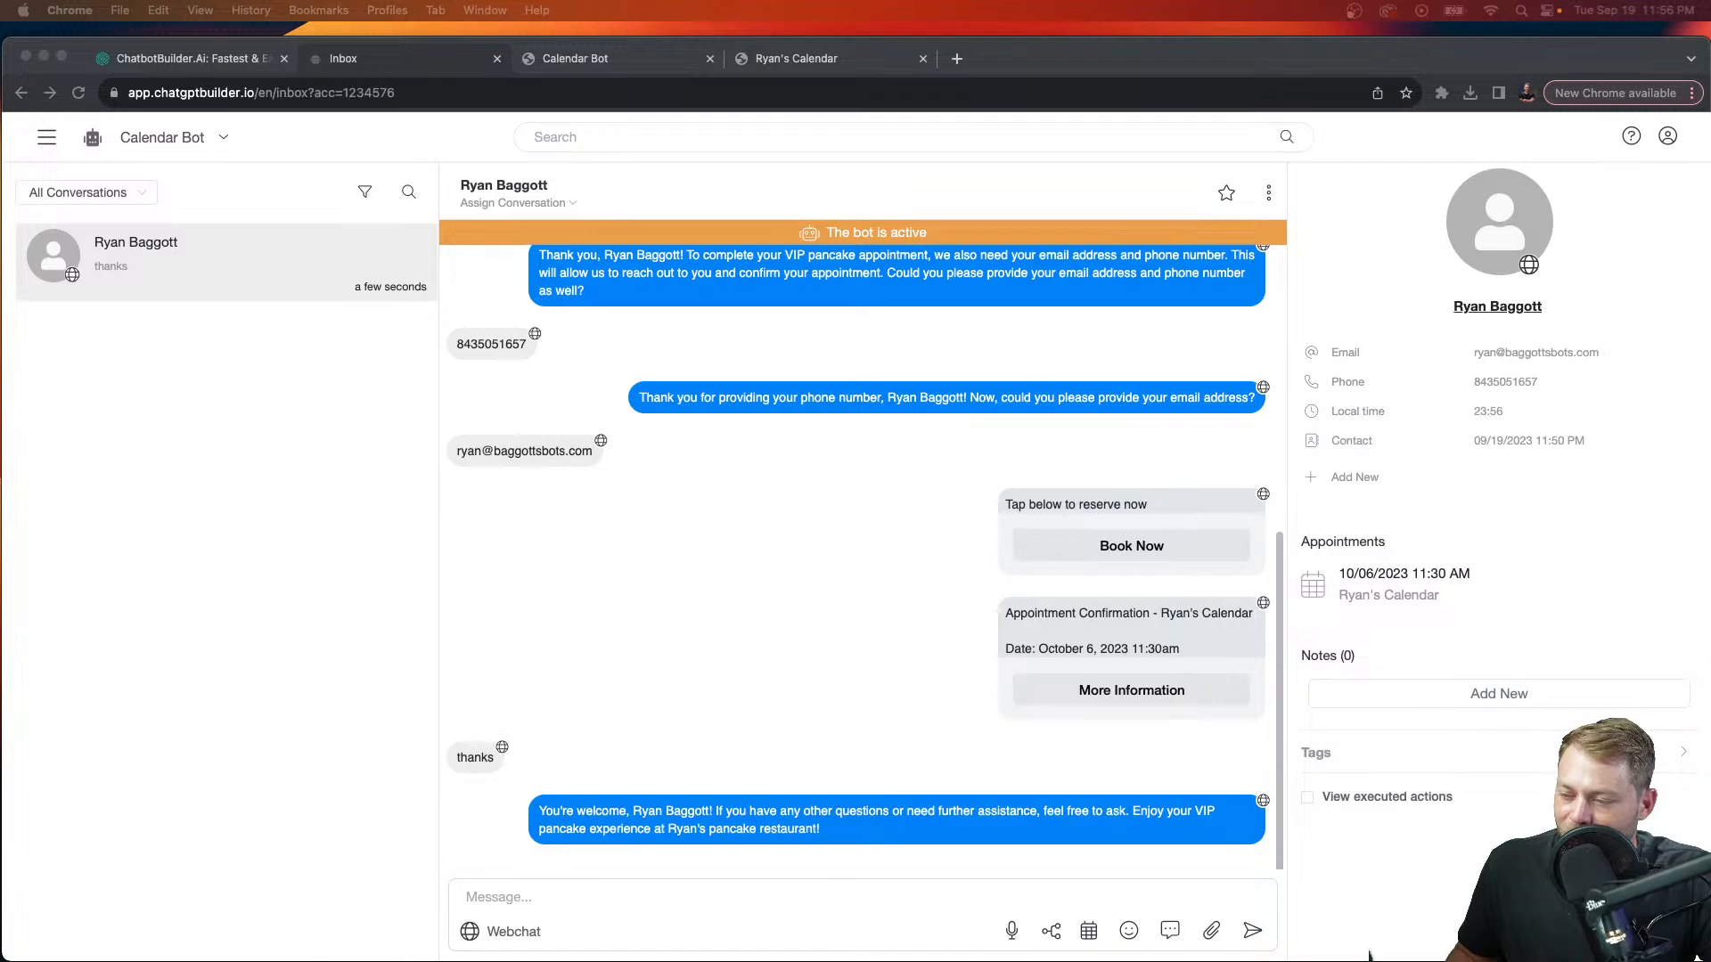
pyautogui.click(1538, 528)
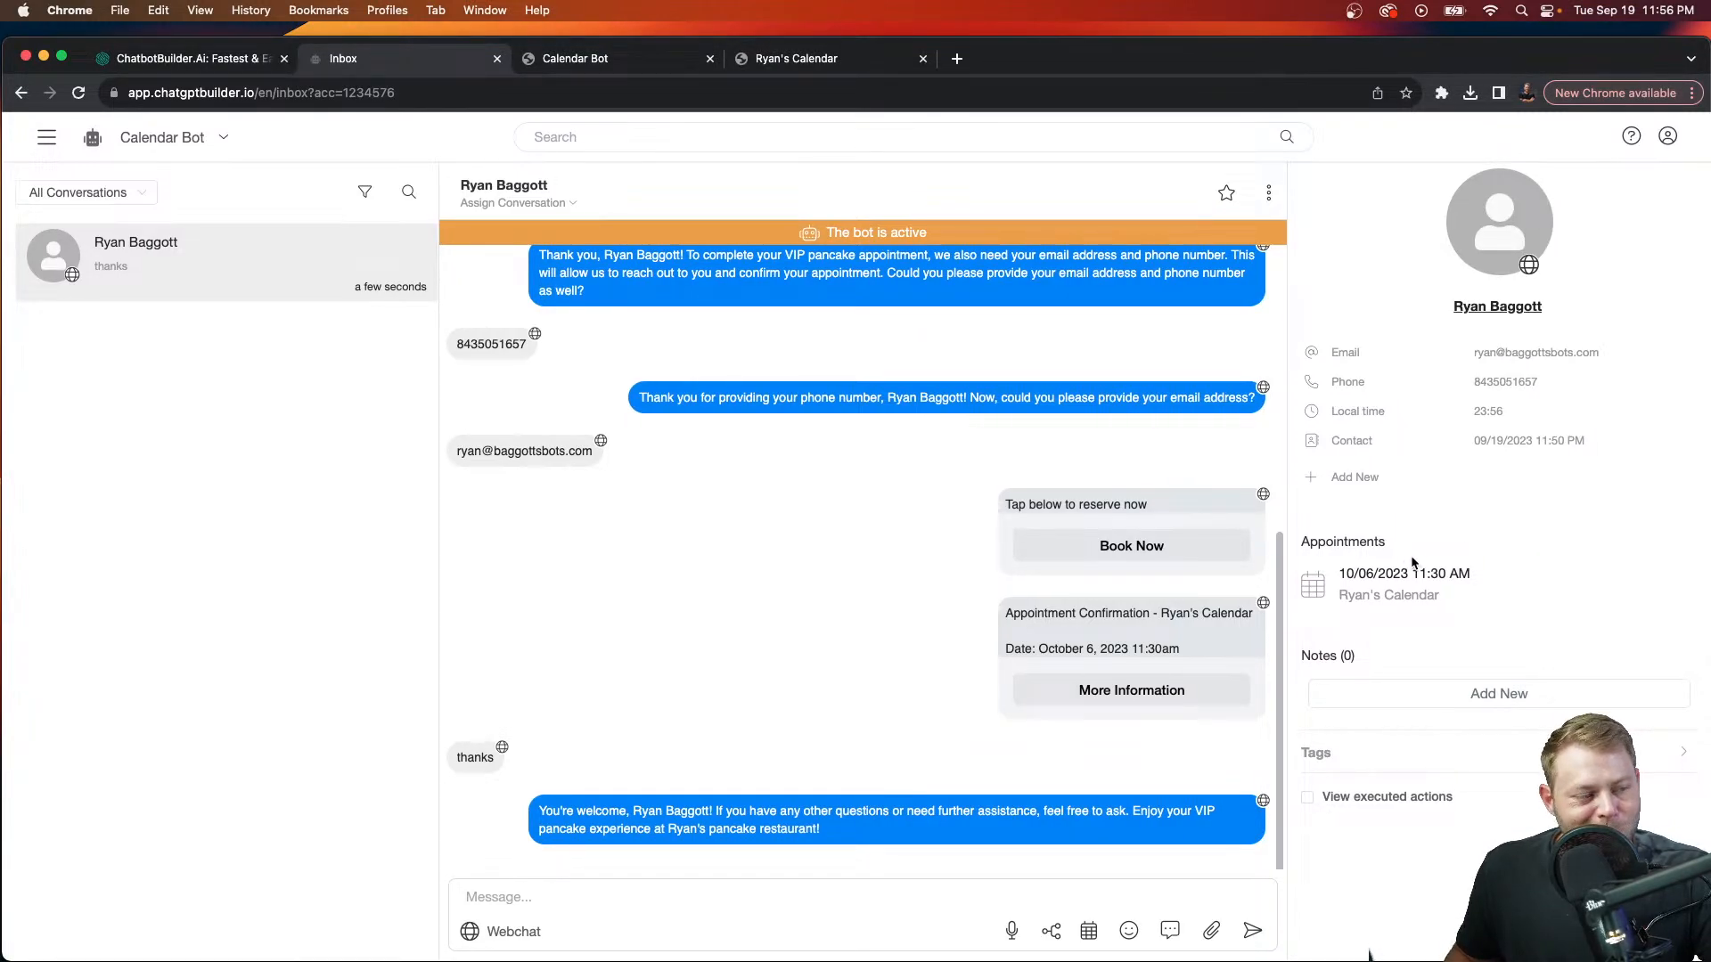
pyautogui.click(571, 206)
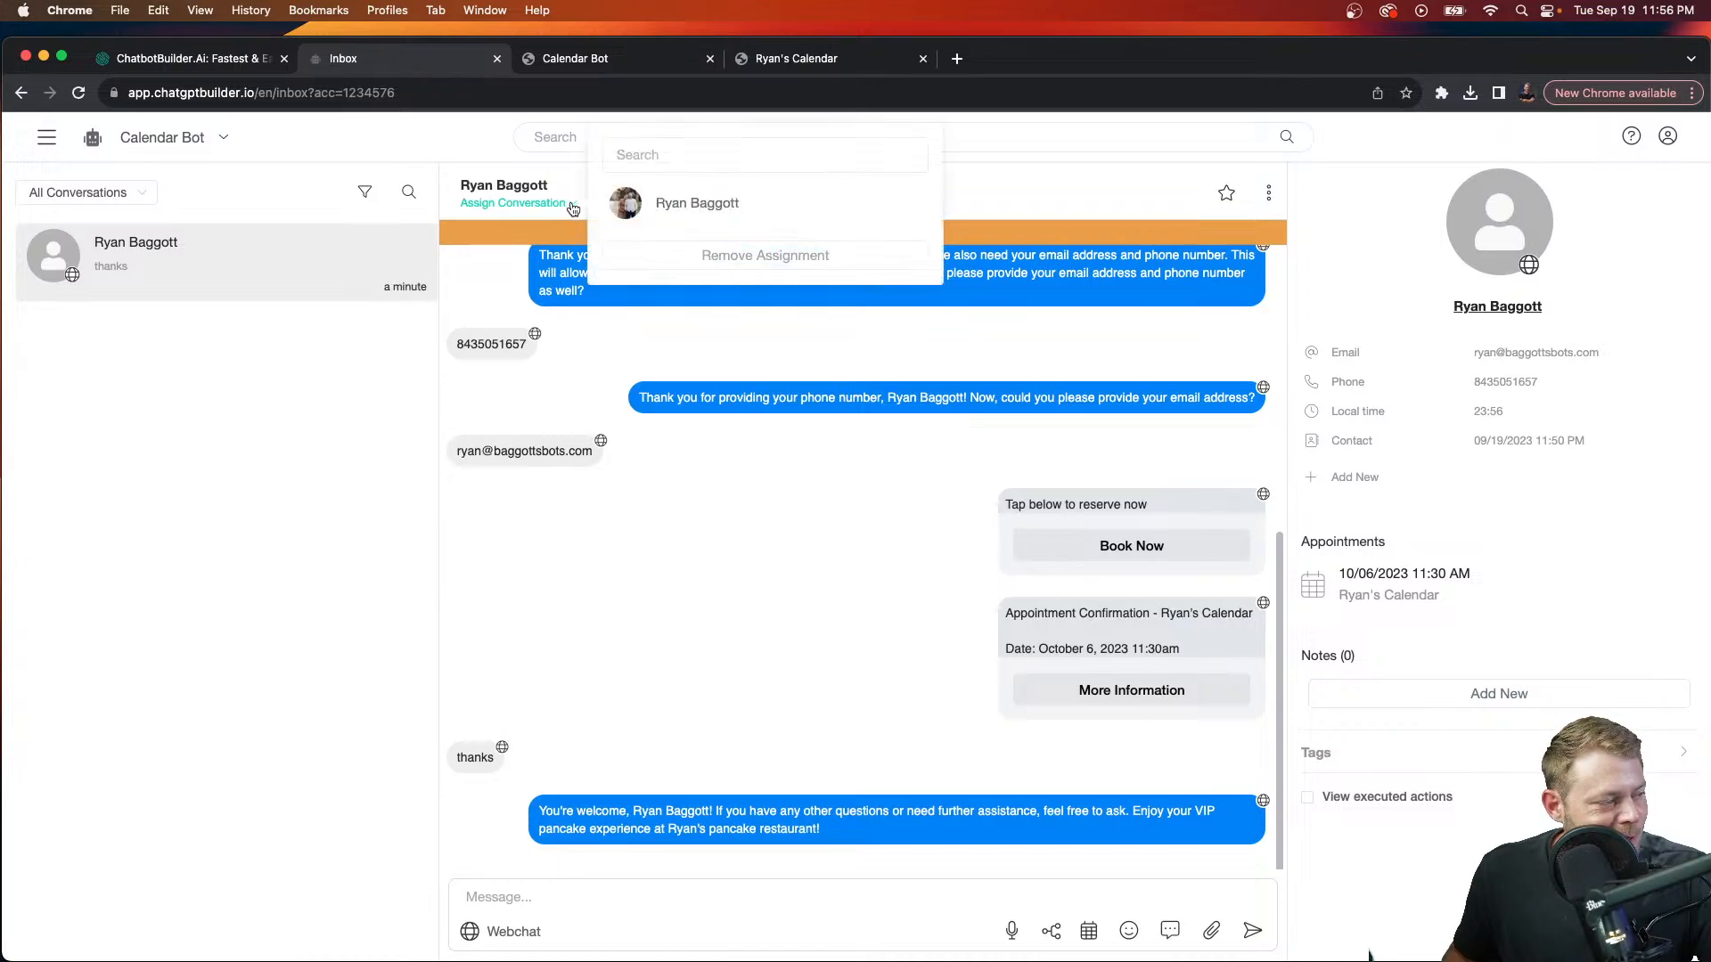
pyautogui.click(671, 206)
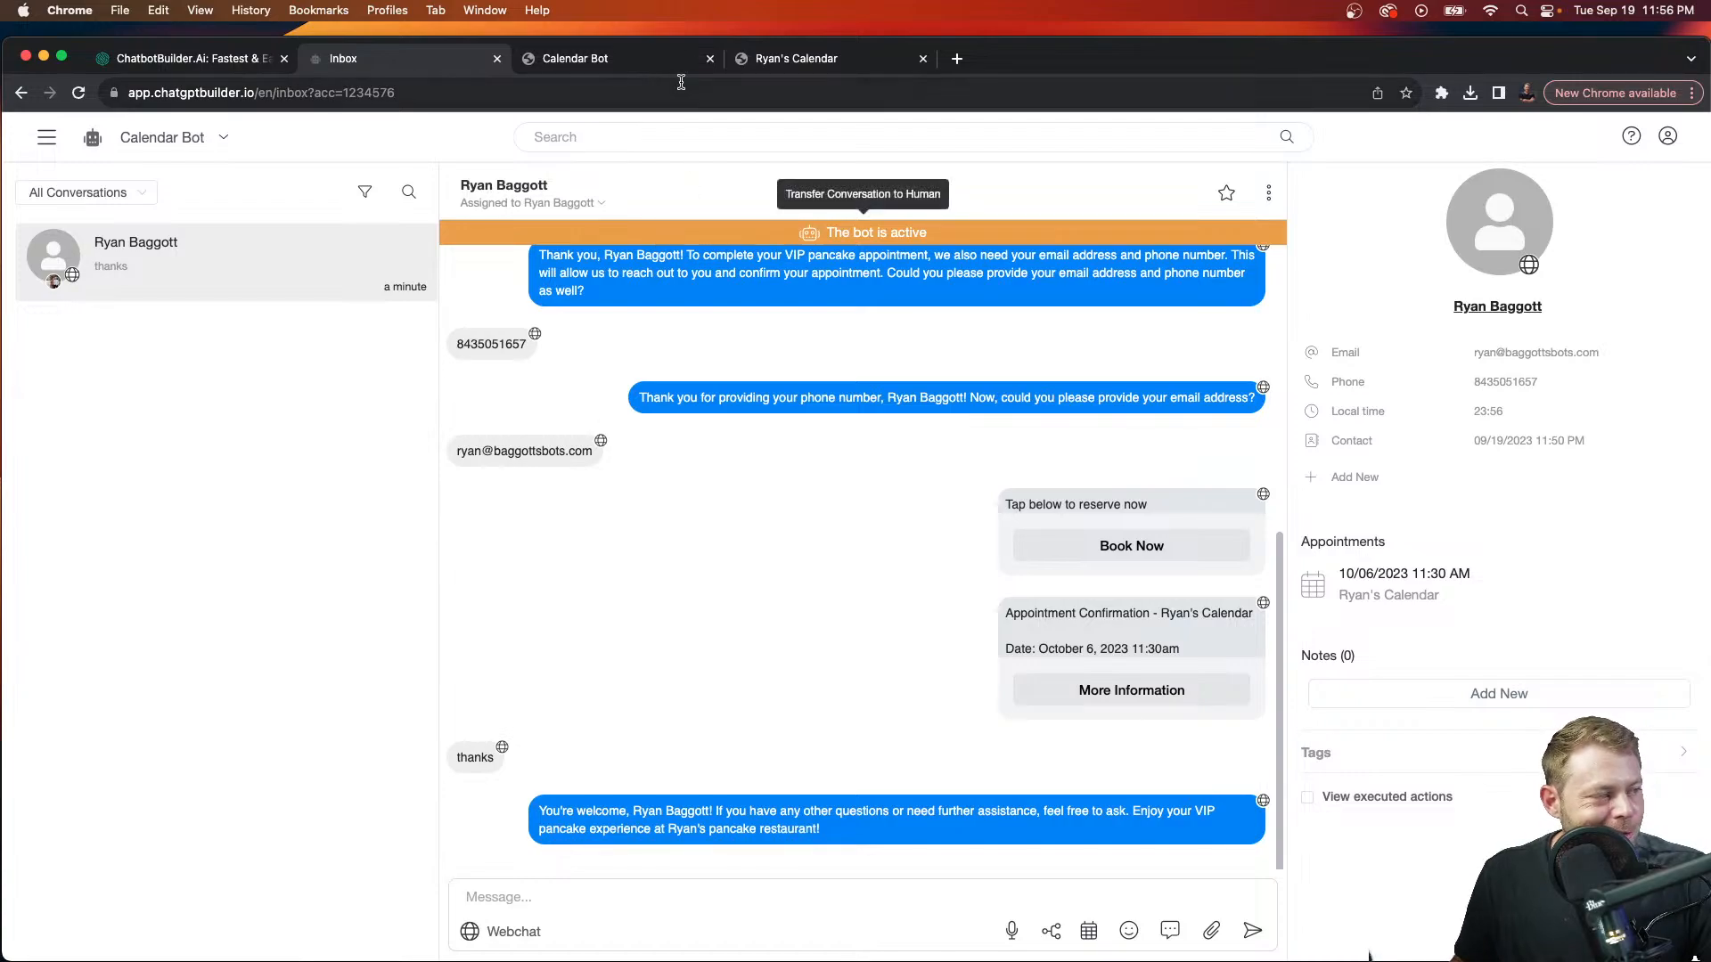
pyautogui.click(641, 71)
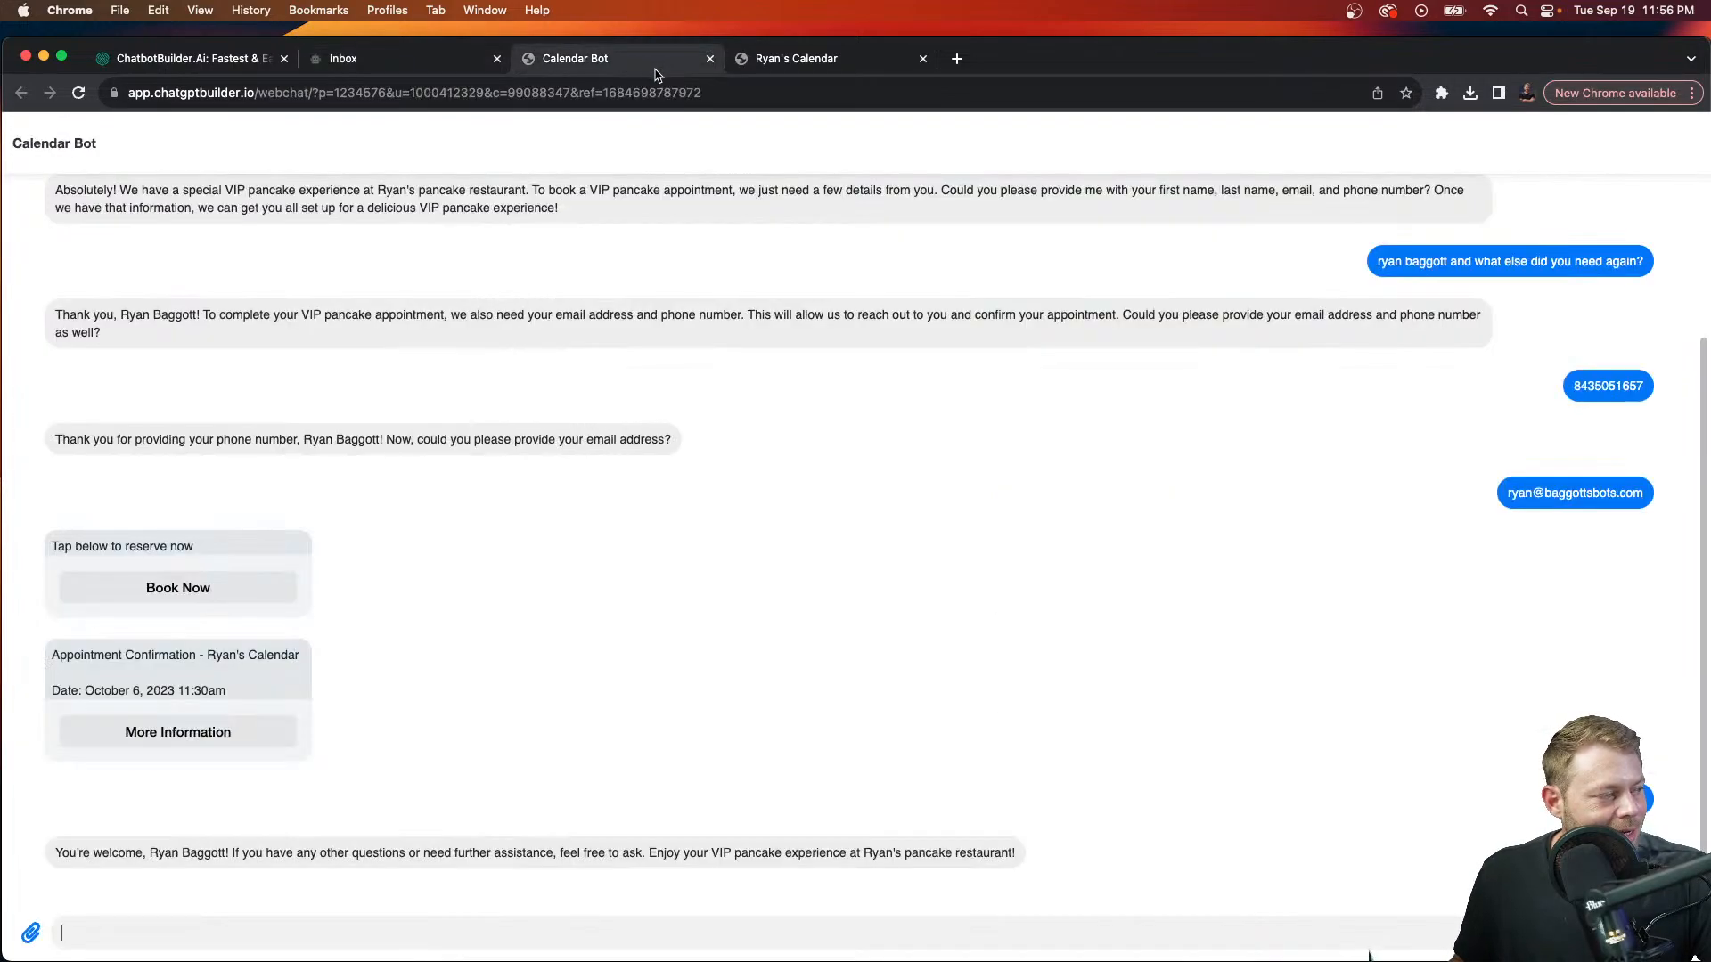
# Step: Load the copied Calendar Bot webchat URL in a new incognito window sized beside the inbox
pyautogui.click(635, 89)
pyautogui.press('super+c')
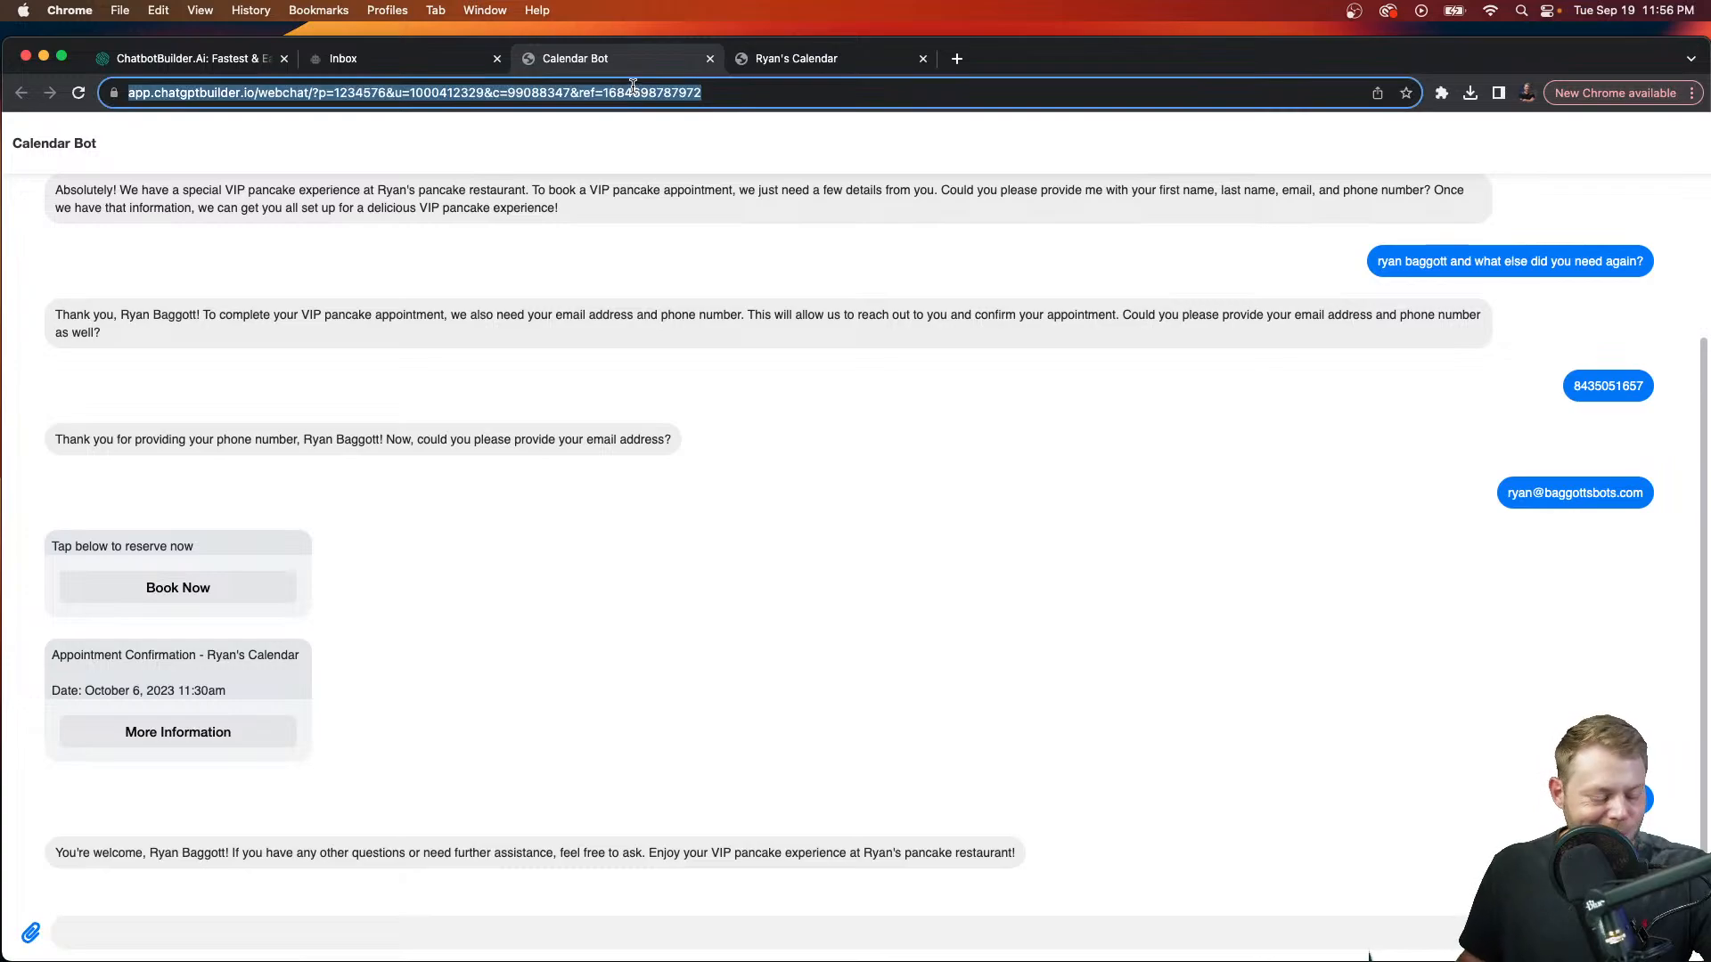
pyautogui.click(123, 12)
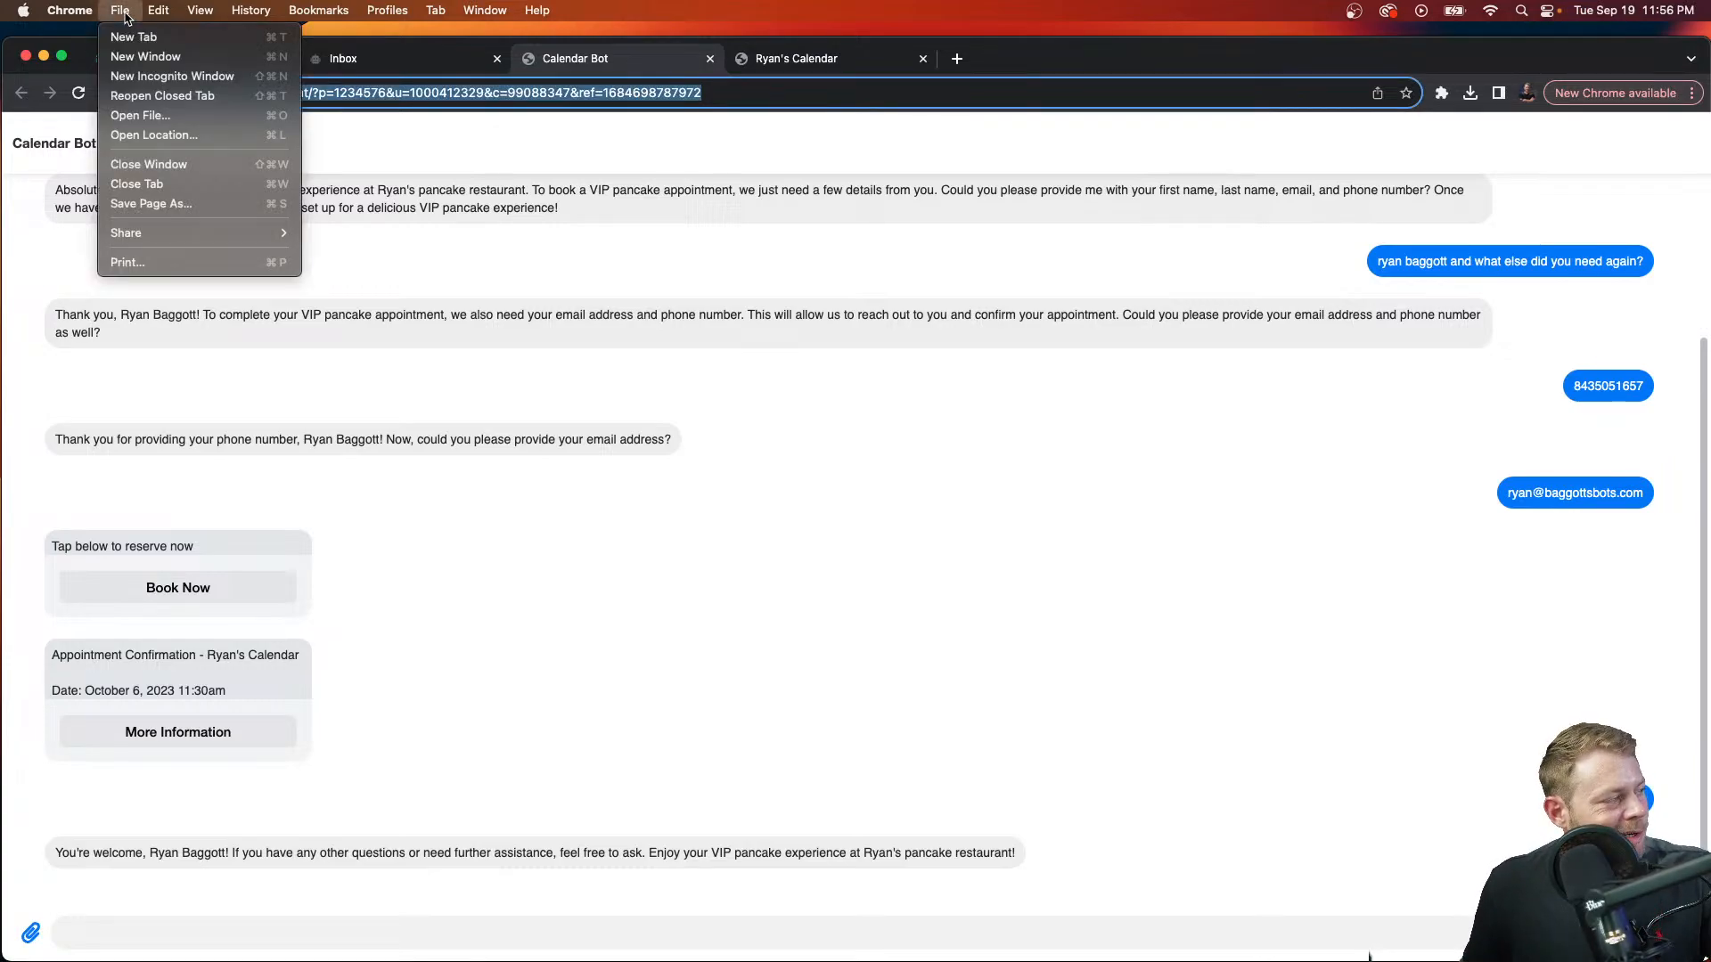
pyautogui.click(169, 76)
pyautogui.press('super+v')
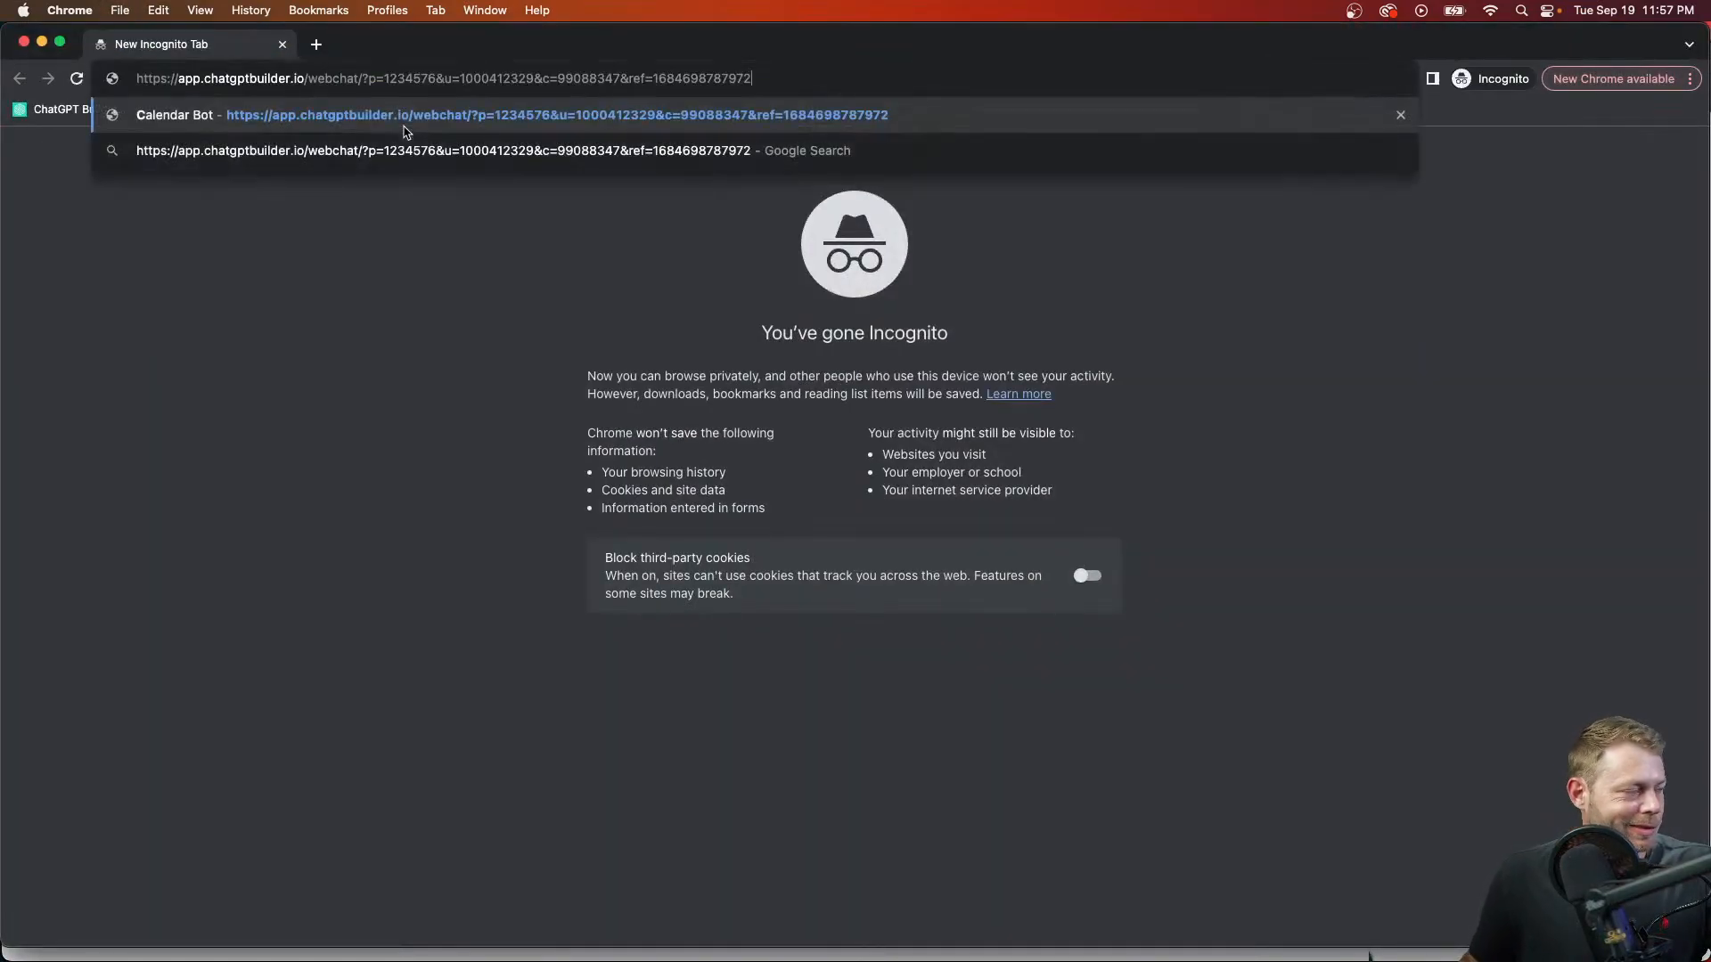
pyautogui.press('Return')
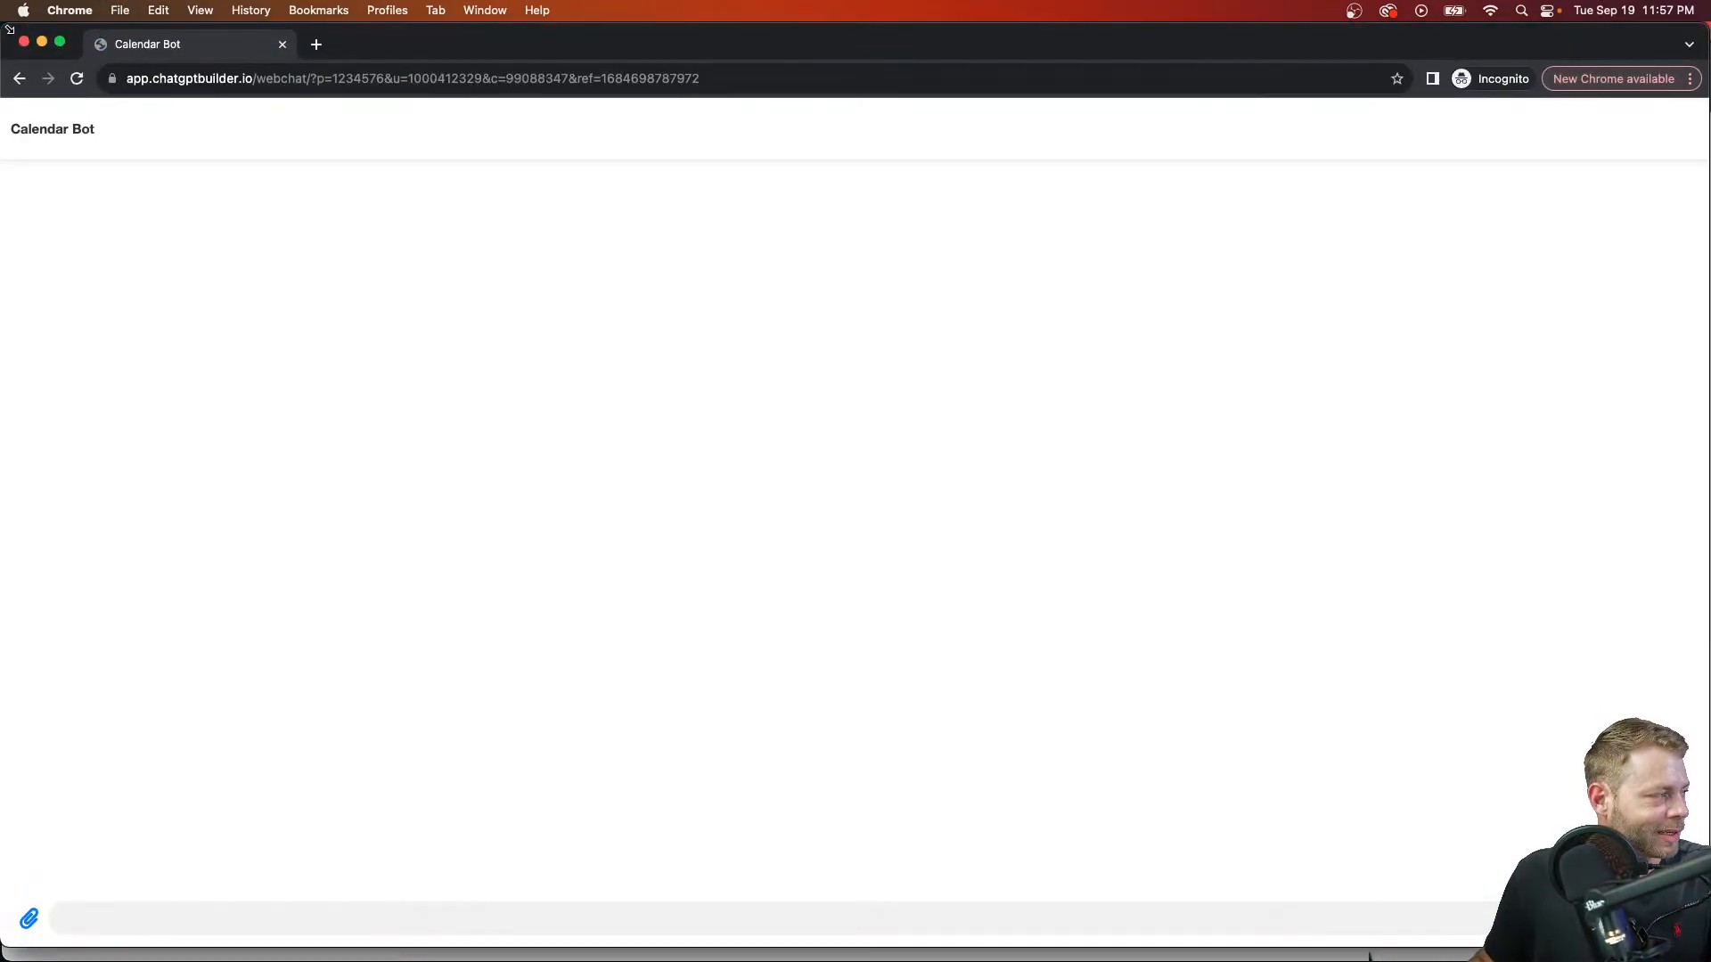
pyautogui.moveTo(28, 25); pyautogui.dragTo(564, 15)
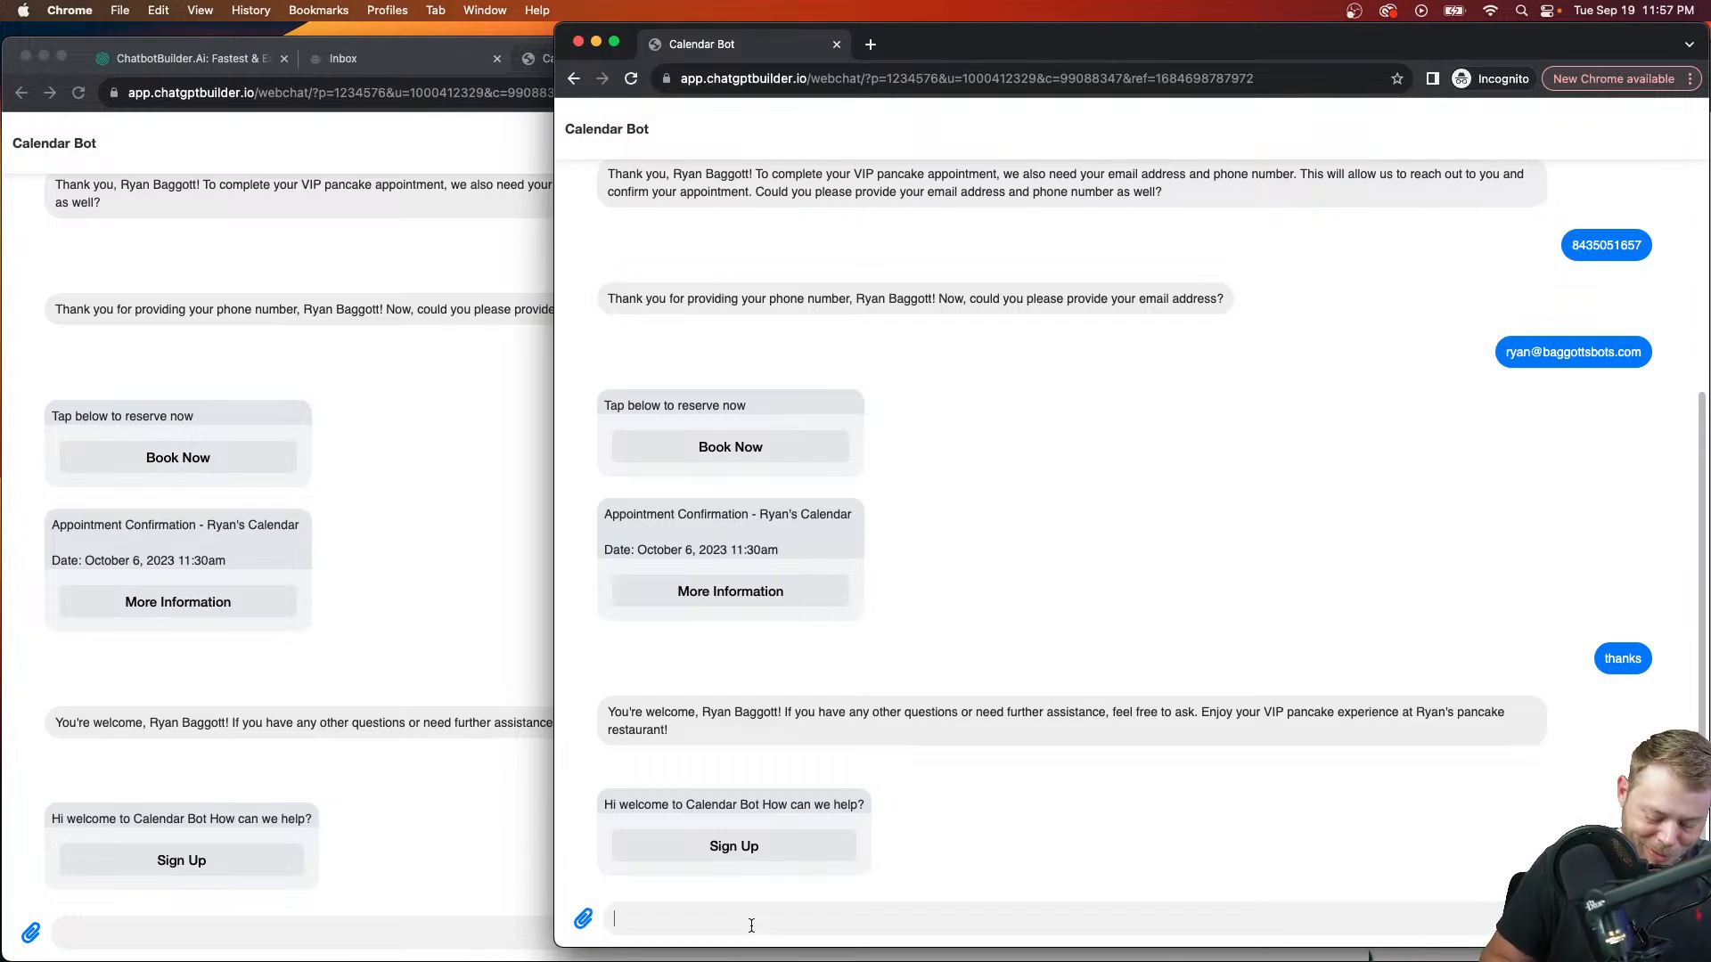
# Step: Send a greeting introducing the new visitor by name, and close the old webchat and booking tabs
pyautogui.write('hey my name is')
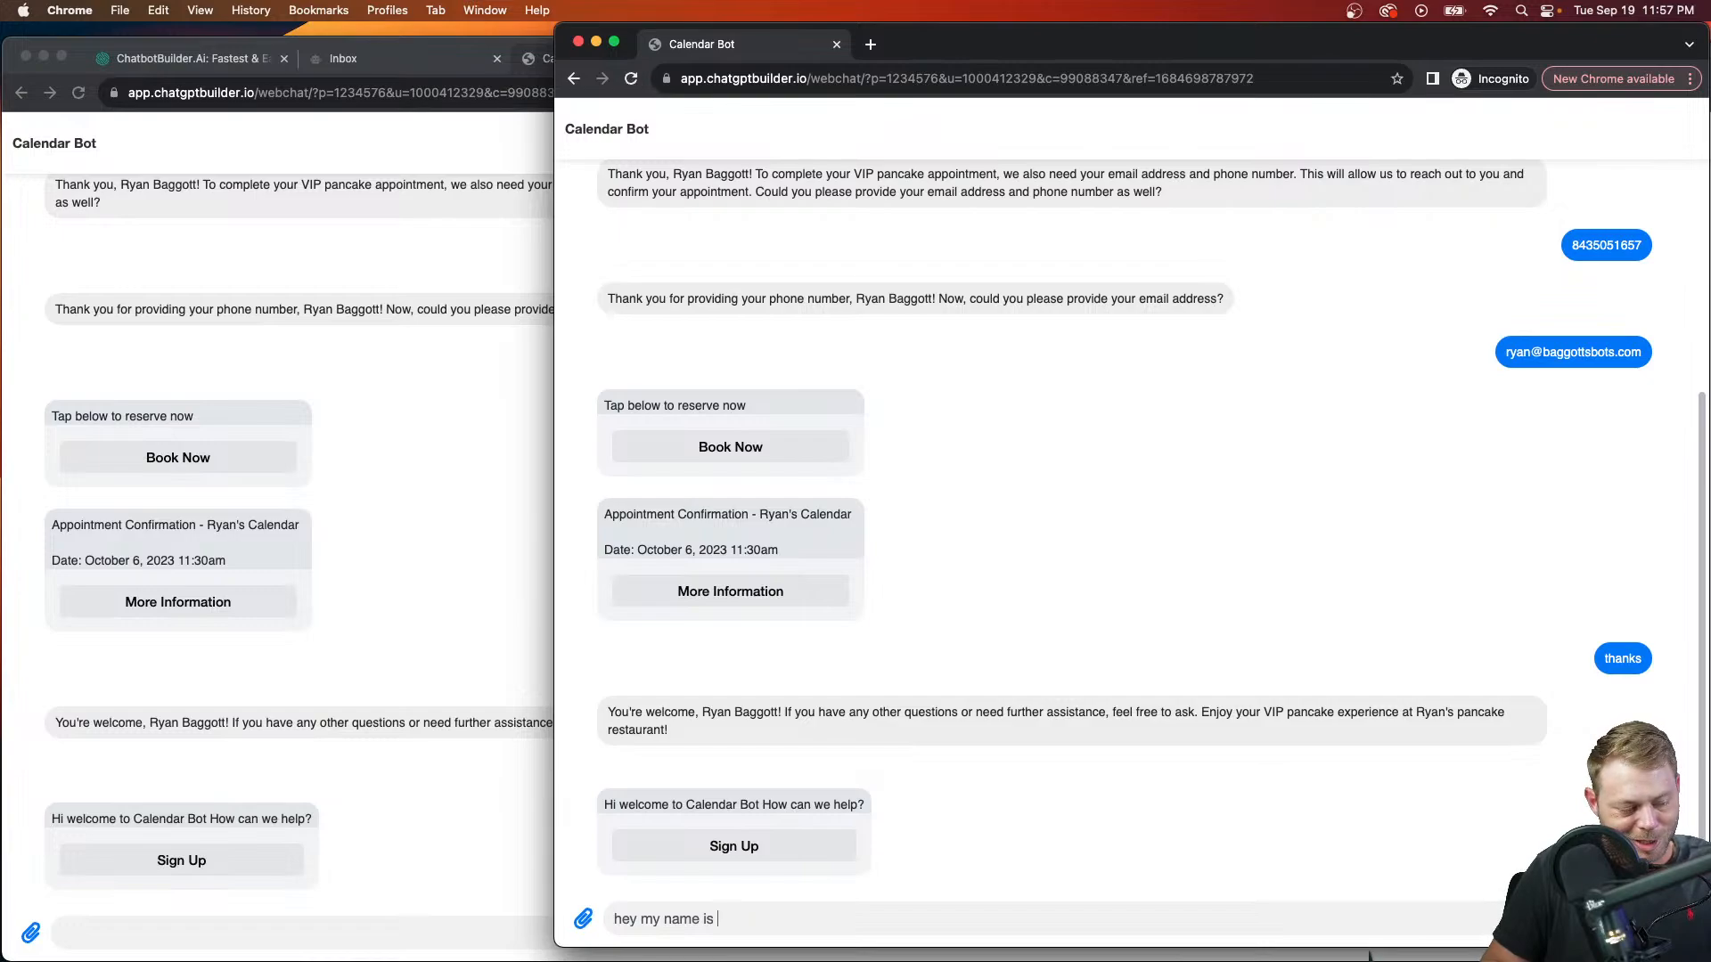
pyautogui.write(' John')
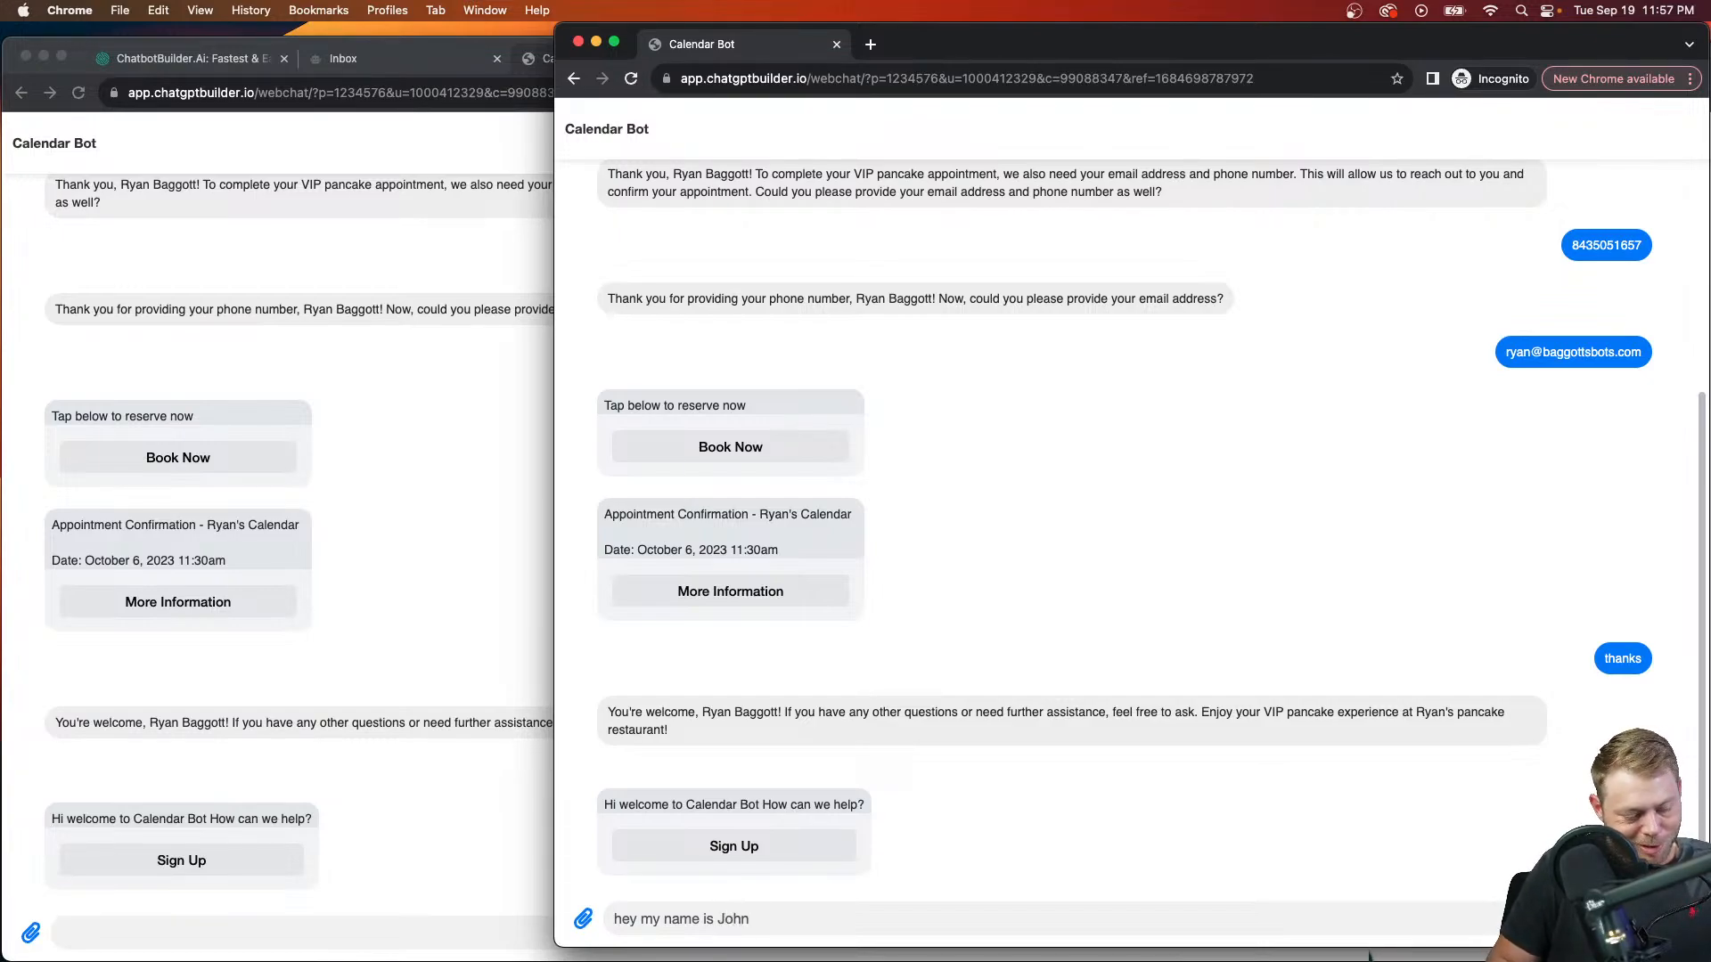
pyautogui.write(' Smith')
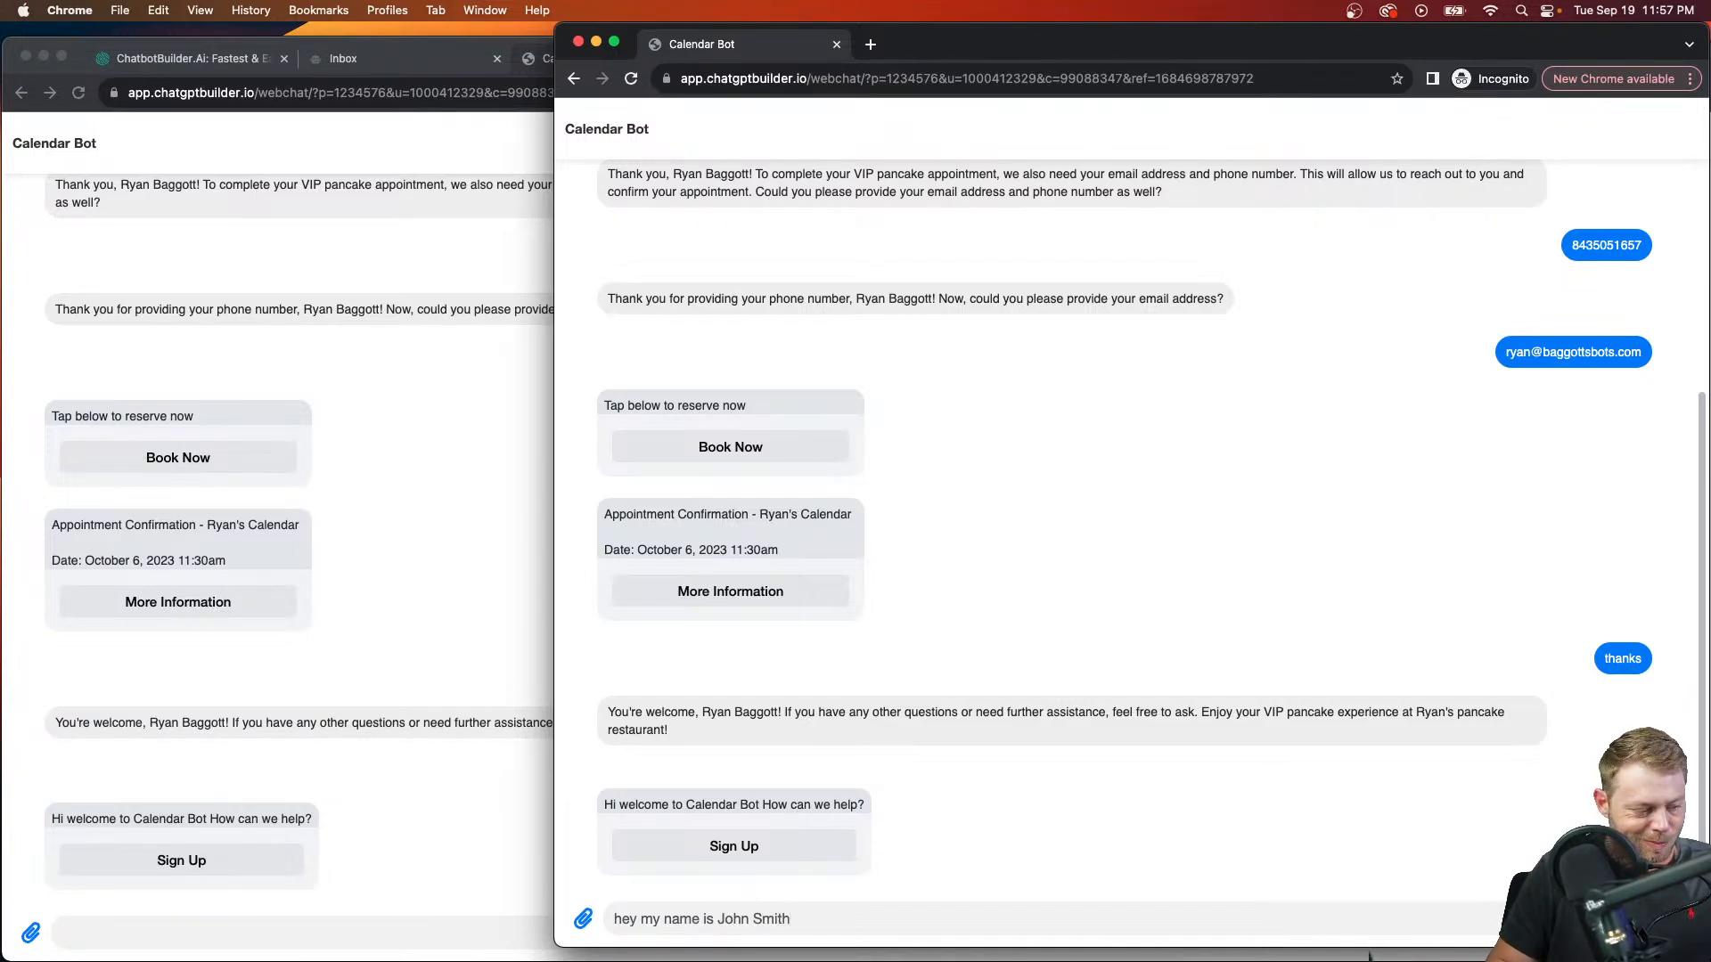
pyautogui.press('Return')
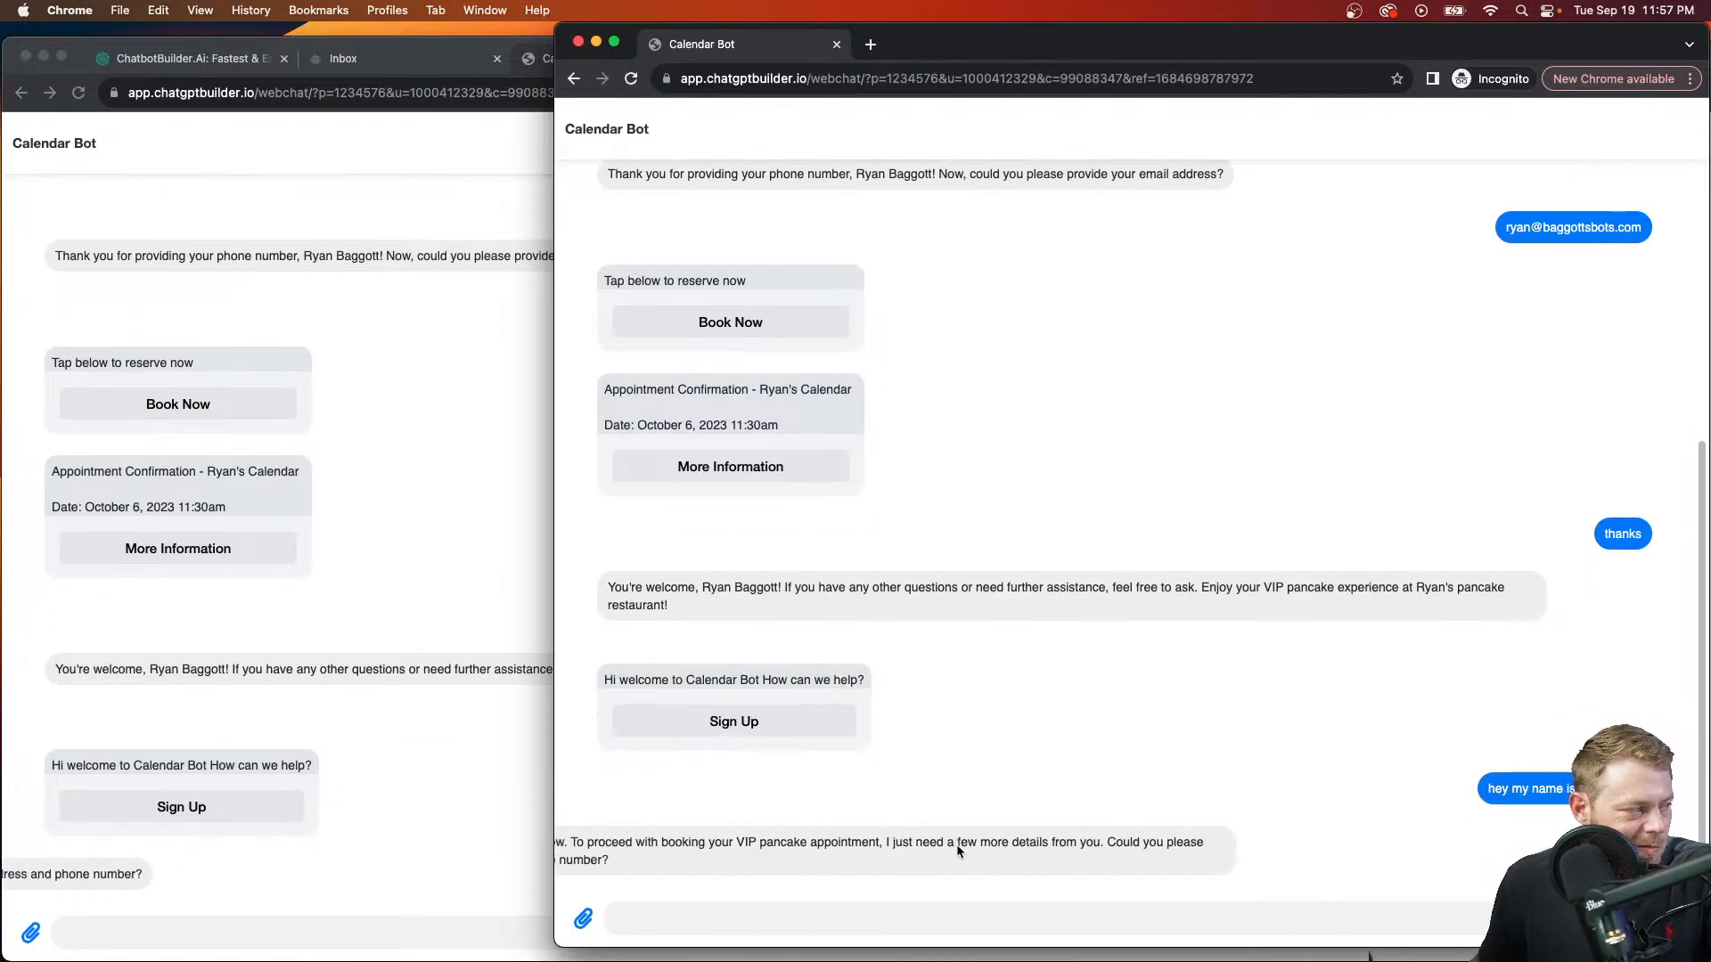
pyautogui.click(536, 94)
pyautogui.click(710, 58)
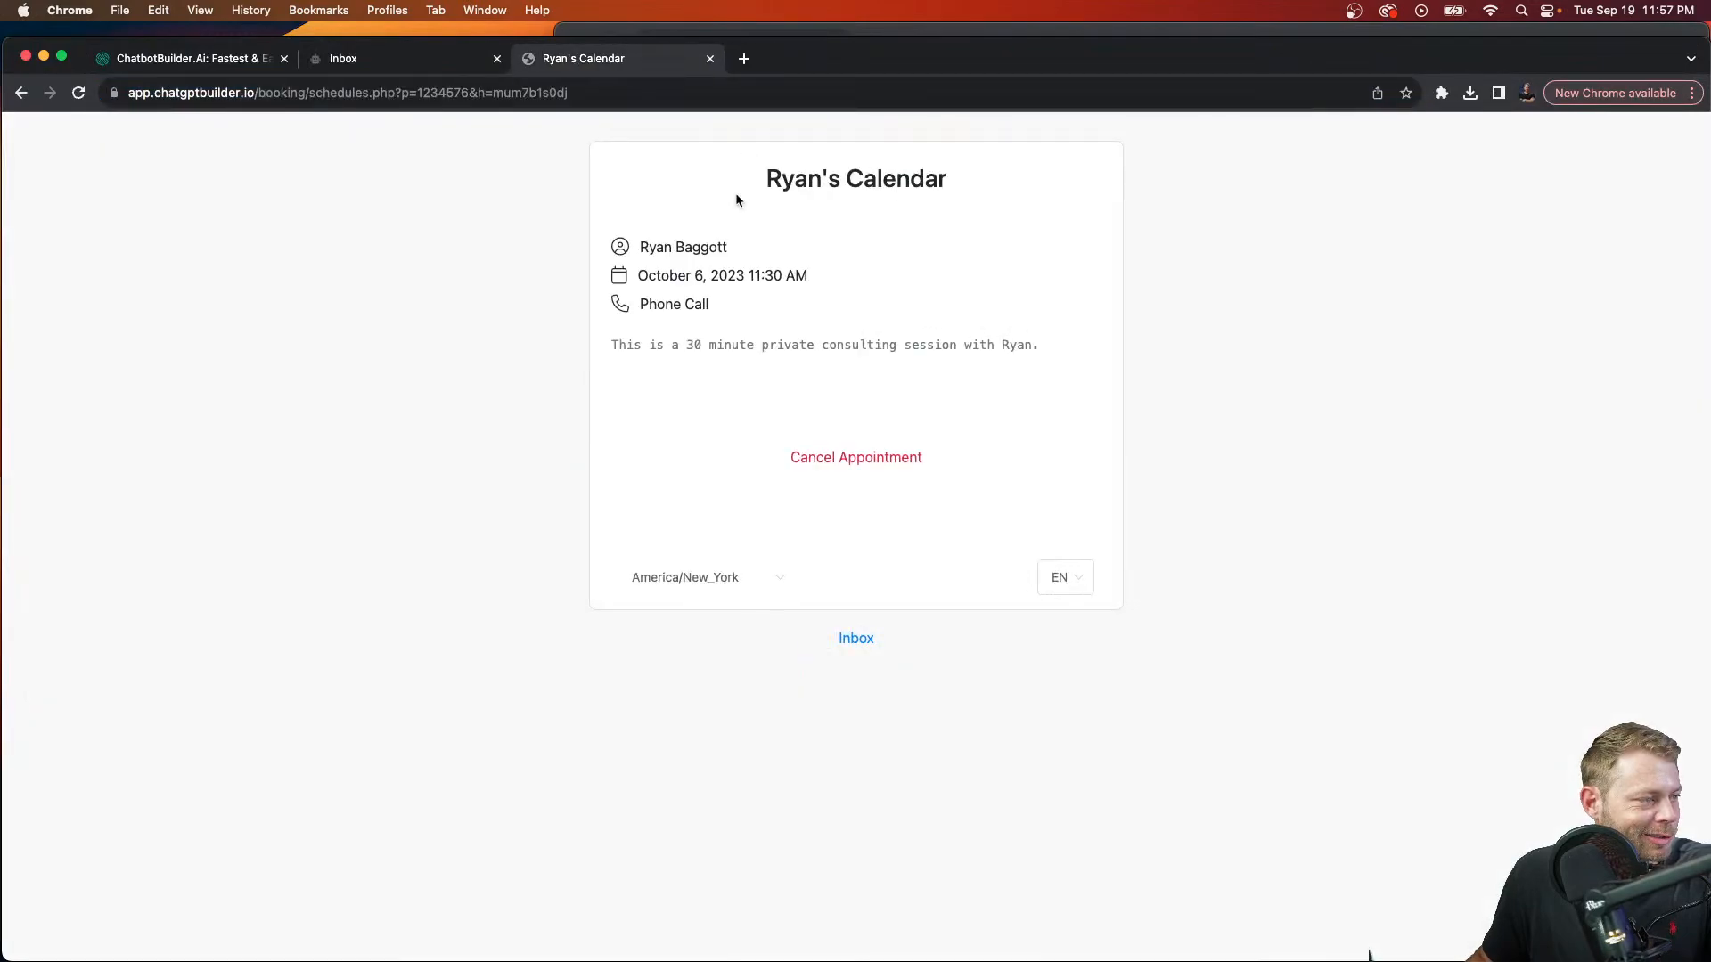
pyautogui.click(711, 58)
pyautogui.click(846, 34)
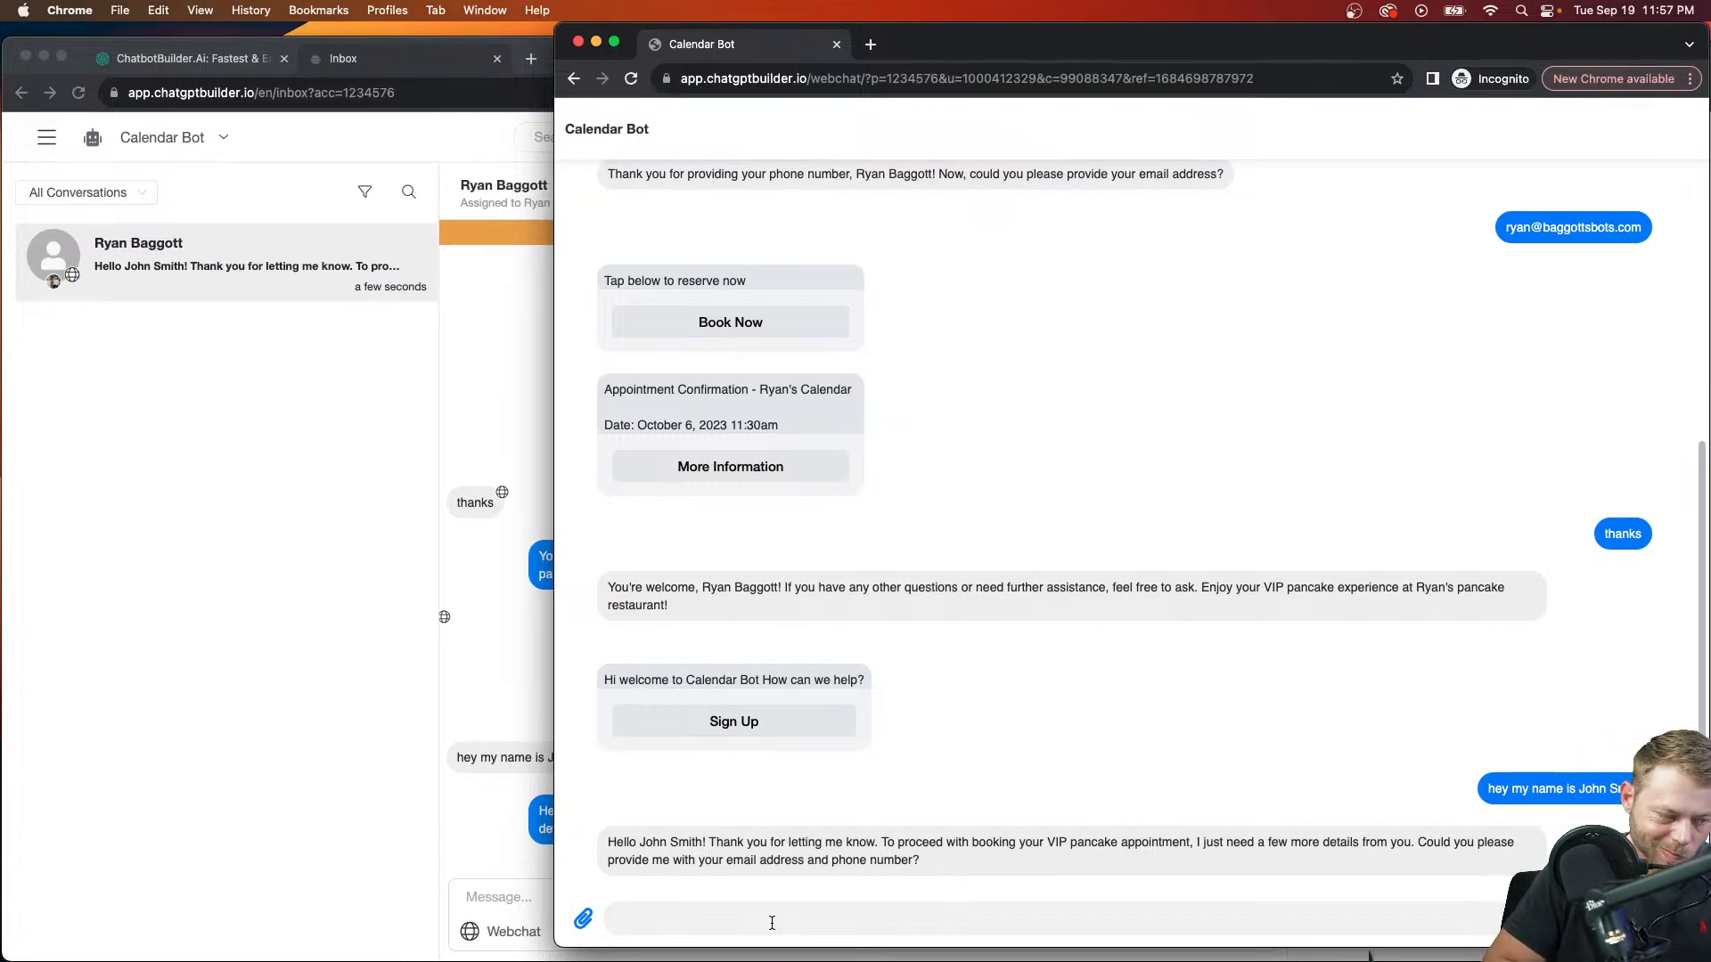
# Step: Dictate the visitor's email and phone number, delete the extra 912 prefix, and send it
pyautogui.press('F5')
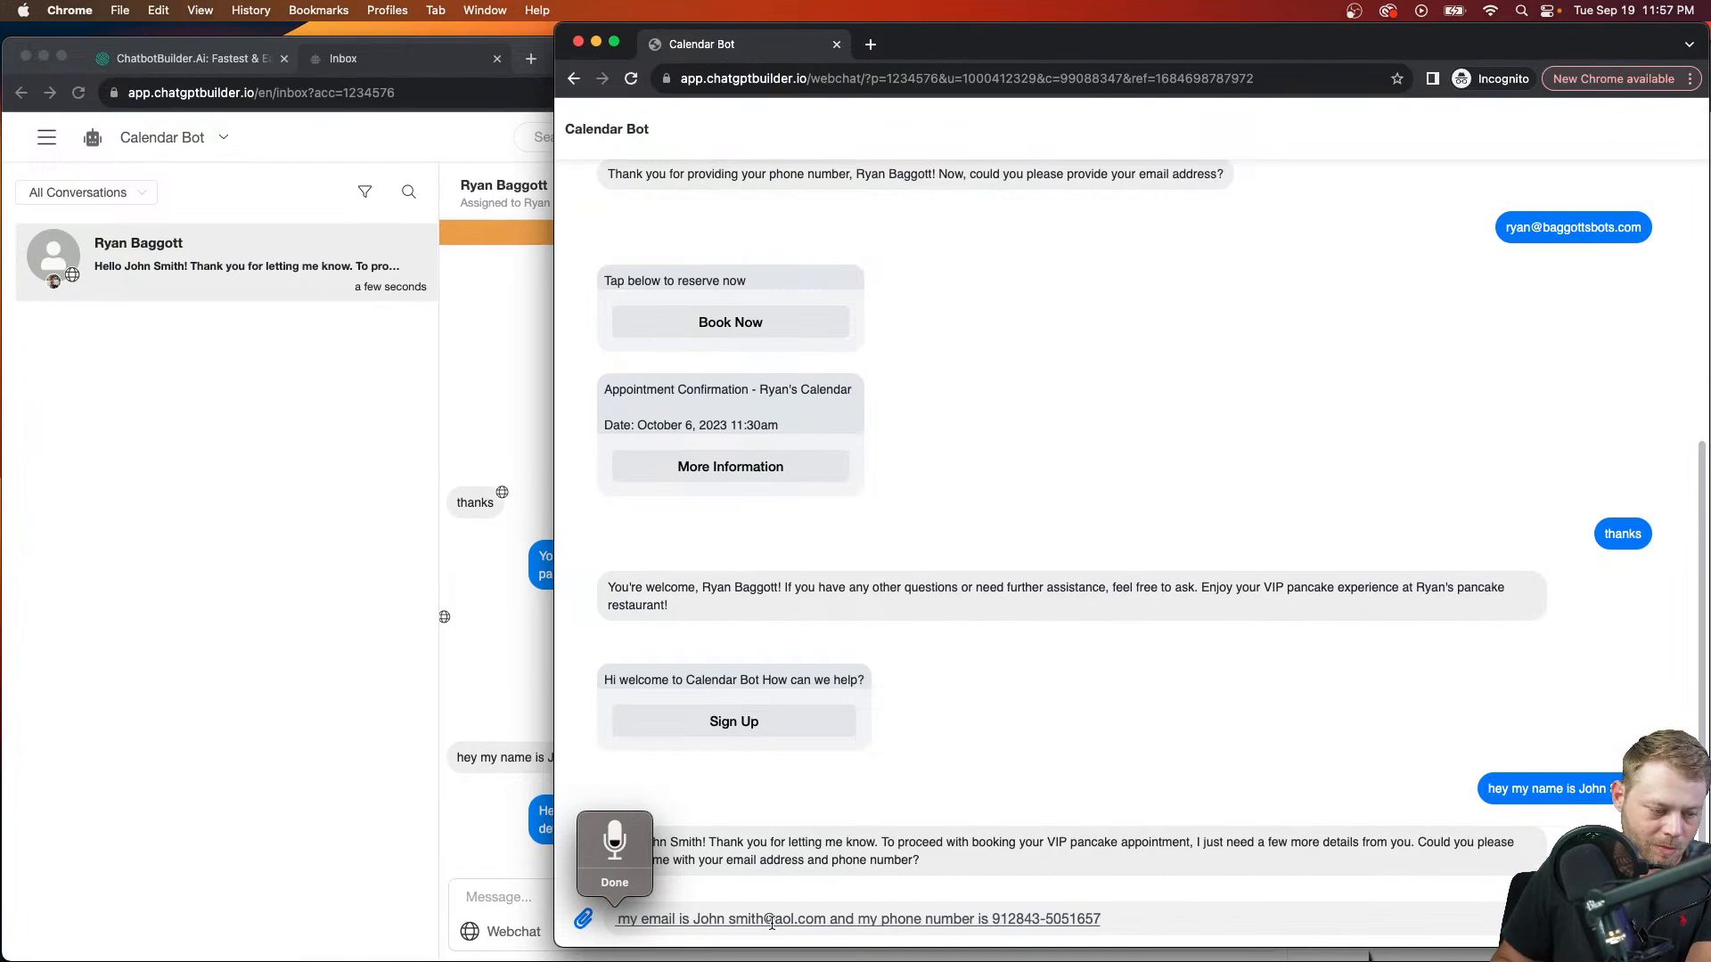
pyautogui.press('Escape')
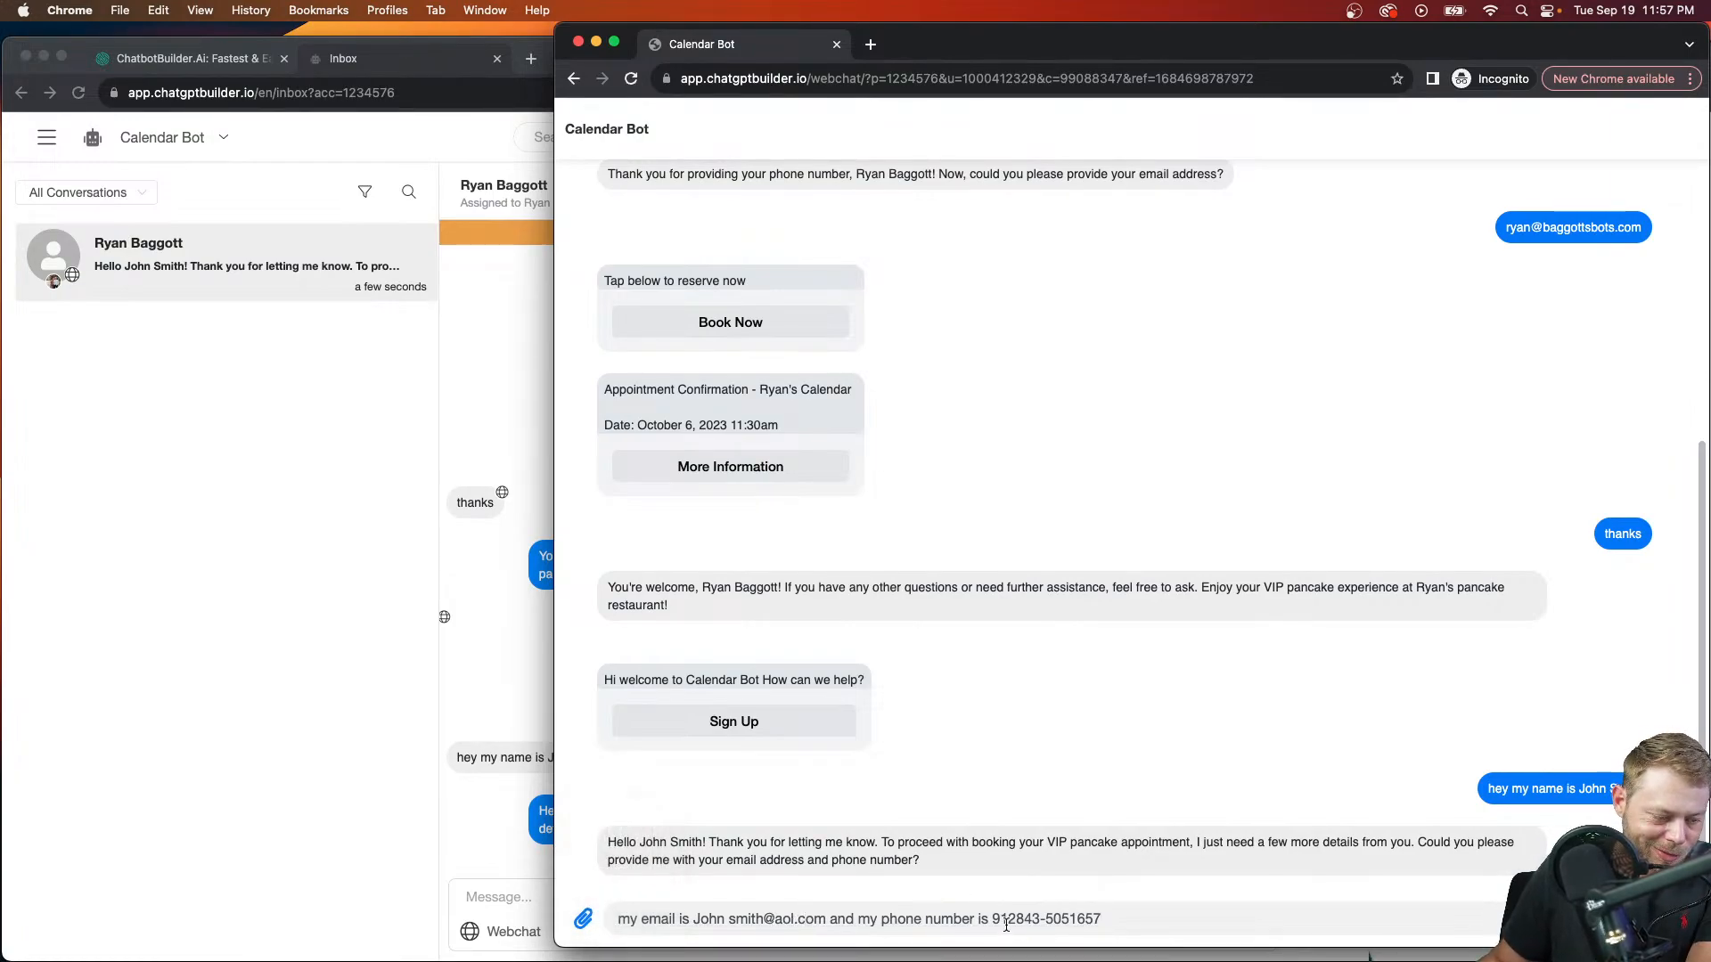
pyautogui.moveTo(1019, 919); pyautogui.dragTo(992, 919)
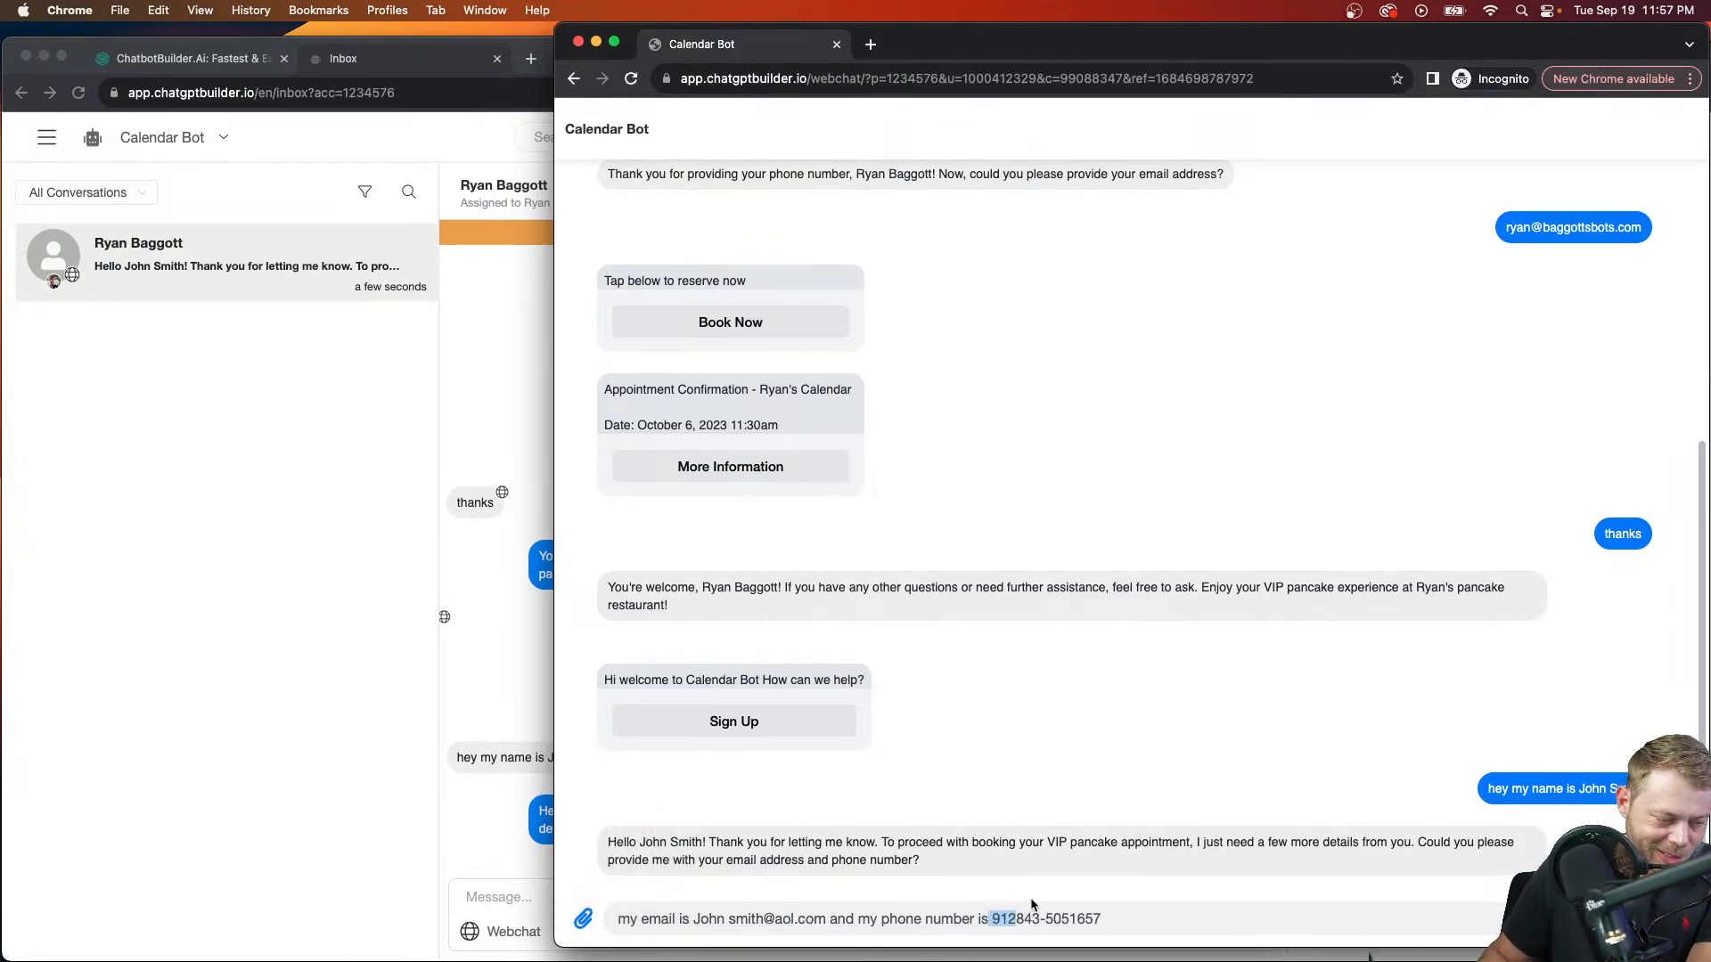
pyautogui.press('BackSpace')
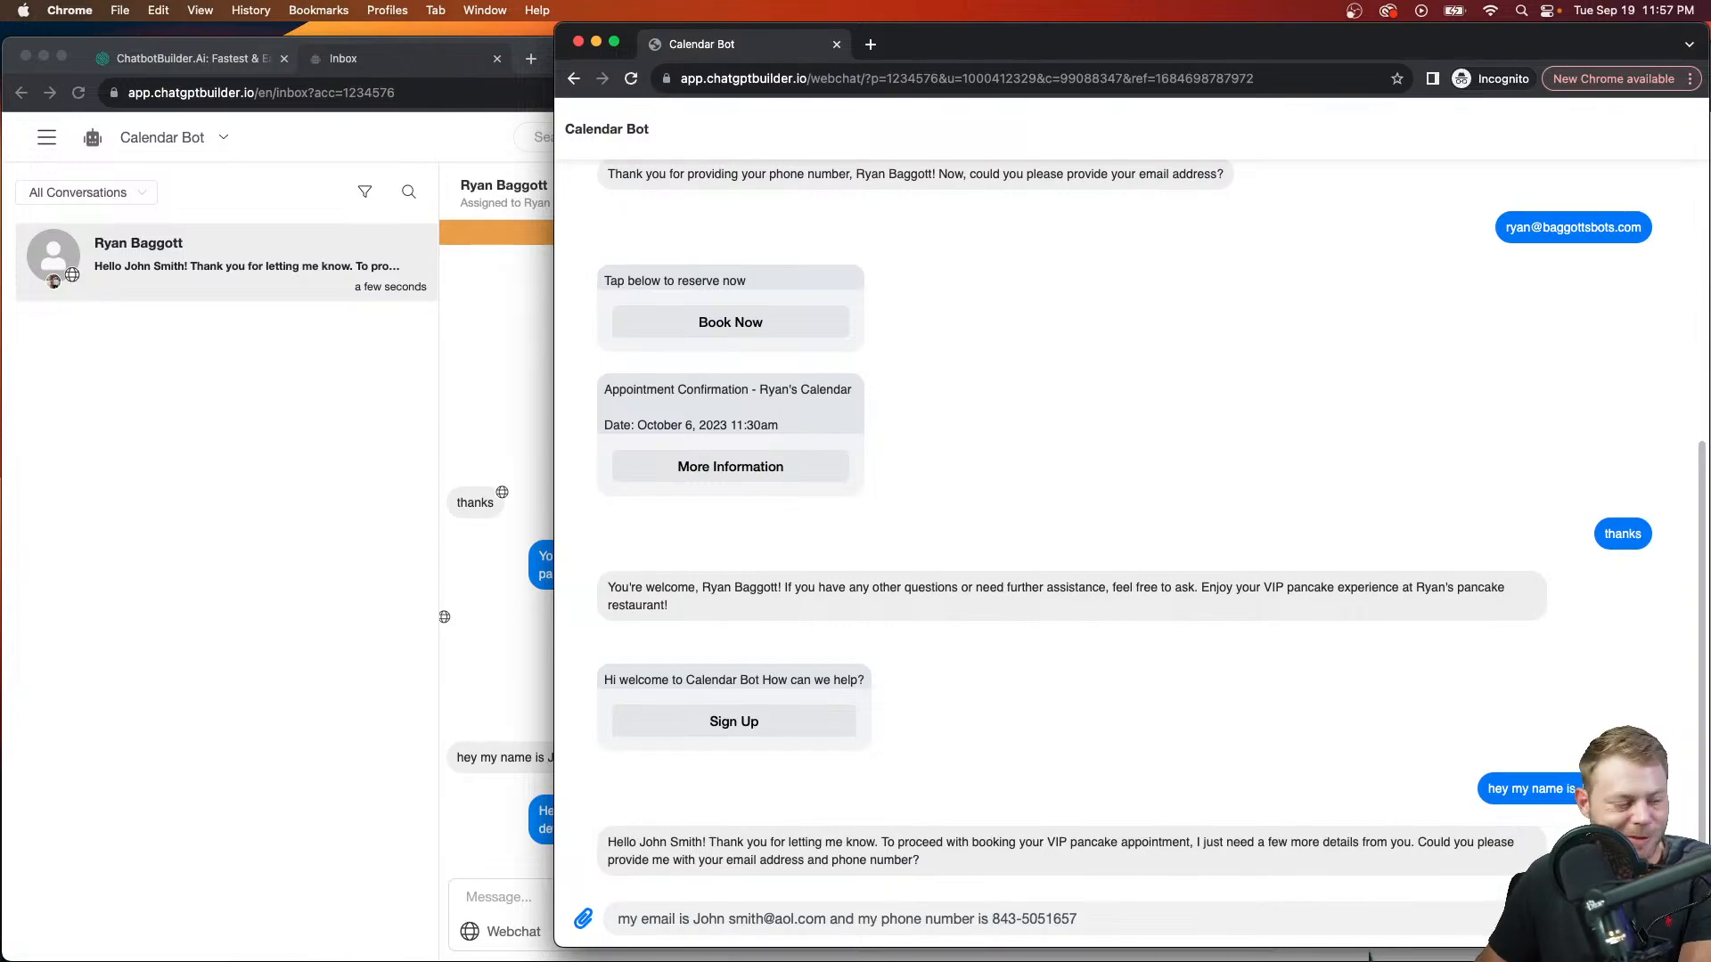
pyautogui.press('Return')
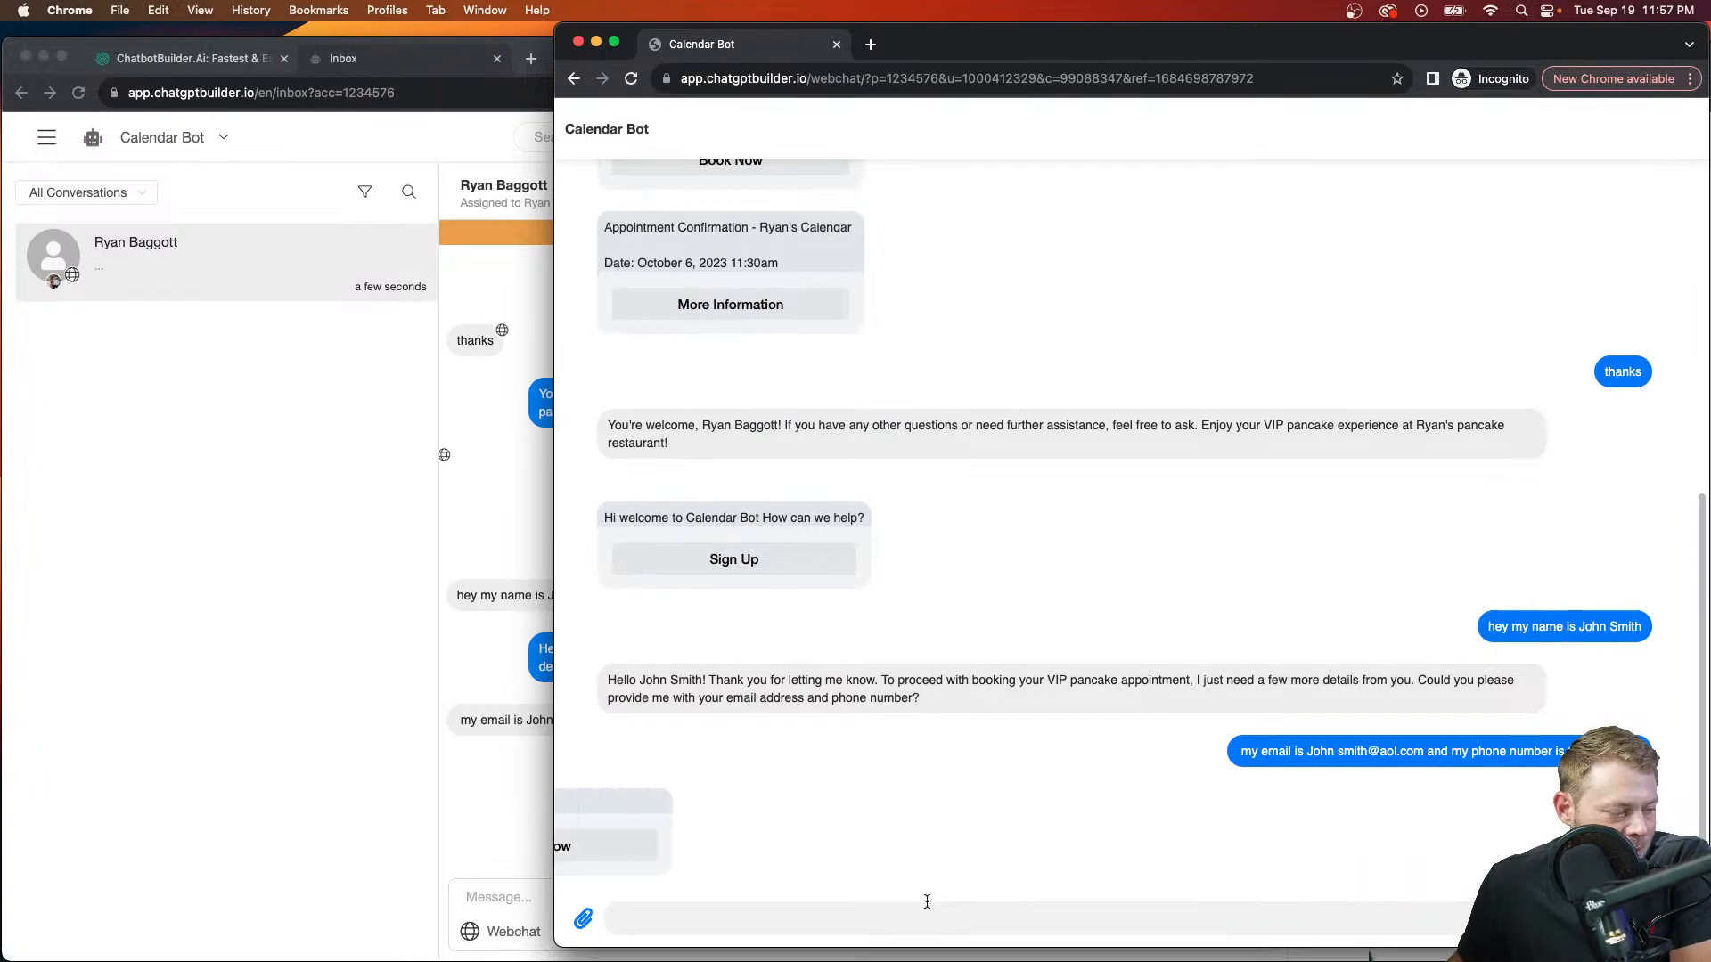
# Step: Book the September 21, 2023 12:00 PM slot from the chat's booking card and close the booking tab
pyautogui.click(756, 847)
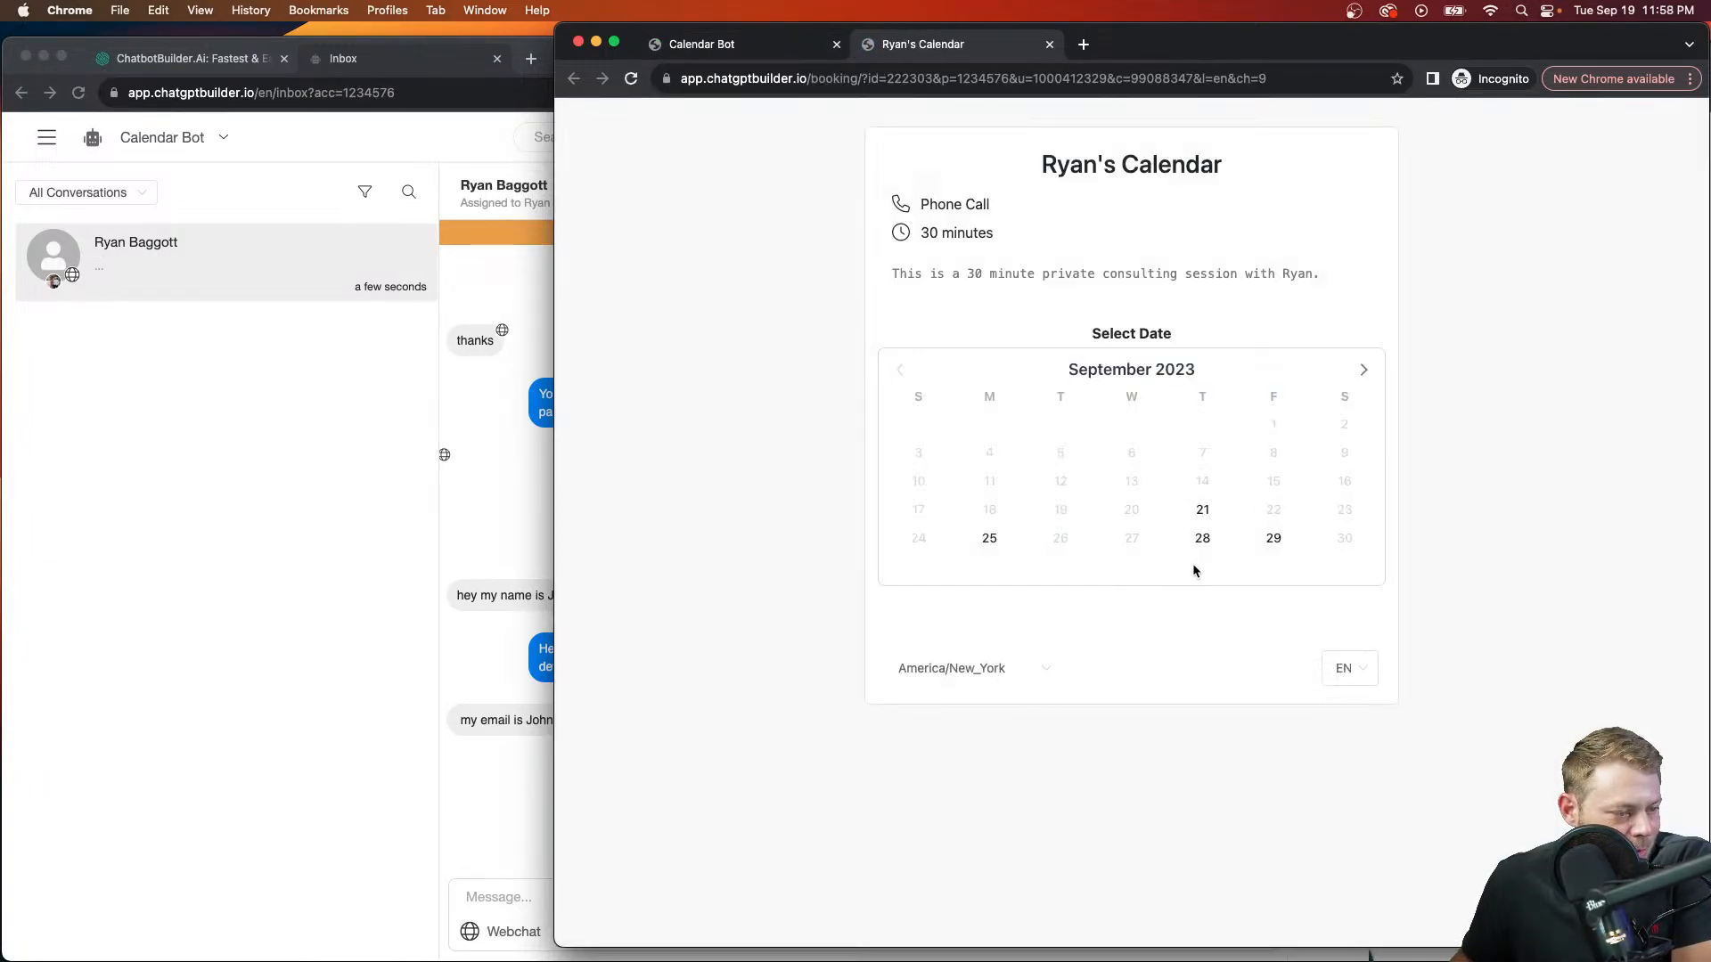
pyautogui.click(1203, 511)
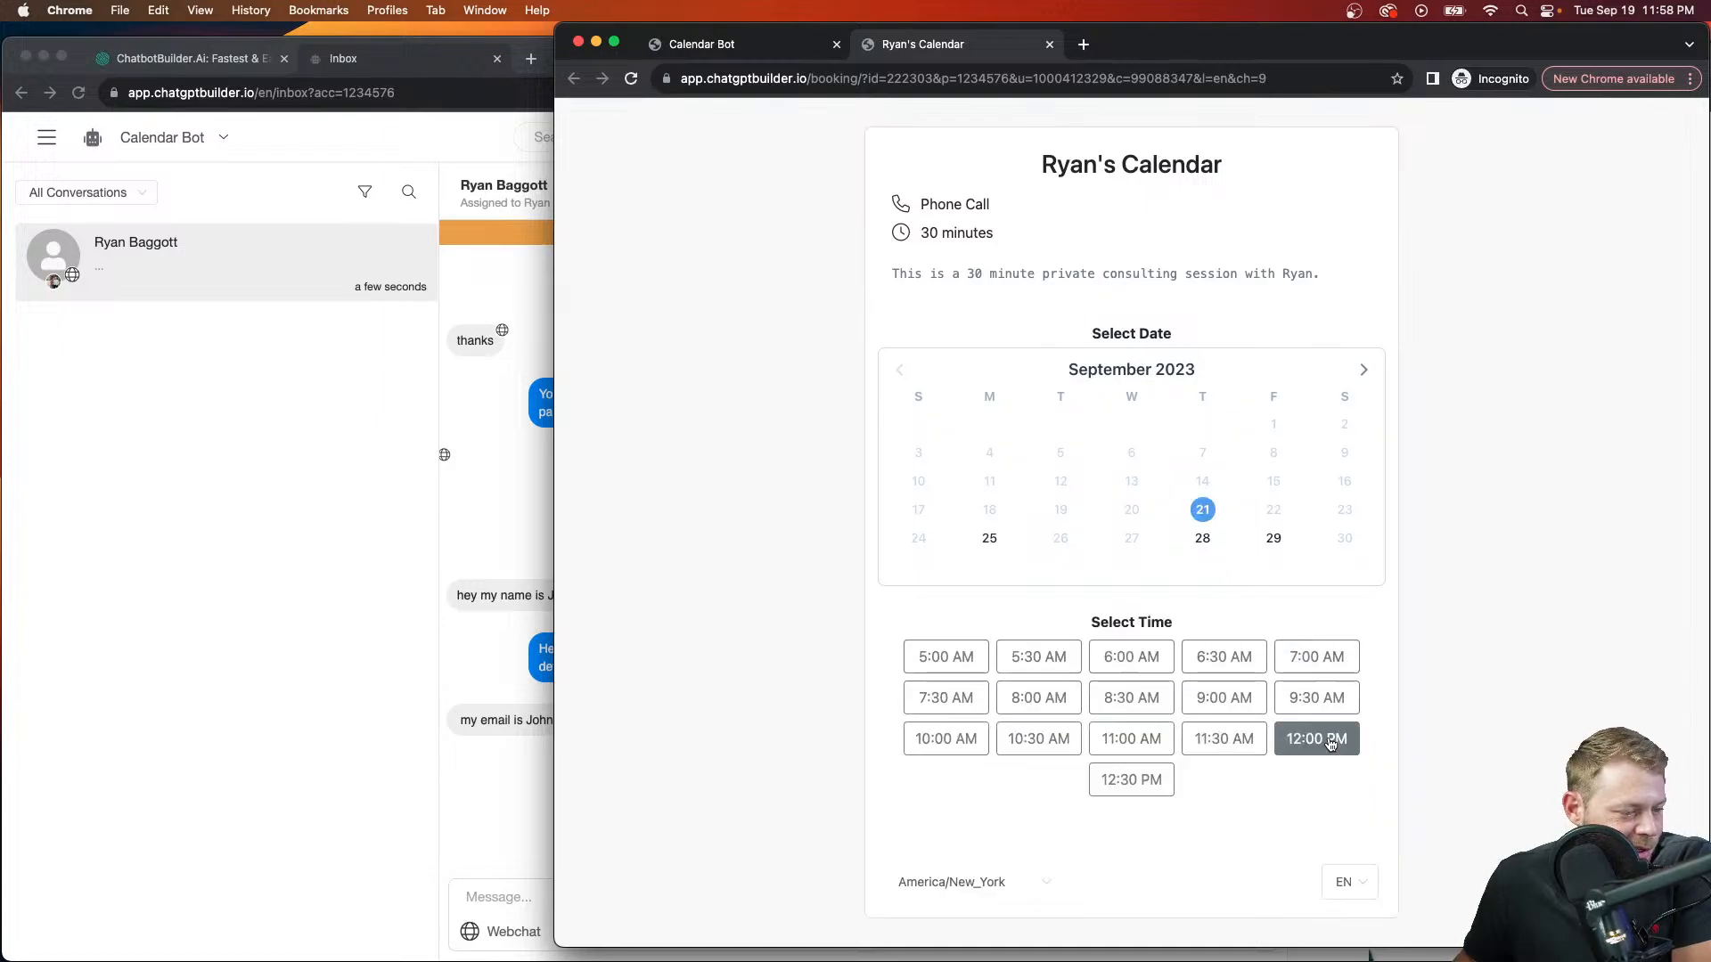
pyautogui.click(1316, 739)
pyautogui.click(1313, 851)
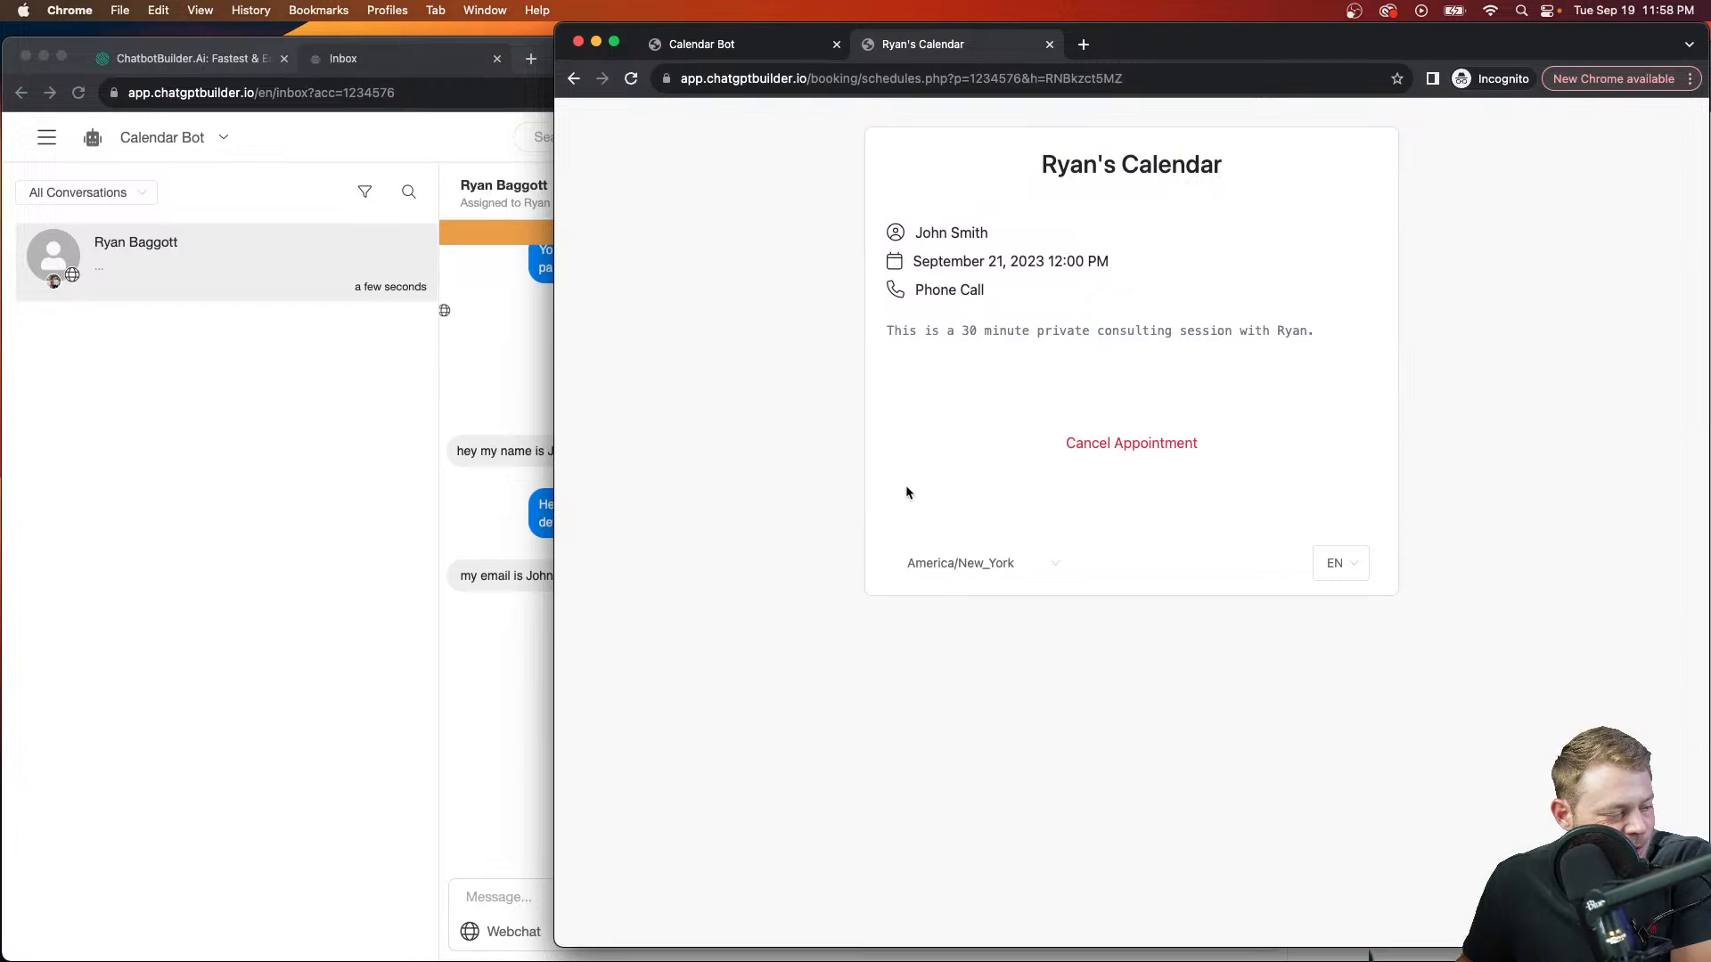
pyautogui.click(1049, 43)
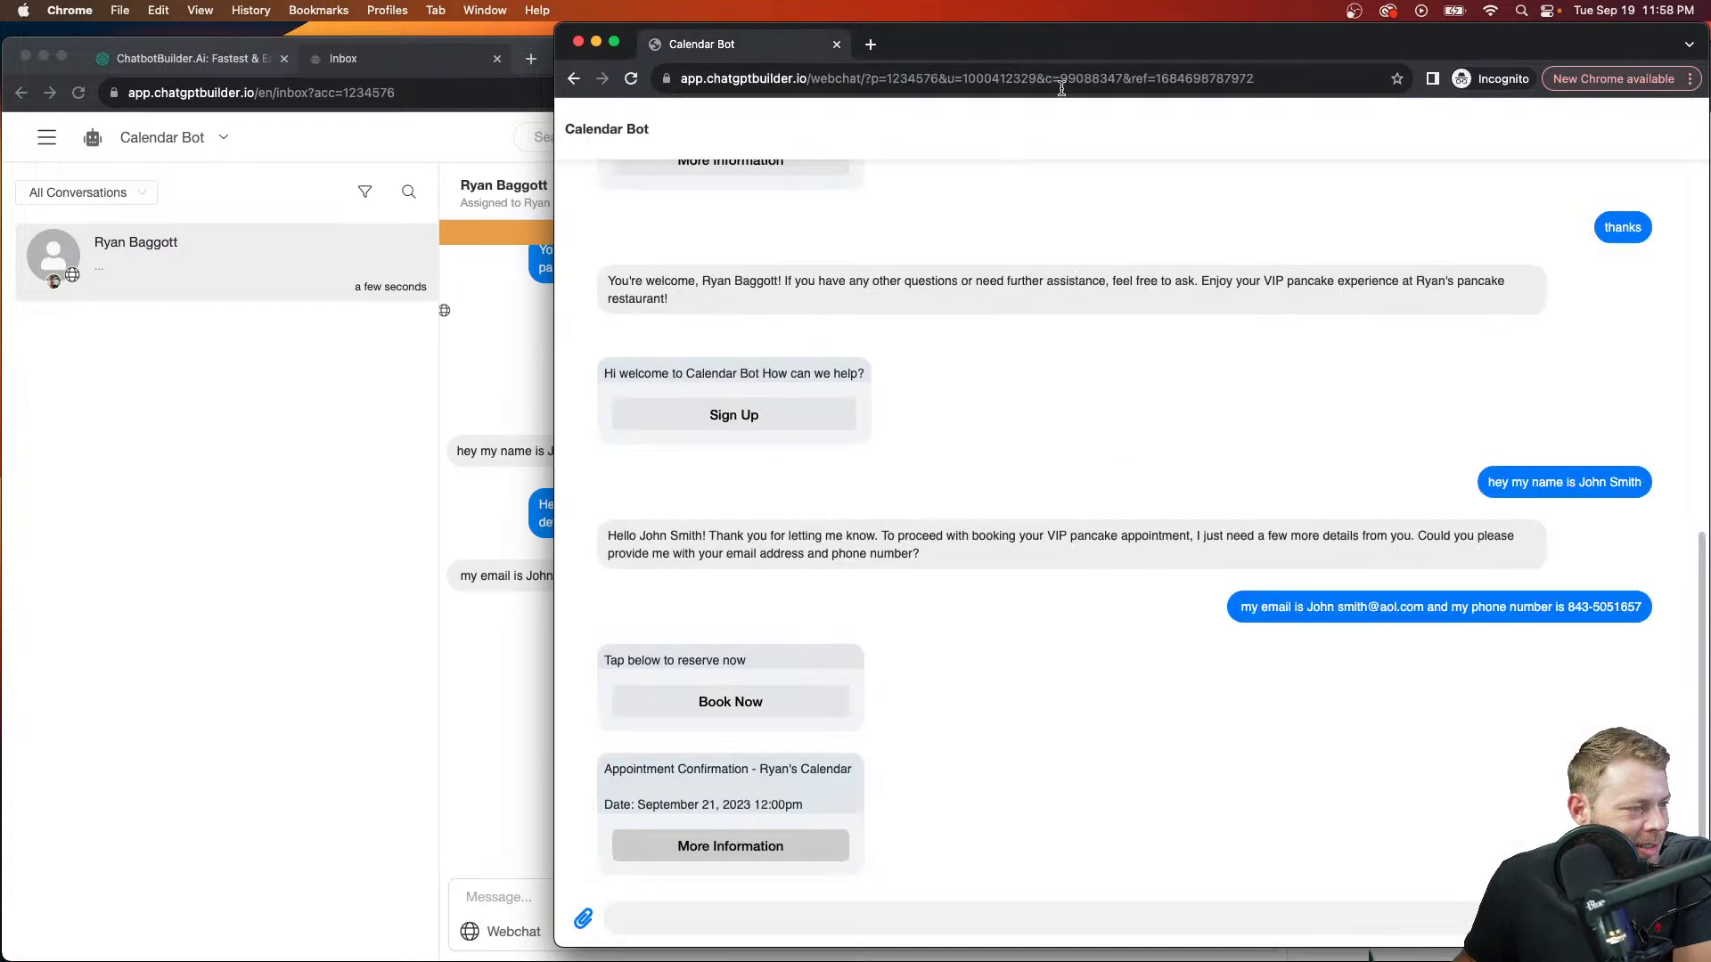
# Step: Close the private chat window and reload the Inbox to show the visitor's updated appointments
pyautogui.click(578, 42)
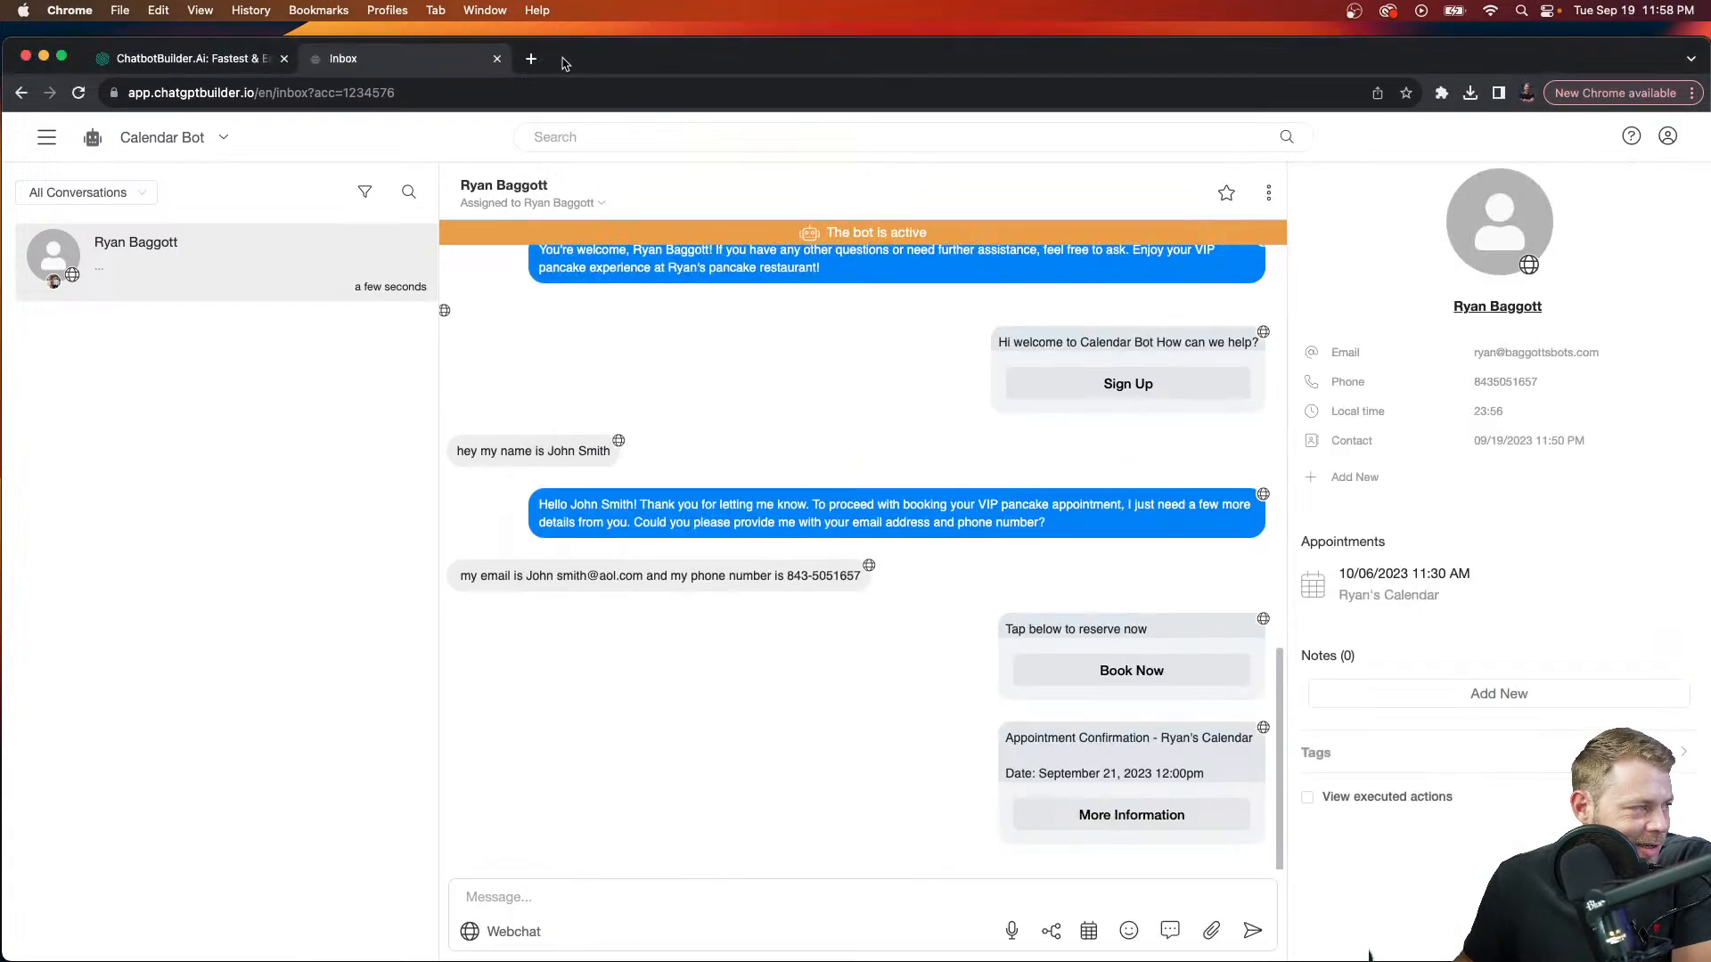
pyautogui.click(584, 86)
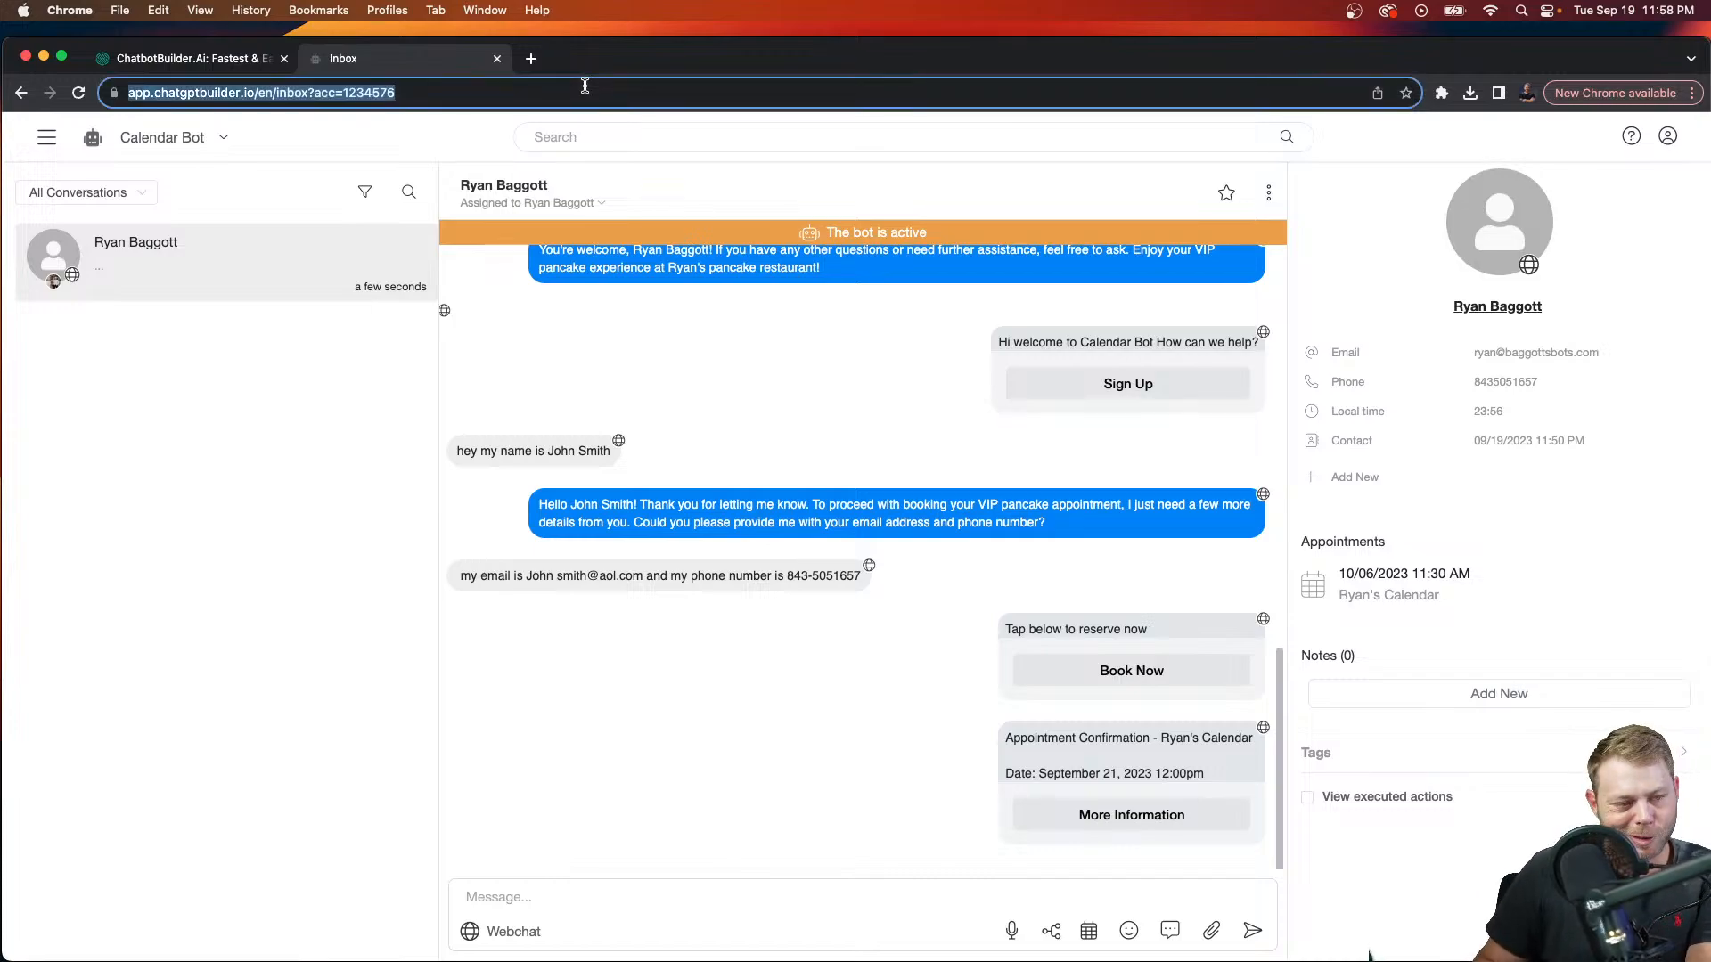
pyautogui.press('Return')
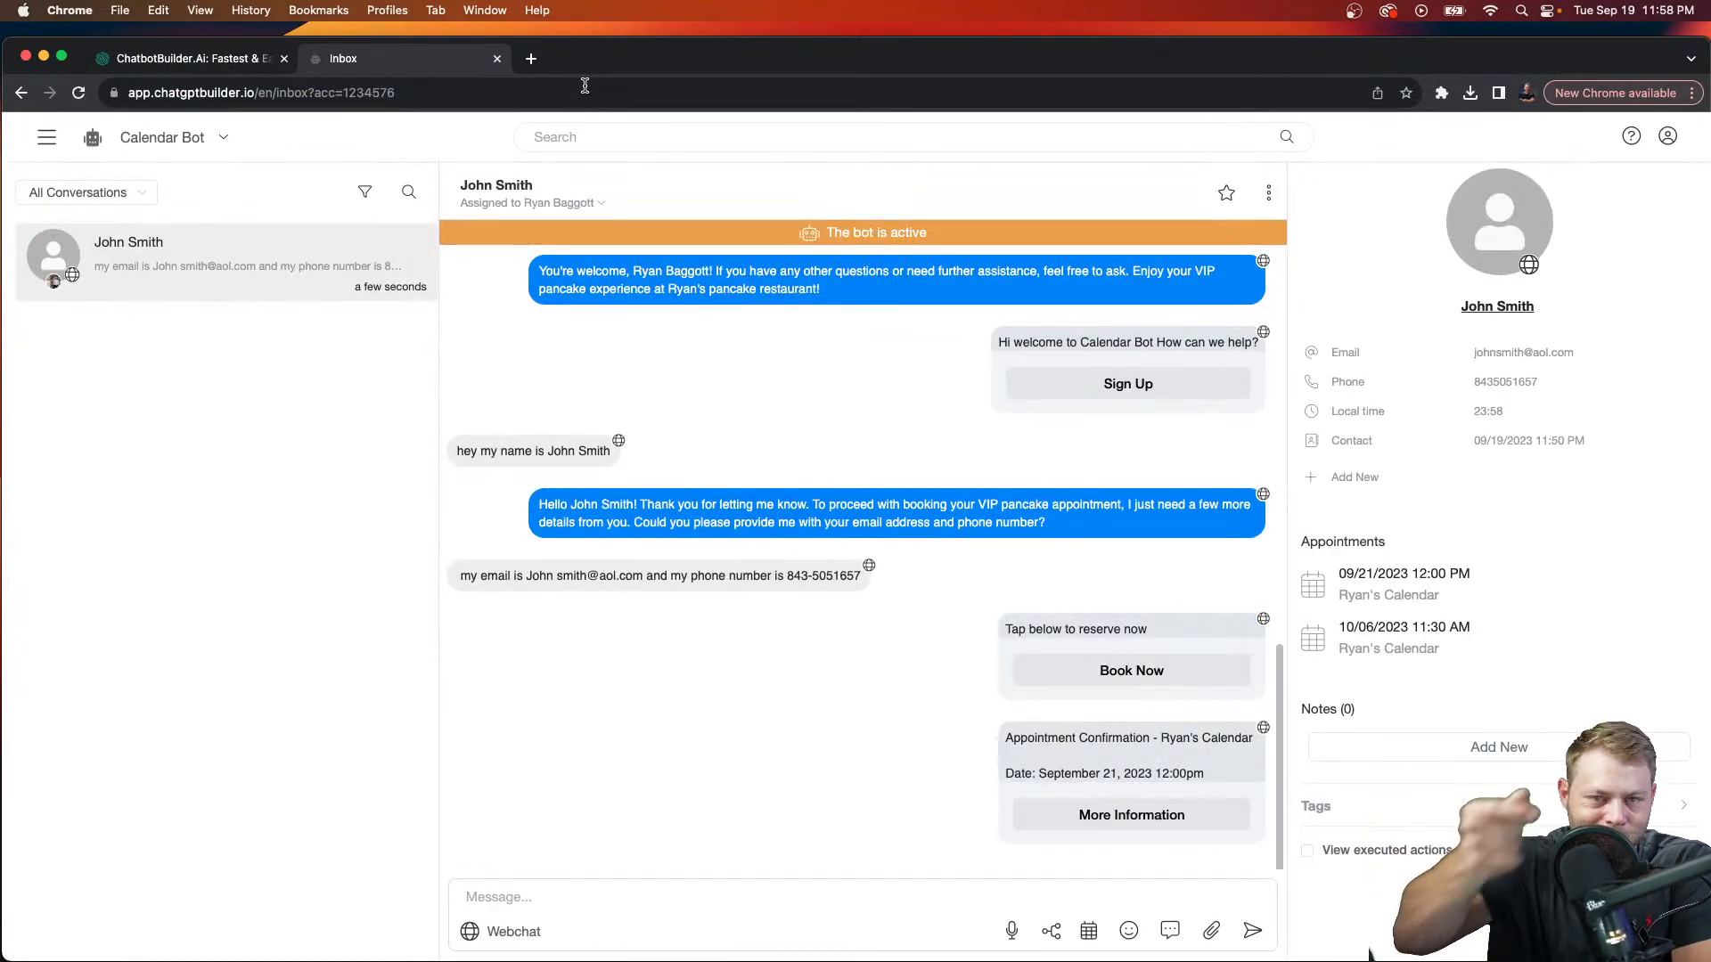
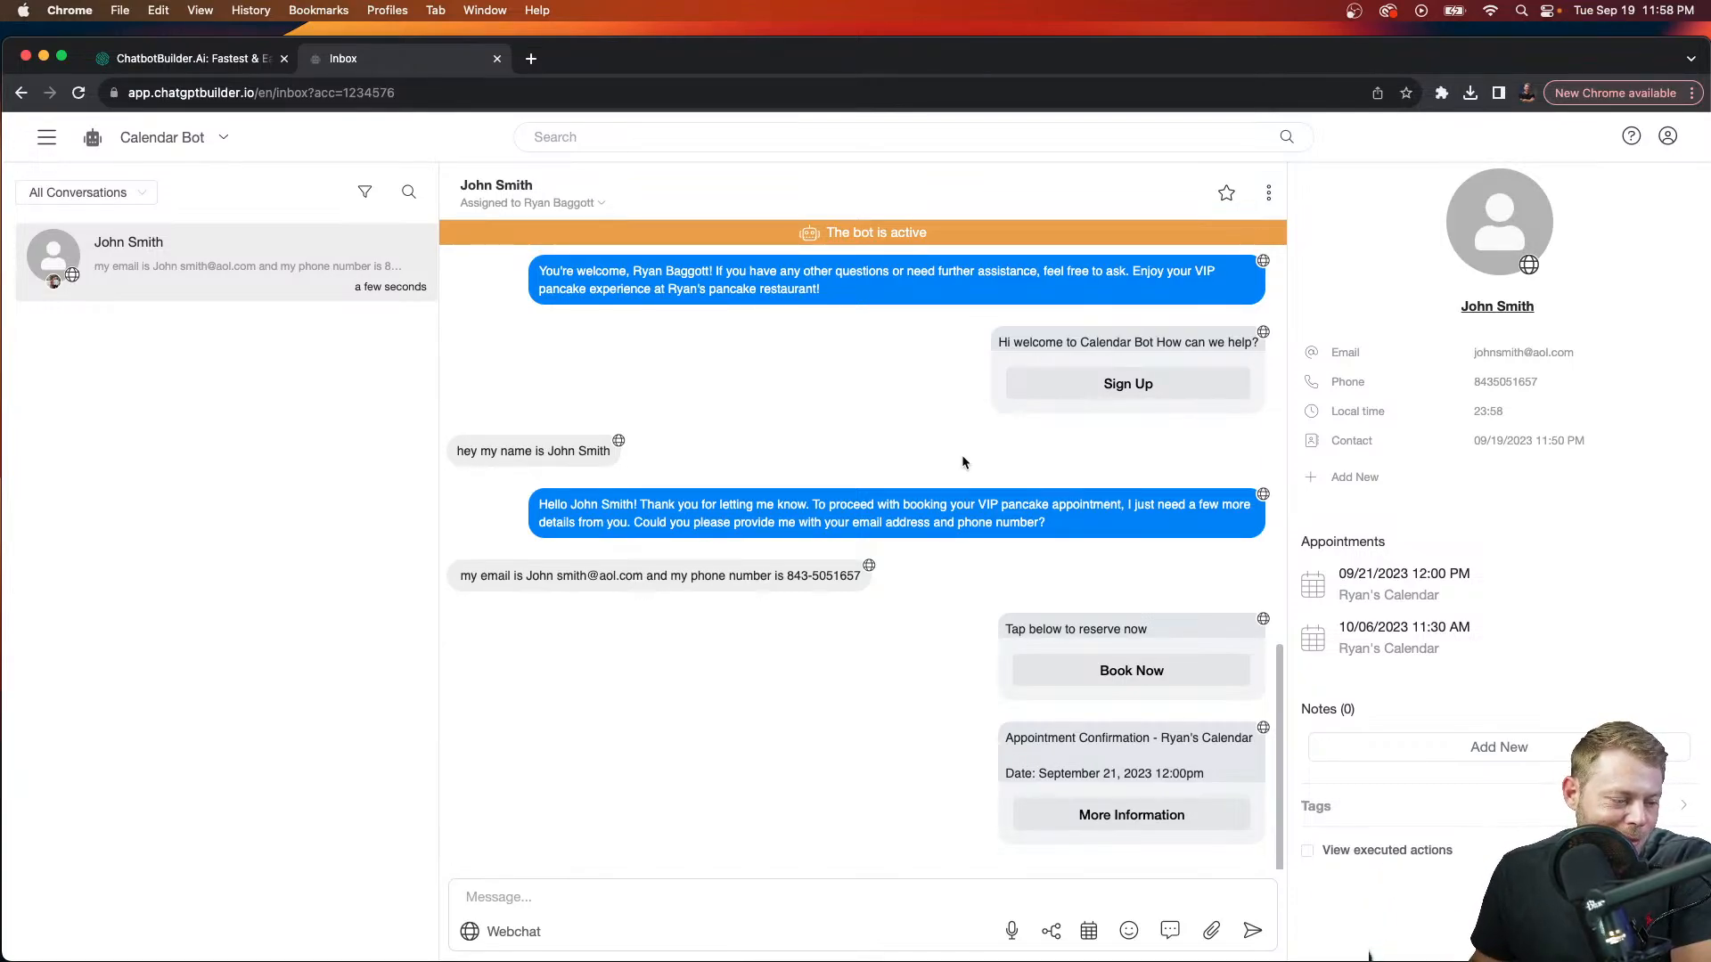
# Step: Bring up the Create Appointment dialog from the conversation's calendar icon
pyautogui.click(1089, 931)
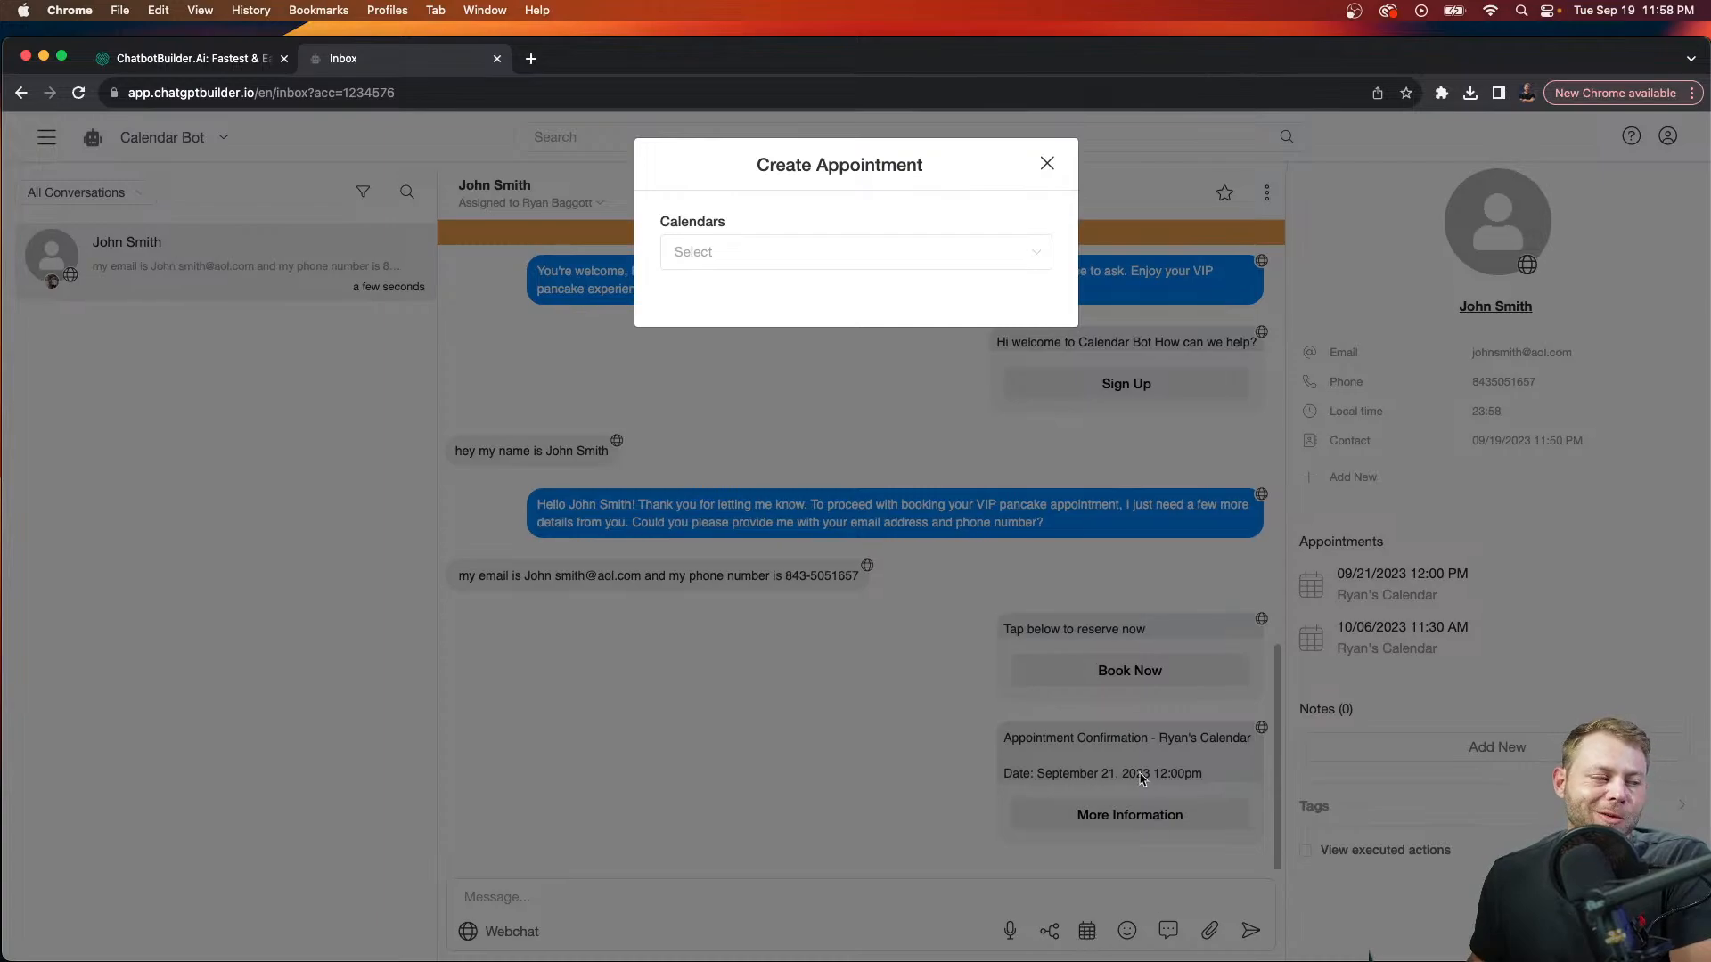
# Step: Book Ryan's Calendar for September 29, 2023 at 6:30 AM, then return to the Inbox
pyautogui.click(1043, 255)
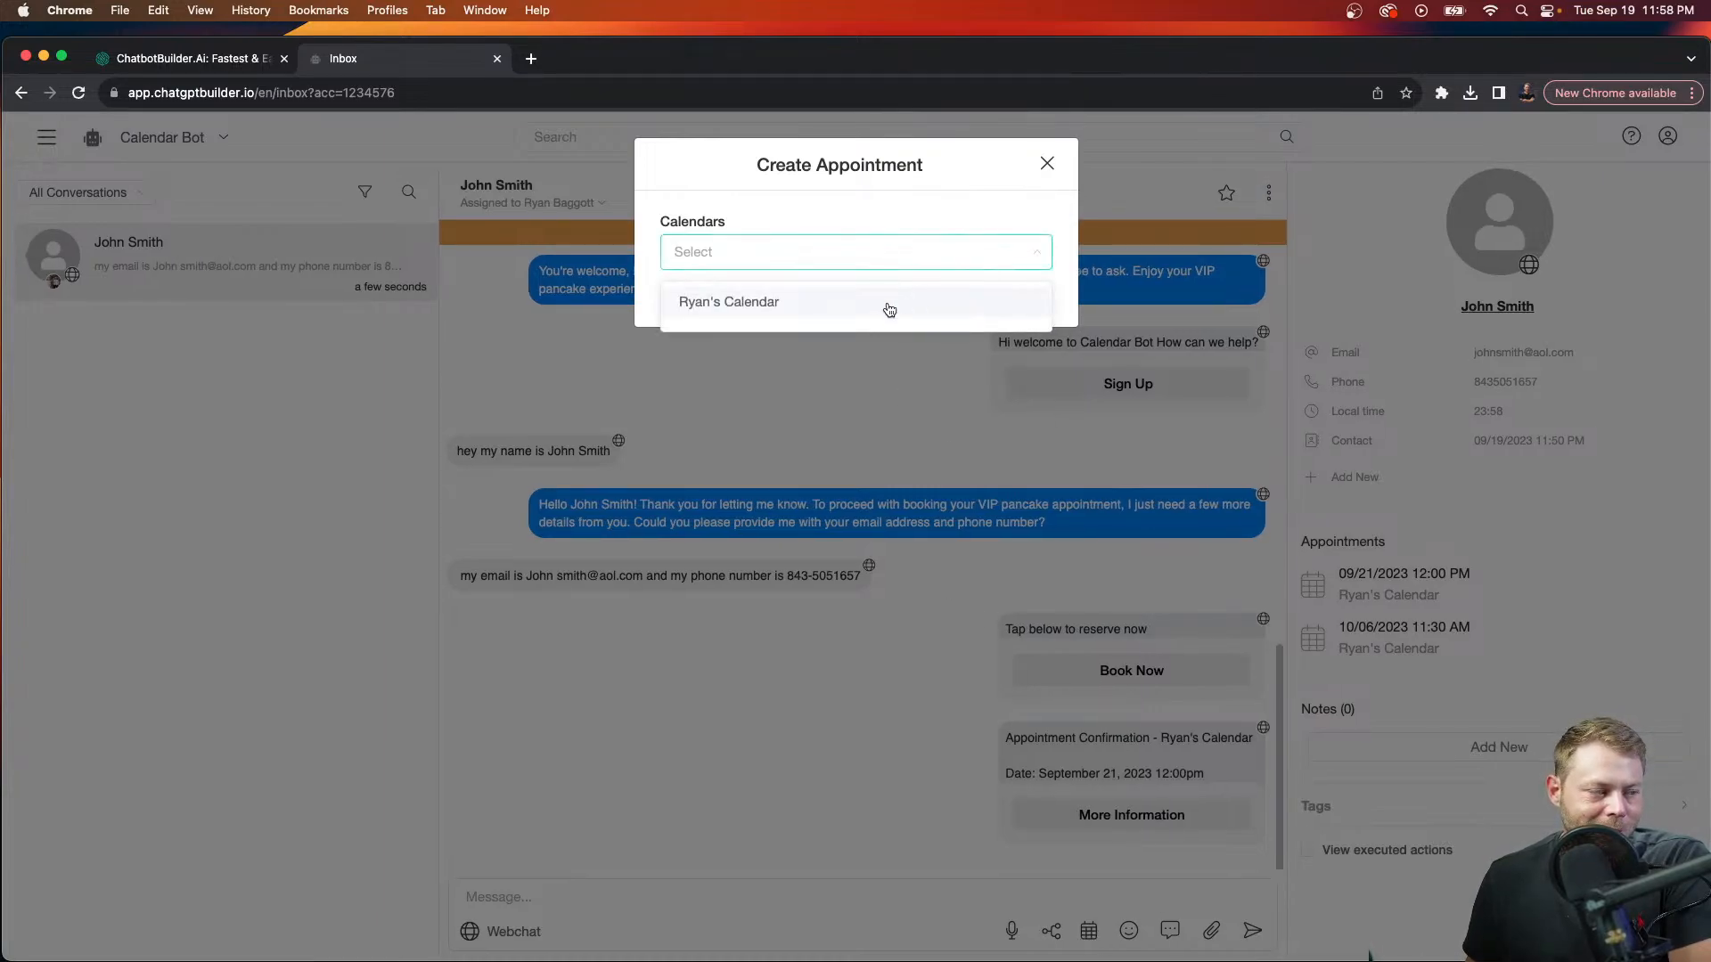
pyautogui.click(887, 305)
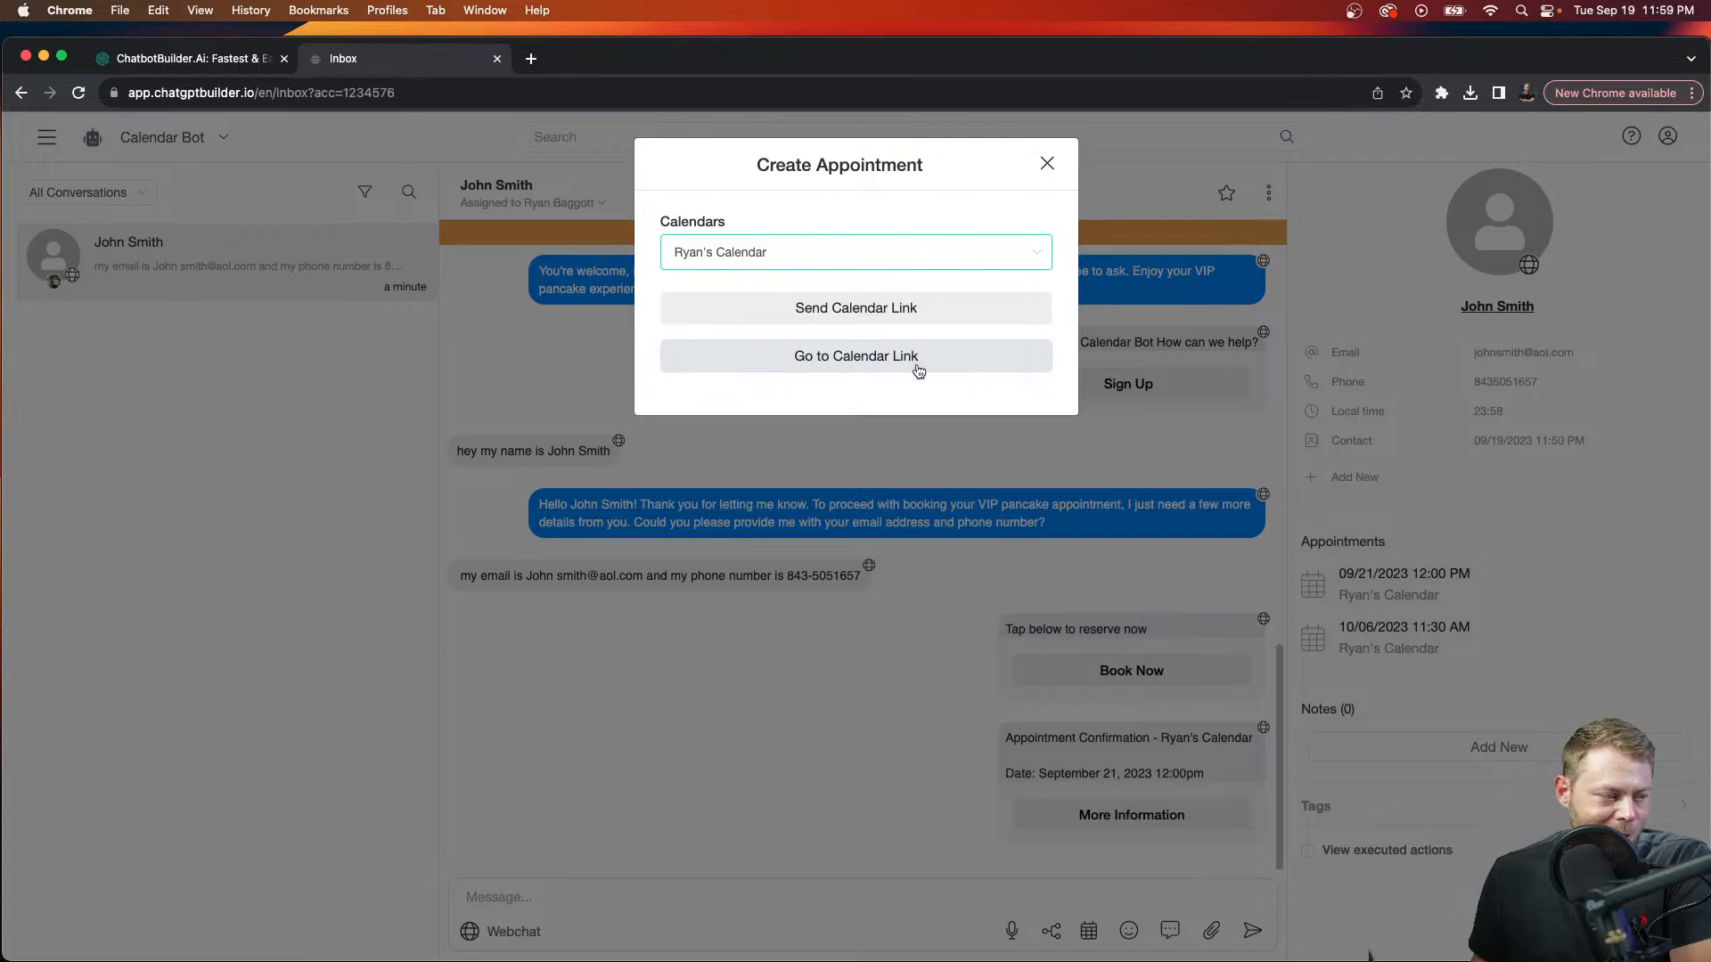
pyautogui.click(916, 369)
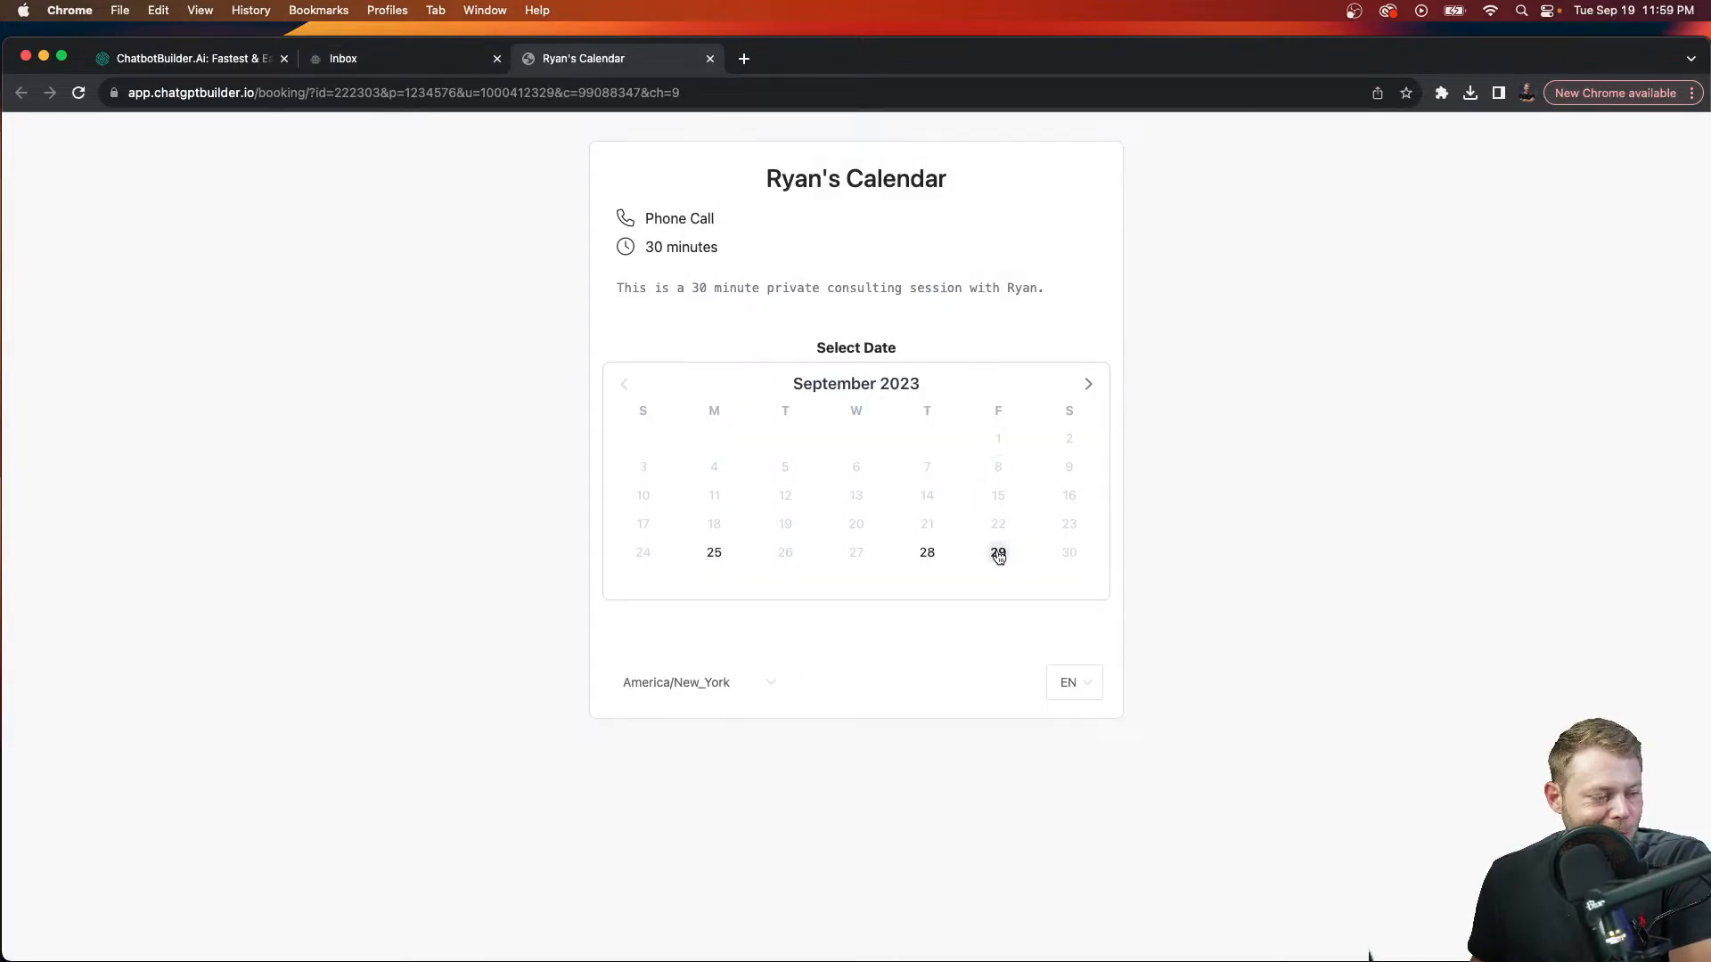
pyautogui.click(998, 554)
pyautogui.click(970, 681)
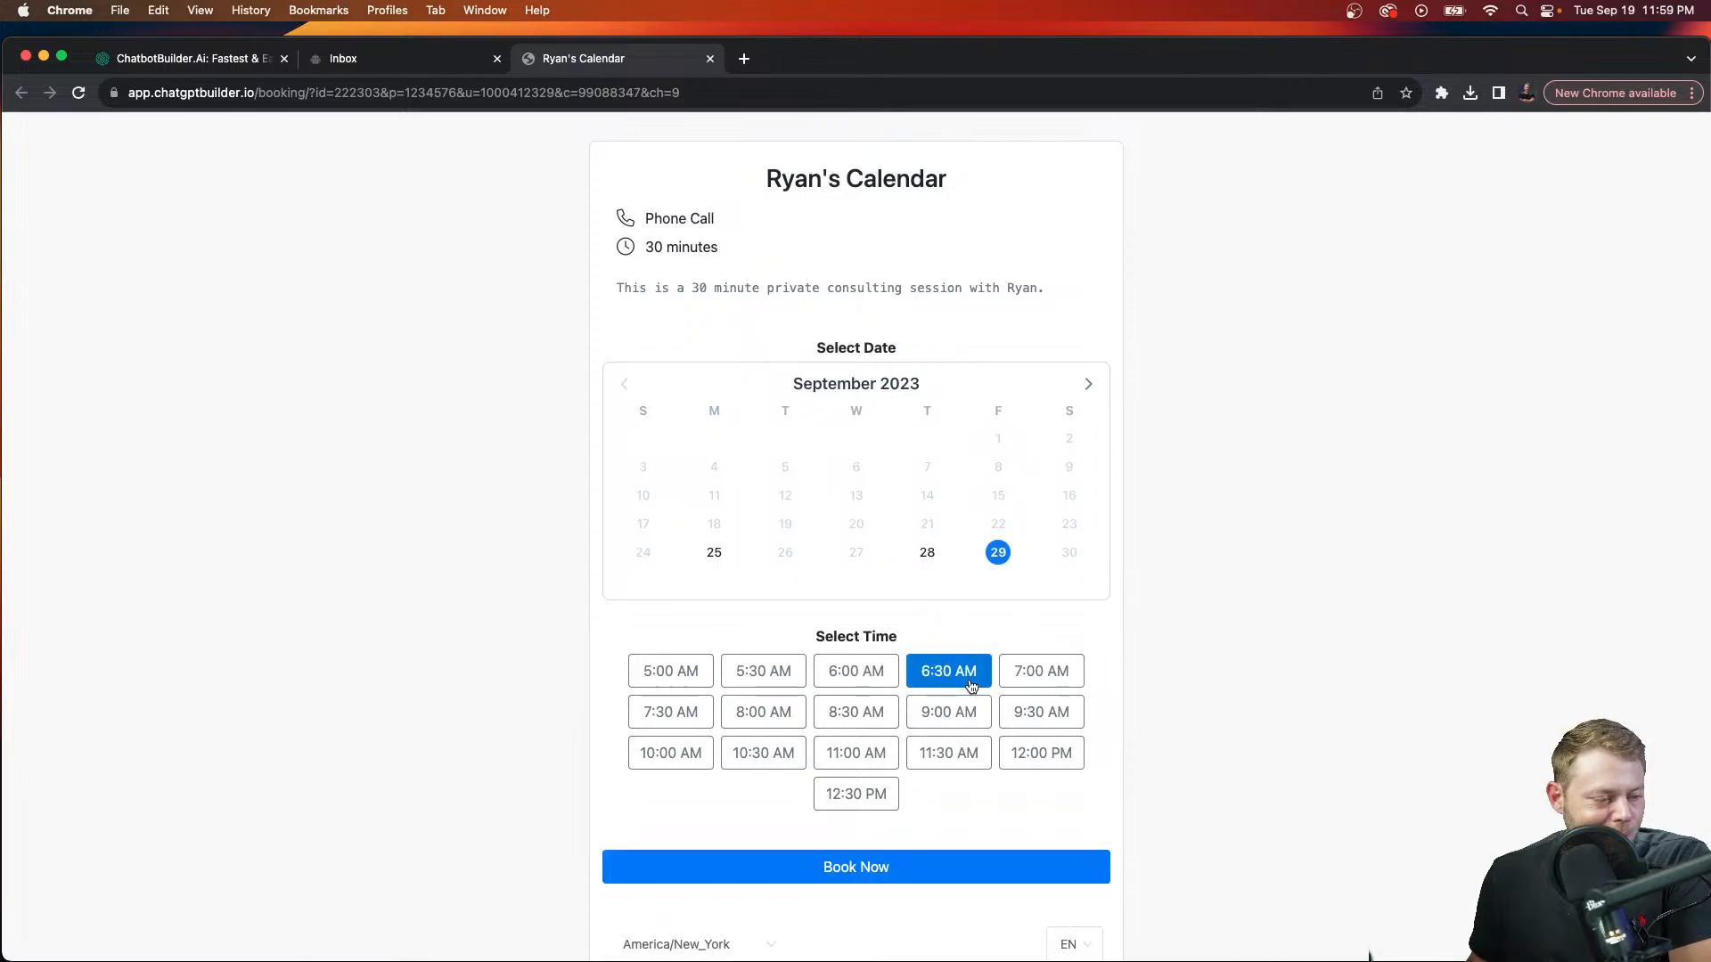
pyautogui.click(990, 867)
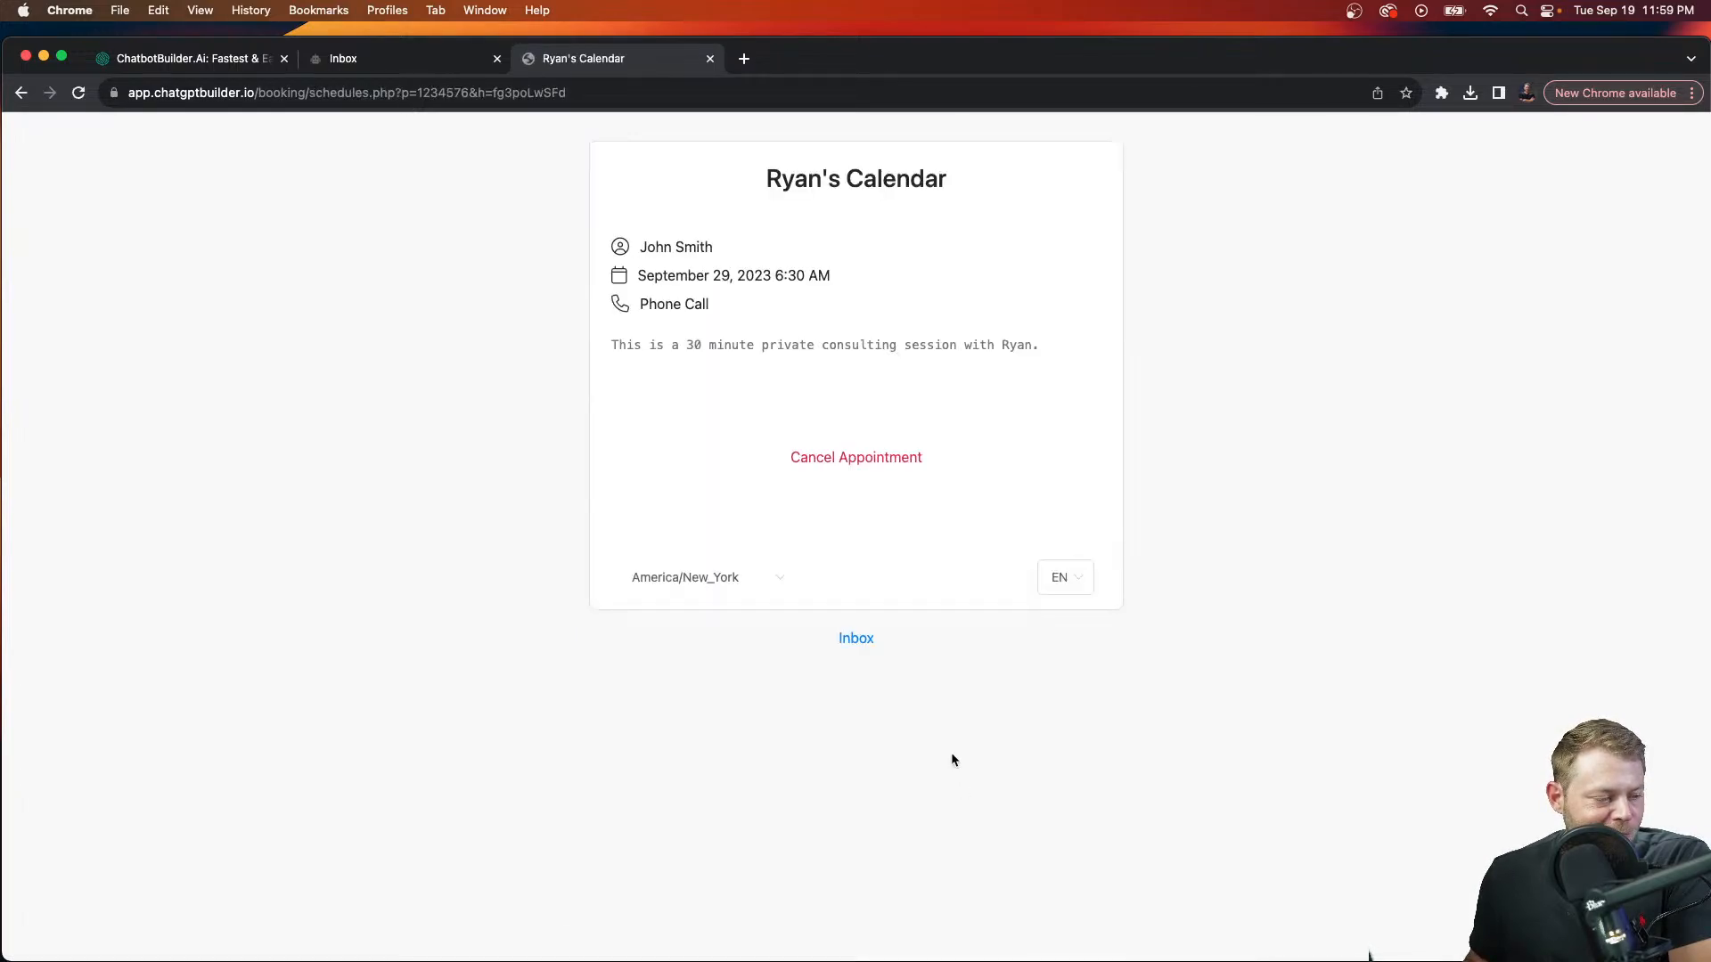
pyautogui.click(855, 638)
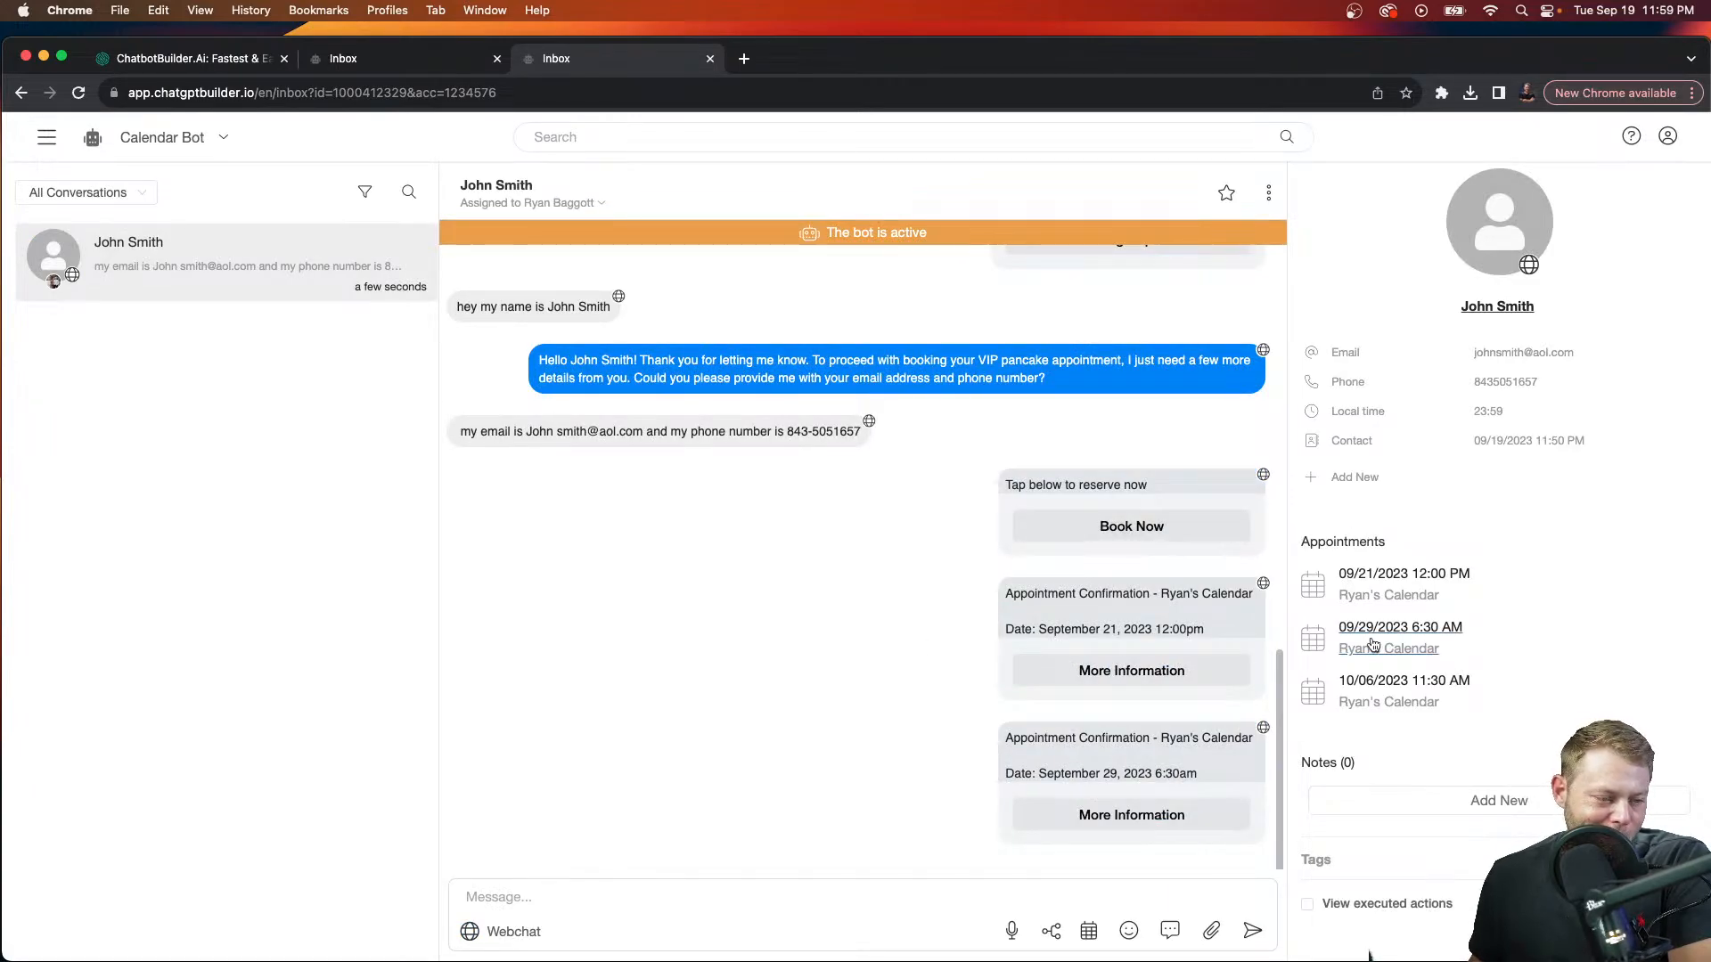
# Step: Cancel the October 6, 2023 11:30 AM appointment and go back to the Inbox conversation
pyautogui.click(1367, 703)
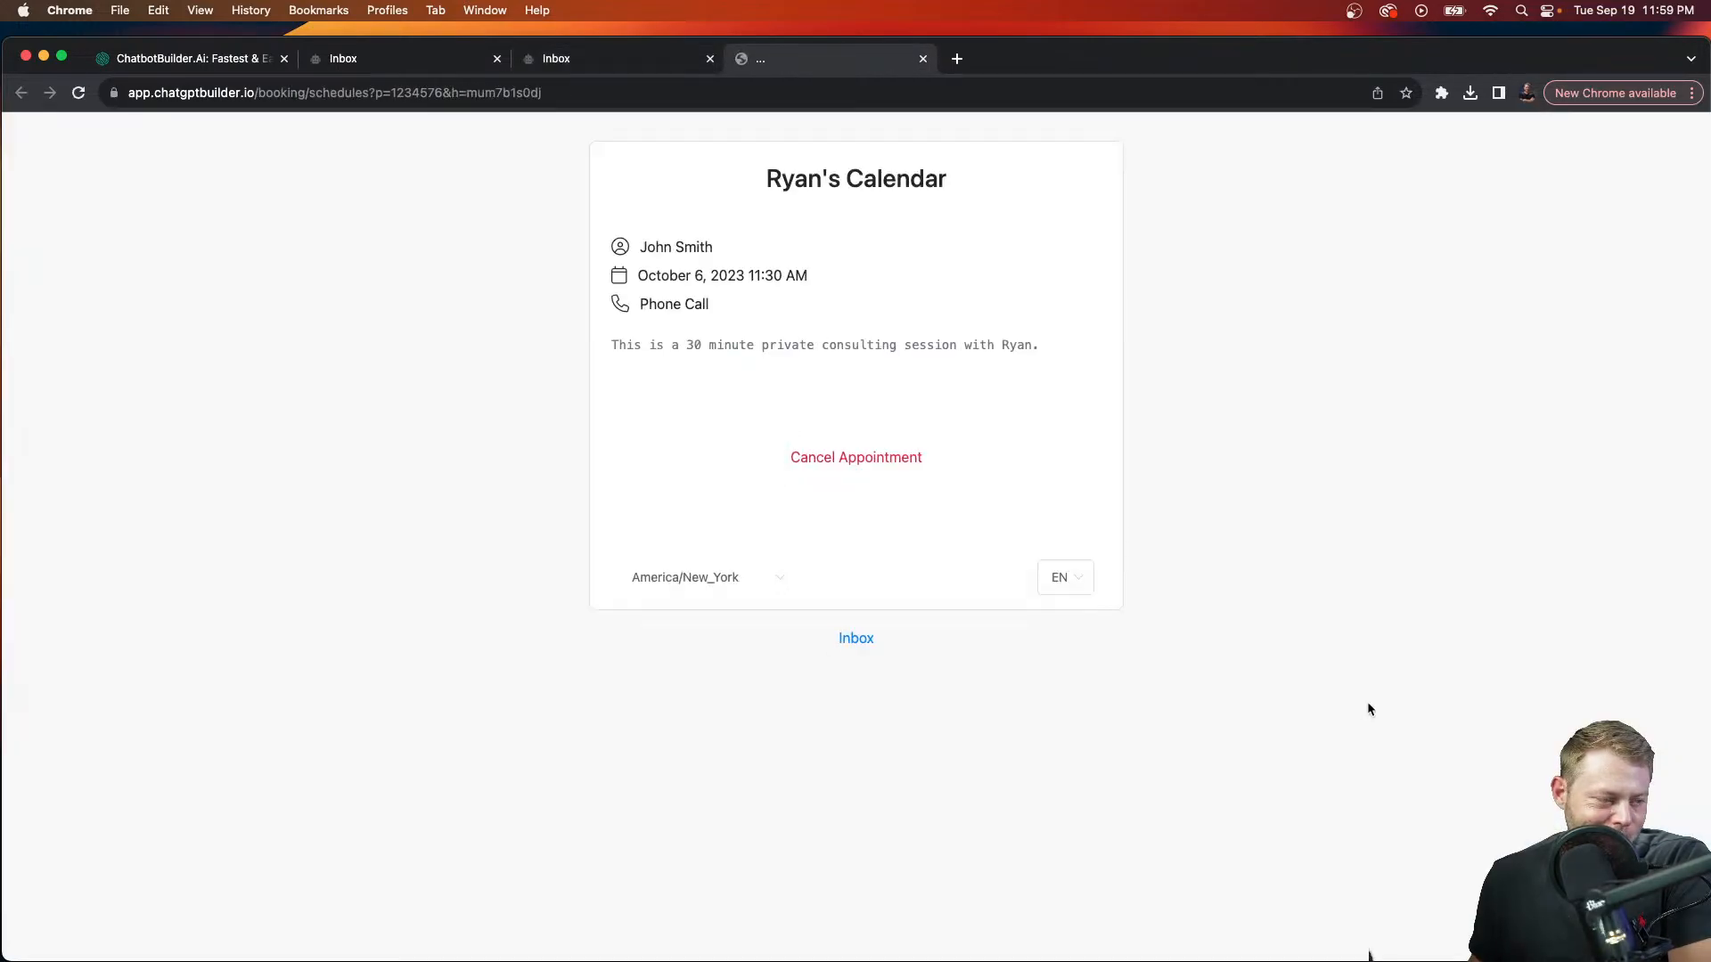
pyautogui.click(859, 461)
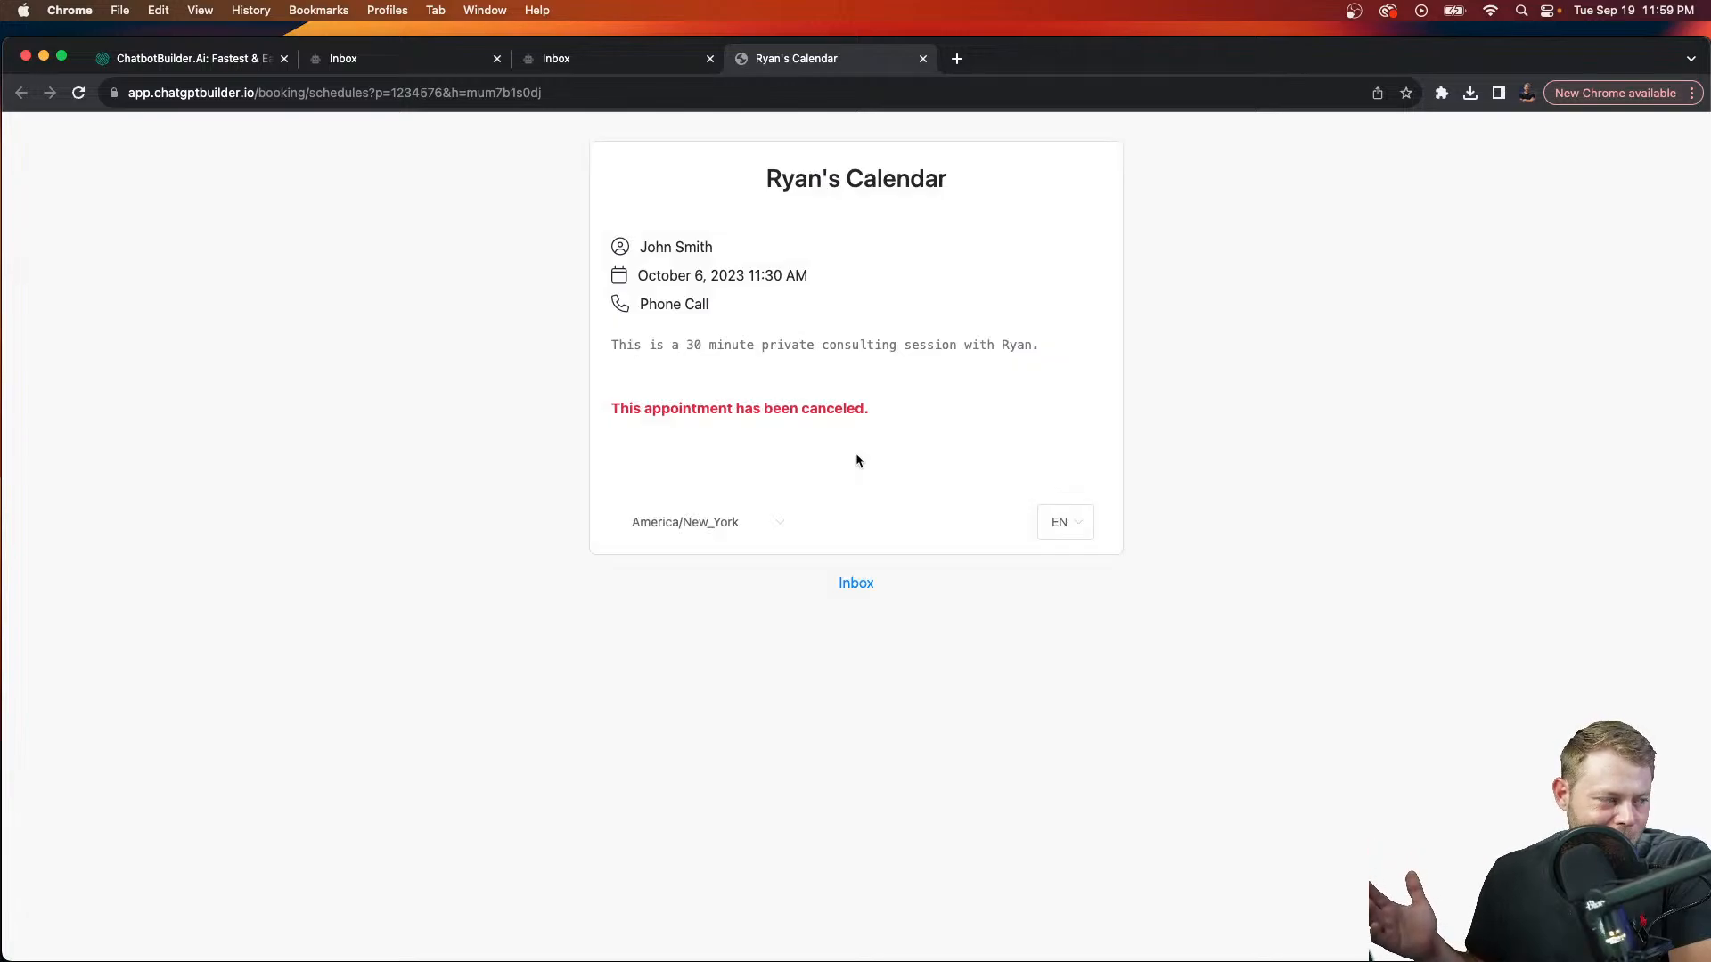
pyautogui.click(649, 63)
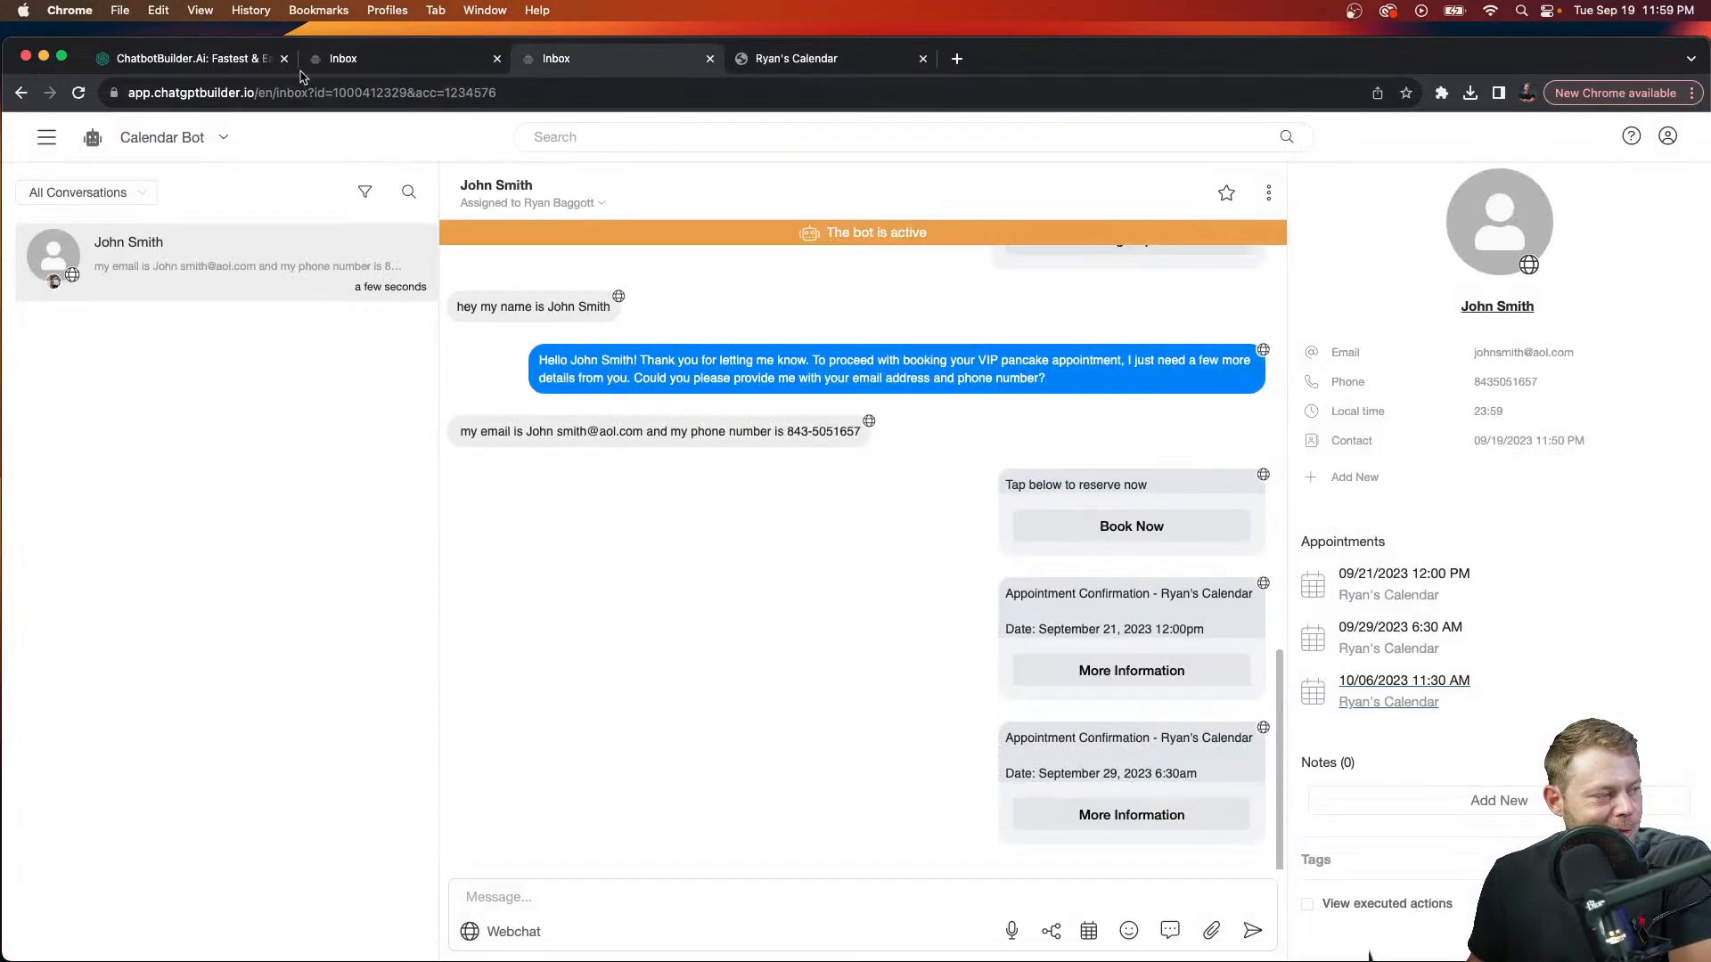
pyautogui.click(40, 139)
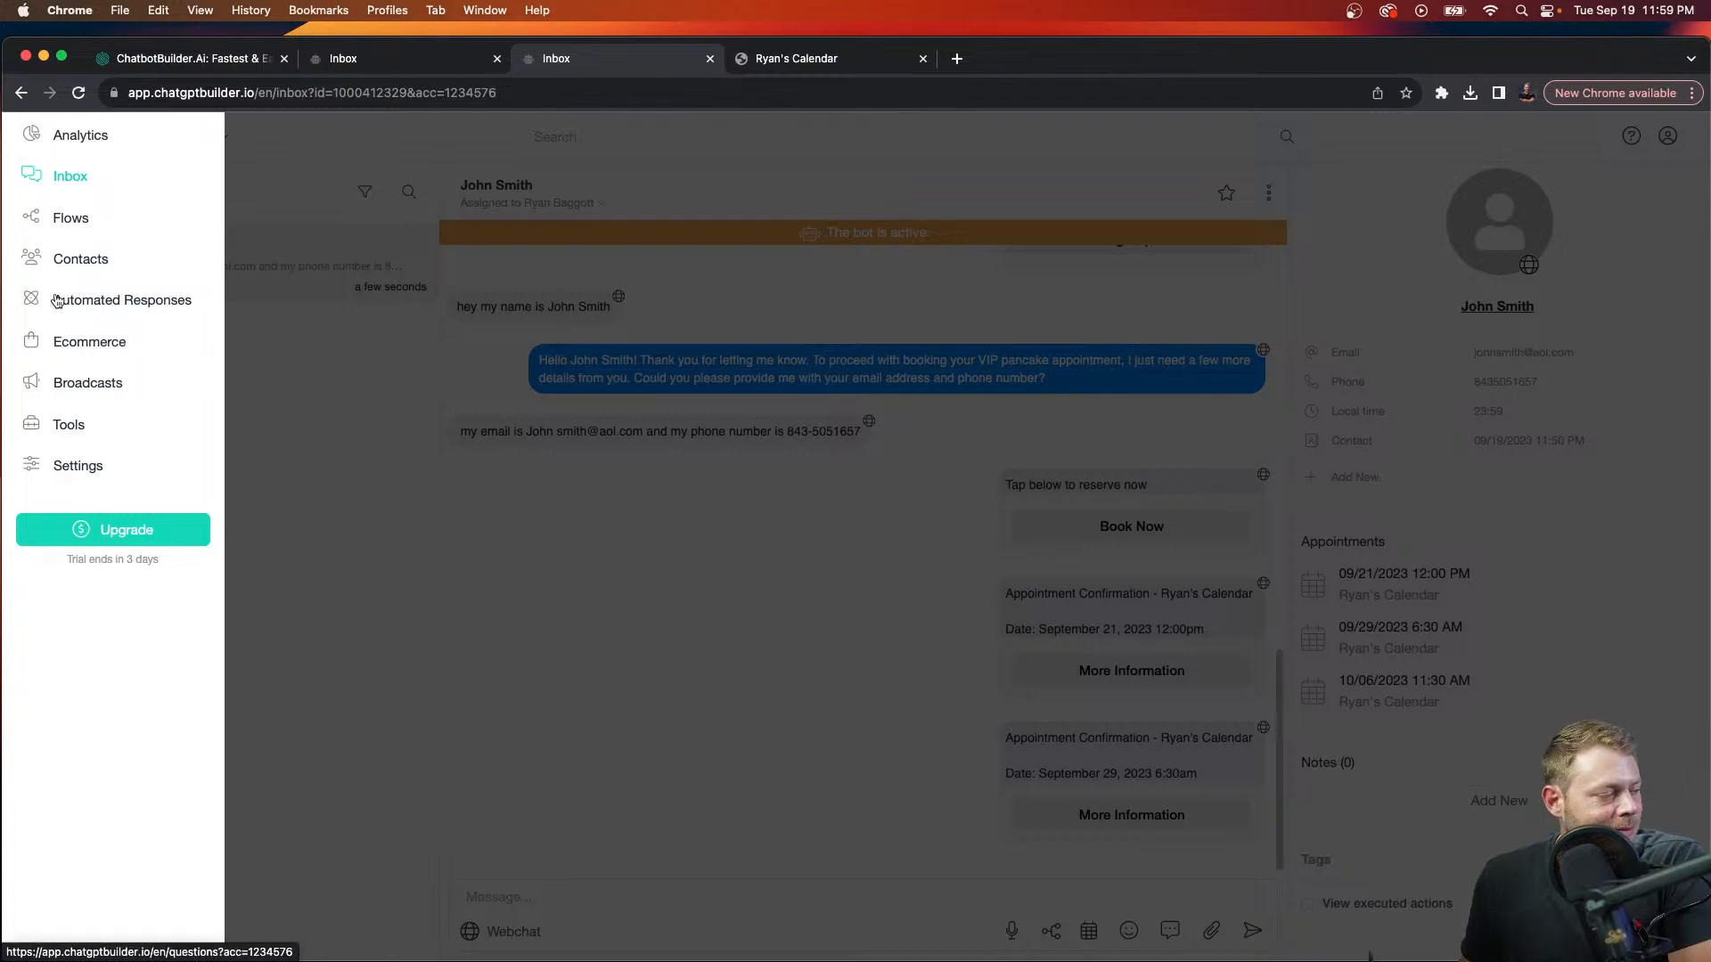
# Step: Under Tools > Triggers and Actions, add a new trigger rule named 'Cancel Email'
pyautogui.click(78, 428)
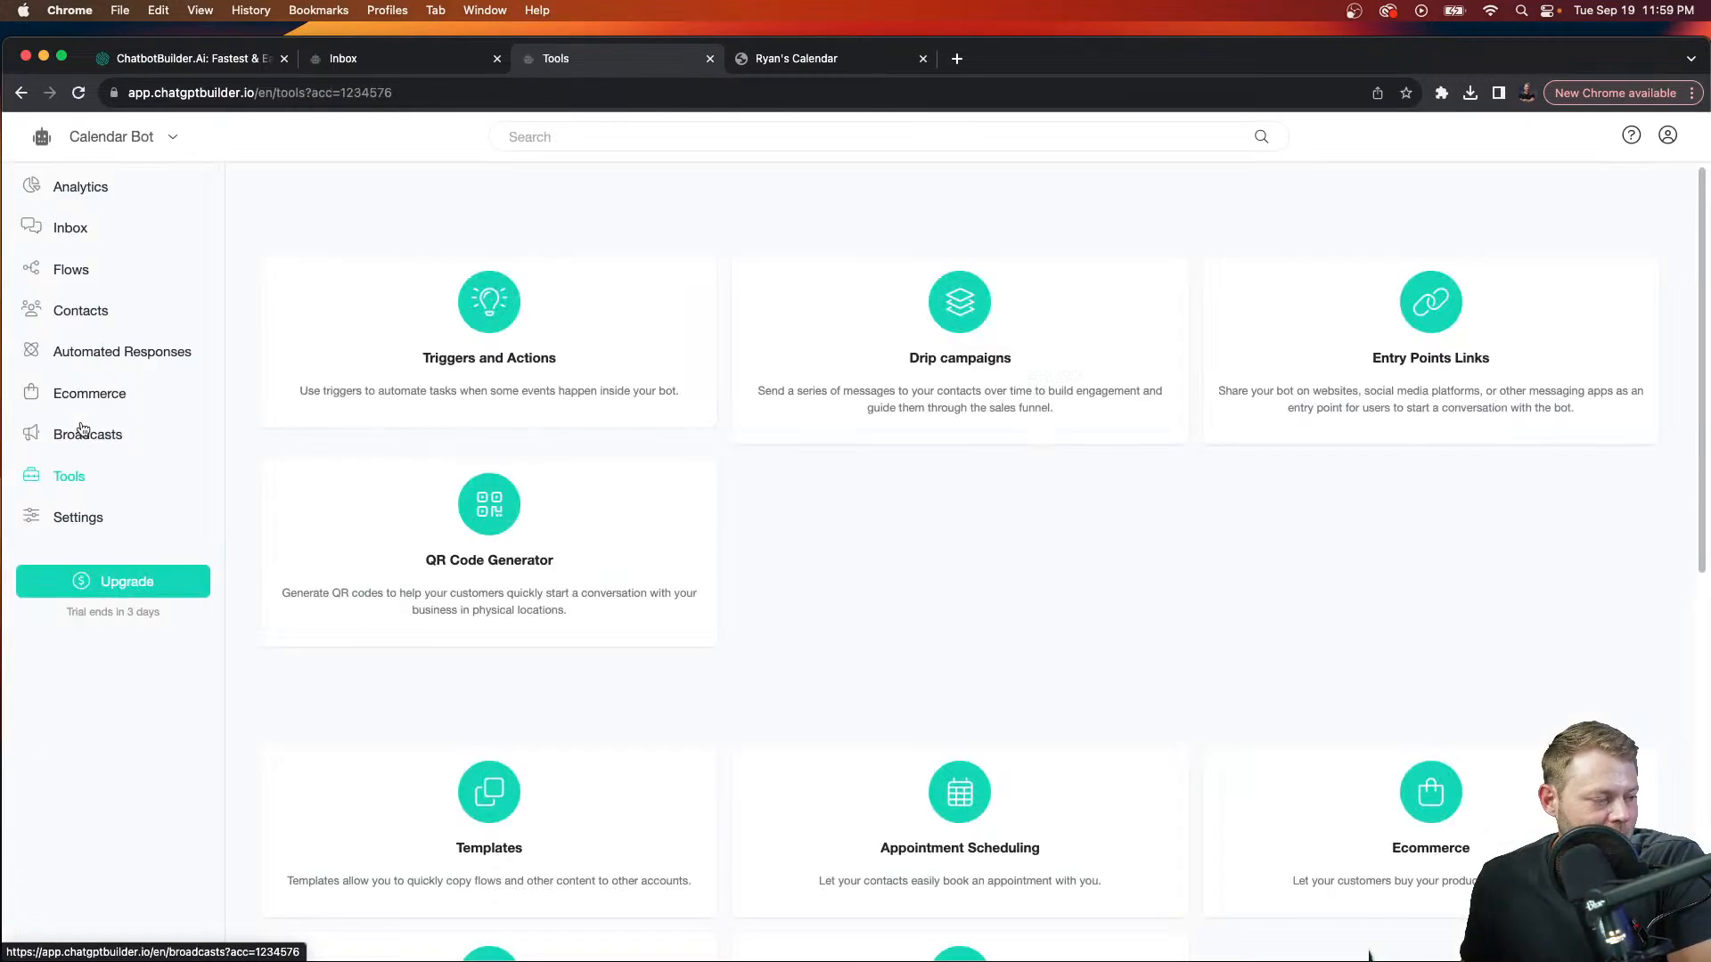
pyautogui.click(540, 362)
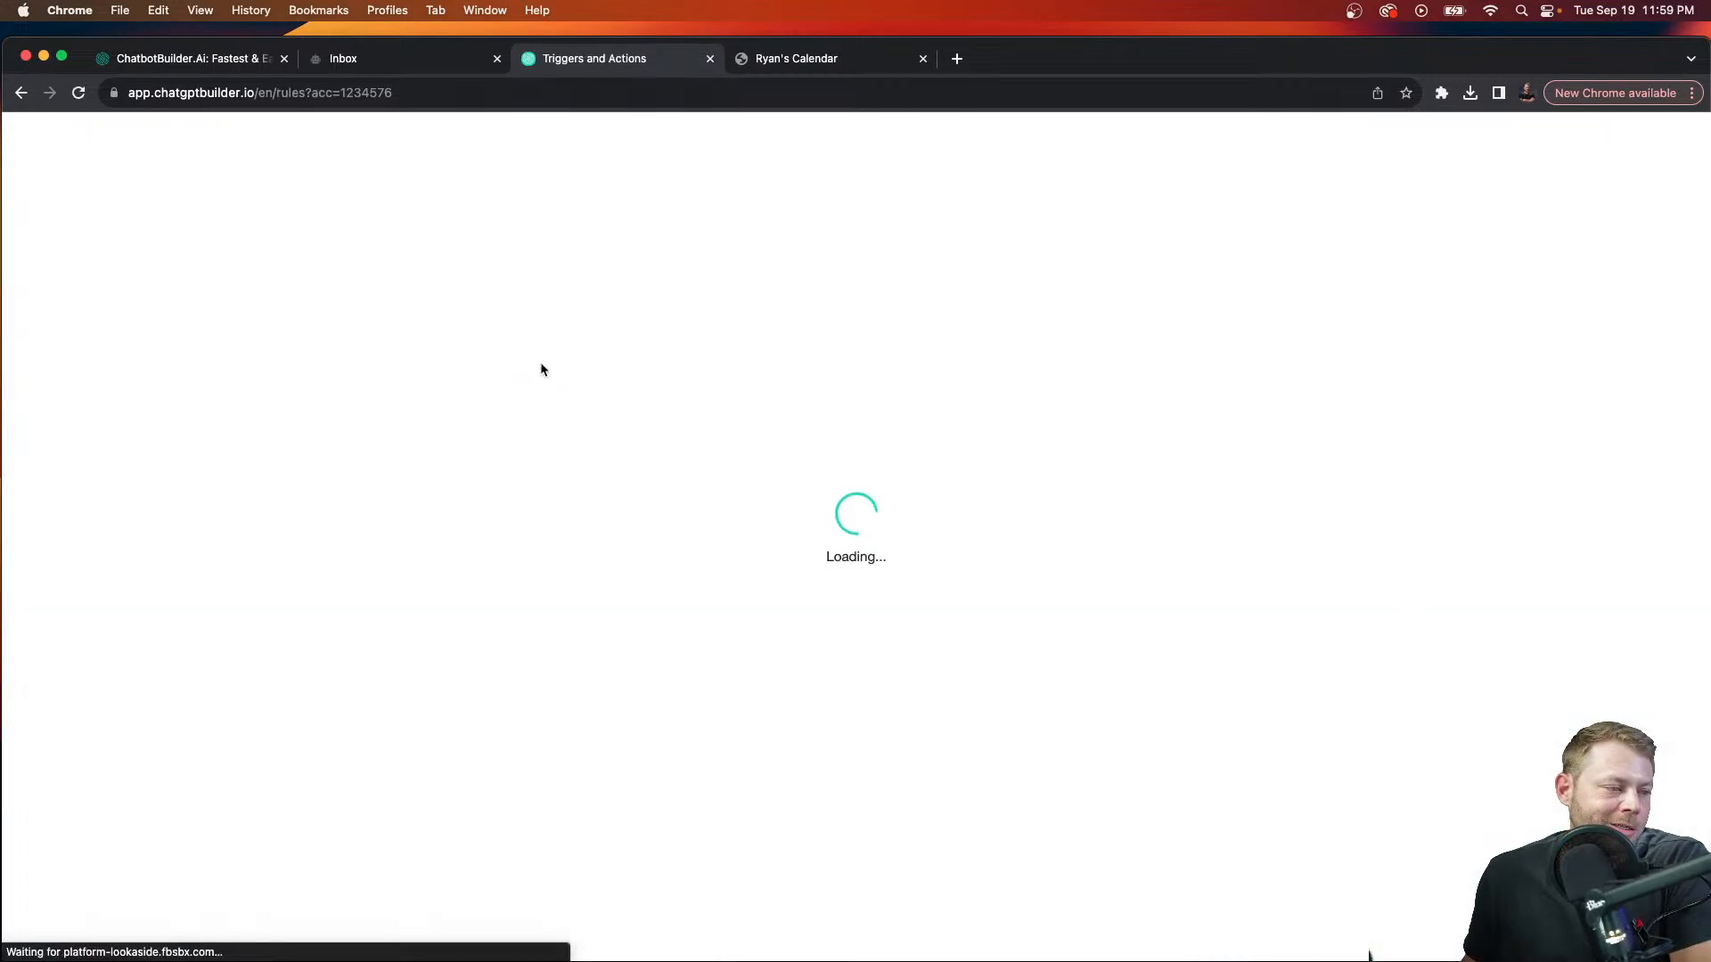
pyautogui.click(984, 410)
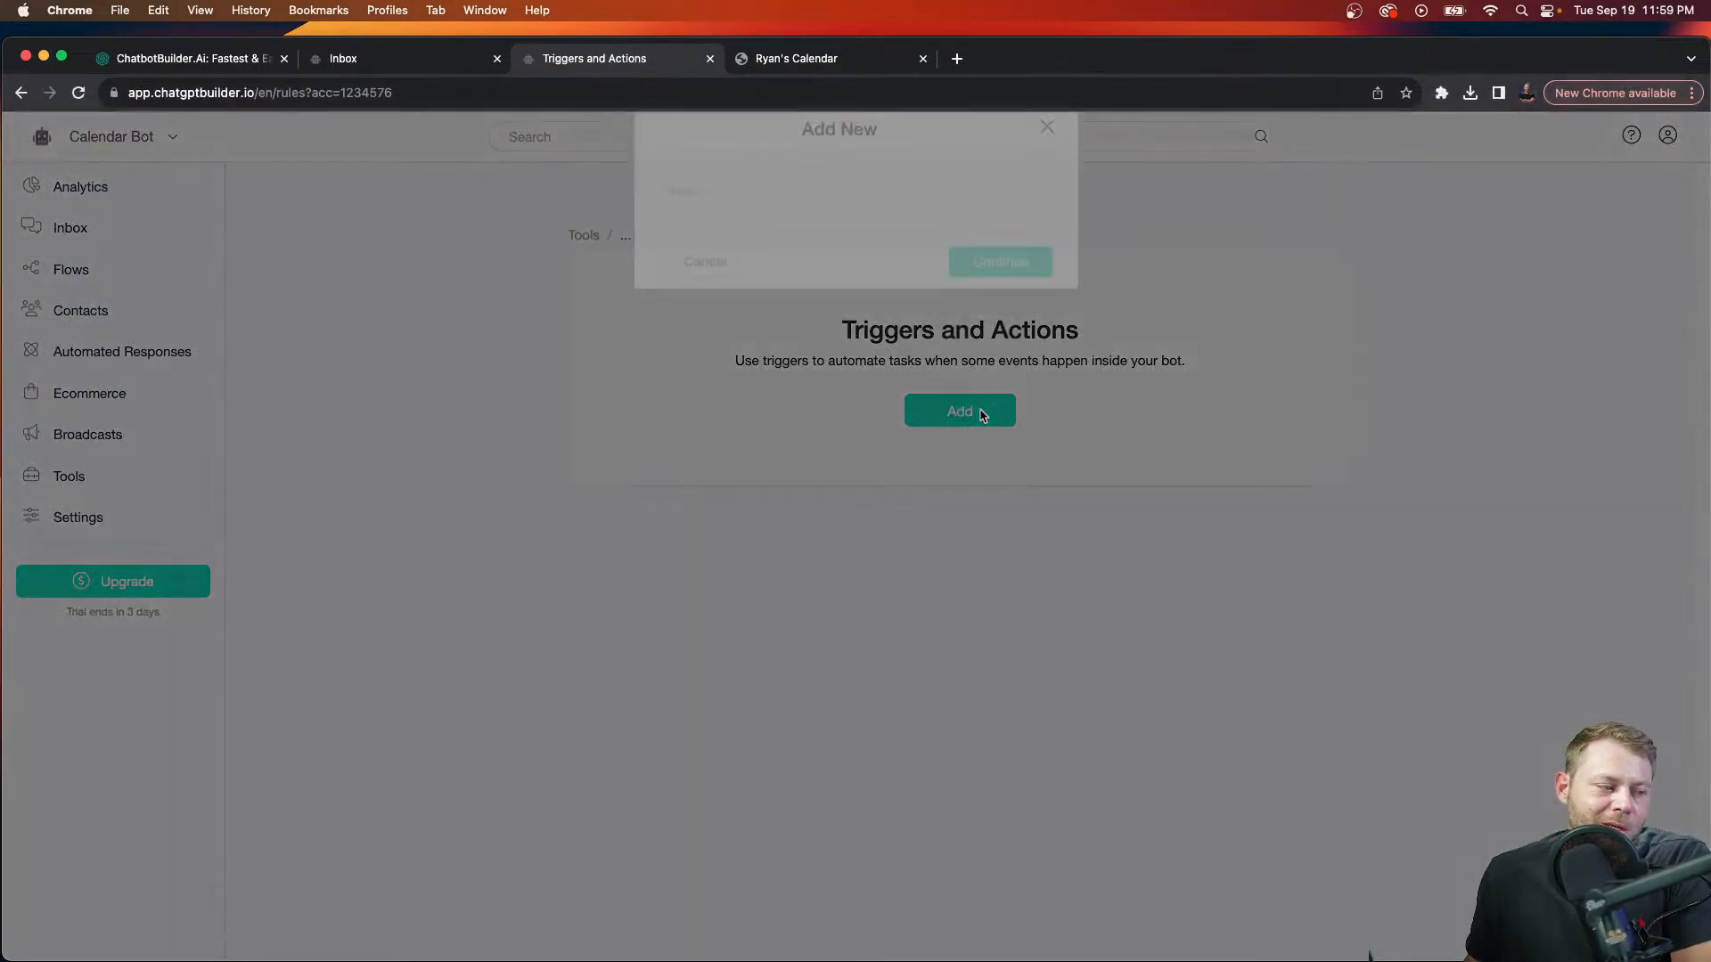
pyautogui.click(850, 236)
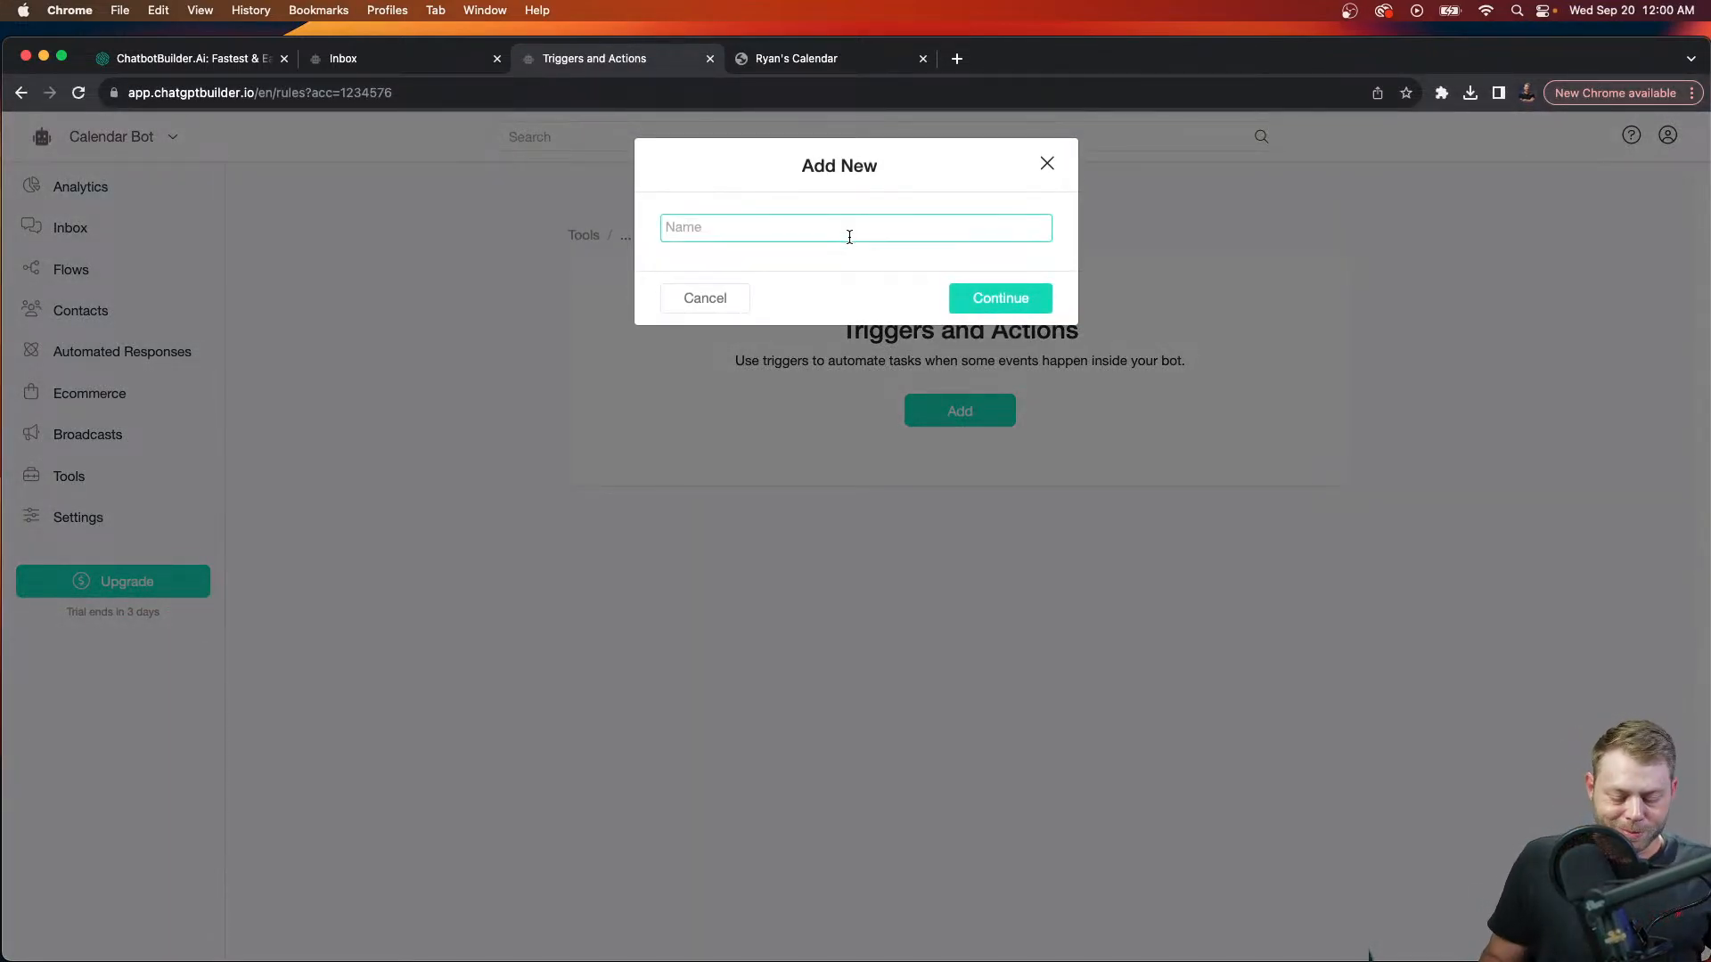
pyautogui.write('Cancel')
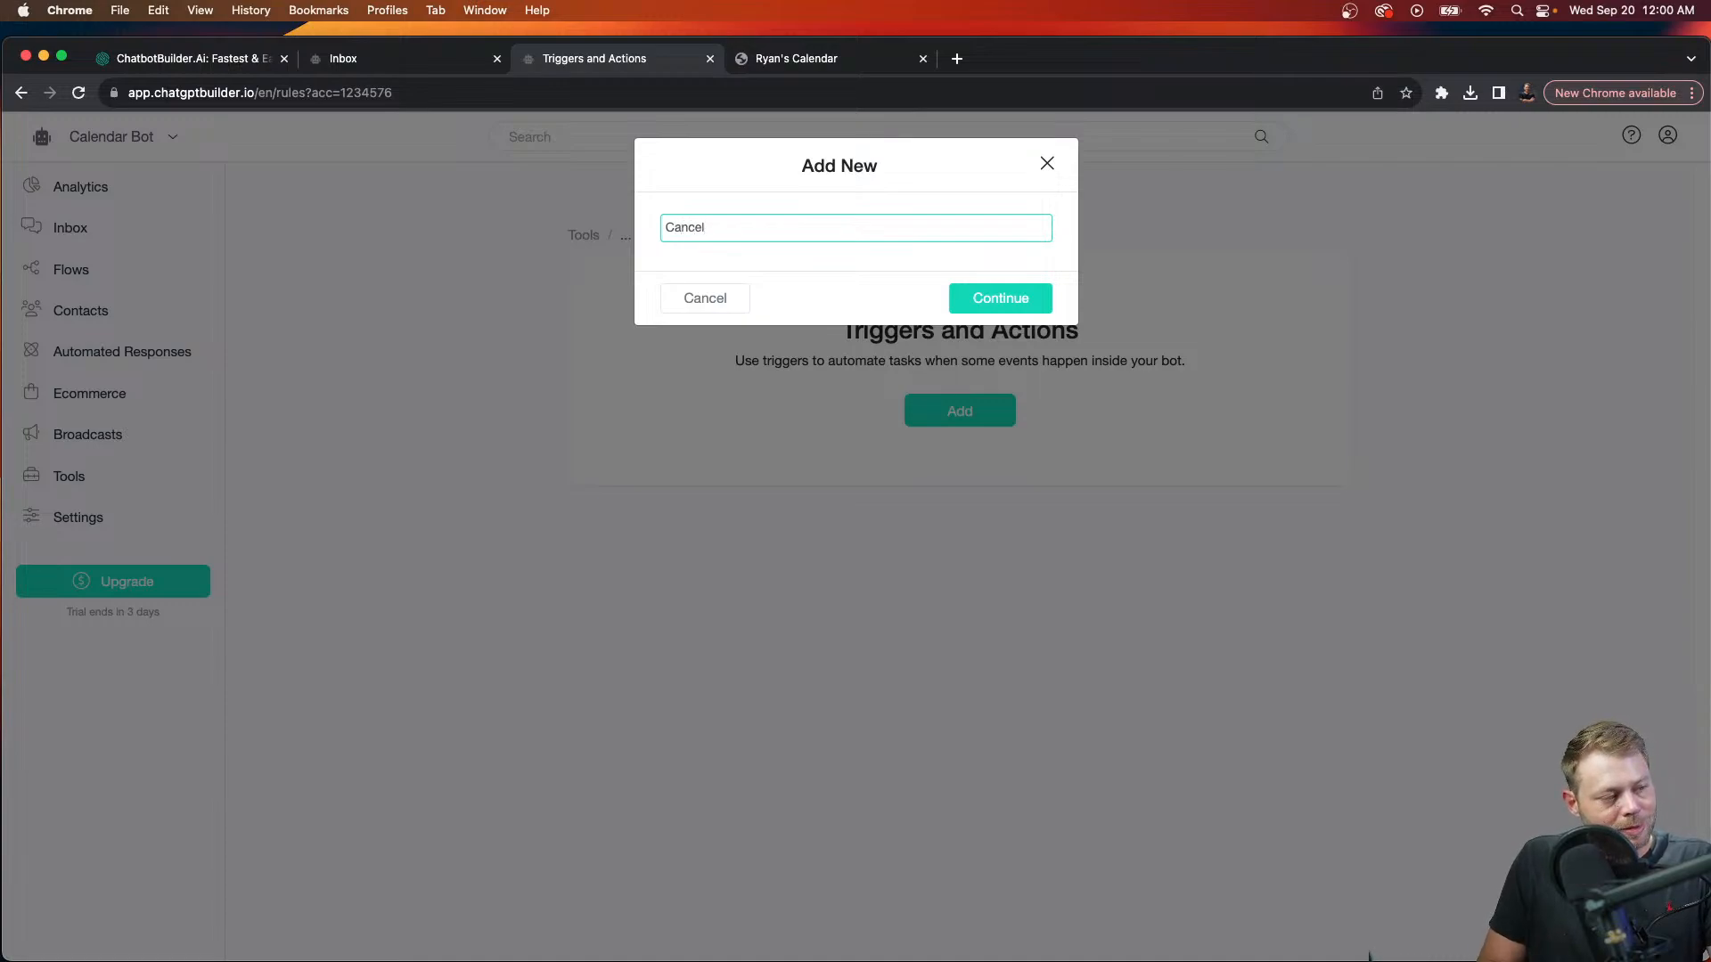
pyautogui.write(' Email')
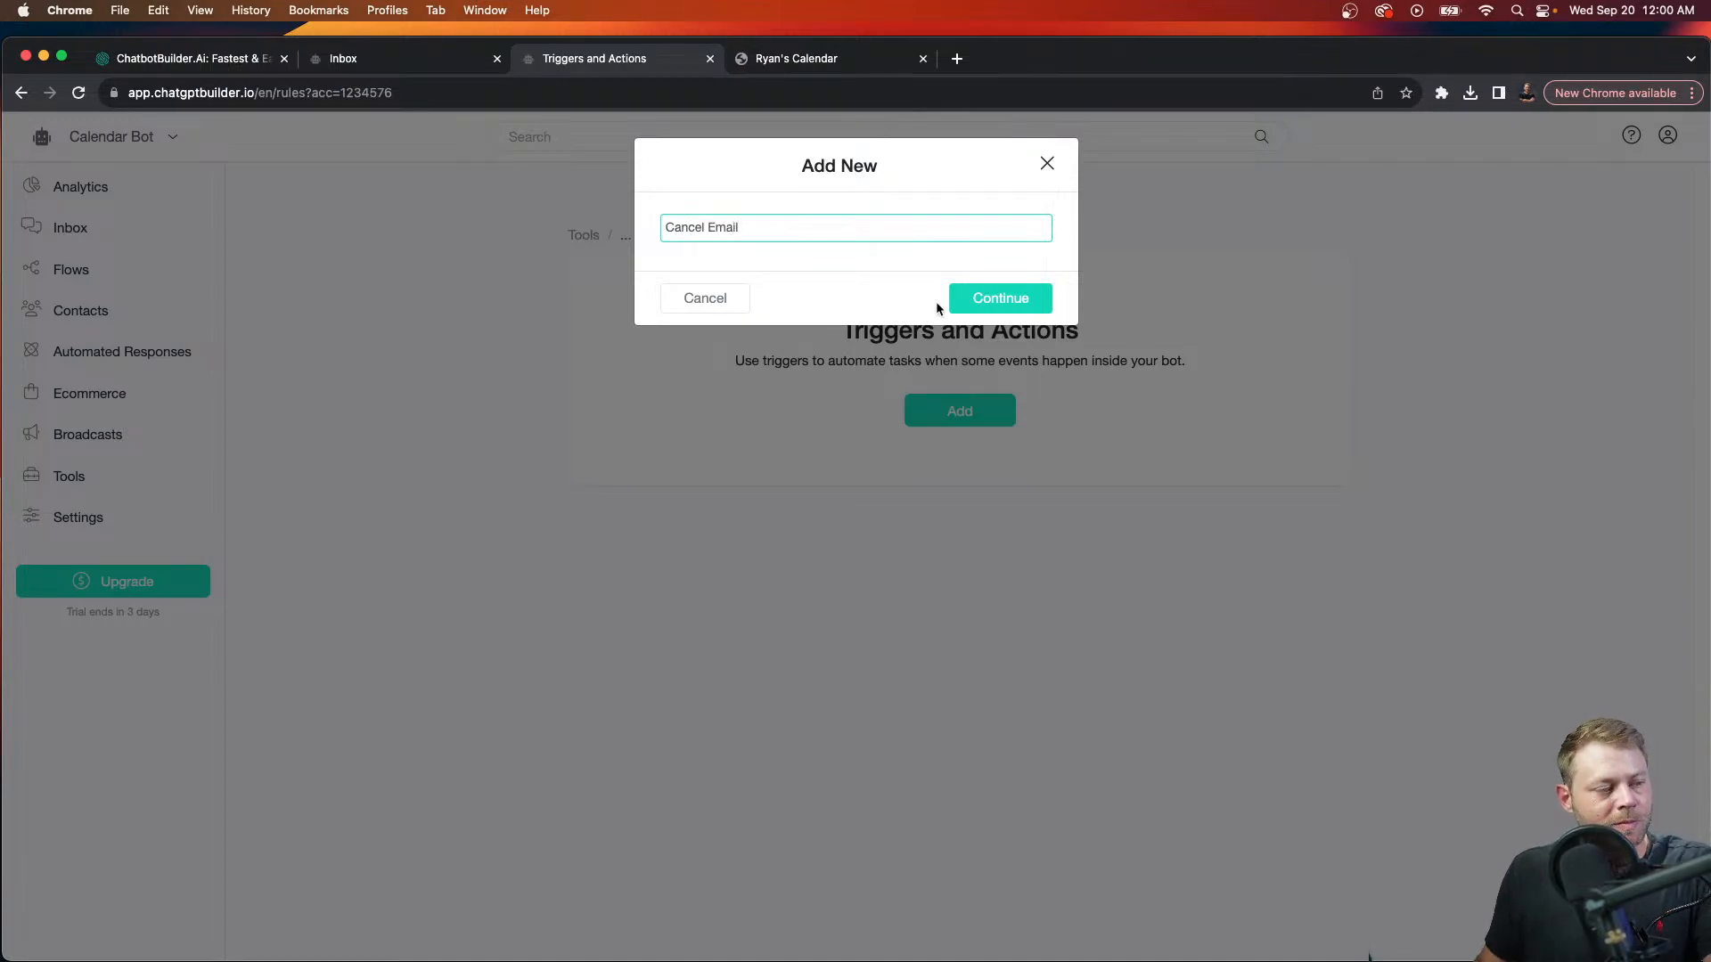
pyautogui.click(967, 300)
# Step: Try the 'Custom field value changed' trigger event, then leave the rule editor without saving
pyautogui.click(708, 250)
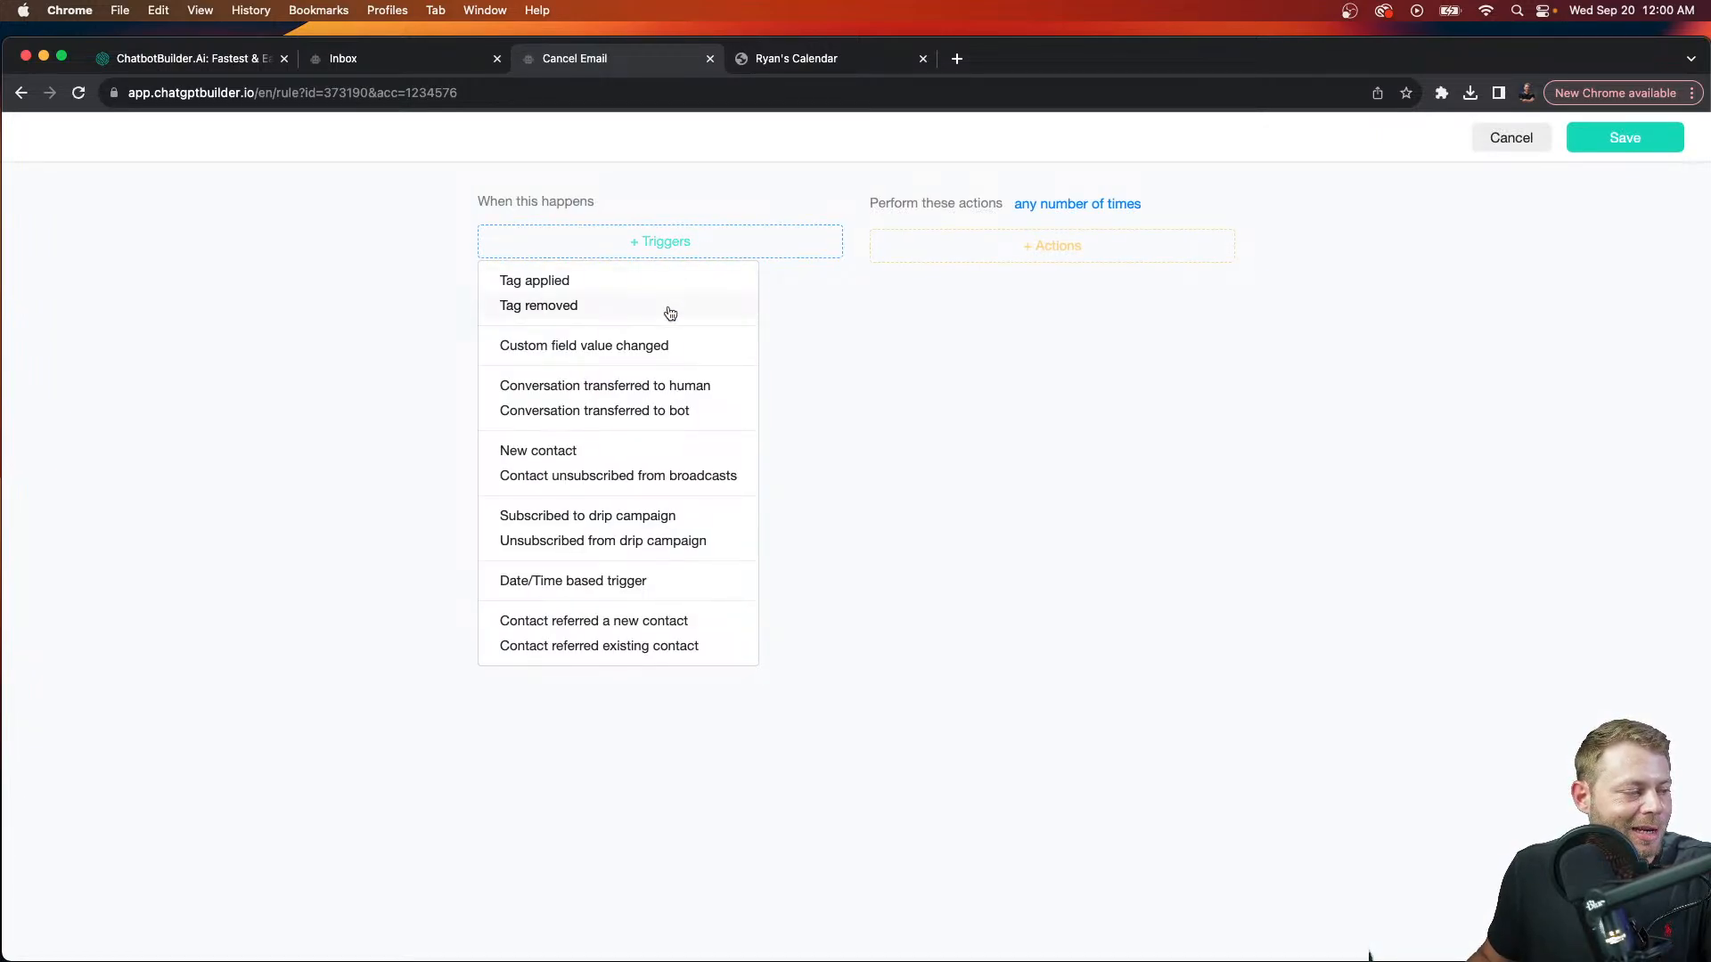
pyautogui.click(691, 345)
pyautogui.click(703, 298)
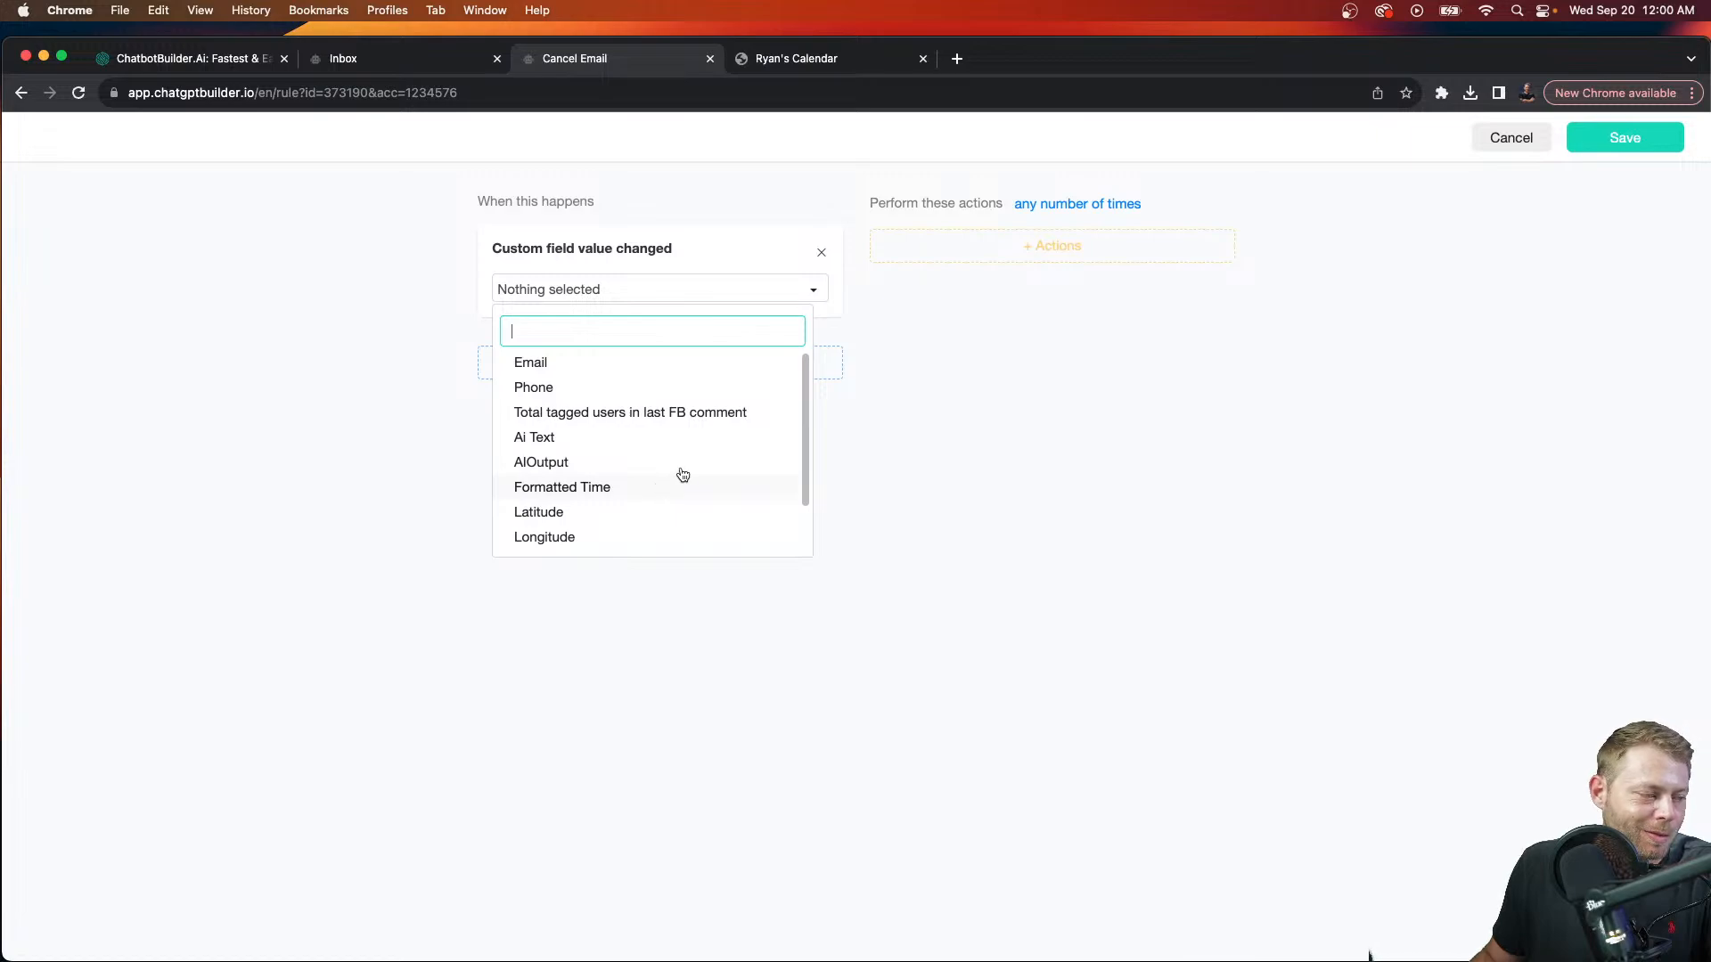
pyautogui.click(1510, 139)
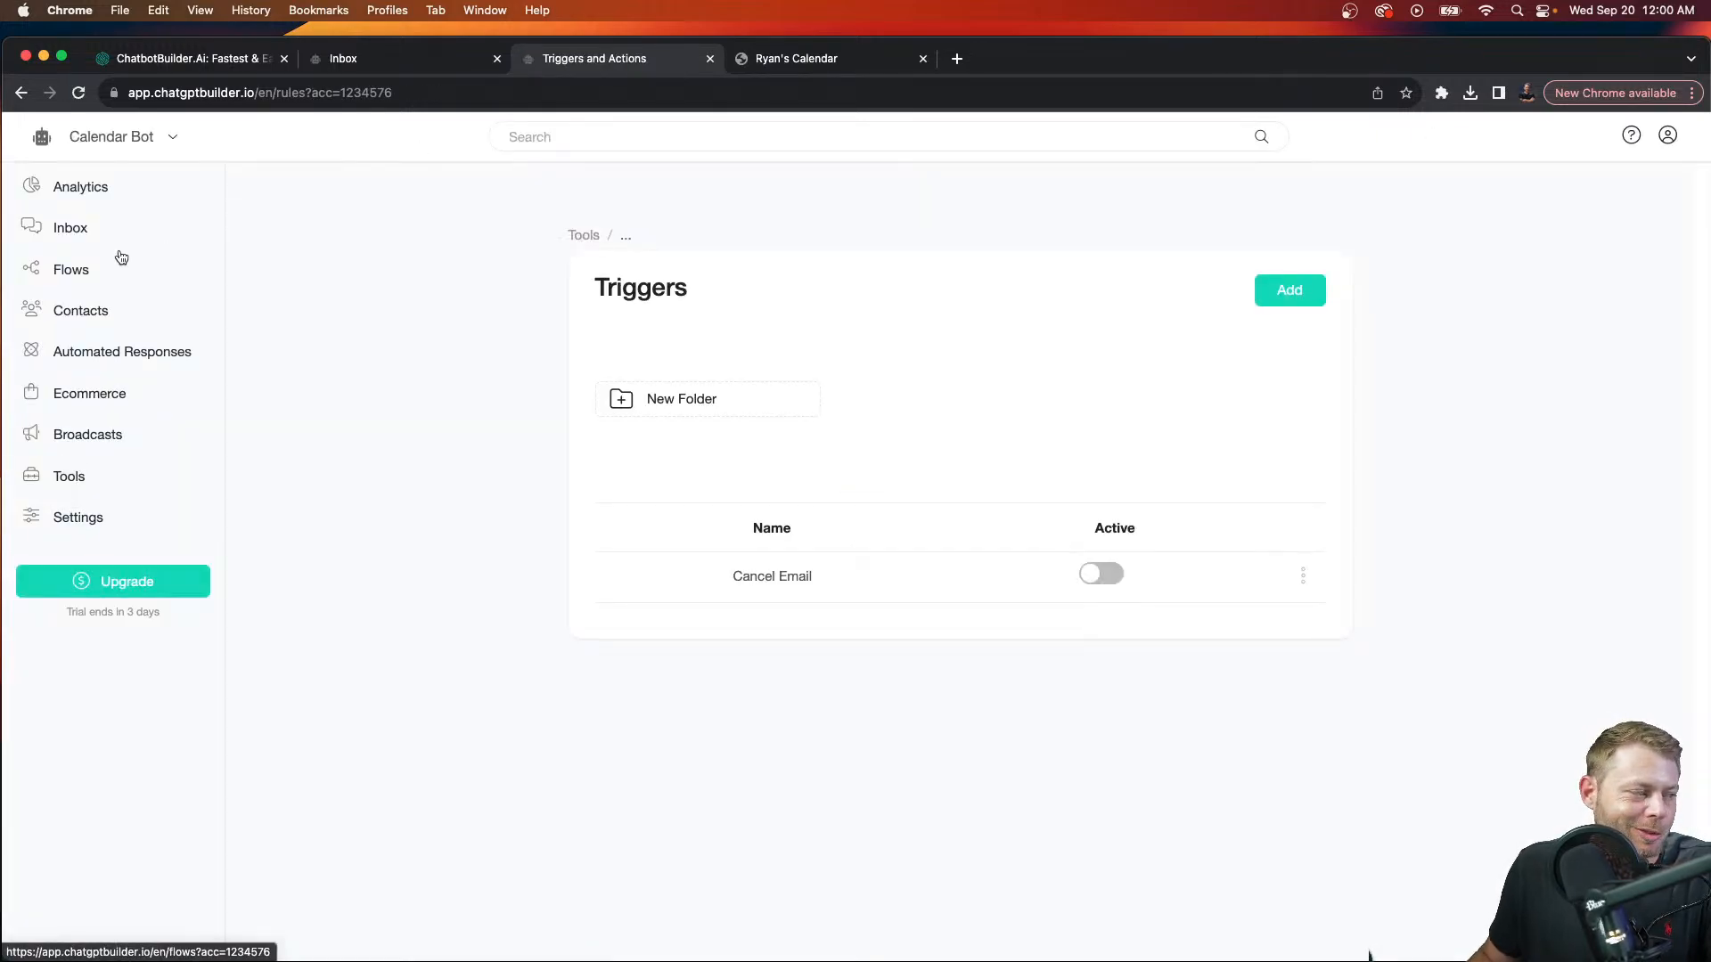
# Step: Create a Date and Time custom field named 'Appointment Date' in the Custom Fields list
pyautogui.click(89, 271)
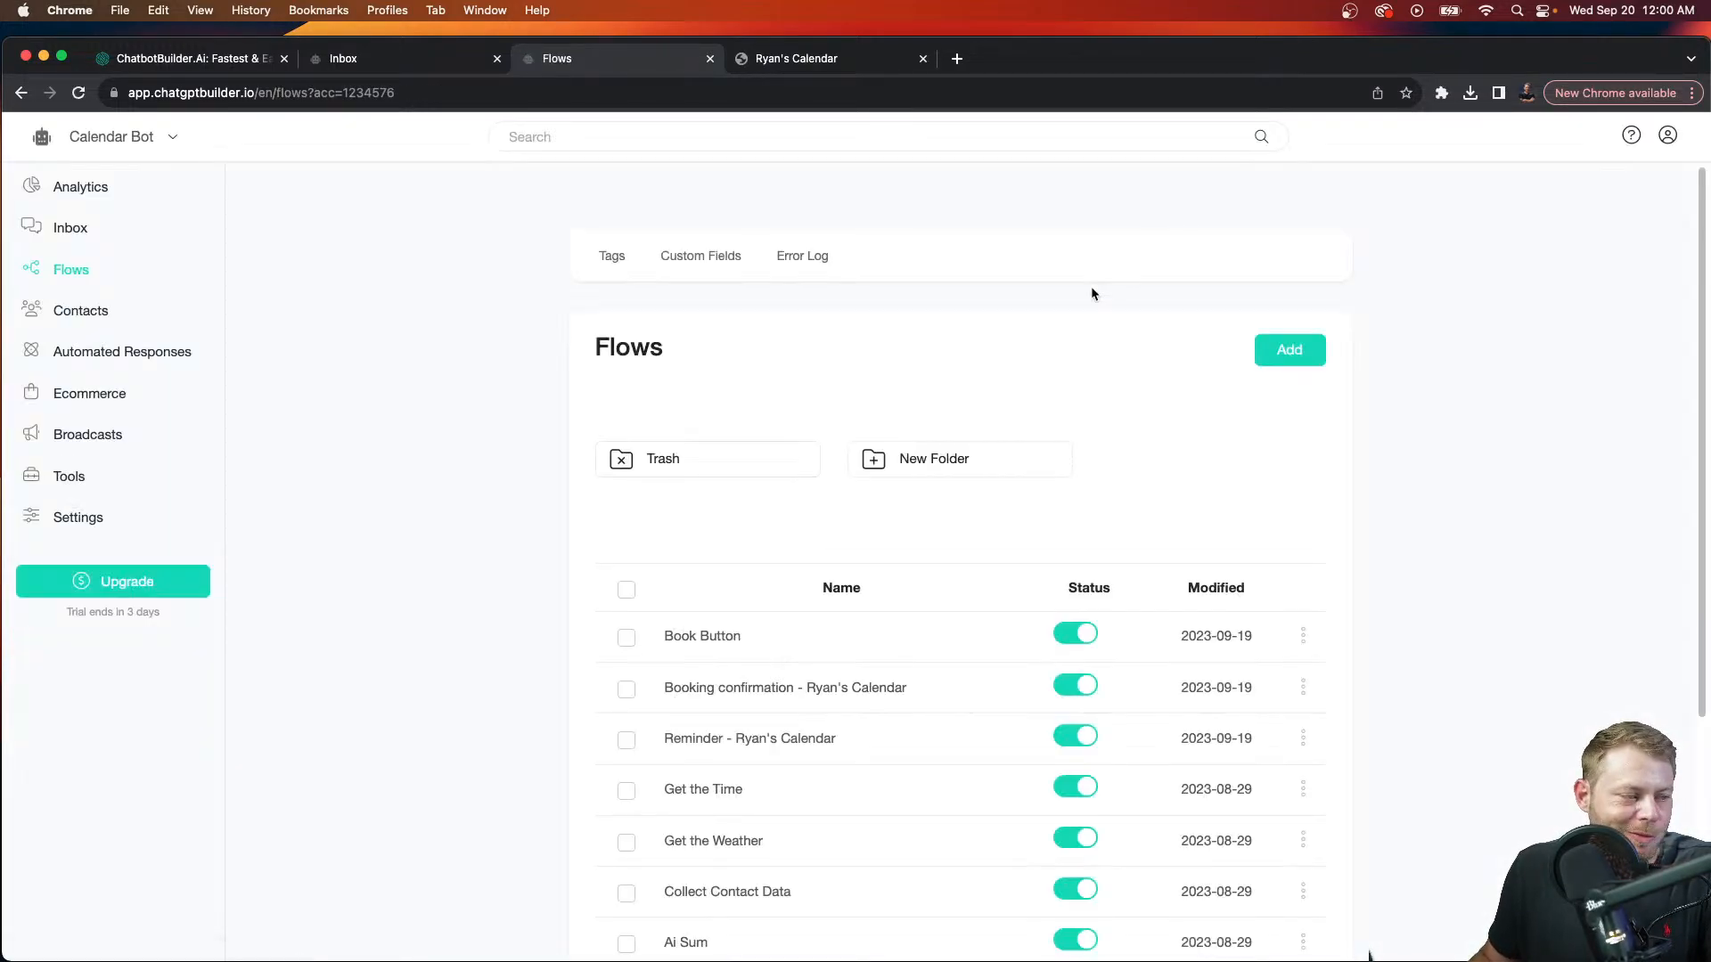
pyautogui.click(713, 259)
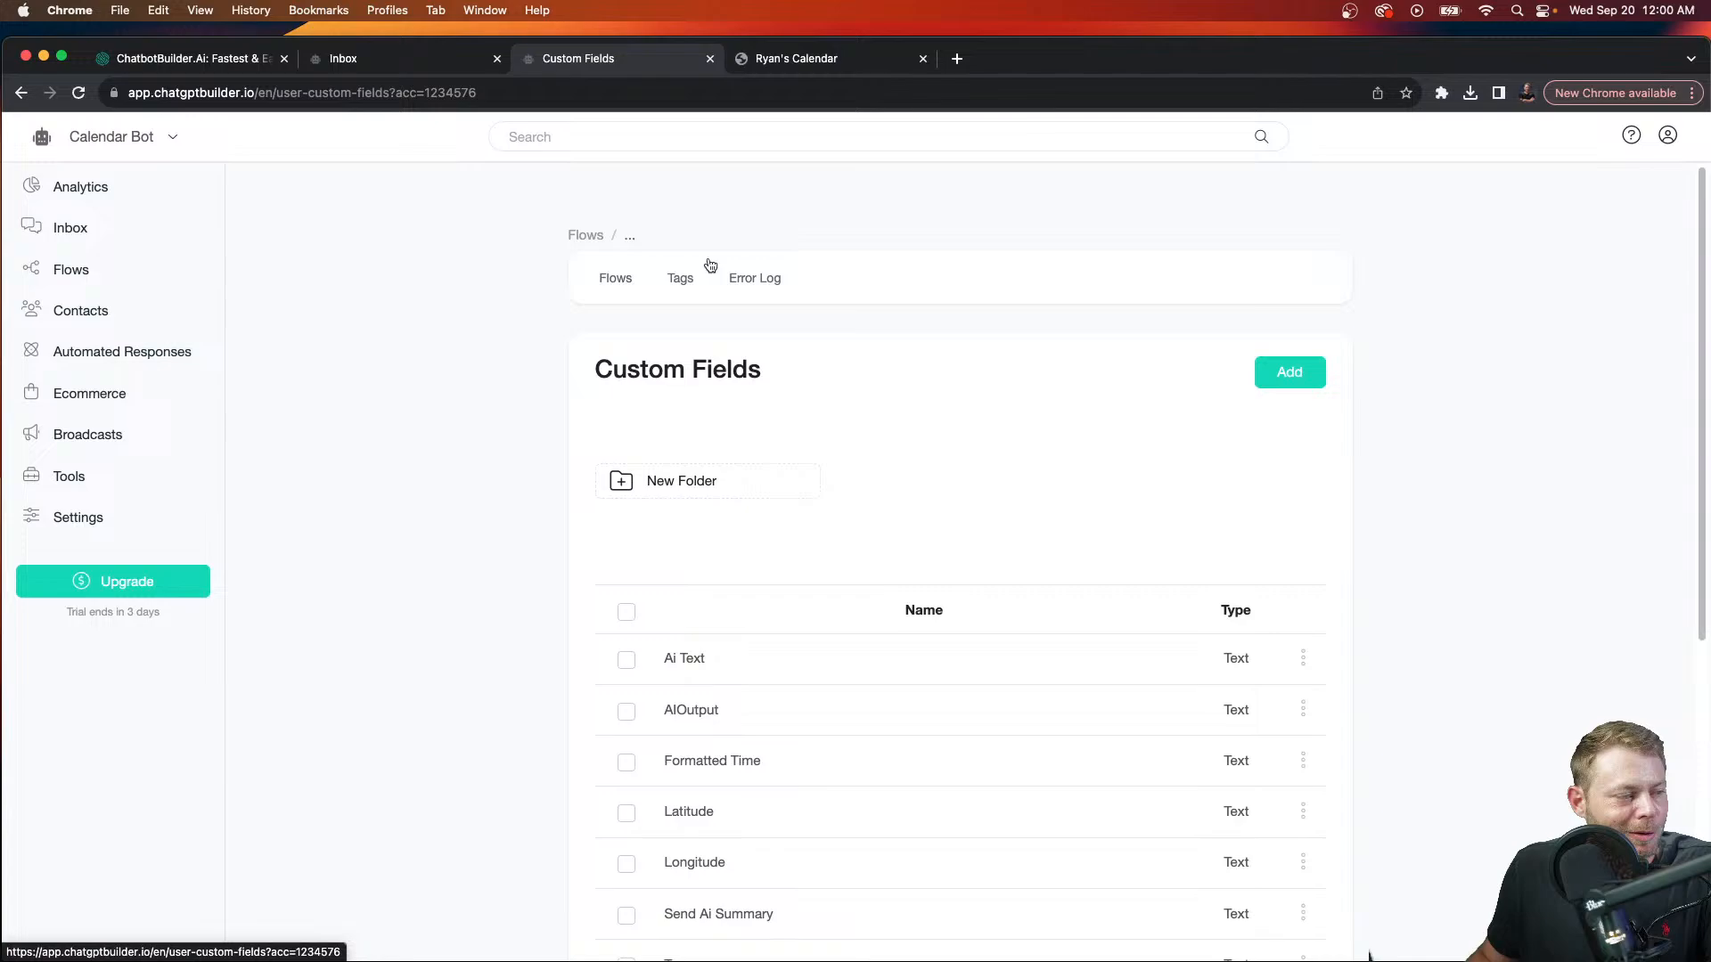
pyautogui.click(1290, 372)
pyautogui.click(994, 252)
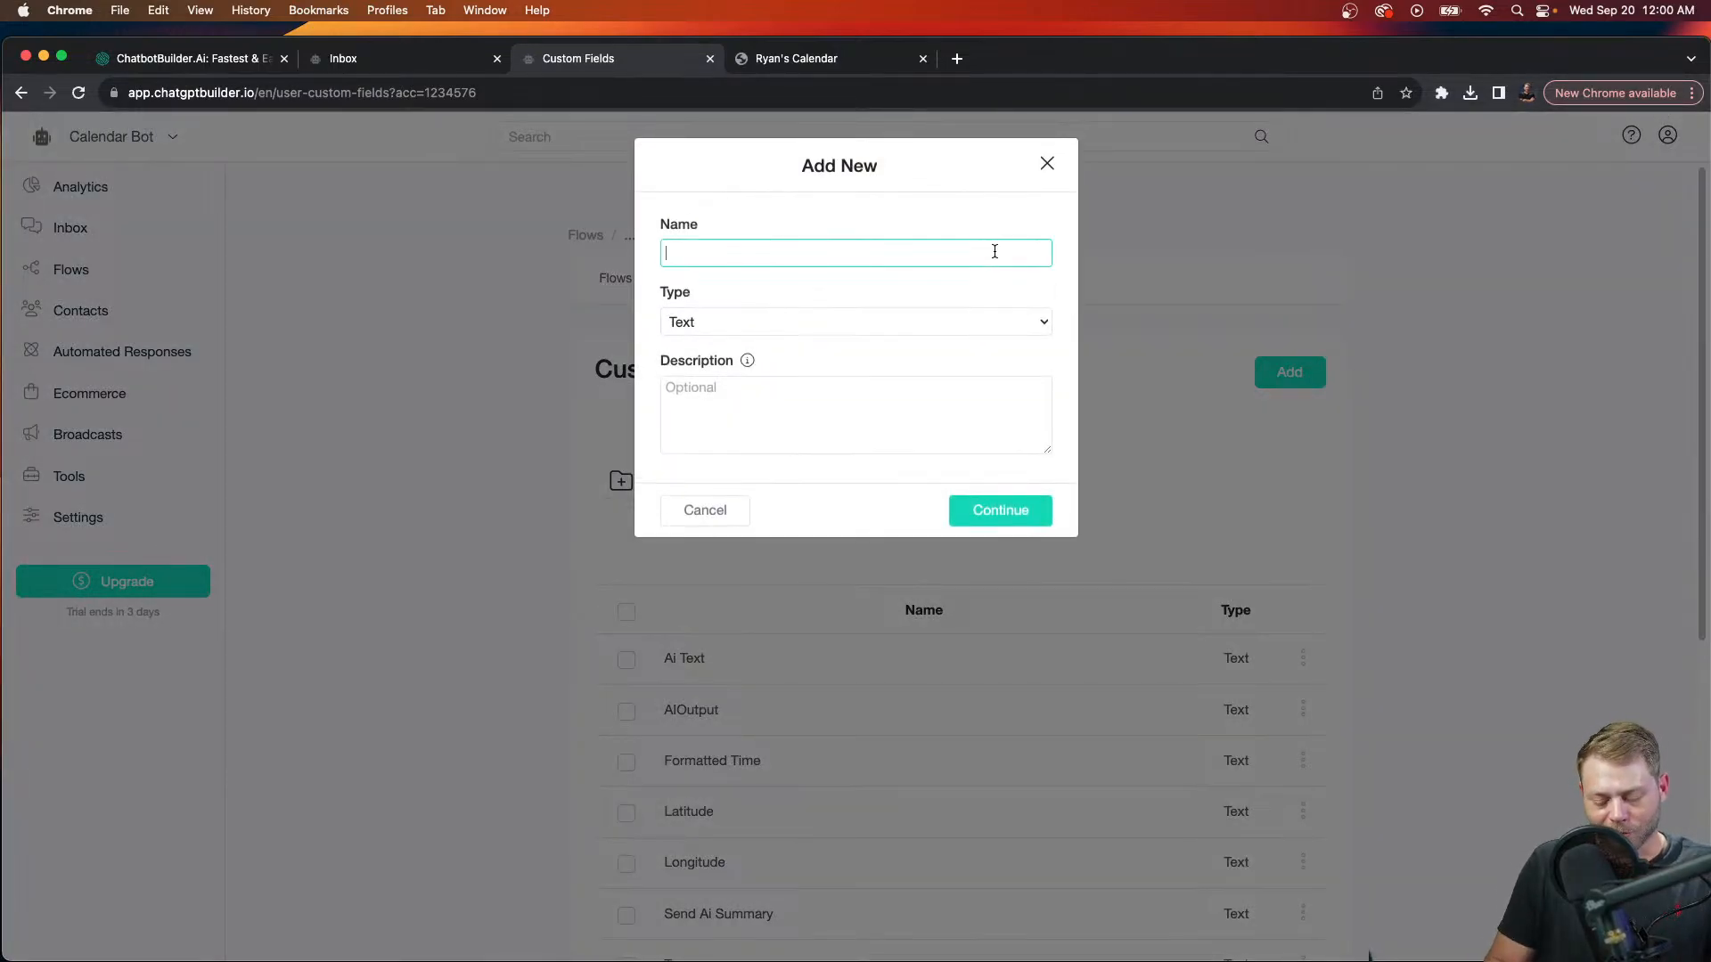
pyautogui.write('oint')
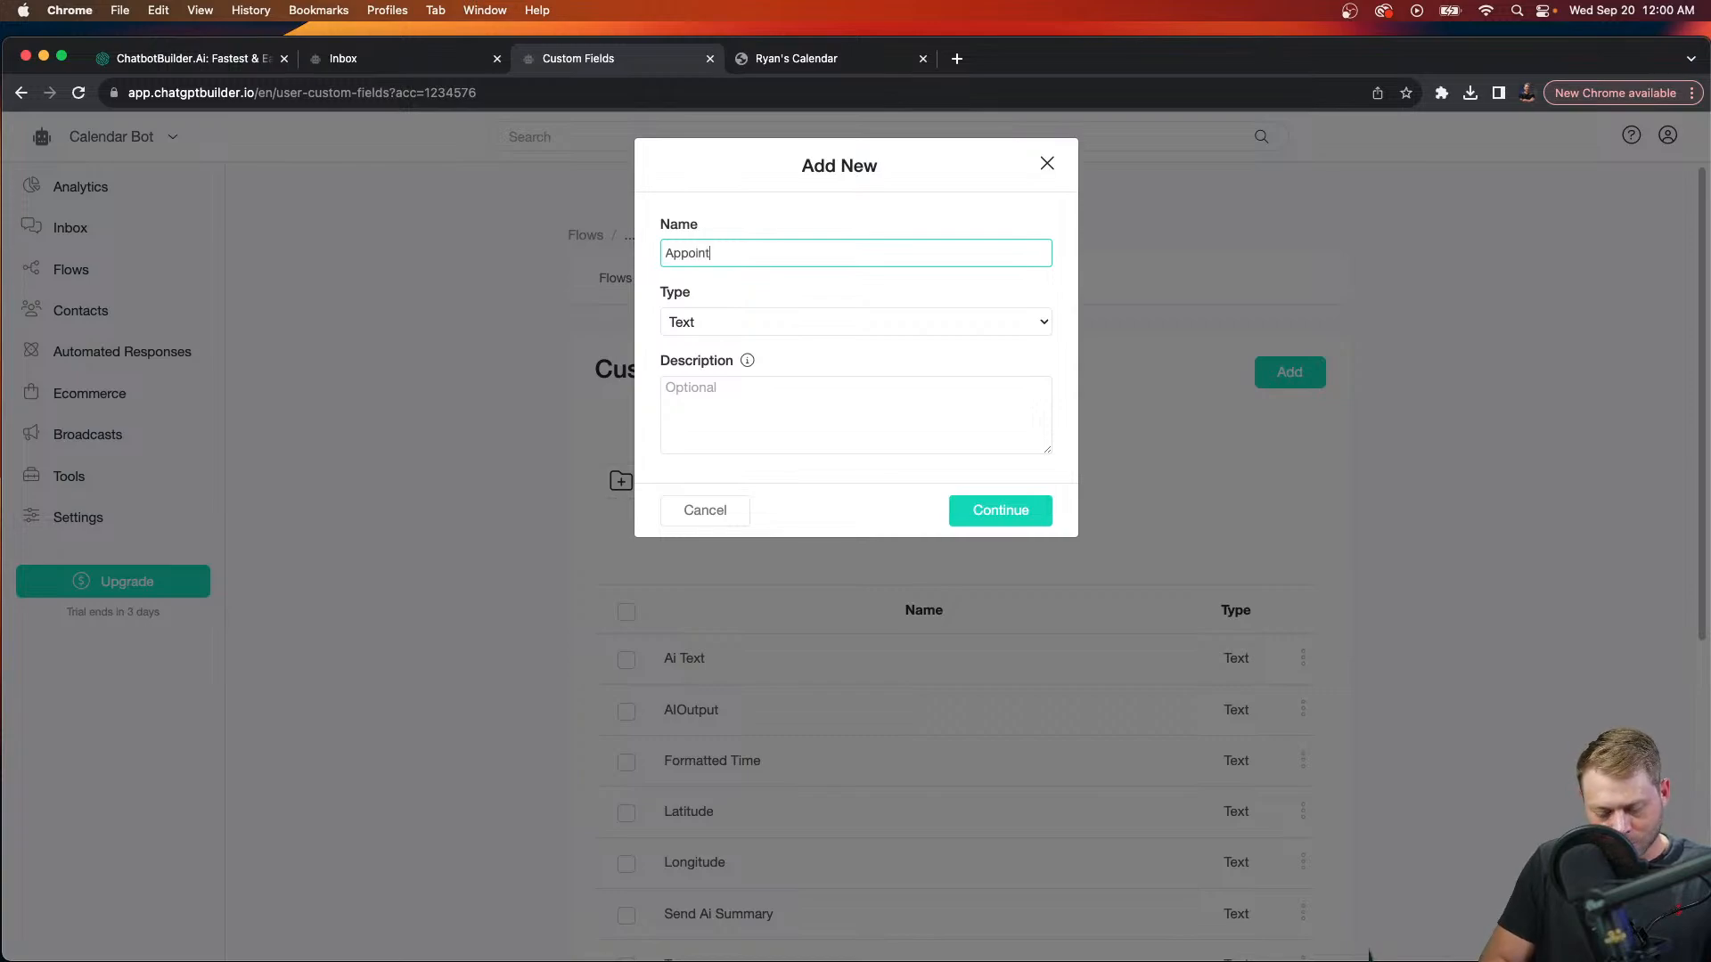
pyautogui.write('mn')
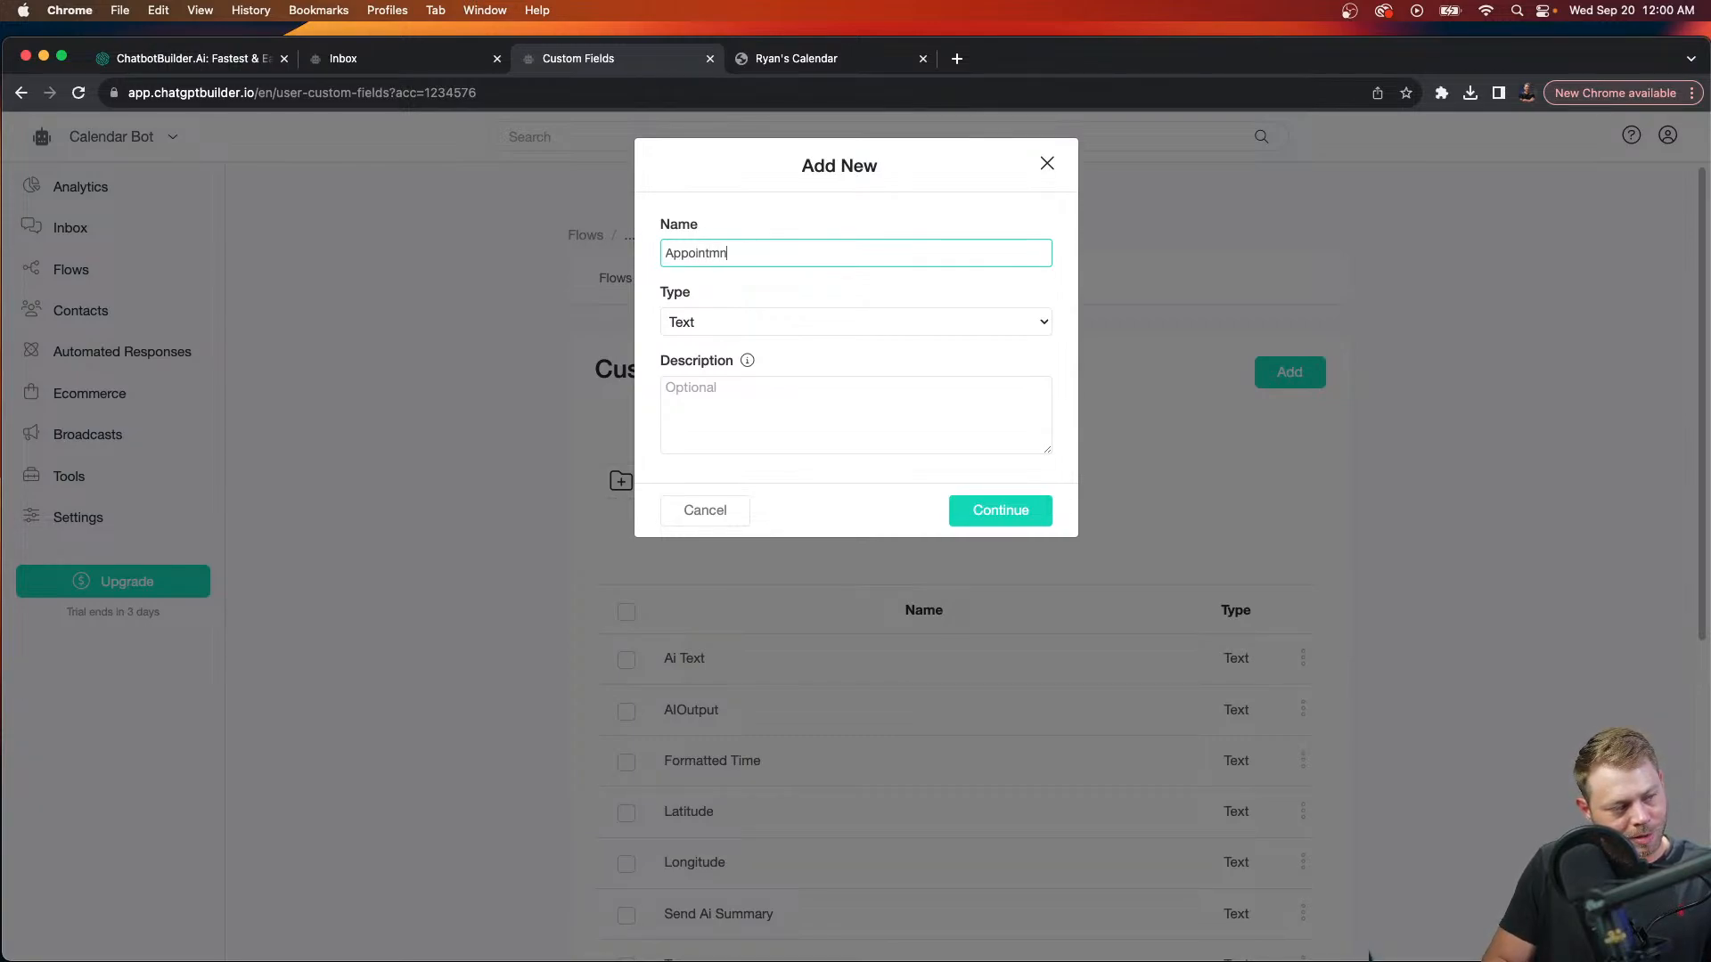
pyautogui.press('BackSpace')
pyautogui.write('ent Date')
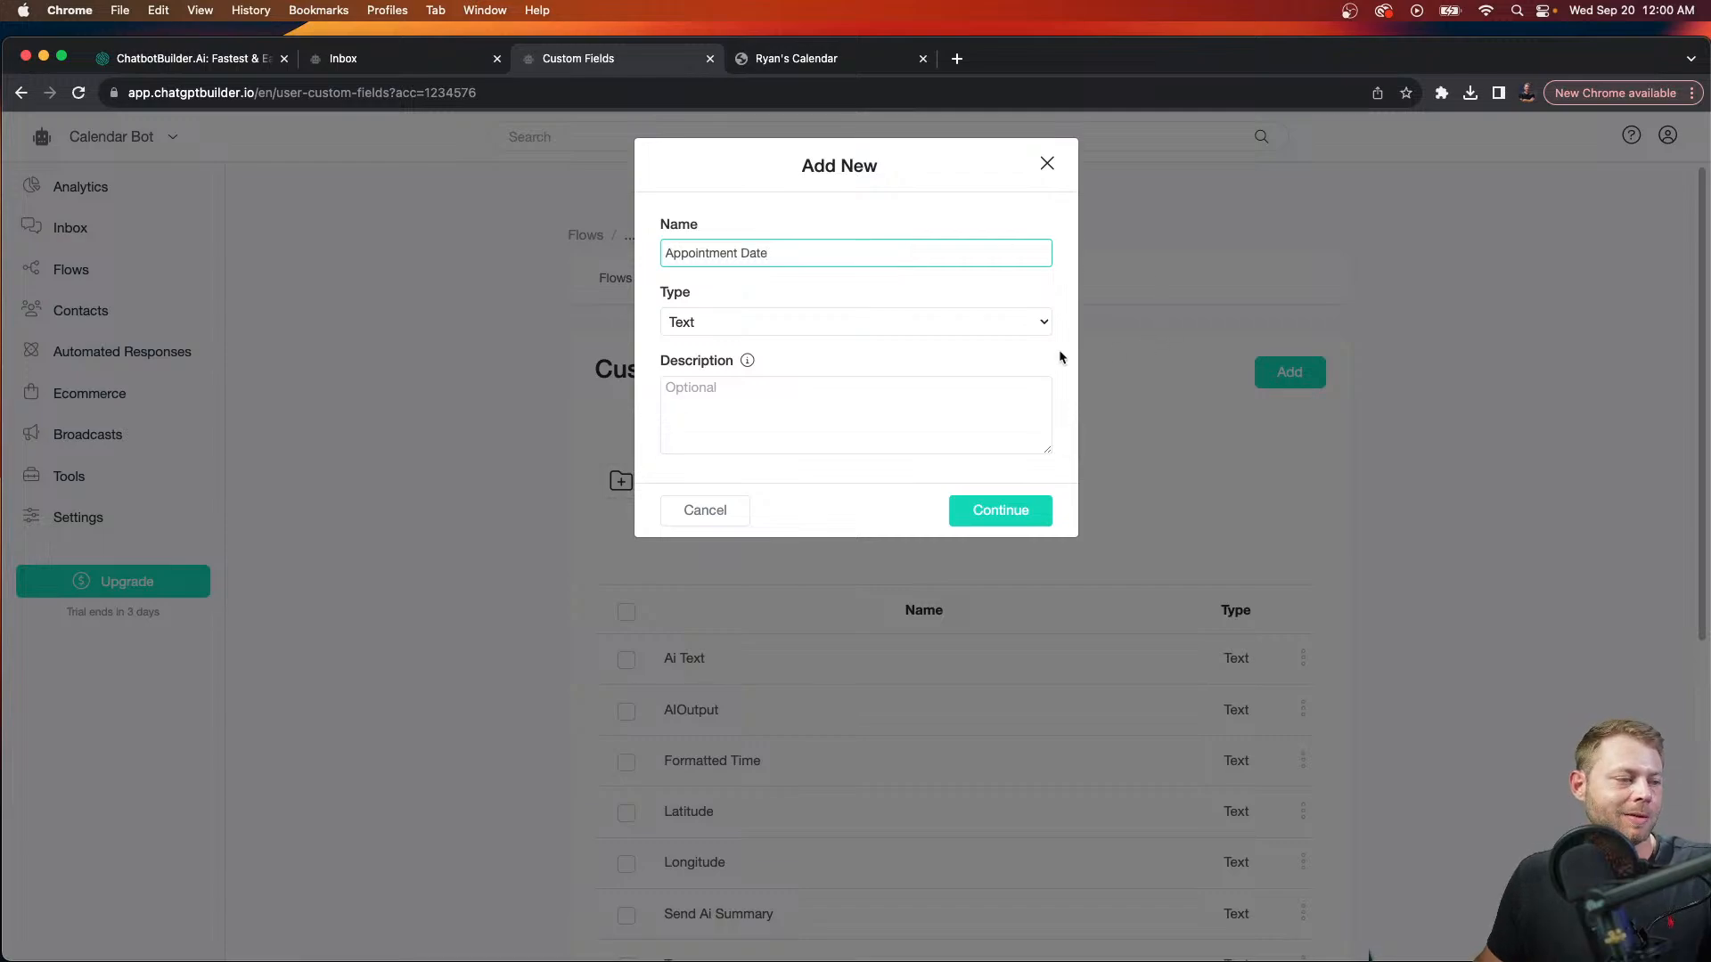
pyautogui.click(932, 323)
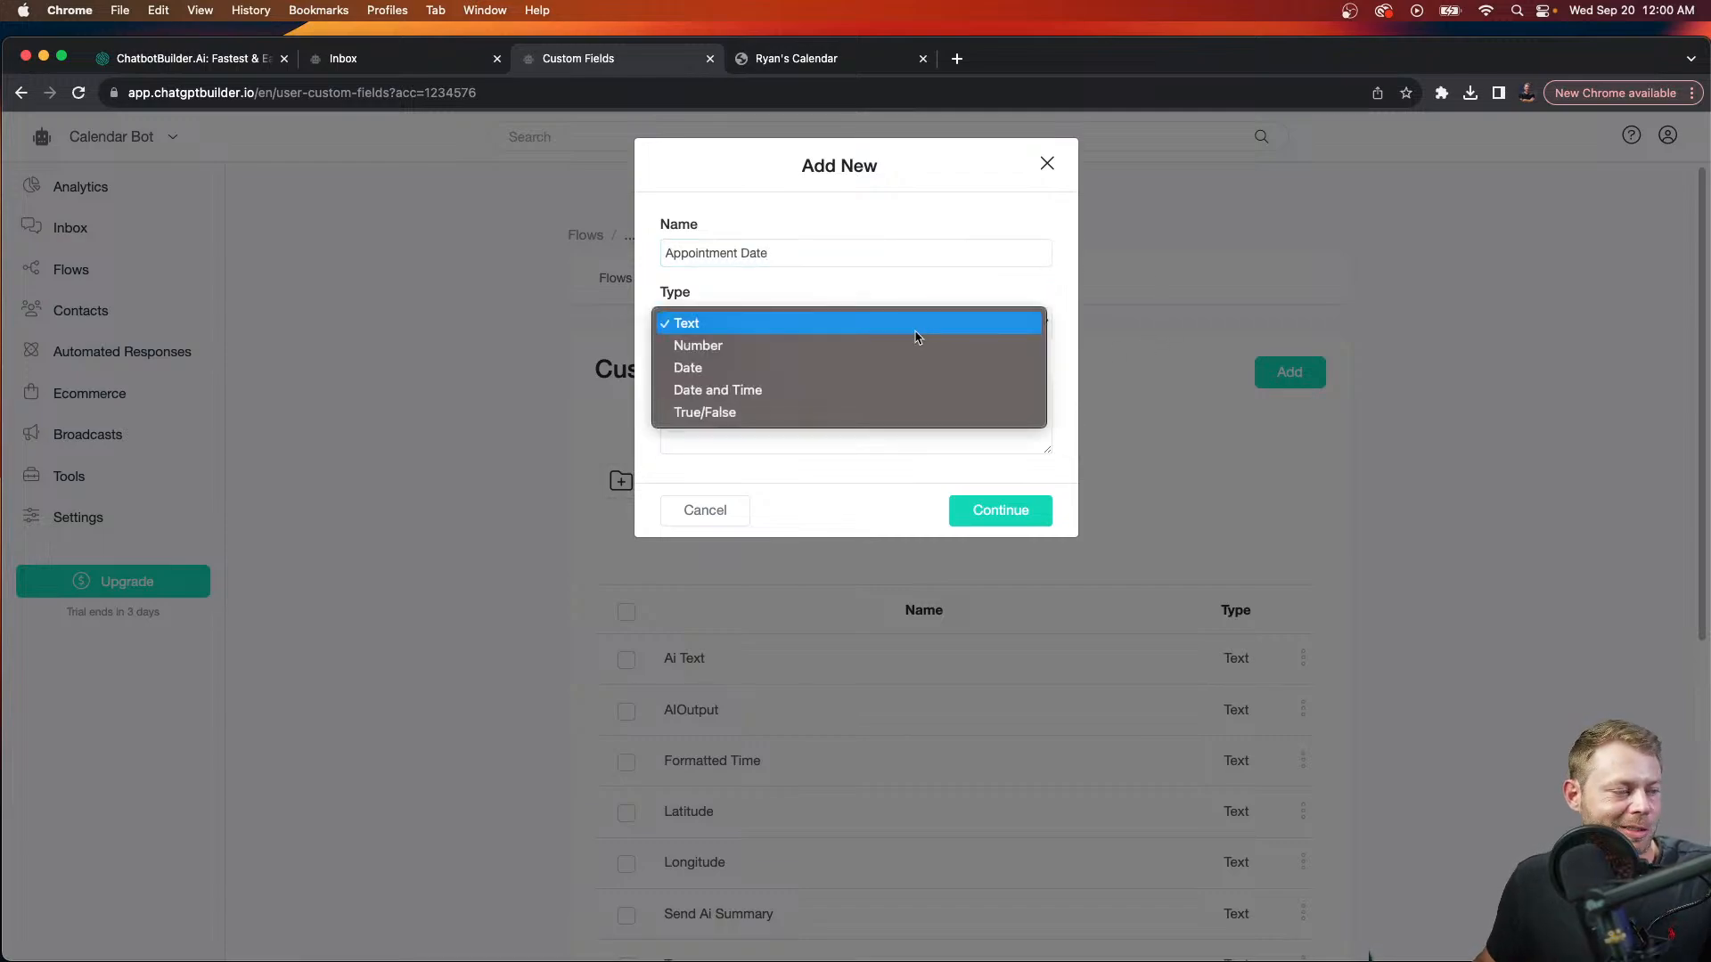
pyautogui.click(907, 387)
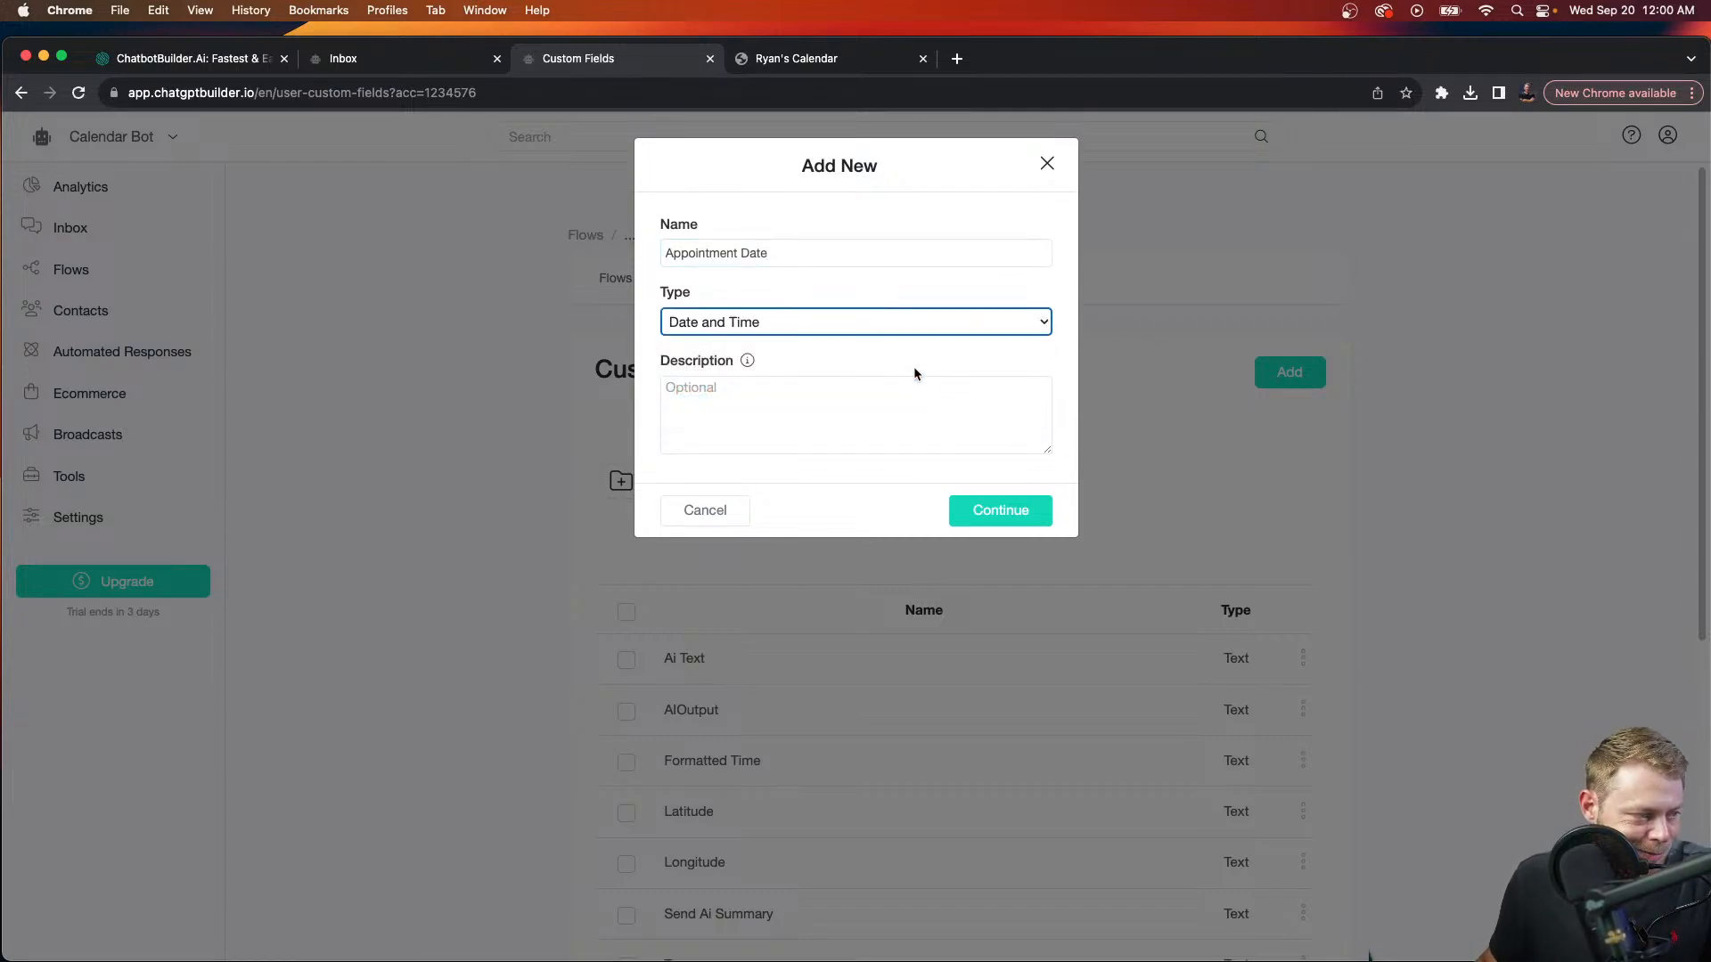
pyautogui.click(1014, 509)
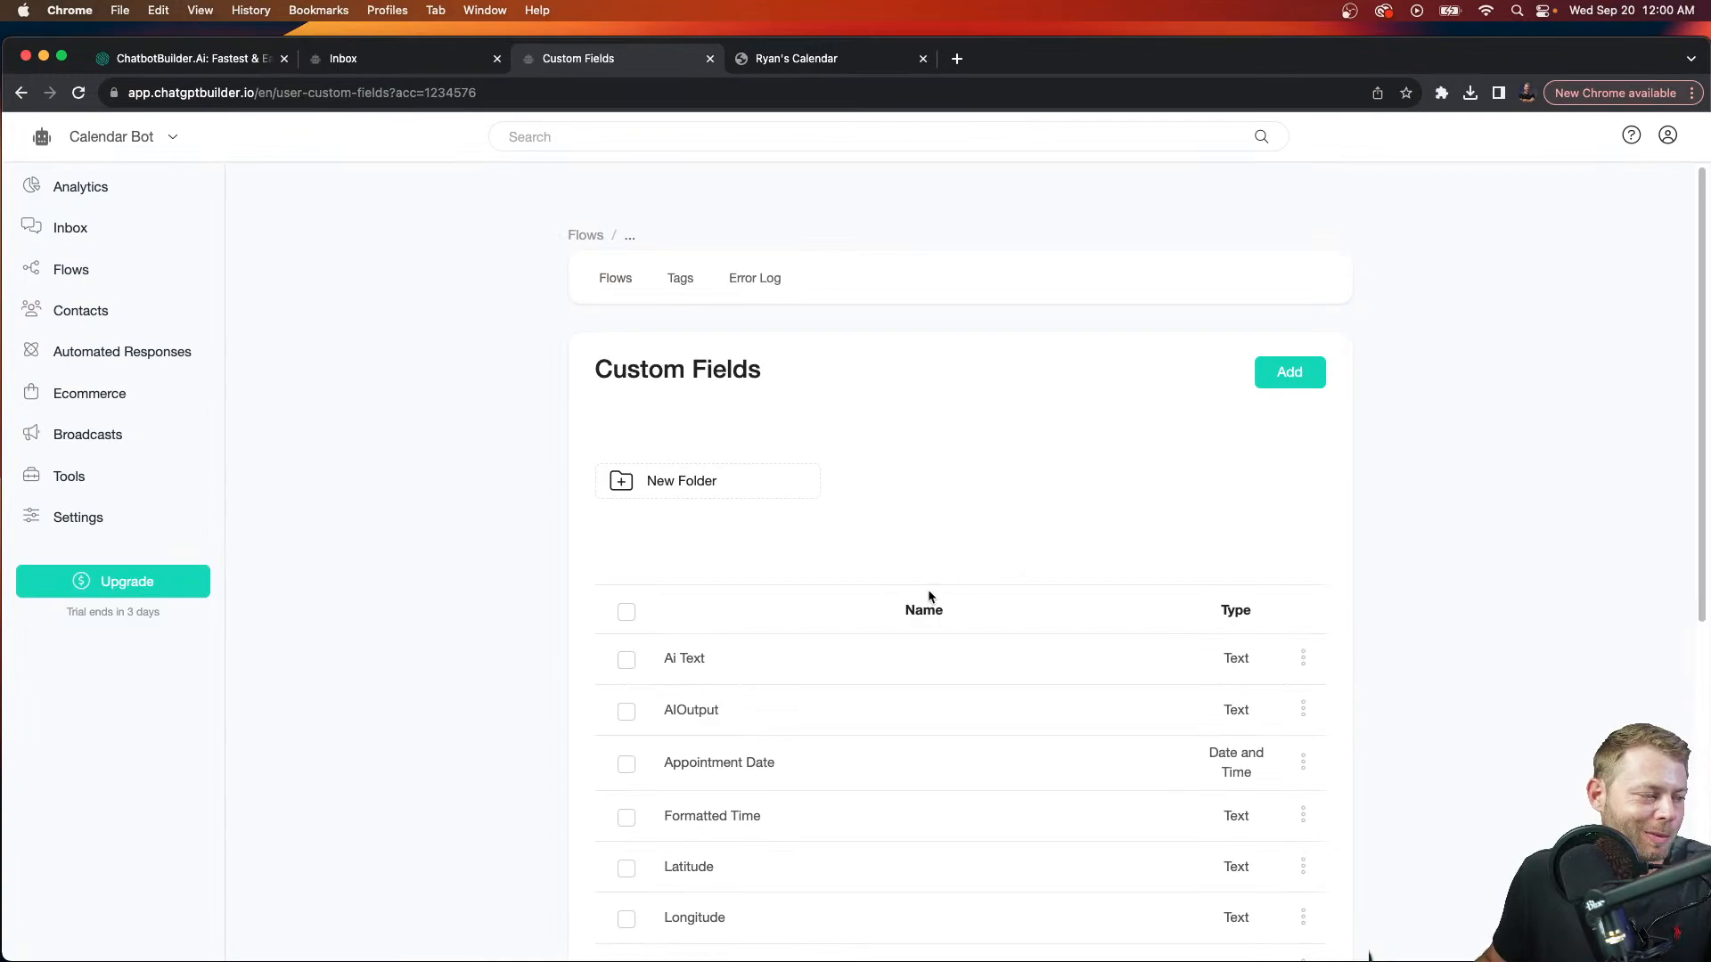
# Step: Back on the Triggers list, switch the Cancel Email trigger on and open it for editing
pyautogui.click(21, 92)
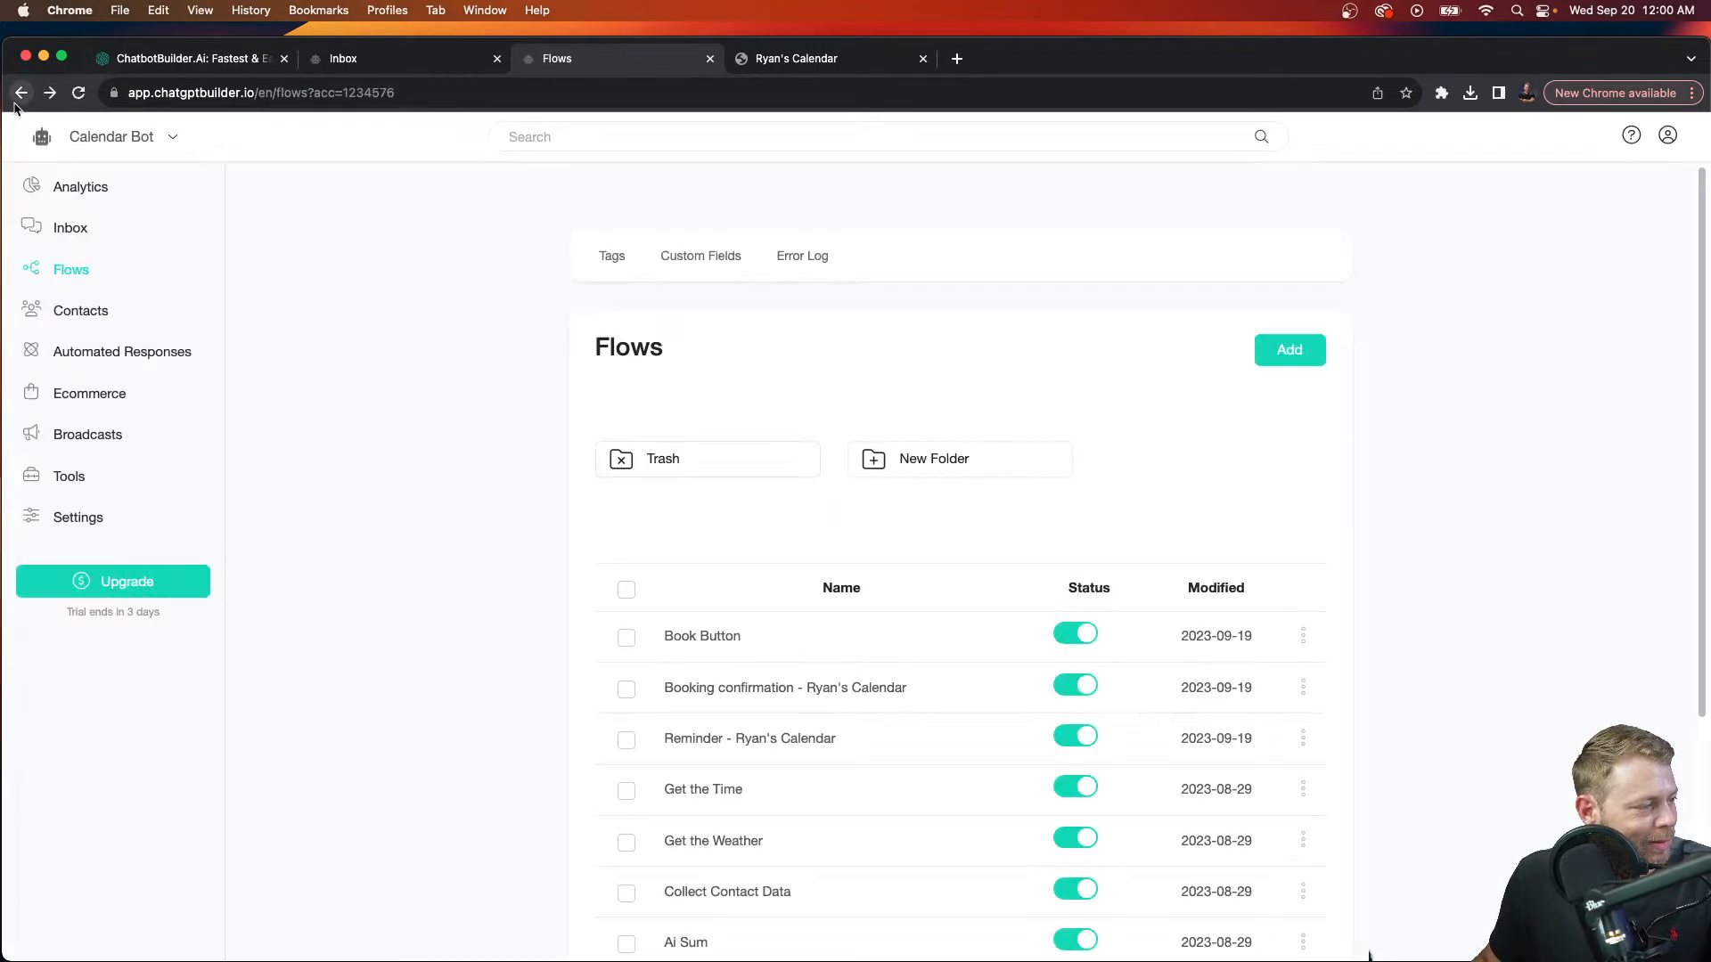
pyautogui.click(21, 92)
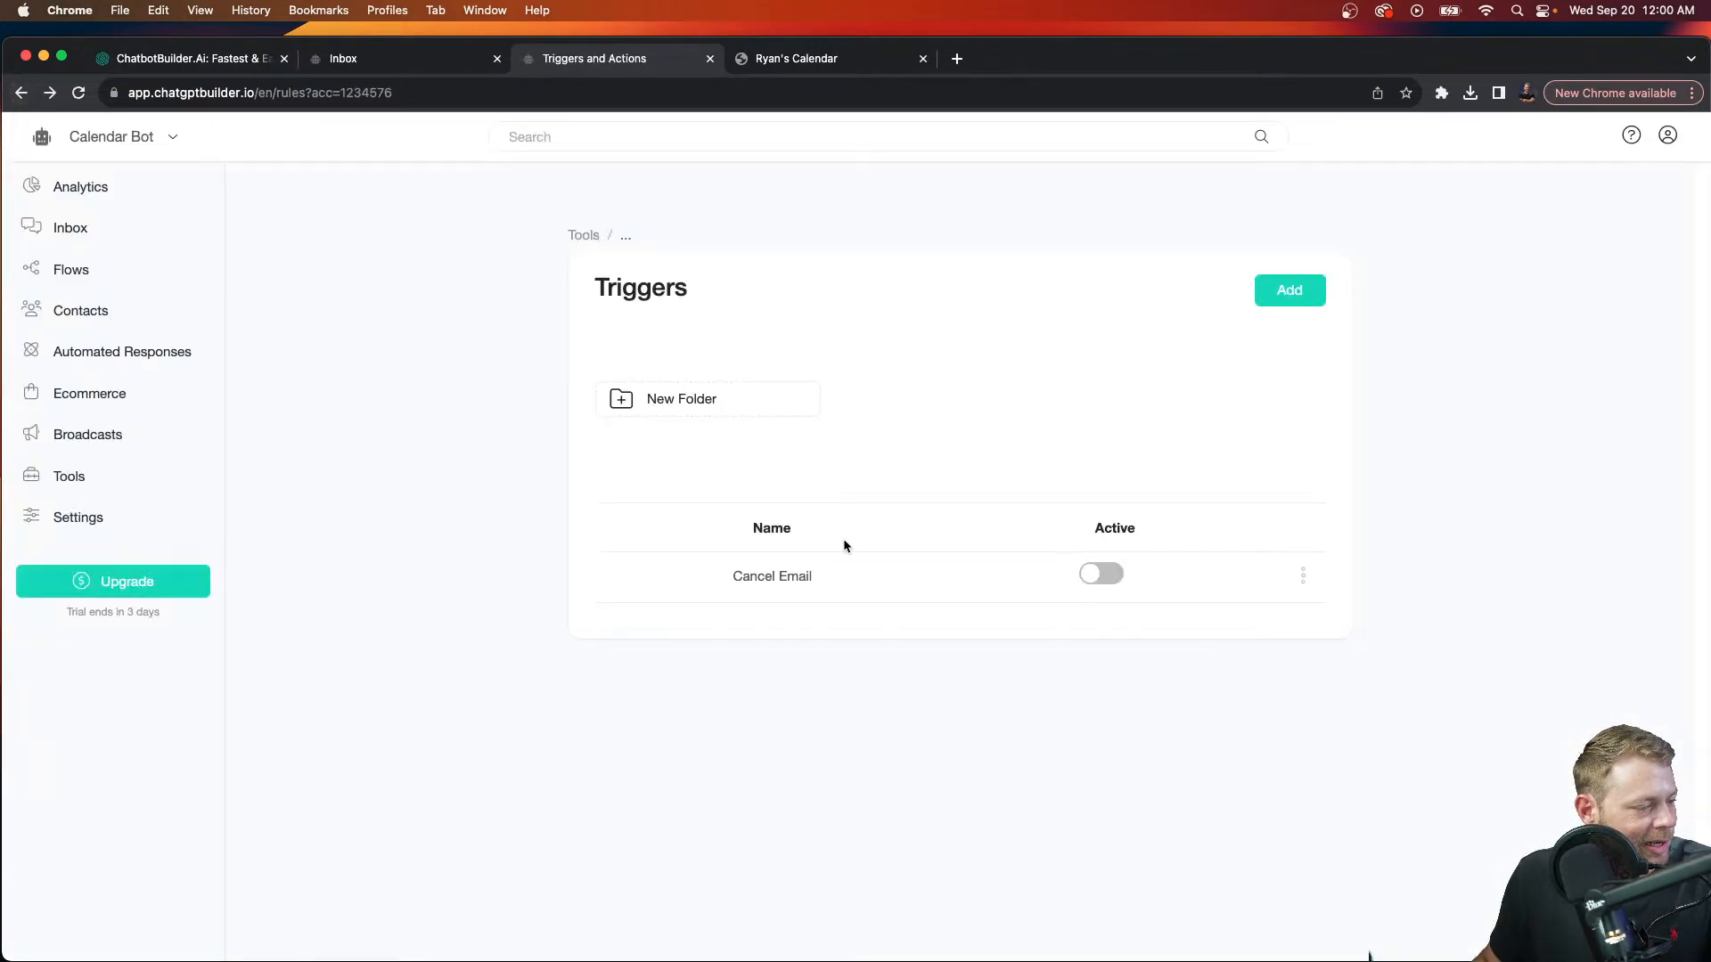
pyautogui.click(1111, 581)
pyautogui.click(1303, 576)
pyautogui.moveTo(1271, 531); pyautogui.dragTo(1036, 577)
pyautogui.click(968, 397)
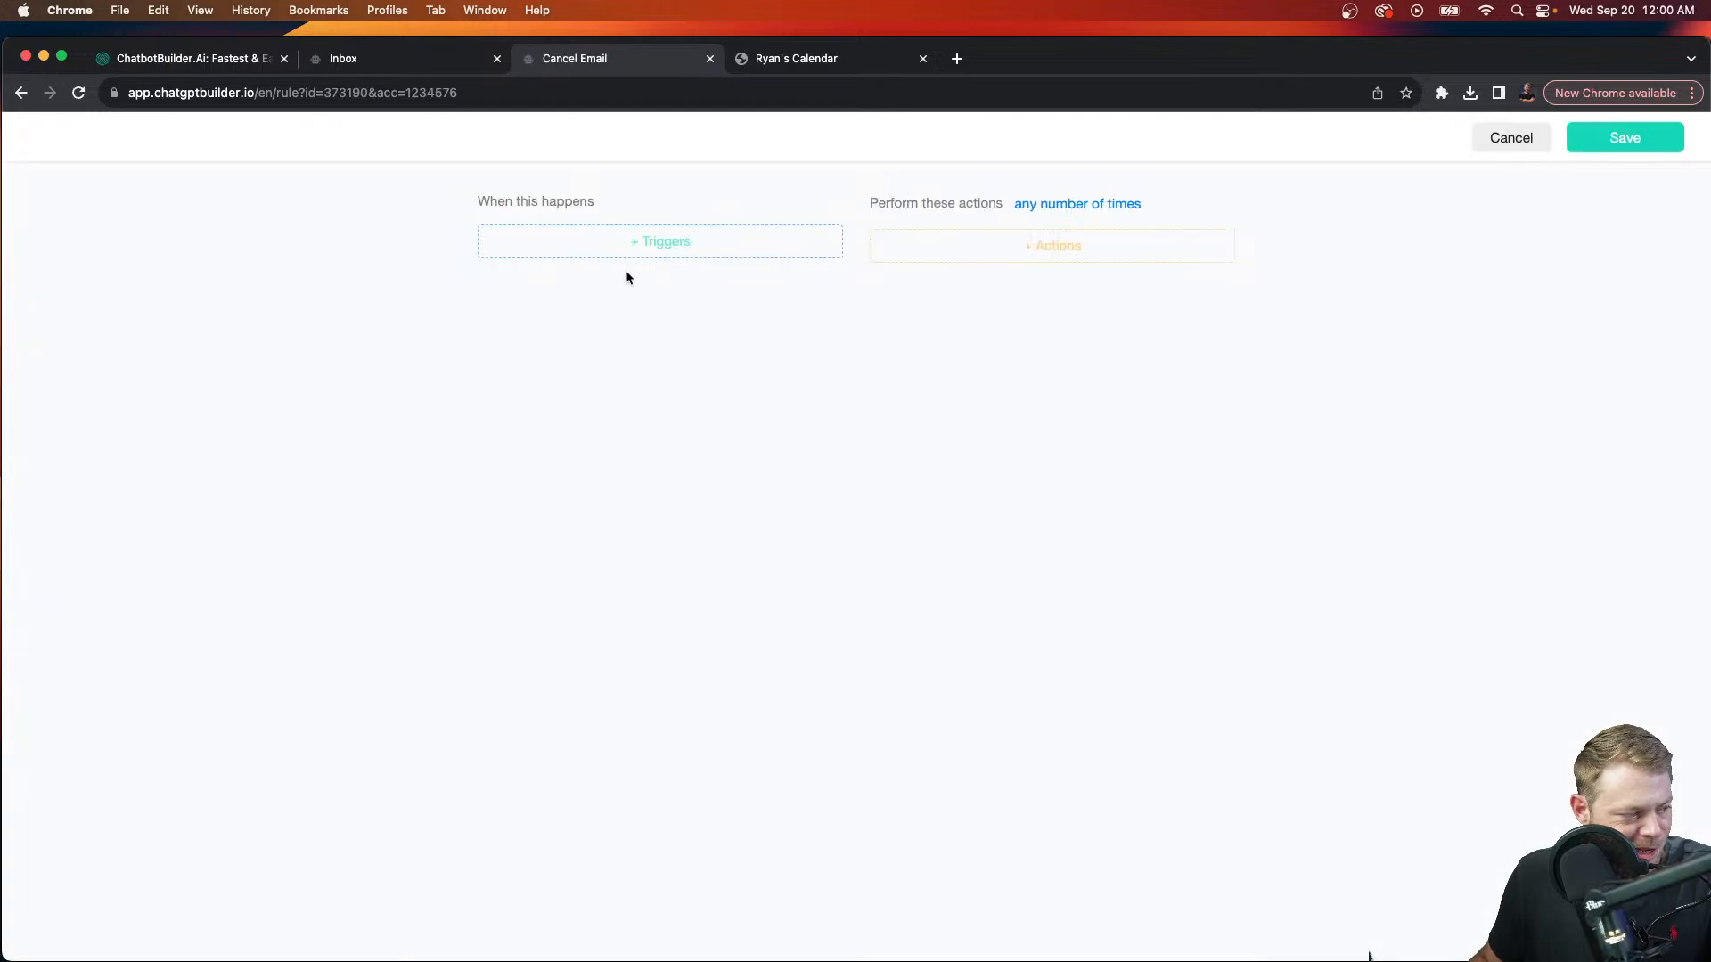
# Step: Set the rule's trigger to 'Custom field value changed' on Appointment Date
pyautogui.click(638, 234)
pyautogui.click(575, 299)
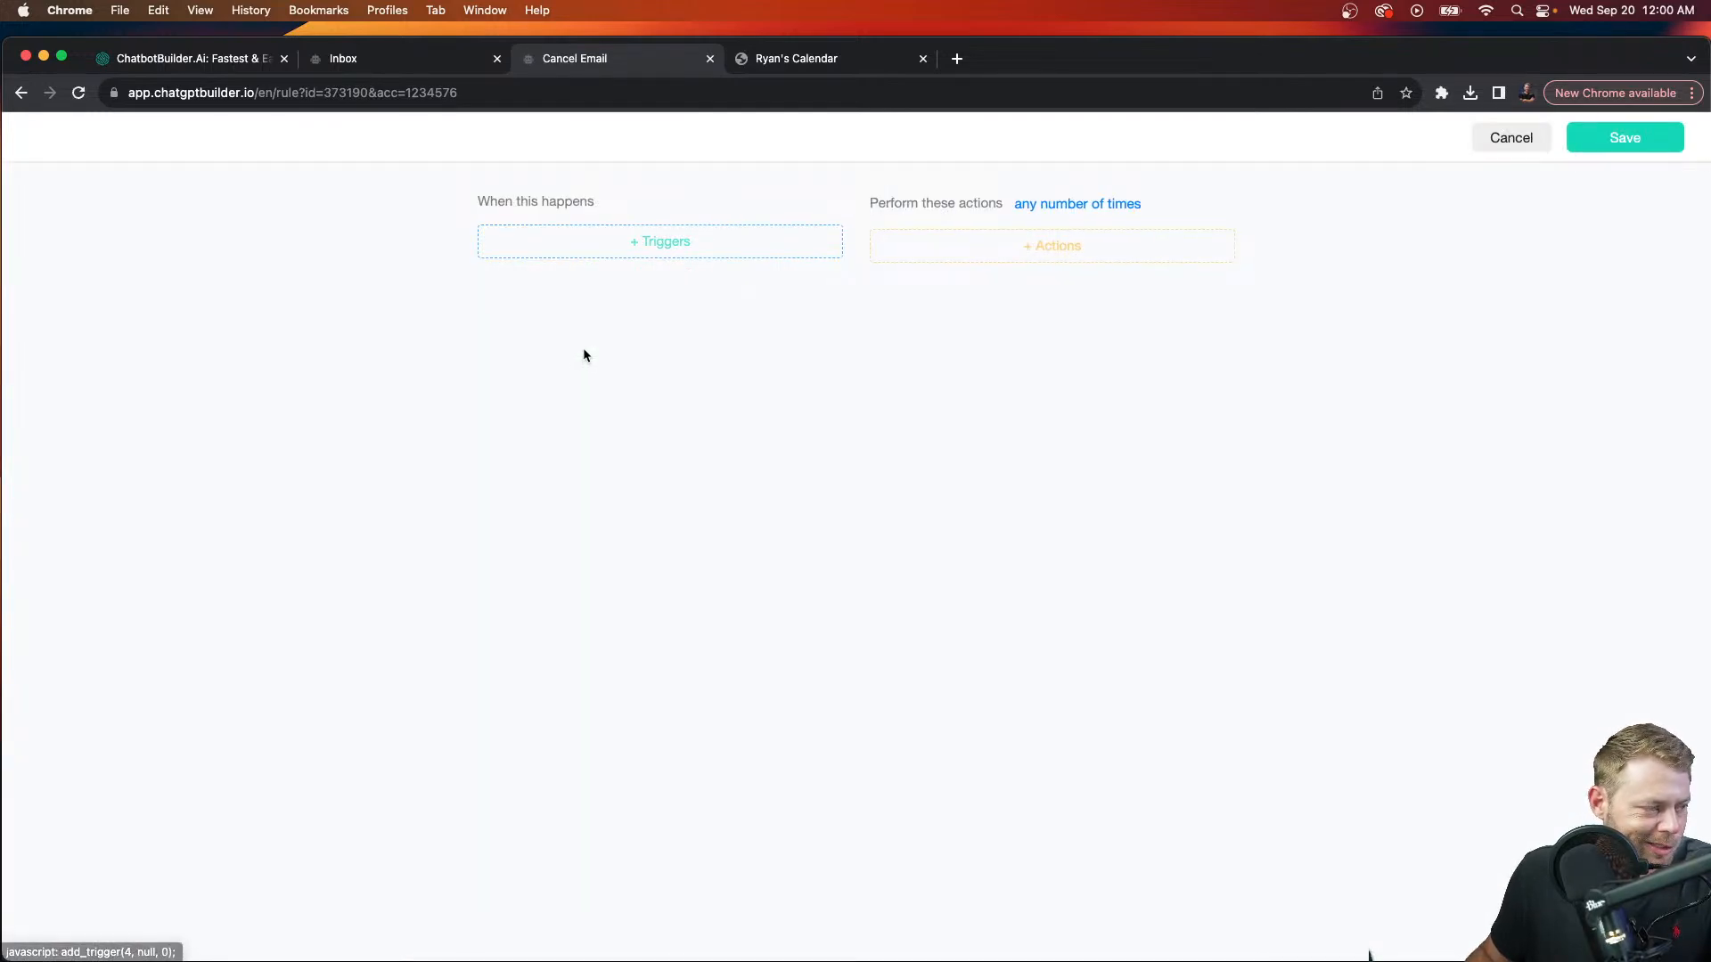
pyautogui.click(611, 241)
pyautogui.click(613, 346)
pyautogui.click(635, 294)
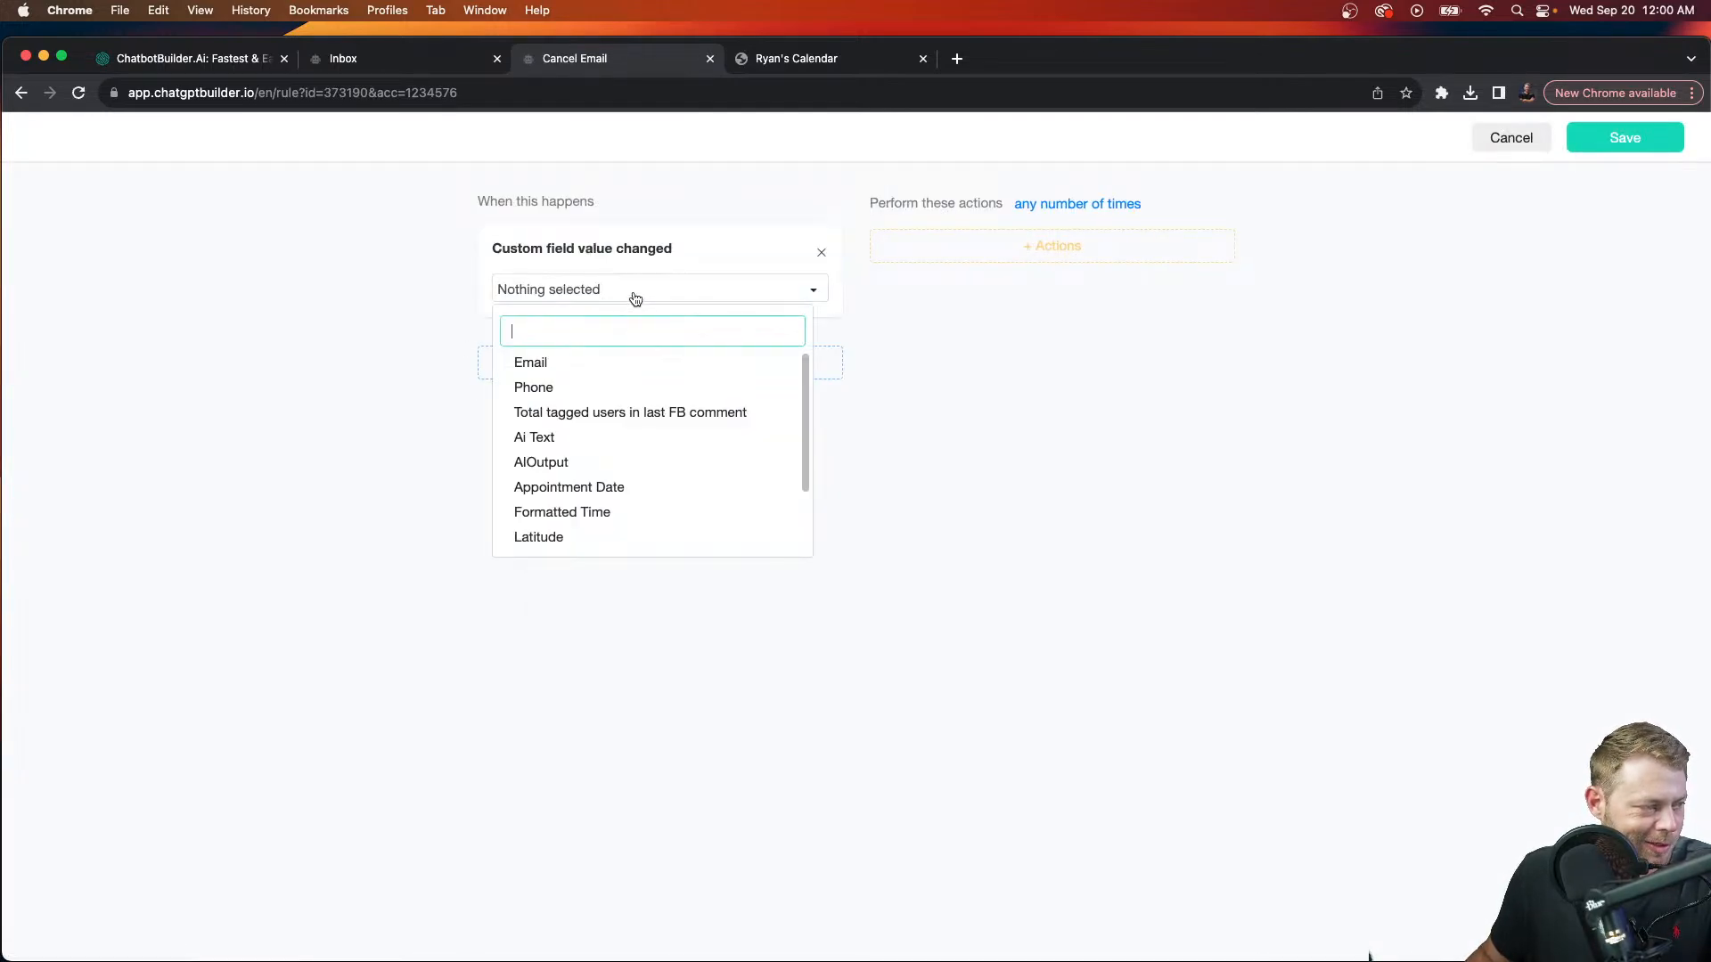
pyautogui.write('da')
pyautogui.press('BackSpace')
pyautogui.press('BackSpace')
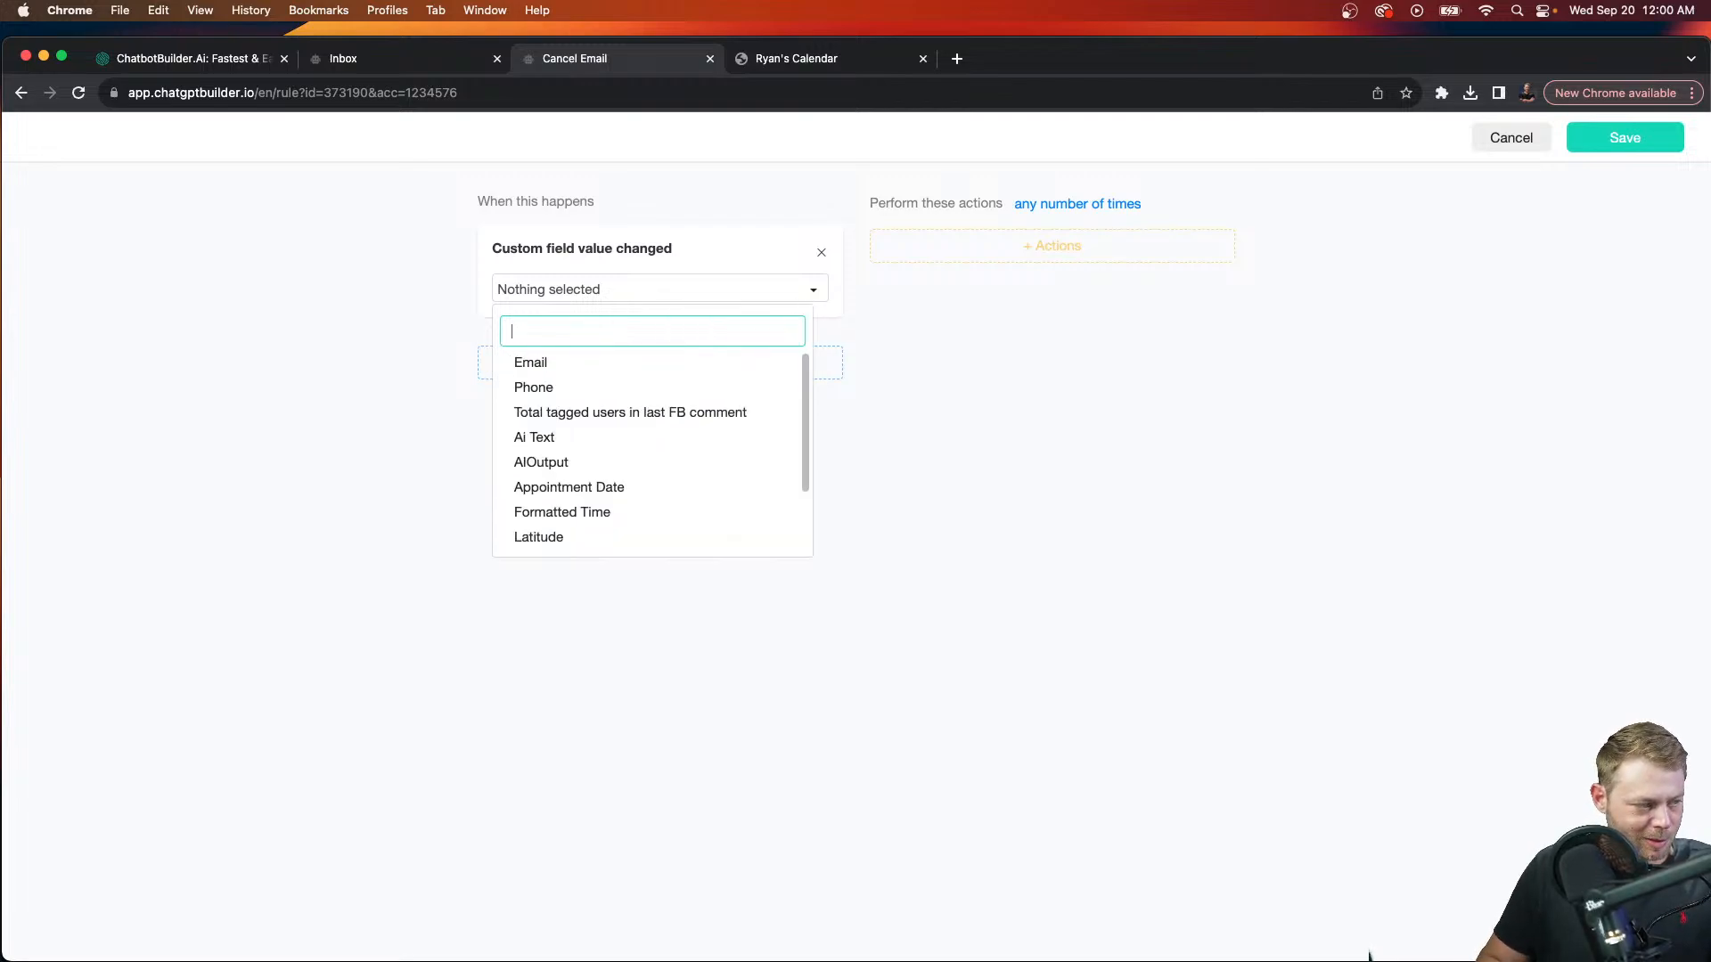
pyautogui.write('ap')
pyautogui.click(650, 371)
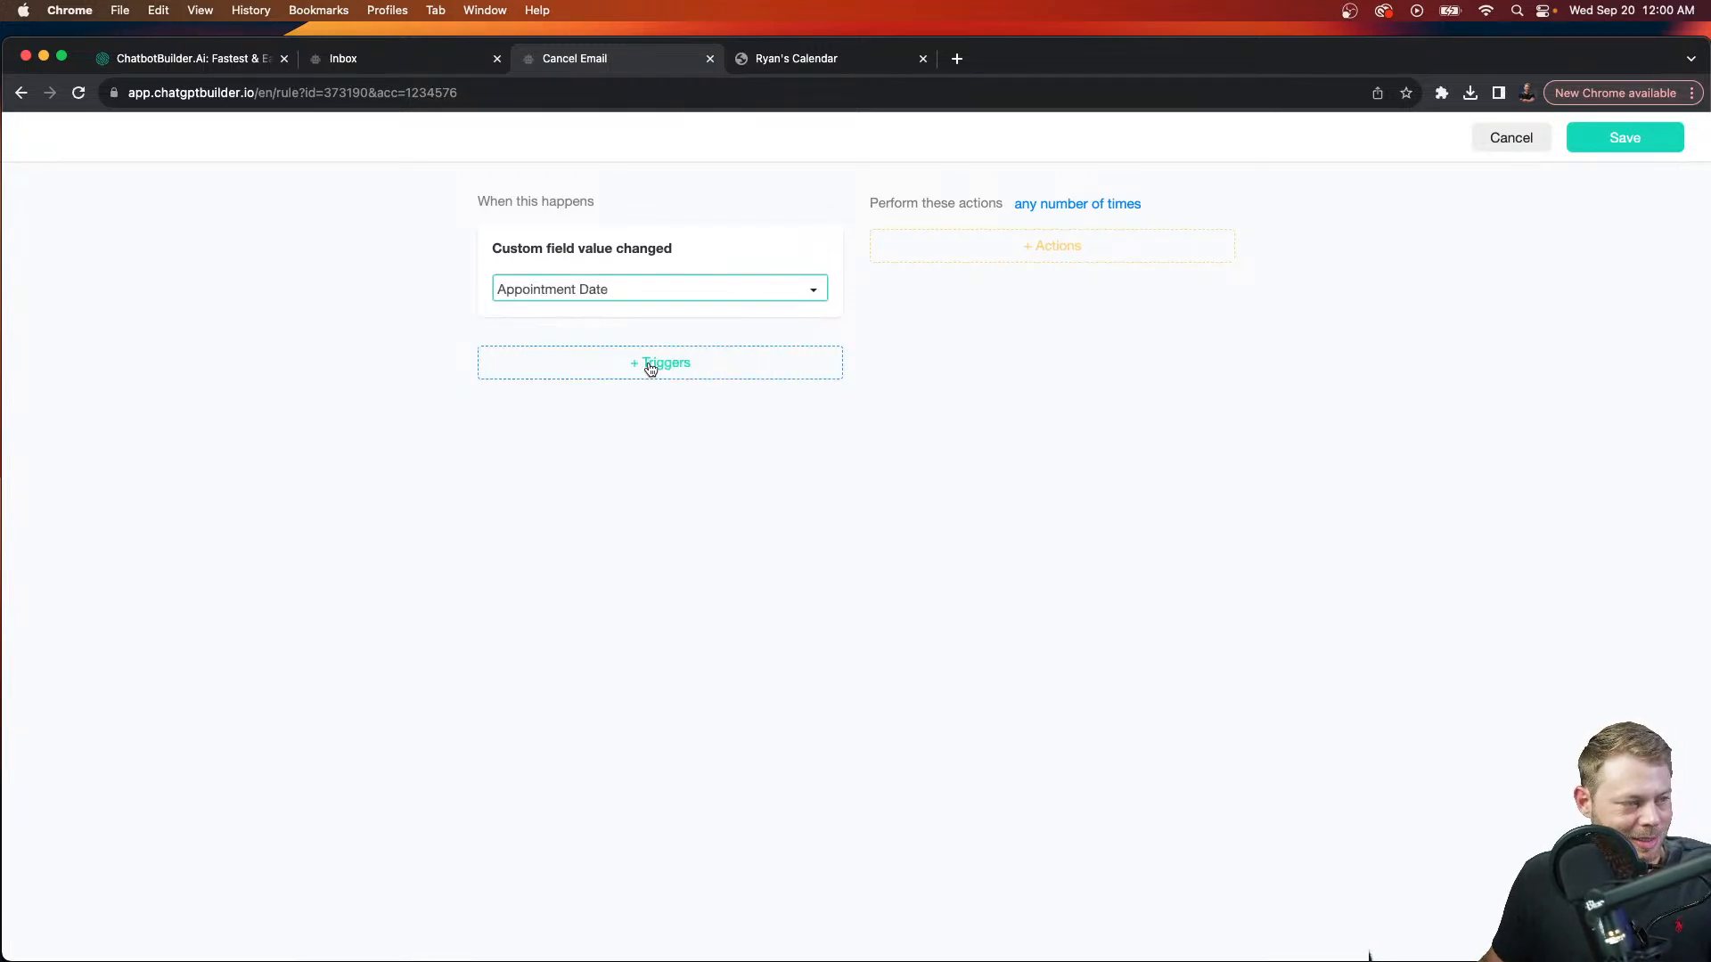
# Step: Add a Start Another Flow action that runs the Booking confirmation flow
pyautogui.click(918, 257)
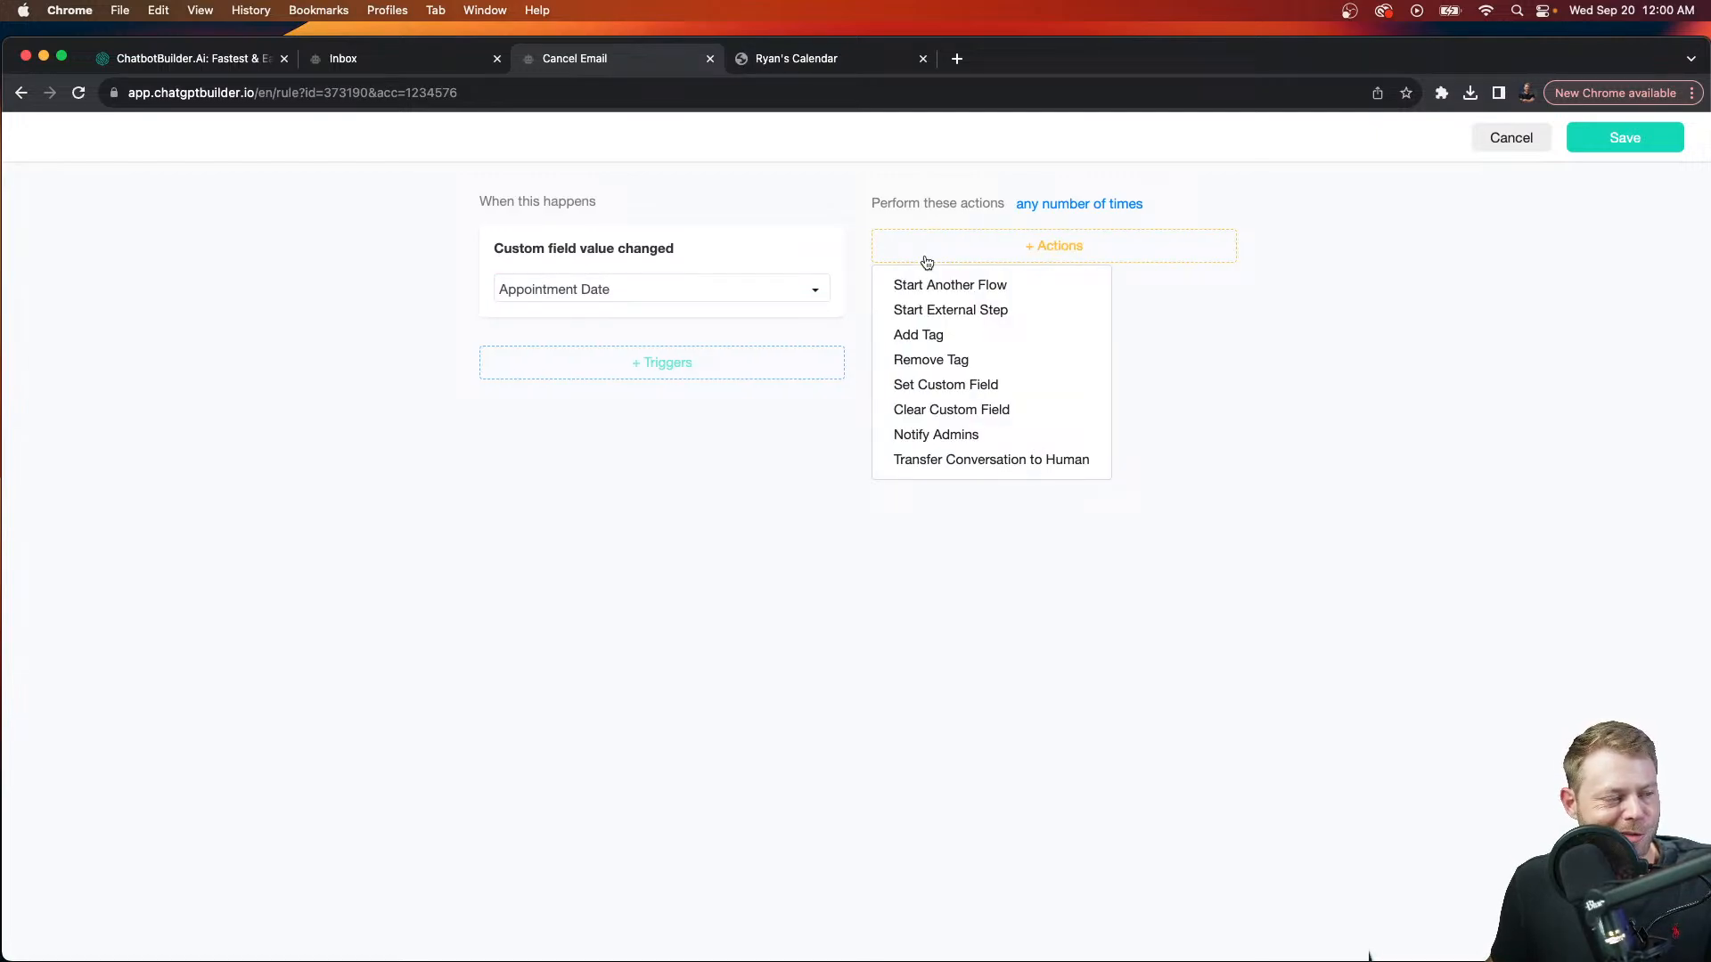
pyautogui.click(1007, 286)
pyautogui.click(1019, 309)
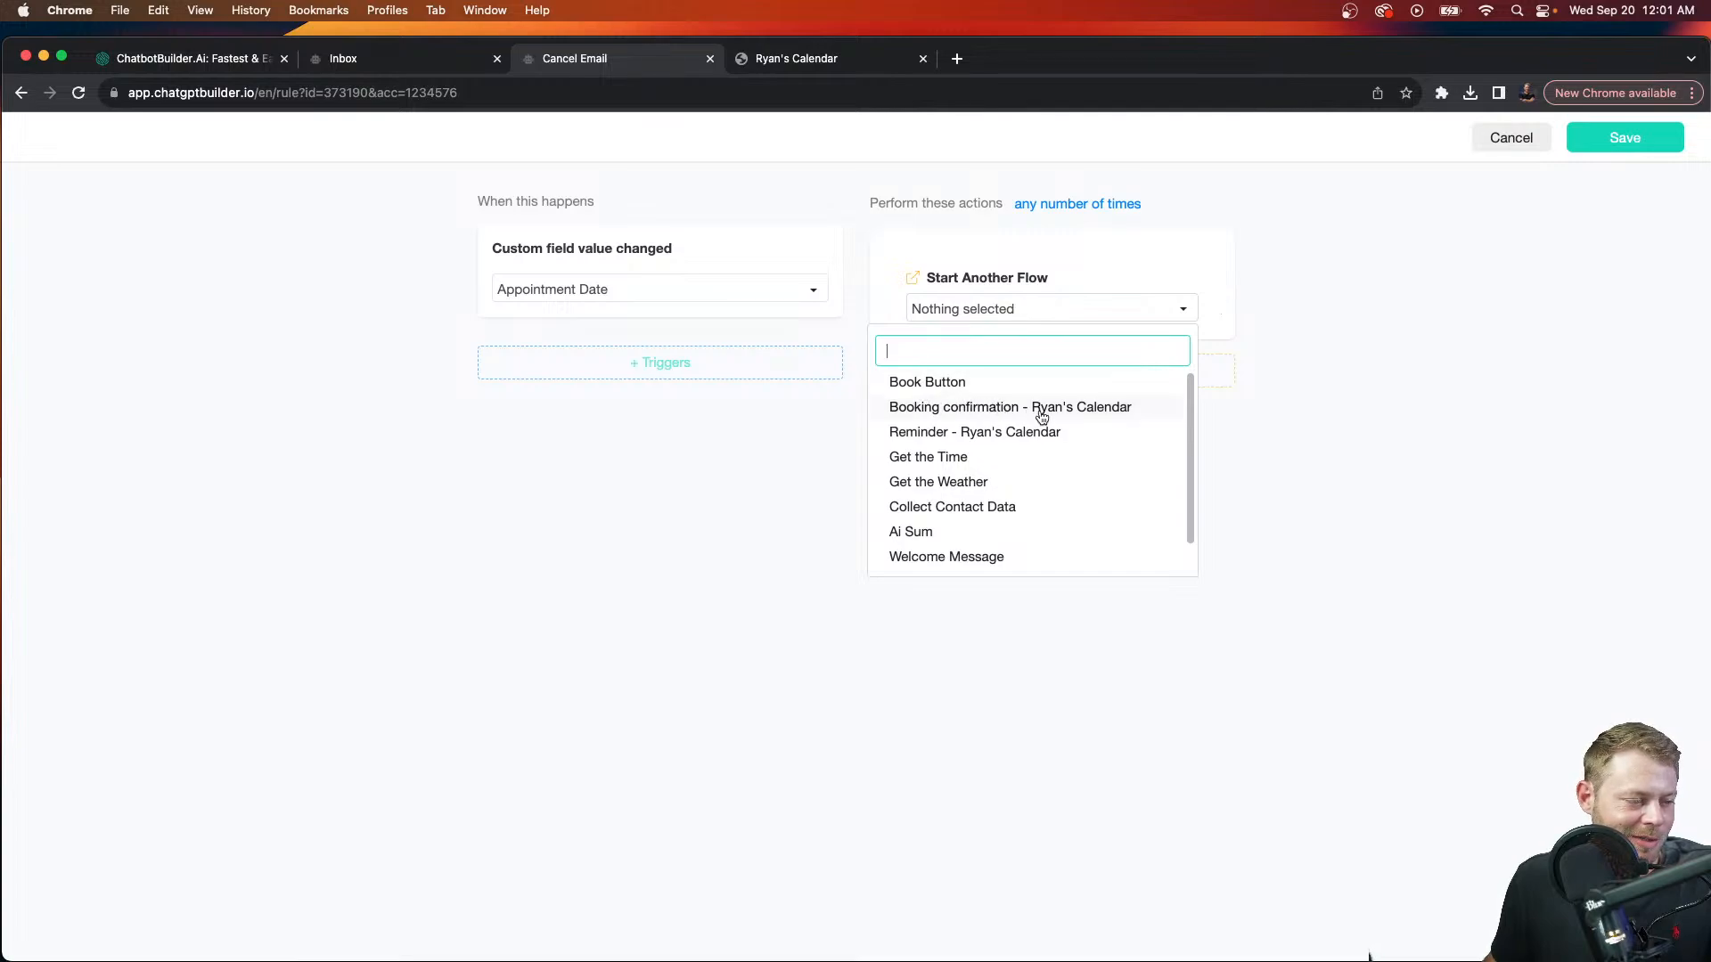
pyautogui.click(1105, 412)
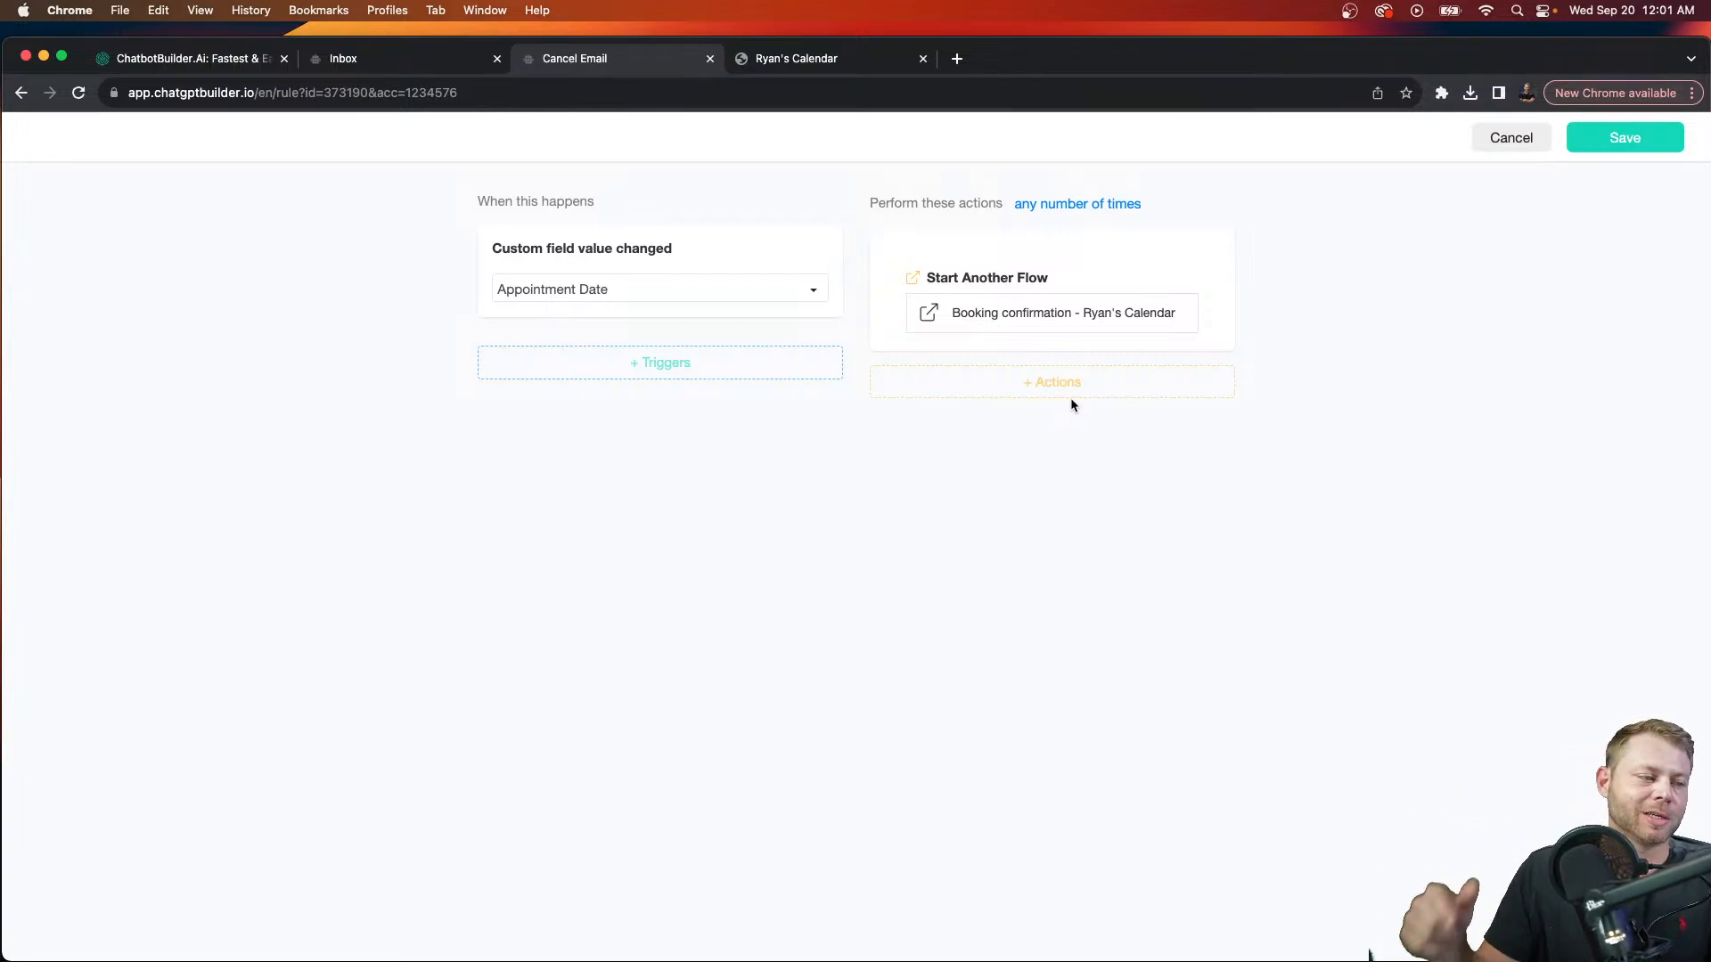
pyautogui.moveTo(924, 344)
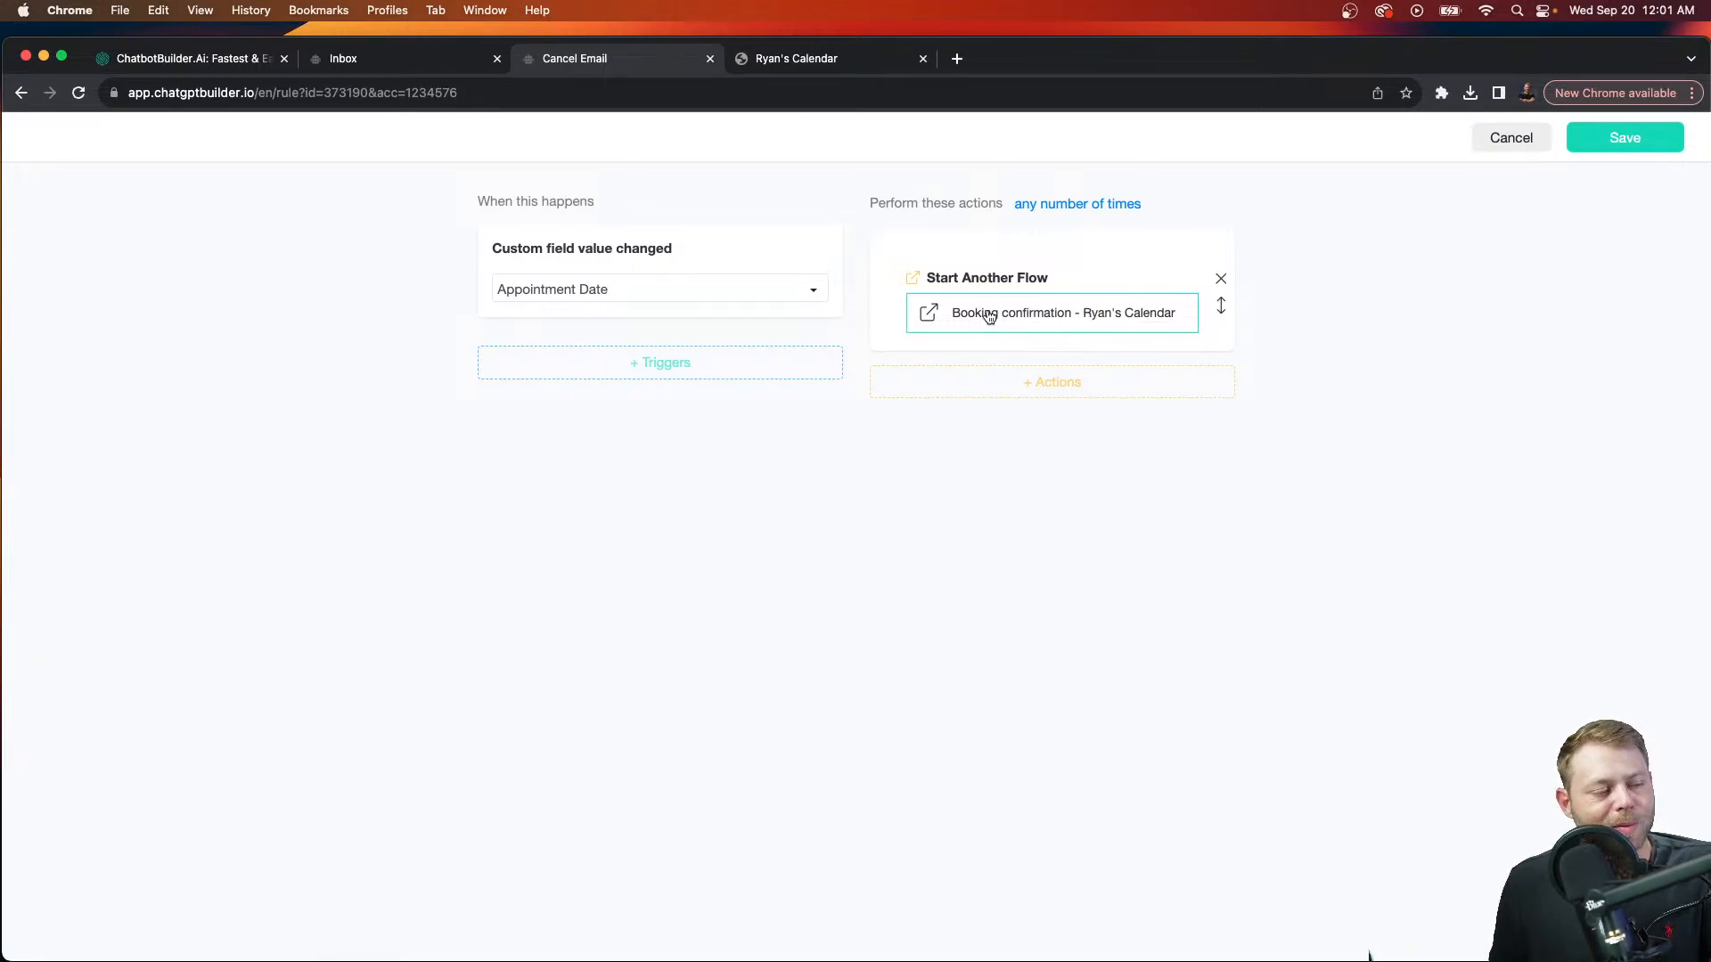
pyautogui.click(1512, 136)
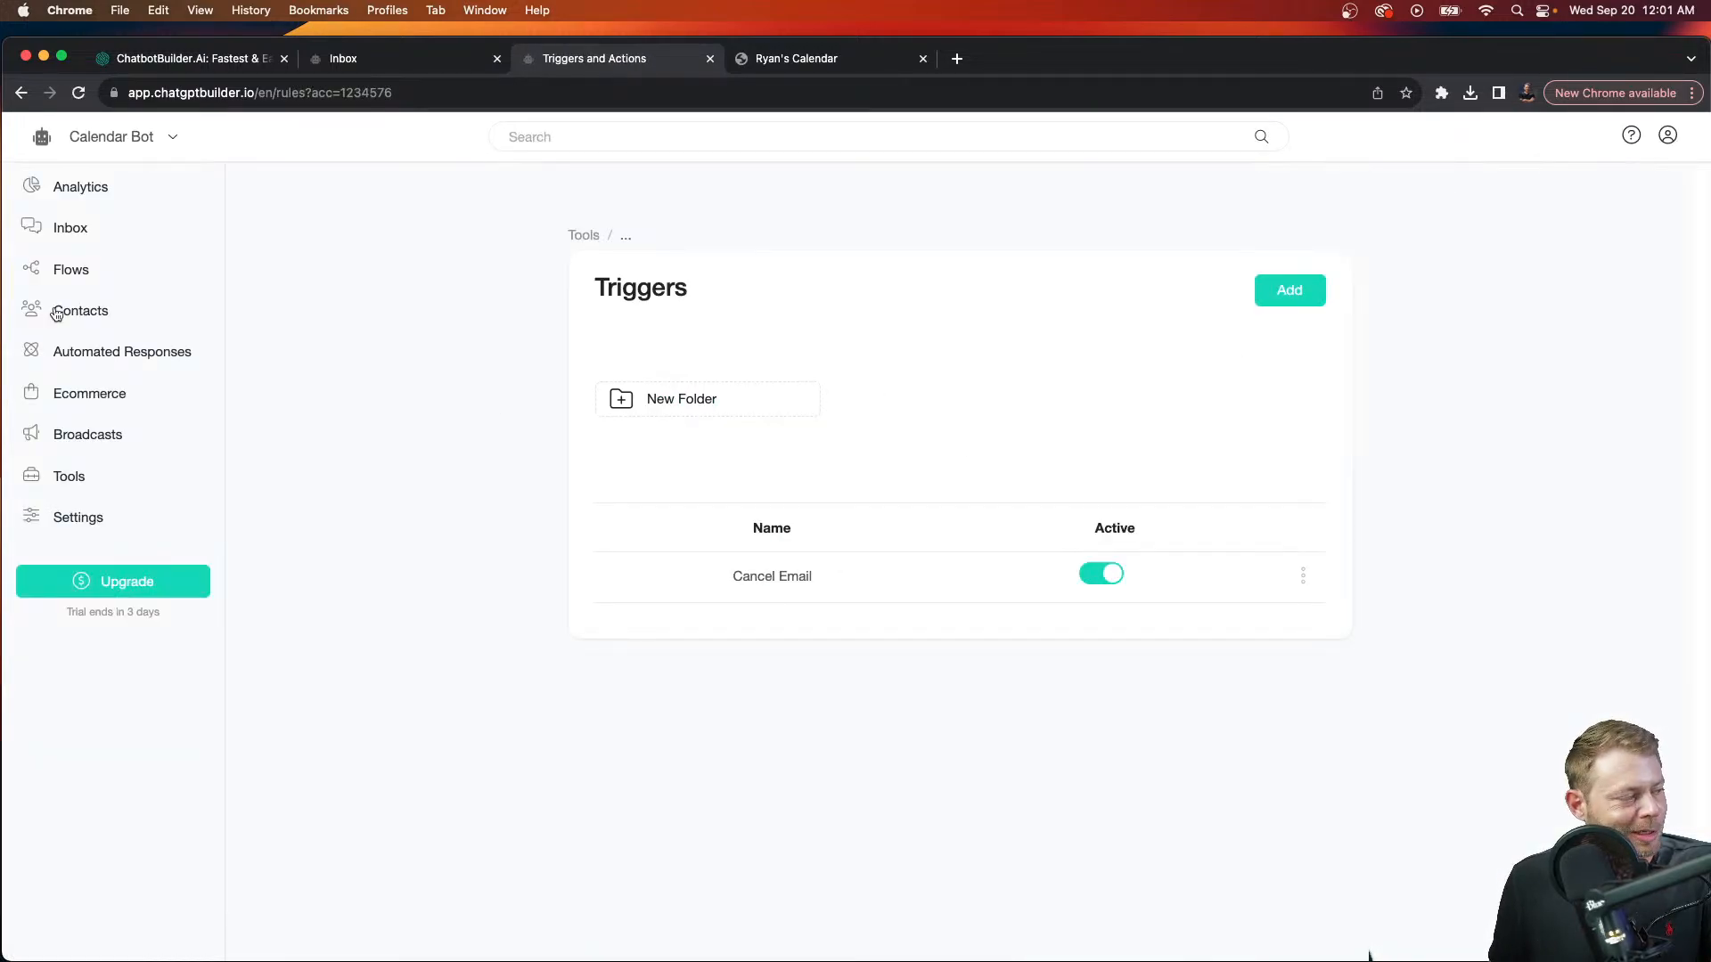
# Step: Add a GIPHY 'calendar' GIF above the text in the Booking confirmation Send Message step
pyautogui.click(75, 280)
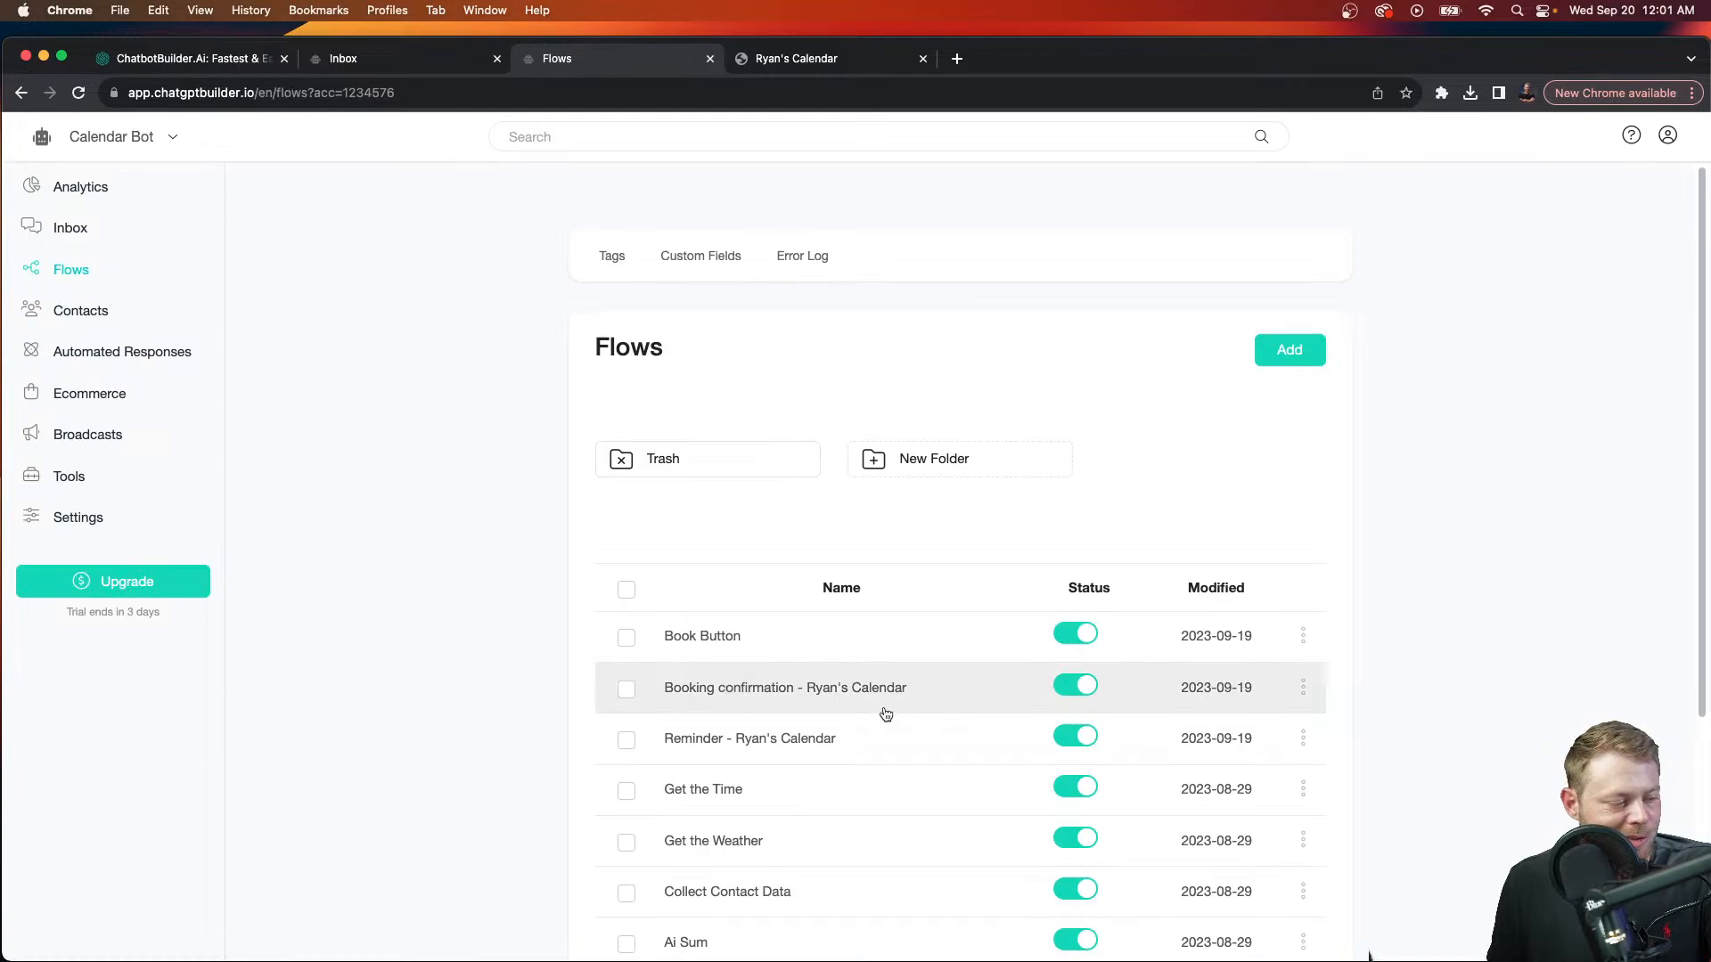
pyautogui.click(746, 704)
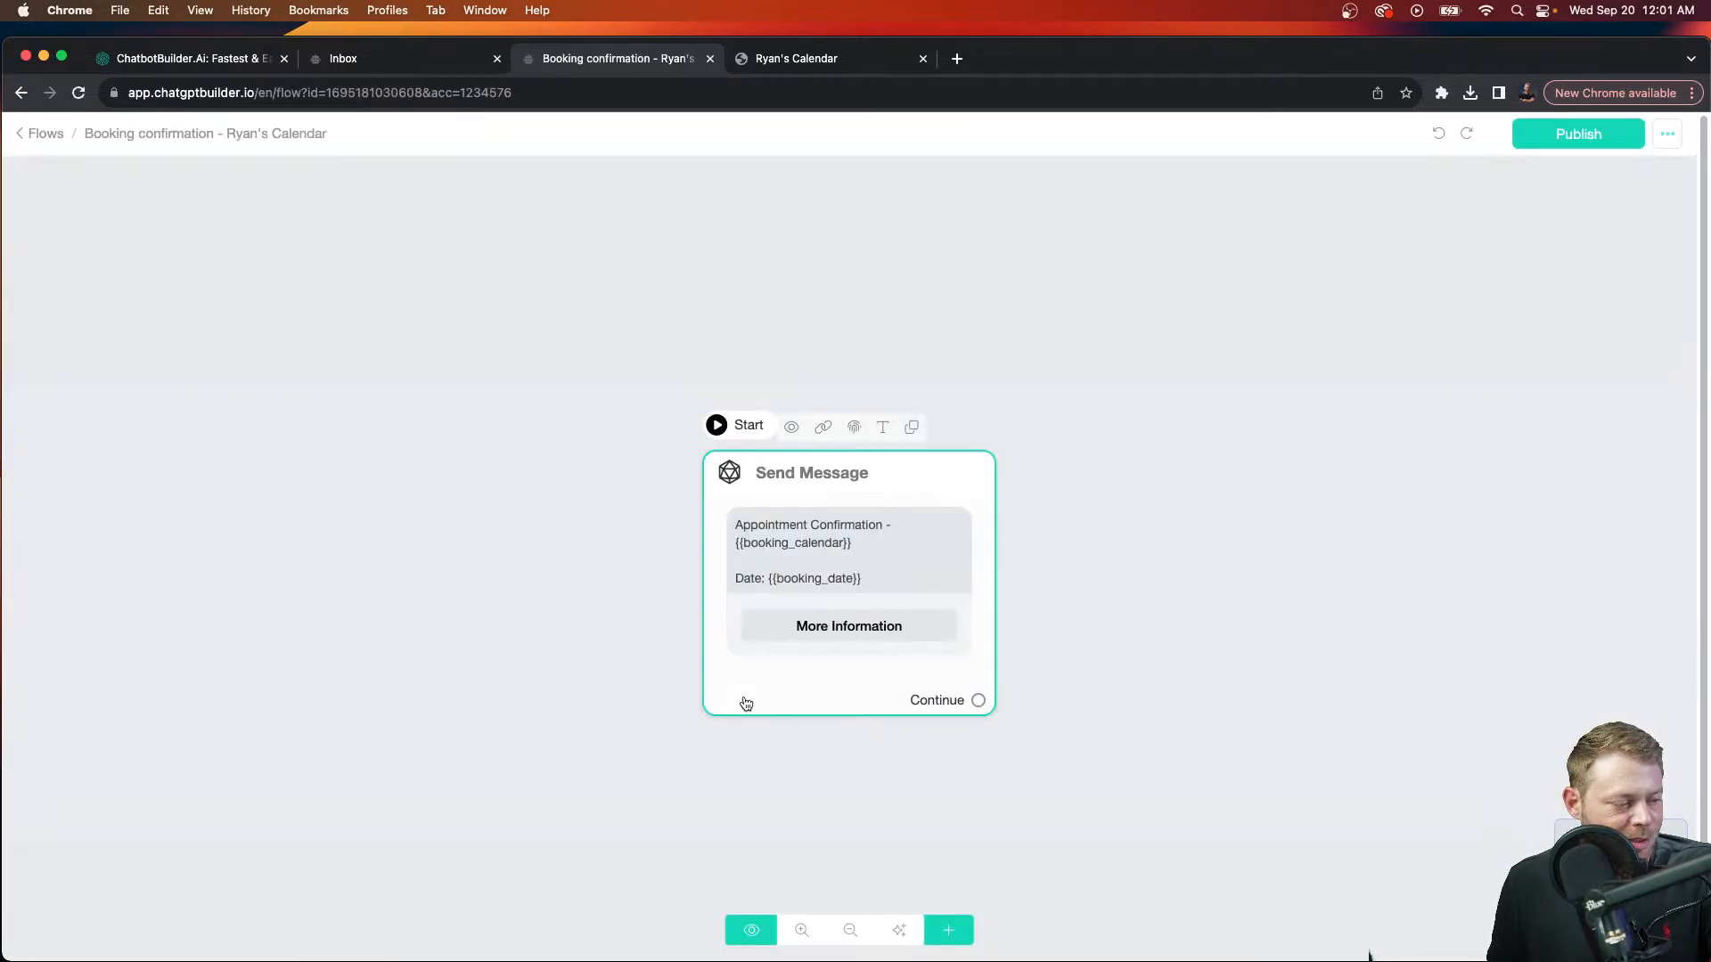
pyautogui.click(801, 584)
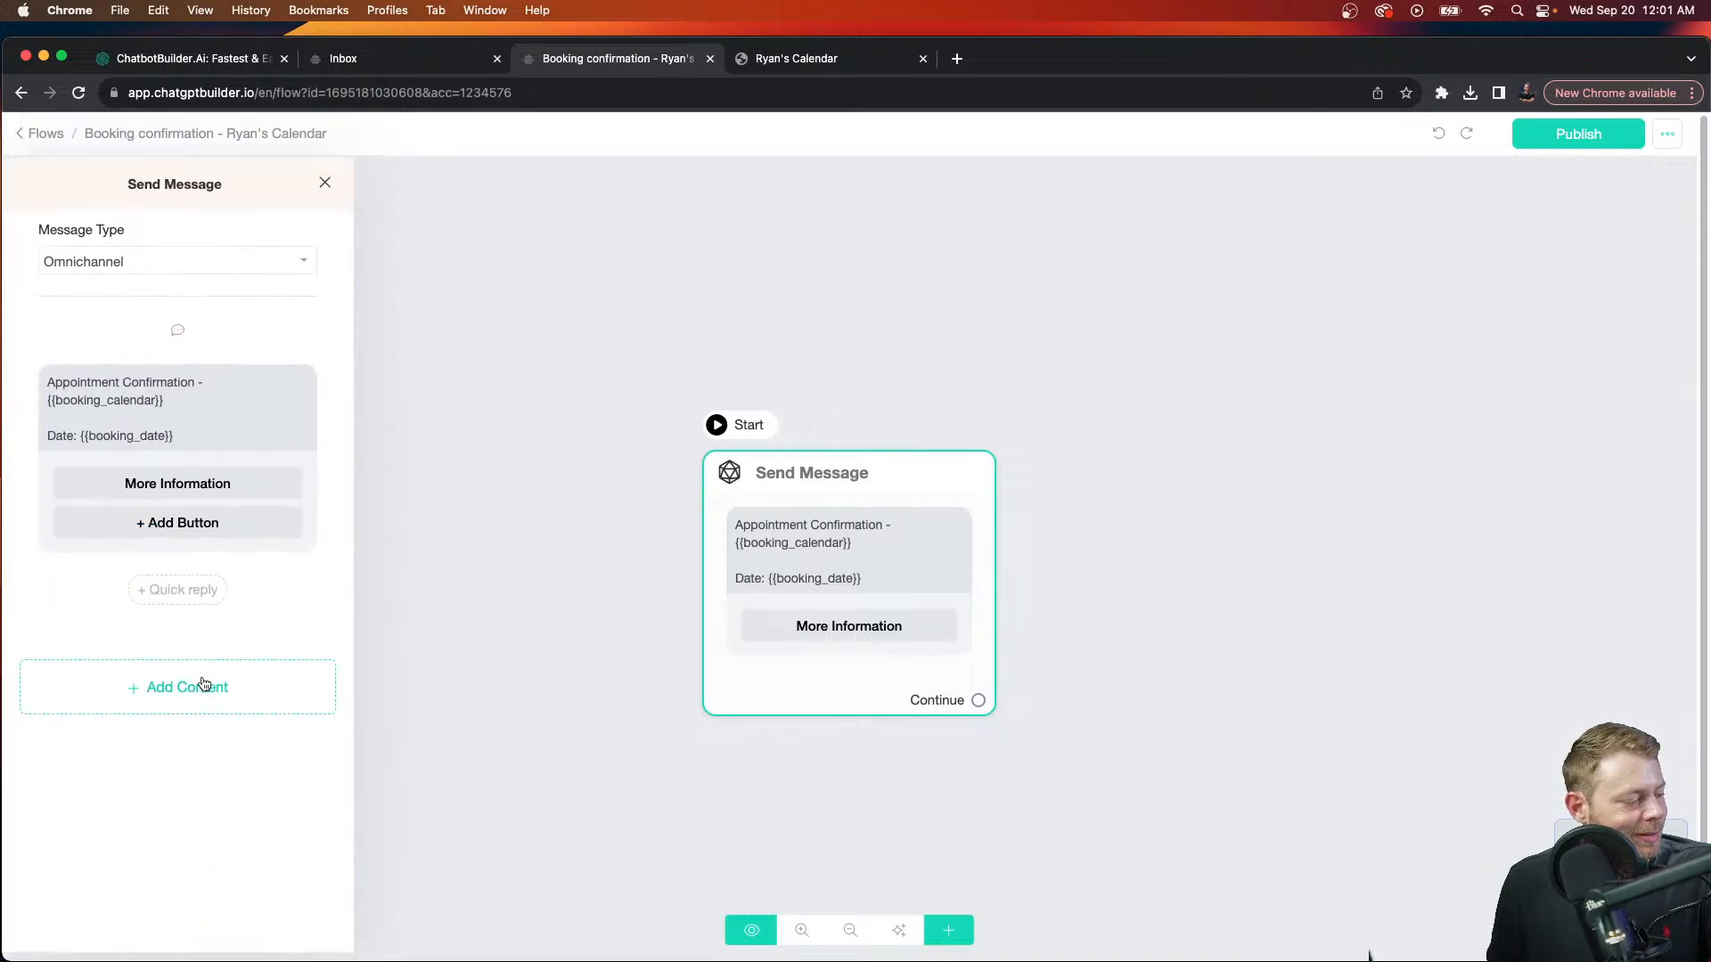
pyautogui.click(204, 684)
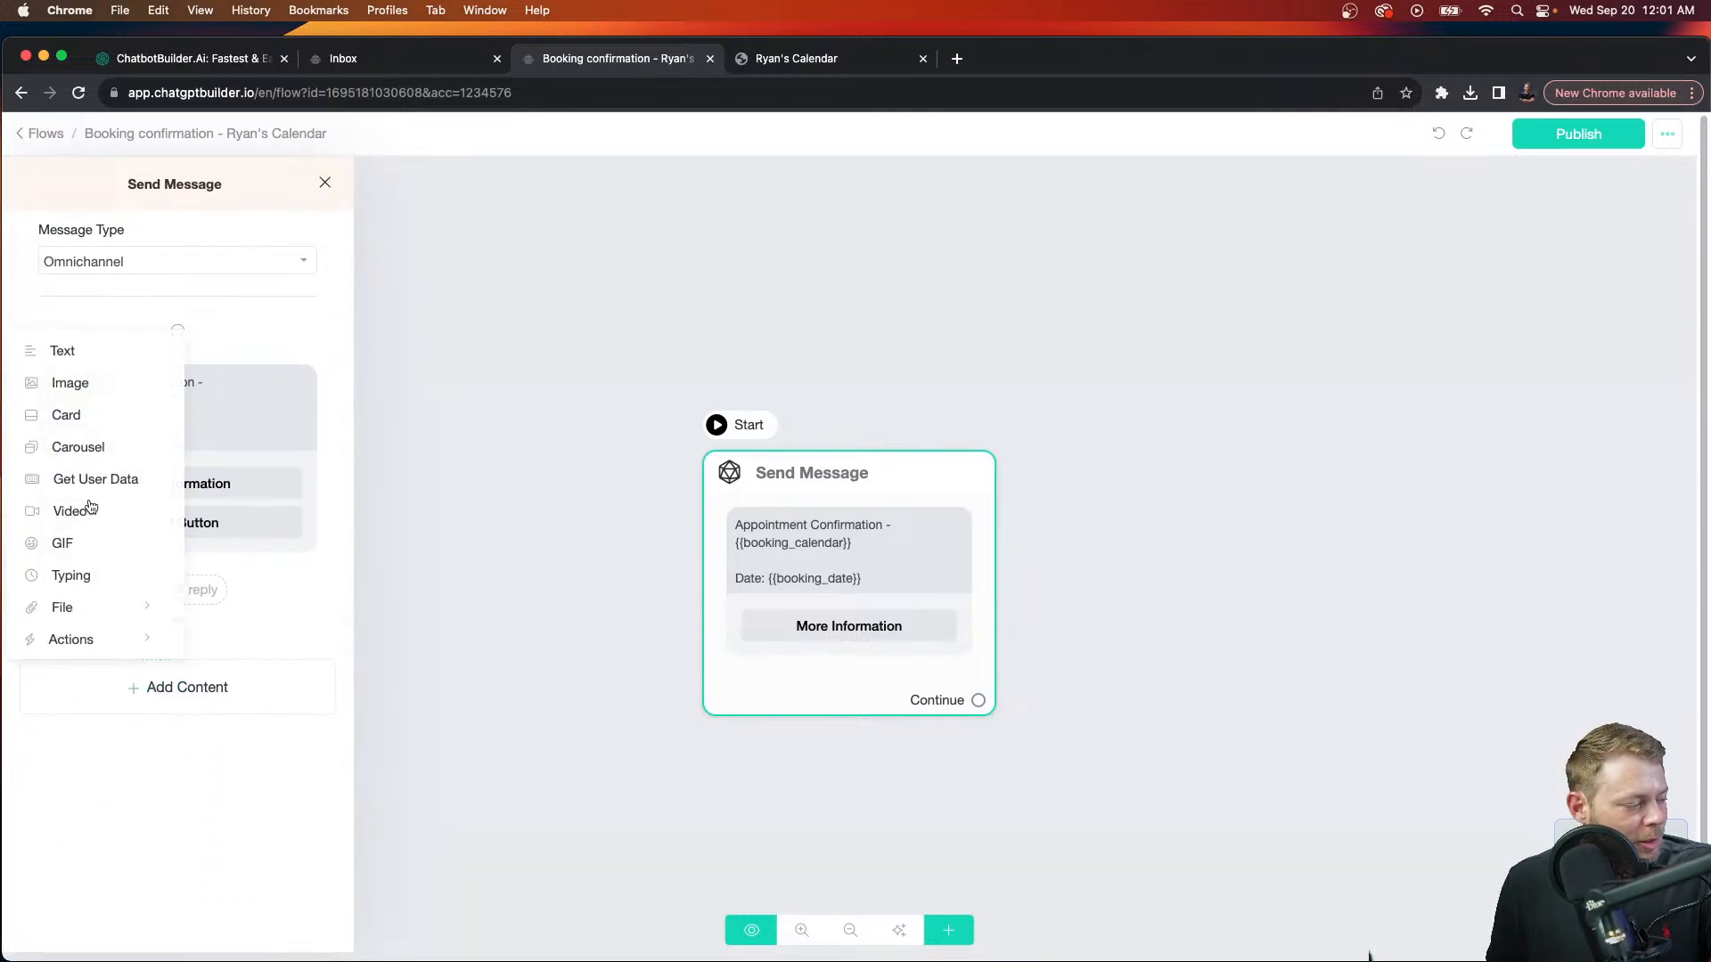
pyautogui.click(80, 547)
pyautogui.moveTo(322, 615); pyautogui.dragTo(313, 481)
pyautogui.click(222, 456)
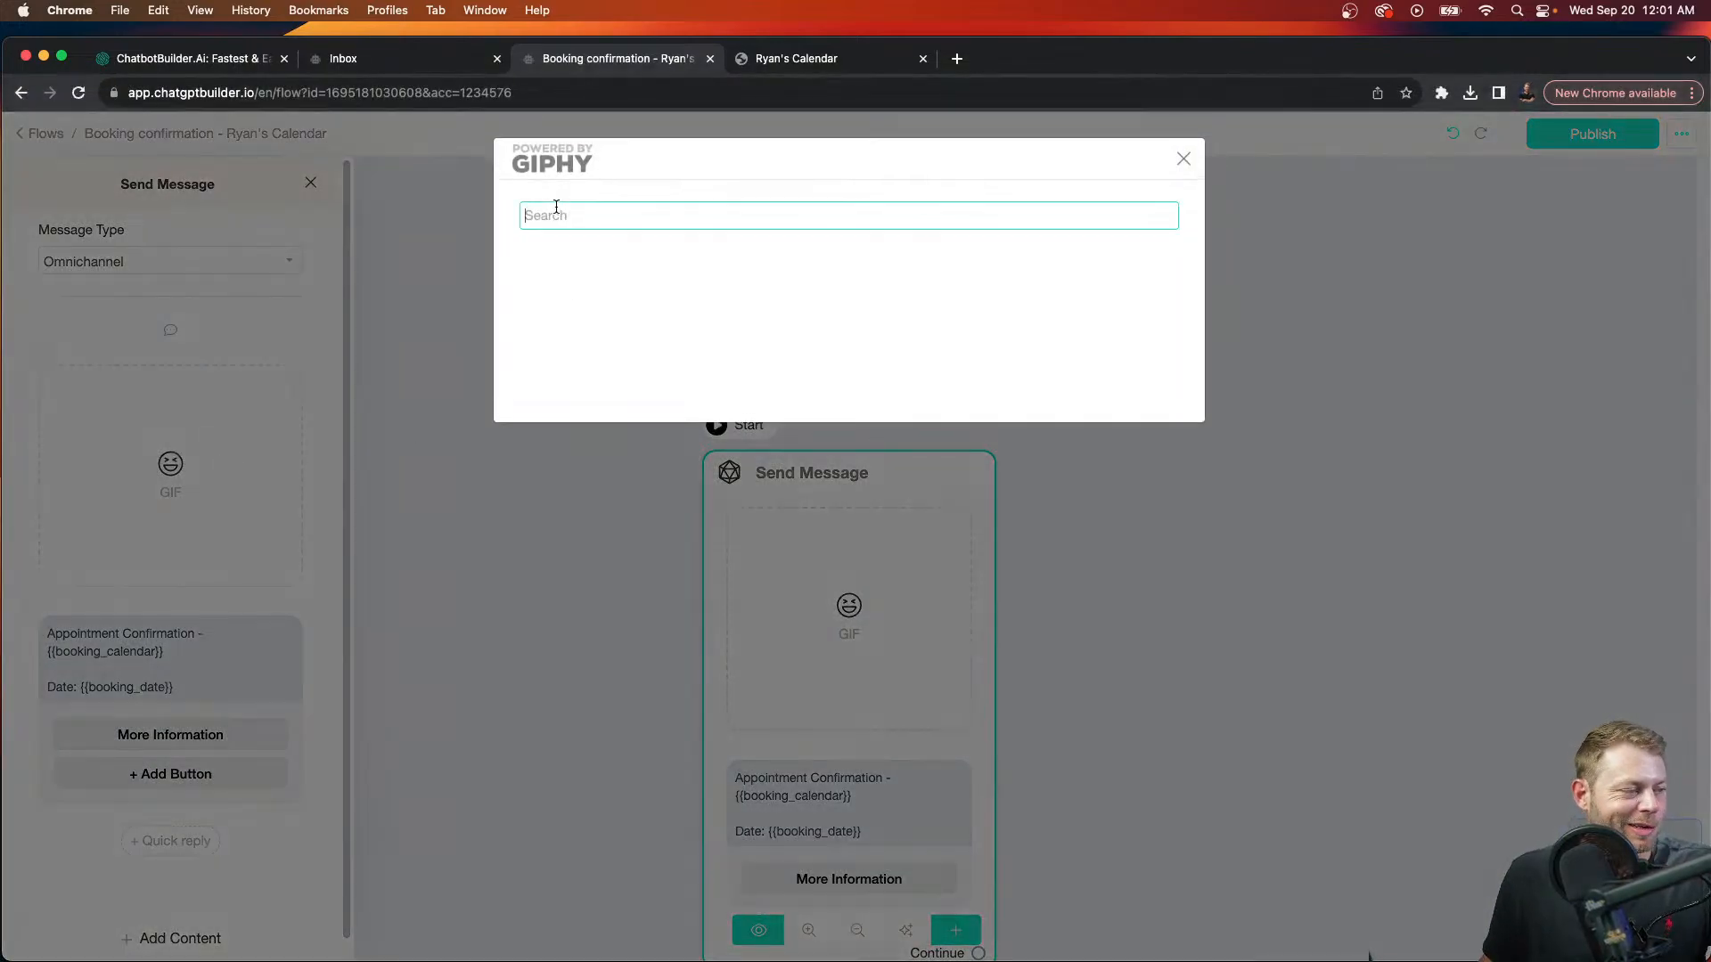
pyautogui.write('calendar')
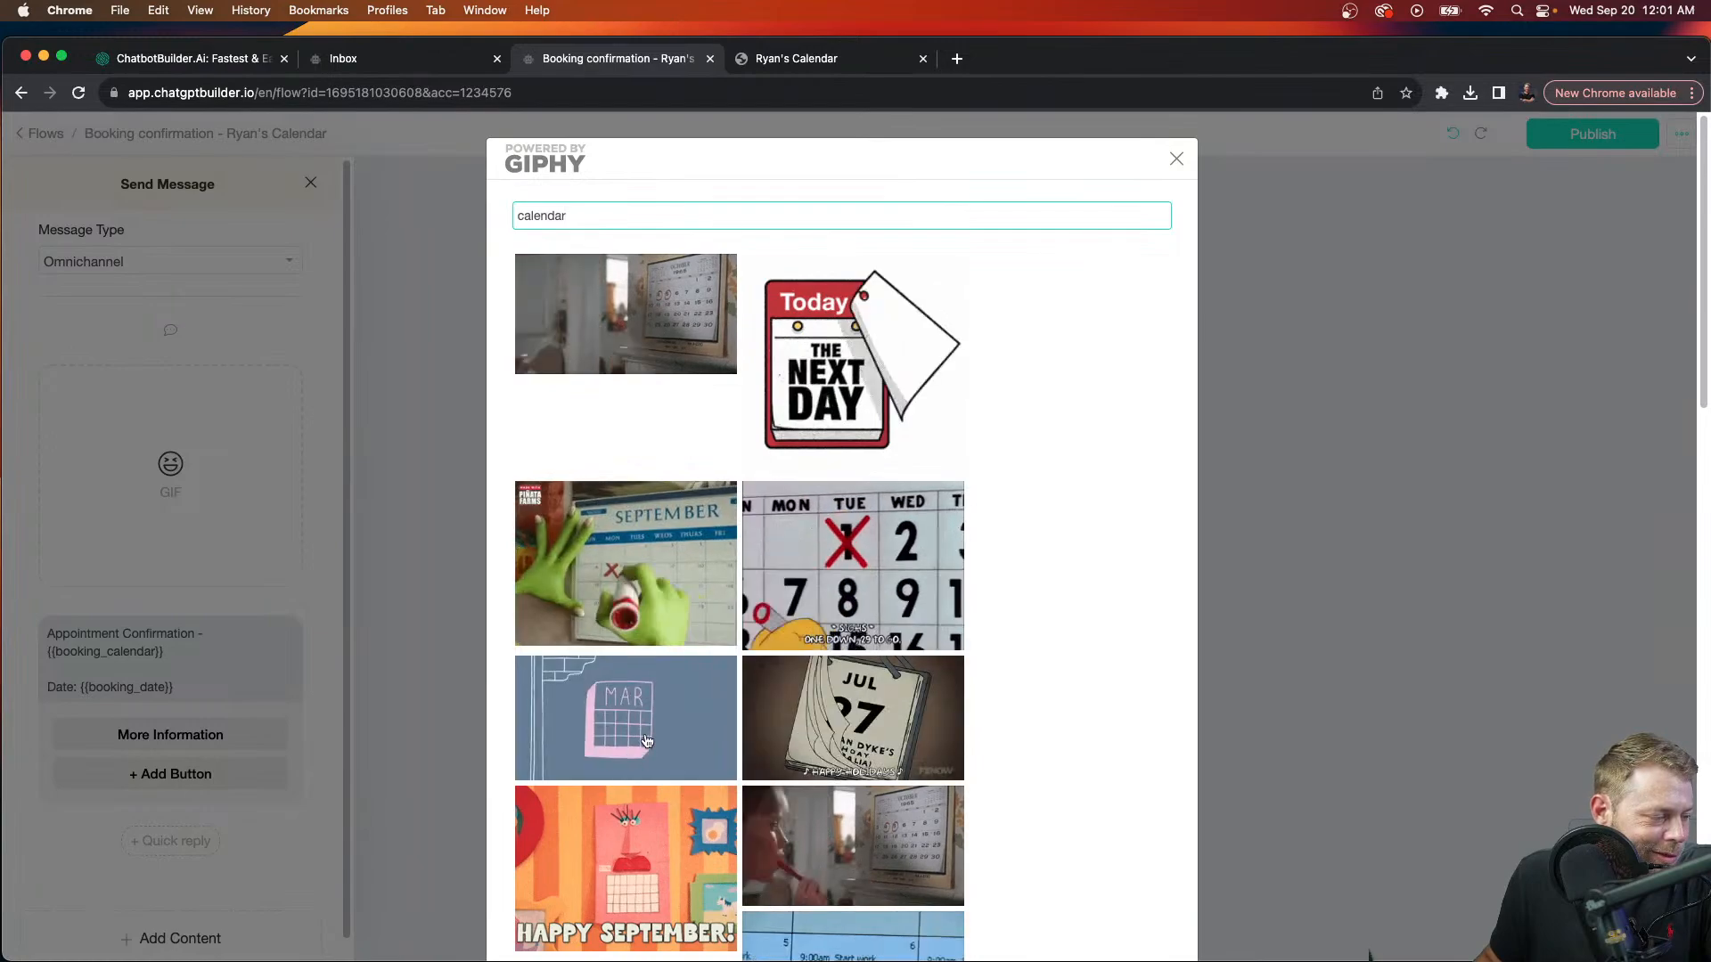
pyautogui.click(626, 717)
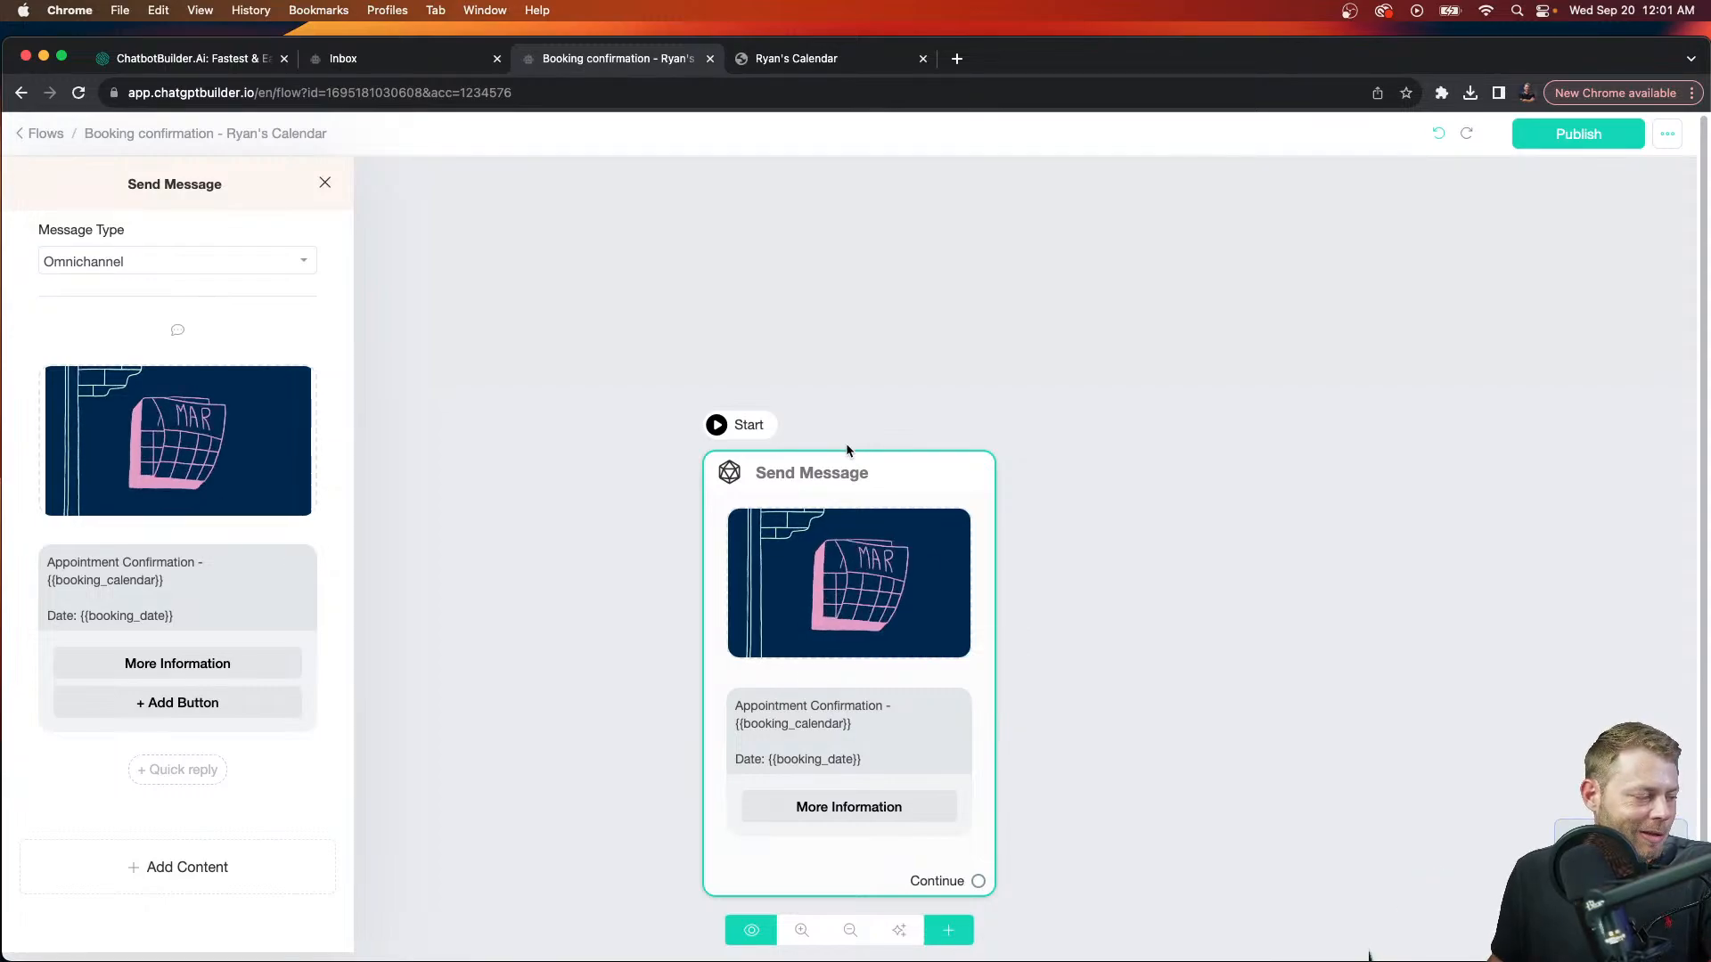
# Step: Add a second button labelled 'Website' that opens chatbotbuilder.ai, and save it
pyautogui.click(191, 703)
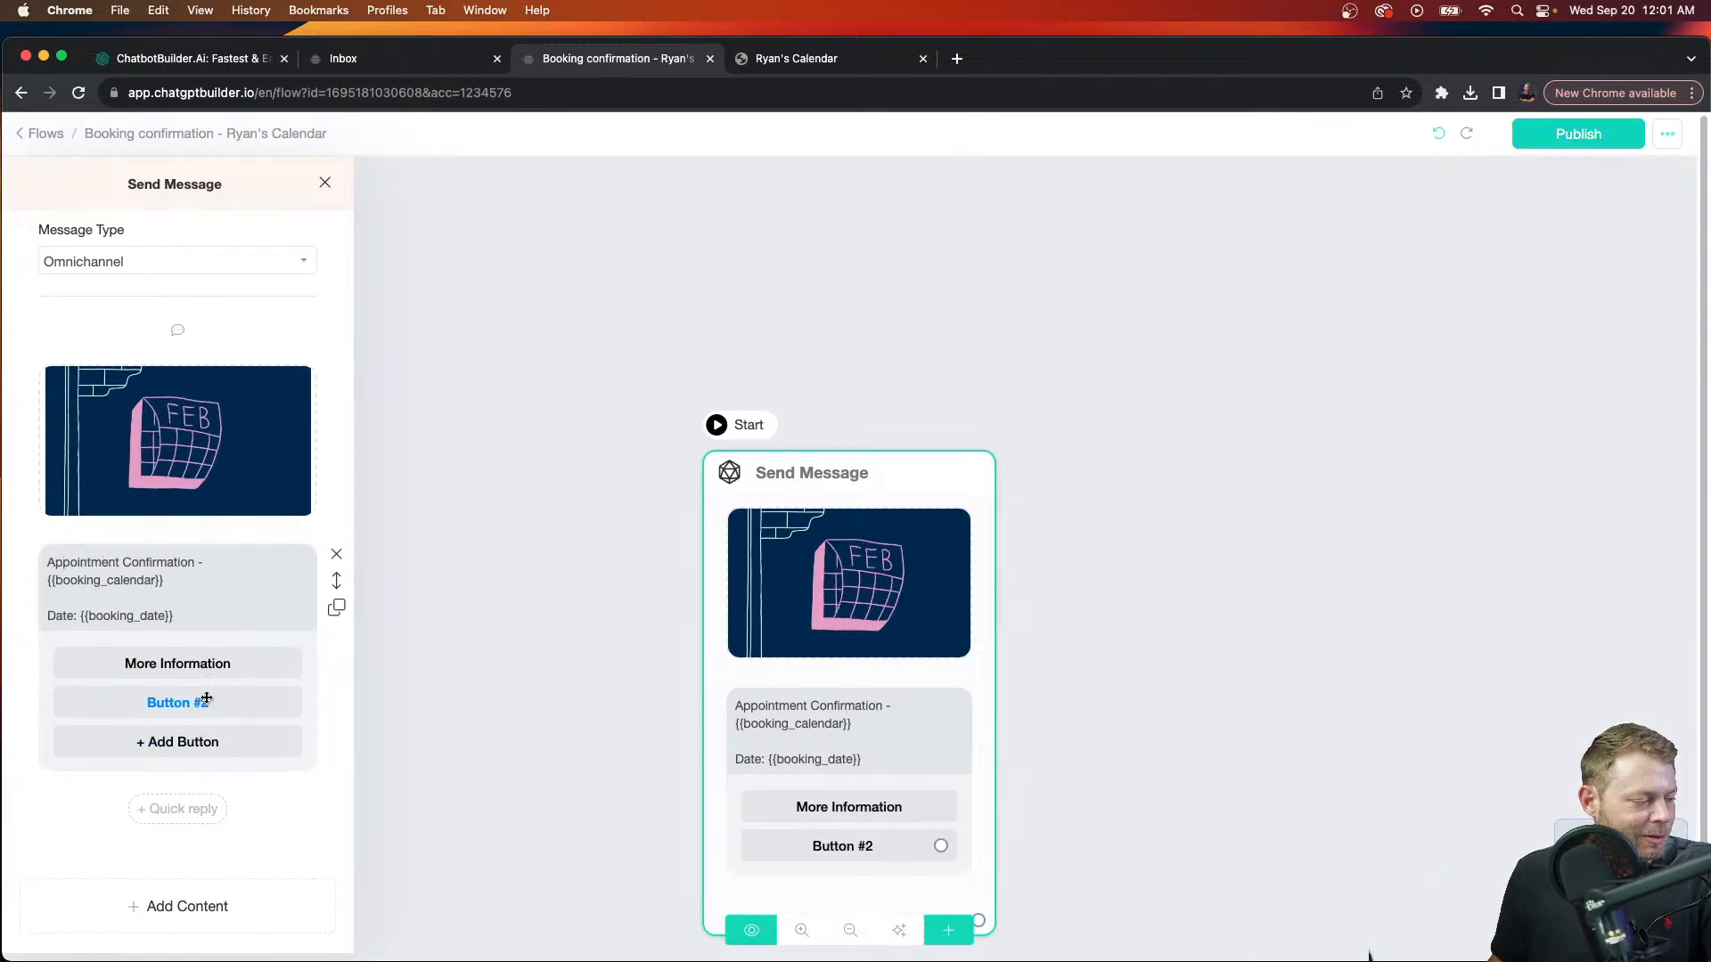
pyautogui.click(185, 702)
pyautogui.tripleClick(468, 237)
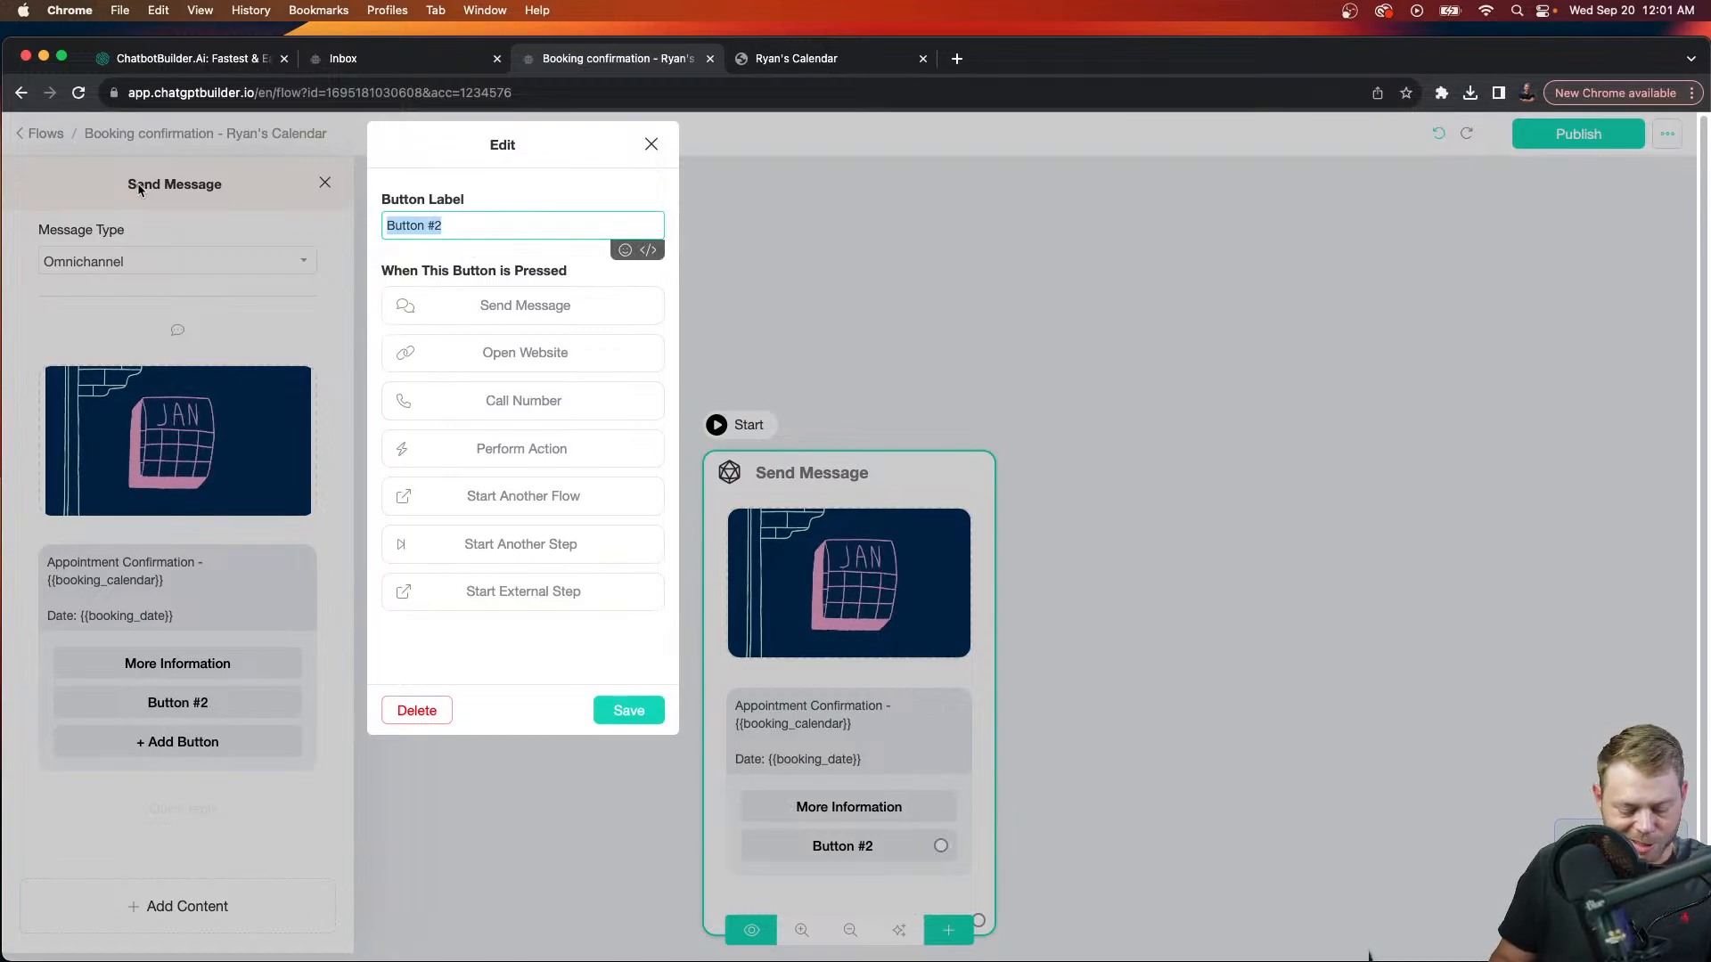
pyautogui.write('Website')
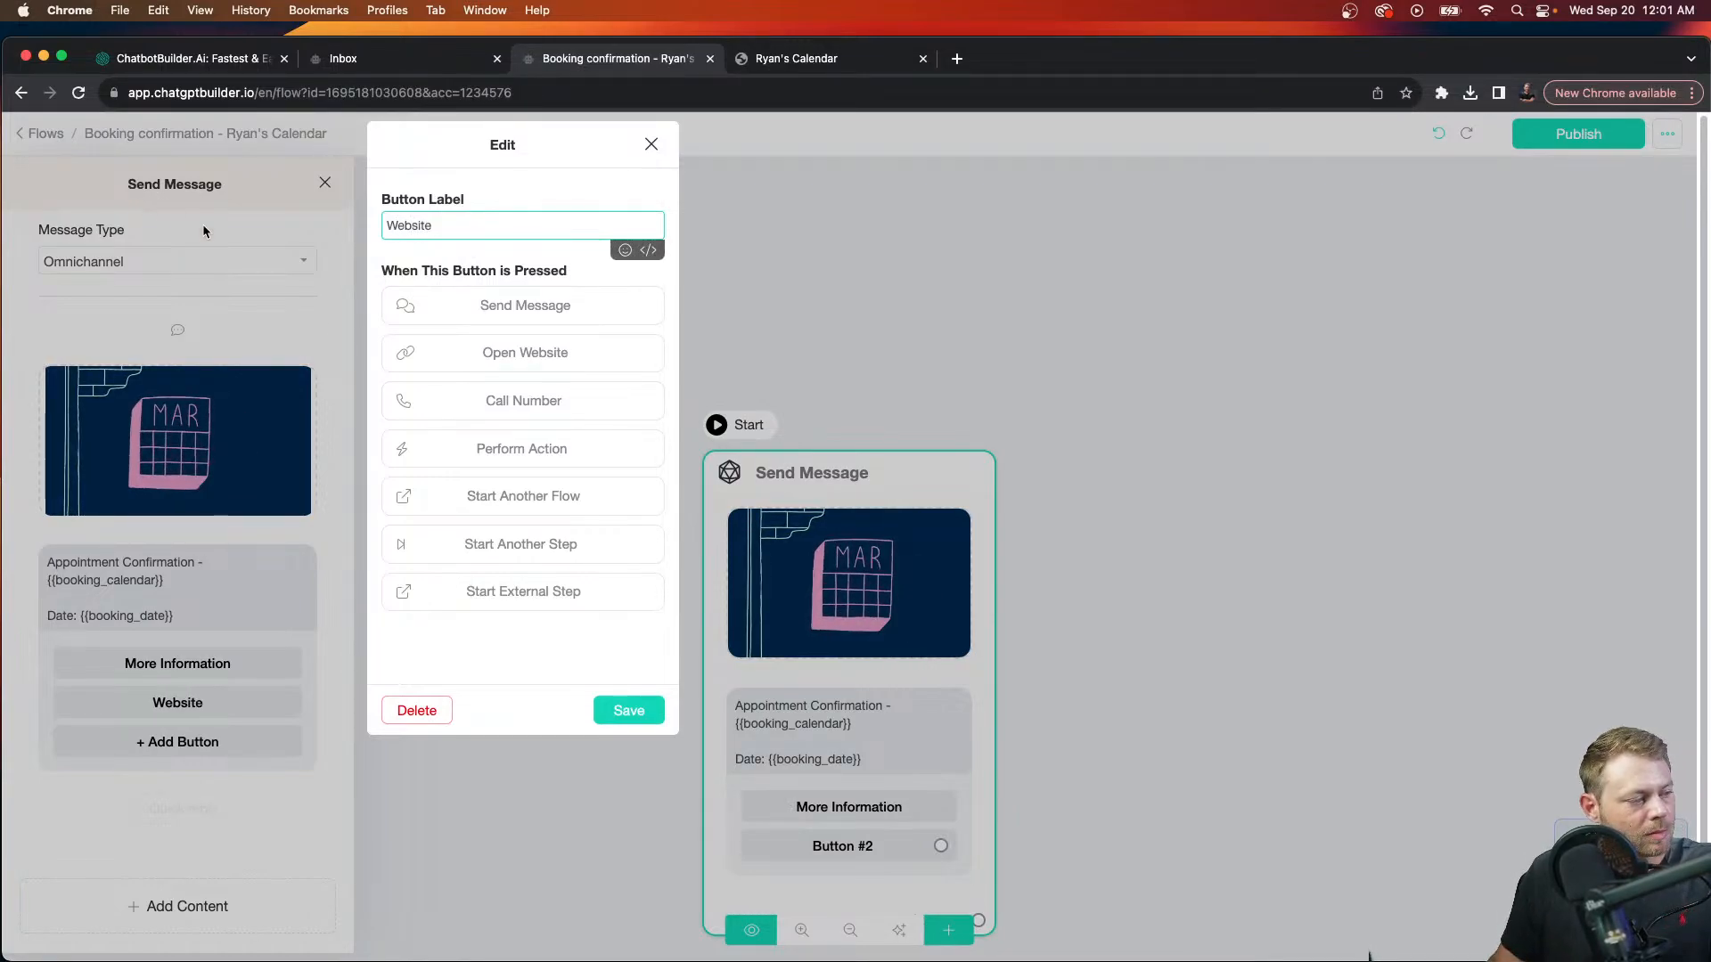
pyautogui.click(560, 352)
pyautogui.click(561, 385)
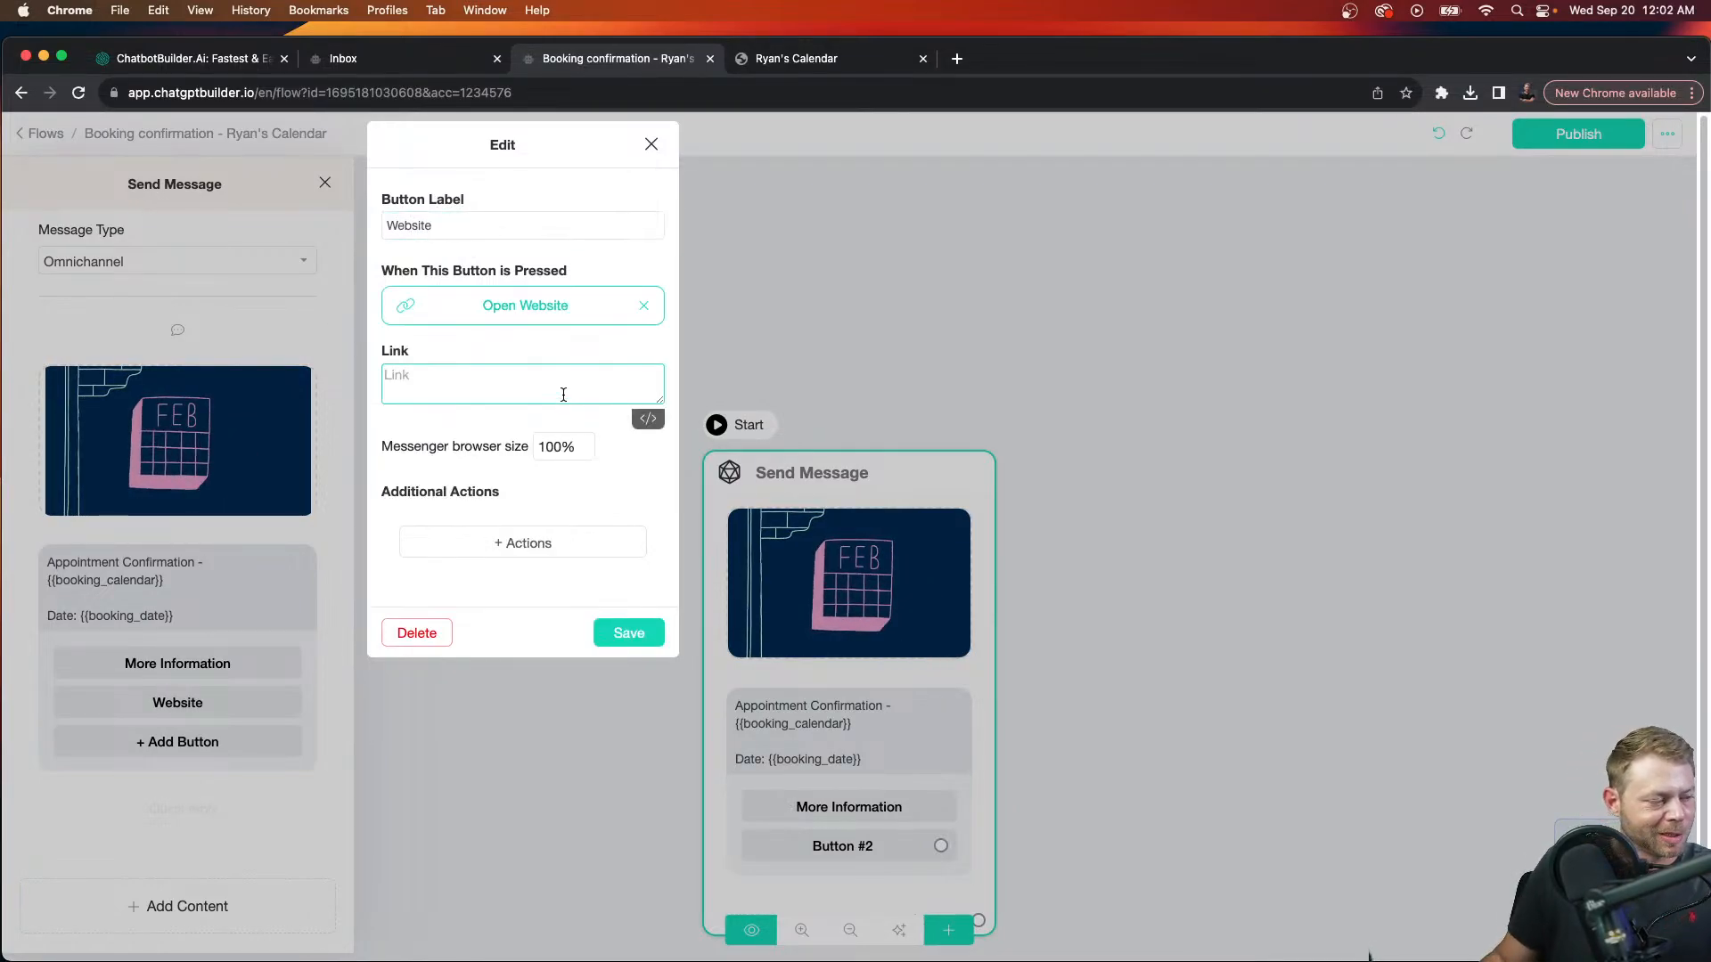
pyautogui.write('chatbotbu')
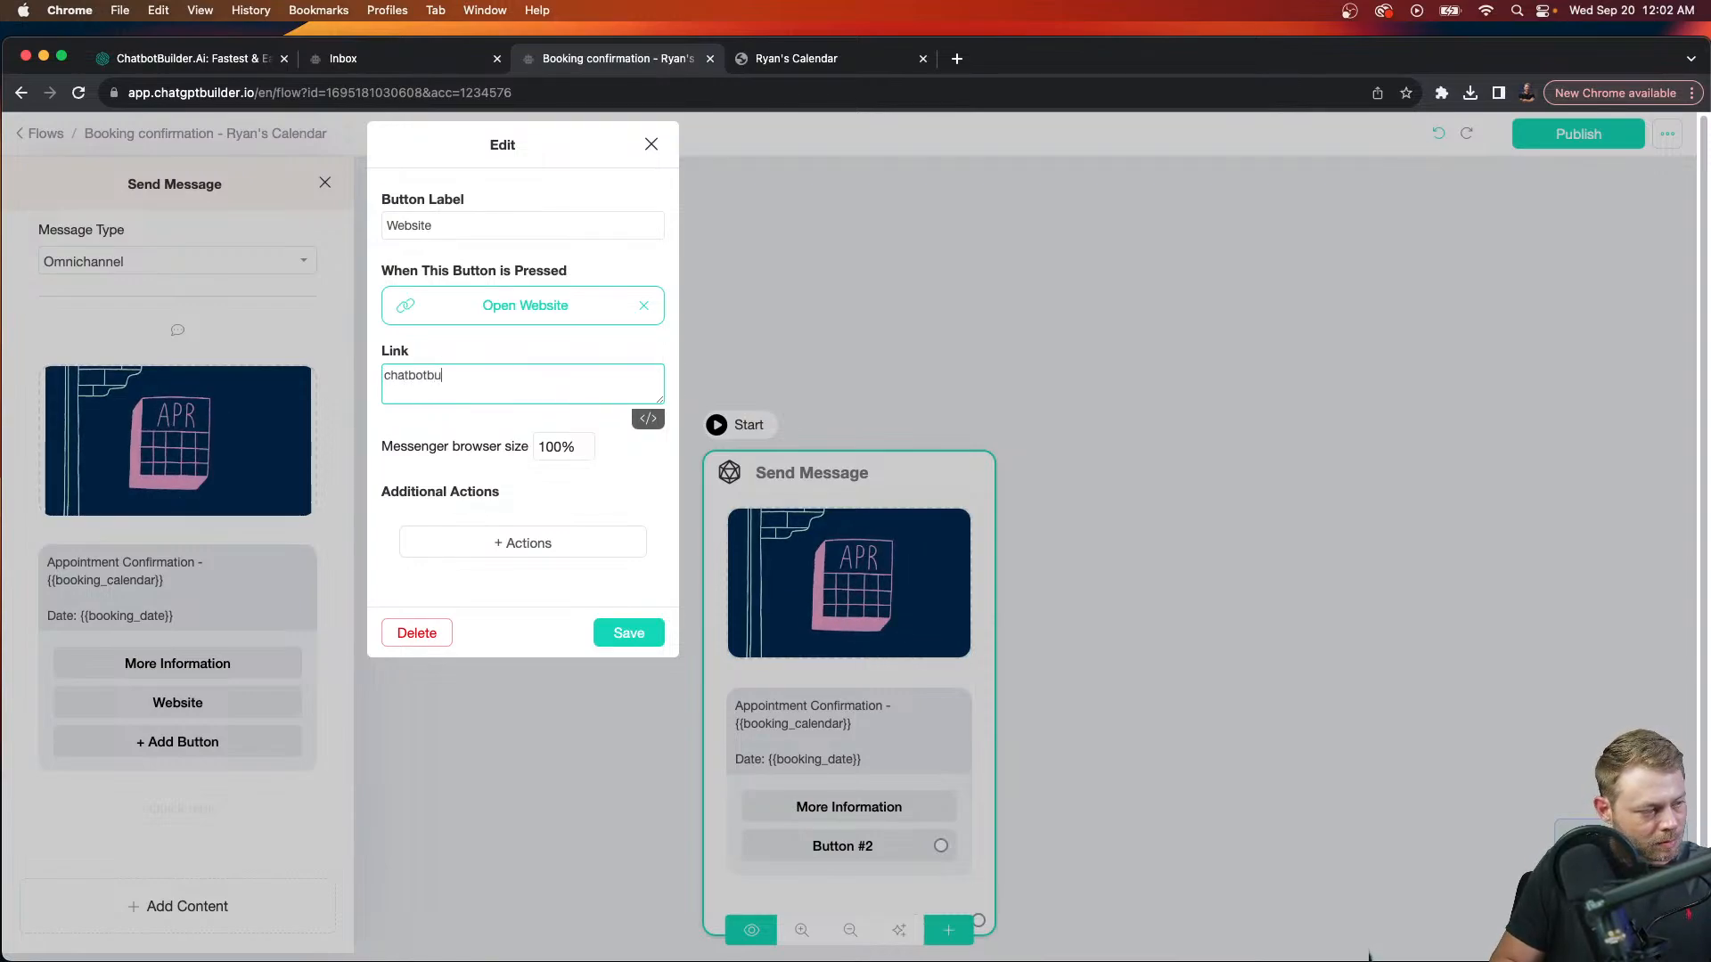
pyautogui.write('ilder.a')
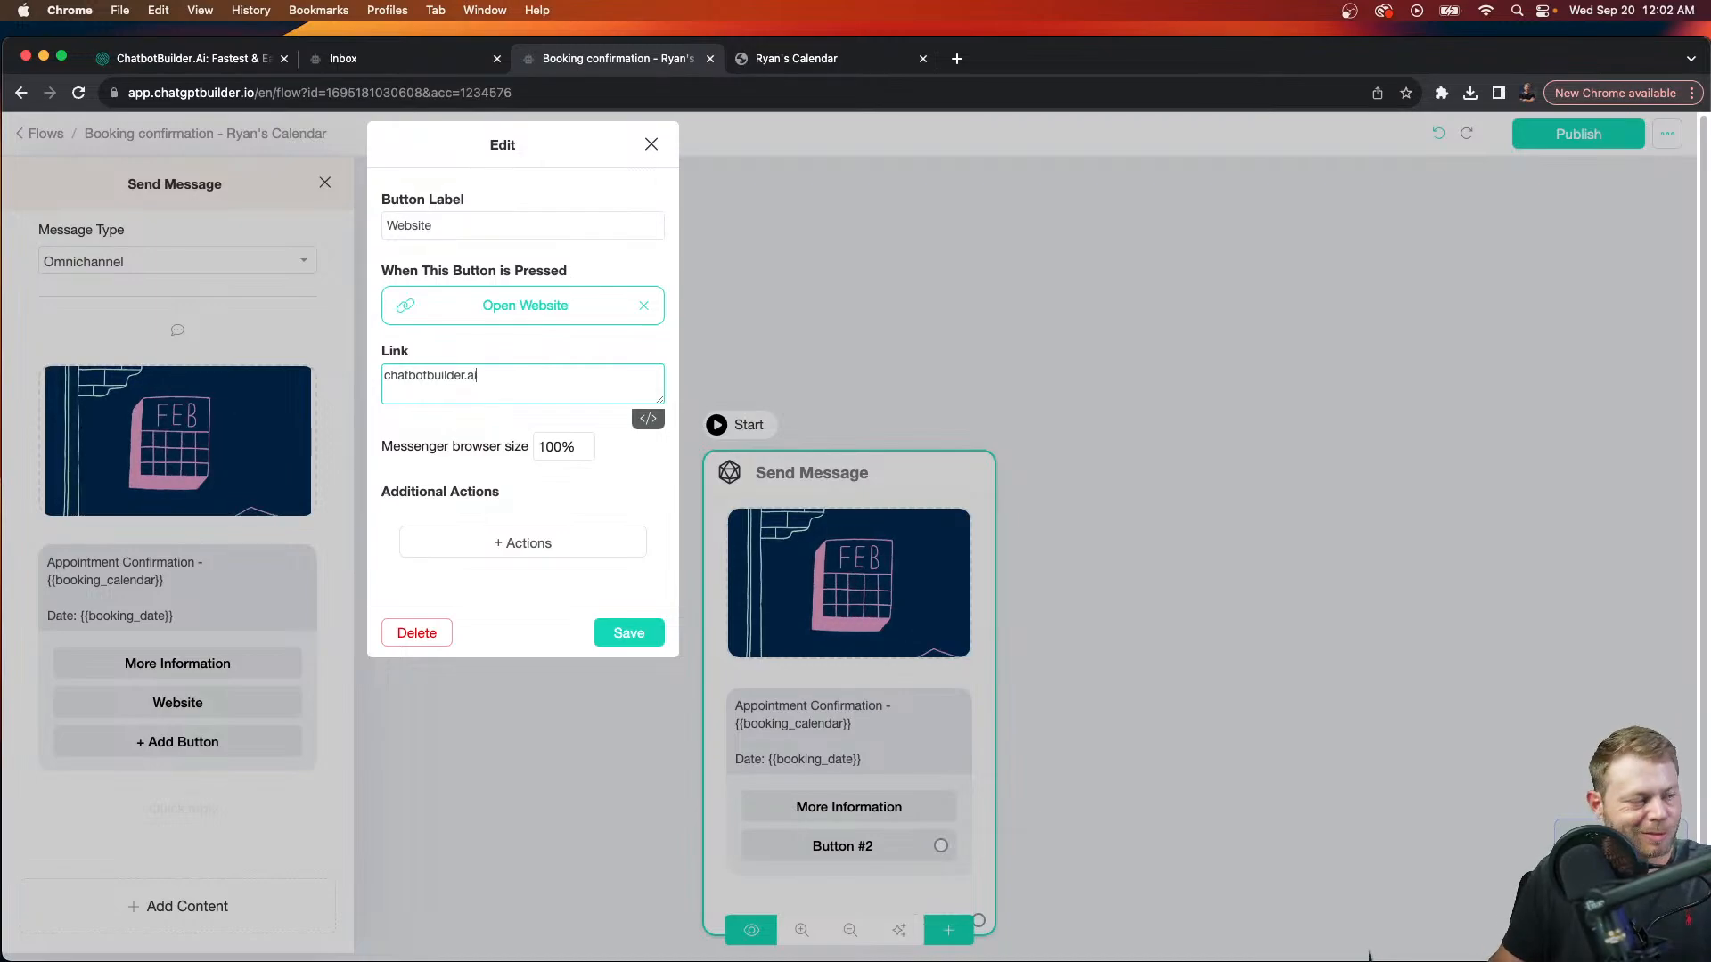
pyautogui.write('i')
pyautogui.click(640, 642)
# Step: Move the confirmation message aside and drag its Continue output to a new Send Message #1 step
pyautogui.click(685, 645)
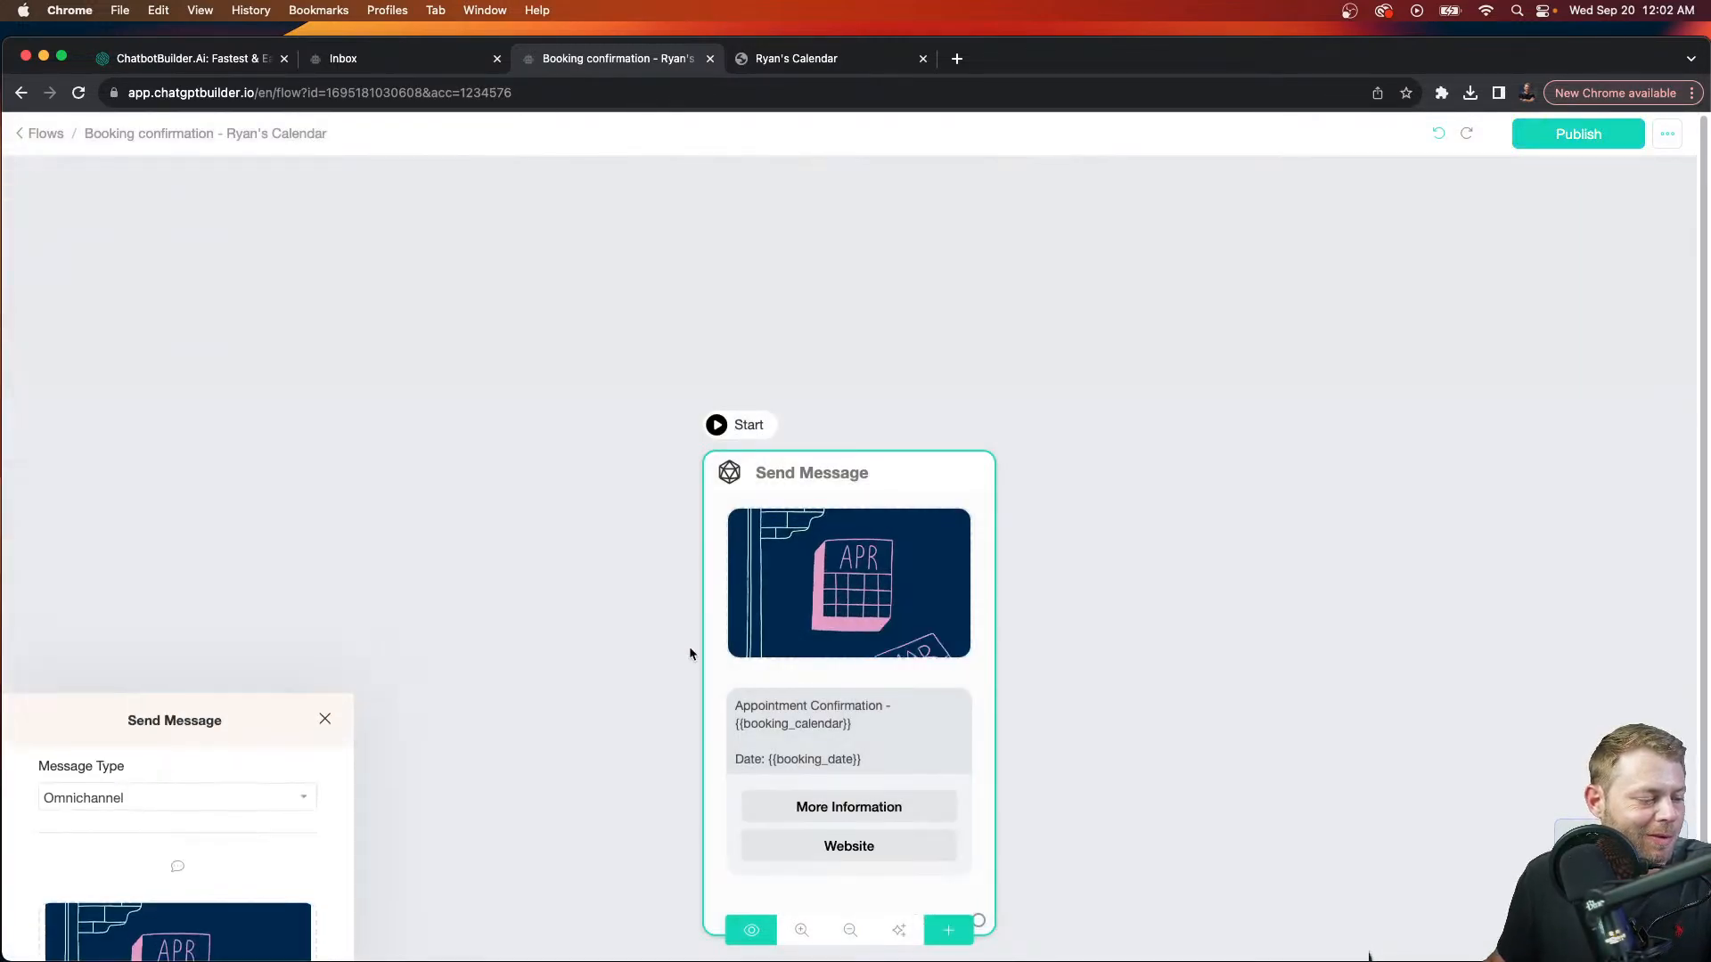
pyautogui.moveTo(820, 592); pyautogui.dragTo(393, 450)
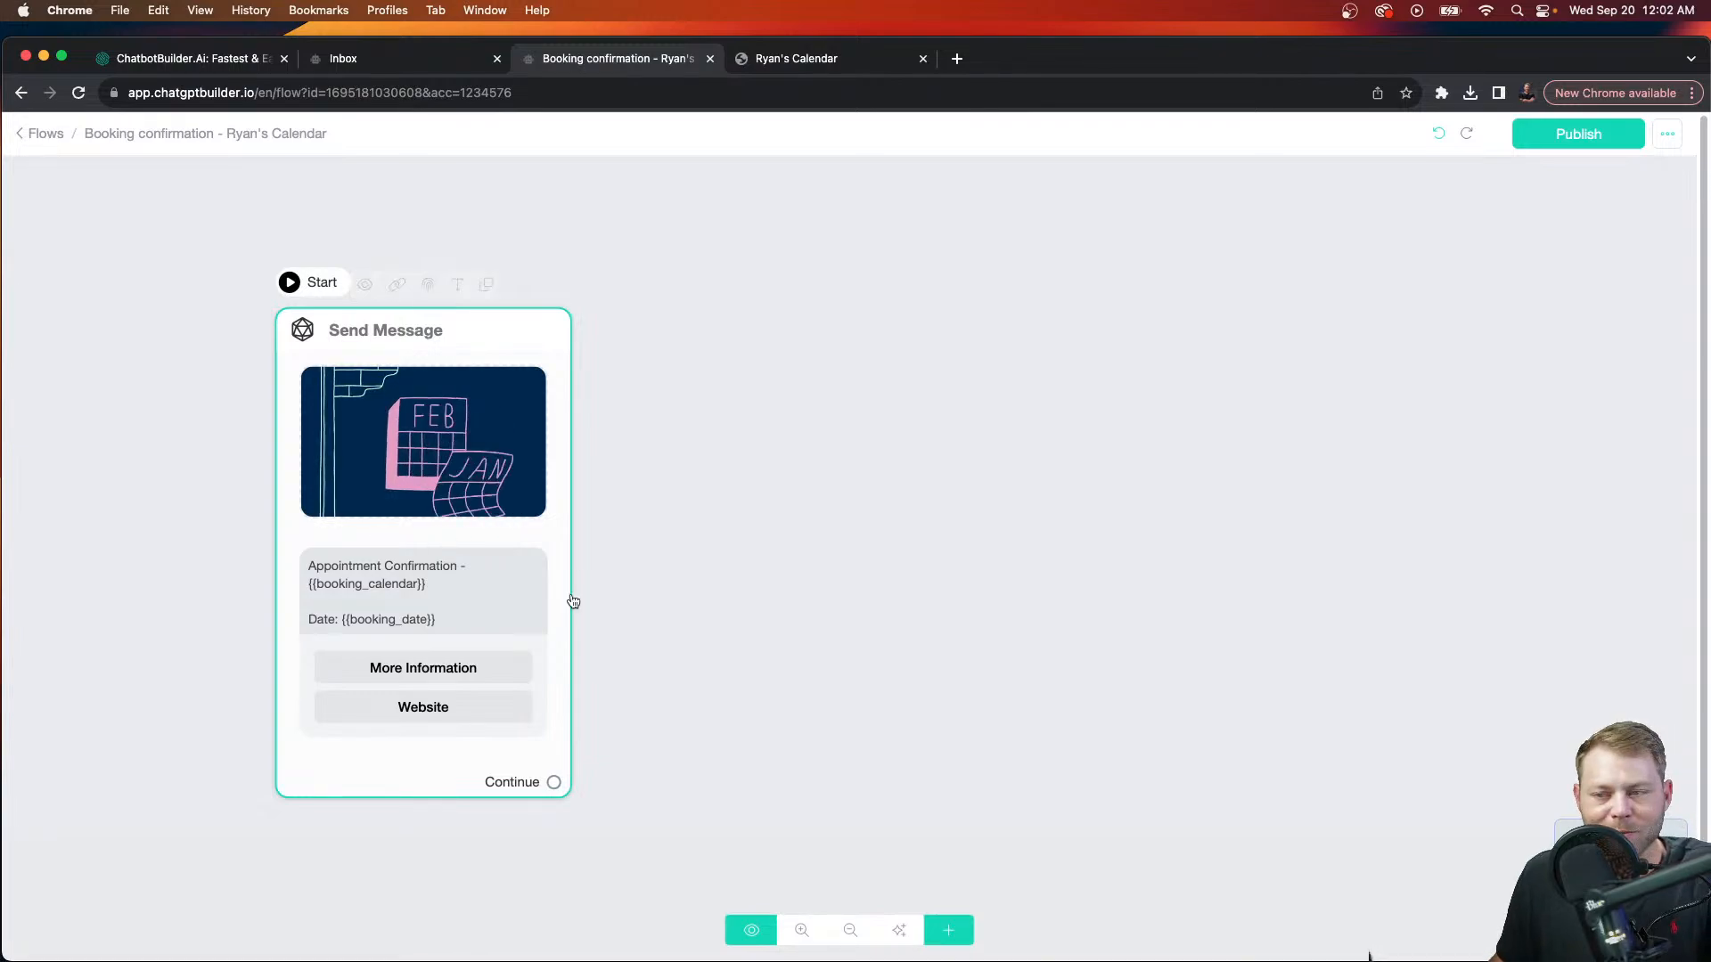
pyautogui.click(743, 736)
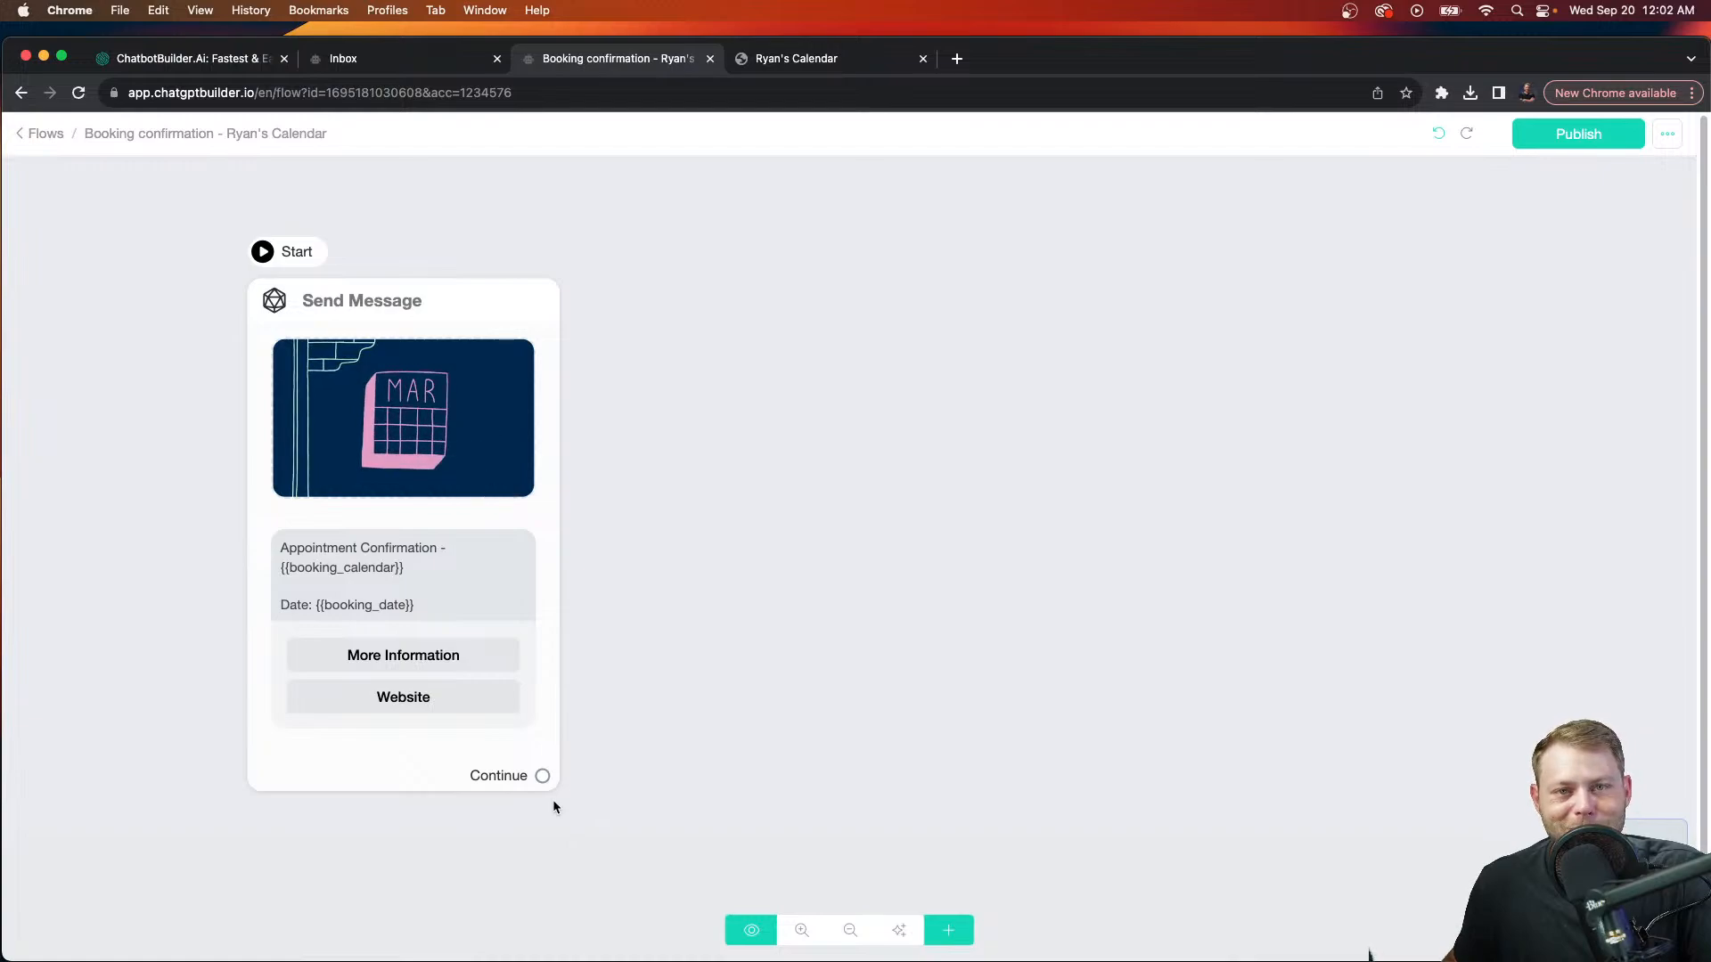
pyautogui.scroll(3, 544, 780)
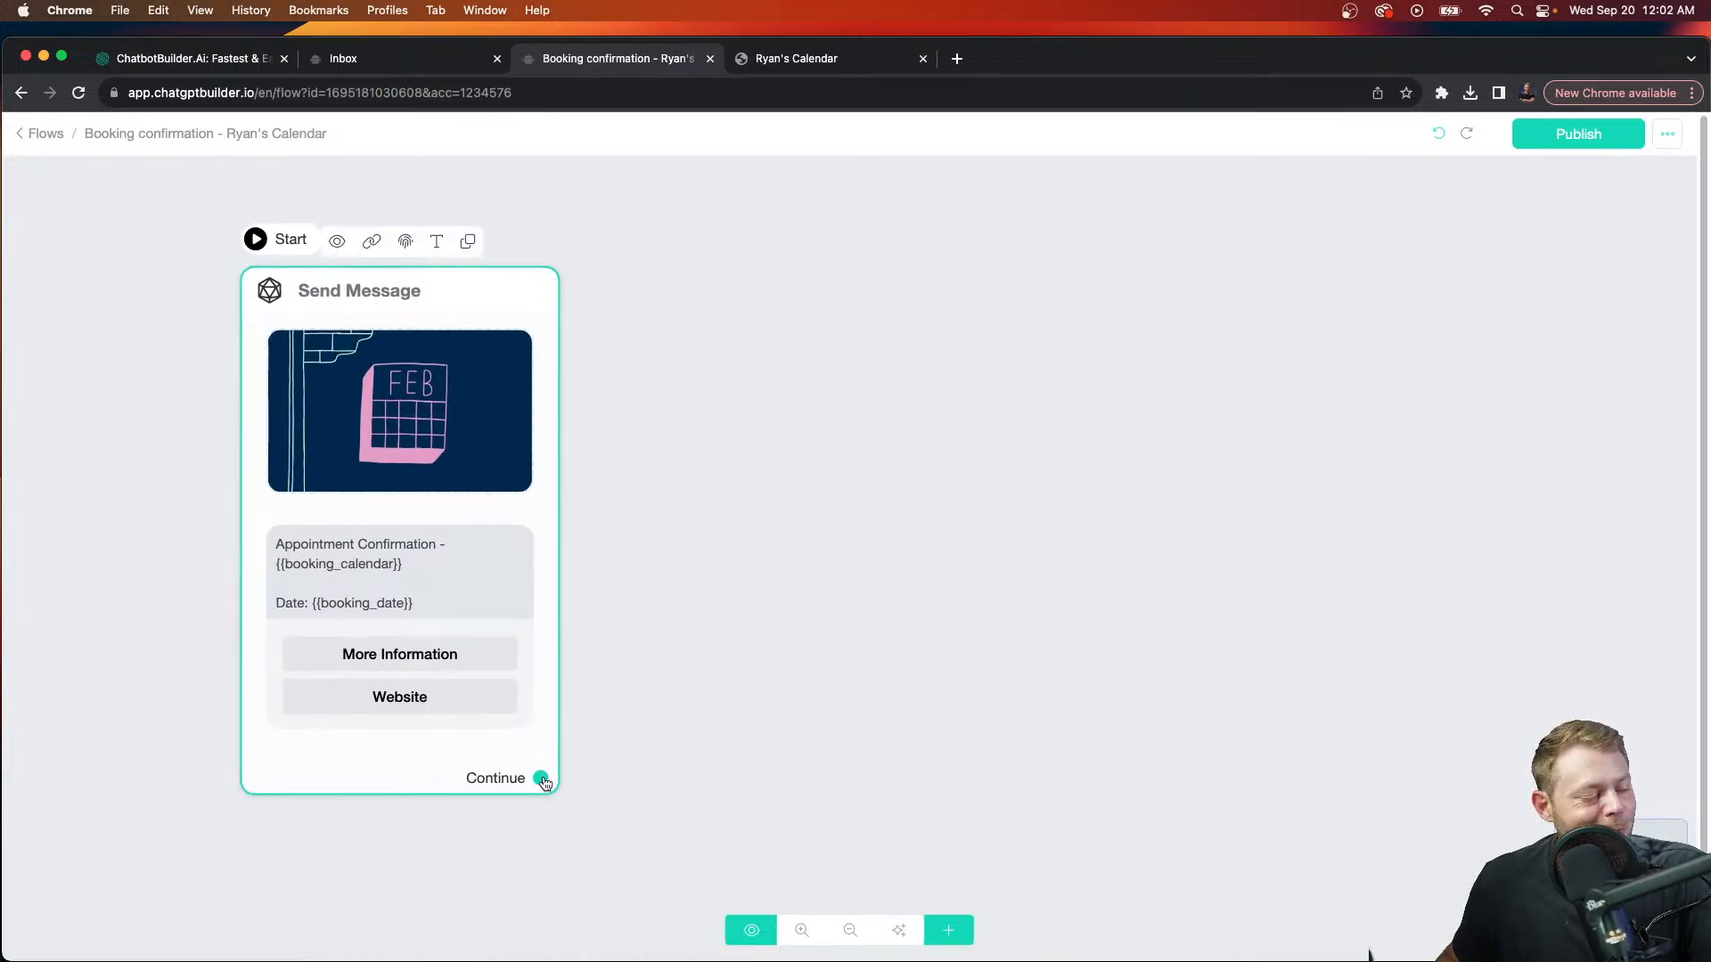
pyautogui.scroll(-3, 545, 781)
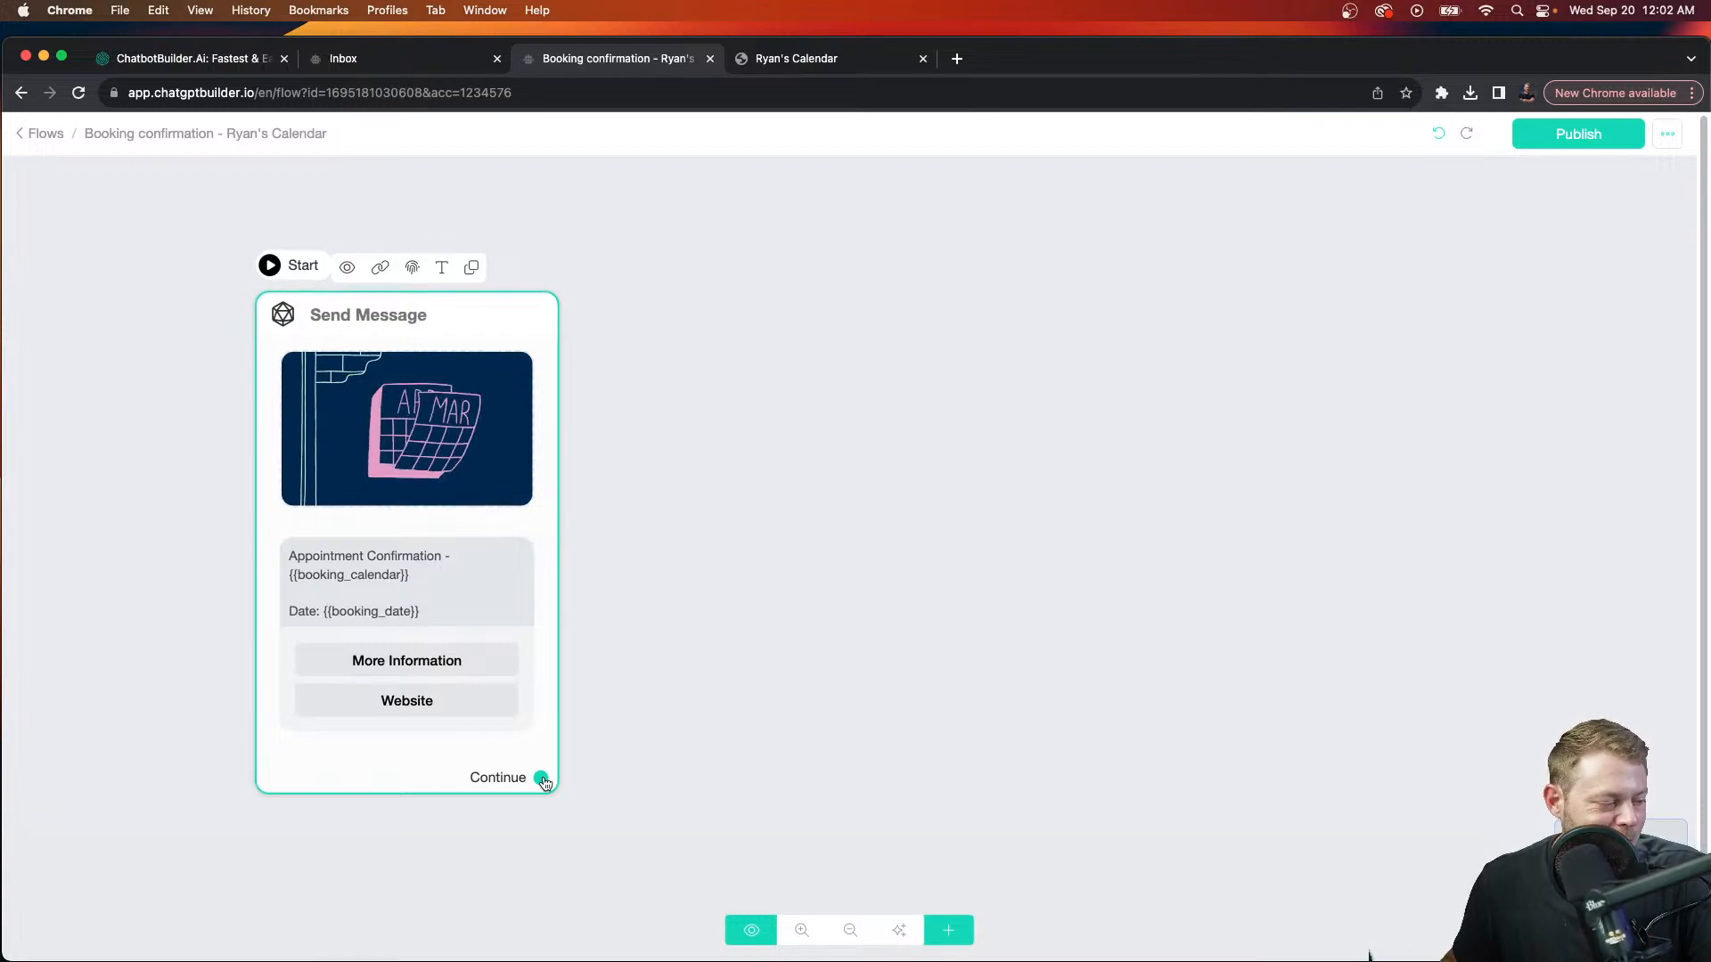
pyautogui.scroll(-1, 543, 782)
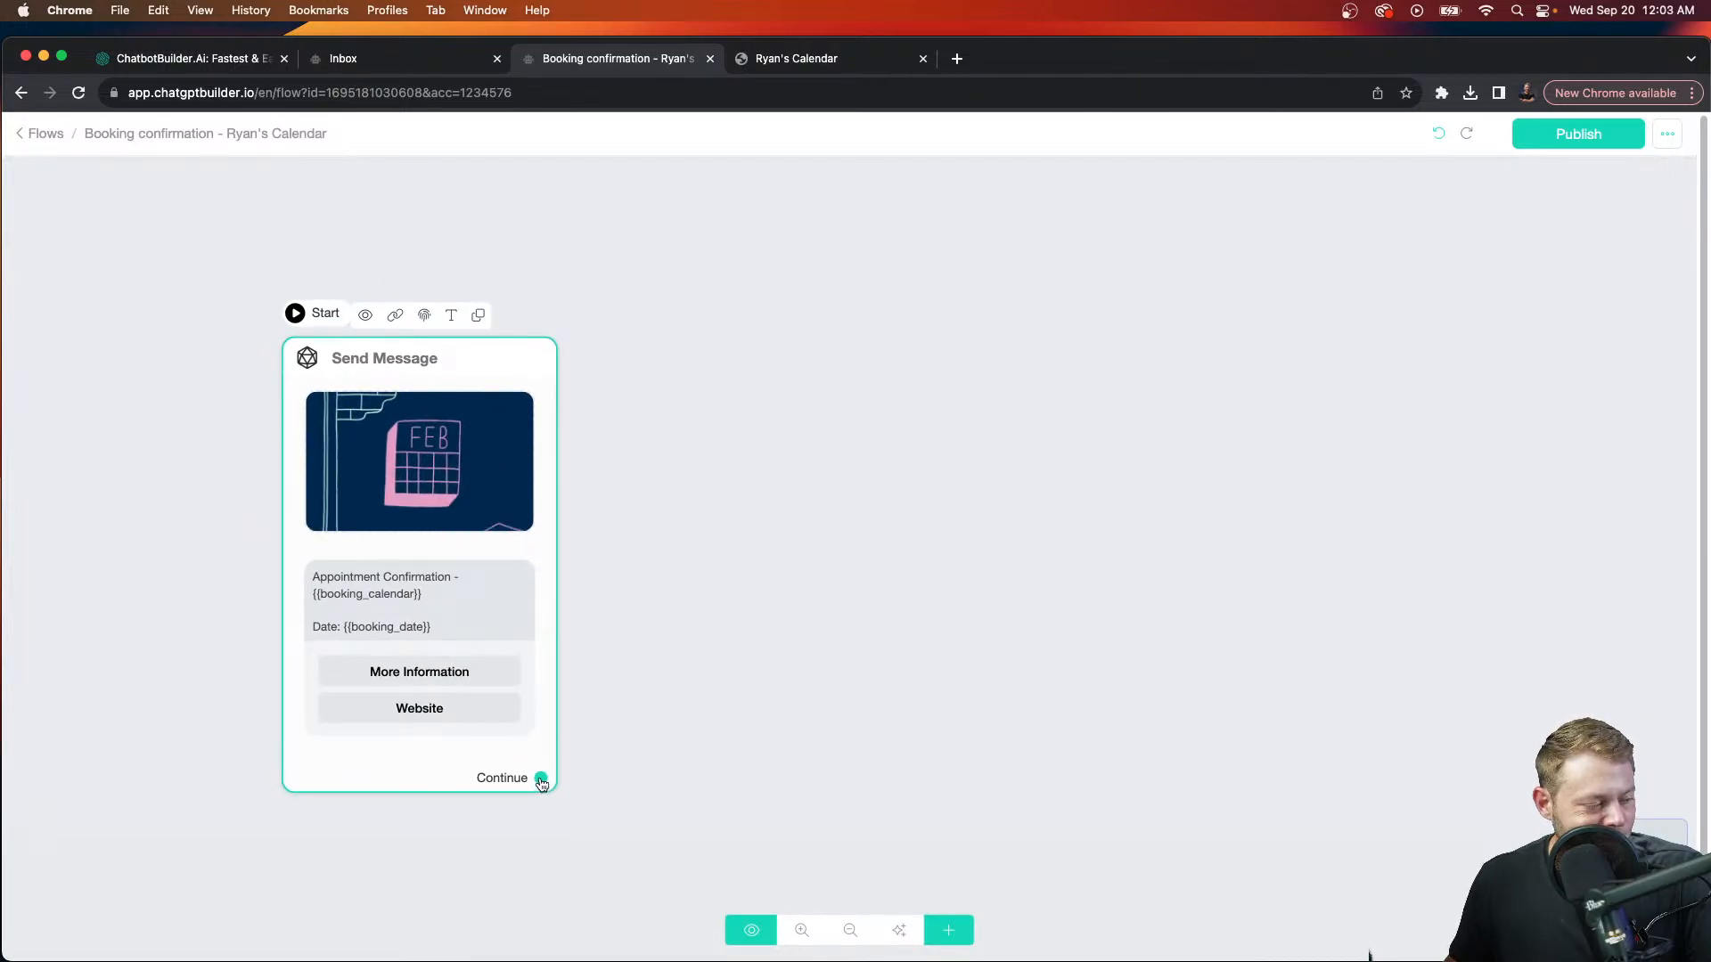
pyautogui.moveTo(541, 778); pyautogui.dragTo(1042, 319)
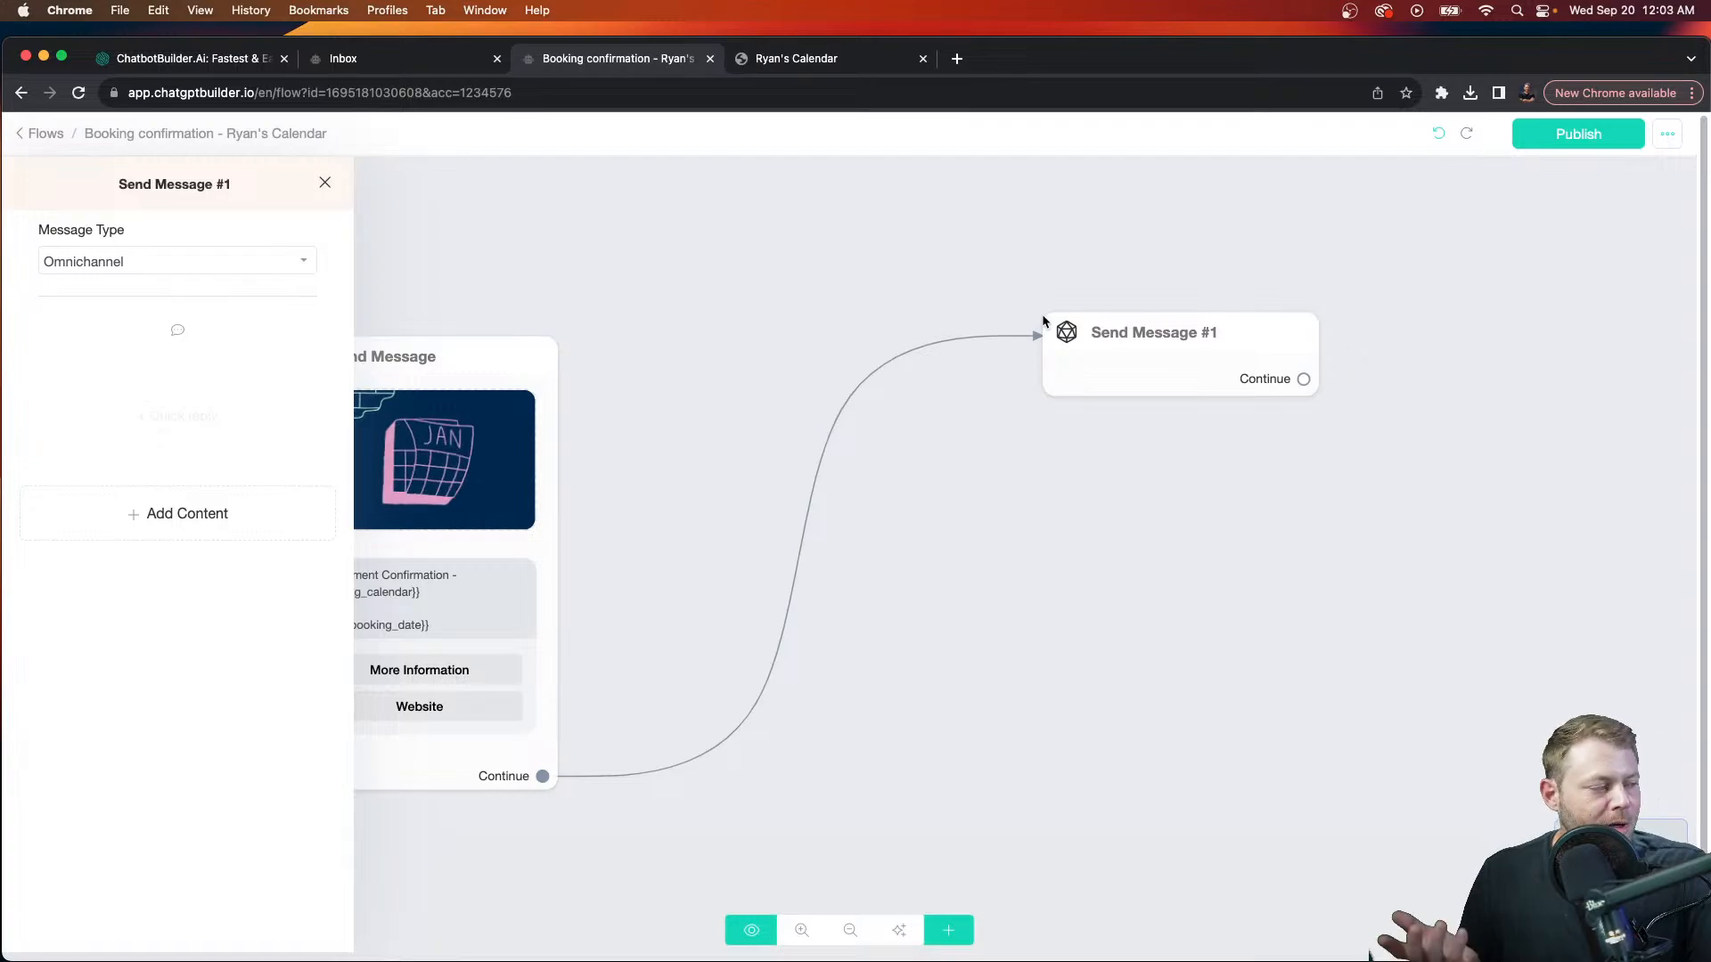
# Step: Add a Notify Admins action to Send Message #1 and choose the admin to alert
pyautogui.click(248, 535)
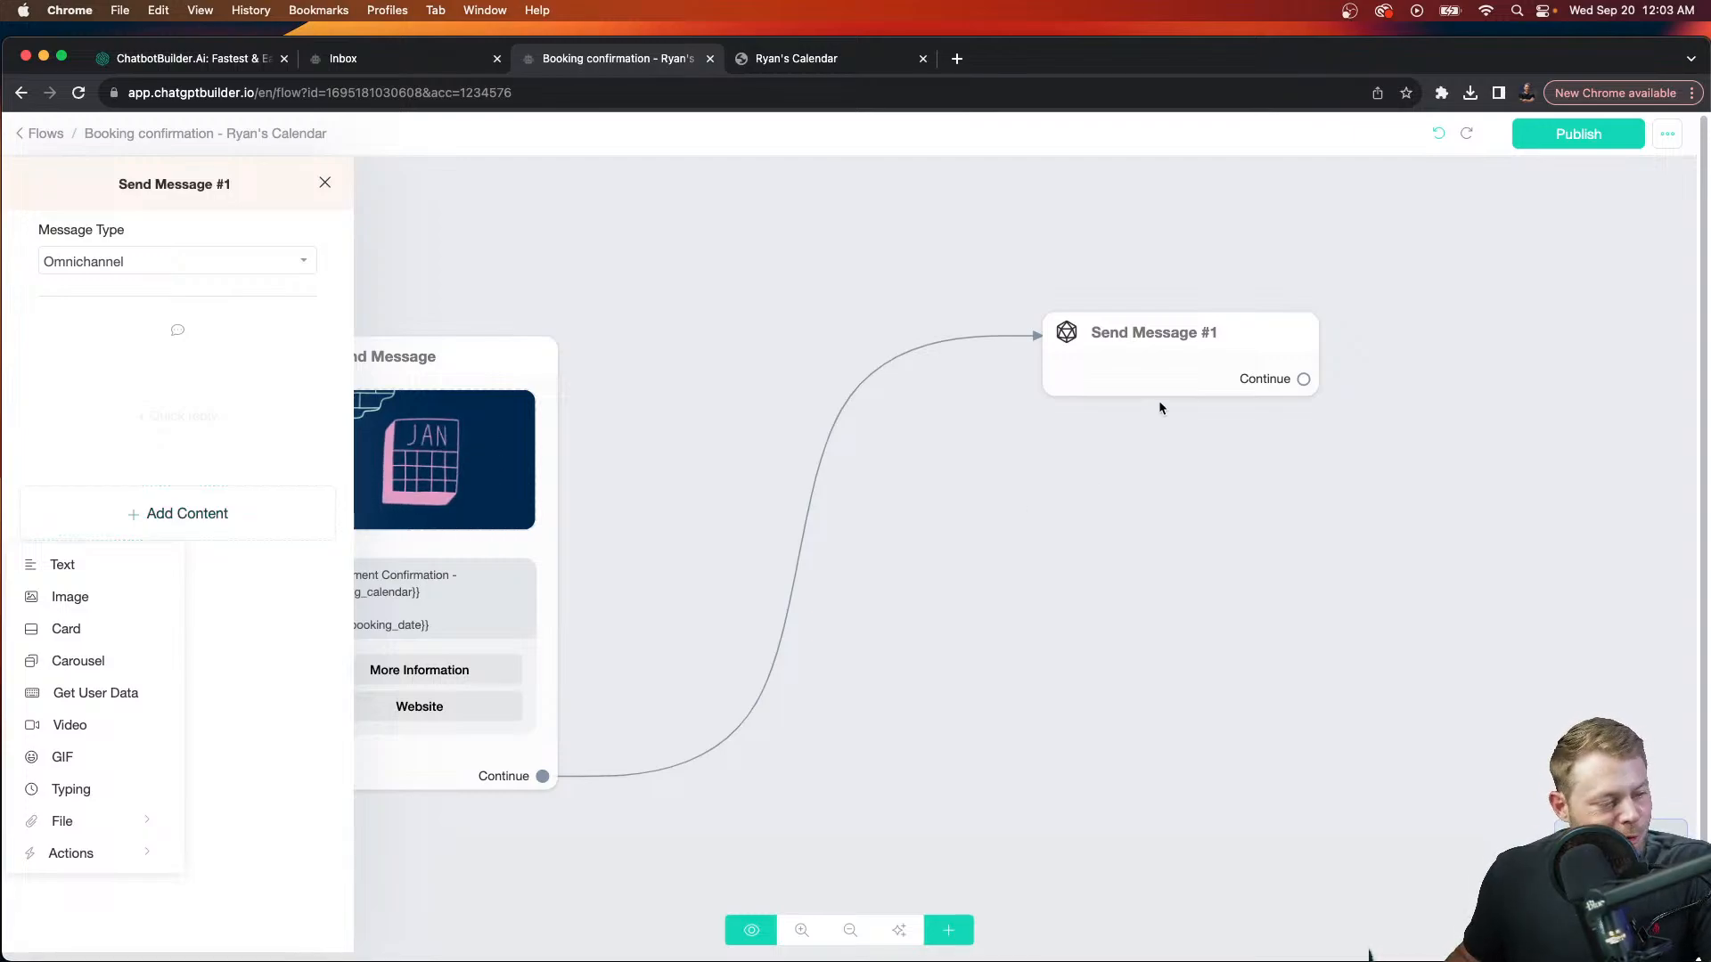
pyautogui.click(132, 856)
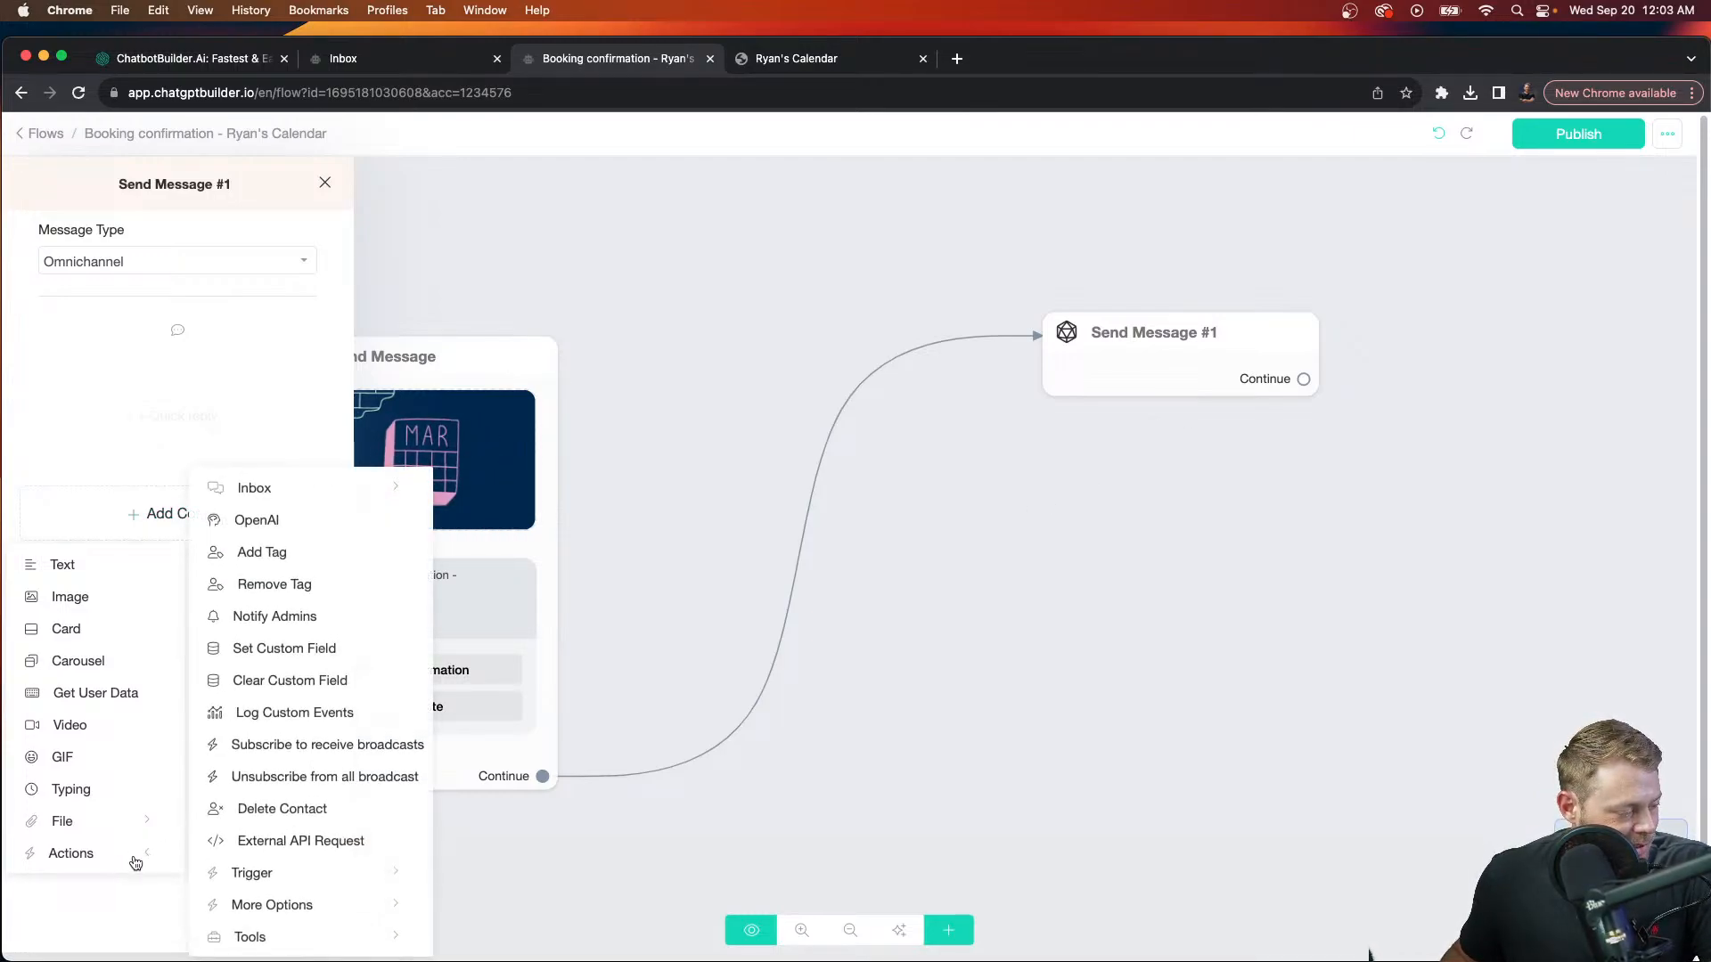
pyautogui.click(277, 617)
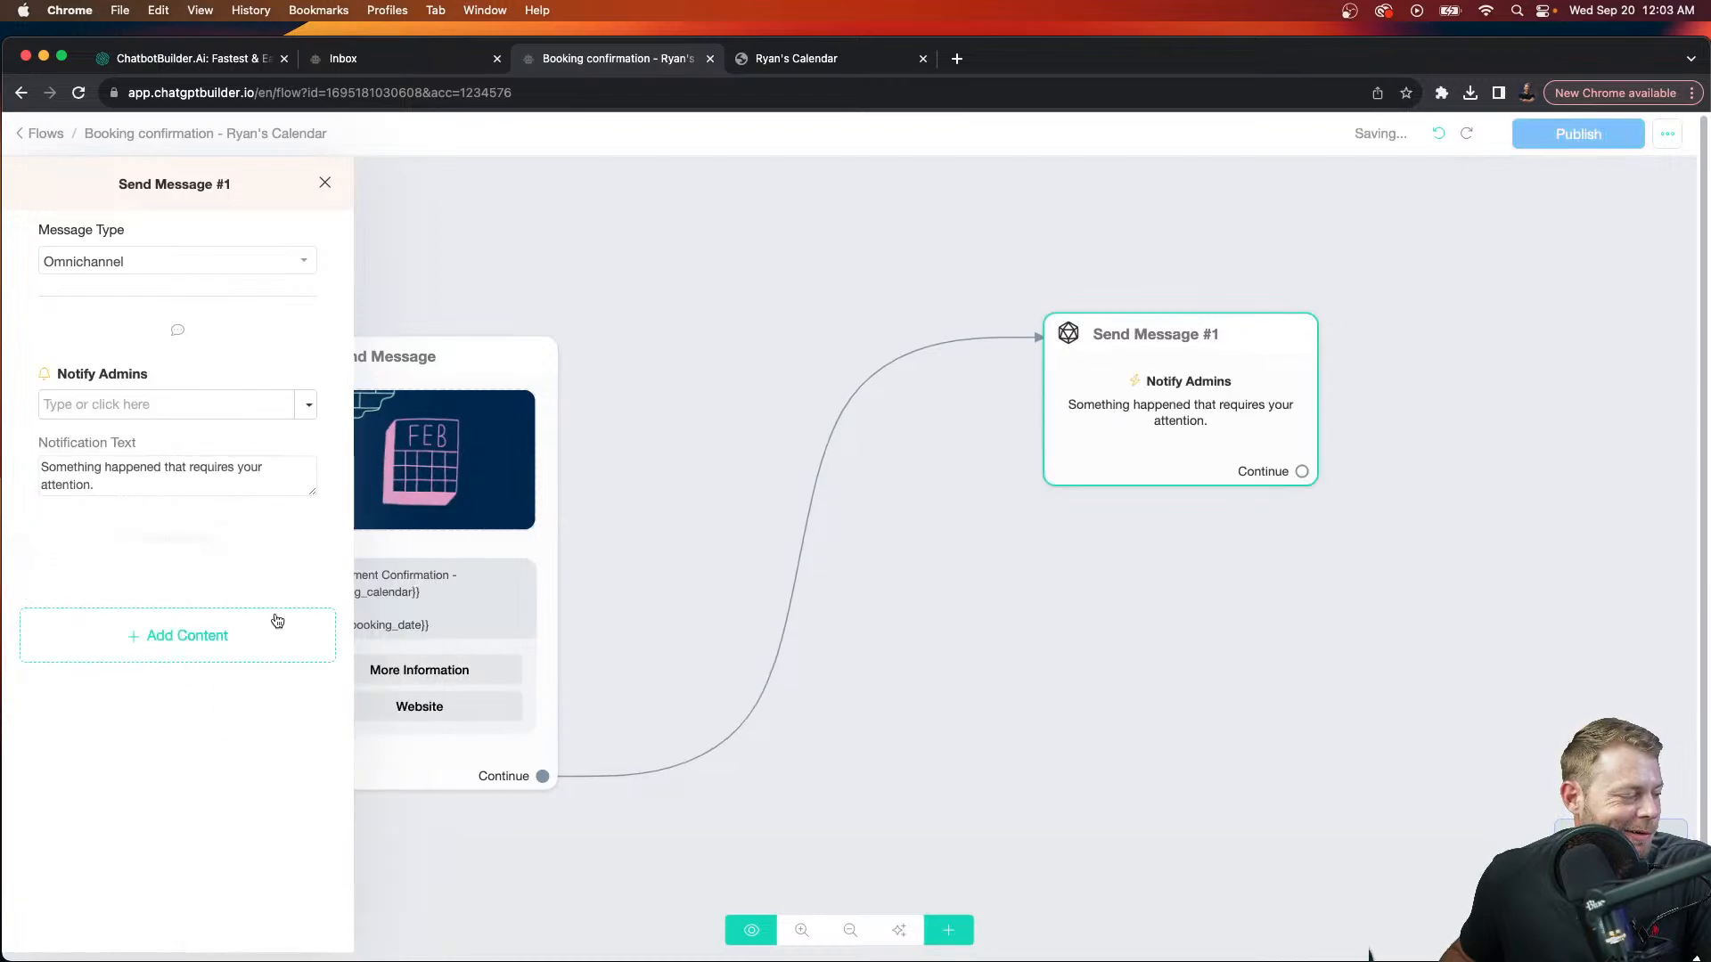
pyautogui.click(308, 405)
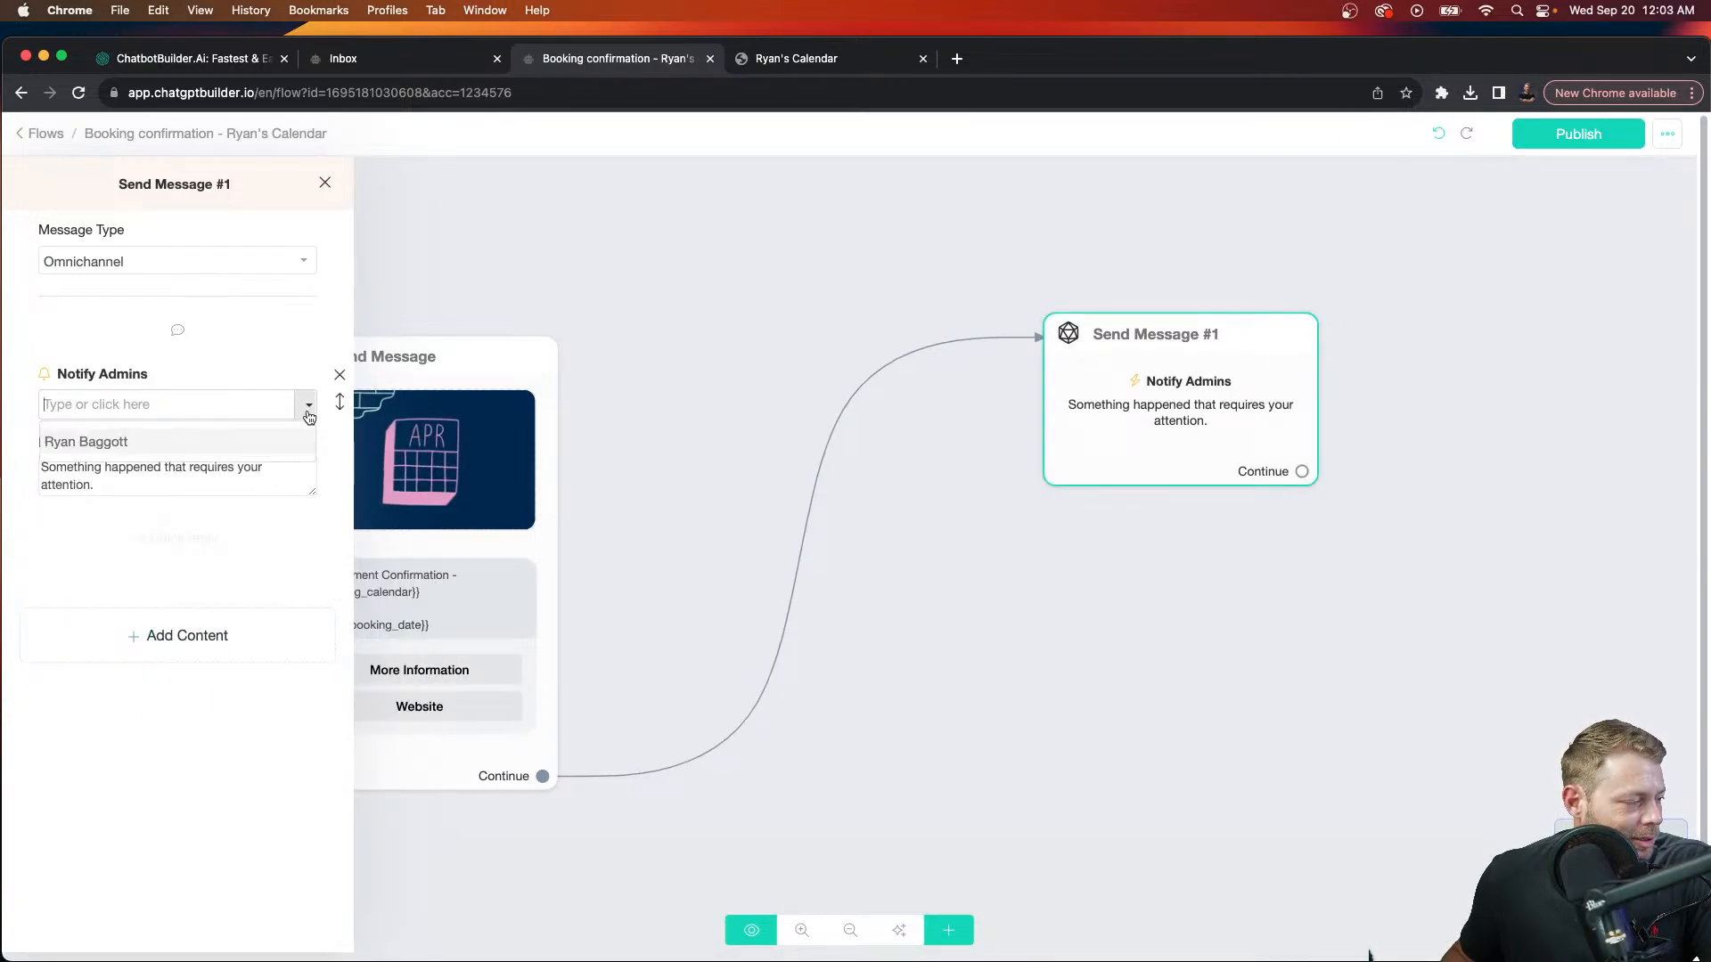
pyautogui.click(225, 442)
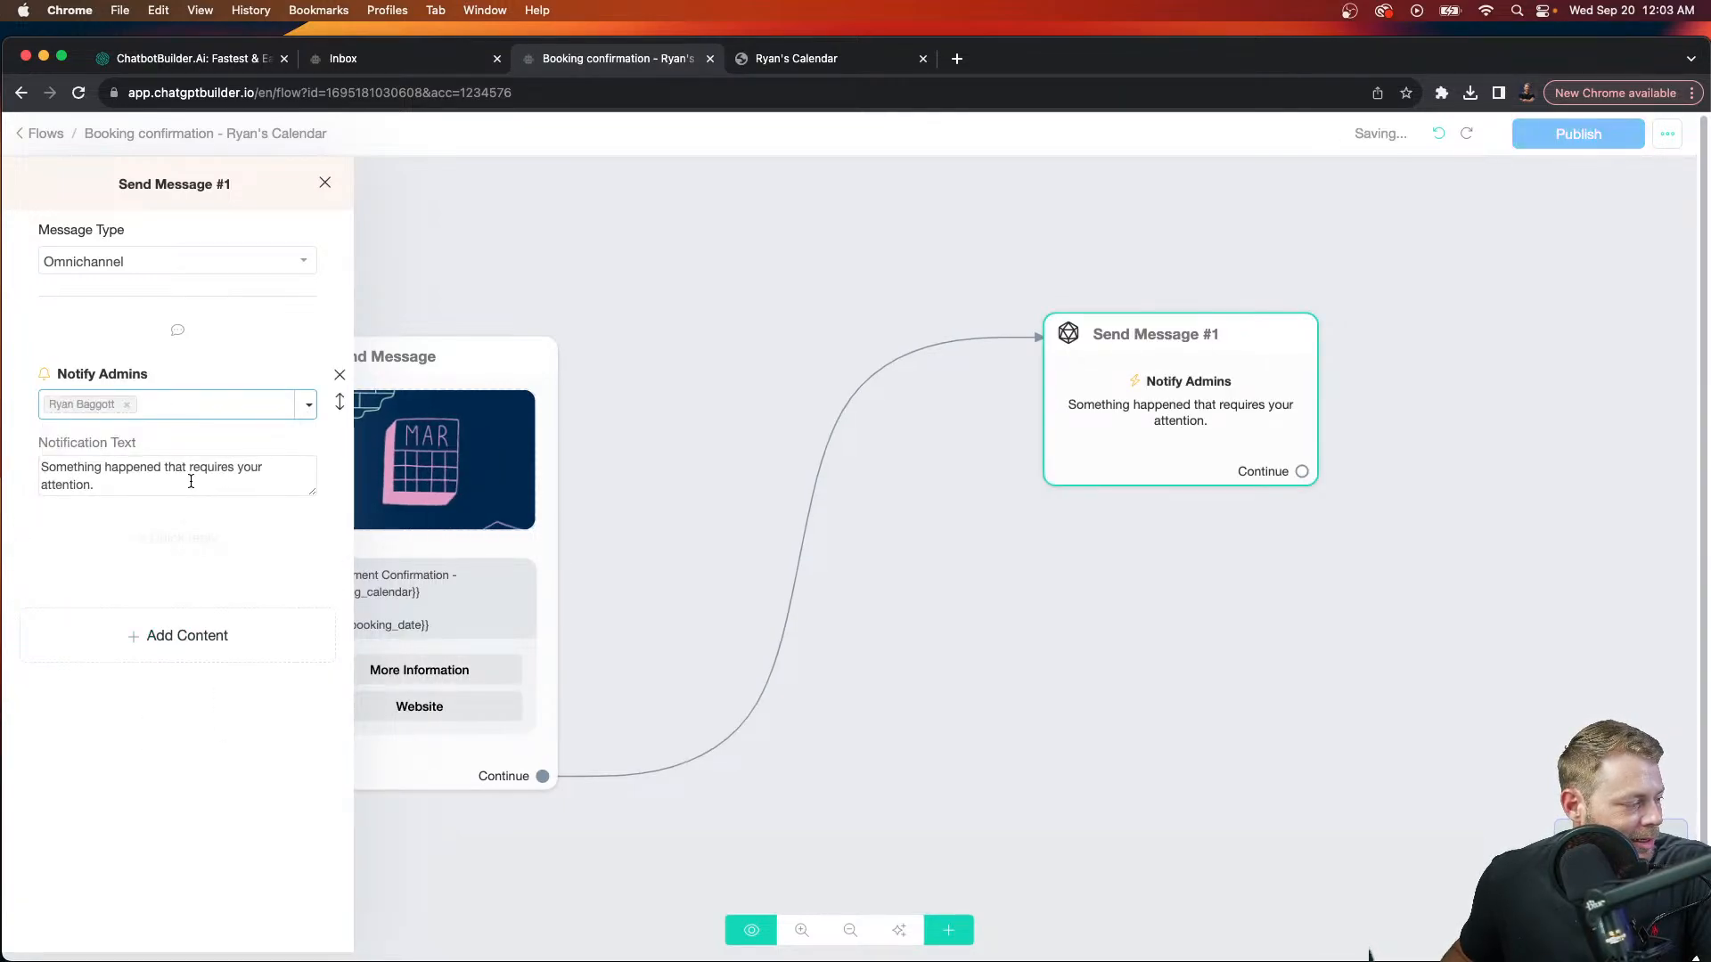
# Step: Write the alert '{{full_name}} just made an appointment. Here is the link: {{inbox_link}}.'
pyautogui.moveTo(190, 481); pyautogui.dragTo(19, 458)
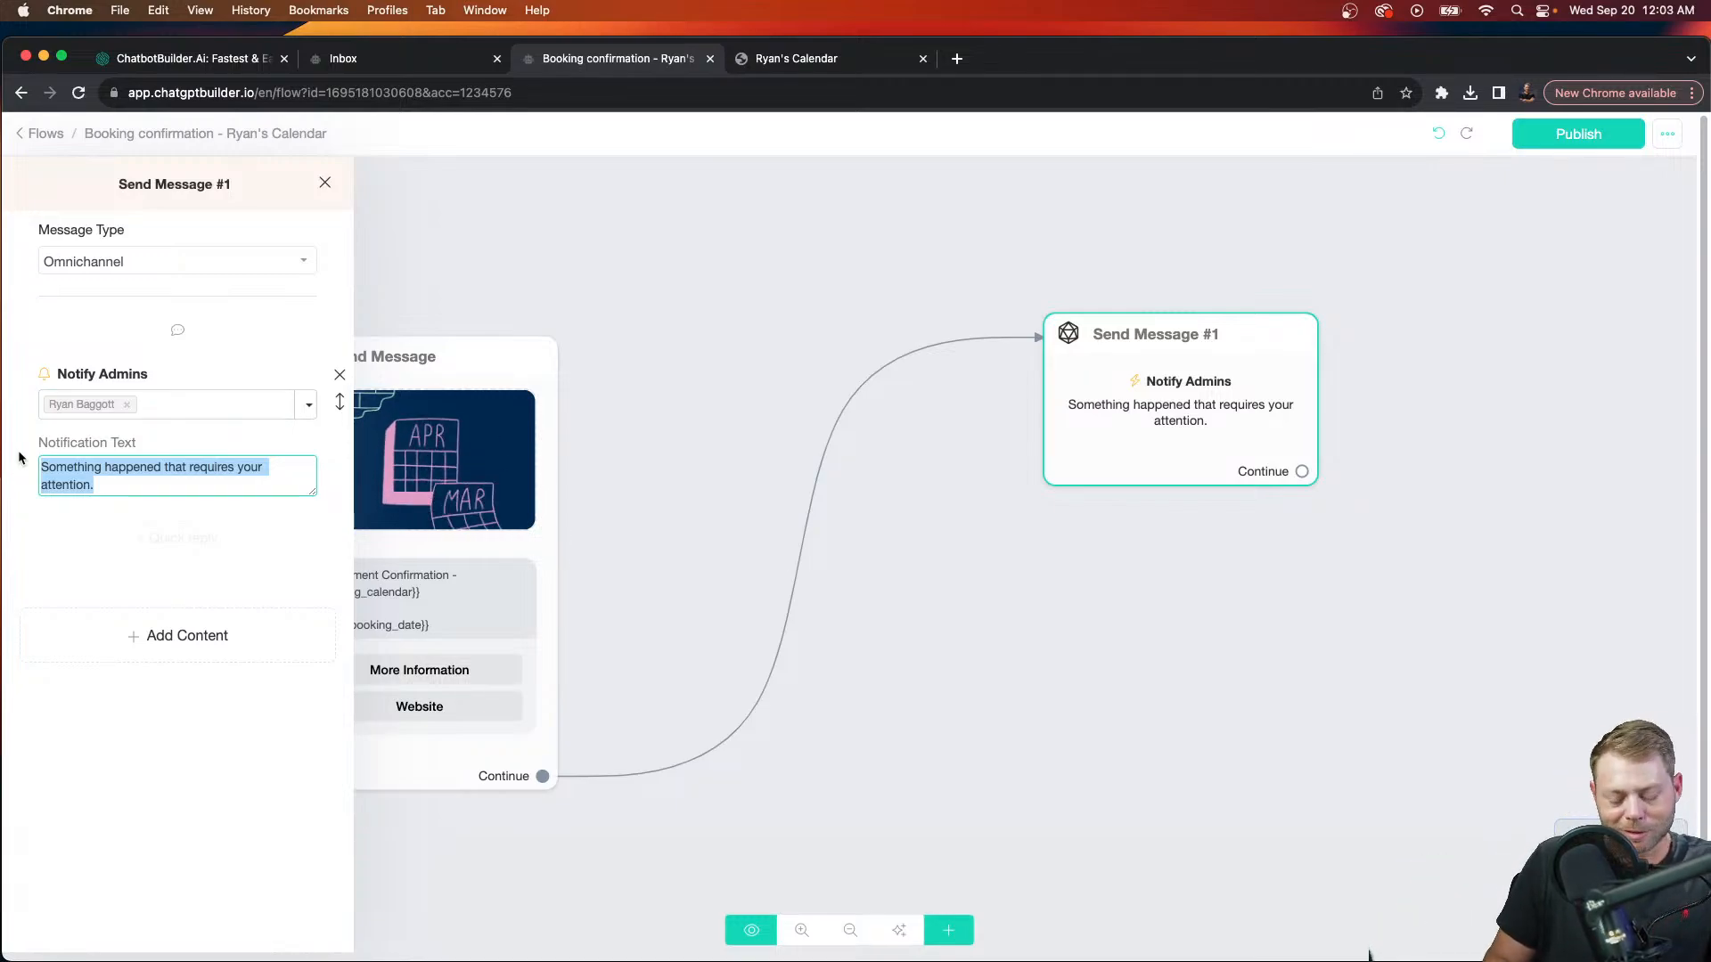
pyautogui.write('{fu')
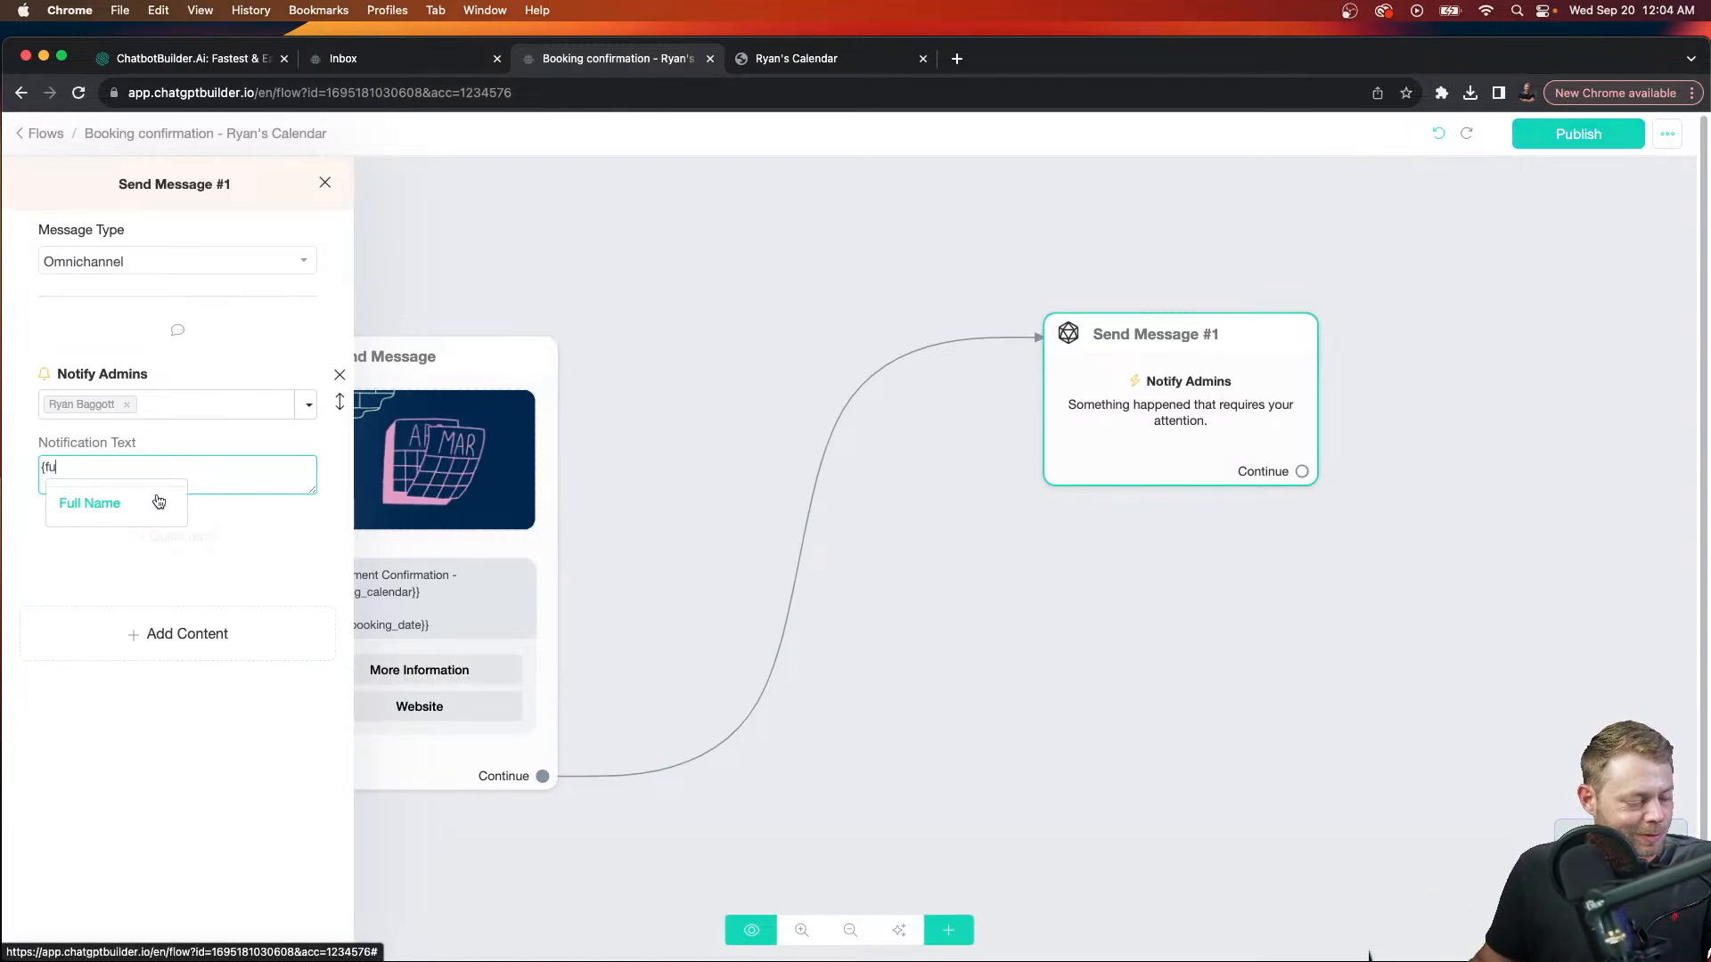
pyautogui.press('BackSpace')
pyautogui.press('BackSpace')
pyautogui.press('BackSpace')
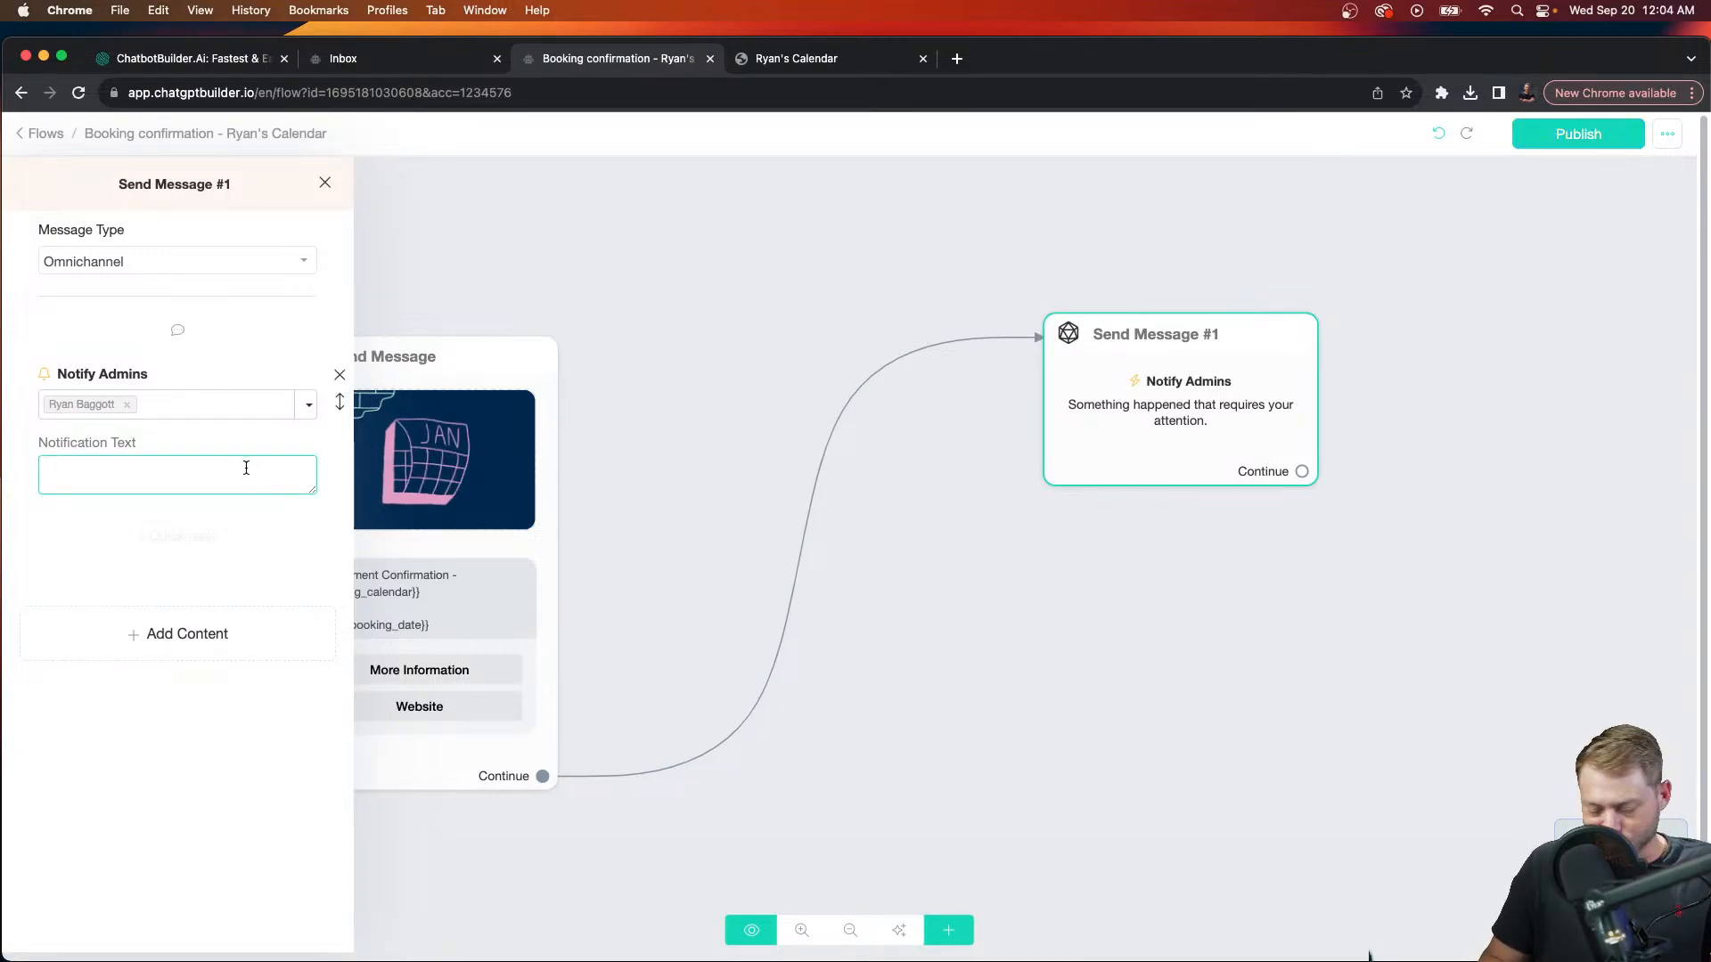
pyautogui.write('{fu')
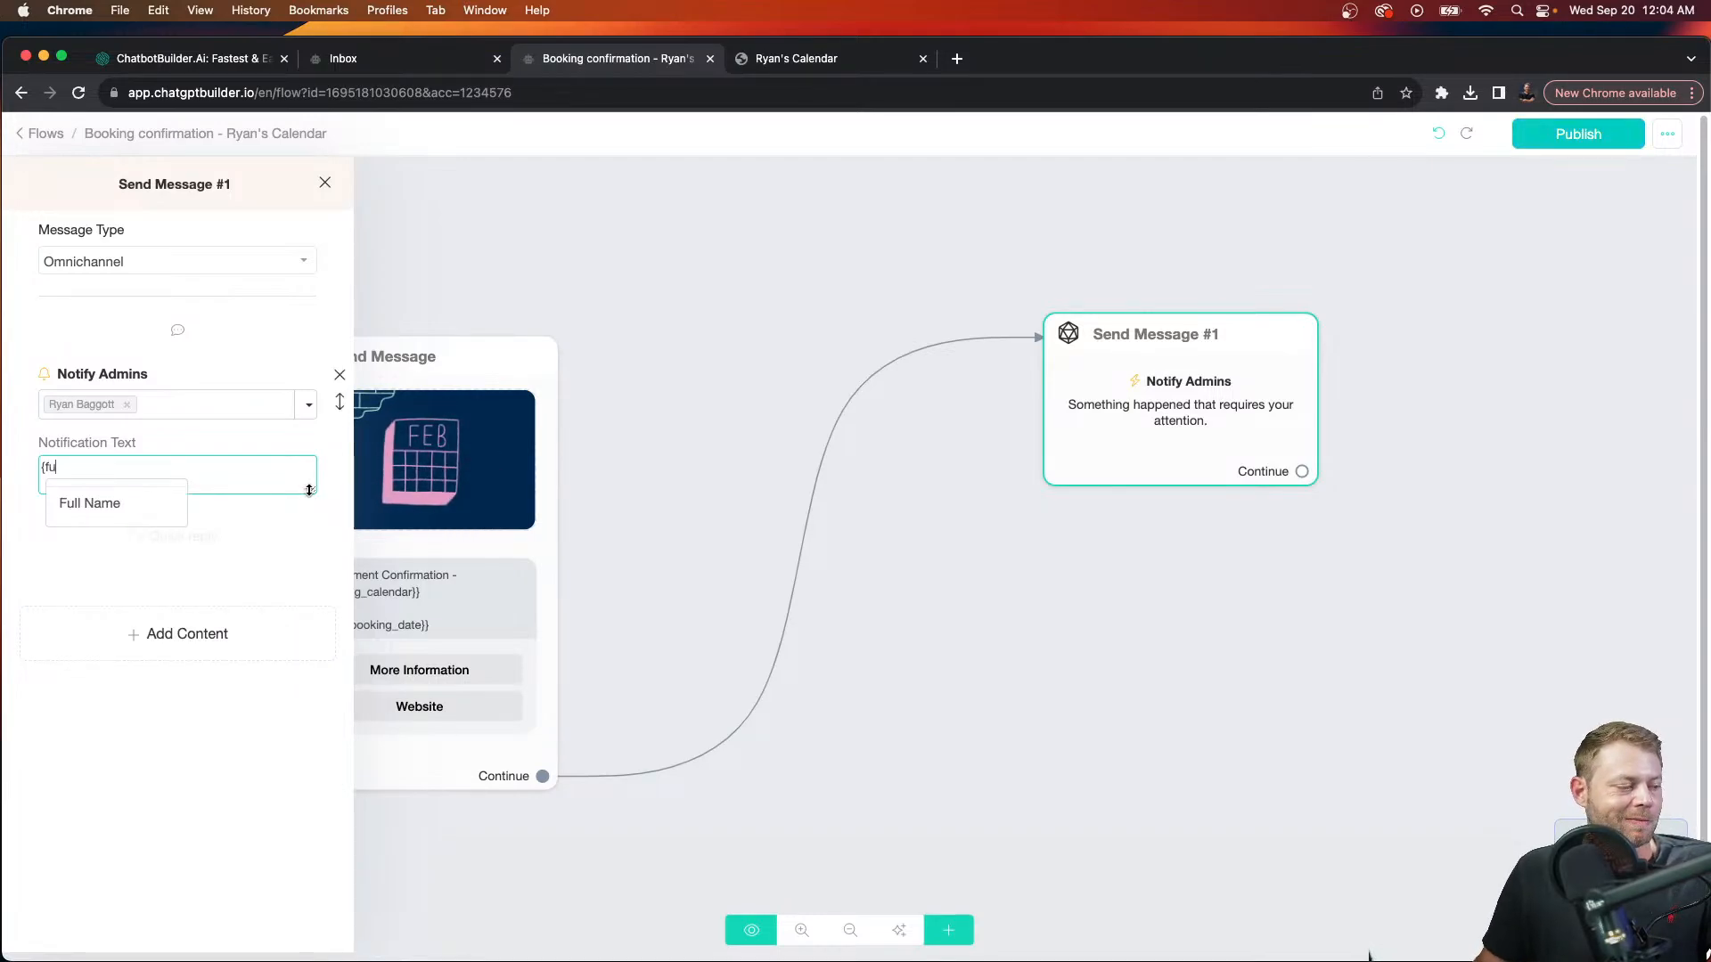
pyautogui.click(92, 506)
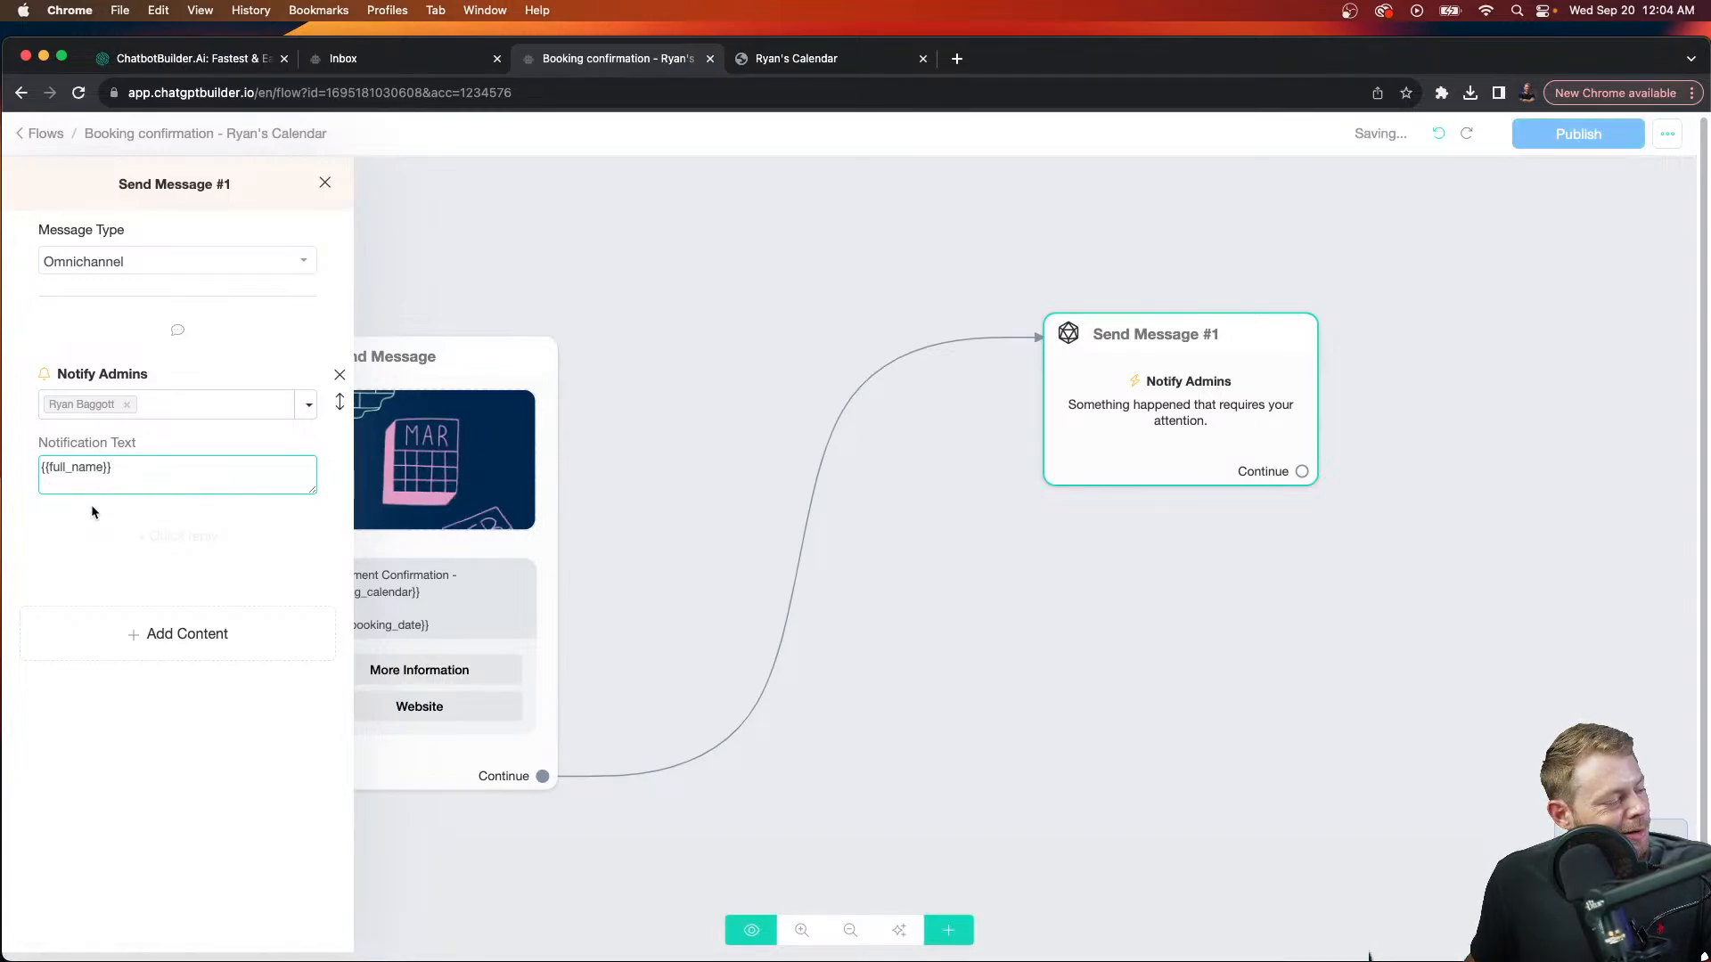
pyautogui.write('just made an ap')
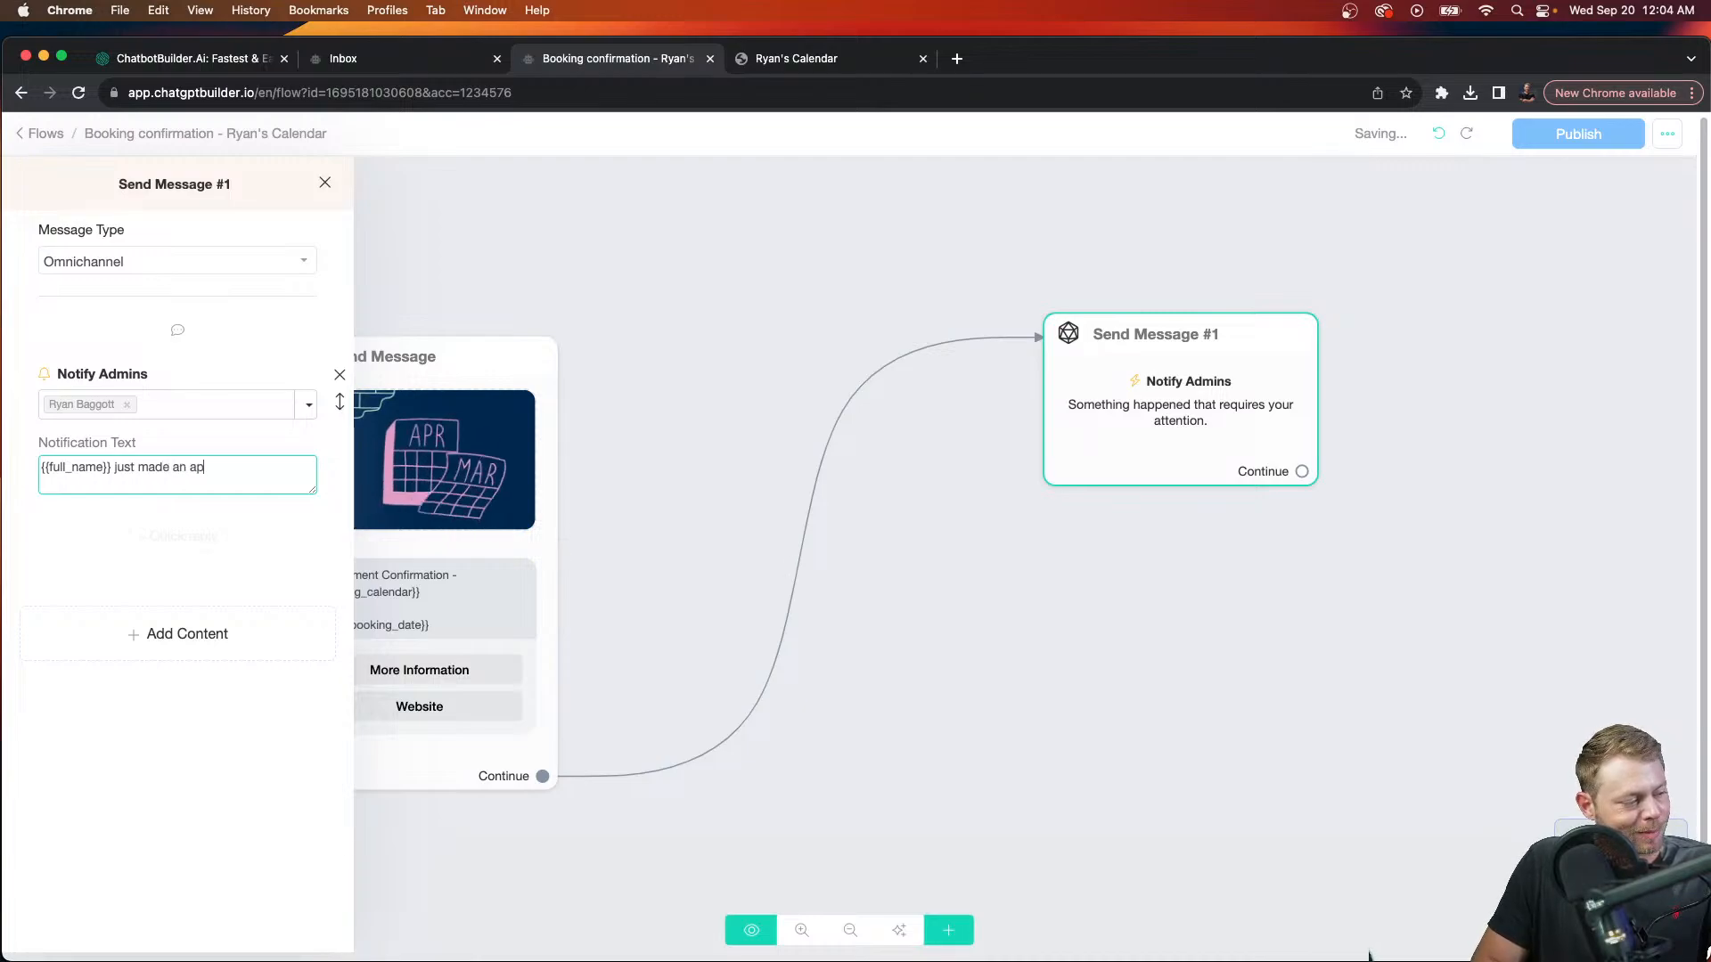
pyautogui.write('pointment. ')
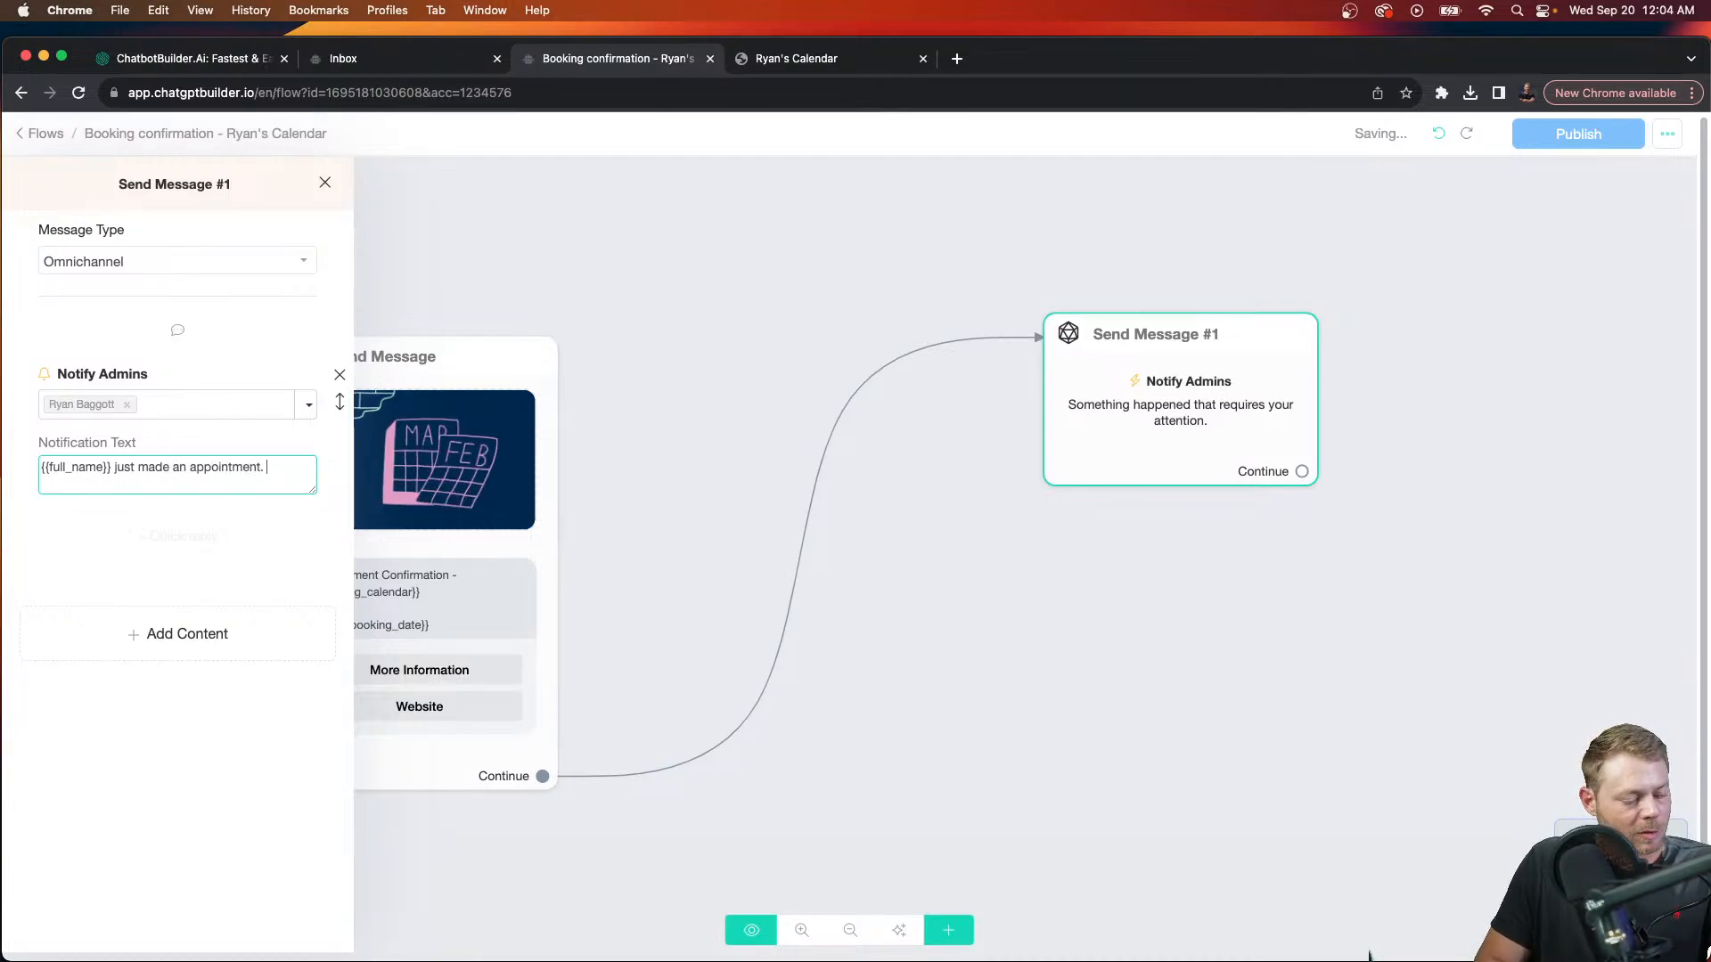
pyautogui.write('HE')
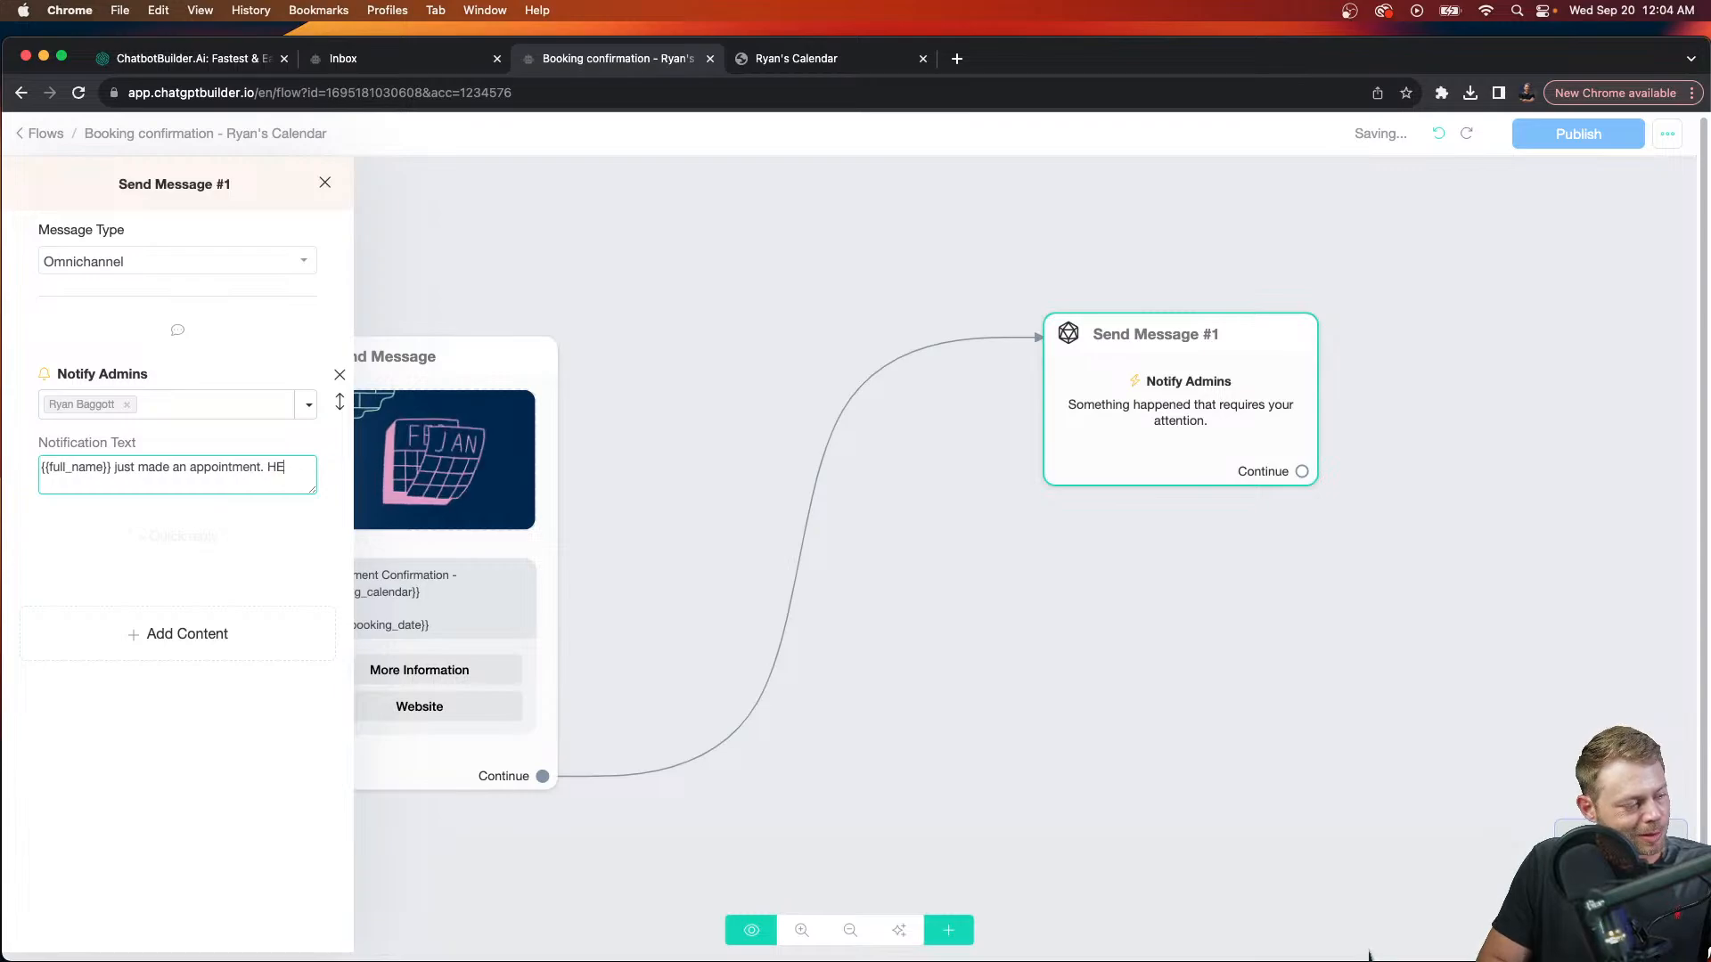
pyautogui.write('re is is the link')
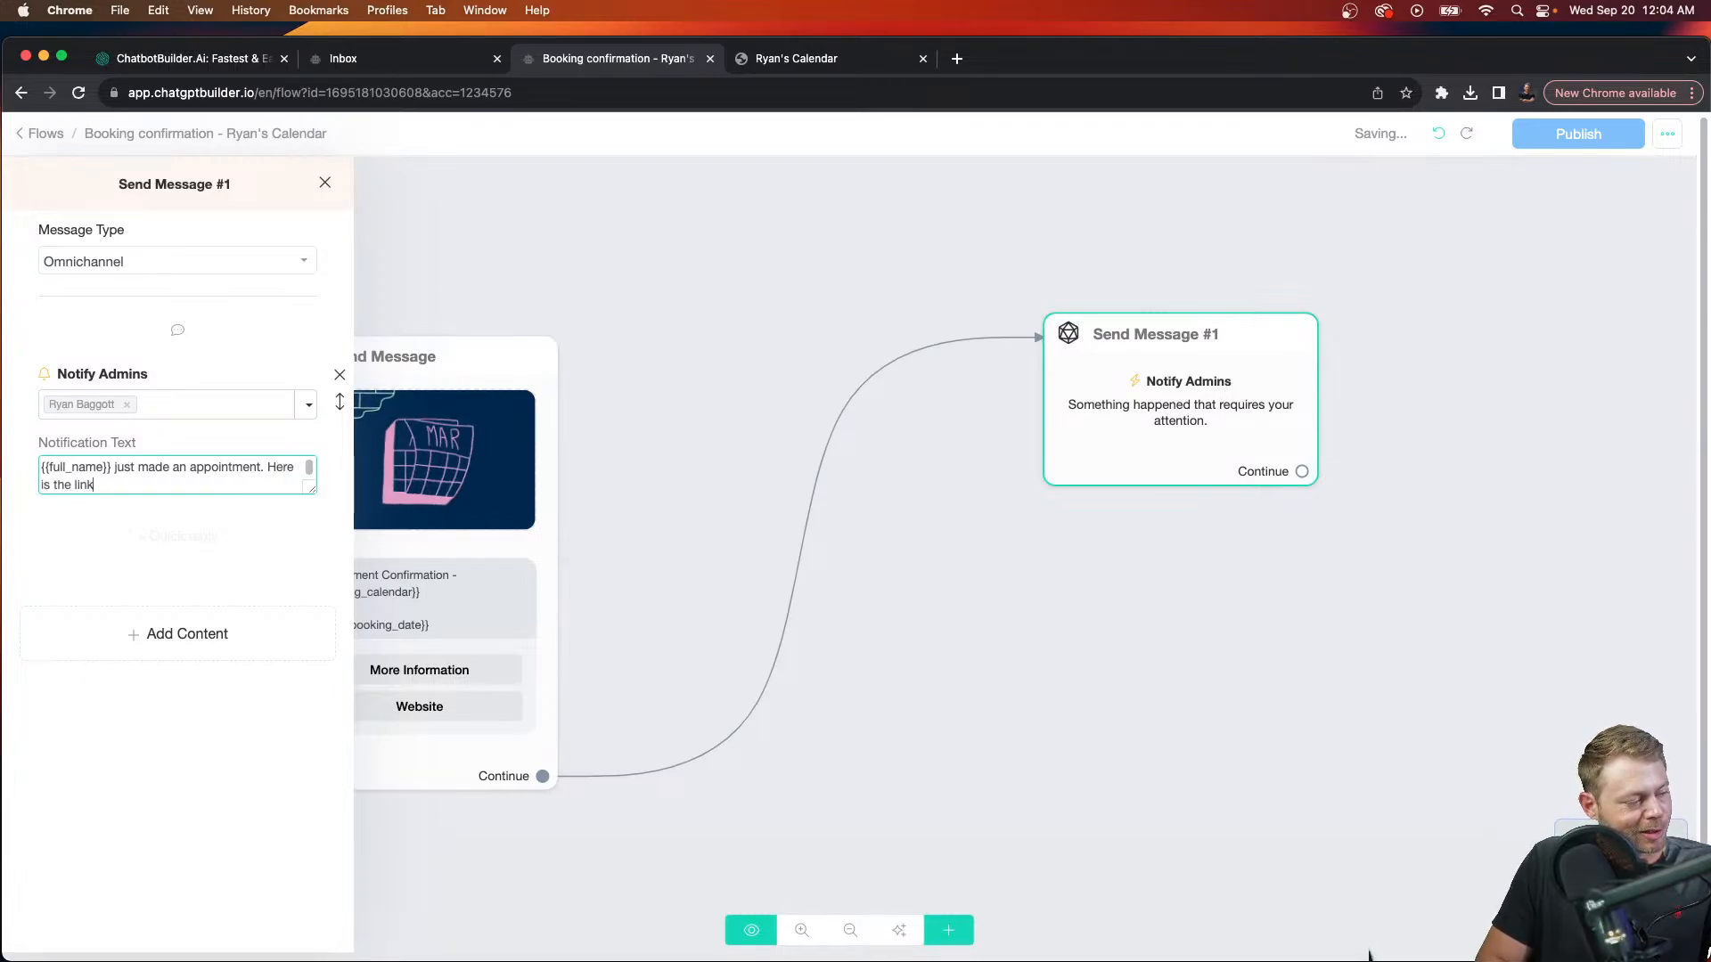
pyautogui.write(': {in')
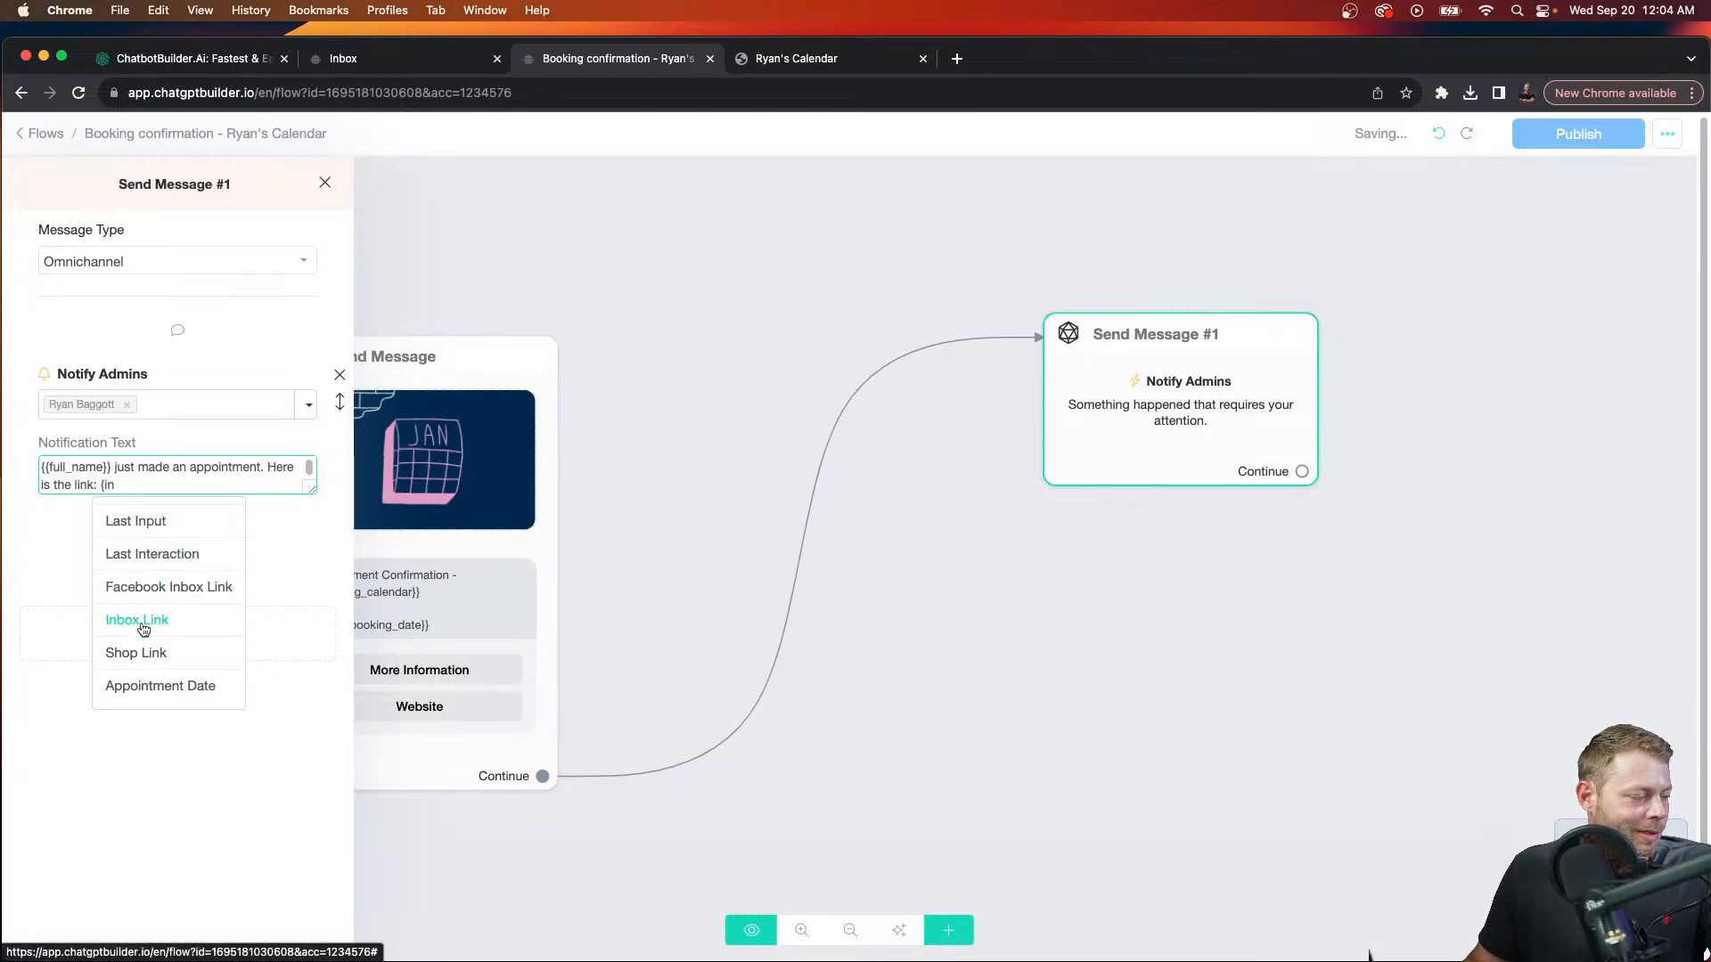
pyautogui.click(142, 629)
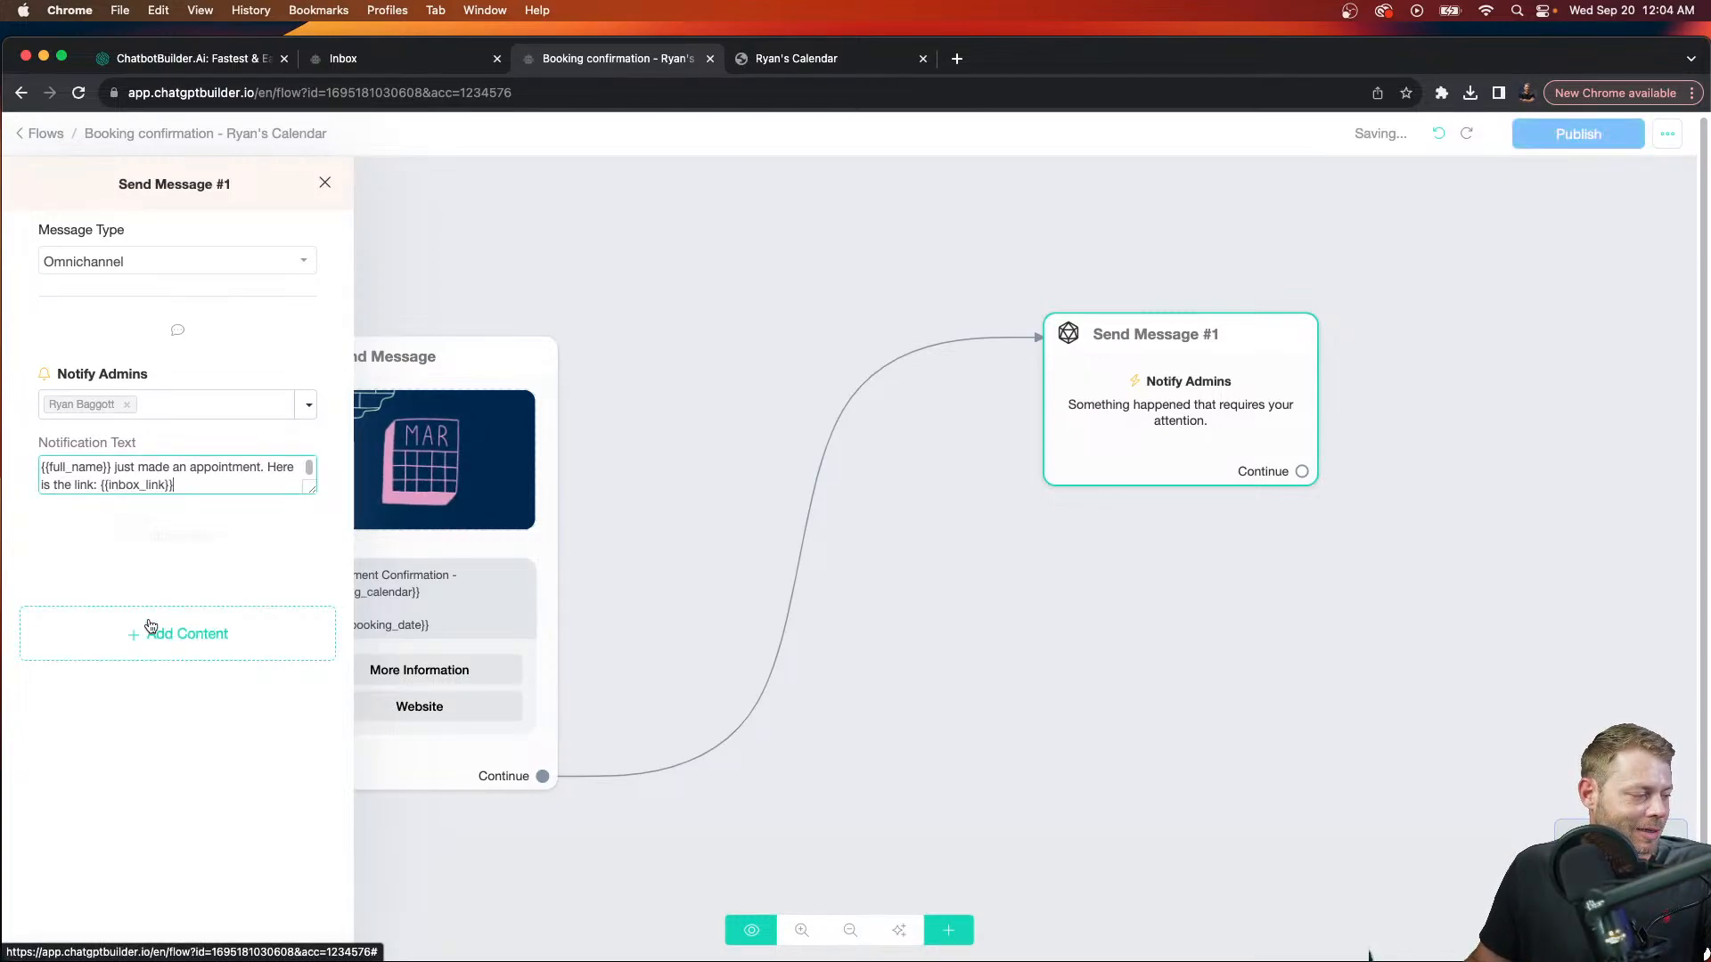
pyautogui.write('.')
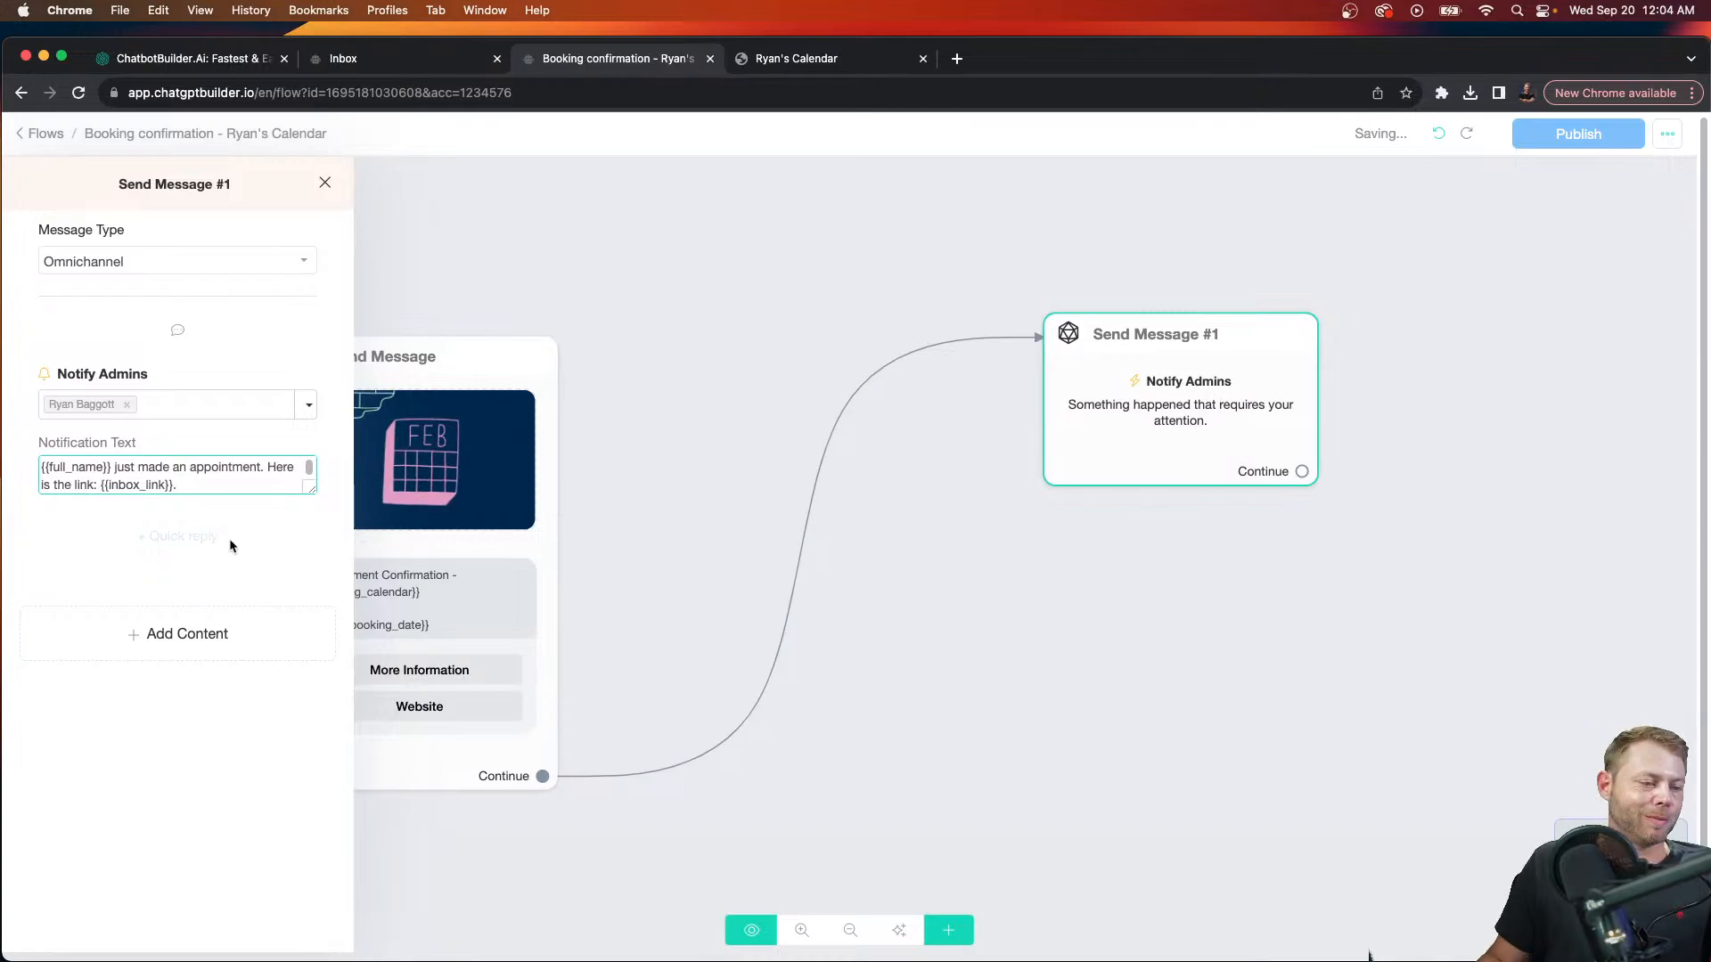
pyautogui.click(1048, 254)
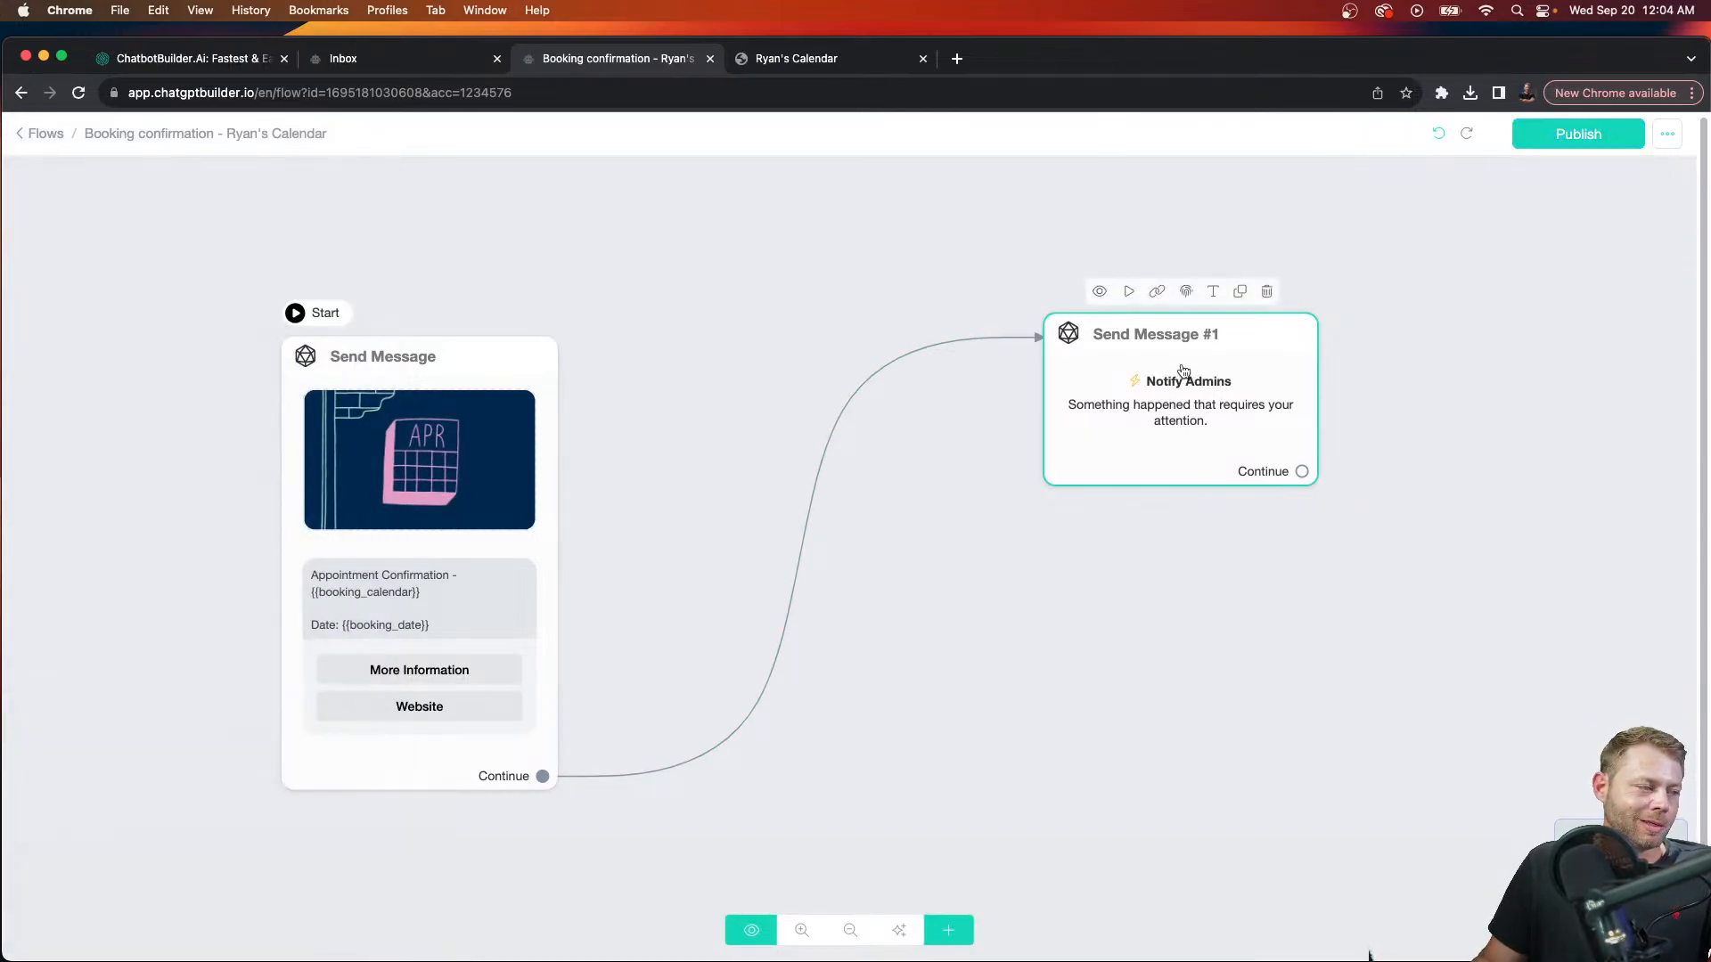
# Step: Rename the two flow steps to 'Appointment Confirmed' and 'Alert Admin'
pyautogui.click(454, 324)
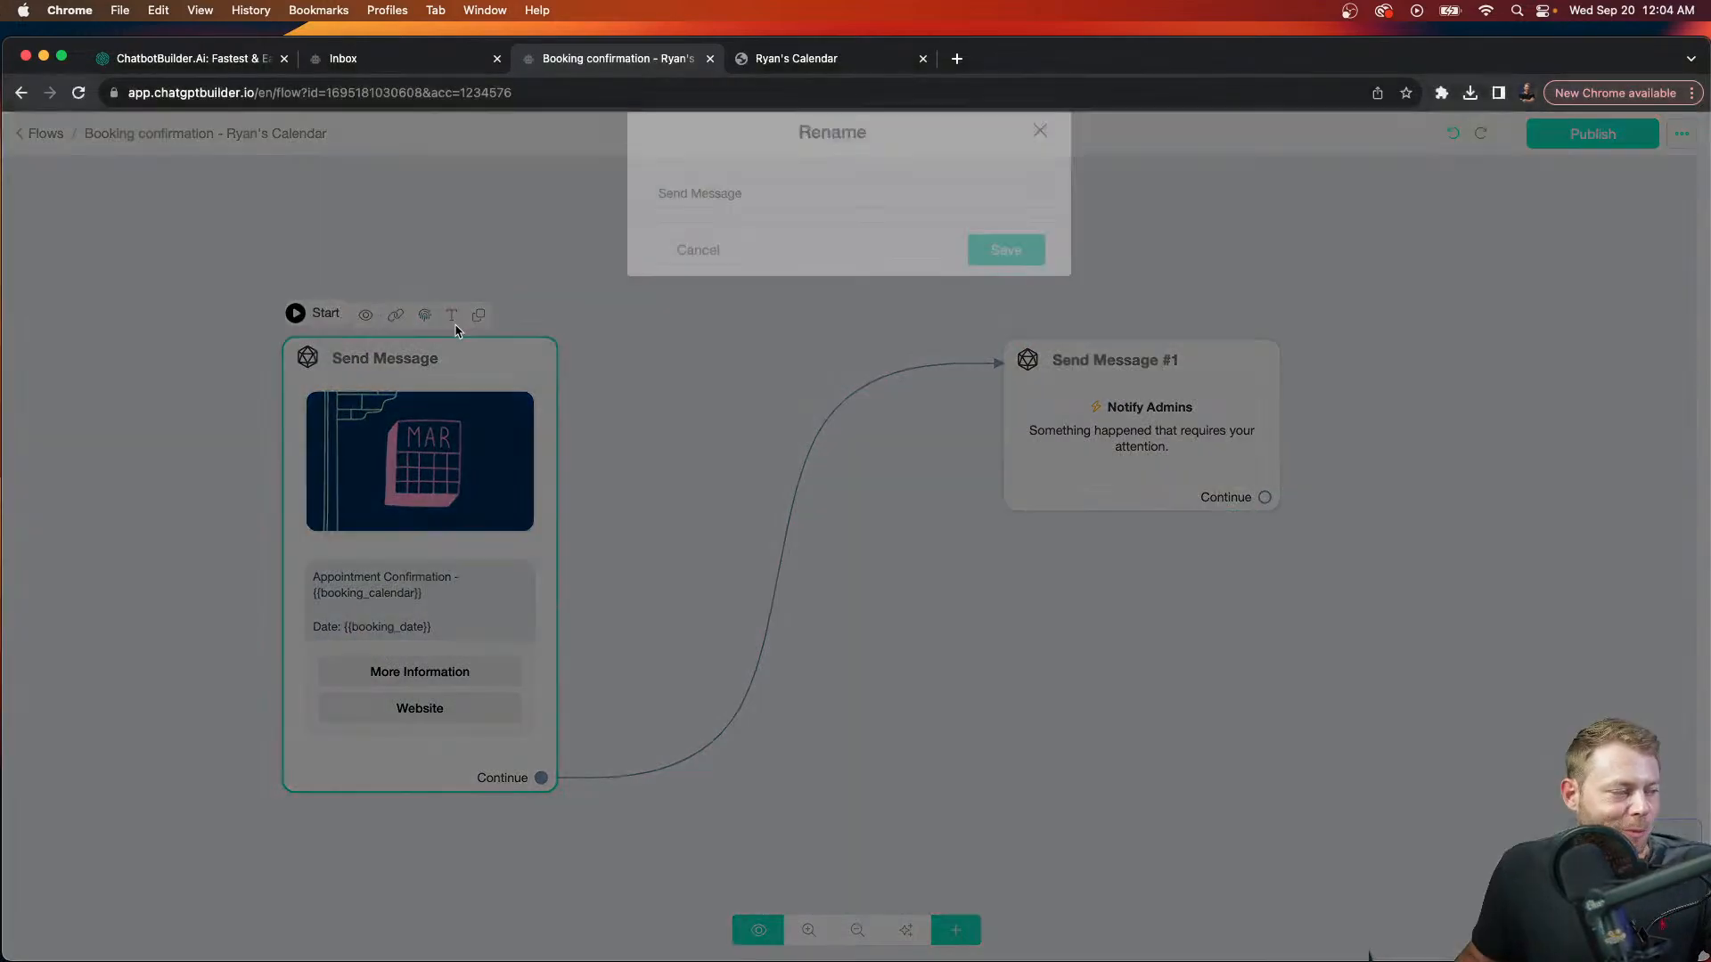
pyautogui.write('A')
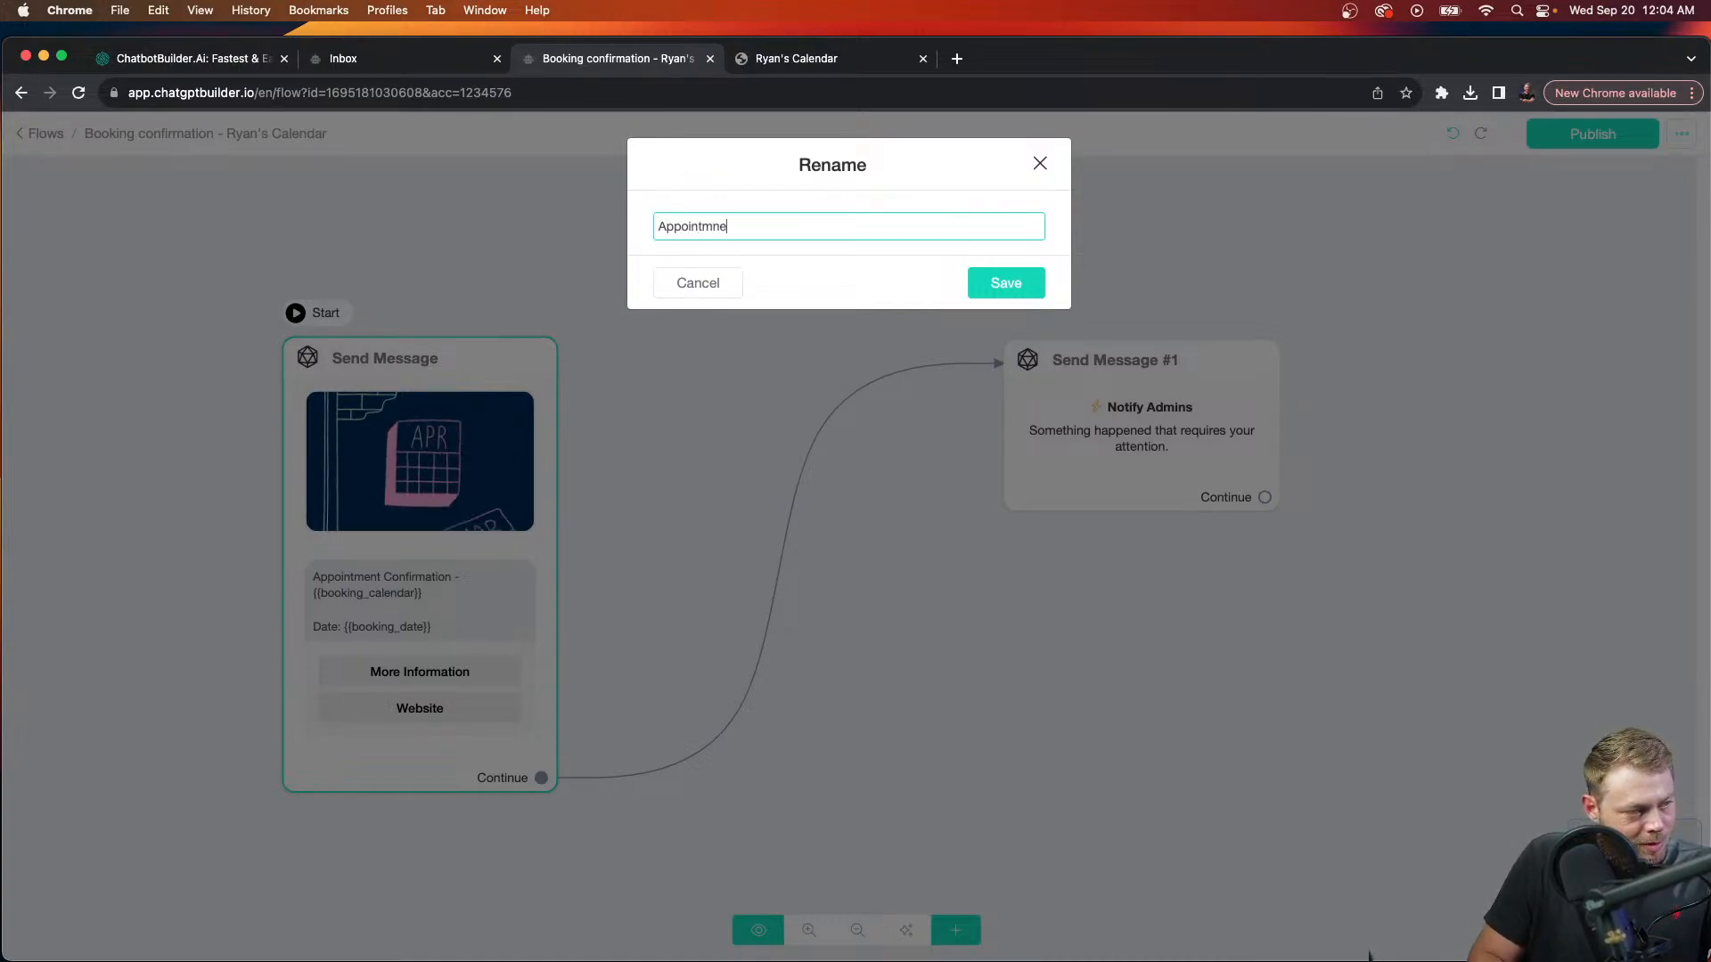
pyautogui.write('ppointment Confirmed')
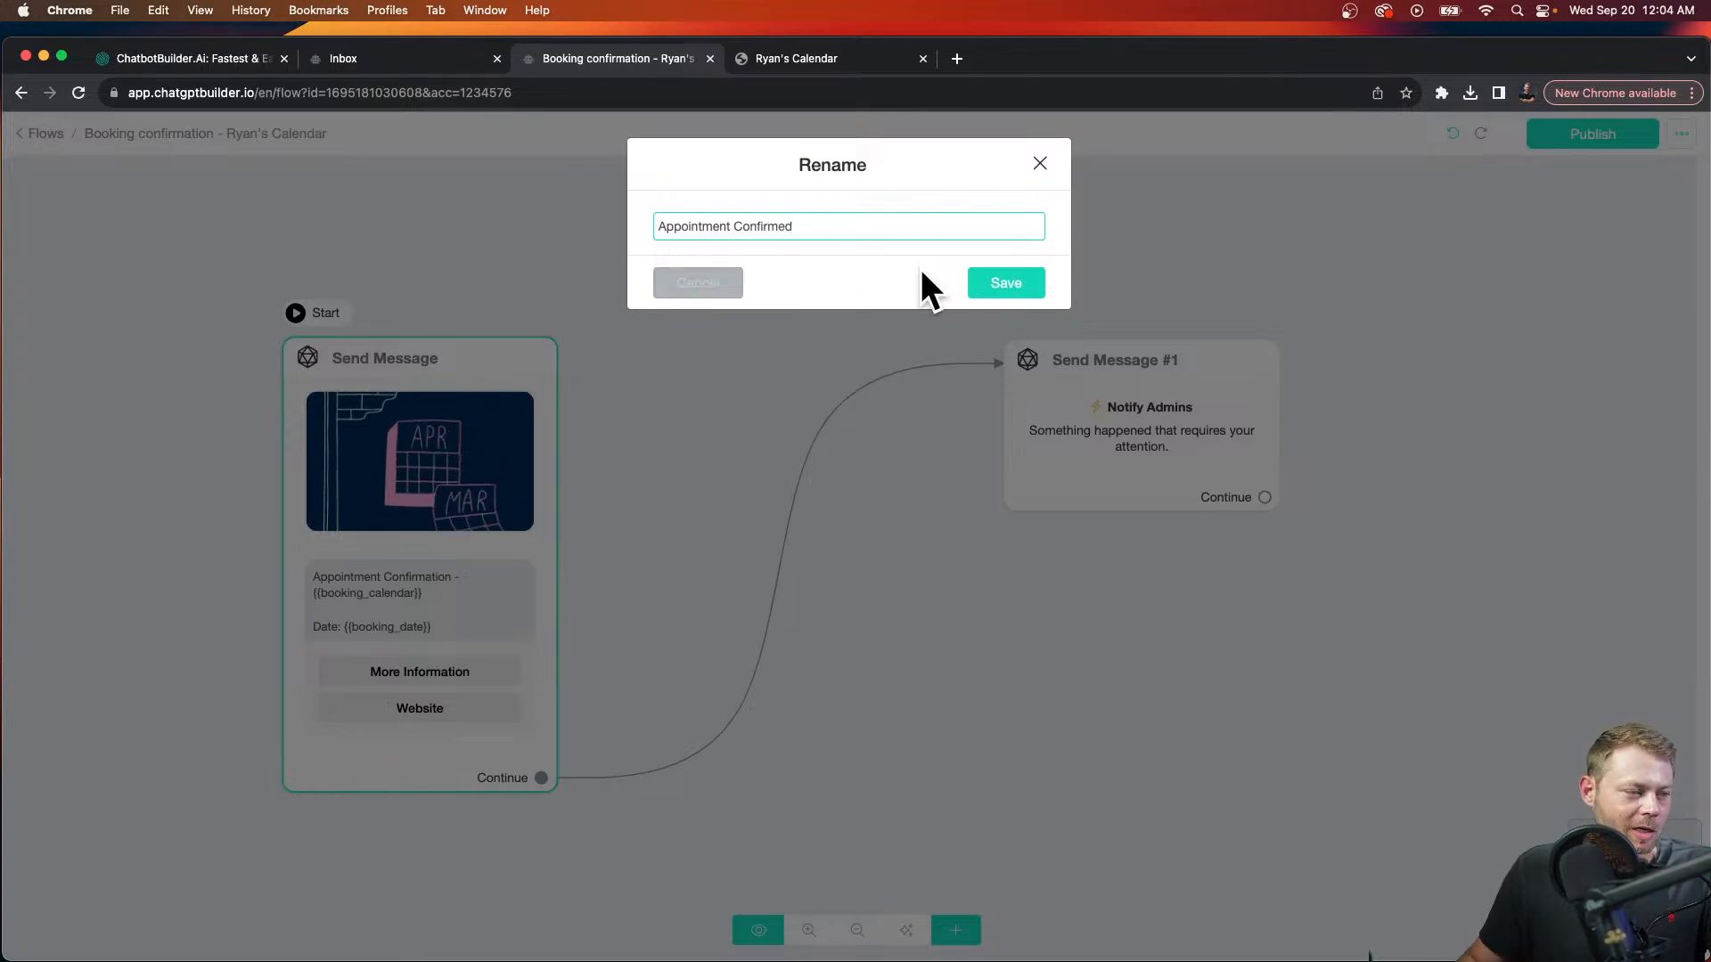
pyautogui.click(1006, 283)
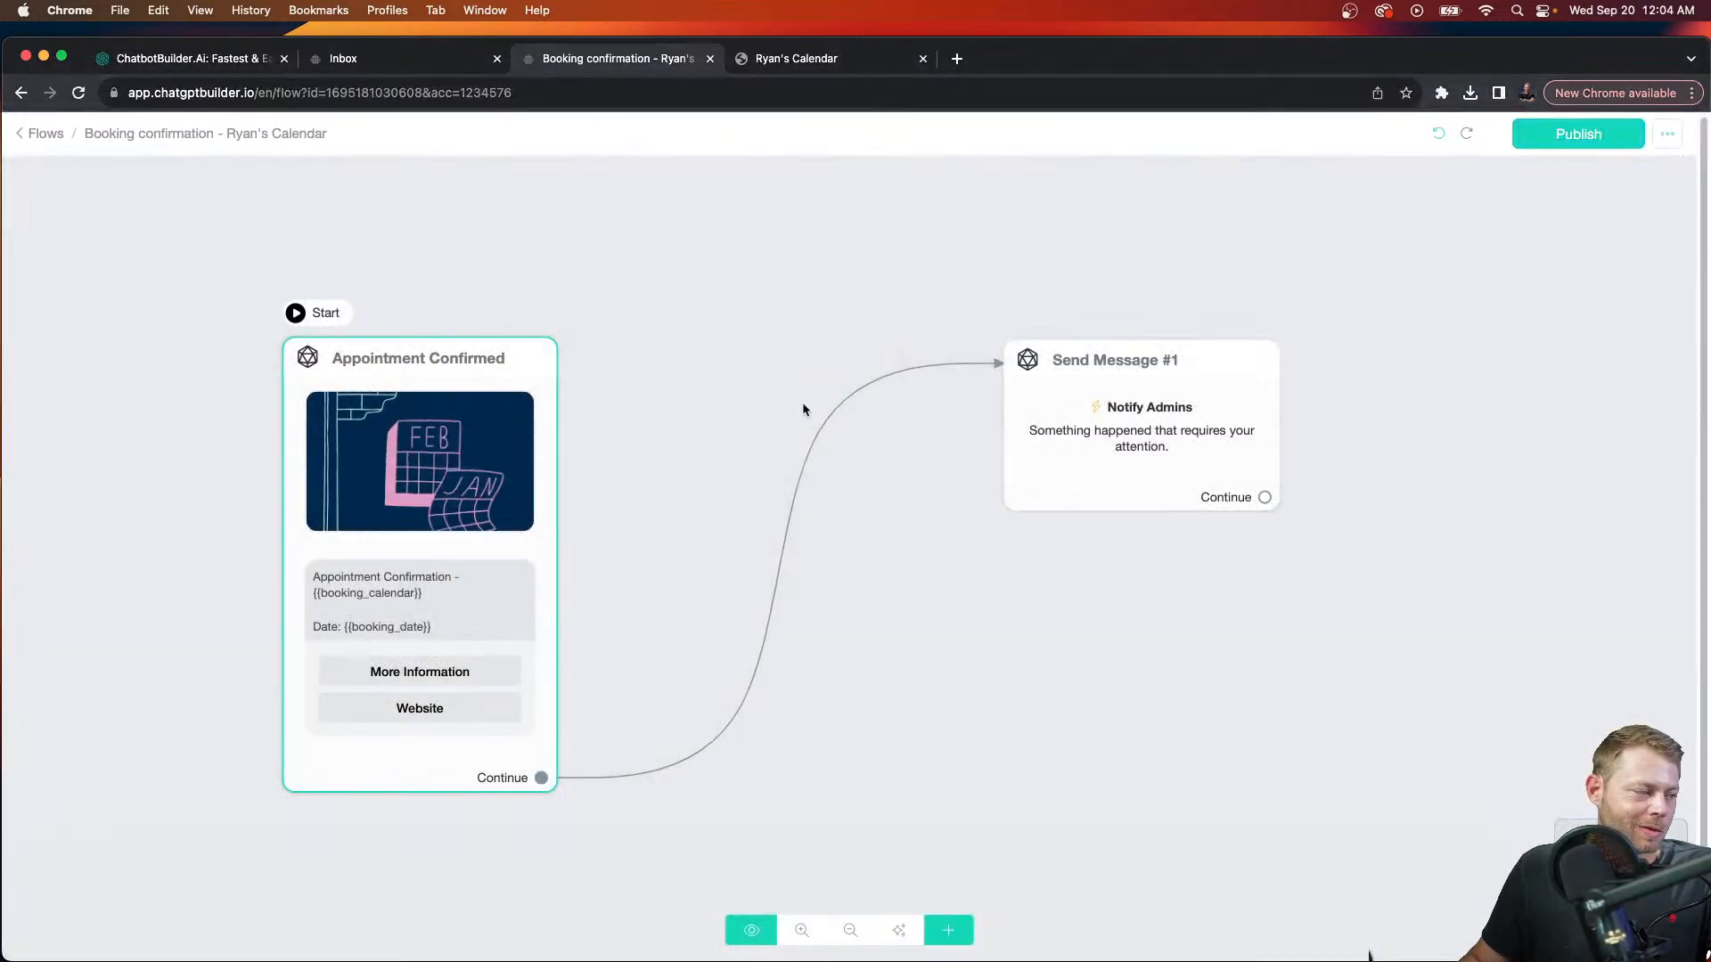
pyautogui.click(1052, 382)
pyautogui.moveTo(1052, 382); pyautogui.dragTo(1024, 386)
pyautogui.click(1081, 332)
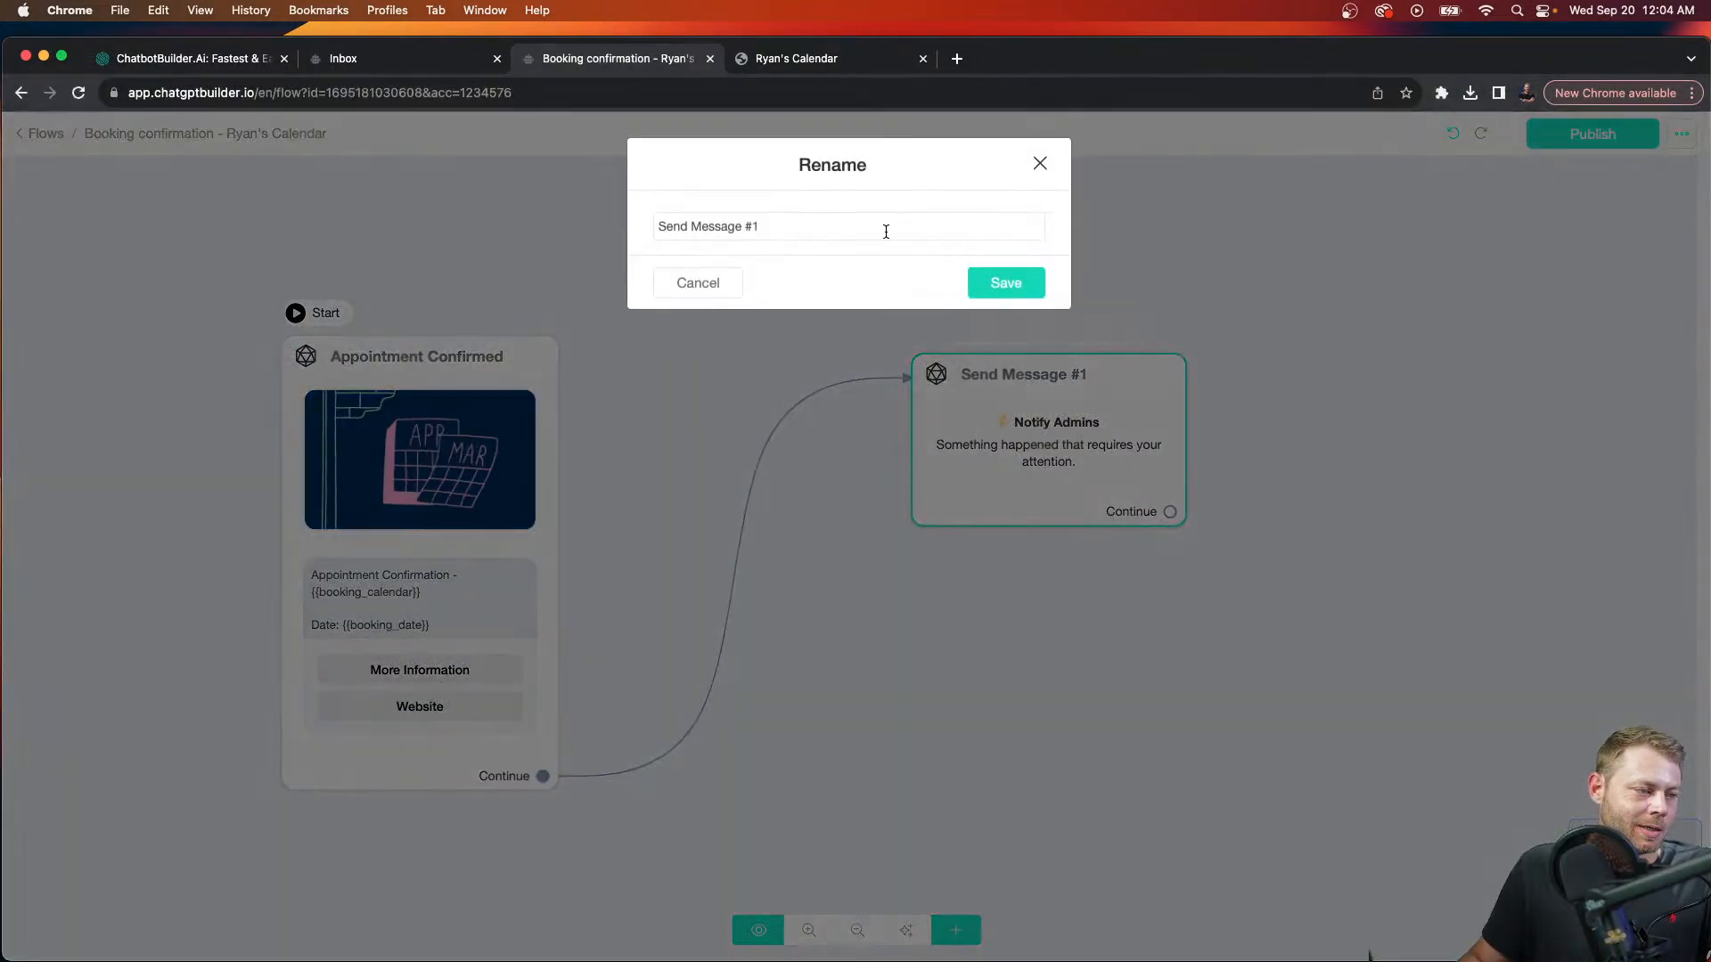
pyautogui.write('Alert A')
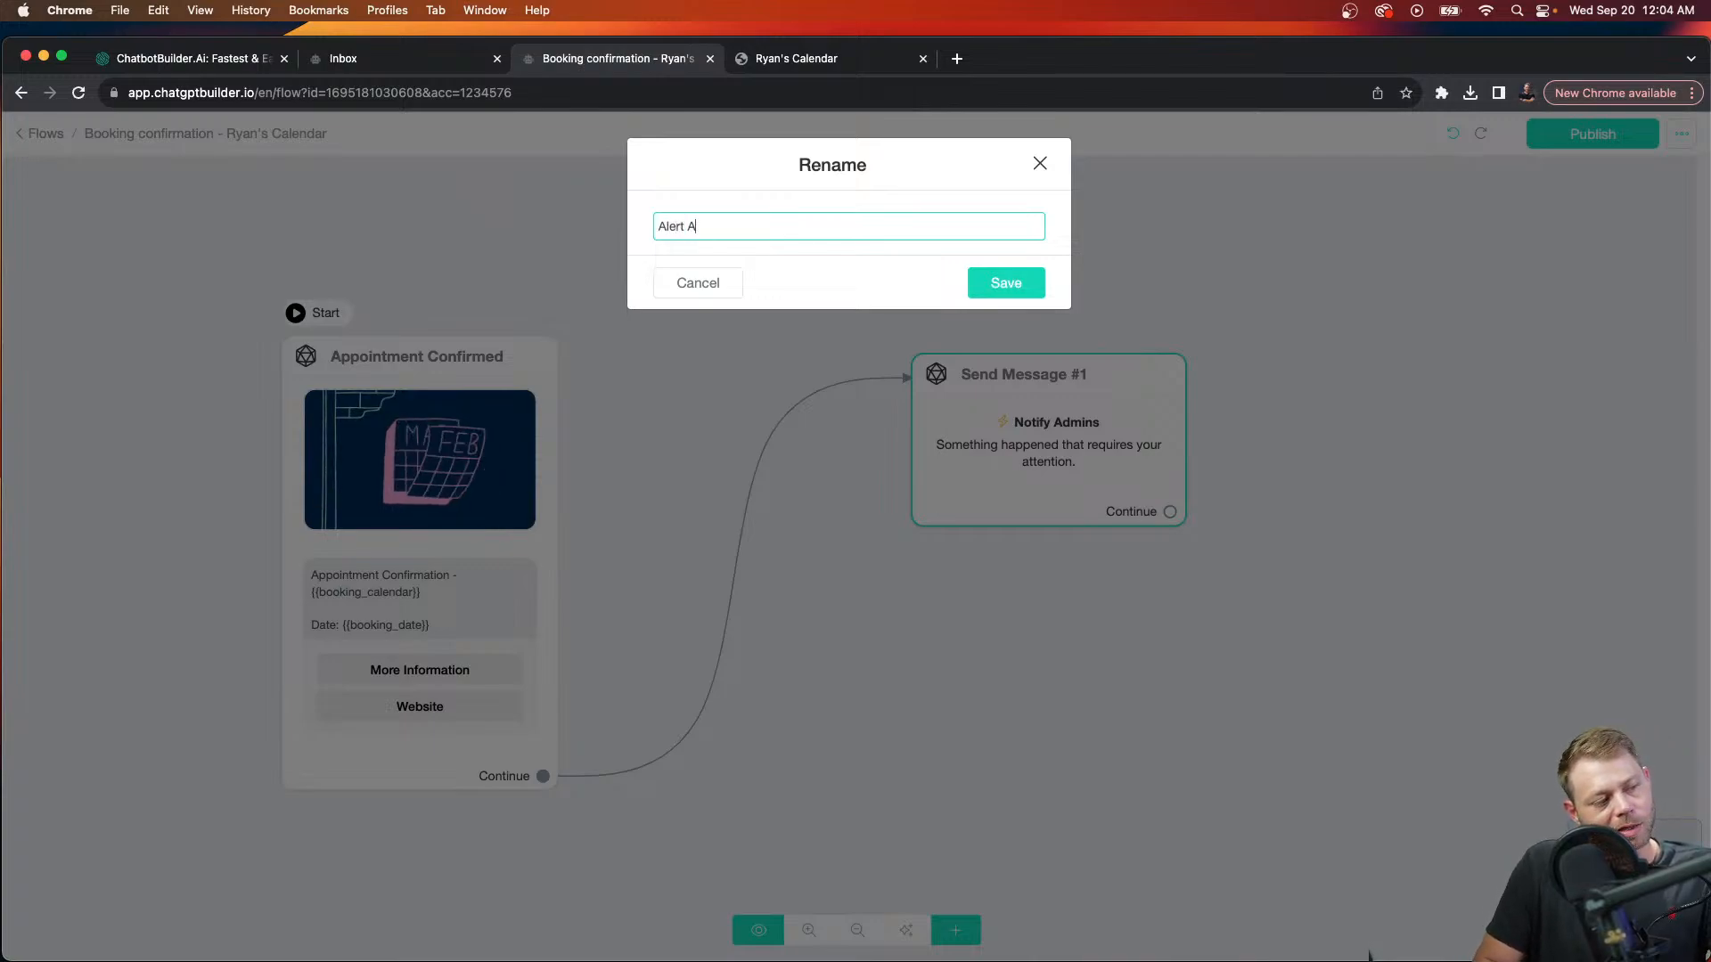
pyautogui.write('dmin')
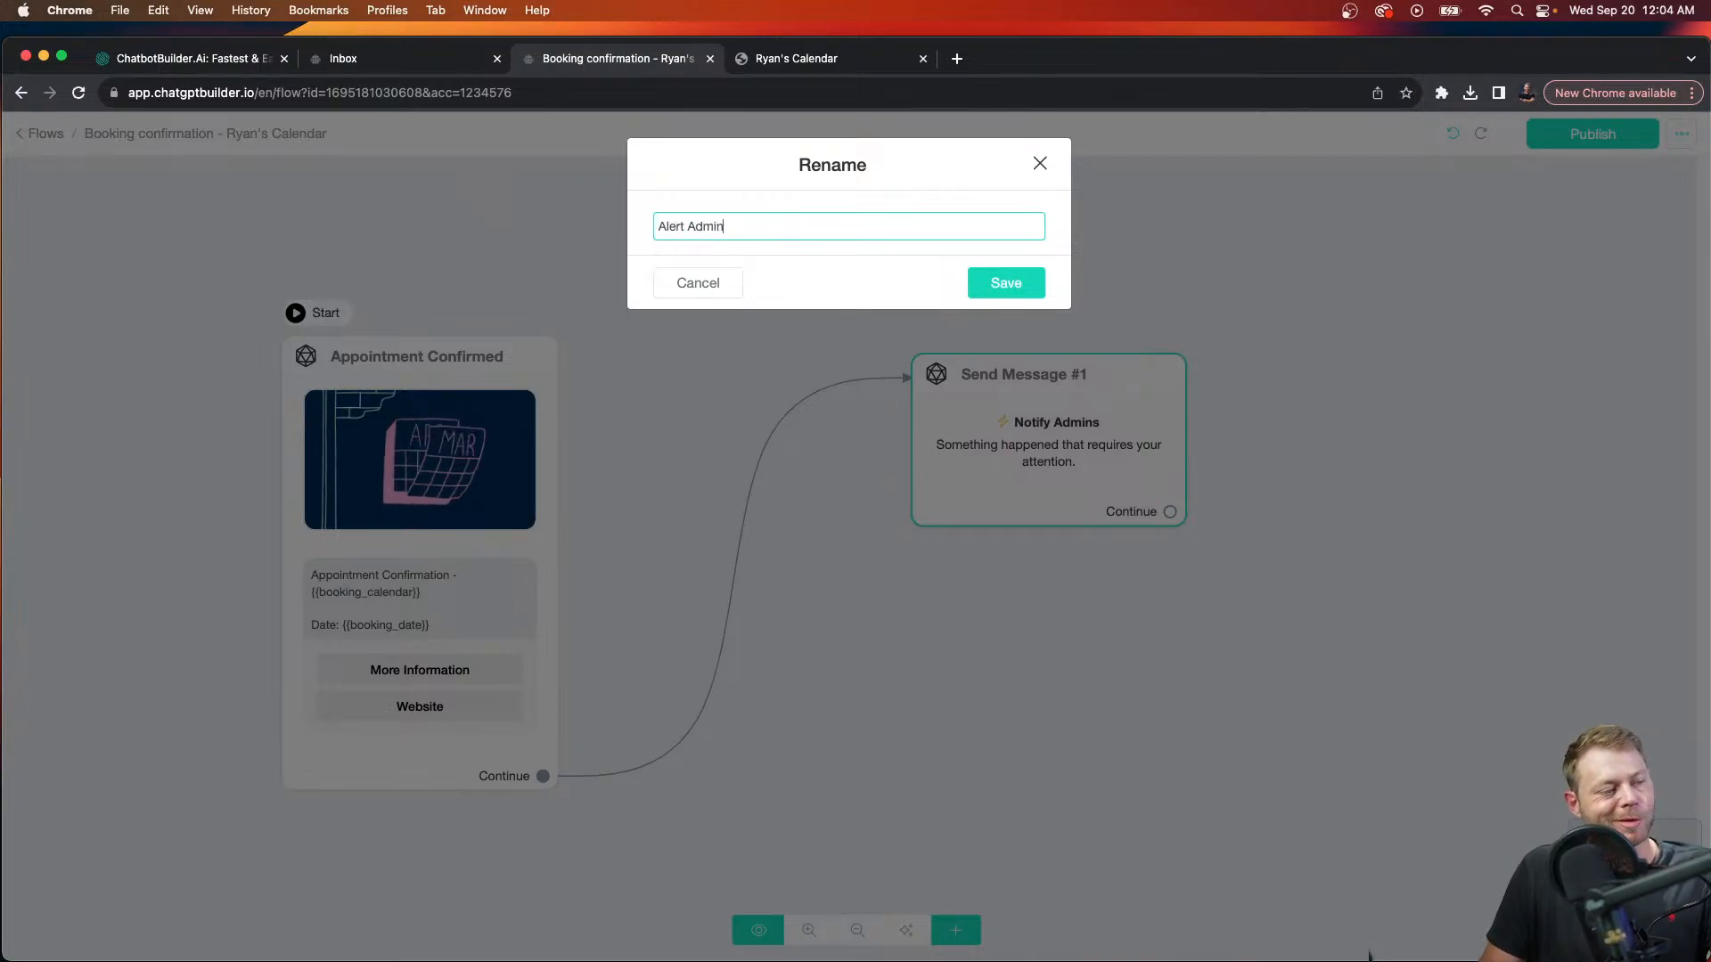
pyautogui.click(1007, 282)
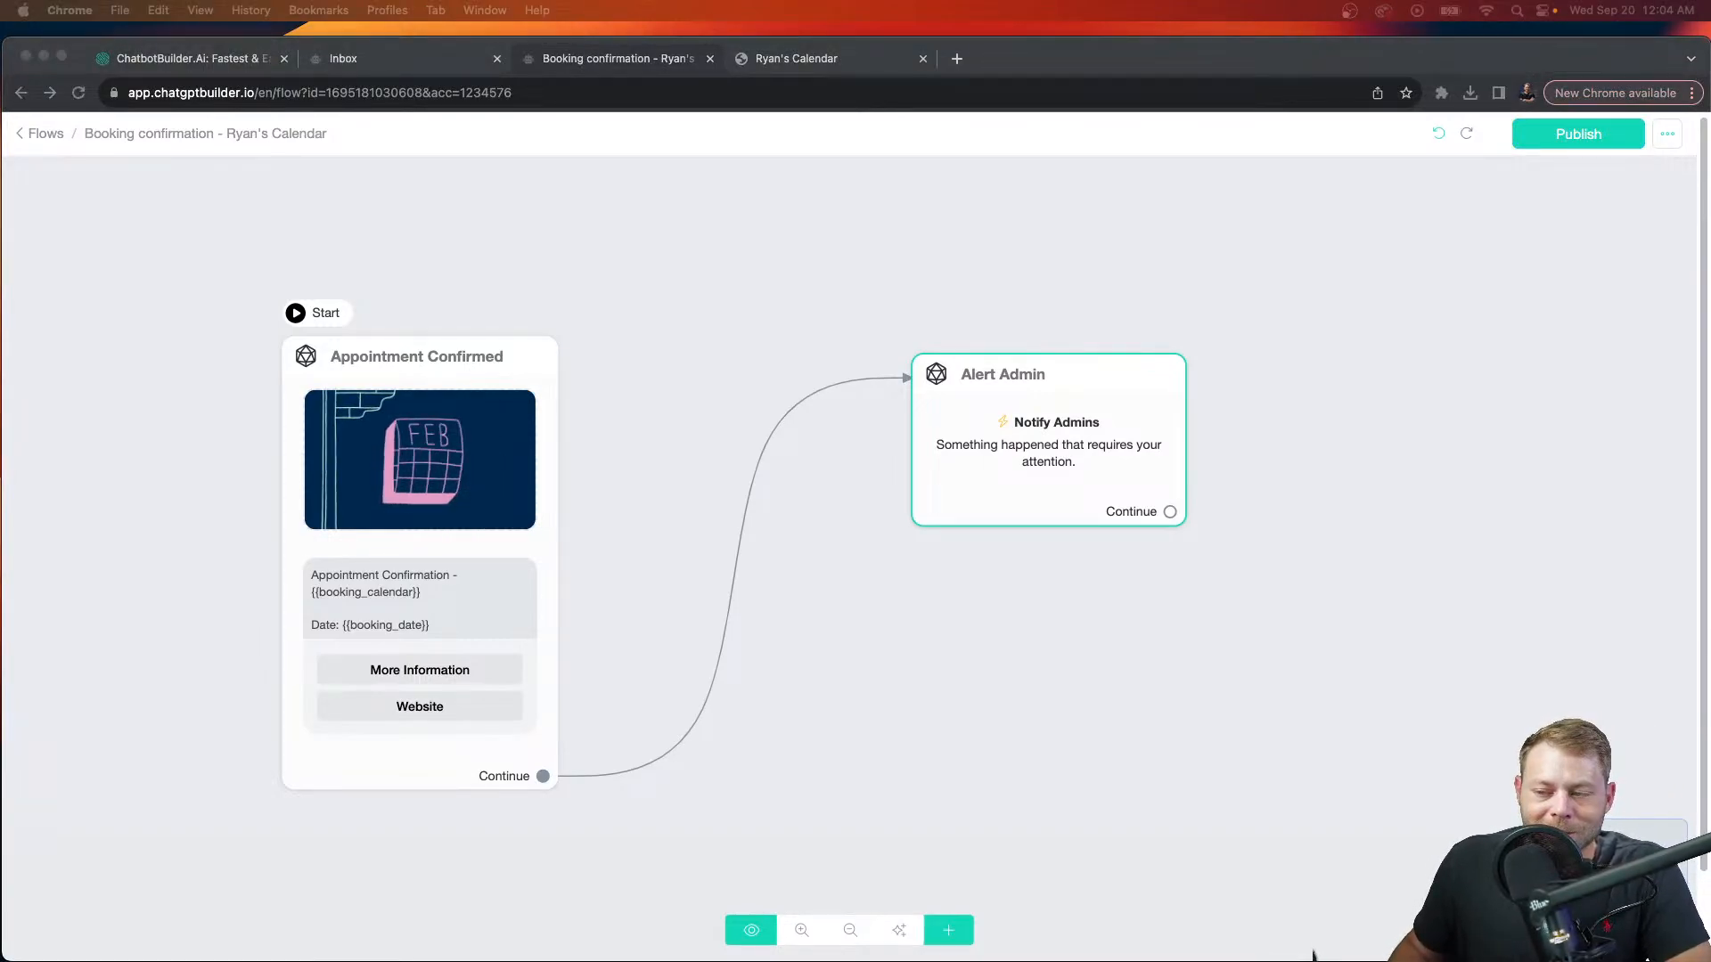
# Step: Publish the Booking confirmation flow
pyautogui.click(1427, 268)
pyautogui.scroll(2, 570, 376)
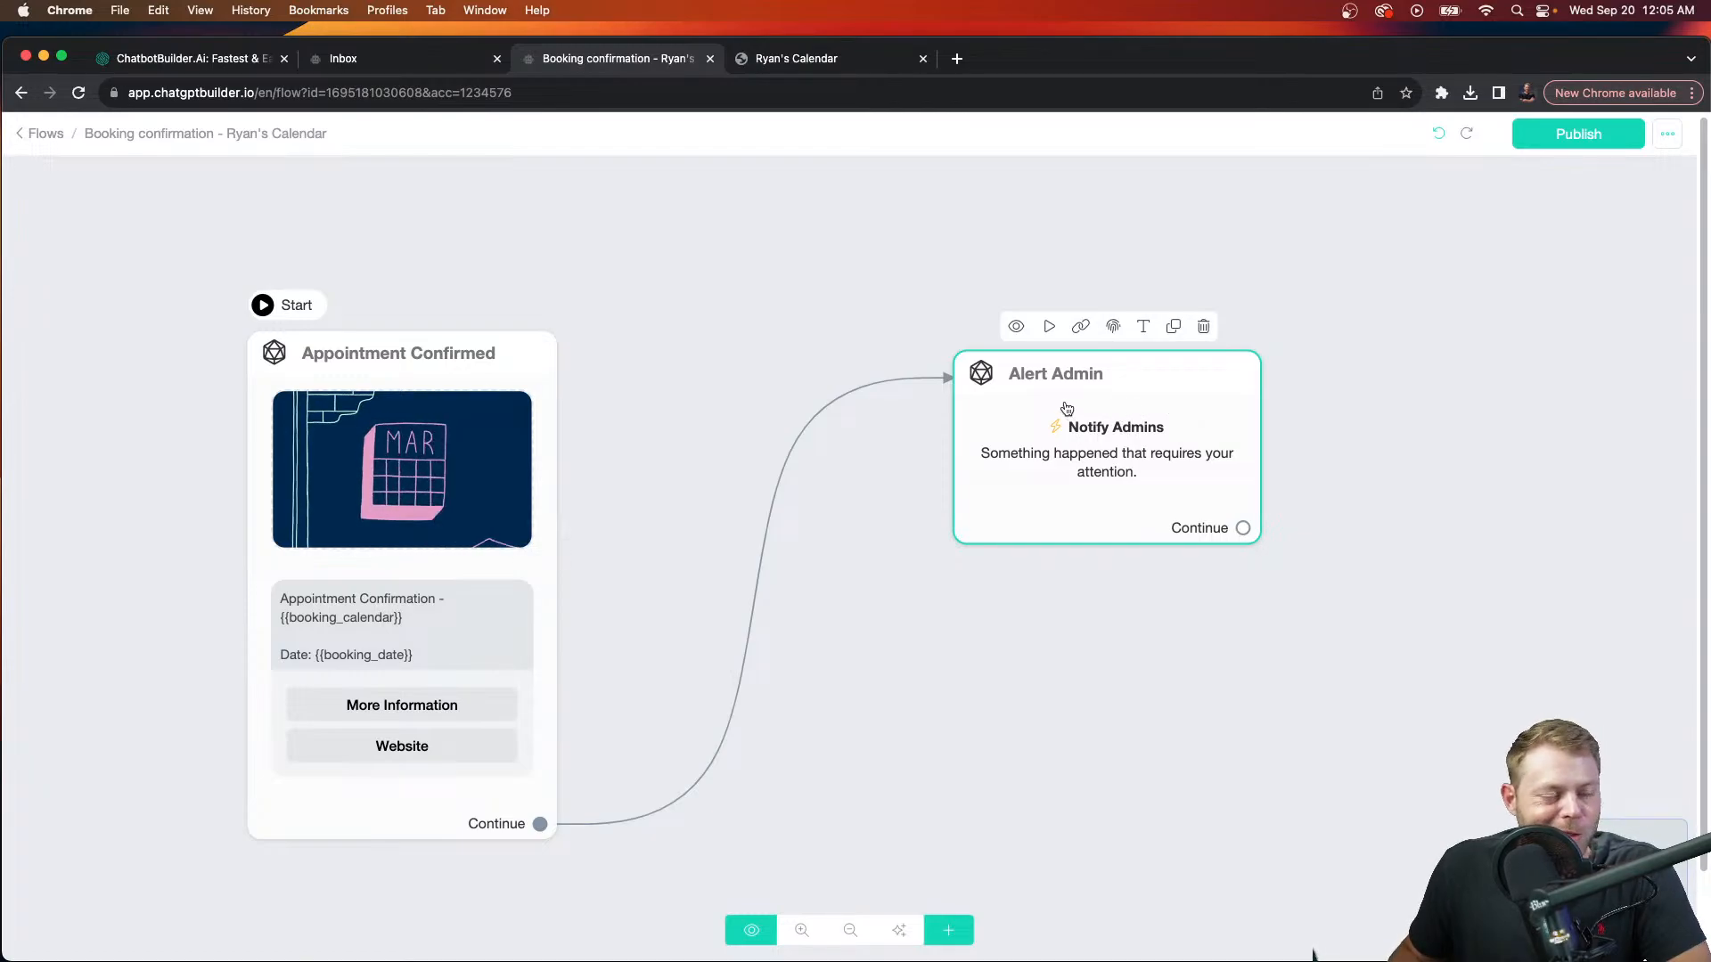
pyautogui.click(1573, 135)
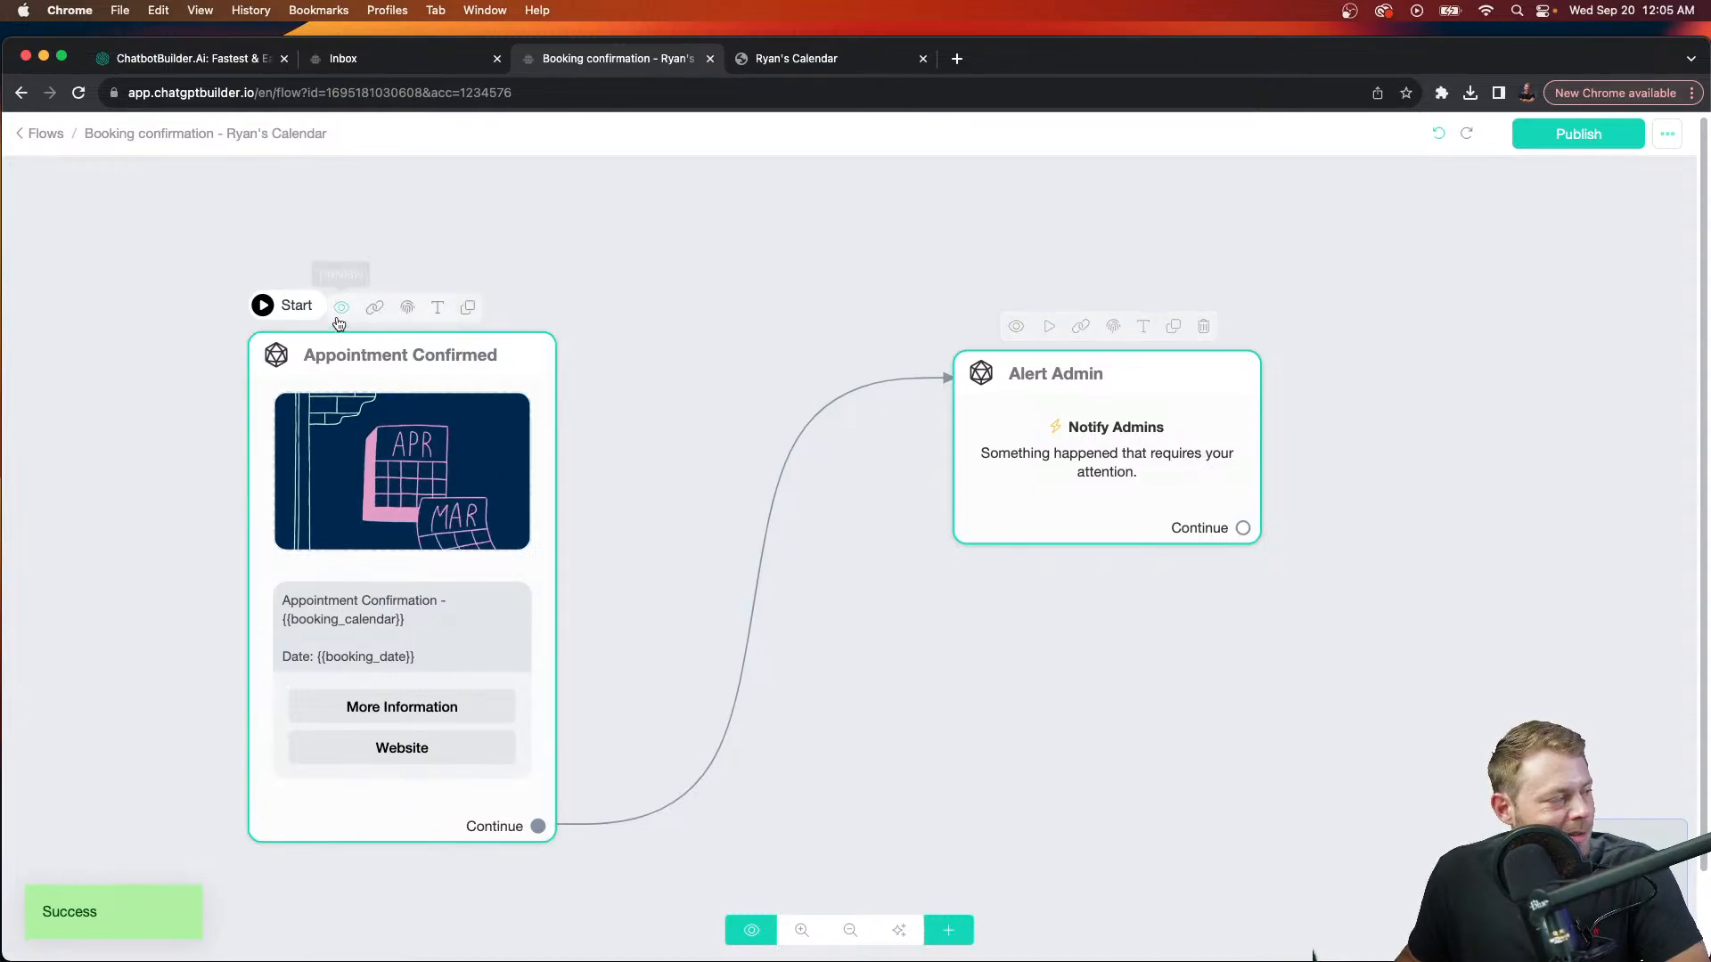
# Step: Go back to the flows list and open the bot admins list in Settings
pyautogui.click(43, 133)
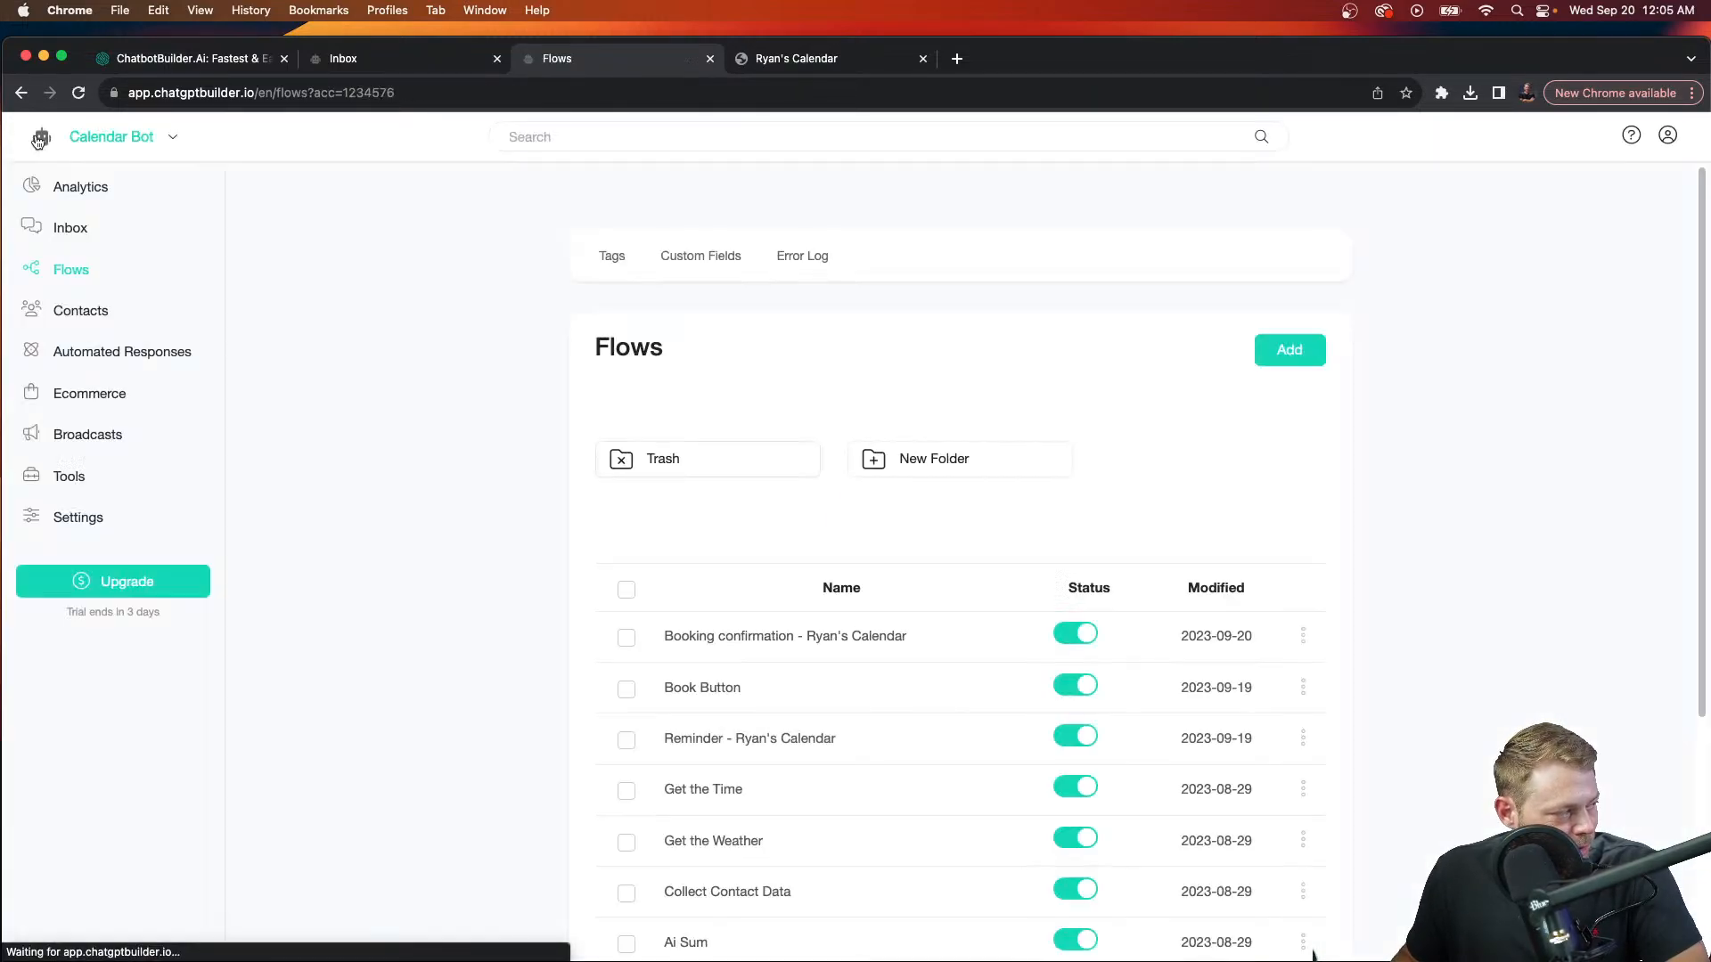
pyautogui.click(84, 521)
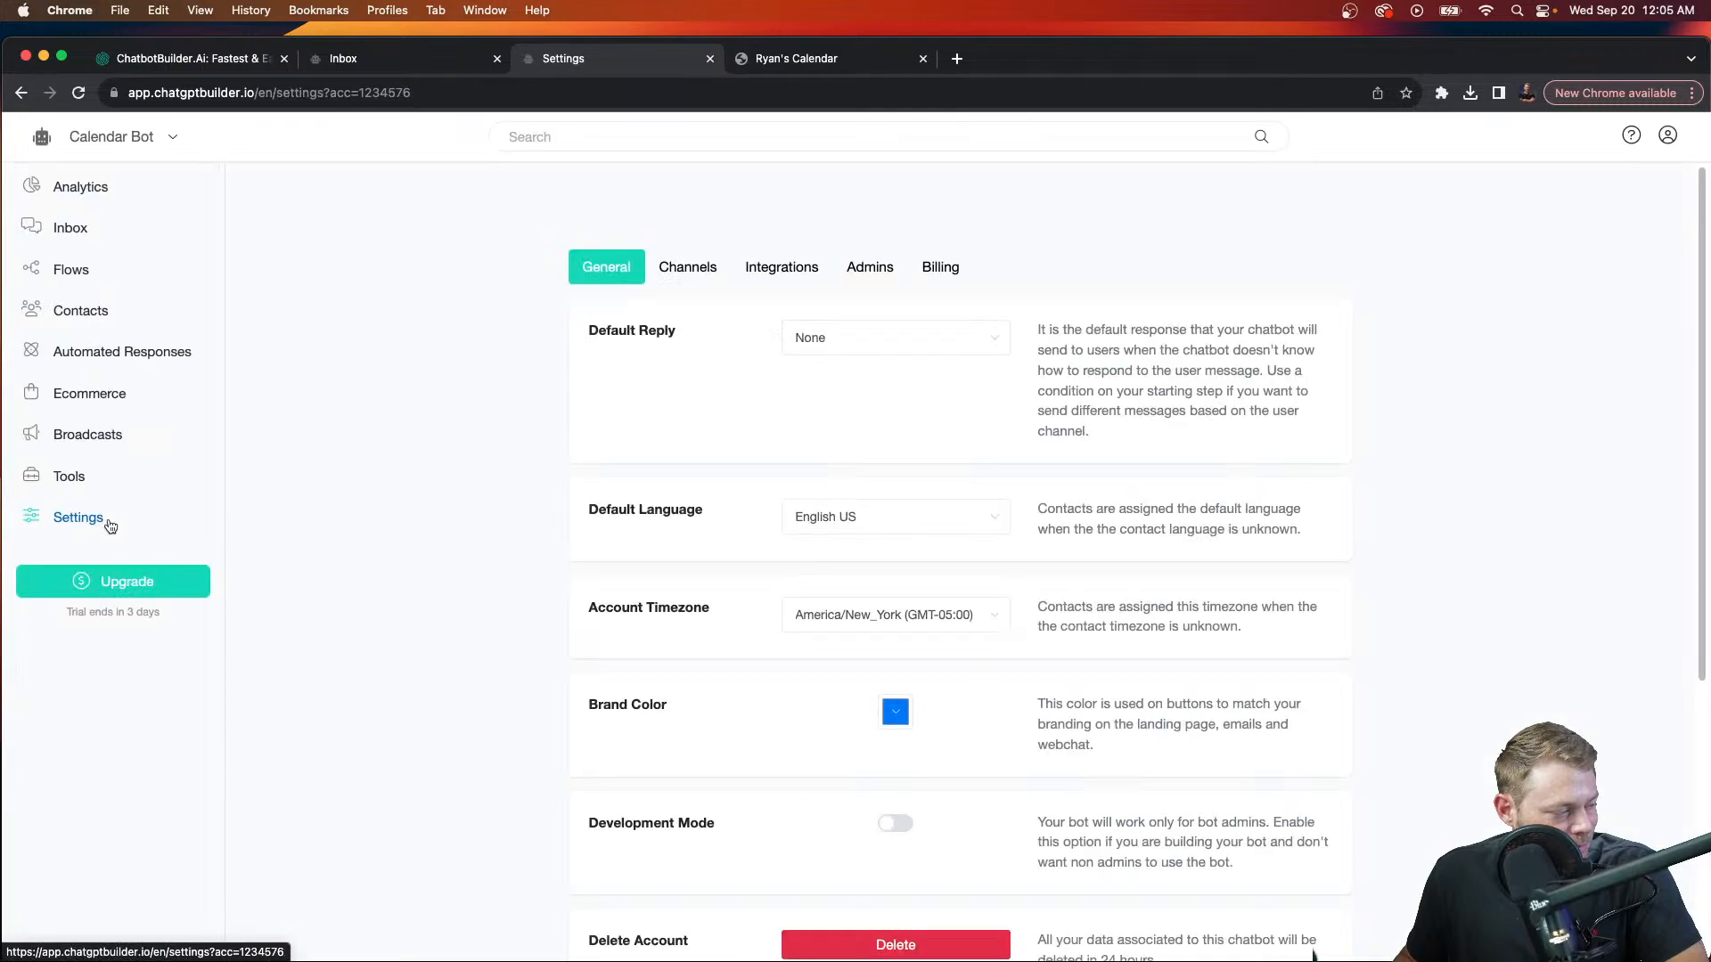
pyautogui.click(865, 270)
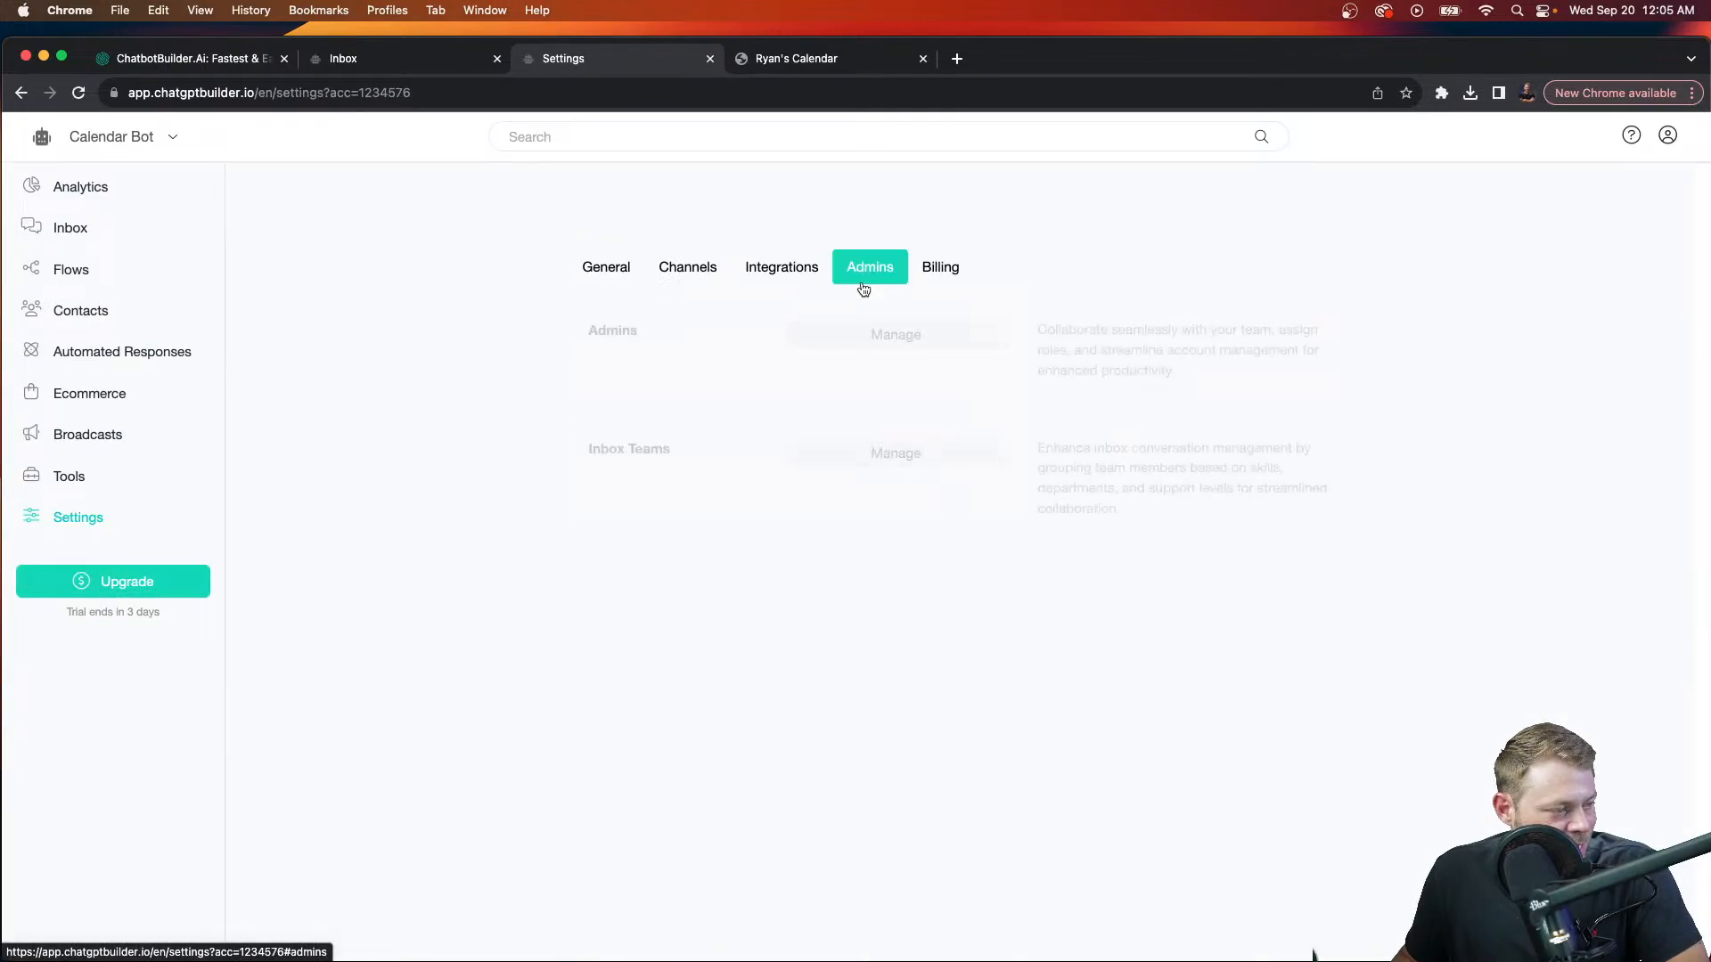
pyautogui.click(903, 337)
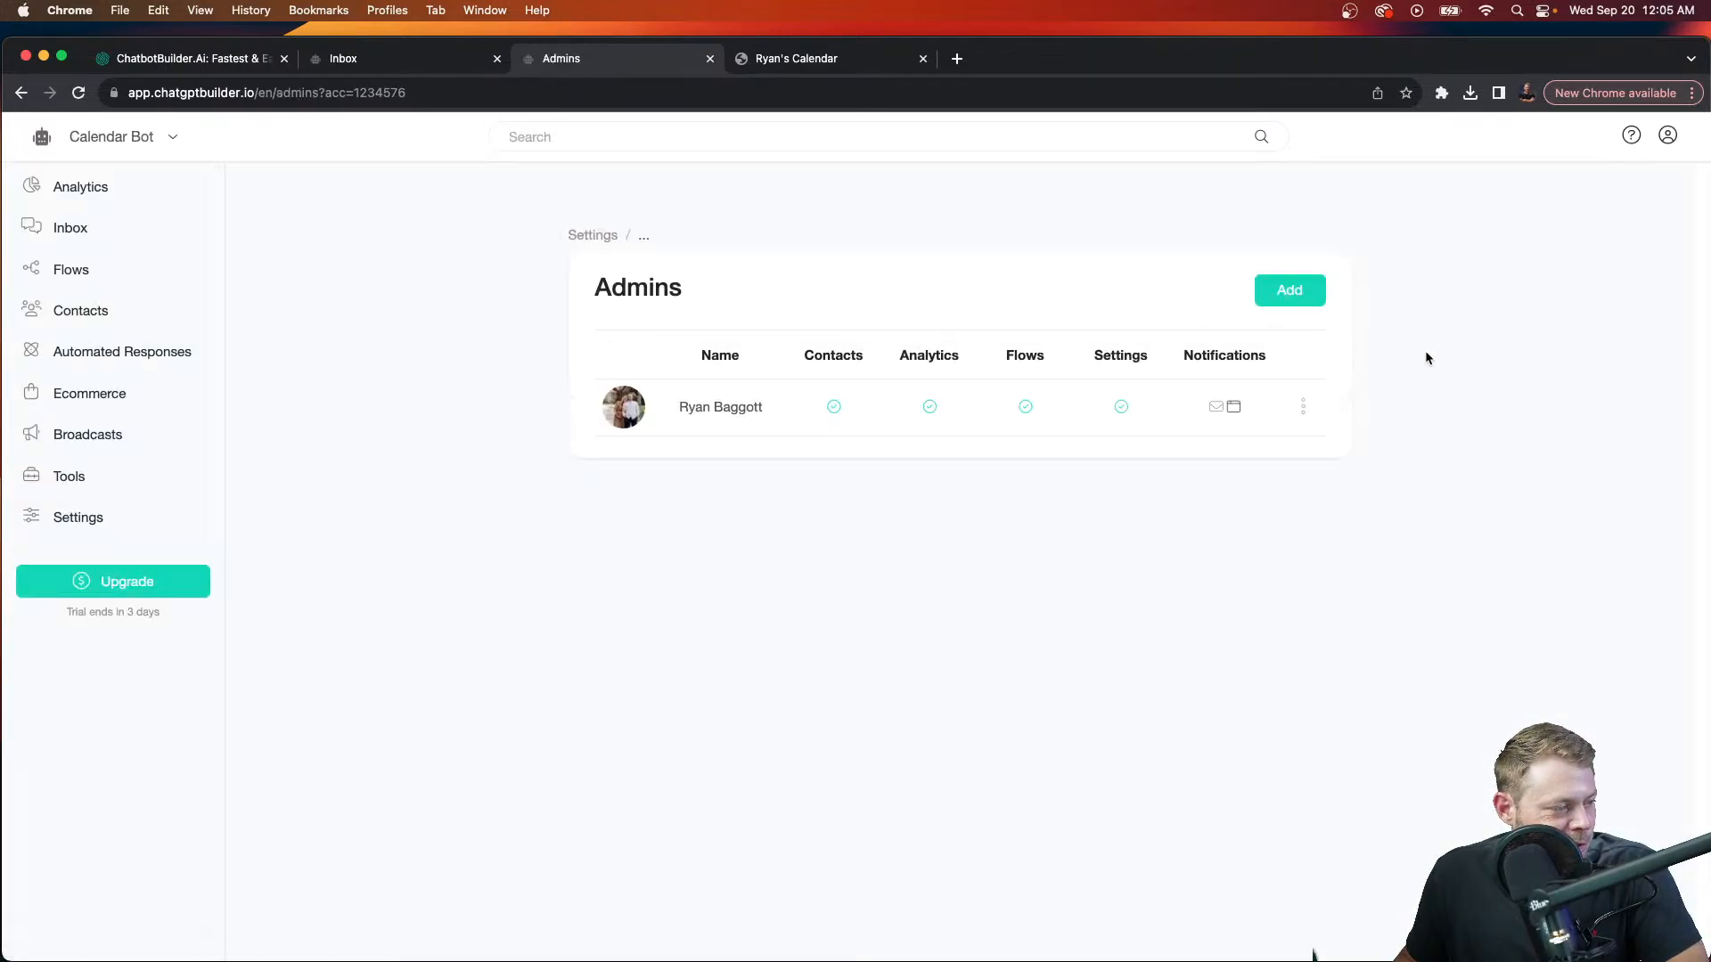
# Step: Review the admin's notification settings, then return to the General settings
pyautogui.click(1304, 412)
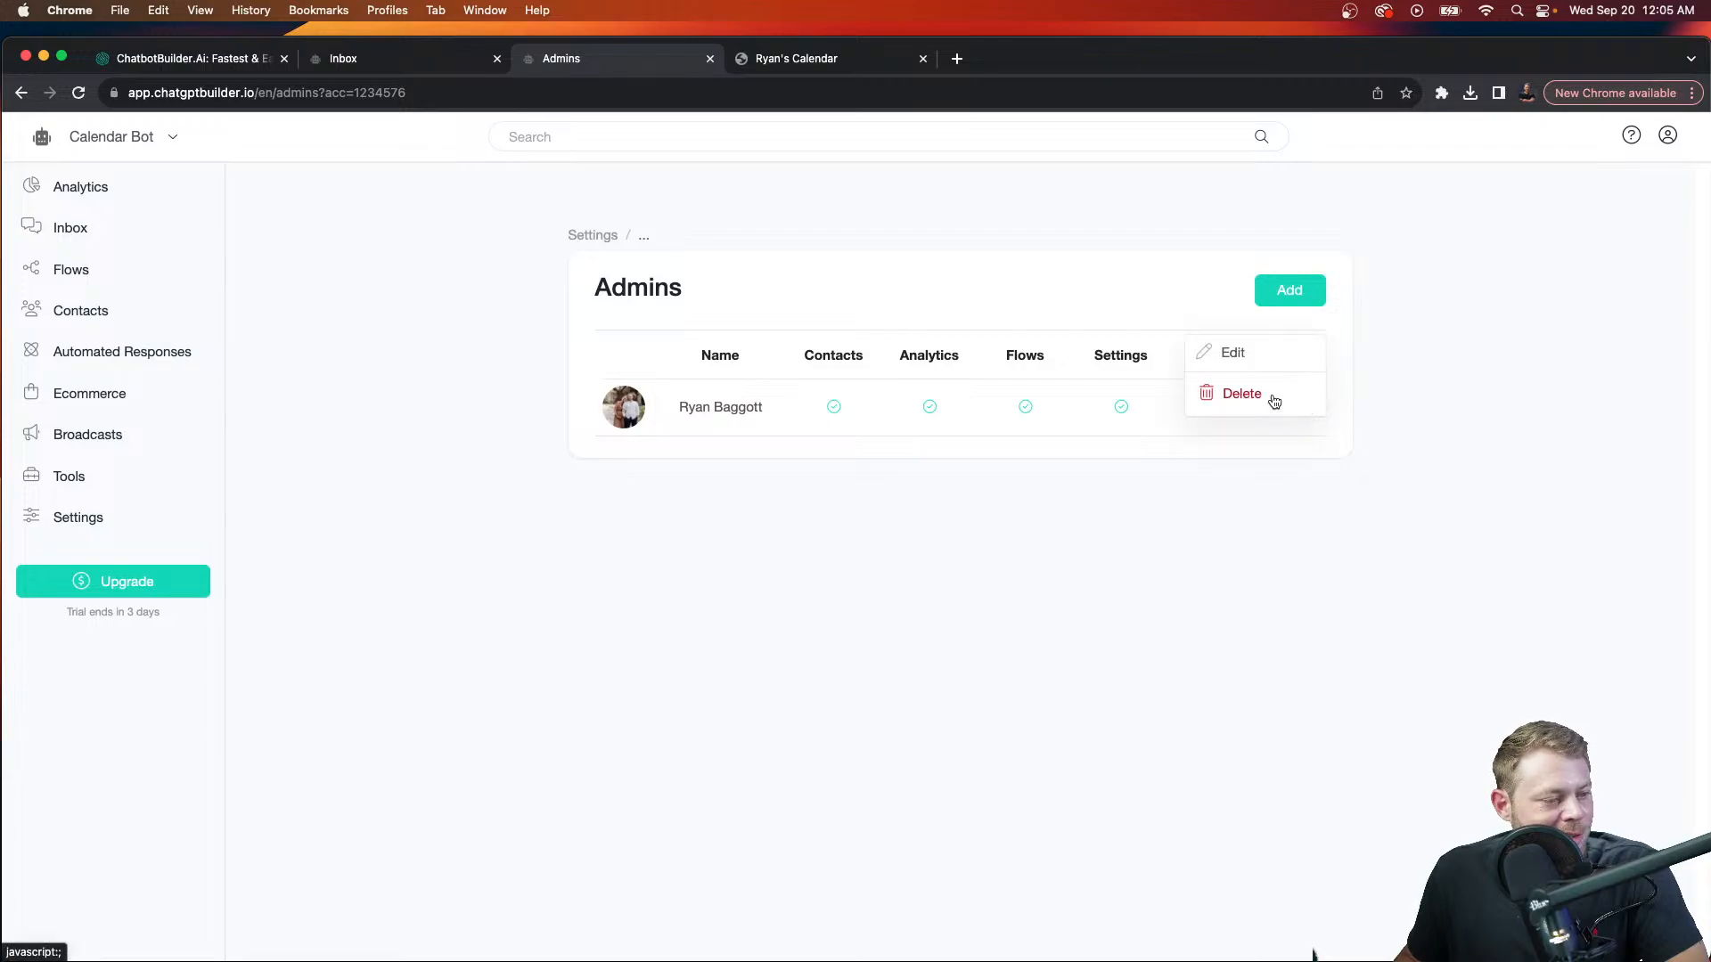
pyautogui.click(1246, 362)
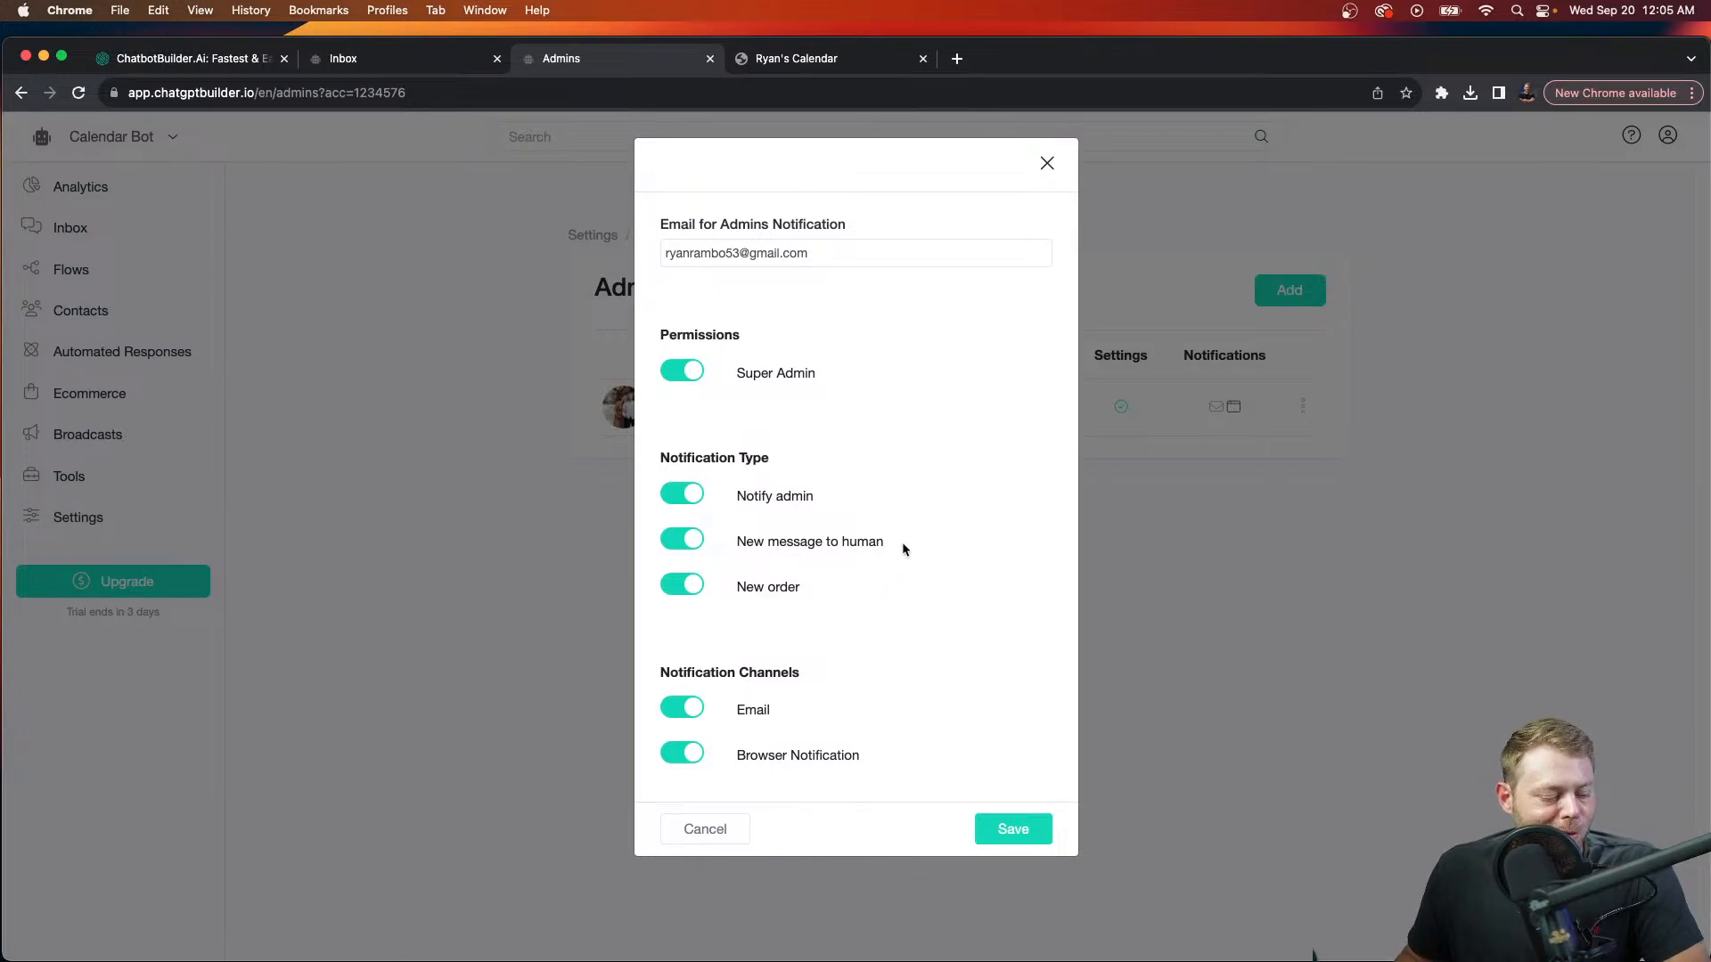
pyautogui.click(1047, 163)
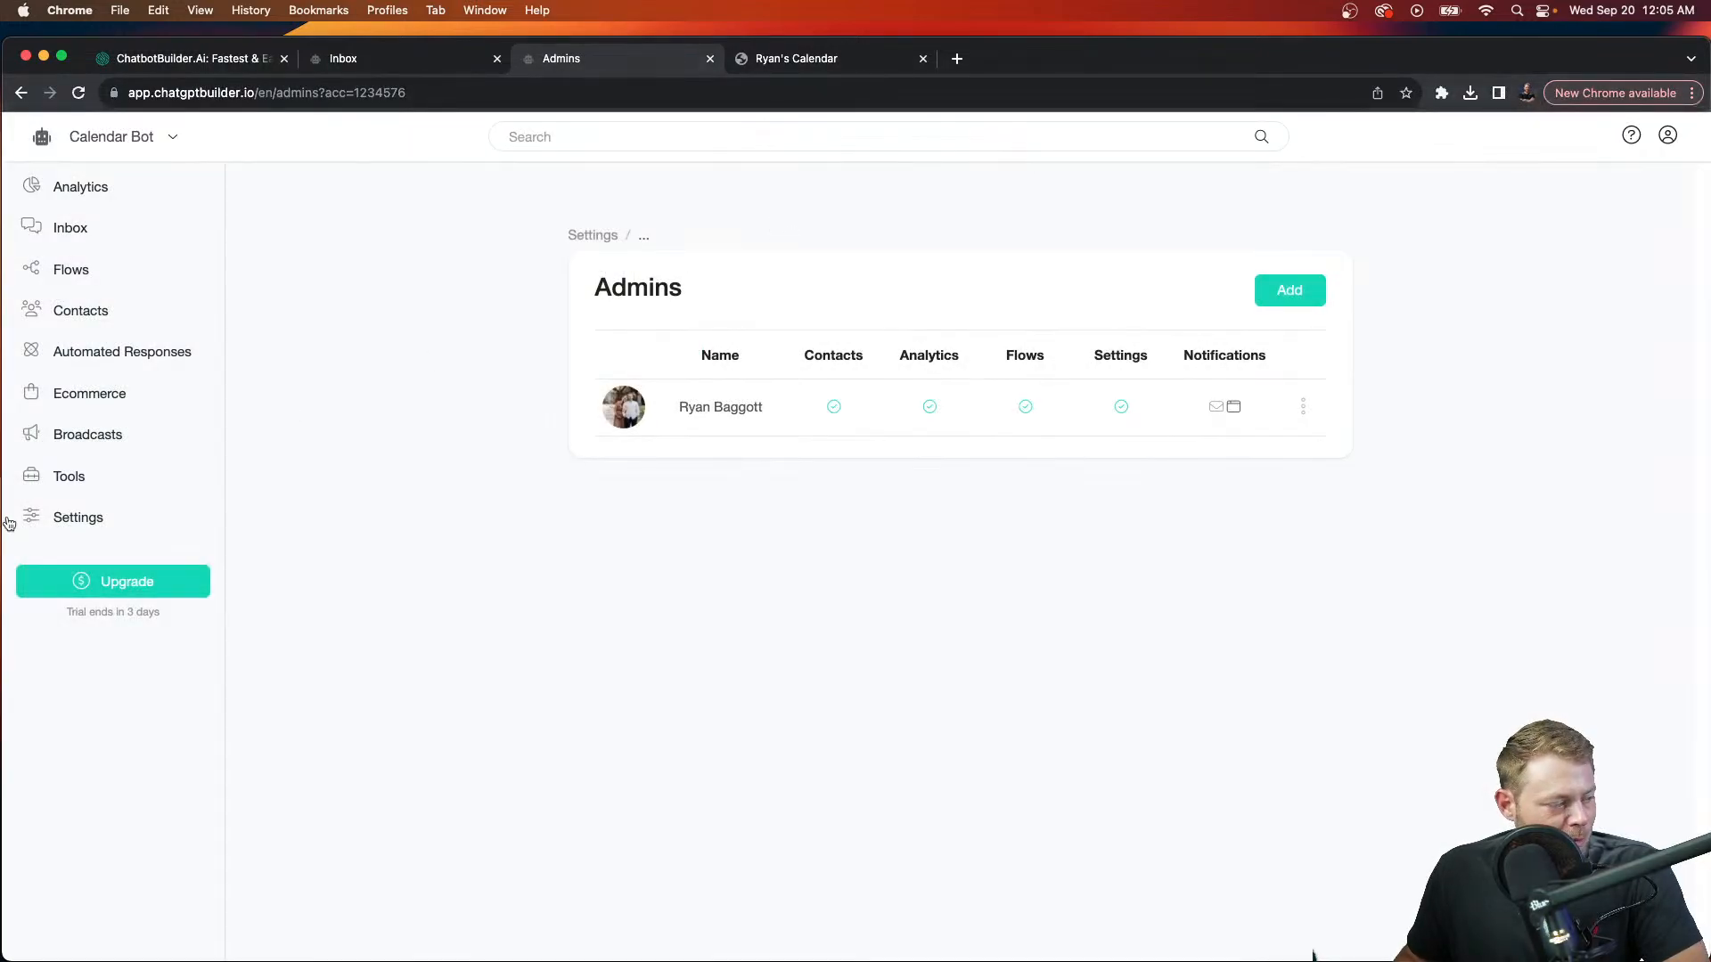
pyautogui.click(92, 515)
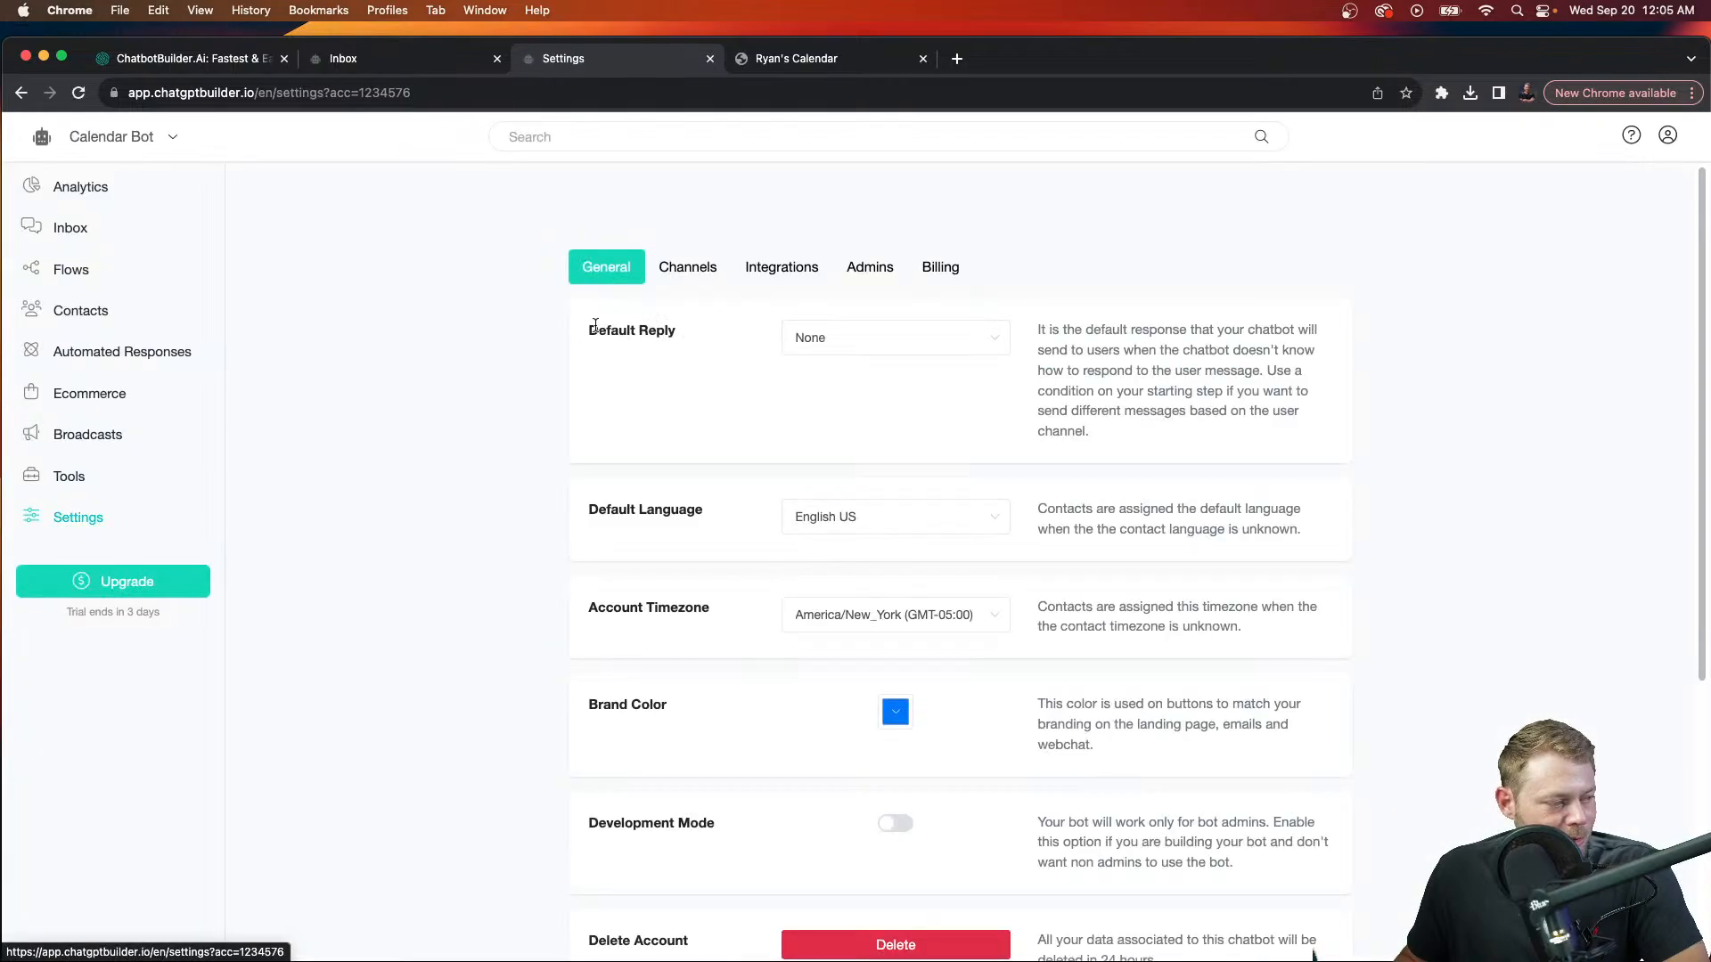
# Step: Look through the Telegram, Voice and SMS channels, try SMS via Twilio, and go back
pyautogui.click(700, 265)
pyautogui.click(720, 733)
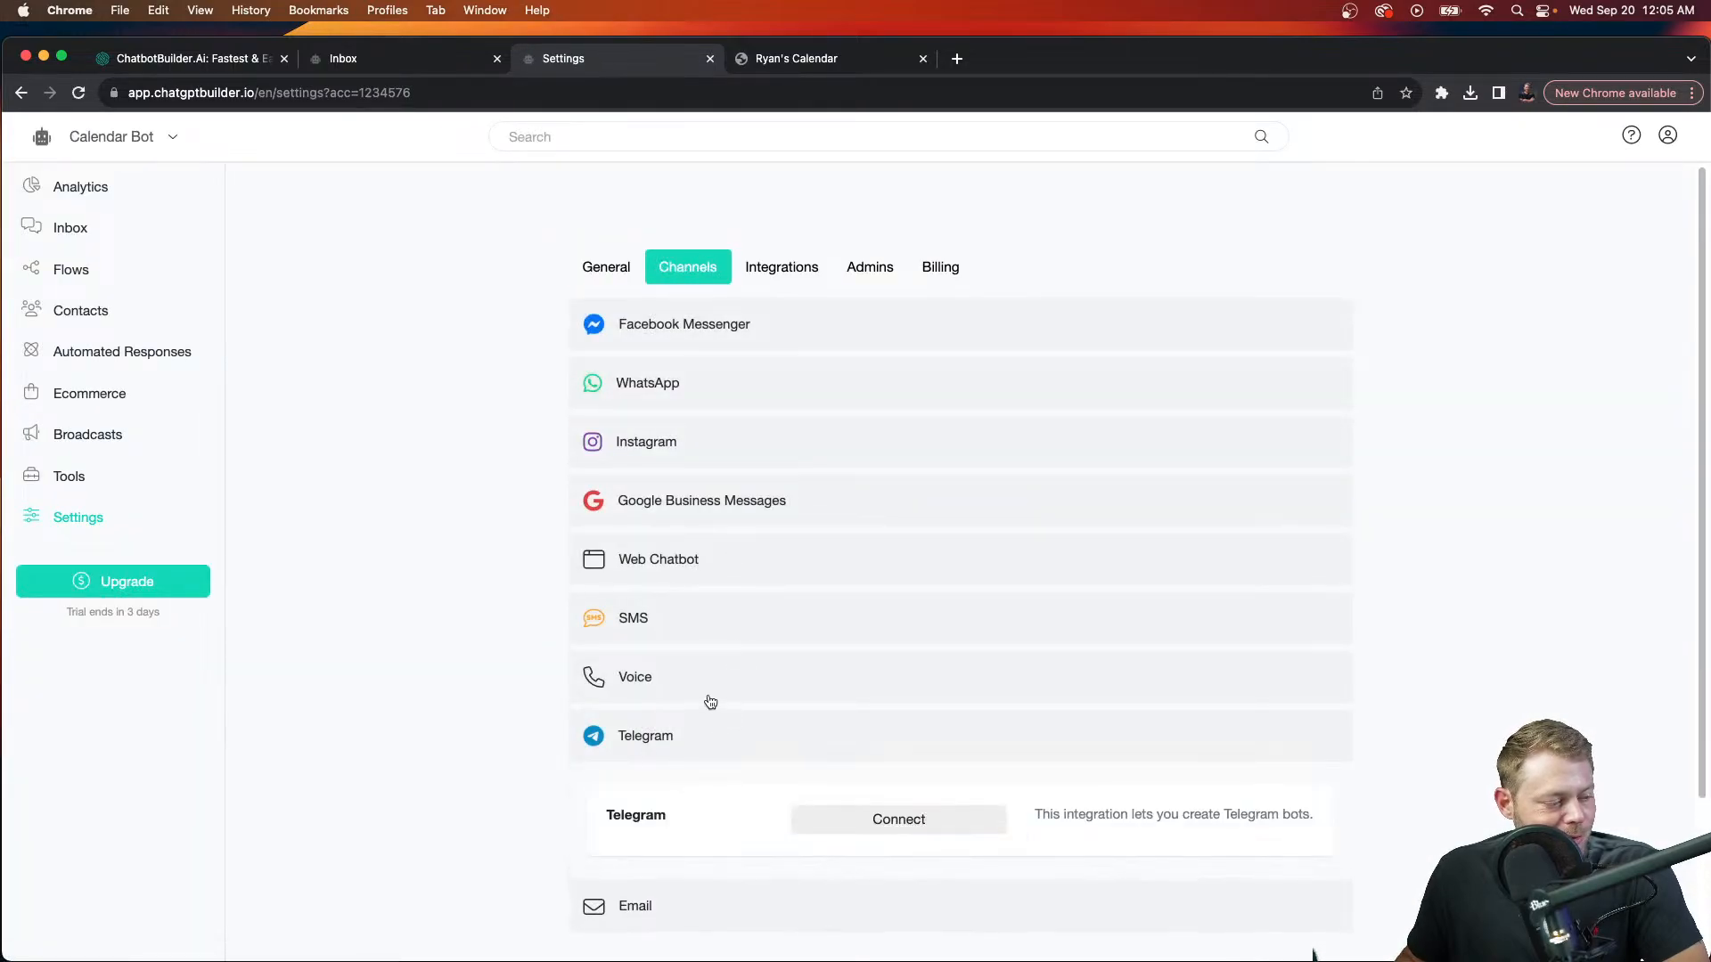
pyautogui.click(705, 688)
pyautogui.click(701, 619)
pyautogui.click(867, 703)
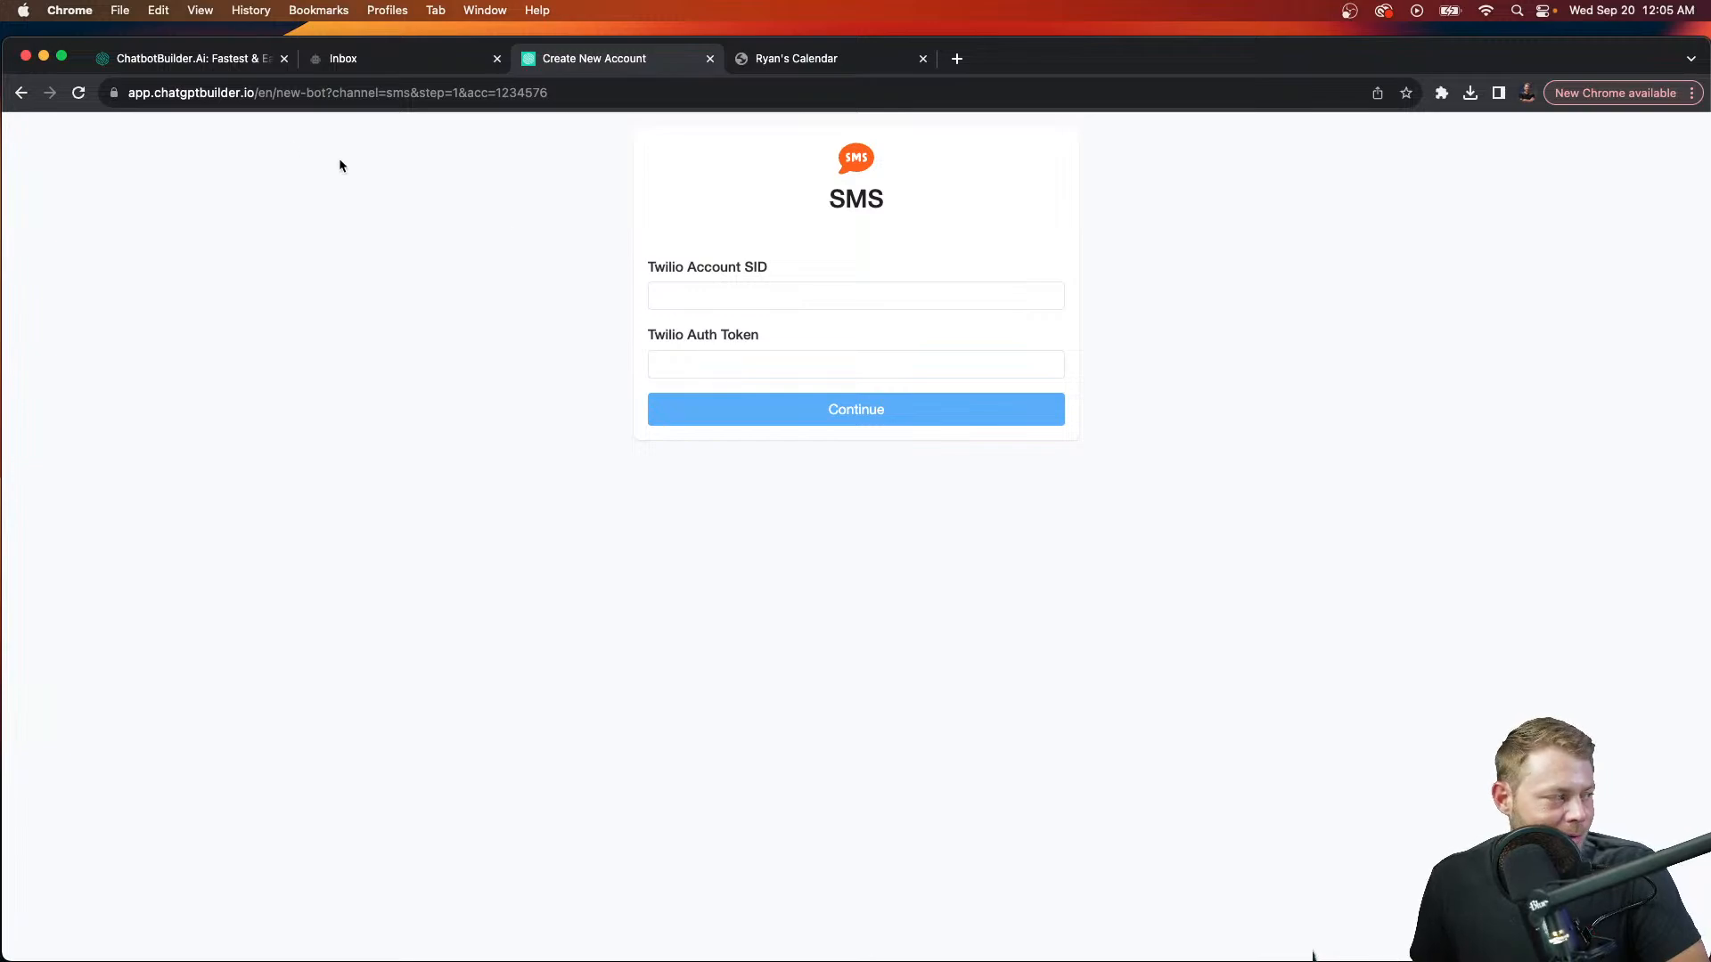
pyautogui.click(20, 93)
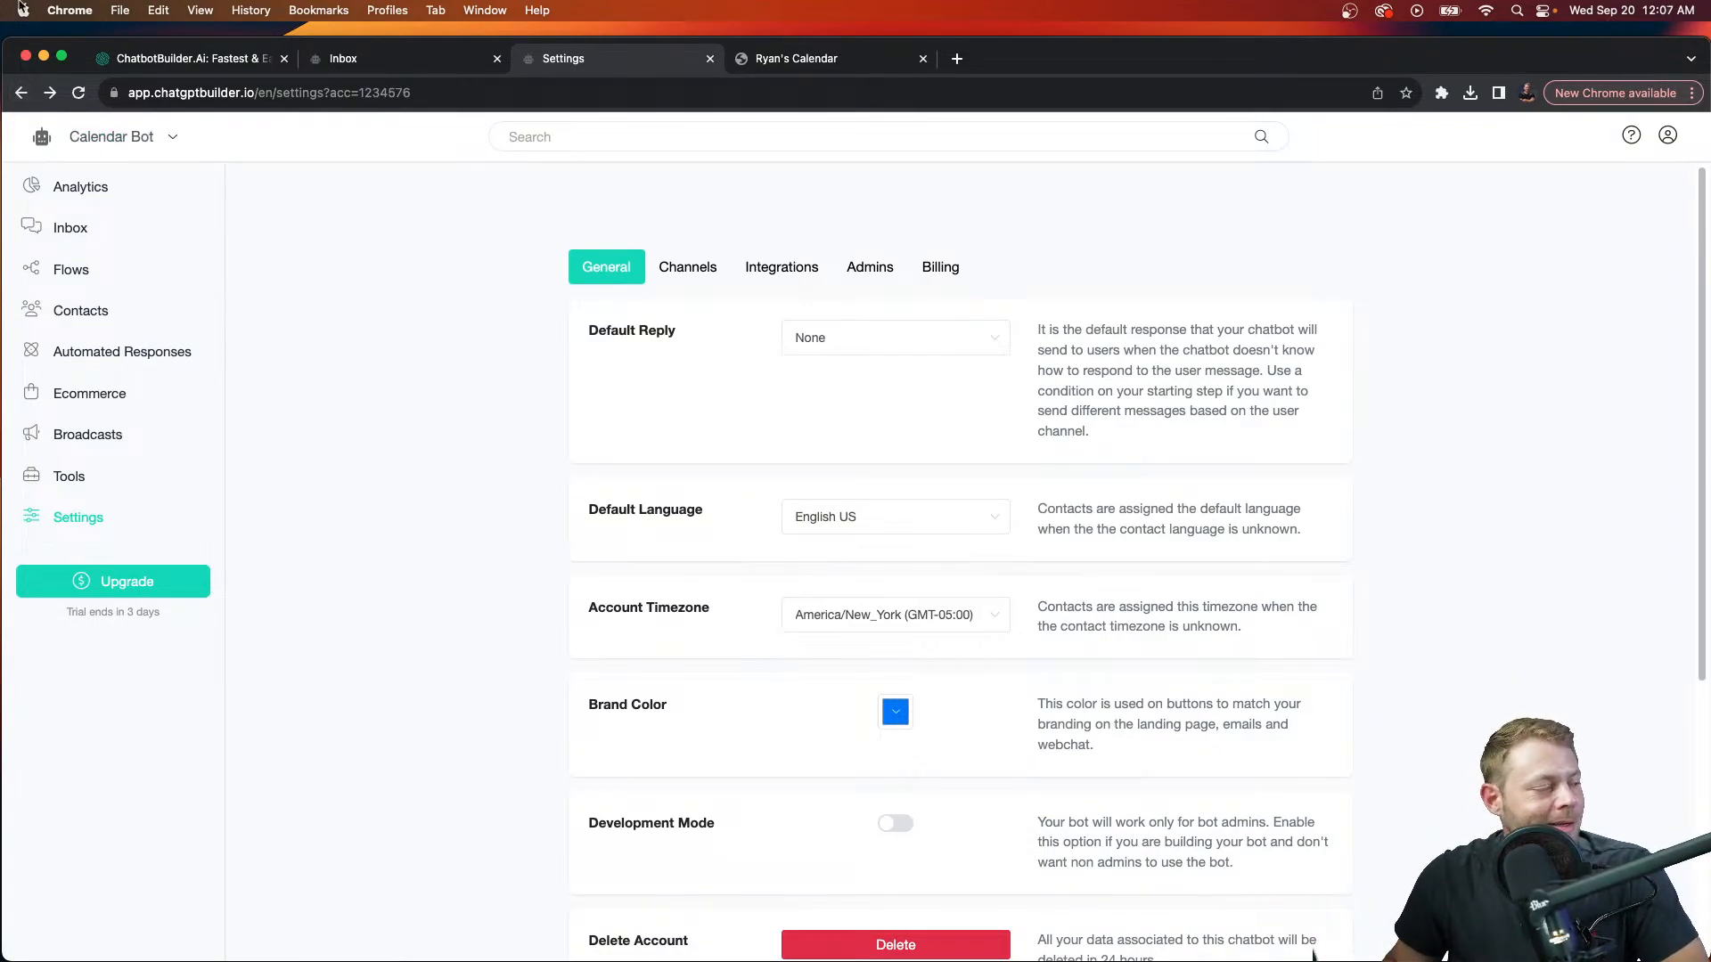
# Step: Start a new product in Ecommerce and open a new browser tab
pyautogui.click(116, 393)
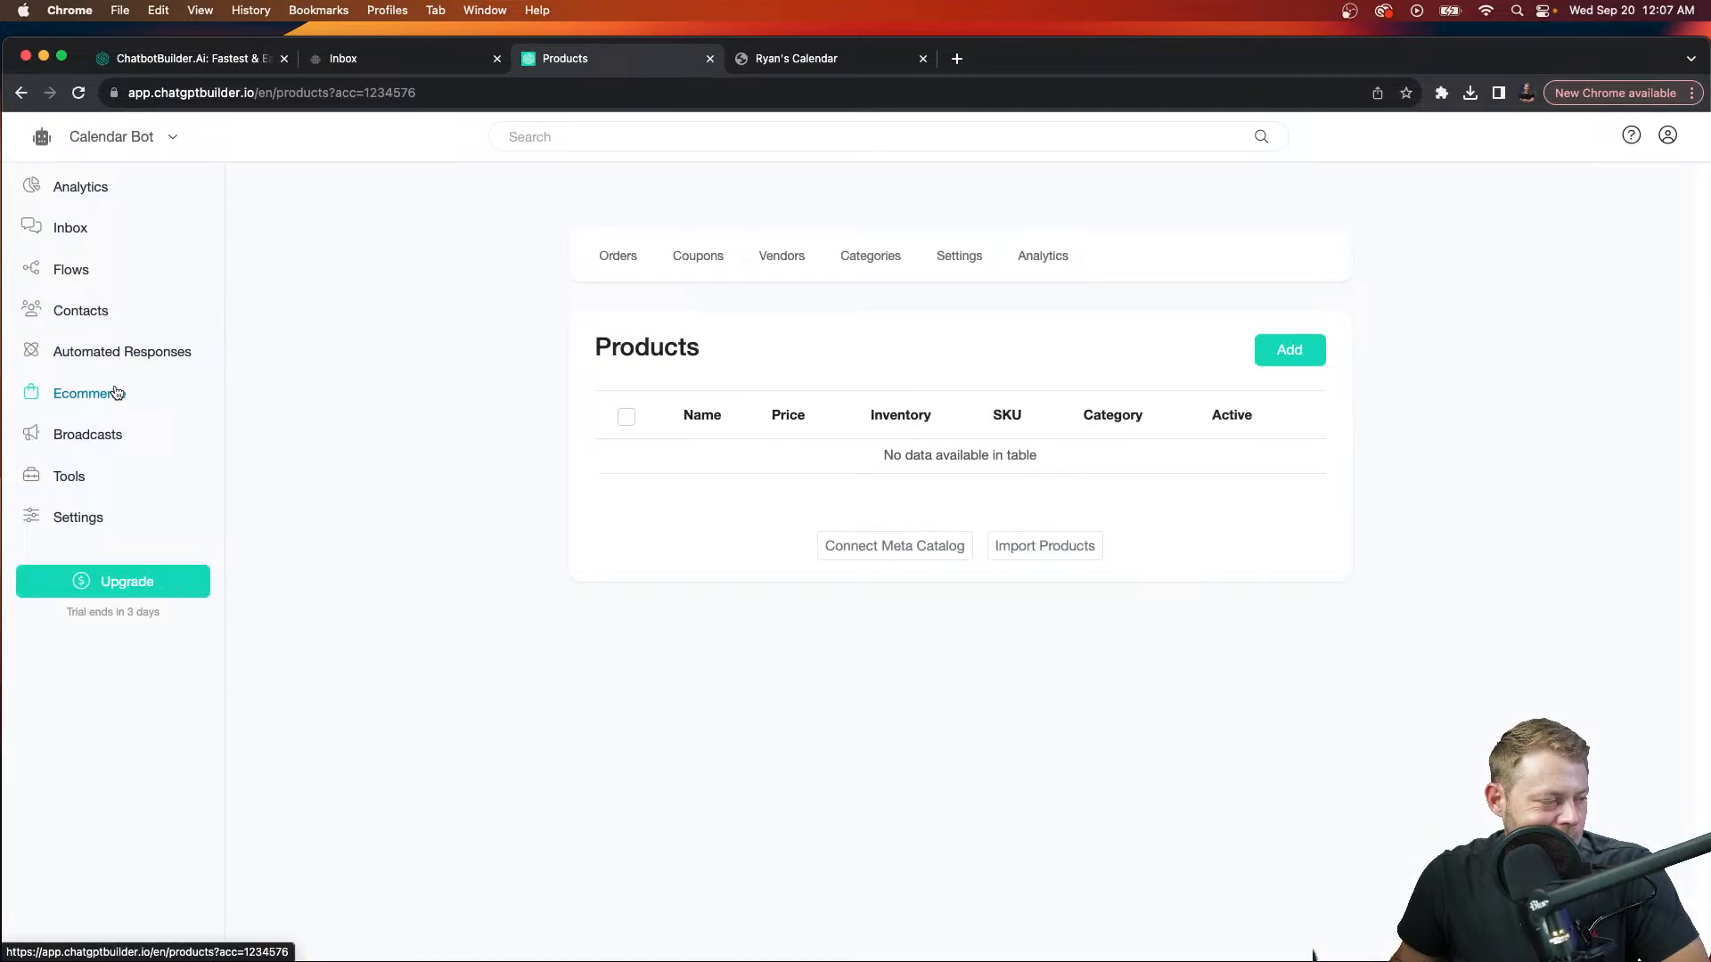
pyautogui.click(1302, 351)
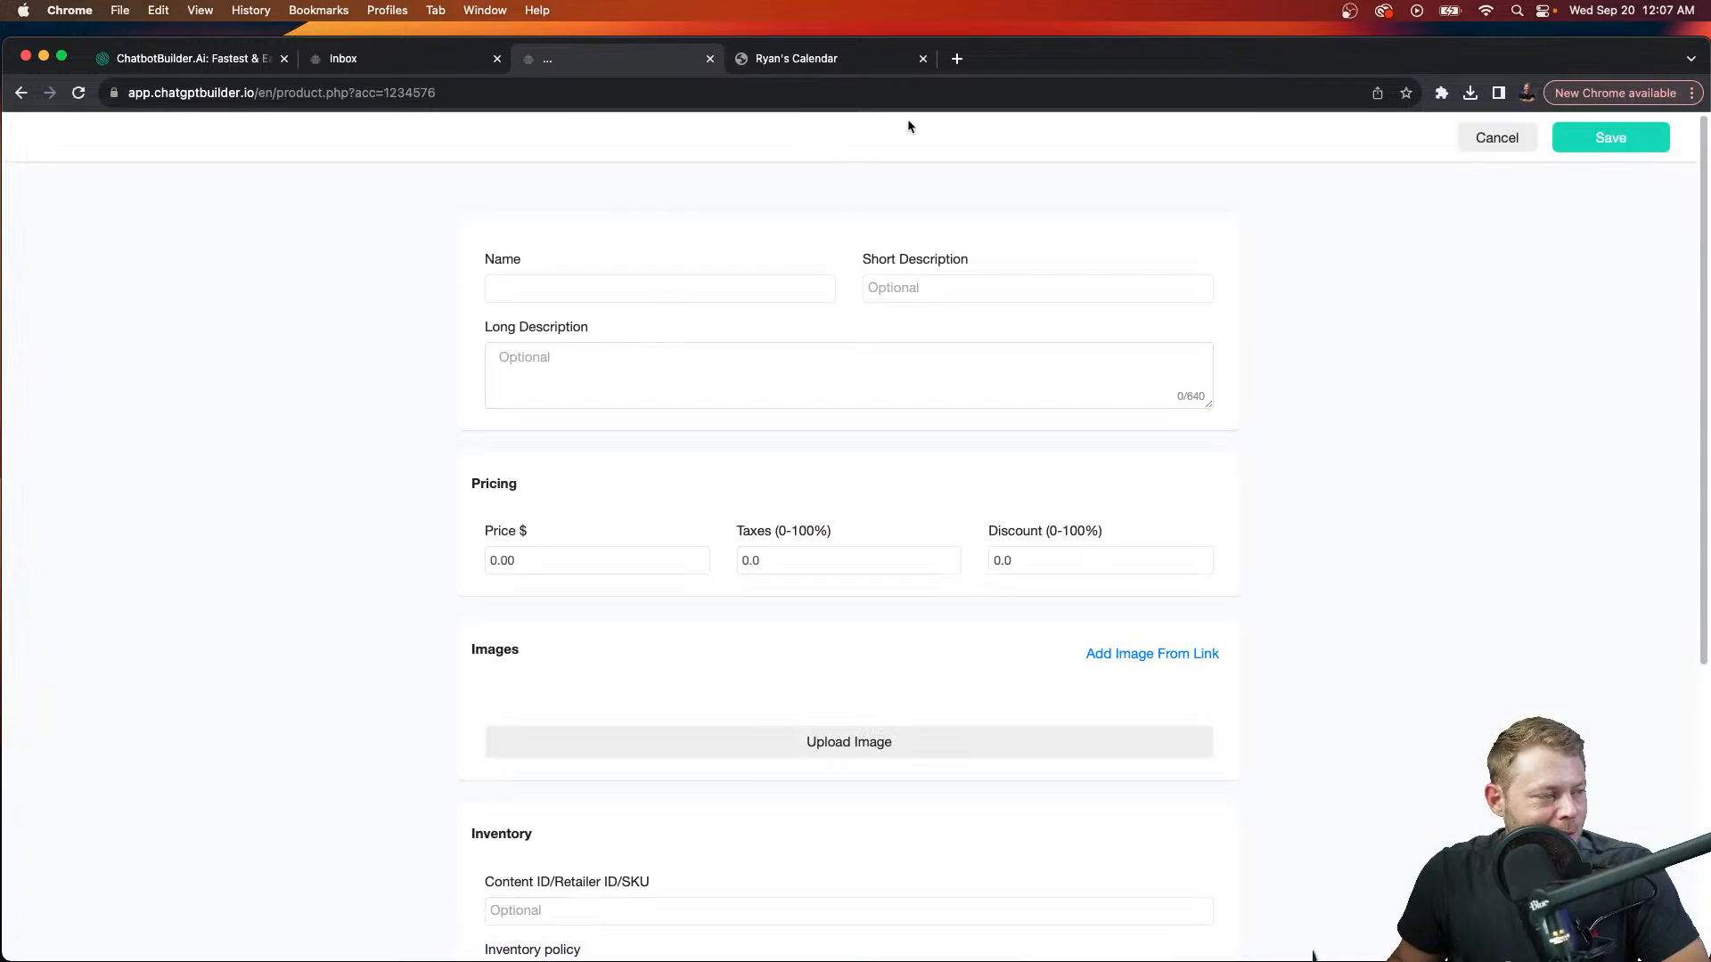
pyautogui.click(957, 58)
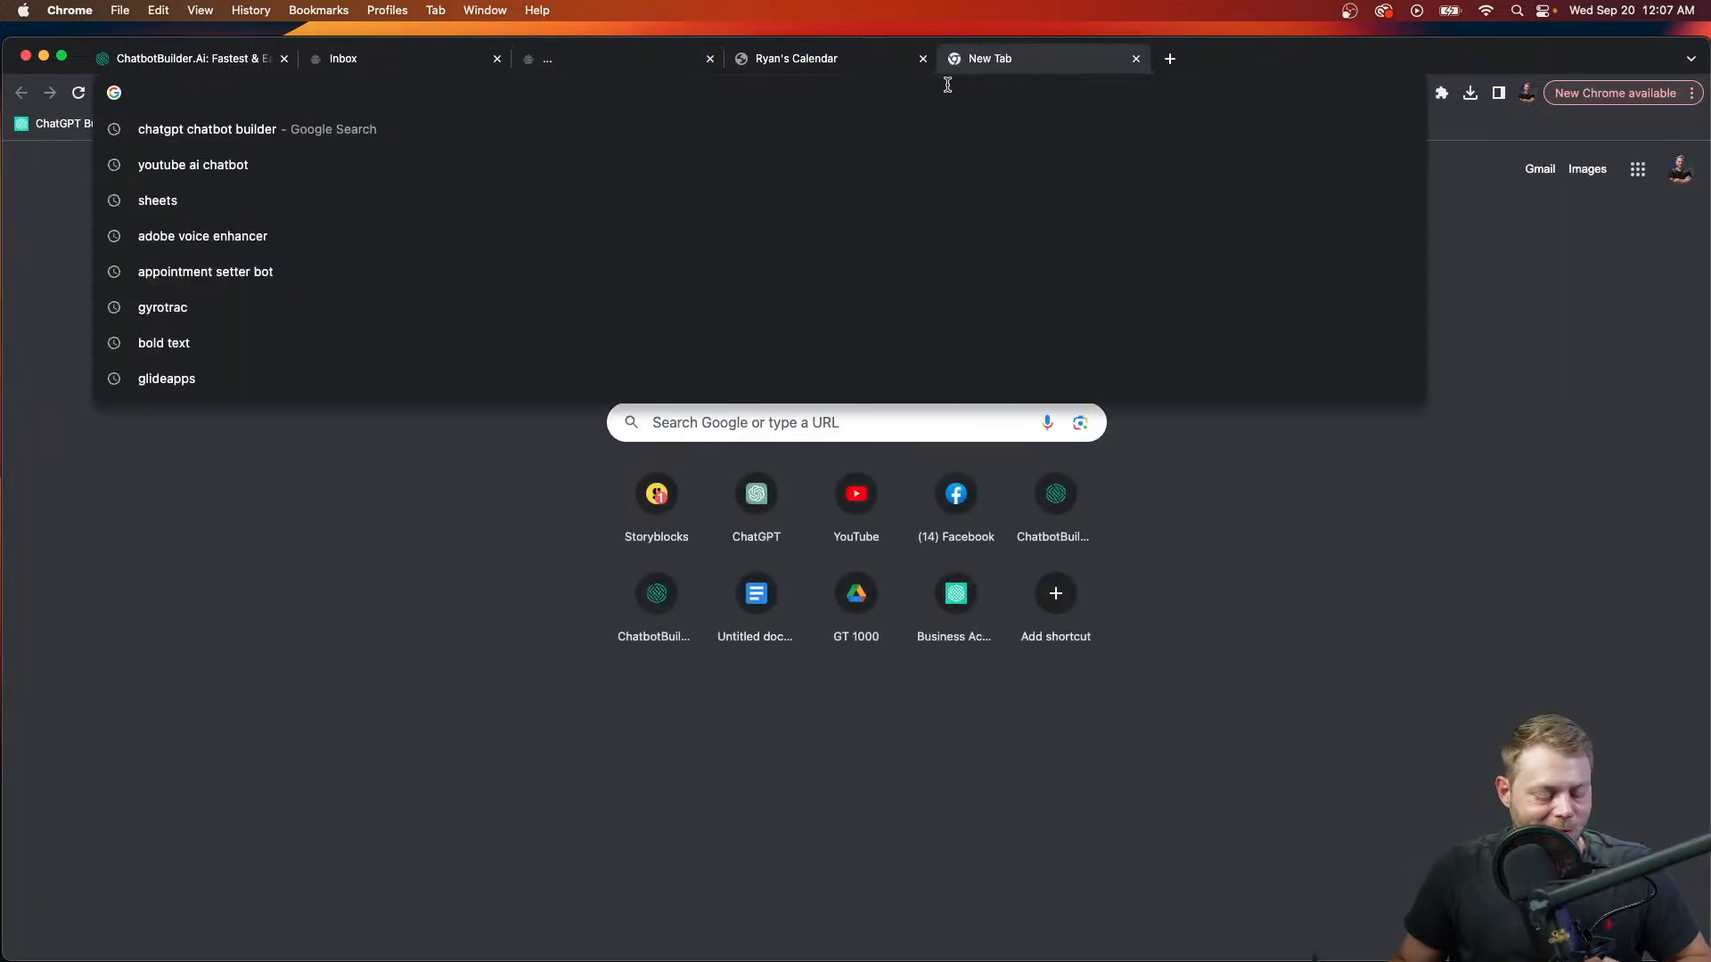
# Step: Search Google Images for 'appointment setter bot' and copy the chatbot illustration's image address
pyautogui.write('appointm')
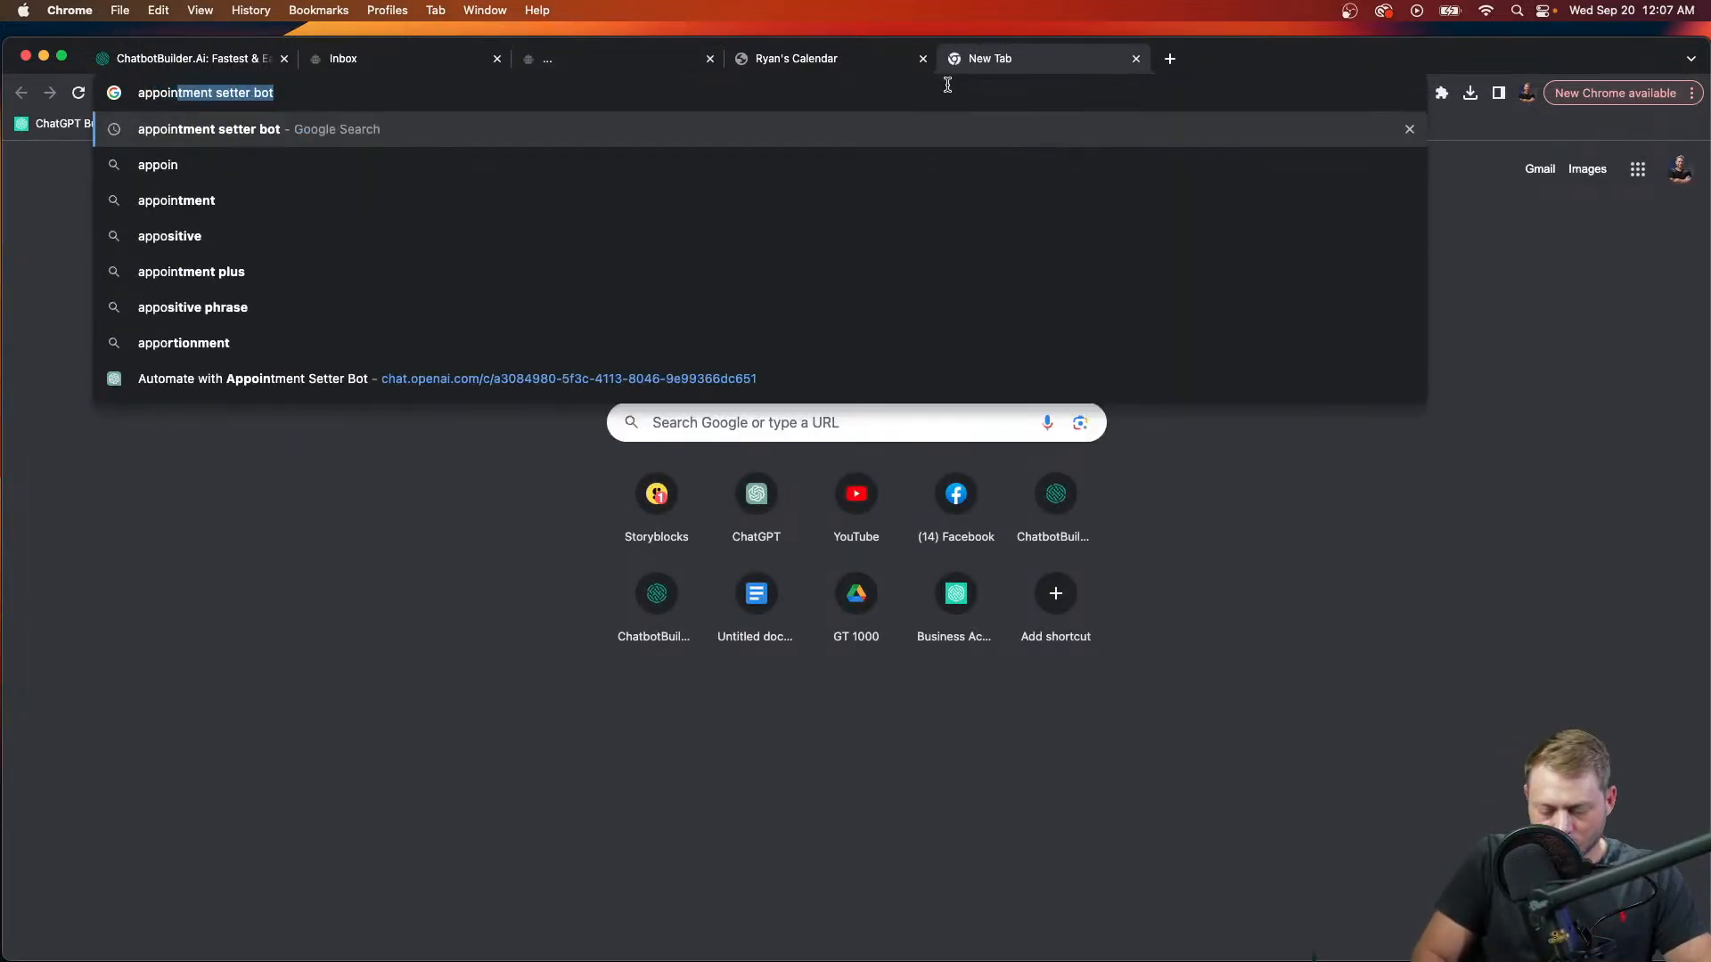
pyautogui.write('ent')
pyautogui.press('Return')
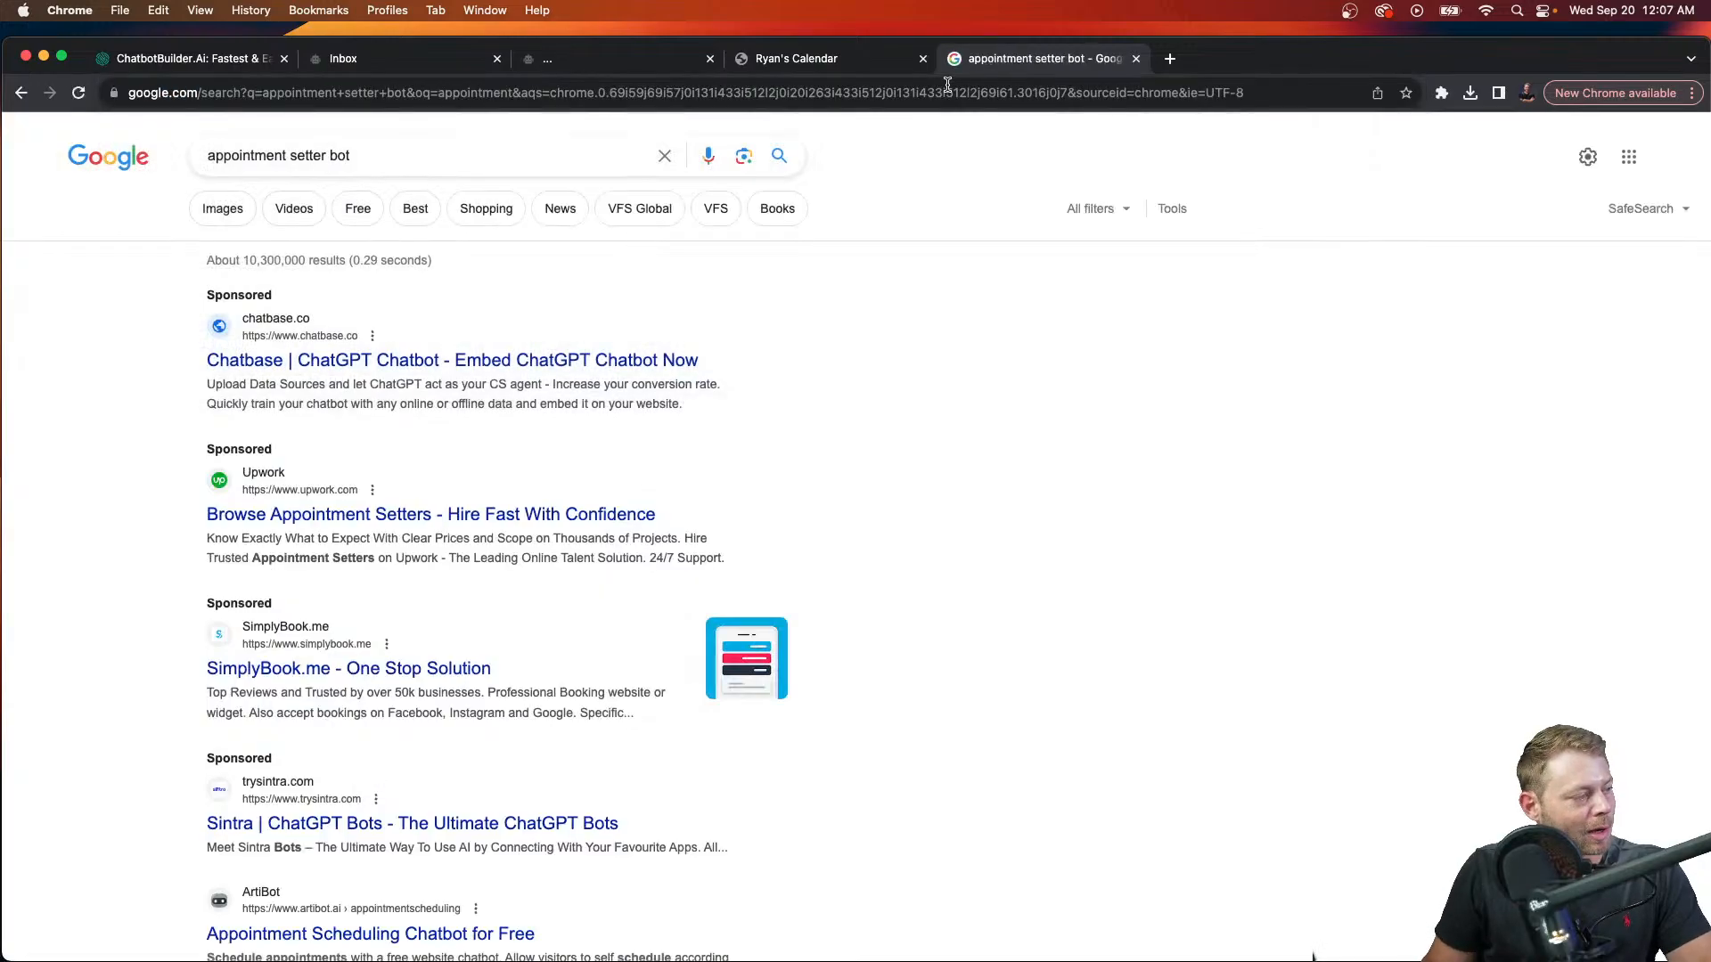
pyautogui.click(222, 209)
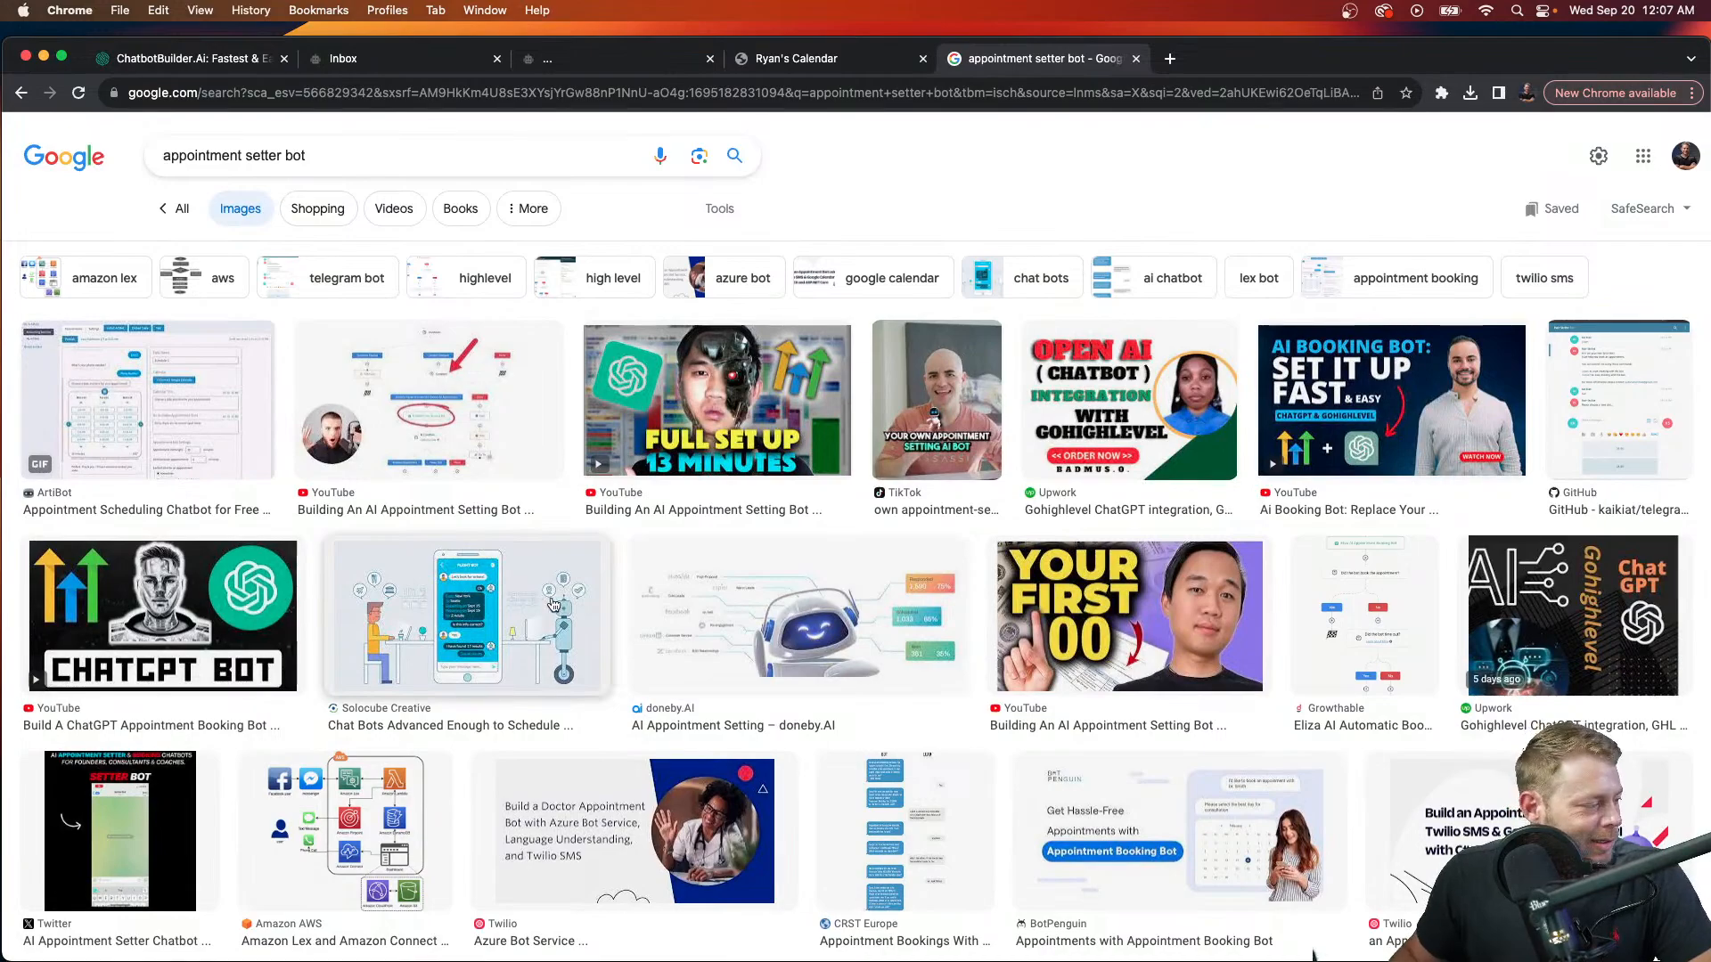
pyautogui.click(554, 608)
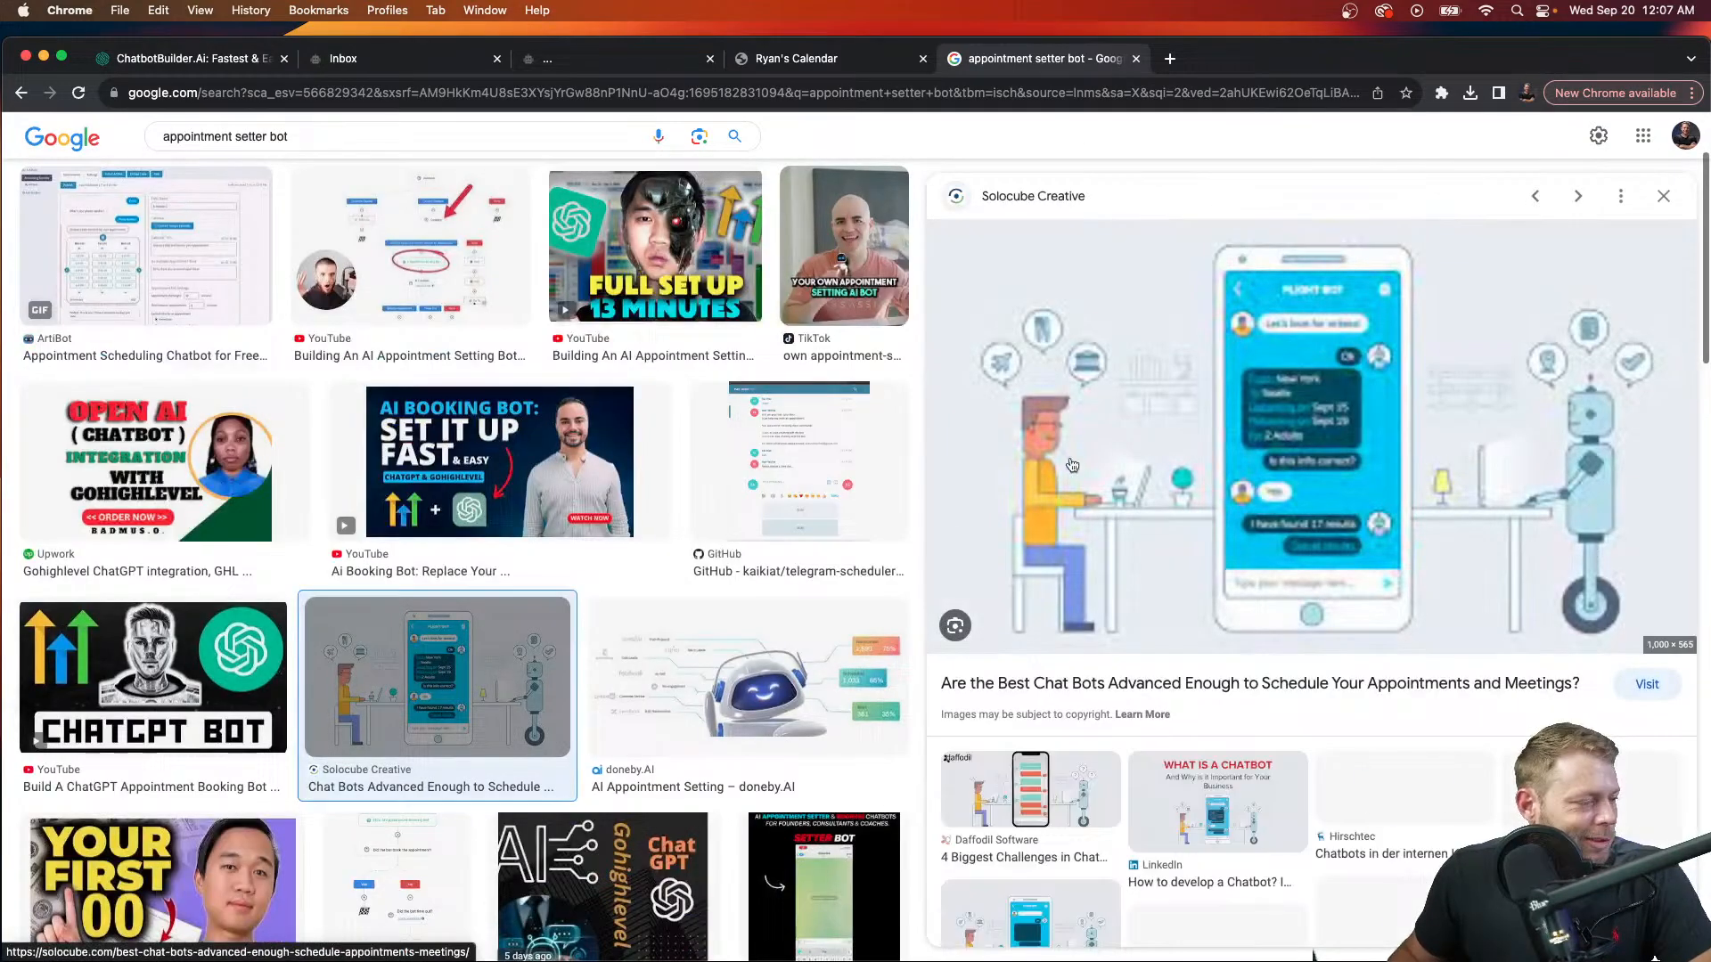
pyautogui.rightClick(1255, 514)
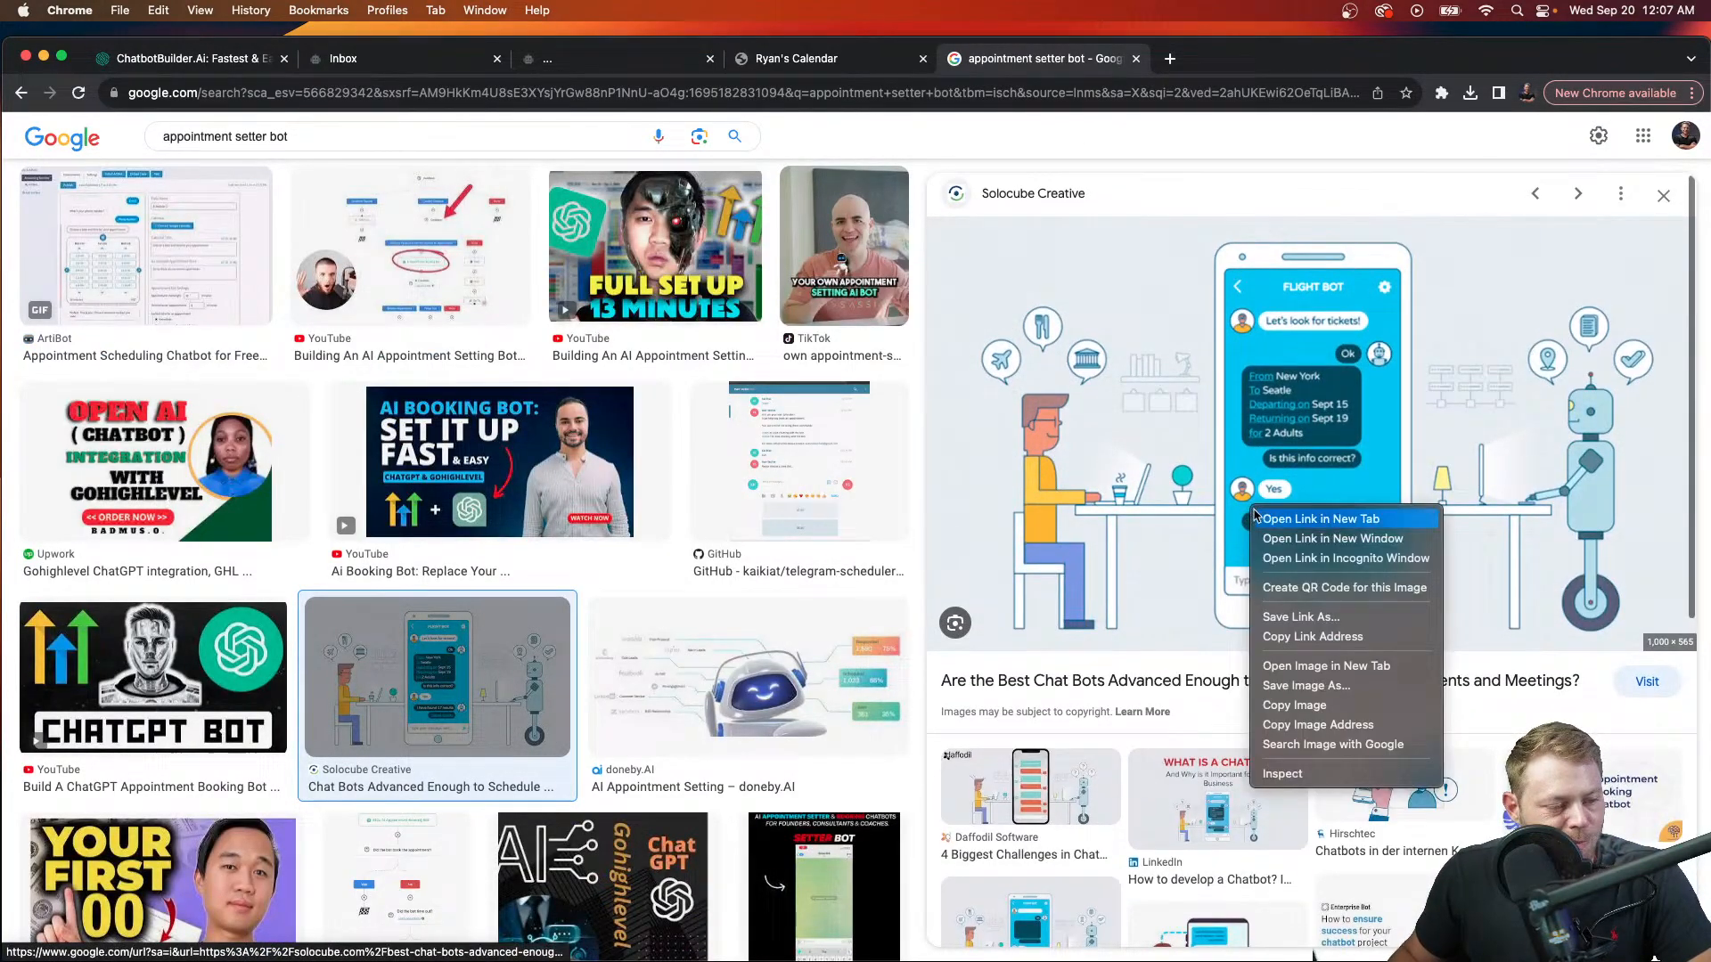
pyautogui.click(1376, 727)
# Step: Attach the product image by pasting the copied image link
pyautogui.click(765, 52)
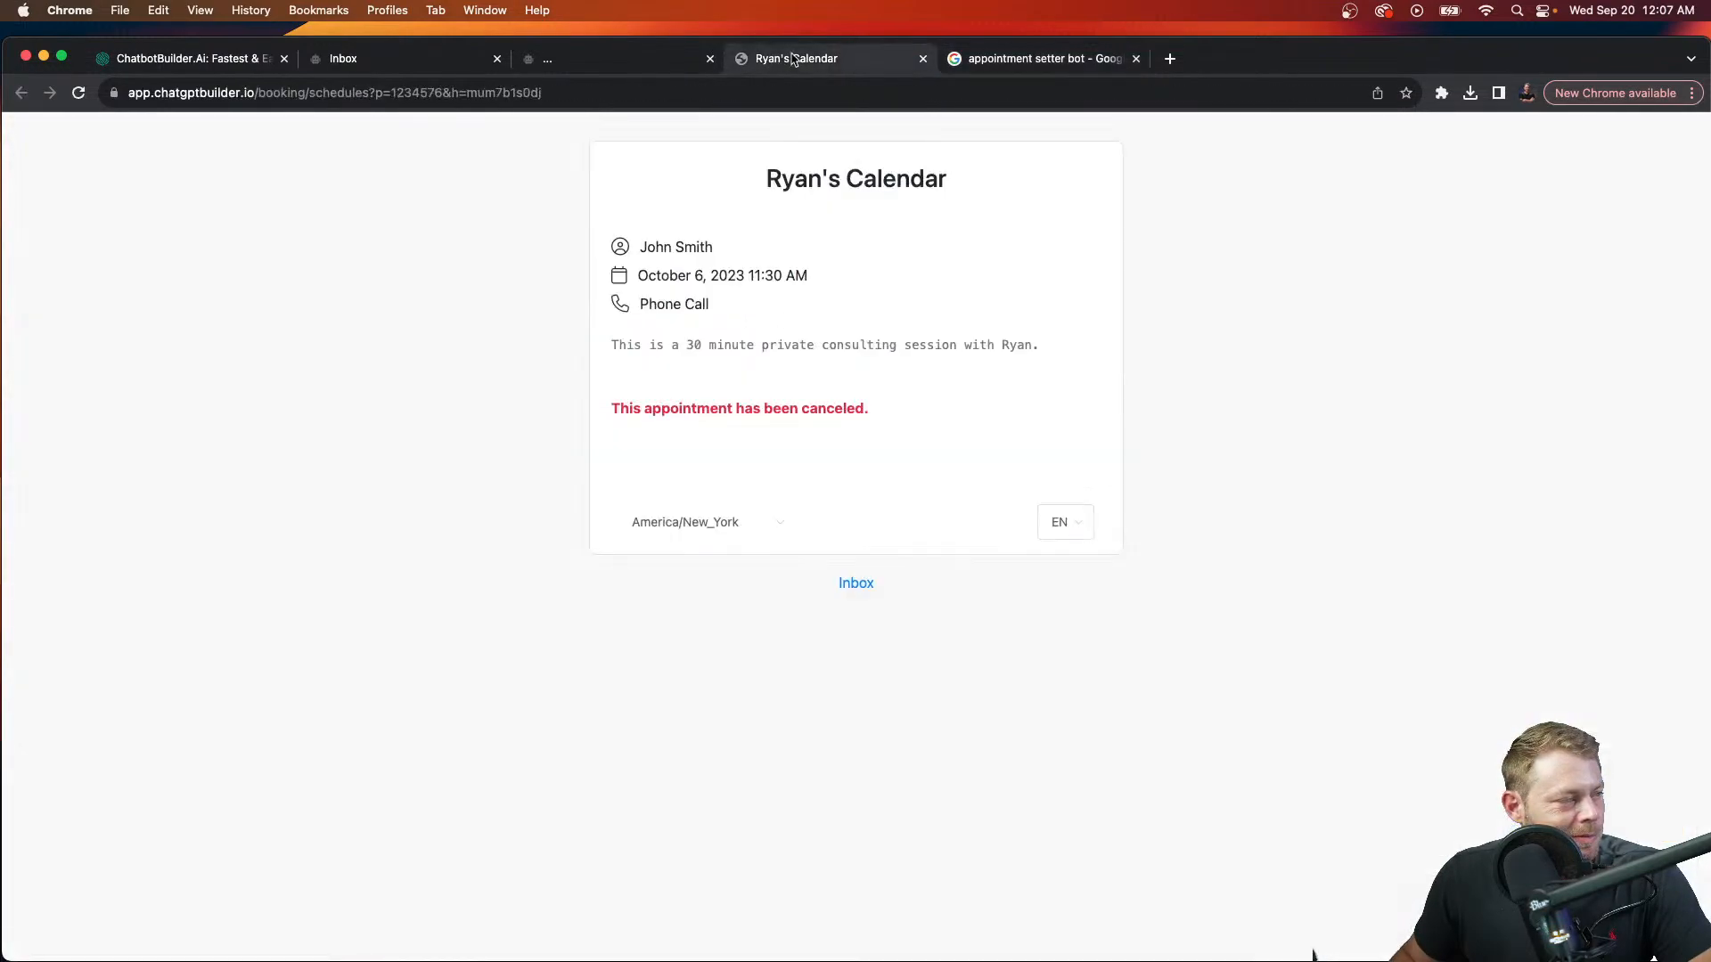
pyautogui.click(639, 54)
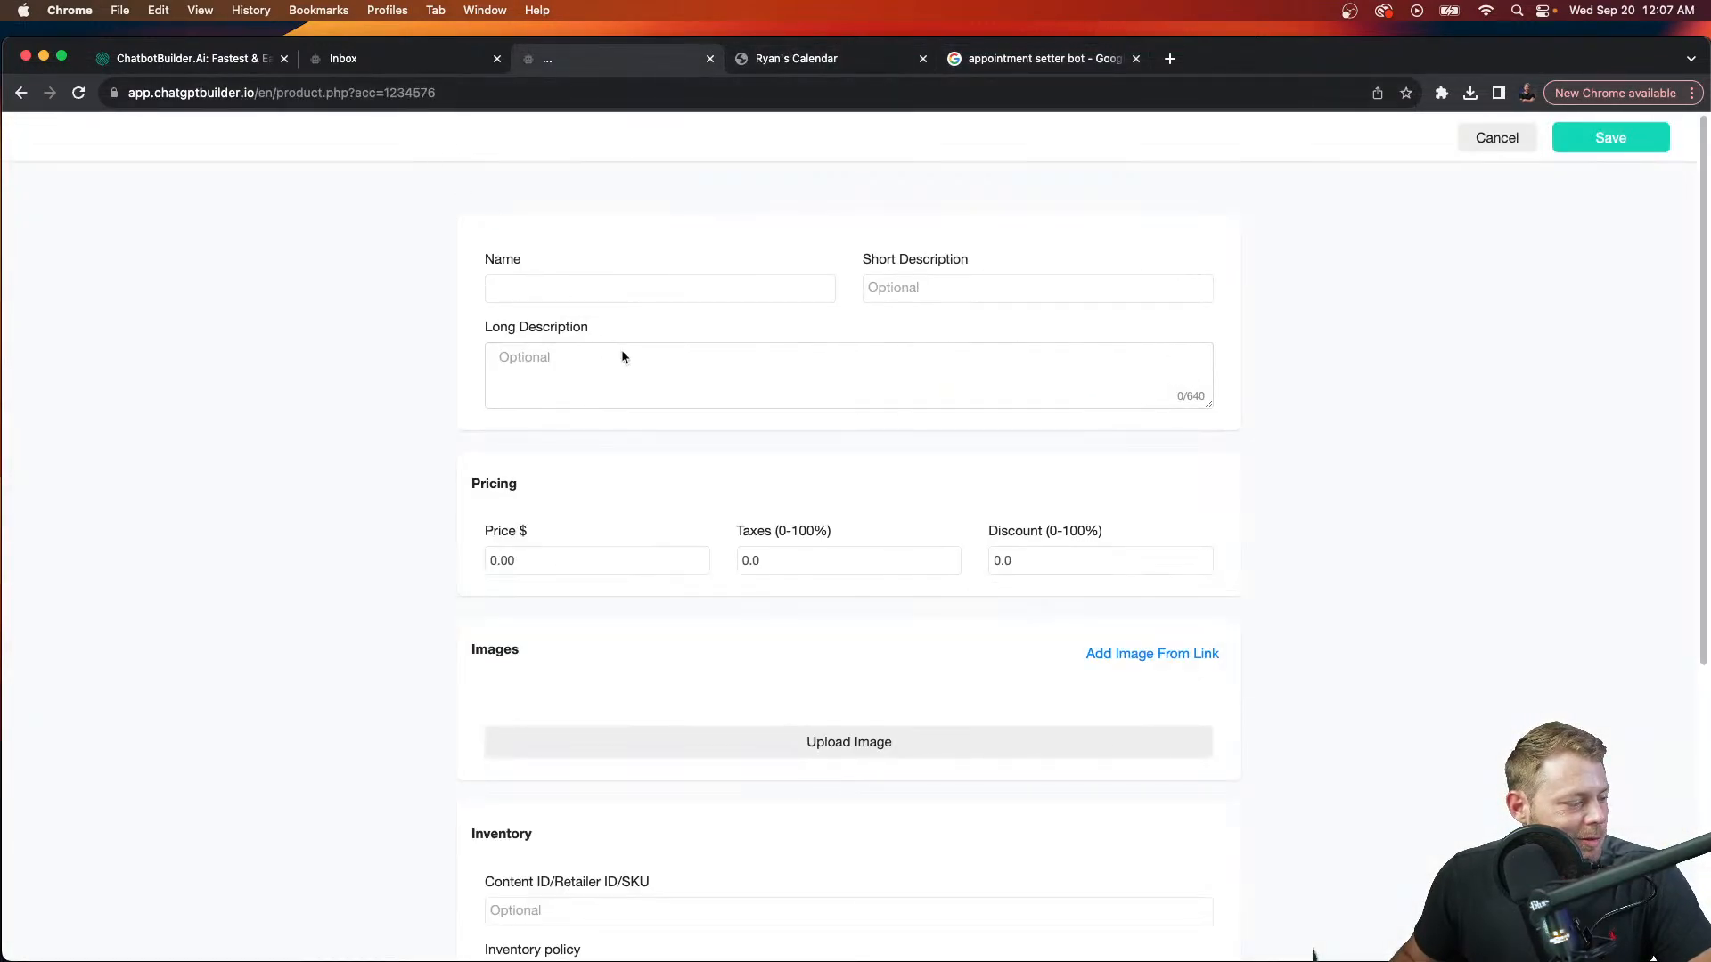
pyautogui.click(1155, 656)
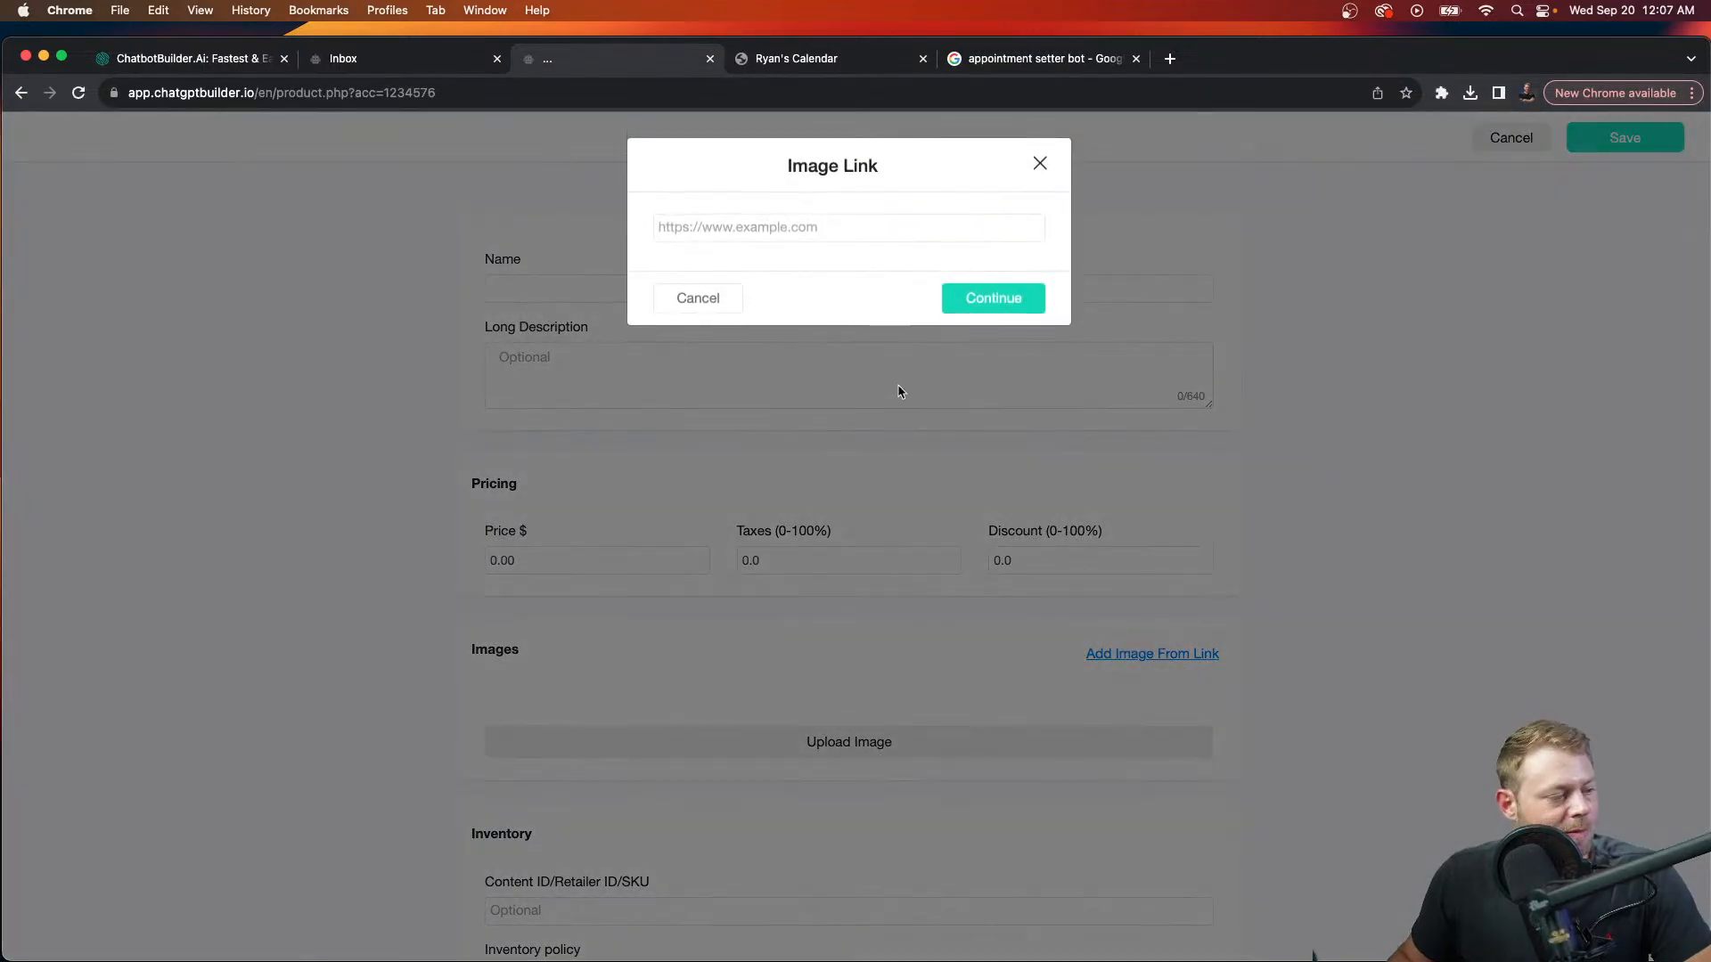
pyautogui.click(883, 230)
pyautogui.press('super+v')
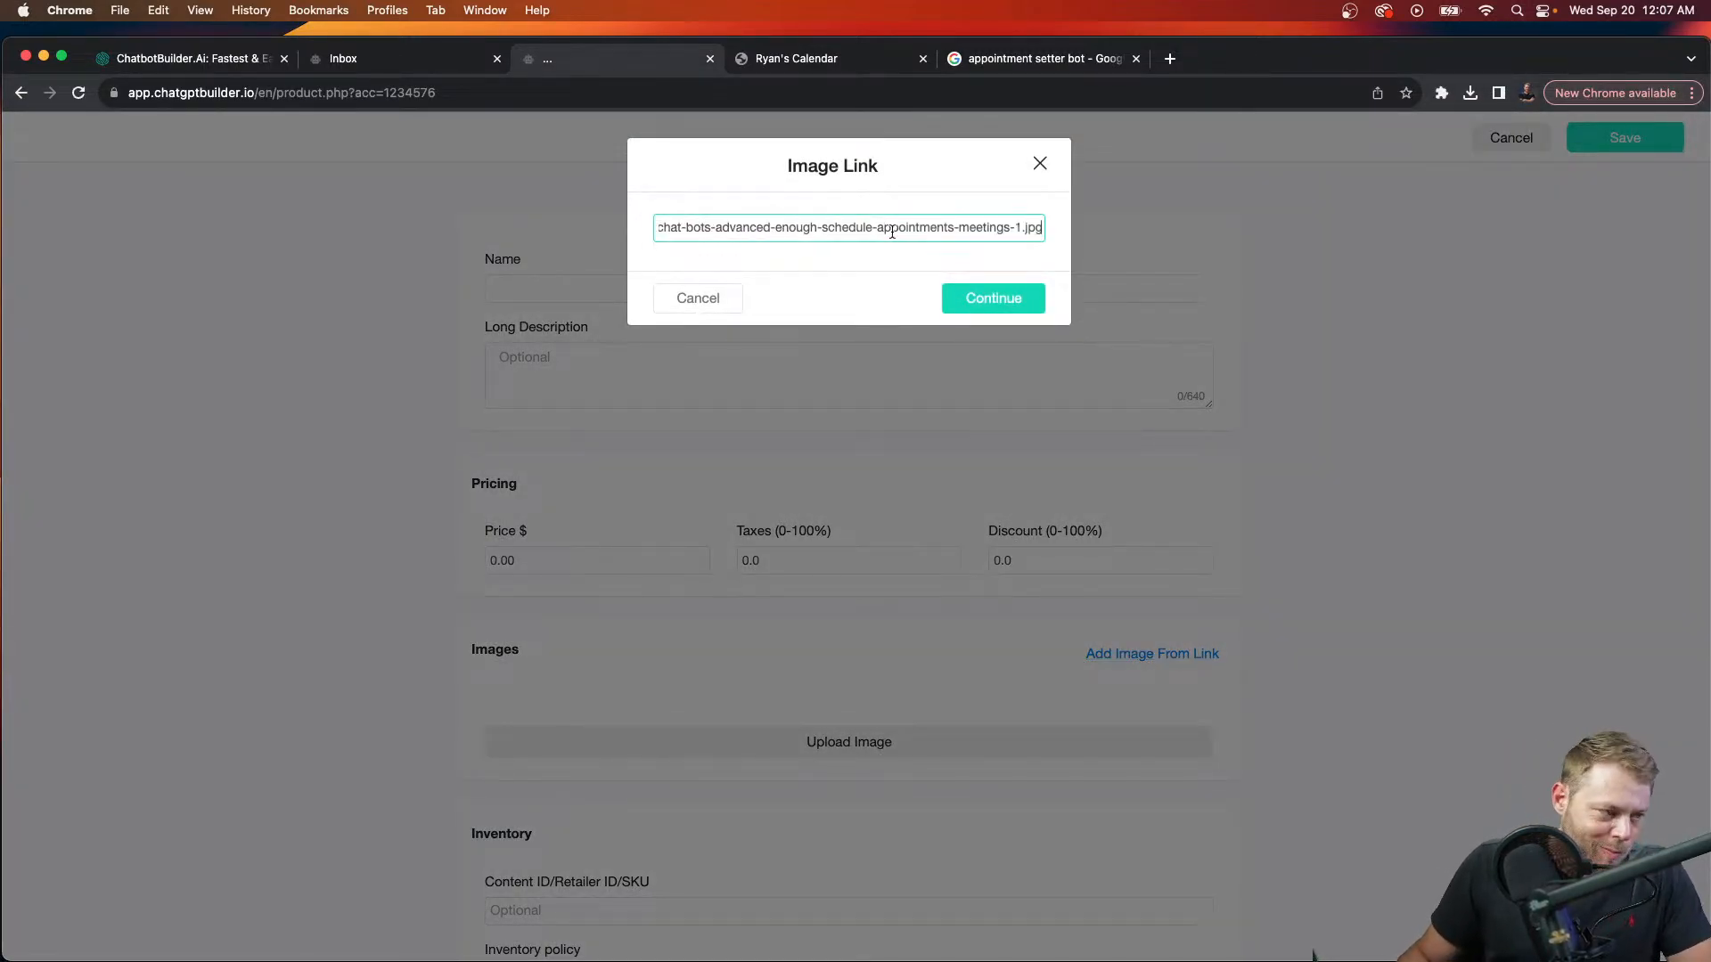
pyautogui.click(1026, 303)
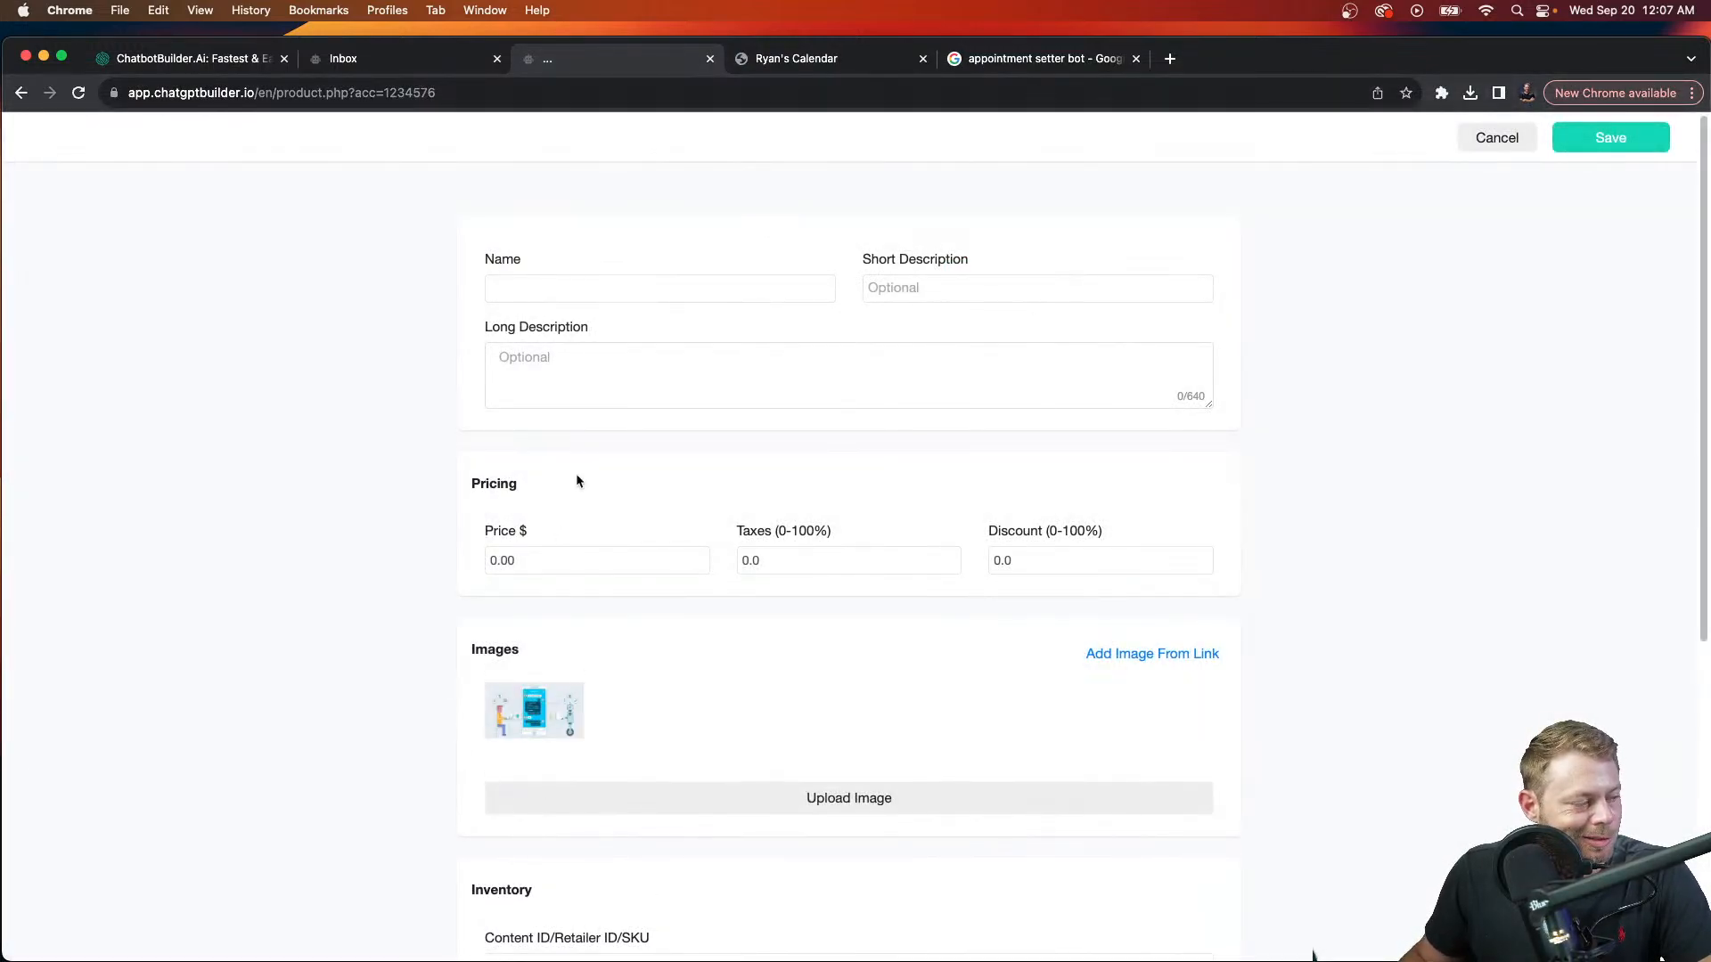
# Step: Dictate the product name, set short description '1 hour' and price 699.99
pyautogui.click(570, 293)
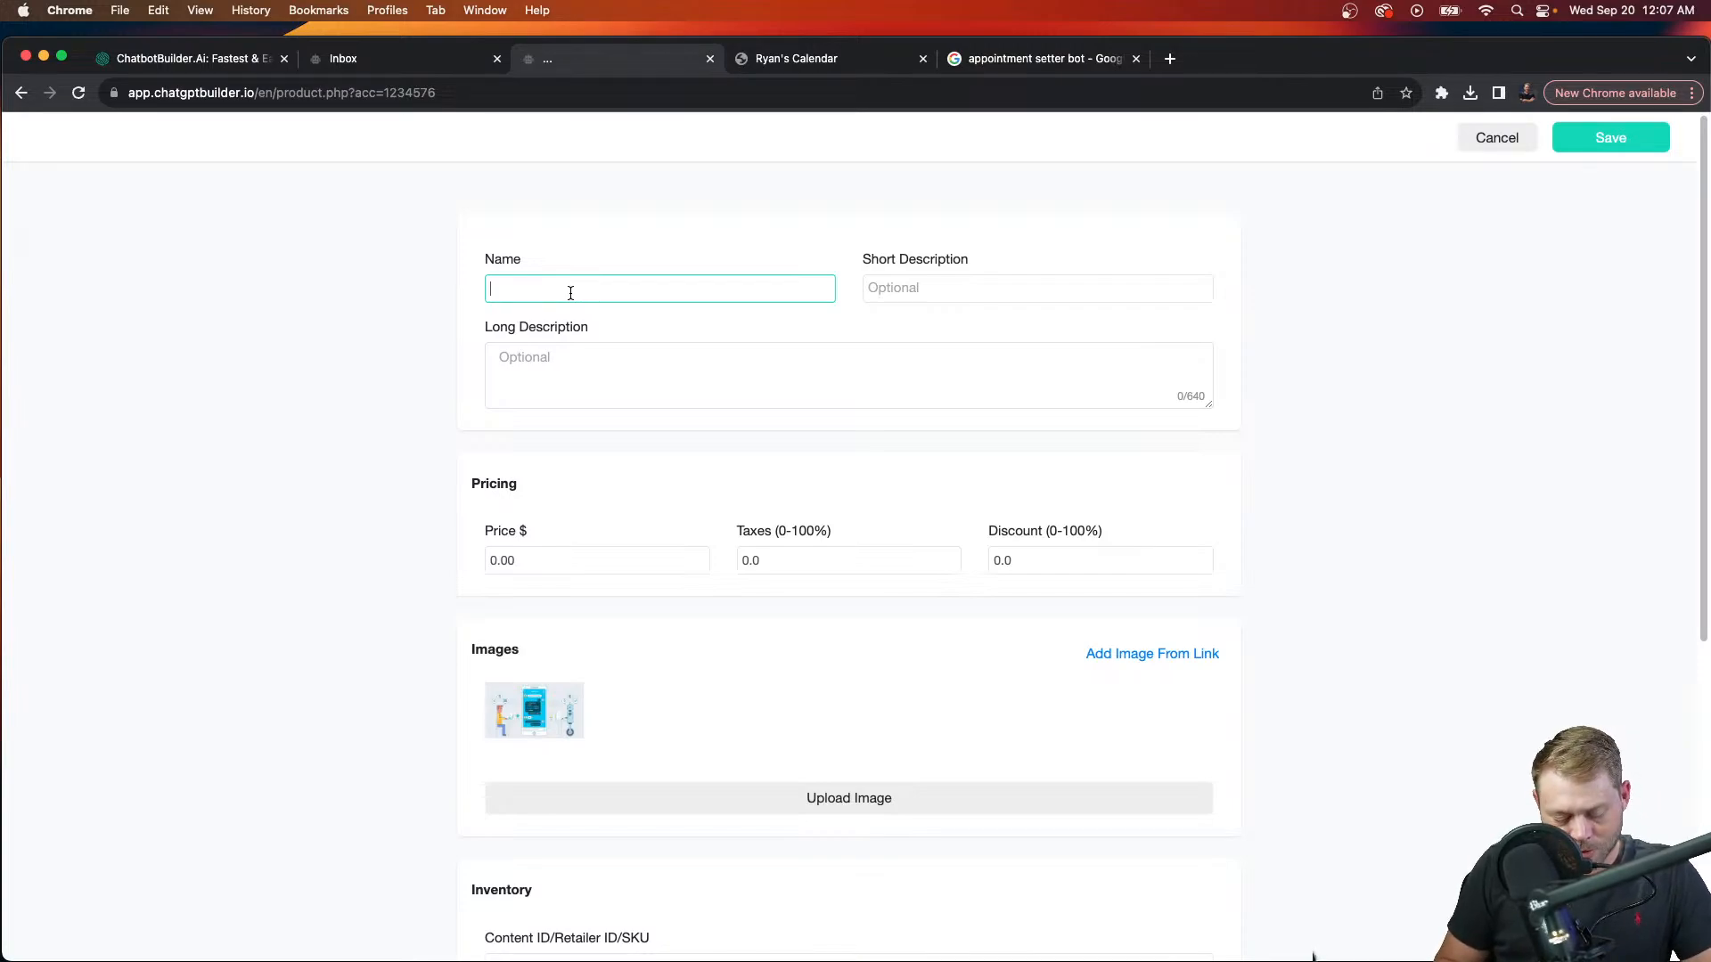
pyautogui.press('fn')
pyautogui.press('fn')
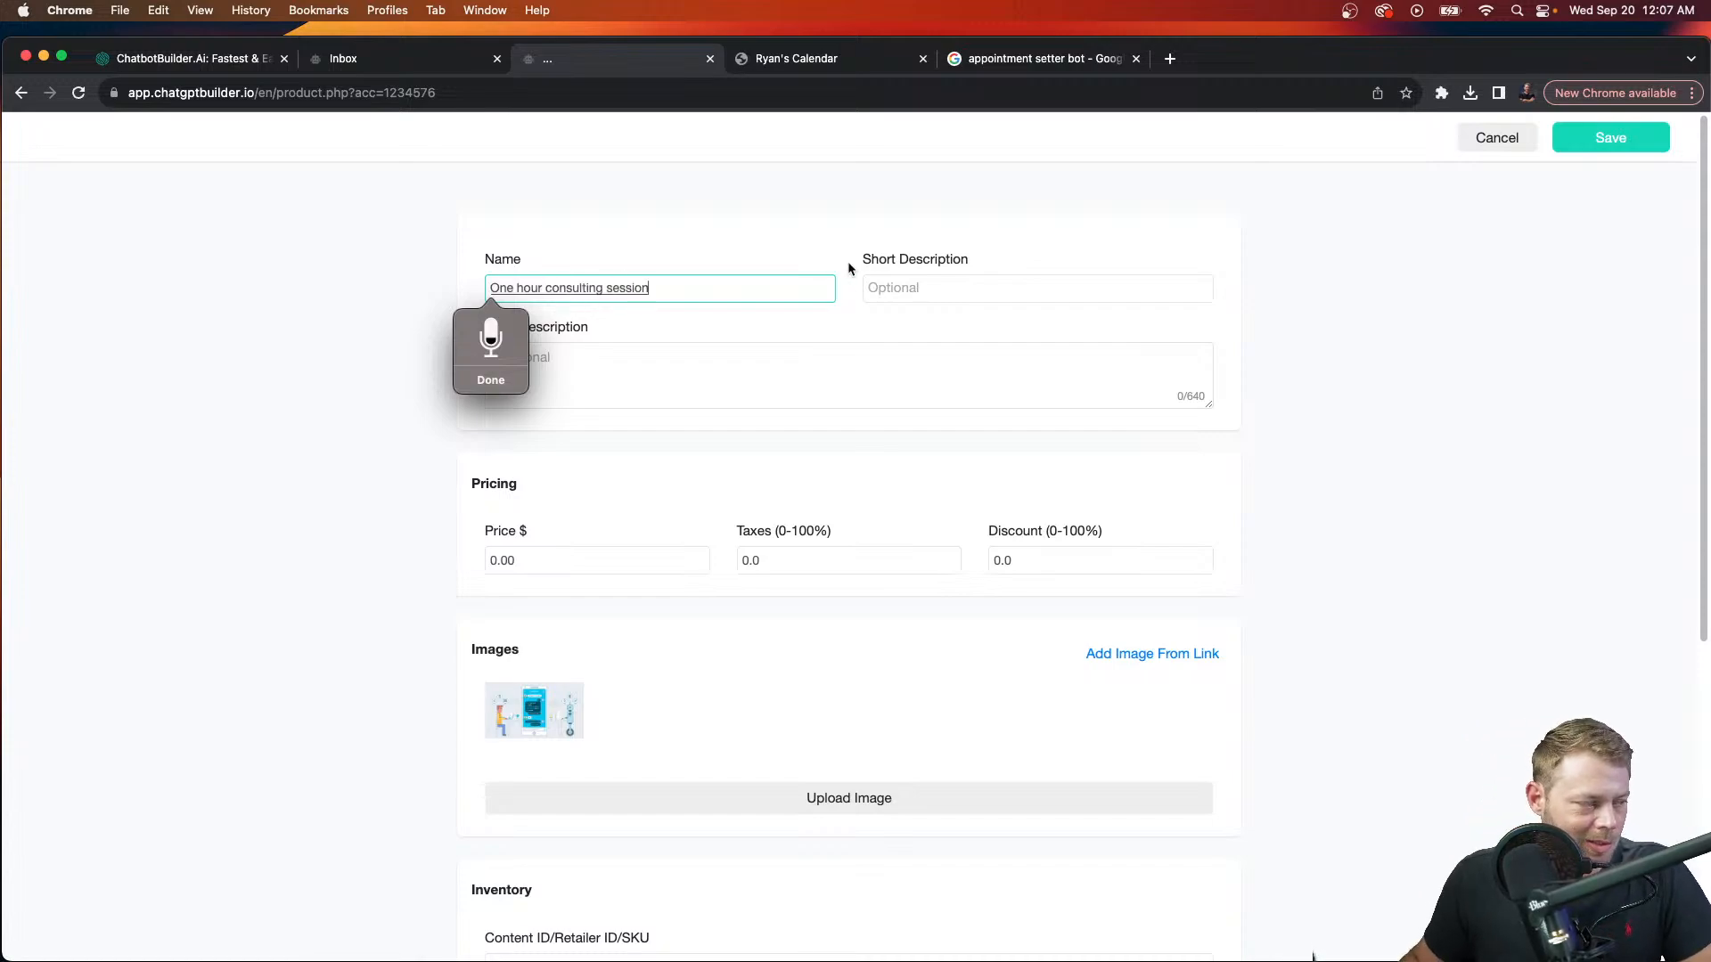
pyautogui.click(927, 294)
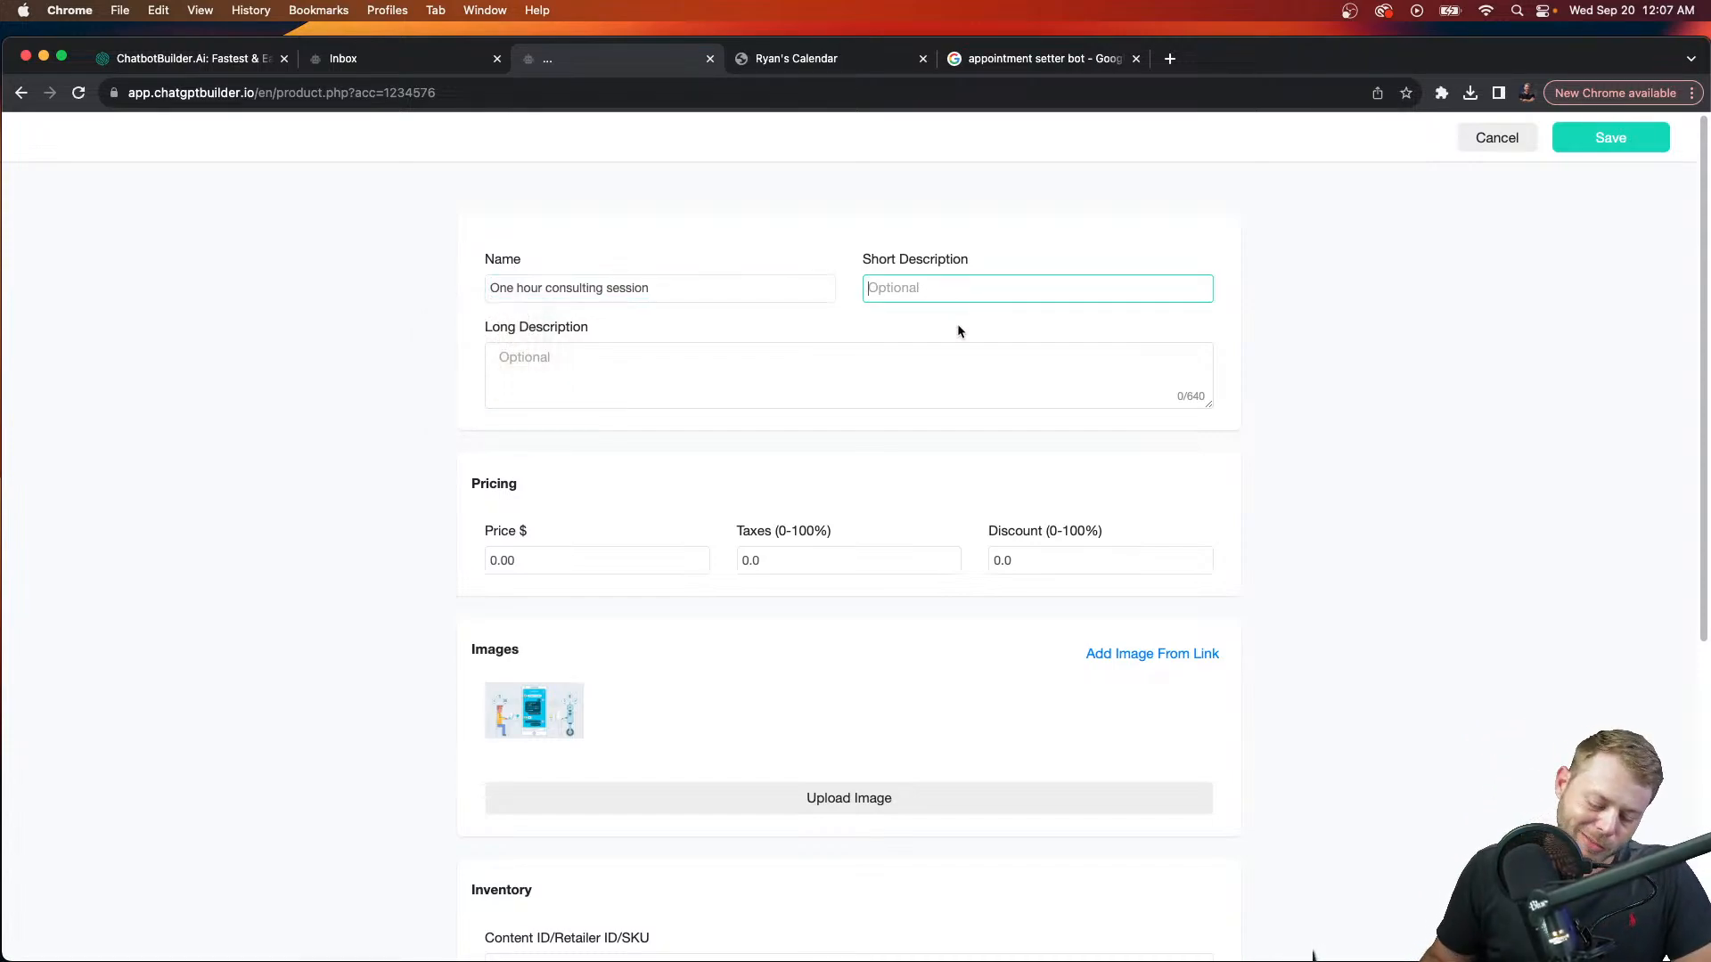
pyautogui.write('1 hour')
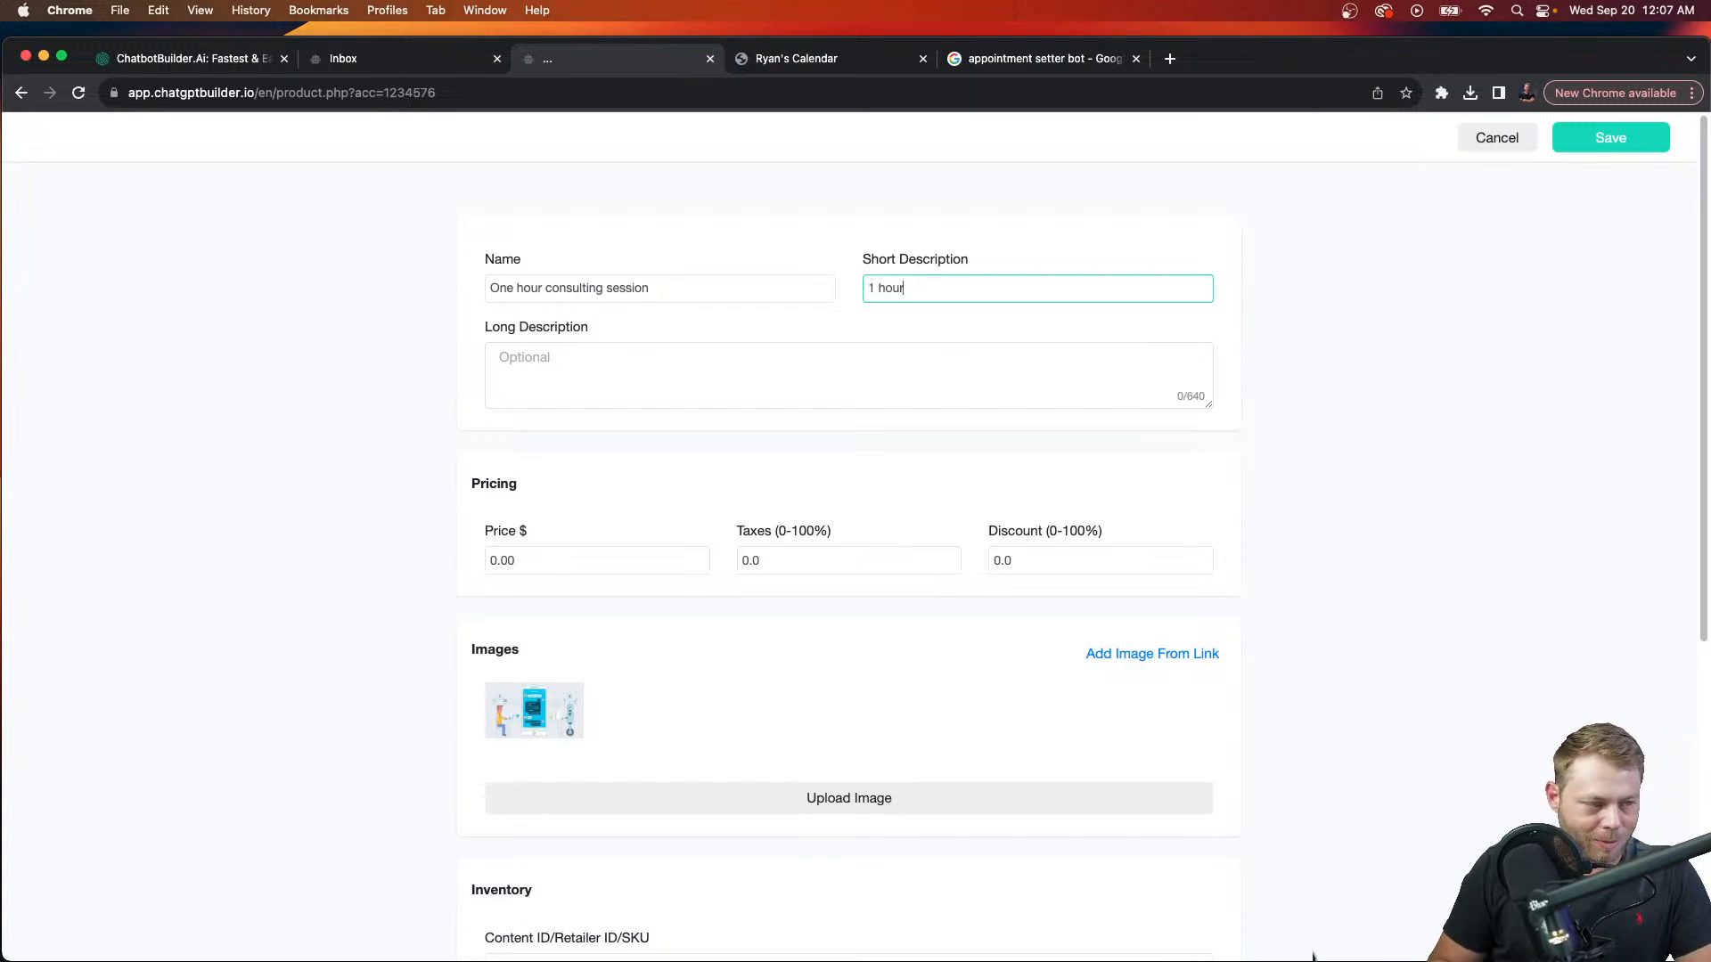
pyautogui.scroll(-5, 763, 861)
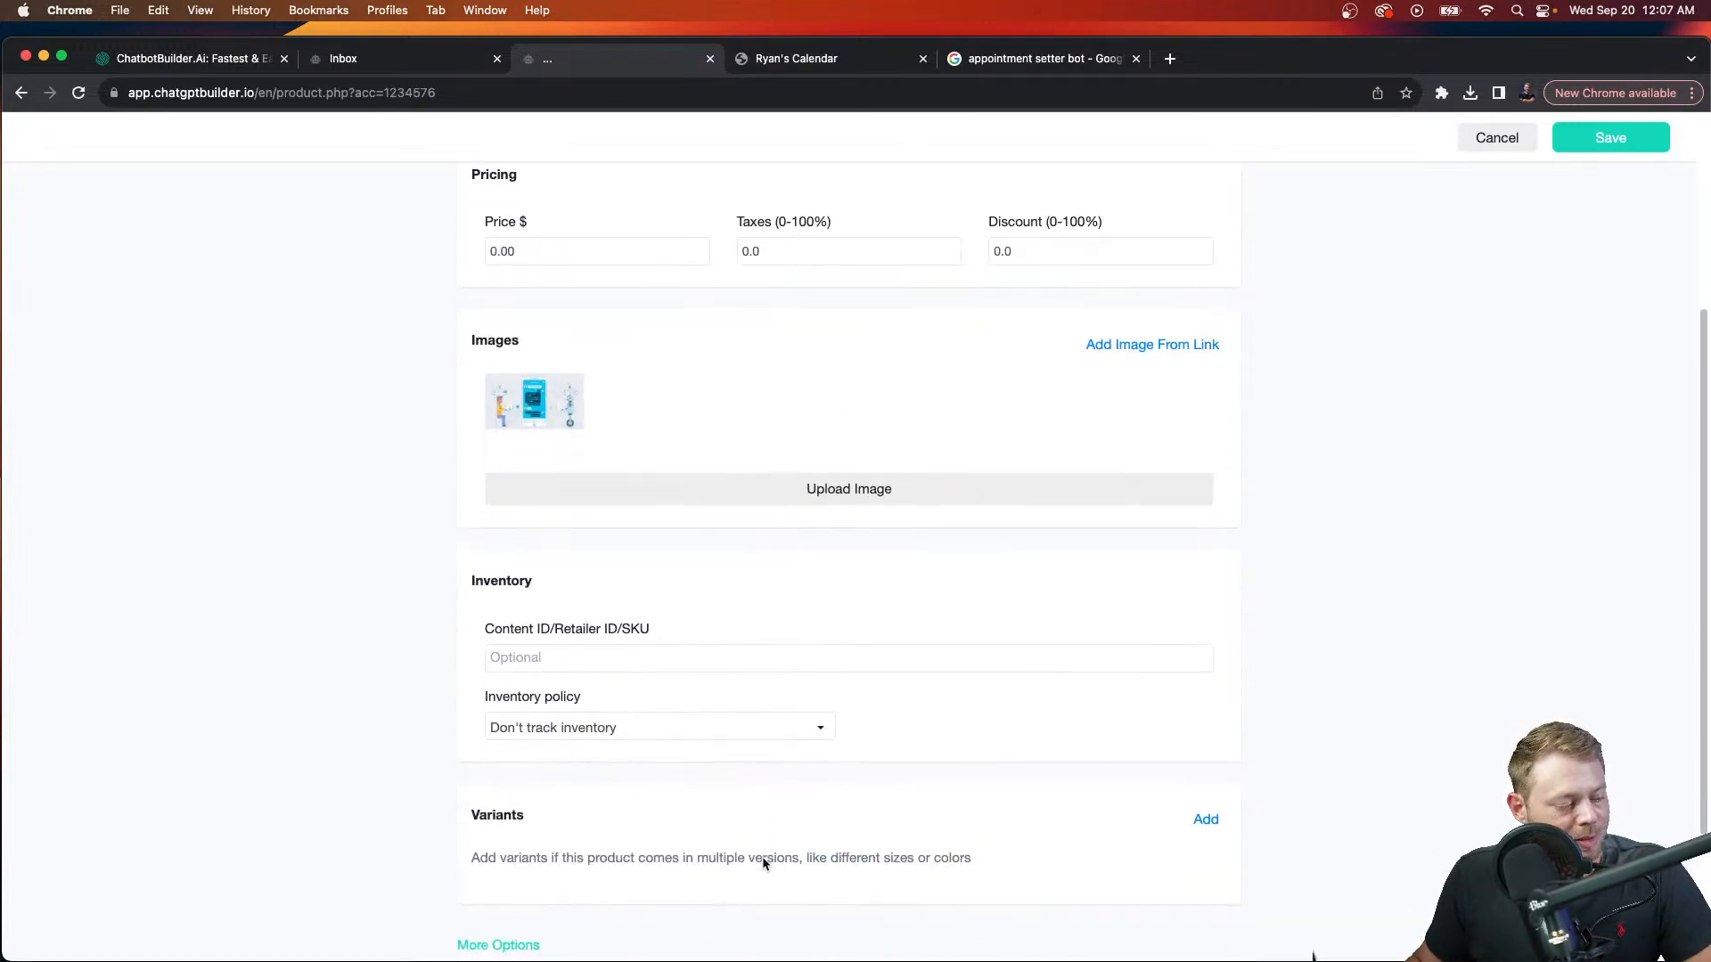
pyautogui.scroll(3, 762, 863)
pyautogui.moveTo(521, 386); pyautogui.dragTo(317, 392)
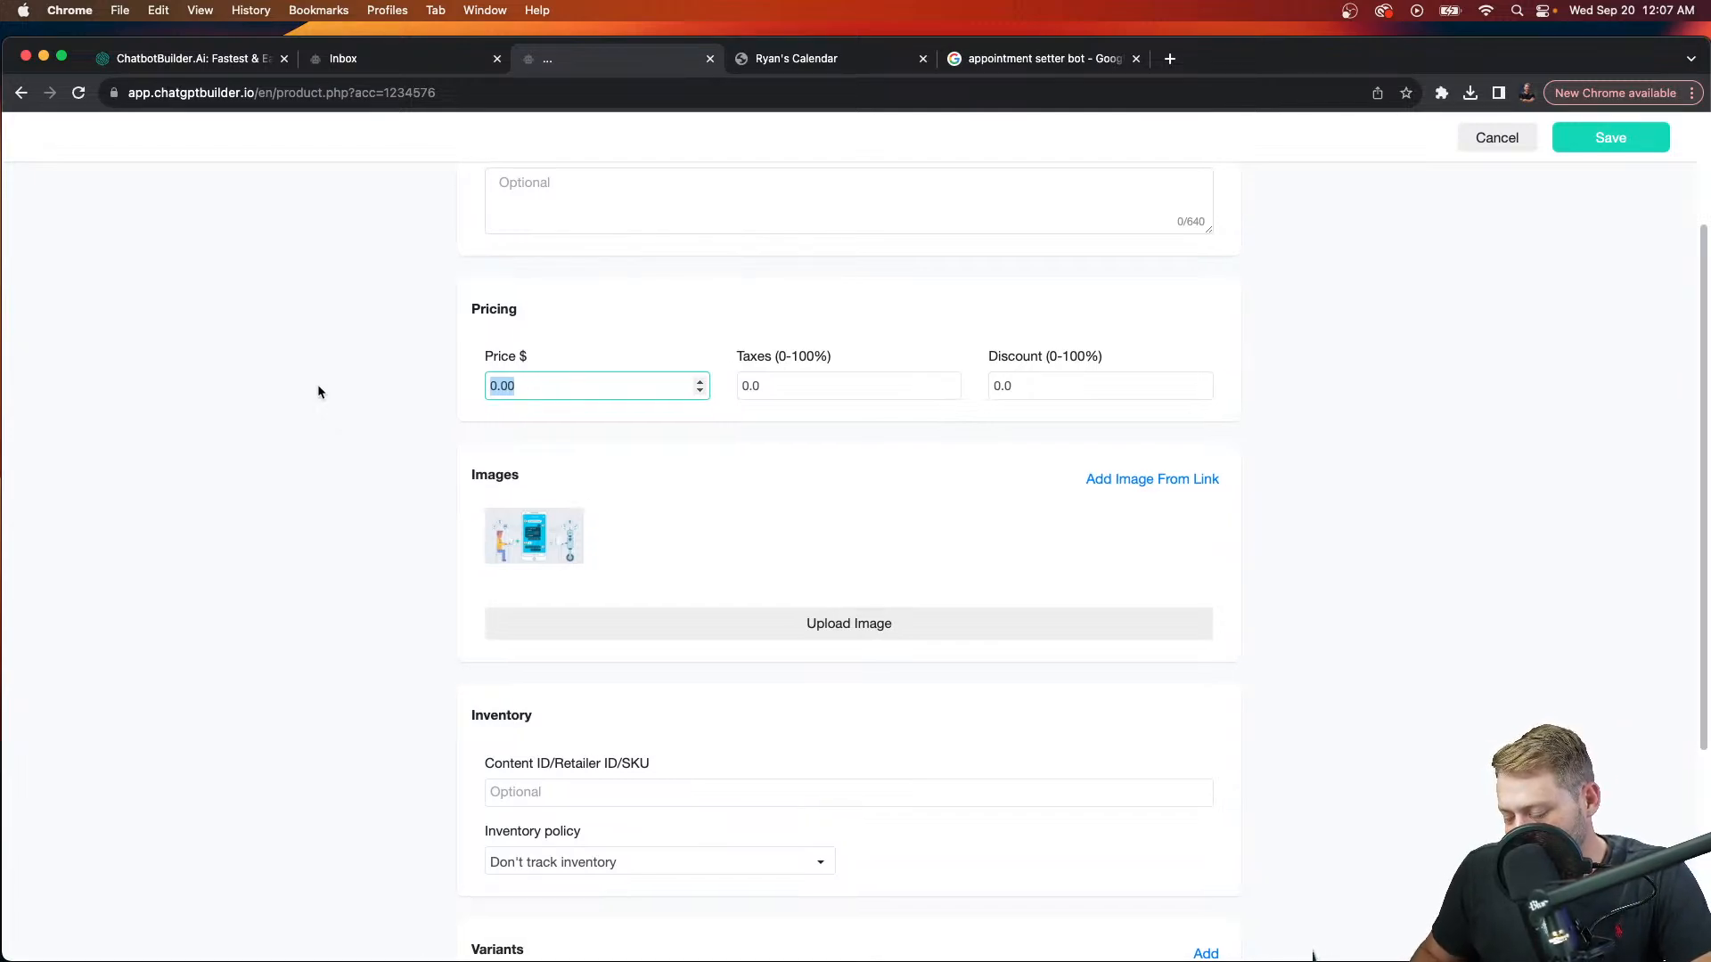
pyautogui.write('699.99')
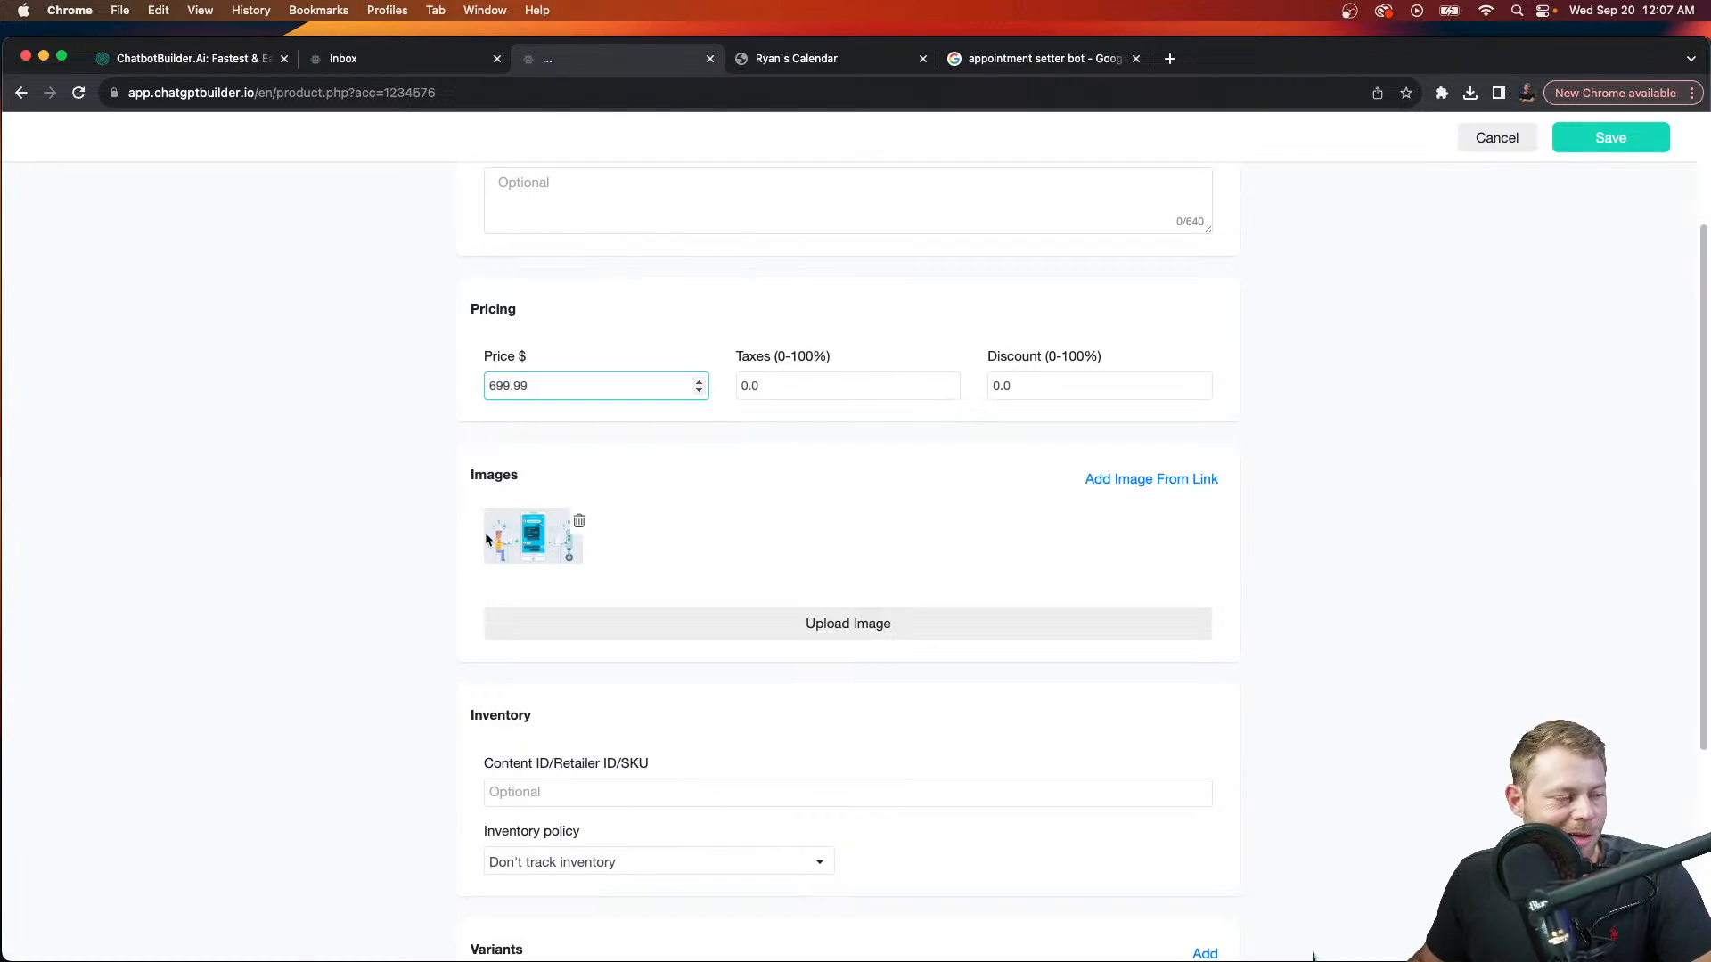
# Step: Add 'with' and the consultant's name to the product name, then save the product
pyautogui.scroll(-5, 1394, 733)
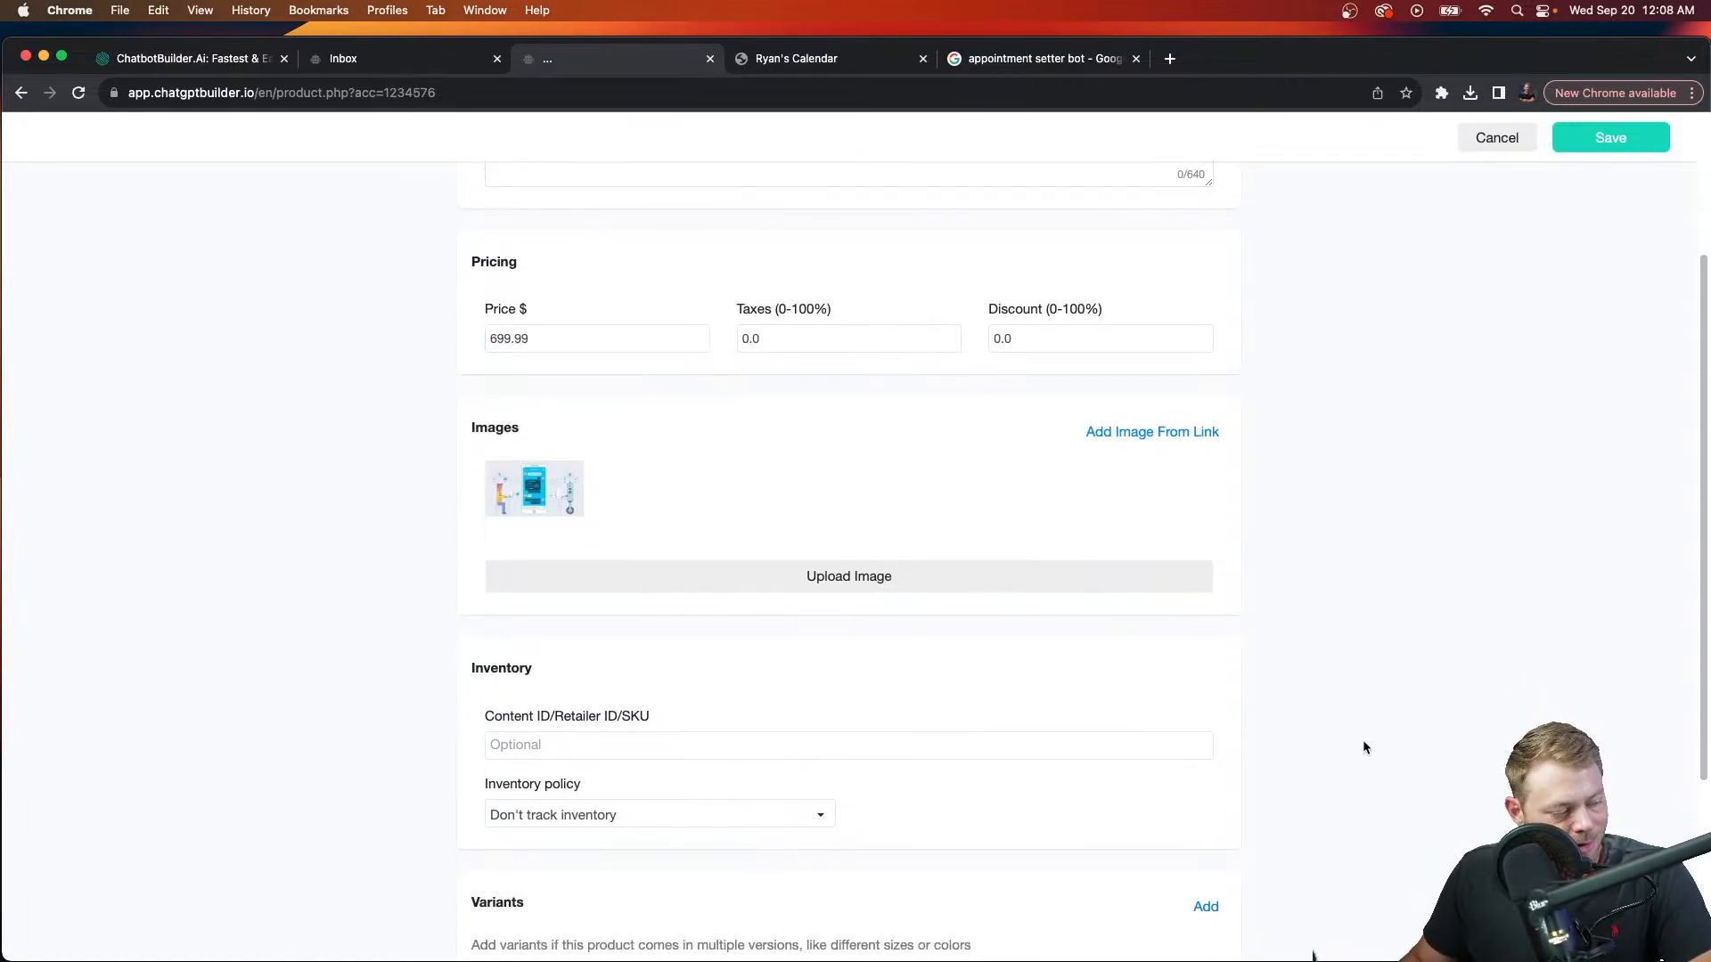
pyautogui.click(495, 739)
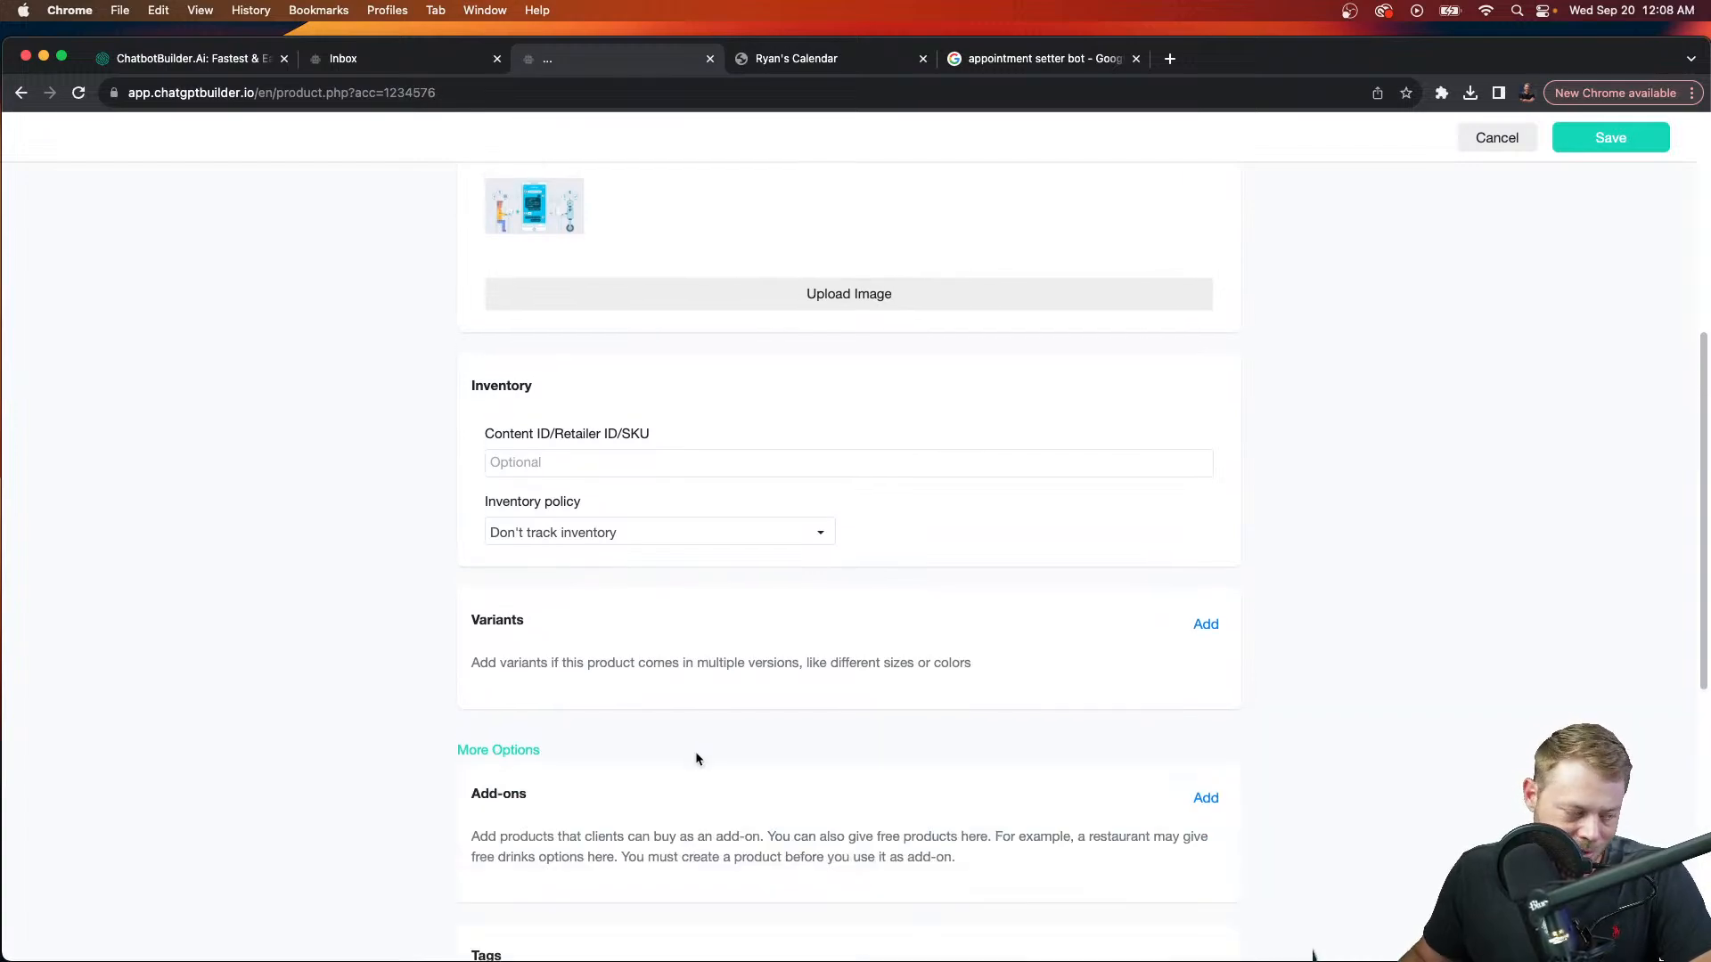
pyautogui.scroll(-3, 695, 757)
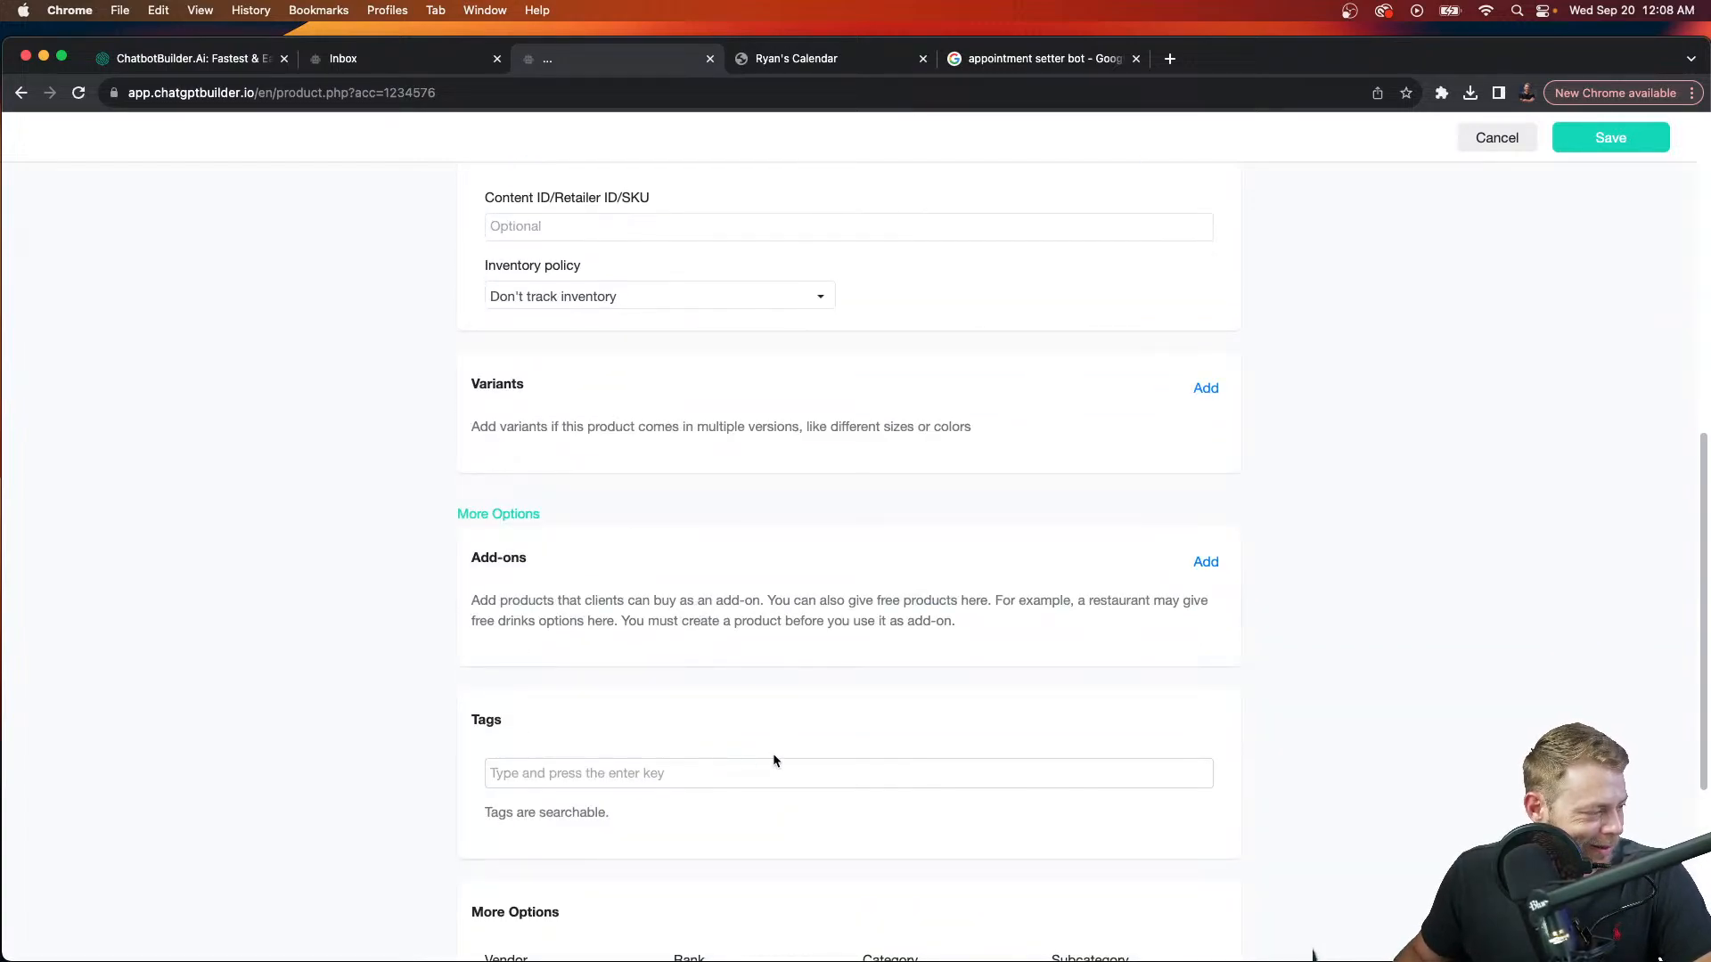
pyautogui.scroll(-5, 688, 720)
pyautogui.scroll(3, 597, 454)
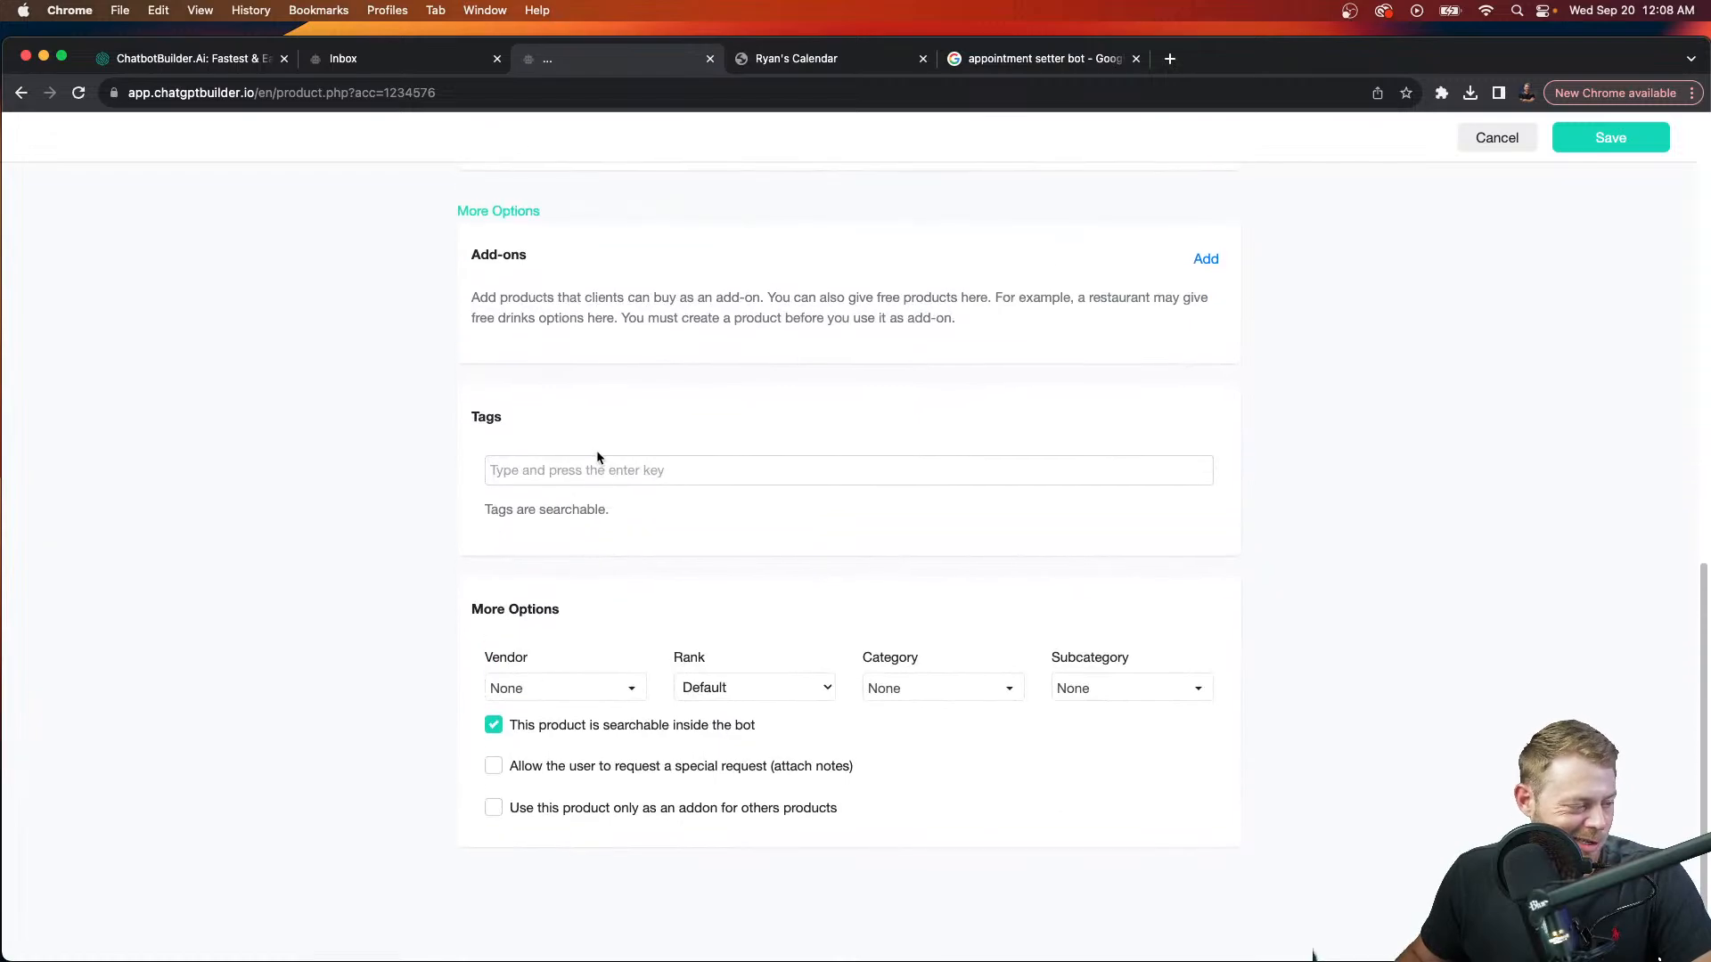
pyautogui.scroll(10, 597, 456)
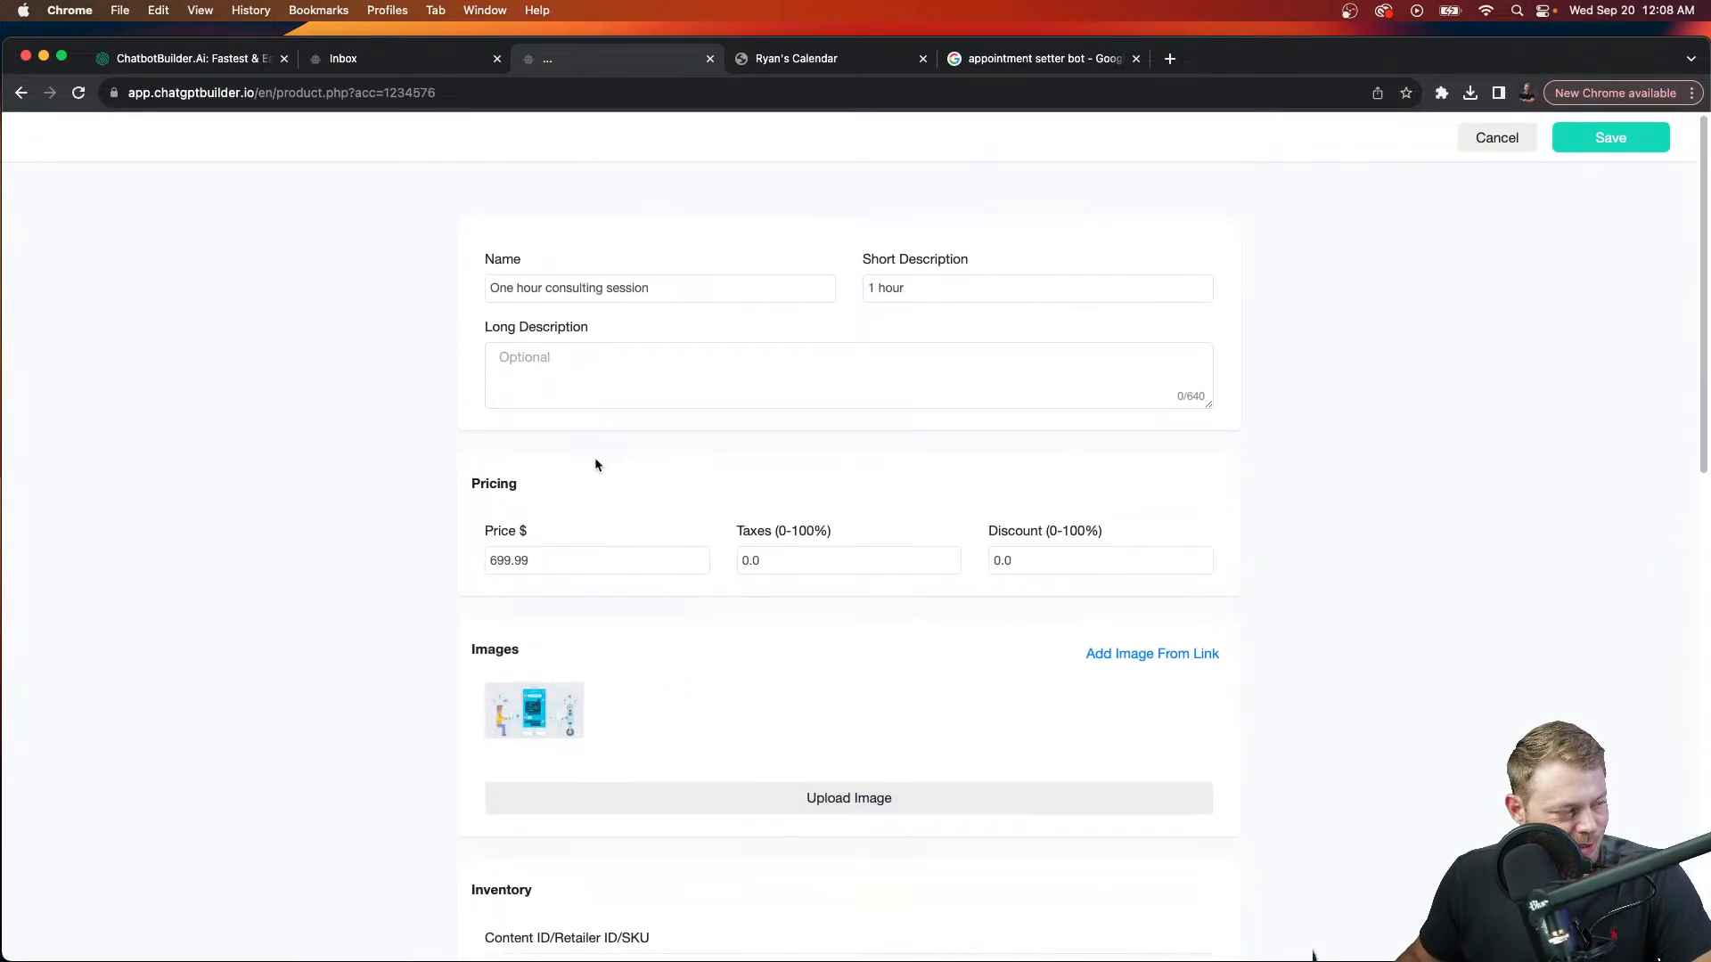
pyautogui.click(670, 288)
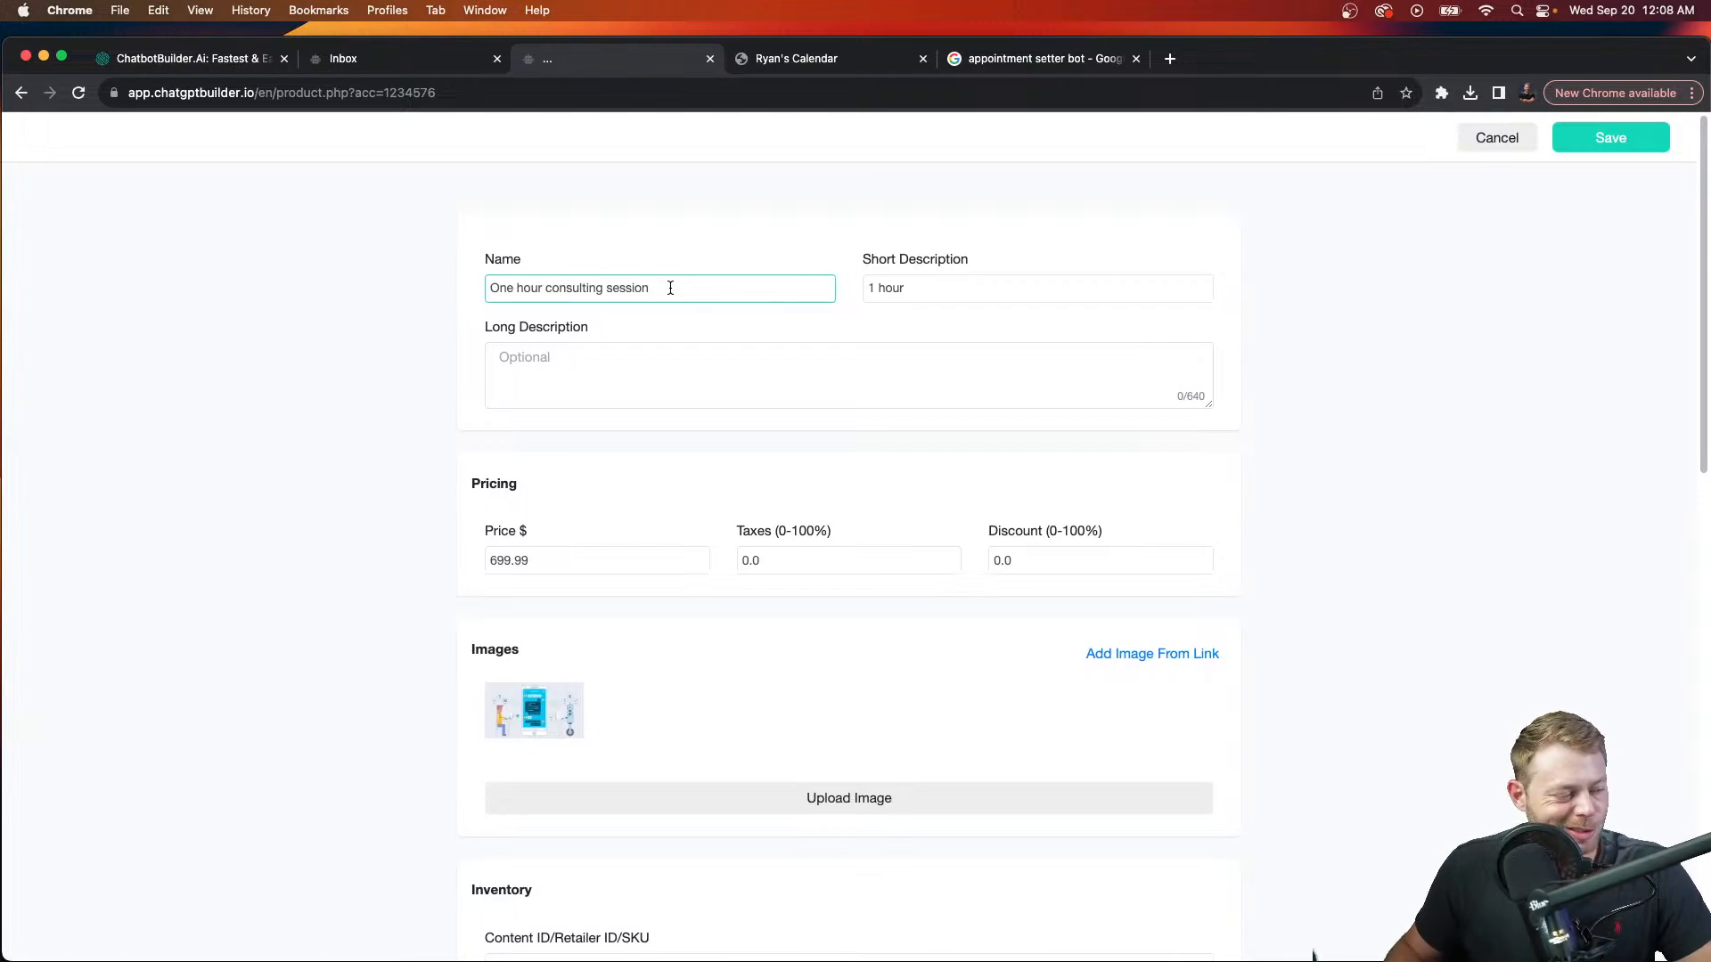
pyautogui.write('with Ryan')
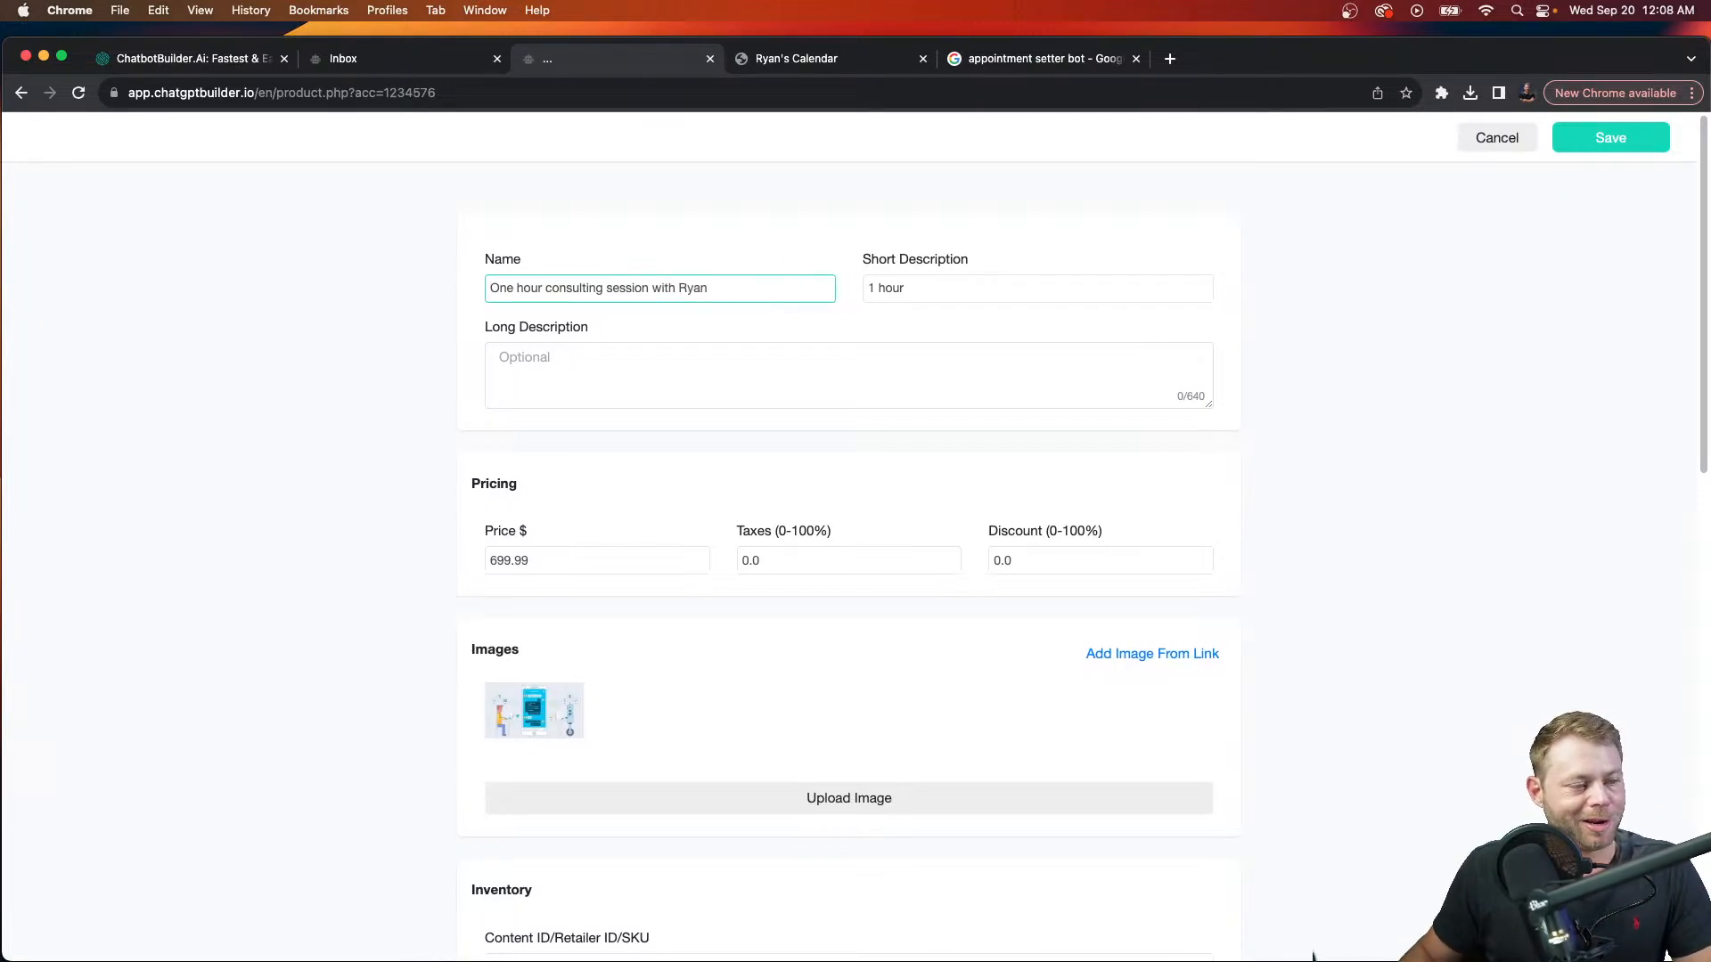
pyautogui.click(1610, 137)
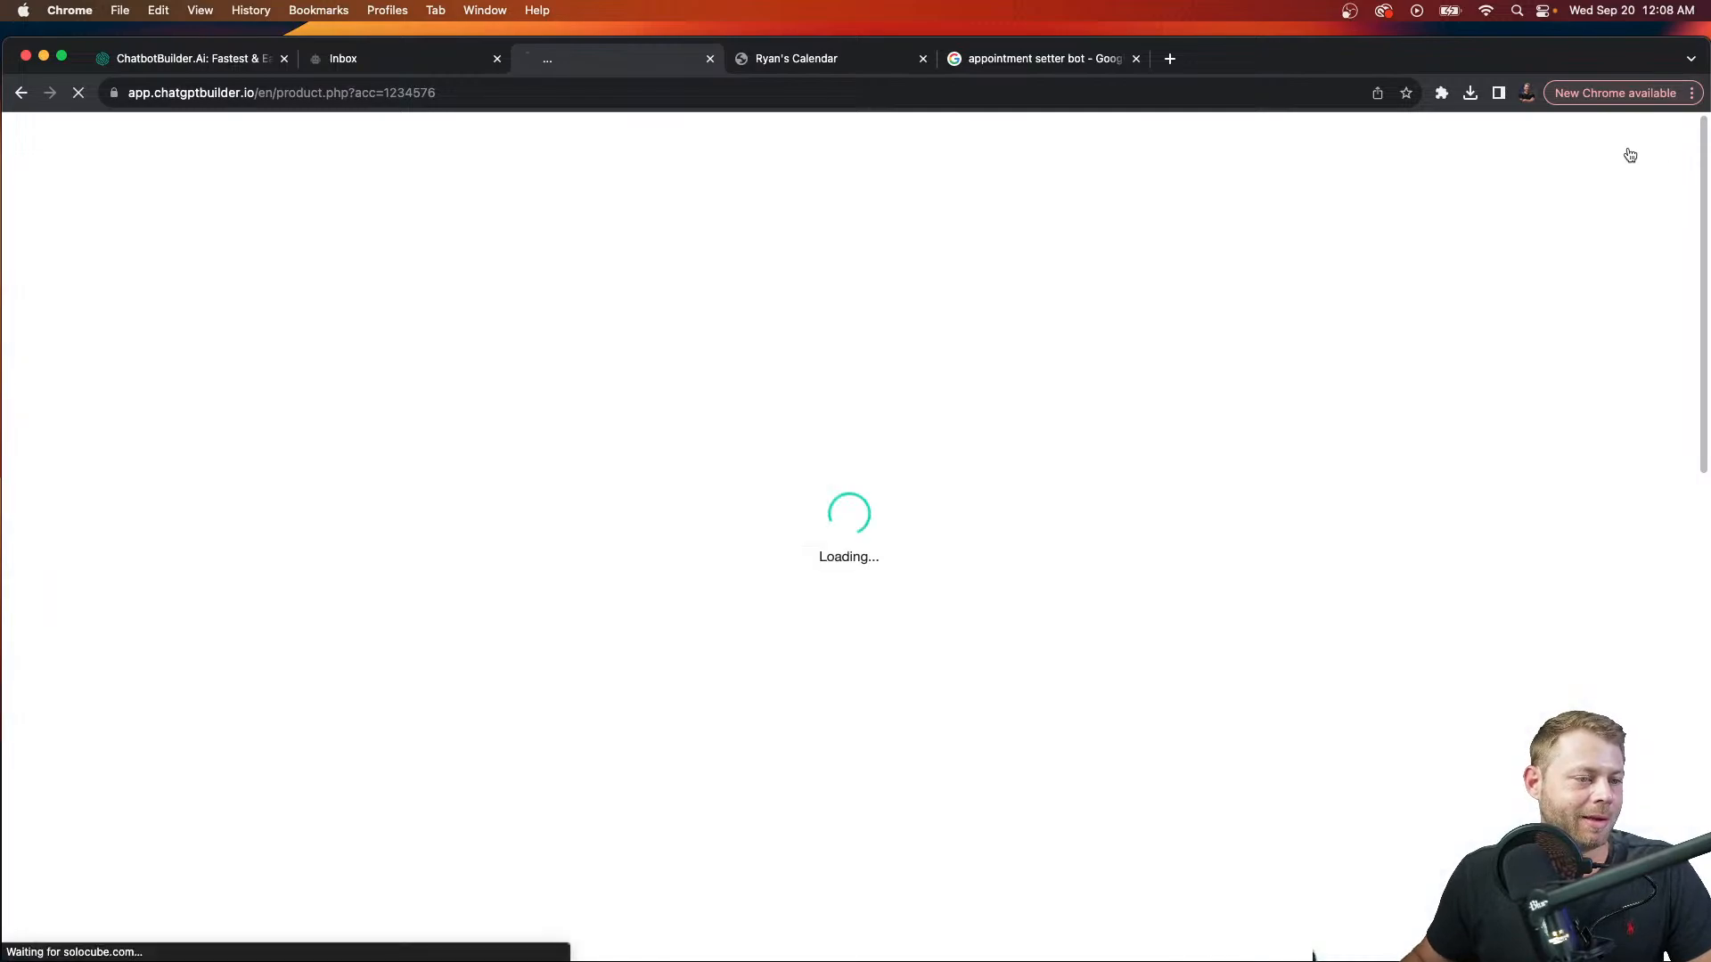
pyautogui.click(1302, 465)
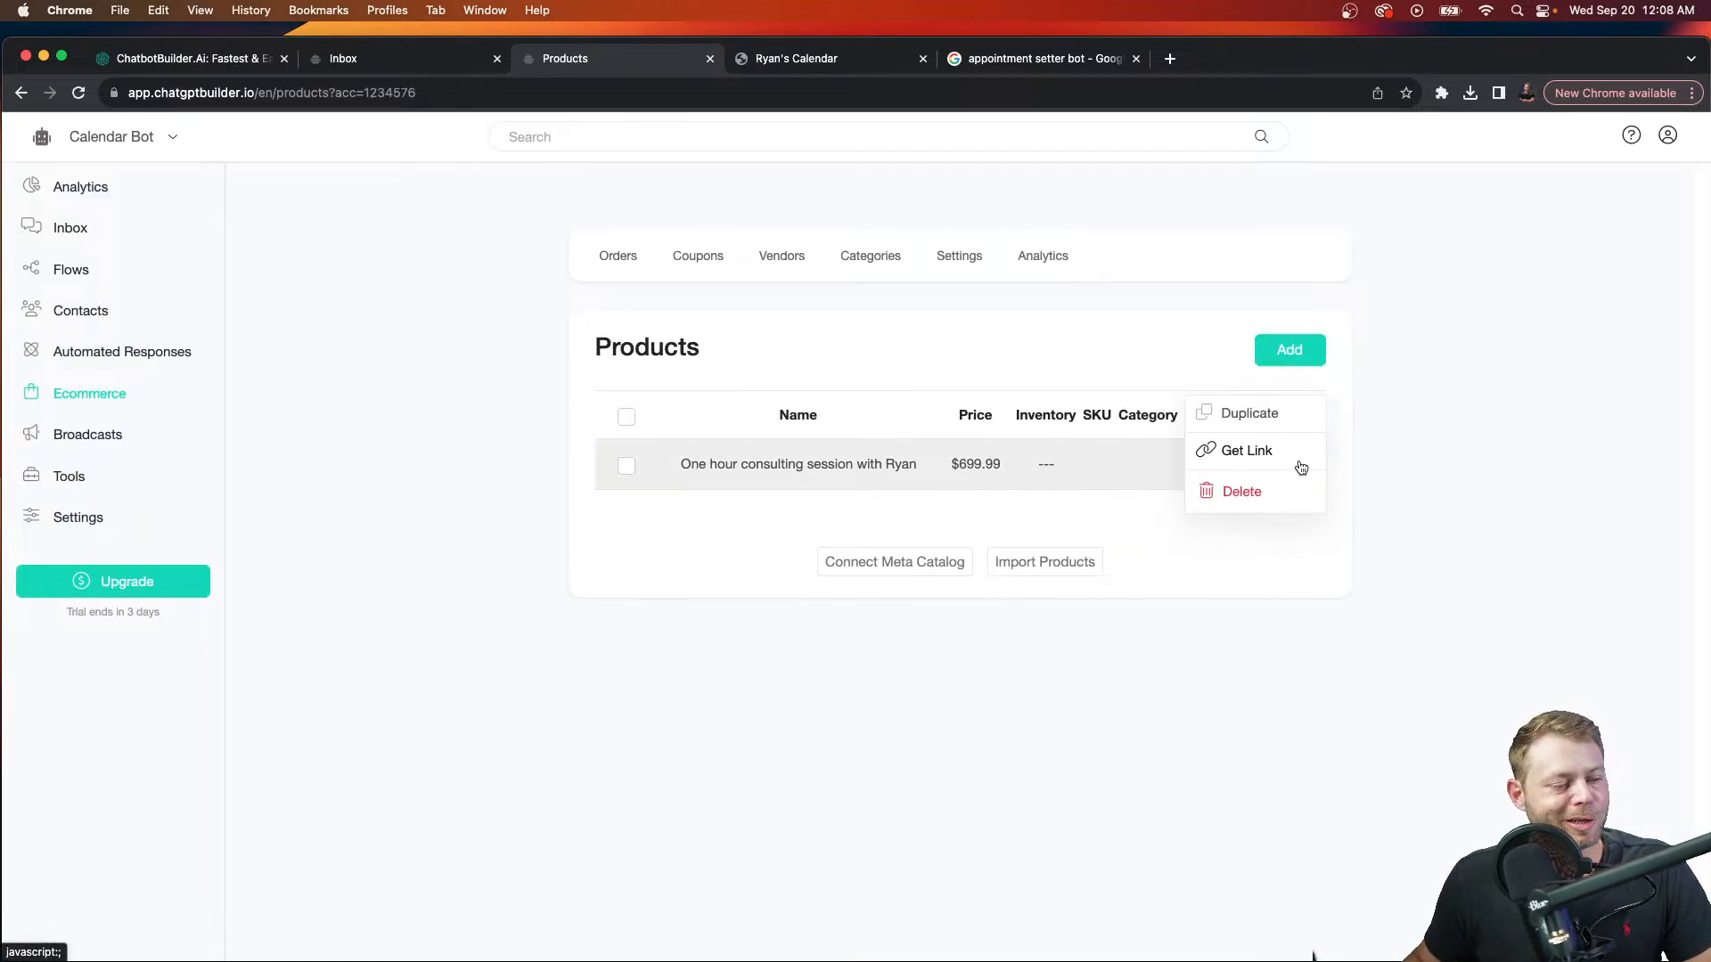
# Step: Duplicate the session, rename the copy for another consultant, and save it at $699.99
pyautogui.click(1282, 417)
pyautogui.doubleClick(698, 288)
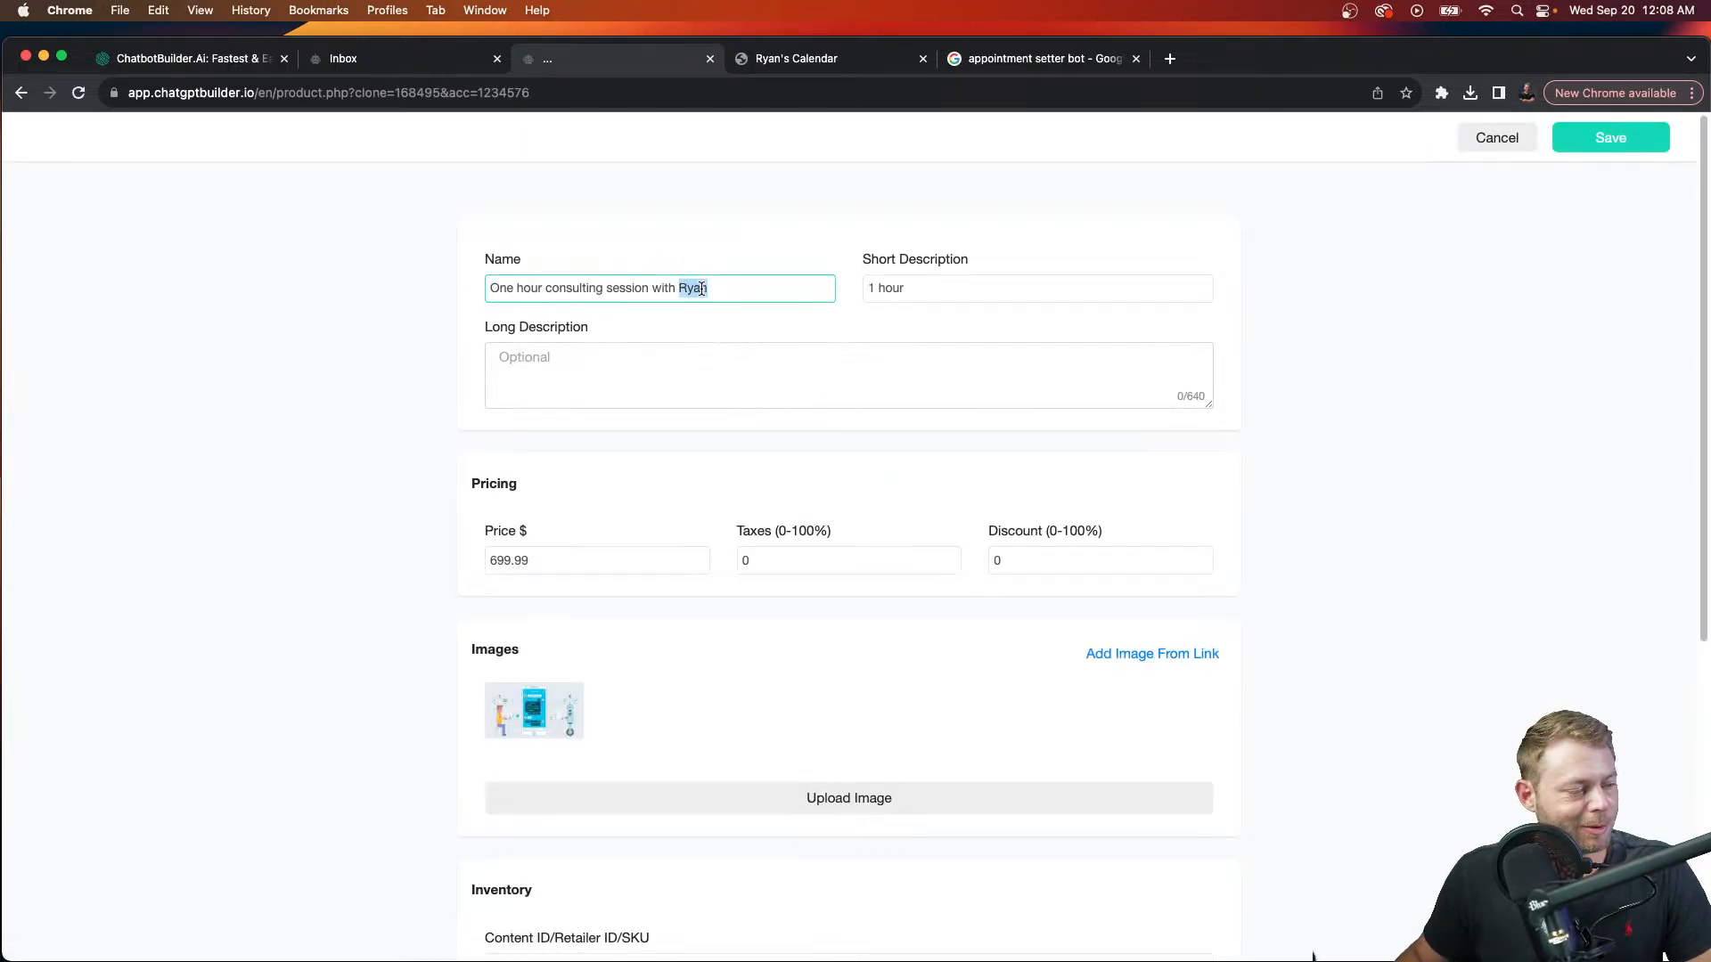
pyautogui.write('Fred')
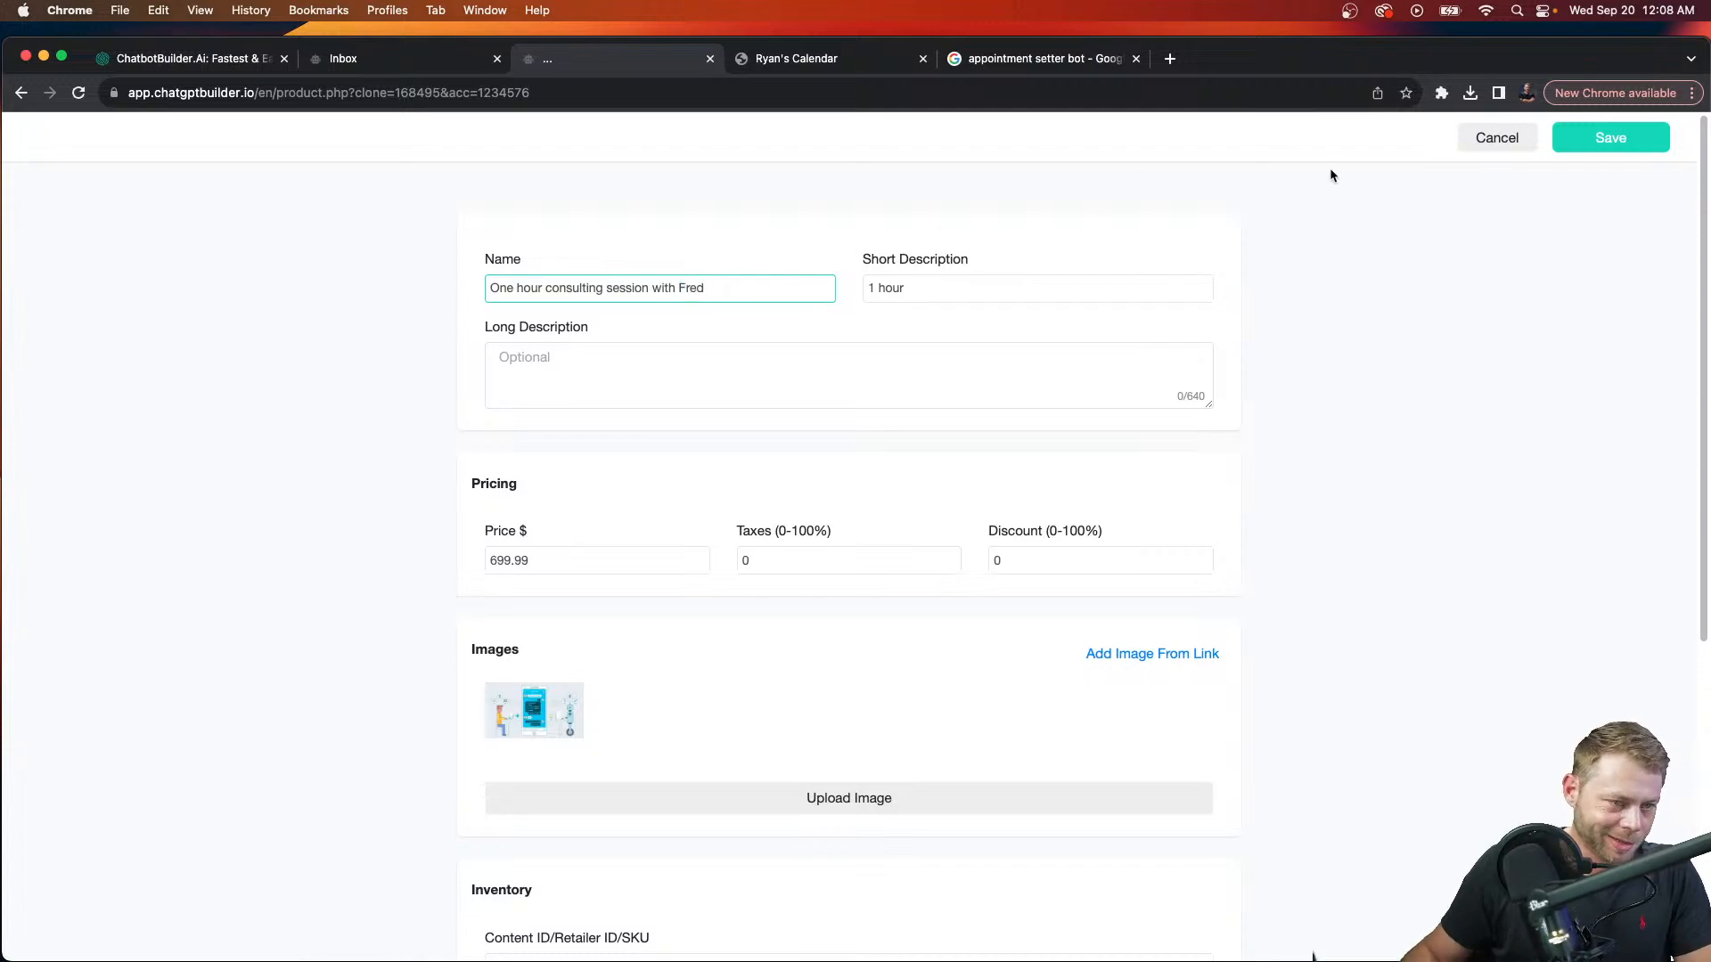
pyautogui.click(1610, 137)
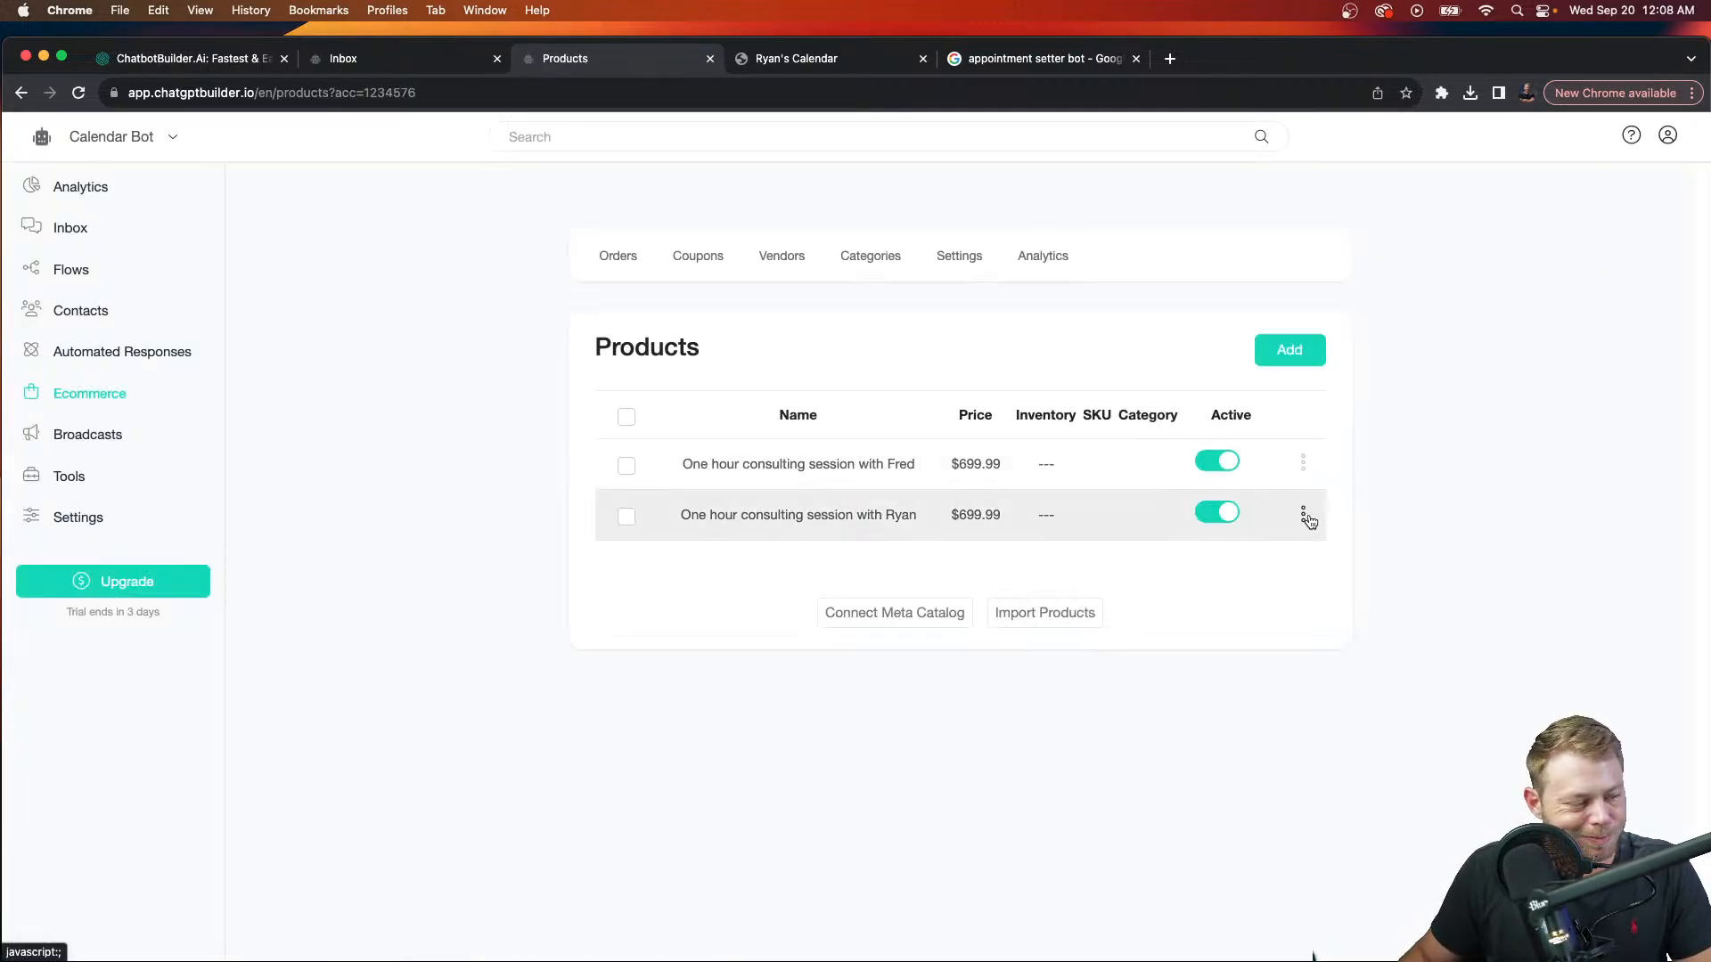
# Step: Duplicate it again, rename it for the CEO consultant, set price 899.99, and save
pyautogui.click(1303, 515)
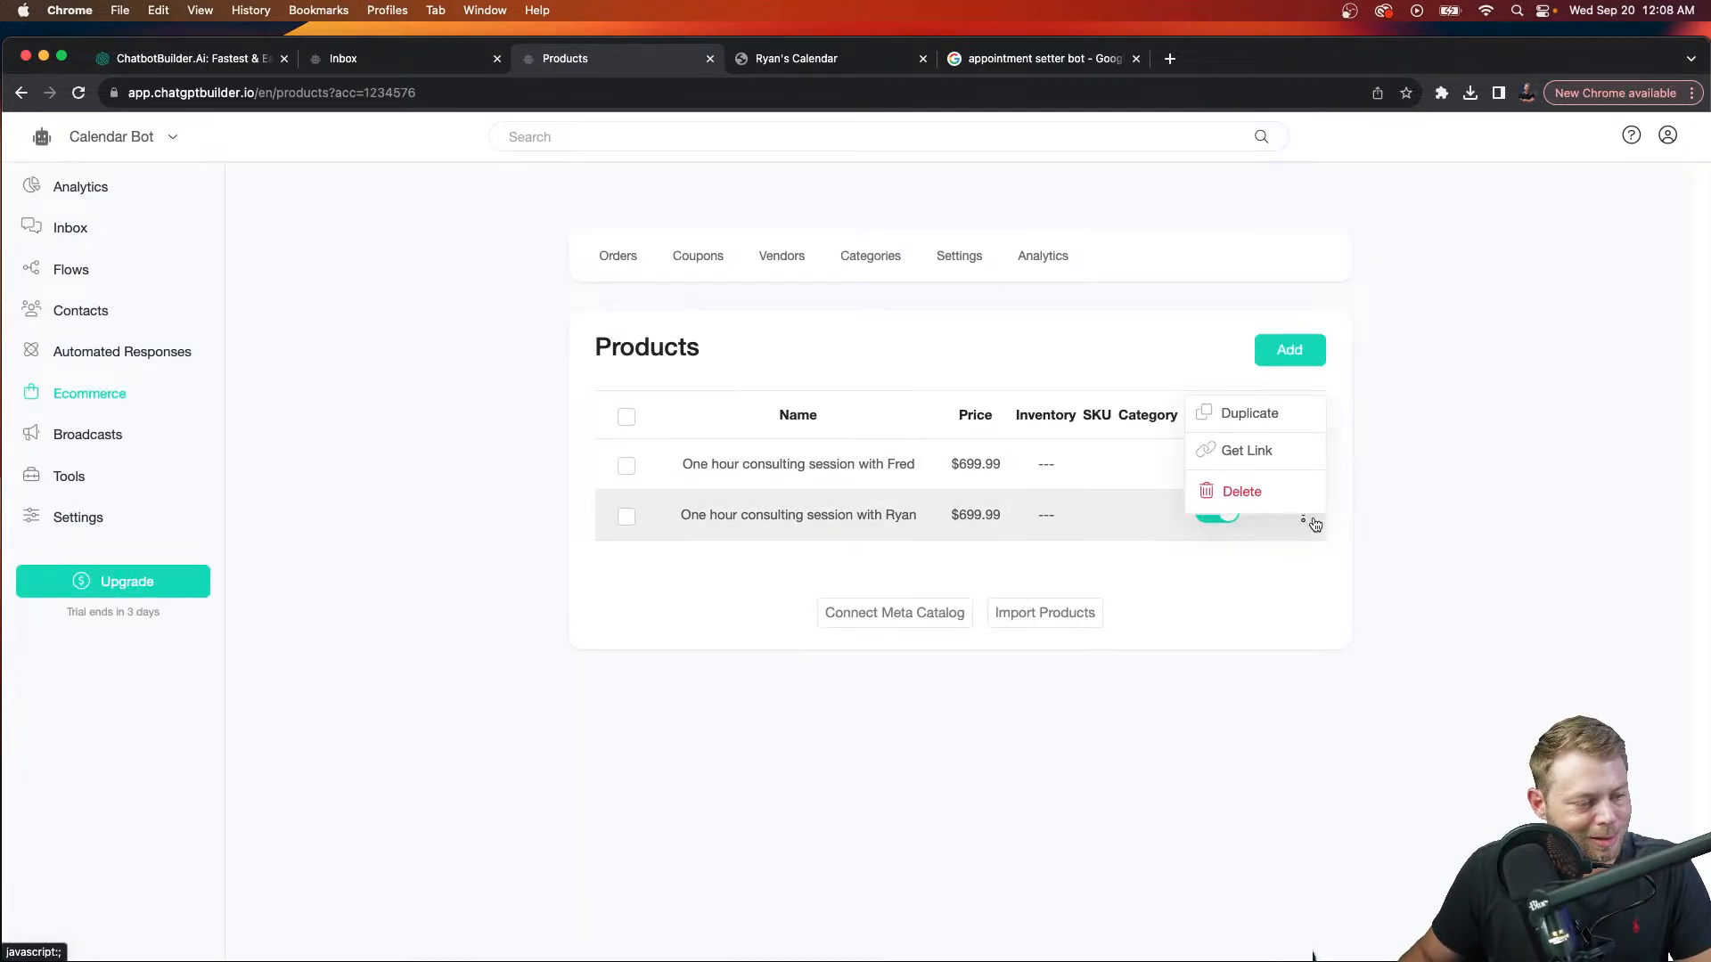
pyautogui.click(1287, 415)
pyautogui.doubleClick(693, 289)
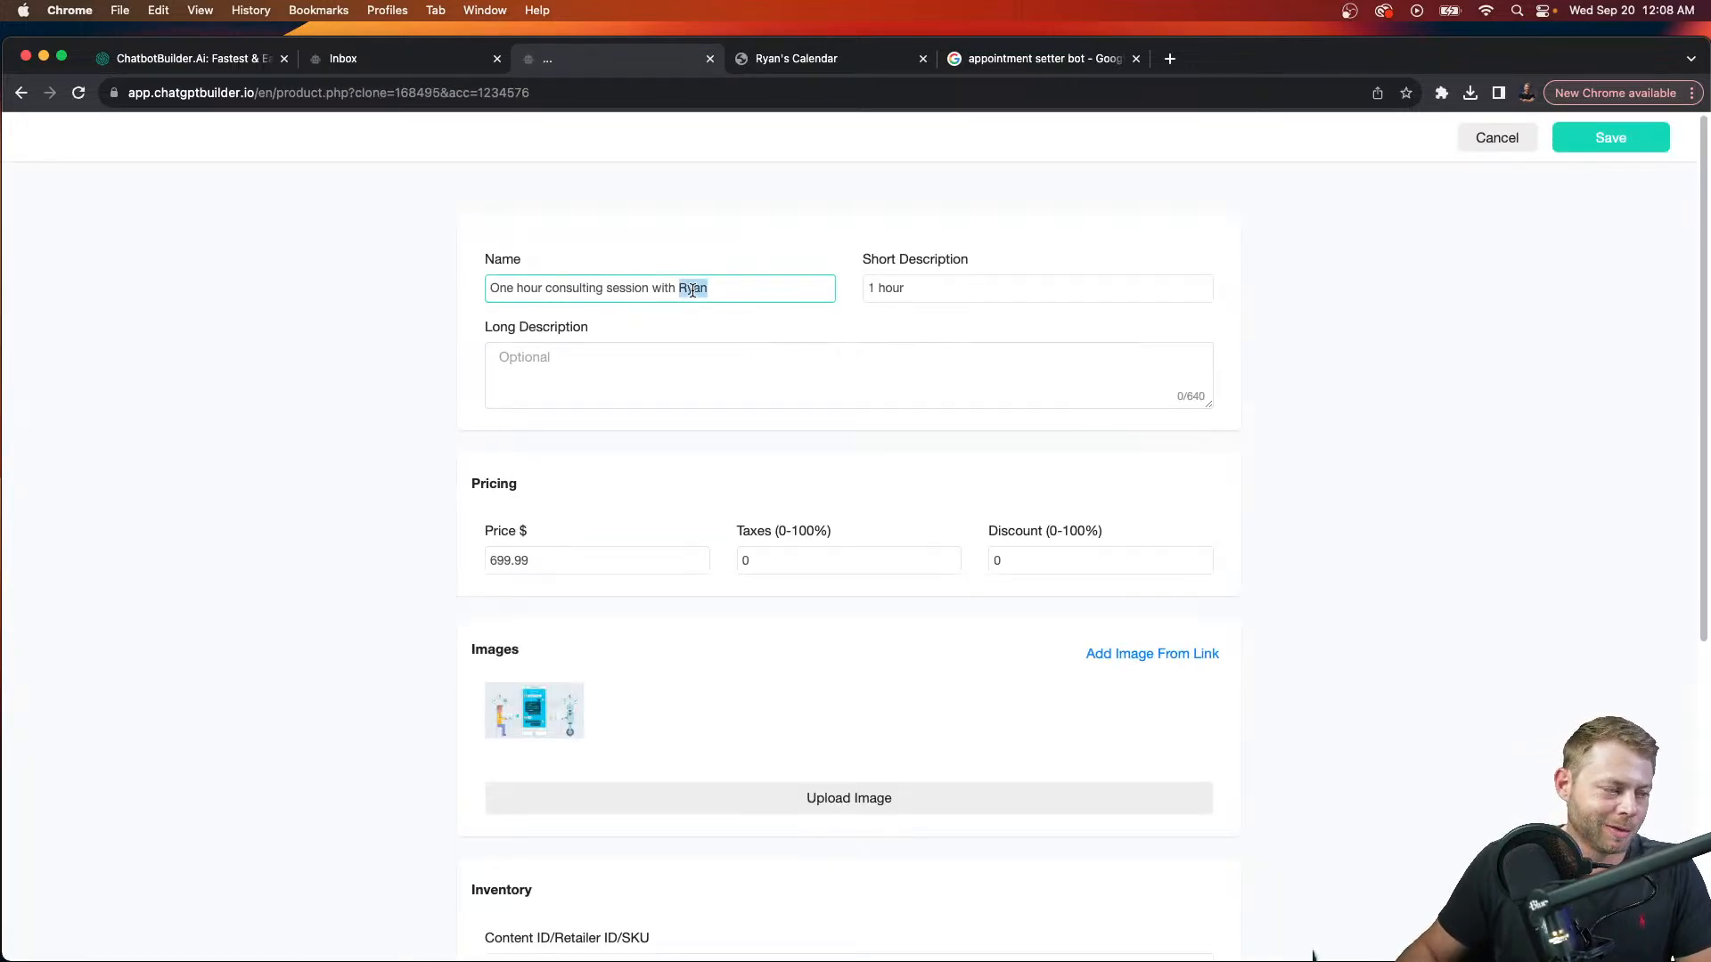
pyautogui.write('Mar')
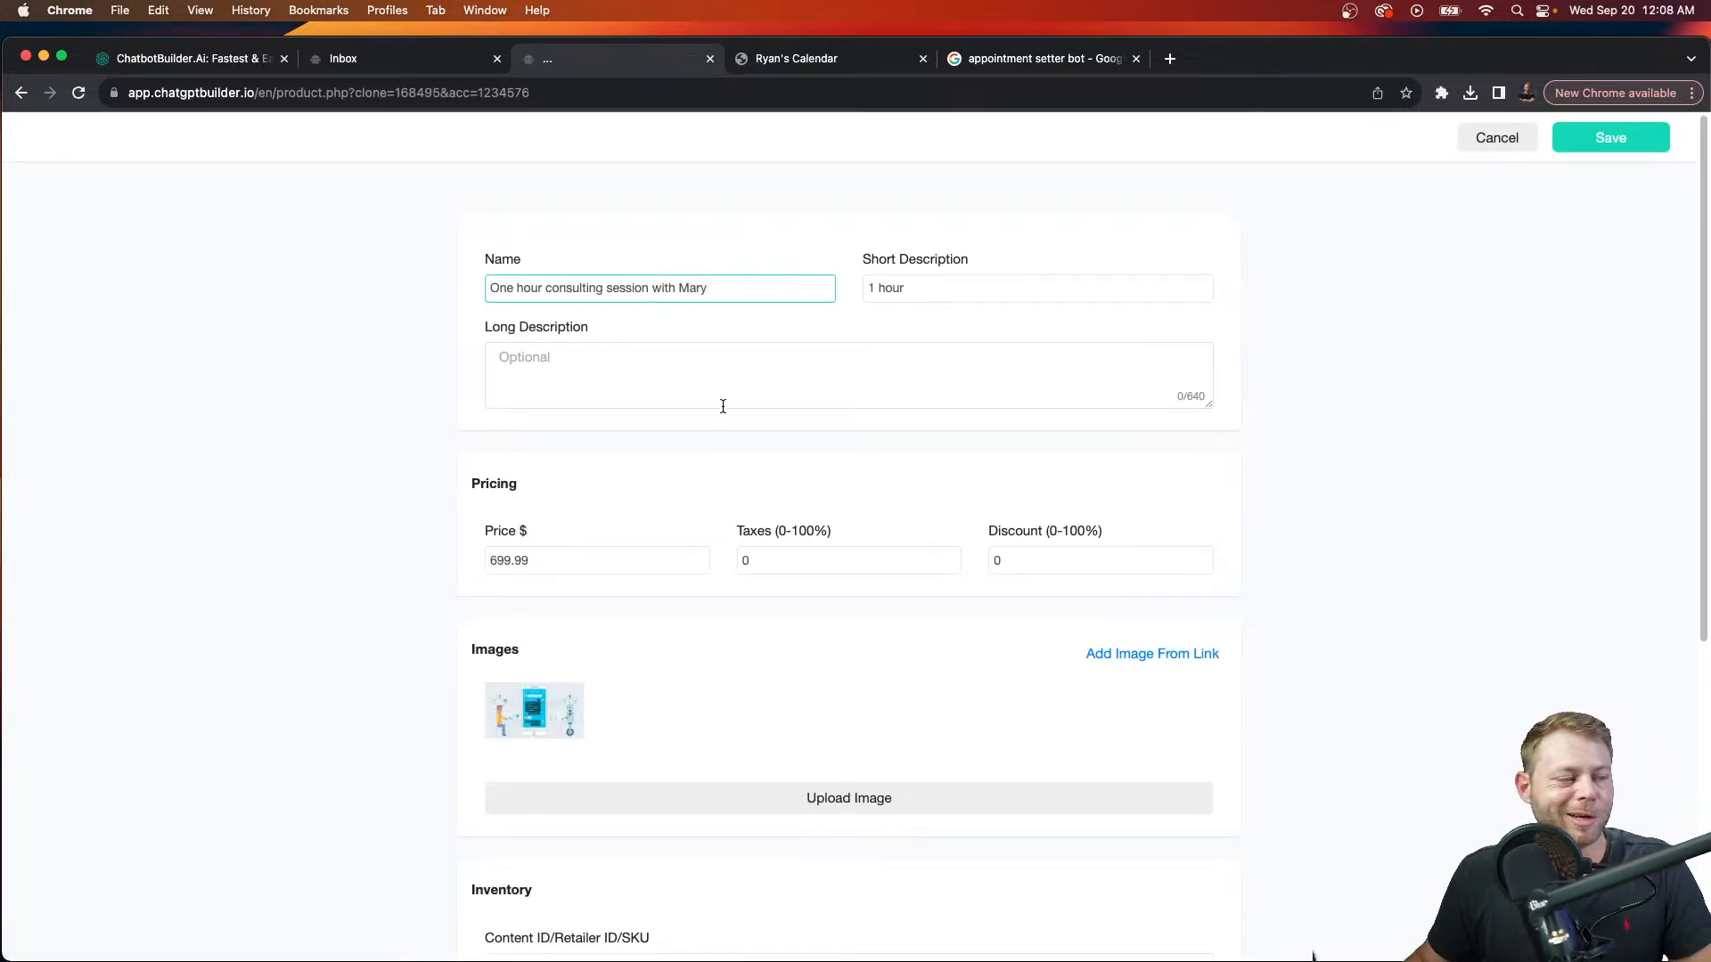
pyautogui.scroll(-2, 686, 535)
pyautogui.doubleClick(626, 507)
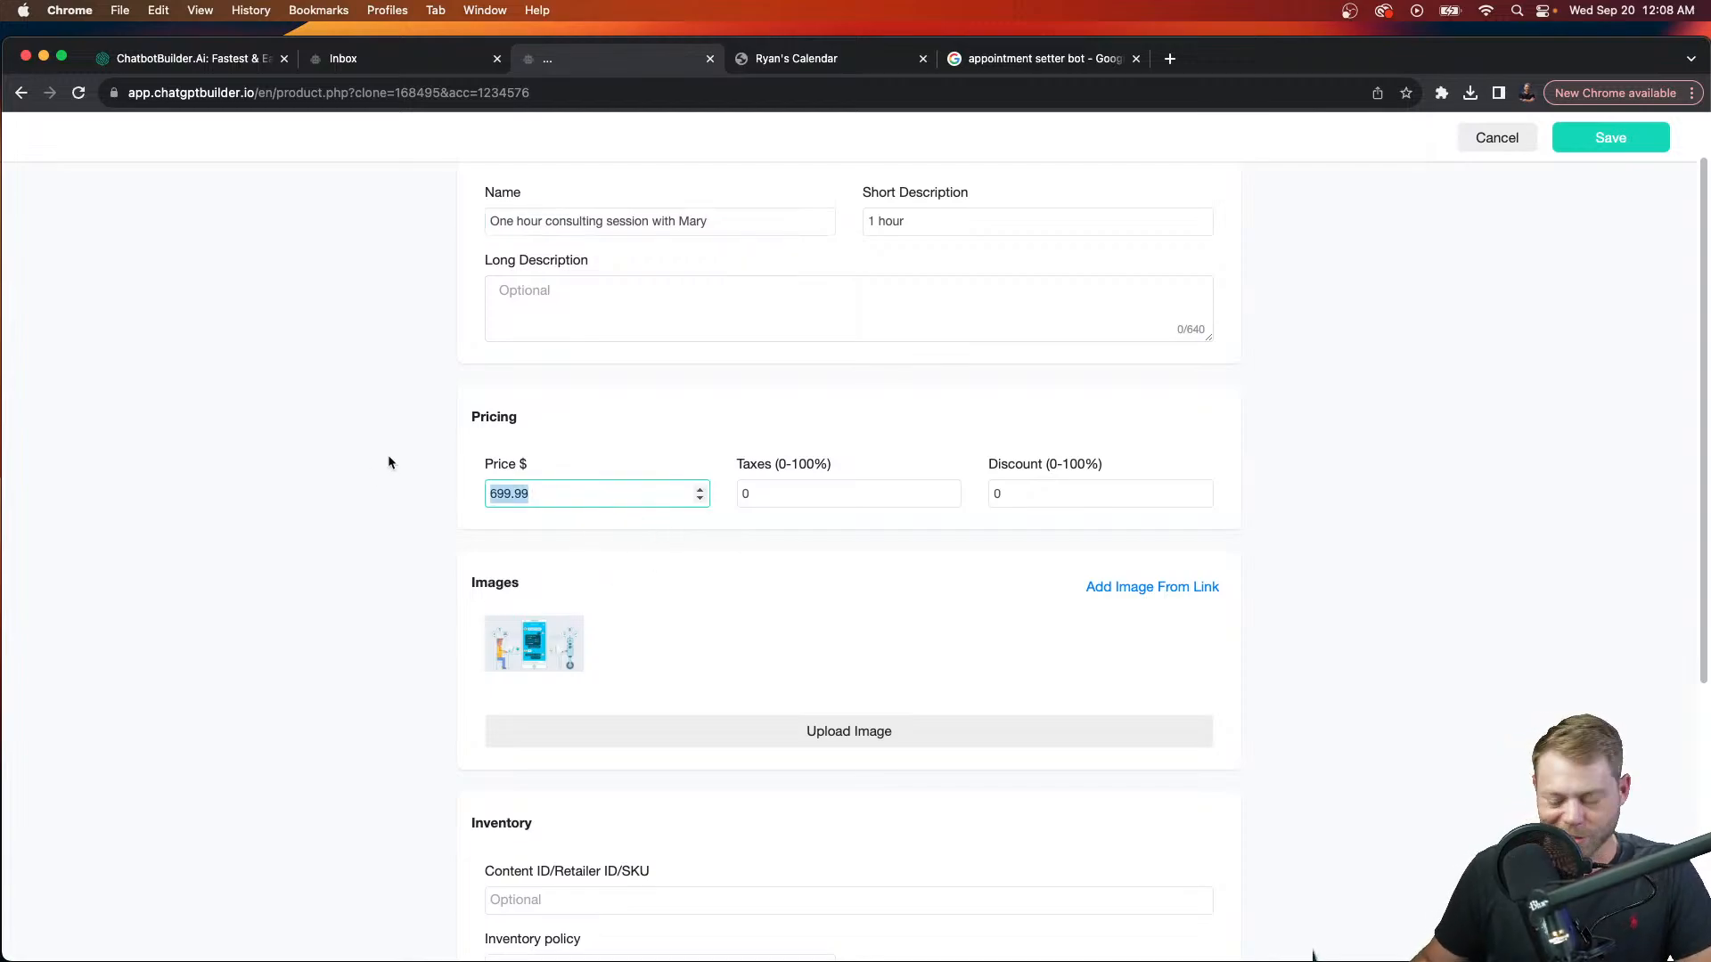
pyautogui.write('899')
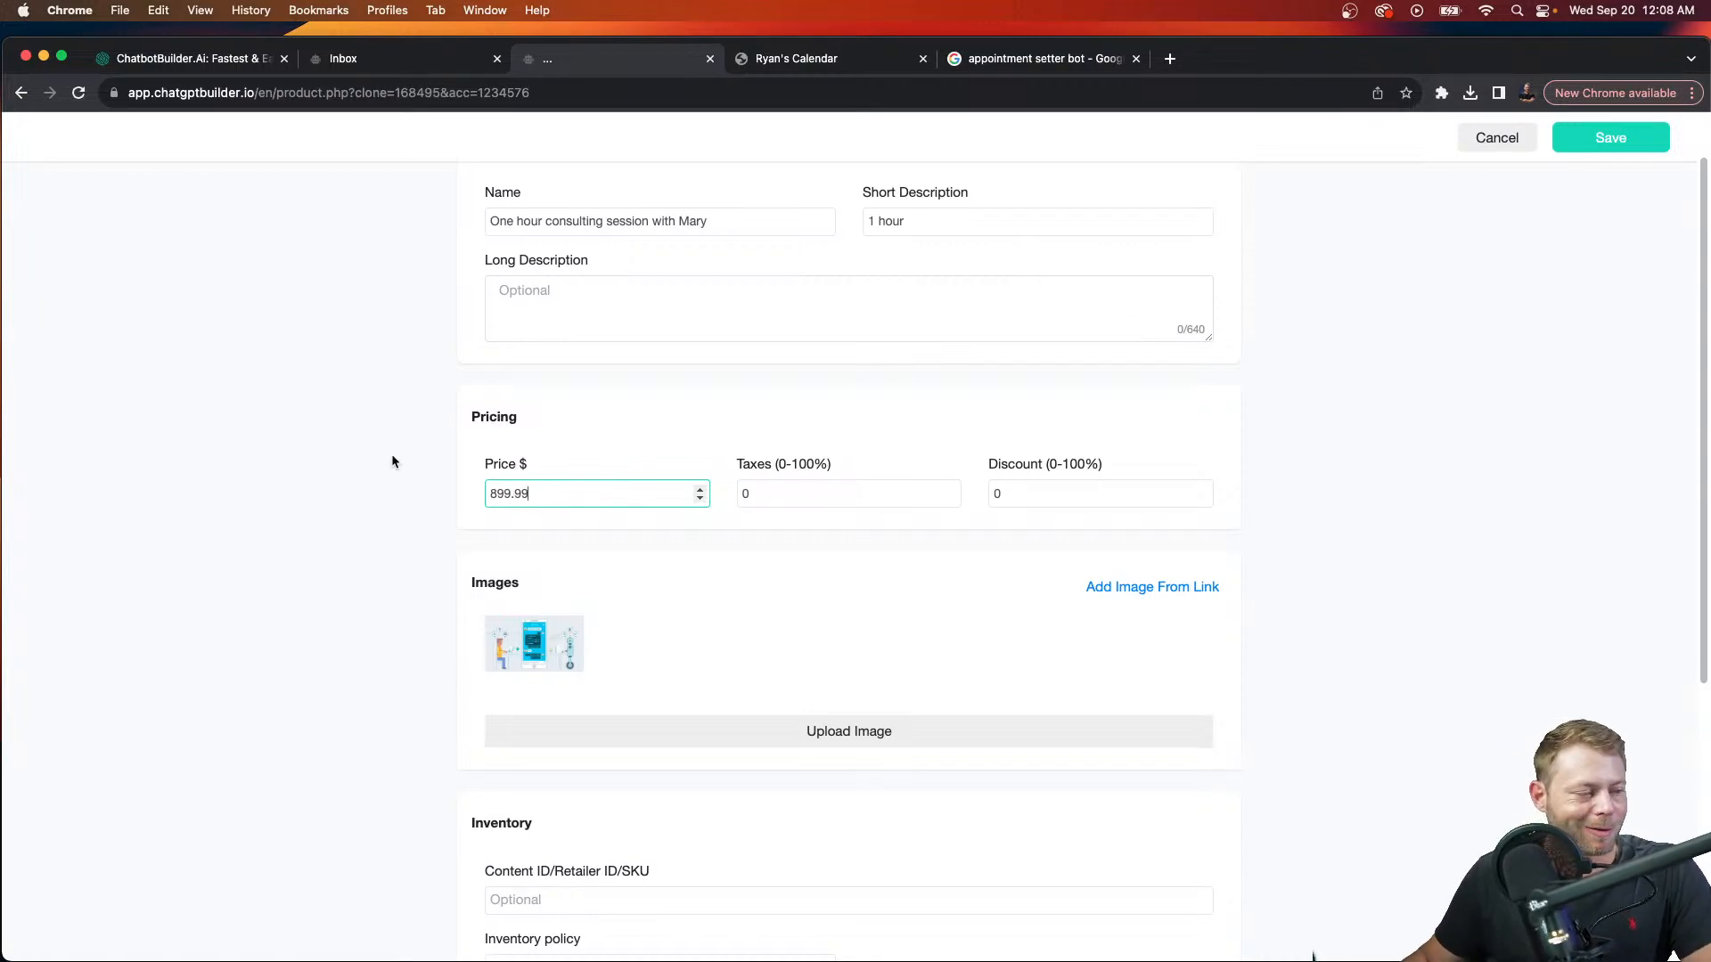
pyautogui.scroll(-1, 1298, 321)
pyautogui.click(1343, 406)
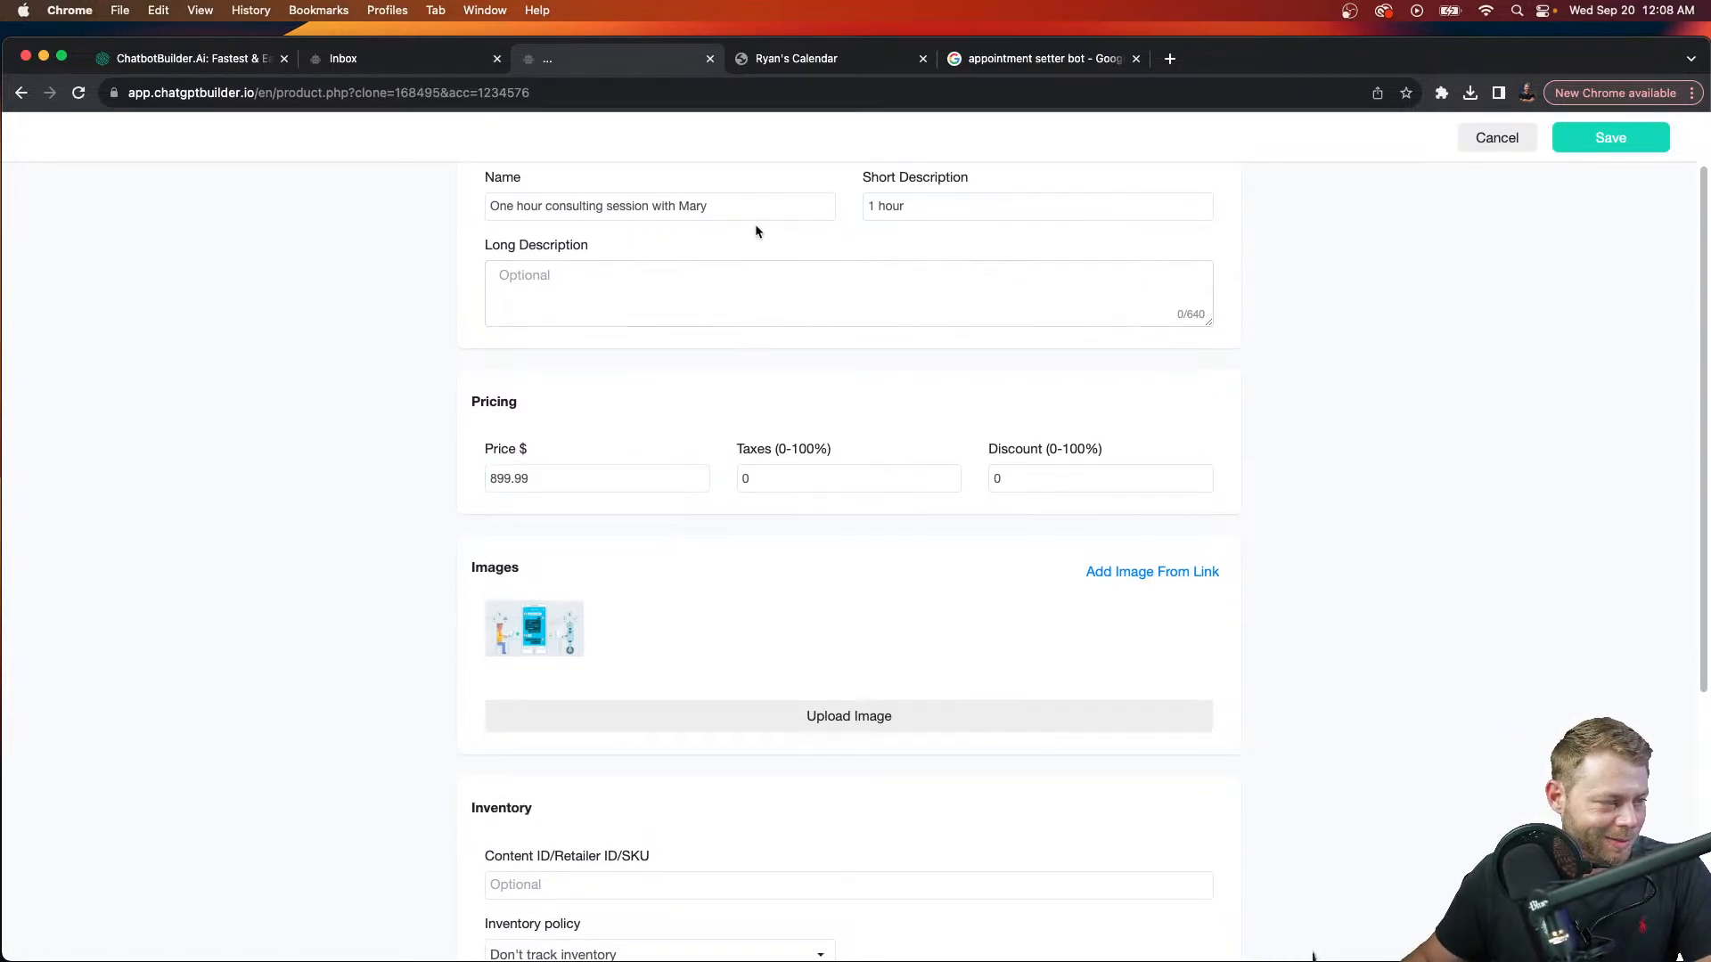
pyautogui.click(730, 209)
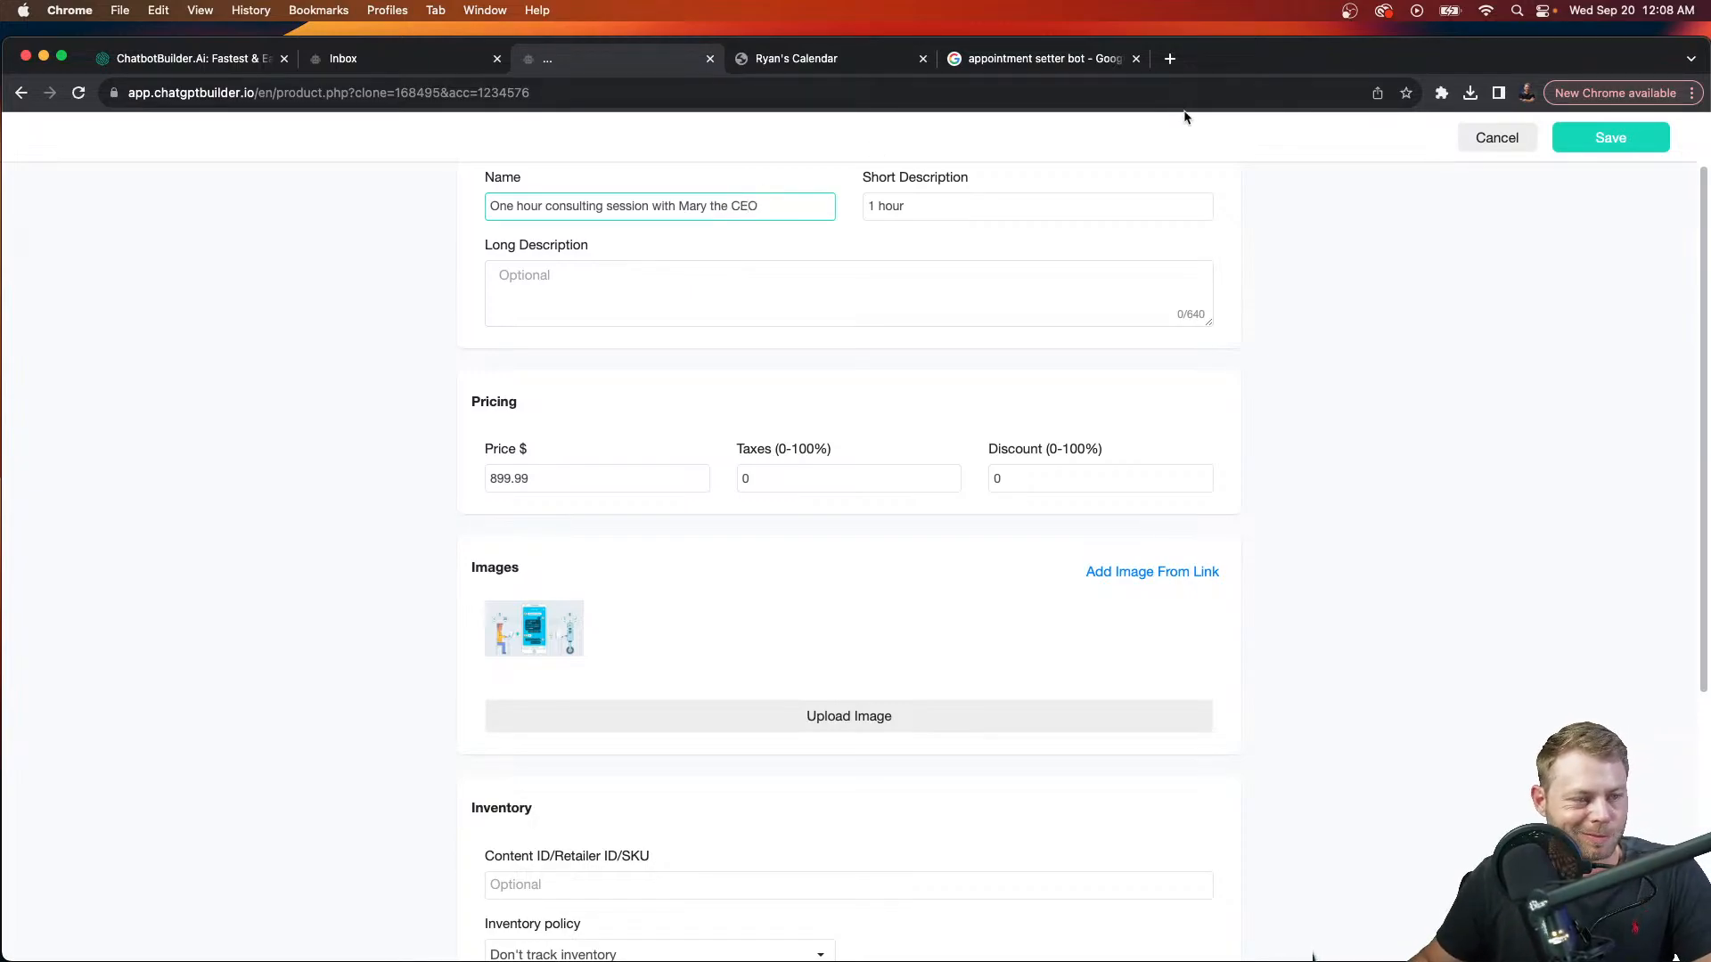
pyautogui.click(1570, 145)
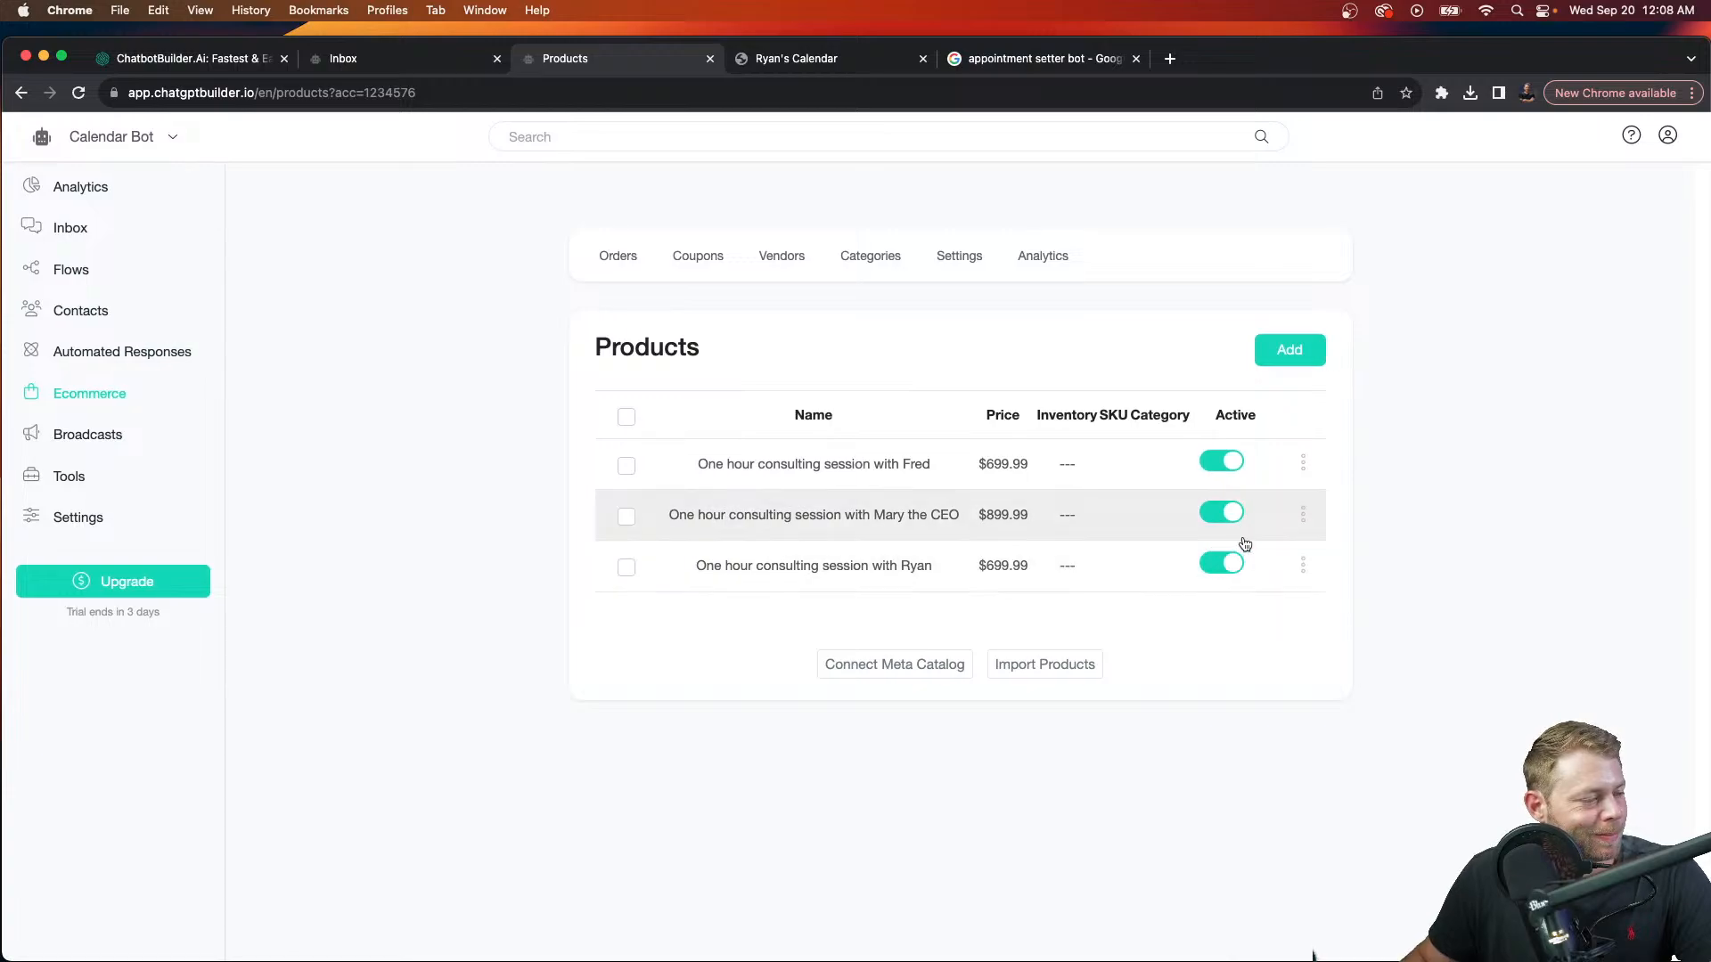
# Step: Copy the first session product's web chat link and load it in the calendar tab
pyautogui.click(1303, 461)
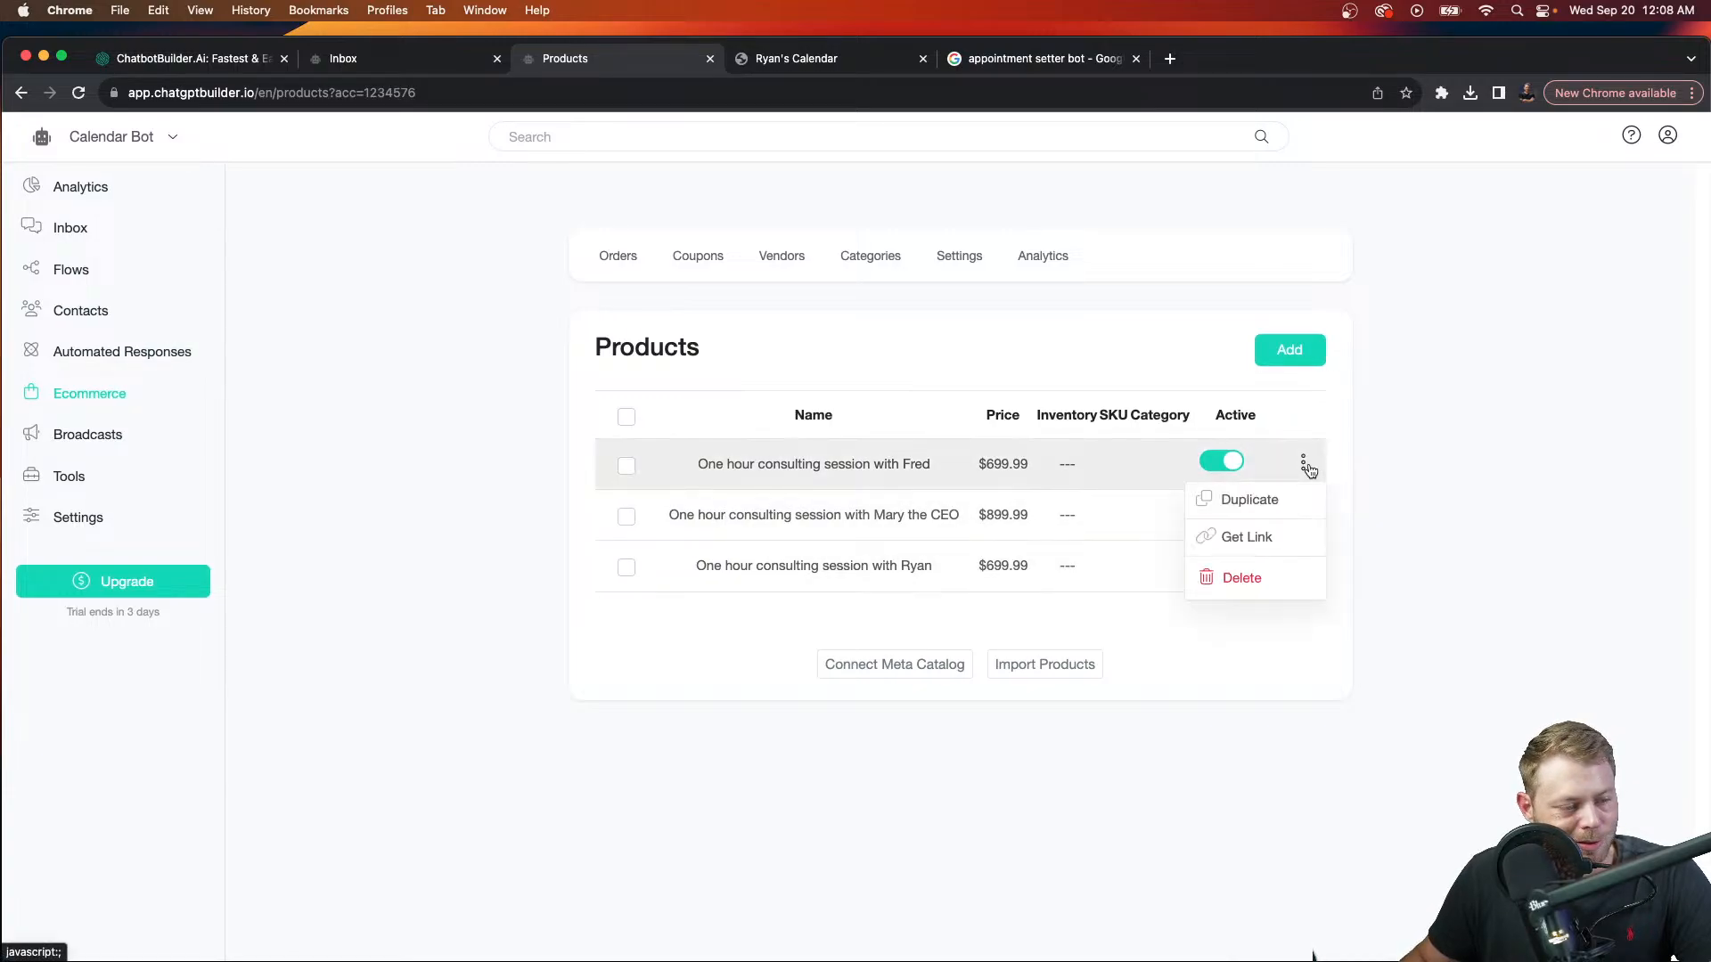
pyautogui.click(1272, 537)
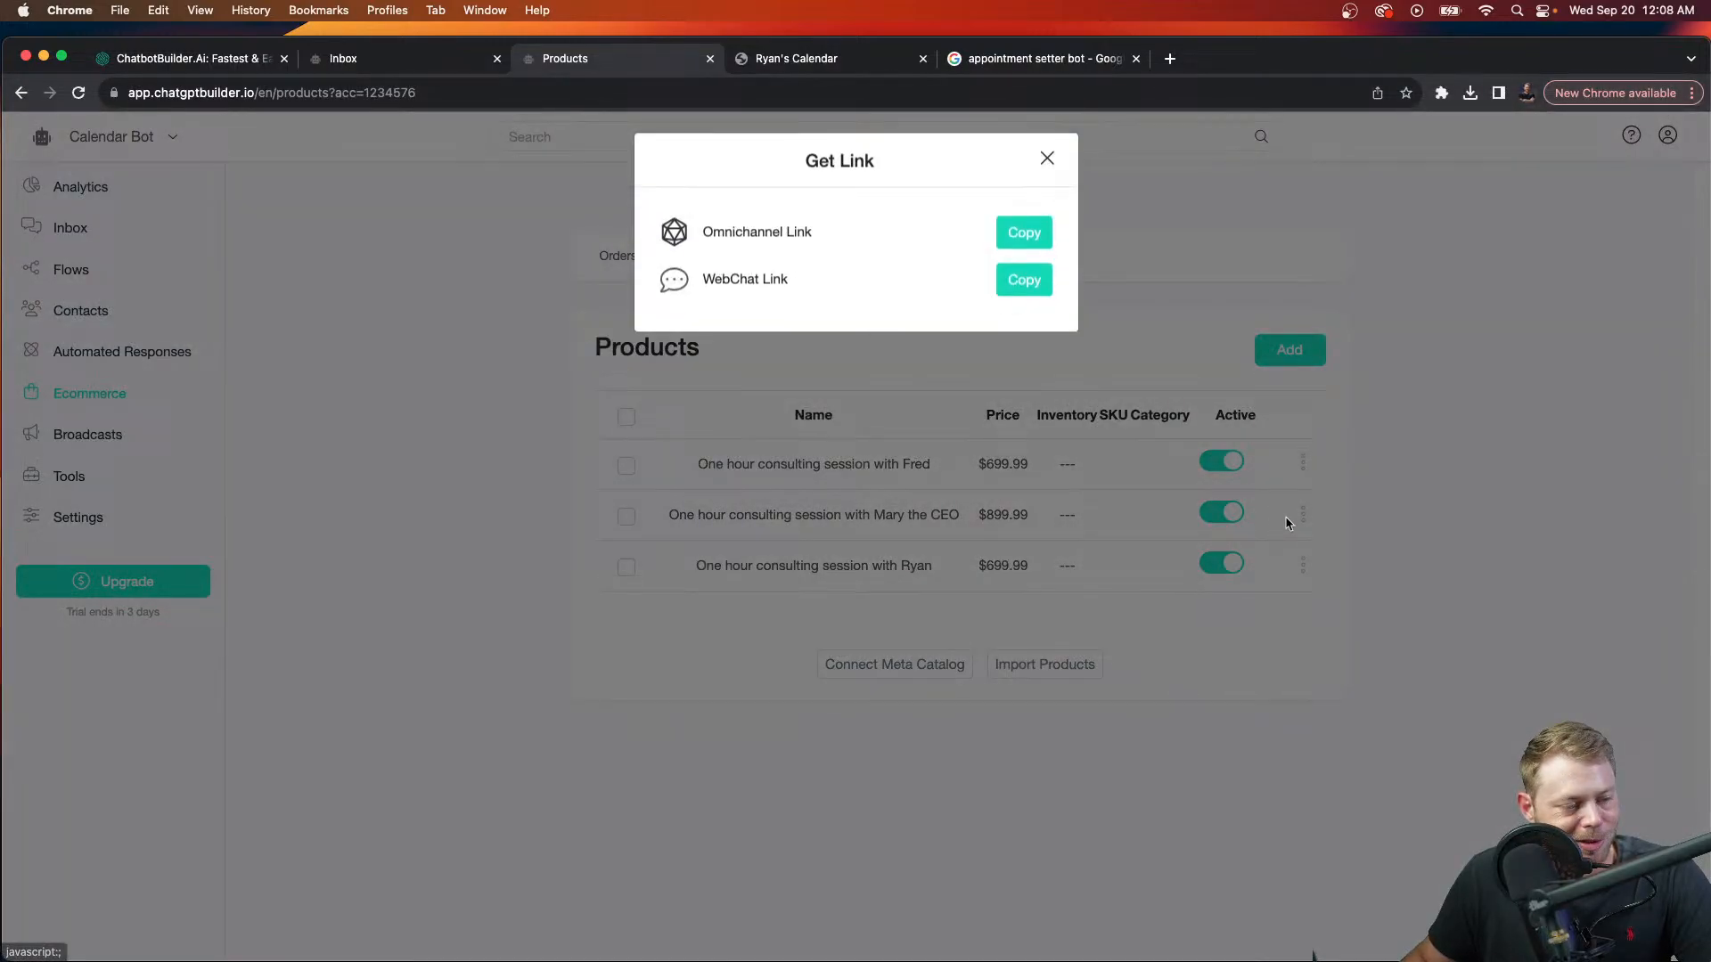
pyautogui.click(1017, 298)
pyautogui.click(858, 61)
pyautogui.click(862, 87)
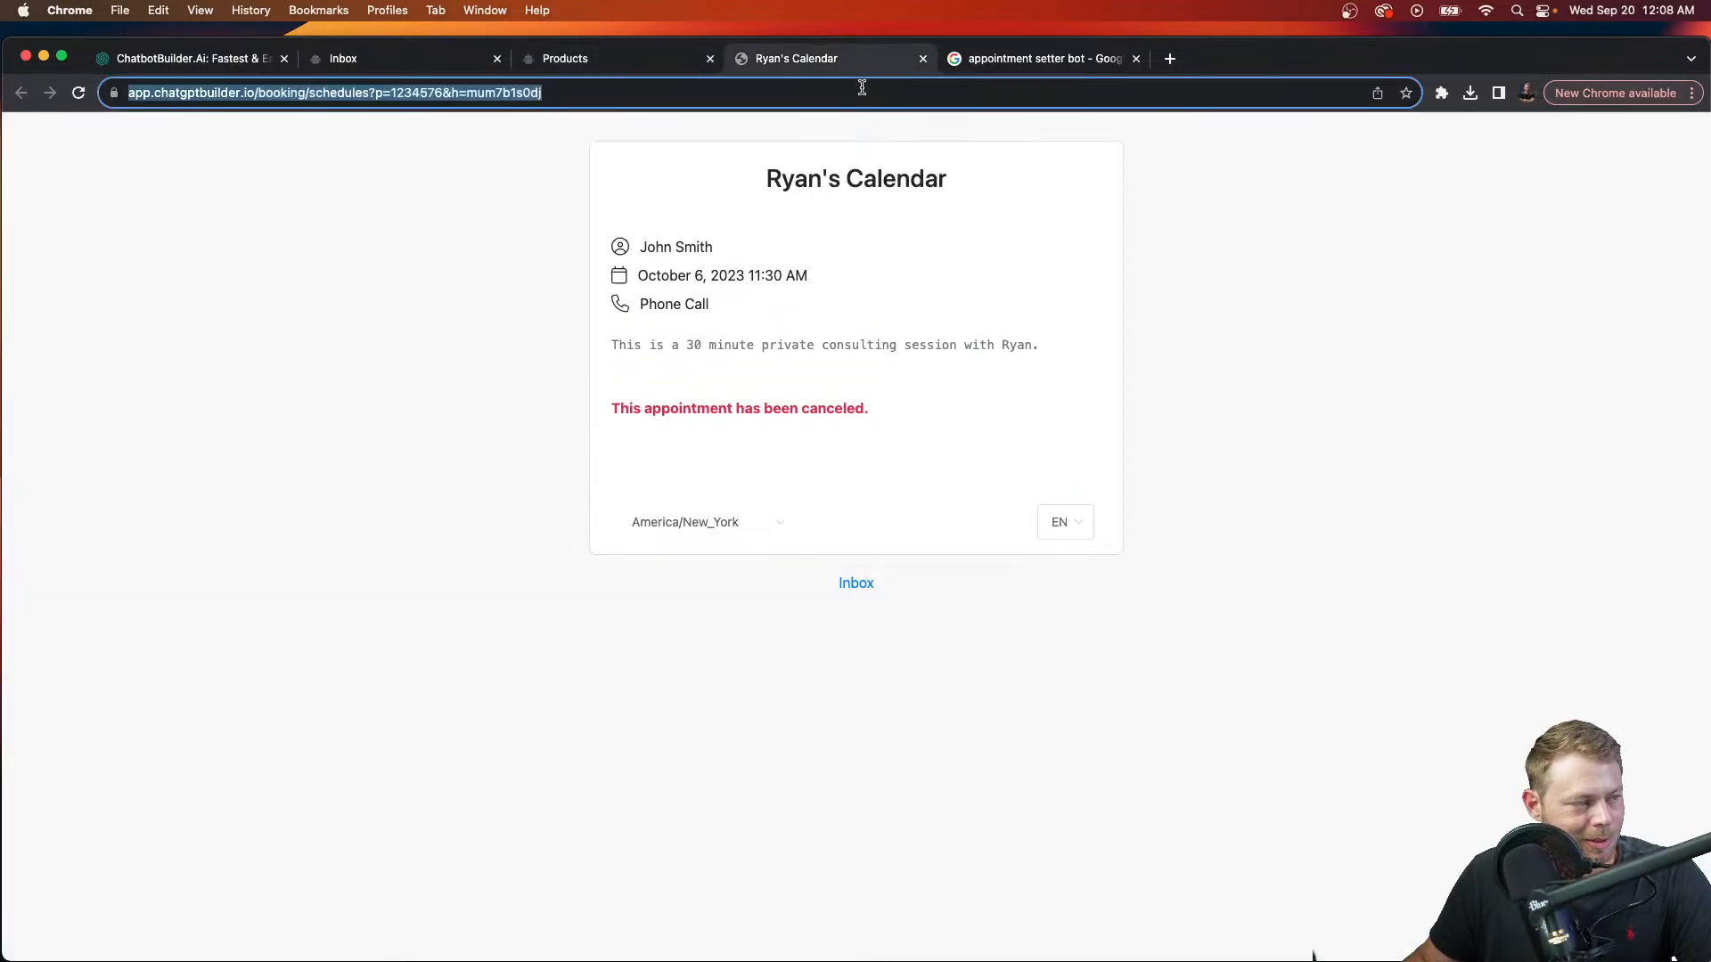
pyautogui.write('https://app.chatgptbuilder.io/webchat/?p=1234576&ref=_p-890126')
pyautogui.press('Return')
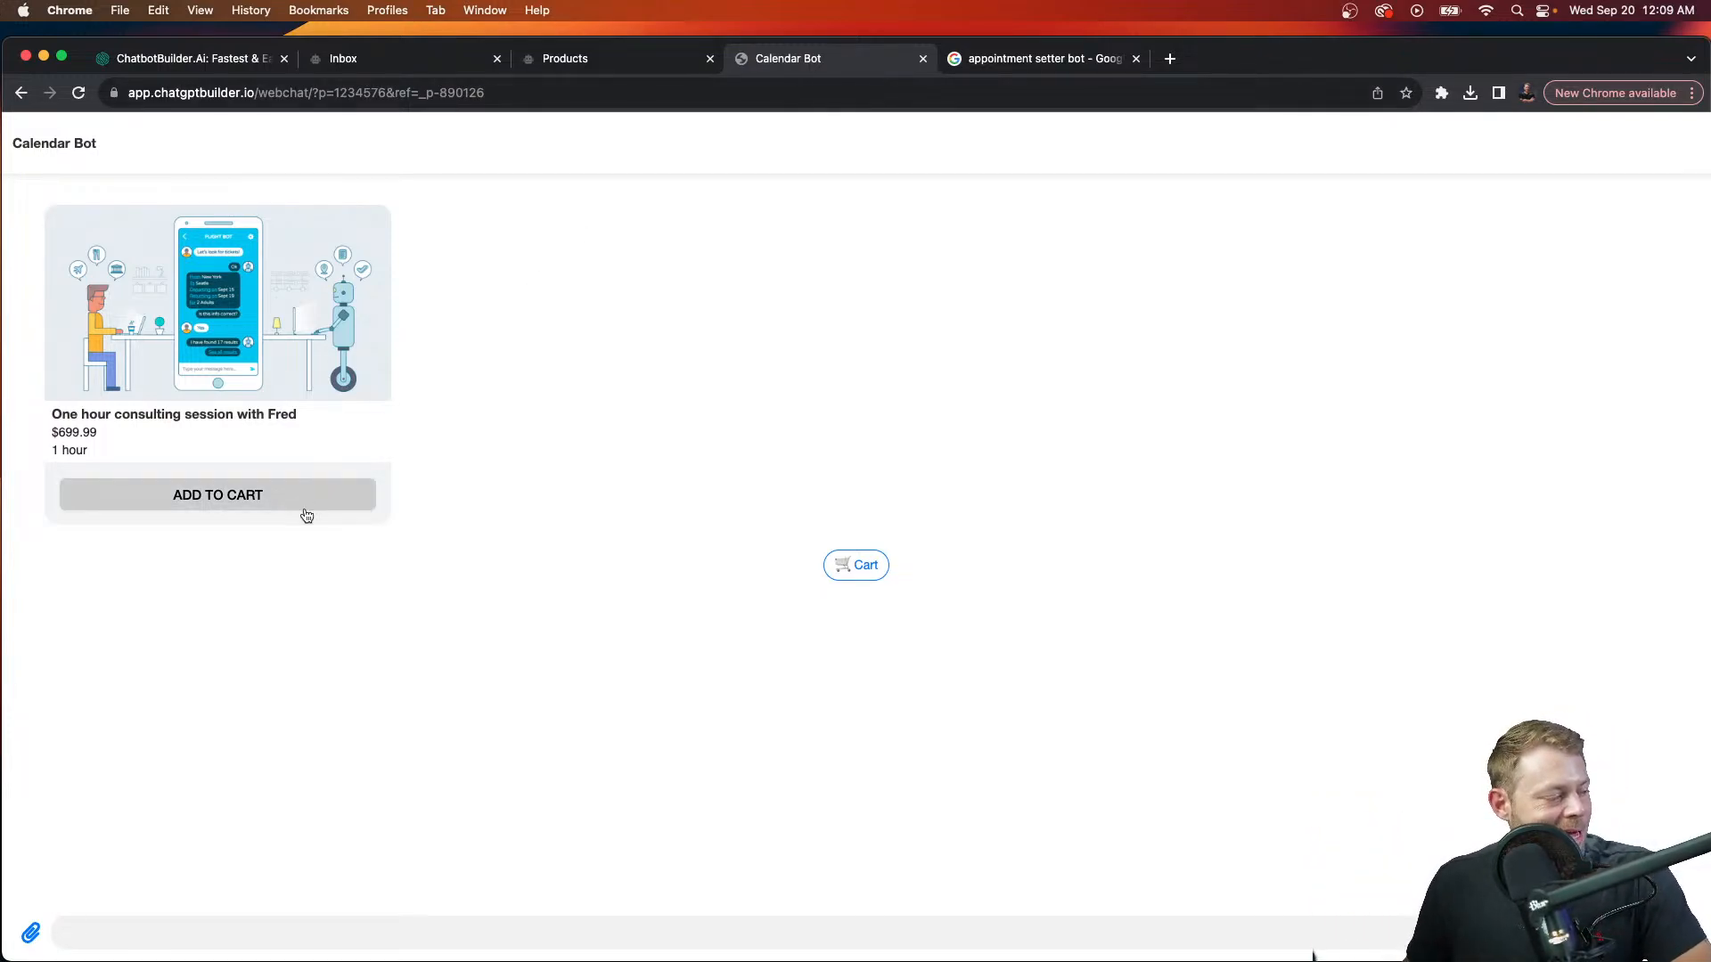
# Step: Add one consulting session to the cart, open checkout, then close the preview
pyautogui.click(312, 510)
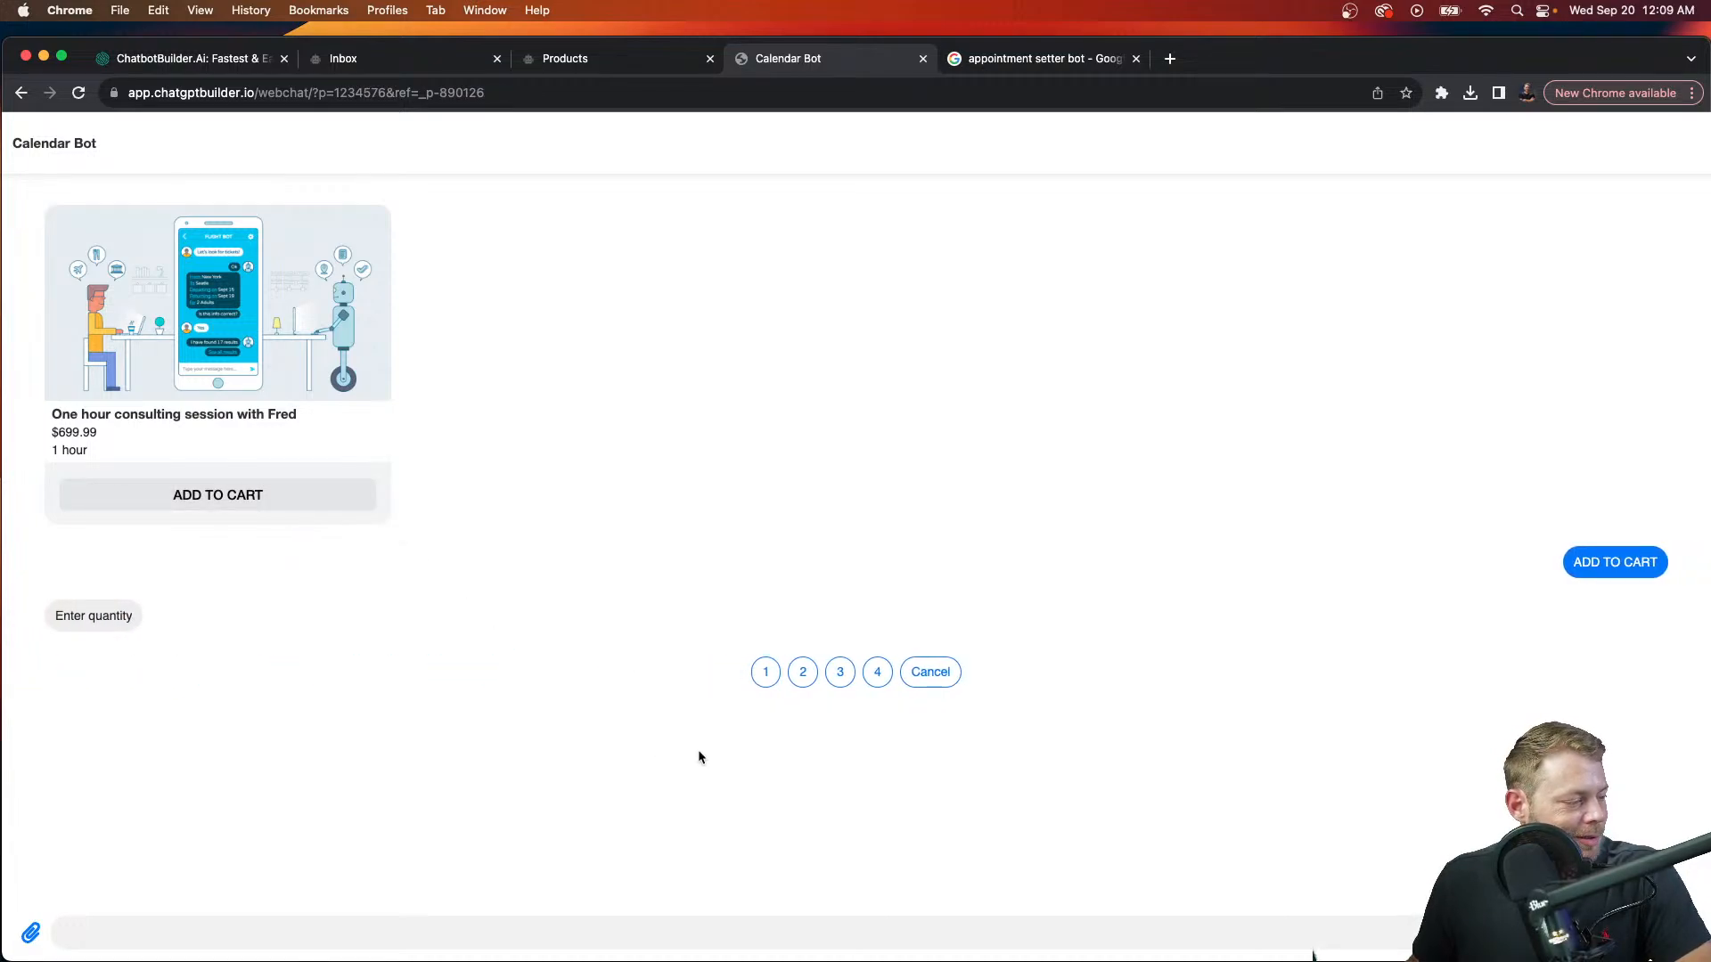
pyautogui.click(765, 672)
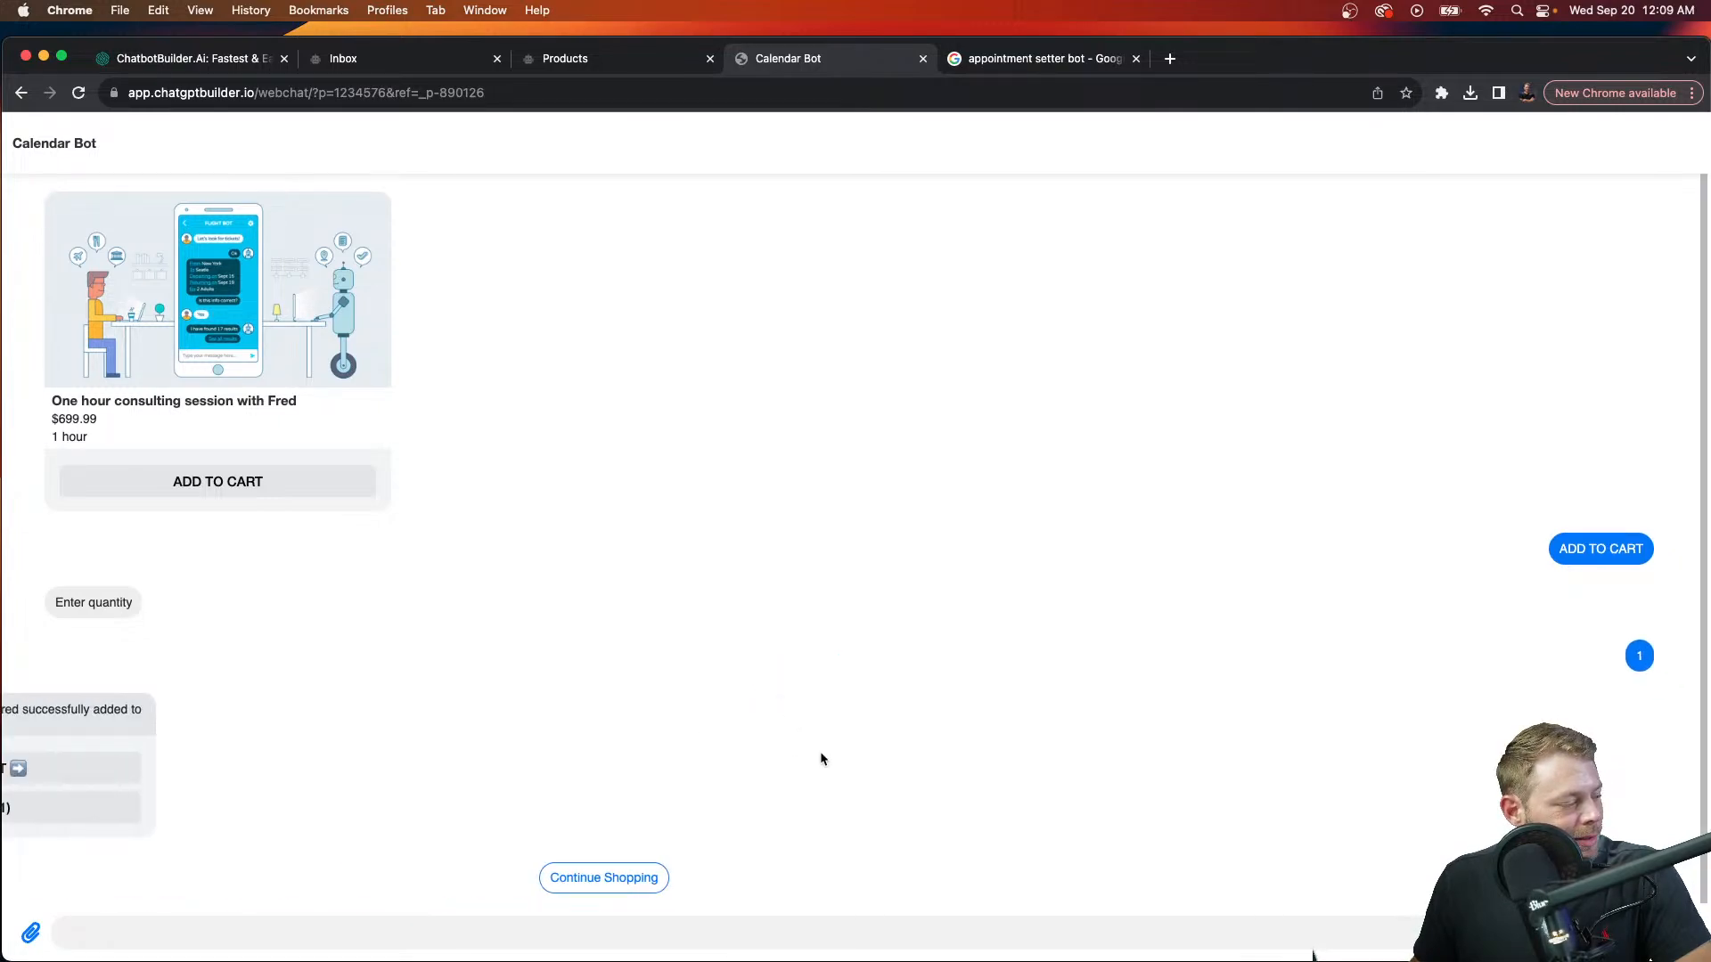
pyautogui.click(318, 770)
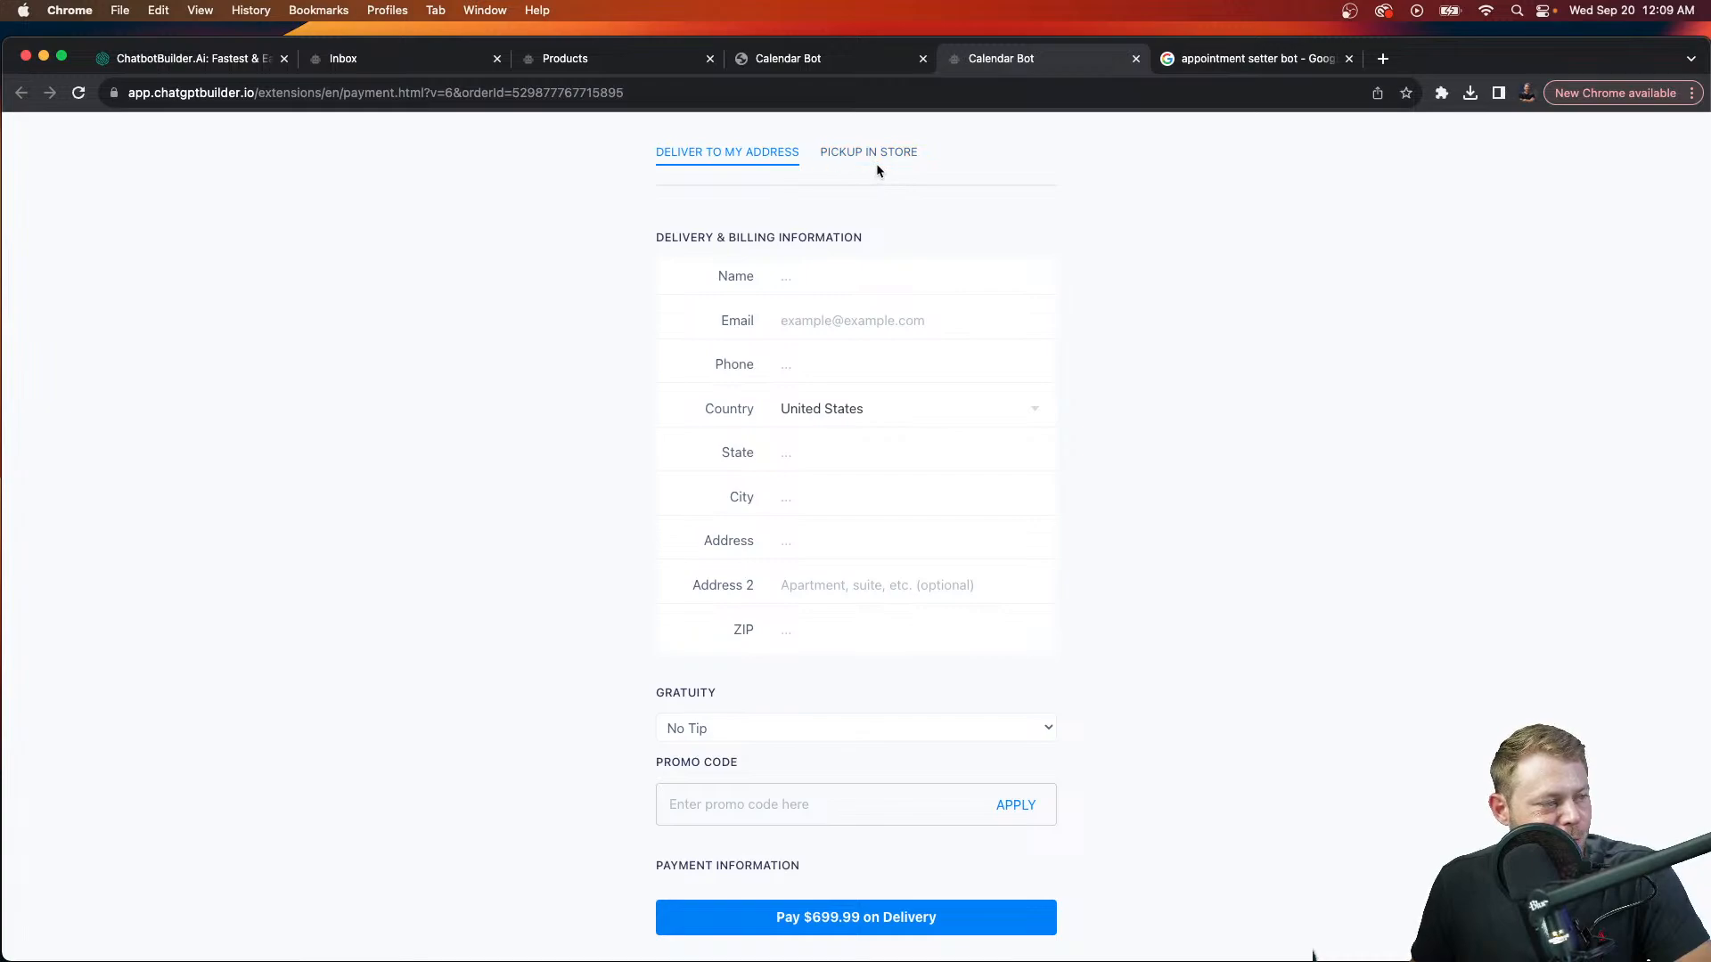
pyautogui.click(1136, 60)
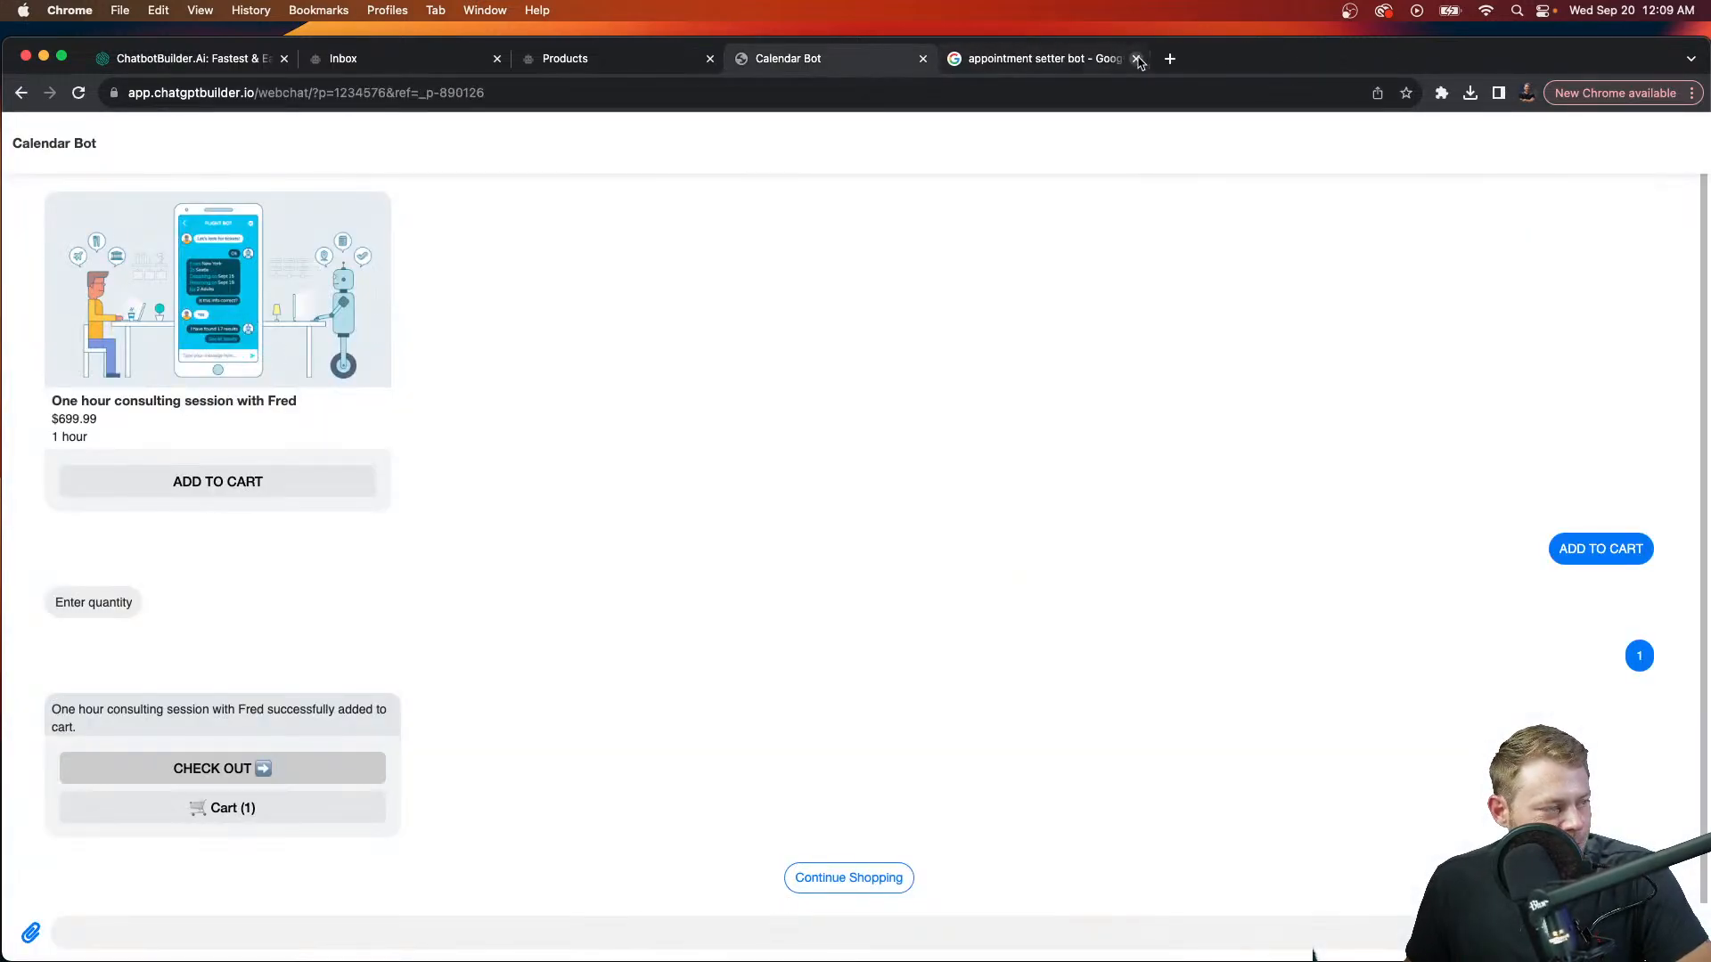
# Step: Dismiss the link dialog and review the store's checkout and payment settings
pyautogui.click(589, 59)
pyautogui.click(1048, 164)
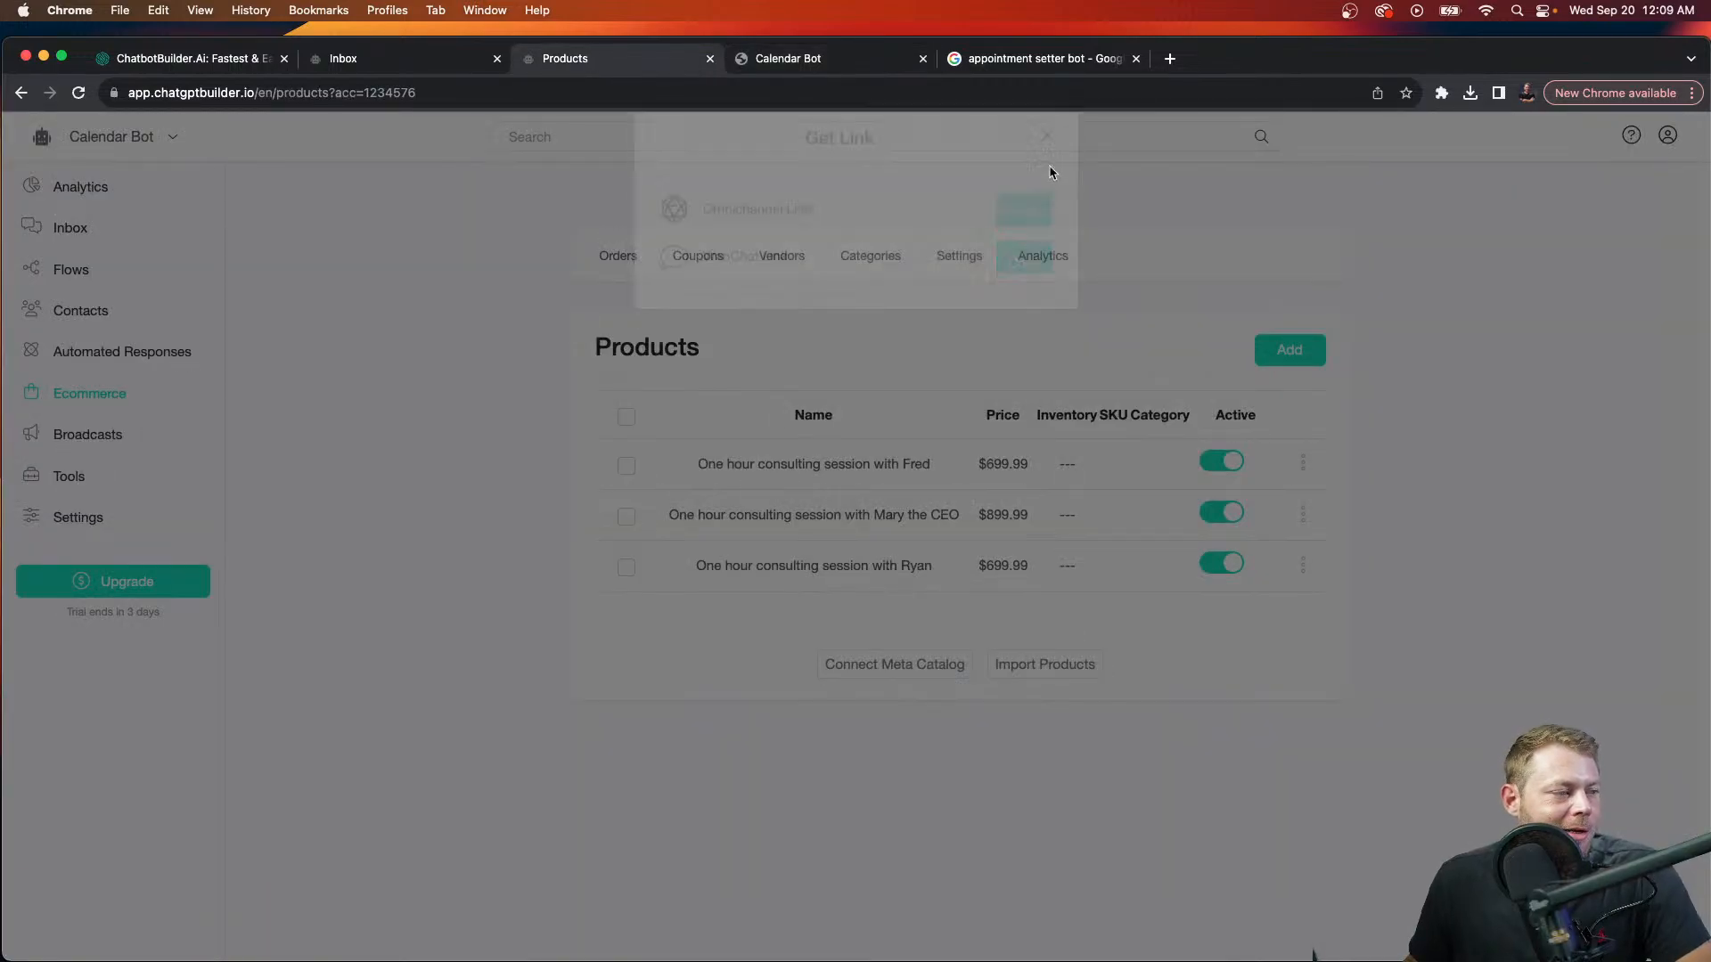
pyautogui.click(988, 263)
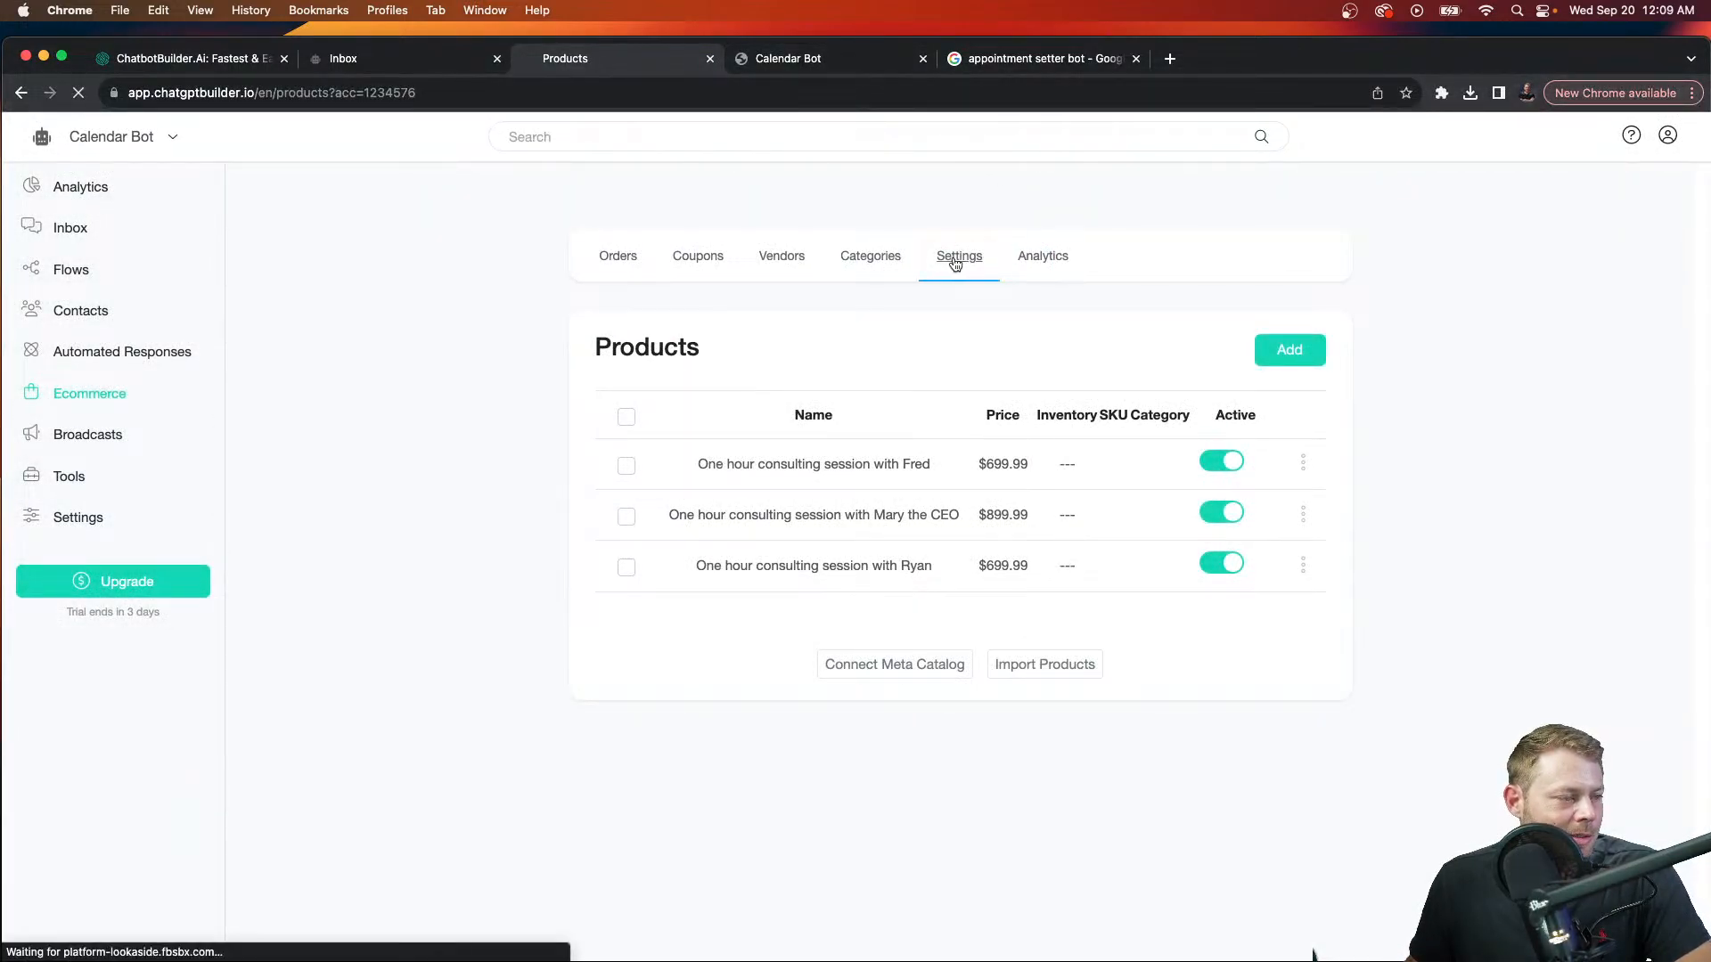
pyautogui.click(863, 382)
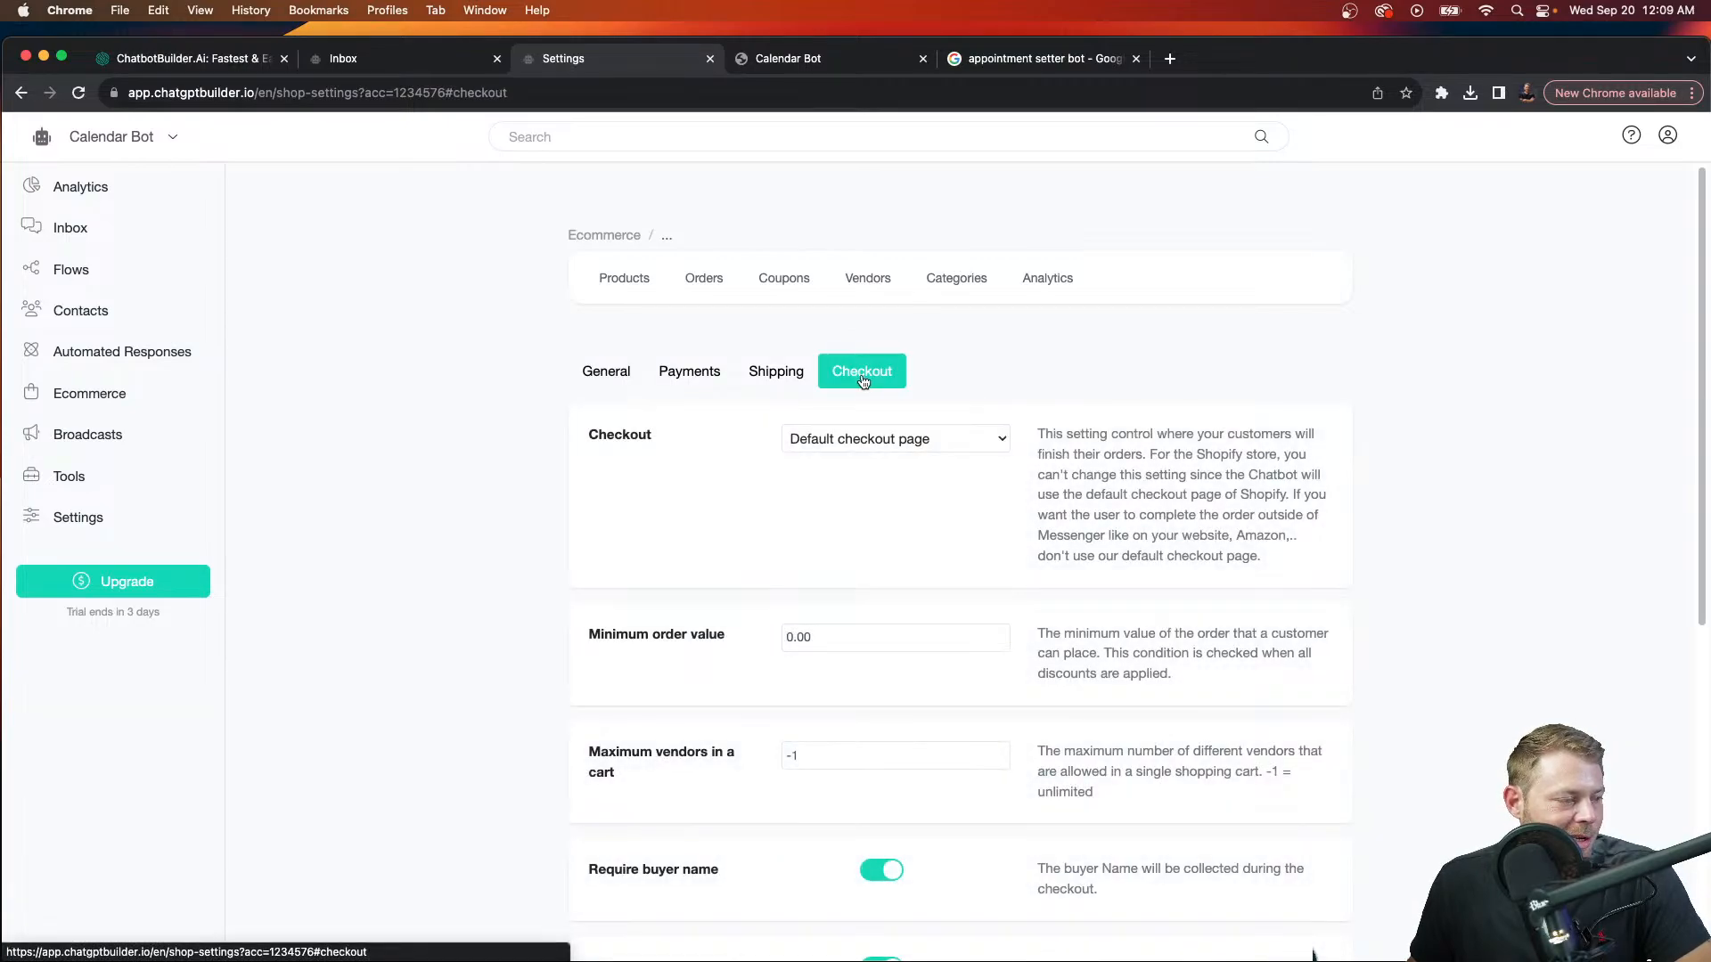
pyautogui.click(679, 375)
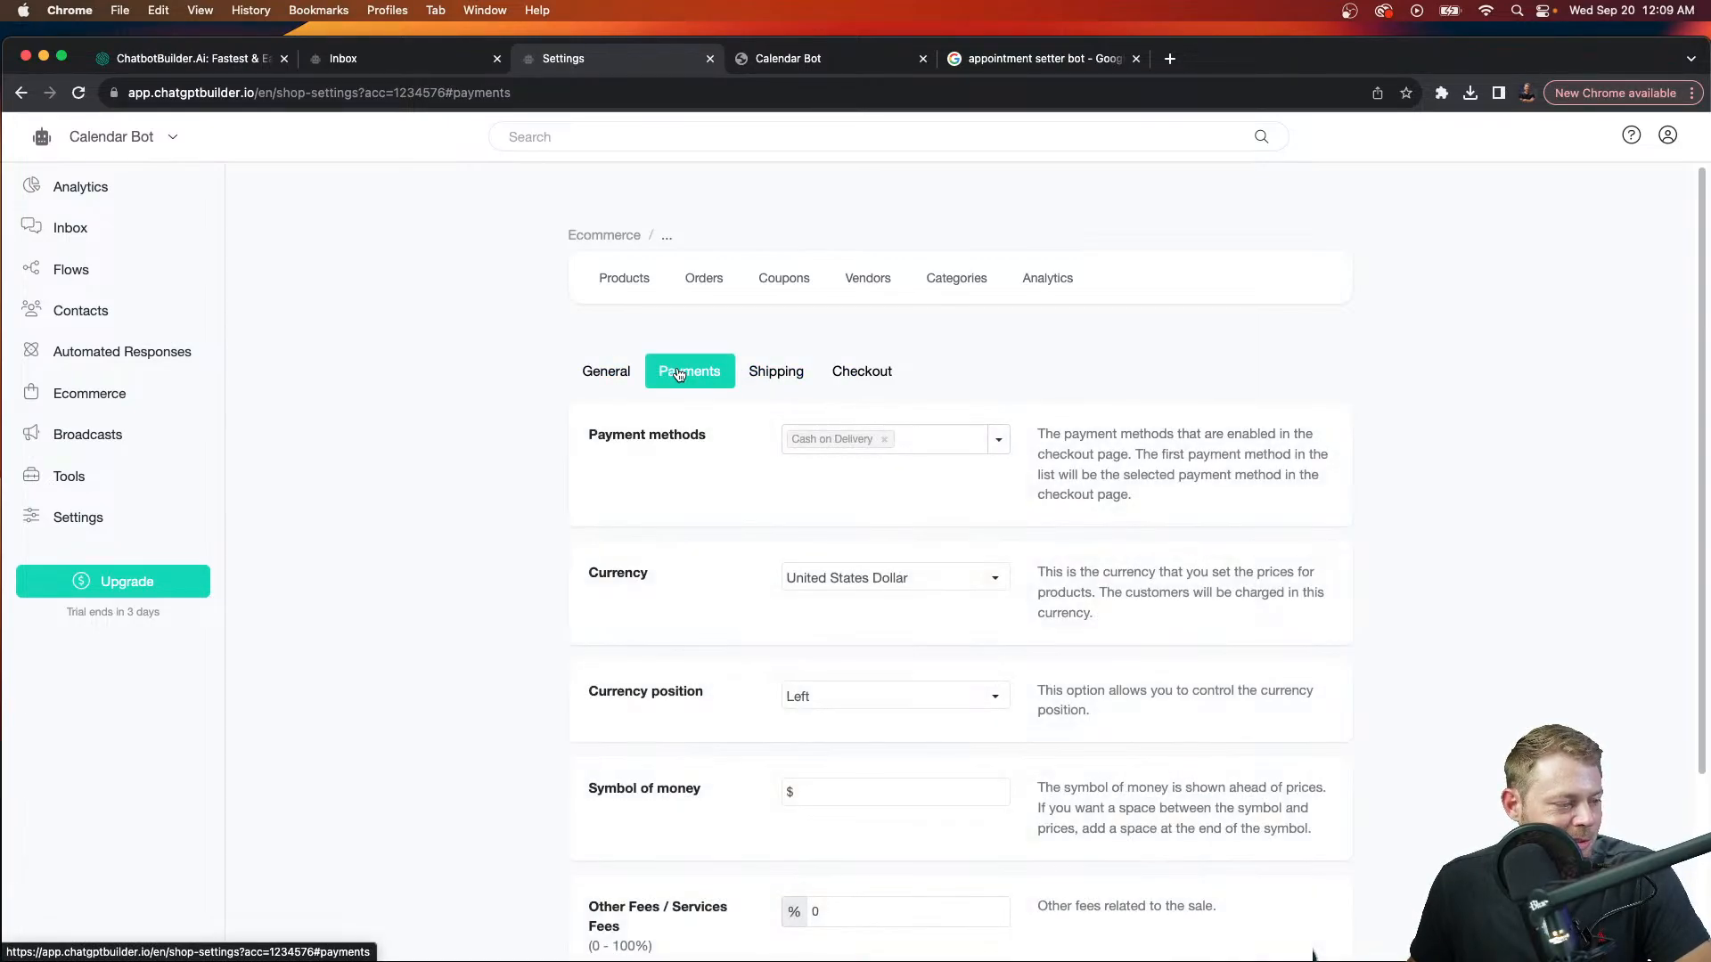
pyautogui.scroll(-4, 848, 436)
pyautogui.scroll(3, 848, 436)
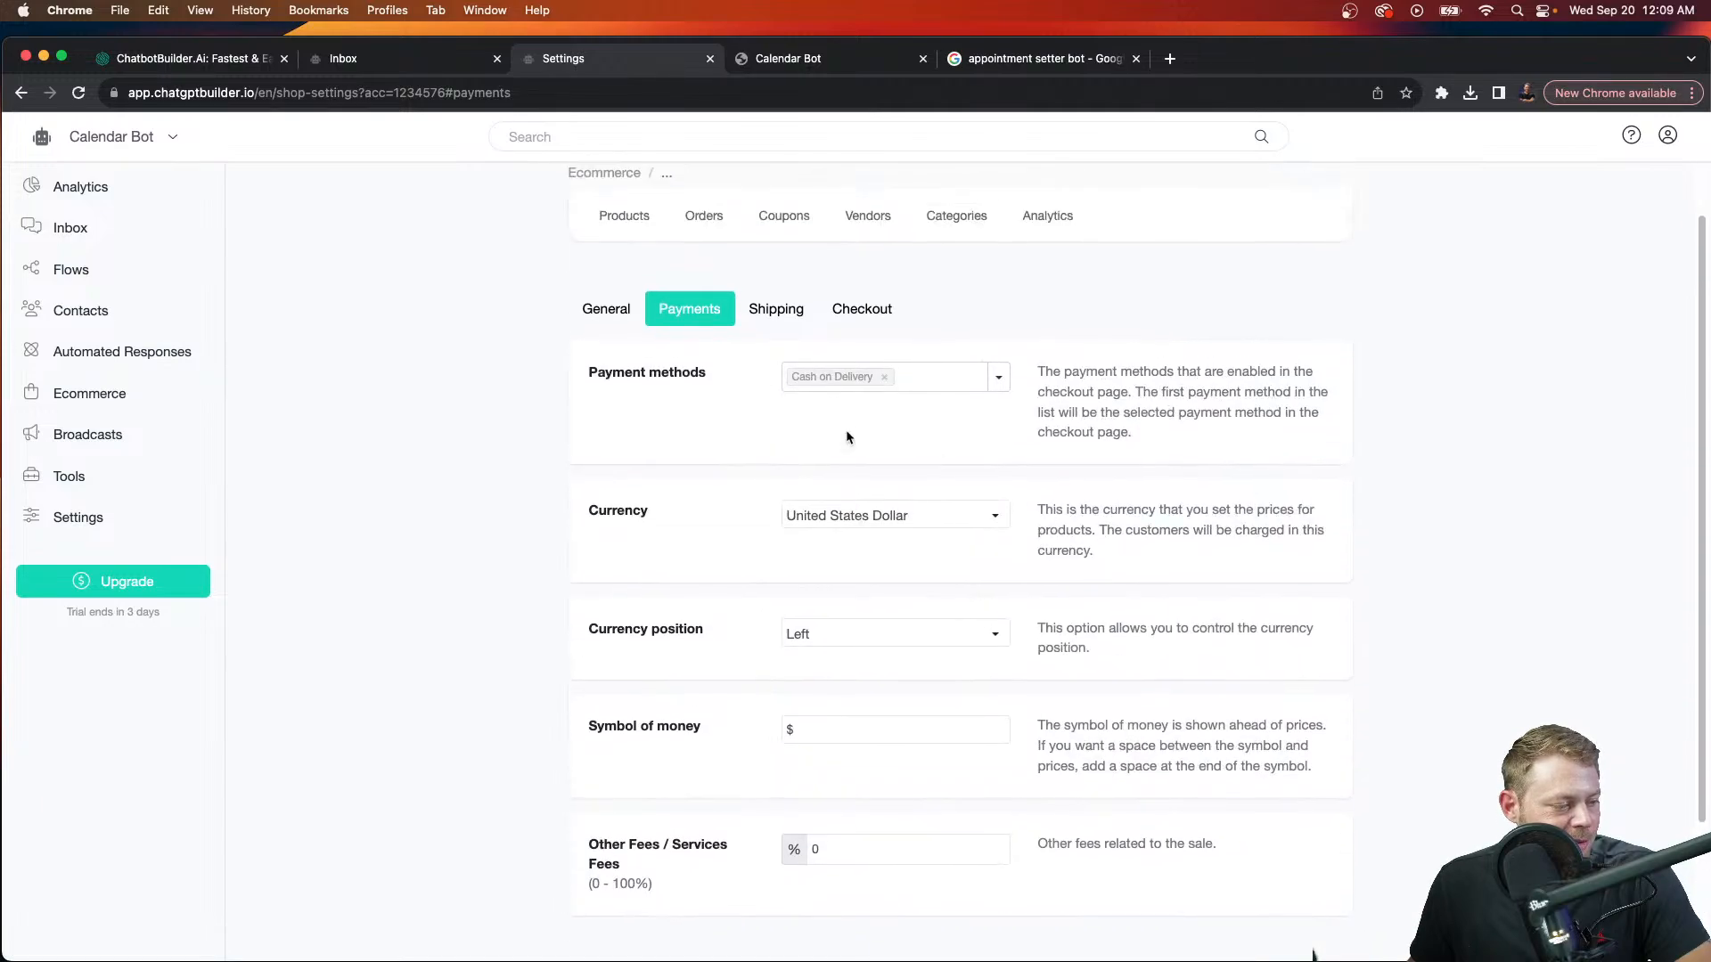
pyautogui.click(855, 310)
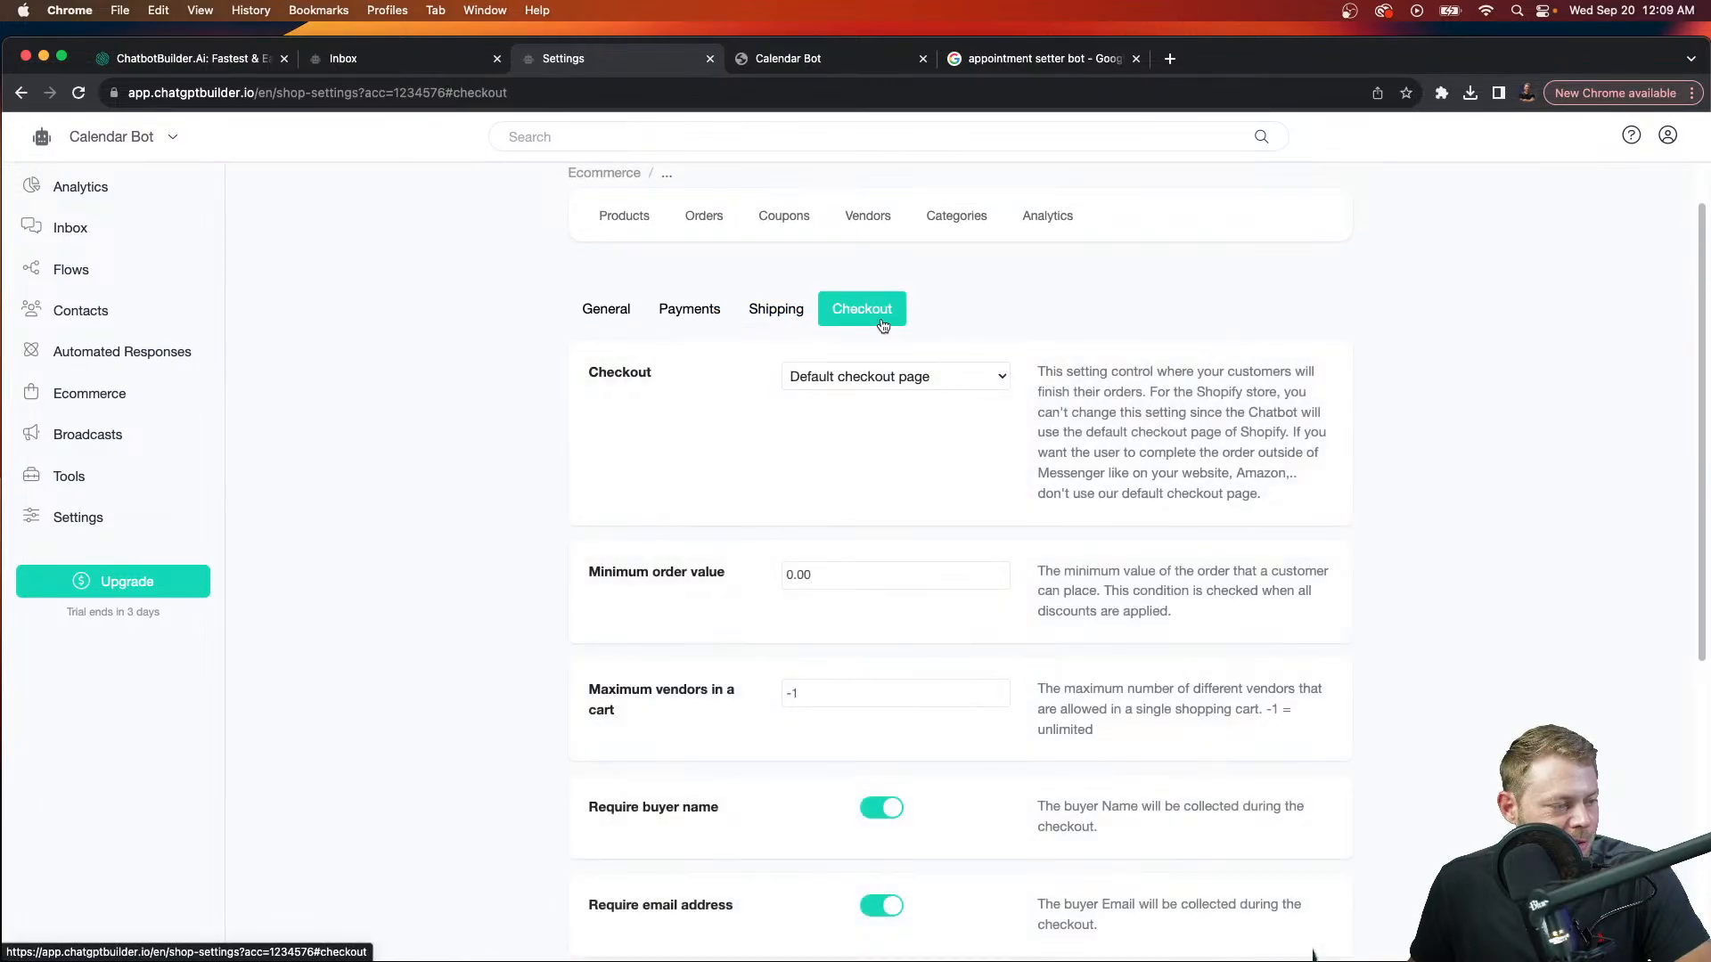
pyautogui.scroll(-4, 887, 328)
pyautogui.scroll(-2, 884, 322)
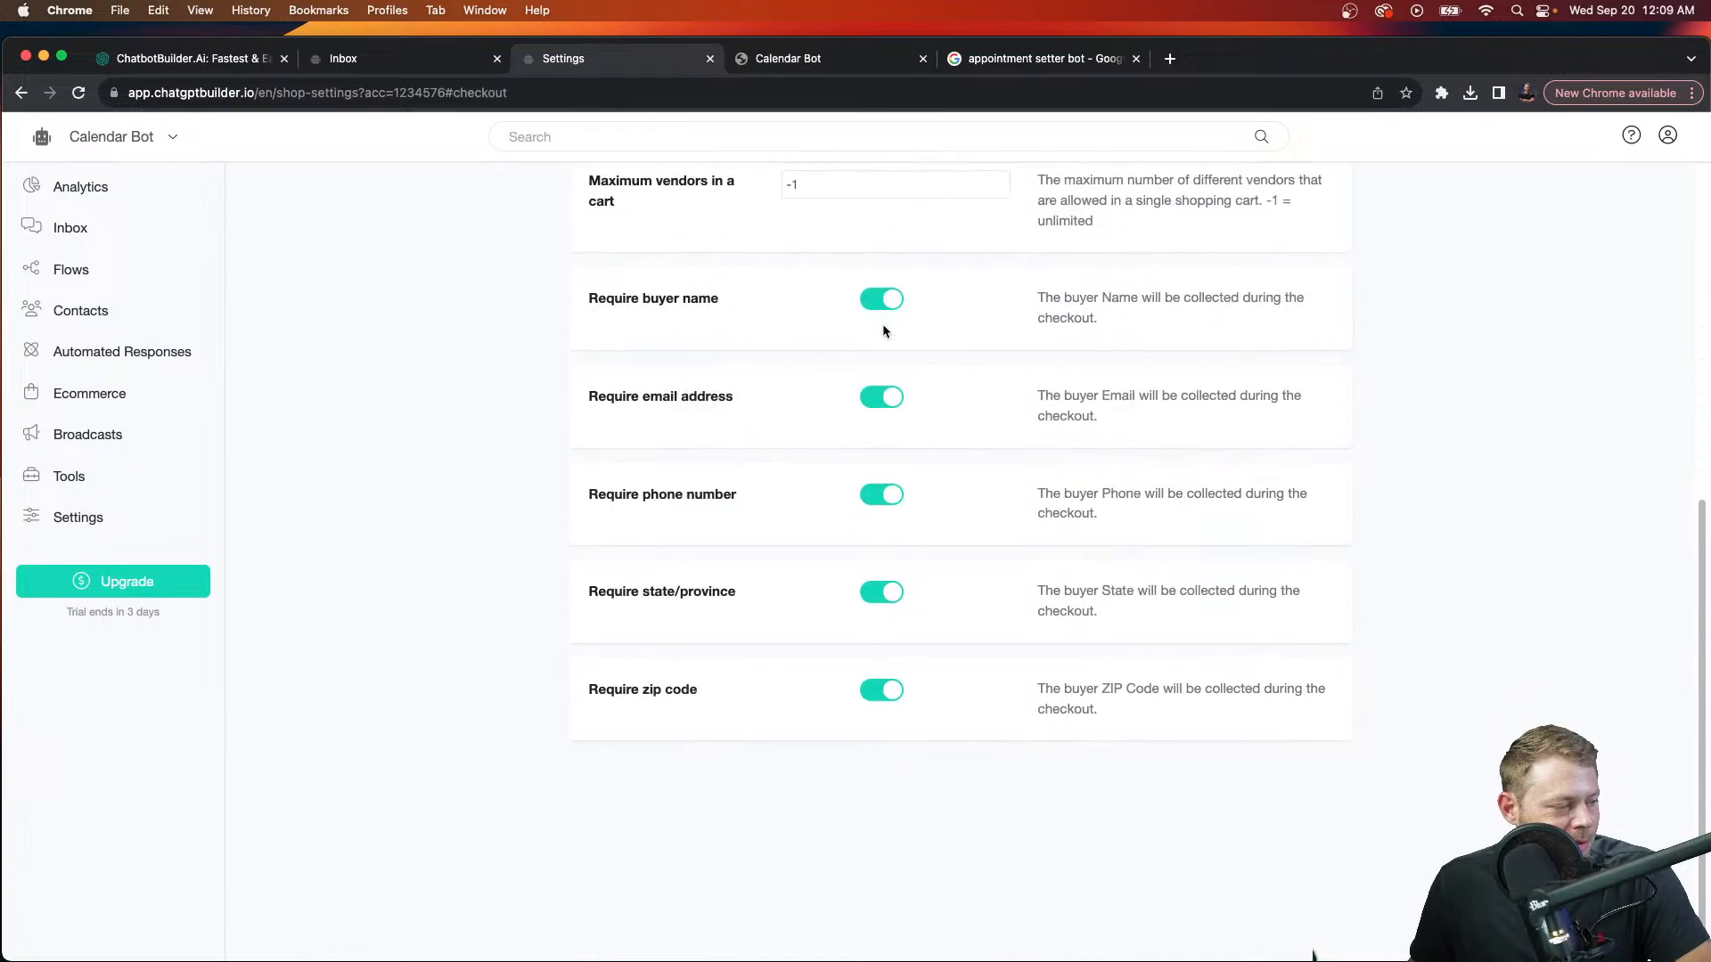
pyautogui.scroll(1, 883, 331)
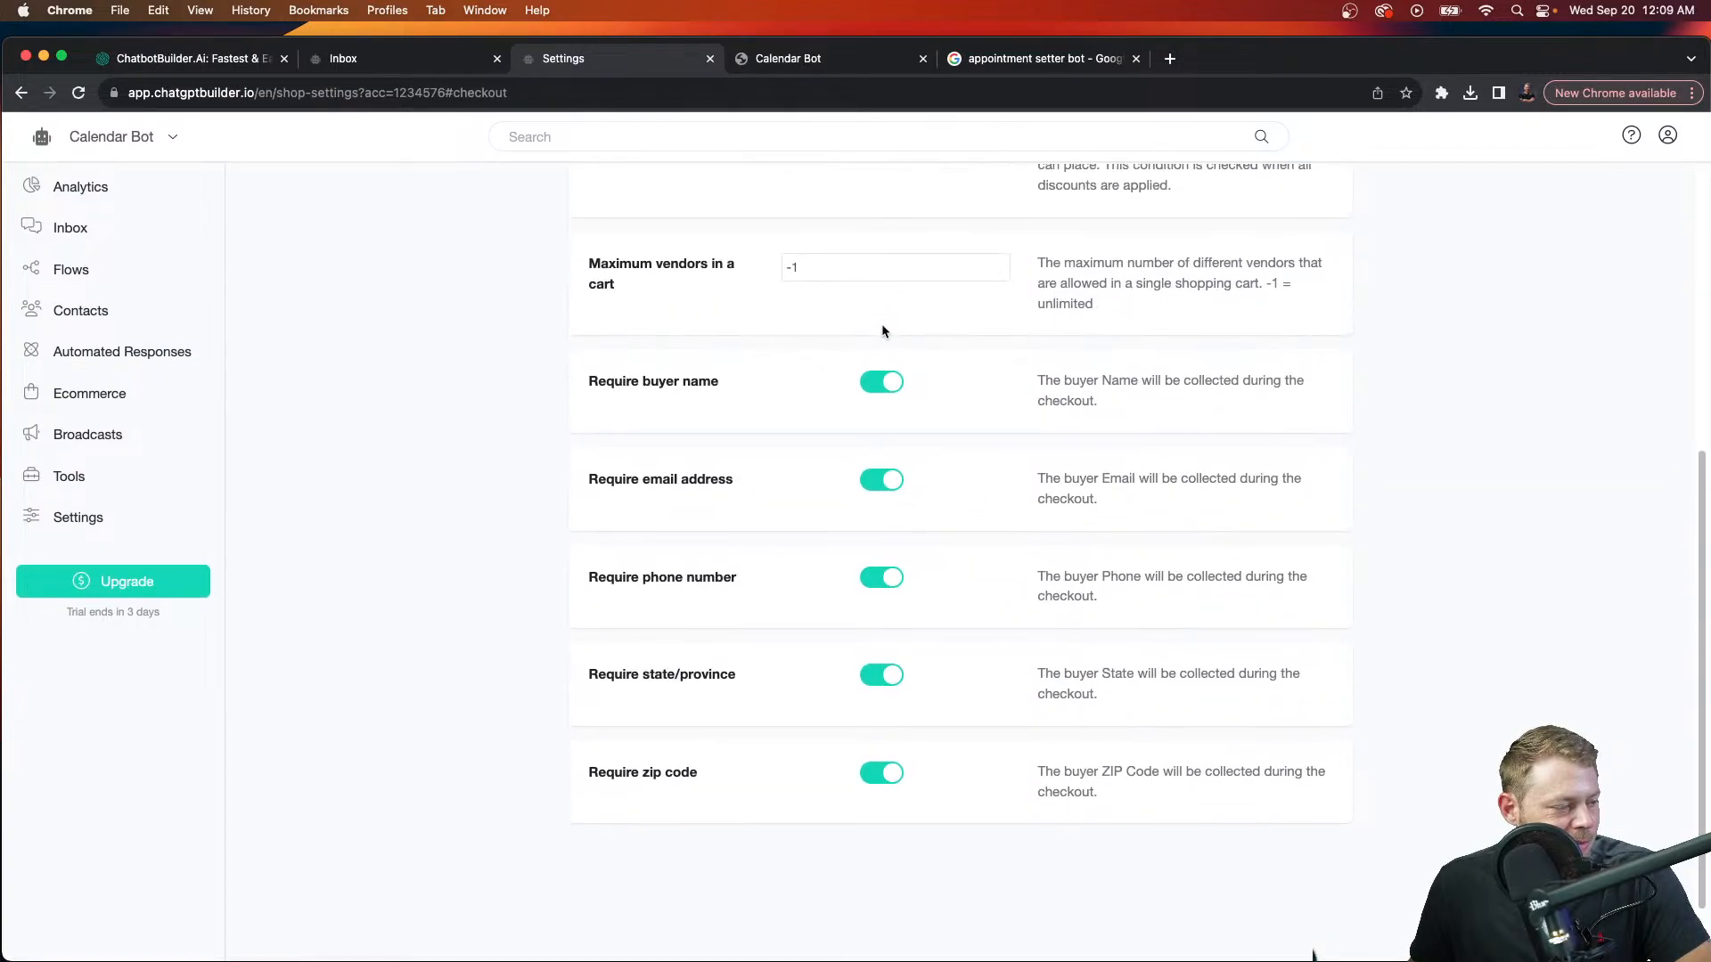
pyautogui.scroll(3, 882, 333)
pyautogui.scroll(3, 884, 249)
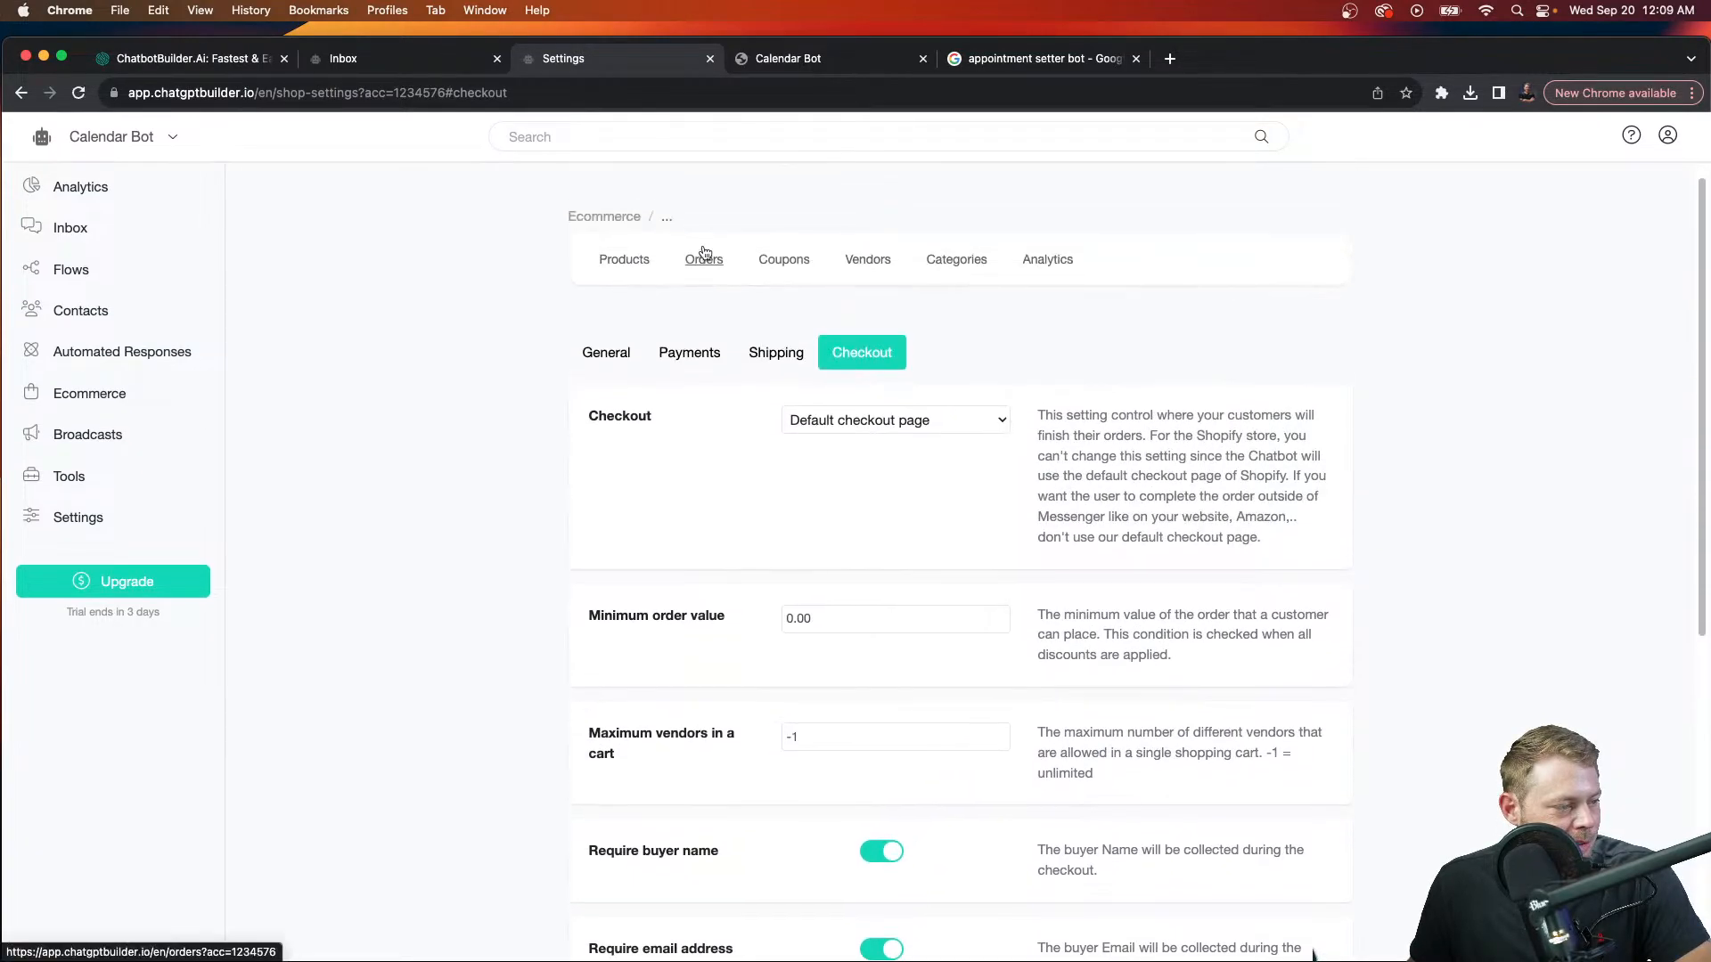
pyautogui.click(688, 350)
# Step: Set the shipping type to None
pyautogui.click(775, 353)
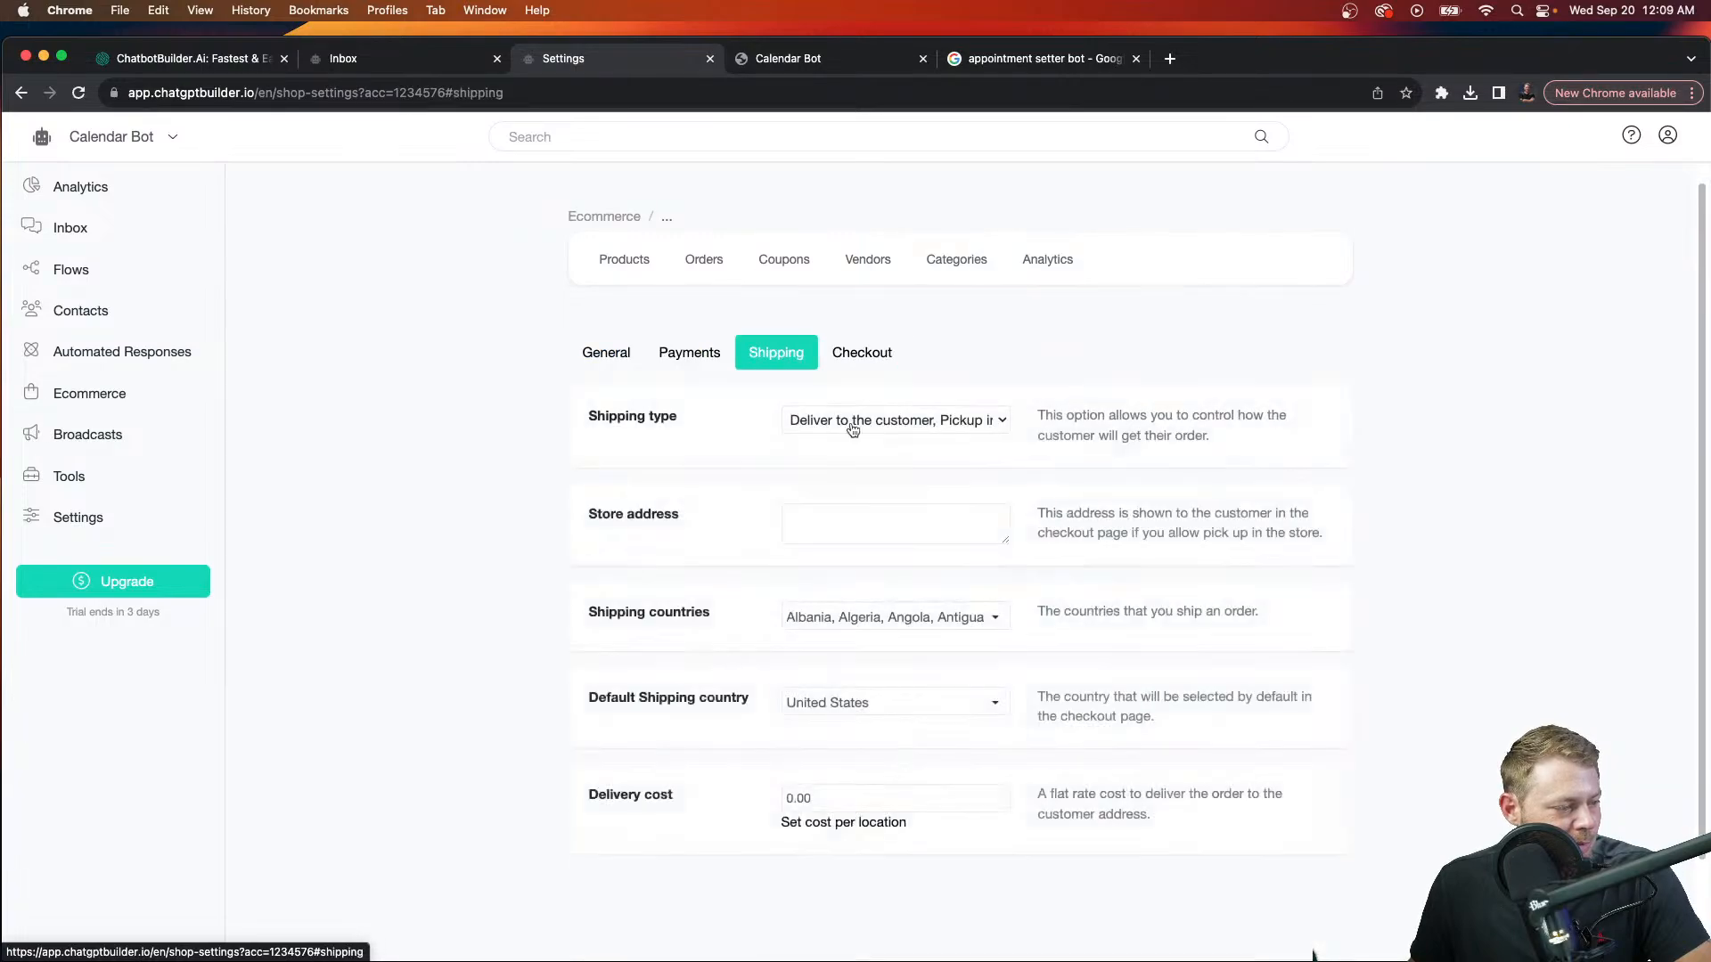
pyautogui.click(851, 424)
pyautogui.click(863, 360)
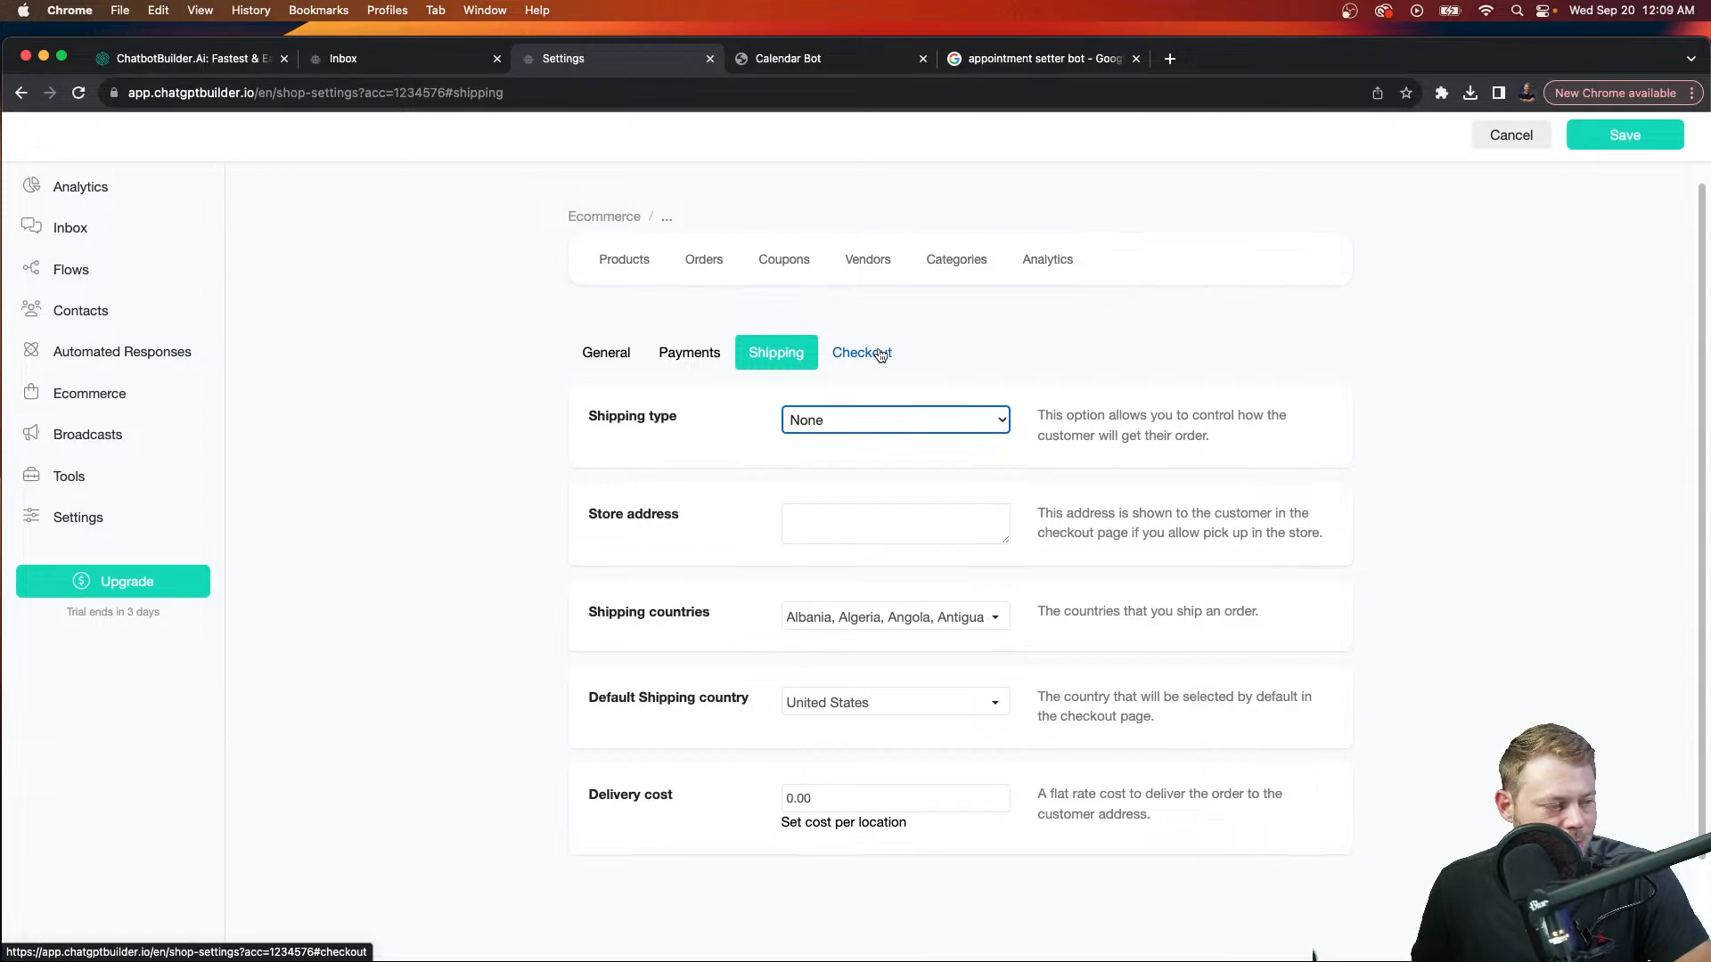
# Step: Turn off Require state/province at checkout and save the store settings
pyautogui.click(880, 356)
pyautogui.scroll(-5, 871, 553)
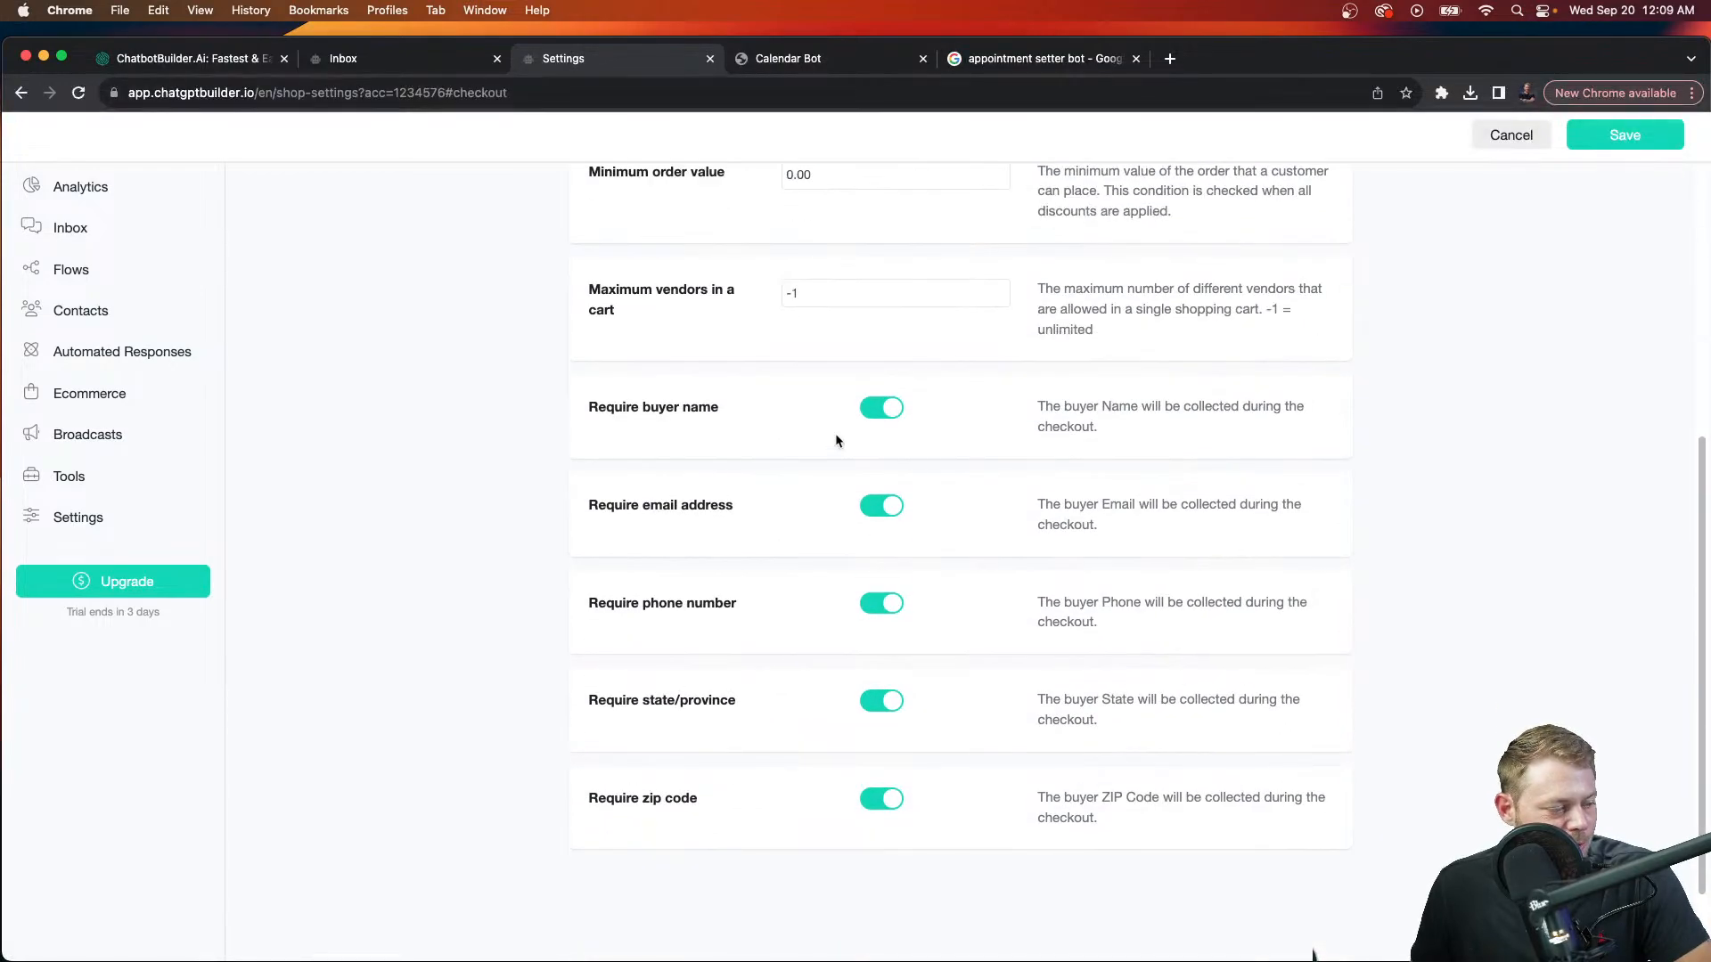
pyautogui.click(878, 700)
pyautogui.scroll(5, 927, 508)
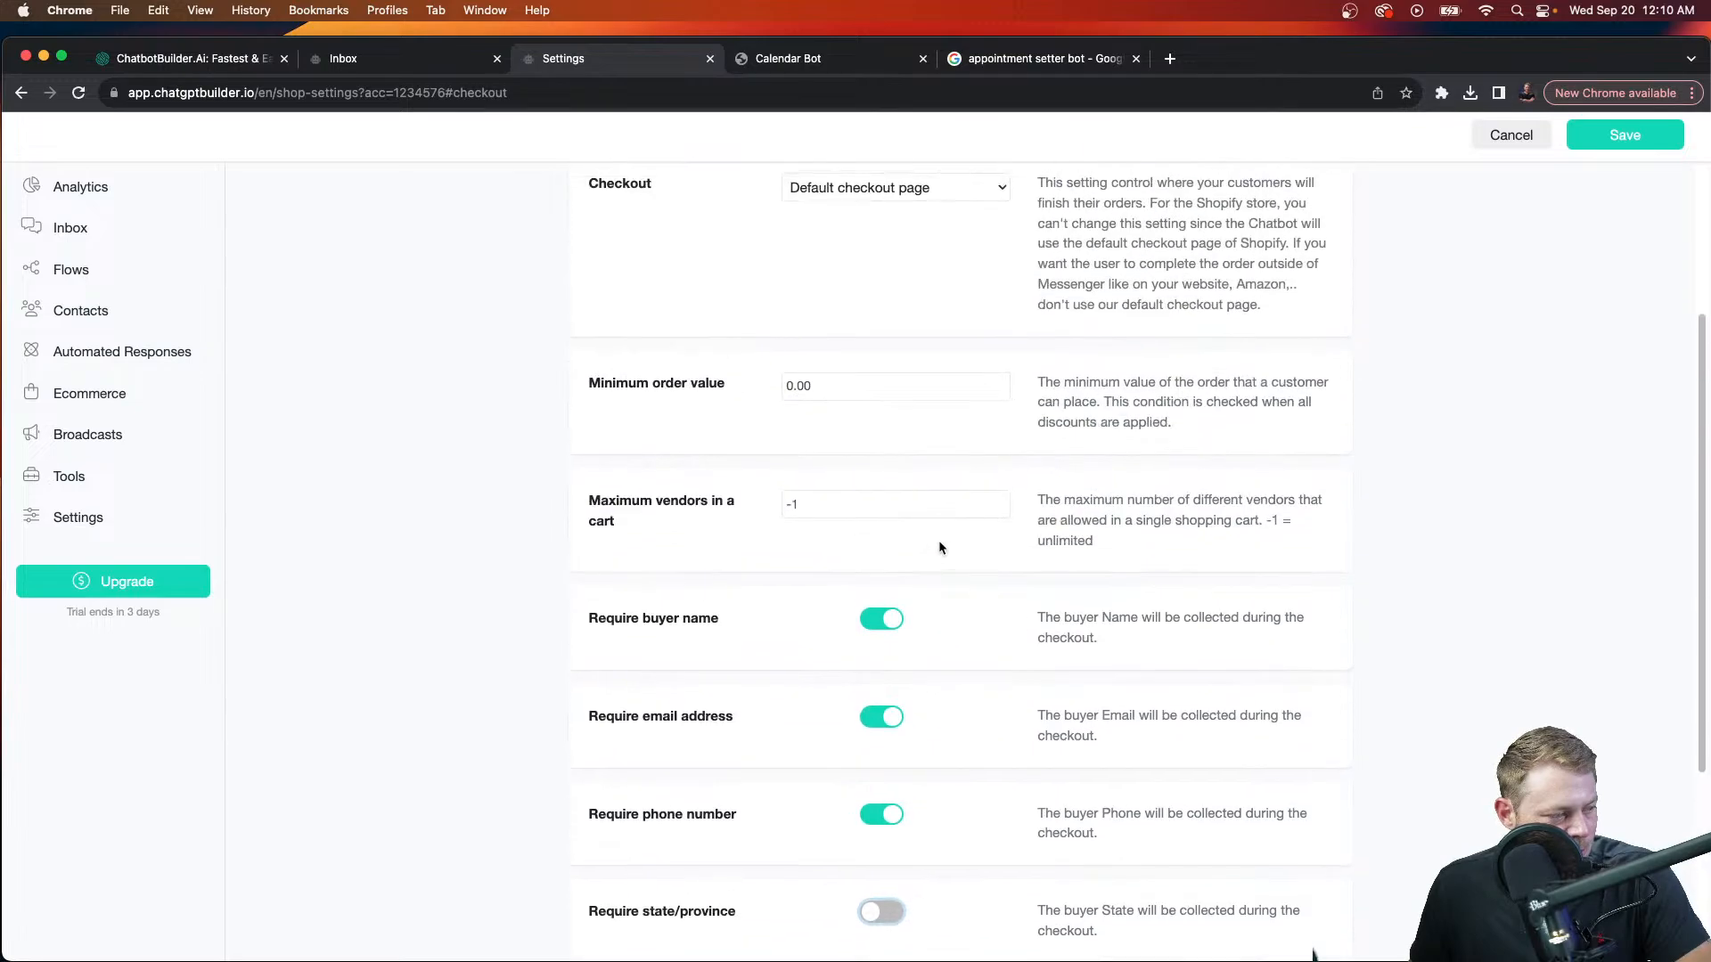
pyautogui.click(1616, 134)
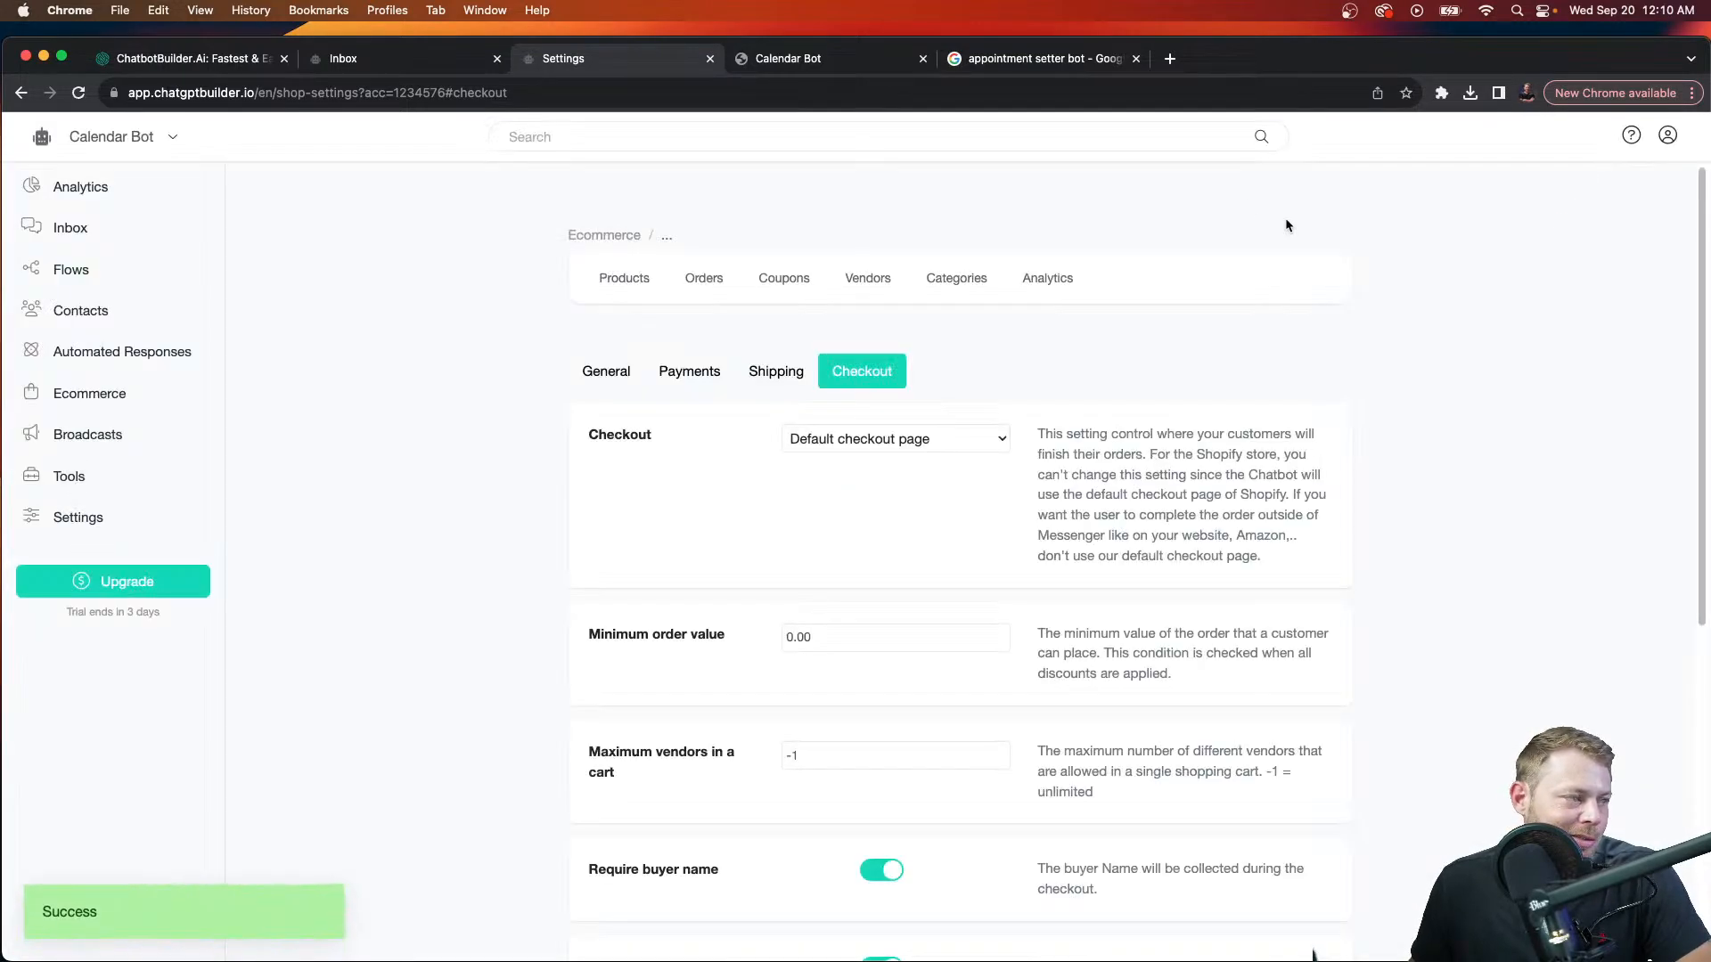
# Step: Copy the CEO session product's WebChat link and load it in the chat tab
pyautogui.click(624, 279)
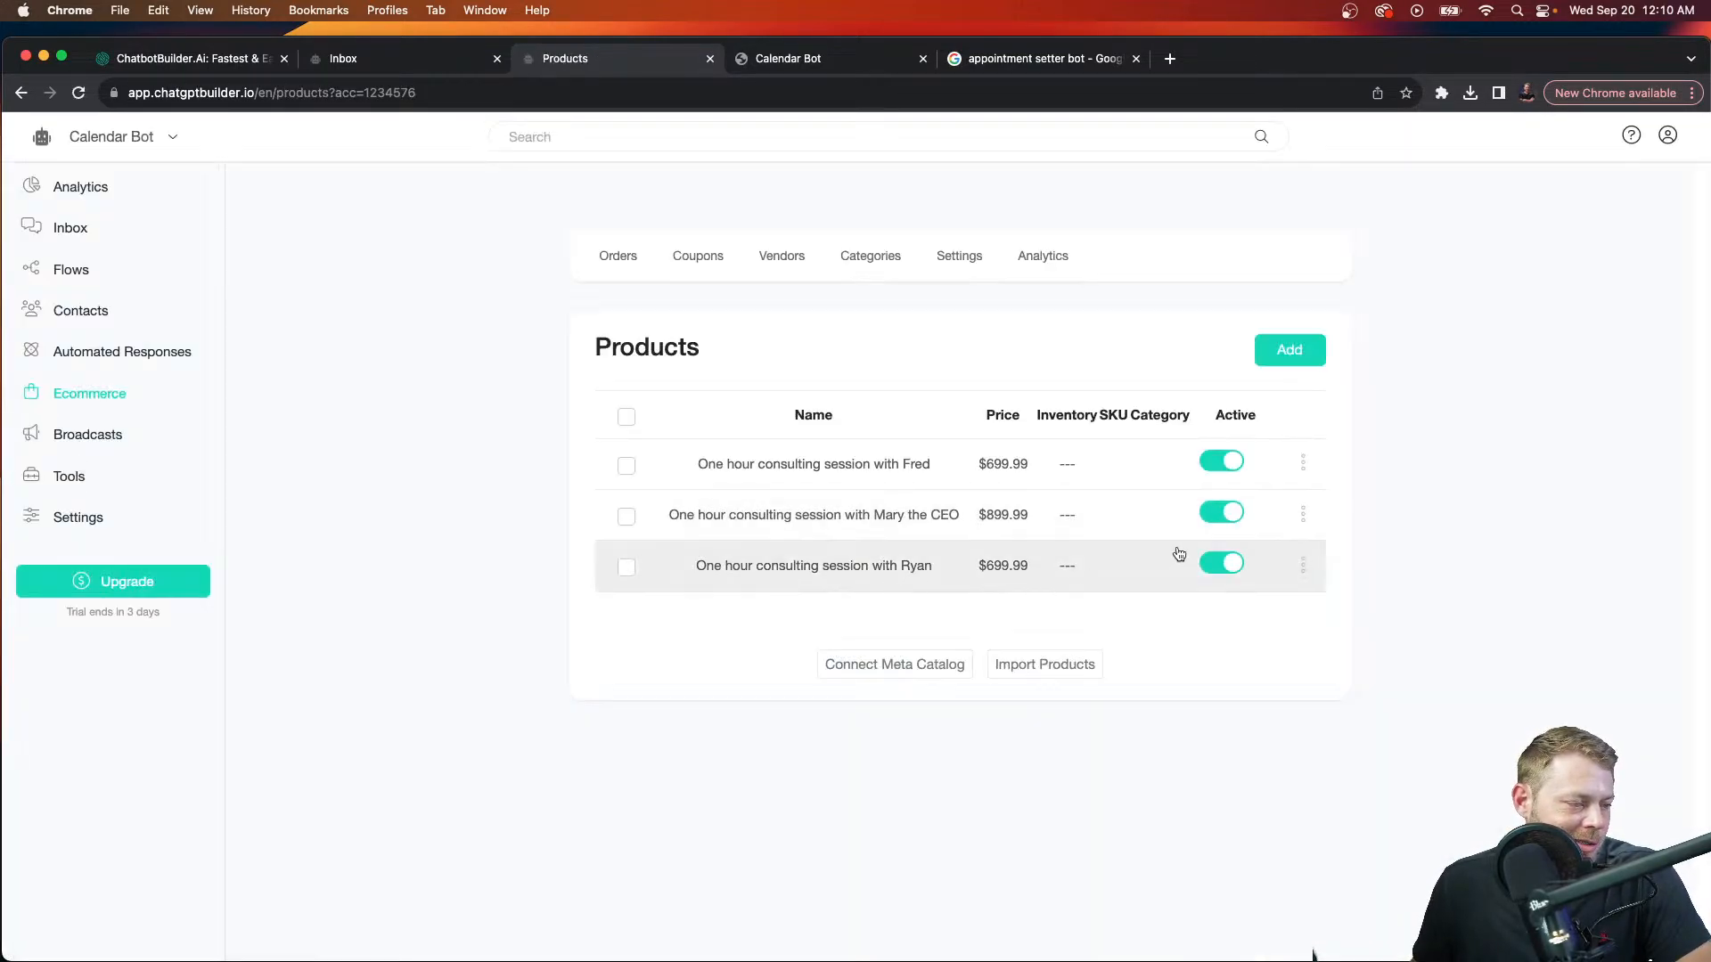
pyautogui.click(1303, 515)
pyautogui.click(1247, 452)
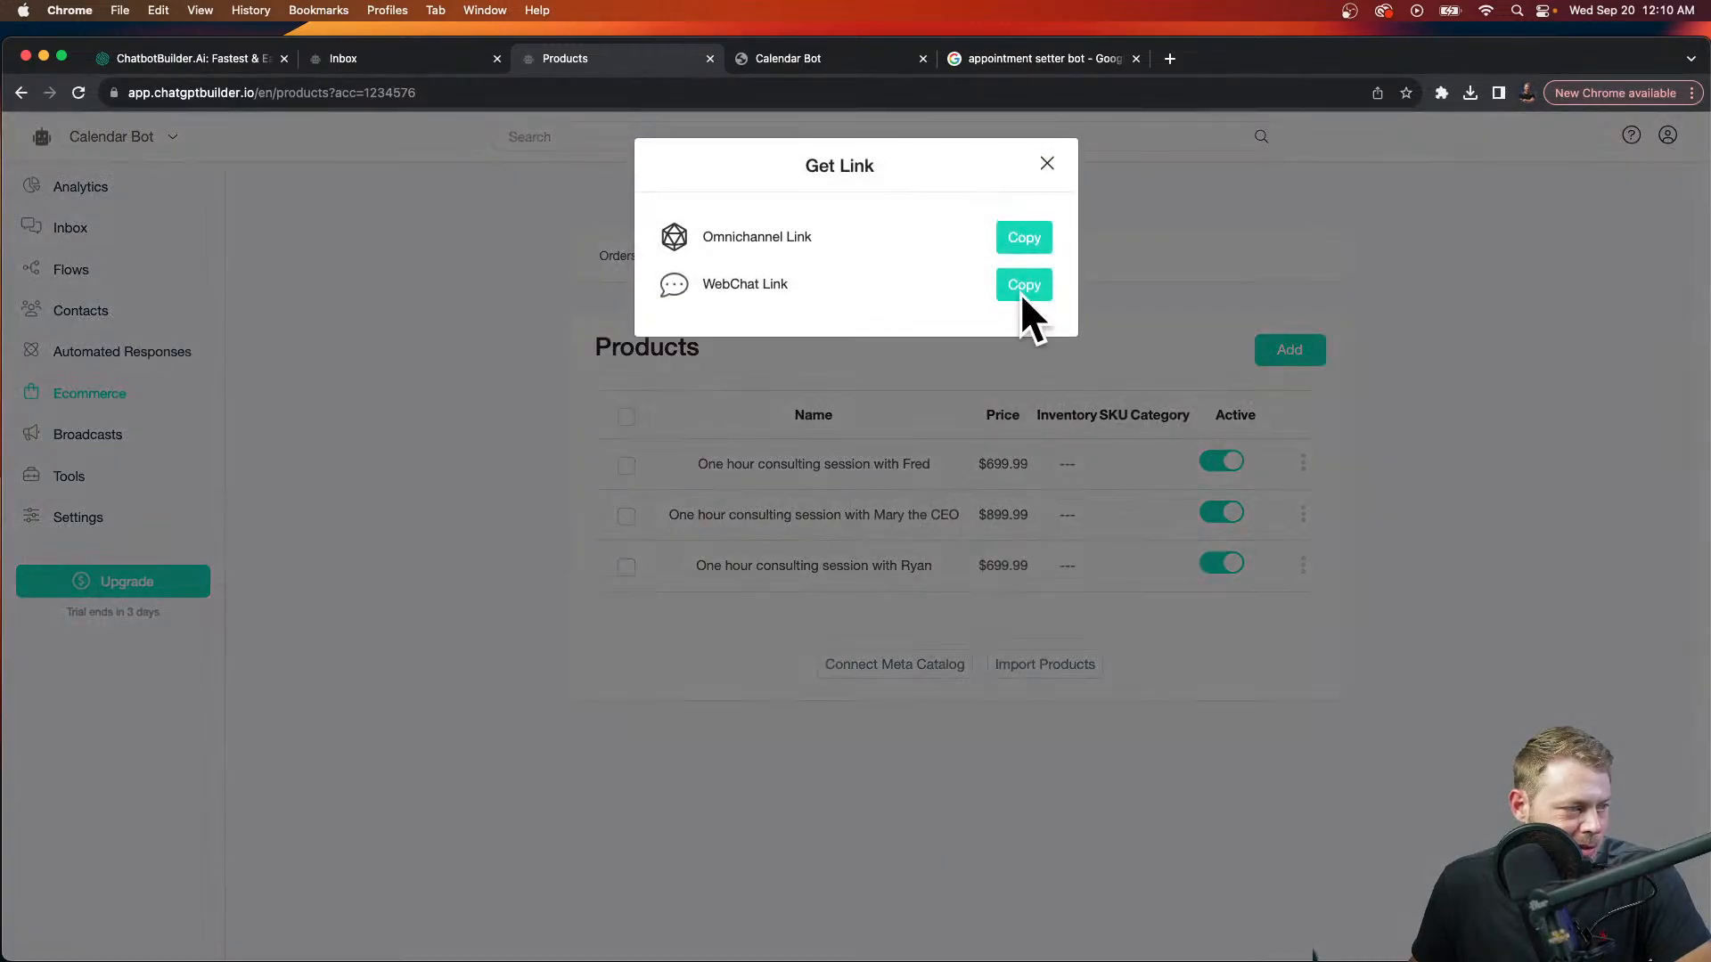
pyautogui.click(1024, 285)
pyautogui.click(815, 62)
pyautogui.click(822, 92)
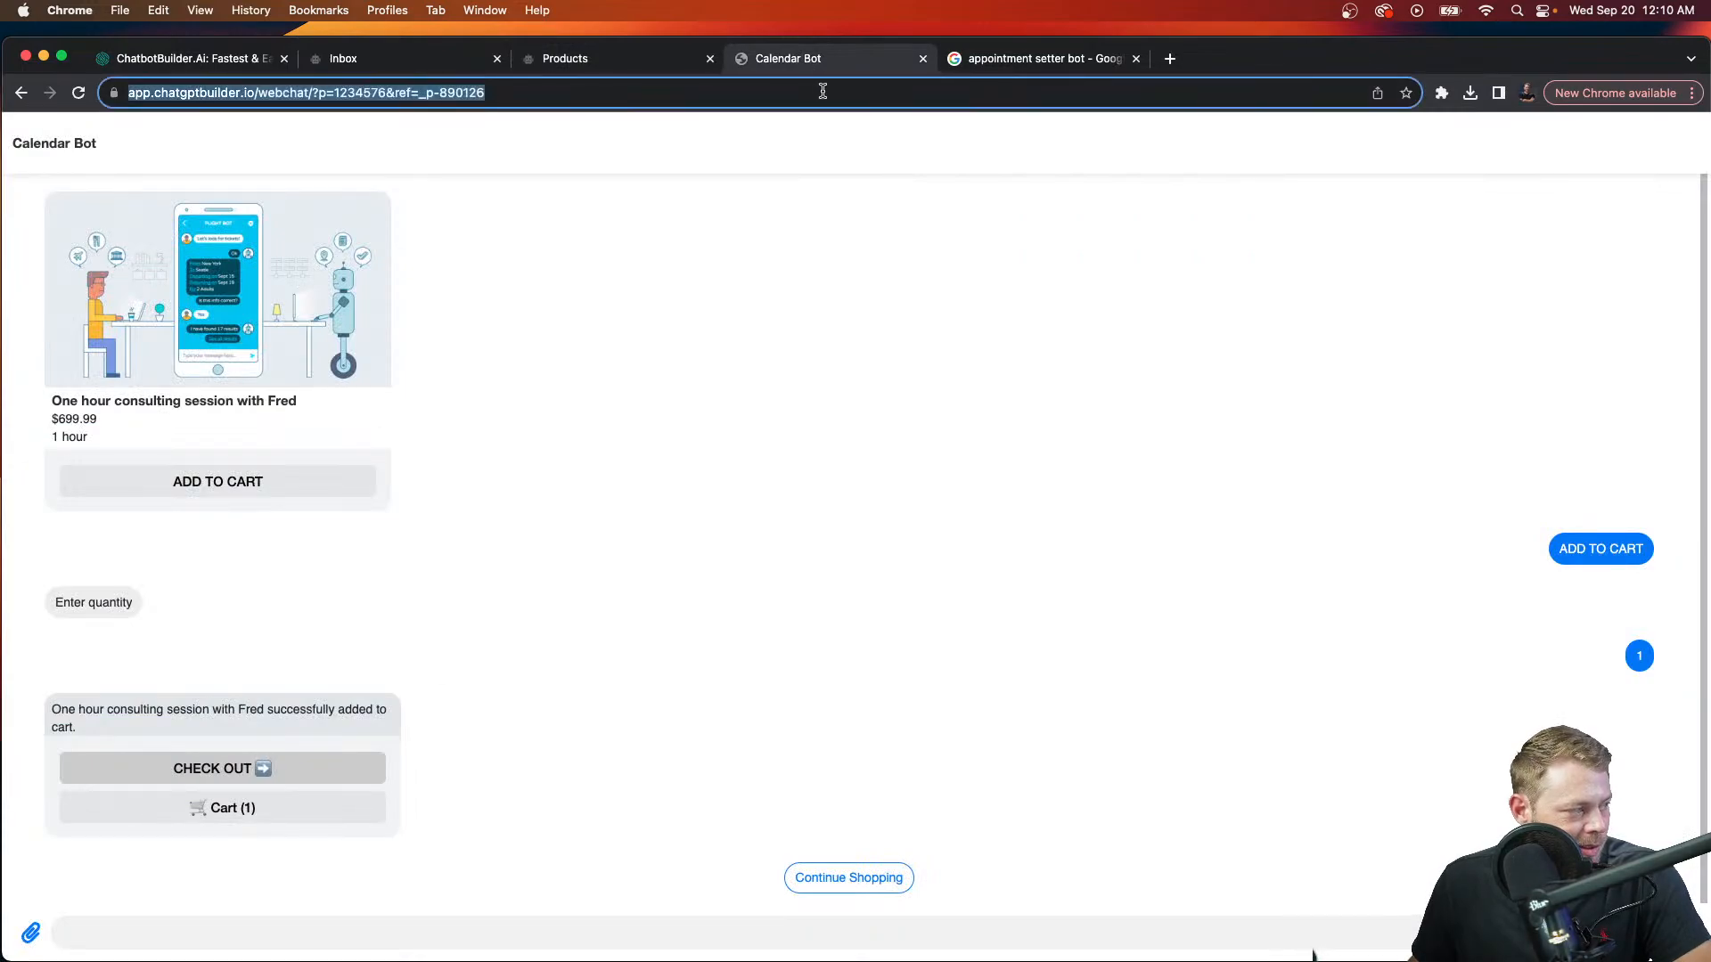
pyautogui.write('https://app.chatgptbuilder.io/webchat/?p=1234576&ref=_p-641076')
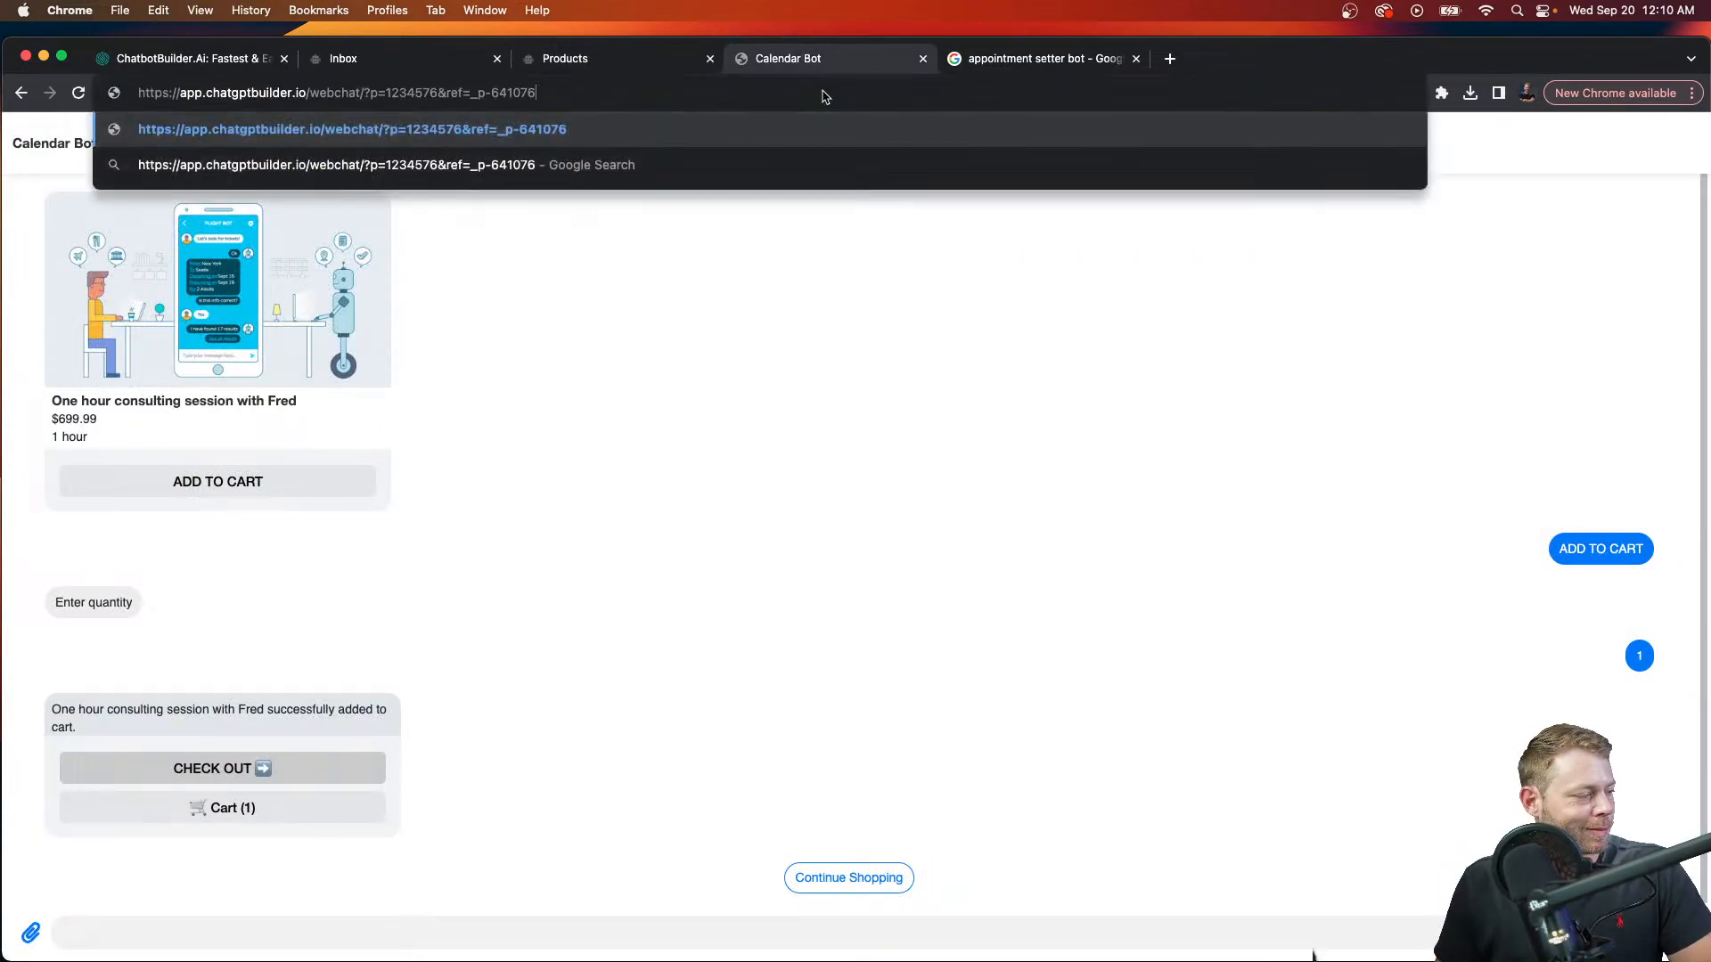
pyautogui.press('Return')
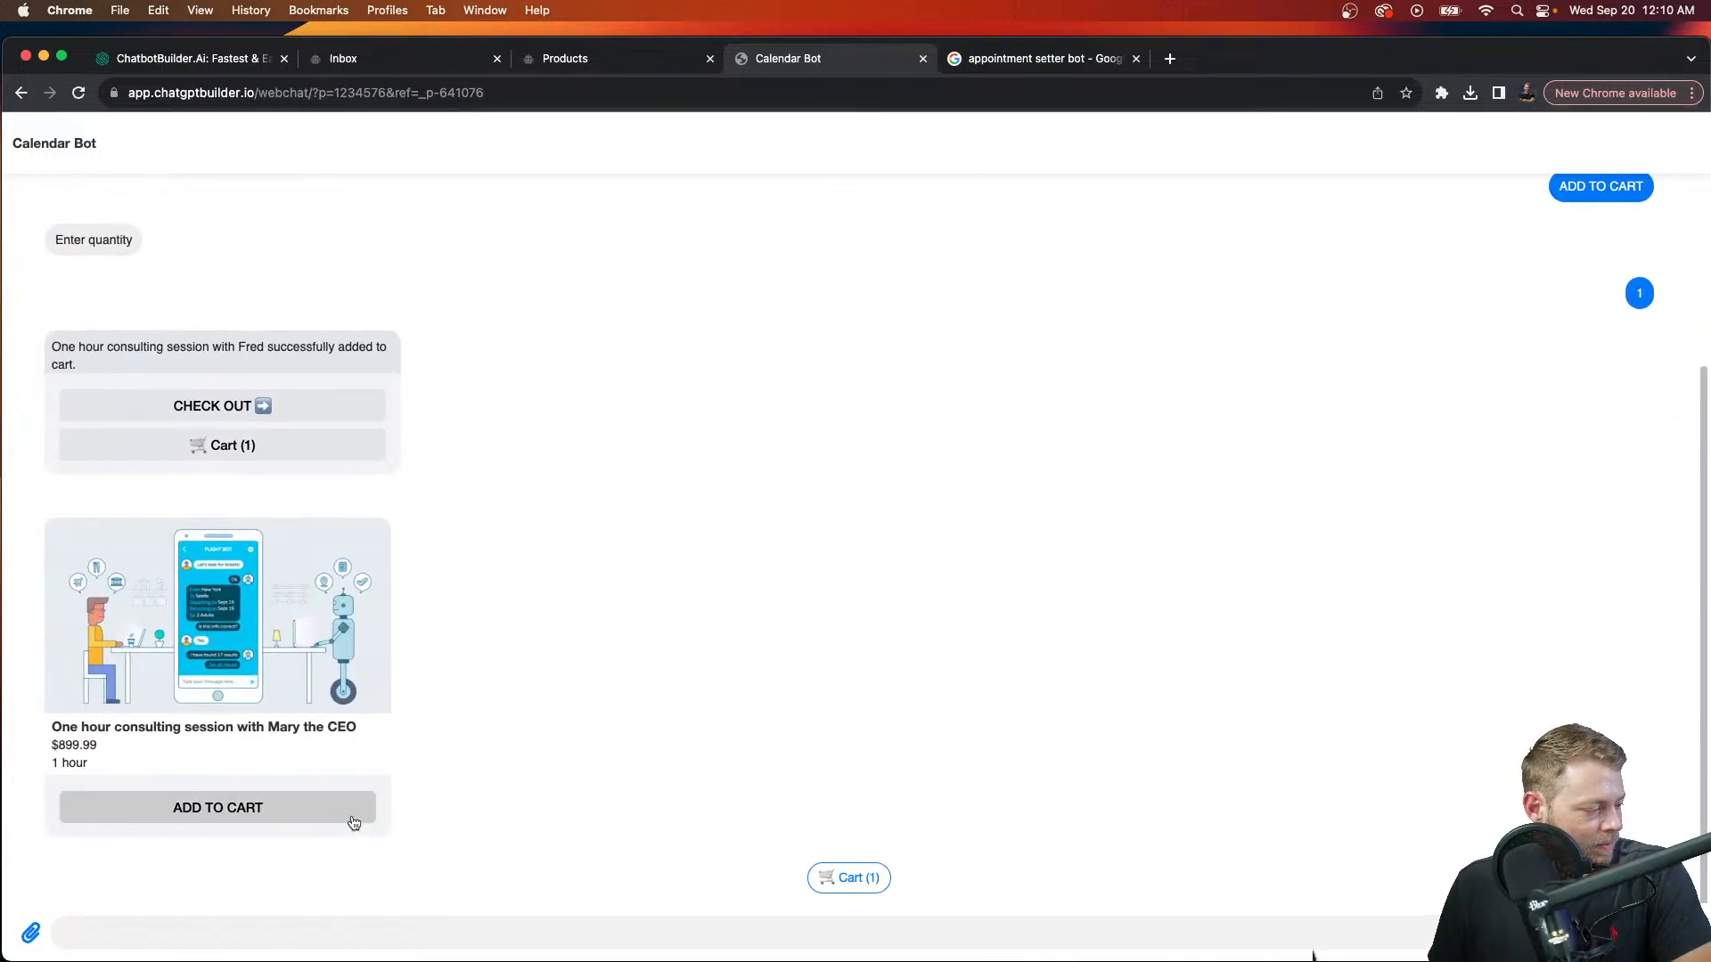
# Step: Add the CEO session to the cart with quantity 1
pyautogui.click(342, 813)
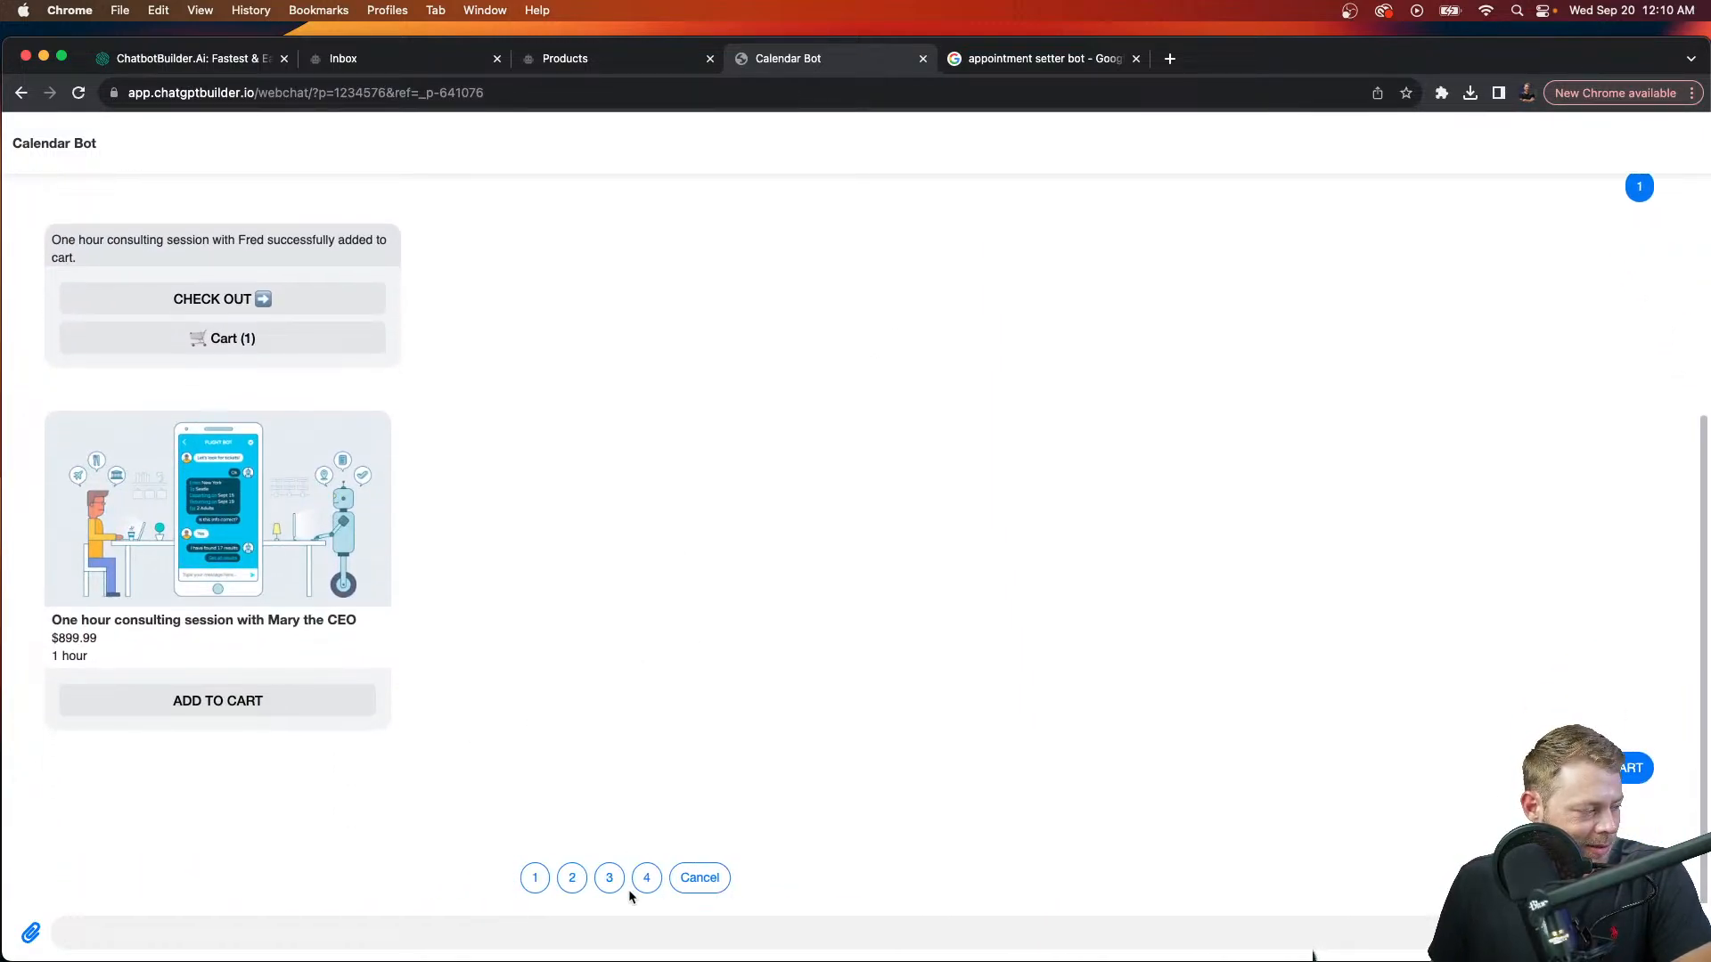
pyautogui.scroll(-2, 784, 879)
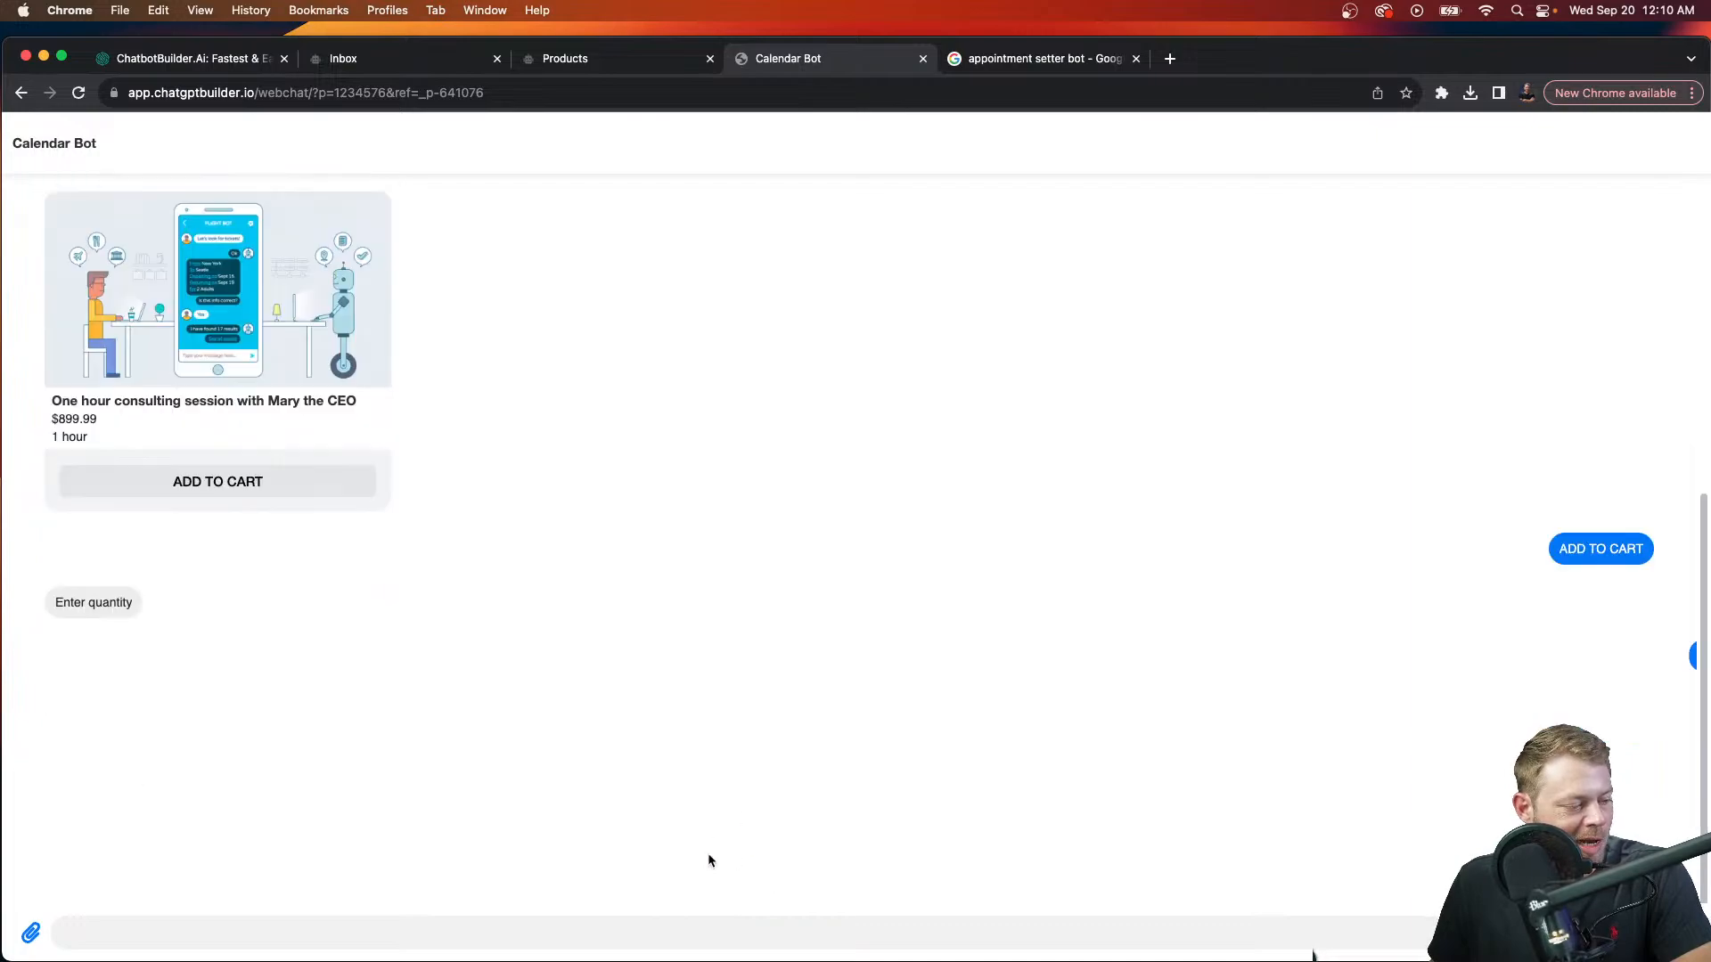
pyautogui.write('1')
pyautogui.press('Return')
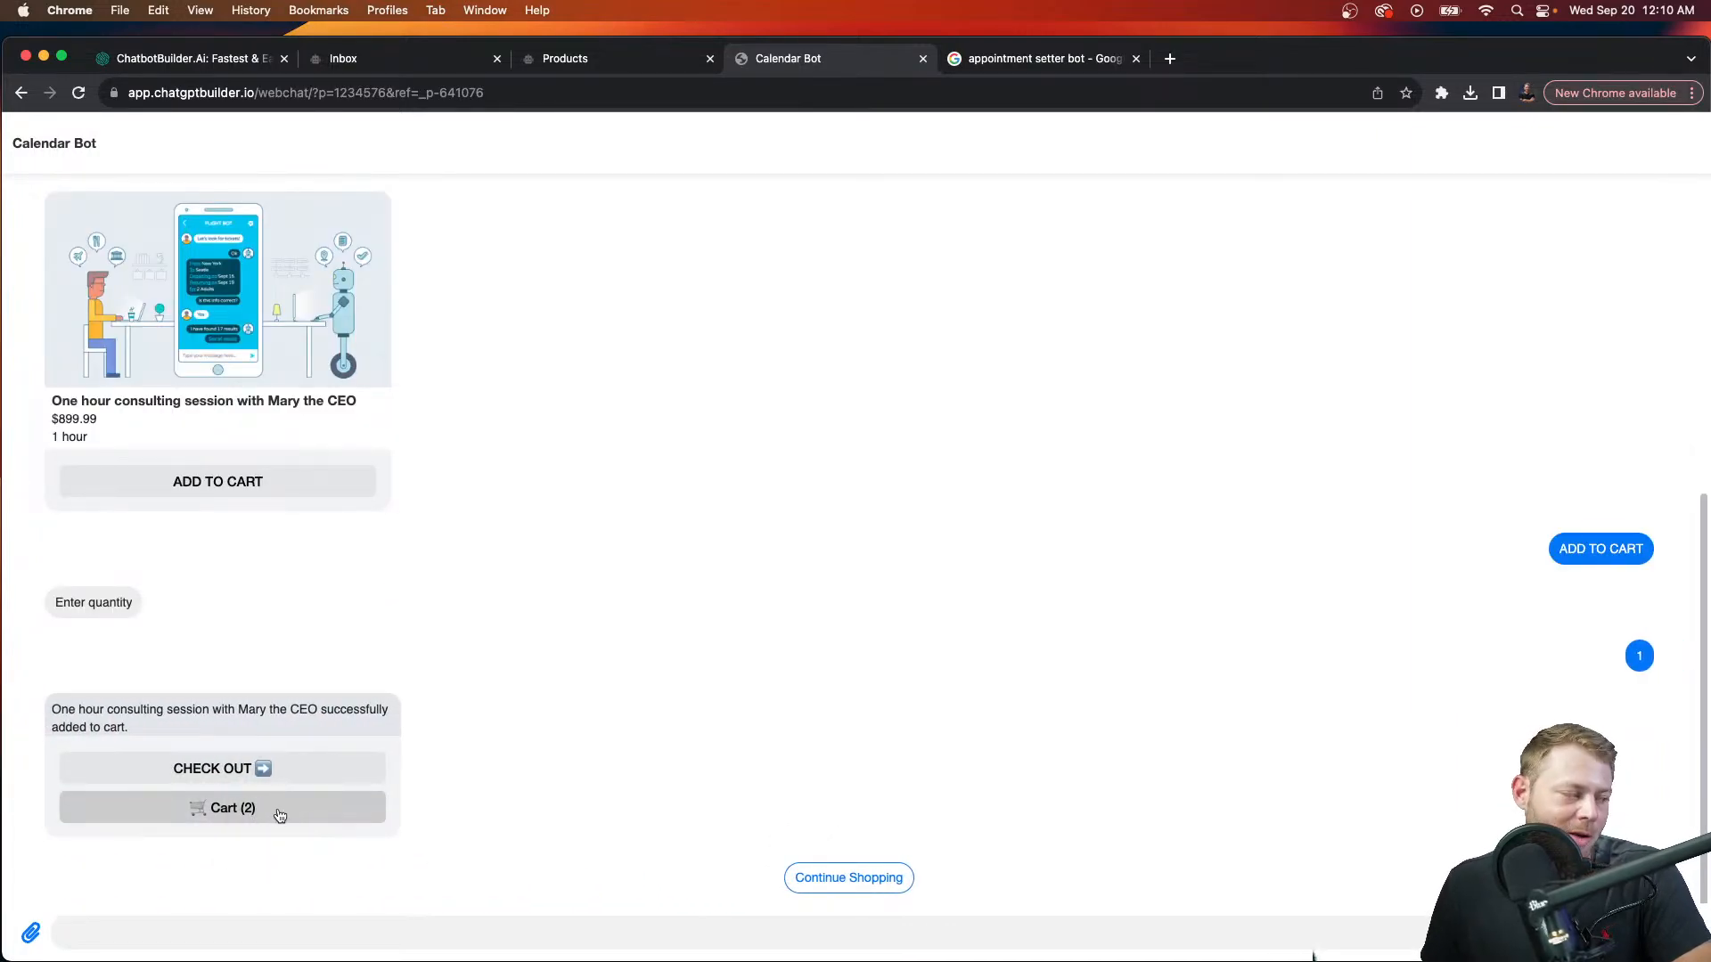
# Step: Remove the other consultant's session from the cart and proceed to checkout
pyautogui.click(273, 813)
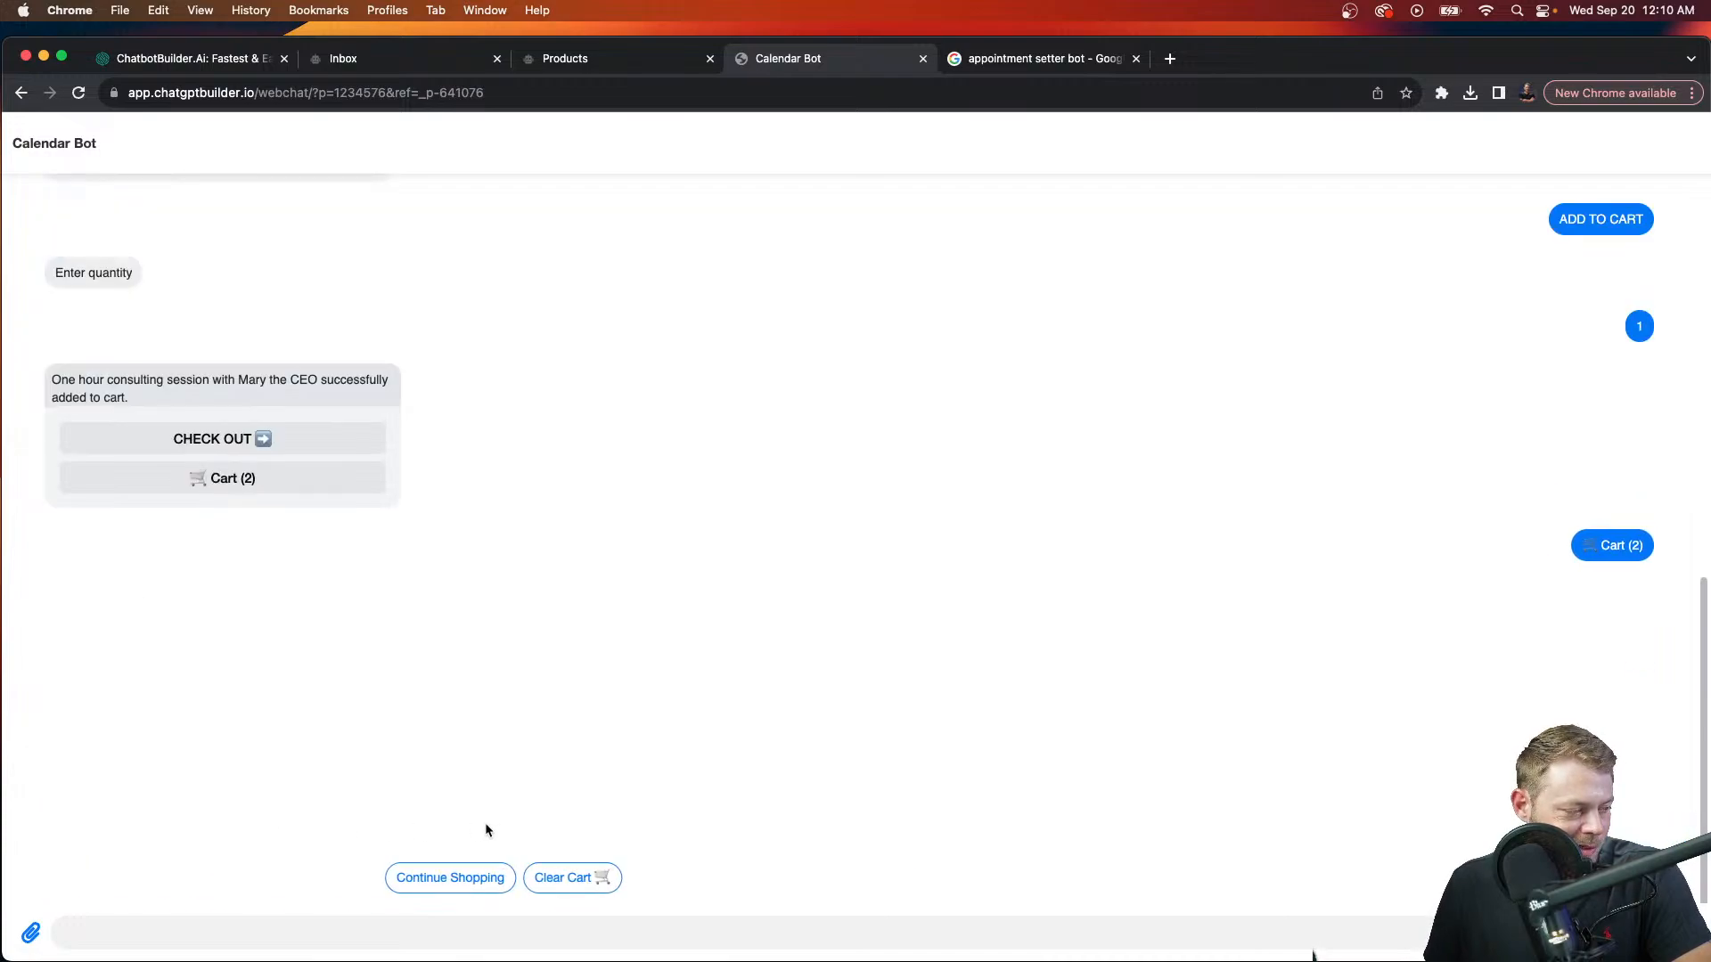
pyautogui.click(247, 771)
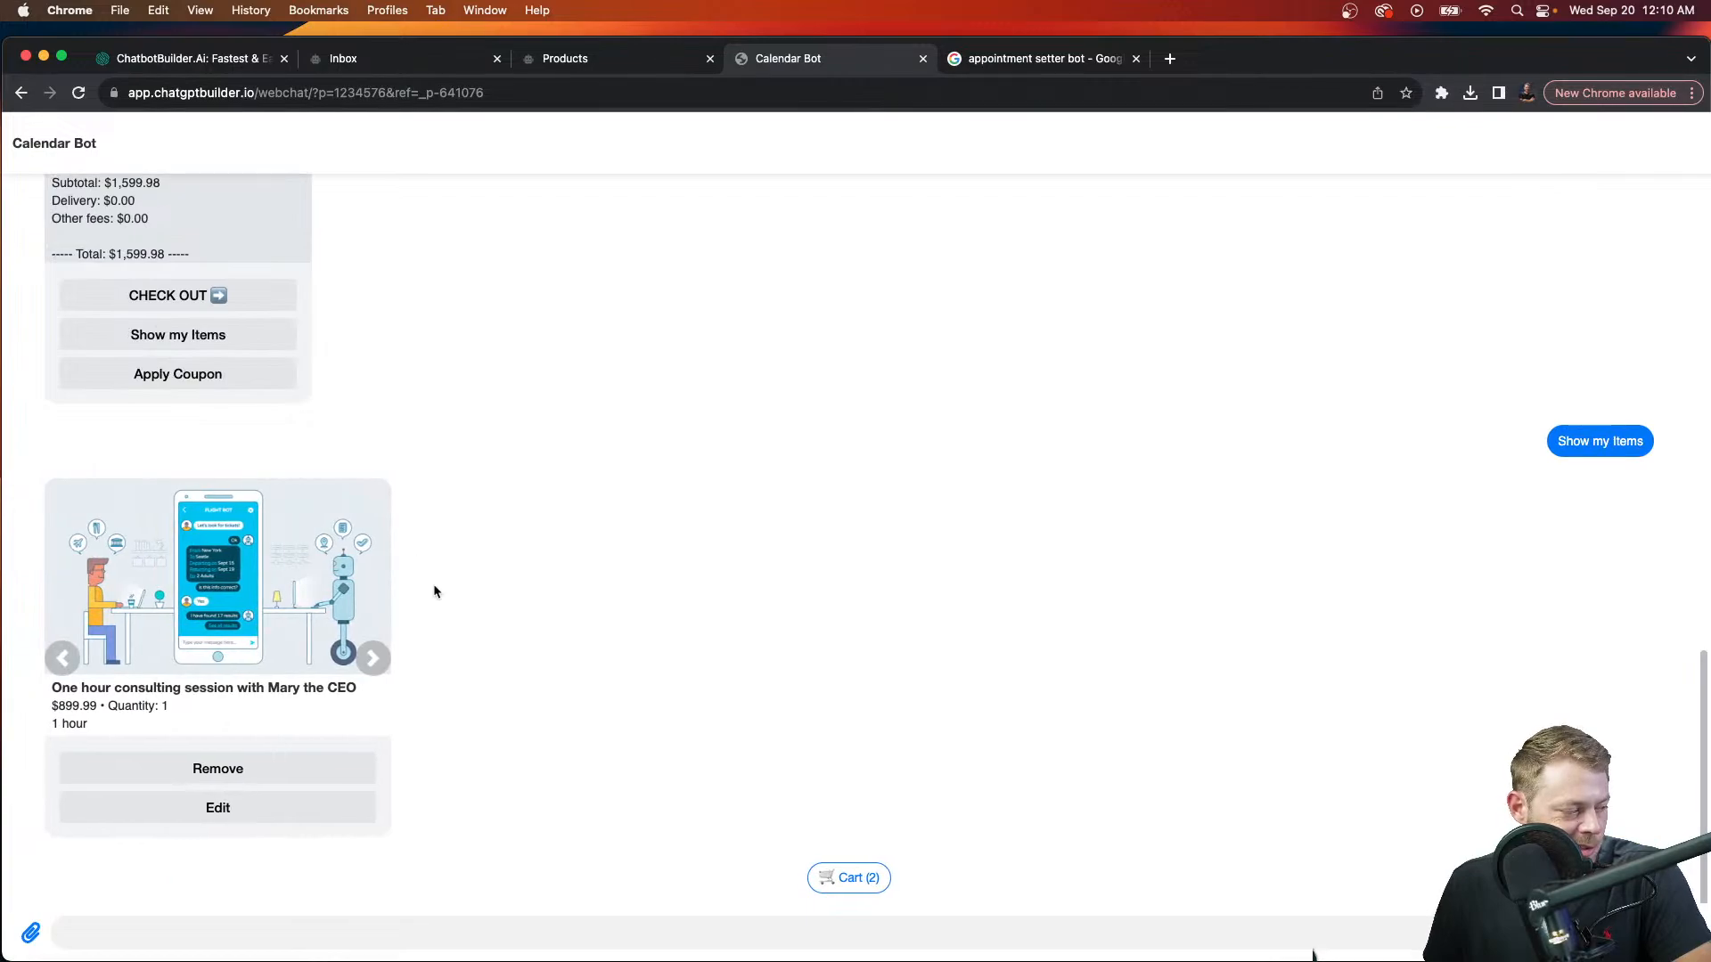
pyautogui.click(365, 667)
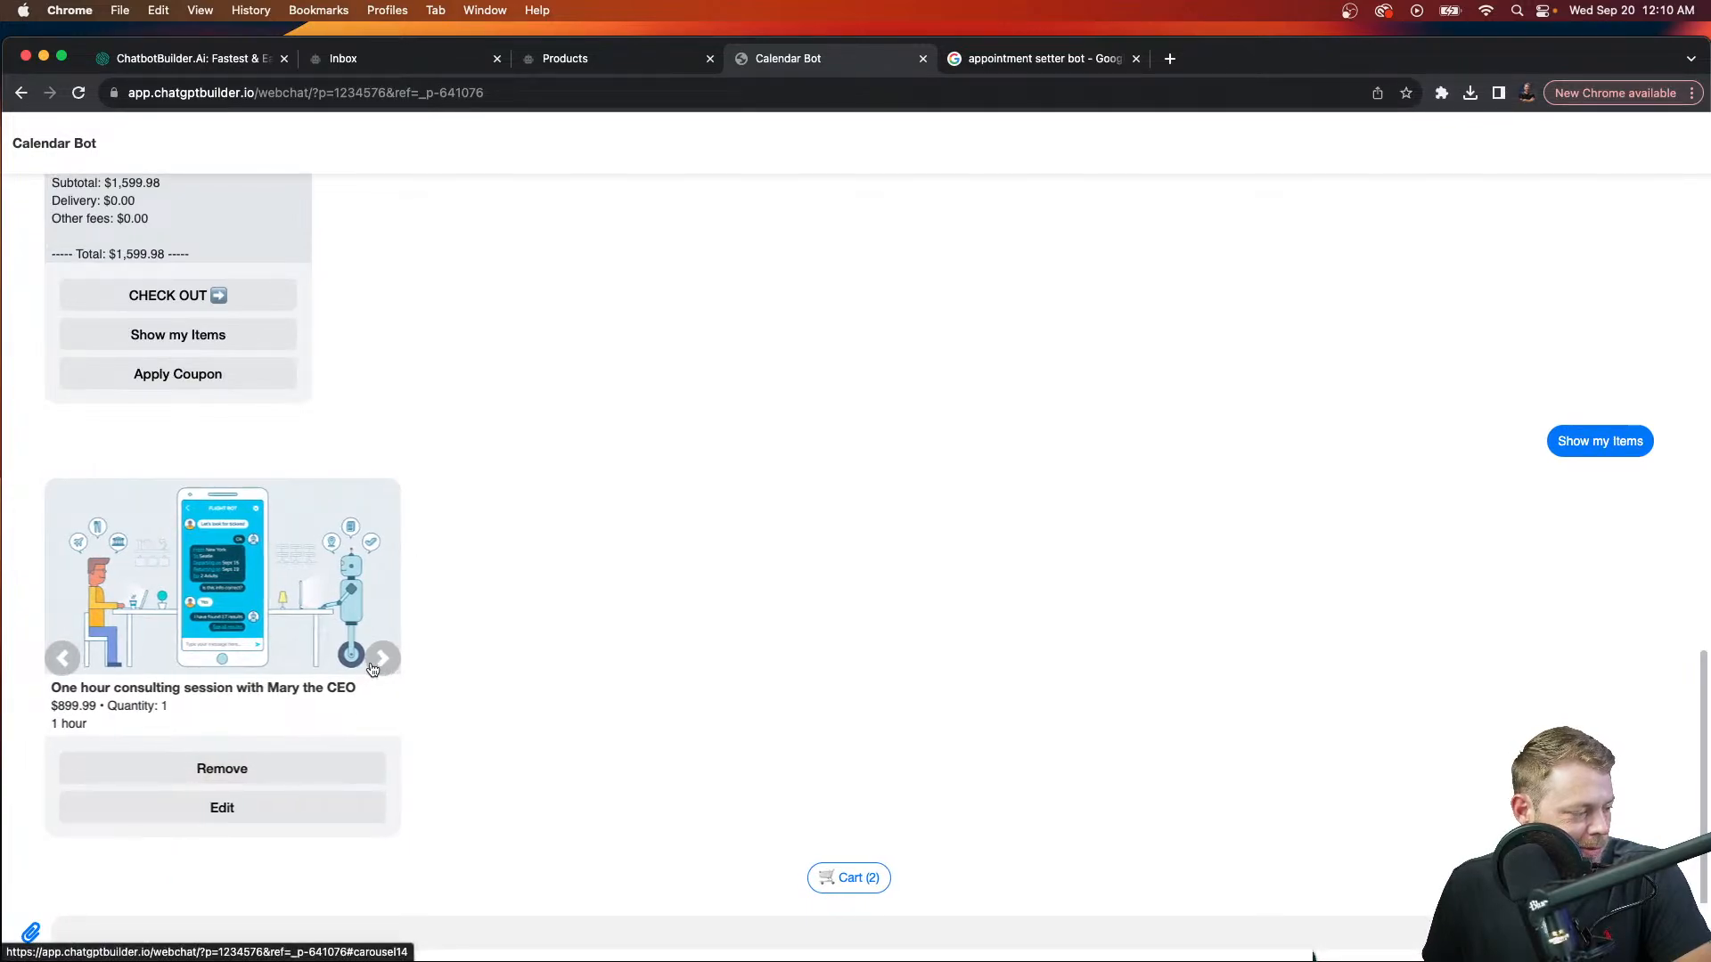
pyautogui.click(330, 770)
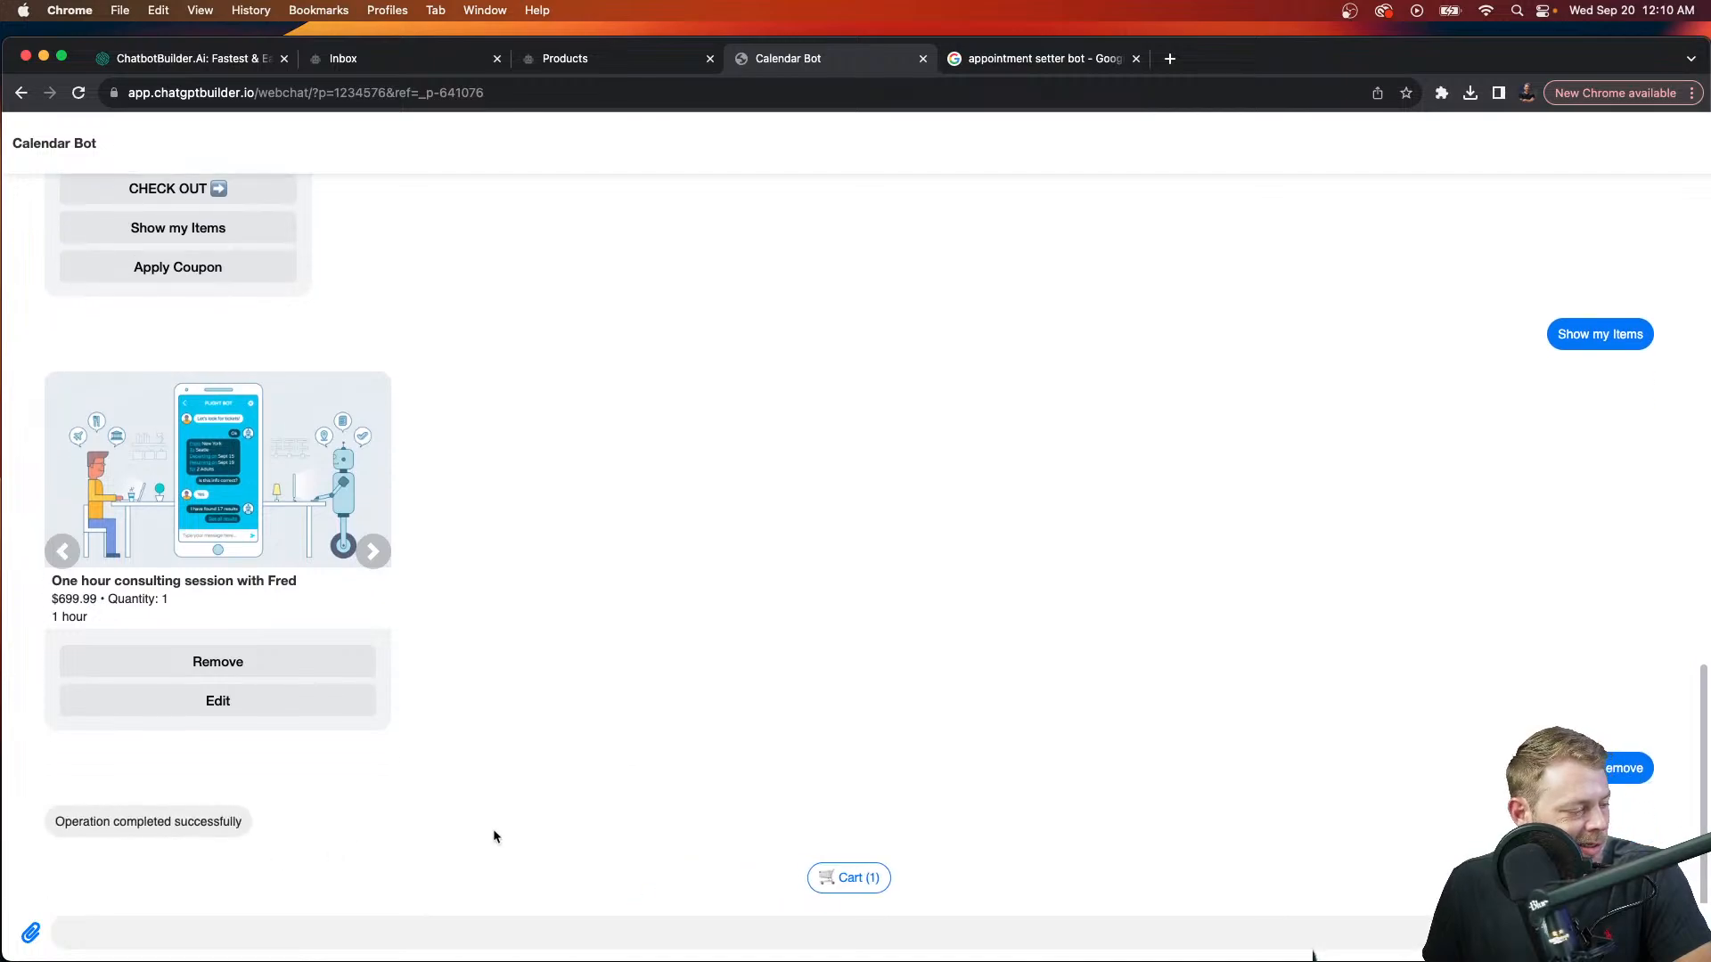
pyautogui.click(842, 878)
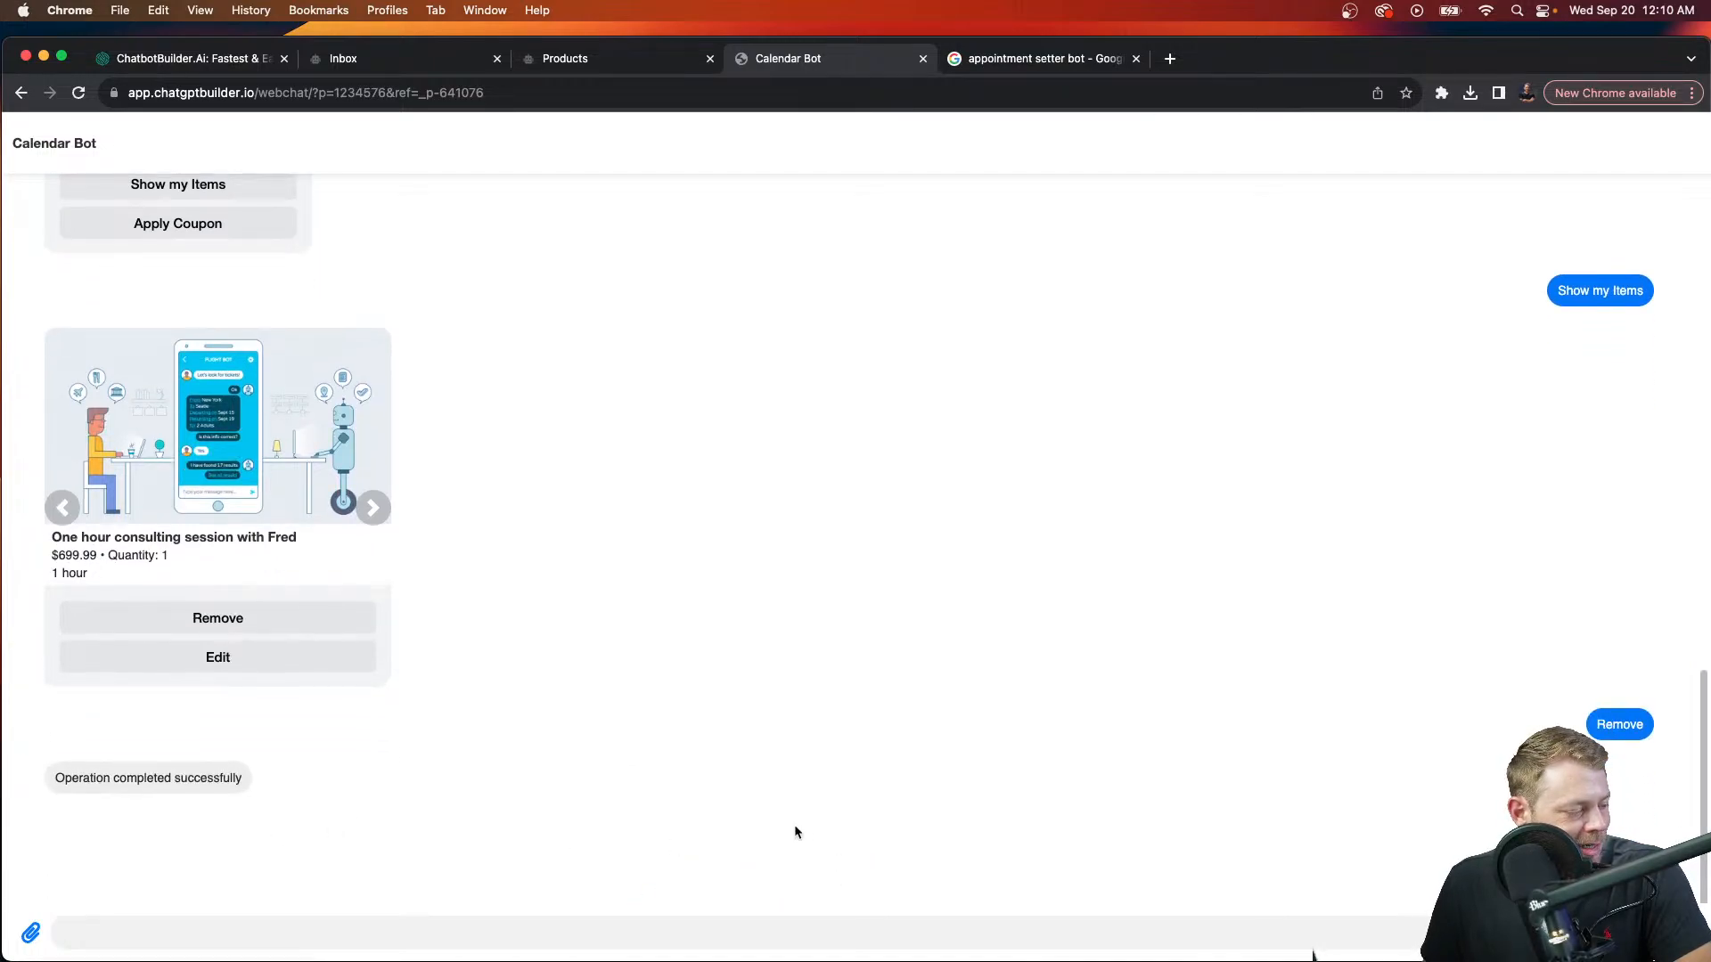
pyautogui.click(250, 739)
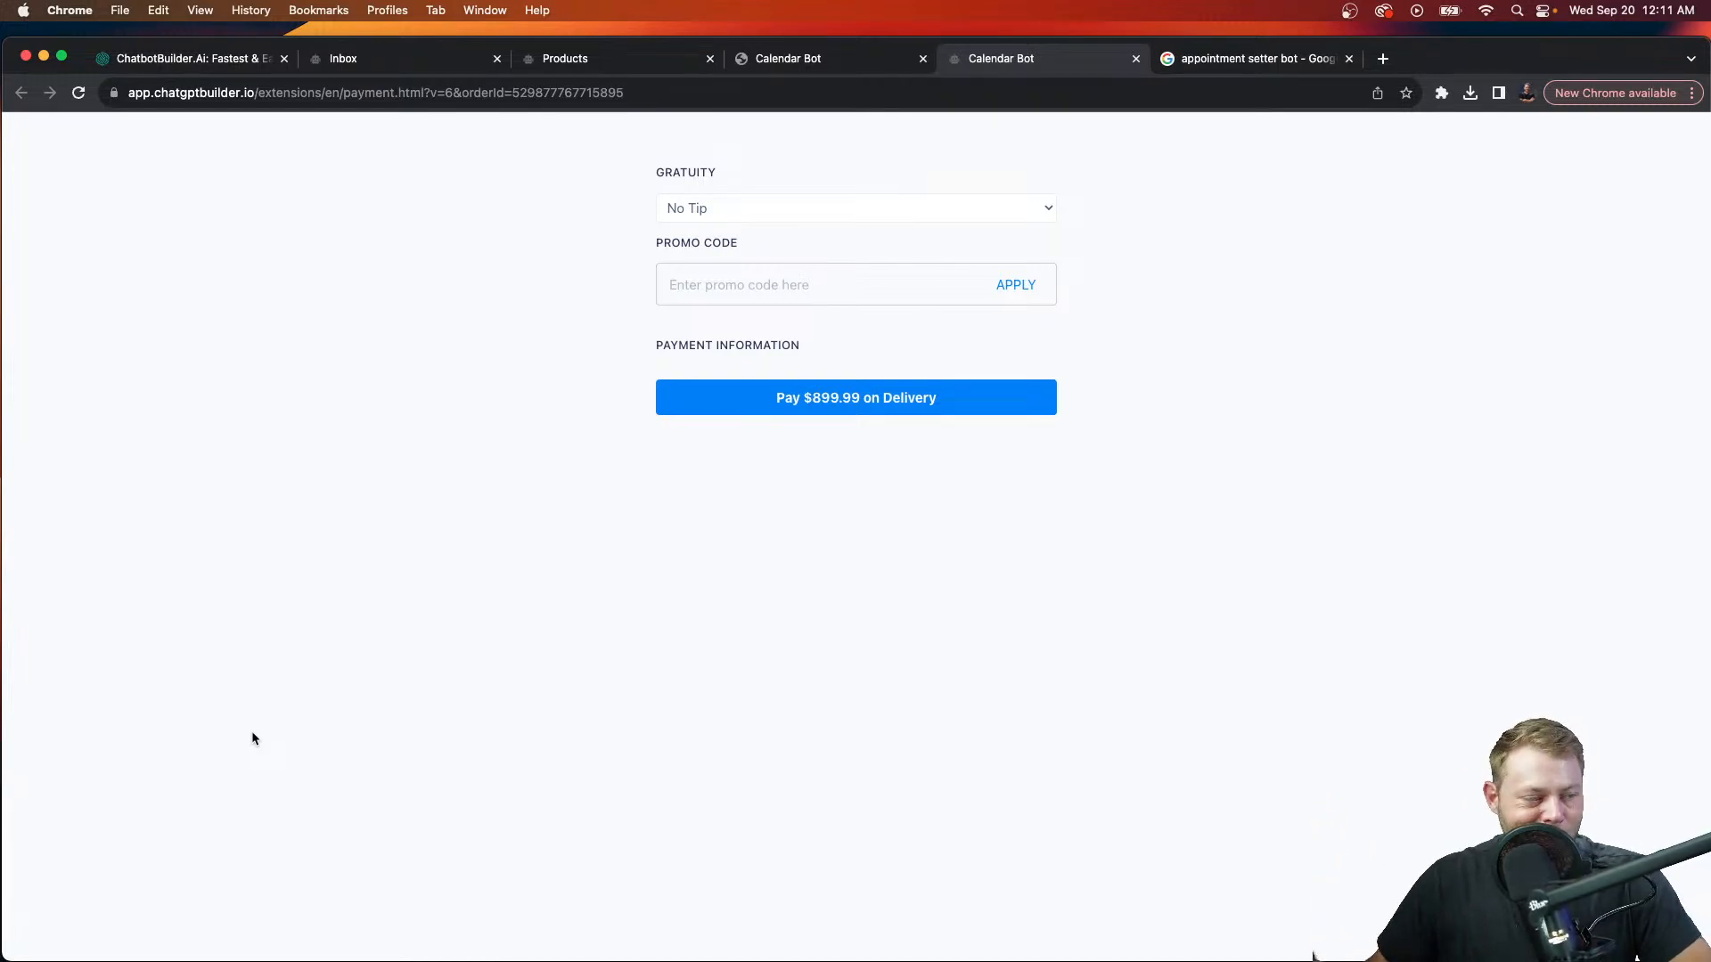
# Step: Add a 50% gratuity and place the order as pay on delivery
pyautogui.click(1041, 208)
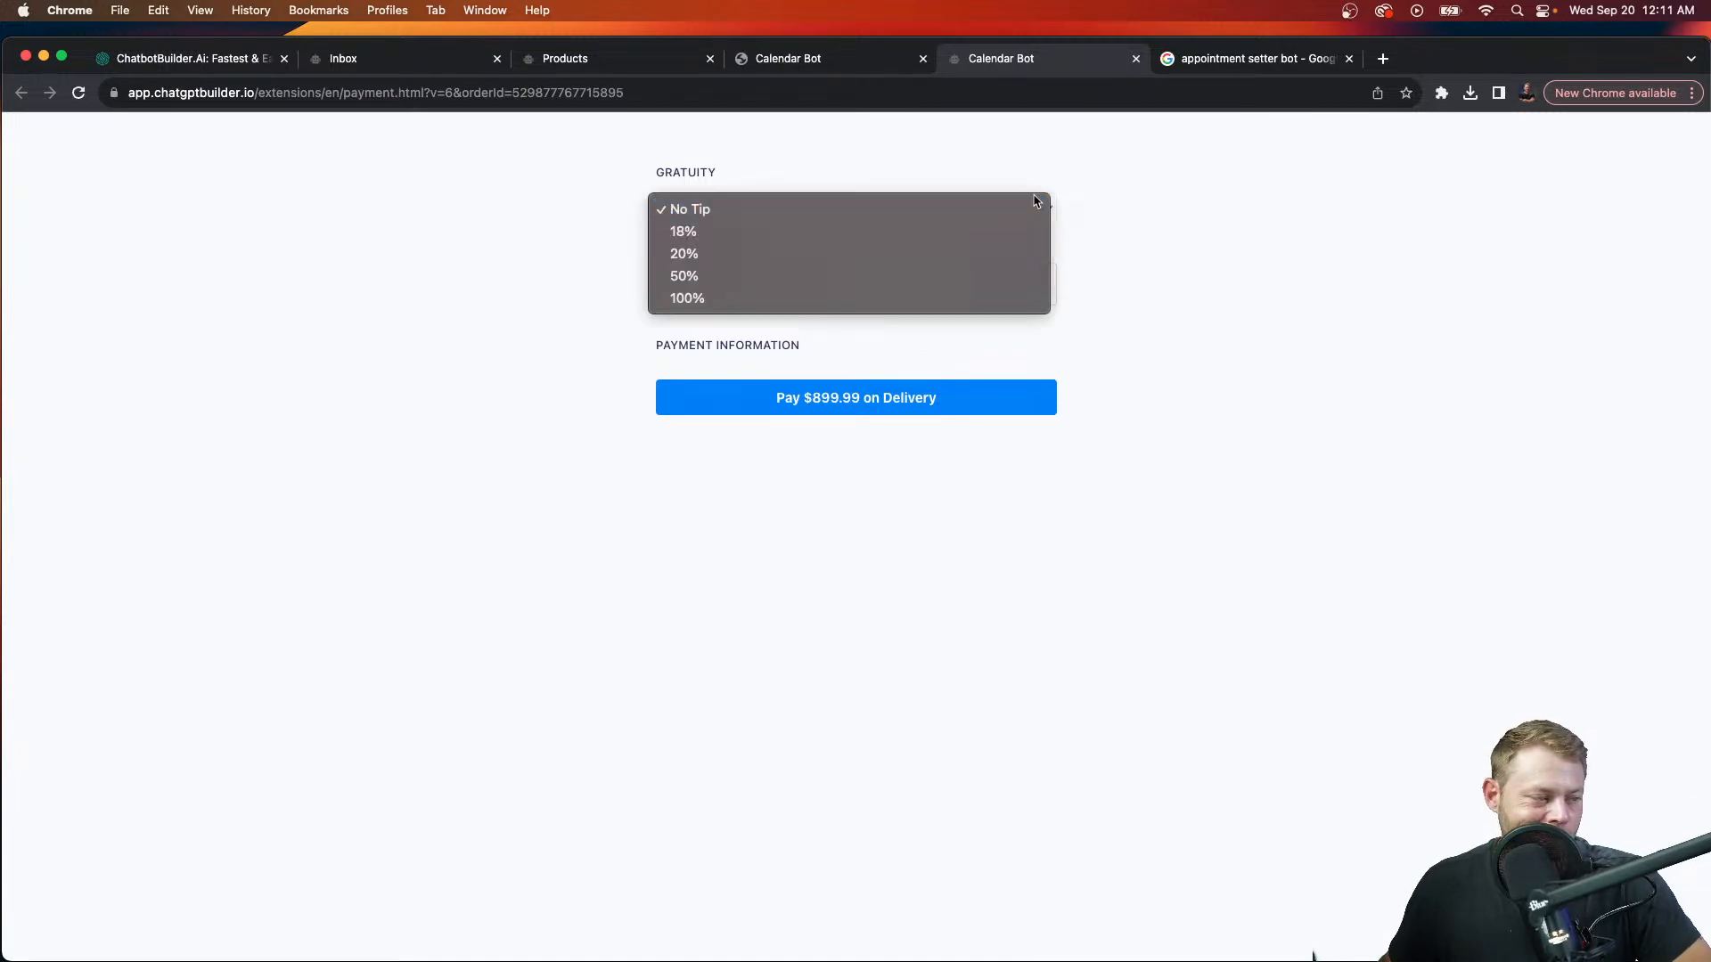
pyautogui.click(893, 277)
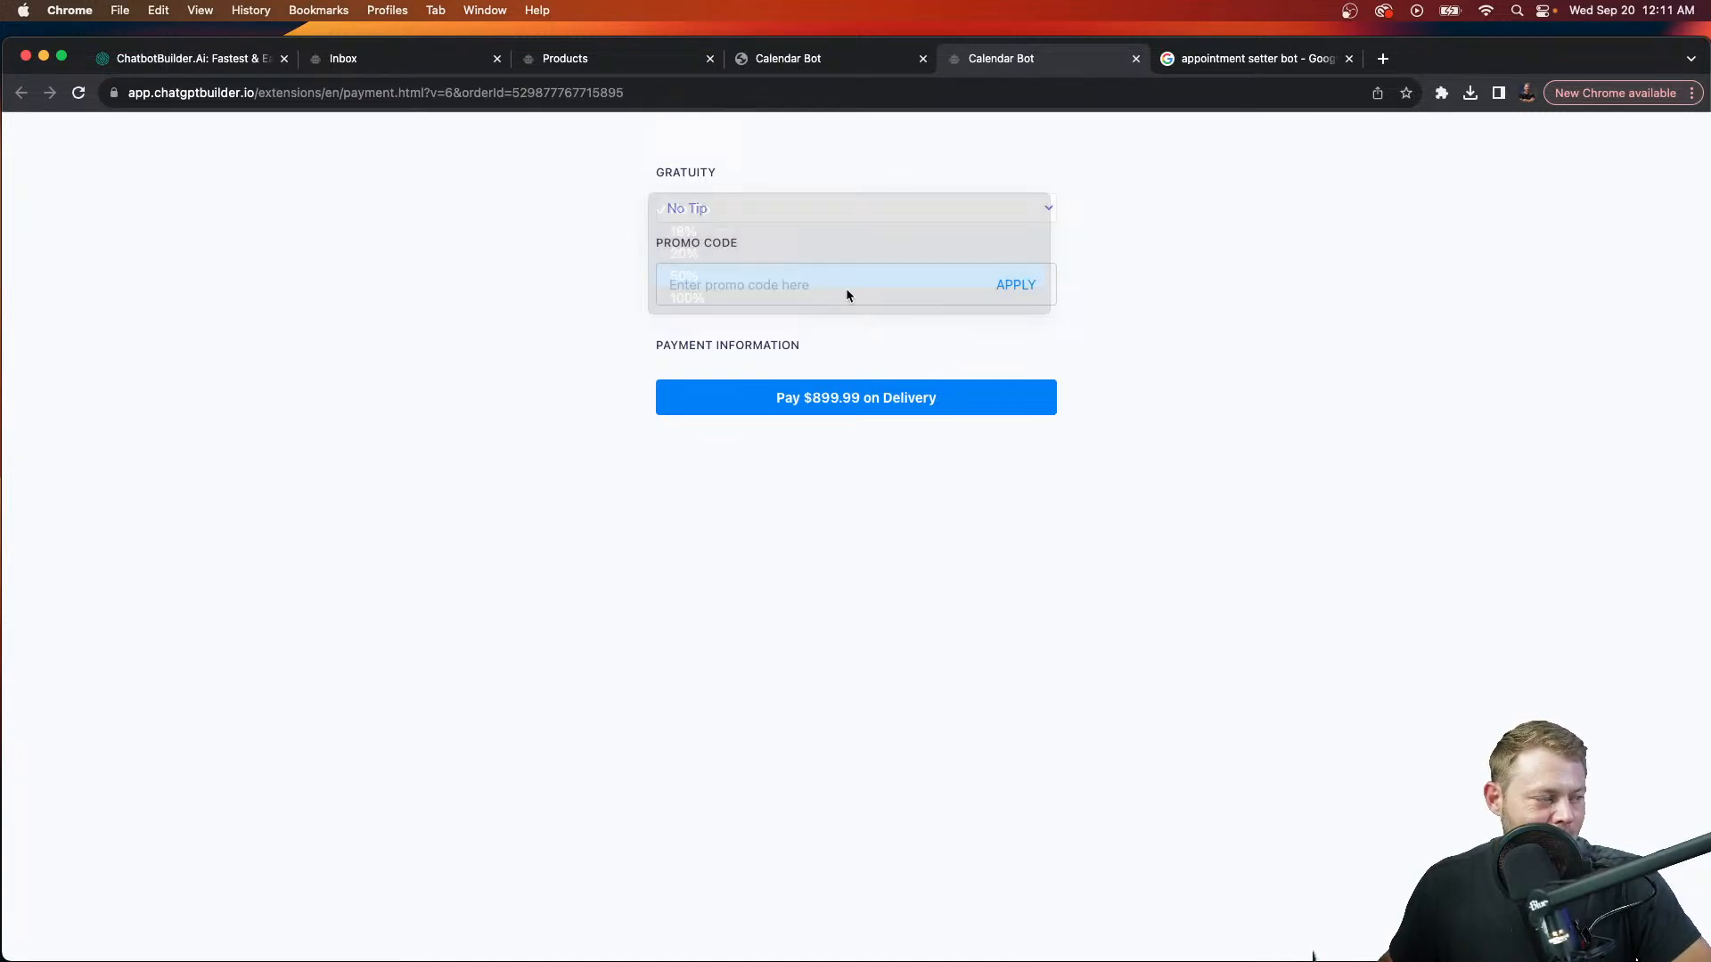
pyautogui.click(884, 407)
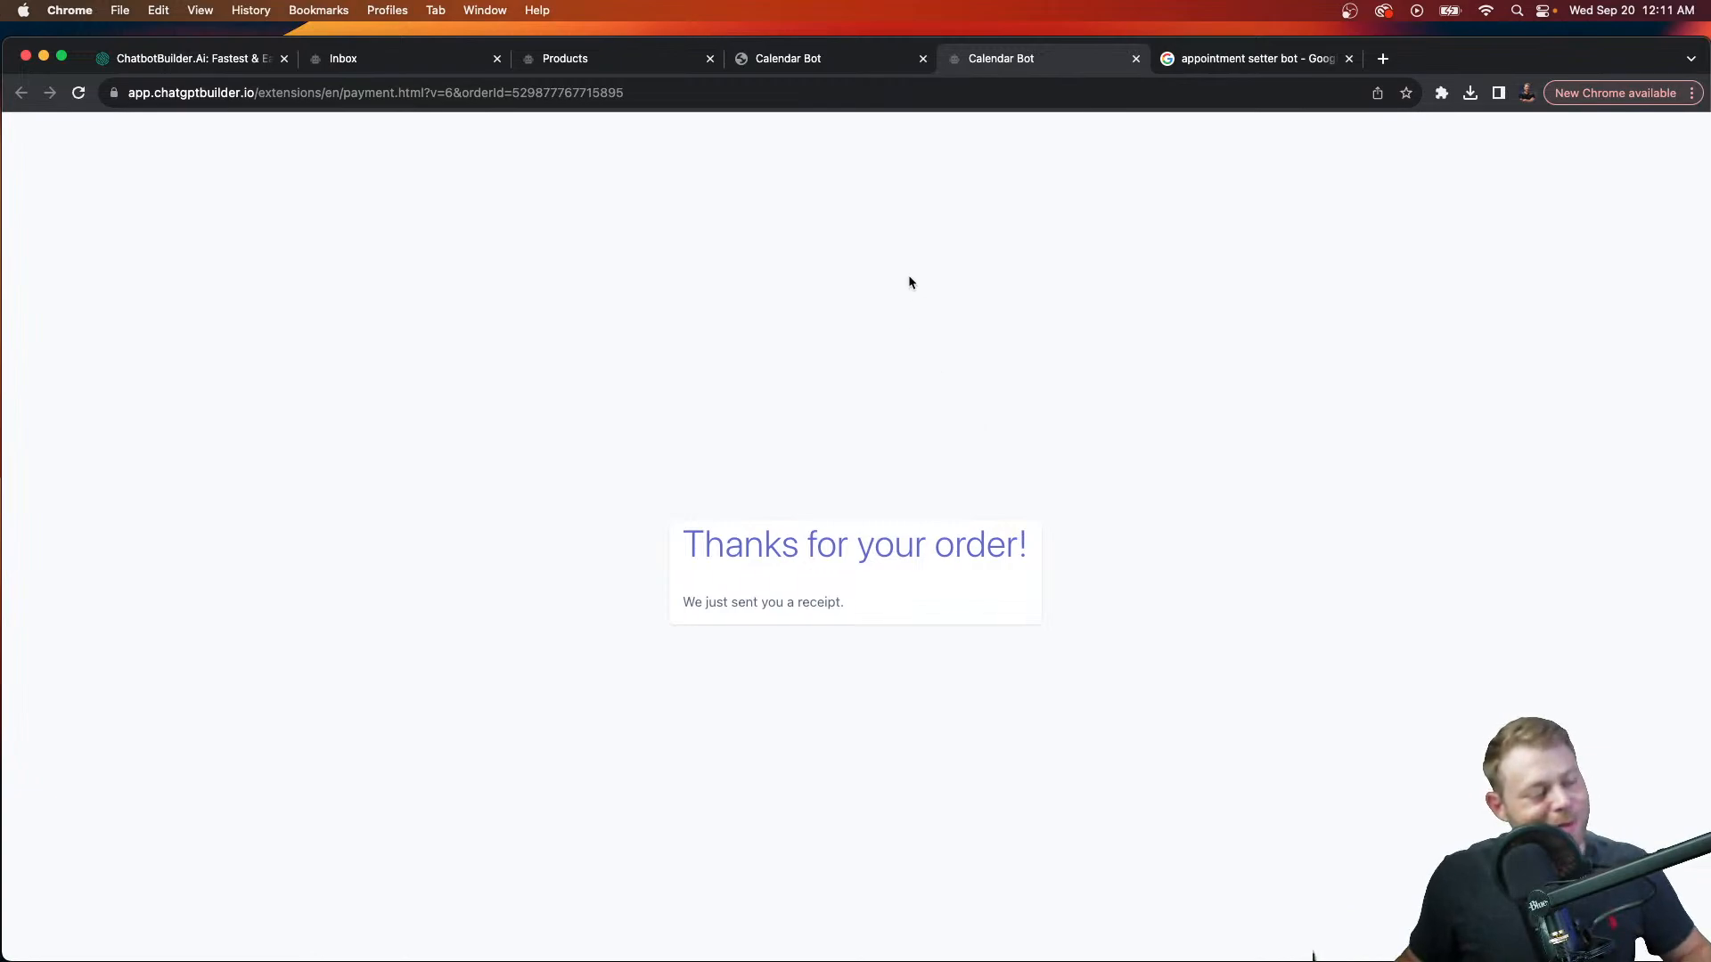
# Step: Close the leftover checkout and chat pages and return to the store's products
pyautogui.click(1136, 59)
pyautogui.click(1136, 59)
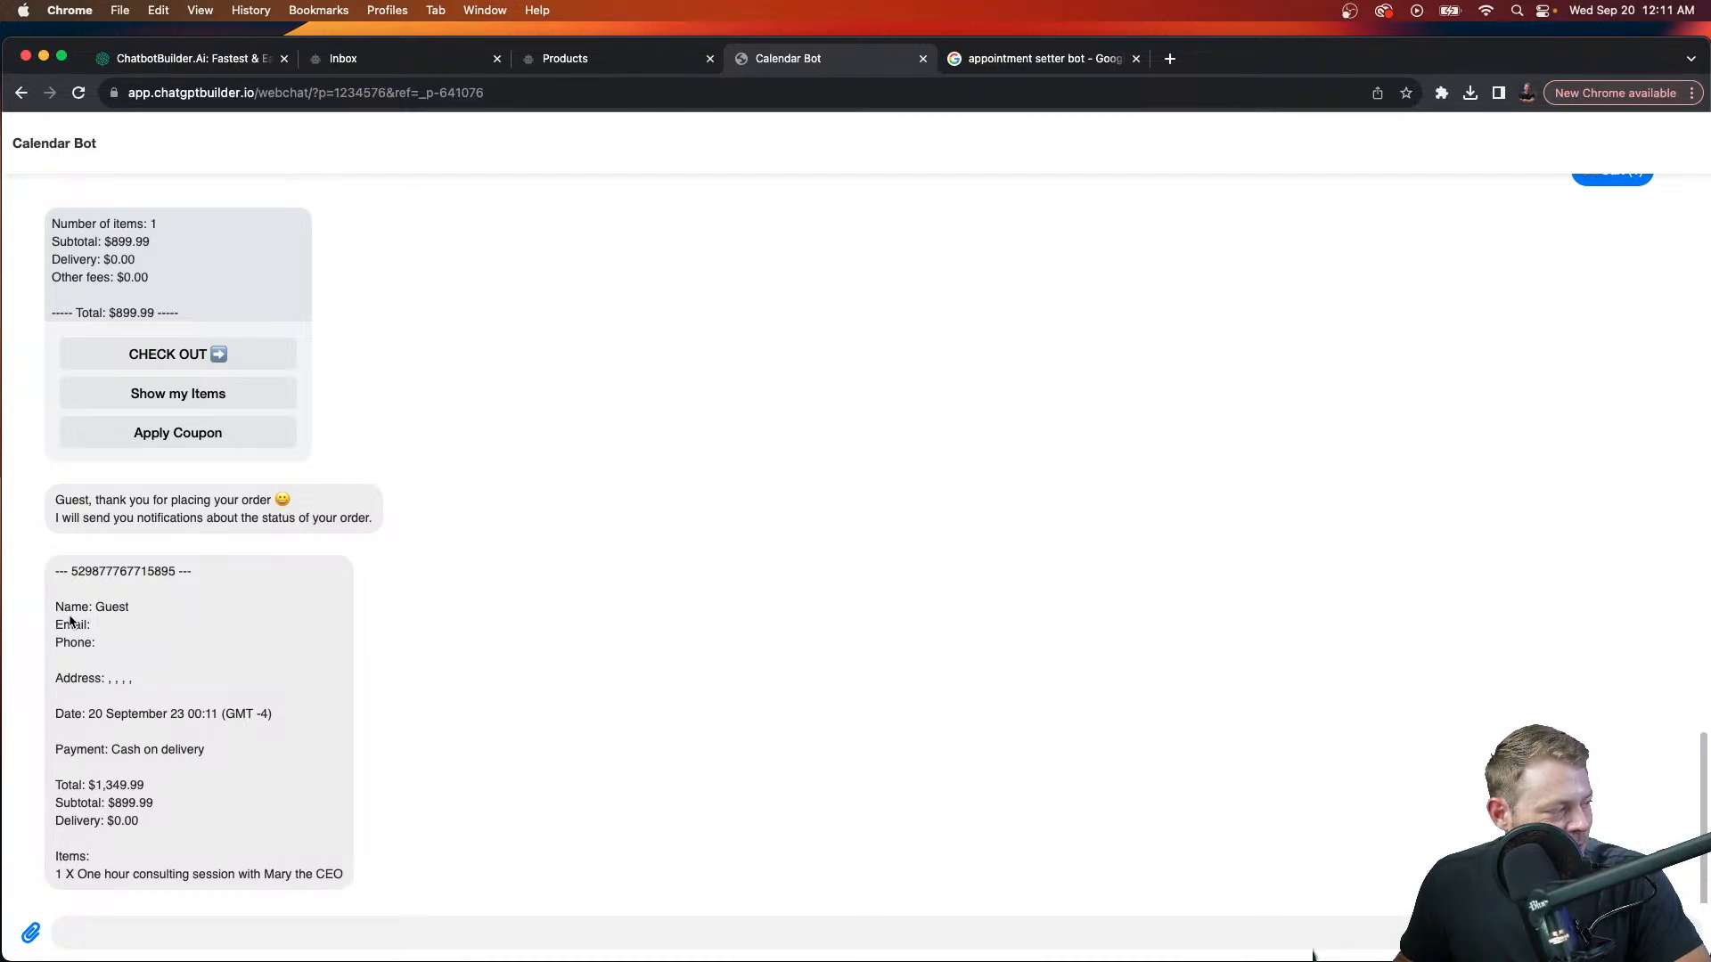
pyautogui.moveTo(63, 622); pyautogui.dragTo(89, 621)
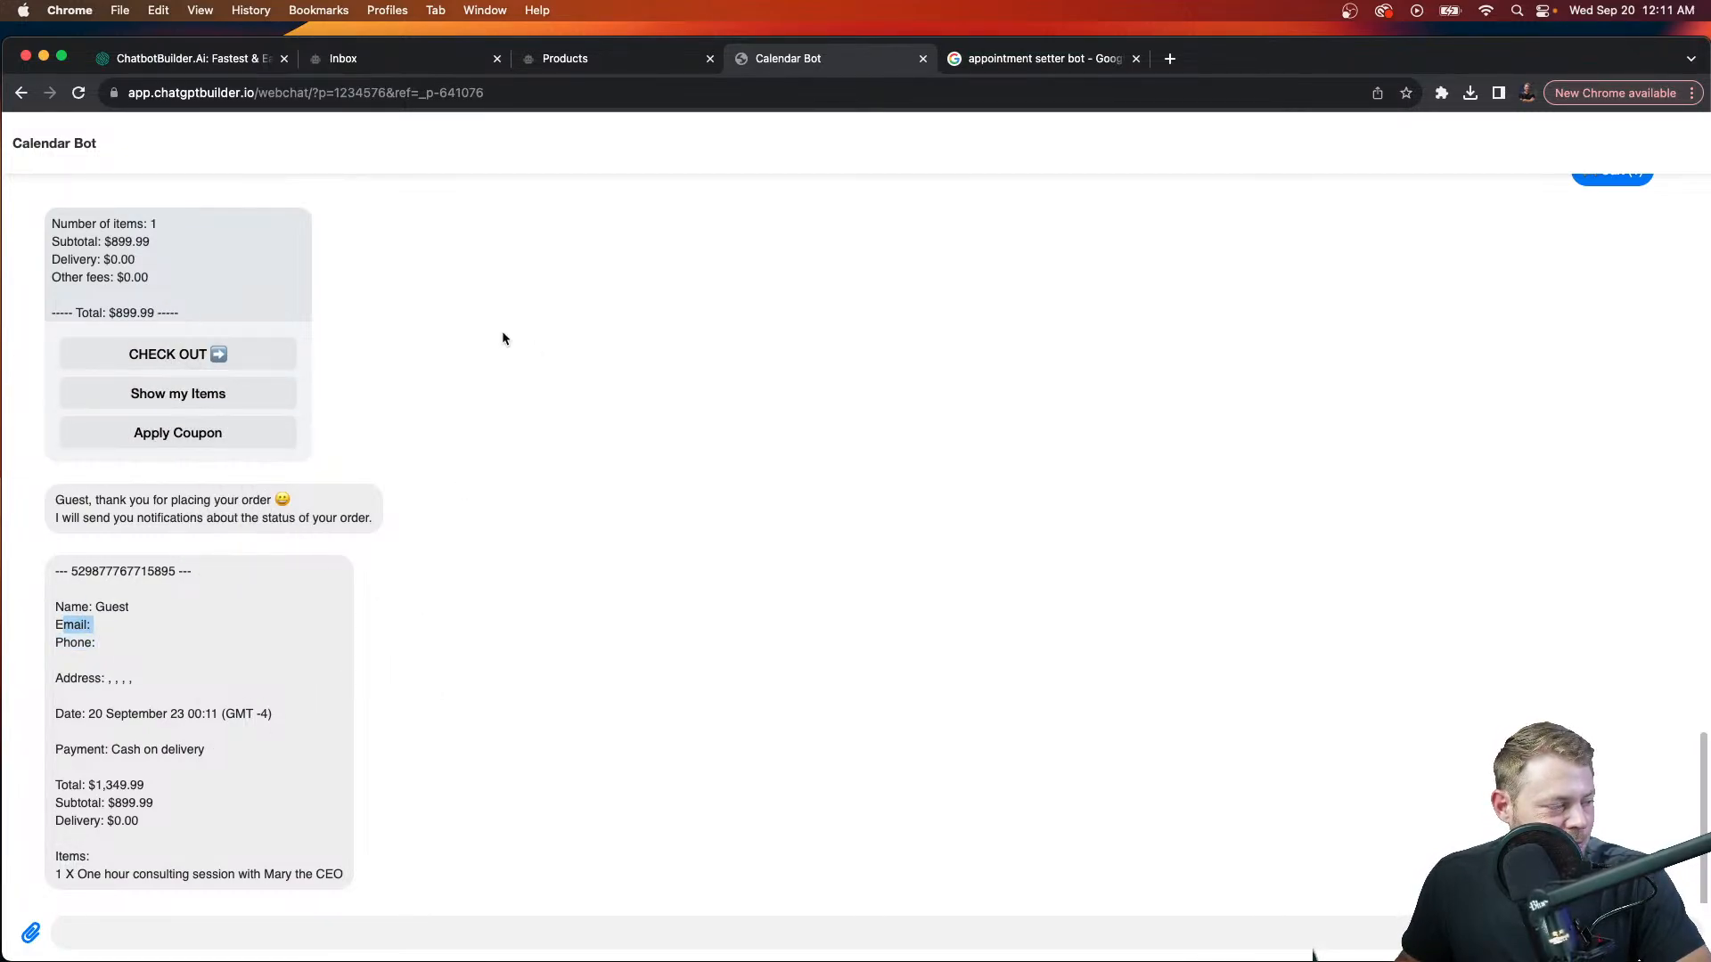
pyautogui.click(573, 61)
# Step: Dismiss the sharing popup and open the Guest's $1,349.99 order from the store orders
pyautogui.click(1048, 167)
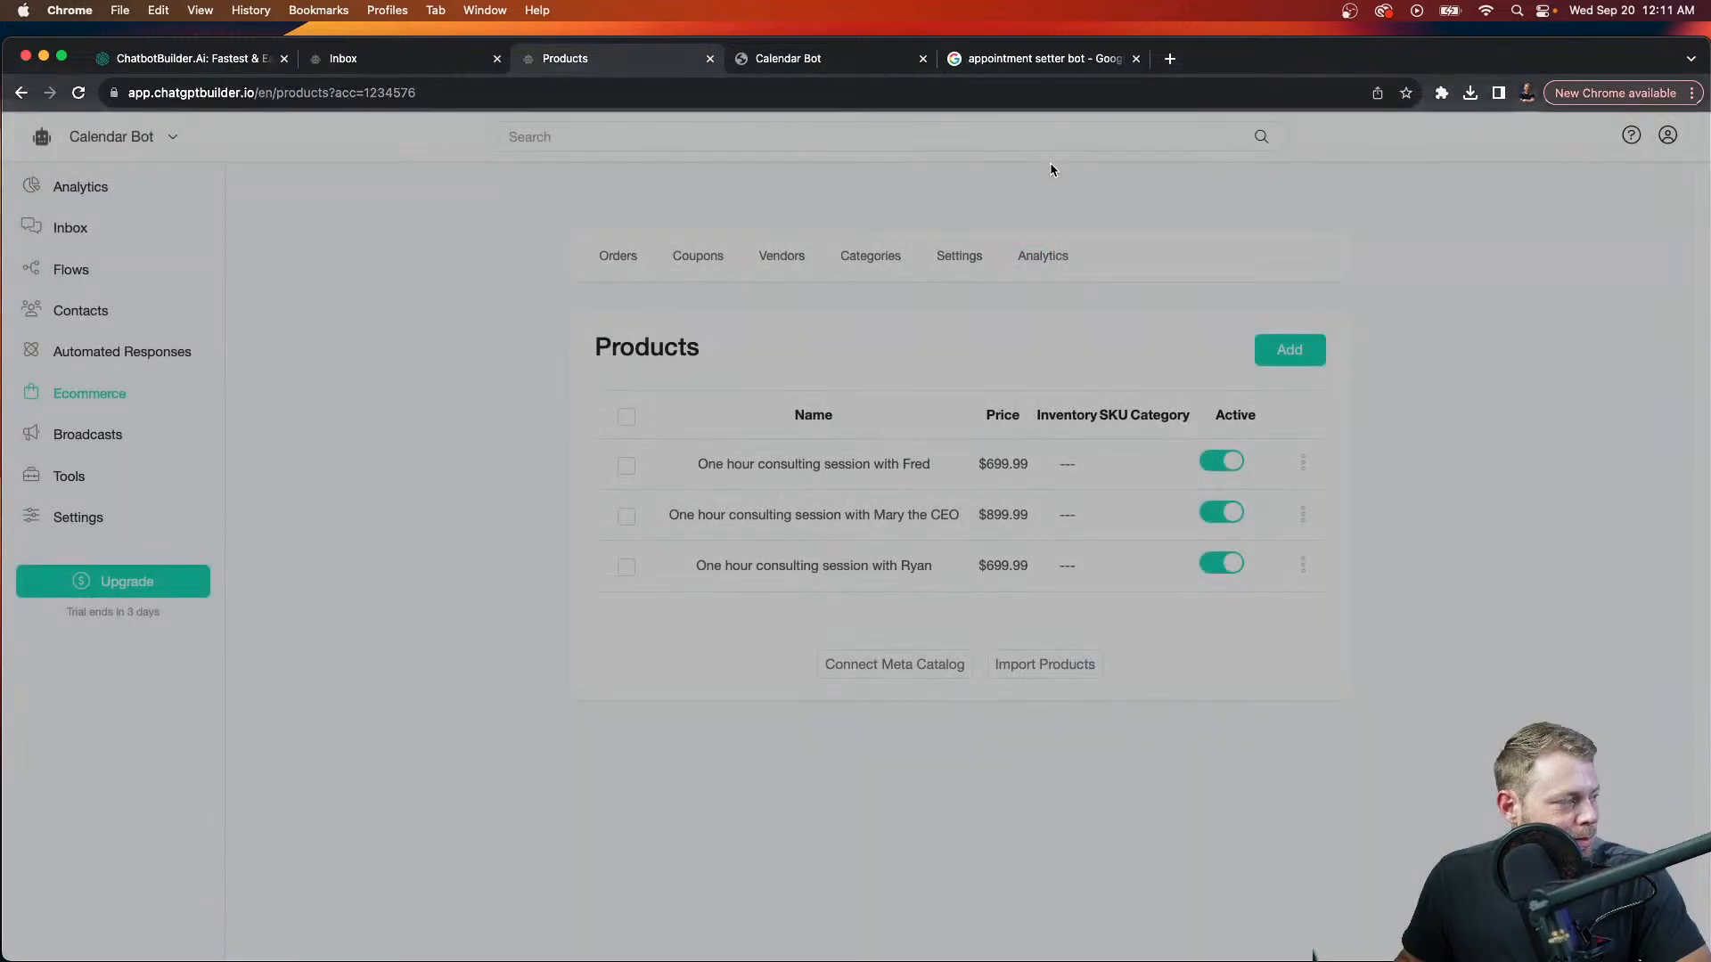
pyautogui.click(621, 258)
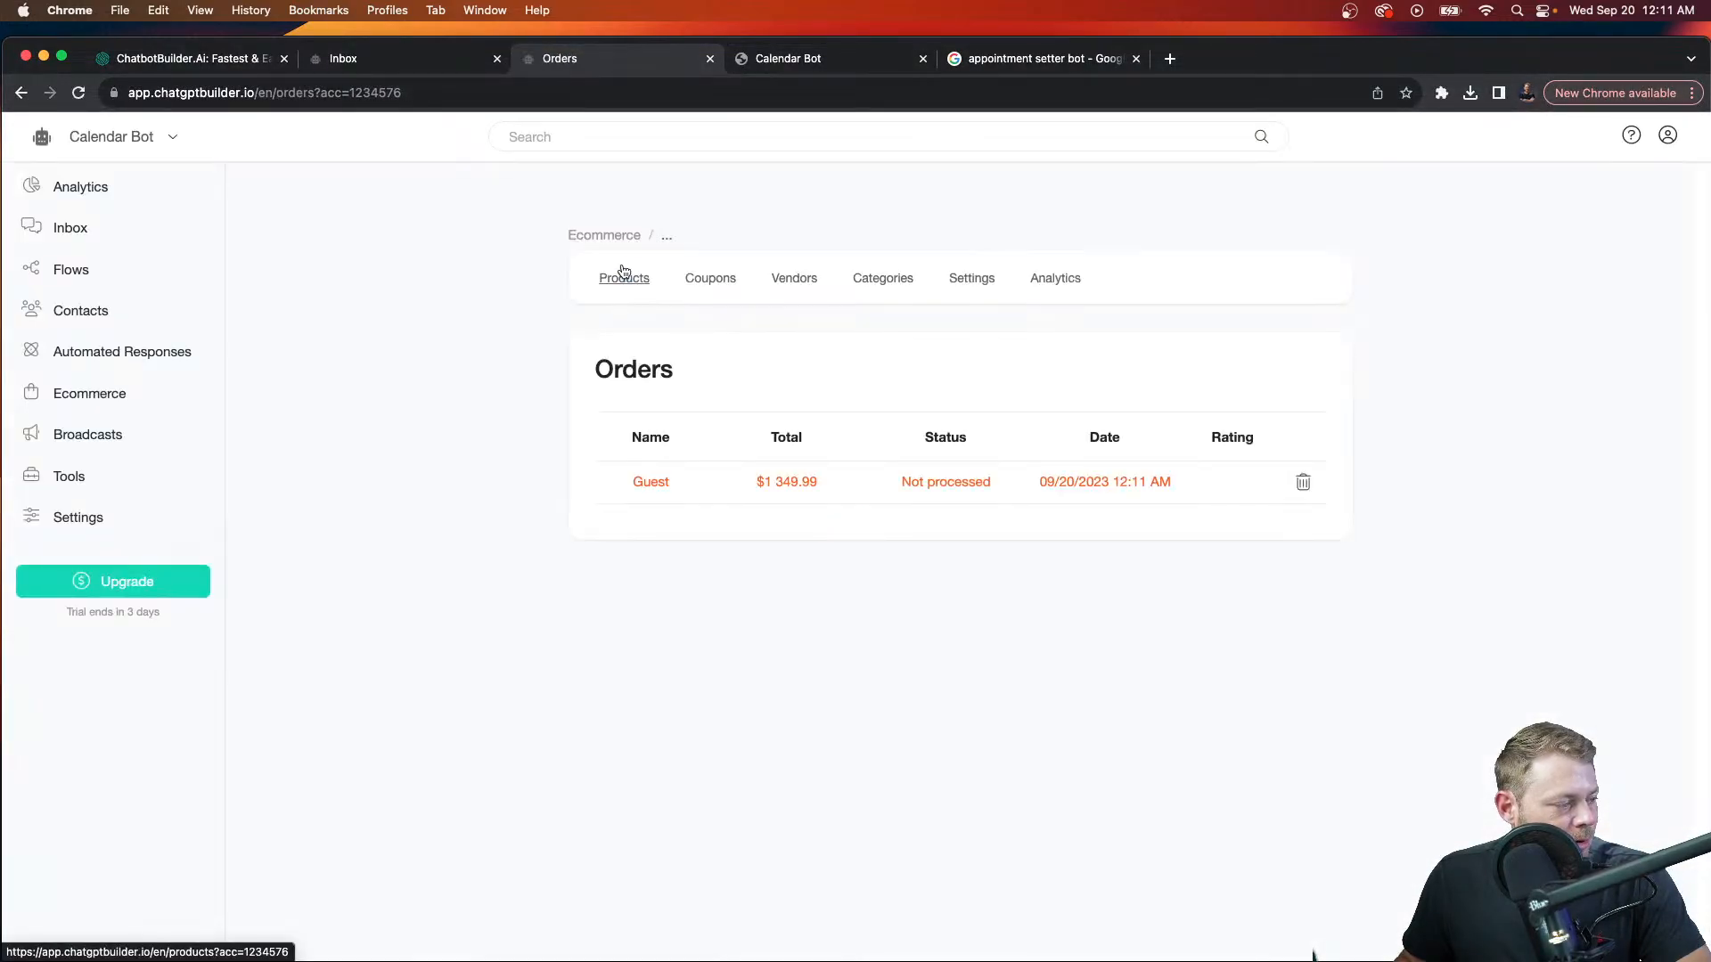
pyautogui.click(650, 482)
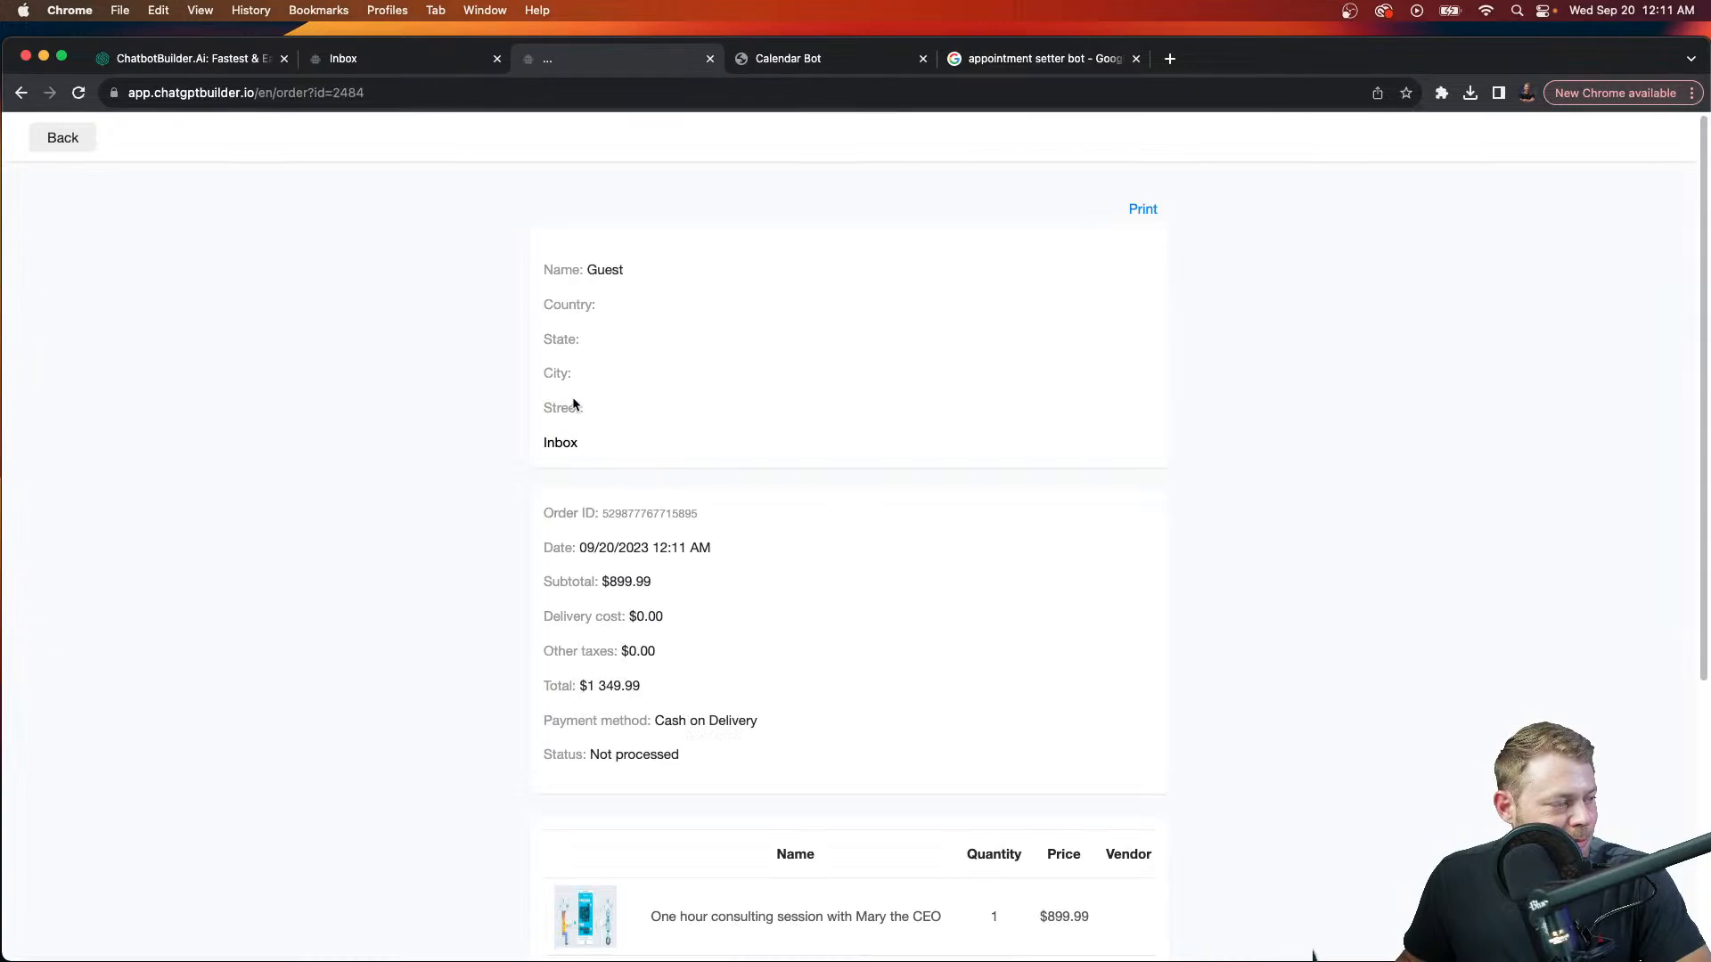
pyautogui.scroll(-3, 617, 595)
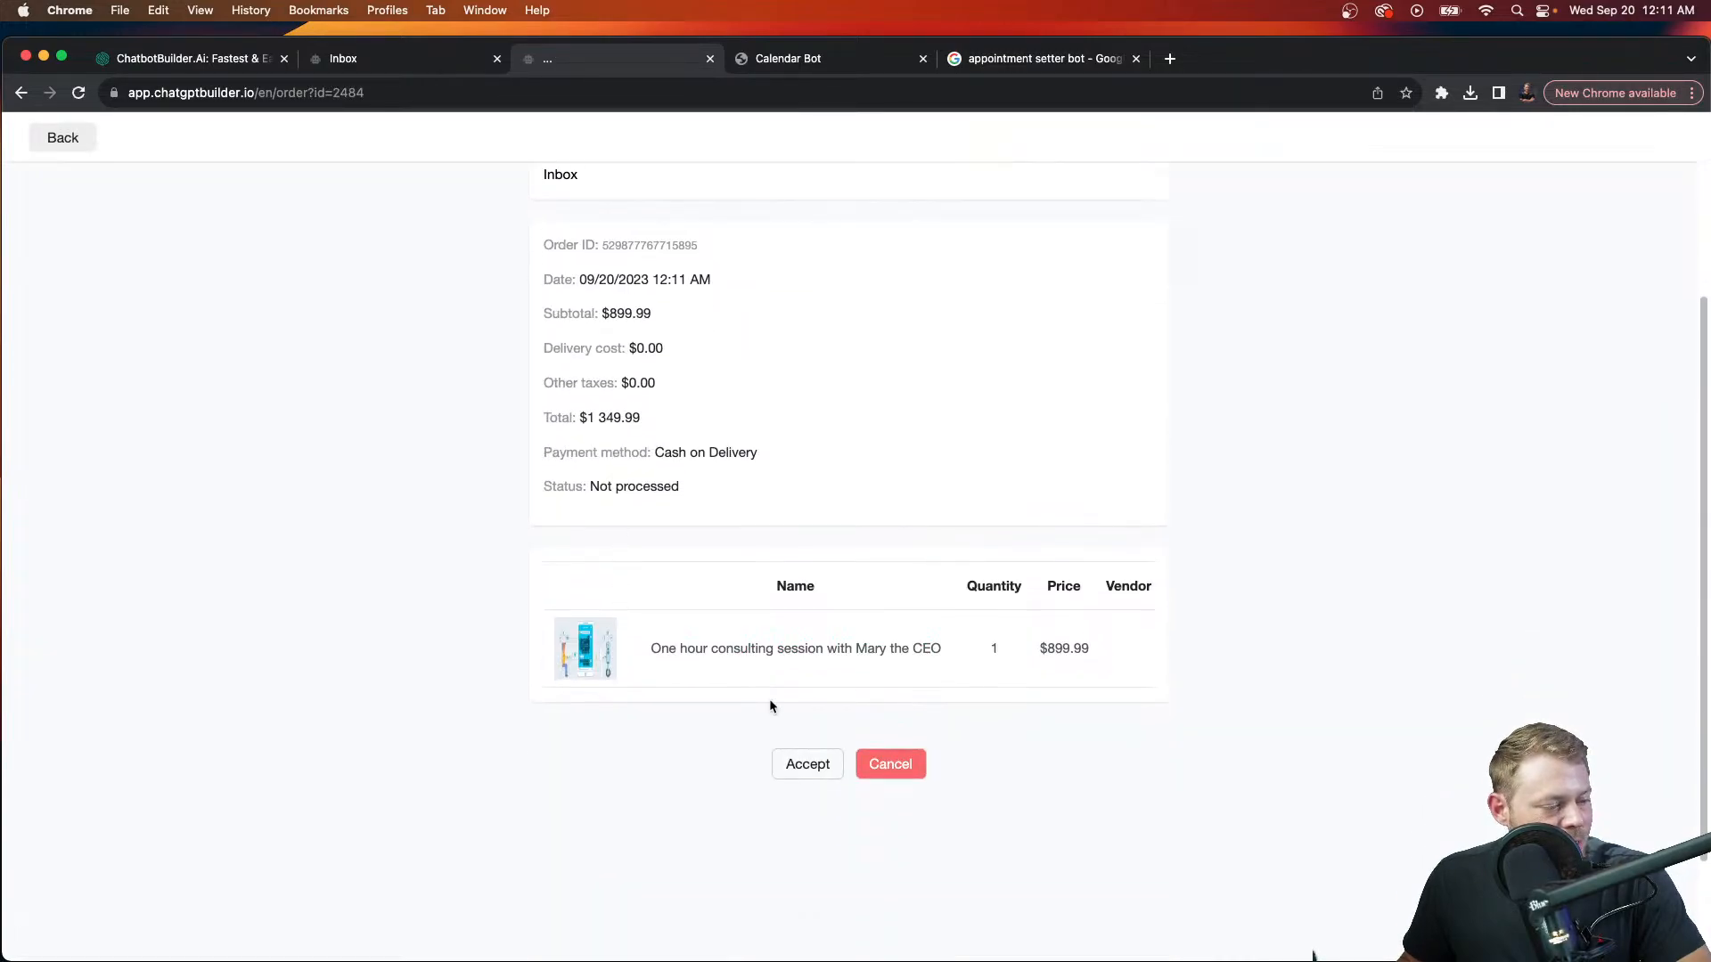
# Step: Move the Guest order through Accepted and Delivering to Completed, confirming each change
pyautogui.click(815, 768)
pyautogui.click(991, 326)
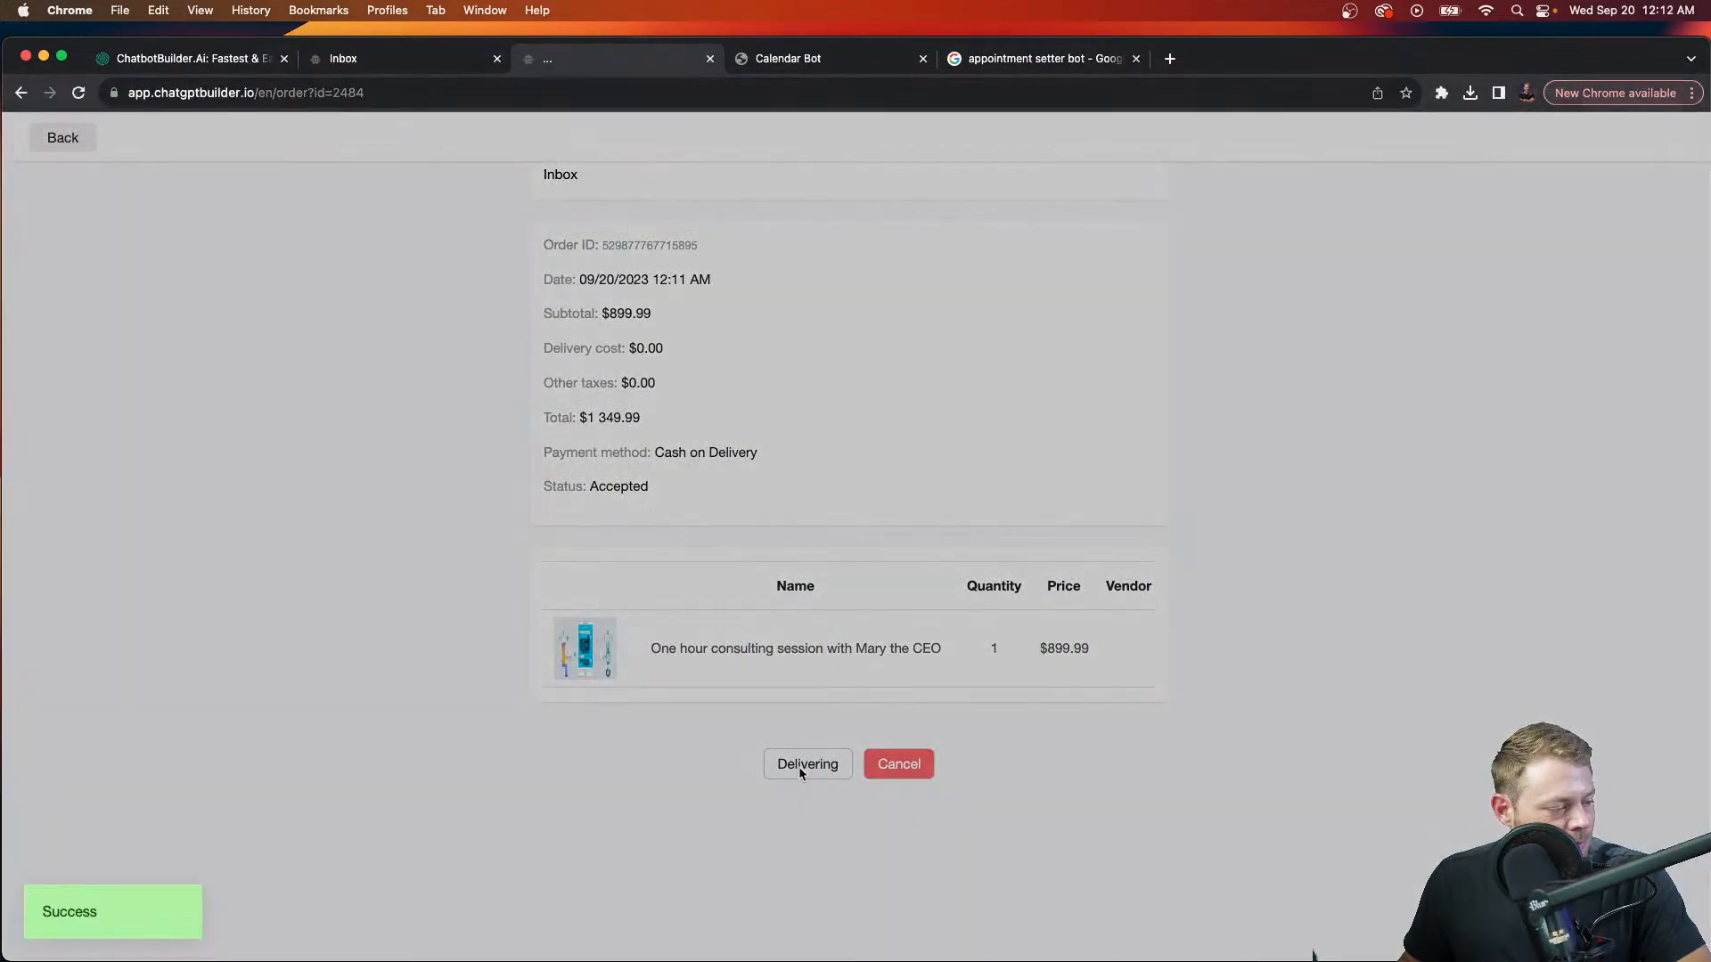
pyautogui.click(798, 766)
pyautogui.click(991, 327)
pyautogui.click(791, 774)
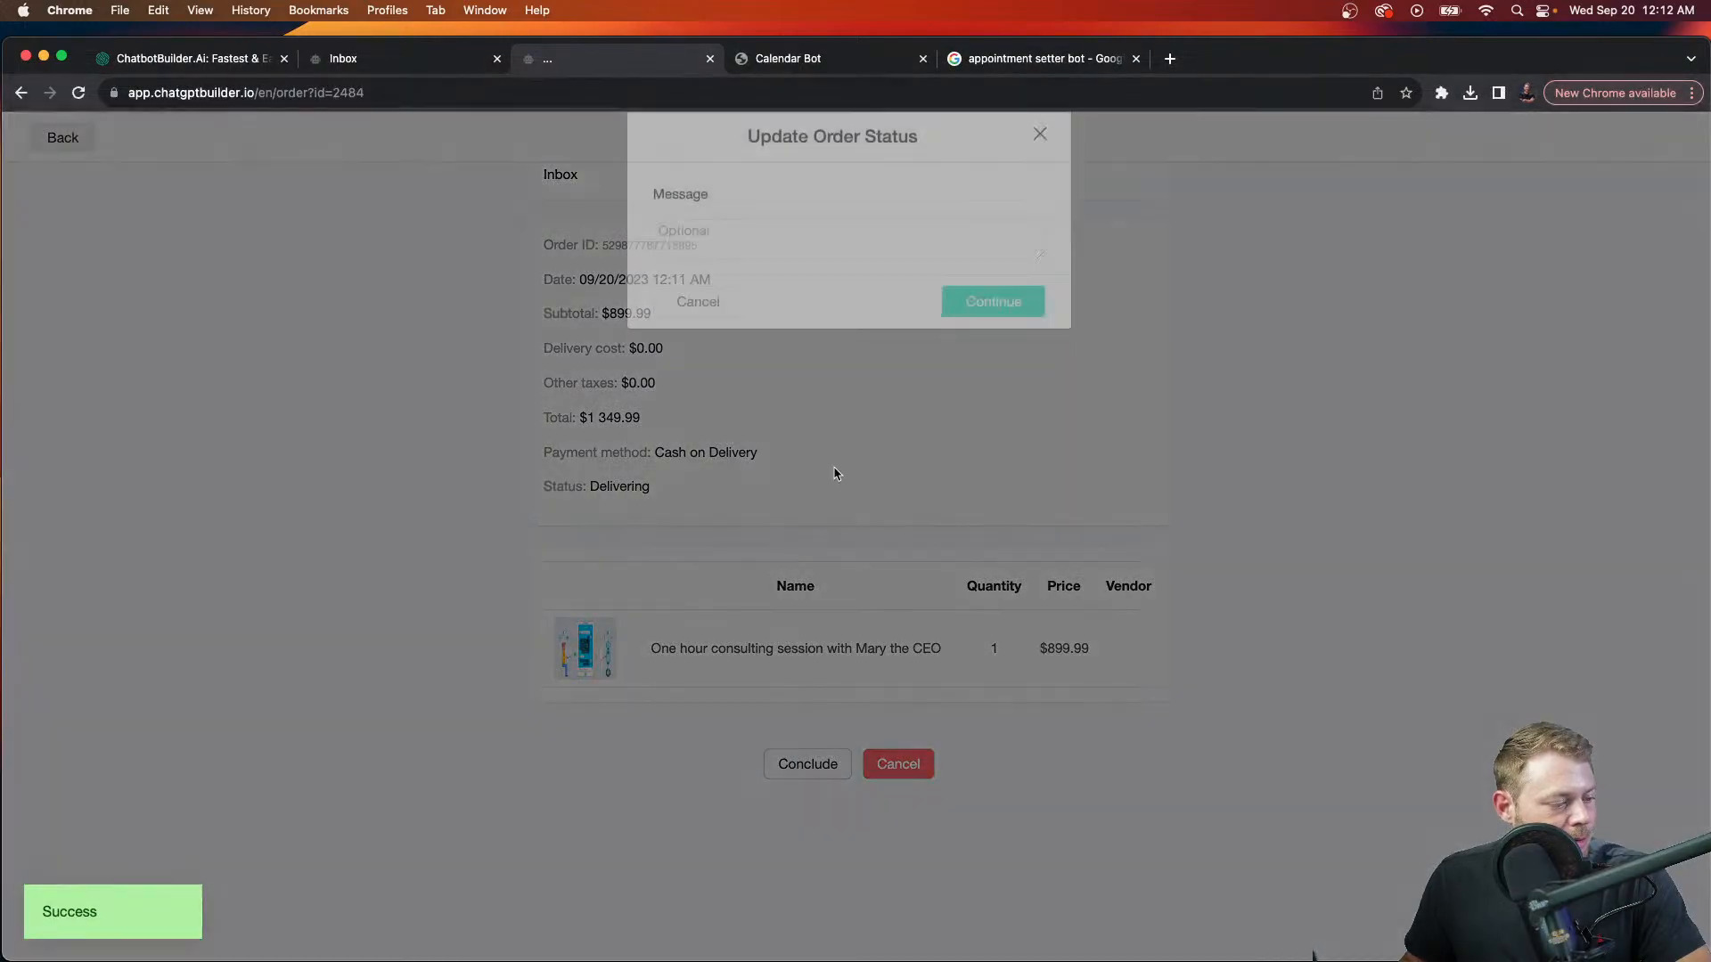
pyautogui.click(990, 326)
# Step: Check the chat for status notifications, then view the store's Ecommerce Analytics
pyautogui.click(836, 59)
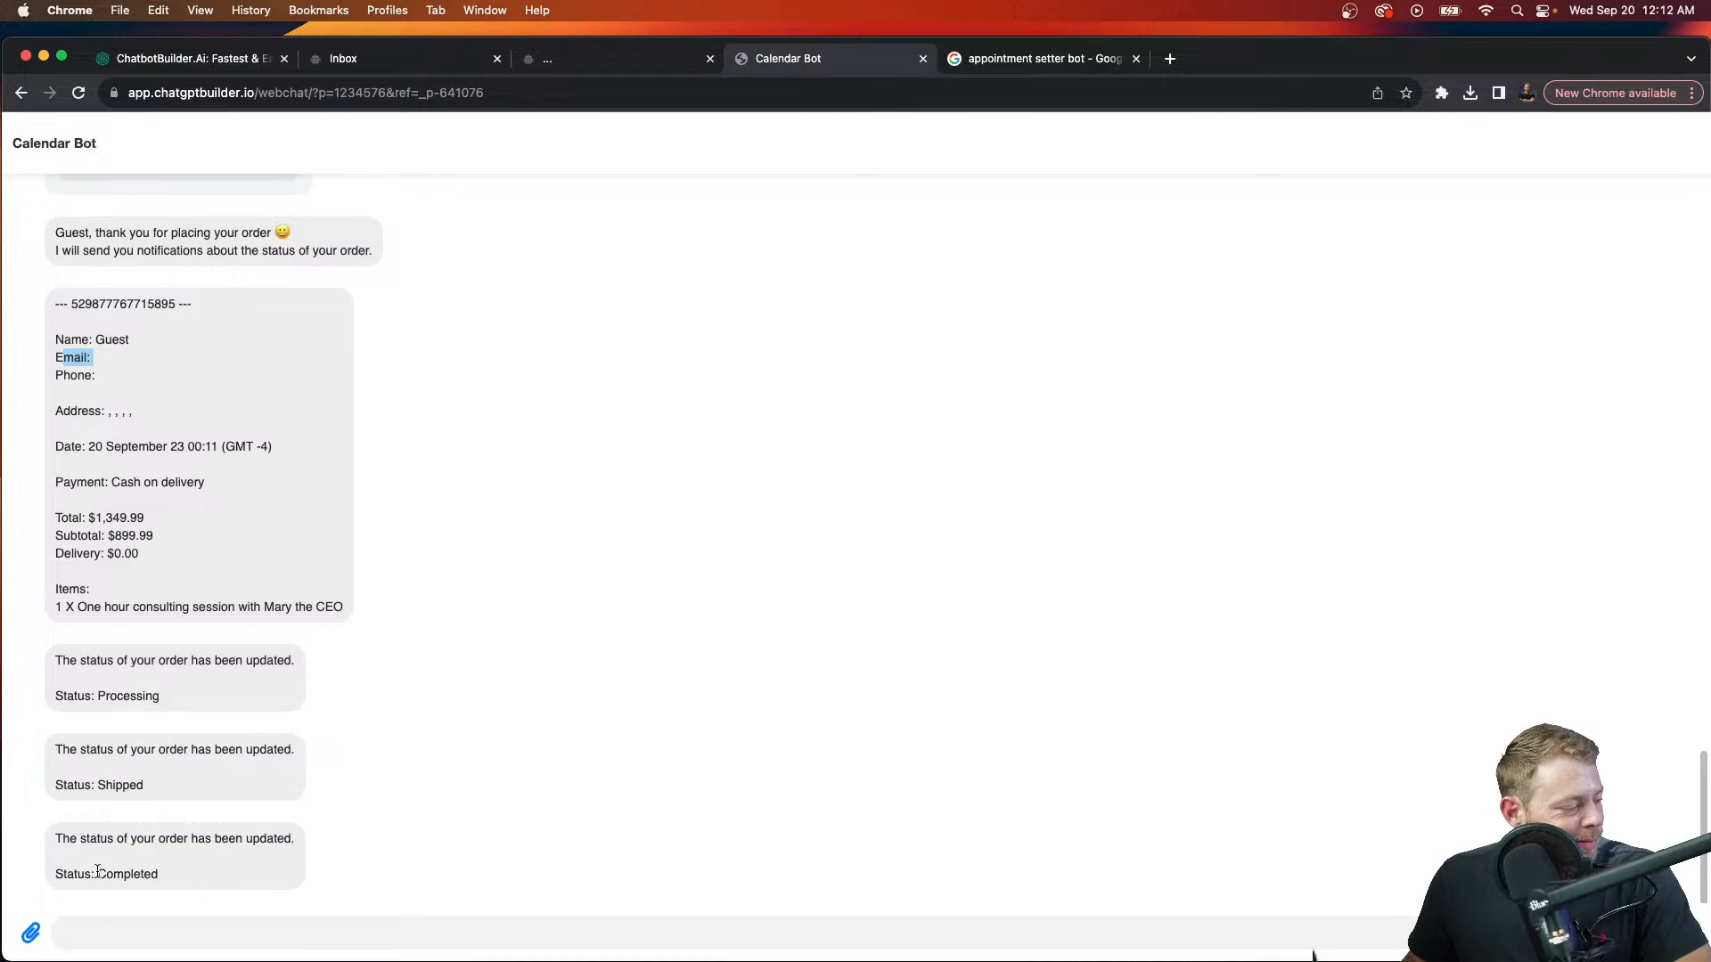
pyautogui.click(626, 61)
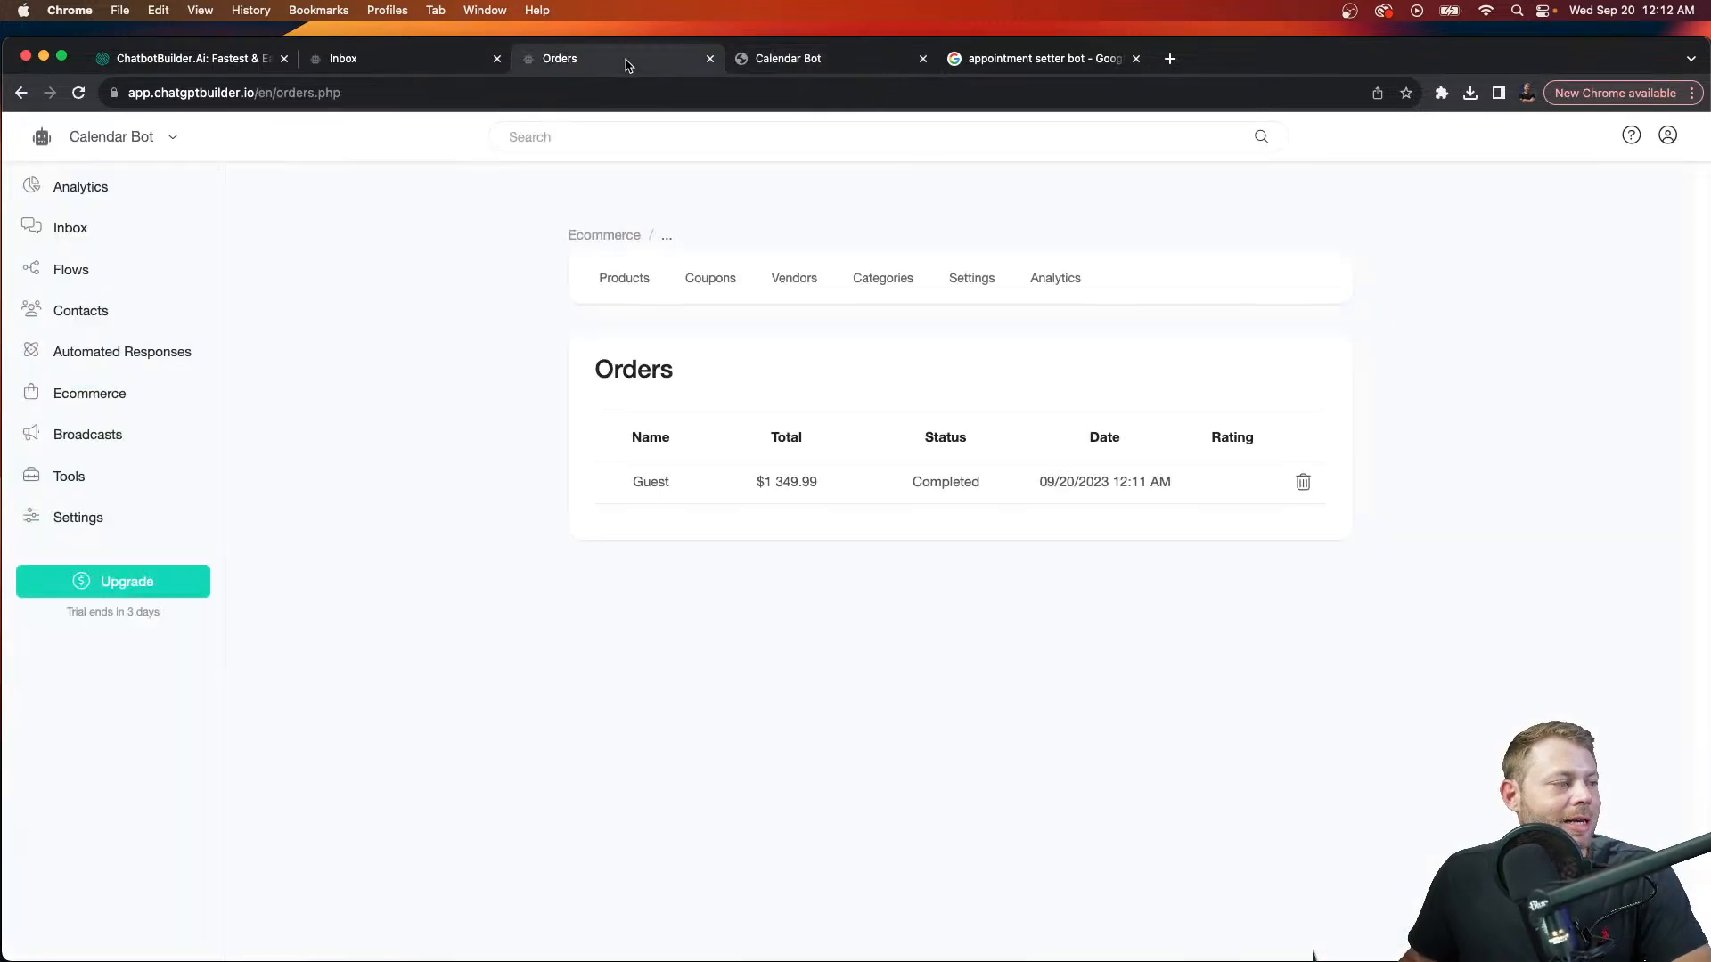
pyautogui.click(1048, 273)
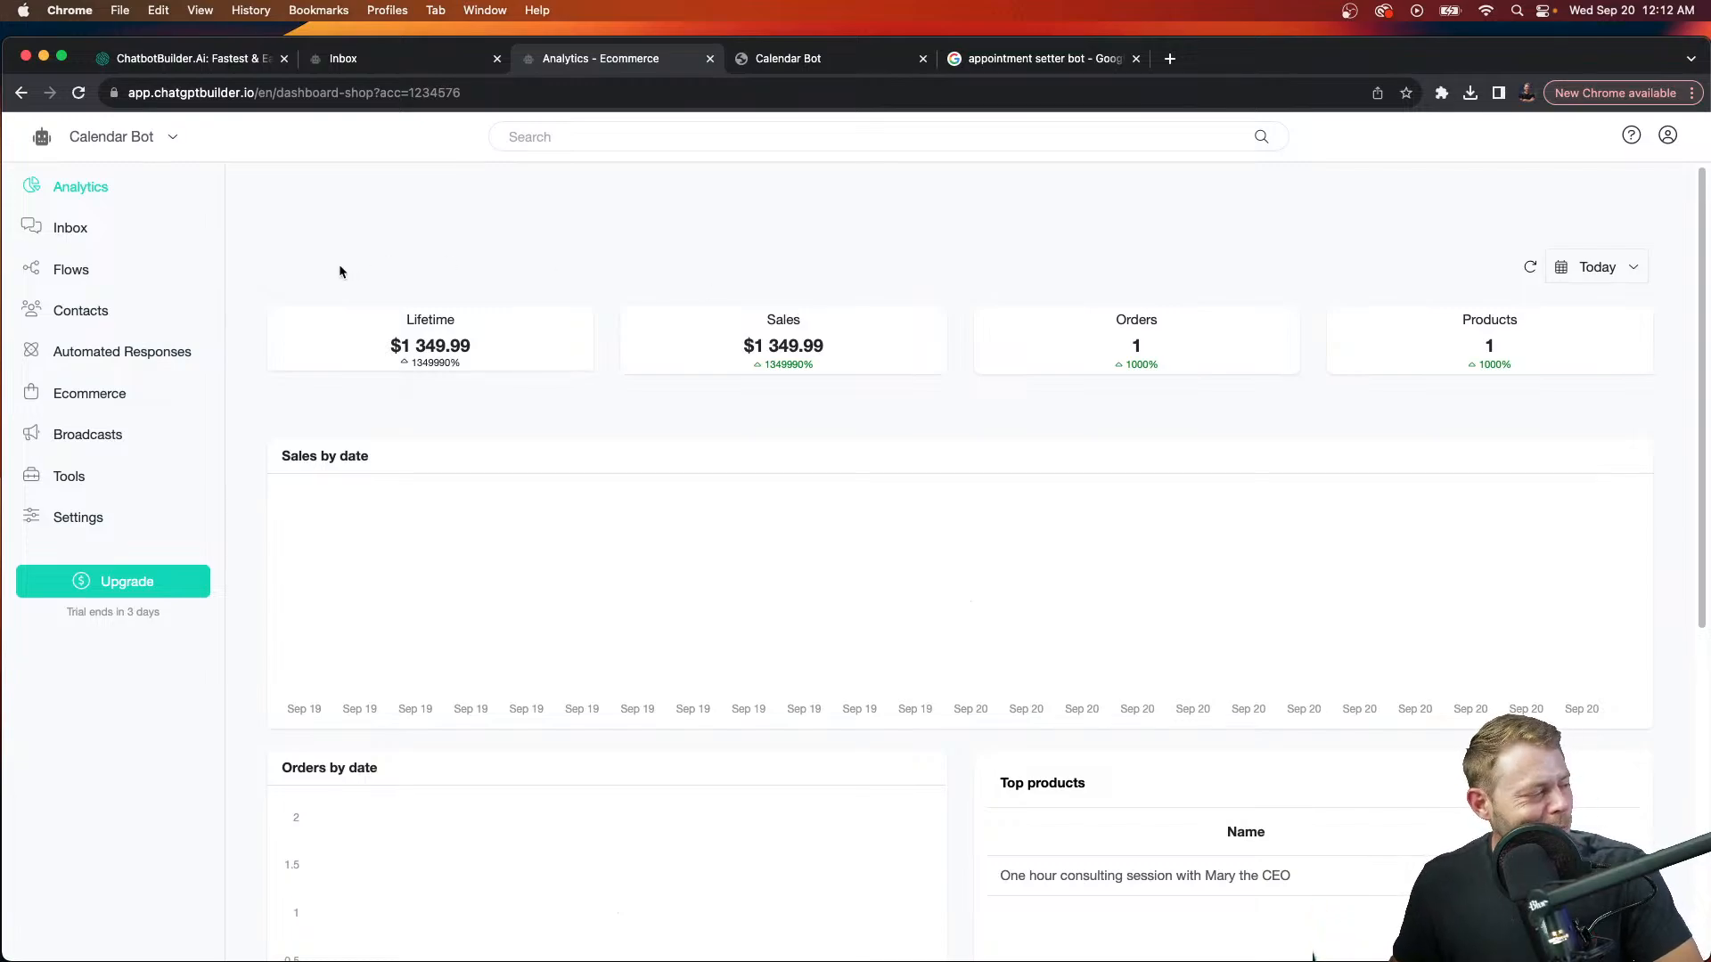
# Step: Create a new flow named 's'
pyautogui.click(49, 270)
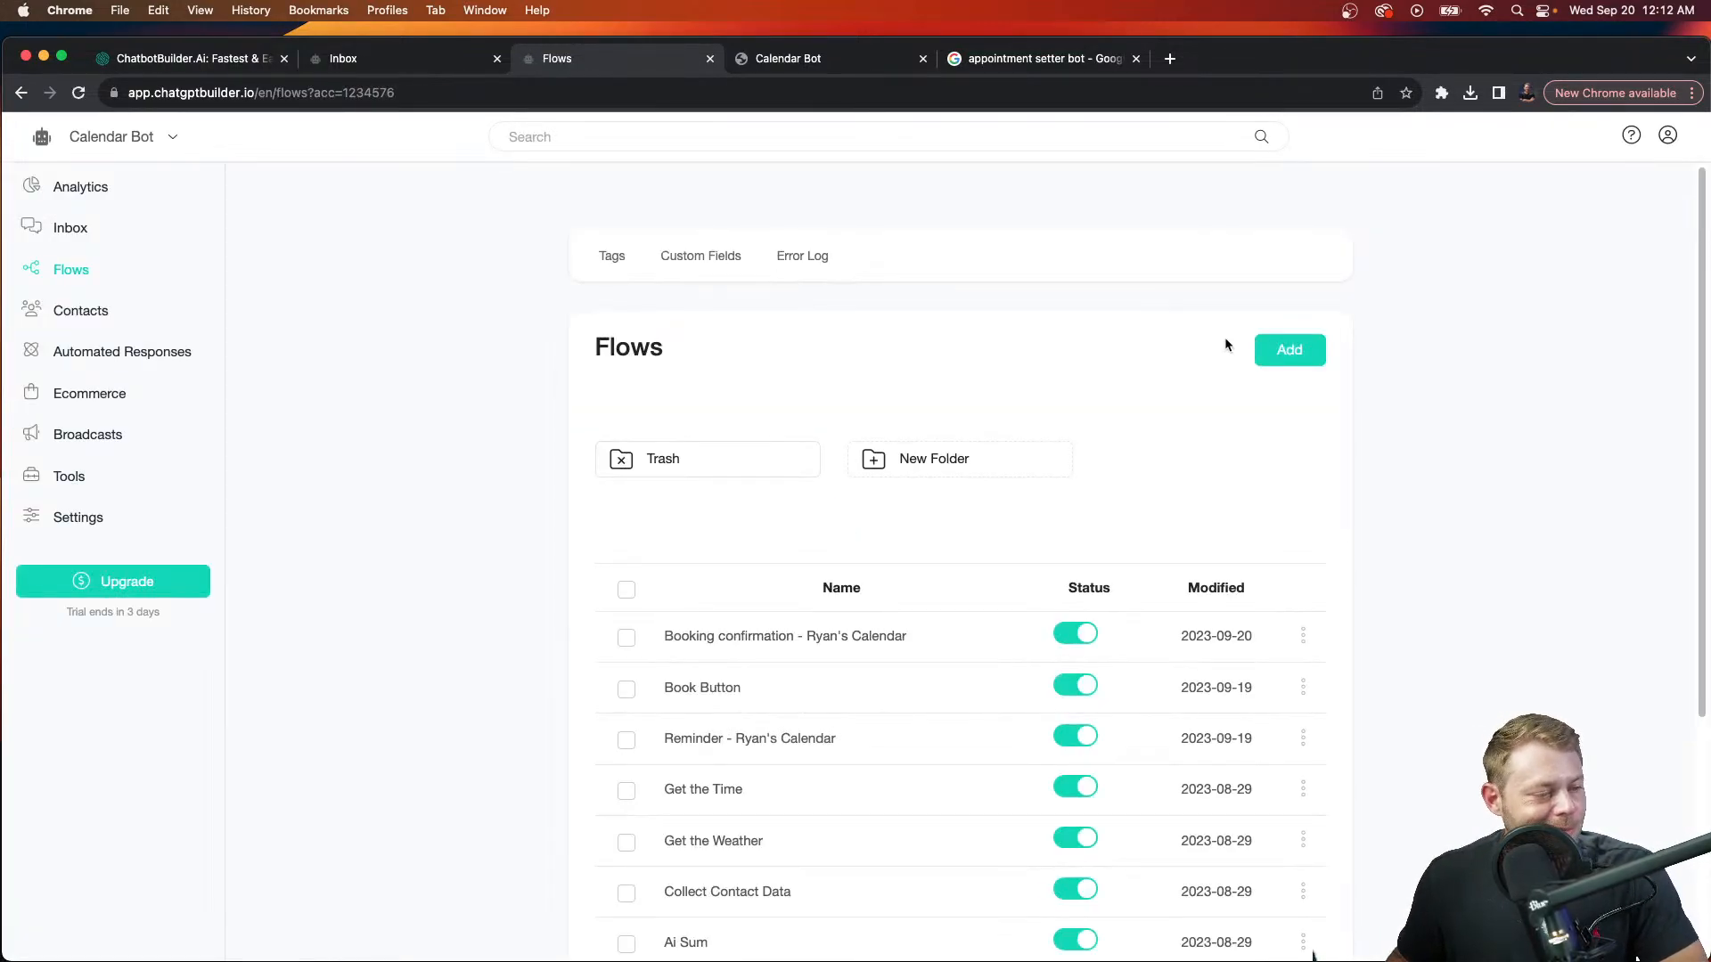
pyautogui.click(1284, 349)
pyautogui.click(905, 239)
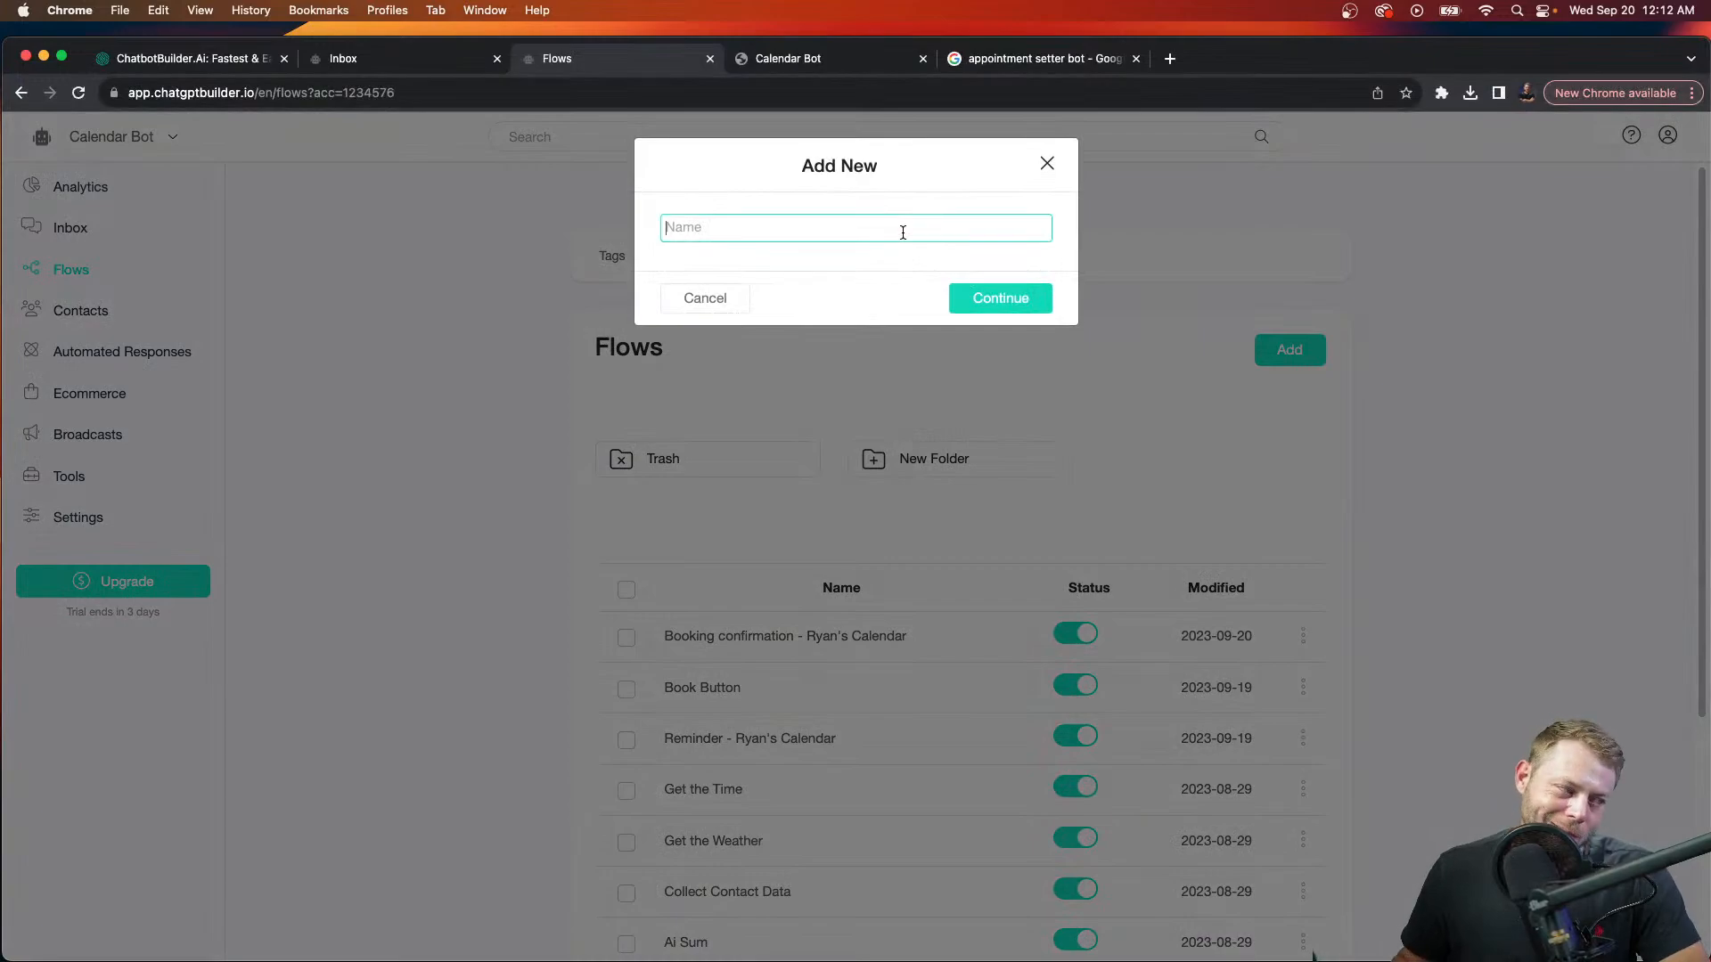
pyautogui.write('s')
pyautogui.press('Return')
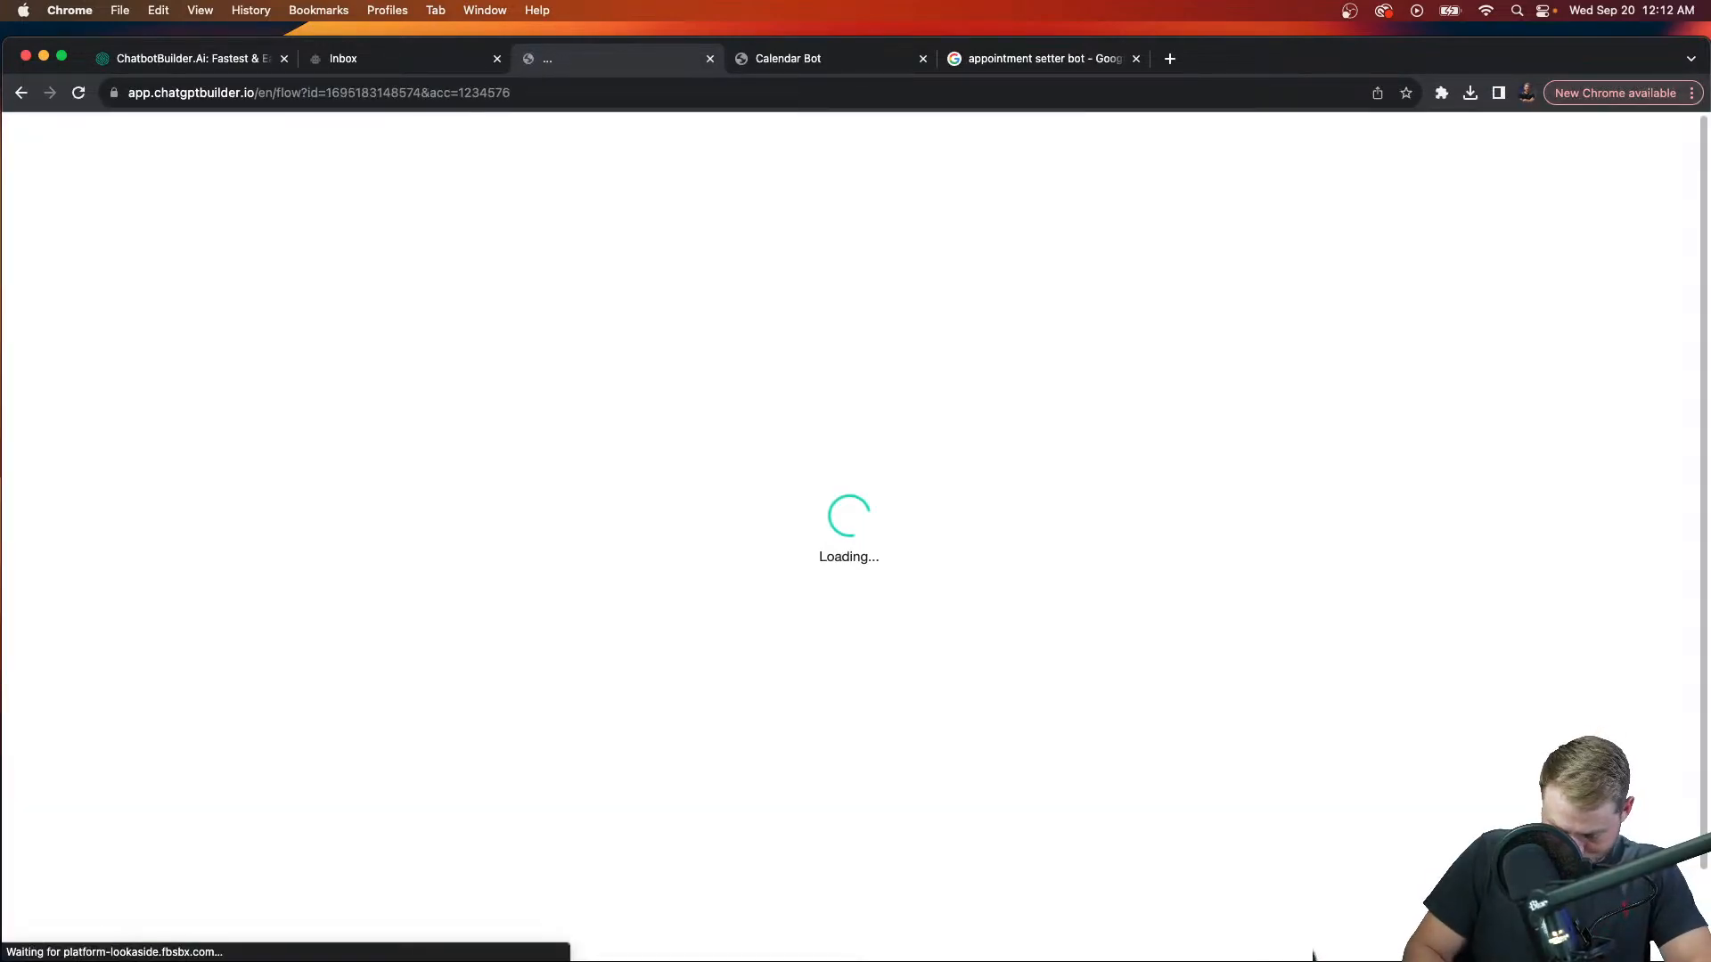
# Step: Add a Send Message text reading 'Click below for the super secret shop' with a pointing-down emoji
pyautogui.click(802, 561)
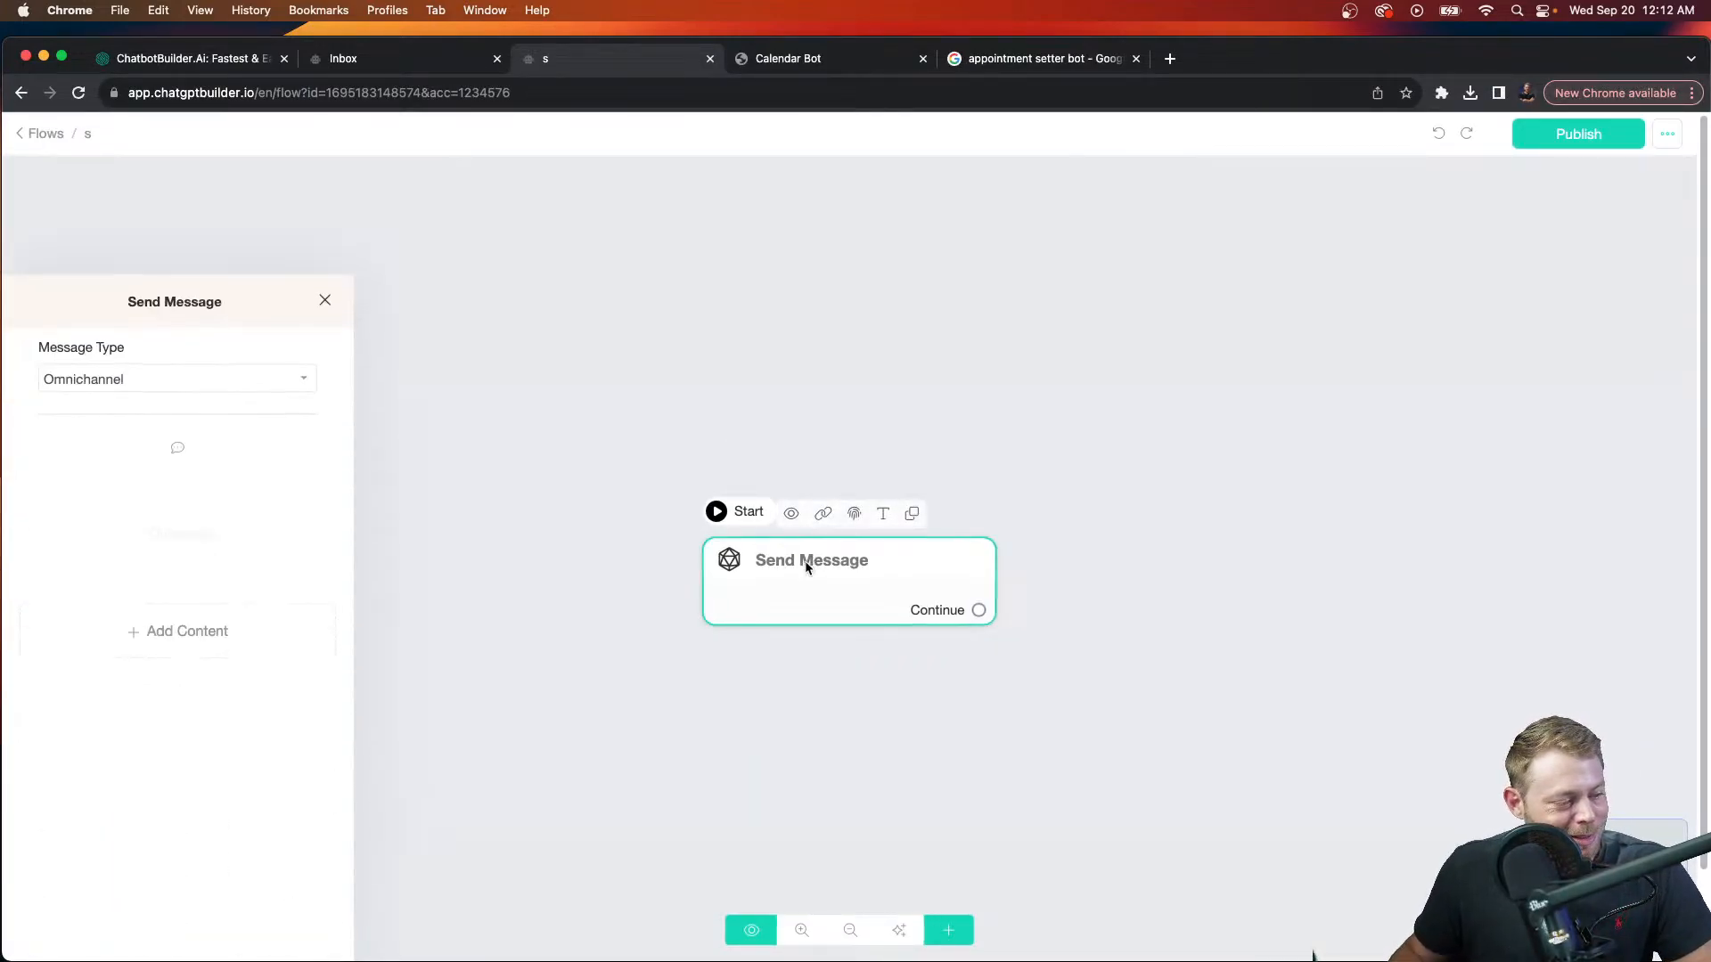
pyautogui.click(257, 523)
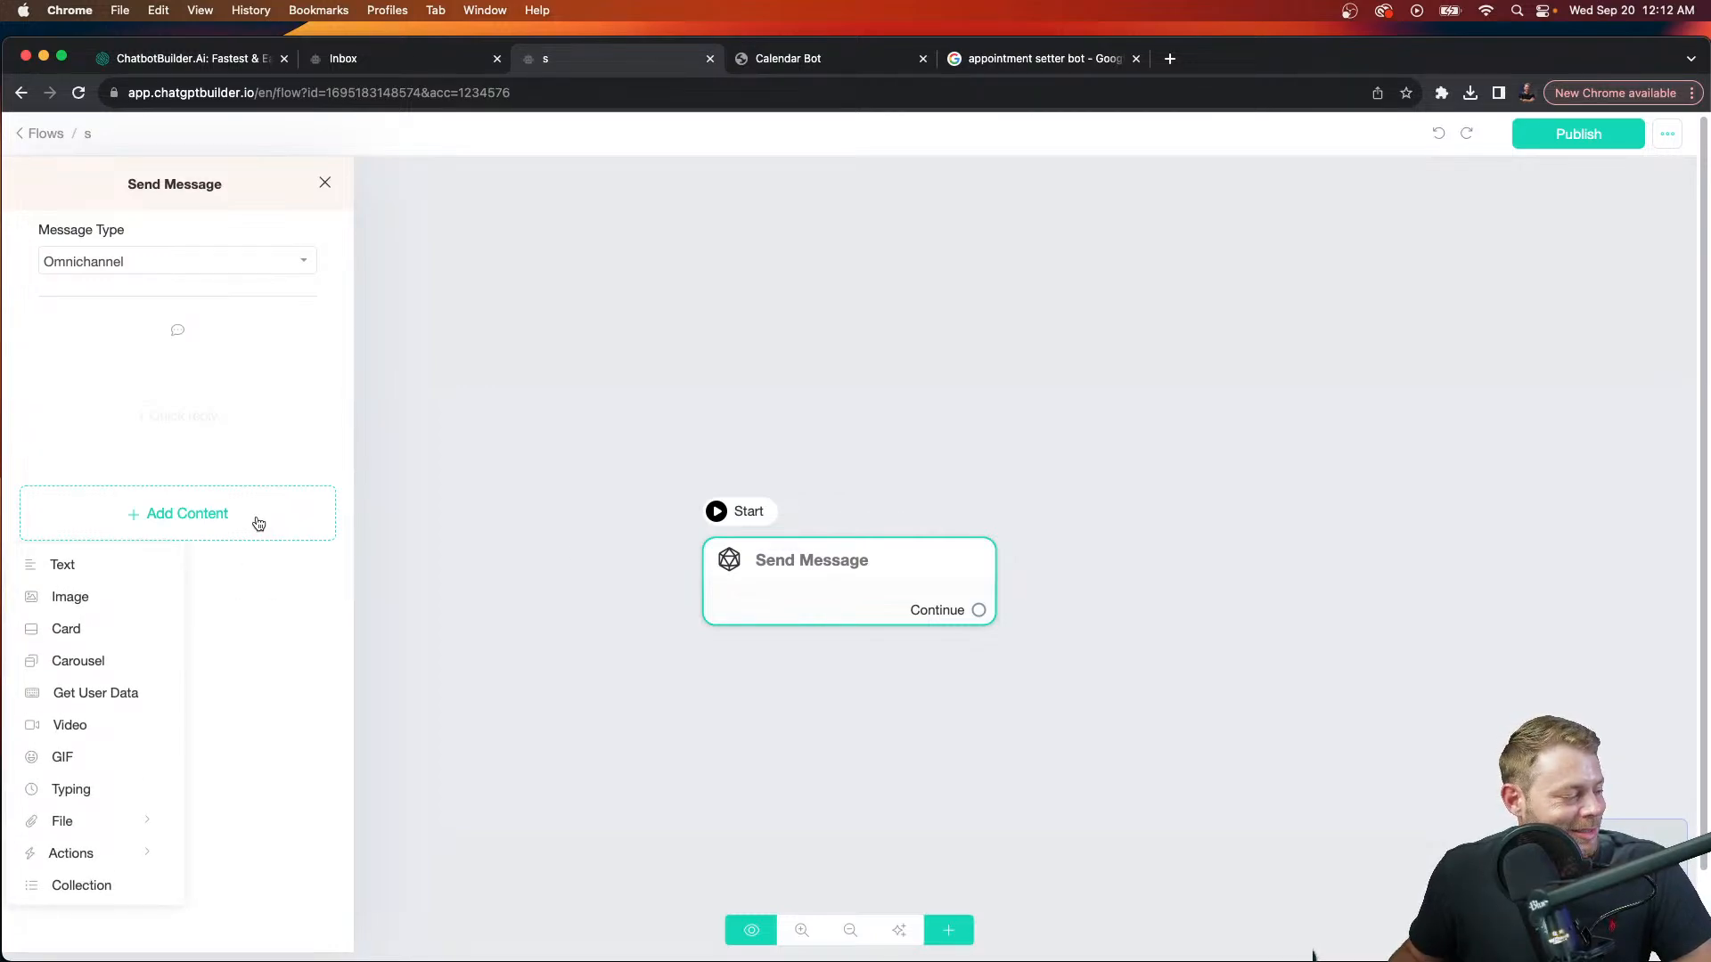
pyautogui.click(107, 565)
pyautogui.click(229, 402)
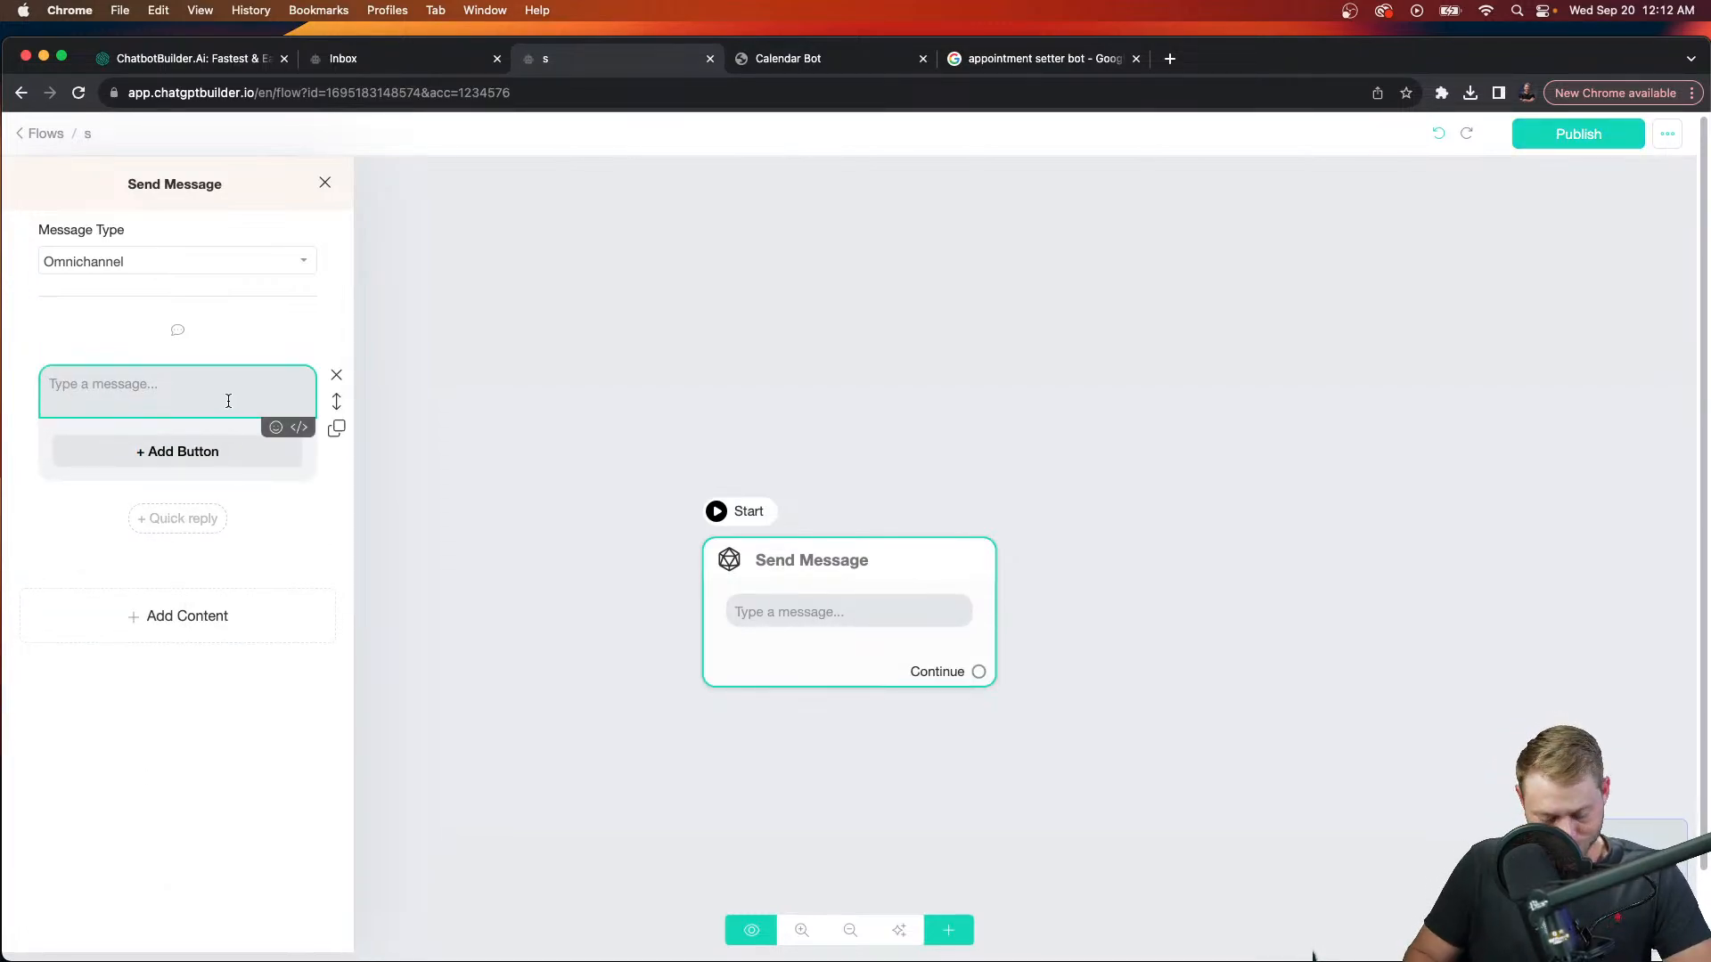
pyautogui.write('Click be')
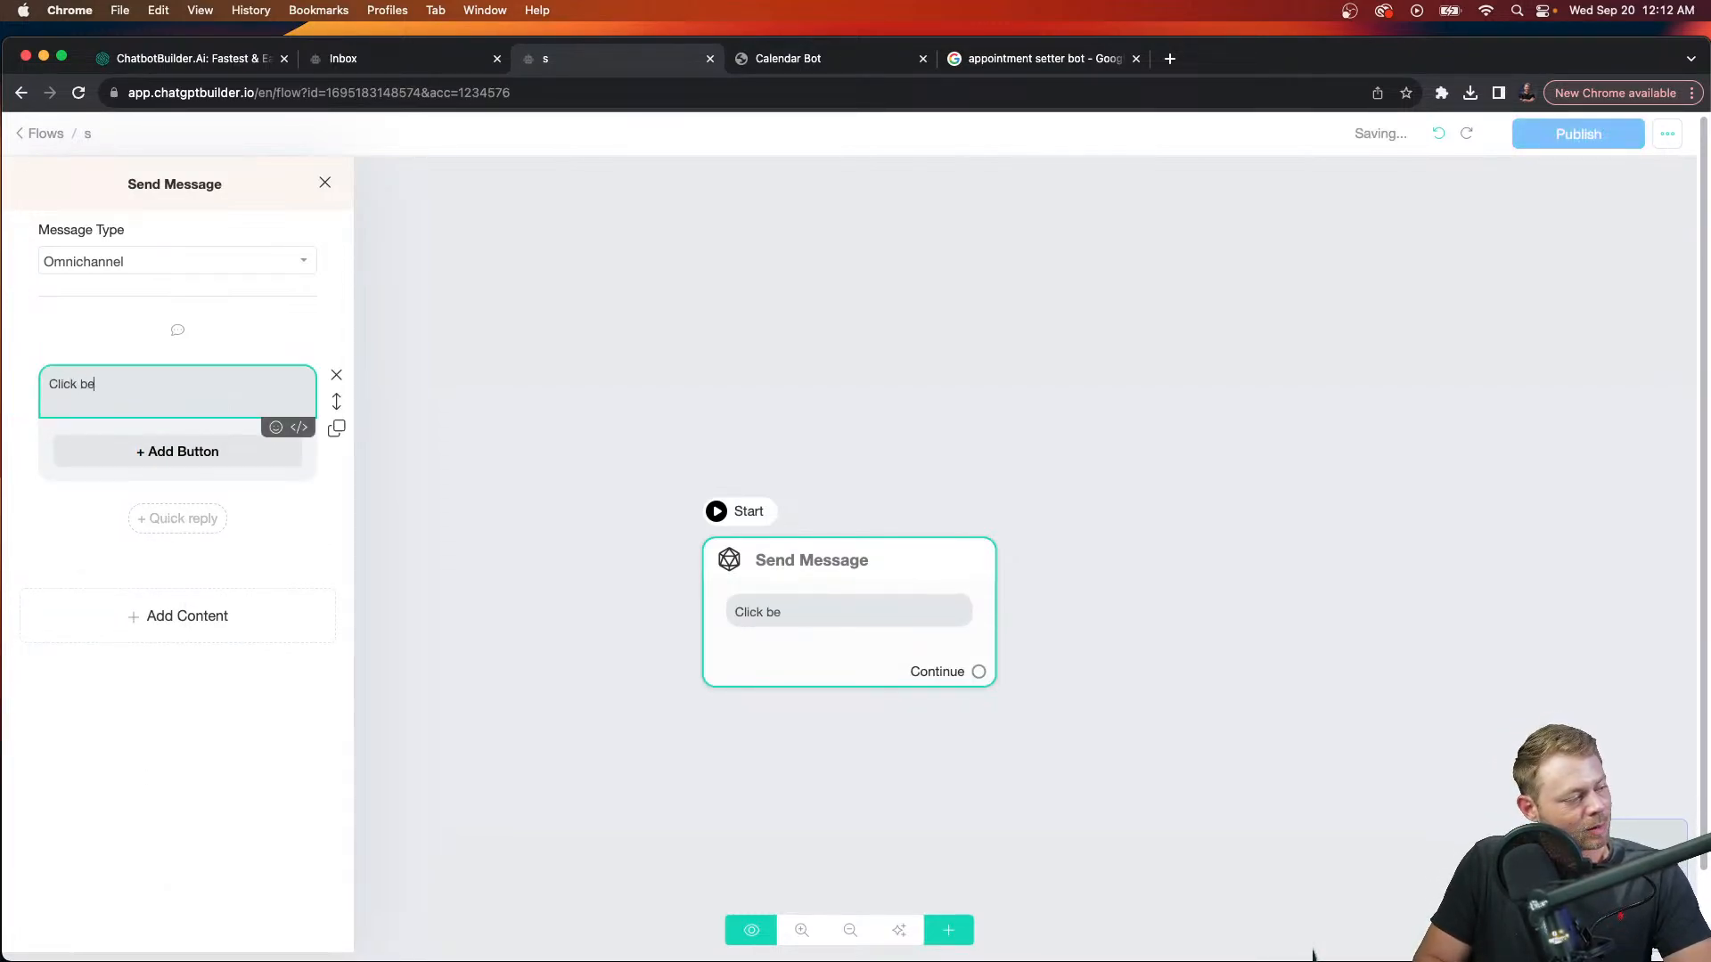
pyautogui.write('low for the super')
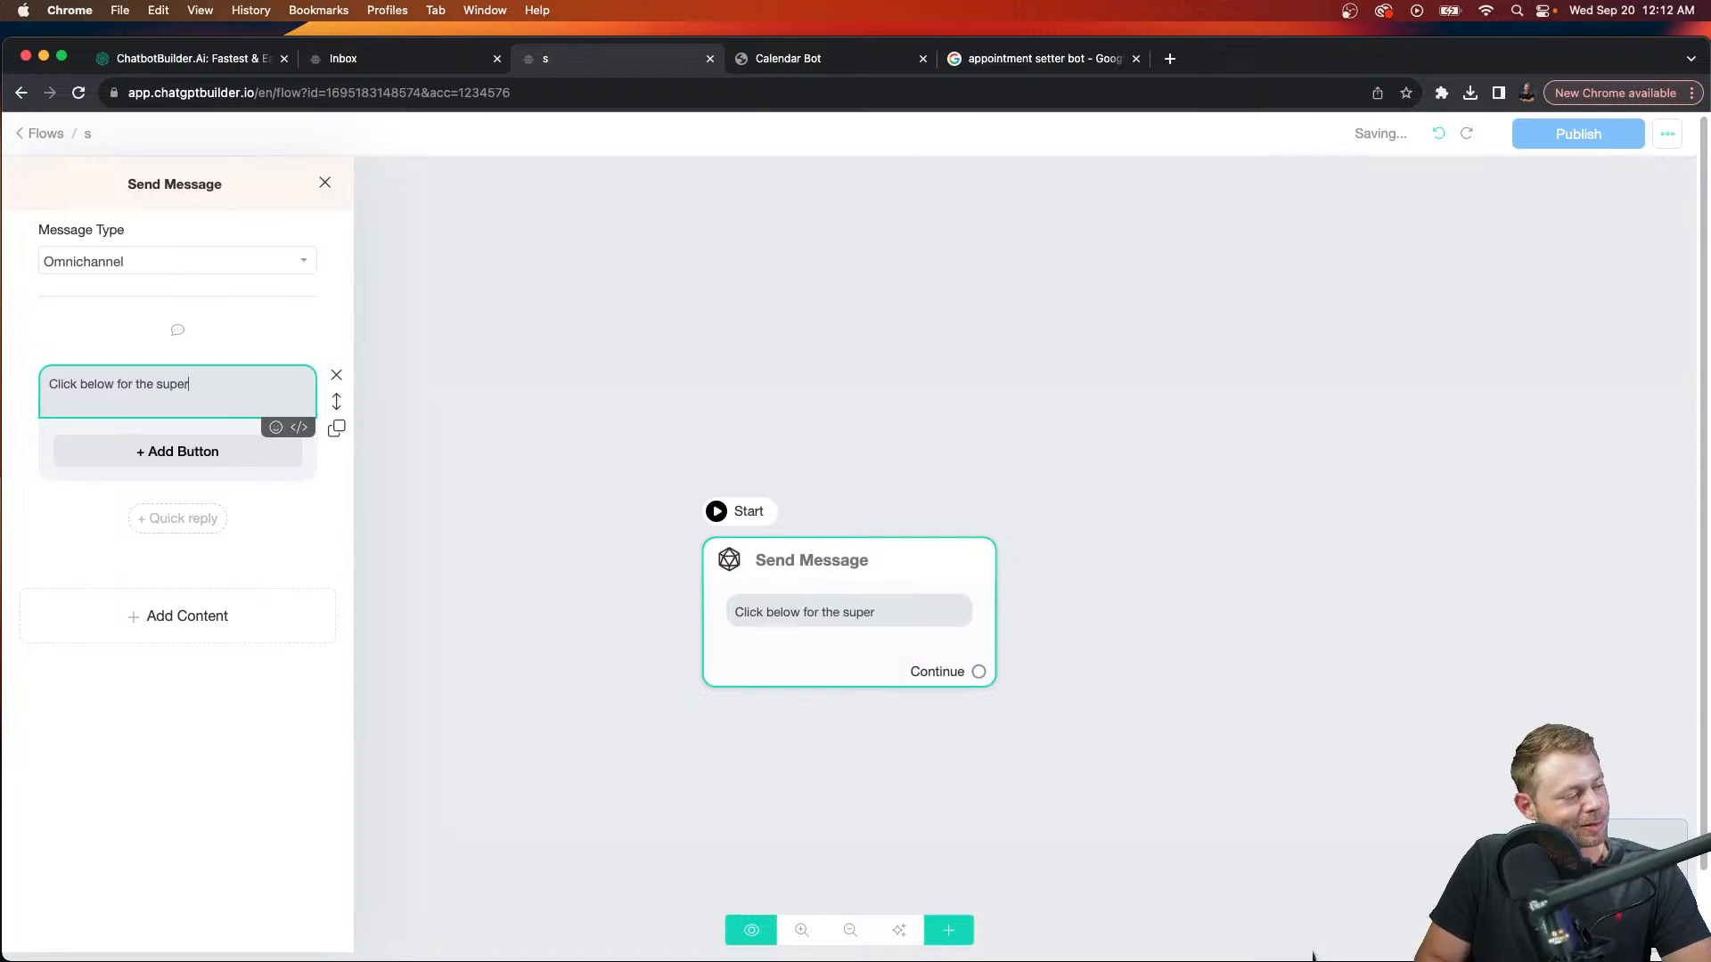
pyautogui.write(' secret ')
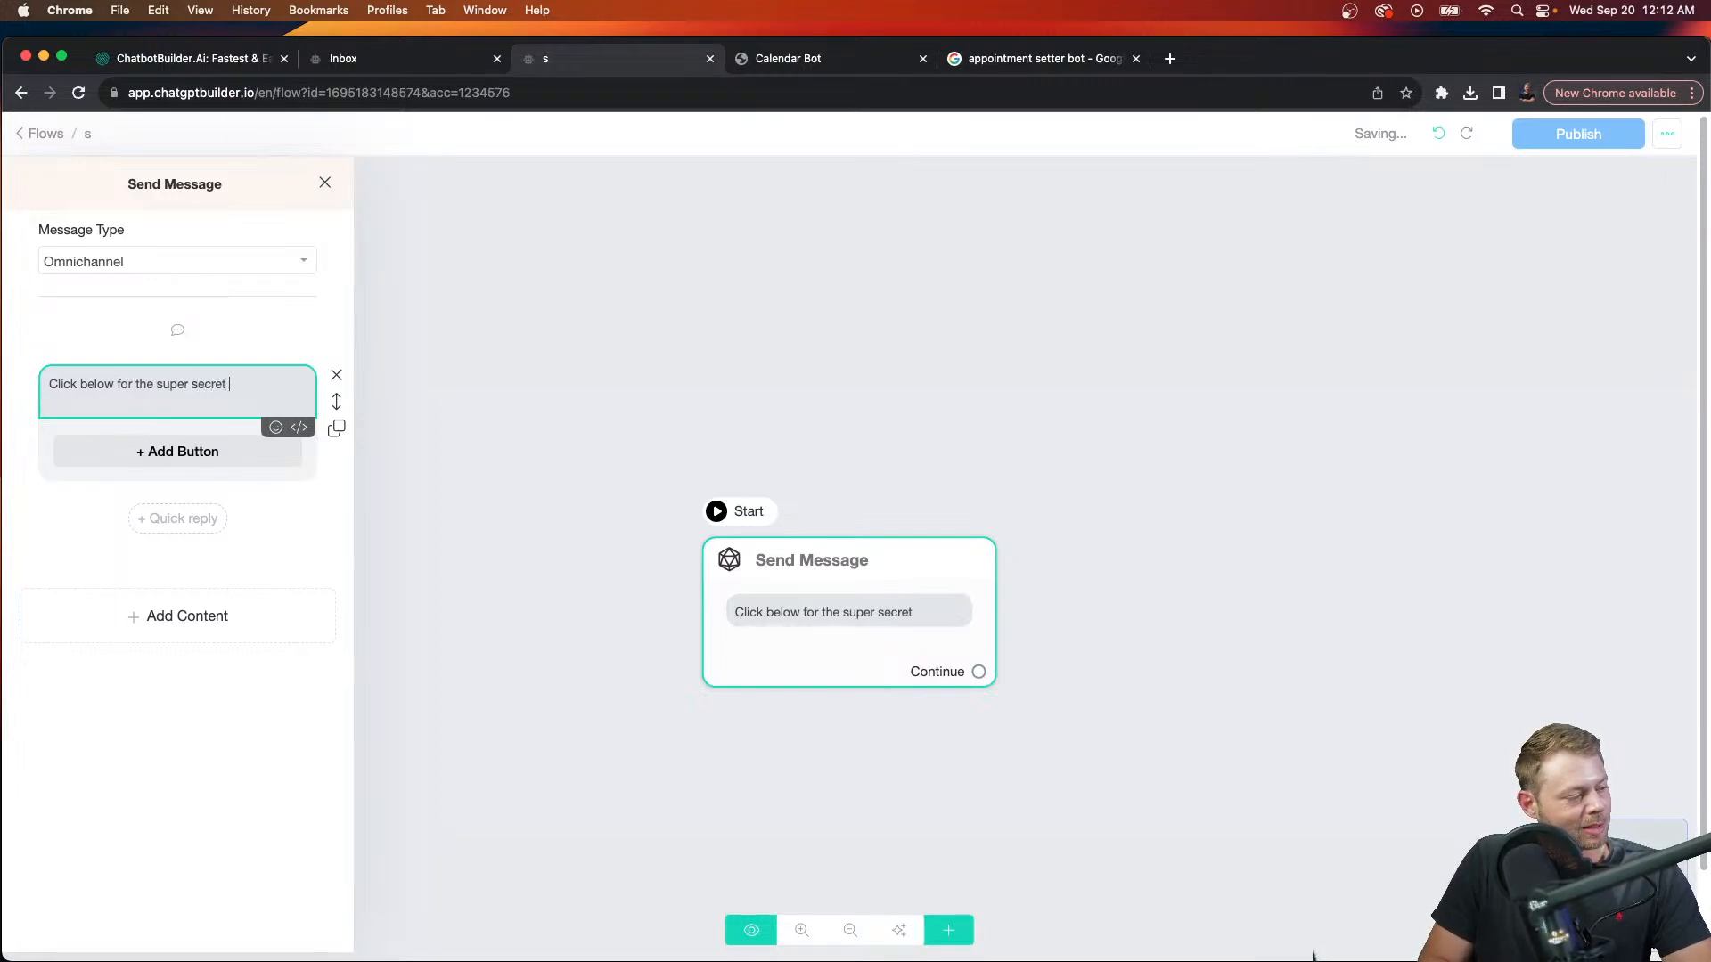
pyautogui.write('shop')
pyautogui.press('ctrl+super+space')
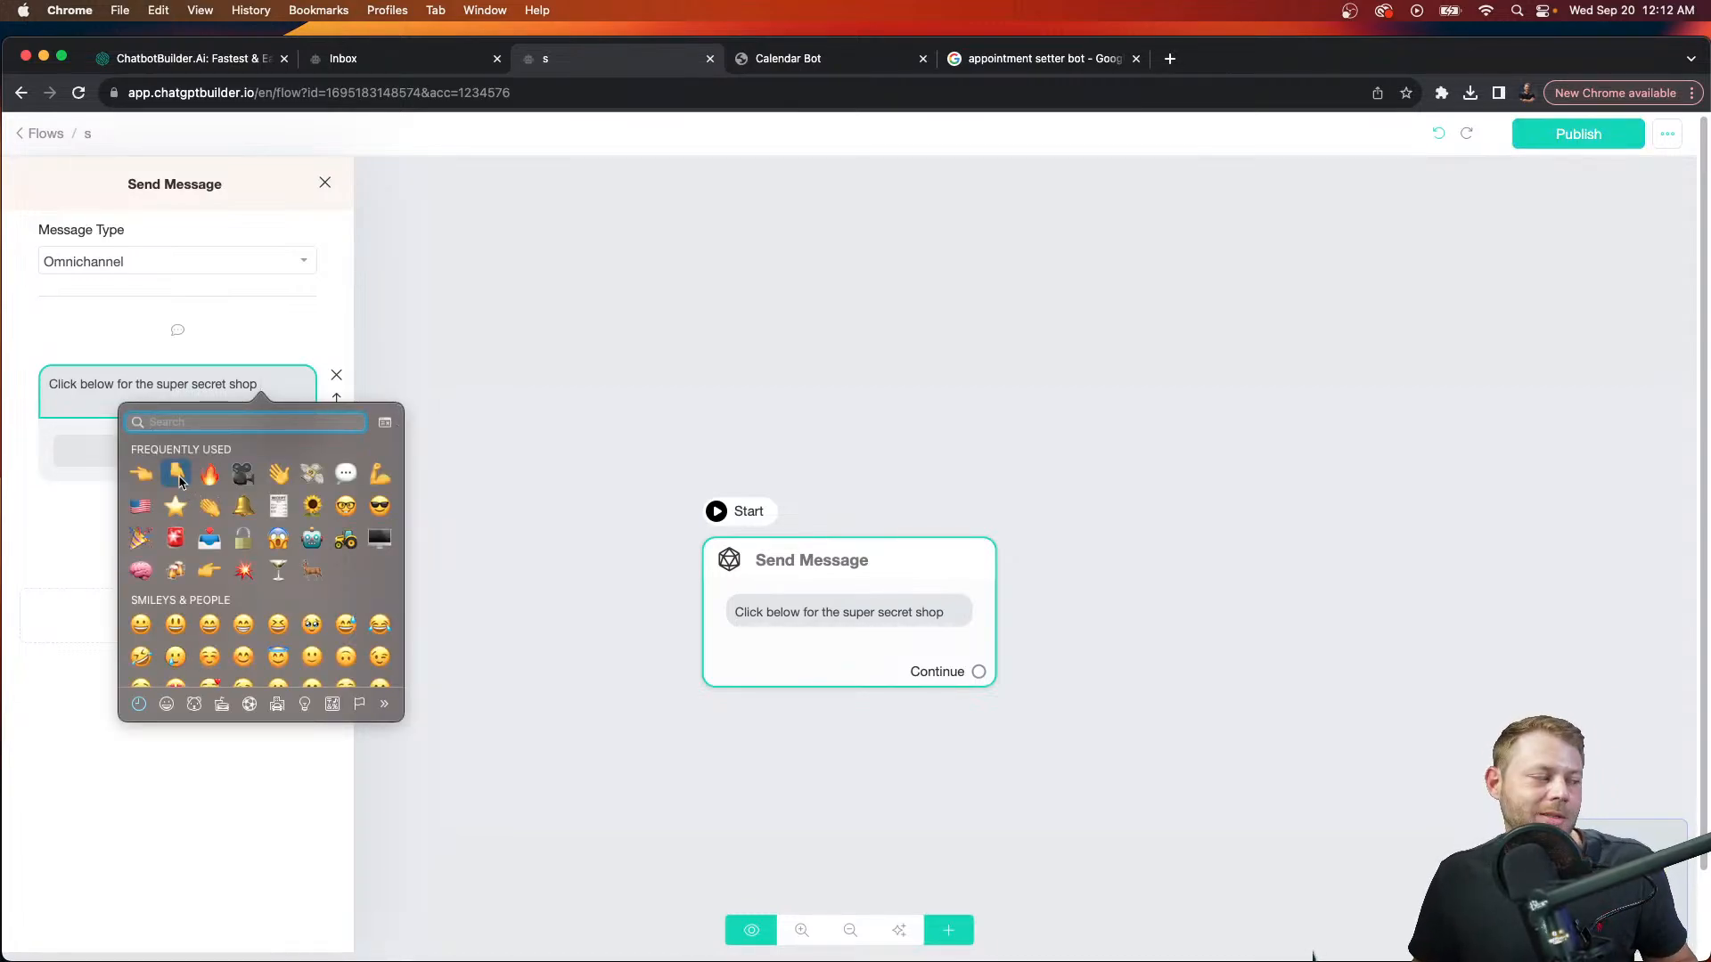
pyautogui.click(178, 476)
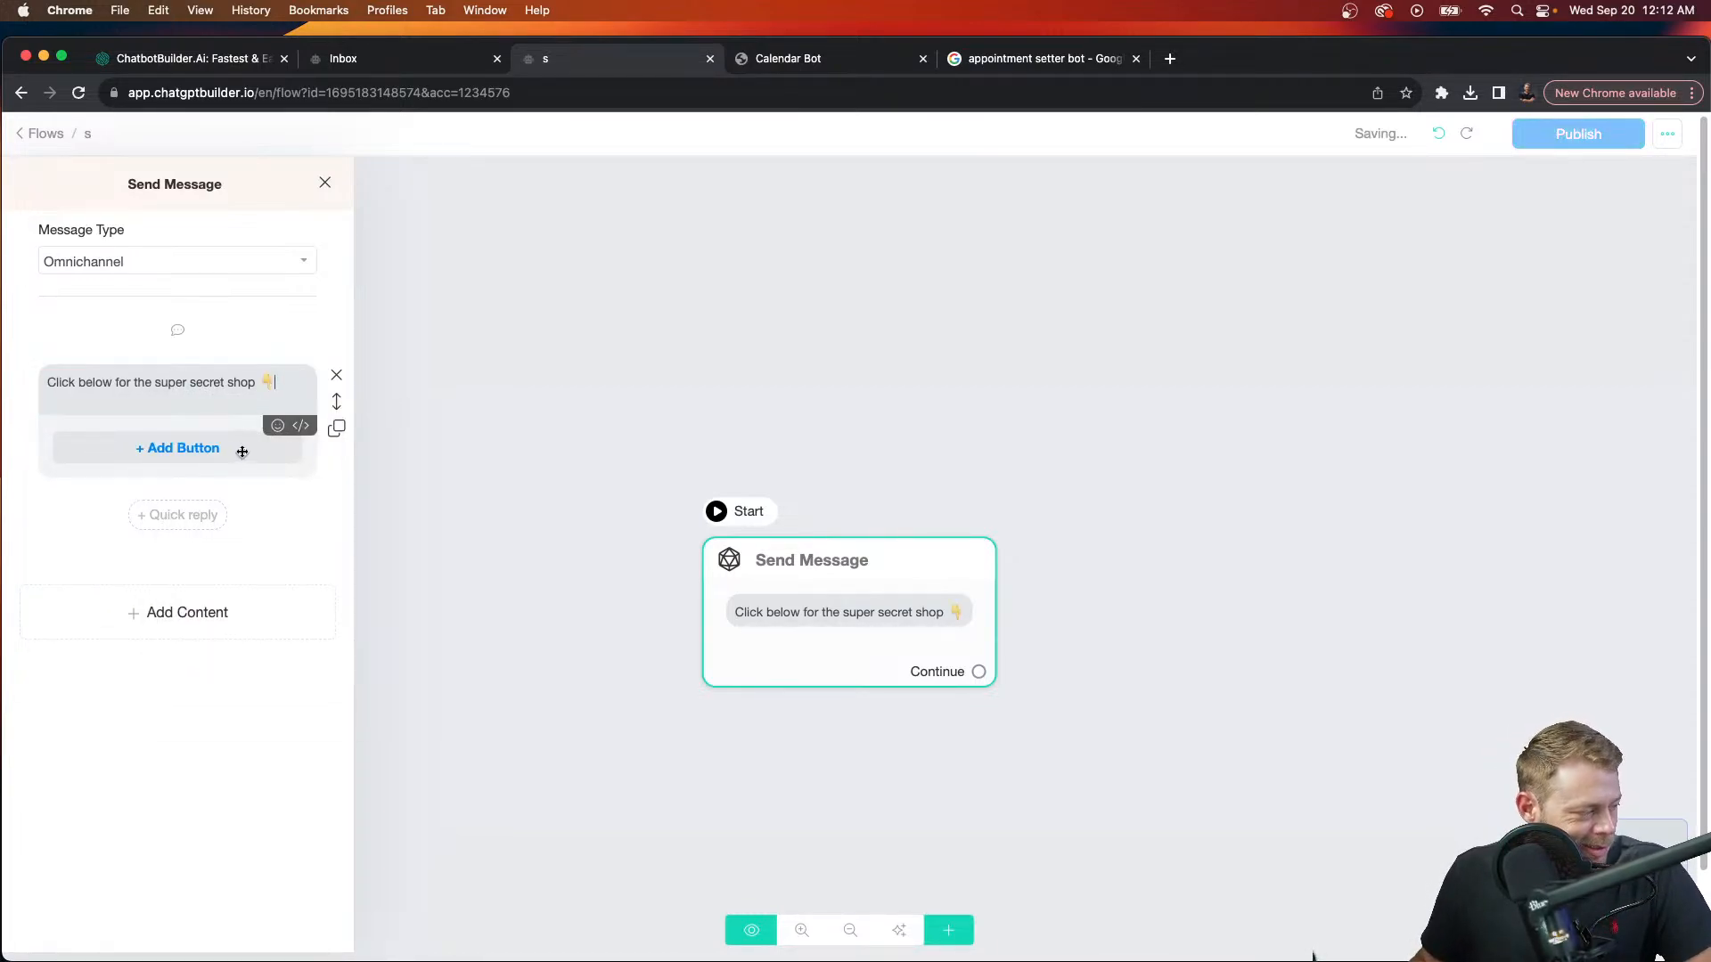
# Step: Add a button under the message and start its label as SHOP
pyautogui.click(240, 448)
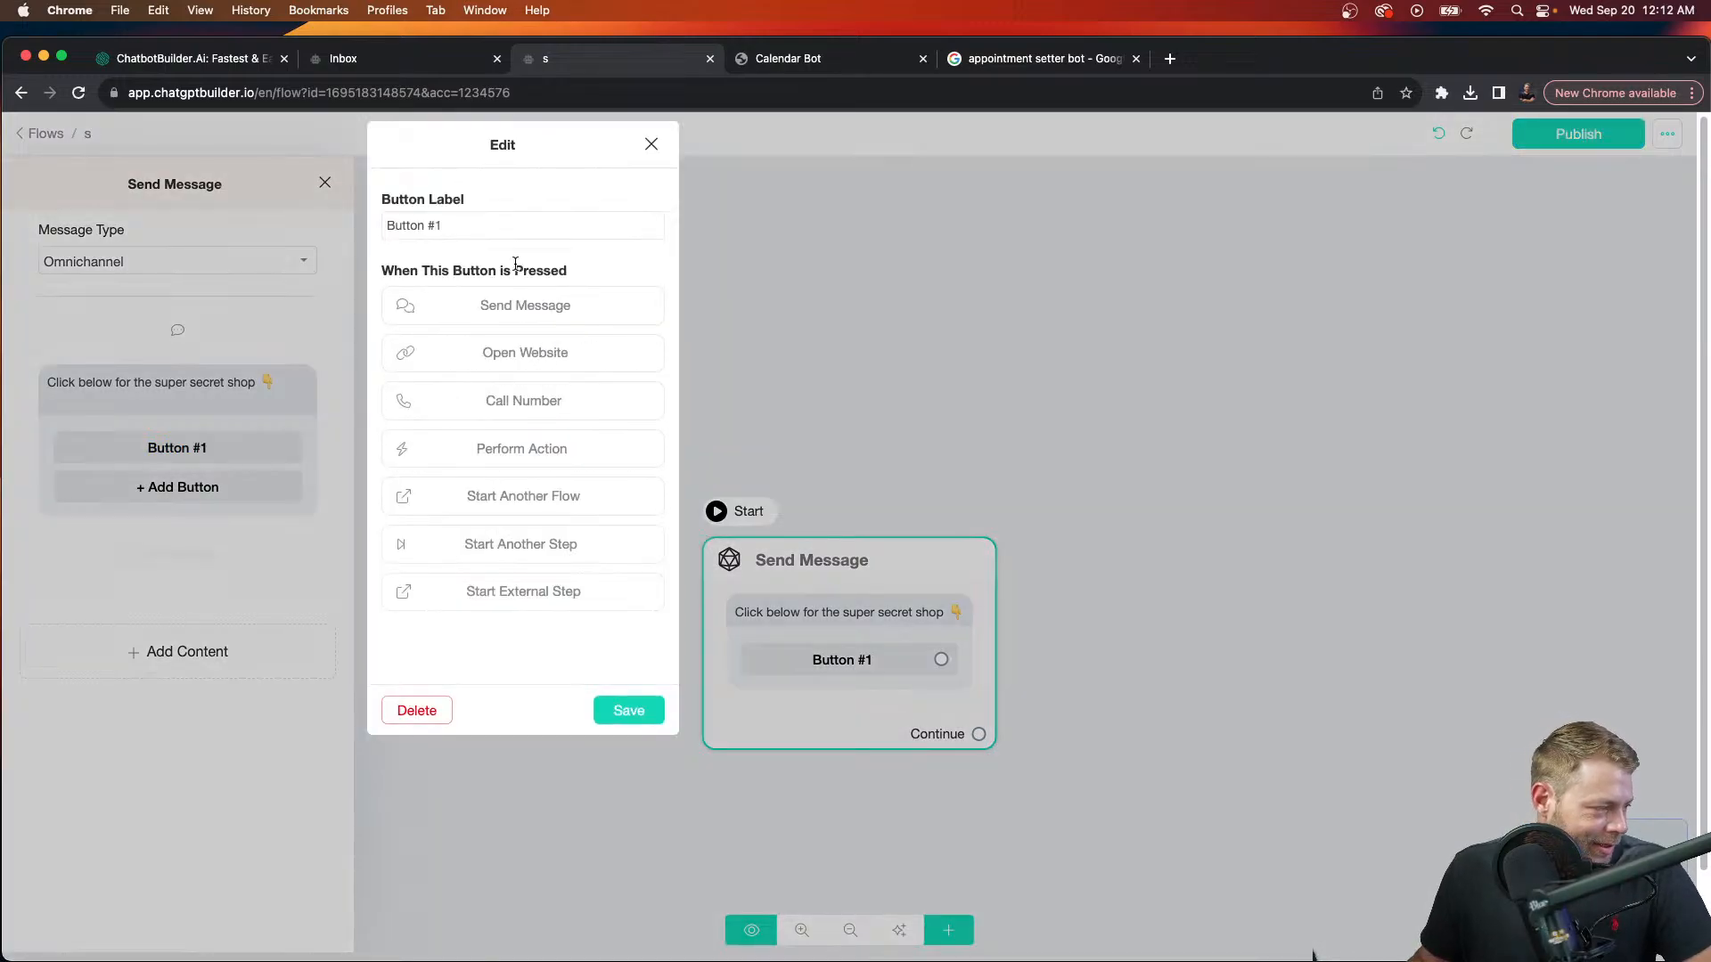
pyautogui.write('SHOP BO')
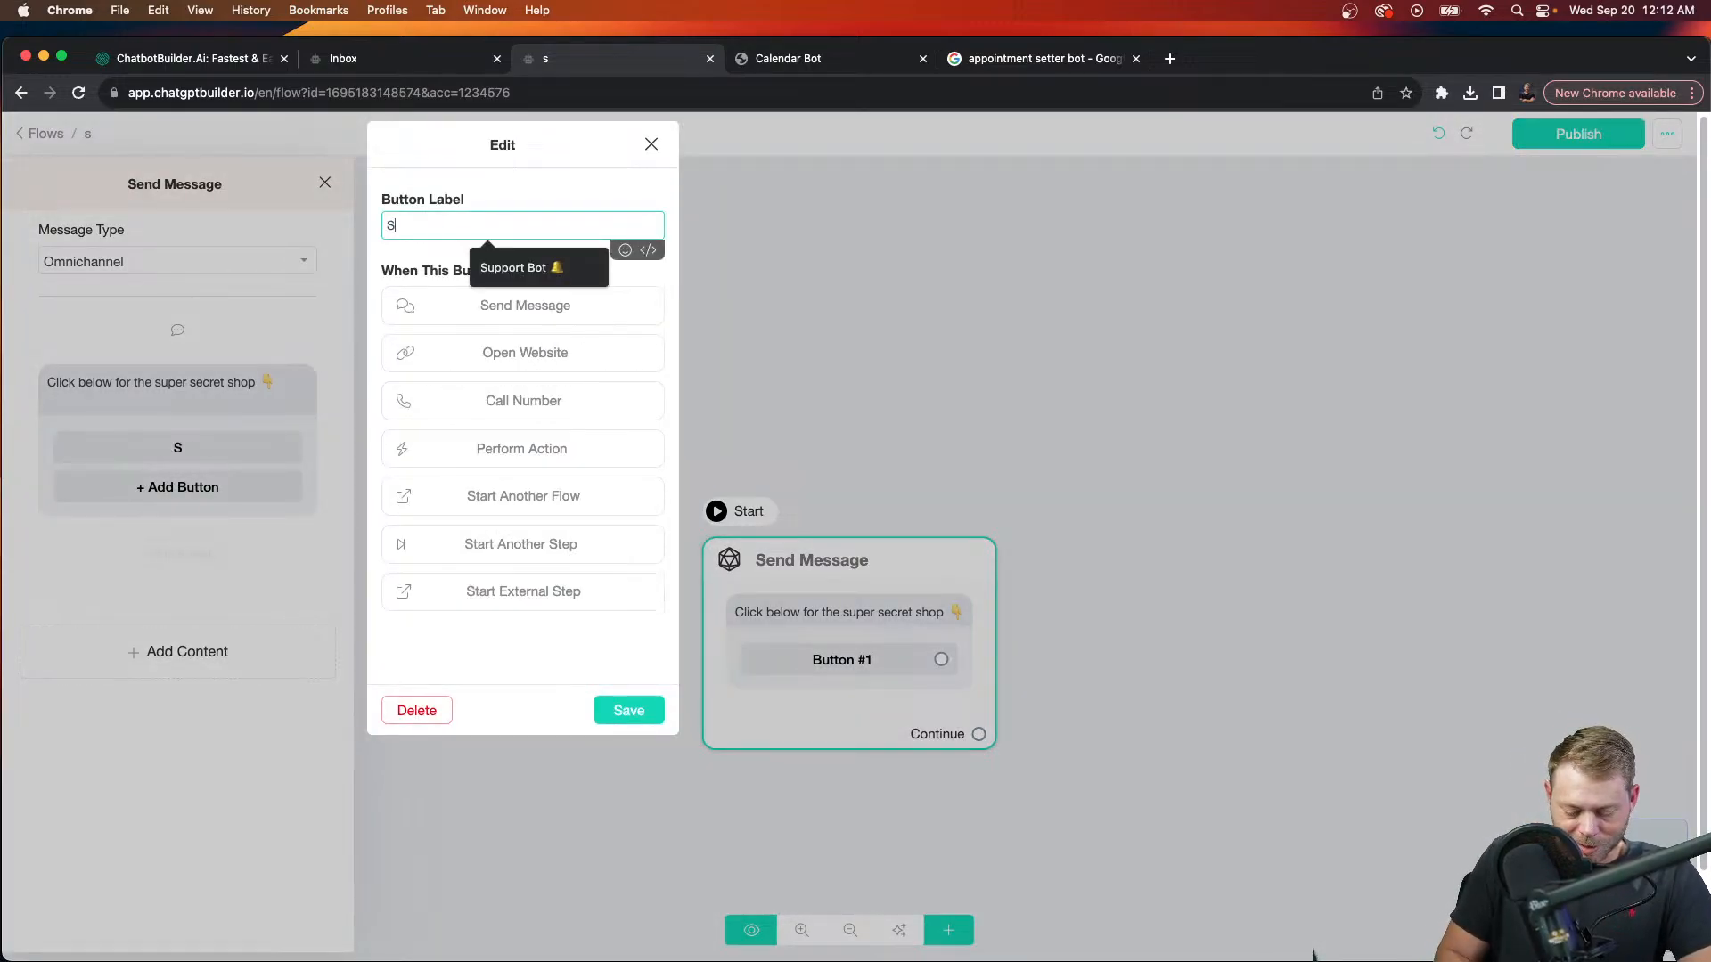
pyautogui.press('BackSpace')
pyautogui.press('BackSpace')
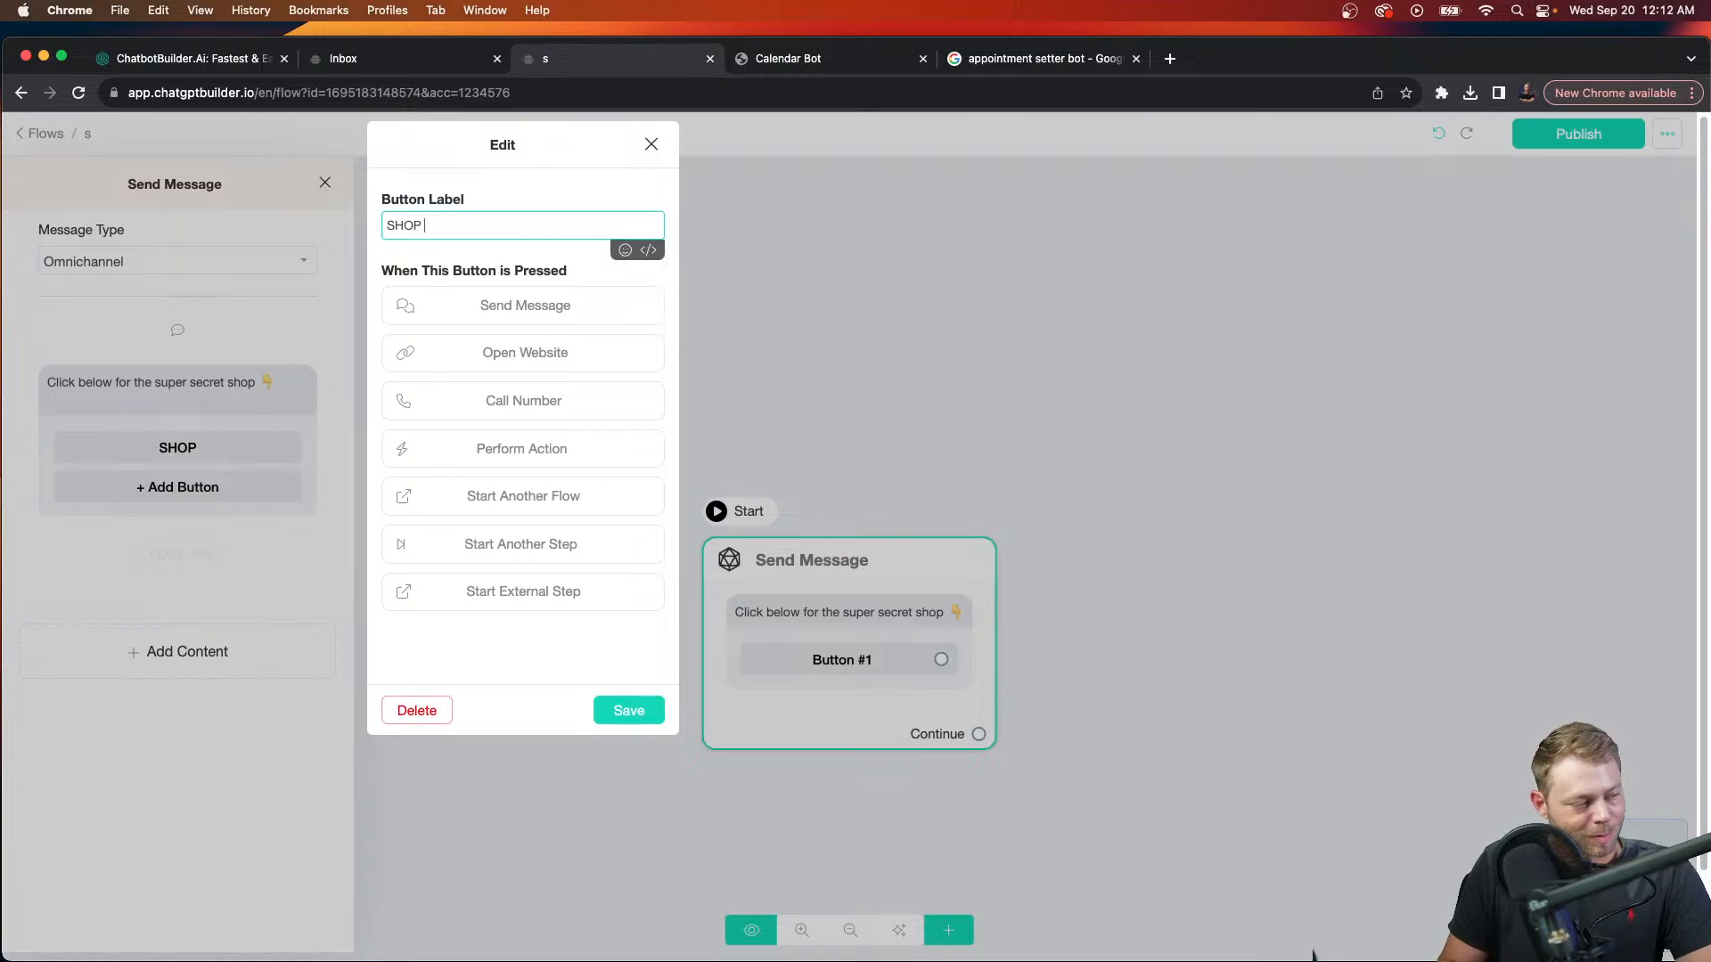
# Step: Label the button SHOP NOW, make it open the {{shop_link}} website variable, and save
pyautogui.write('NOW')
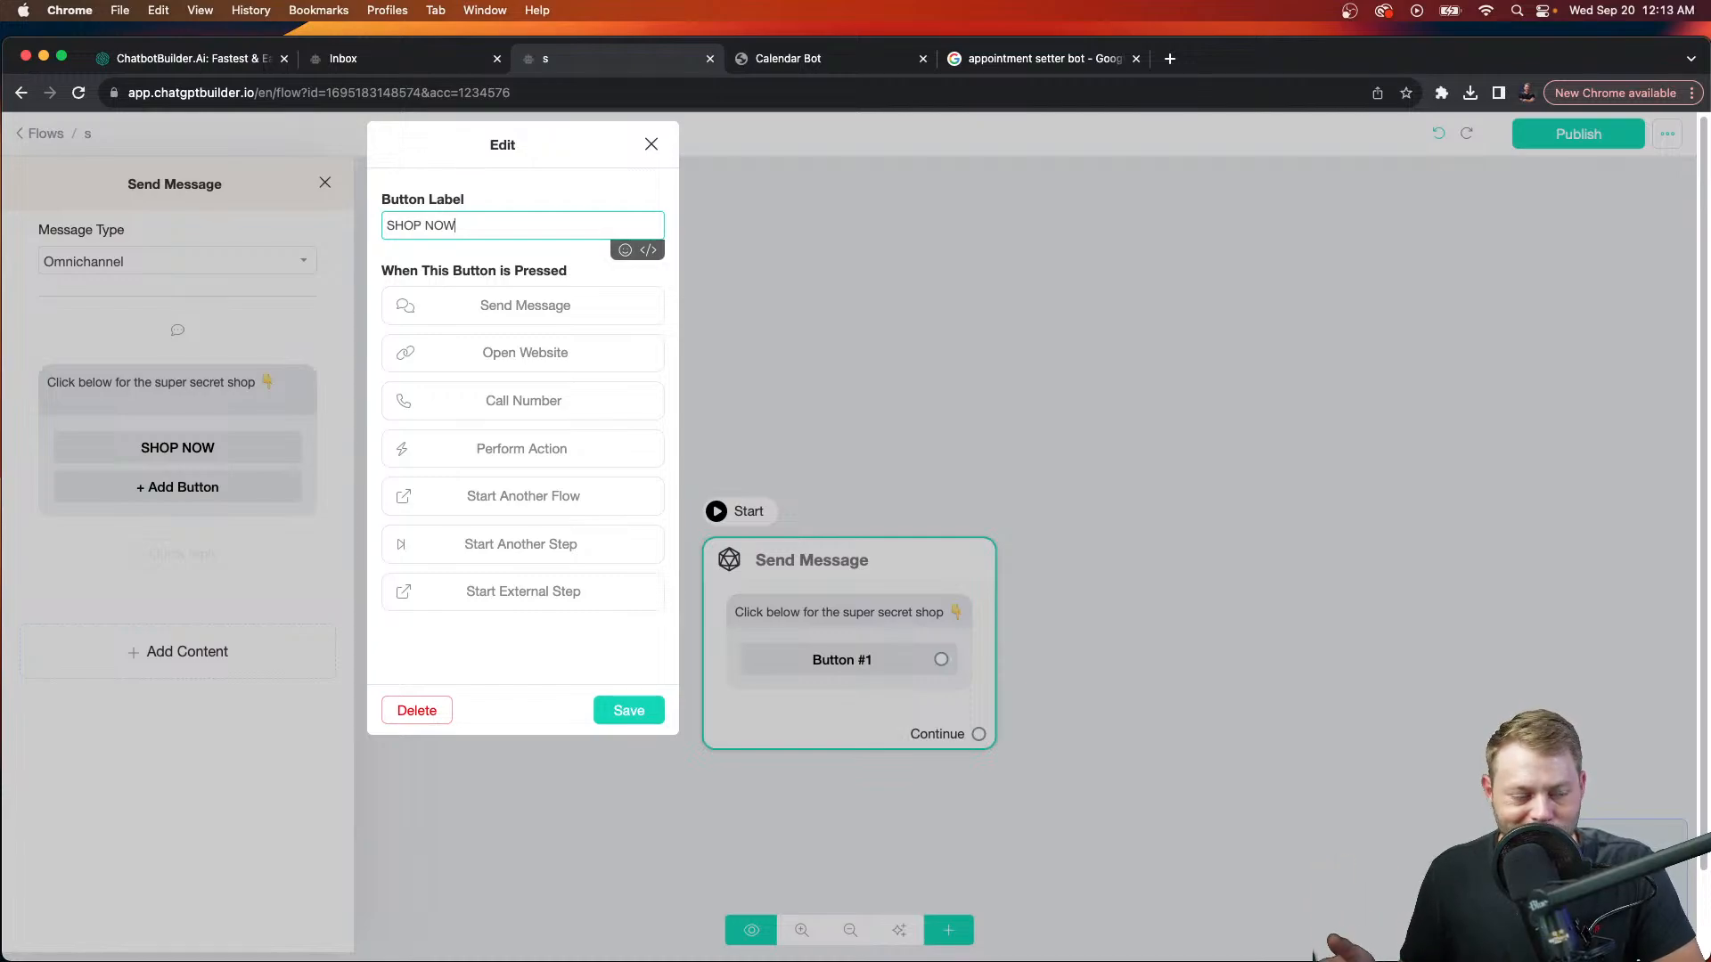
pyautogui.click(606, 355)
pyautogui.click(590, 380)
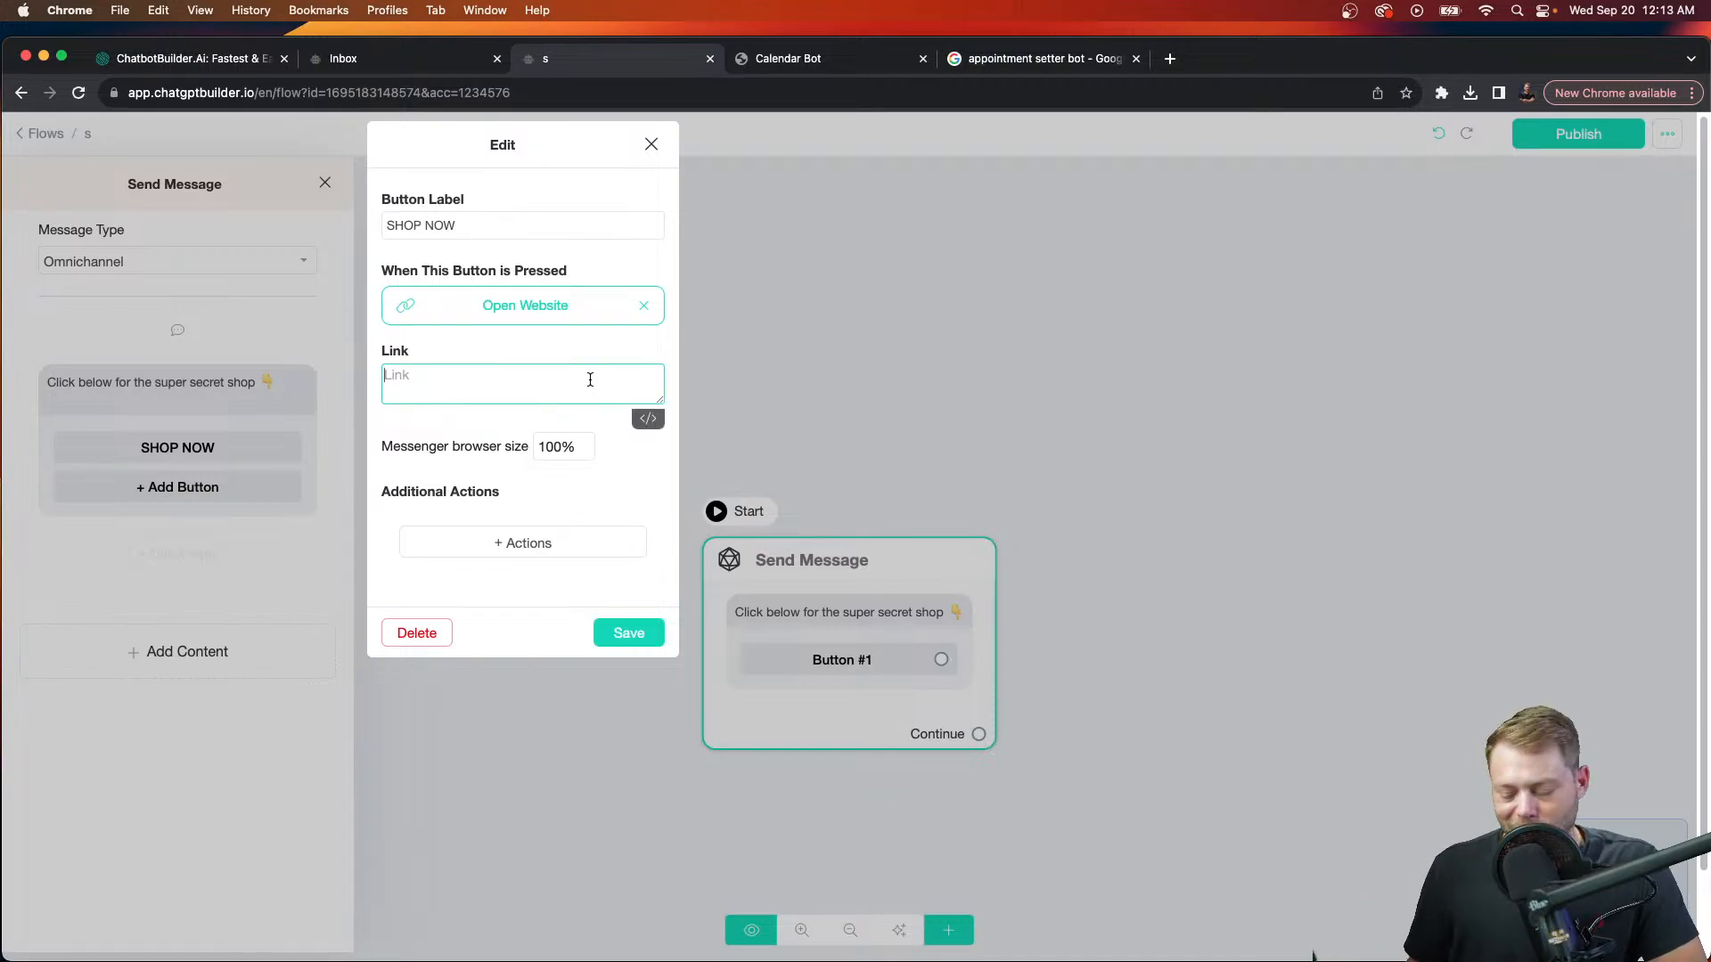
pyautogui.write('{')
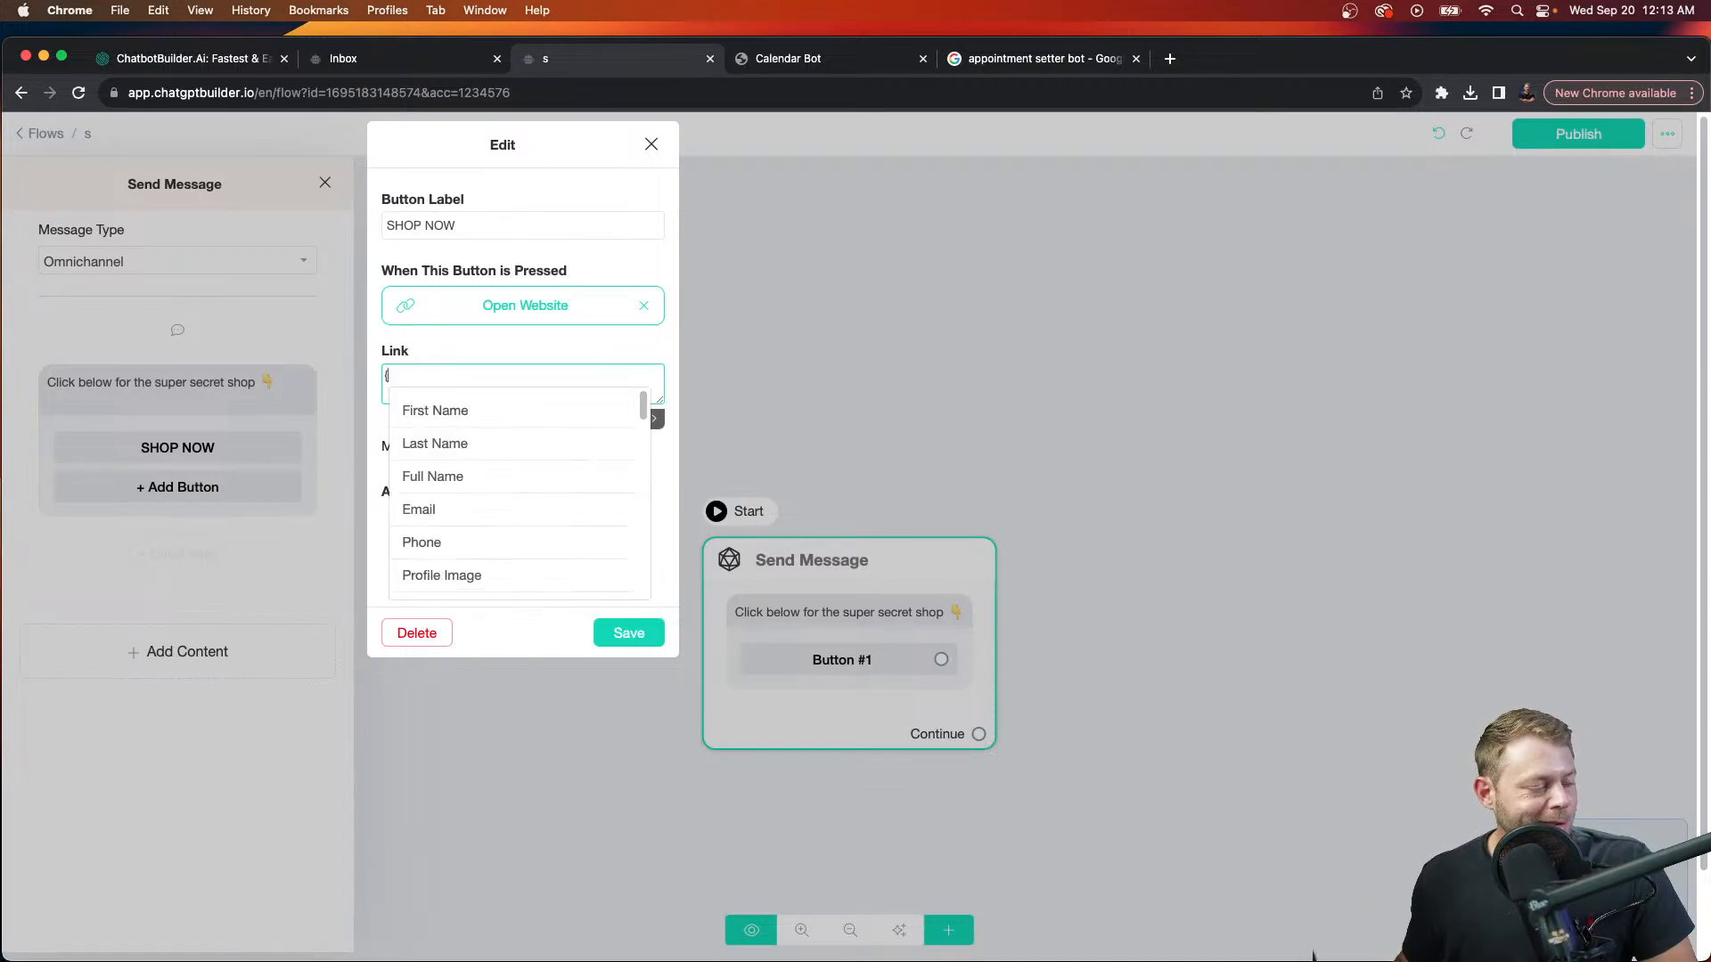
pyautogui.write('sh')
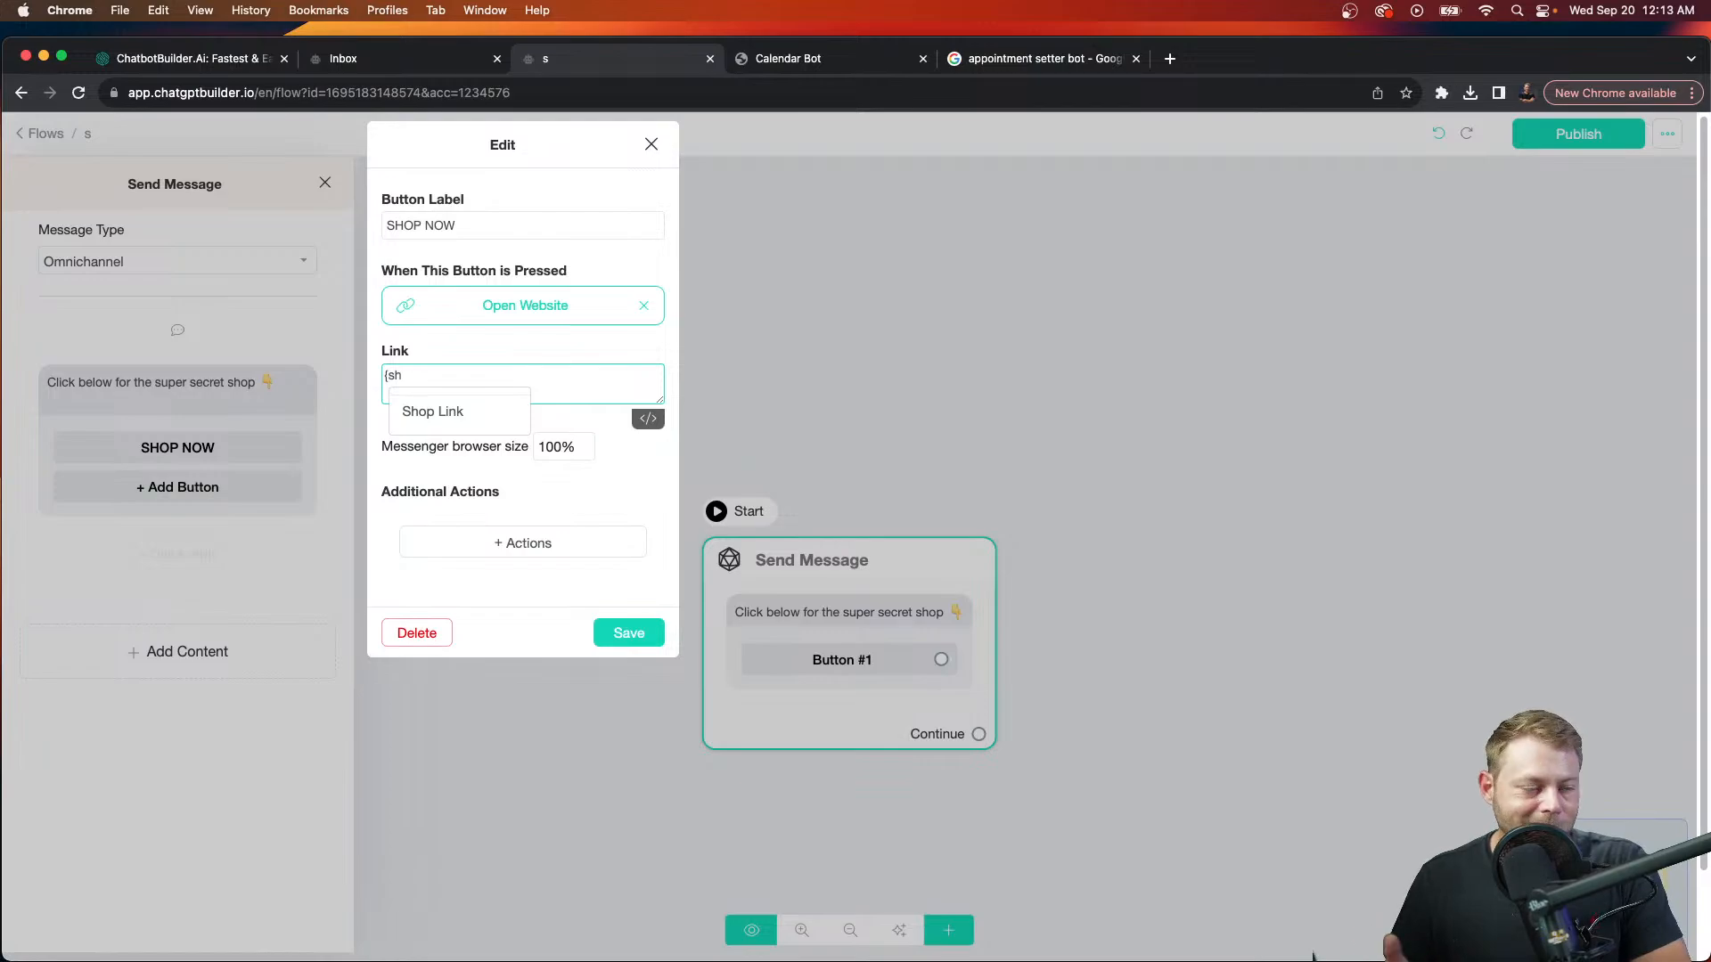
pyautogui.click(497, 415)
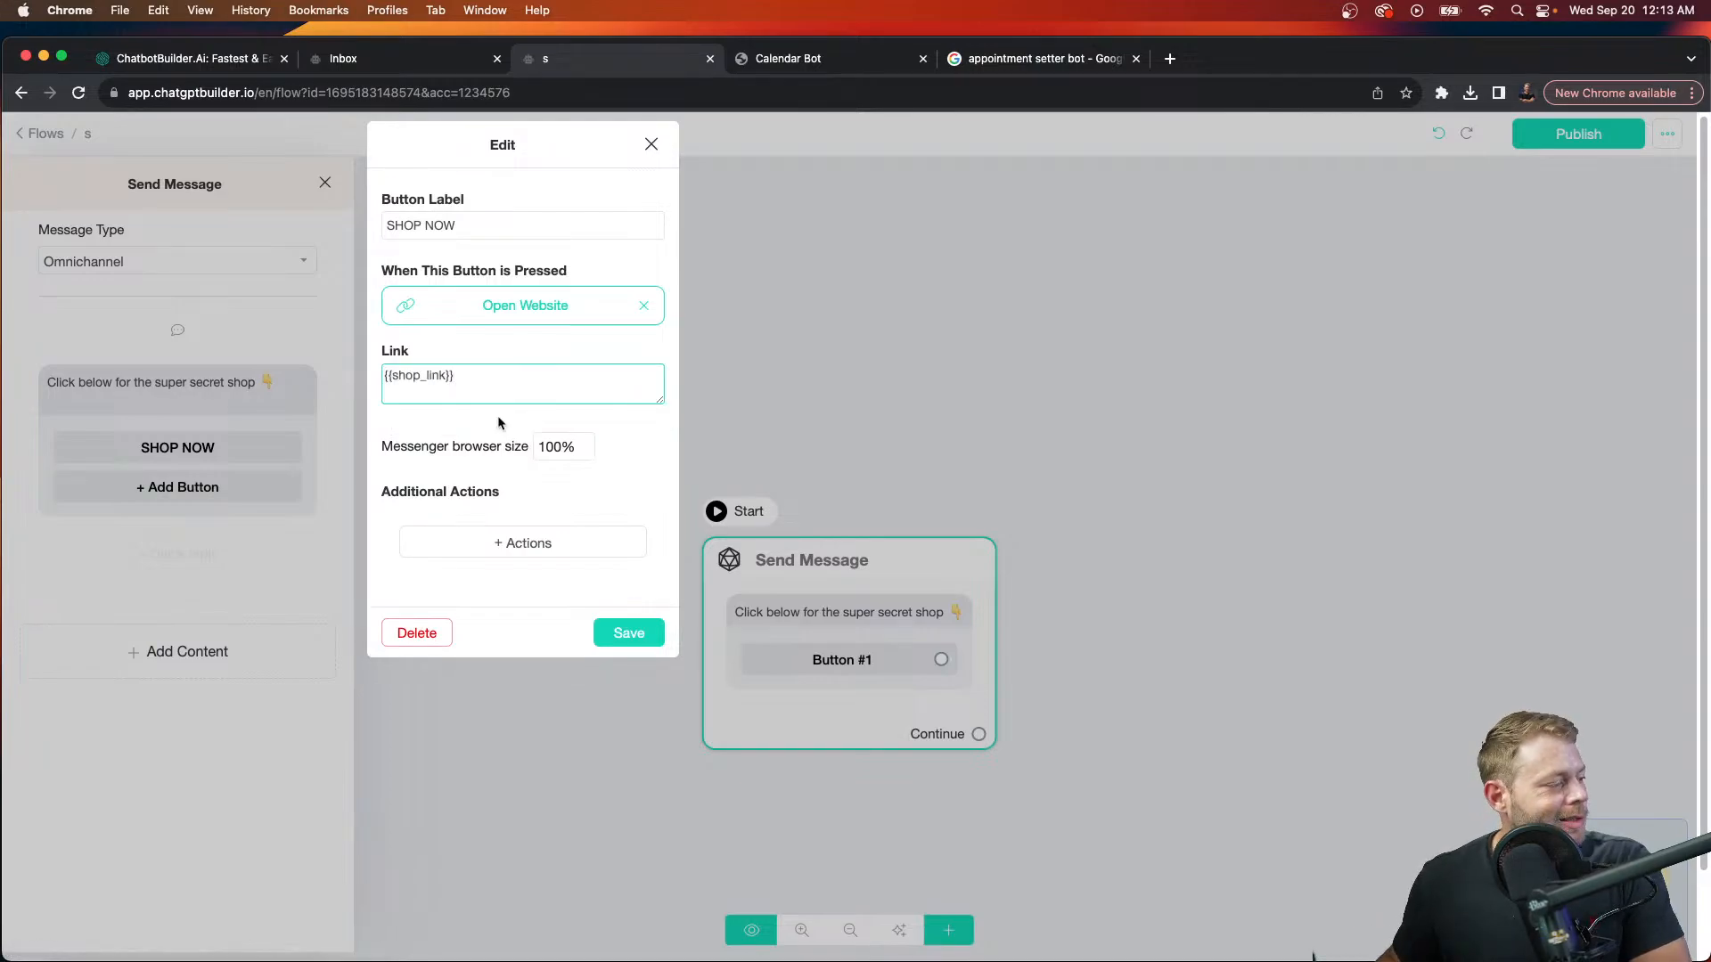
pyautogui.click(629, 633)
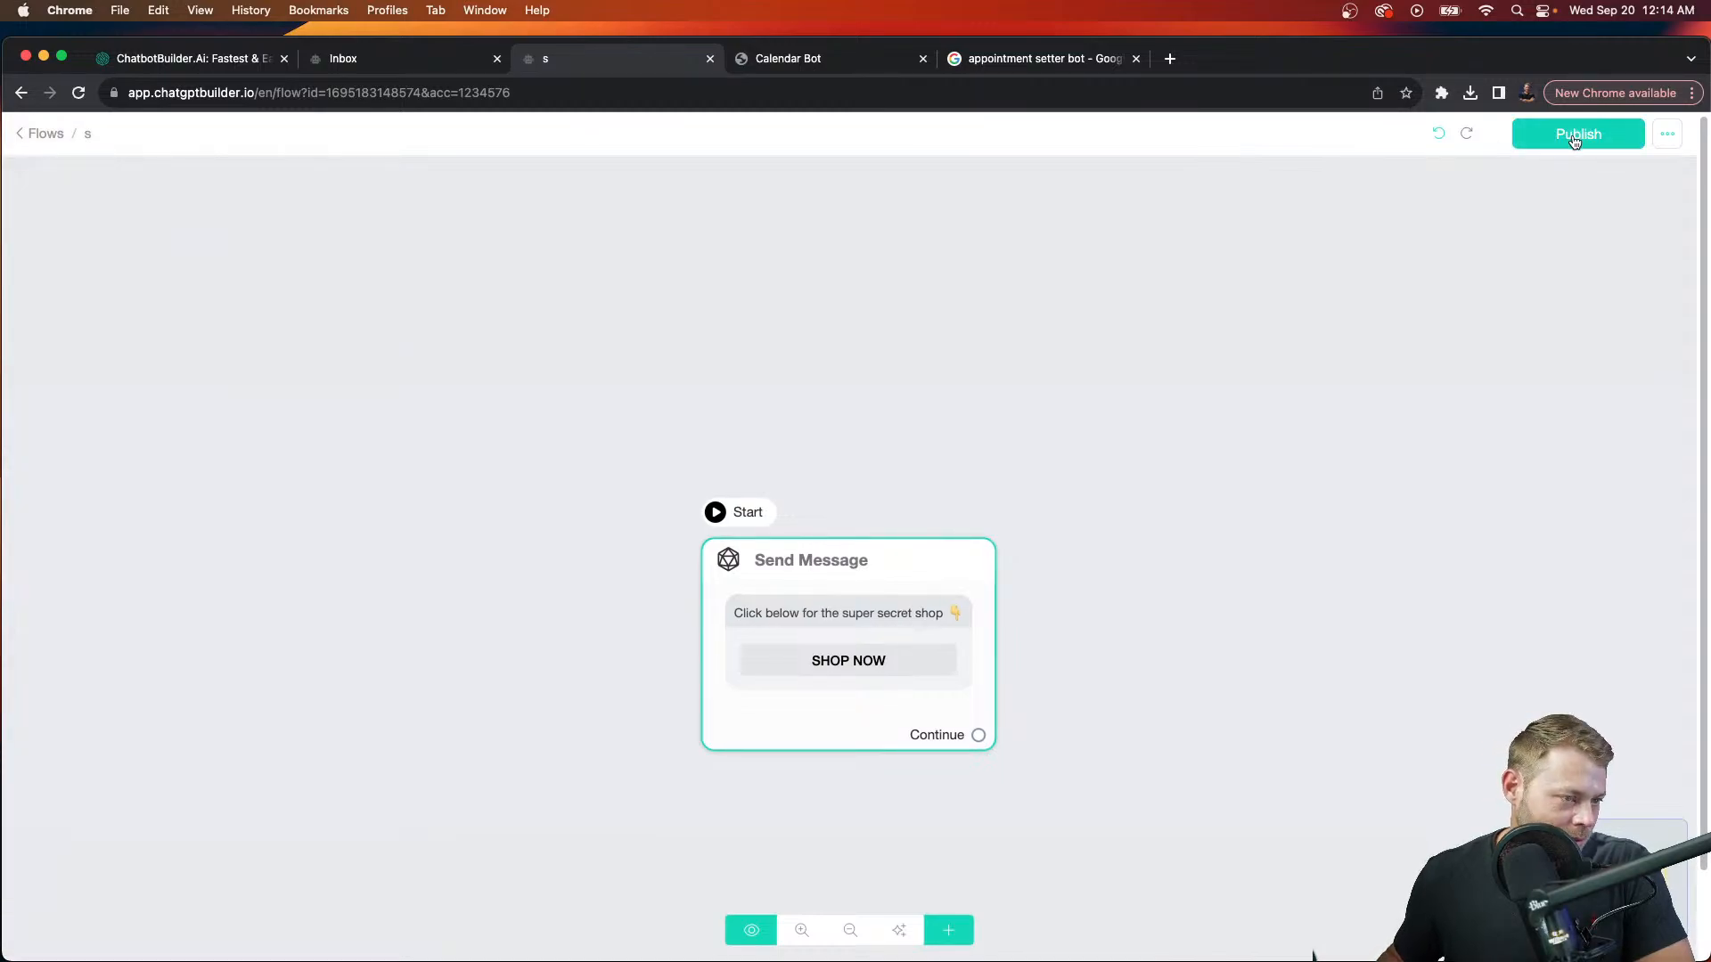
# Step: Publish the flow and launch its Webchat preview, selecting the preview page's address
pyautogui.click(1574, 138)
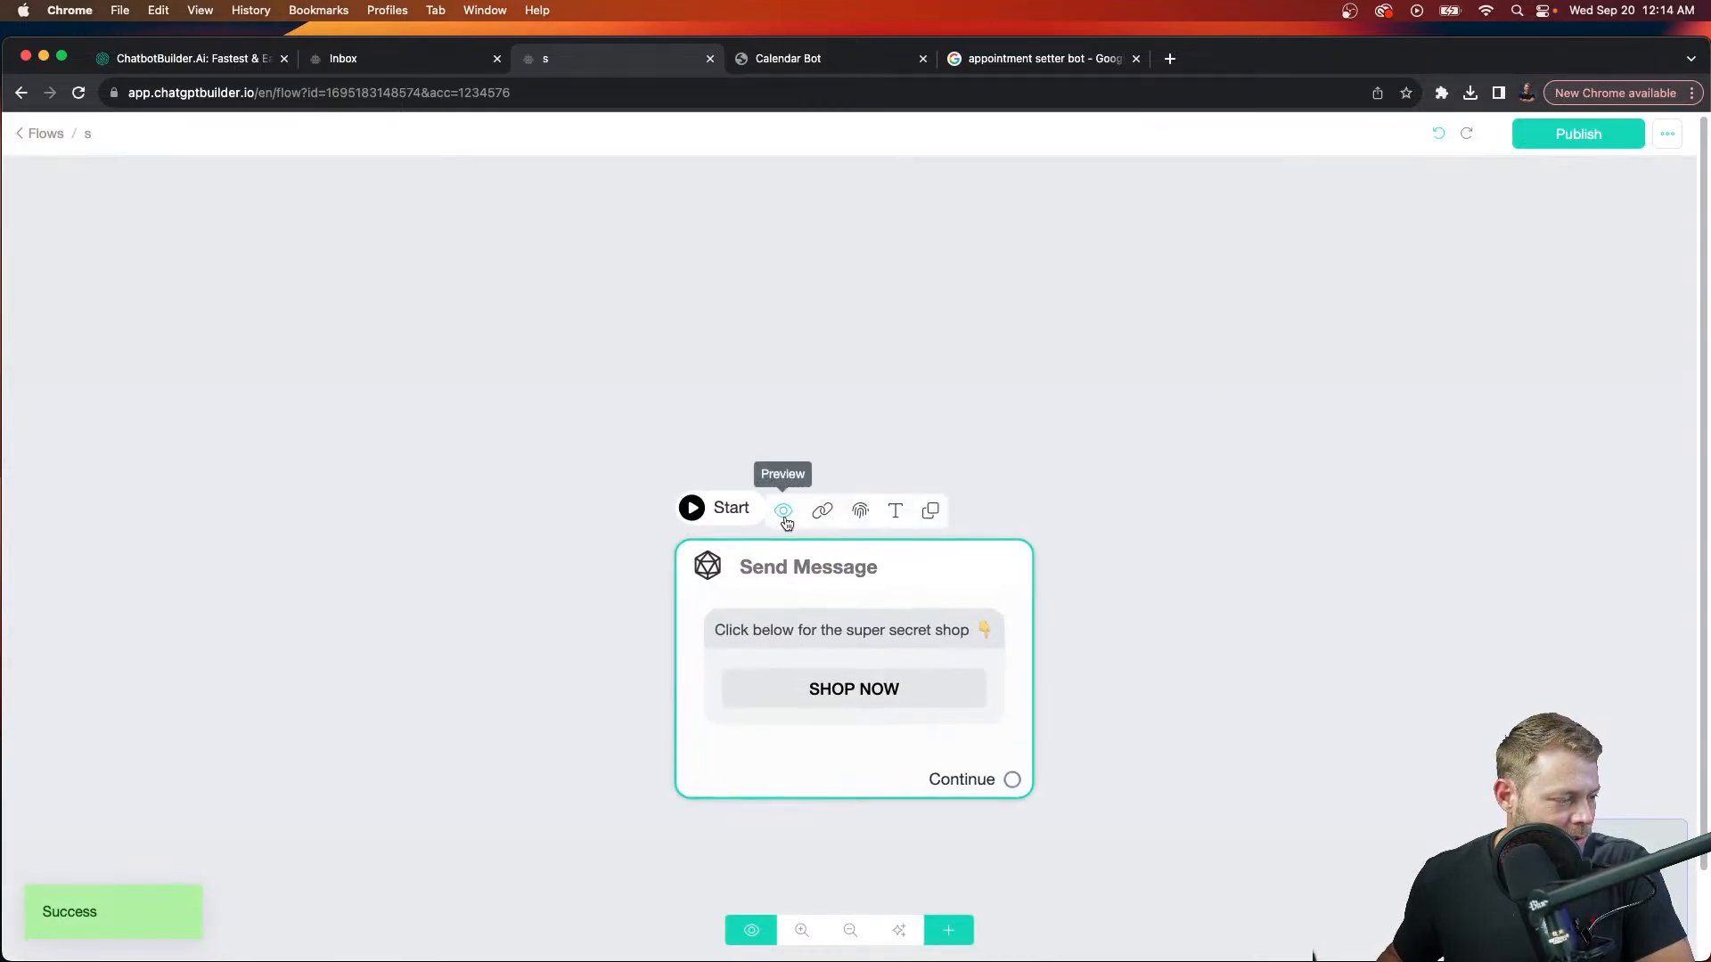
pyautogui.click(783, 511)
pyautogui.click(971, 262)
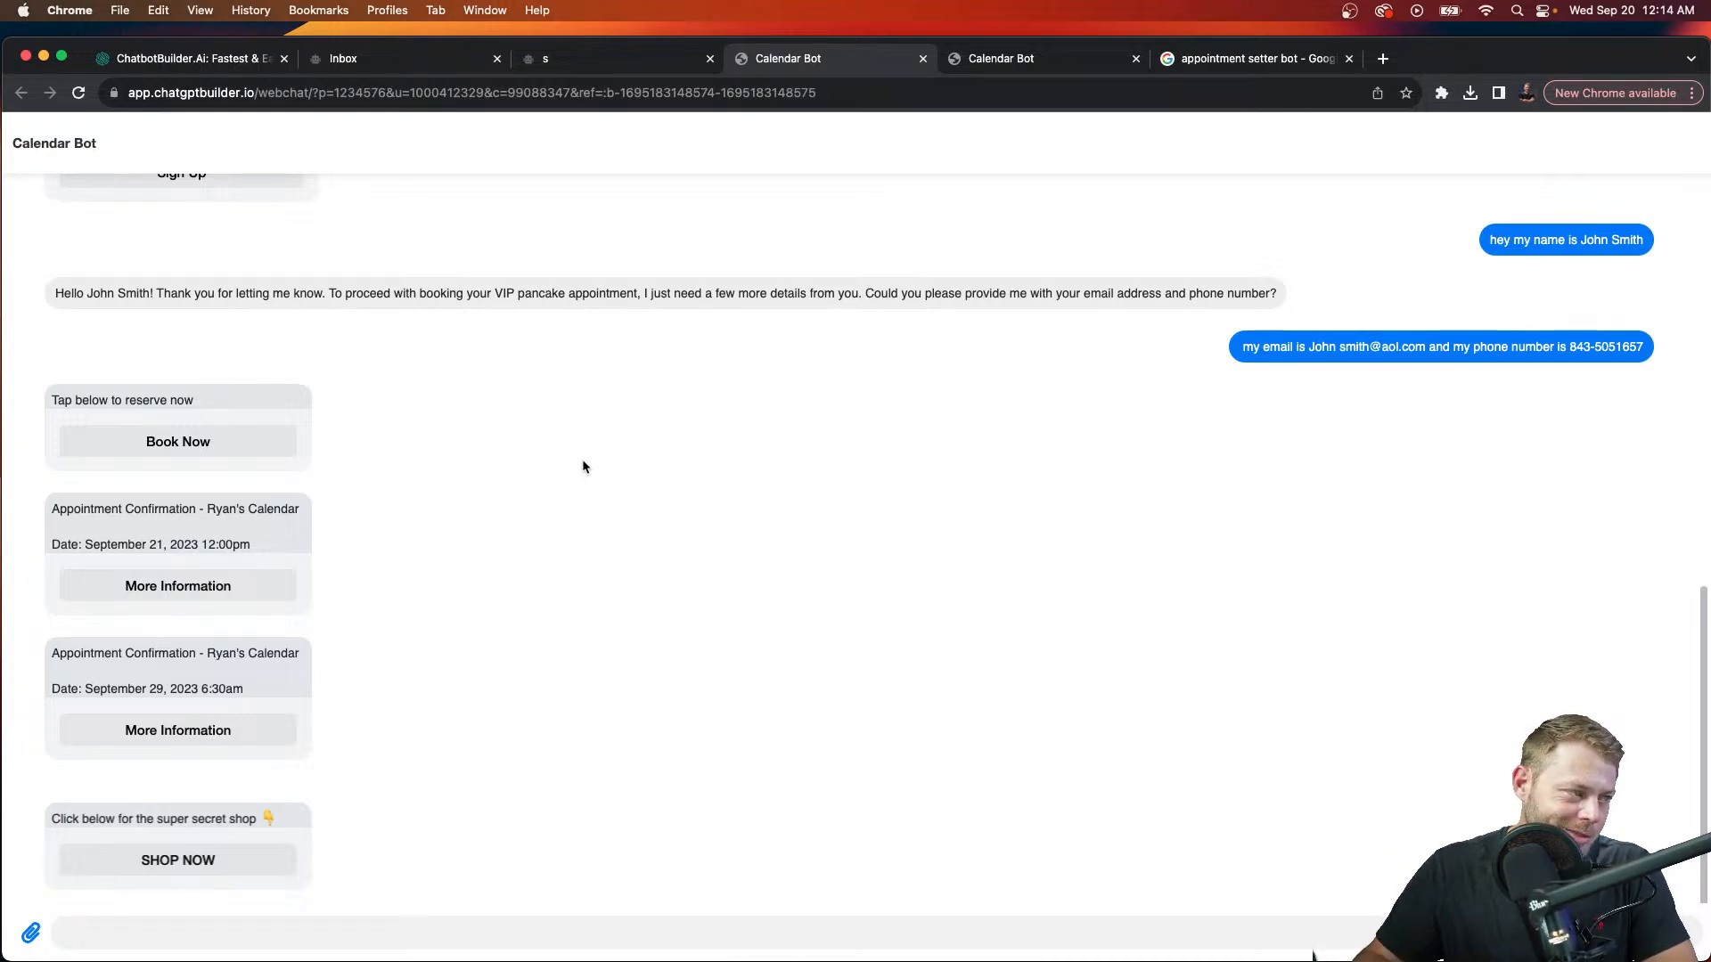
pyautogui.click(905, 93)
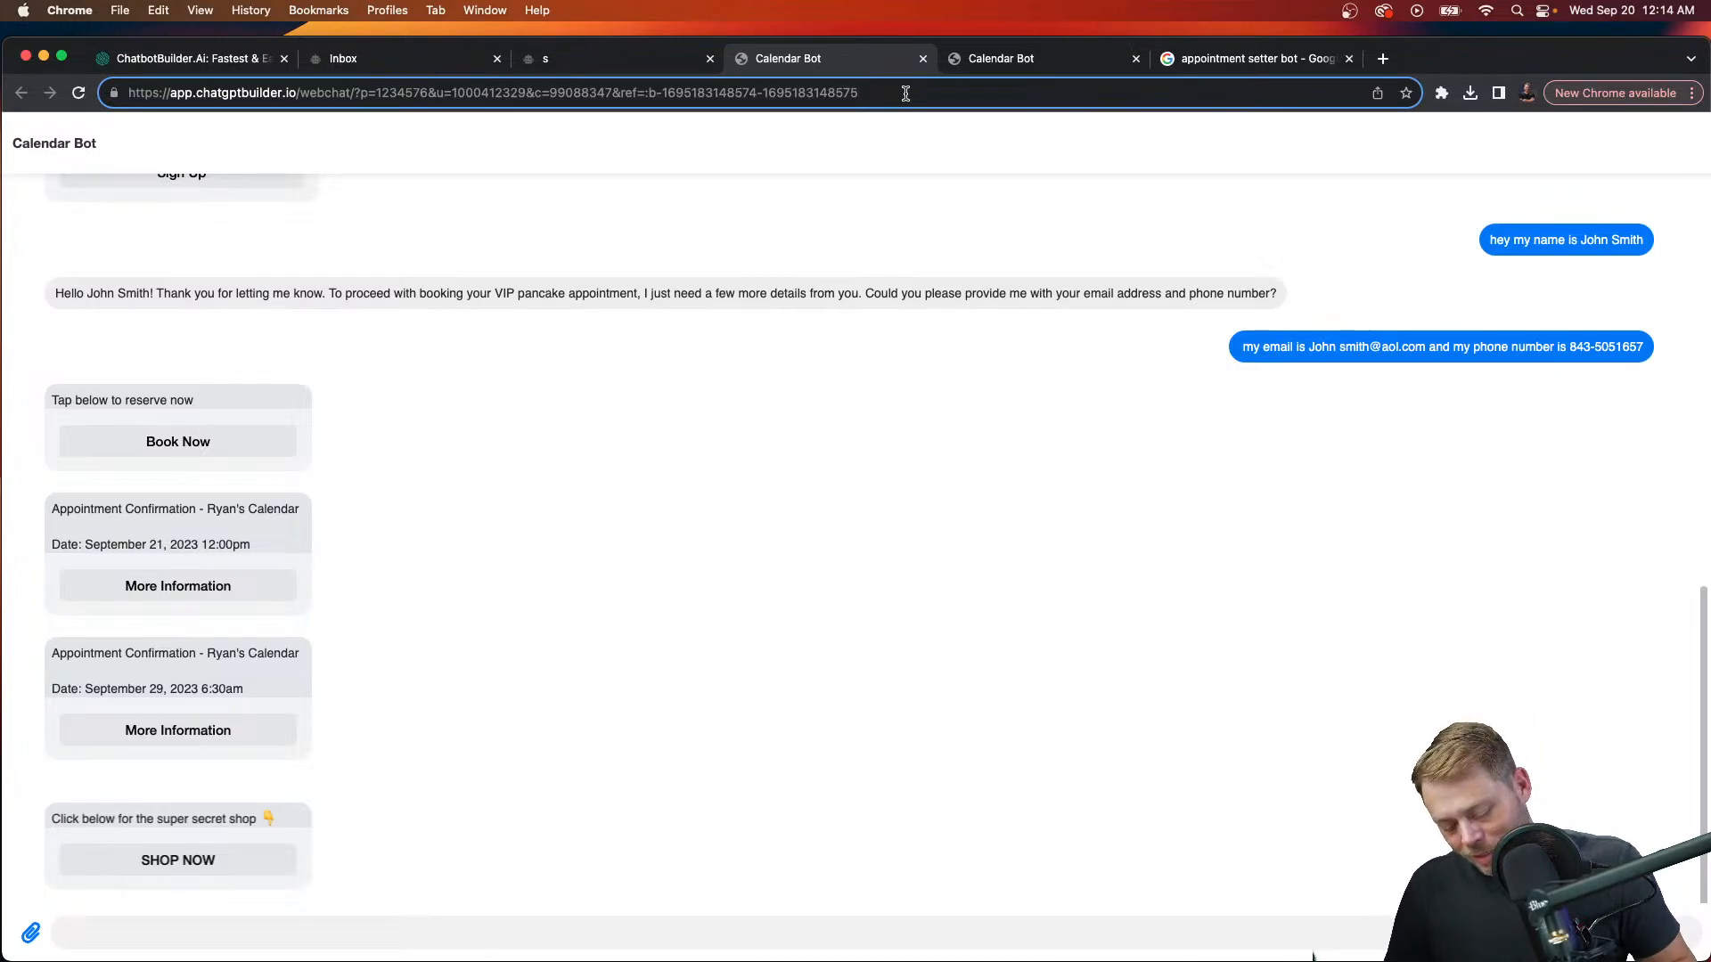
# Step: Reload the webchat with &lc=0 for a fresh chat, open the shop via SHOP NOW, and return
pyautogui.write('&')
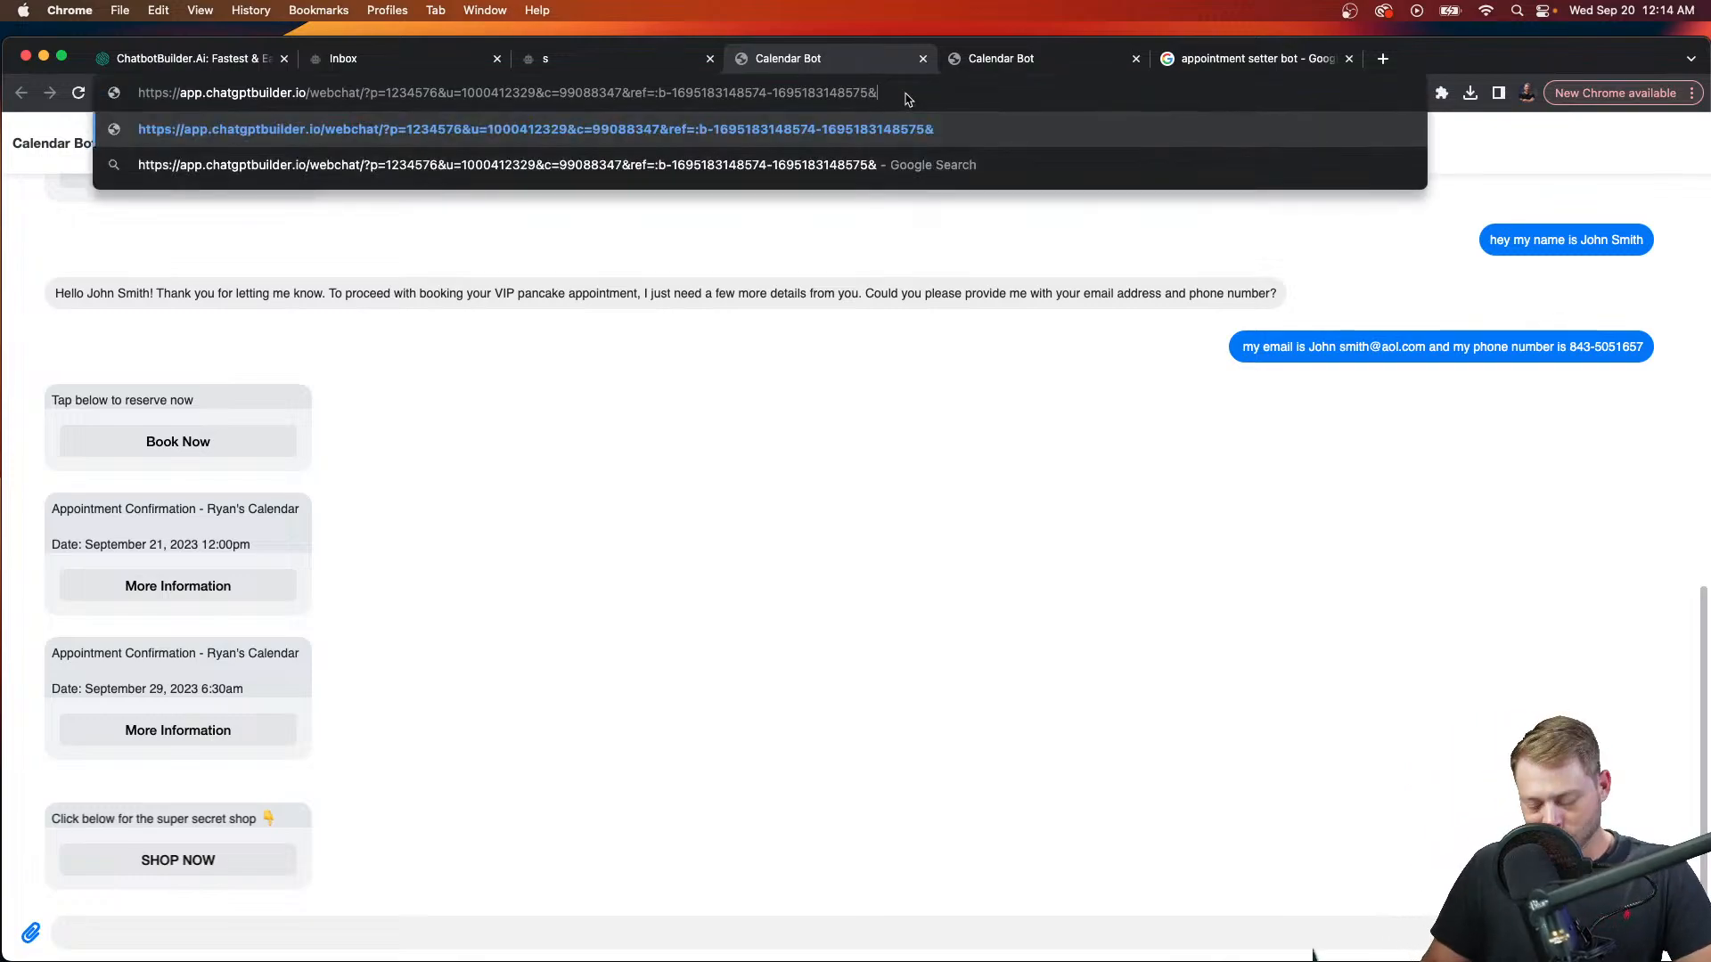
pyautogui.write('lc')
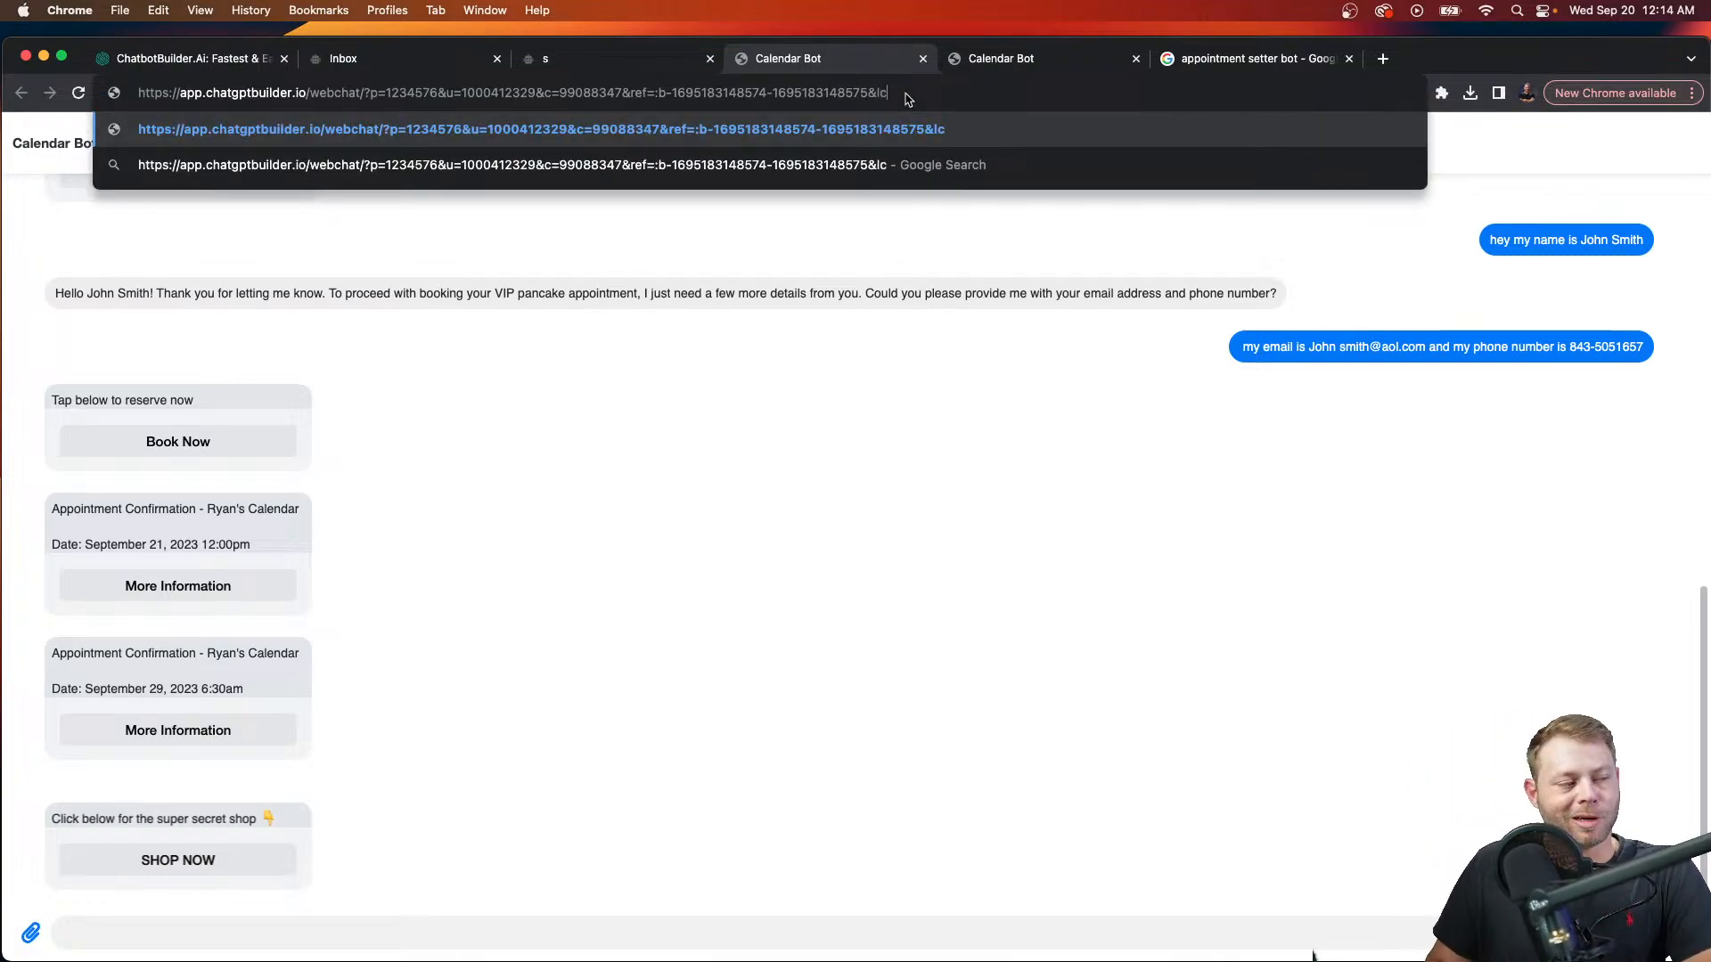
pyautogui.write('=0')
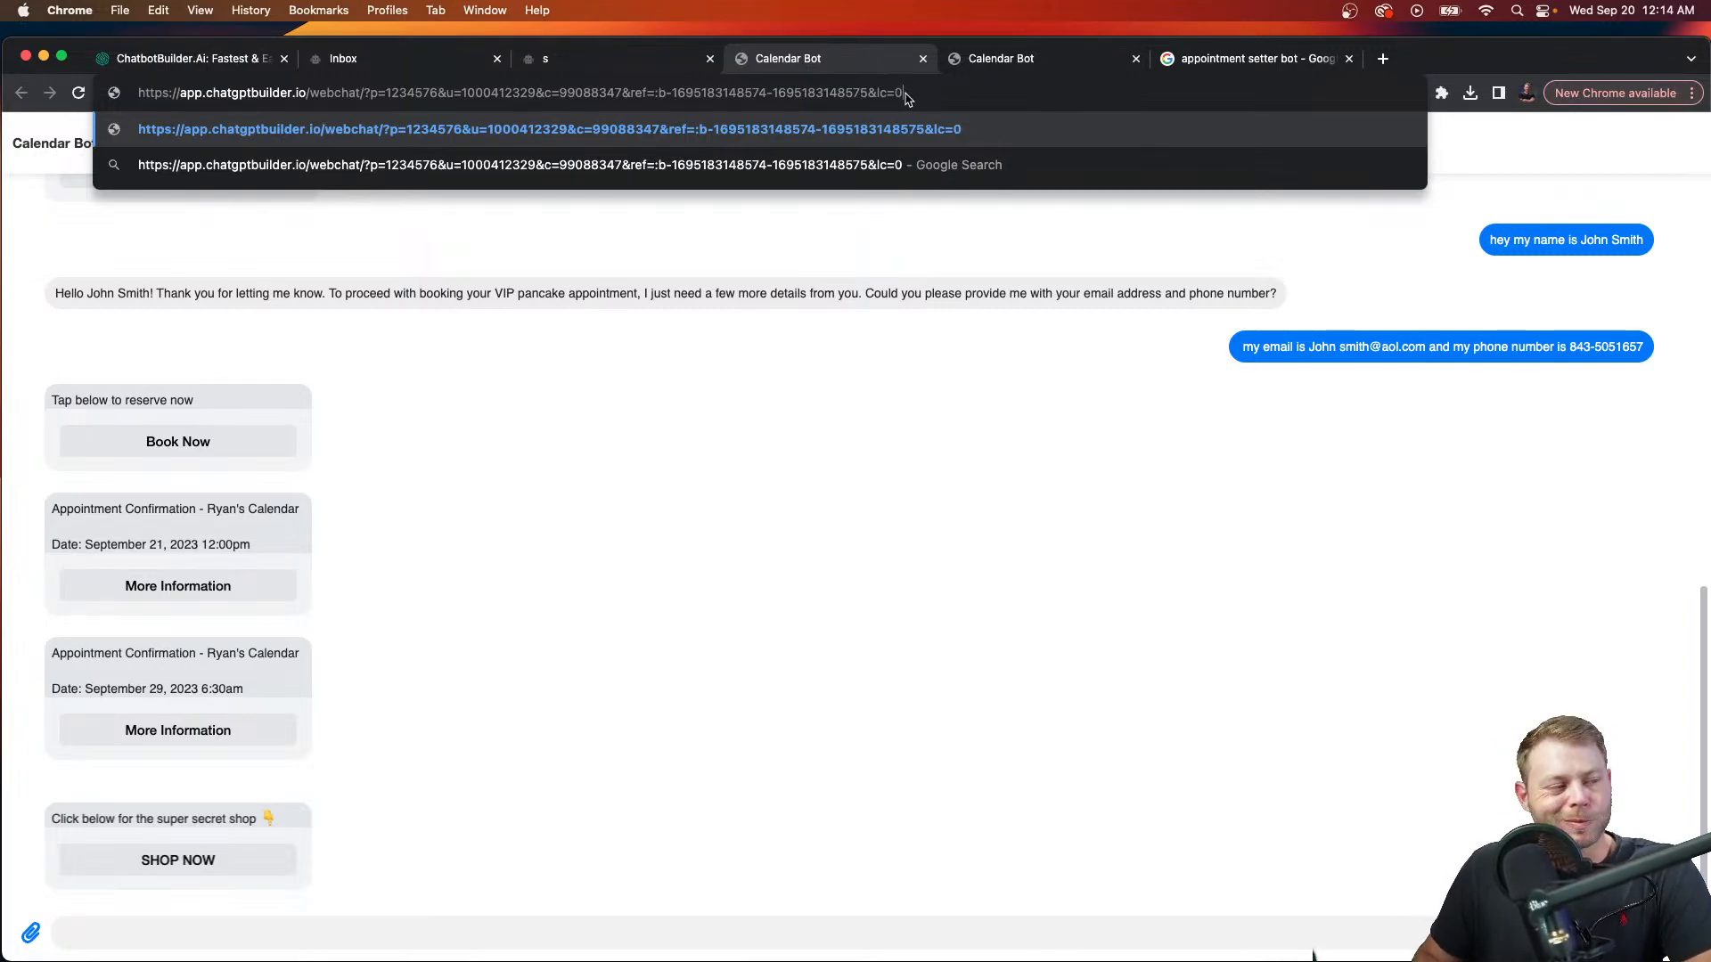
pyautogui.press('Return')
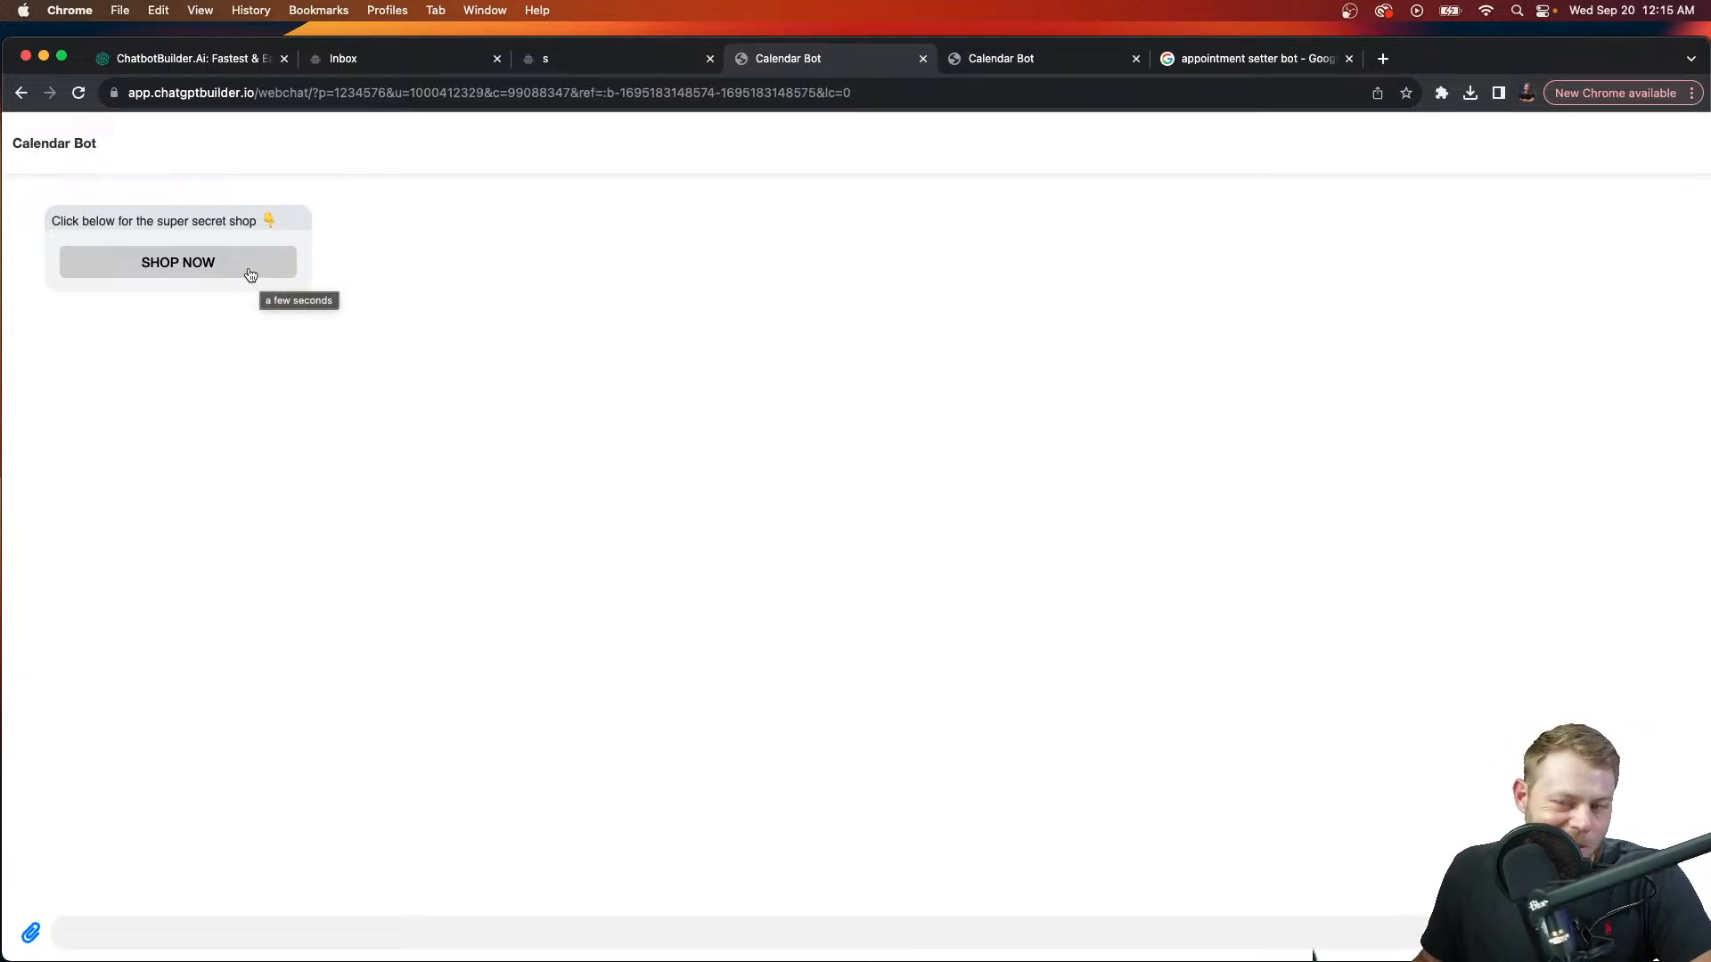
pyautogui.click(220, 273)
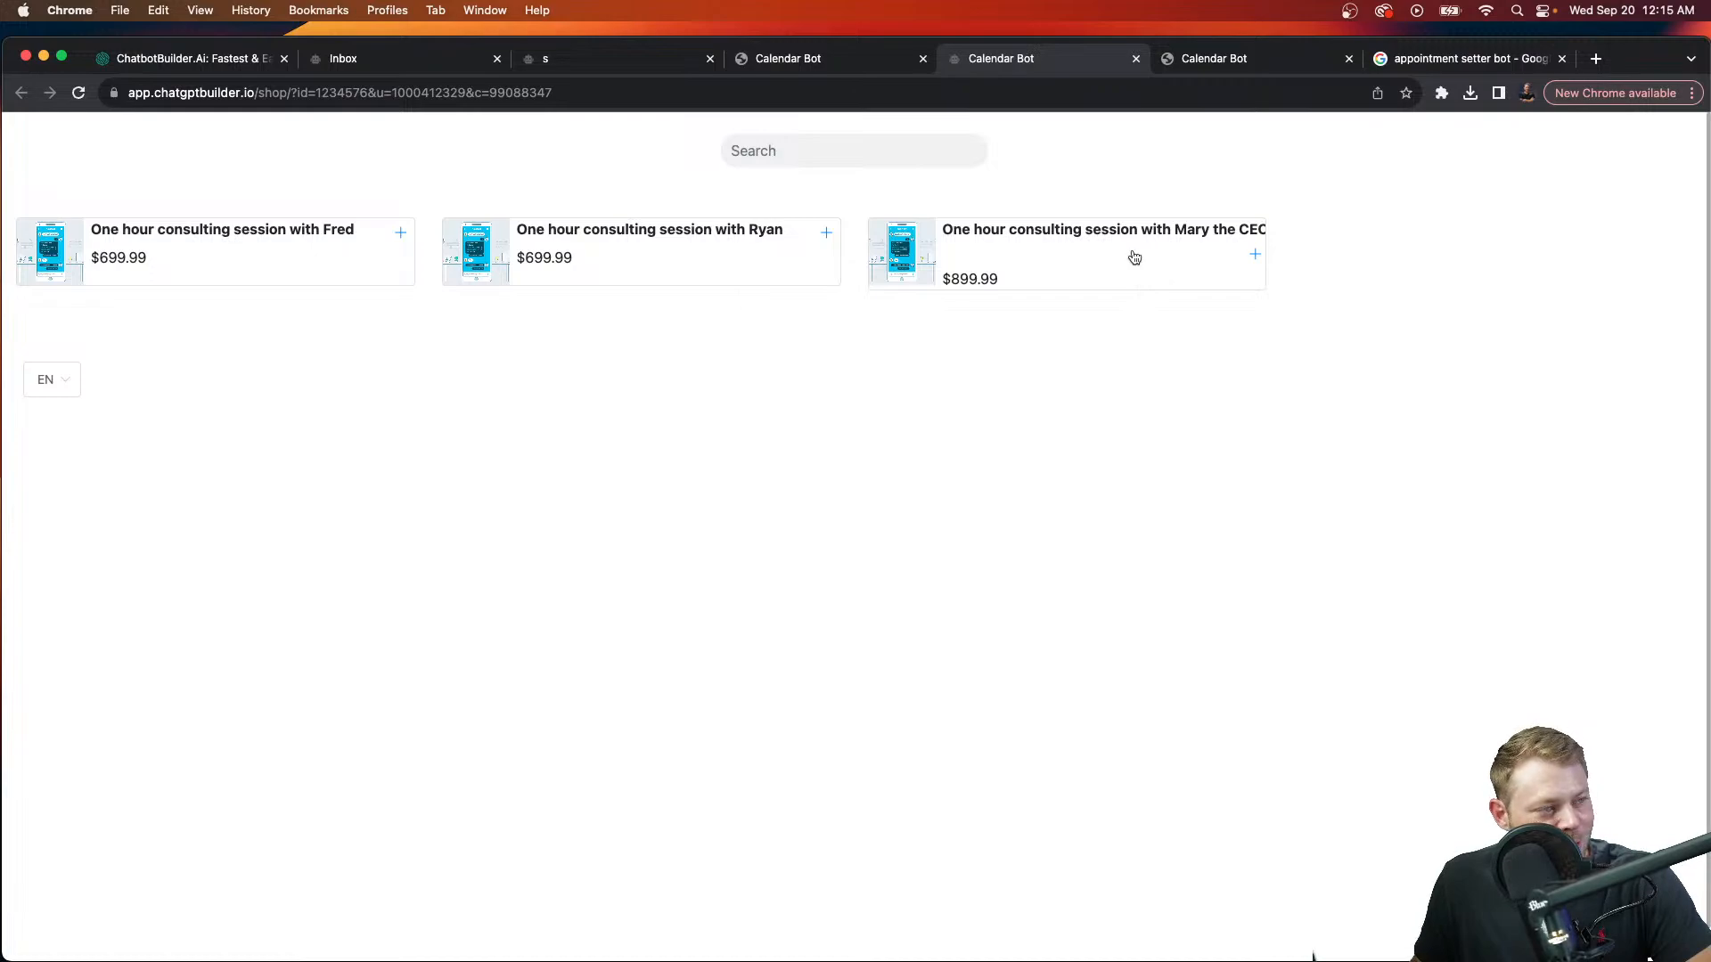
pyautogui.click(849, 67)
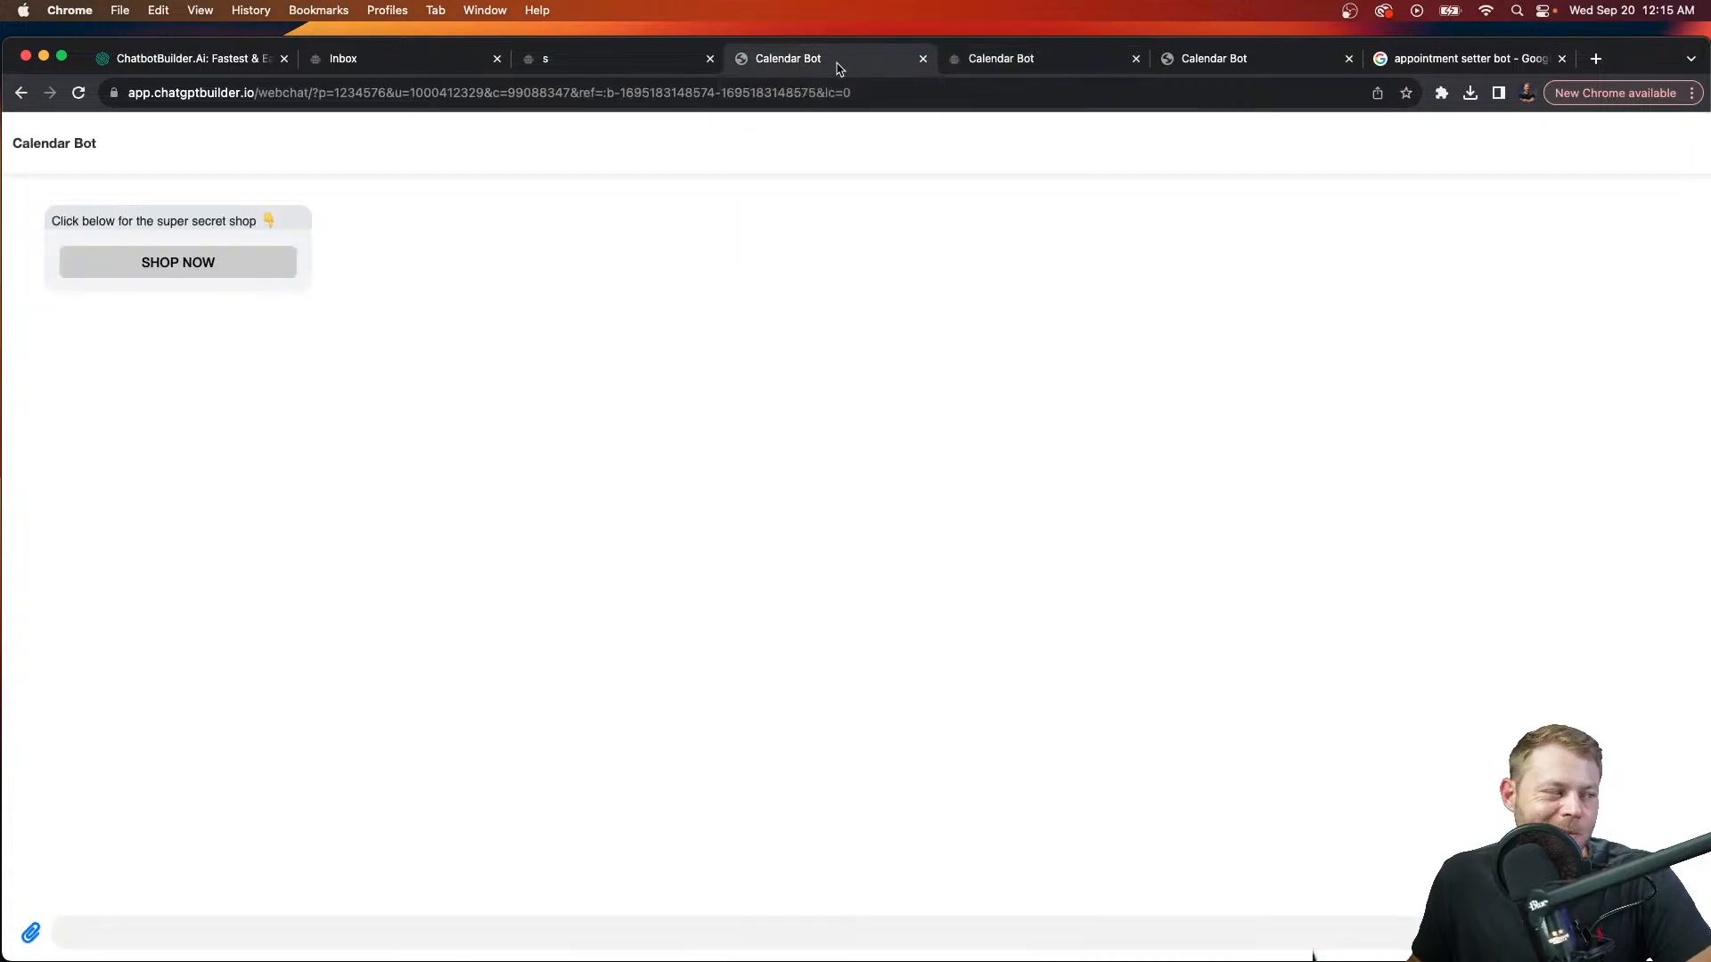
# Step: Go to the bot's settings and open the ecommerce shop settings
pyautogui.click(650, 68)
pyautogui.click(377, 61)
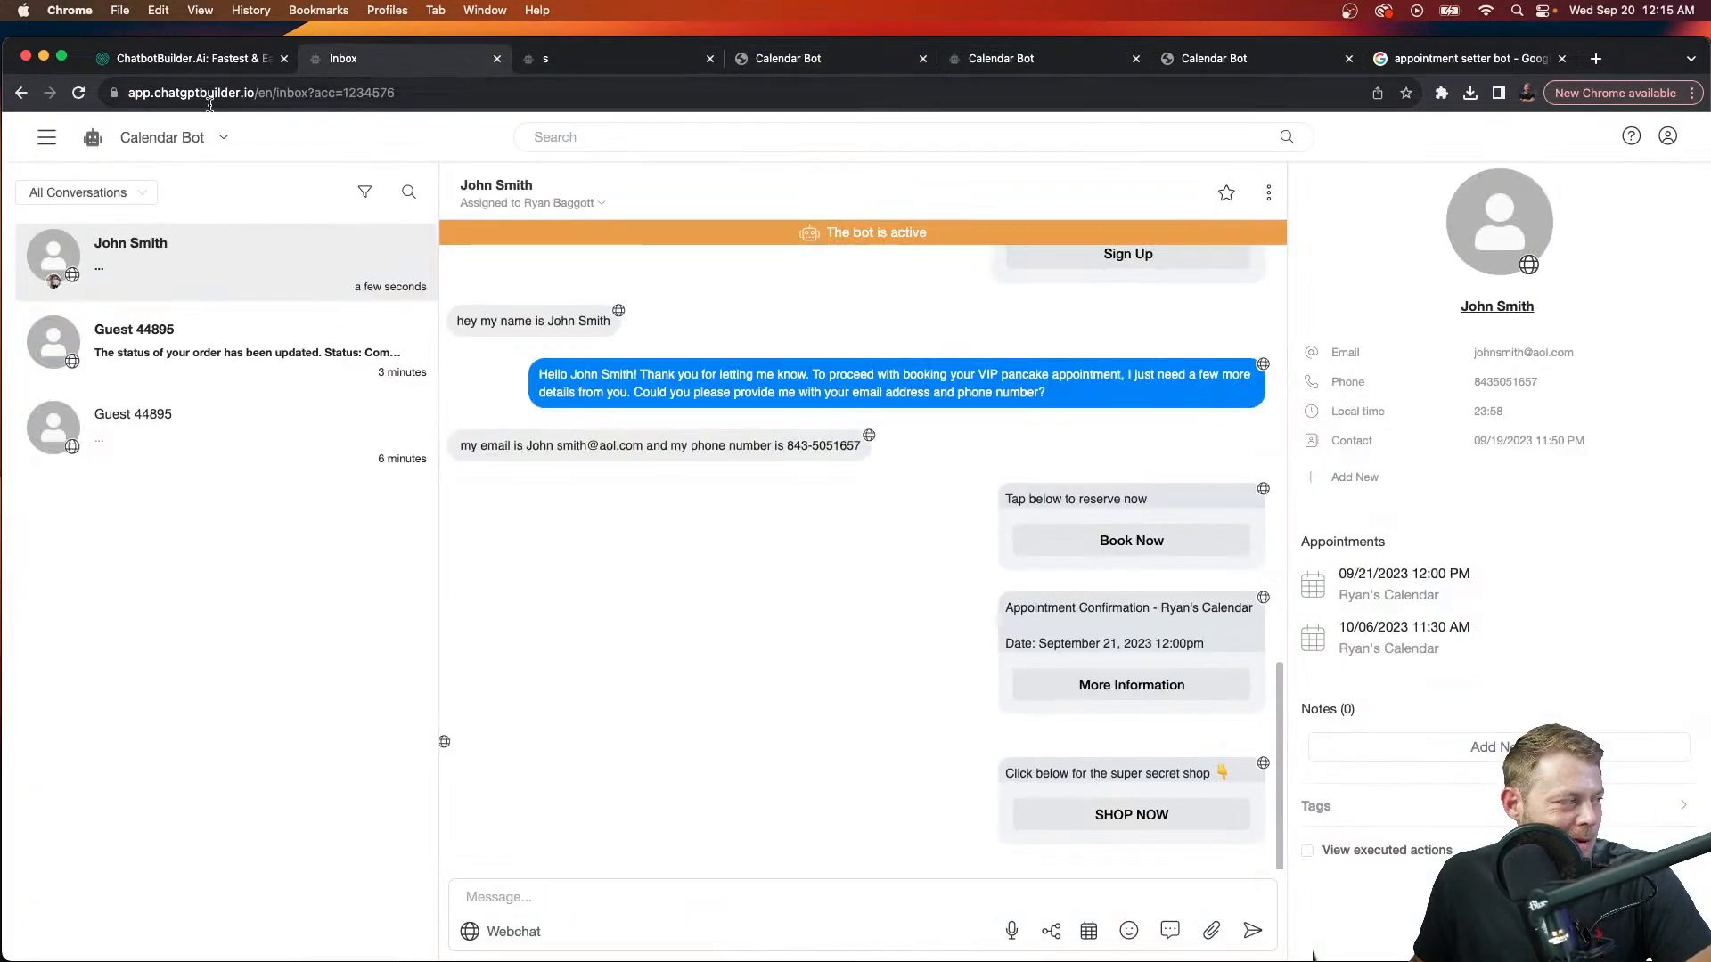
pyautogui.click(40, 141)
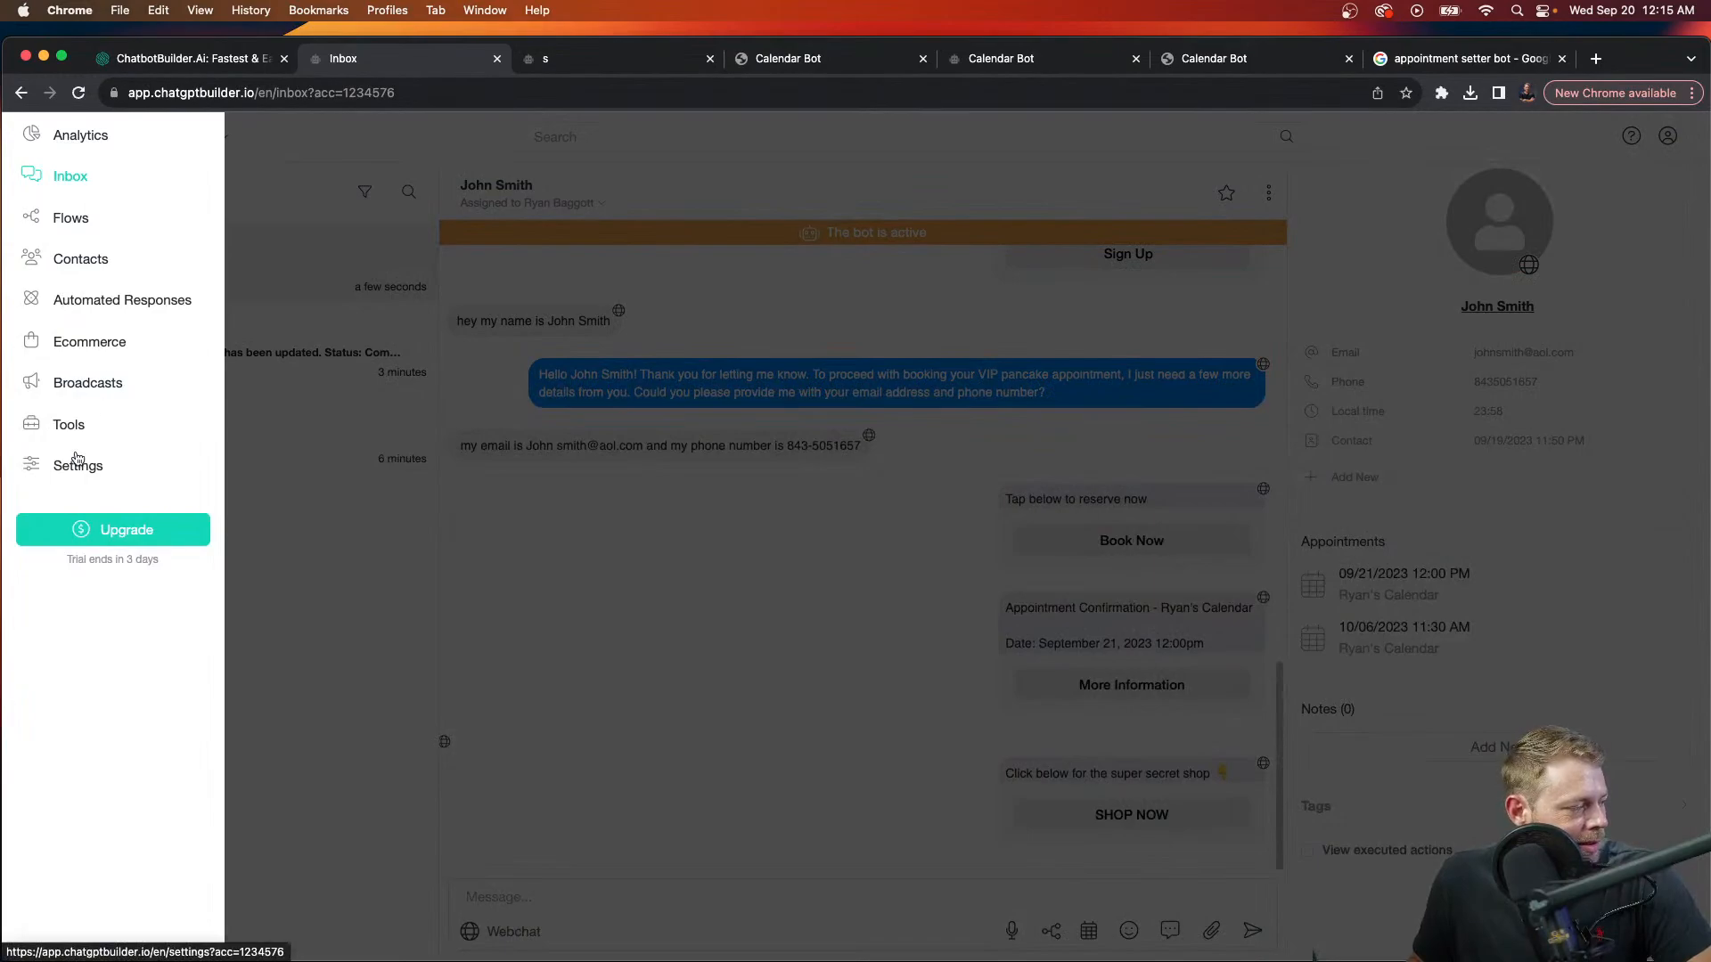
pyautogui.click(79, 469)
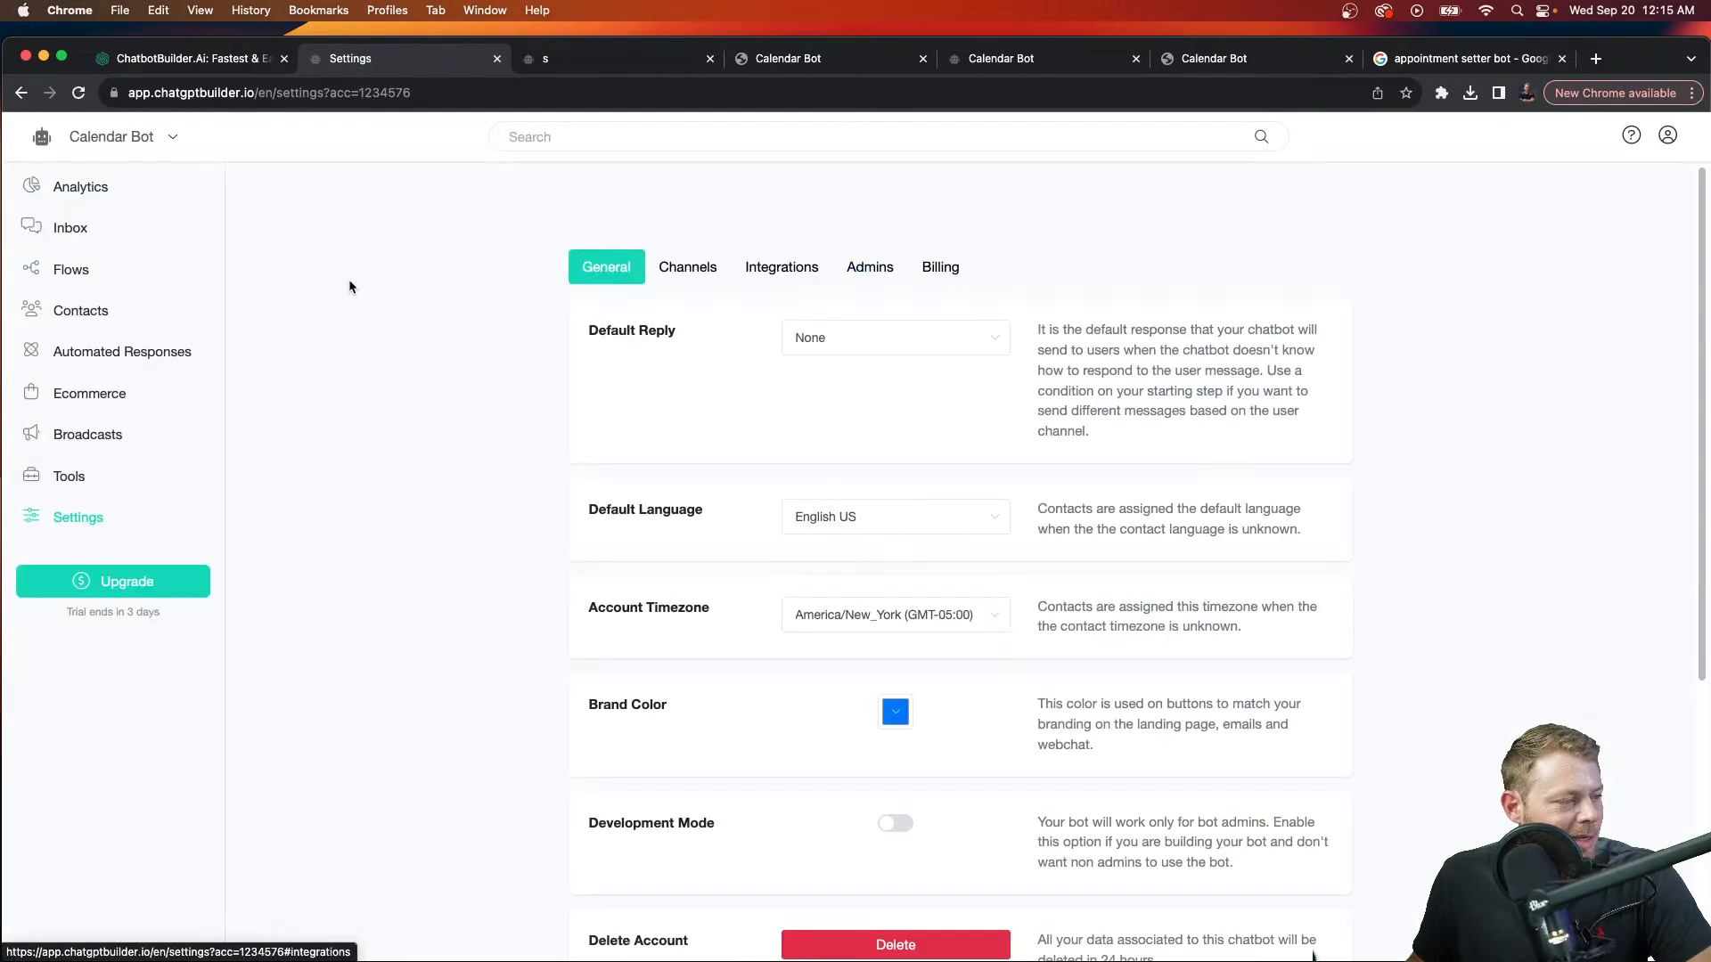
pyautogui.click(96, 396)
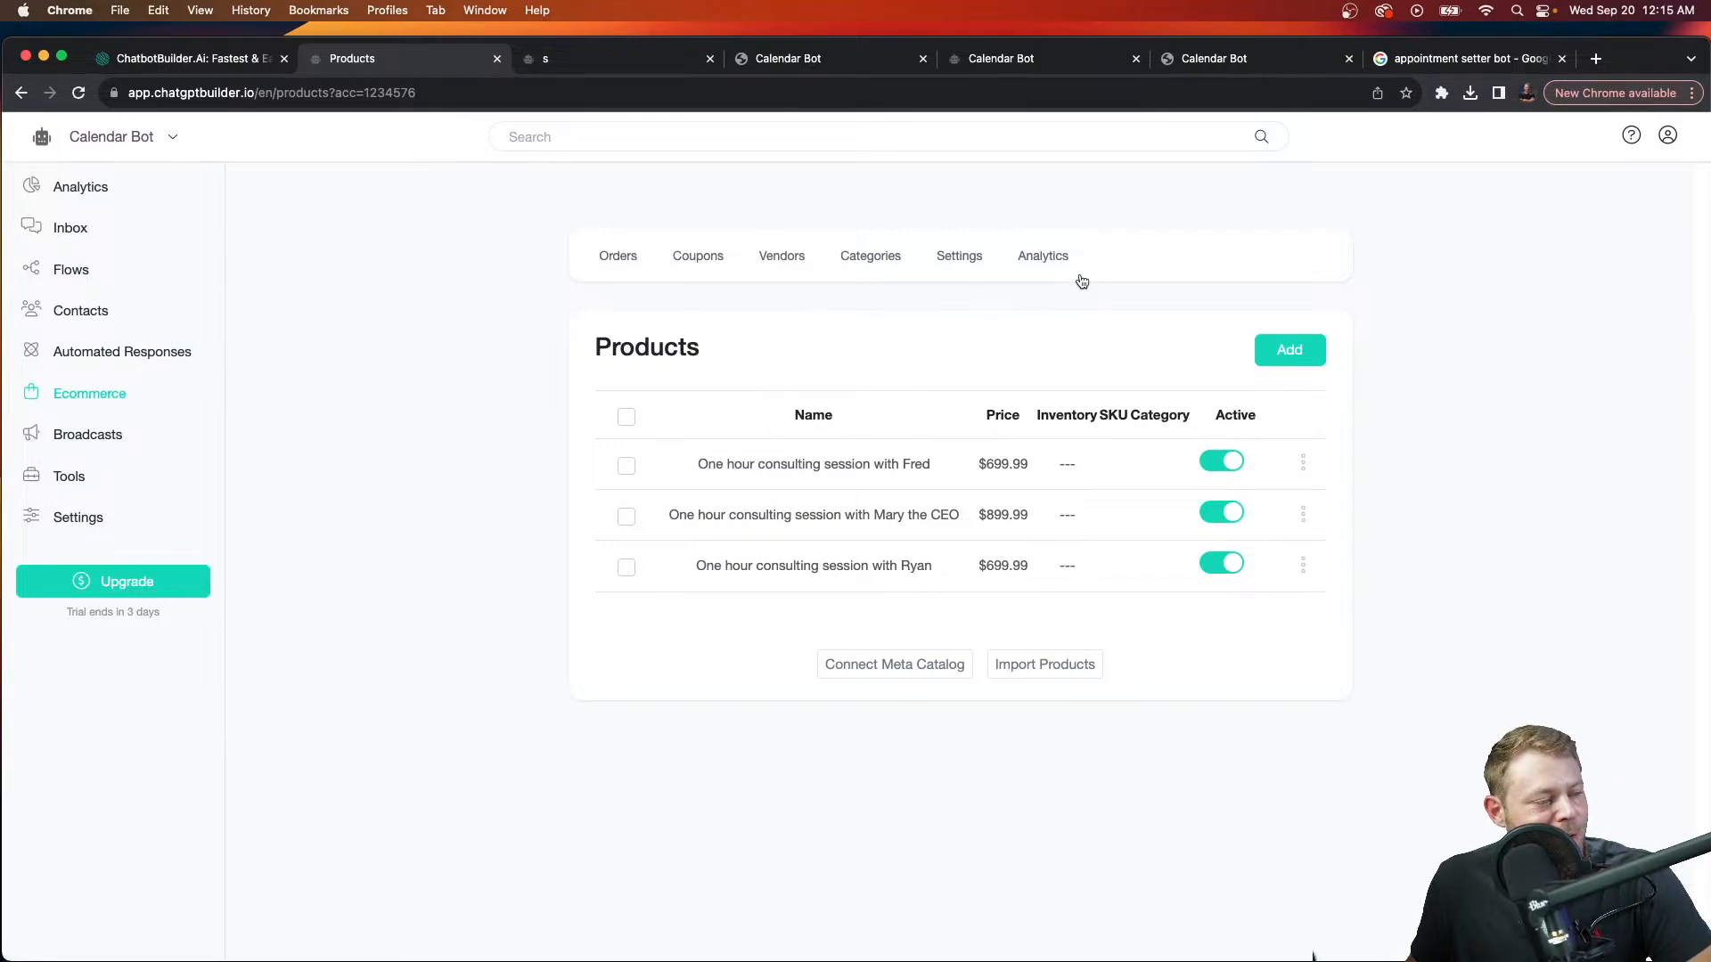
pyautogui.click(961, 259)
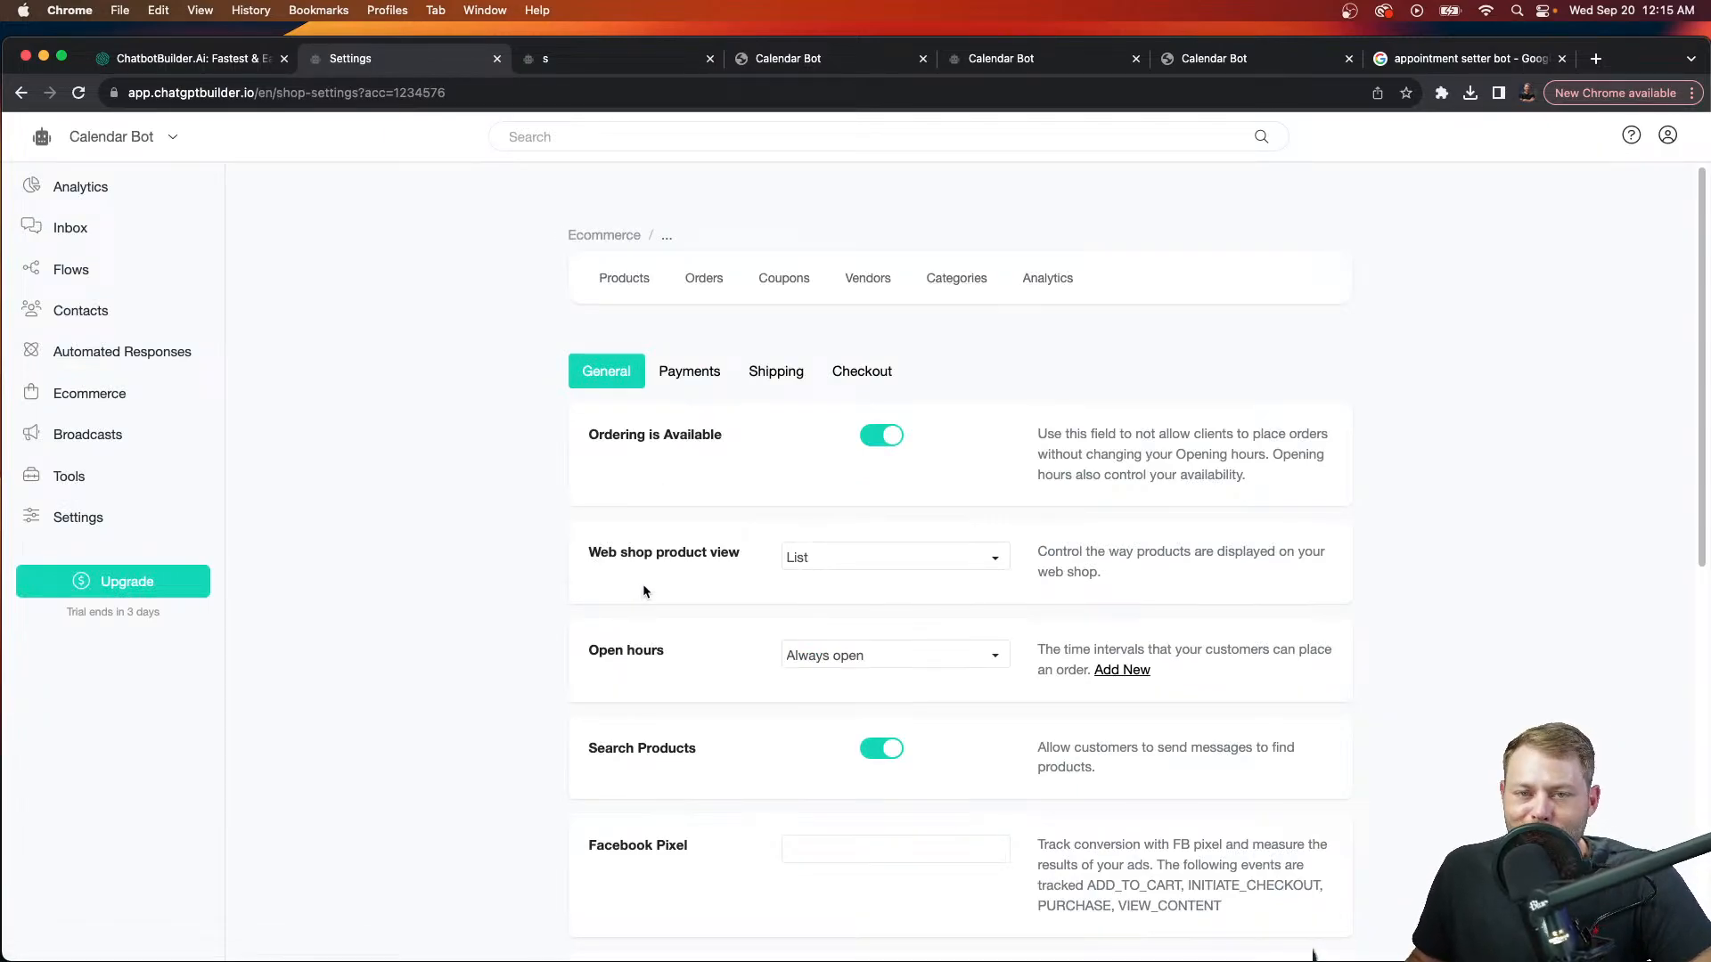
# Step: Set the web shop product view to cards, save, and reload the shop page
pyautogui.click(821, 563)
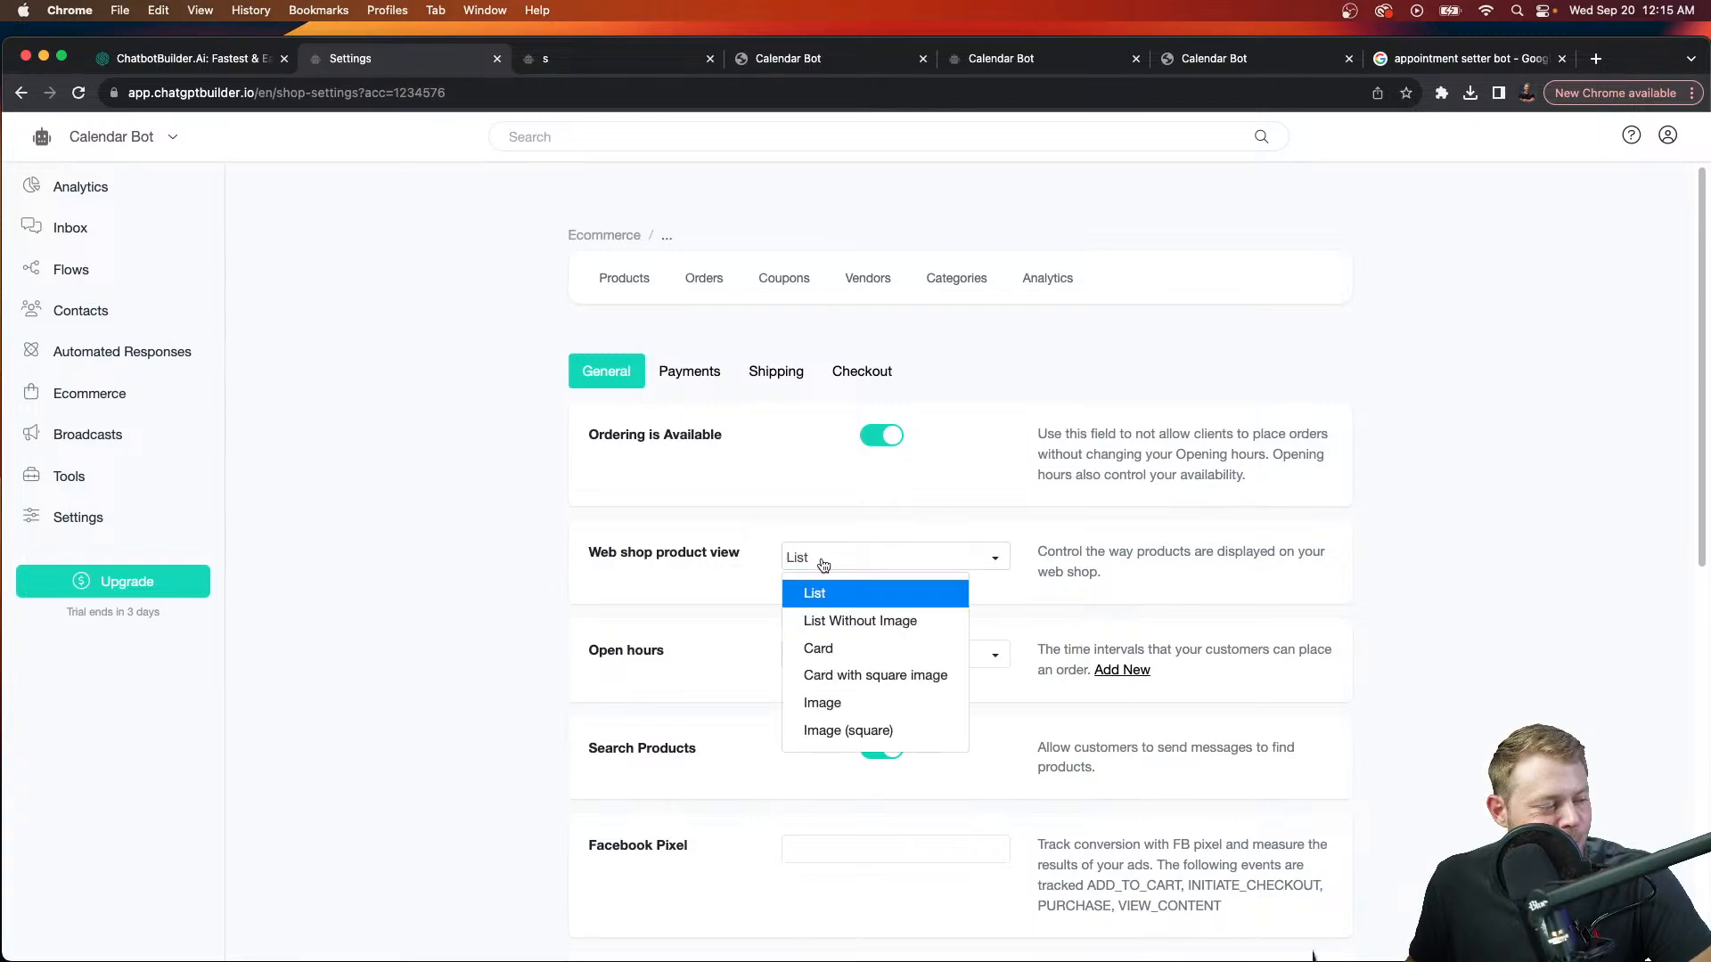
pyautogui.click(821, 650)
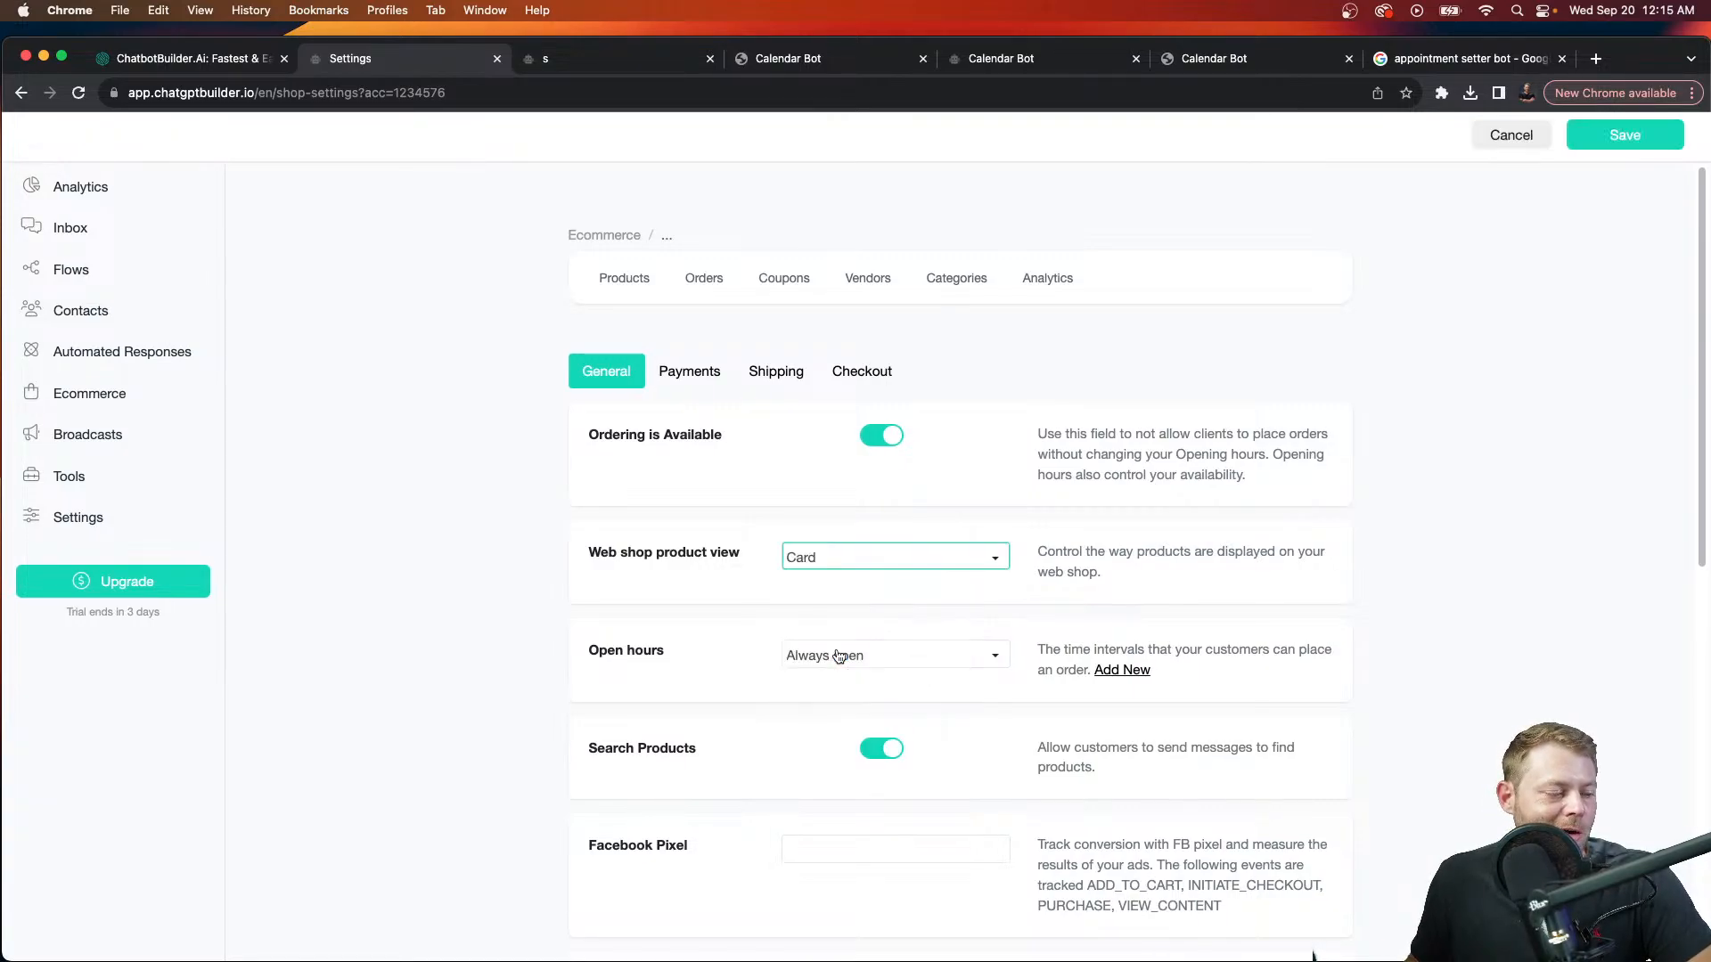
pyautogui.click(1602, 142)
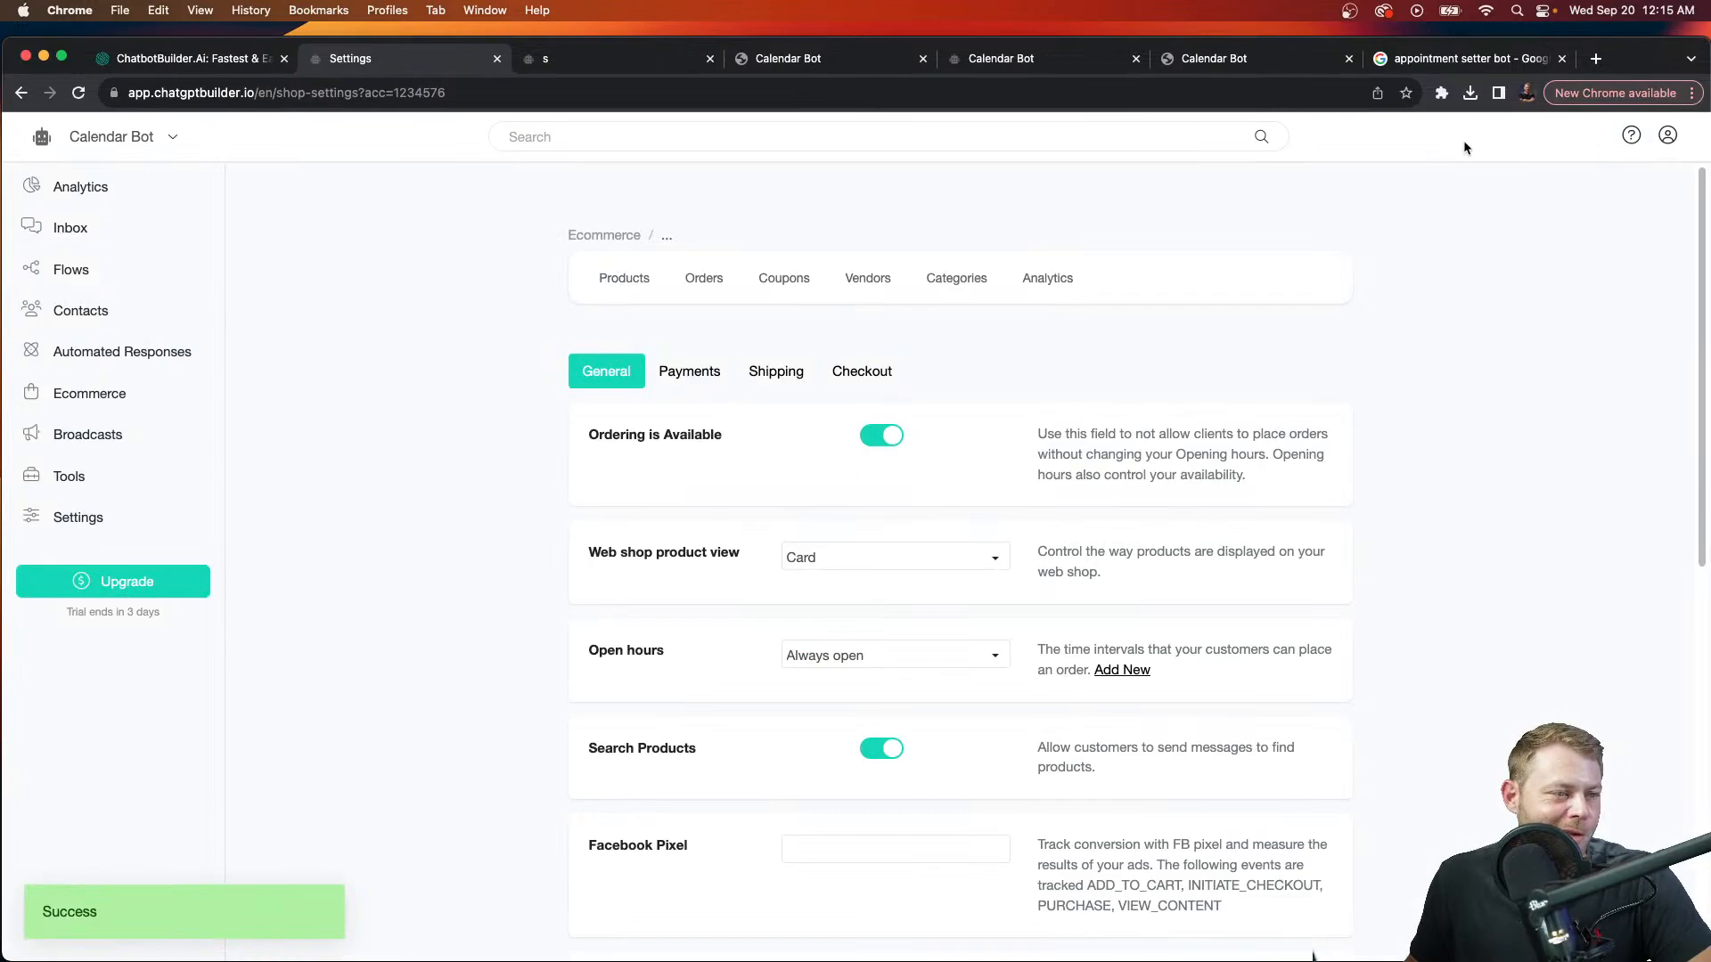
pyautogui.click(1000, 59)
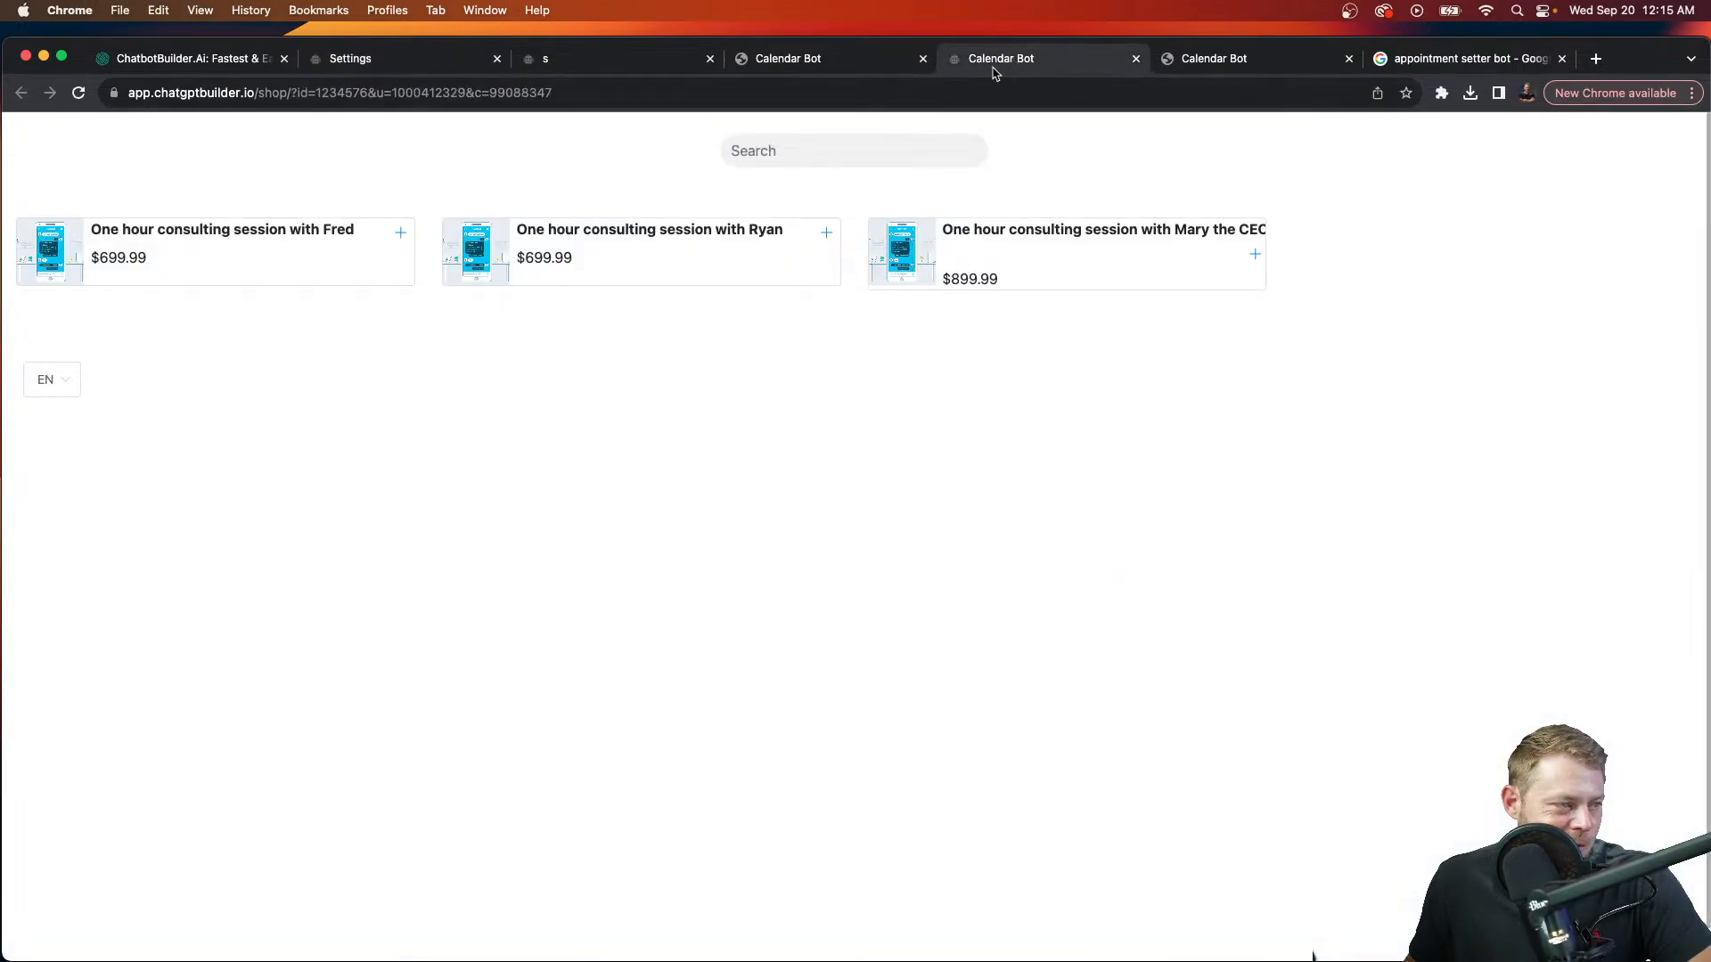
pyautogui.click(986, 90)
pyautogui.press('Return')
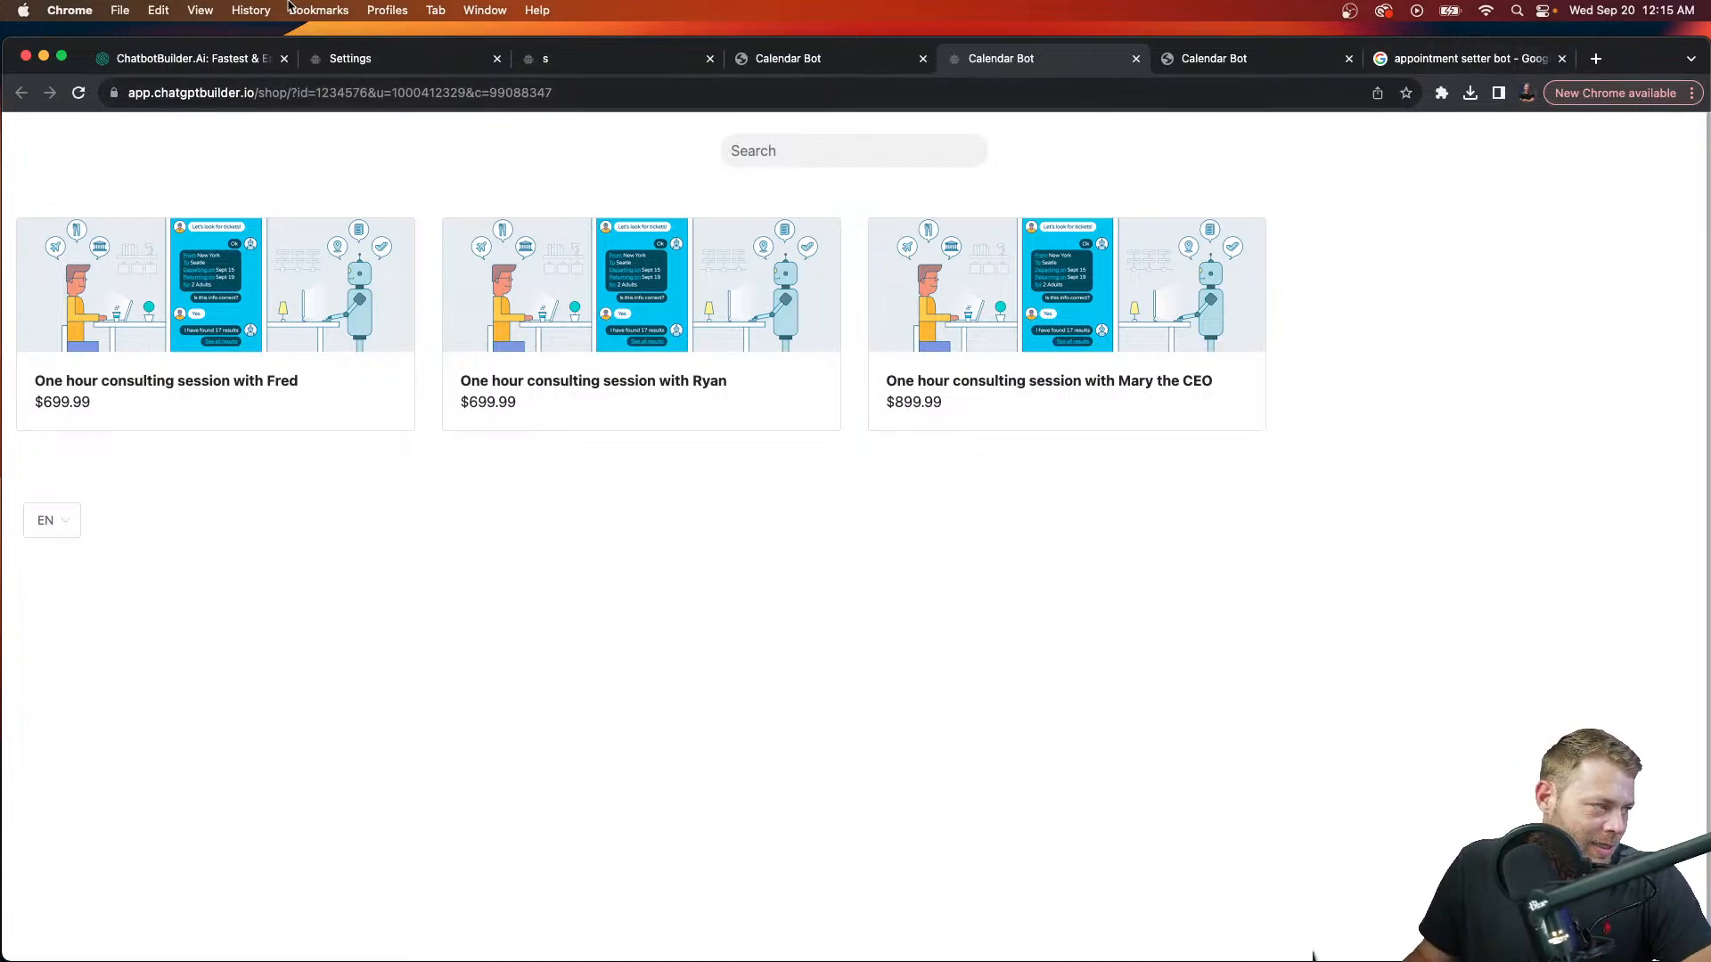
# Step: Change the product view to Image, save, and reload the shop to see overlaid titles
pyautogui.click(451, 62)
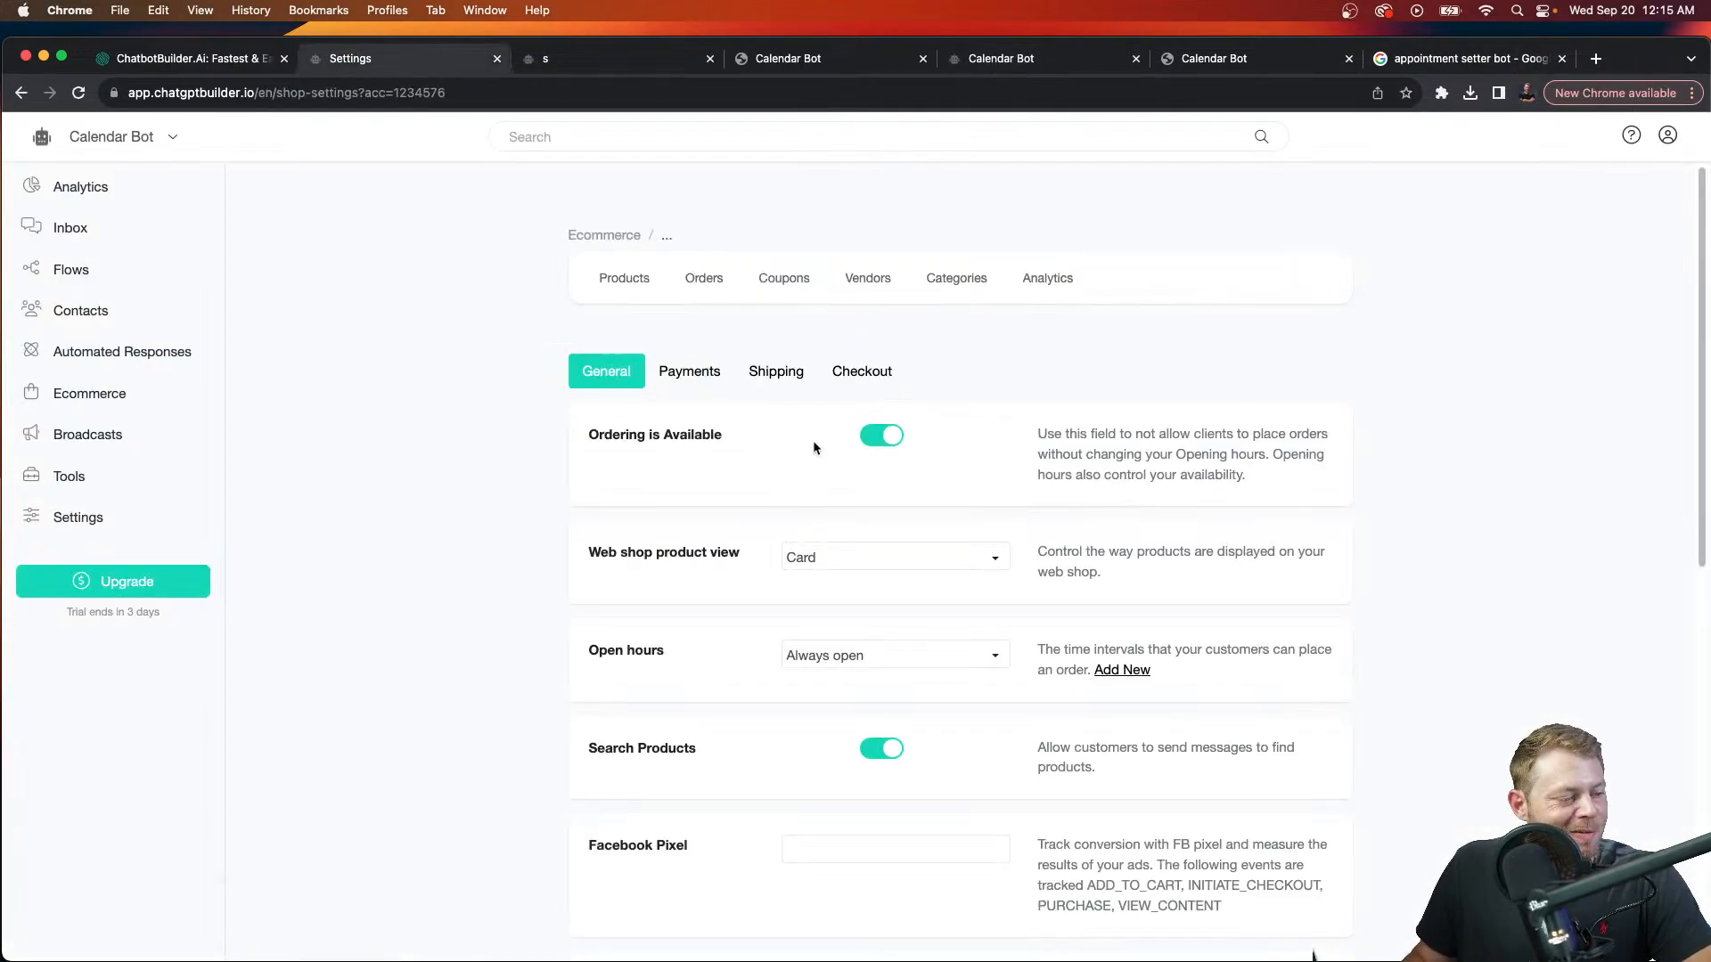
pyautogui.click(886, 559)
pyautogui.click(882, 704)
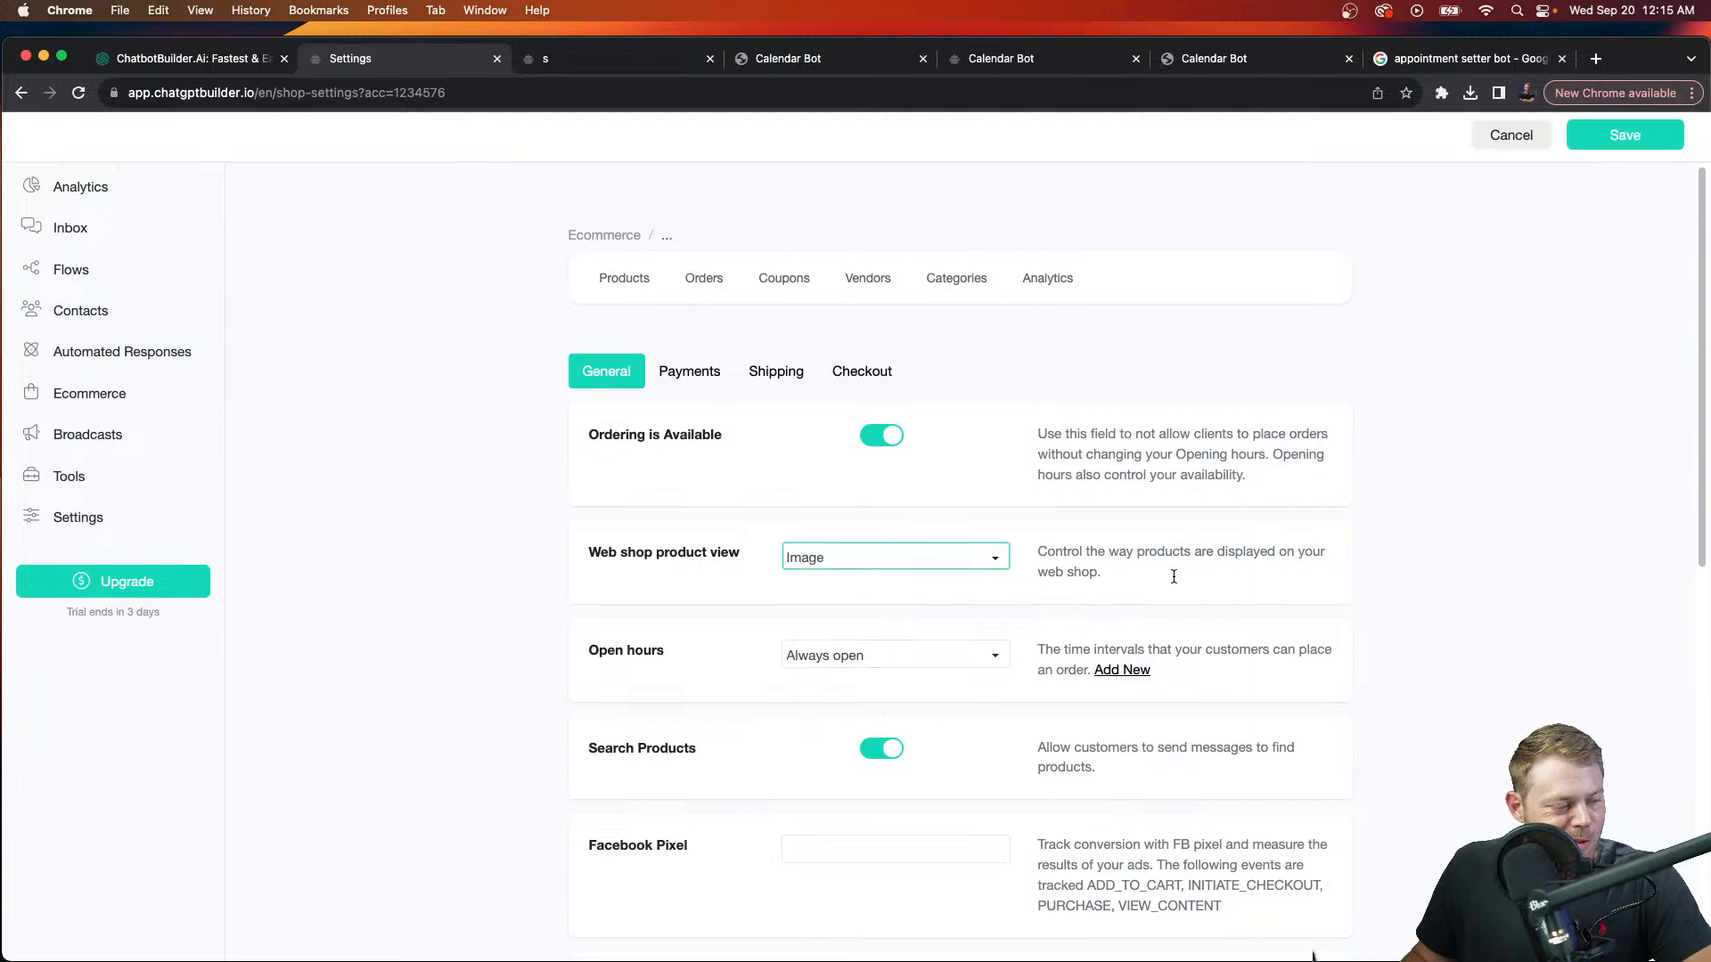
pyautogui.click(1620, 134)
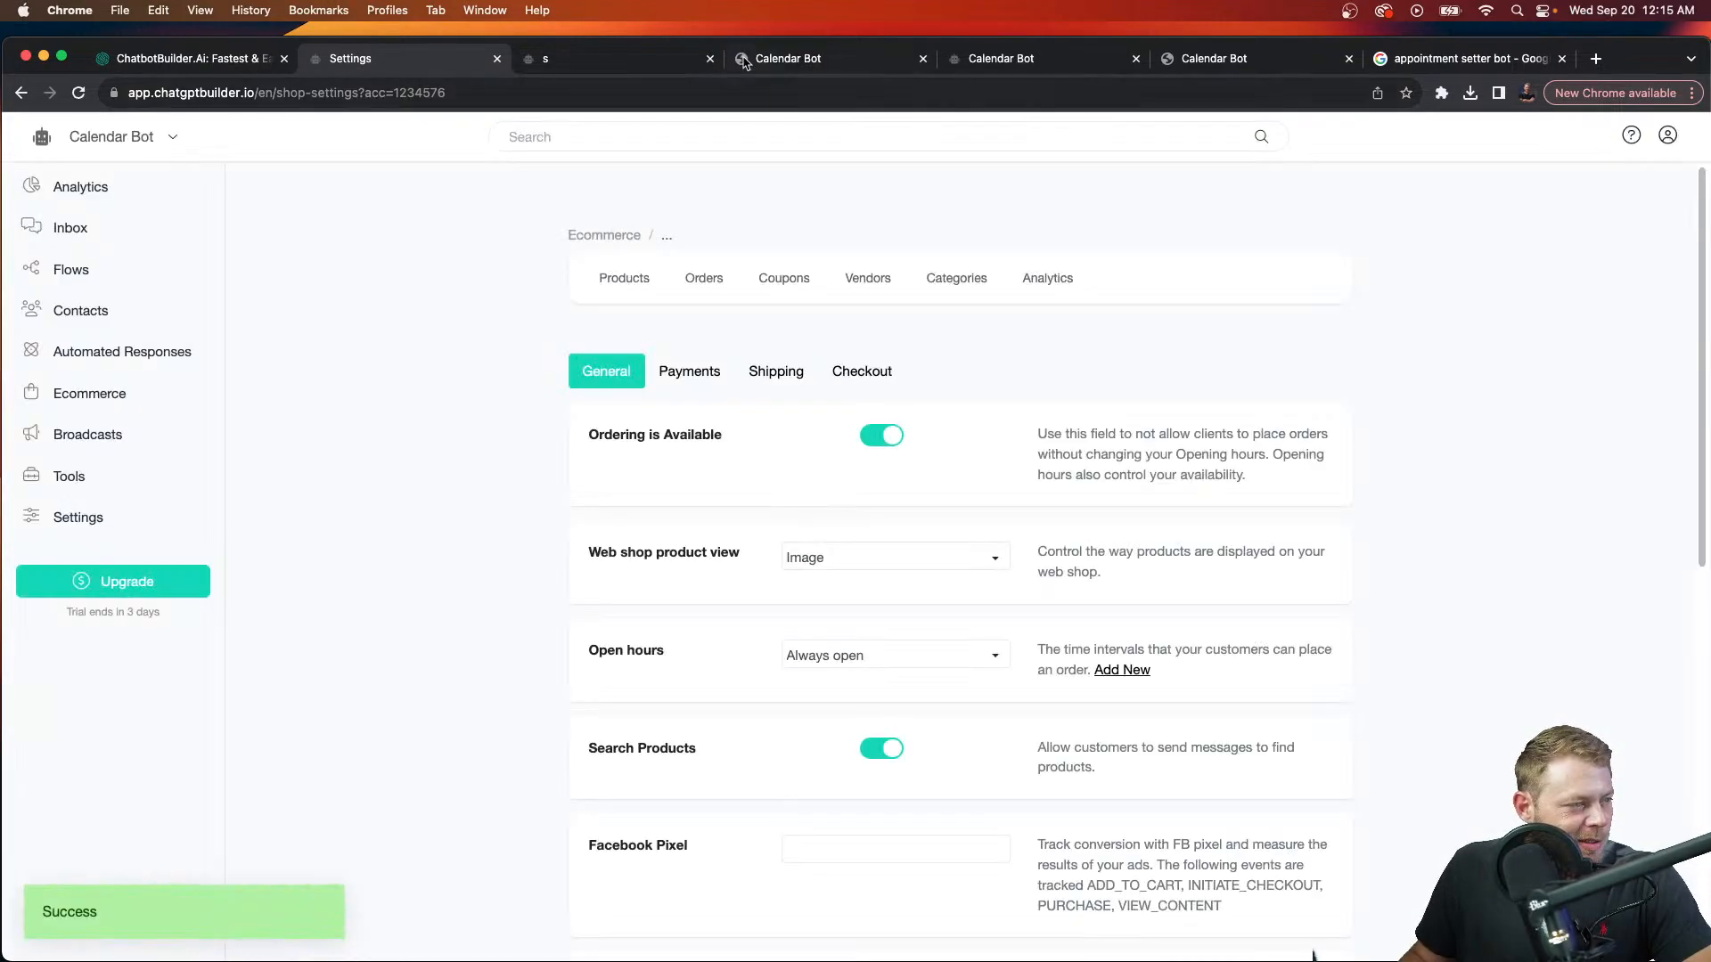
pyautogui.click(1000, 58)
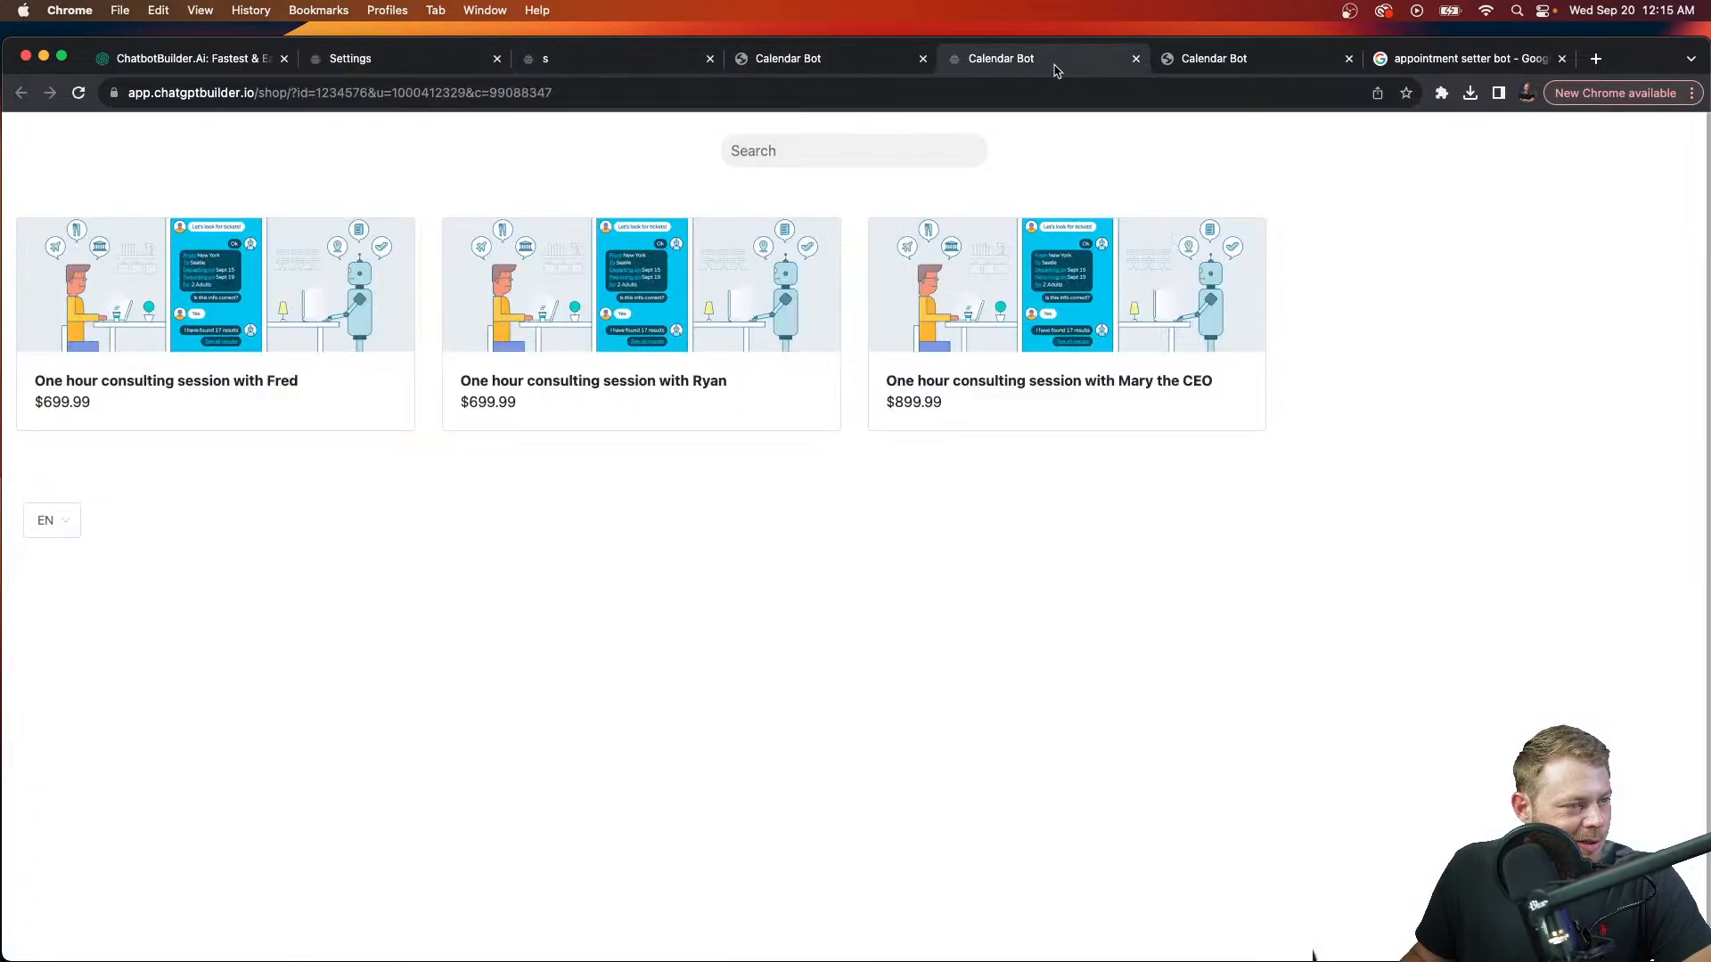
pyautogui.click(1007, 90)
pyautogui.press('Return')
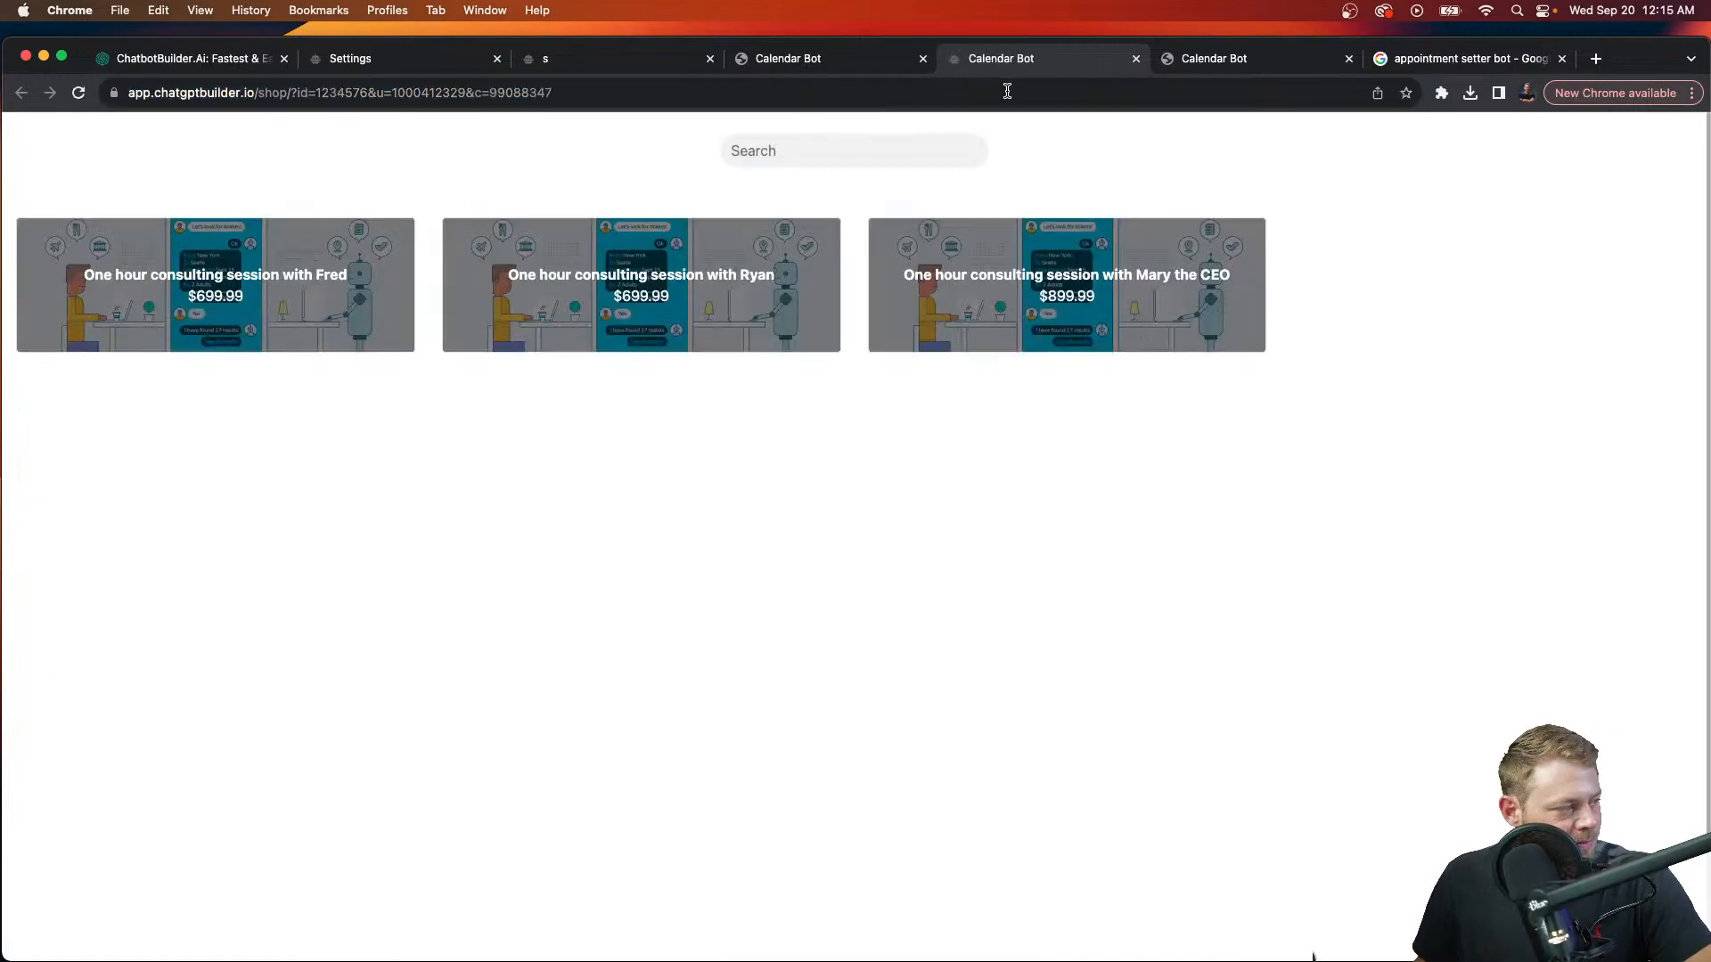
# Step: Try the shop at a phone-like window width and 110% zoom, then widen the window again
pyautogui.moveTo(3, 38); pyautogui.dragTo(1544, 13)
pyautogui.moveTo(1662, 44); pyautogui.dragTo(1119, 45)
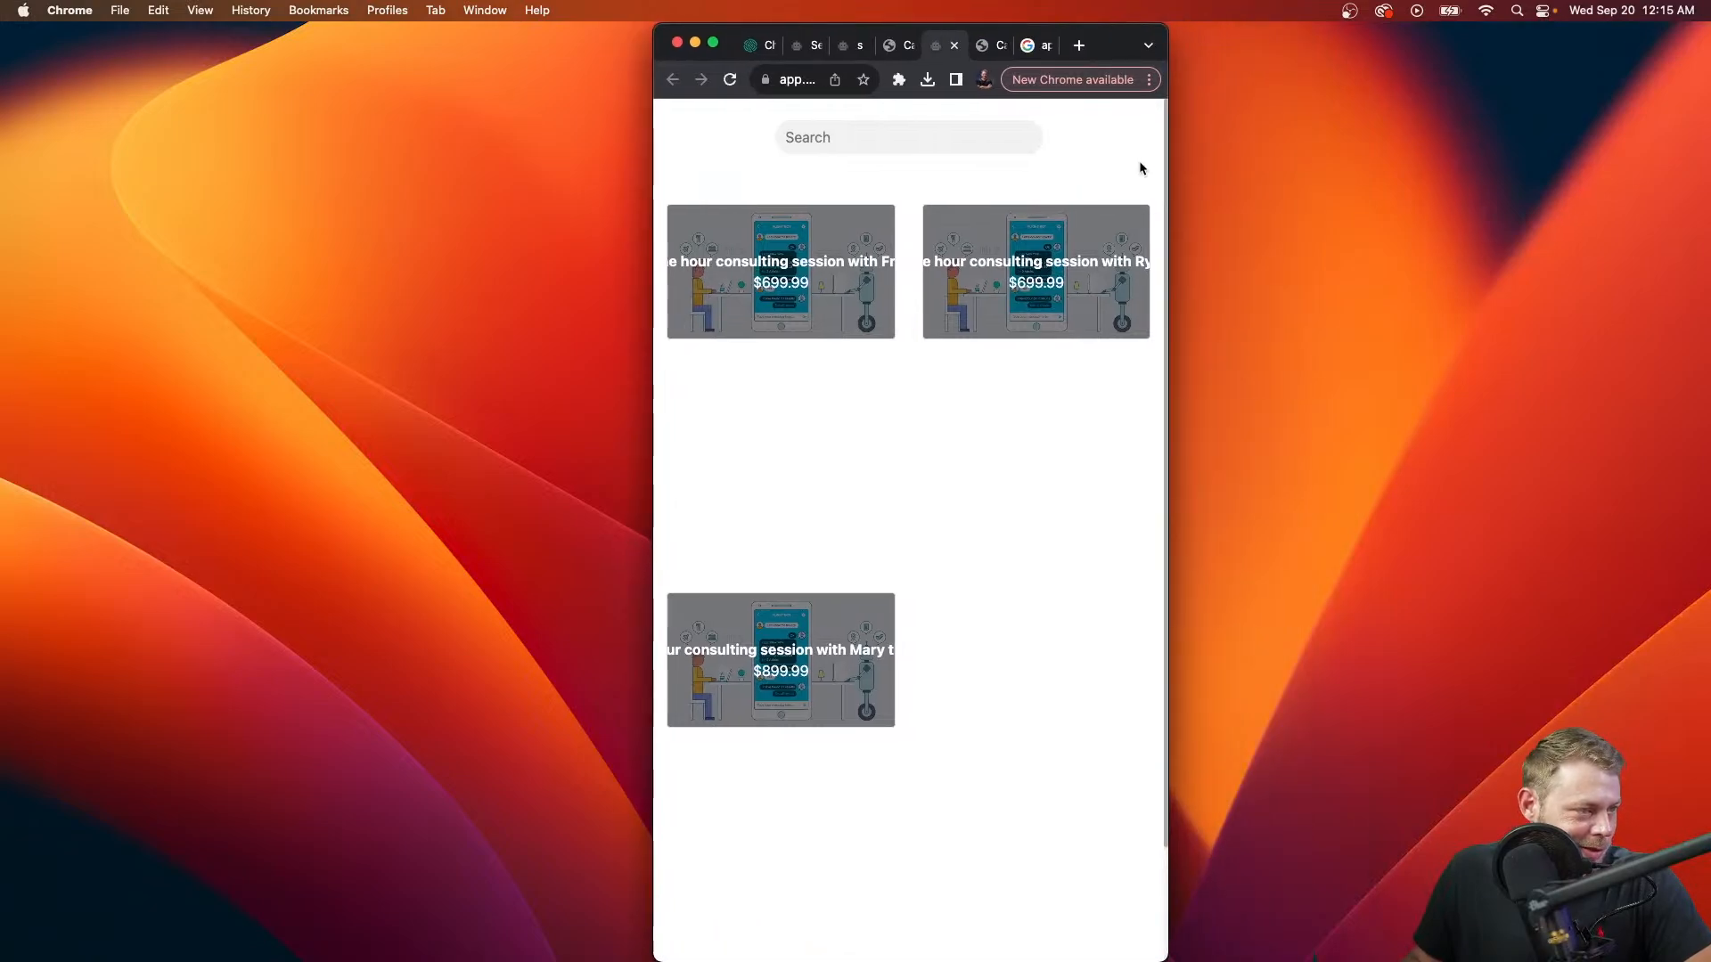
pyautogui.press('super+equal')
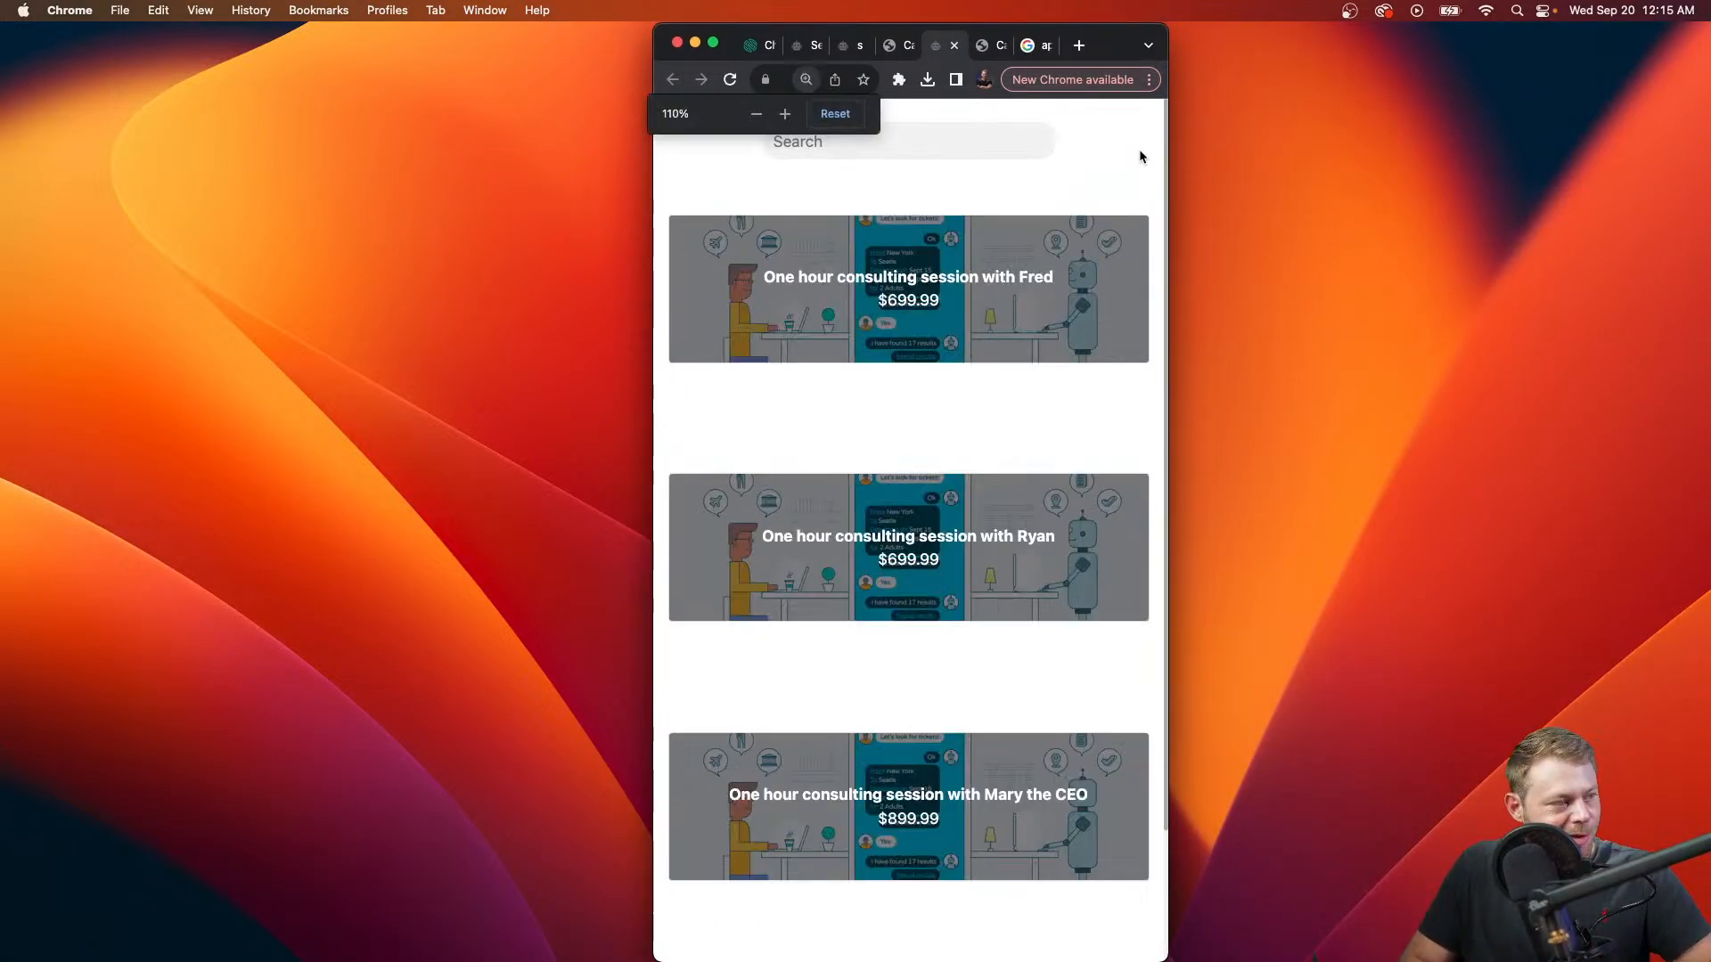
pyautogui.press('super+minus')
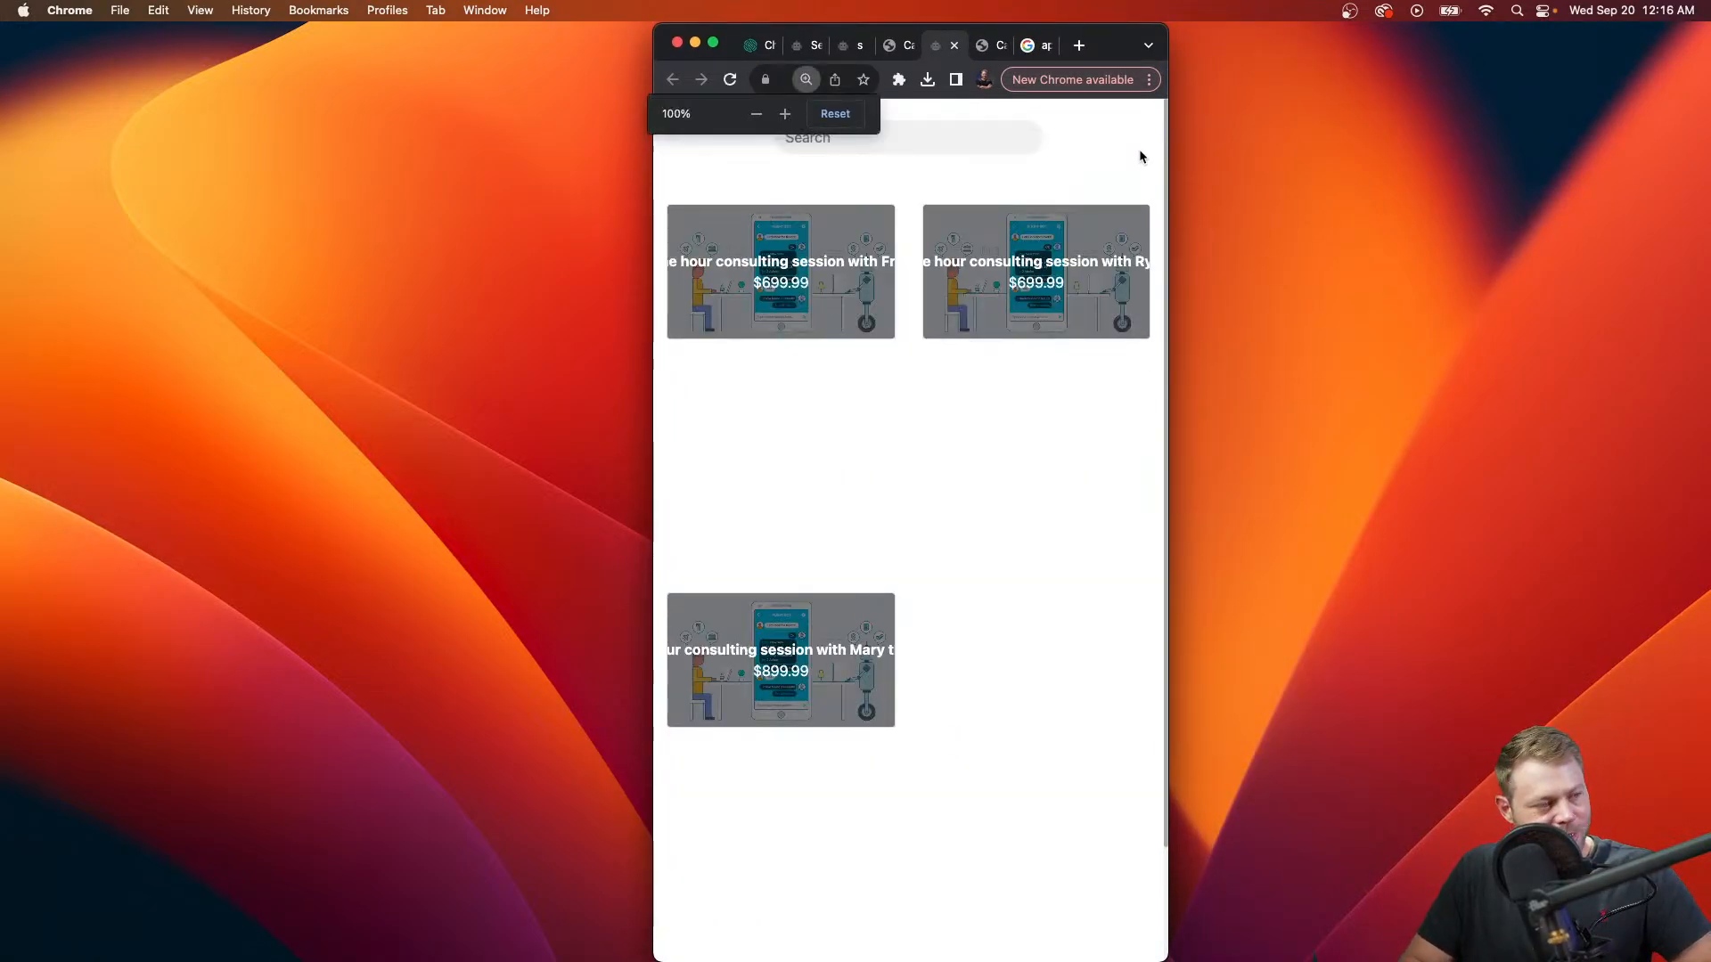
pyautogui.press('super+equal')
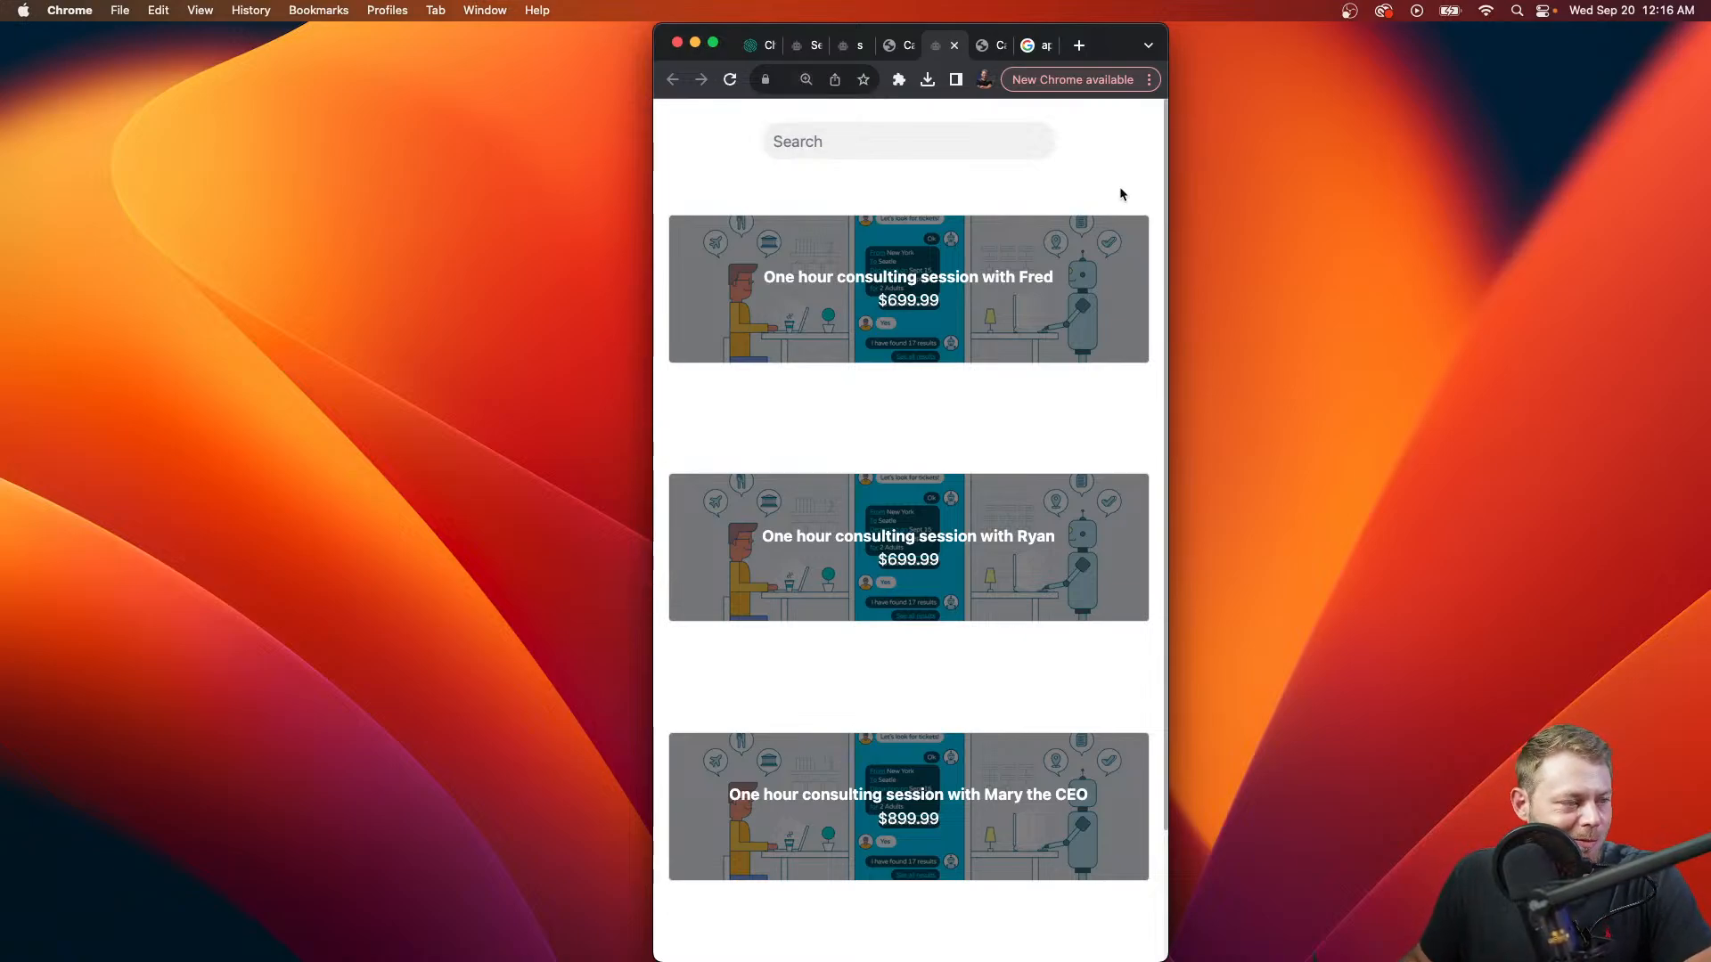
pyautogui.press('super+minus')
pyautogui.press('super+equal')
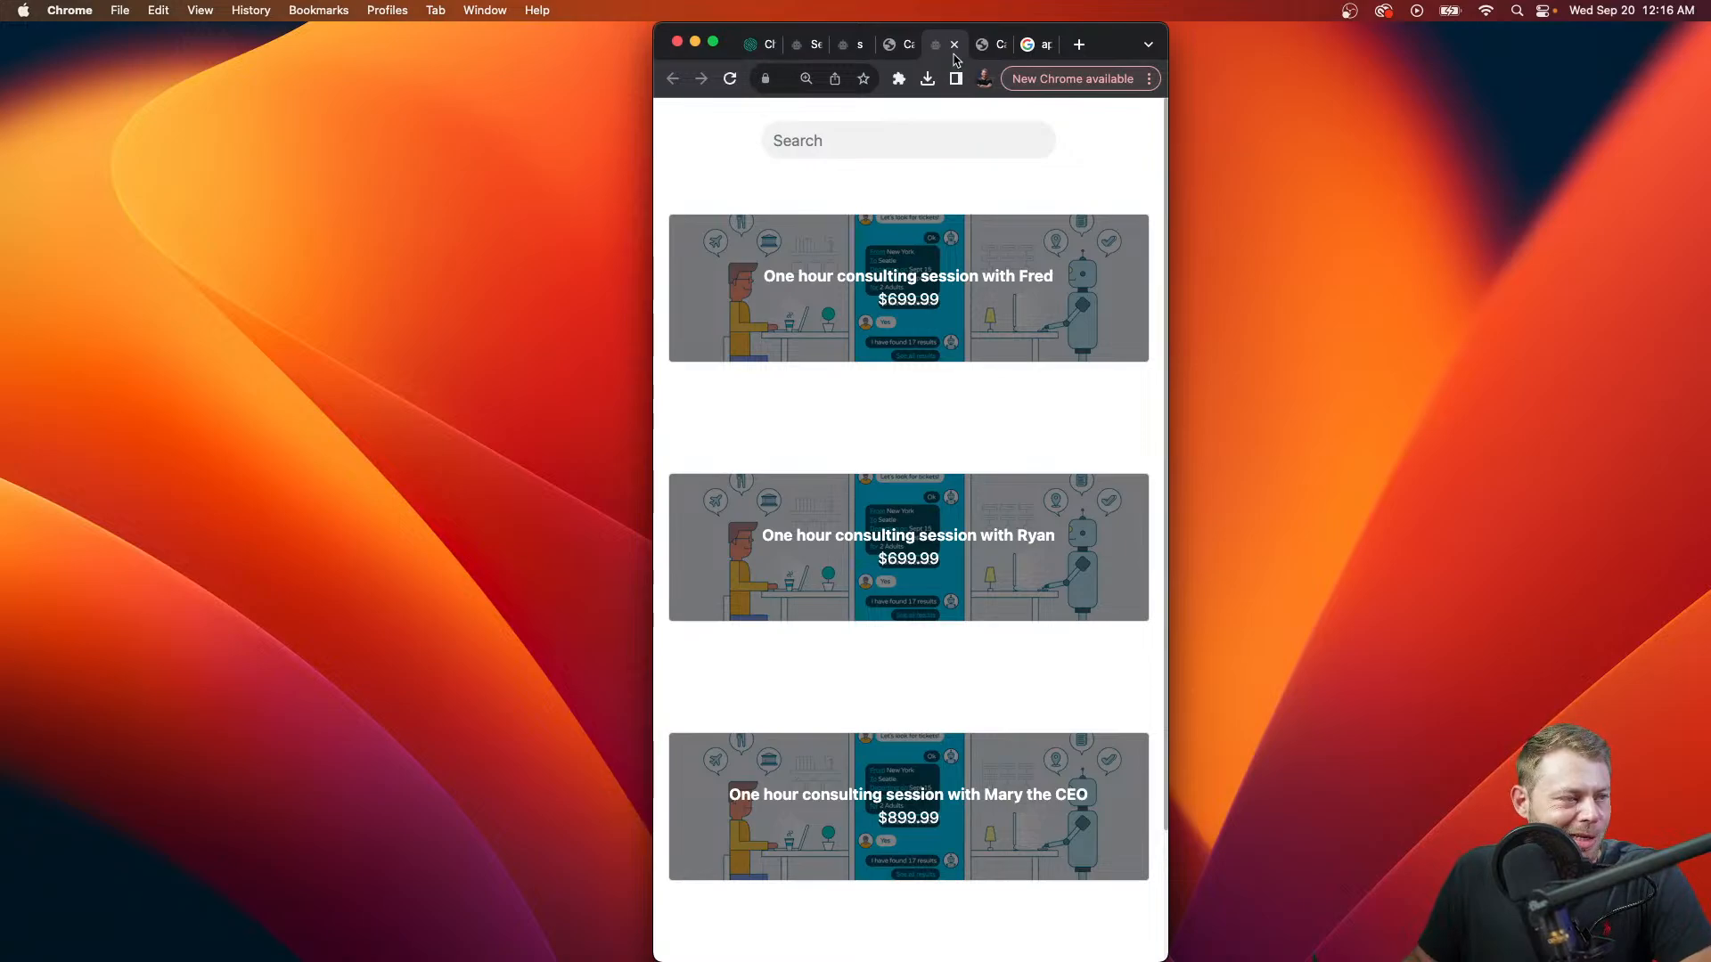
pyautogui.doubleClick(1148, 48)
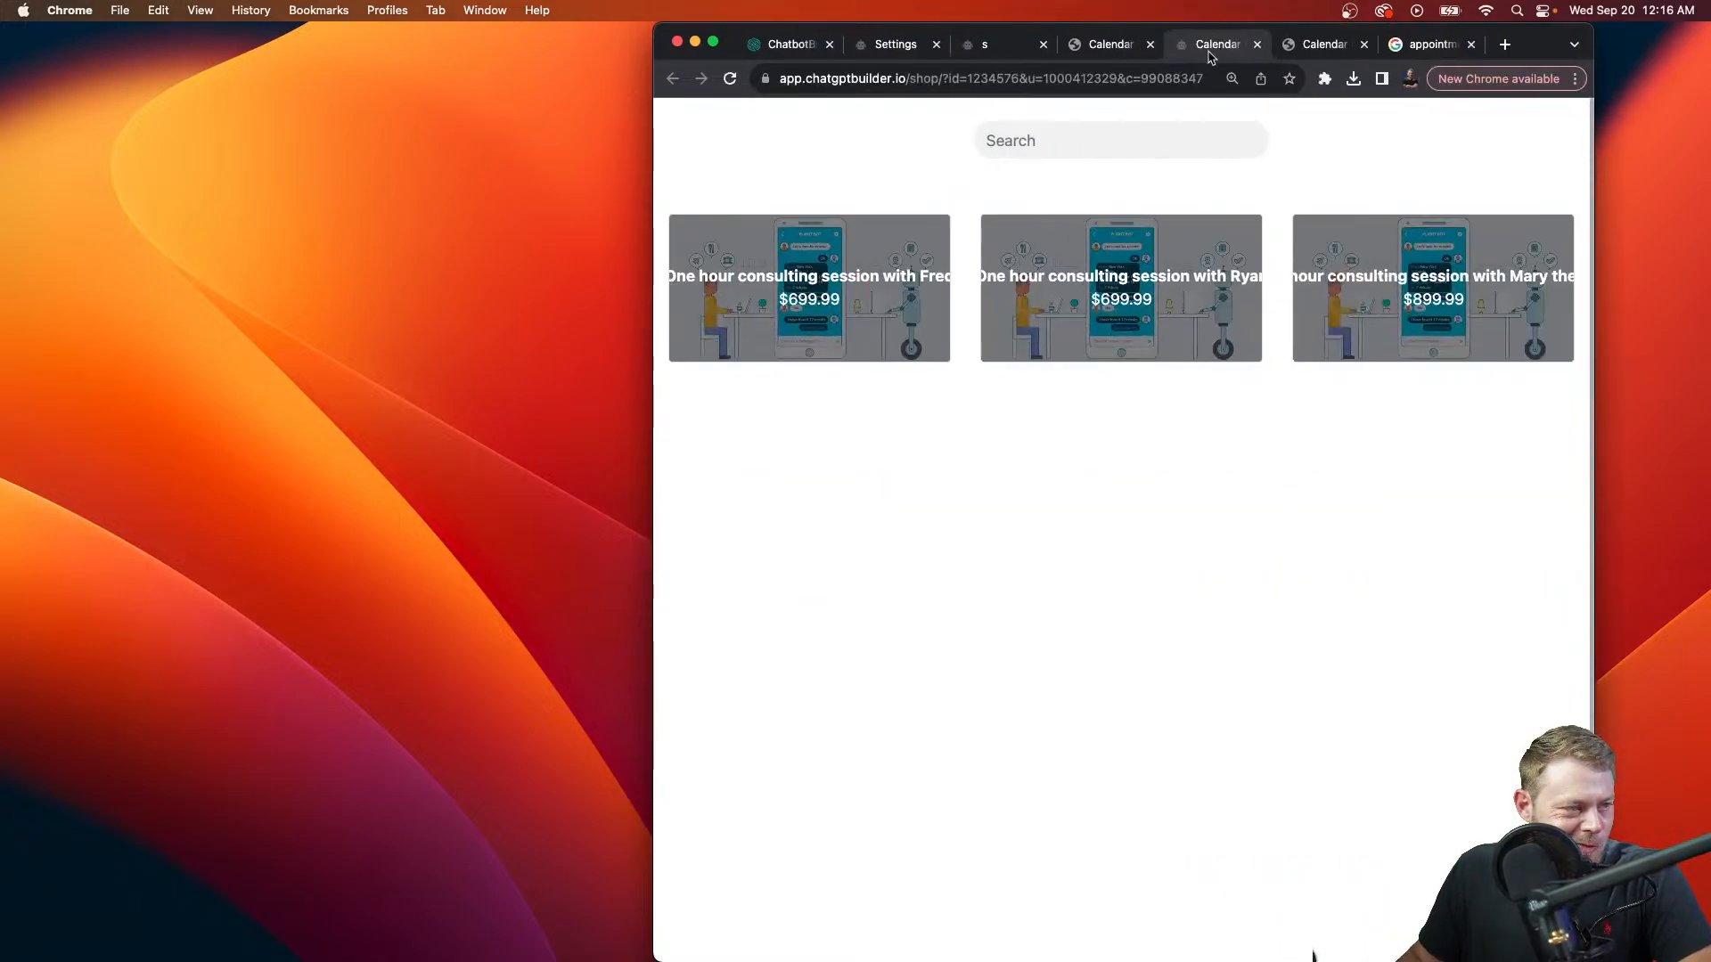
# Step: Close the 's' flow editor tab and return to the shop settings
pyautogui.click(1110, 49)
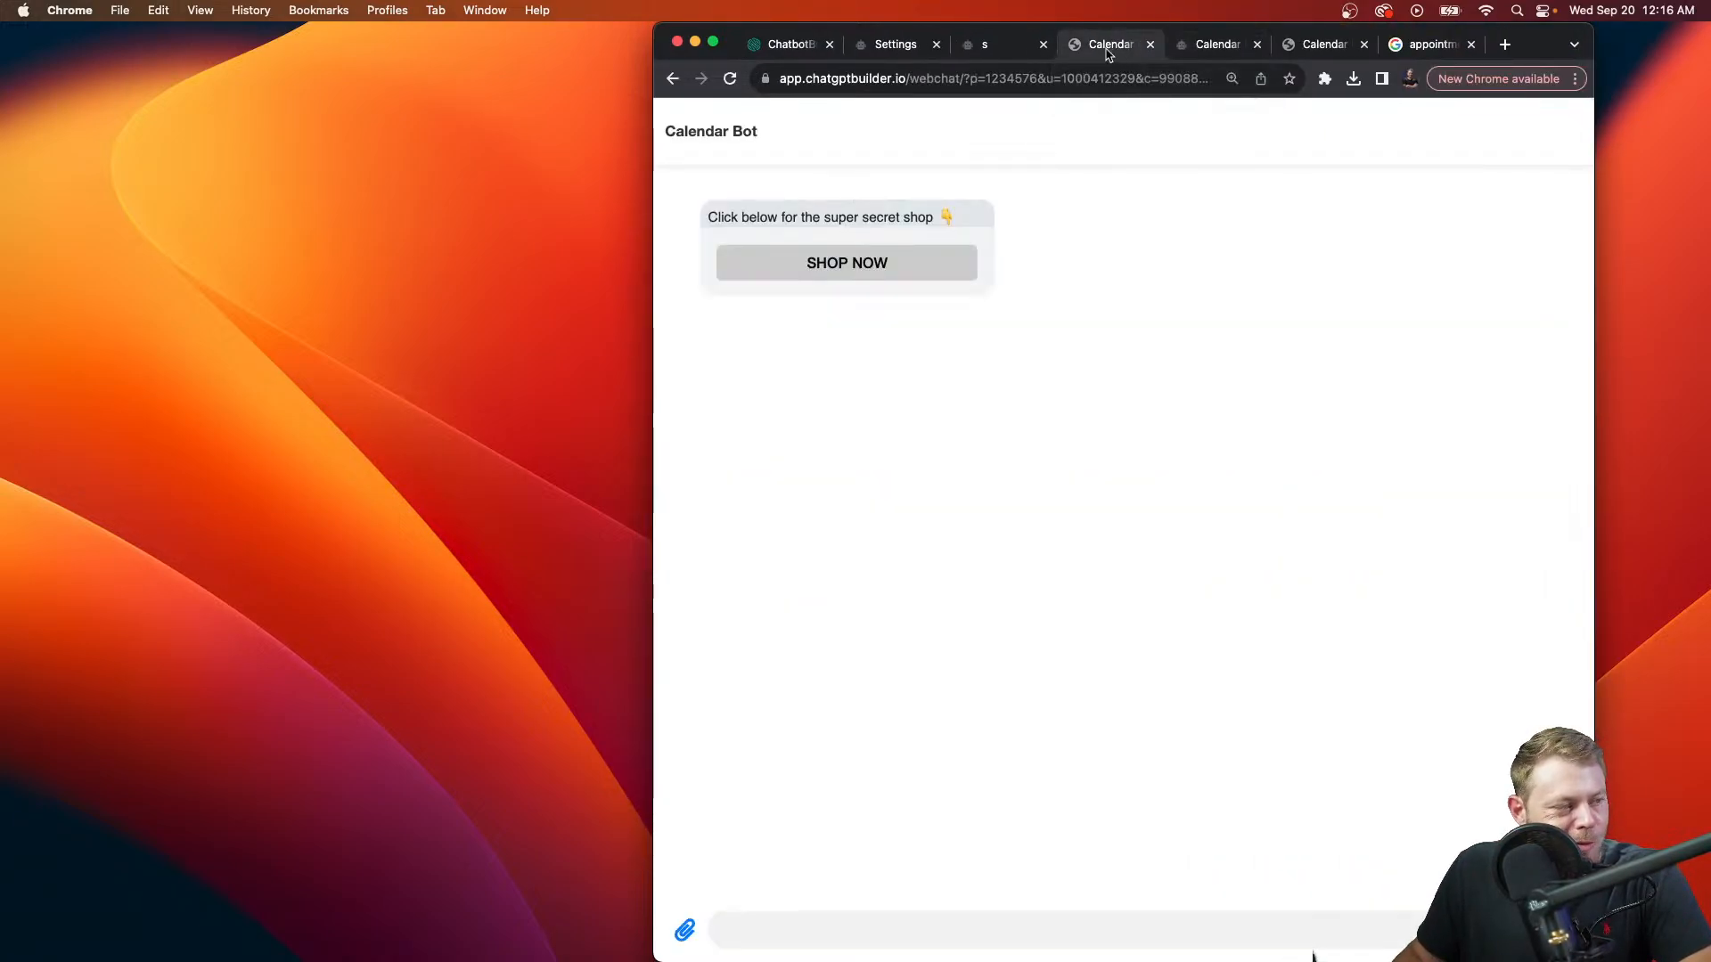
pyautogui.click(989, 52)
pyautogui.click(1044, 45)
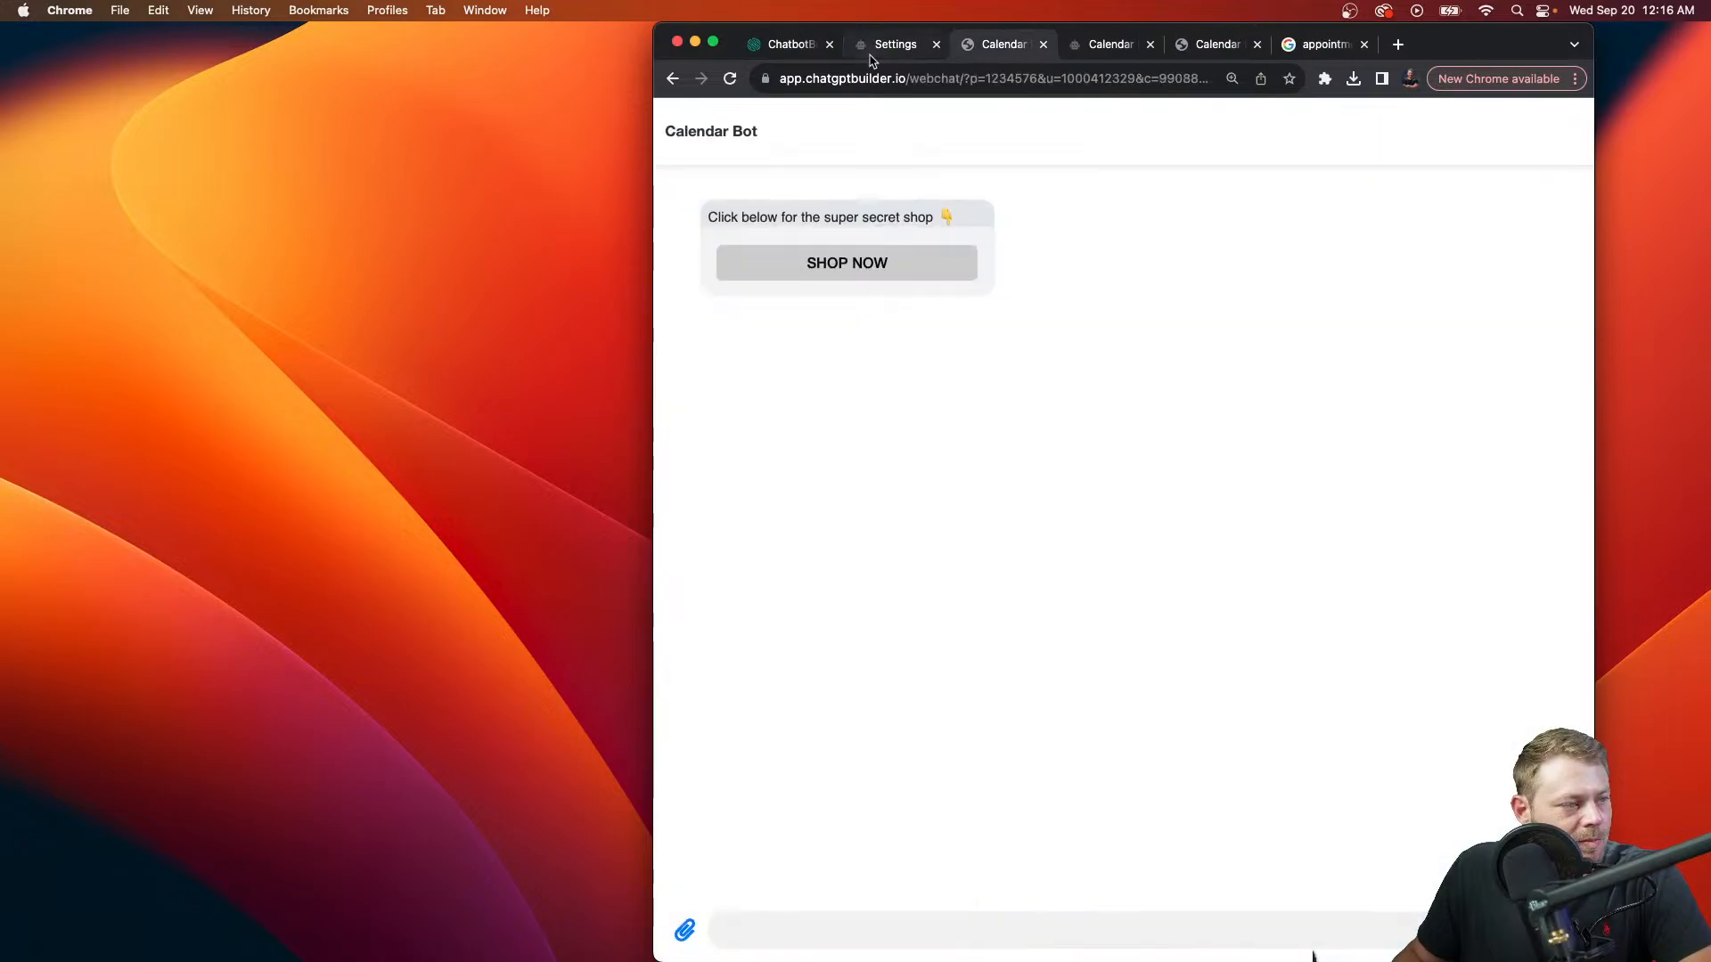
pyautogui.click(882, 43)
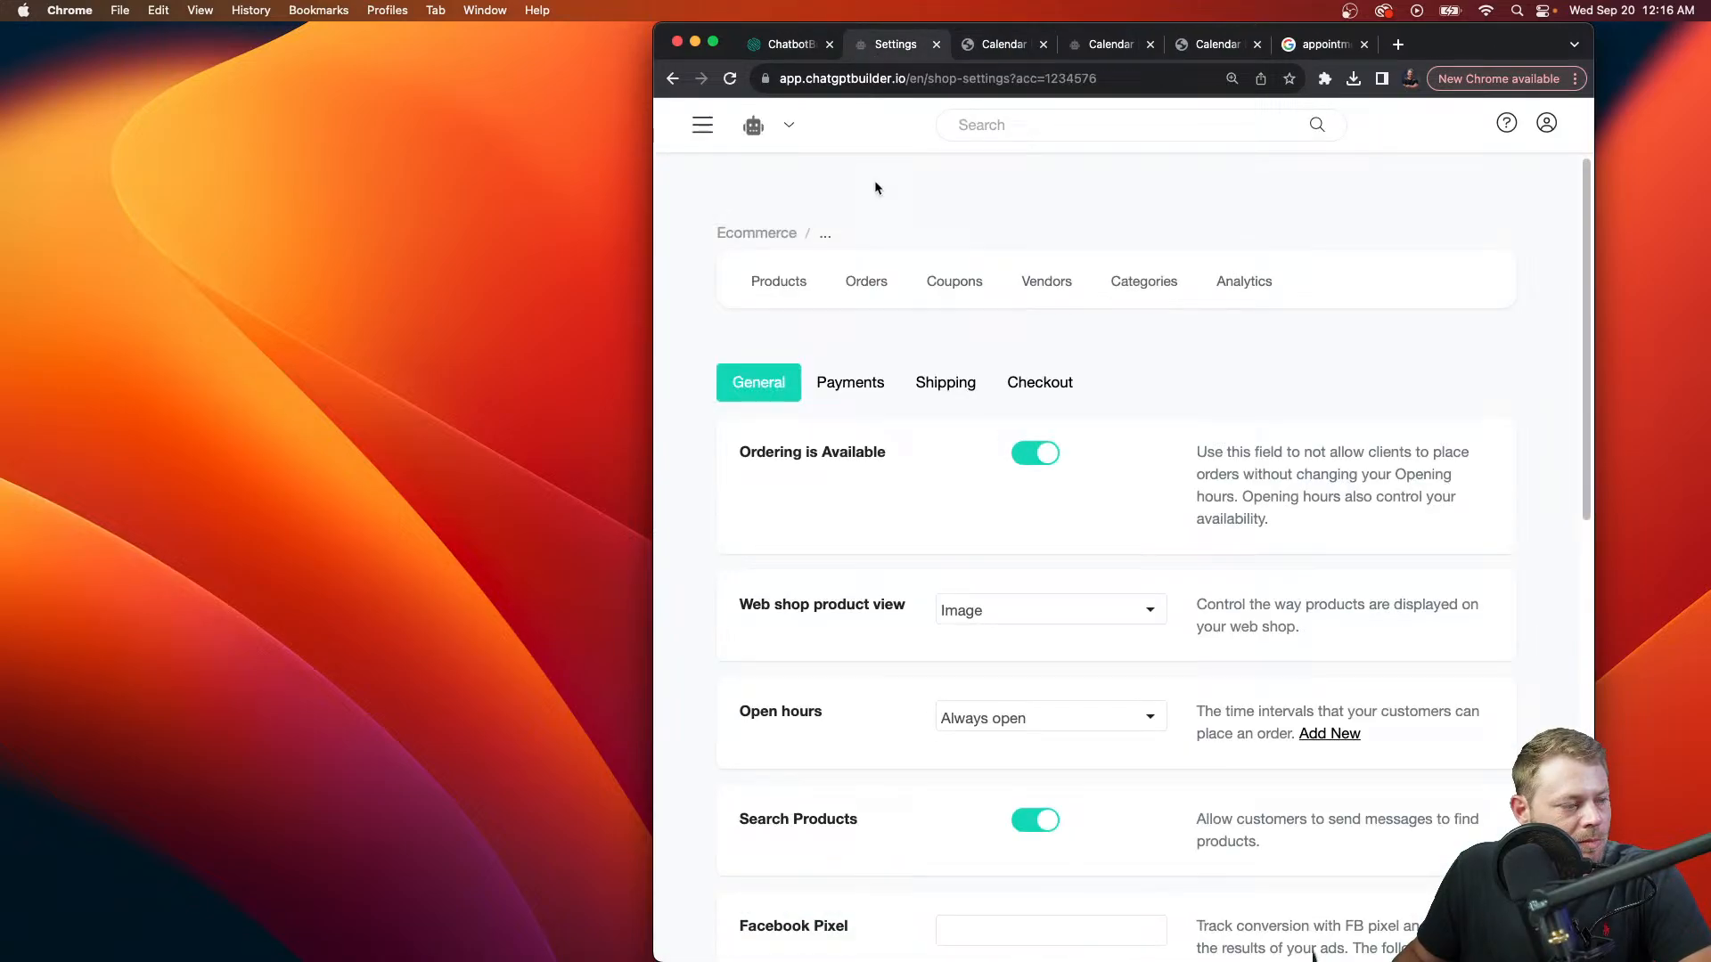
# Step: Set the product view to Image (square), save, and reload the shop page
pyautogui.click(1054, 619)
pyautogui.click(1078, 802)
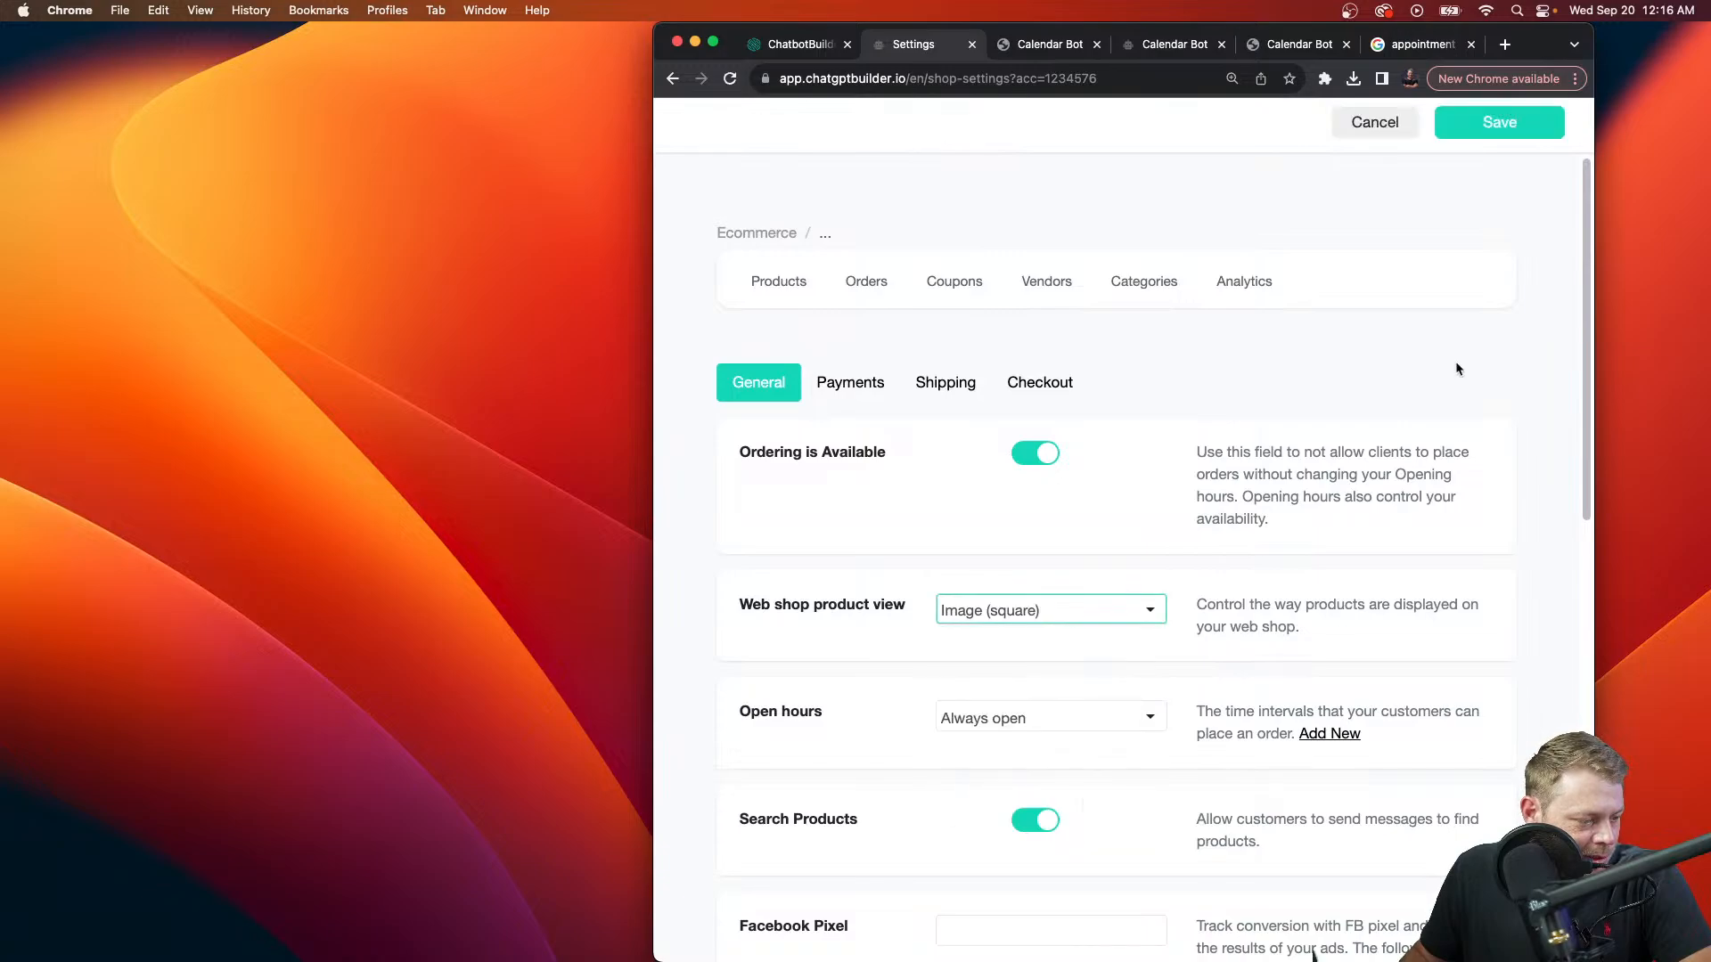
pyautogui.click(1500, 122)
pyautogui.click(1050, 44)
pyautogui.click(1175, 44)
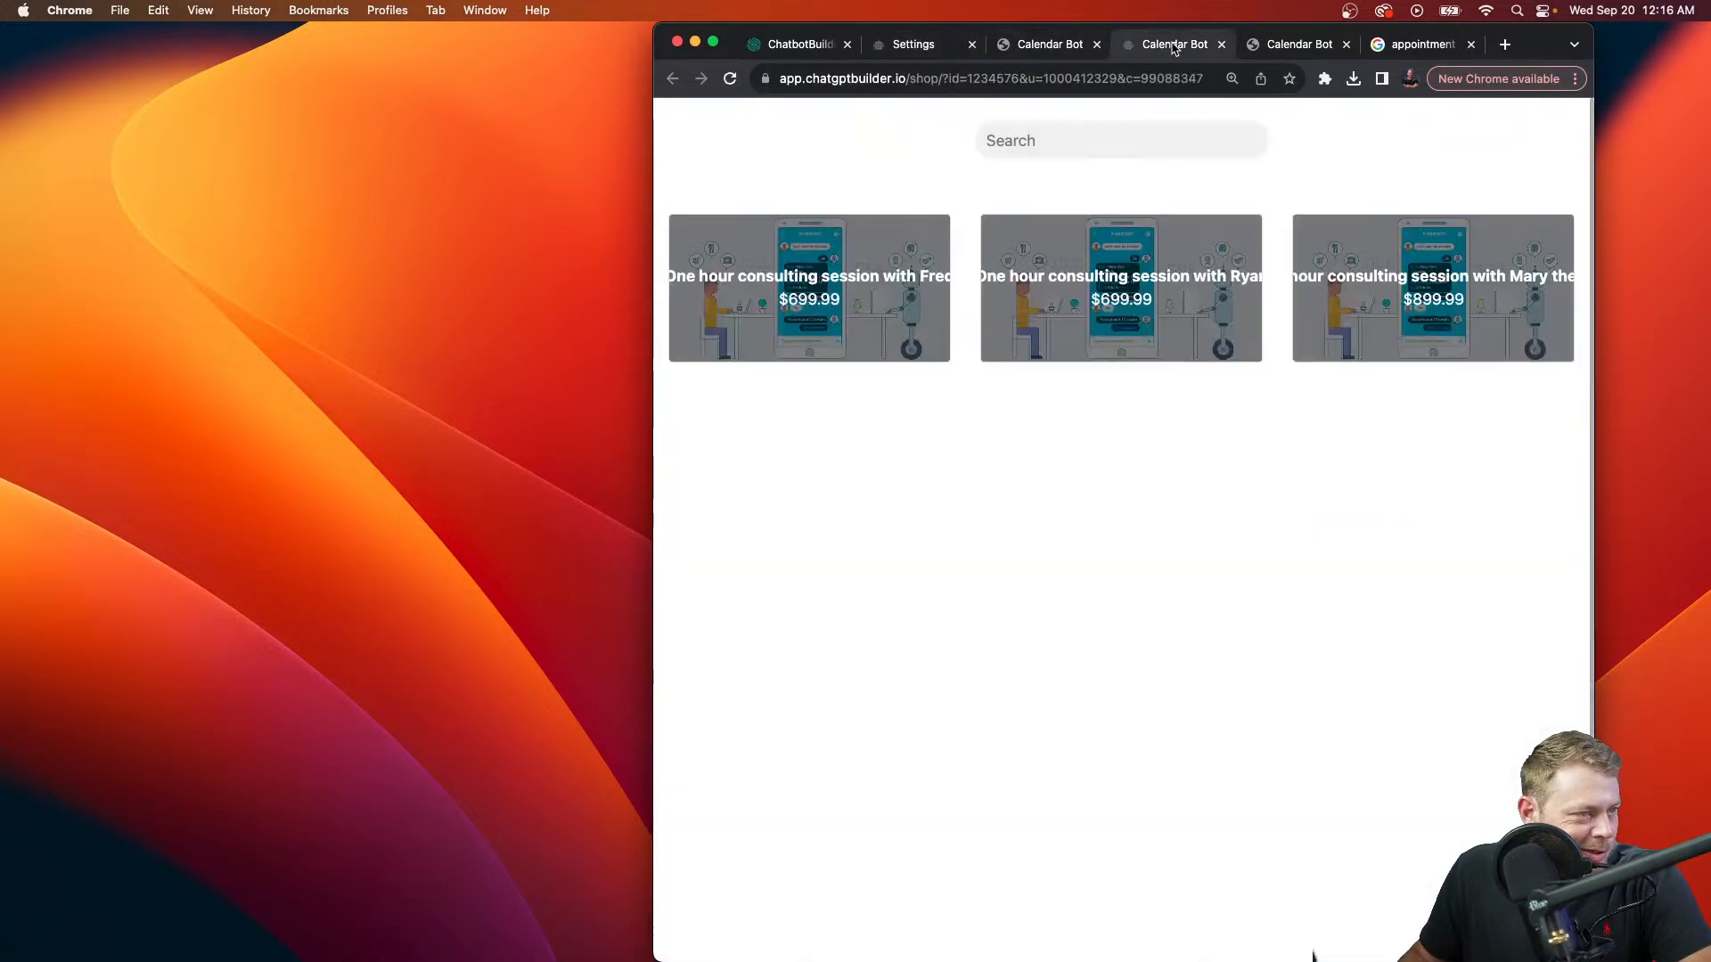
pyautogui.click(1170, 76)
pyautogui.press('Return')
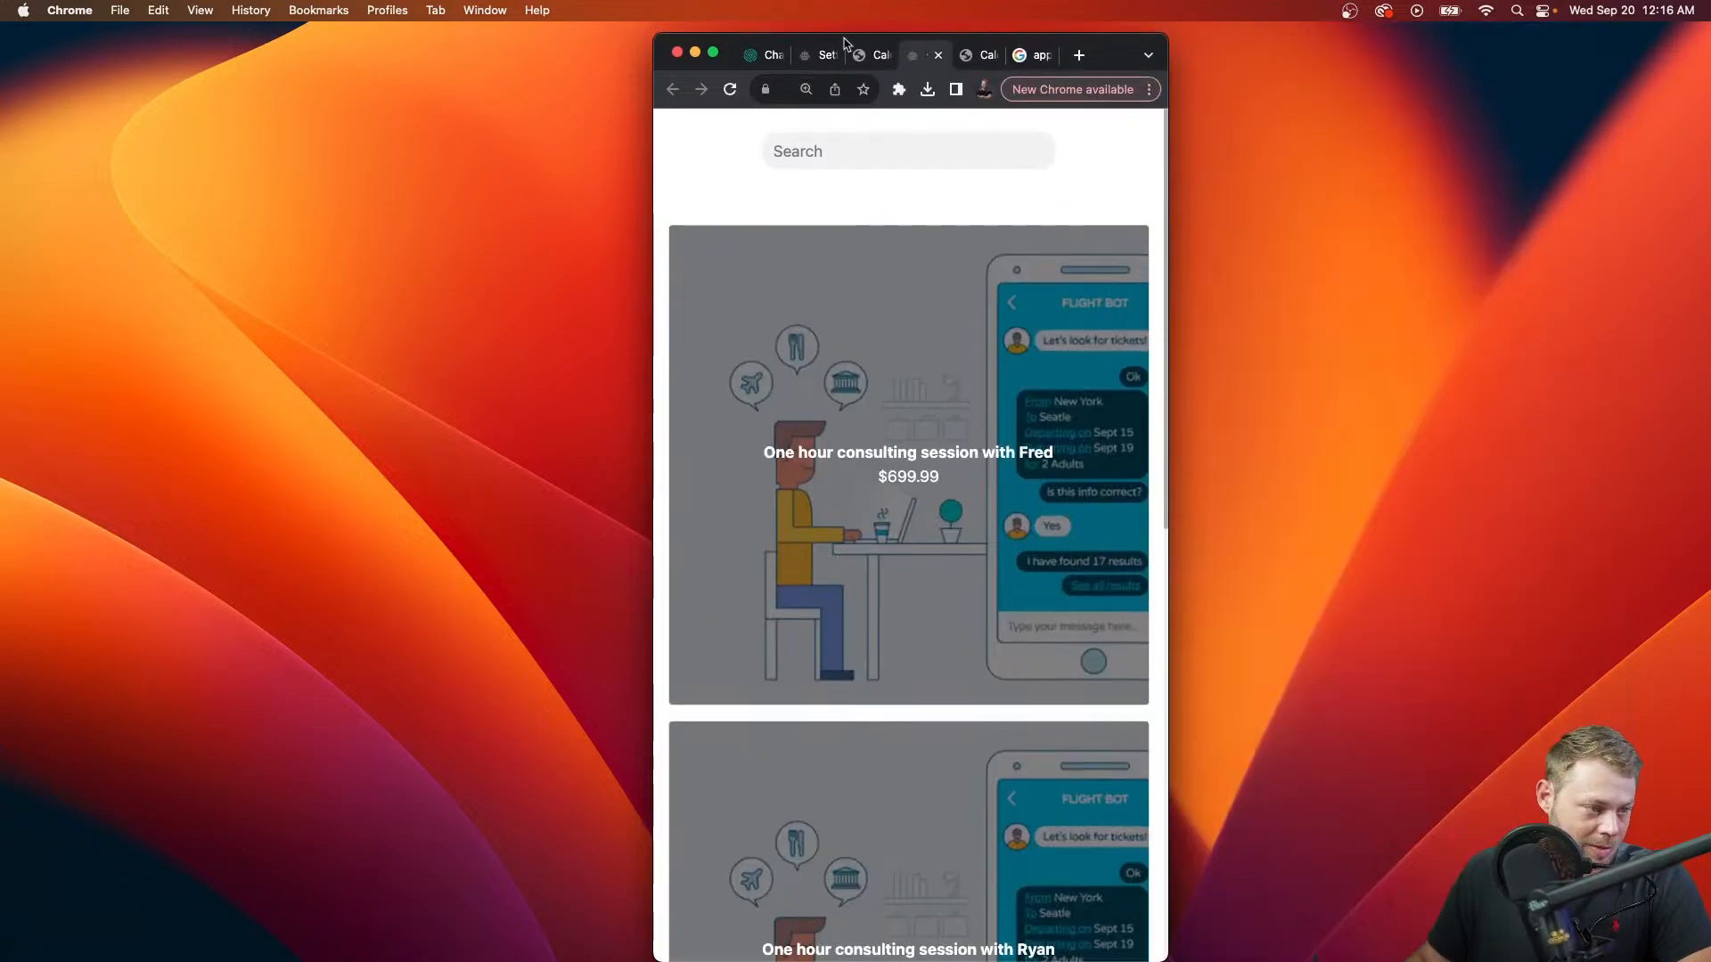
# Step: Narrow the window to mobile width and scroll through the square session cards
pyautogui.moveTo(1594, 25); pyautogui.dragTo(1168, 34)
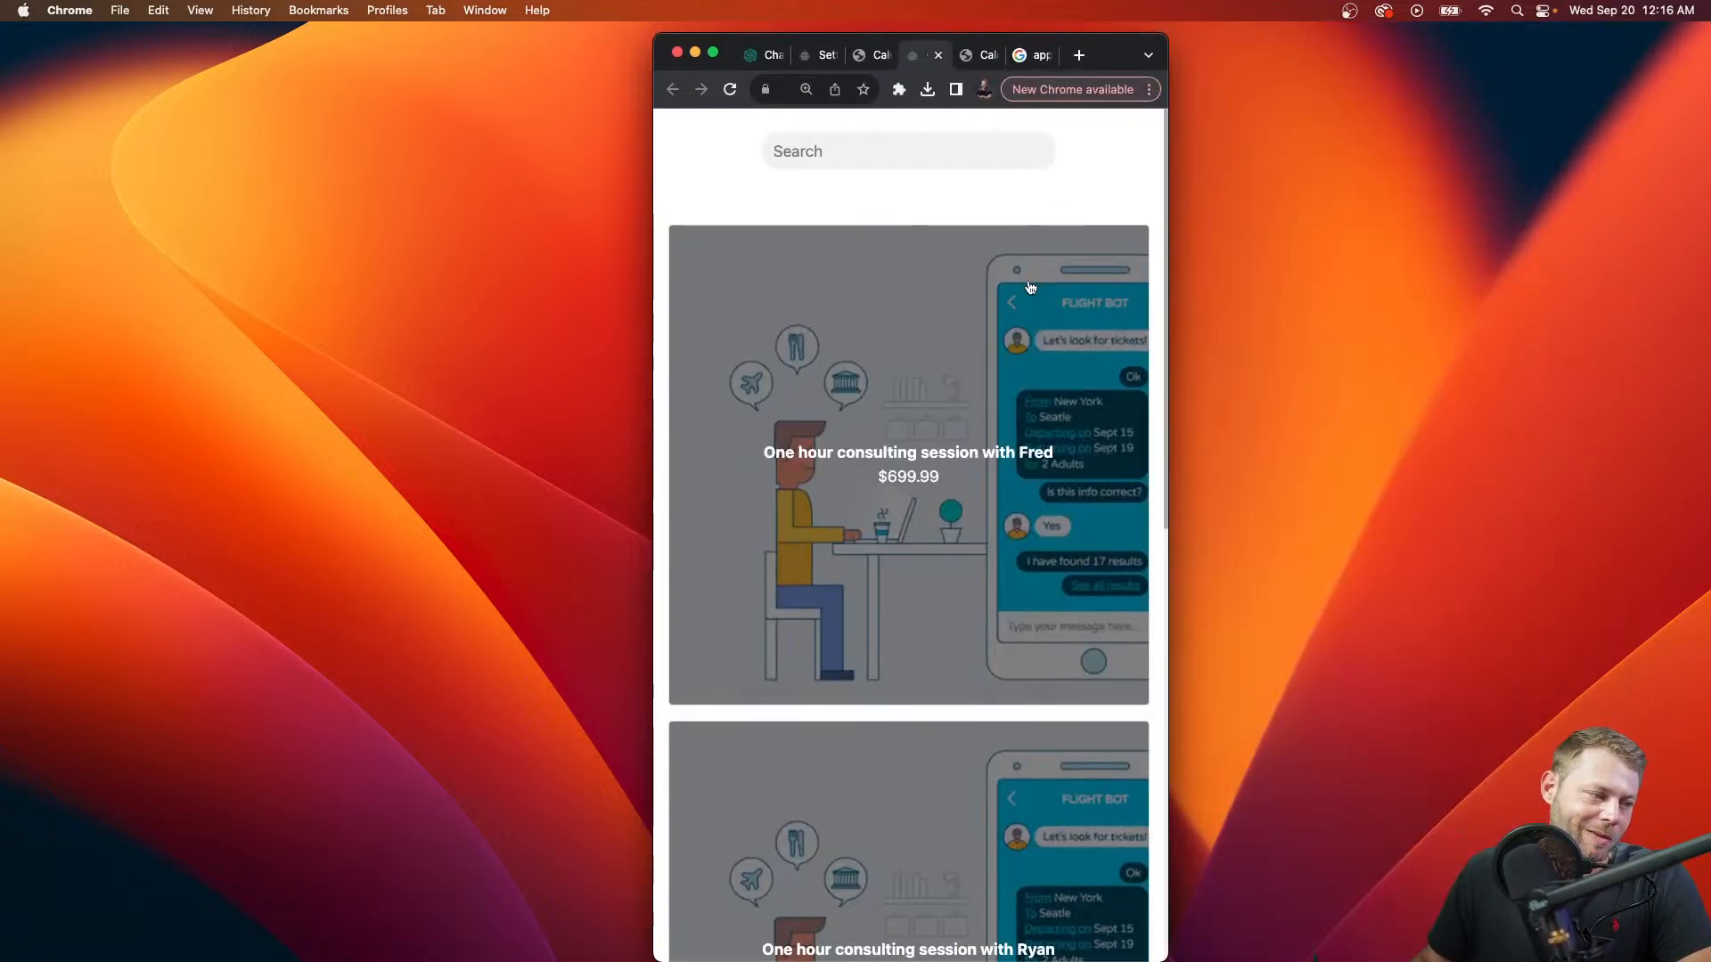
pyautogui.scroll(-6, 1028, 289)
pyautogui.scroll(-3, 1027, 289)
pyautogui.scroll(8, 1024, 294)
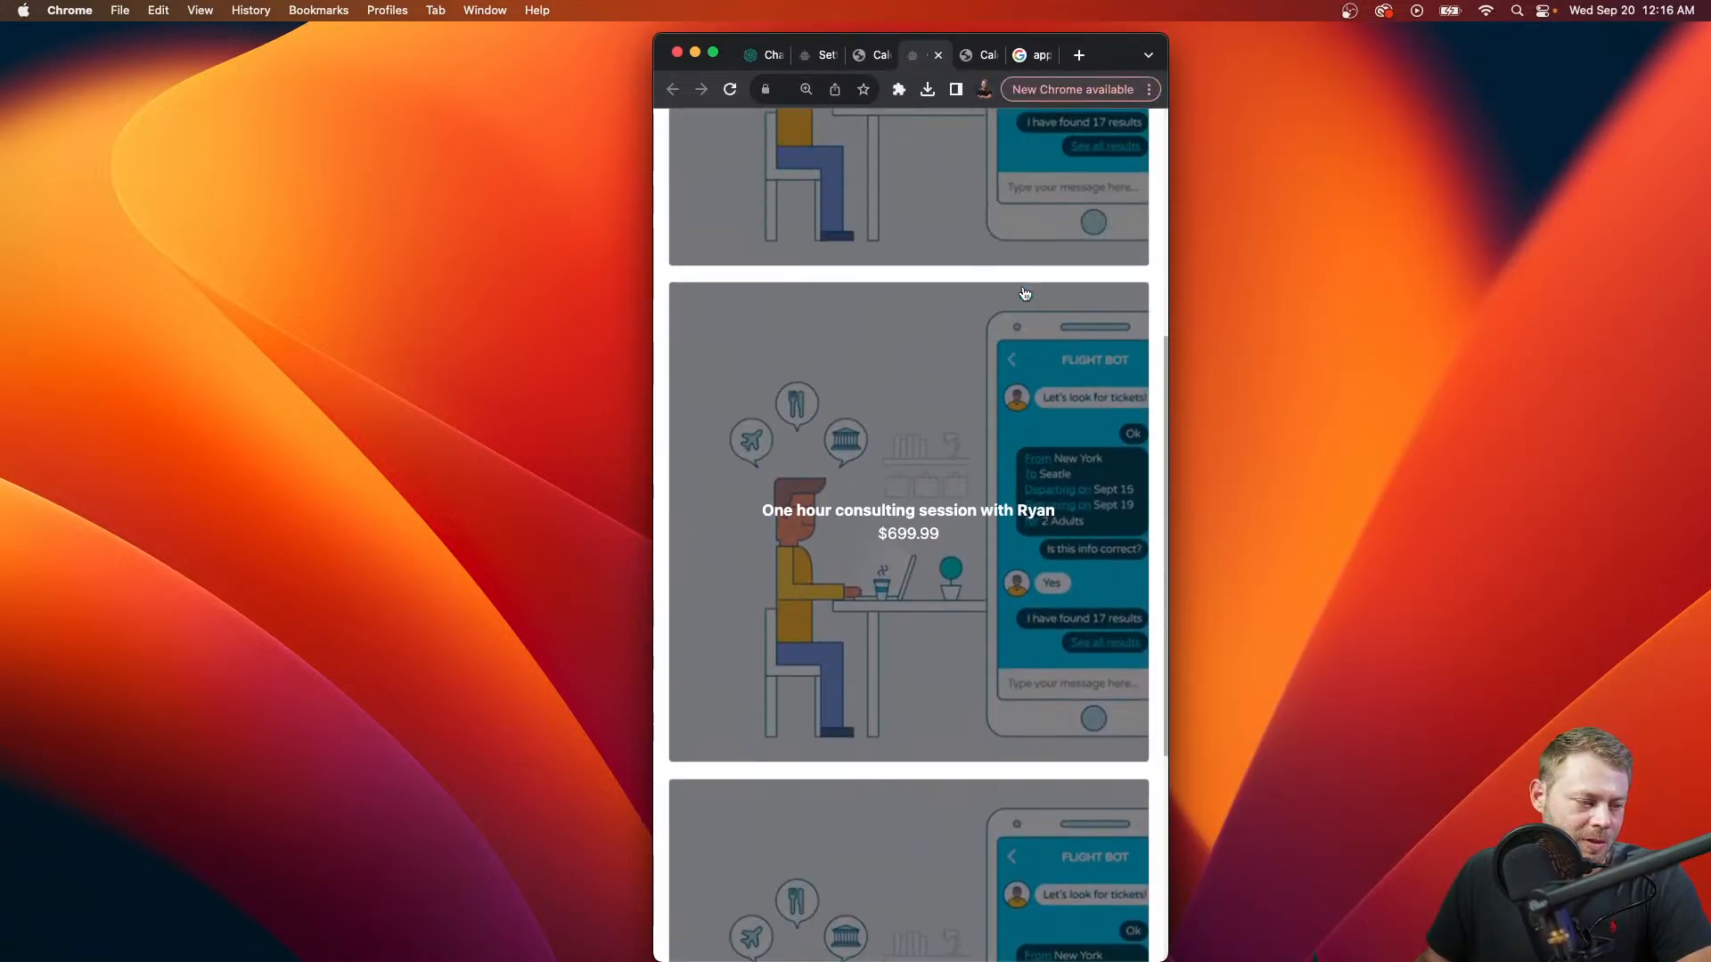
pyautogui.scroll(5, 1025, 295)
pyautogui.moveTo(1112, 55); pyautogui.dragTo(1076, 78)
pyautogui.scroll(-10, 1010, 362)
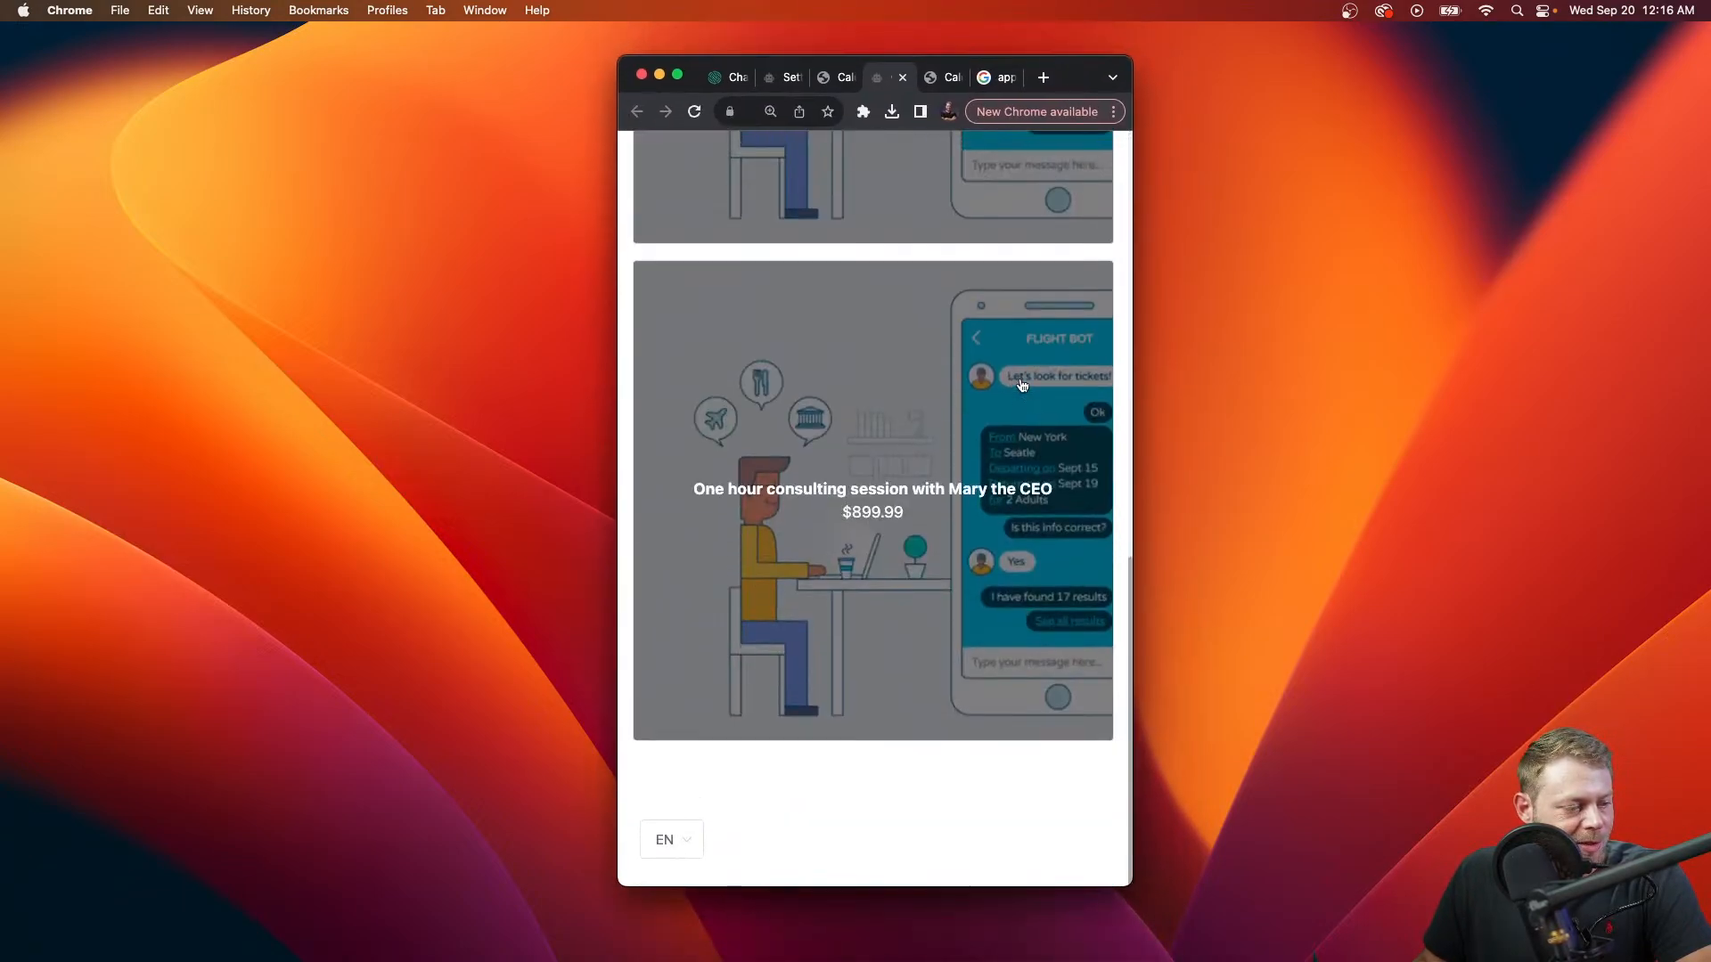
pyautogui.scroll(9, 1009, 362)
pyautogui.scroll(-6, 1009, 363)
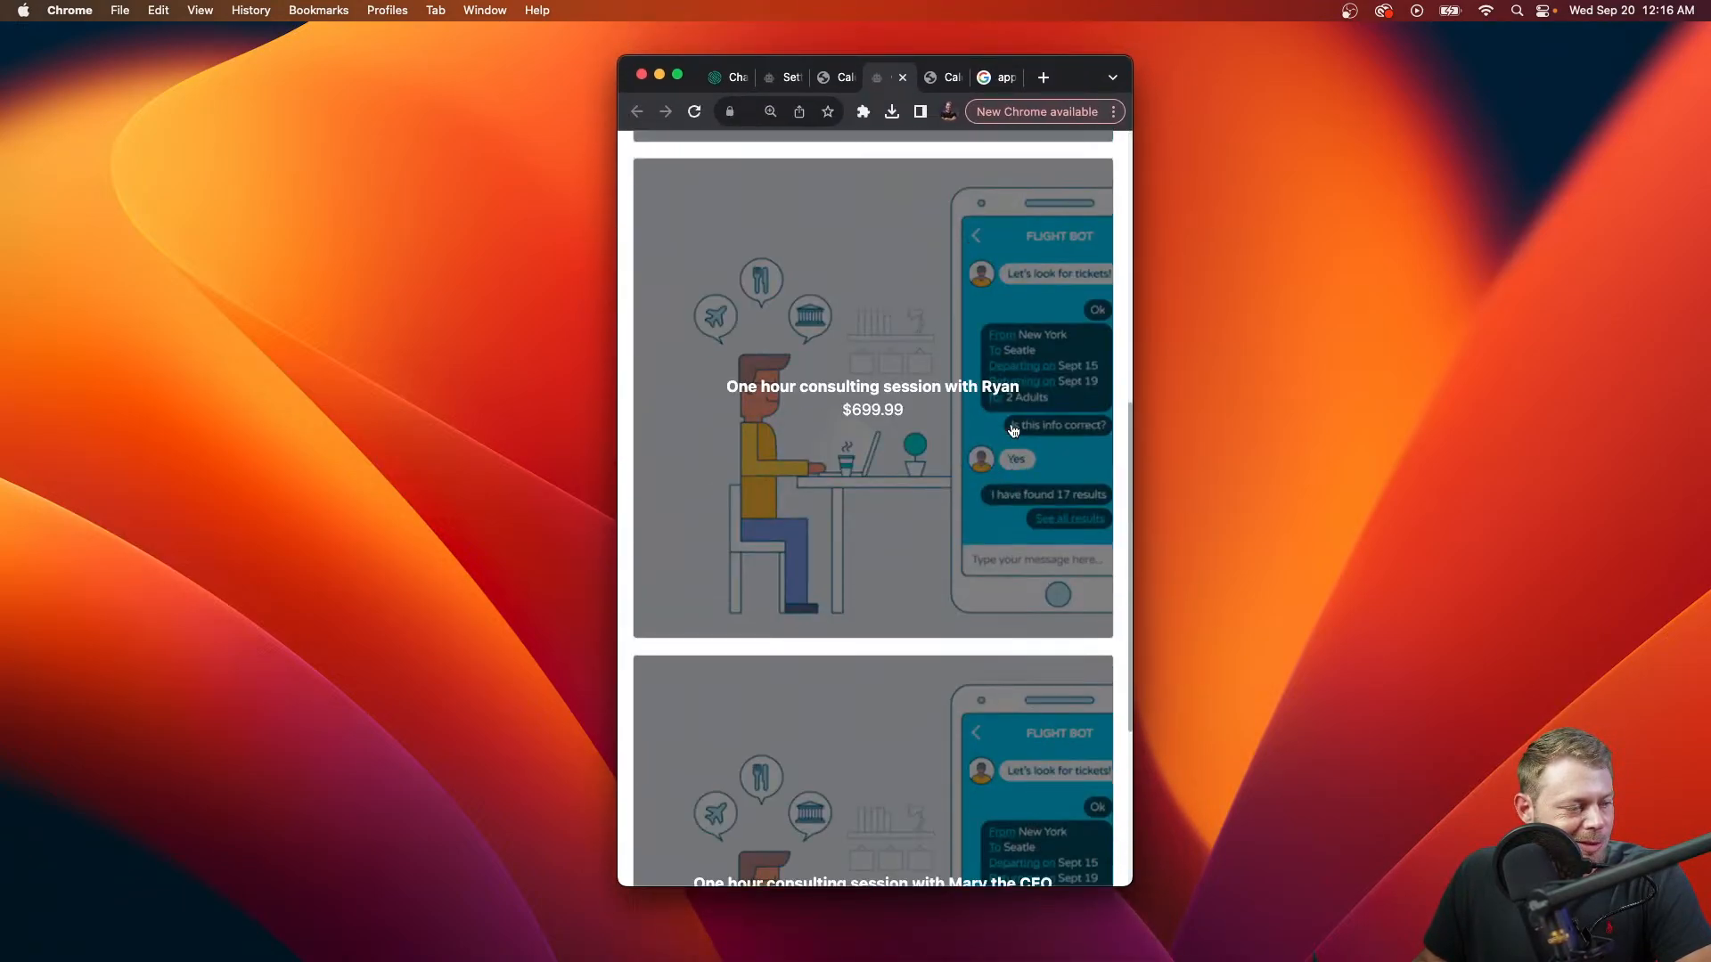
pyautogui.scroll(7, 1015, 383)
# Step: Add the Fred consulting session to the cart, check out, and pay $699.99 on delivery
pyautogui.click(1022, 404)
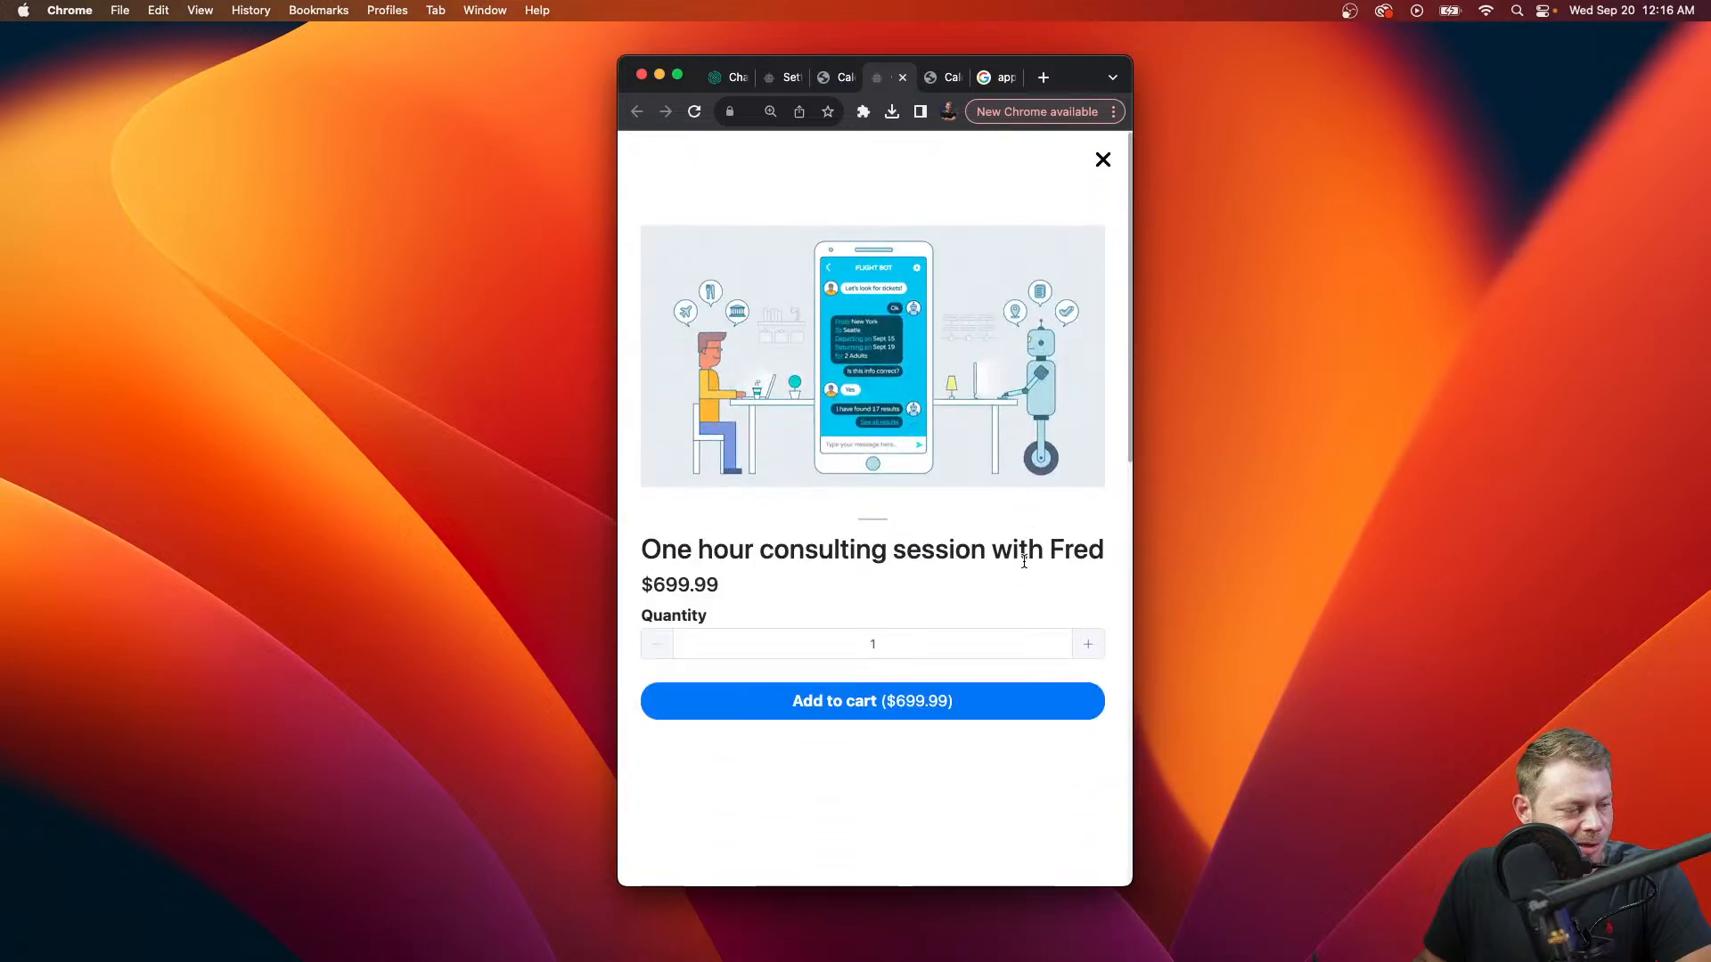
pyautogui.scroll(-5, 989, 720)
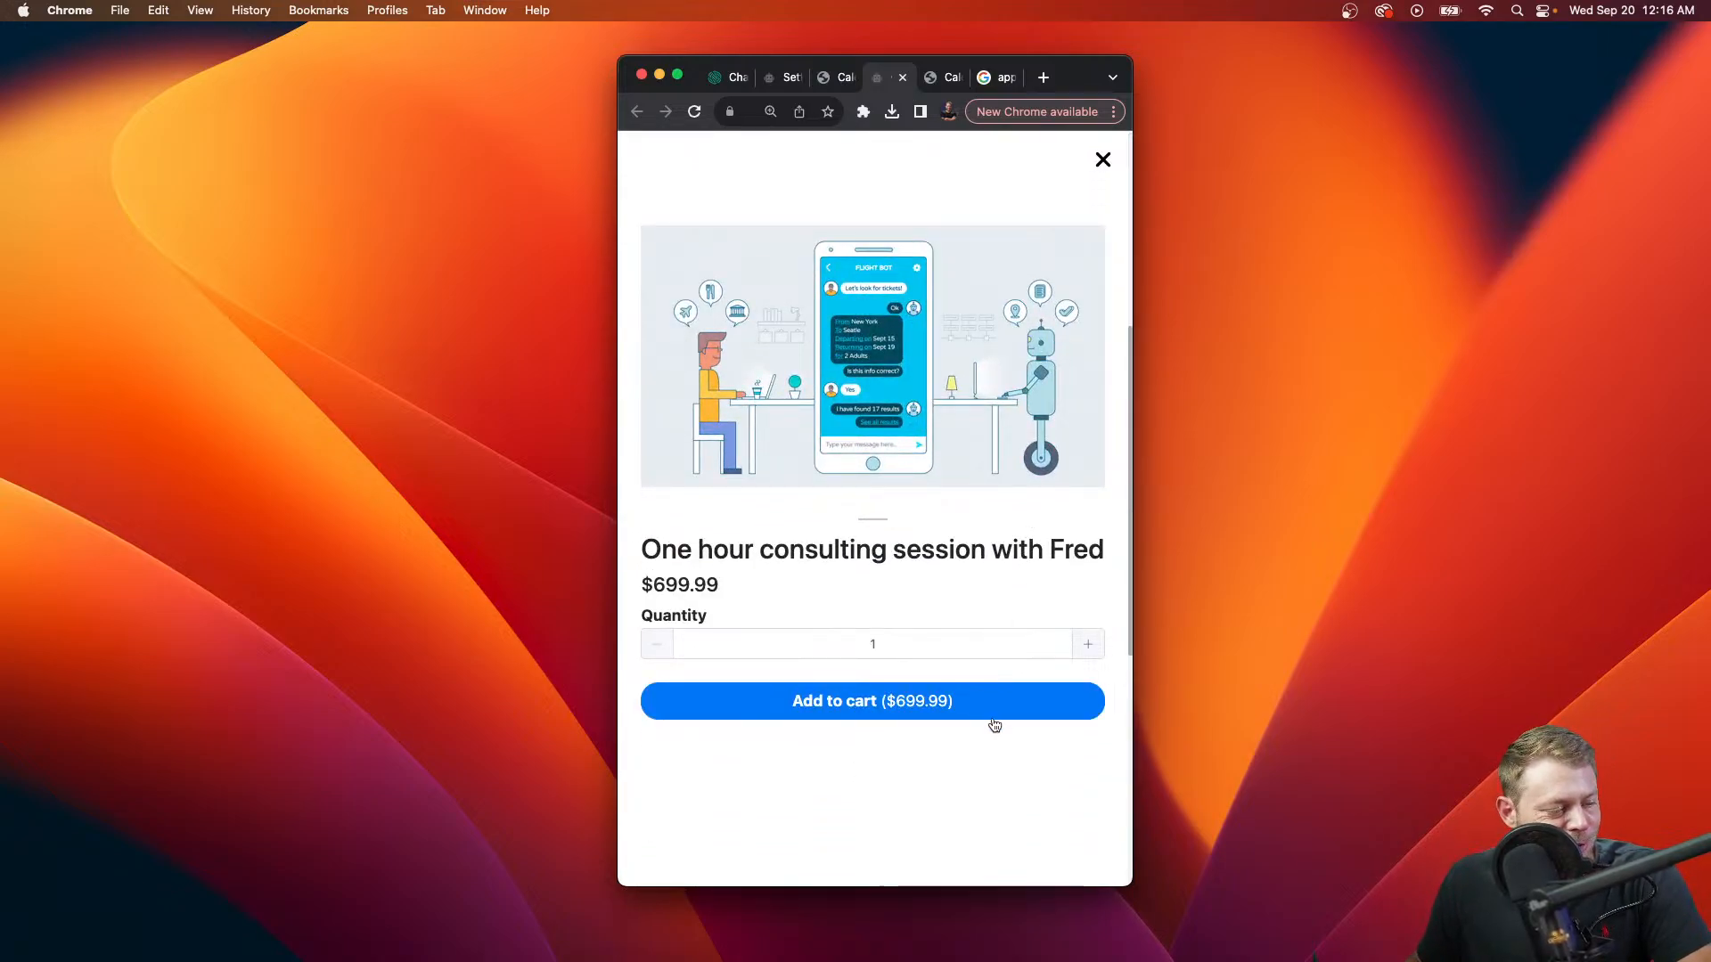
pyautogui.click(1003, 714)
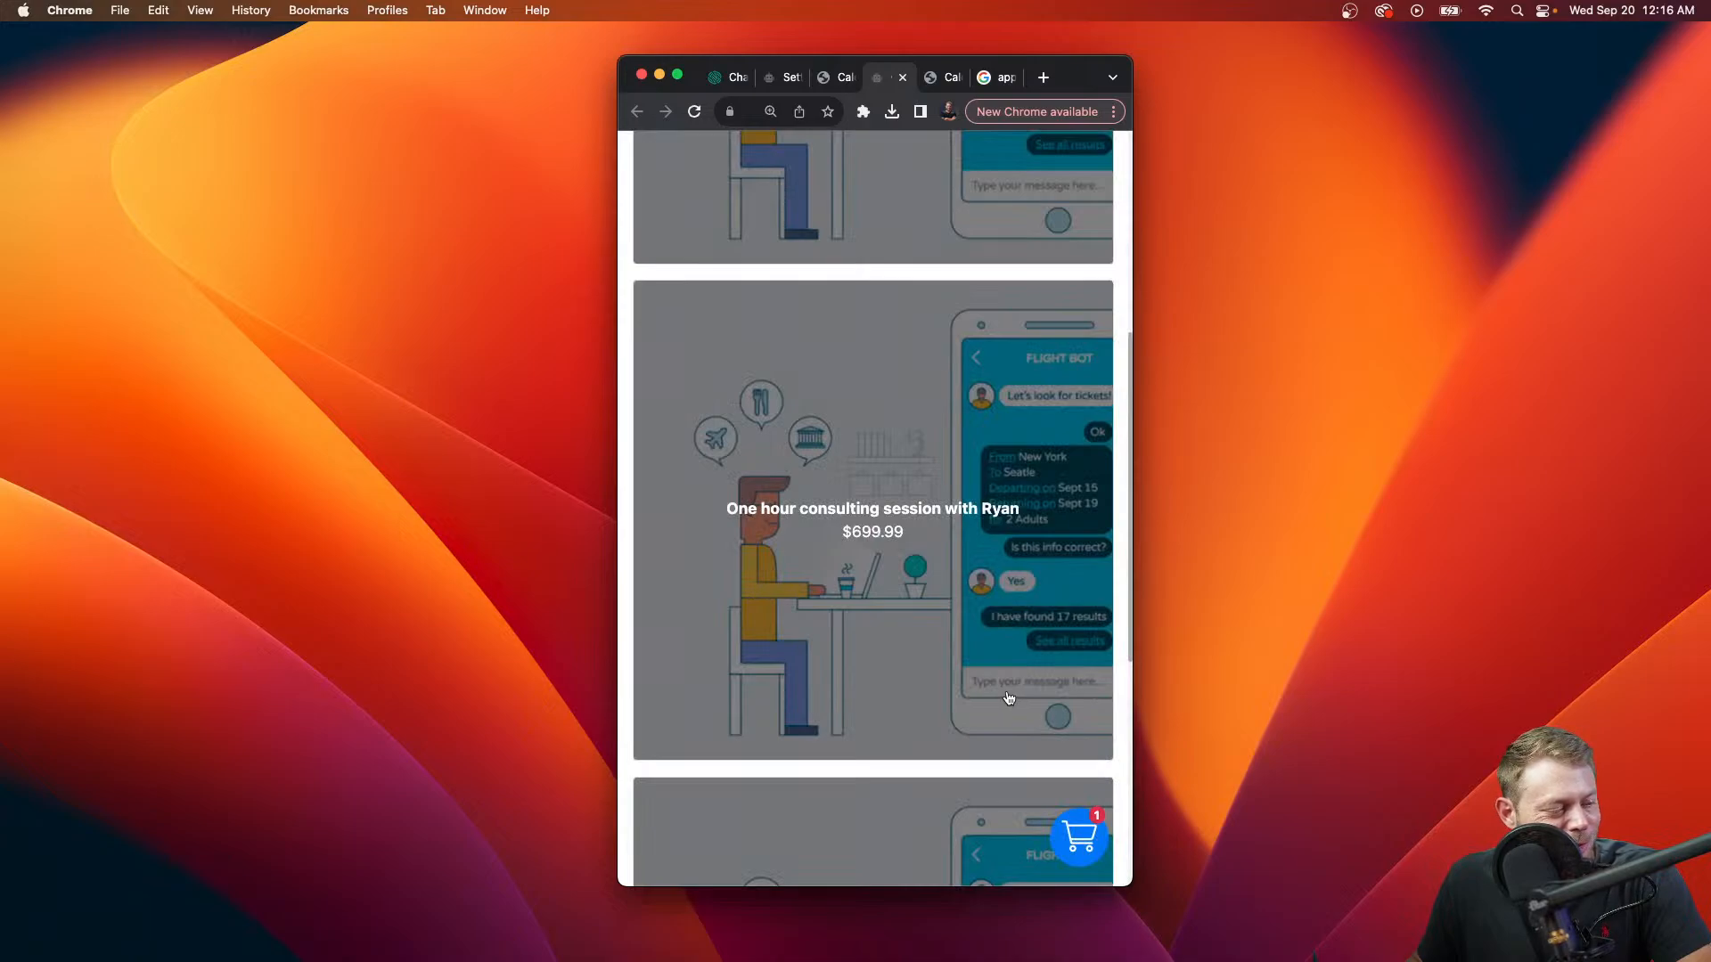
pyautogui.click(1076, 835)
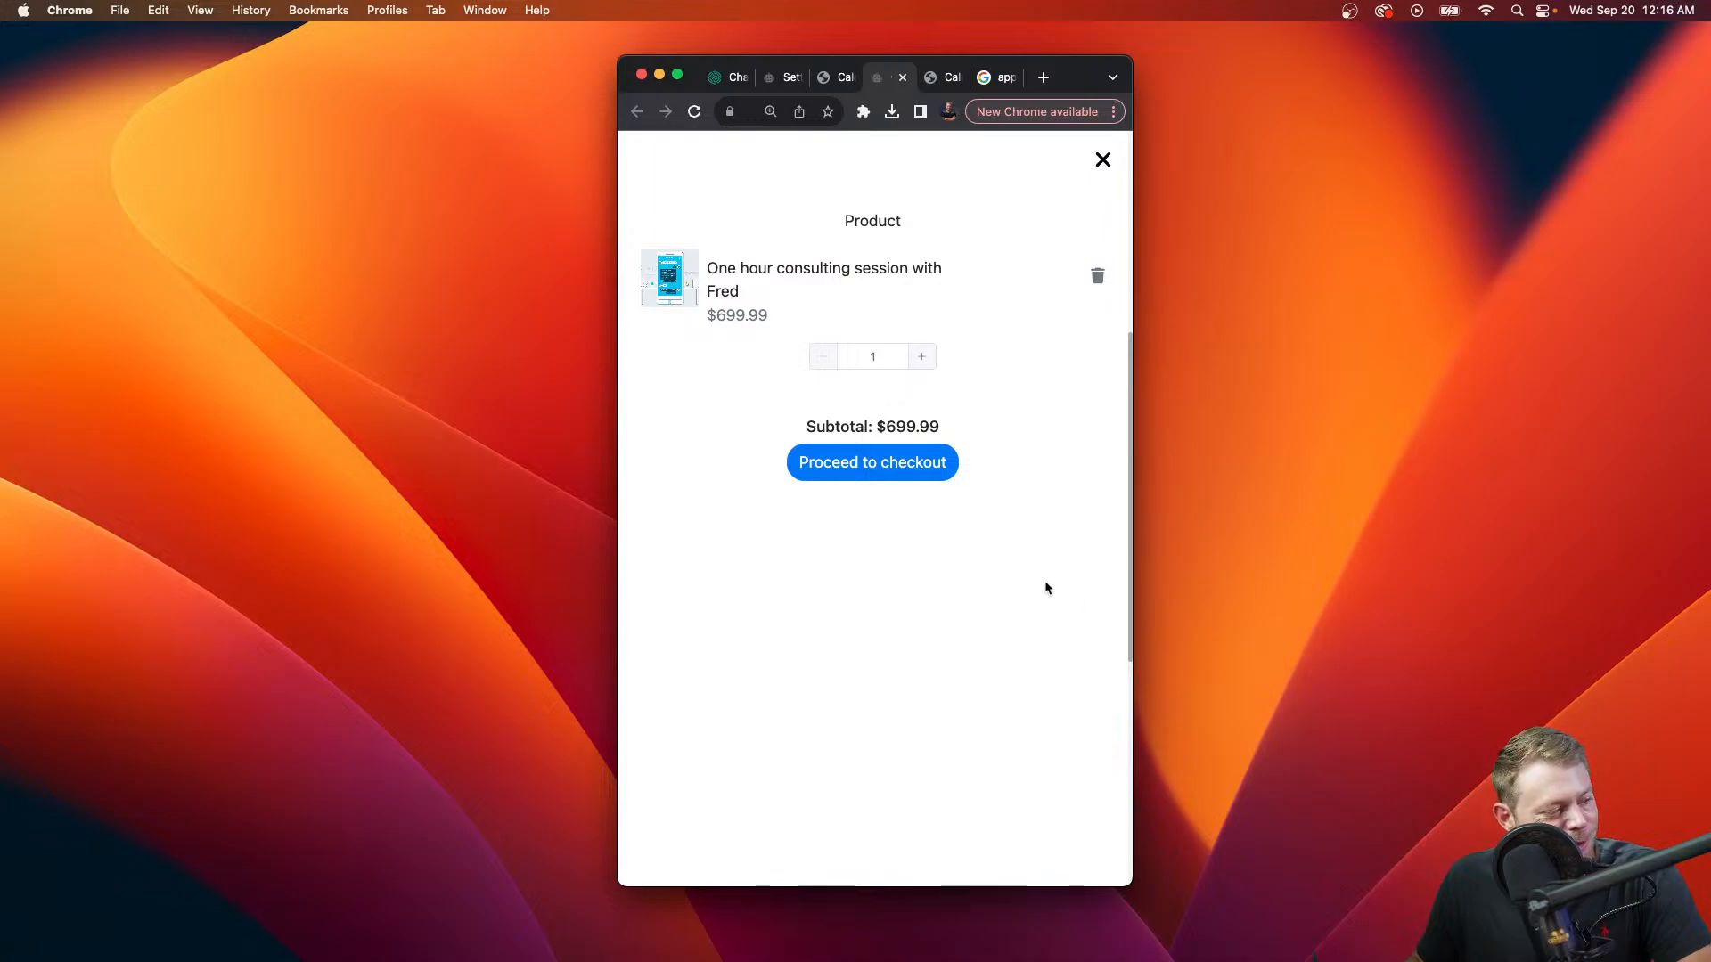
pyautogui.click(871, 460)
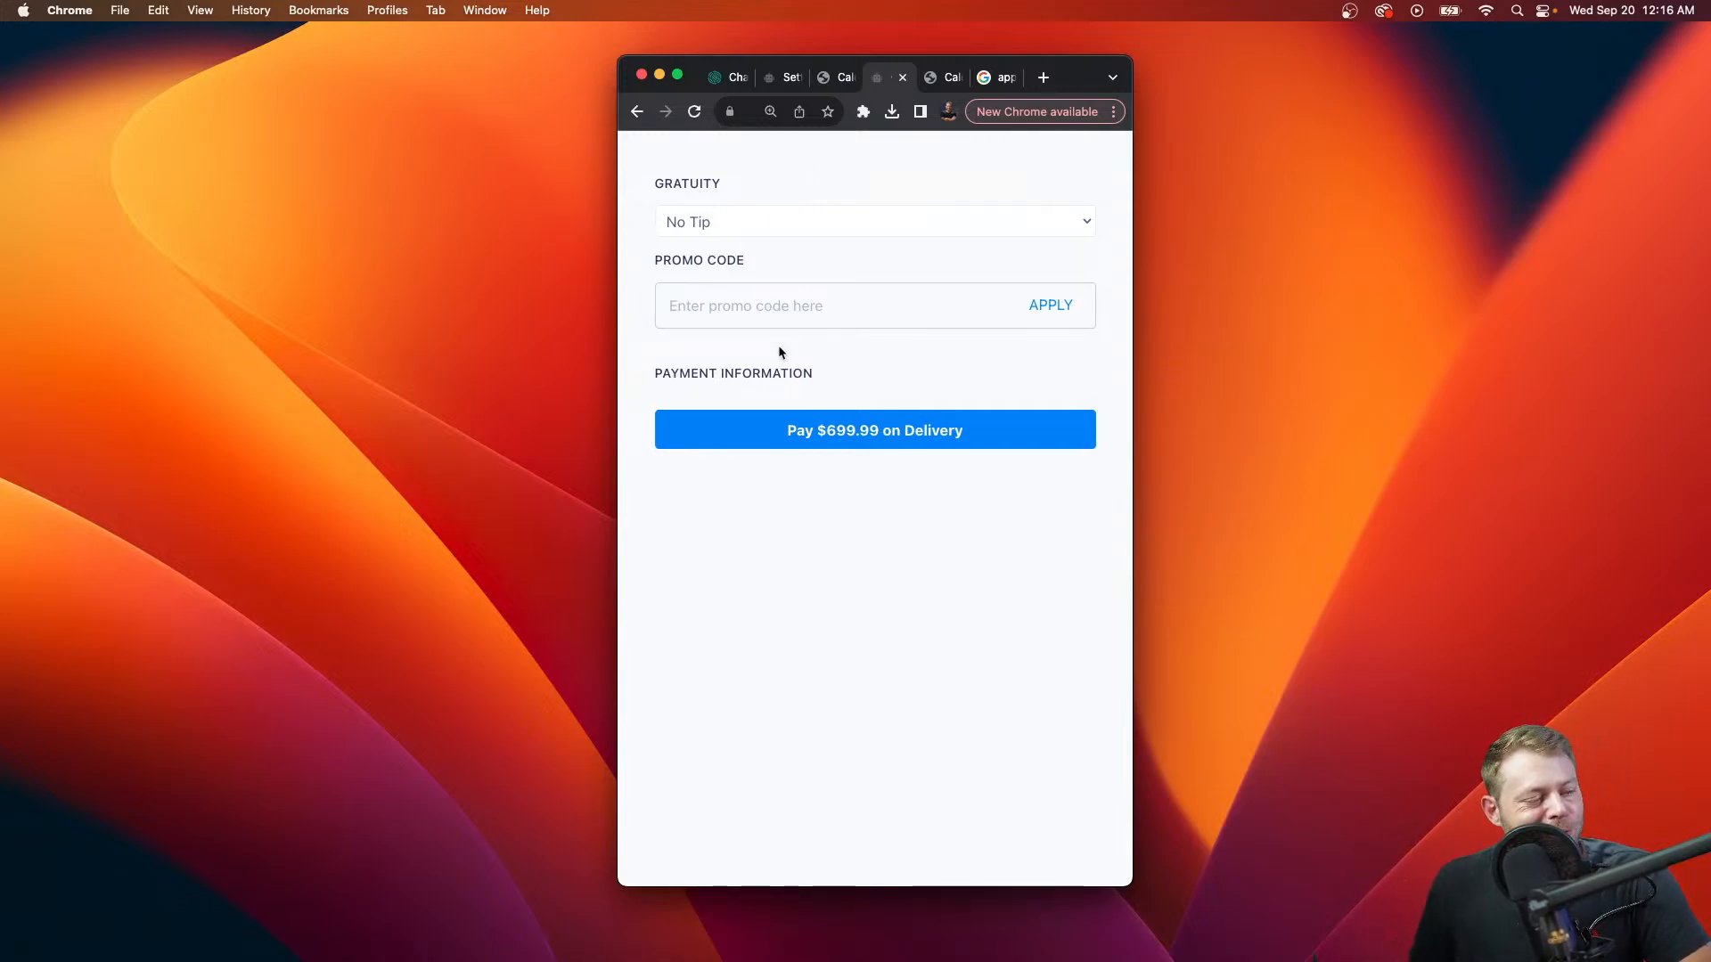
pyautogui.click(776, 435)
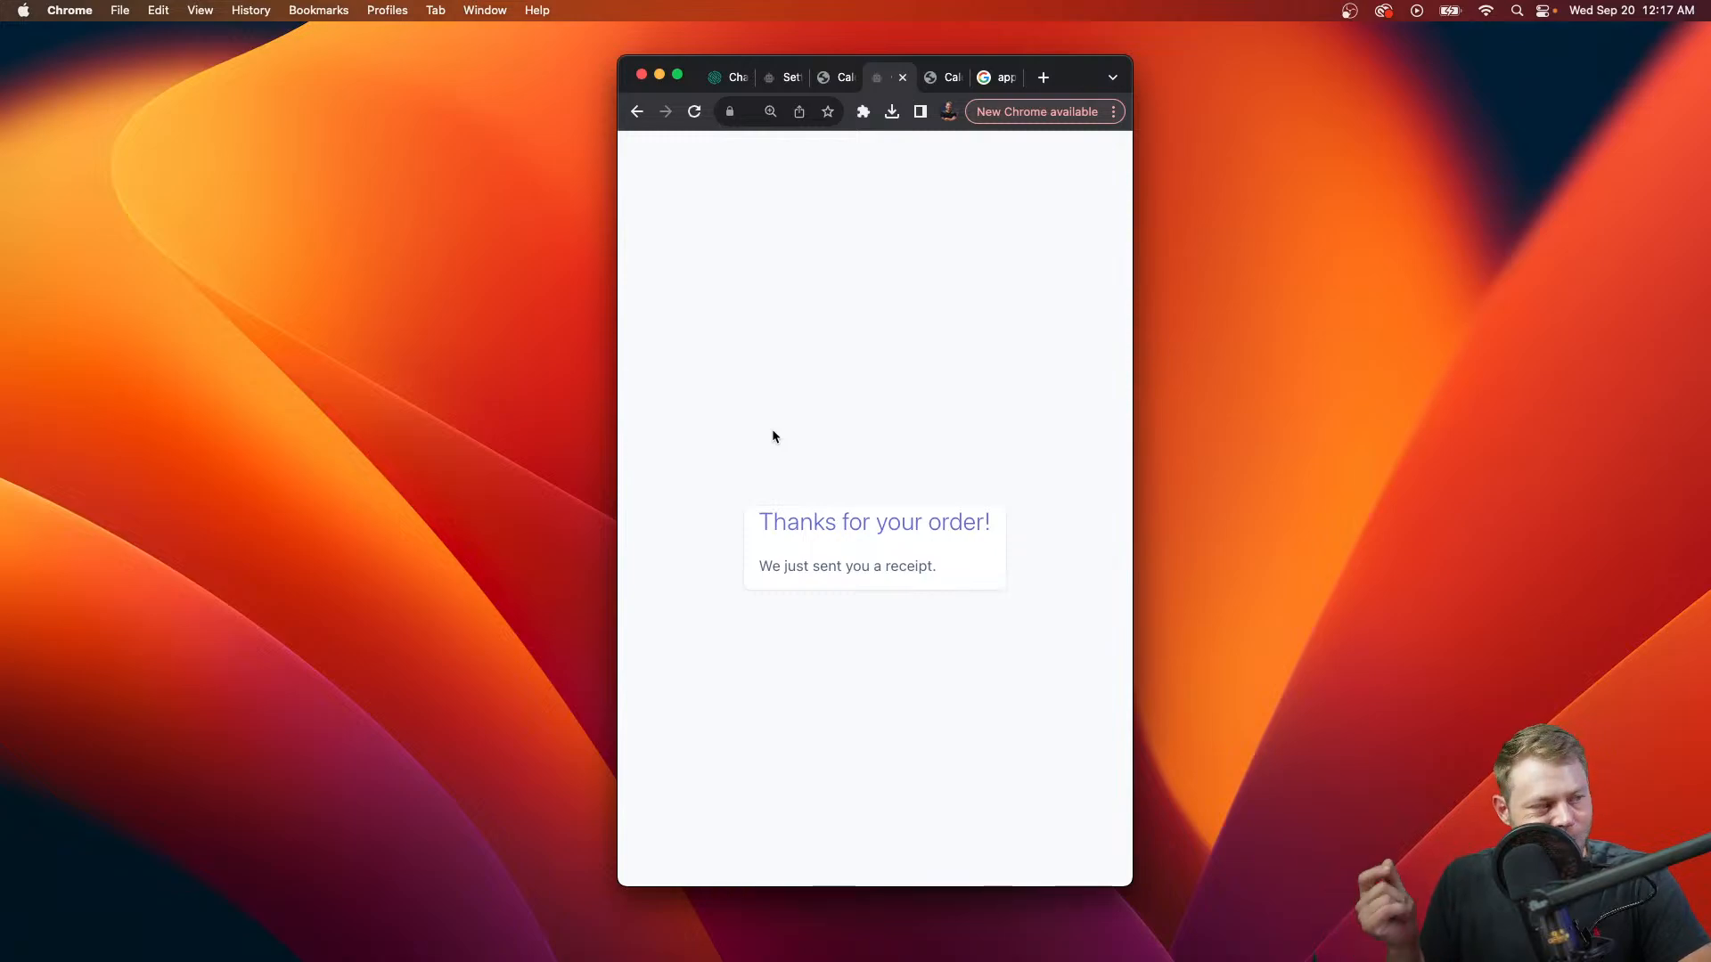
# Step: Browse the bot's Integrations settings list, then close the browser window
pyautogui.click(797, 79)
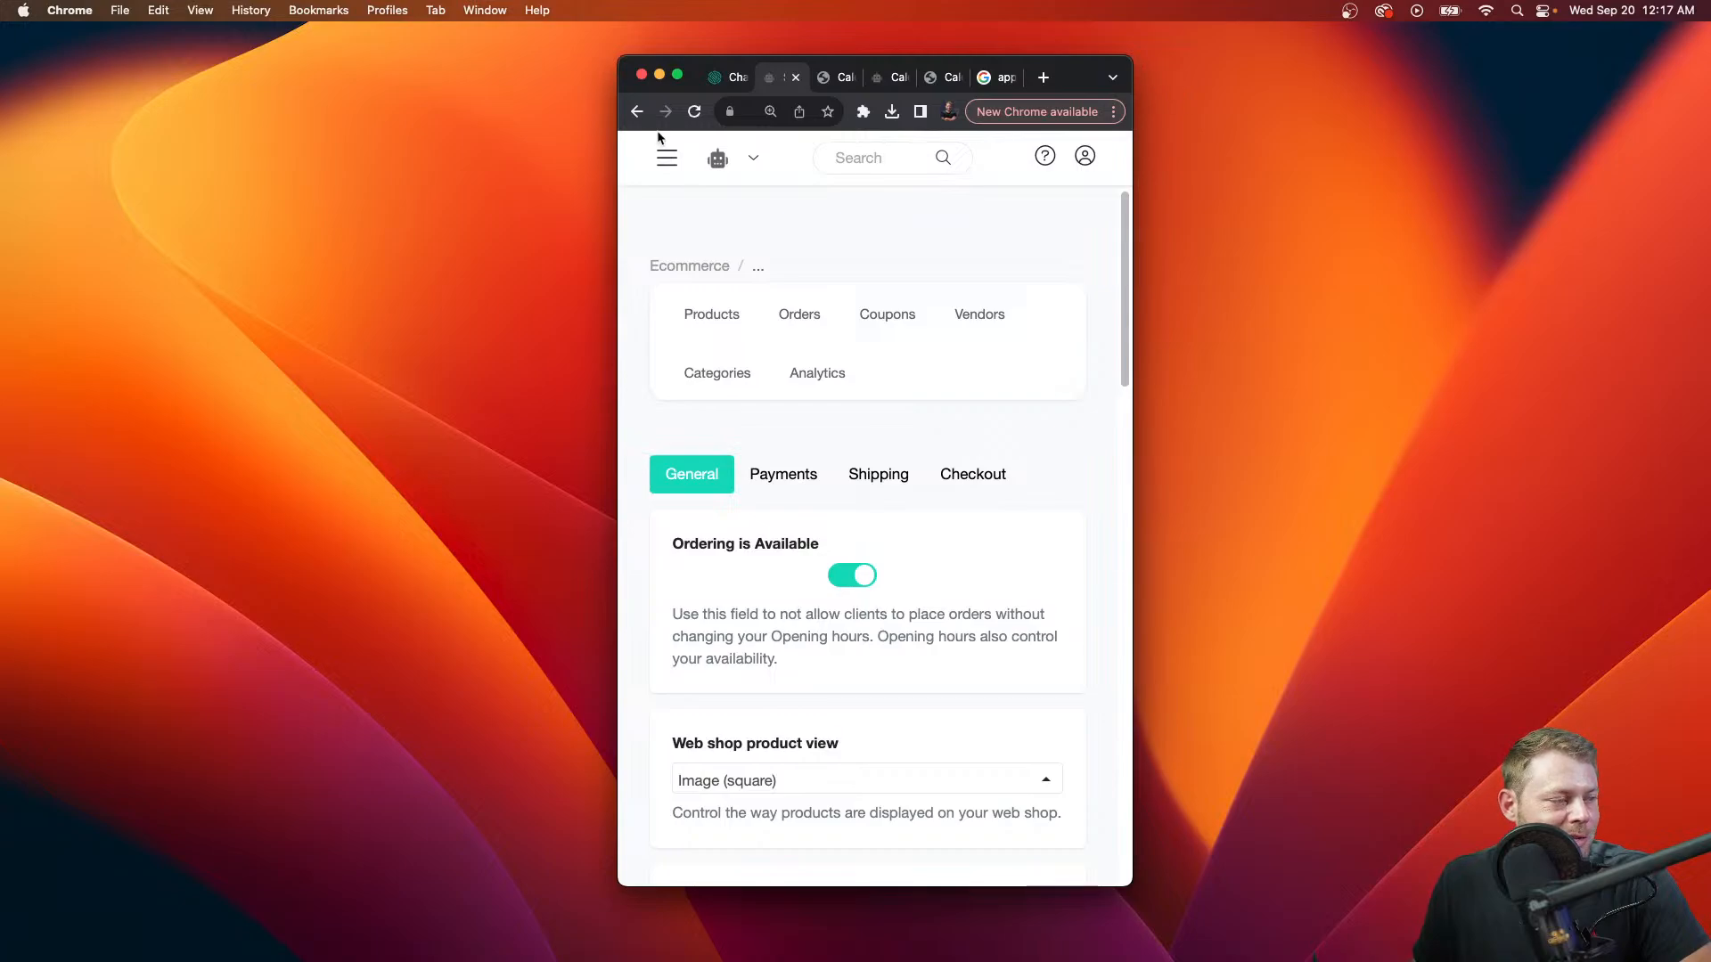
pyautogui.click(666, 162)
pyautogui.click(708, 514)
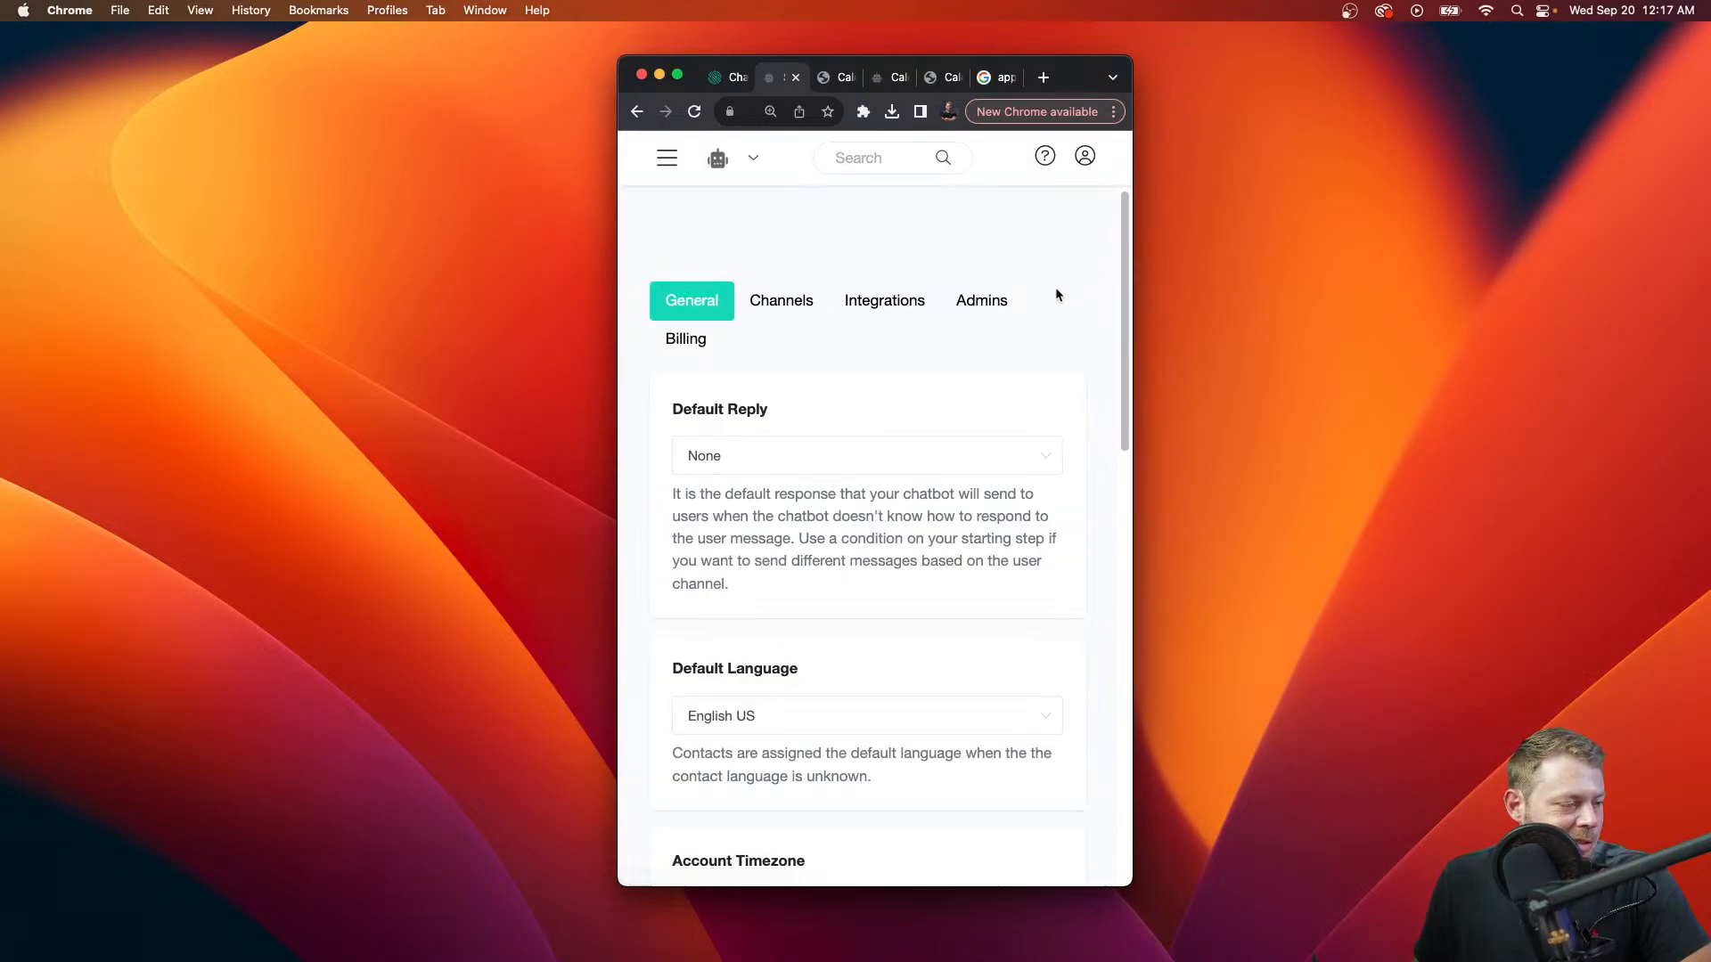
pyautogui.click(885, 300)
pyautogui.scroll(-5, 878, 508)
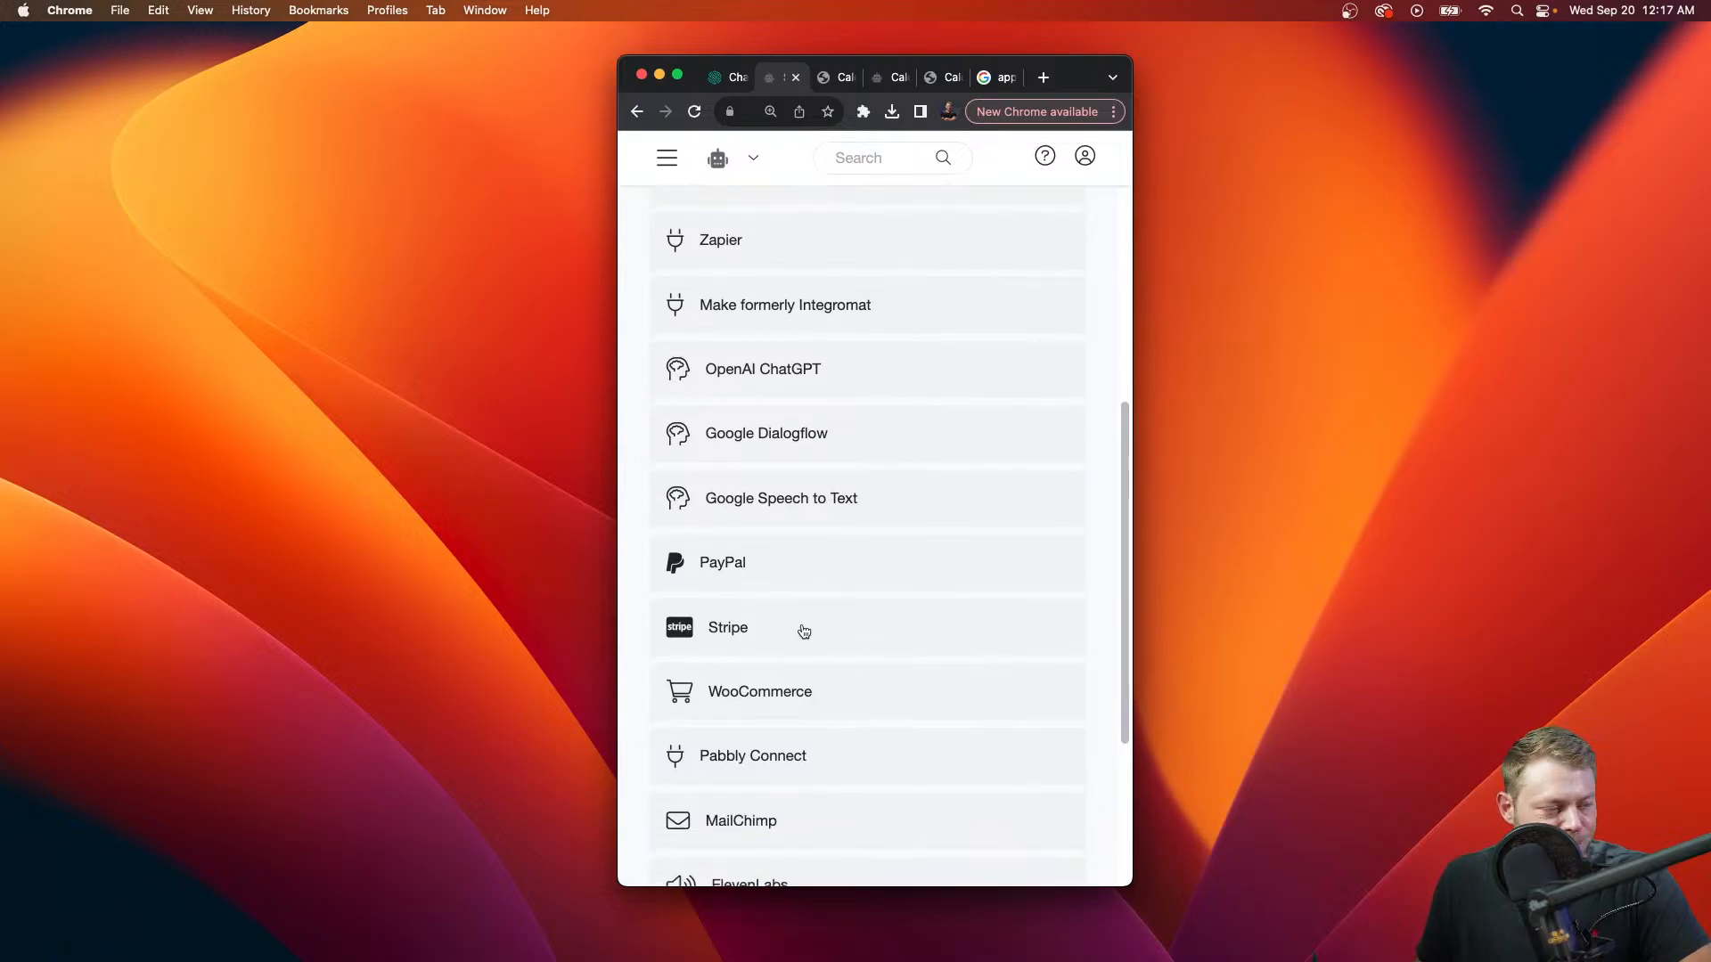
pyautogui.click(643, 74)
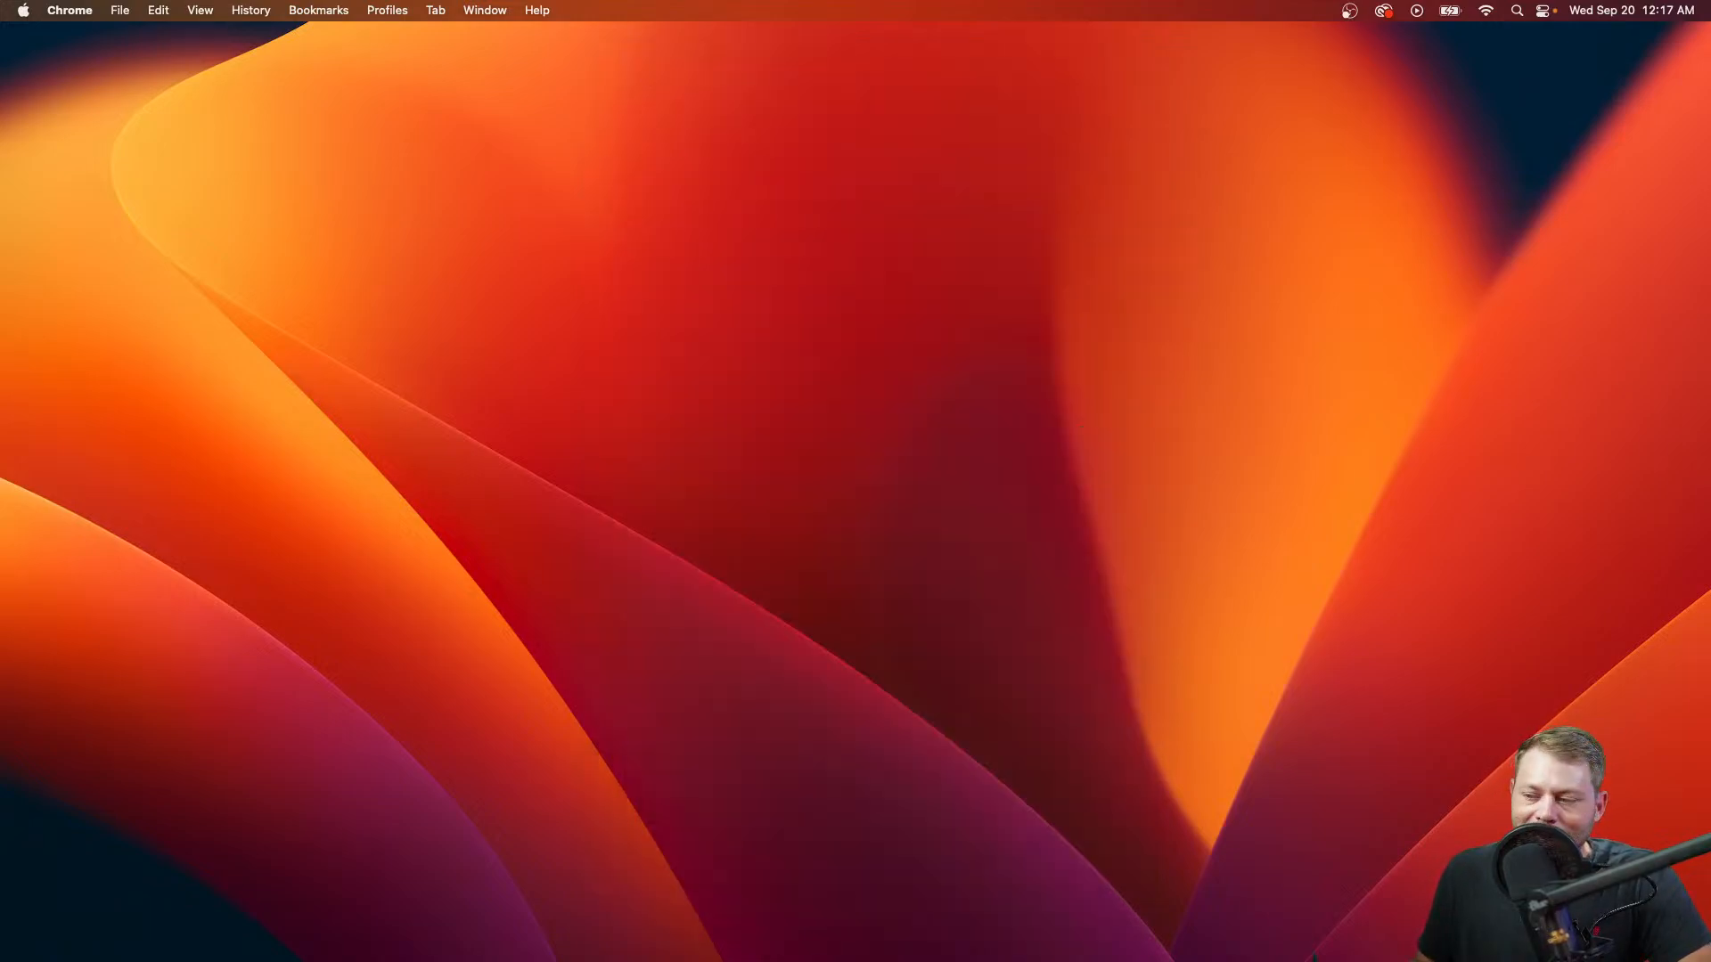